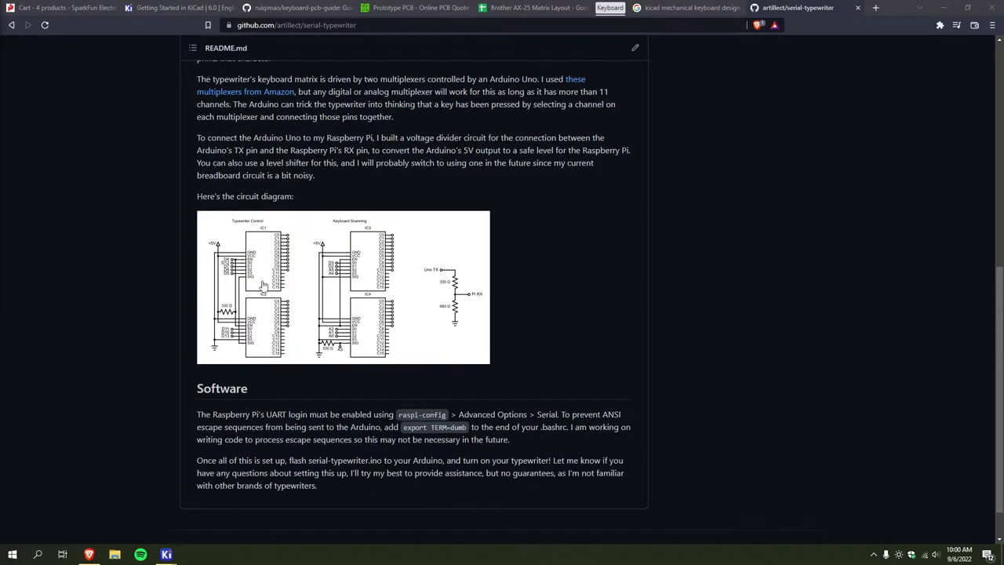
Examine the typewriter circuit diagram in the serial-typewriter README, including the multiplexer wiring and the surrounding hardware text
{"action": "scroll", "coordinate": [241, 324], "scroll_direction": "up", "scroll_amount": 2}
{"action": "scroll", "coordinate": [292, 366], "scroll_direction": "down", "scroll_amount": 2}
{"action": "scroll", "coordinate": [306, 329], "scroll_direction": "up", "scroll_amount": 4, "text": "ctrl"}
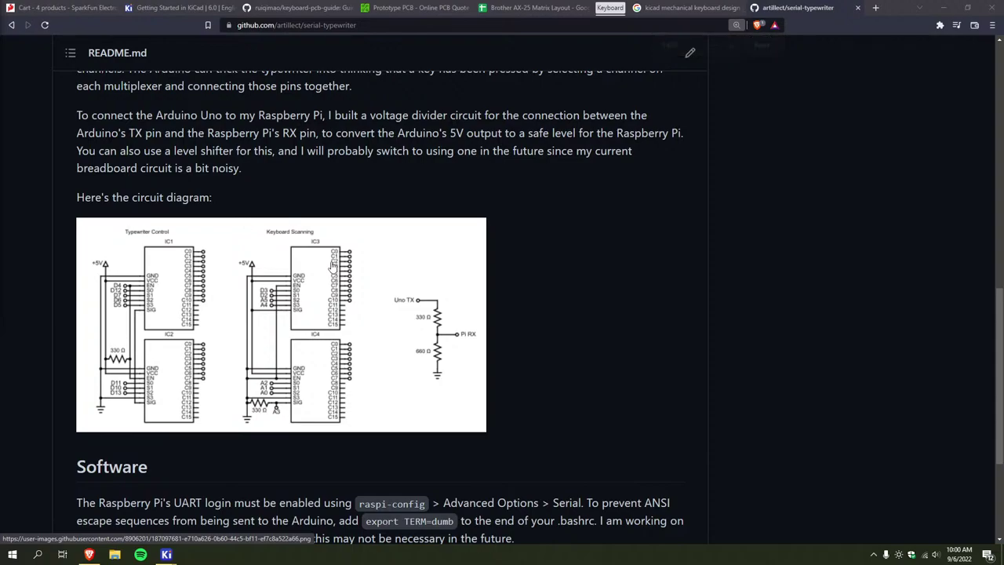
{"action": "scroll", "coordinate": [501, 165], "scroll_direction": "down", "scroll_amount": 1}
{"action": "scroll", "coordinate": [501, 164], "scroll_direction": "down", "scroll_amount": 1, "text": "ctrl"}
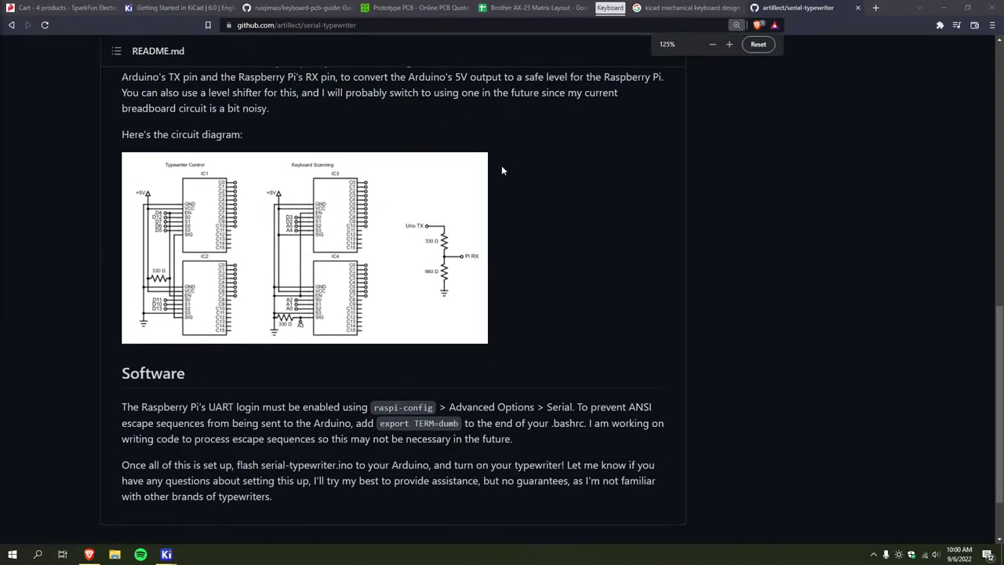
{"action": "scroll", "coordinate": [501, 164], "scroll_direction": "down", "scroll_amount": 1, "text": "ctrl"}
{"action": "scroll", "coordinate": [501, 164], "scroll_direction": "down", "scroll_amount": 1, "text": "ctrl"}
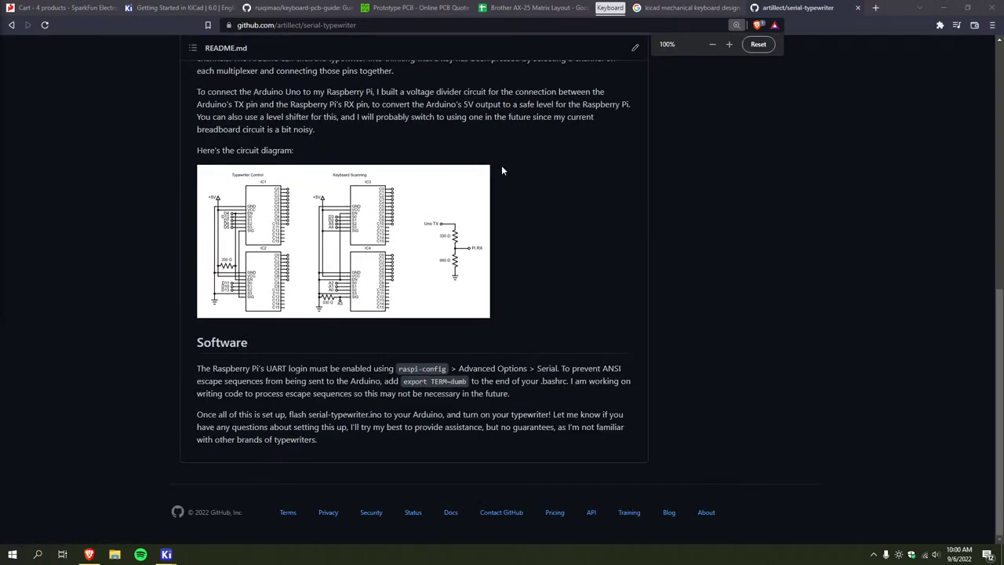
{"action": "scroll", "coordinate": [452, 295], "scroll_direction": "up", "scroll_amount": 3}
Switch to the KiCad Schematic Editor and place a Sparkfun_Pro_Micro symbol in the upper-left area of the sheet
{"action": "mouse_move", "coordinate": [166, 555]}
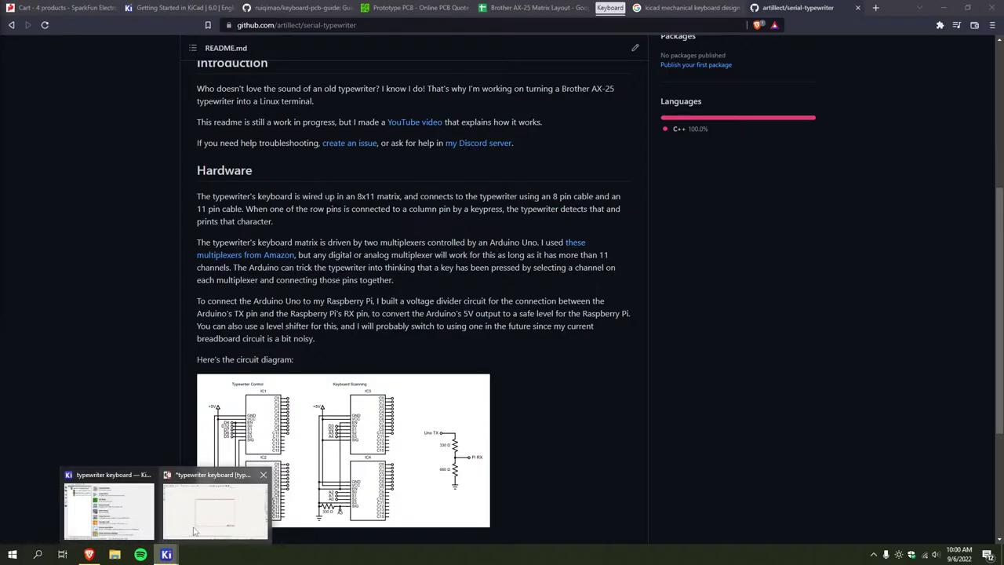
{"action": "left_click", "coordinate": [201, 484]}
{"action": "scroll", "coordinate": [313, 275], "scroll_direction": "up", "scroll_amount": 3}
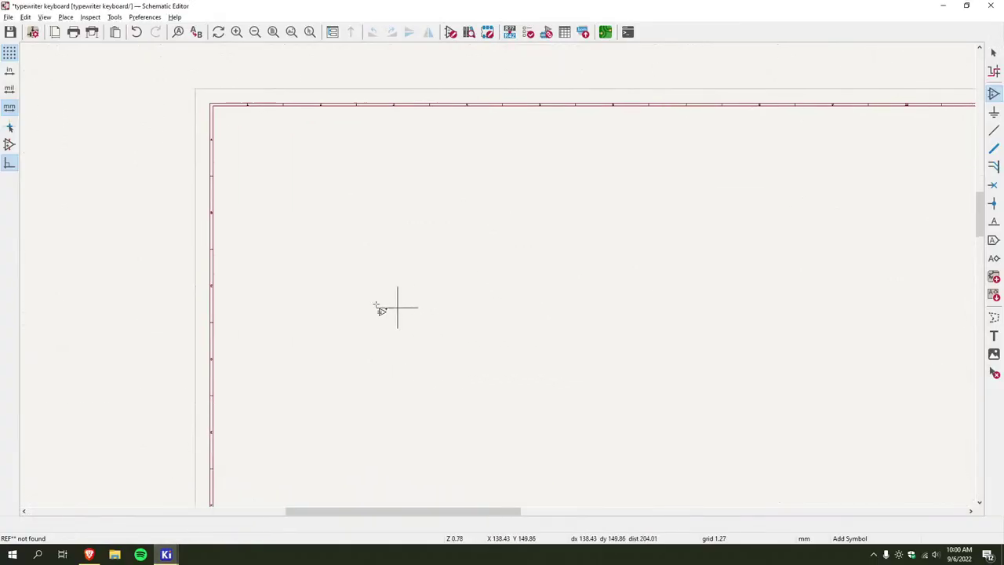
{"action": "scroll", "coordinate": [426, 285], "scroll_direction": "down", "scroll_amount": 2}
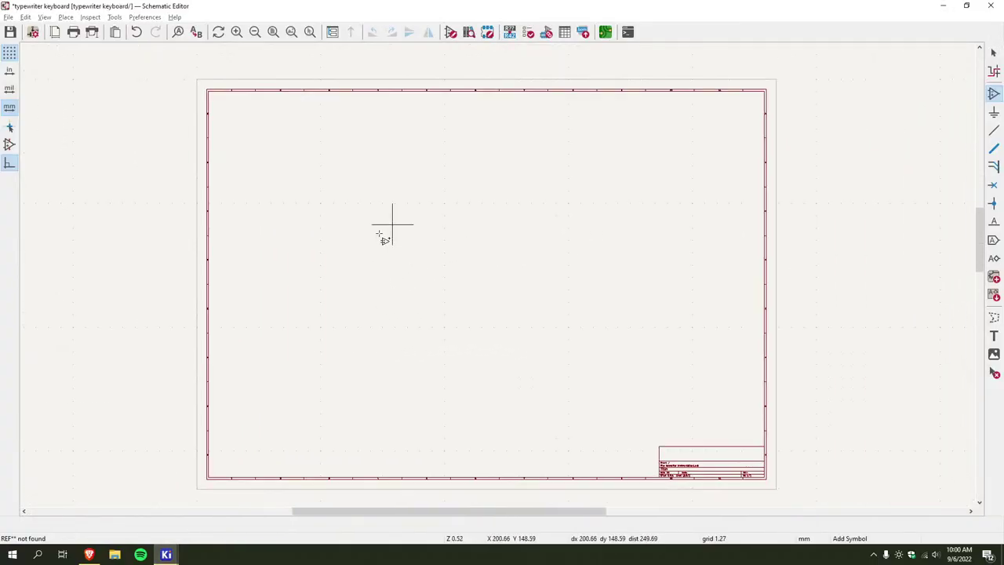
{"action": "left_click", "coordinate": [384, 223]}
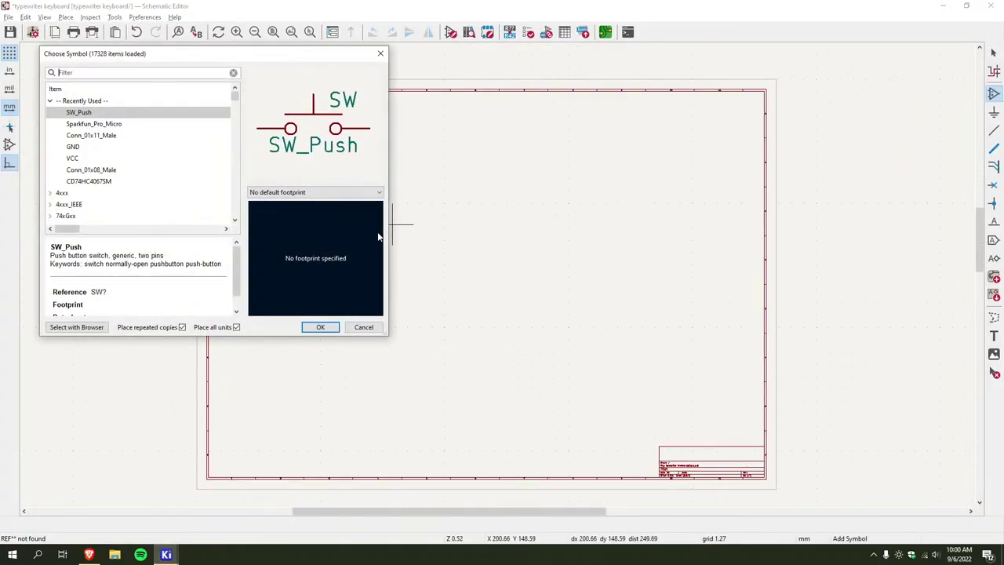
{"action": "left_click", "coordinate": [132, 124]}
{"action": "left_click", "coordinate": [320, 327]}
{"action": "scroll", "coordinate": [284, 164], "scroll_direction": "up", "scroll_amount": 3}
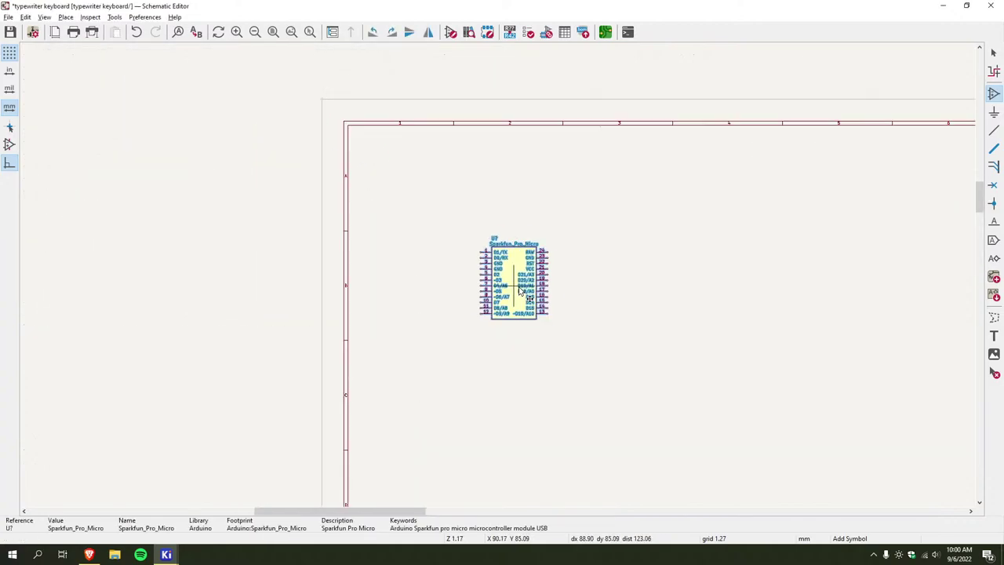
{"action": "left_click", "coordinate": [479, 274]}
{"action": "key", "text": "Escape"}
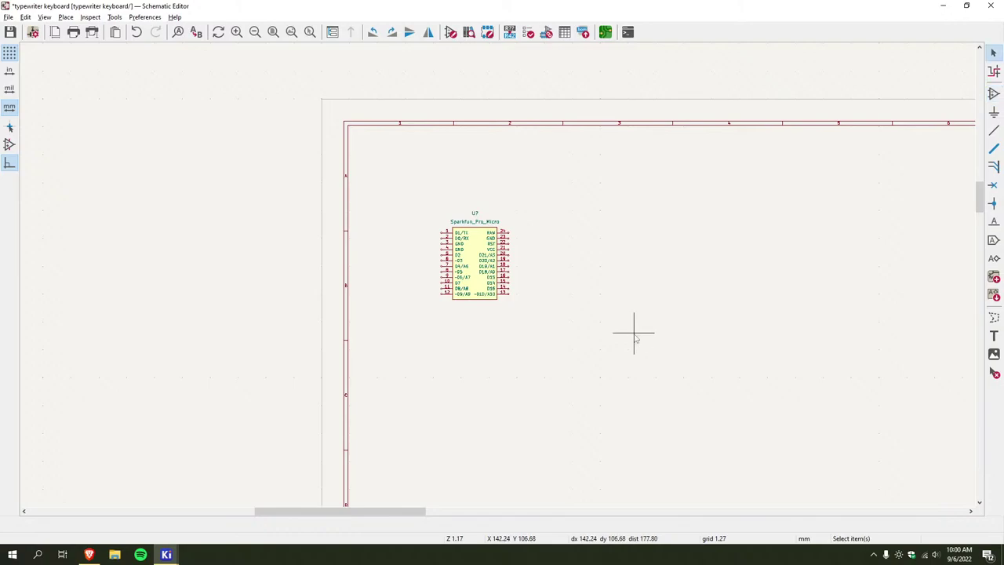
Find the CD74HC4067SM multiplexer symbol by searching for 4067 and place four copies in a two-by-two arrangement beside the Pro Micro
{"action": "key", "text": "a"}
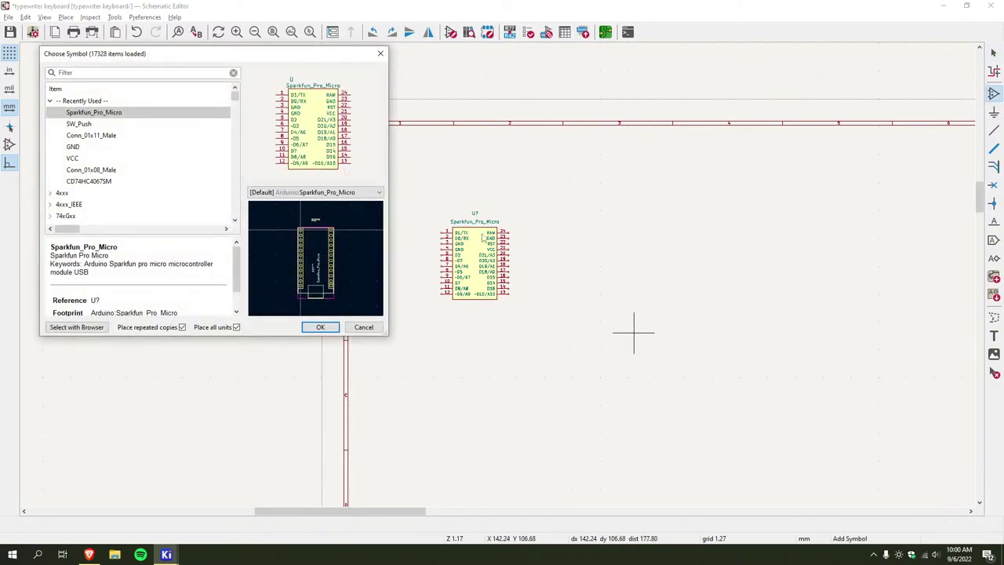
{"action": "type", "text": "4067"}
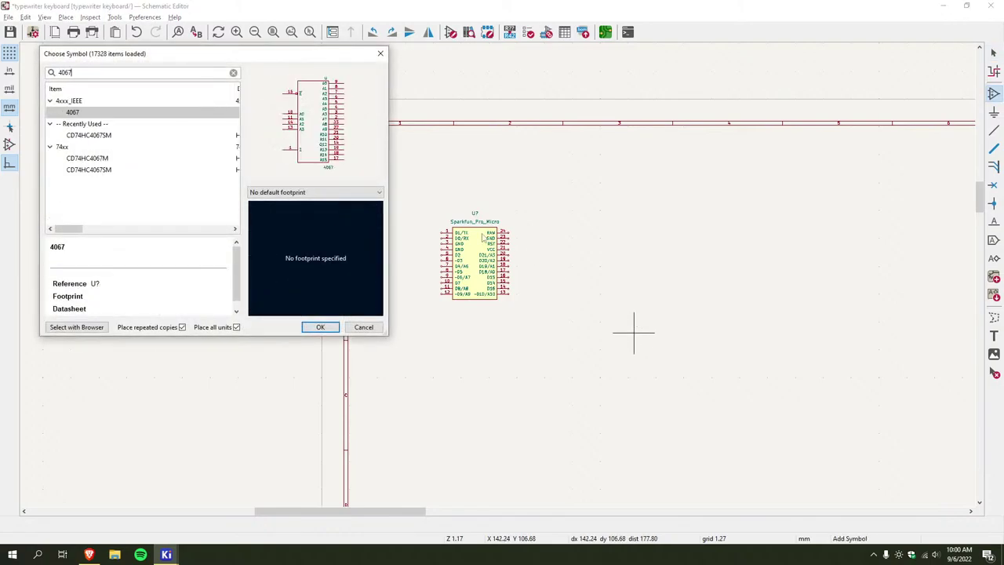
{"action": "left_click", "coordinate": [87, 157]}
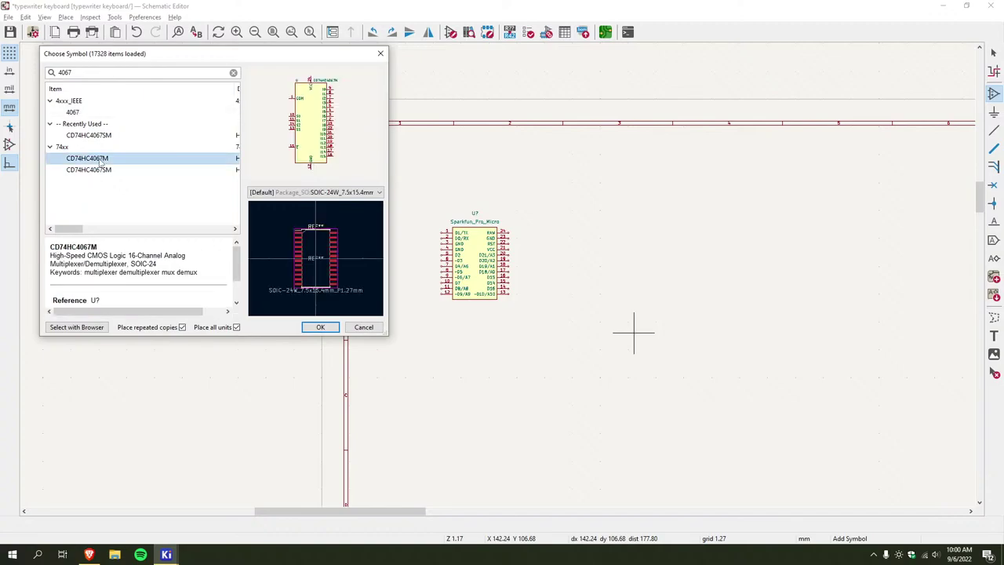
{"action": "double_click", "coordinate": [88, 169]}
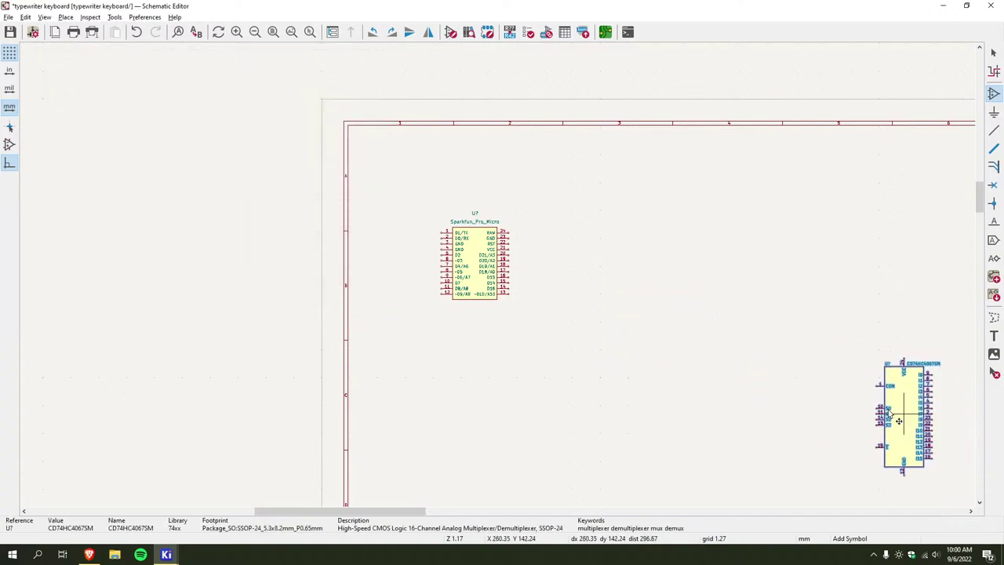
{"action": "left_click", "coordinate": [645, 261]}
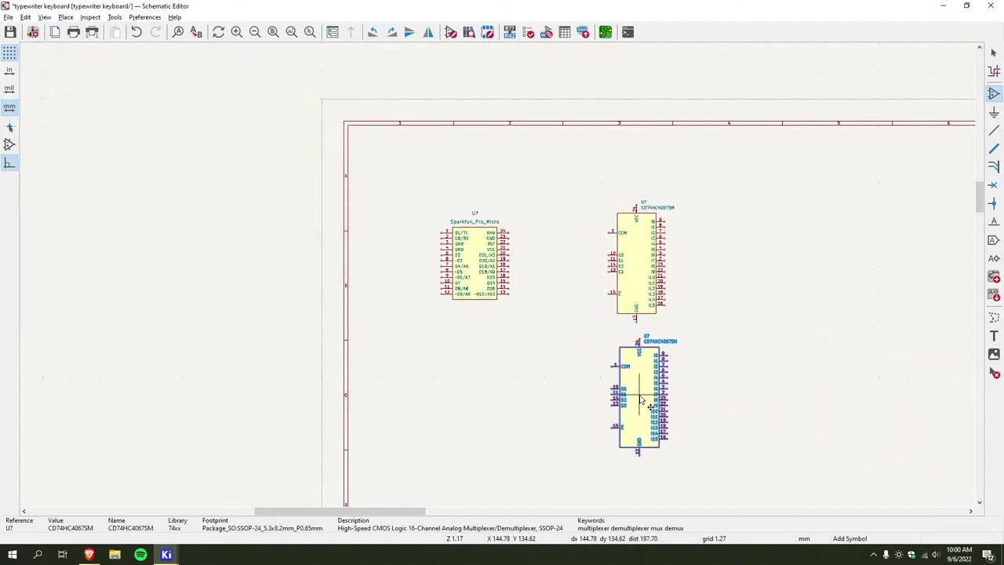
{"action": "left_click", "coordinate": [647, 397]}
{"action": "left_click", "coordinate": [818, 268]}
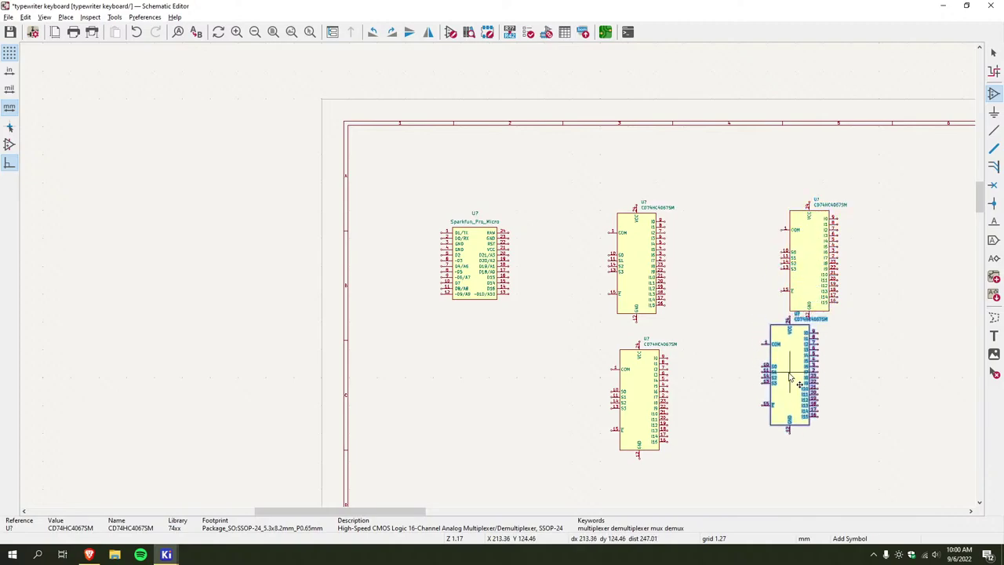
{"action": "left_click", "coordinate": [810, 398]}
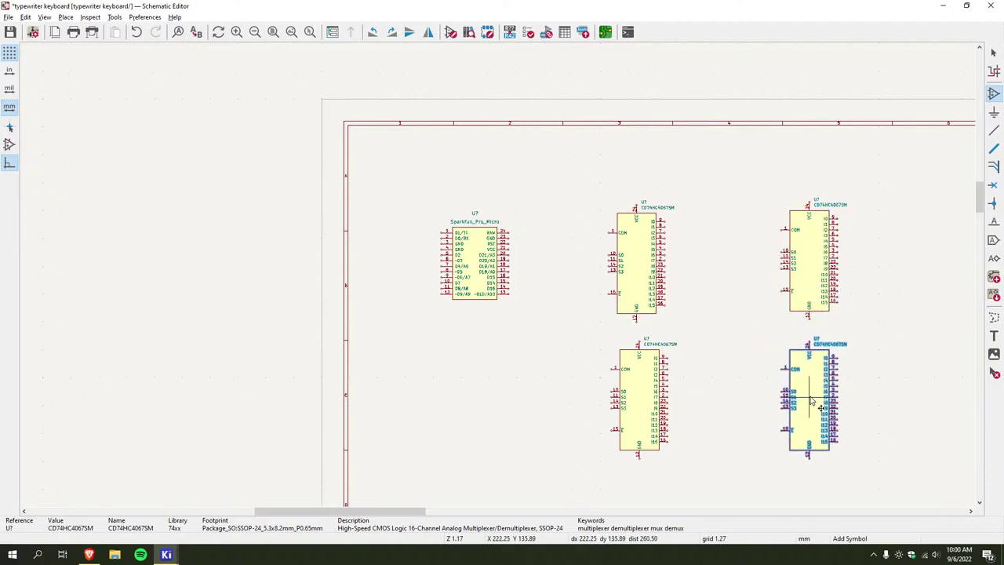
{"action": "key", "text": "Escape"}
Add +5V power symbols to the VCC pins of the two upper CD74HC4067SM multiplexers
{"action": "scroll", "coordinate": [365, 261], "scroll_direction": "down", "scroll_amount": 2}
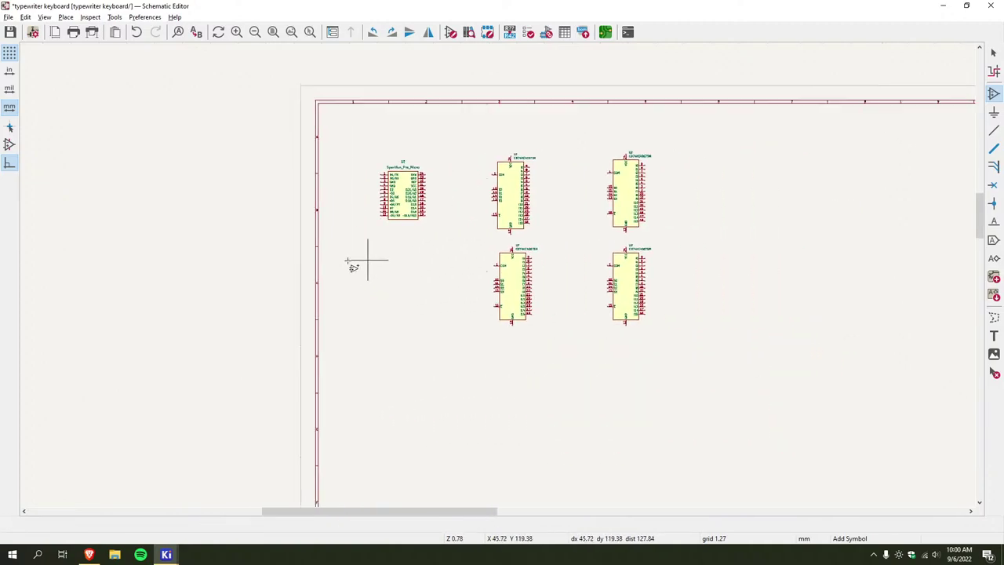
{"action": "scroll", "coordinate": [416, 248], "scroll_direction": "up", "scroll_amount": 2}
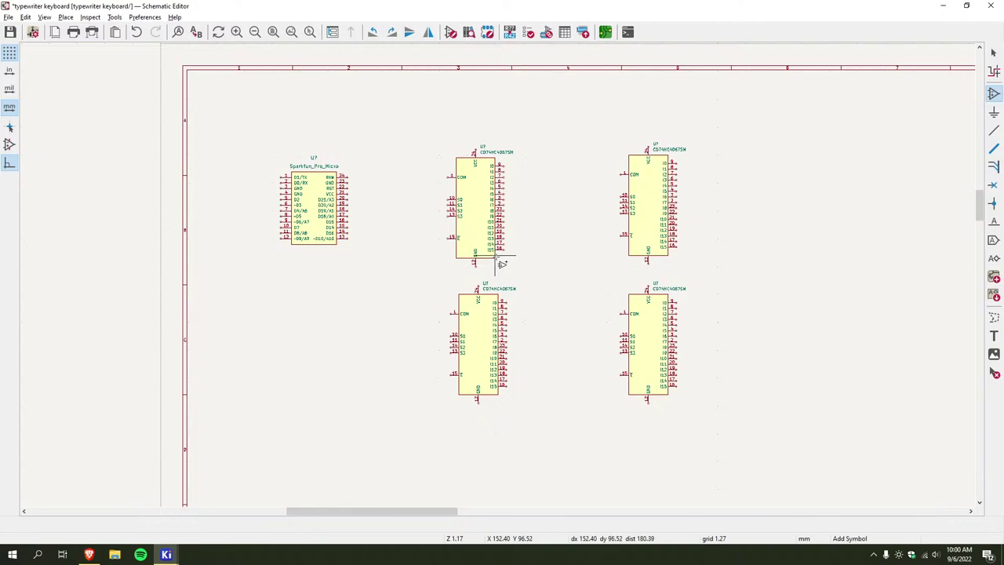
{"action": "scroll", "coordinate": [345, 296], "scroll_direction": "right", "scroll_amount": 1, "text": "ctrl"}
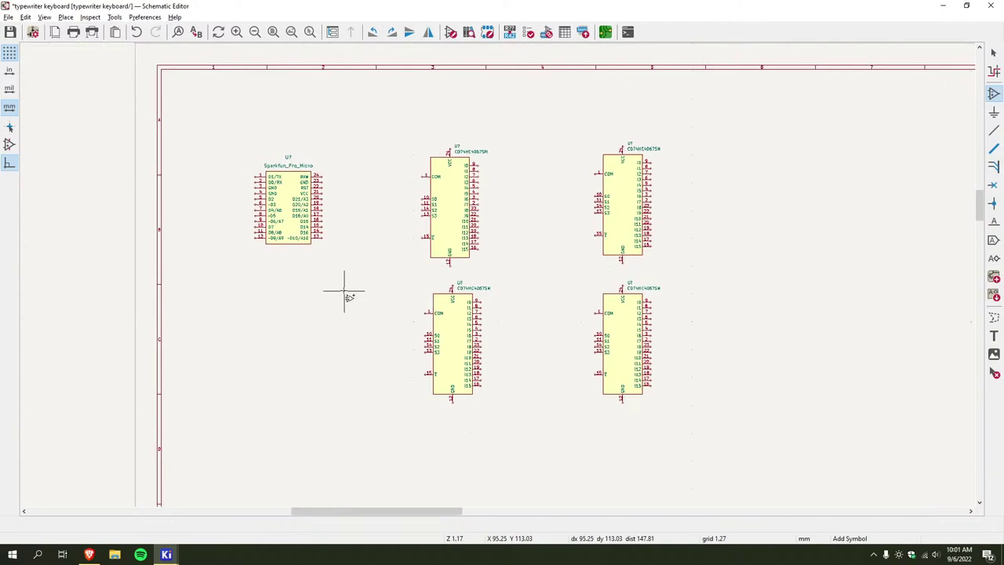
{"action": "left_click", "coordinate": [316, 284]}
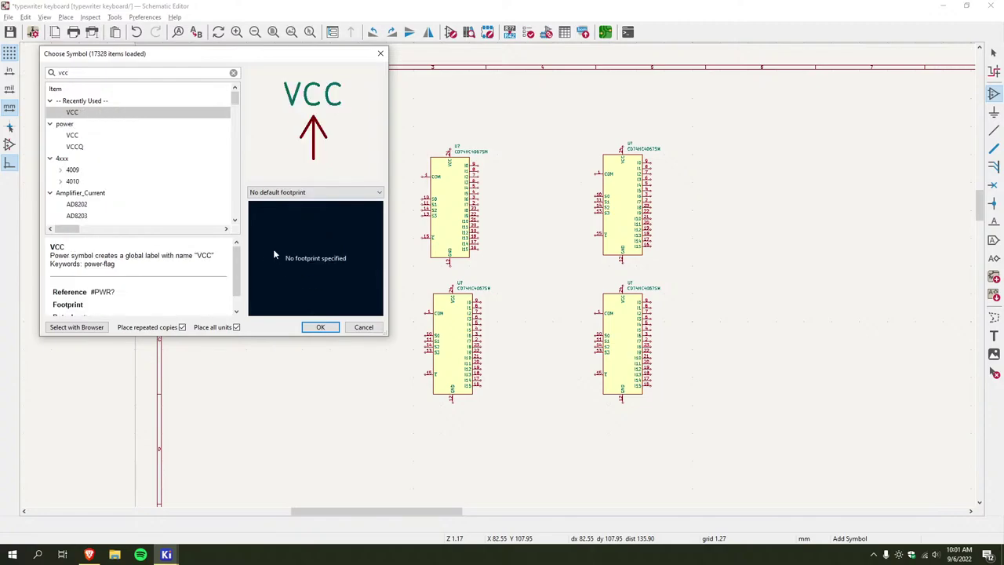
{"action": "key", "text": "ctrl+a"}
{"action": "type", "text": "5c"}
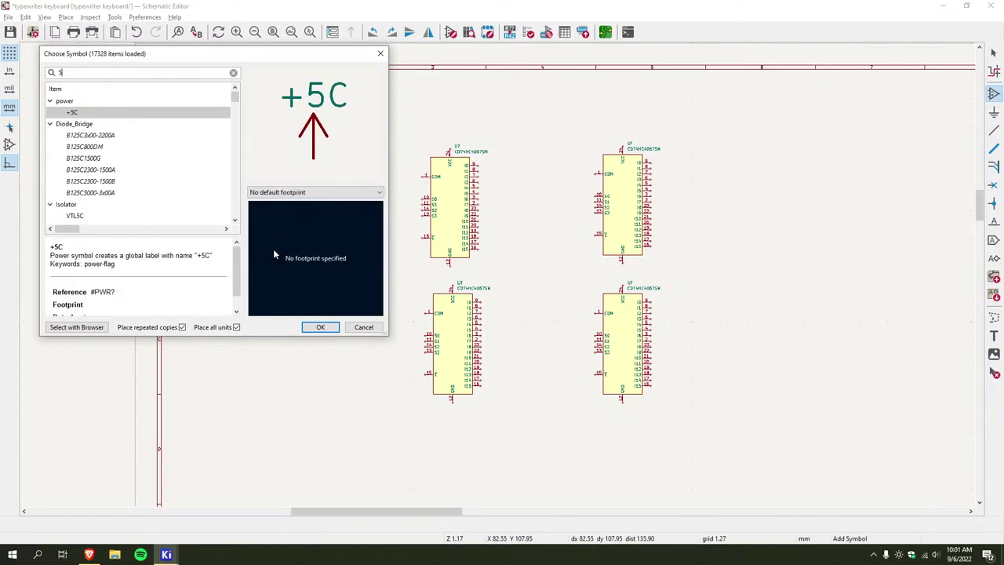
{"action": "type", "text": "v"}
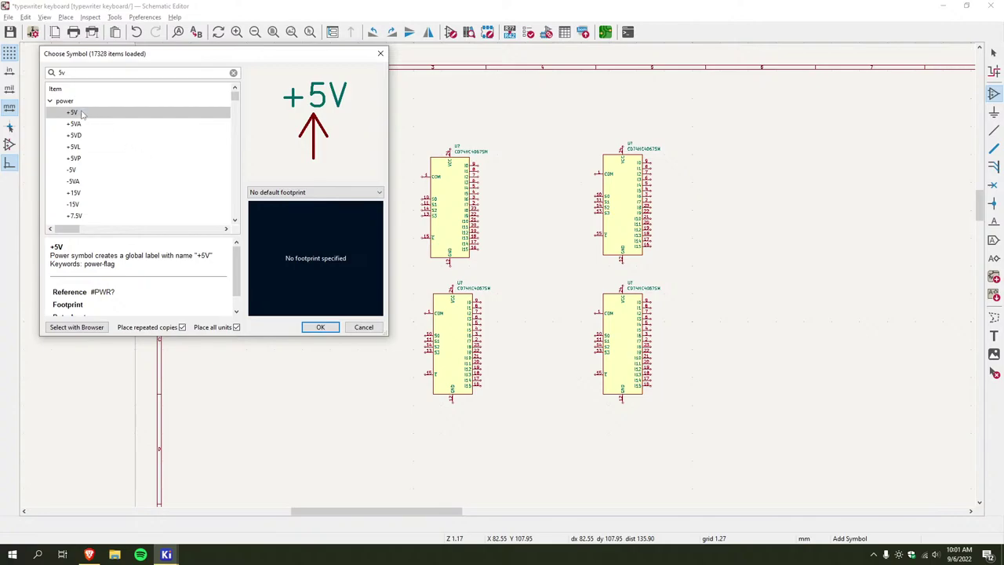
{"action": "left_click", "coordinate": [82, 113]}
{"action": "left_click", "coordinate": [320, 327]}
{"action": "scroll", "coordinate": [438, 125], "scroll_direction": "up", "scroll_amount": 2}
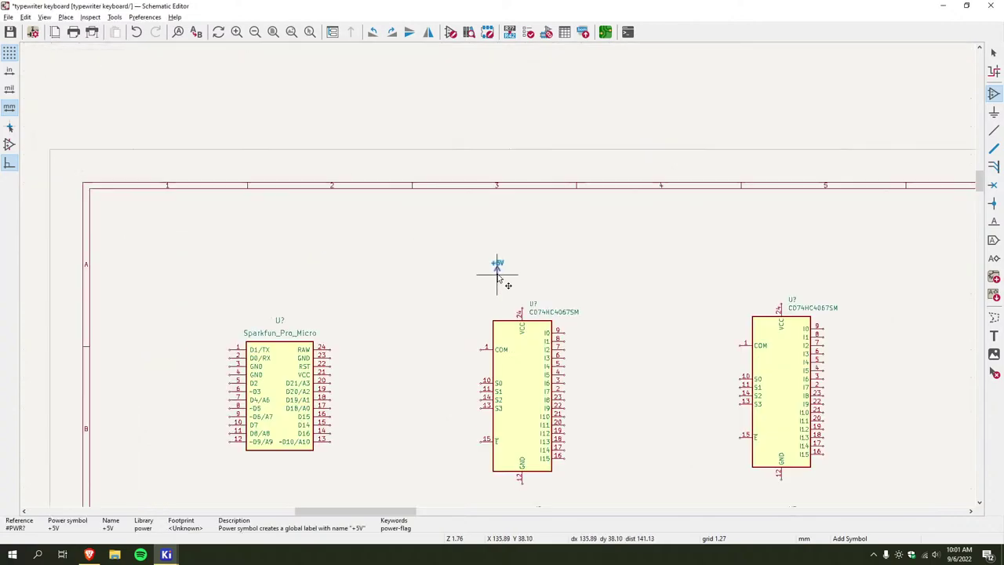
{"action": "left_click", "coordinate": [531, 319]}
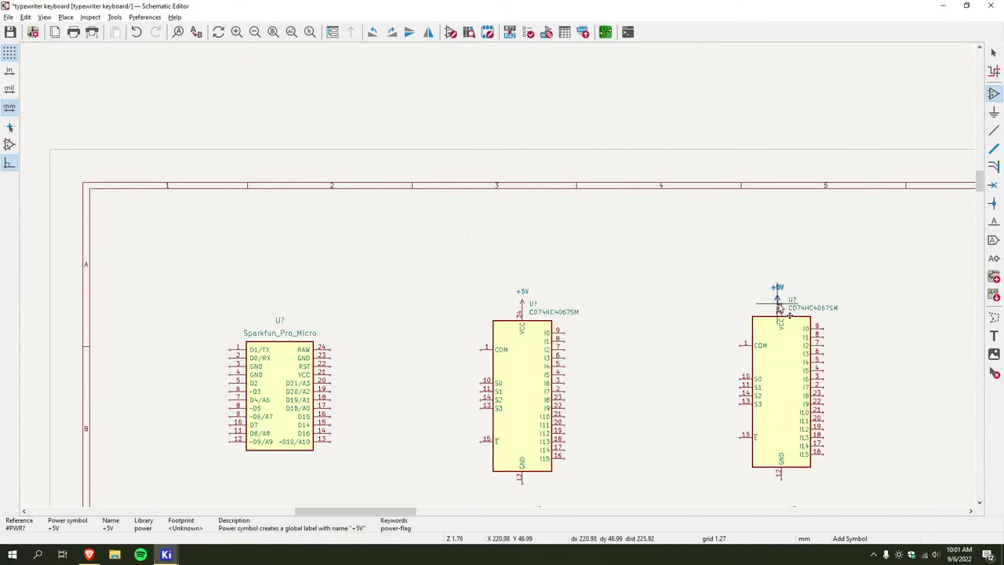
{"action": "left_click", "coordinate": [784, 309]}
Place +5V power symbols on the VCC pins of the two lower multiplexers
{"action": "middle_click_drag", "start_coordinate": [578, 410], "coordinate": [494, 253]}
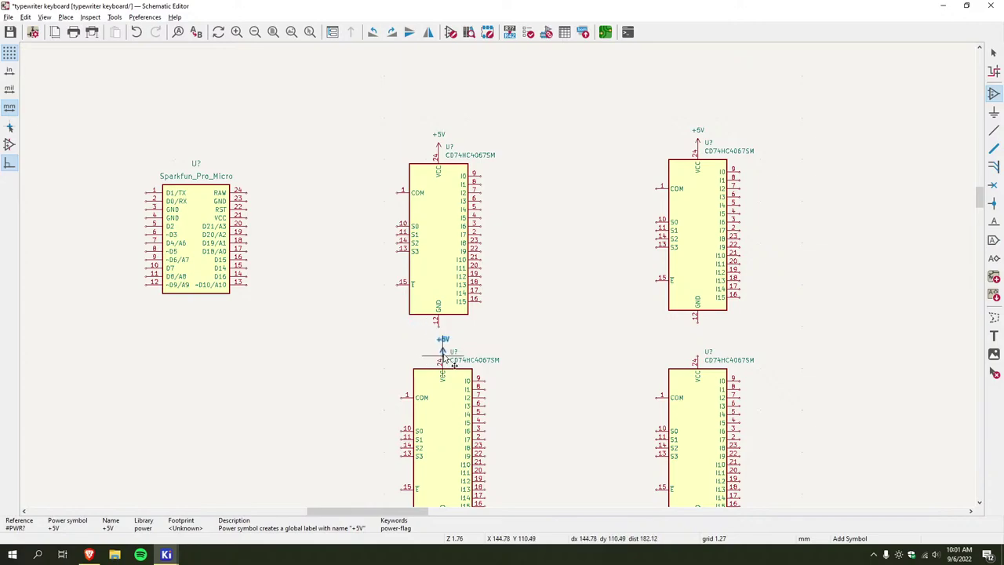
{"action": "left_click", "coordinate": [444, 345]}
{"action": "left_click", "coordinate": [696, 343]}
Place a +5V power symbol on the RAW pin of the Sparkfun_Pro_Micro and end symbol placement
{"action": "middle_click_drag", "start_coordinate": [571, 369], "coordinate": [434, 296]}
{"action": "middle_click_drag", "start_coordinate": [378, 195], "coordinate": [400, 234]}
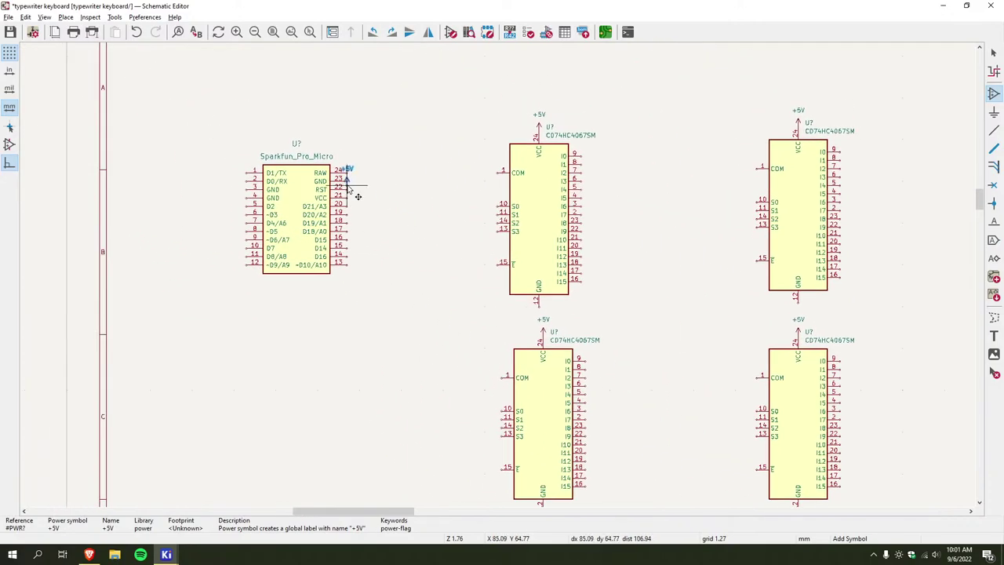
{"action": "scroll", "coordinate": [354, 200], "scroll_direction": "up", "scroll_amount": 2}
{"action": "scroll", "coordinate": [529, 292], "scroll_direction": "down", "scroll_amount": 2}
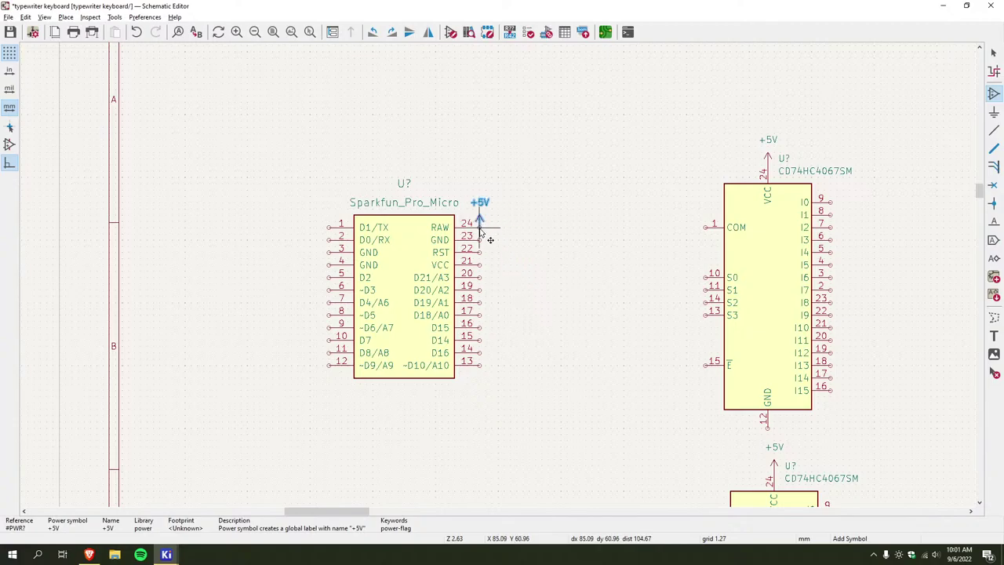
{"action": "left_click", "coordinate": [481, 229]}
{"action": "key", "text": "Escape"}
{"action": "key", "text": "Escape"}
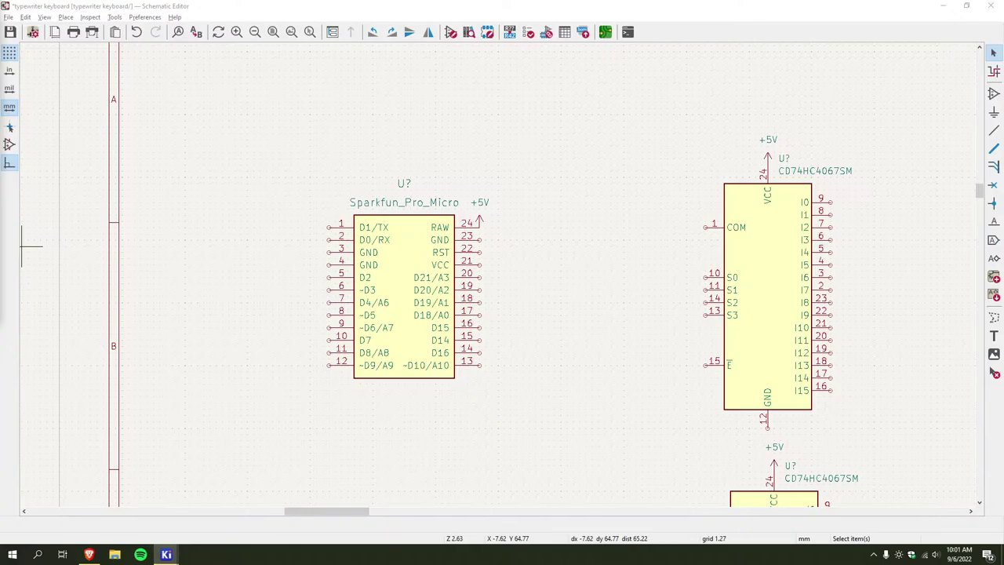
Switch to the Brave browser, search the web for "arduino pro micro powering" and read the Arduino forum thread on powering the board
{"action": "left_click", "coordinate": [80, 556]}
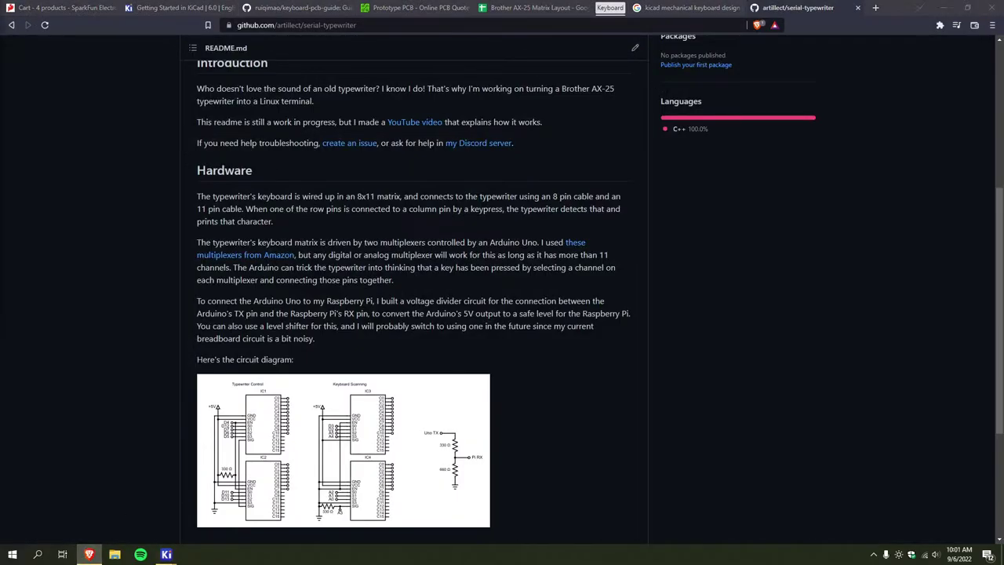
{"action": "left_click_drag", "start_coordinate": [115, 23], "coordinate": [812, 8]}
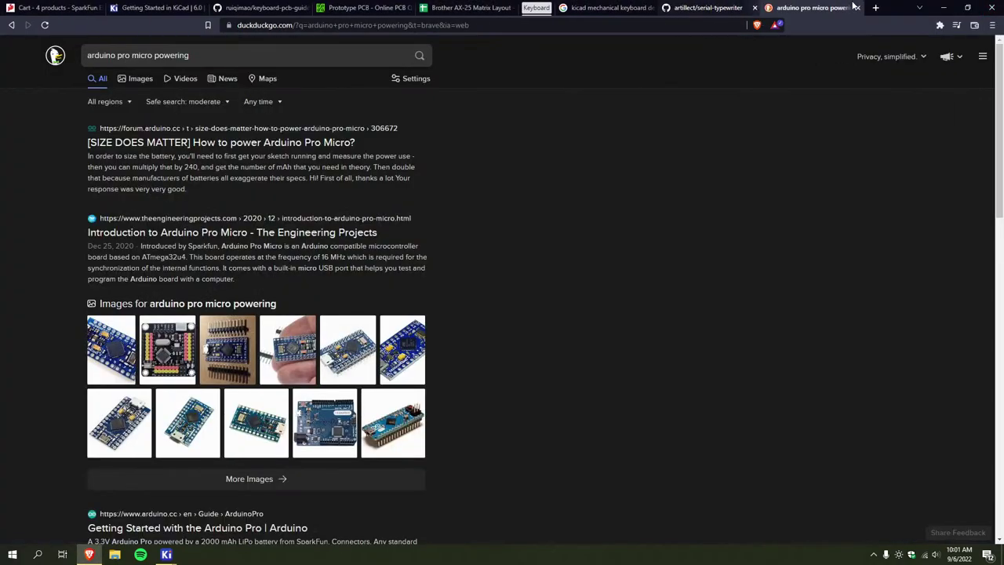
{"action": "left_click", "coordinate": [262, 142]}
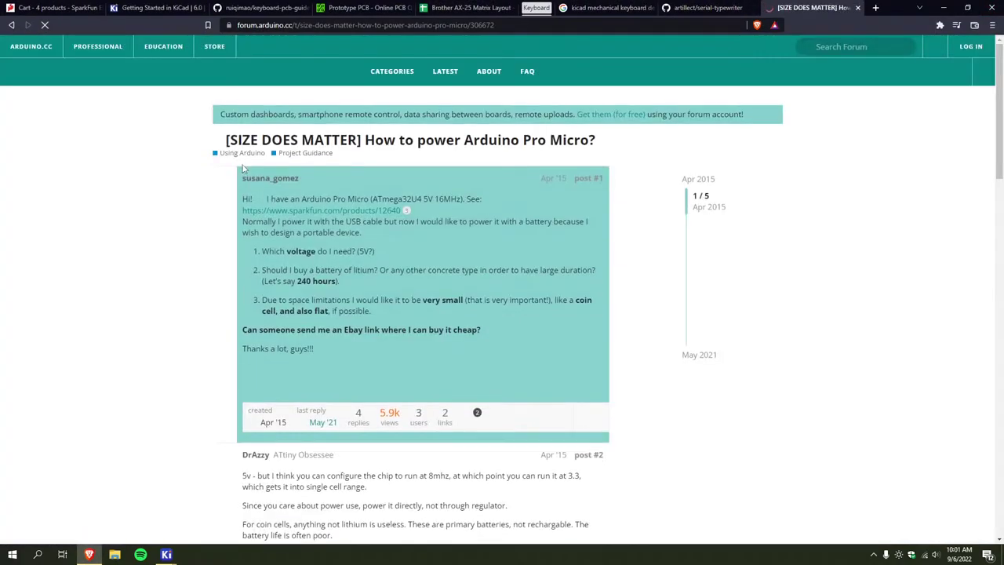
{"action": "scroll", "coordinate": [174, 171], "scroll_direction": "down", "scroll_amount": 4}
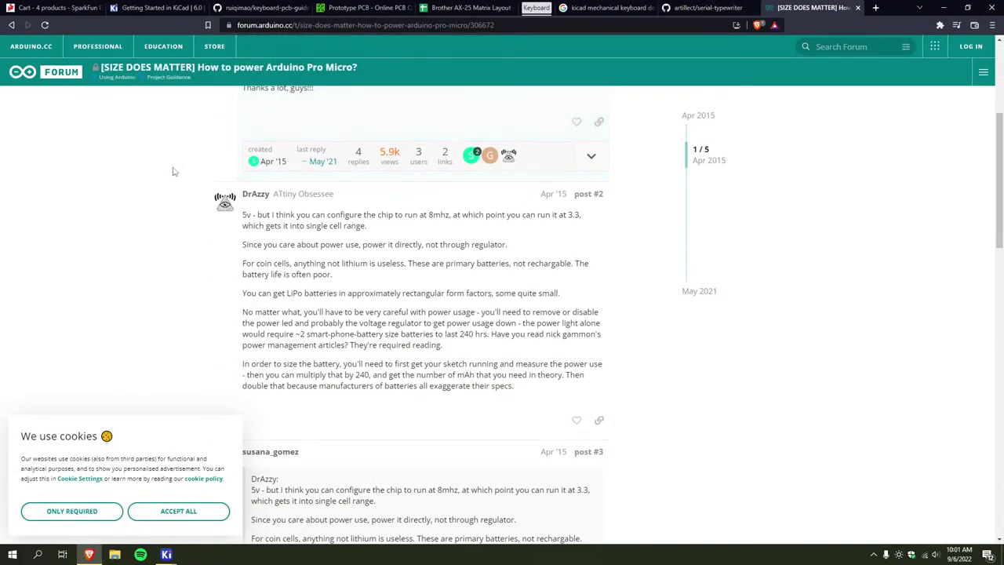
{"action": "left_click", "coordinate": [9, 25]}
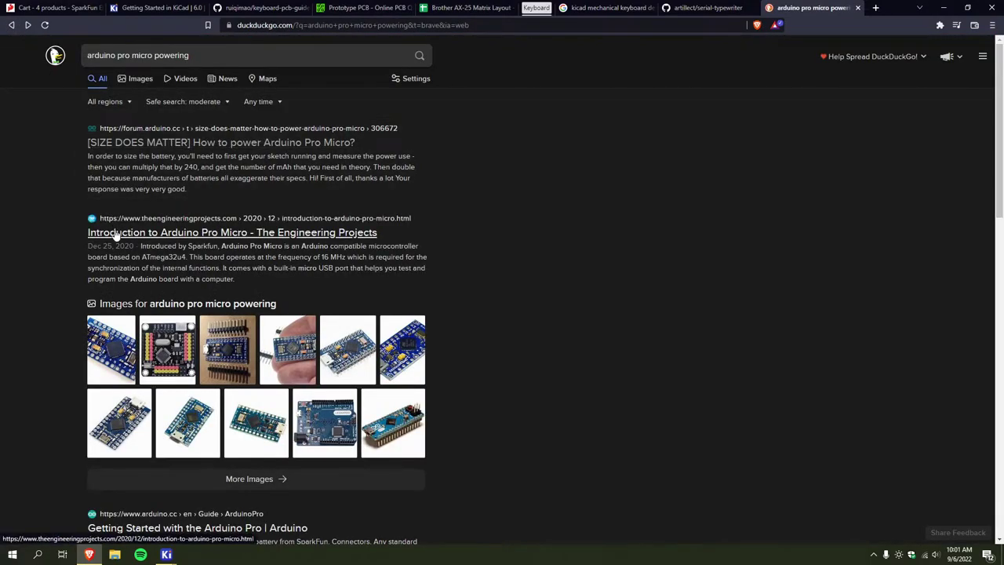
Open the "Getting Started with the Arduino Pro" guide from the results and highlight the text about the board's voltage versions
{"action": "scroll", "coordinate": [149, 309], "scroll_direction": "down", "scroll_amount": 2}
{"action": "left_click", "coordinate": [169, 369]}
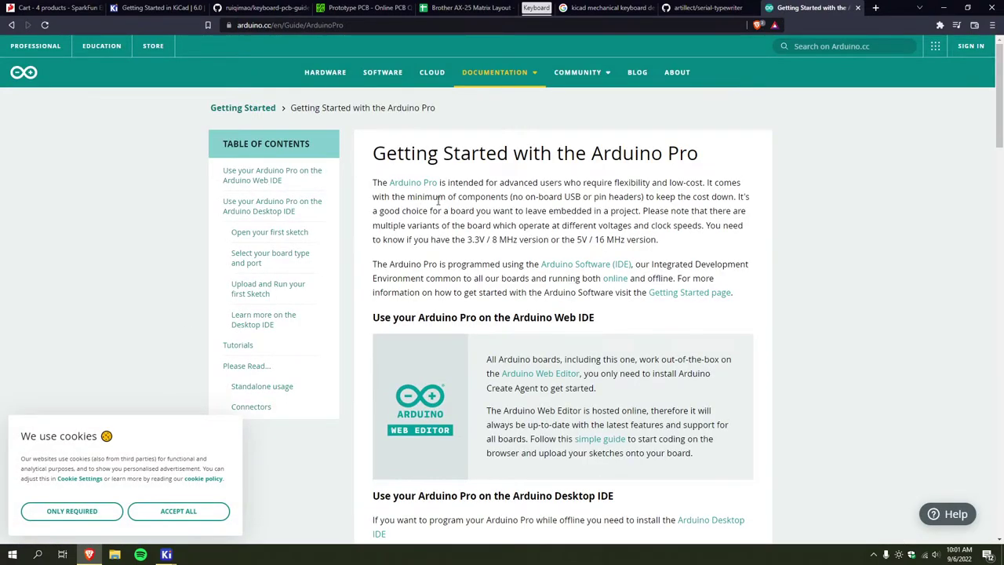
{"action": "left_click_drag", "start_coordinate": [466, 240], "coordinate": [588, 240]}
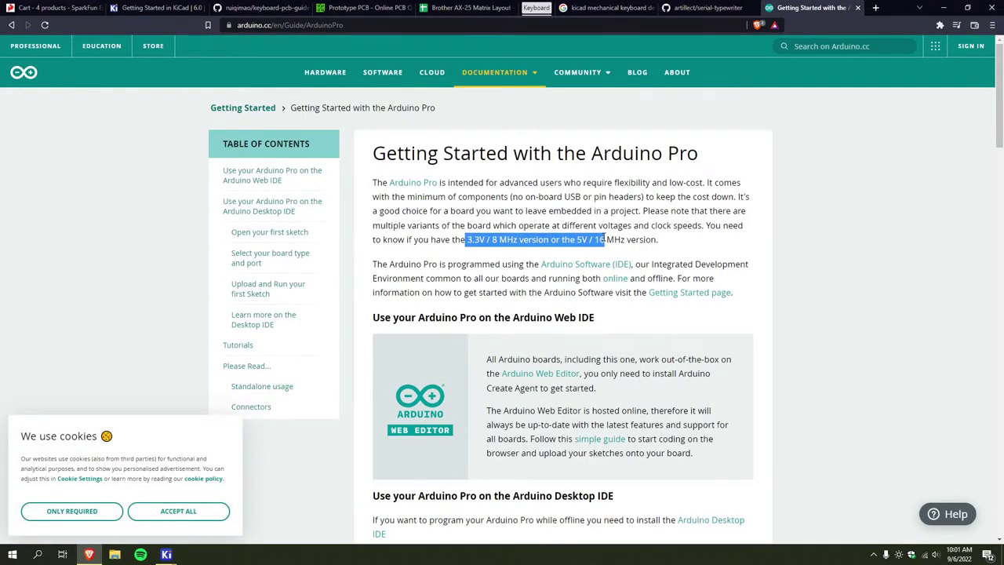
Read through the Arduino Pro guide's sections on the Web IDE, Desktop IDE and board selection for powering information
{"action": "left_click", "coordinate": [602, 239]}
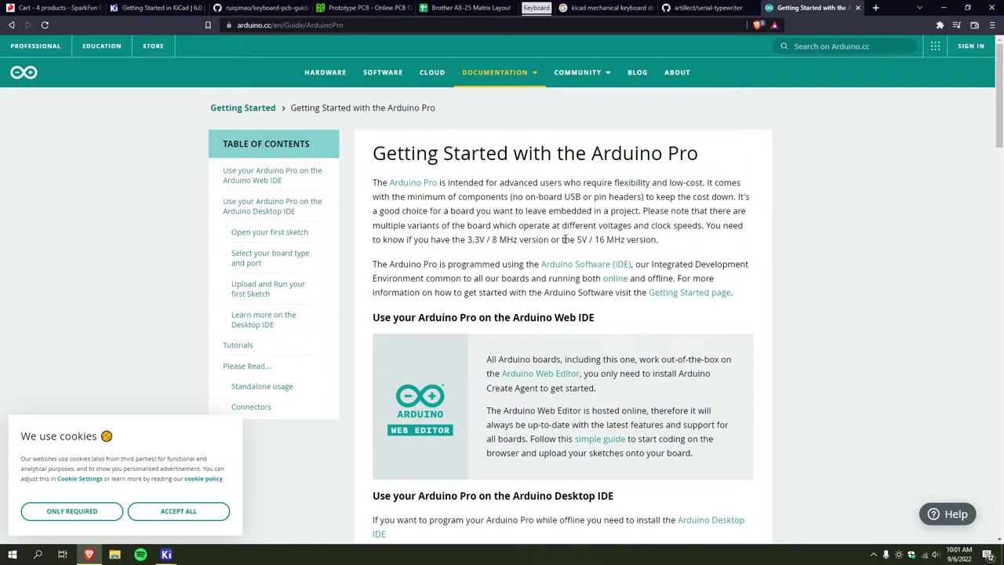
{"action": "scroll", "coordinate": [408, 264], "scroll_direction": "down", "scroll_amount": 1}
{"action": "scroll", "coordinate": [406, 268], "scroll_direction": "down", "scroll_amount": 1}
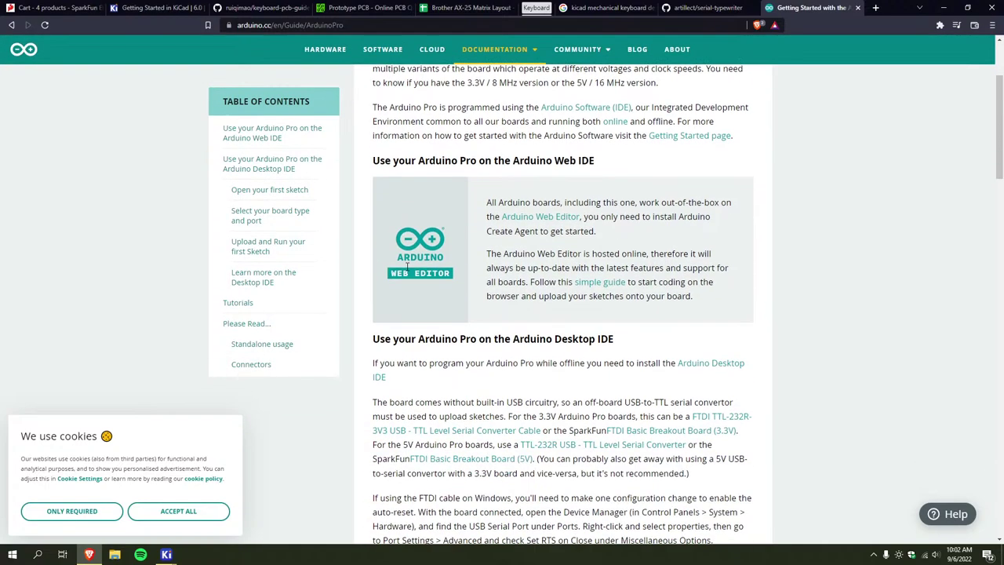
{"action": "scroll", "coordinate": [407, 268], "scroll_direction": "down", "scroll_amount": 2}
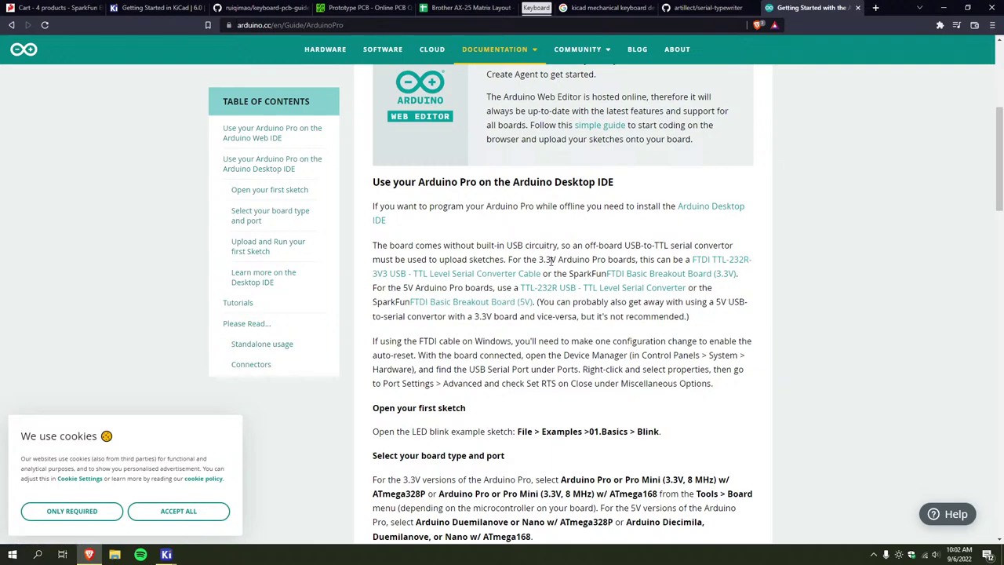
{"action": "scroll", "coordinate": [552, 261], "scroll_direction": "down", "scroll_amount": 1}
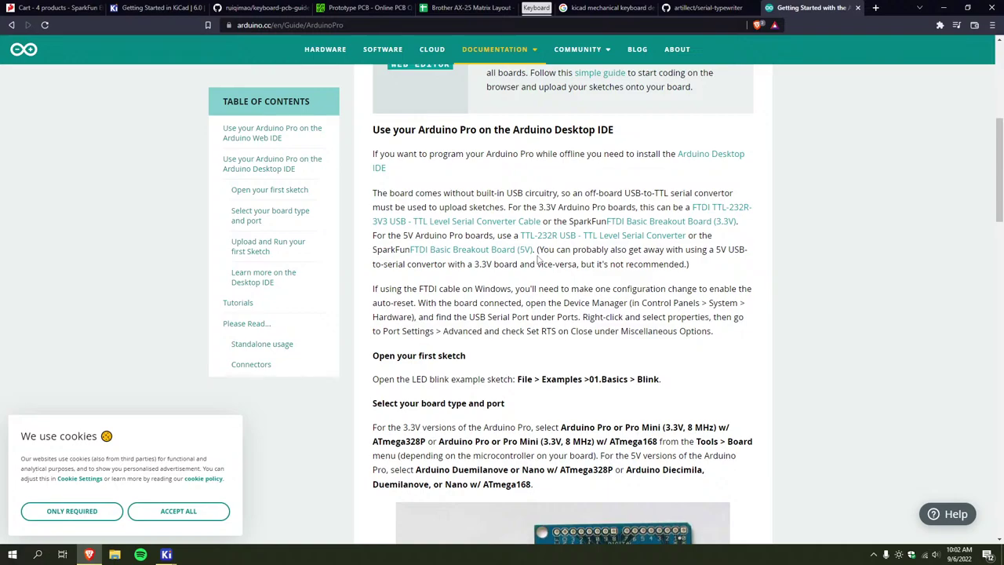
{"action": "scroll", "coordinate": [525, 263], "scroll_direction": "down", "scroll_amount": 3}
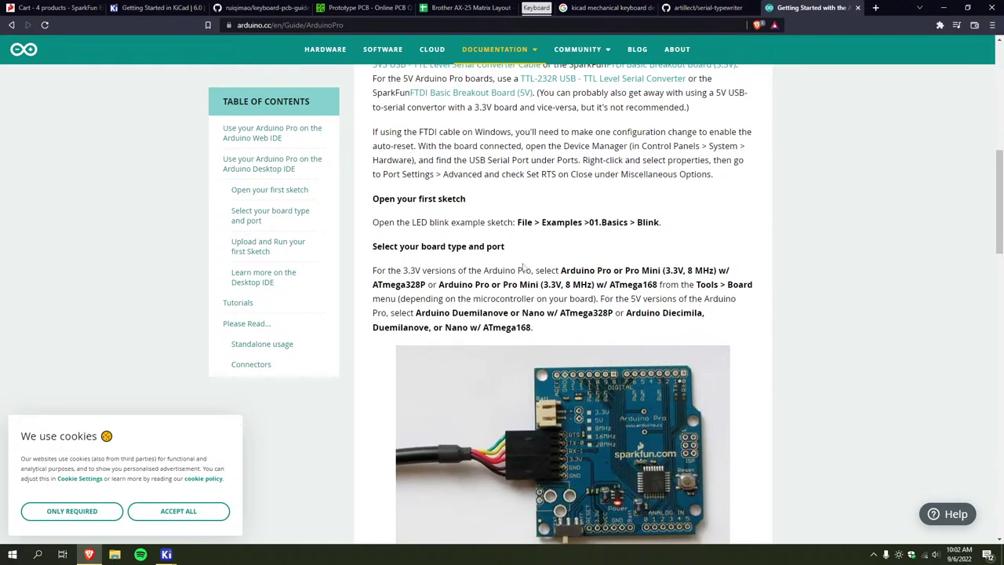
{"action": "scroll", "coordinate": [523, 267], "scroll_direction": "up", "scroll_amount": 8}
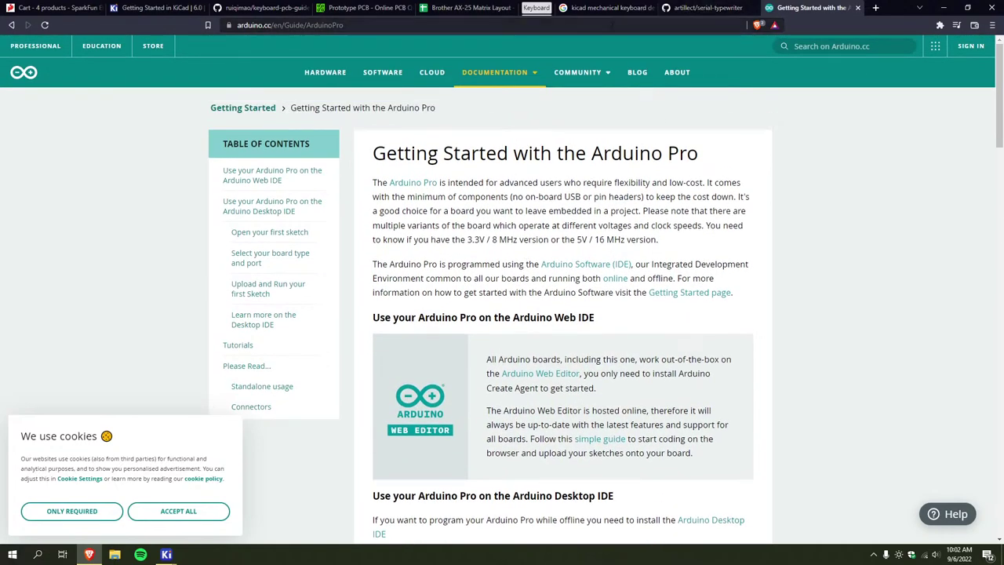
Search the web for "how to power an arduino pro micro"
{"action": "left_click", "coordinate": [702, 8]}
{"action": "left_click", "coordinate": [811, 8]}
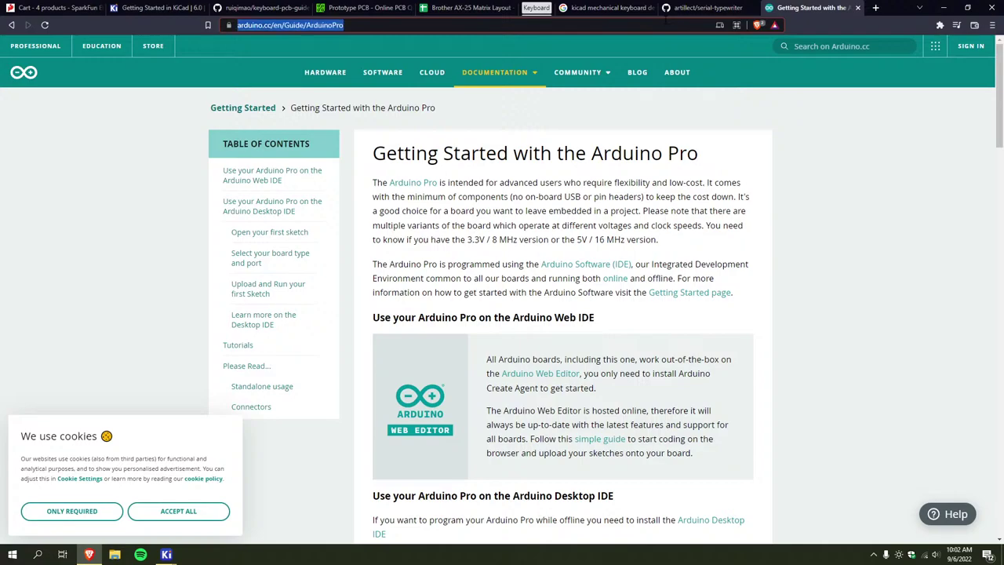
{"action": "type", "text": "arduino pro mic"}
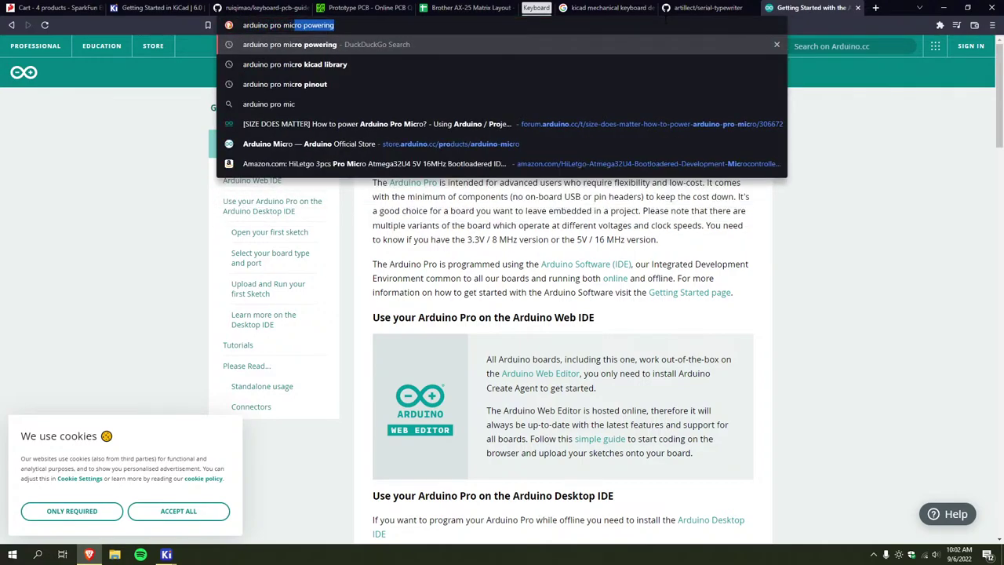
{"action": "key", "text": "ctrl+a"}
{"action": "type", "text": "how to power an"}
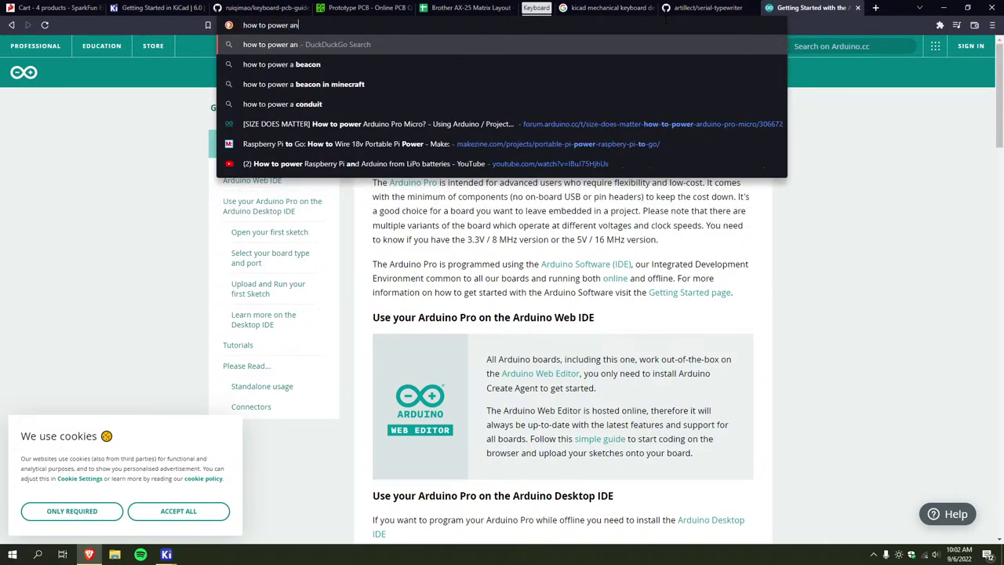
{"action": "type", "text": " arduino pro m"}
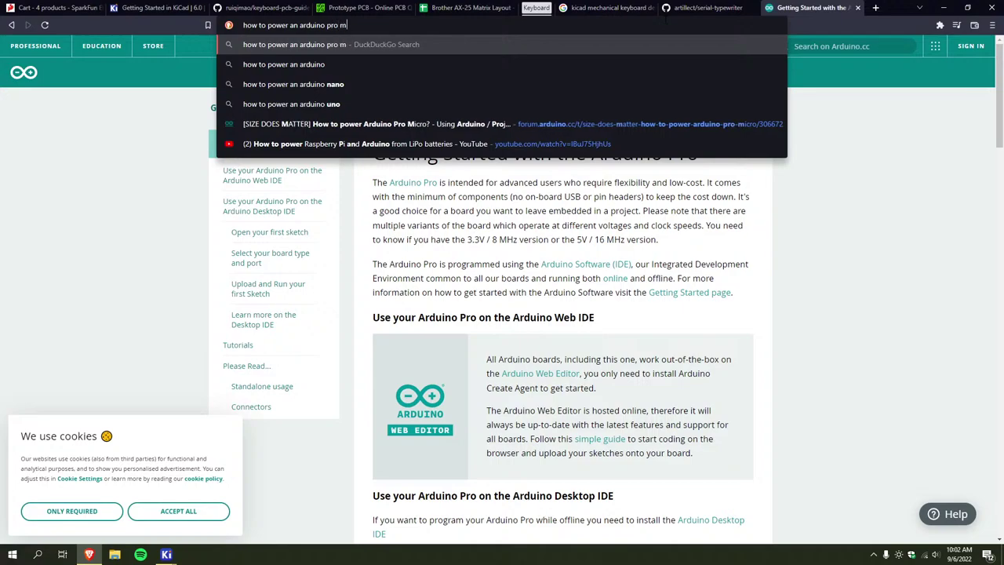
{"action": "type", "text": "icro"}
{"action": "key", "text": "Return"}
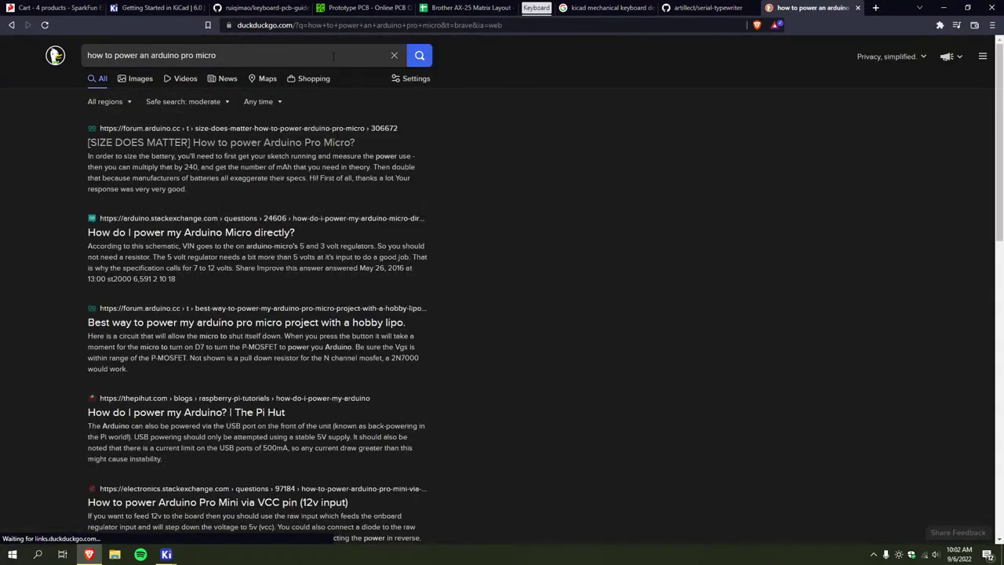
{"action": "left_click", "coordinate": [333, 55]}
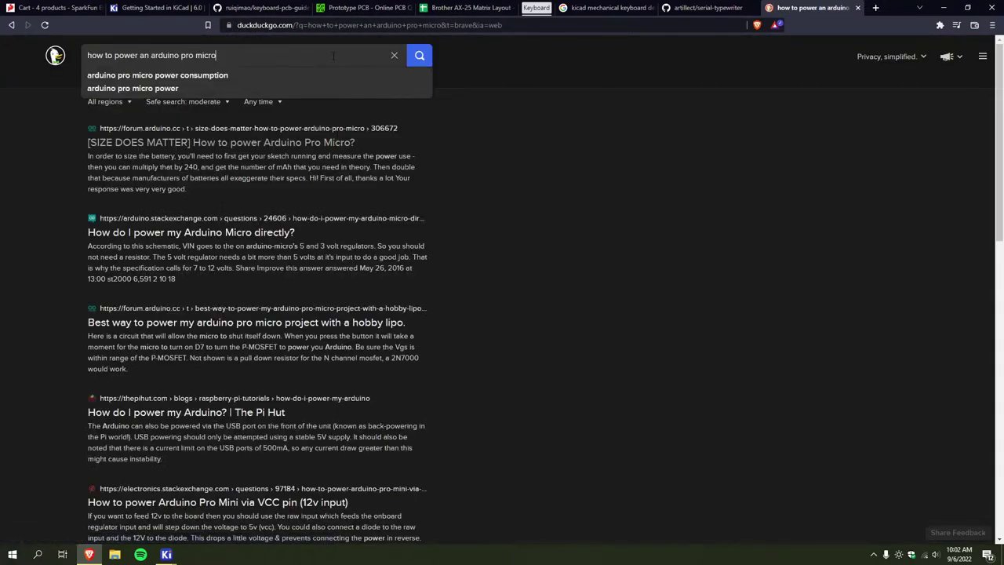
Read the Stack Exchange answer on powering an Arduino Micro directly, examine its linked schematic and return to the search results
{"action": "left_click", "coordinate": [253, 233]}
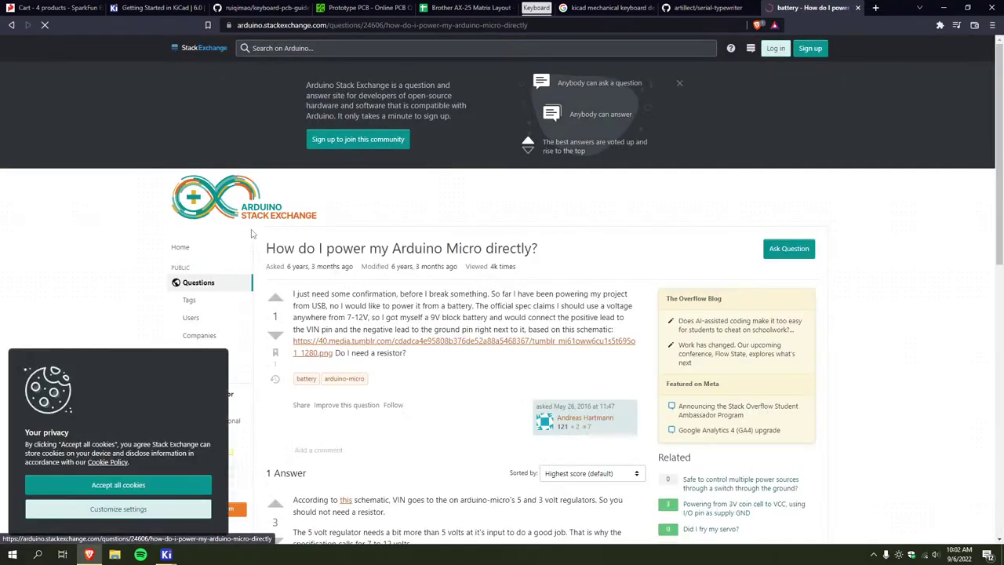
{"action": "scroll", "coordinate": [282, 226], "scroll_direction": "down", "scroll_amount": 3}
{"action": "left_click", "coordinate": [345, 240]}
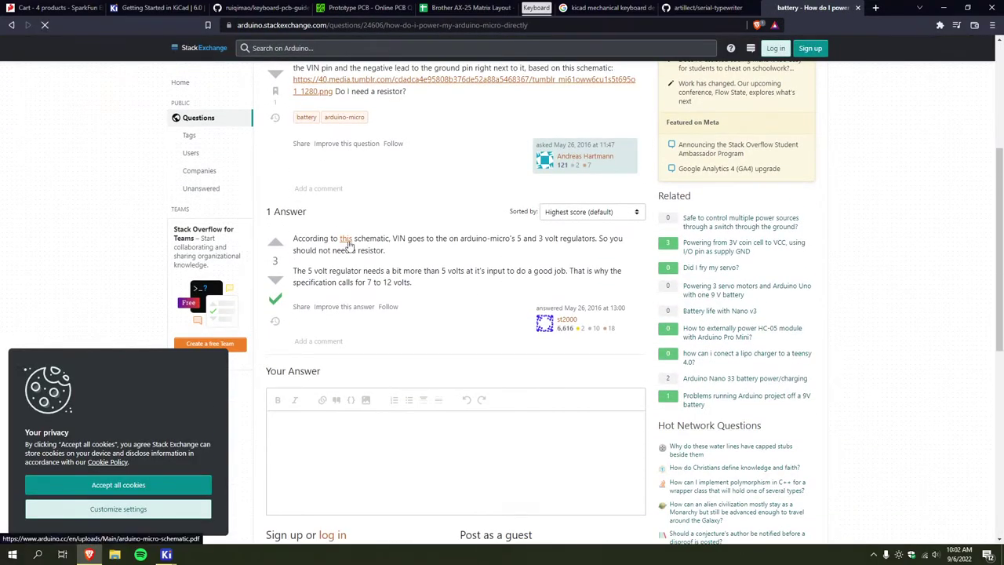
{"action": "scroll", "coordinate": [580, 274], "scroll_direction": "up", "scroll_amount": 2, "text": "ctrl"}
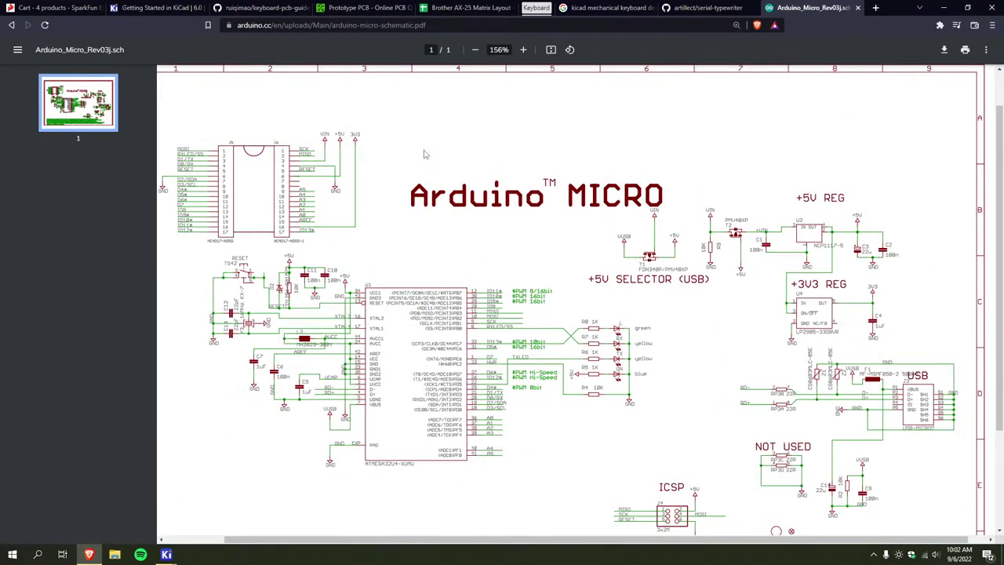
{"action": "scroll", "coordinate": [580, 275], "scroll_direction": "down", "scroll_amount": 1, "text": "ctrl"}
{"action": "left_click", "coordinate": [11, 25]}
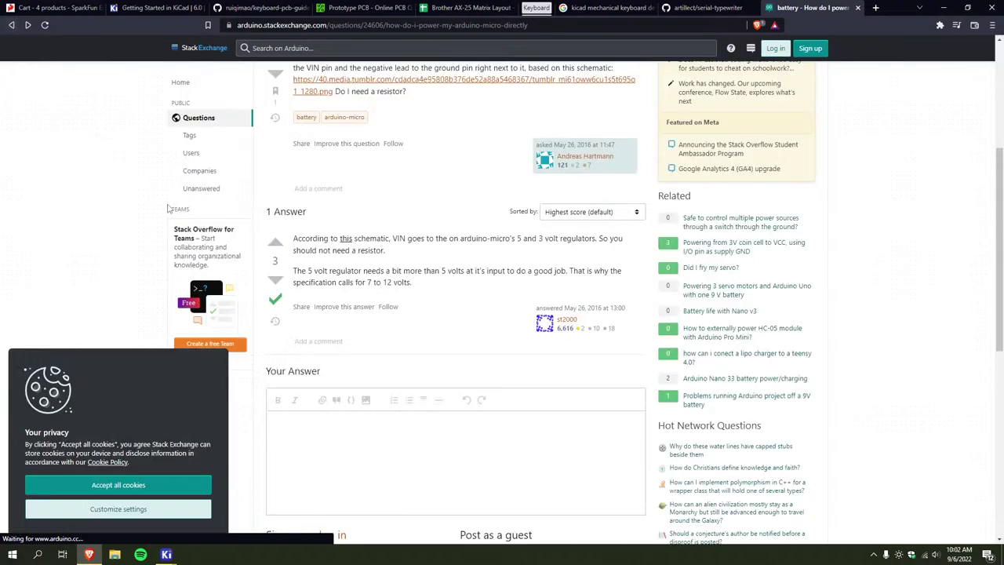
{"action": "left_click", "coordinate": [11, 25]}
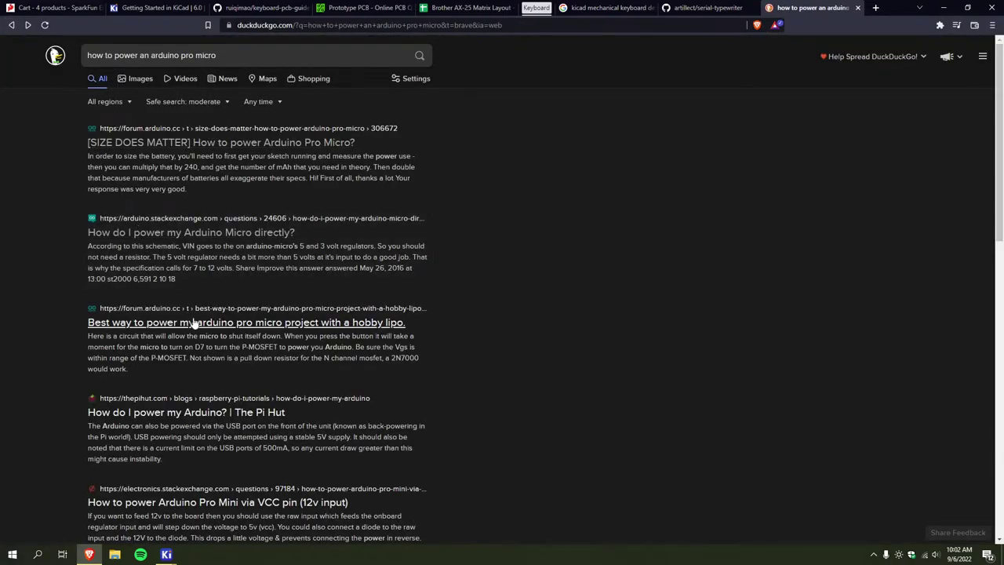
Open the forum thread on powering a Pro Micro with a hobby lipo, highlight the RAW regulator input advice and close the page
{"action": "left_click", "coordinate": [248, 322]}
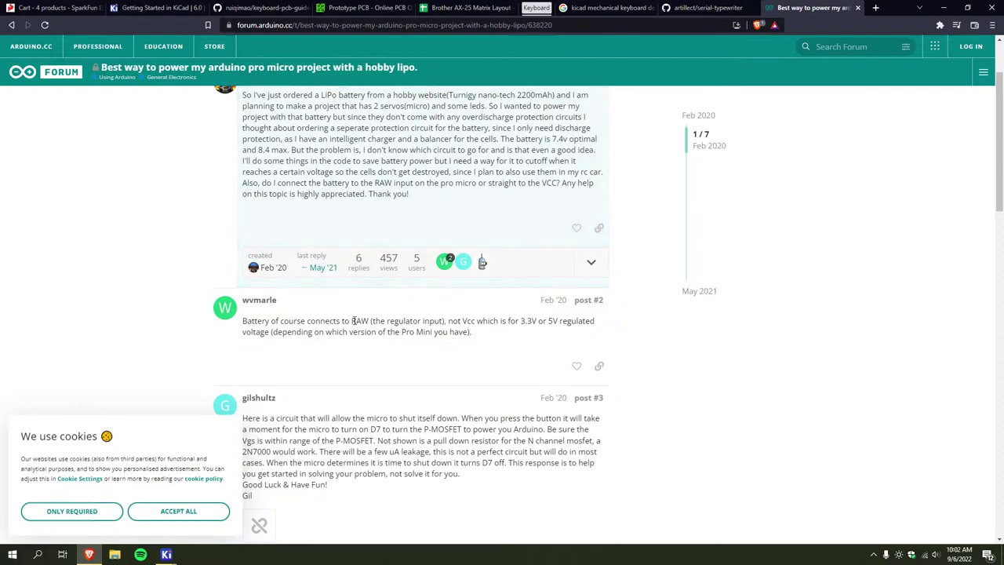
{"action": "left_click_drag", "start_coordinate": [352, 321], "coordinate": [459, 322]}
{"action": "key", "text": "ctrl+w"}
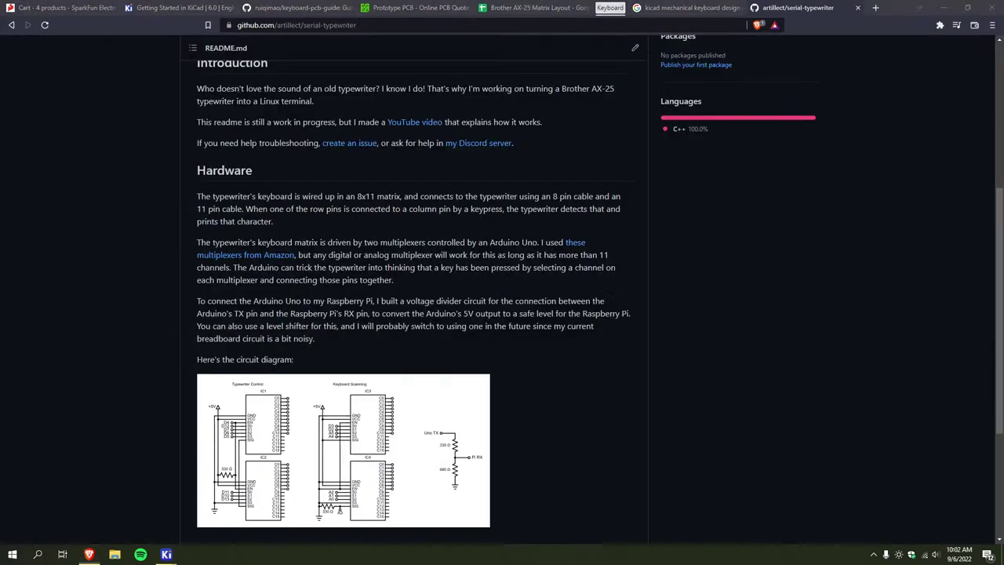
Switch back to the KiCad Schematic Editor and rotate the +5V symbol on the Sparkfun_Pro_Micro's RAW pin to point away from the board
{"action": "key", "text": "alt+Tab"}
{"action": "scroll", "coordinate": [506, 224], "scroll_direction": "up", "scroll_amount": 2}
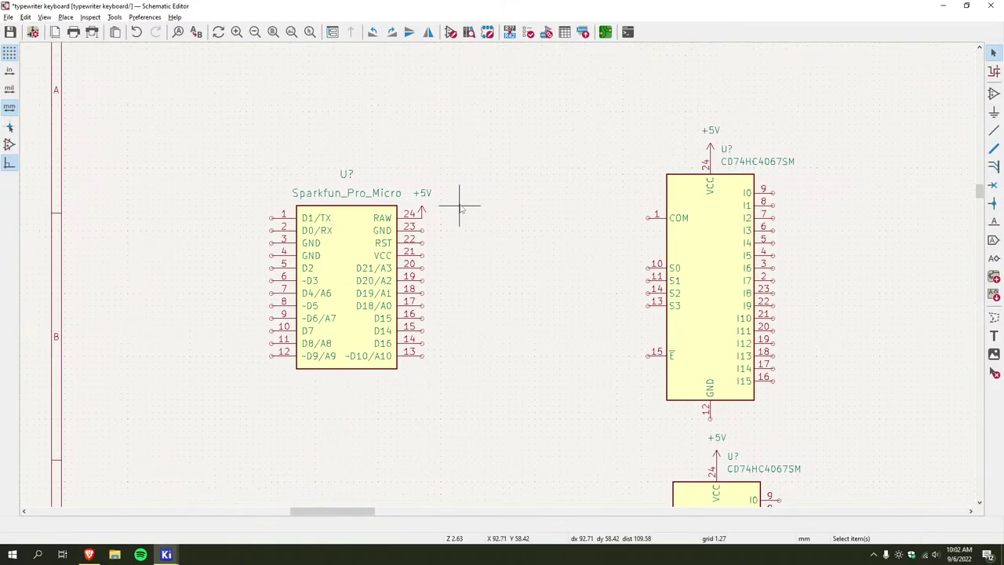
{"action": "scroll", "coordinate": [446, 254], "scroll_direction": "right", "scroll_amount": 3}
{"action": "scroll", "coordinate": [446, 253], "scroll_direction": "down", "scroll_amount": 4}
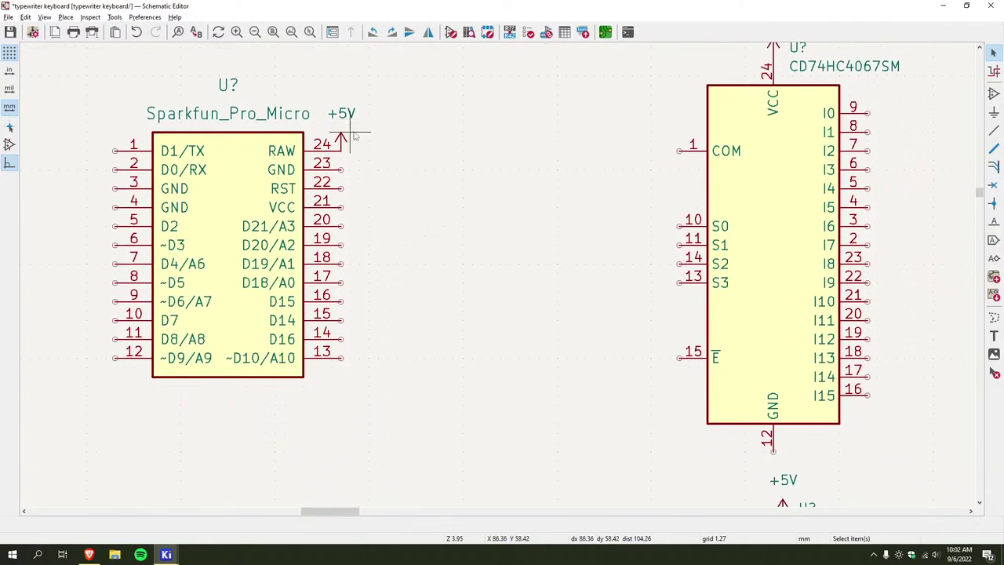
{"action": "right_click", "coordinate": [341, 139]}
{"action": "key", "text": "Escape"}
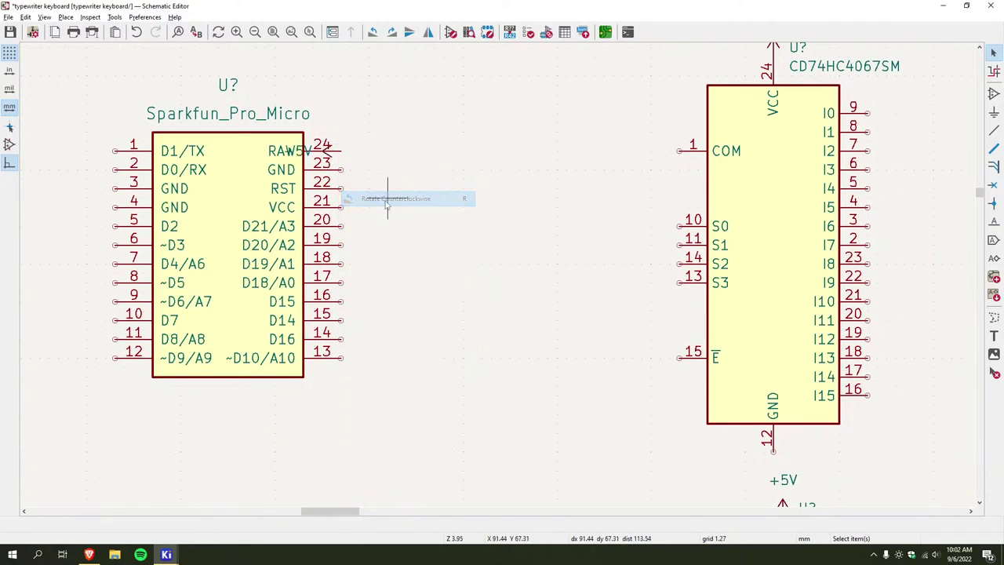
{"action": "right_click", "coordinate": [341, 139]}
{"action": "left_click", "coordinate": [378, 210]}
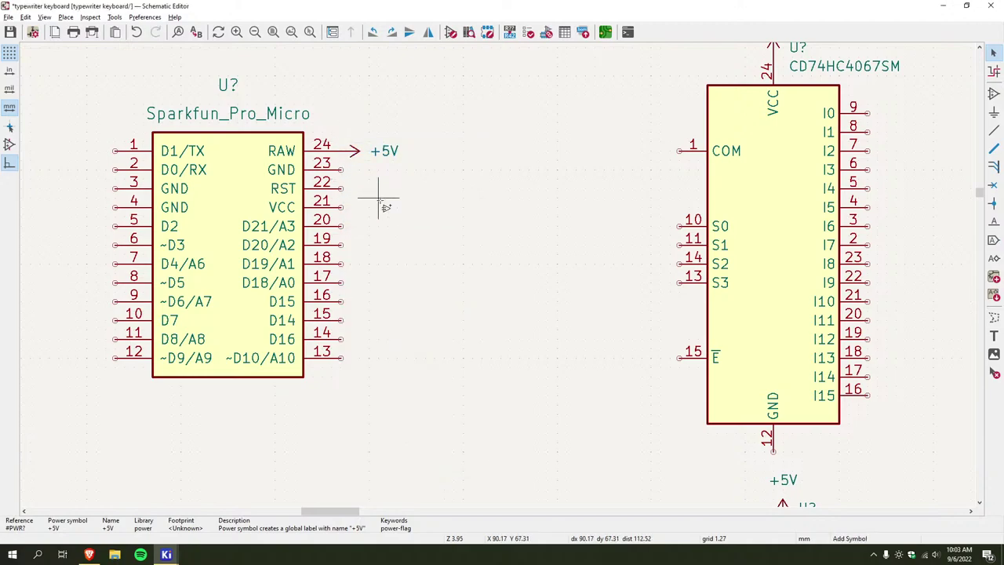
Find the GND power symbol in the symbol library with "gnd" and load it for placement
{"action": "key", "text": "a"}
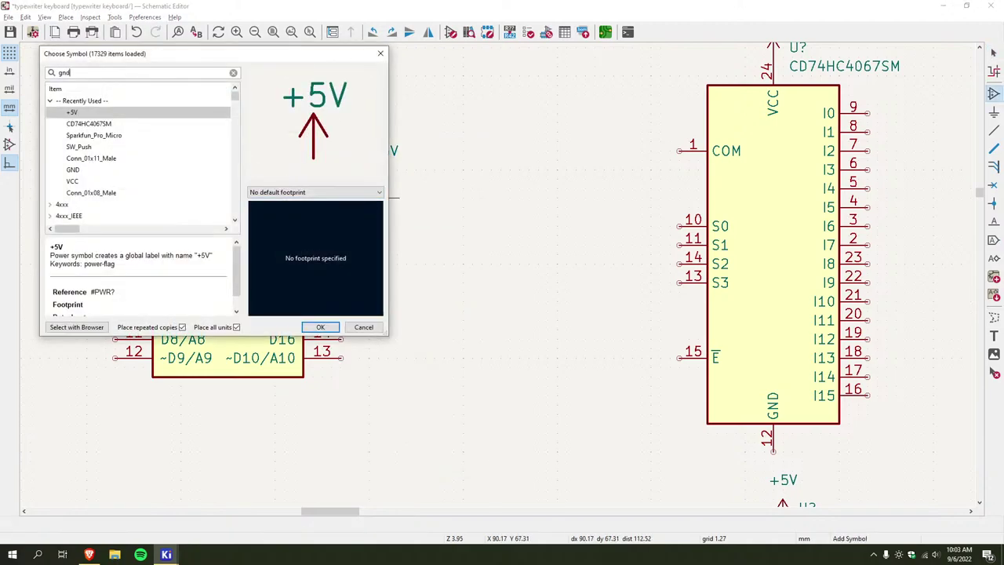
{"action": "type", "text": "gnd"}
{"action": "left_click", "coordinate": [71, 113]}
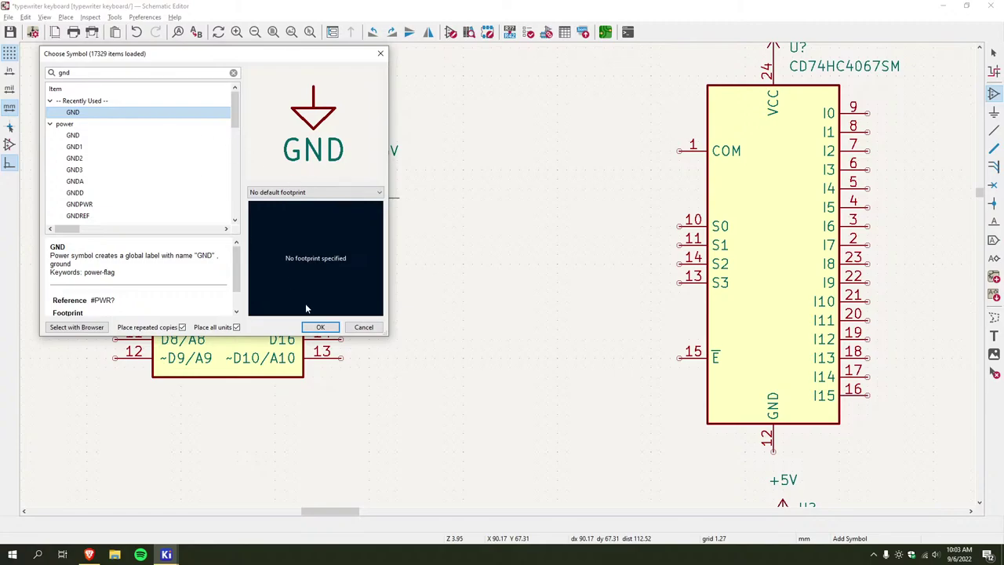
{"action": "left_click", "coordinate": [320, 327]}
Switch to the Brave browser and search the web for "how to rotate parts in kicad before placing"
{"action": "key", "text": "alt+Tab"}
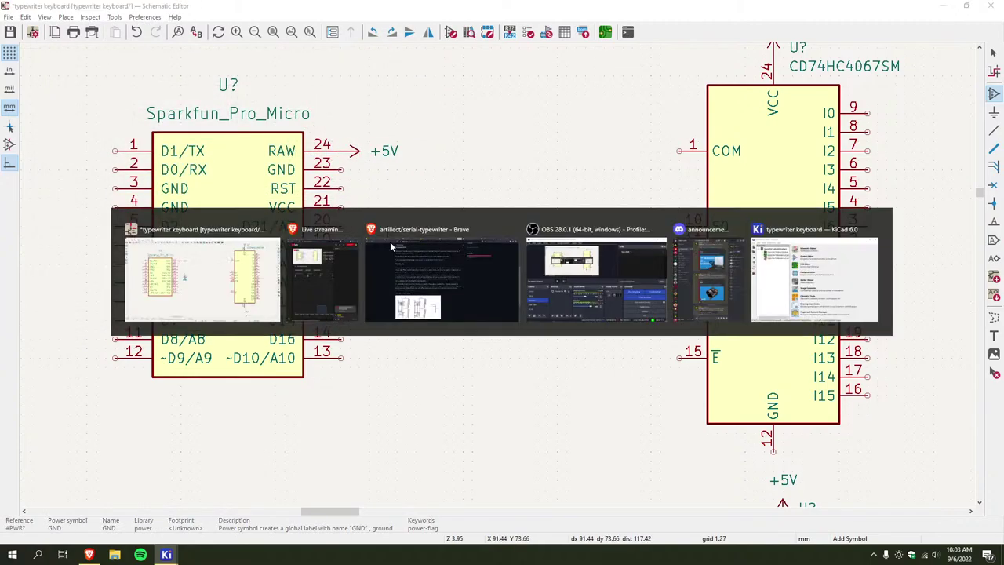
{"action": "key", "text": "alt+Tab"}
{"action": "key", "text": "ctrl+t"}
{"action": "type", "text": "how t"}
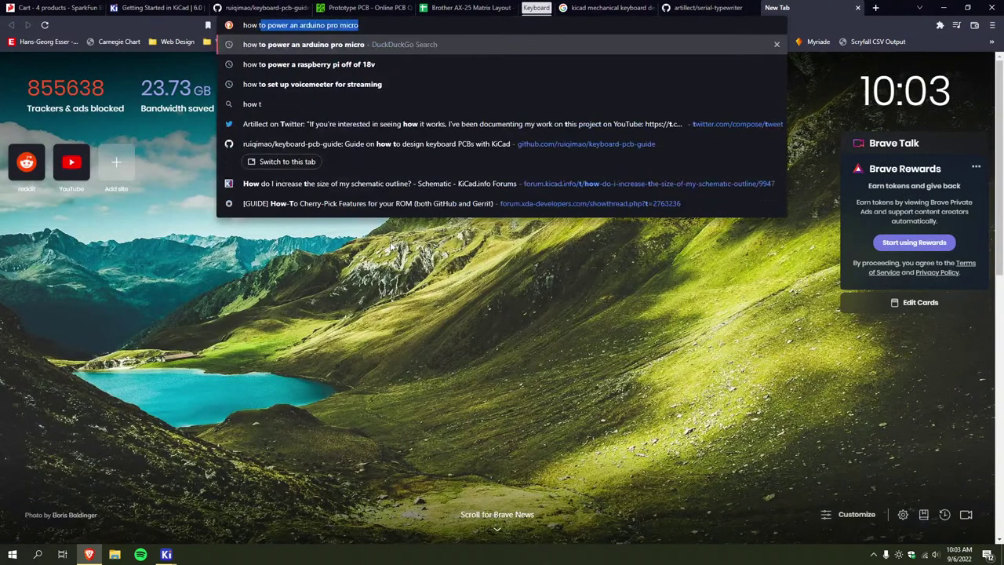
{"action": "type", "text": "o rotate parts"}
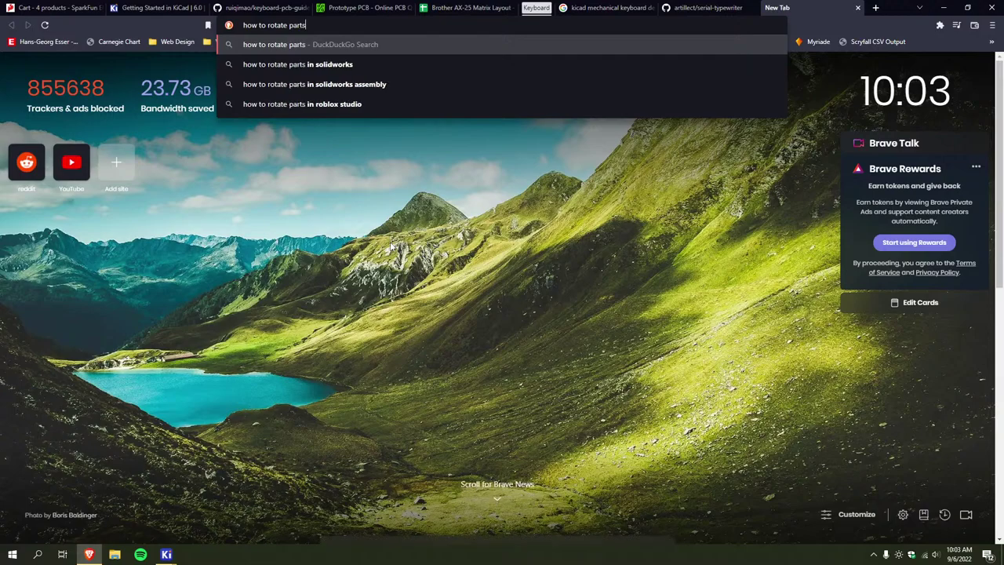
{"action": "type", "text": " in kicad before placing"}
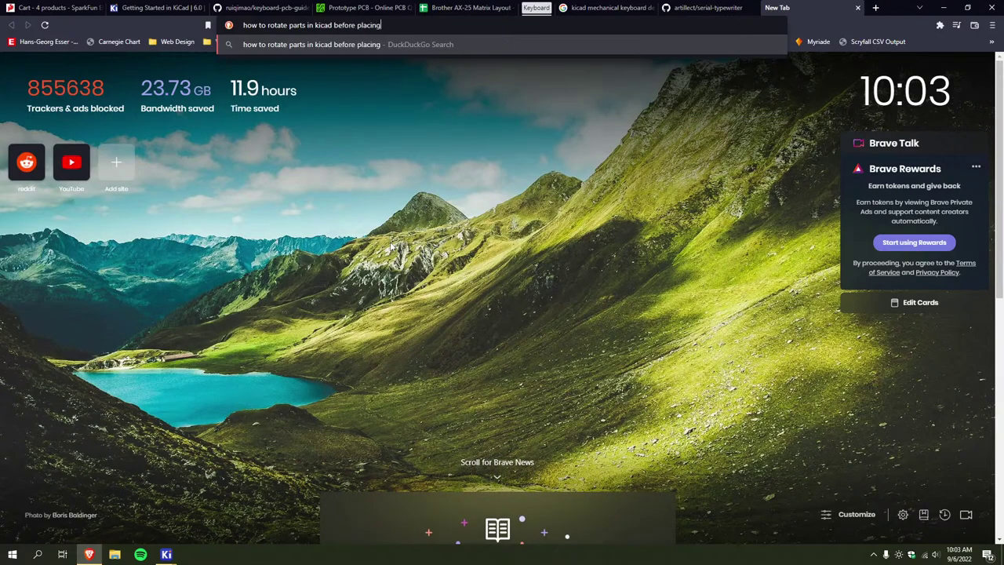
{"action": "key", "text": "Return"}
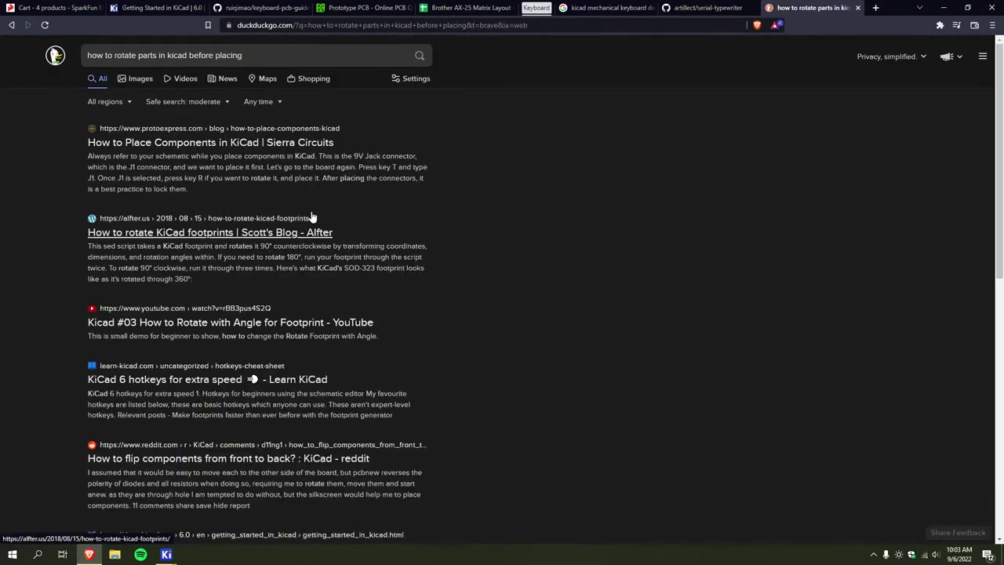
{"action": "left_click", "coordinate": [298, 59]}
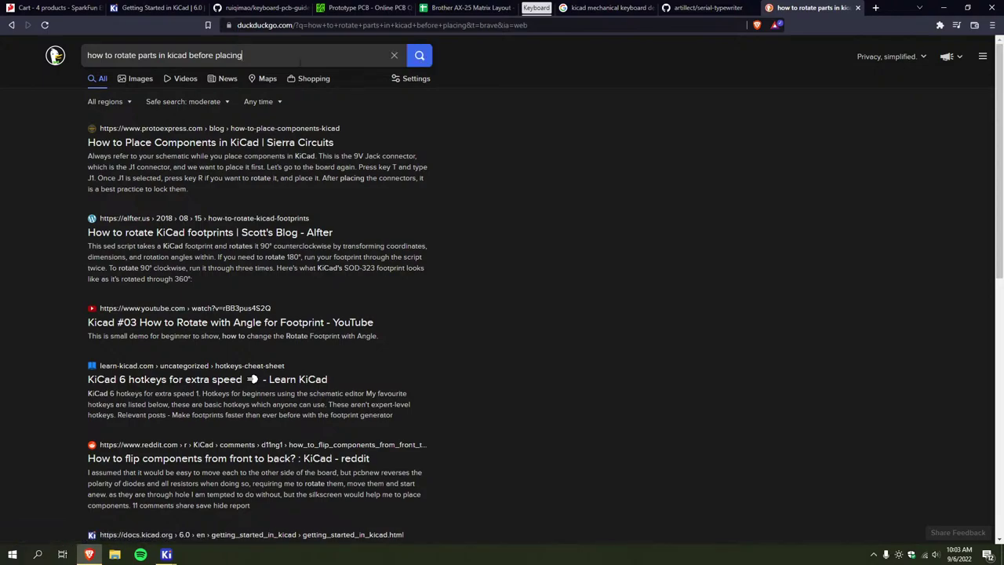
{"action": "type", "text": "!"}
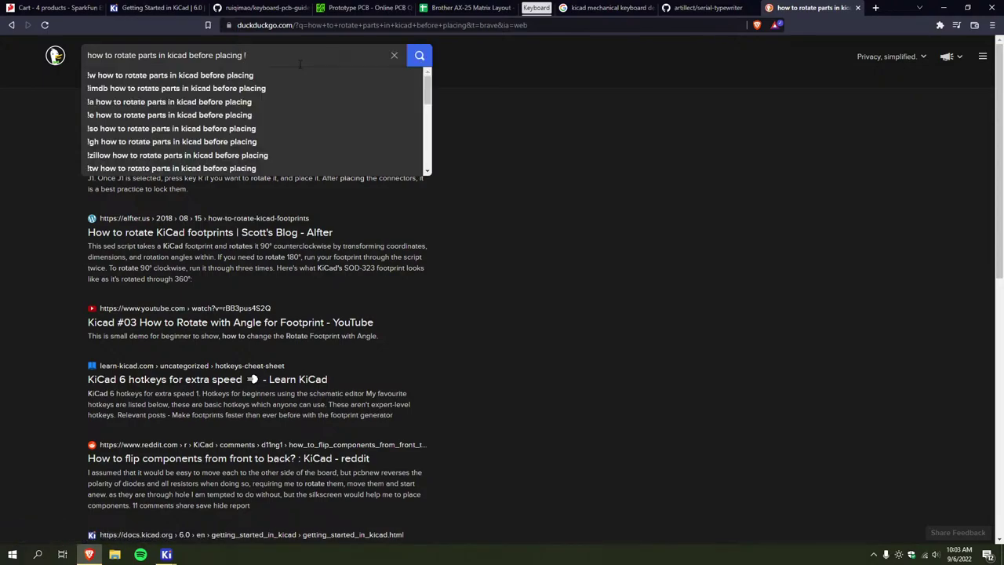
Return to KiCad, rotate the GND symbol to point away from the board and place it on the Sparkfun_Pro_Micro's GND pin 23
{"action": "key", "text": "alt+Tab"}
{"action": "key", "text": "r"}
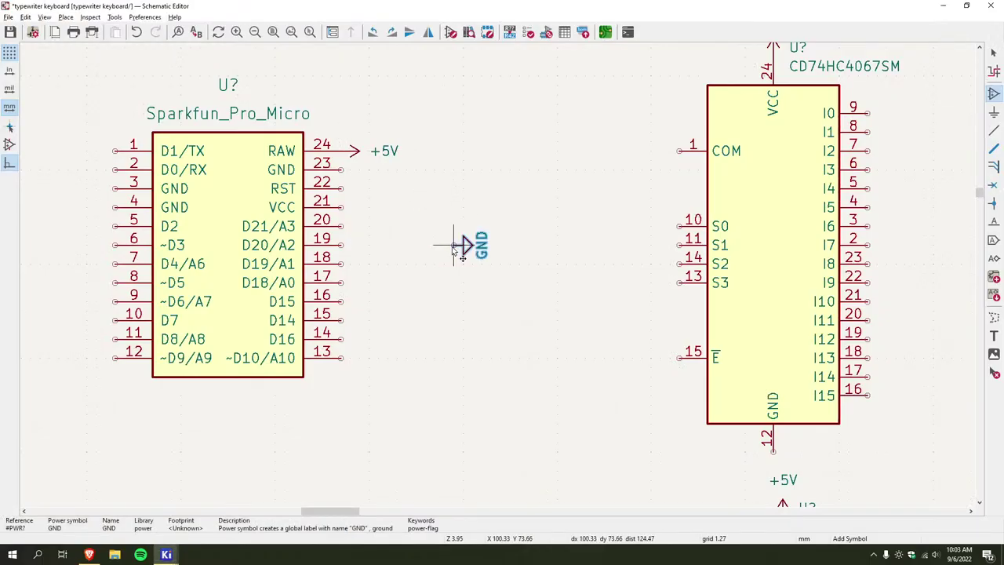
{"action": "key", "text": "r"}
{"action": "left_click", "coordinate": [347, 169]}
{"action": "scroll", "coordinate": [451, 274], "scroll_direction": "left", "scroll_amount": 2}
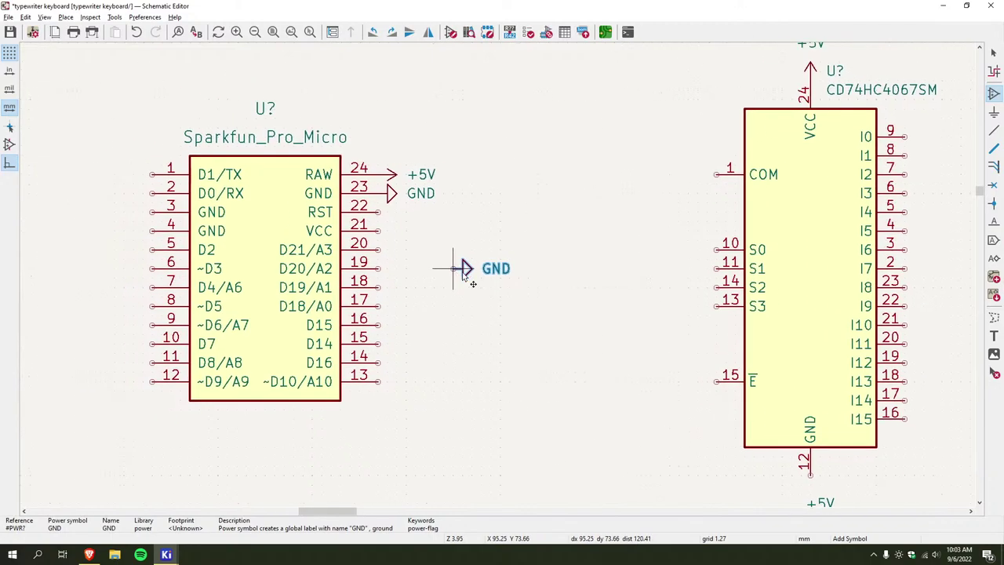
{"action": "scroll", "coordinate": [463, 275], "scroll_direction": "left", "scroll_amount": 1}
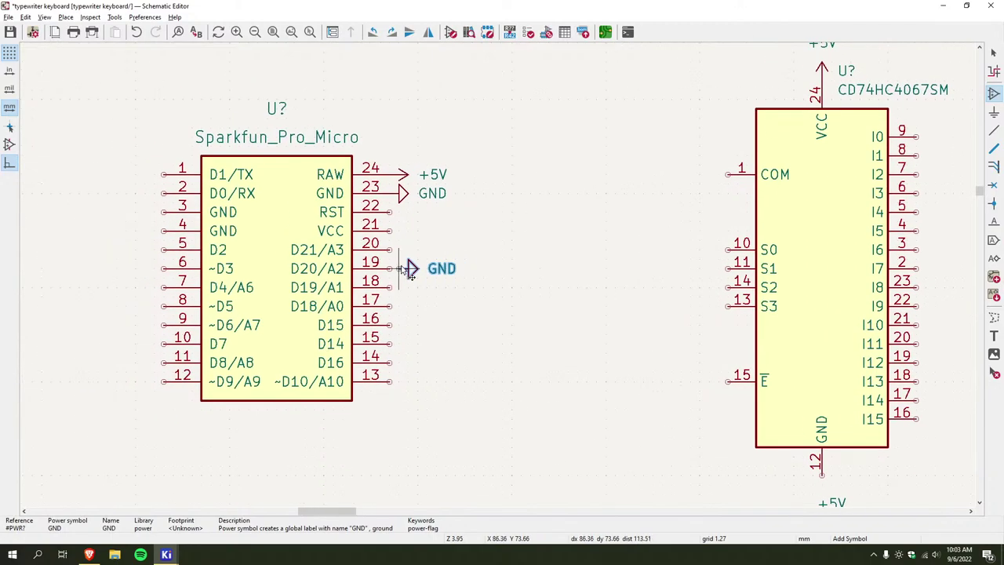
Mirror the GND symbol to point away from the Sparkfun_Pro_Micro's opposite side and place it on GND pins 3 and 4
{"action": "key", "text": "y"}
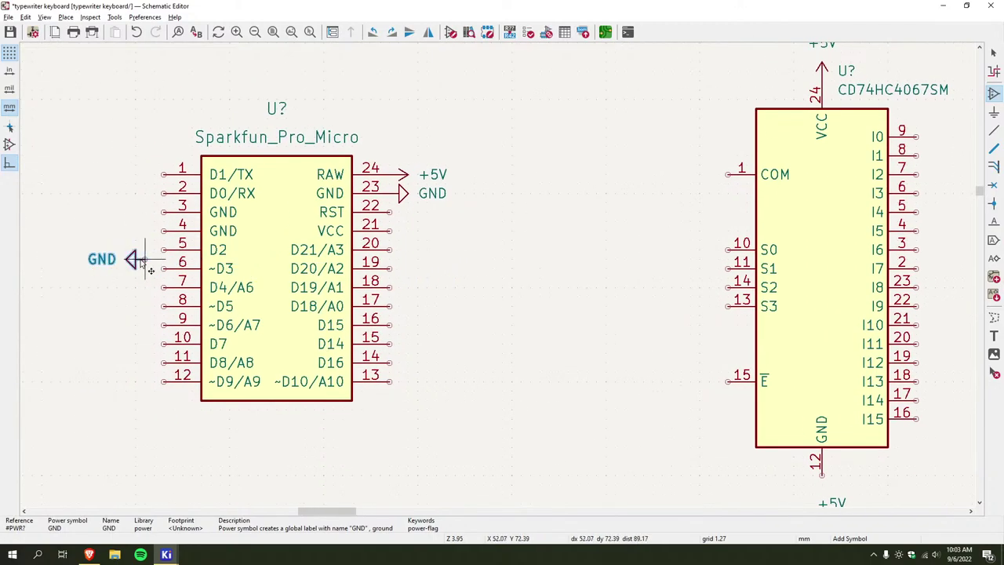
{"action": "left_click", "coordinate": [165, 227]}
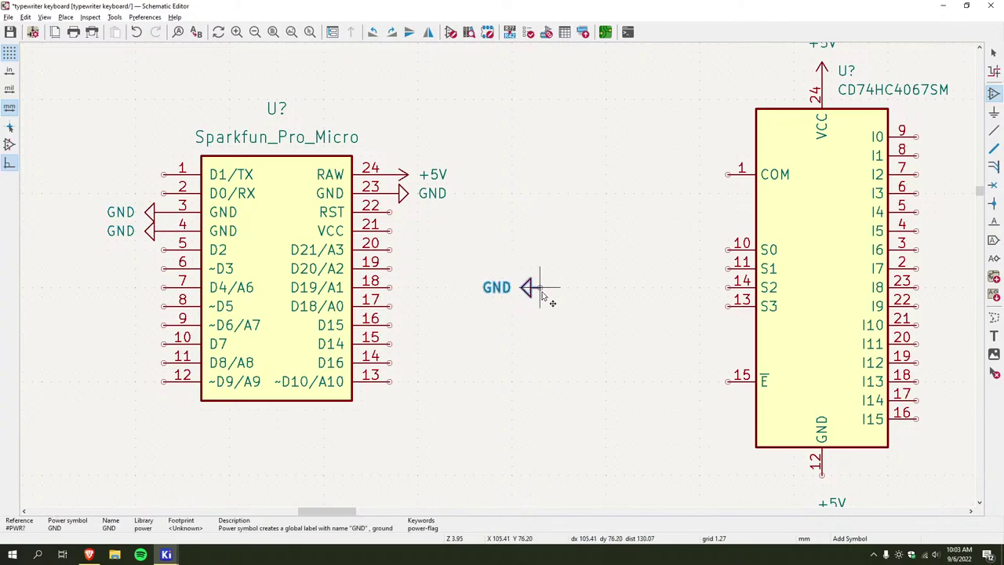
Rotate the GND symbol to point downward and place it on GND pin 12 of each of the four CD74HC4067SM multiplexers
{"action": "scroll", "coordinate": [537, 282], "scroll_direction": "down", "scroll_amount": 5}
{"action": "key", "text": "r"}
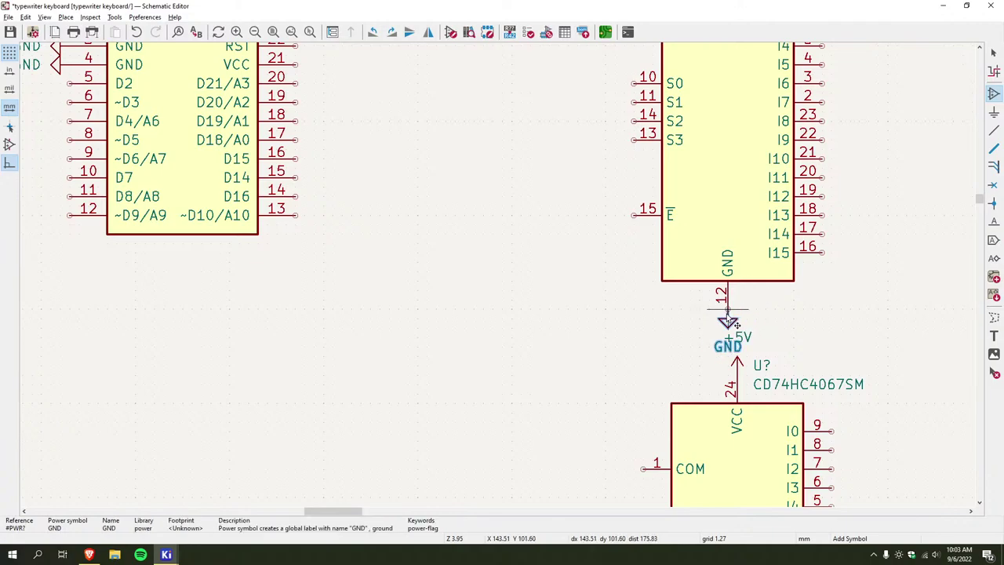
{"action": "left_click", "coordinate": [730, 312]}
{"action": "scroll", "coordinate": [706, 298], "scroll_direction": "right", "scroll_amount": 5}
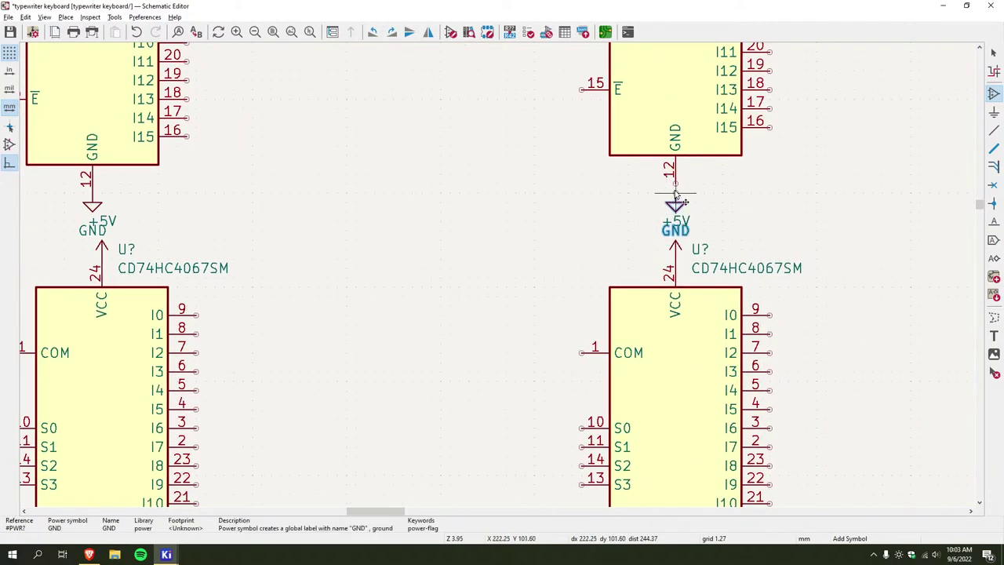
{"action": "key", "text": "ctrl+z"}
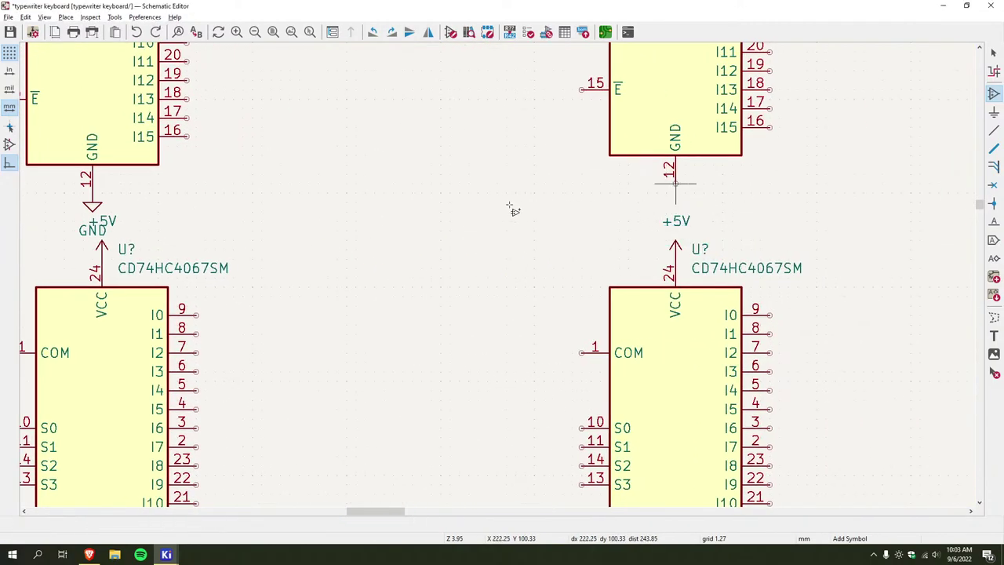
{"action": "left_click", "coordinate": [510, 207]}
{"action": "left_click", "coordinate": [320, 329]}
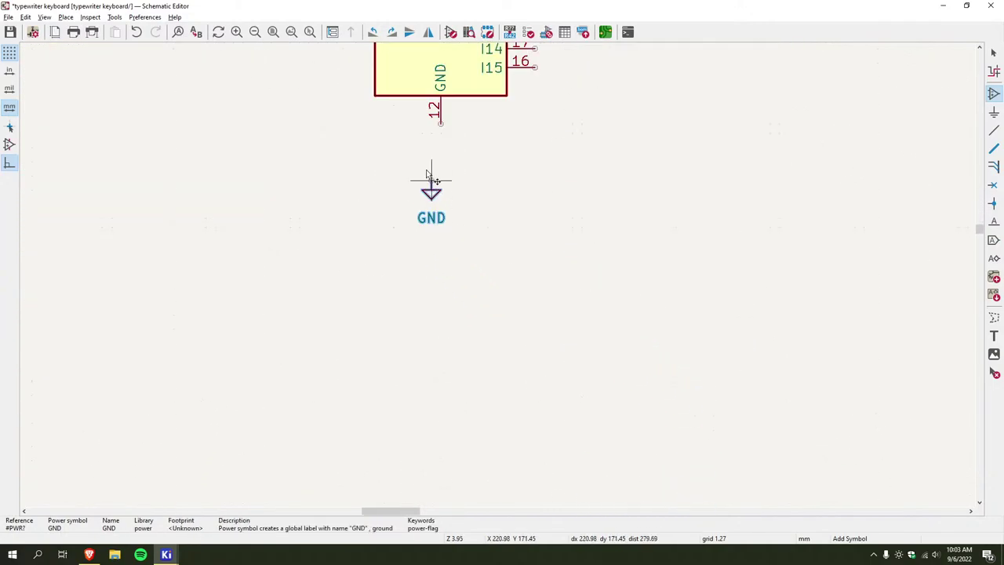
{"action": "left_click", "coordinate": [439, 132]}
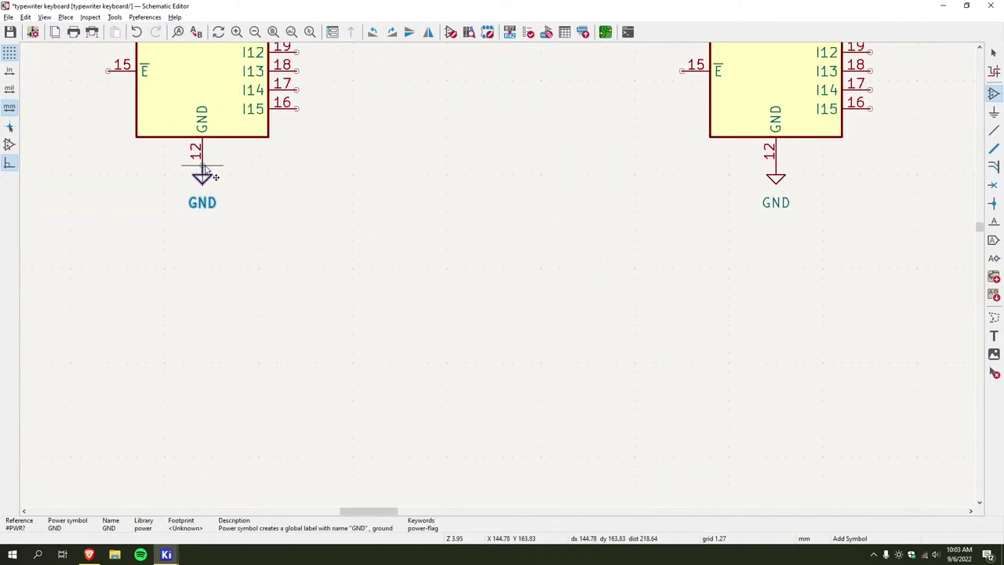
{"action": "left_click", "coordinate": [206, 168]}
{"action": "scroll", "coordinate": [470, 200], "scroll_direction": "down", "scroll_amount": 3}
{"action": "scroll", "coordinate": [504, 203], "scroll_direction": "up", "scroll_amount": 3, "text": "shift"}
{"action": "key", "text": "Escape"}
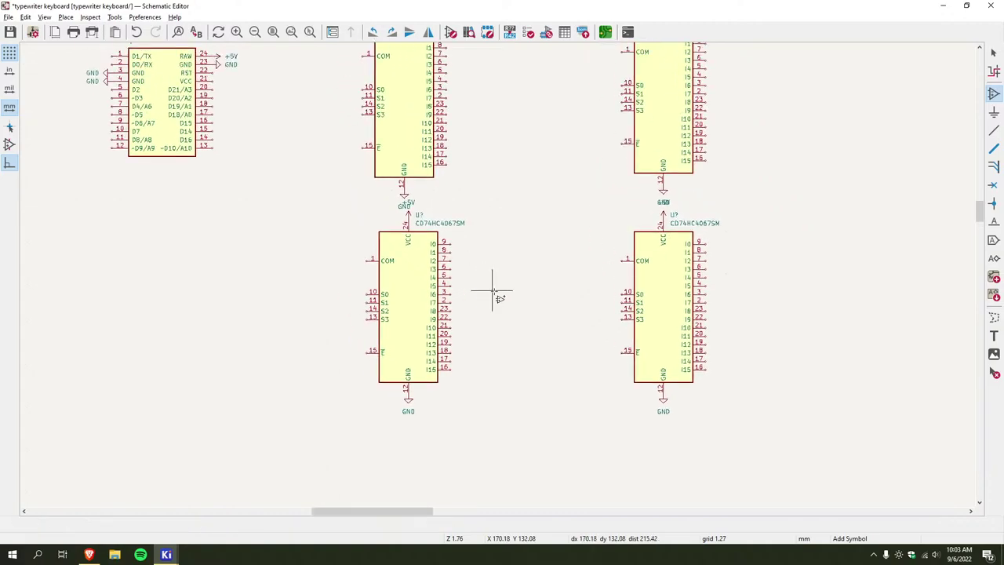
{"action": "key", "text": "Escape"}
Move the lower-left CD74HC4067SM with its power symbols slightly down and in line with the multiplexer above, clearing the overlapping labels
{"action": "left_click_drag", "start_coordinate": [347, 207], "coordinate": [477, 410]}
{"action": "key", "text": "m"}
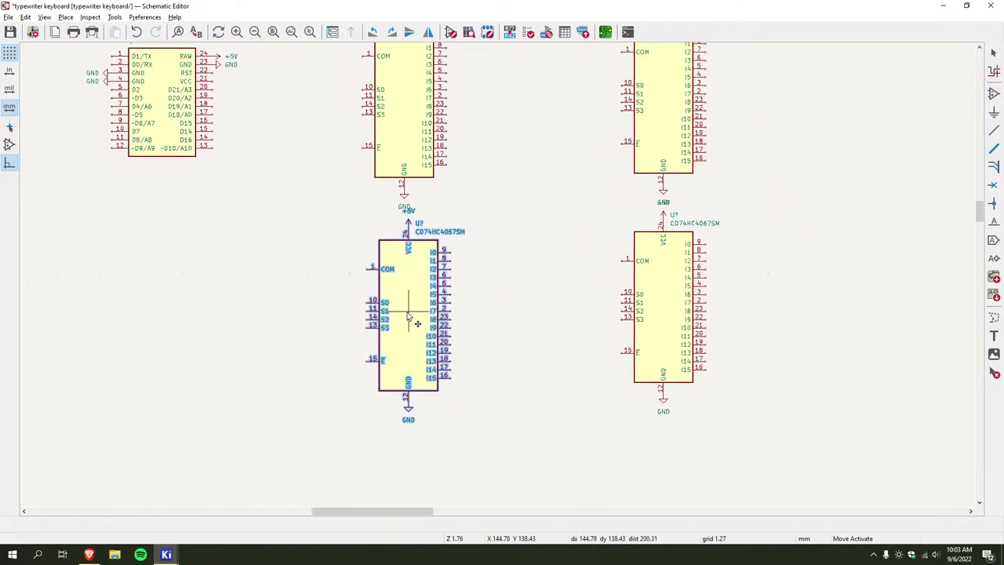
{"action": "left_click", "coordinate": [403, 314]}
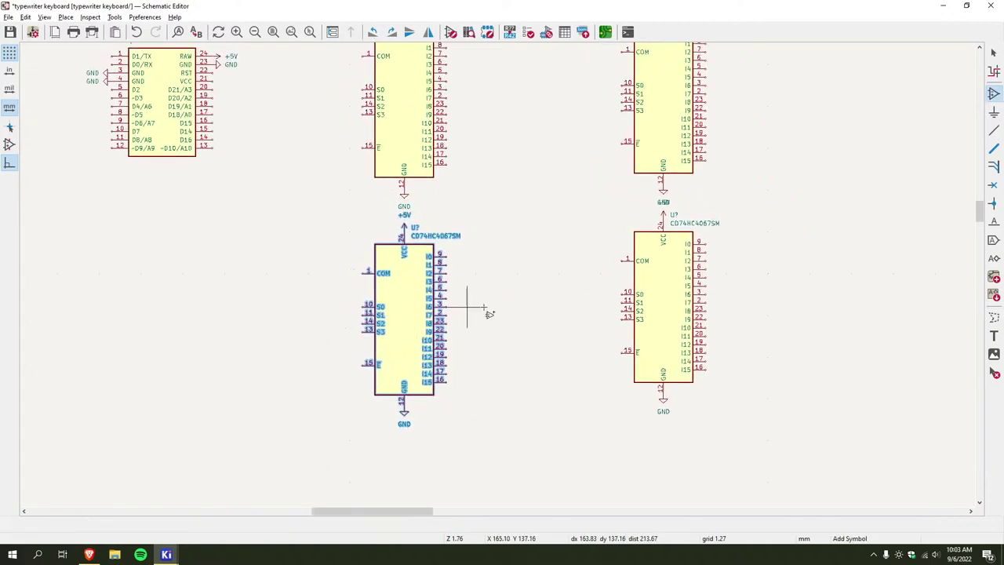
Move the lower-right CD74HC4067SM with its +5V and GND symbols slightly down to separate its labels from the multiplexer above
{"action": "left_click", "coordinate": [645, 253]}
{"action": "key", "text": "a"}
{"action": "left_click_drag", "start_coordinate": [661, 303], "coordinate": [661, 311]}
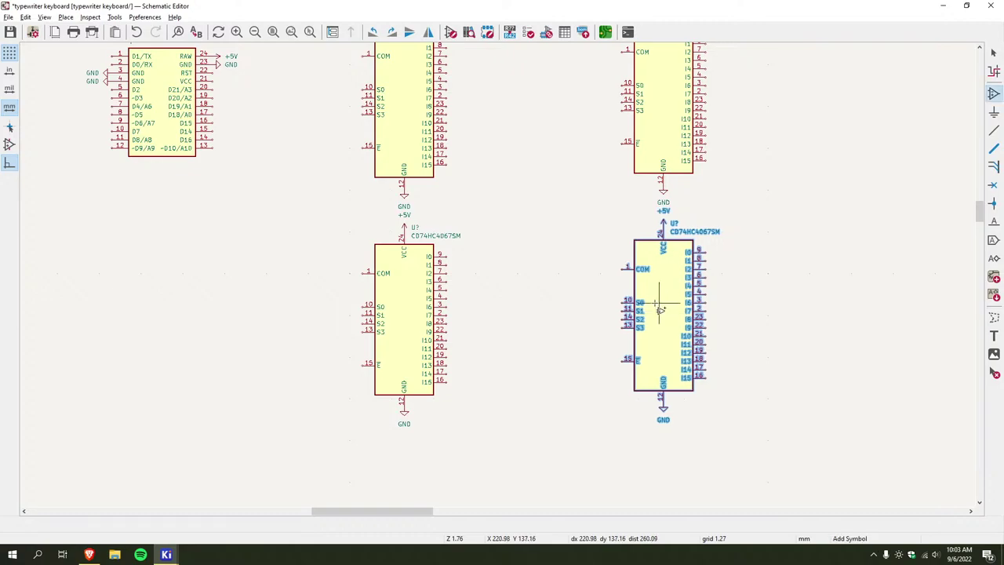
{"action": "left_click", "coordinate": [530, 205]}
{"action": "key", "text": "Escape"}
{"action": "key", "text": "Escape"}
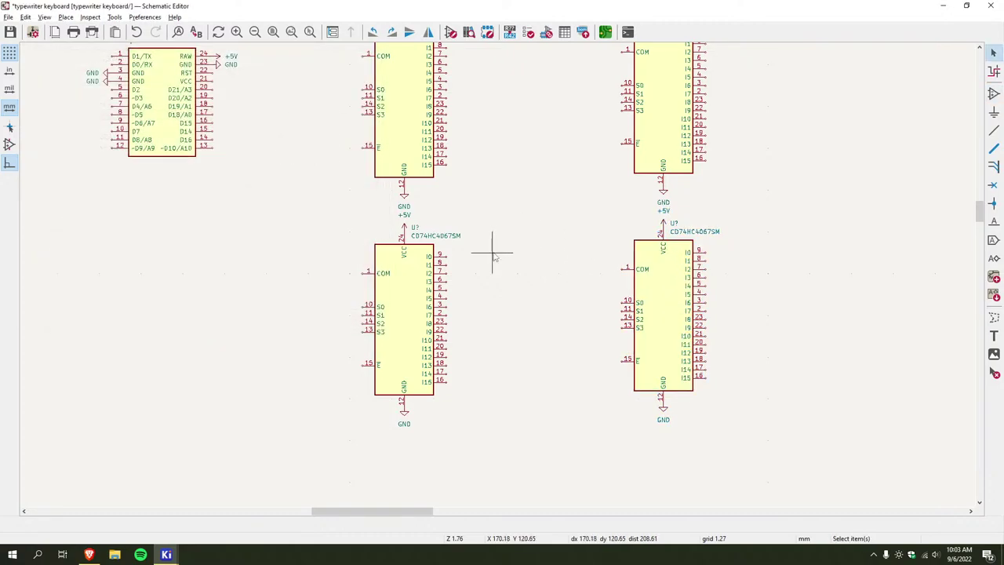
Search the symbol library for a Raspberry Pi Zero part with "pi zer"
{"action": "scroll", "coordinate": [342, 302], "scroll_direction": "up", "scroll_amount": 3}
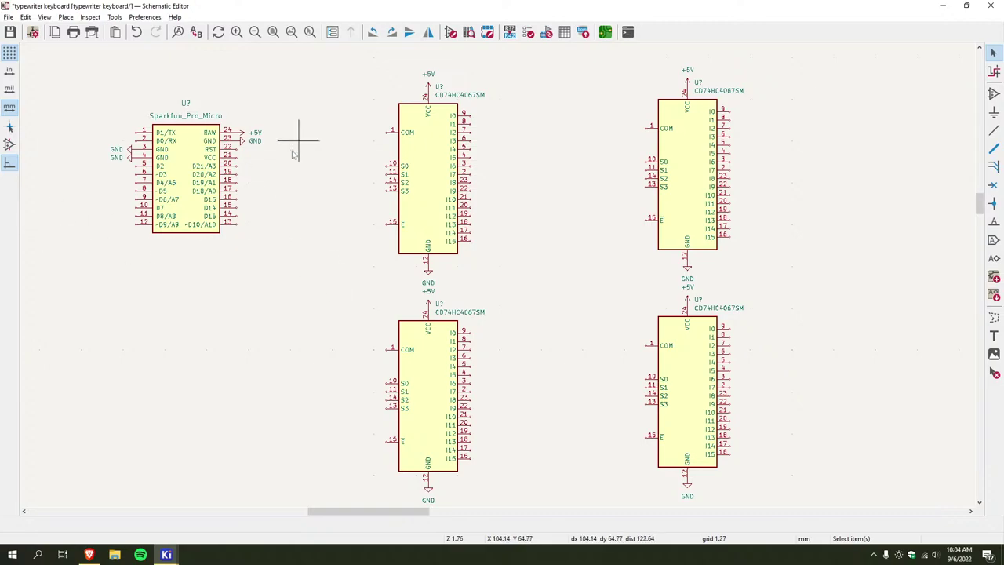
{"action": "scroll", "coordinate": [314, 267], "scroll_direction": "left", "scroll_amount": 2}
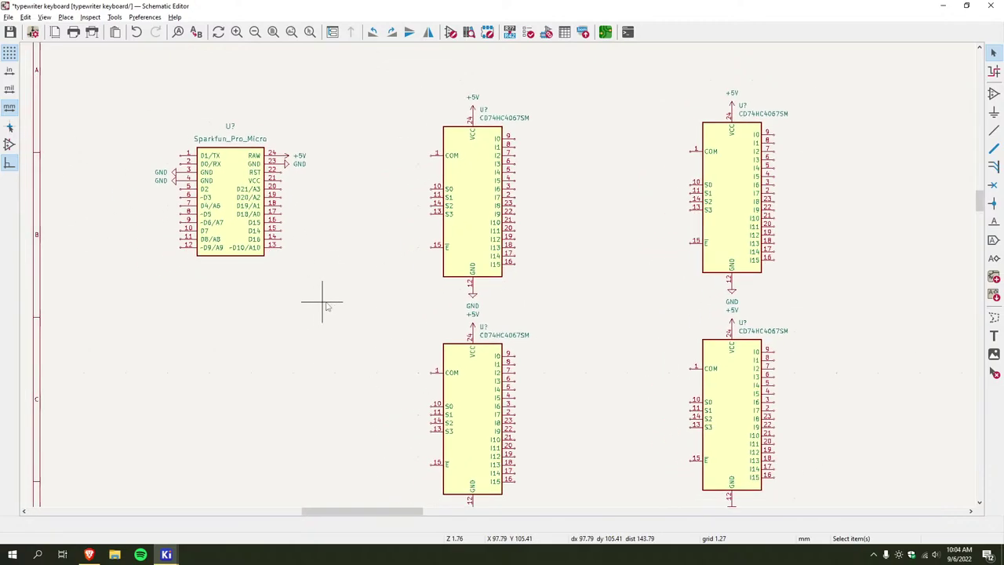
{"action": "left_click", "coordinate": [370, 257]}
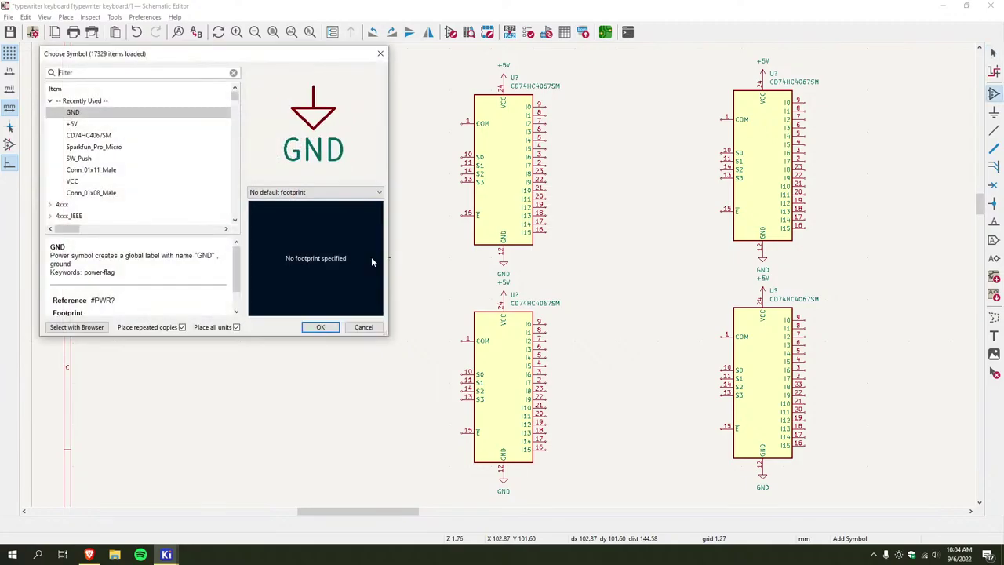
{"action": "type", "text": "pi zer"}
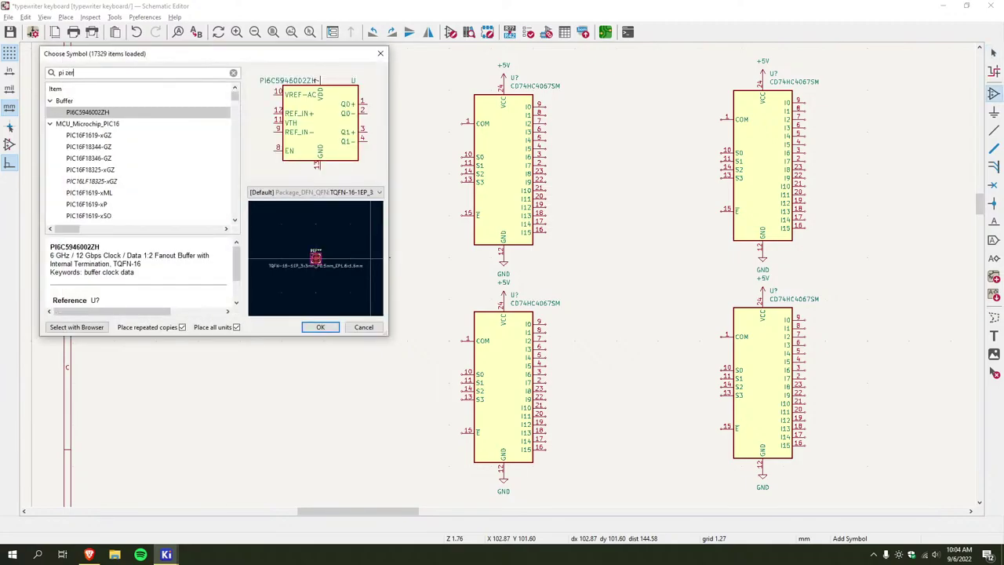
Switch to the Brave browser and search the web for "raspberry pi zero kicad footprint"
{"action": "key", "text": "alt+Tab"}
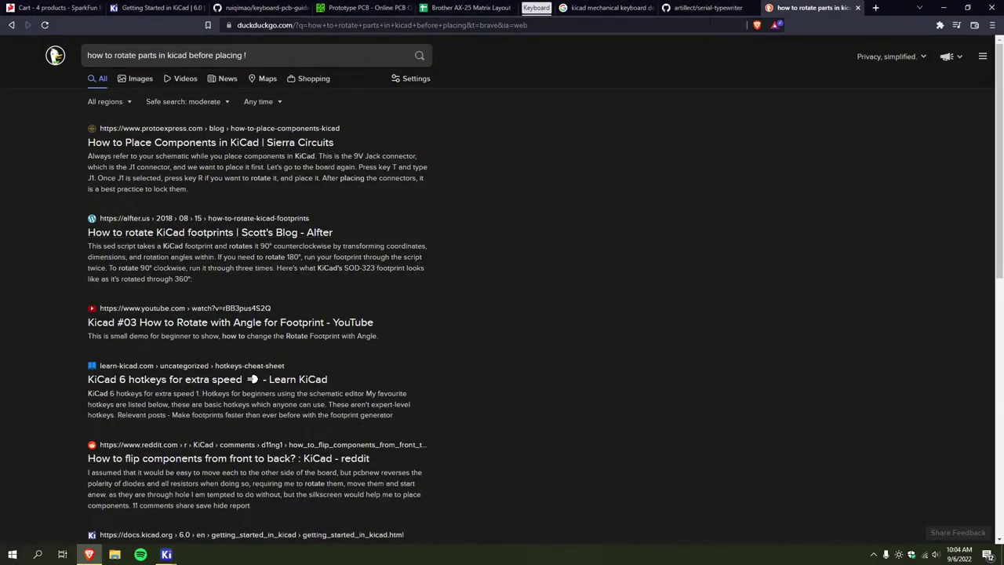
{"action": "left_click", "coordinate": [709, 22]}
{"action": "type", "text": "raspberry pi"}
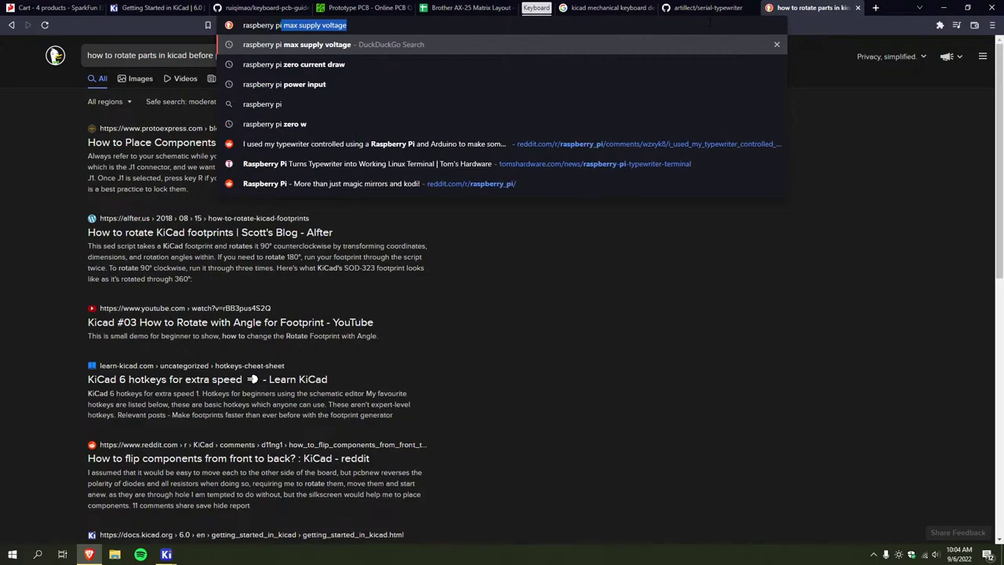
{"action": "type", "text": " zero "}
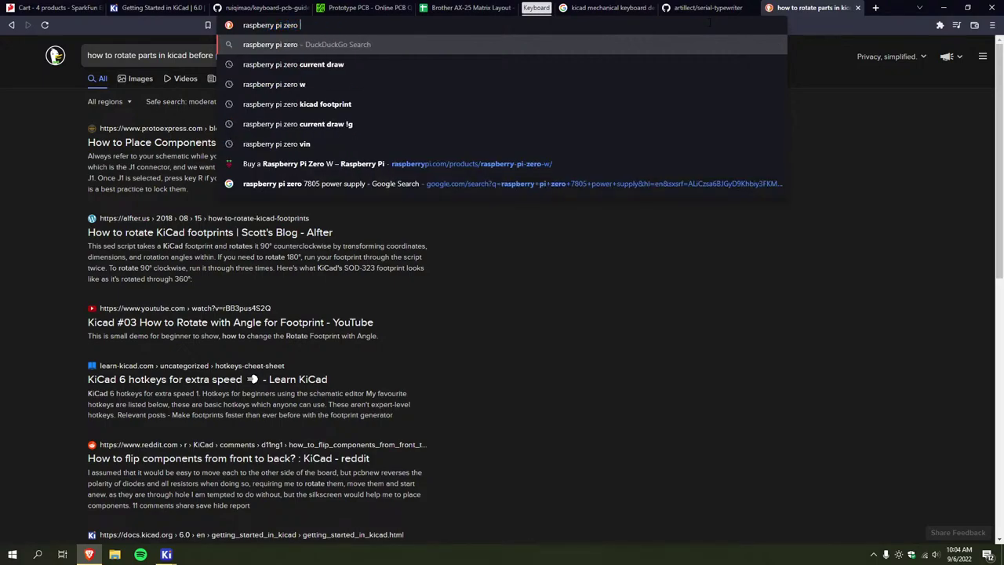
{"action": "type", "text": "kicad footprint"}
{"action": "key", "text": "Return"}
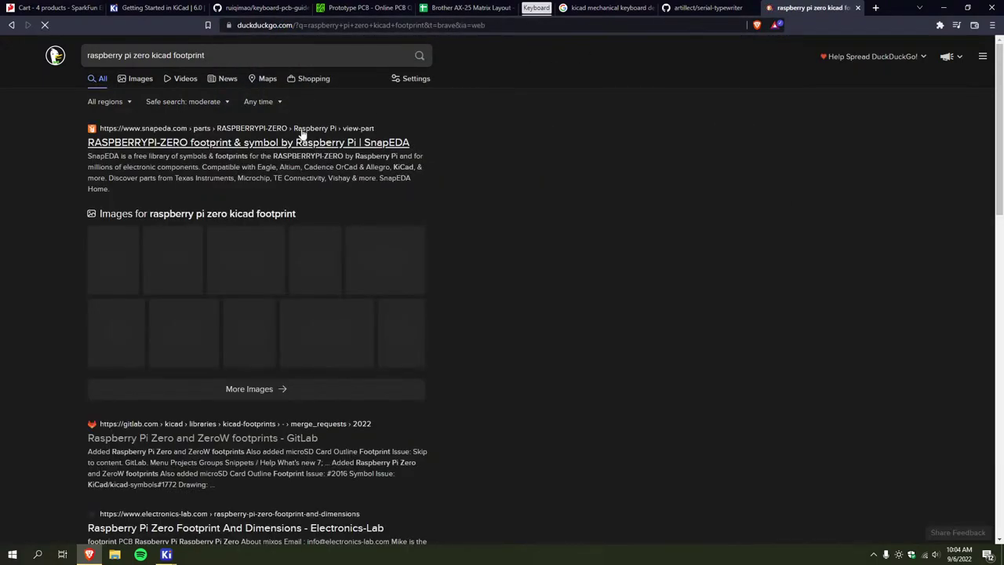
Rerun the Raspberry Pi Zero footprint search on Google by adding "!g" to the query
{"action": "left_click", "coordinate": [262, 55]}
{"action": "type", "text": "!g"}
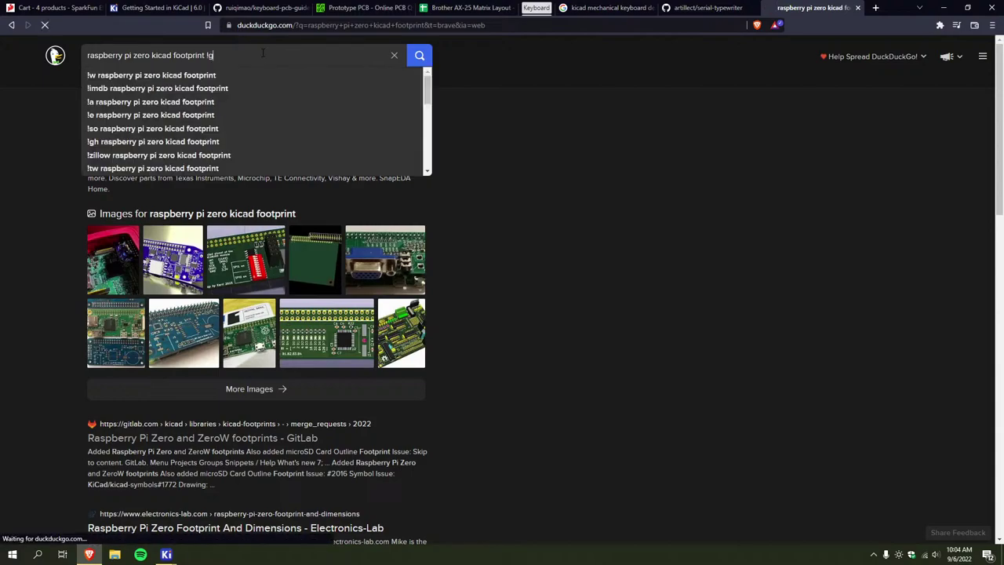
{"action": "key", "text": "Return"}
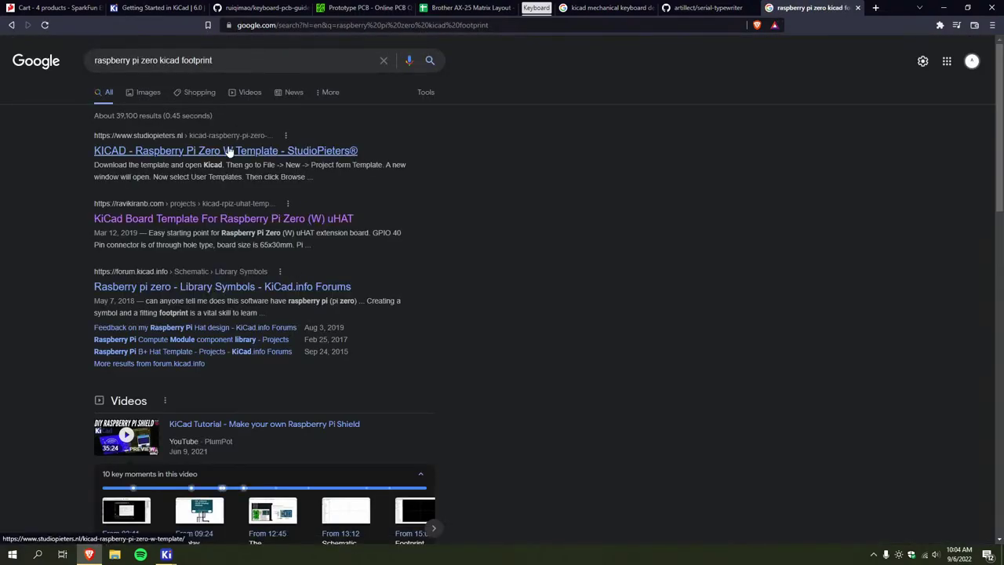
Open the StudioPieters Raspberry Pi Zero W template result in a new tab, then return and examine the other Google results
{"action": "middle_click", "coordinate": [229, 151]}
{"action": "left_click", "coordinate": [816, 8]}
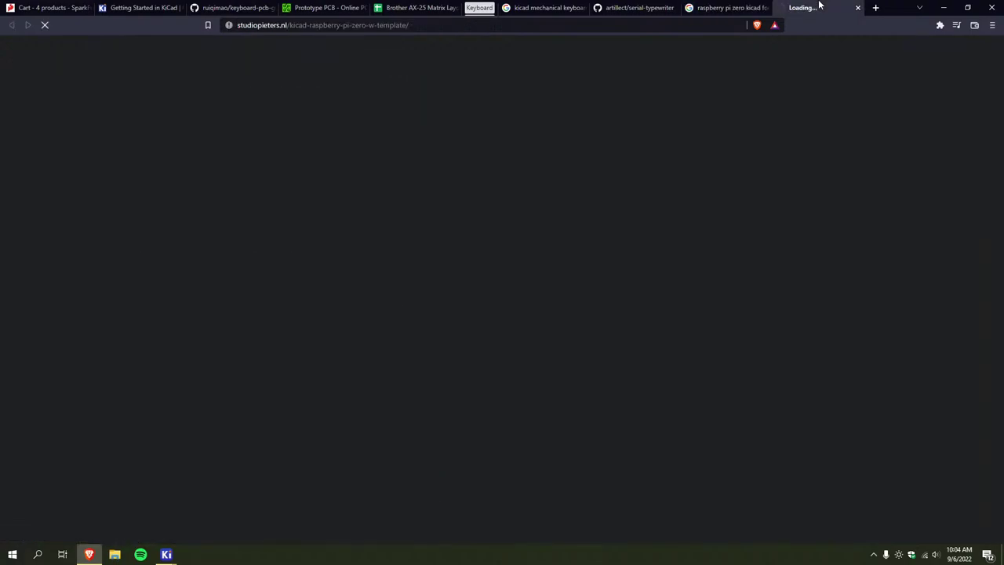
{"action": "left_click", "coordinate": [743, 9]}
{"action": "scroll", "coordinate": [601, 117], "scroll_direction": "down", "scroll_amount": 7}
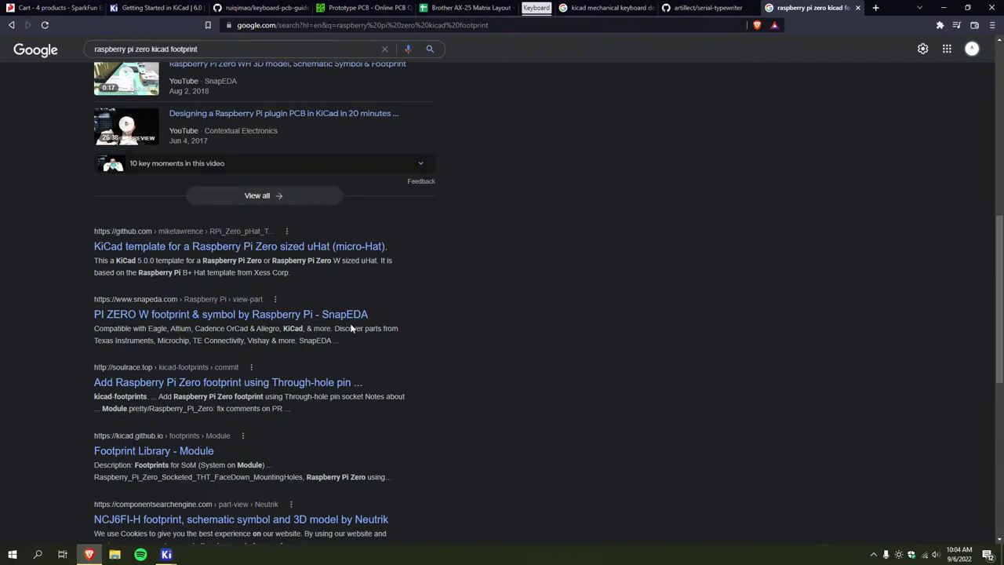
{"action": "scroll", "coordinate": [347, 327], "scroll_direction": "down", "scroll_amount": 2}
{"action": "scroll", "coordinate": [225, 341], "scroll_direction": "up", "scroll_amount": 3}
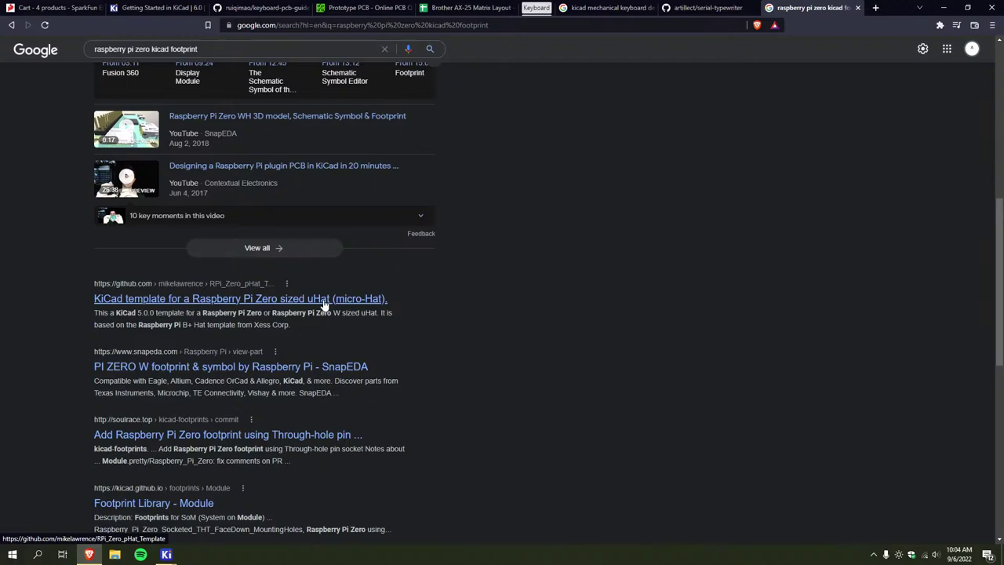
{"action": "scroll", "coordinate": [240, 353], "scroll_direction": "up", "scroll_amount": 6}
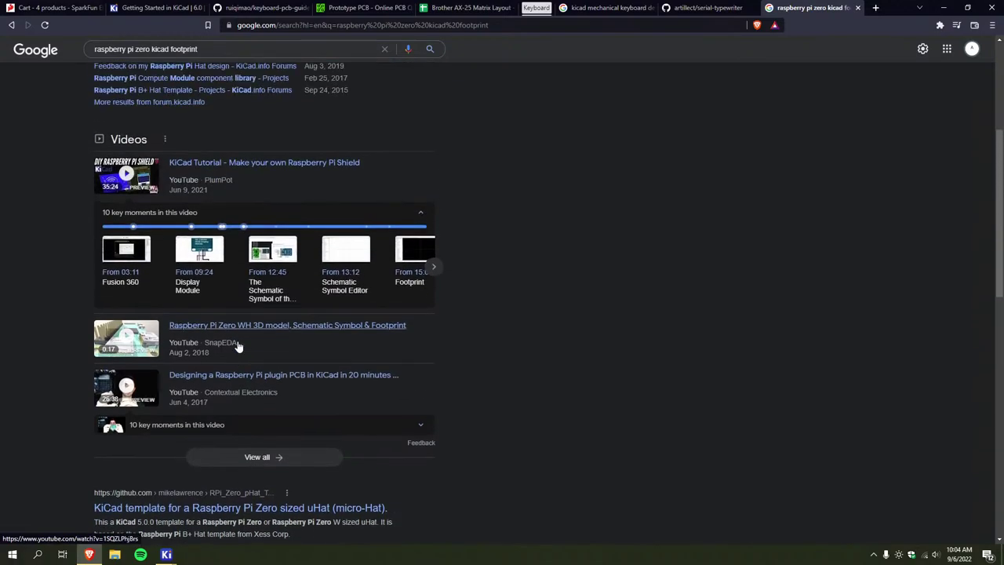
Refine the Google search to "raspberry pi zero kicad footprint github"
{"action": "left_click", "coordinate": [282, 63]}
{"action": "type", "text": "github"}
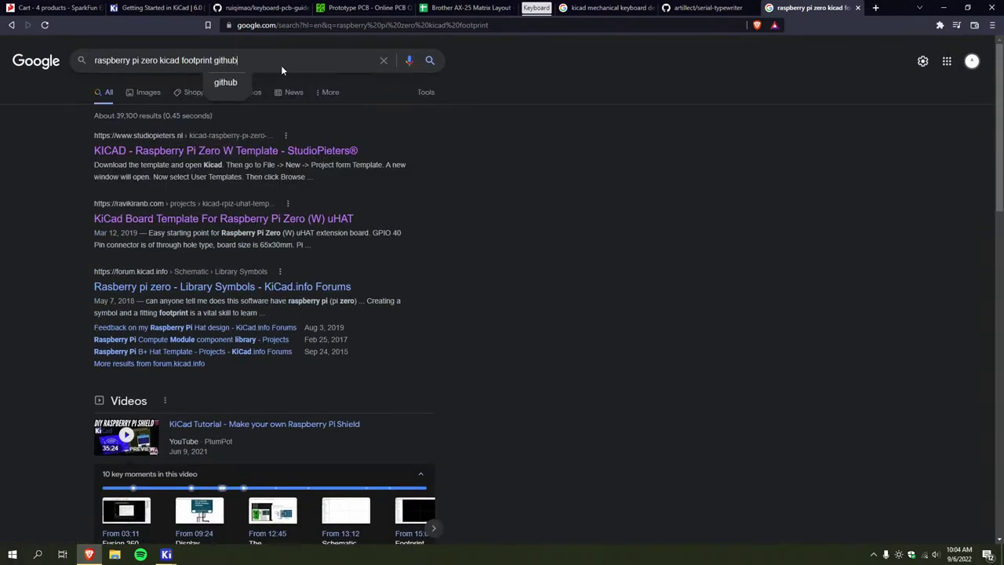
{"action": "key", "text": "Return"}
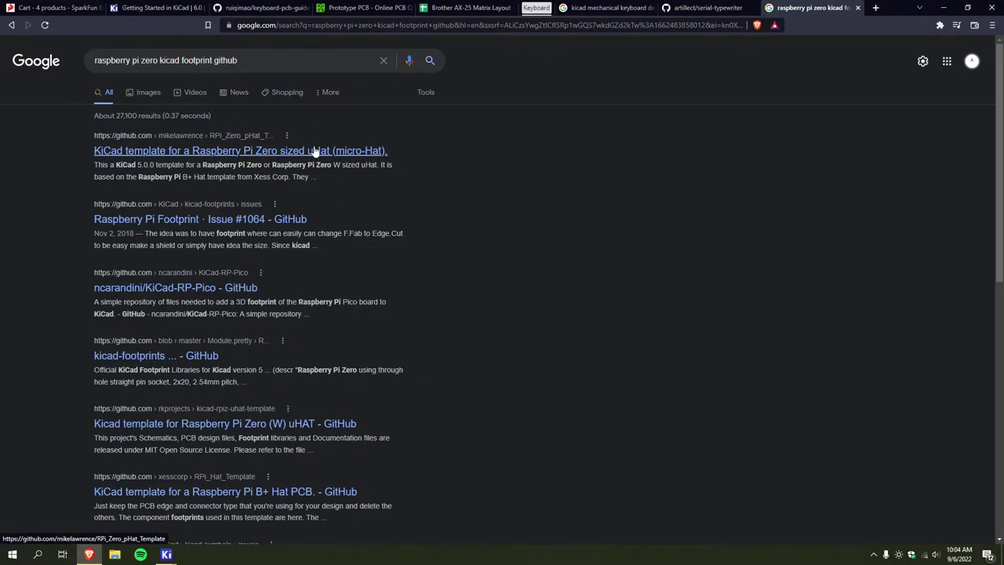
Open the RPi_Zero_pHat_Template repository on GitHub, read through its README and return to the search results
{"action": "left_click", "coordinate": [314, 152]}
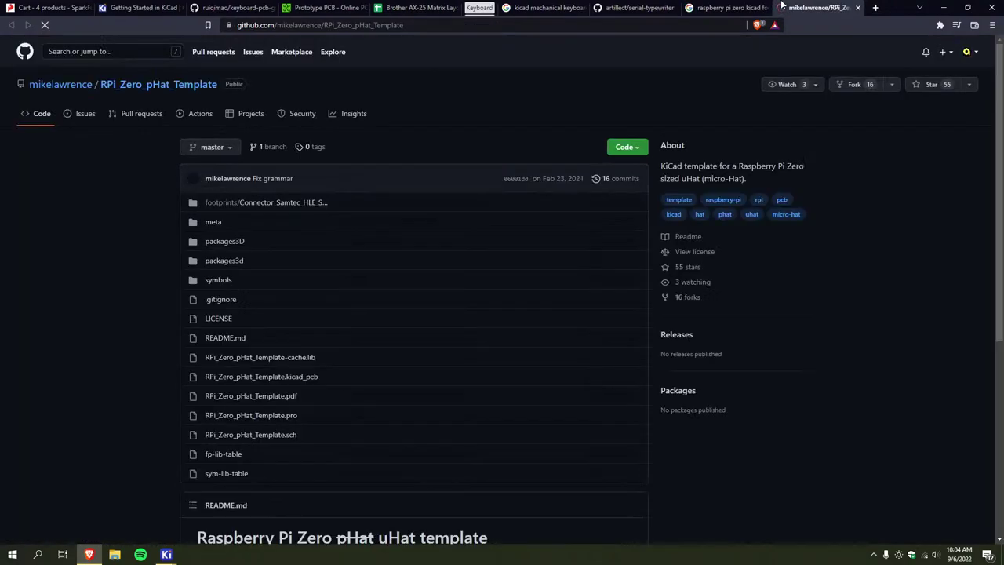
{"action": "scroll", "coordinate": [148, 232], "scroll_direction": "down", "scroll_amount": 5}
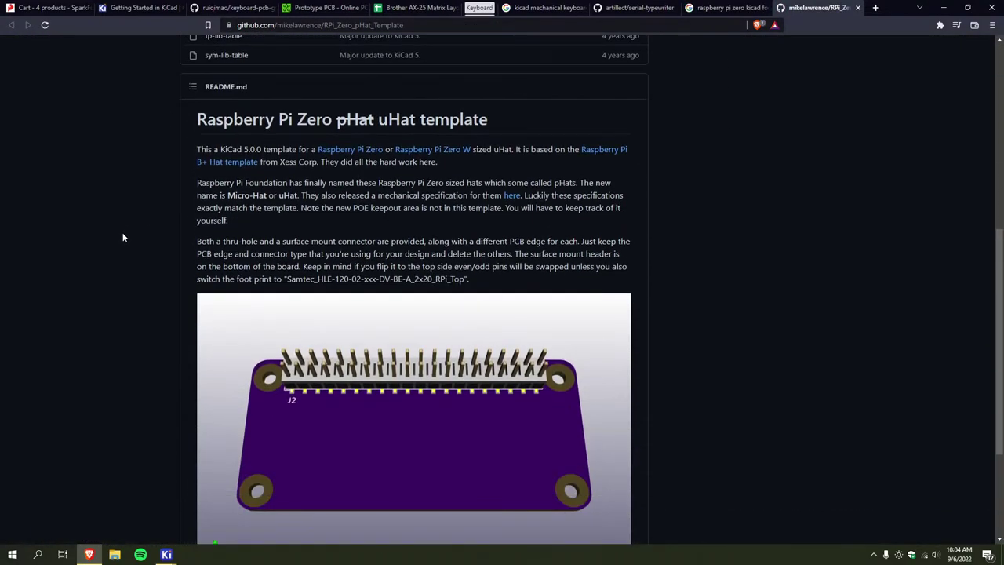
{"action": "scroll", "coordinate": [122, 235], "scroll_direction": "down", "scroll_amount": 3}
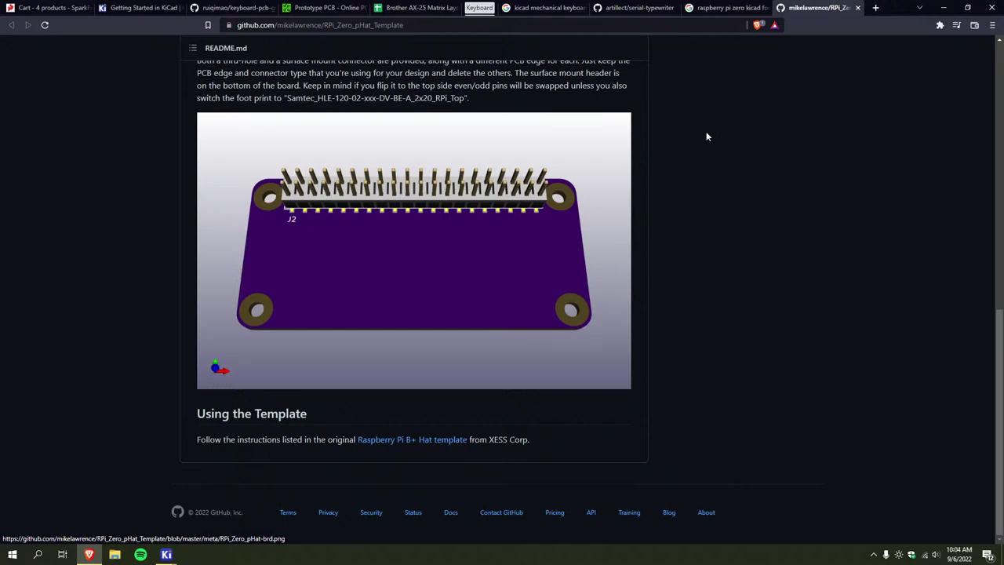
{"action": "key", "text": "alt+Left"}
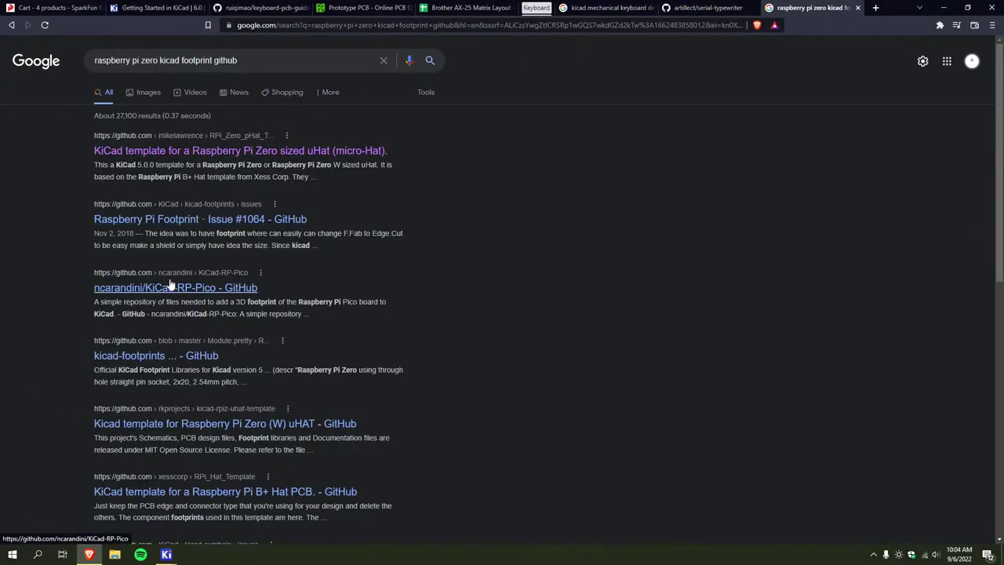
Refine the Google search to "raspberry pi zero w kicad footprint github"
{"action": "scroll", "coordinate": [48, 305], "scroll_direction": "down", "scroll_amount": 1}
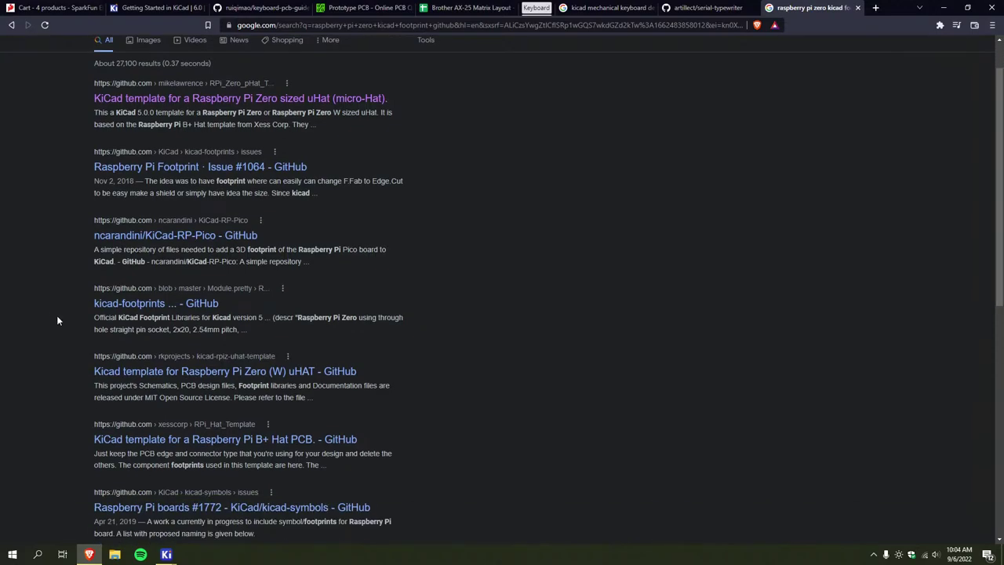
{"action": "scroll", "coordinate": [56, 316], "scroll_direction": "down", "scroll_amount": 3}
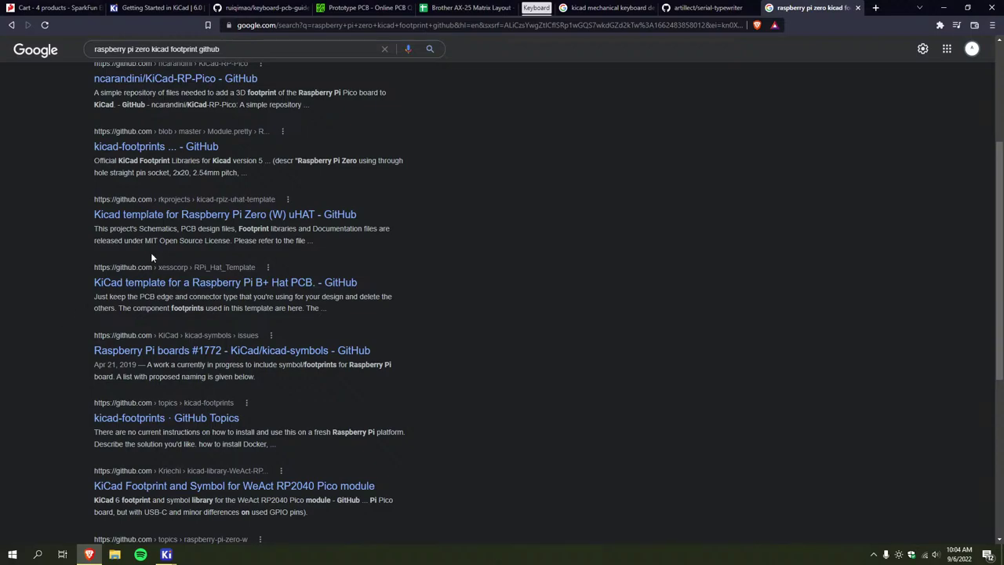
{"action": "left_click", "coordinate": [154, 48]}
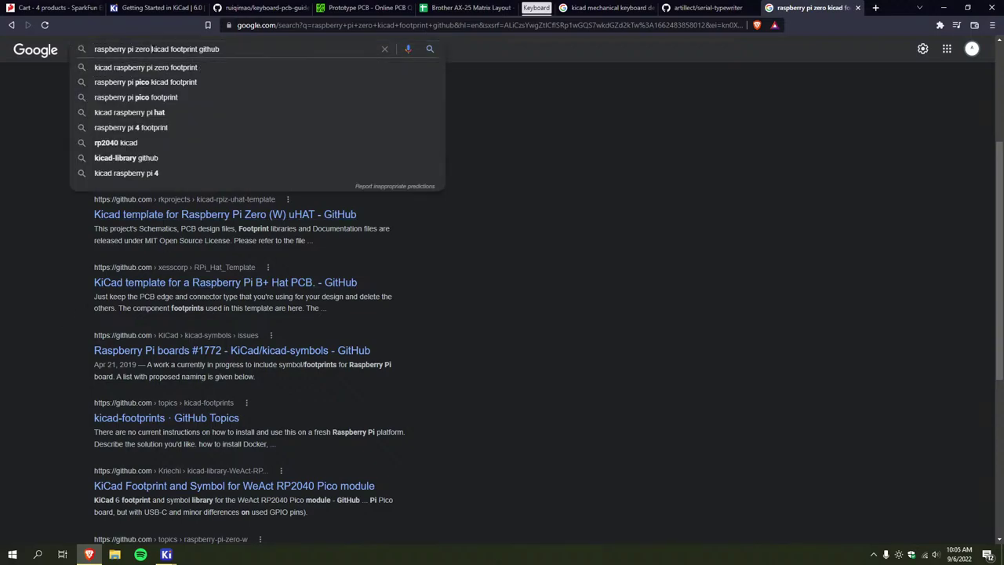
{"action": "type", "text": "w"}
{"action": "key", "text": "Return"}
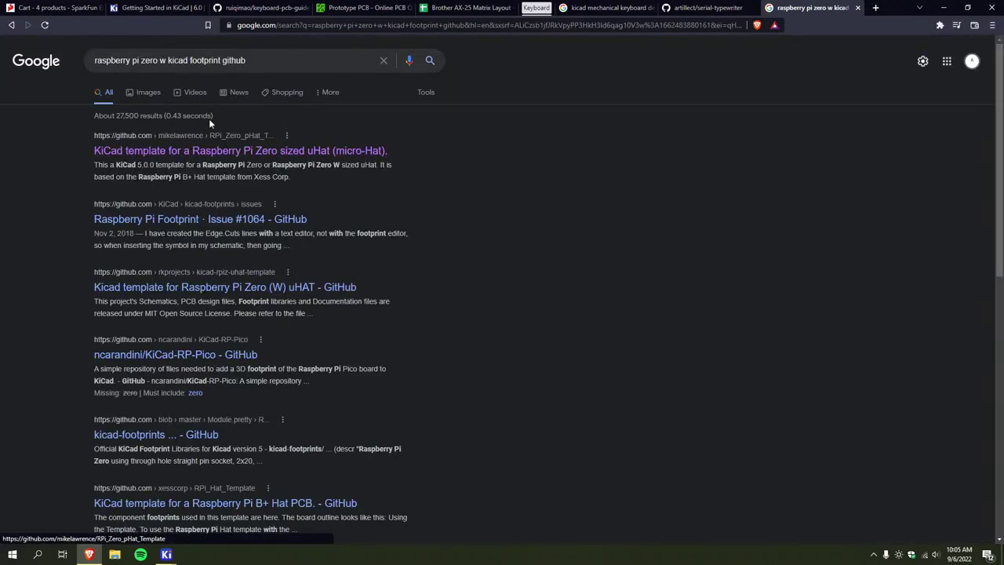
Change the Google query to "raspberry pi zero w kicad library" and open the KiCad "Footprint Library - Module" result
{"action": "double_click", "coordinate": [207, 60]}
{"action": "type", "text": "library"}
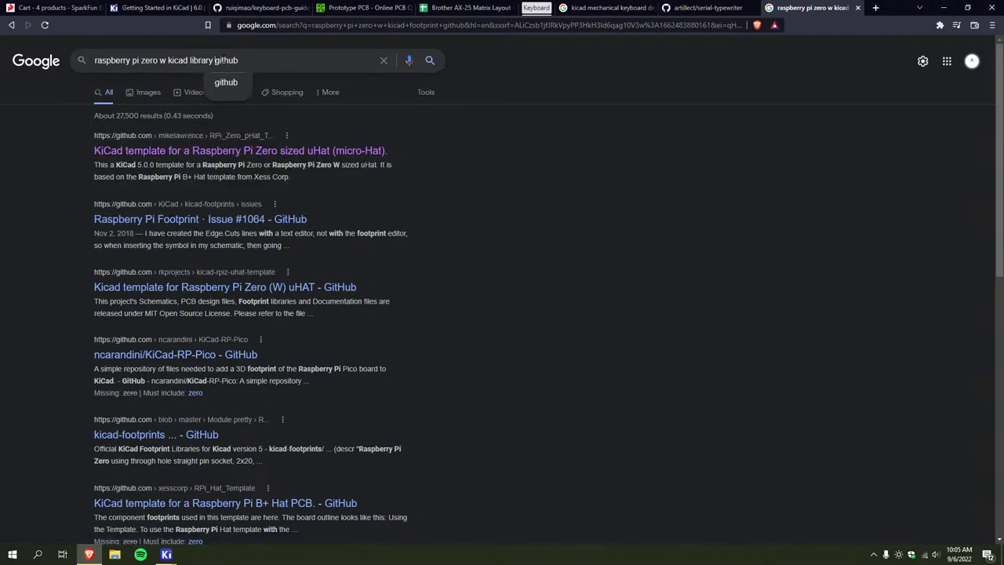
{"action": "key", "text": "Return"}
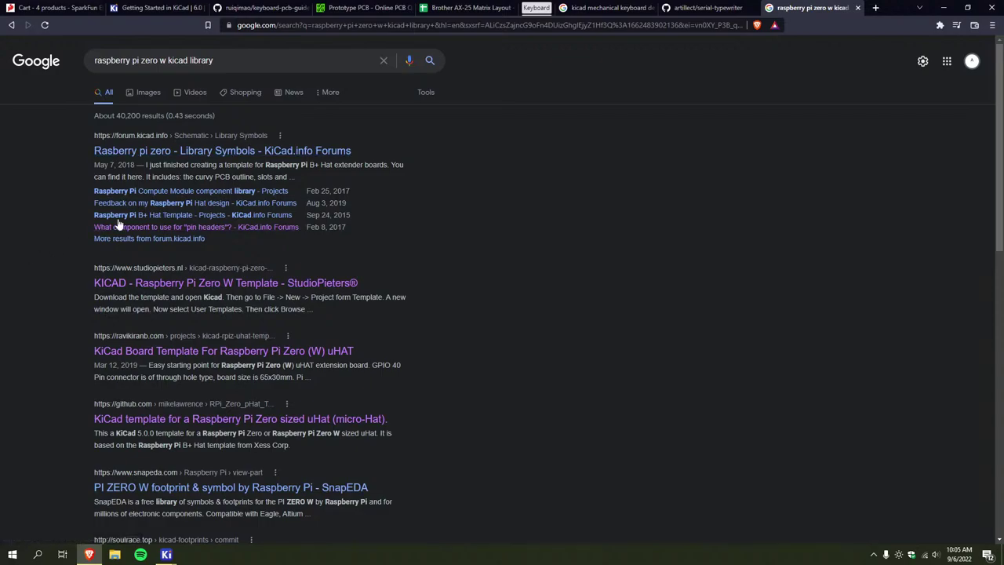
{"action": "scroll", "coordinate": [212, 235], "scroll_direction": "down", "scroll_amount": 3}
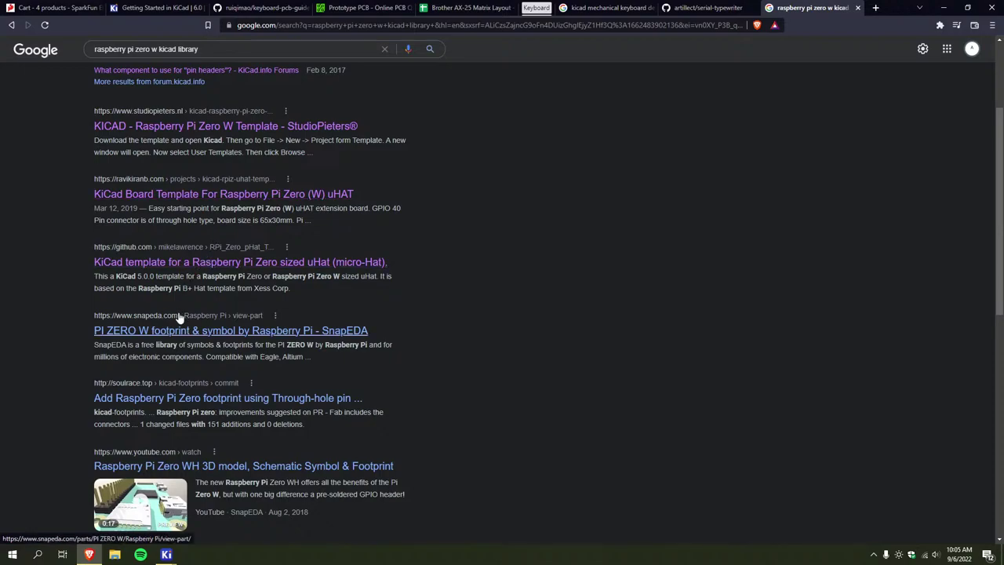
{"action": "scroll", "coordinate": [192, 337], "scroll_direction": "down", "scroll_amount": 2}
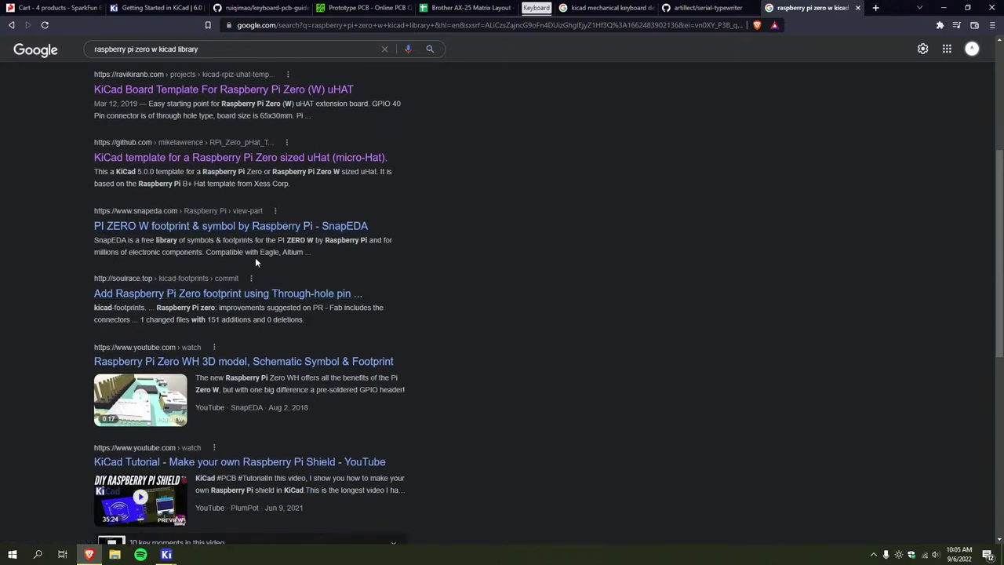
{"action": "scroll", "coordinate": [255, 258], "scroll_direction": "down", "scroll_amount": 5}
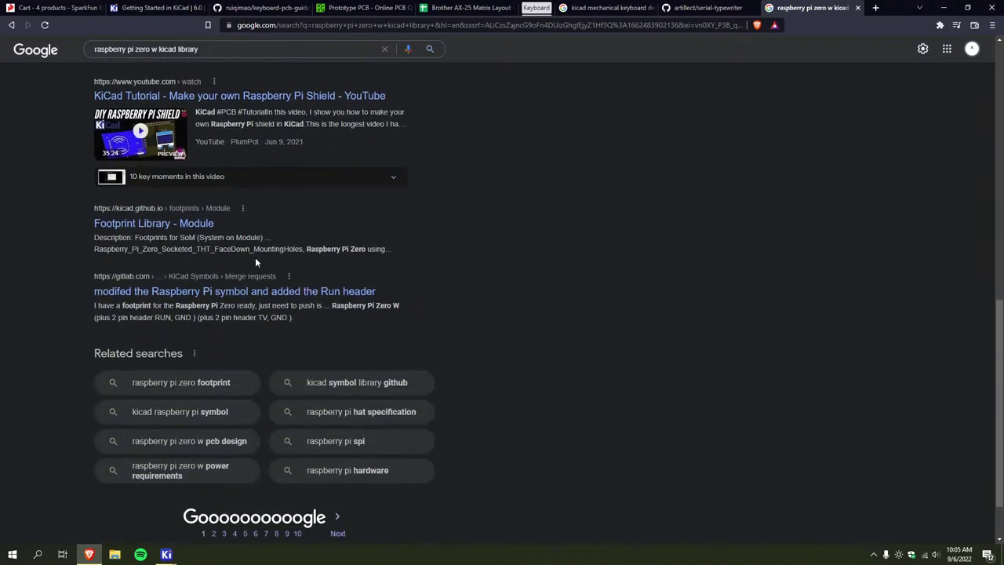
{"action": "left_click", "coordinate": [196, 228]}
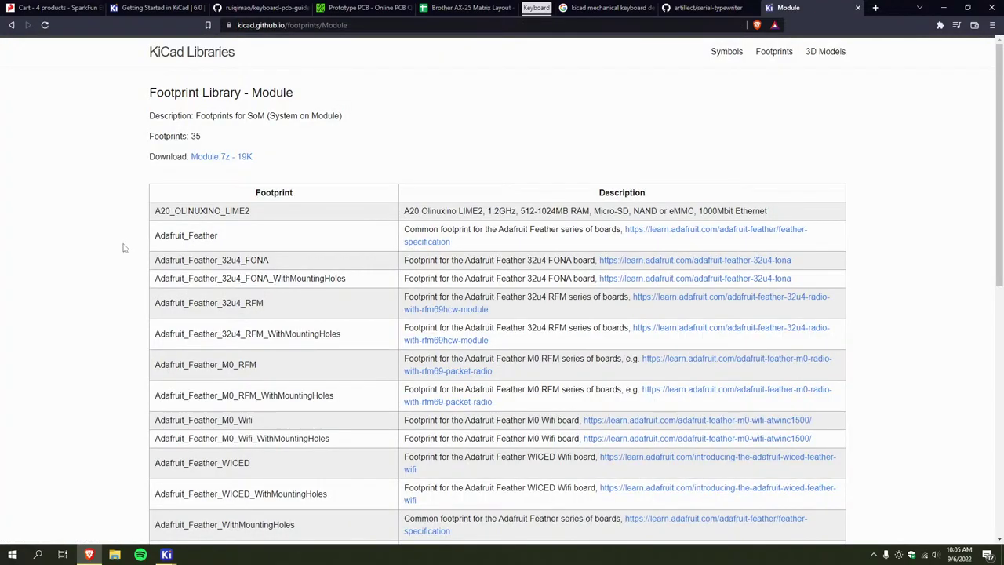
Locate the Raspberry Pi Zero entry in the Module footprint list, view its linked mechanical drawing PDF and close it
{"action": "scroll", "coordinate": [125, 251], "scroll_direction": "down", "scroll_amount": 2}
{"action": "scroll", "coordinate": [129, 268], "scroll_direction": "down", "scroll_amount": 4}
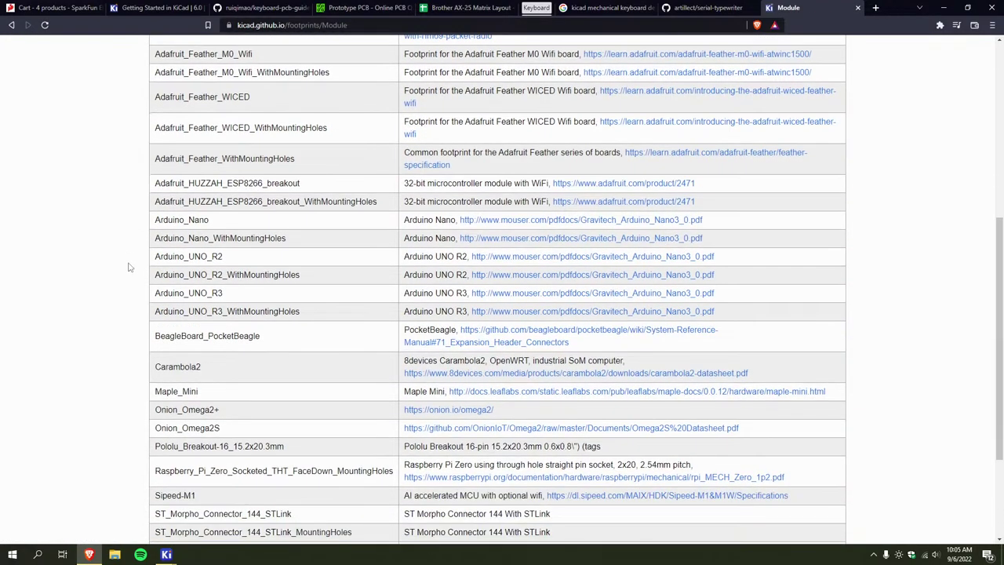
{"action": "scroll", "coordinate": [129, 267], "scroll_direction": "down", "scroll_amount": 2}
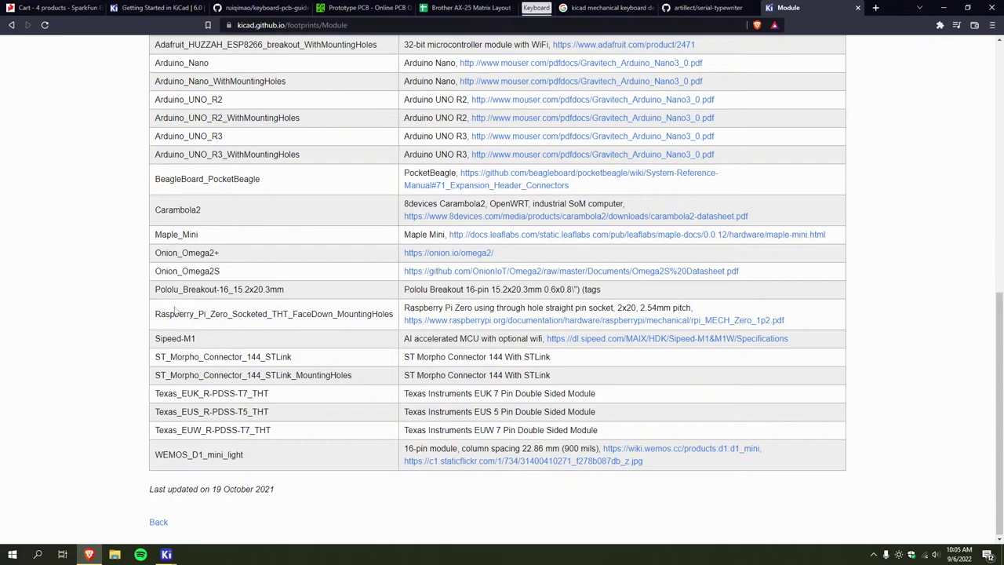
{"action": "middle_click", "coordinate": [486, 328]}
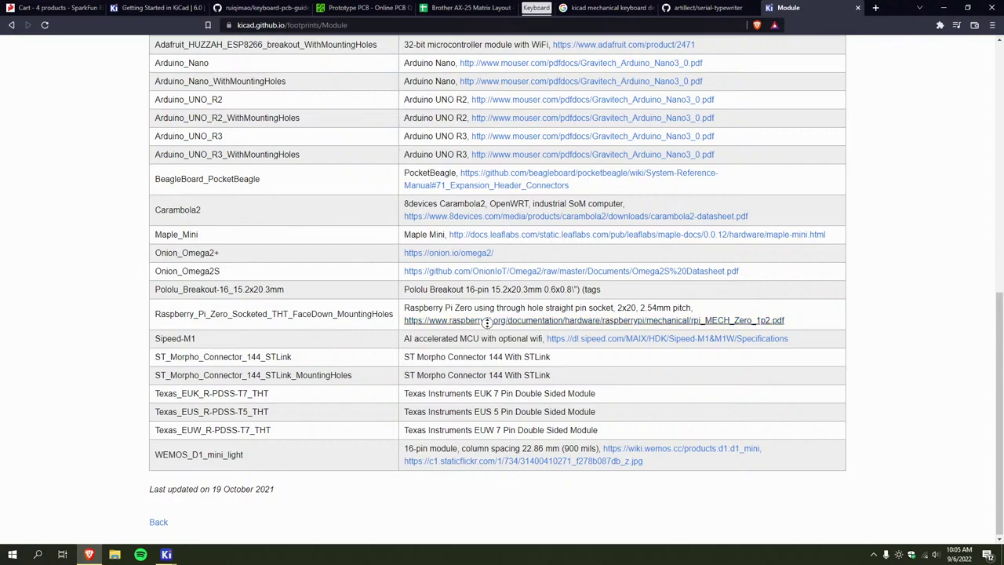
{"action": "middle_click", "coordinate": [486, 320]}
{"action": "left_click", "coordinate": [801, 7]}
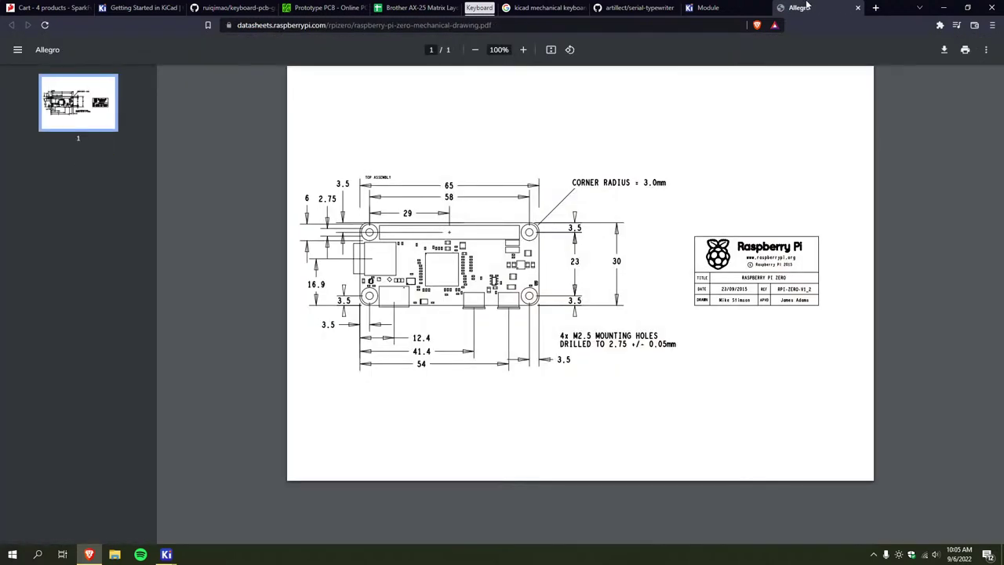
{"action": "middle_click", "coordinate": [806, 7]}
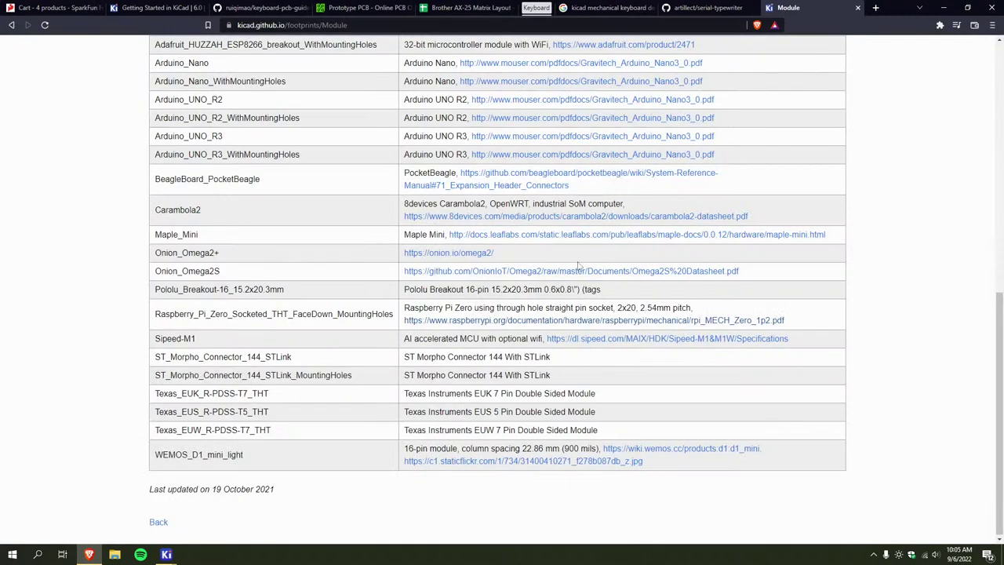
Download the Module.7z footprint library from the KiCad Libraries page and open the downloaded archive
{"action": "scroll", "coordinate": [302, 206], "scroll_direction": "up", "scroll_amount": 15}
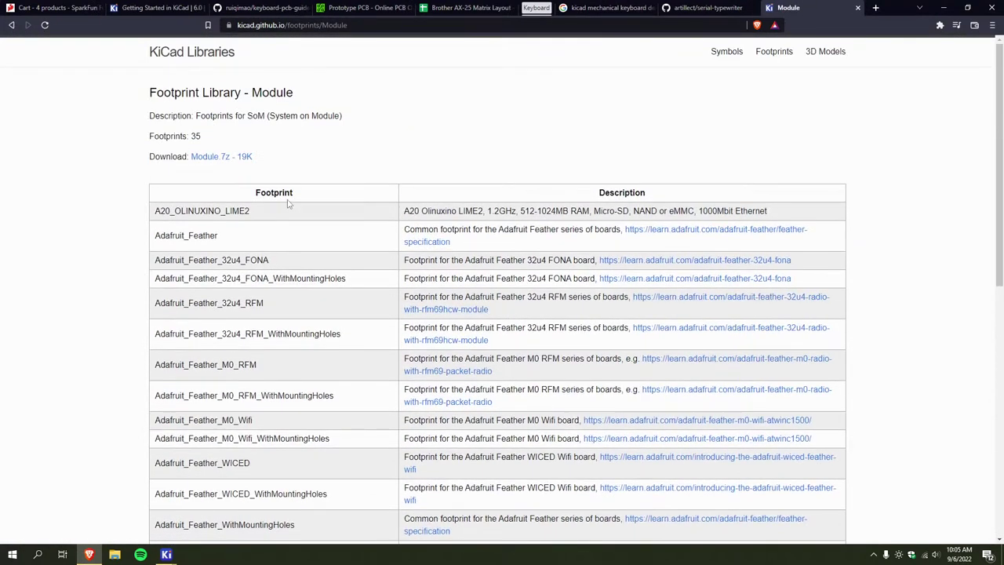
{"action": "scroll", "coordinate": [329, 219], "scroll_direction": "down", "scroll_amount": 15}
{"action": "scroll", "coordinate": [349, 229], "scroll_direction": "up", "scroll_amount": 15}
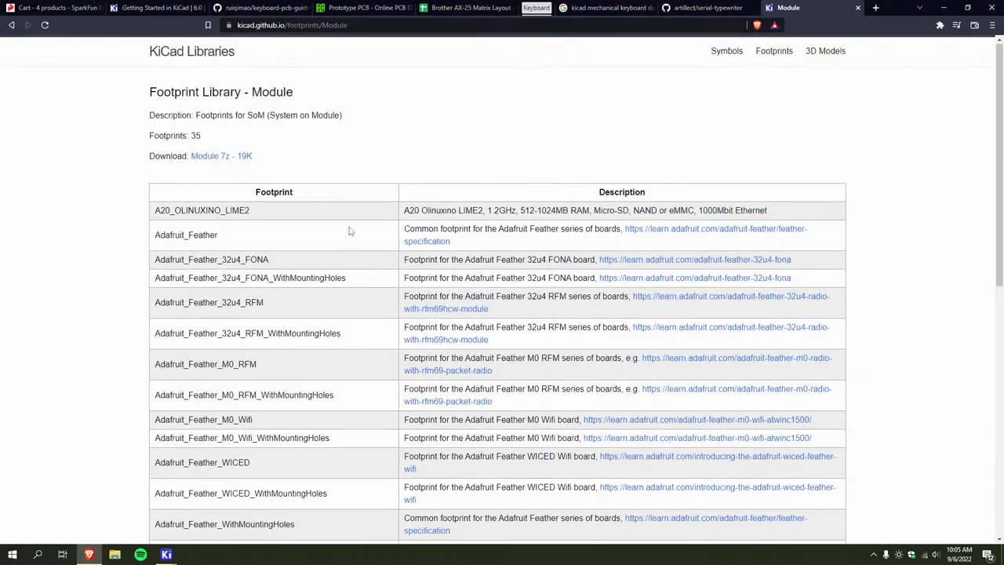
{"action": "left_click", "coordinate": [210, 156]}
{"action": "left_click", "coordinate": [110, 526]}
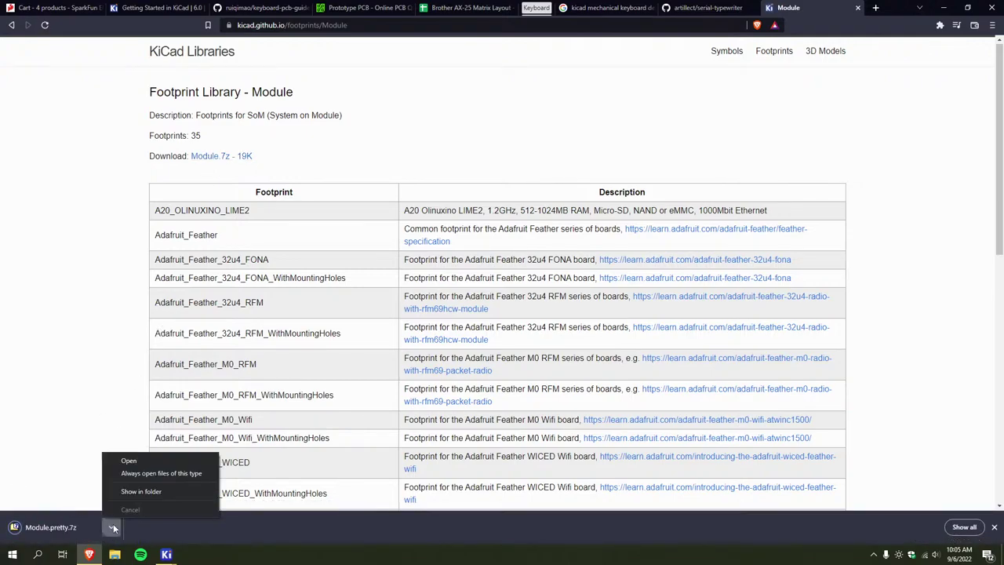
{"action": "left_click", "coordinate": [137, 459]}
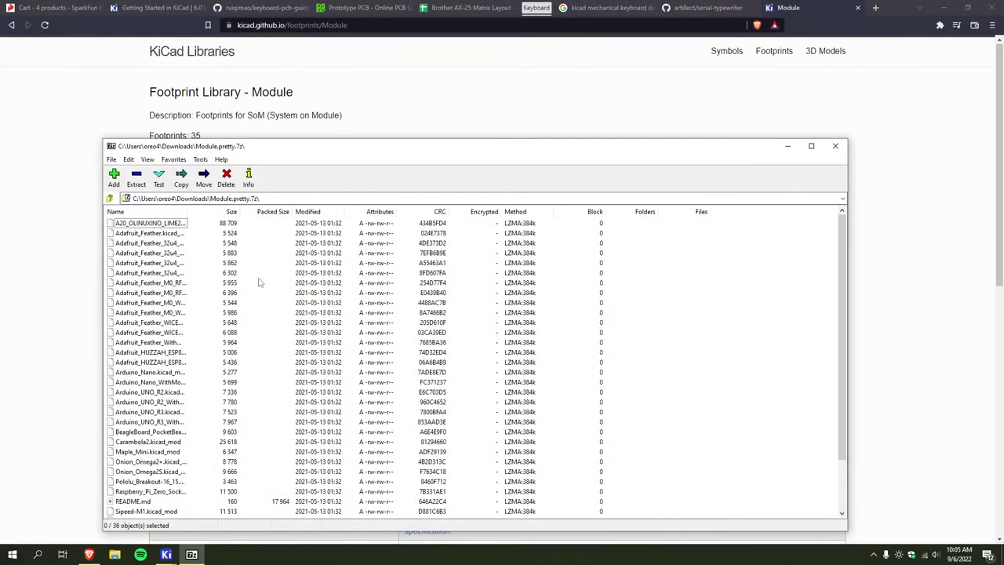
Widen the name column of the Module.pretty.7z archive and look through its footprint files for the Raspberry Pi Zero
{"action": "left_click_drag", "start_coordinate": [188, 212], "coordinate": [294, 223]}
{"action": "scroll", "coordinate": [211, 325], "scroll_direction": "down", "scroll_amount": 2}
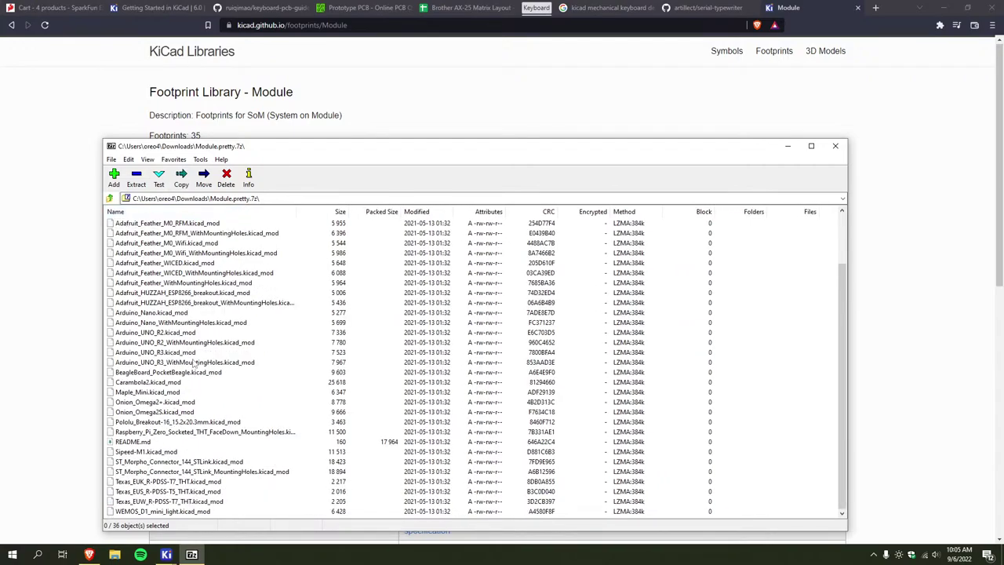
{"action": "scroll", "coordinate": [194, 365], "scroll_direction": "up", "scroll_amount": 2}
{"action": "scroll", "coordinate": [193, 362], "scroll_direction": "down", "scroll_amount": 2}
{"action": "left_click_drag", "start_coordinate": [288, 153], "coordinate": [278, 169]}
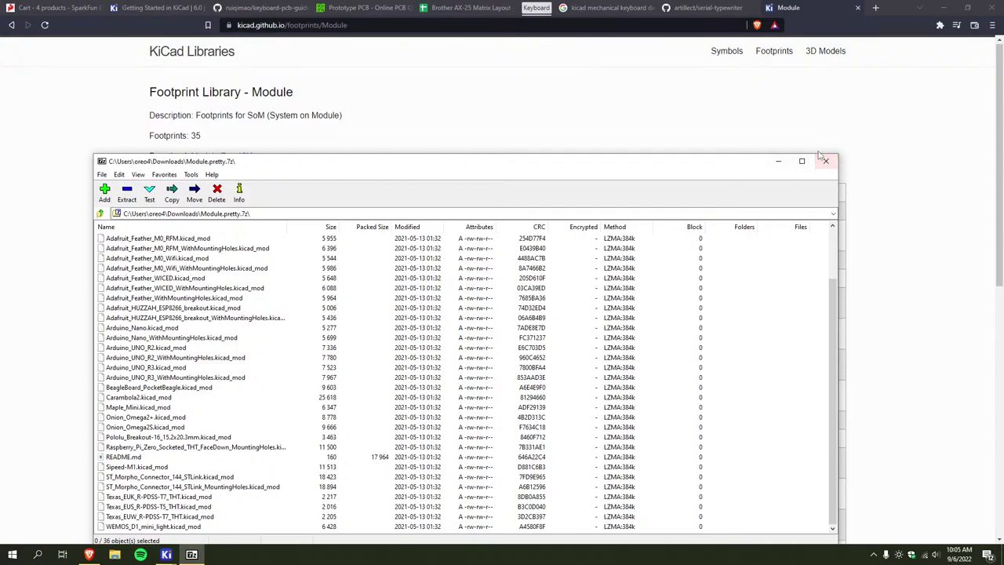
Glance at the serial-typewriter README, then replace the keyboard grid snap query with a Google search for "kicad raspberry pi zero footprint"
{"action": "left_click", "coordinate": [674, 8]}
{"action": "scroll", "coordinate": [513, 183], "scroll_direction": "down", "scroll_amount": 2}
{"action": "scroll", "coordinate": [512, 183], "scroll_direction": "up", "scroll_amount": 2}
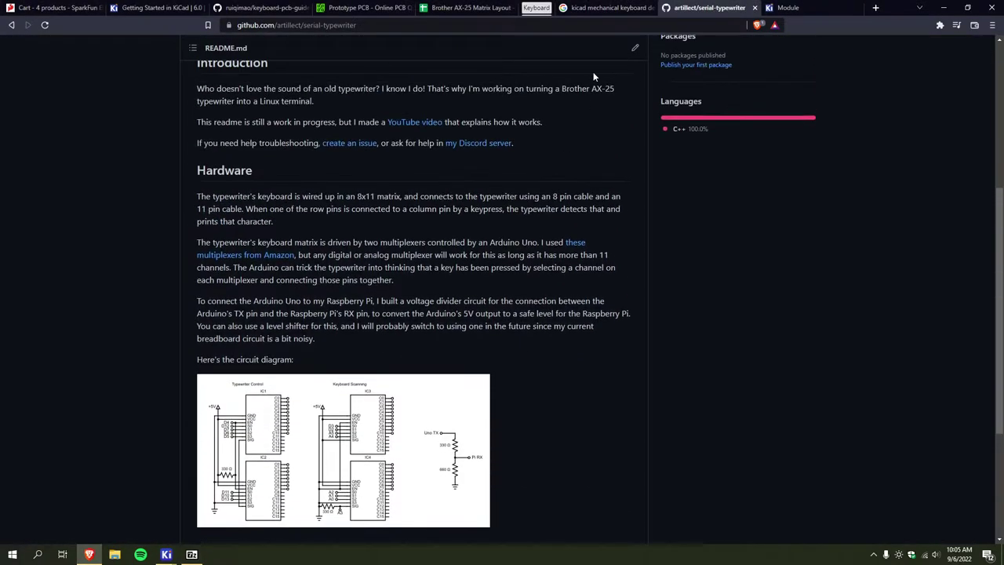
{"action": "left_click", "coordinate": [608, 8]}
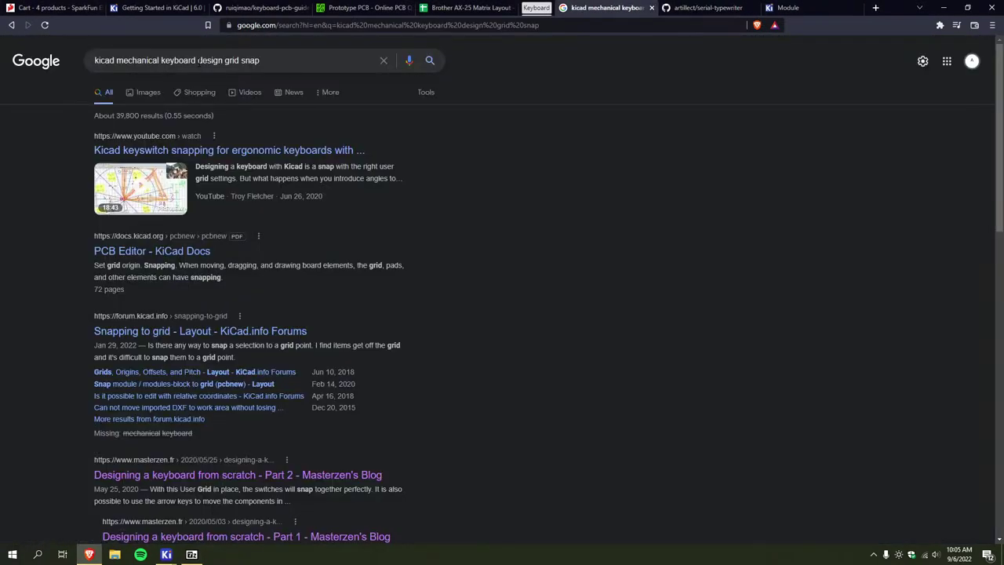
{"action": "left_click", "coordinate": [341, 56]}
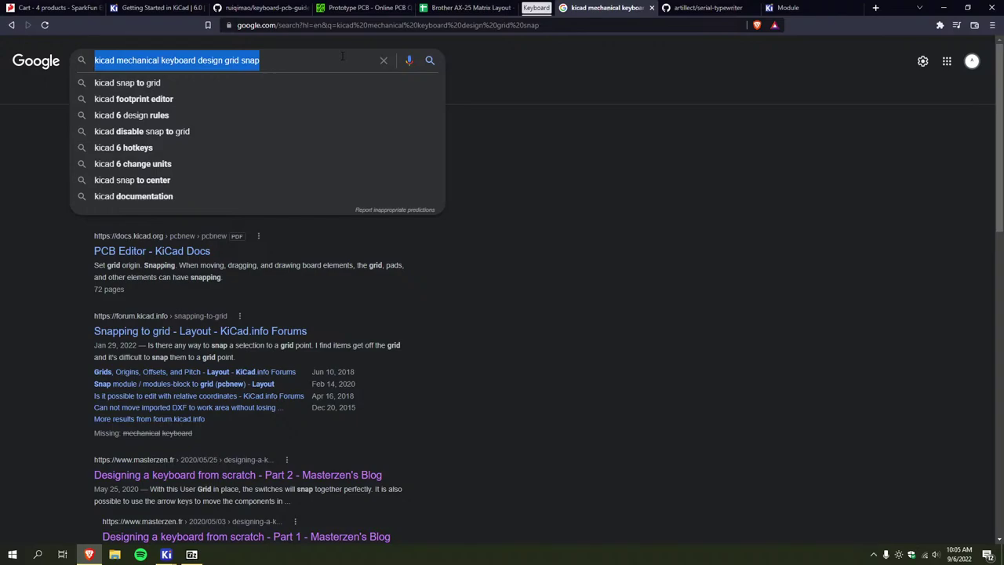
{"action": "type", "text": "kicad p"}
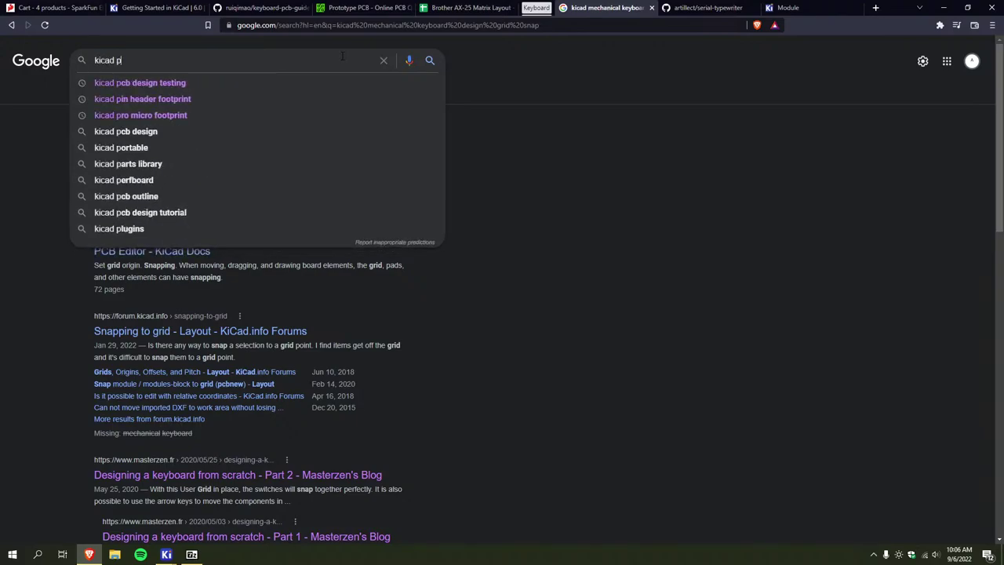
{"action": "key", "text": "BackSpace"}
{"action": "type", "text": "raspberry pi zero"}
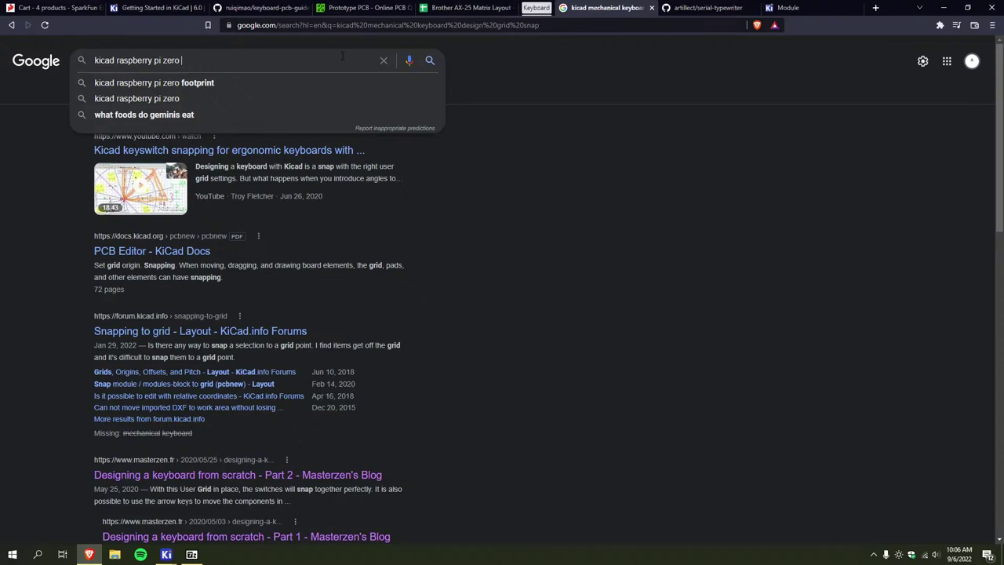
{"action": "key", "text": "Down"}
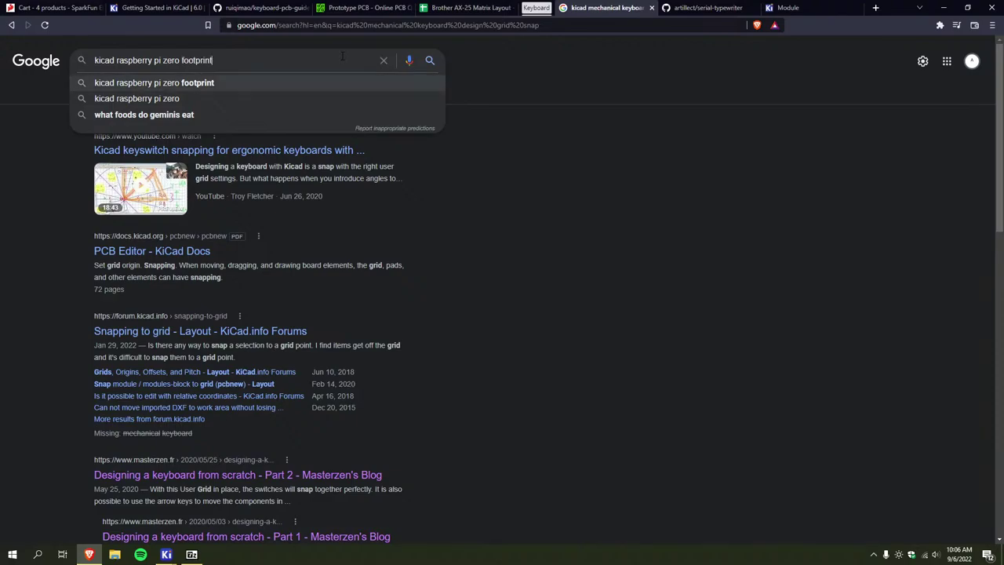
{"action": "key", "text": "Return"}
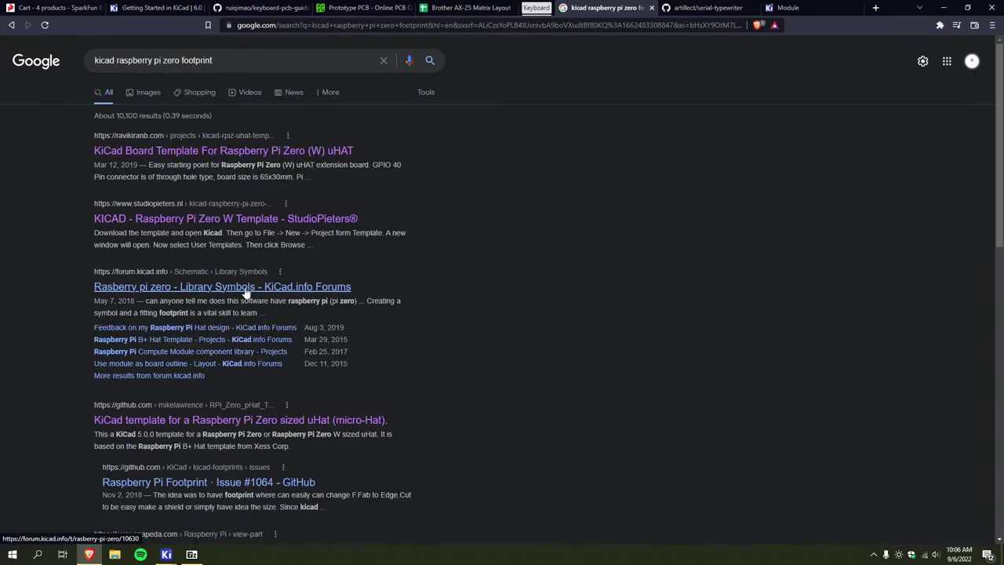
{"action": "scroll", "coordinate": [245, 292], "scroll_direction": "down", "scroll_amount": 2}
Switch to KiCad's Schematic Editor, dismiss the symbol chooser without placing anything, save the schematic and leave symbol placement
{"action": "mouse_move", "coordinate": [166, 554]}
{"action": "left_click", "coordinate": [204, 525]}
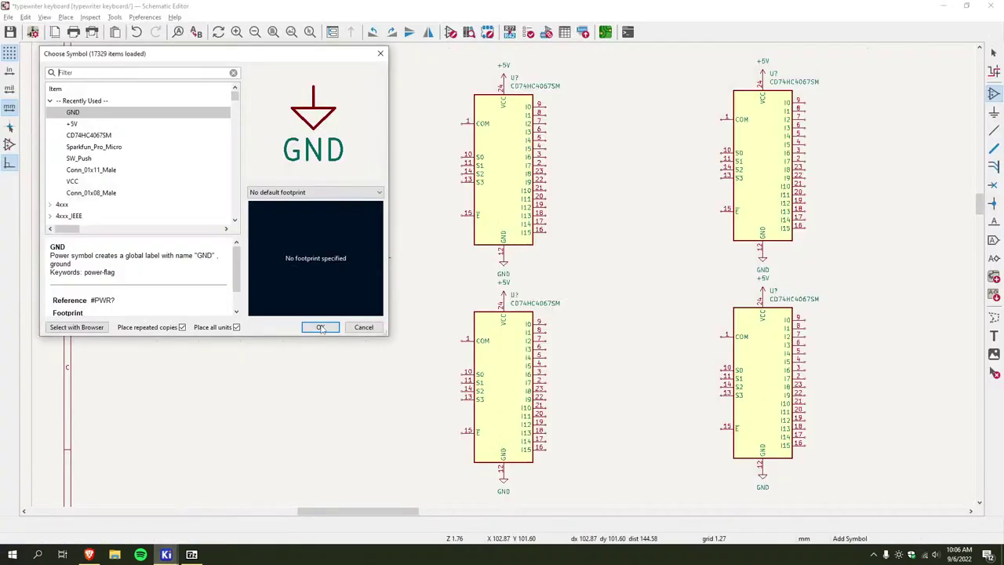
{"action": "left_click", "coordinate": [381, 53]}
{"action": "scroll", "coordinate": [345, 321], "scroll_direction": "up", "scroll_amount": 2}
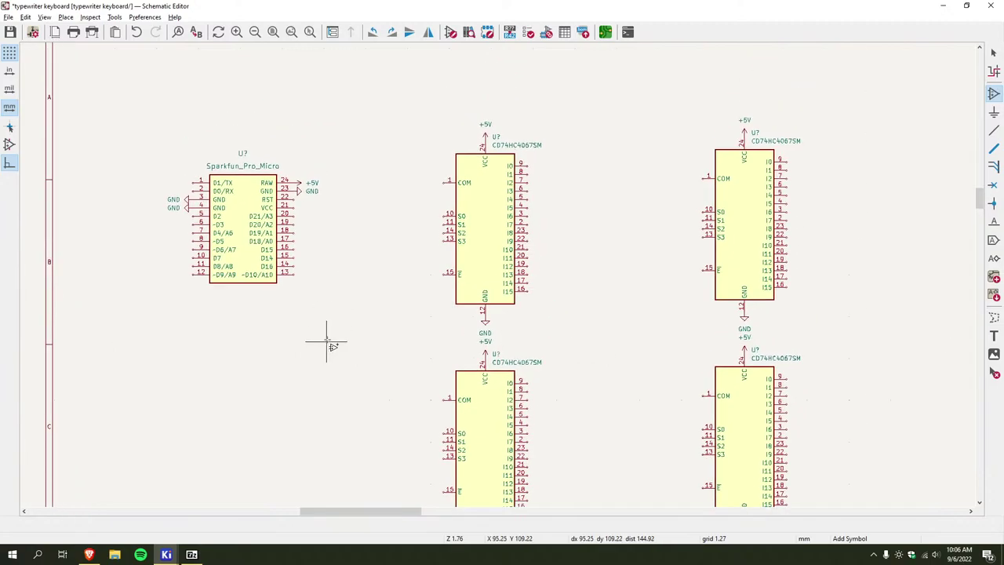
{"action": "key", "text": "ctrl+s"}
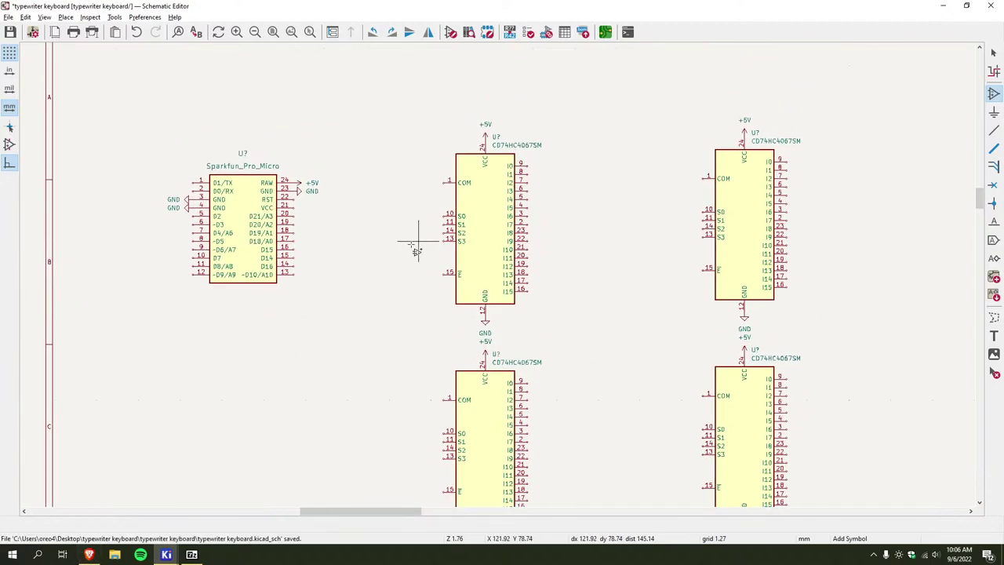
{"action": "middle_click_drag", "start_coordinate": [415, 247], "coordinate": [291, 207]}
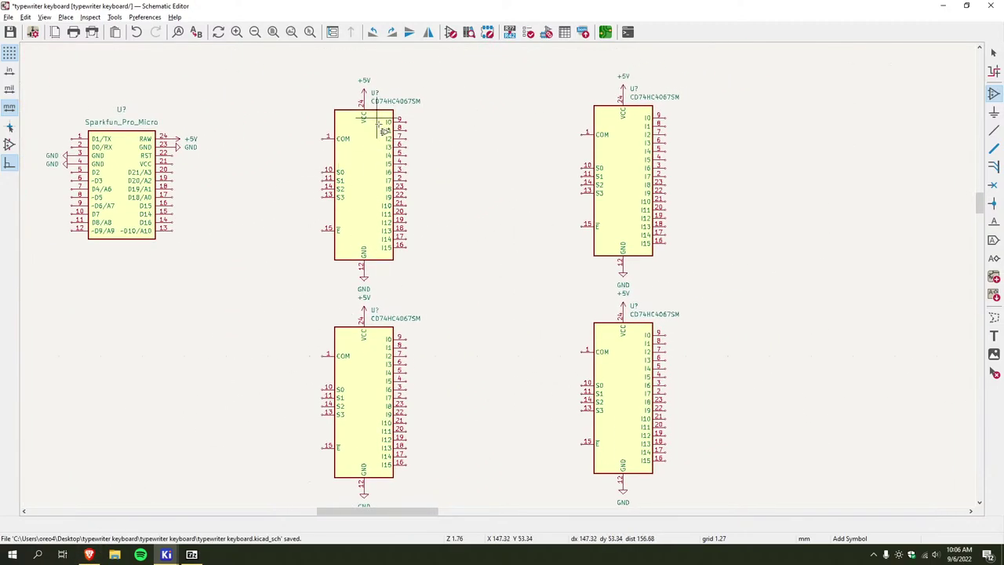
{"action": "key", "text": "Escape"}
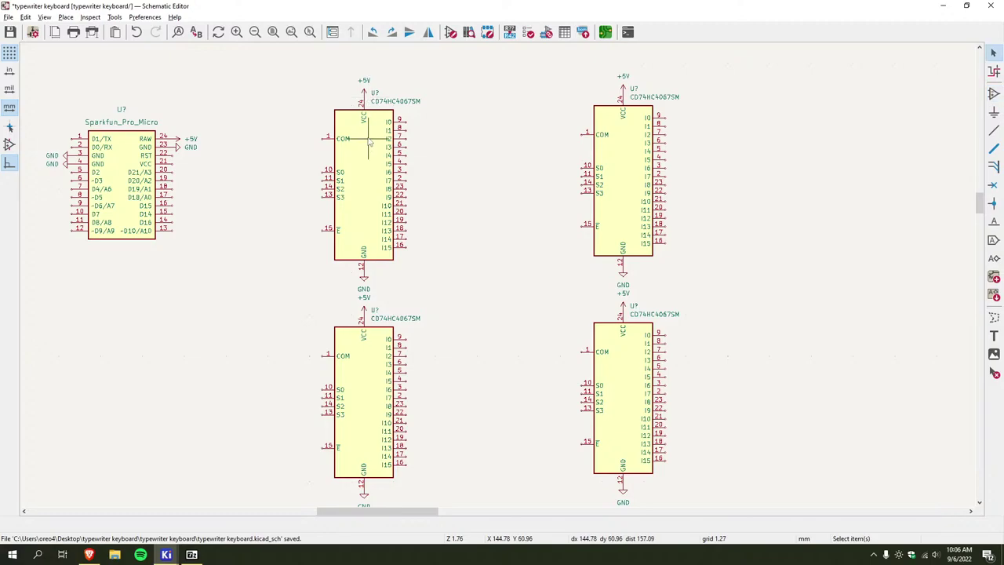
Set the reference of the multiplexer at the upper left of the group of four to U1
{"action": "double_click", "coordinate": [376, 93]}
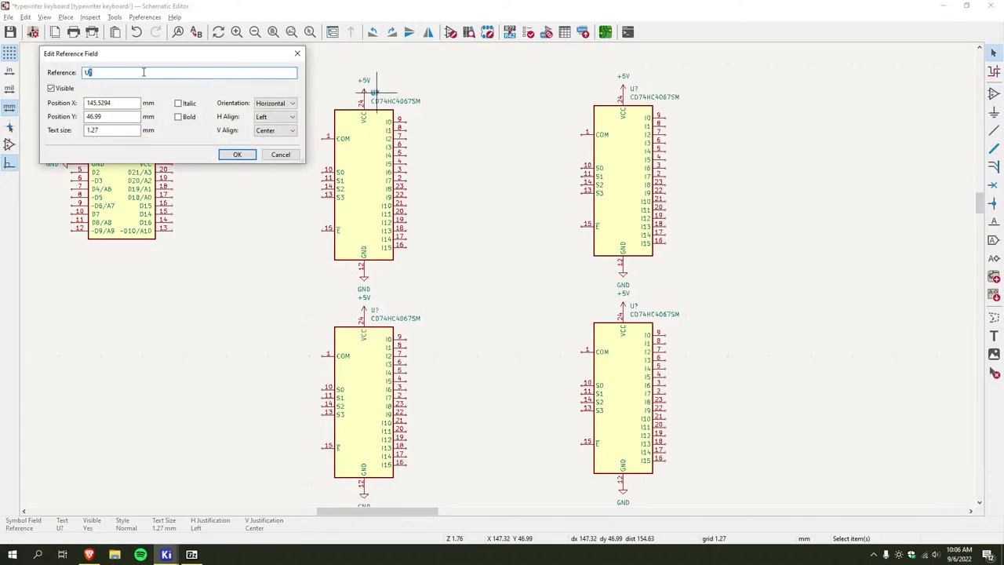
{"action": "key", "text": "Return"}
{"action": "double_click", "coordinate": [364, 345]}
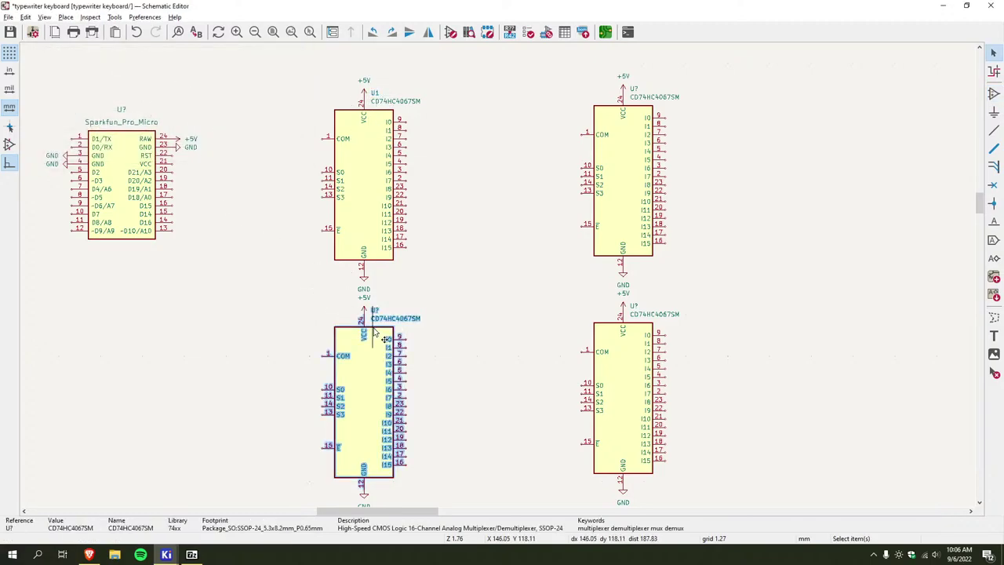
{"action": "type", "text": "U2"}
{"action": "key", "text": "Escape"}
{"action": "key", "text": "Escape"}
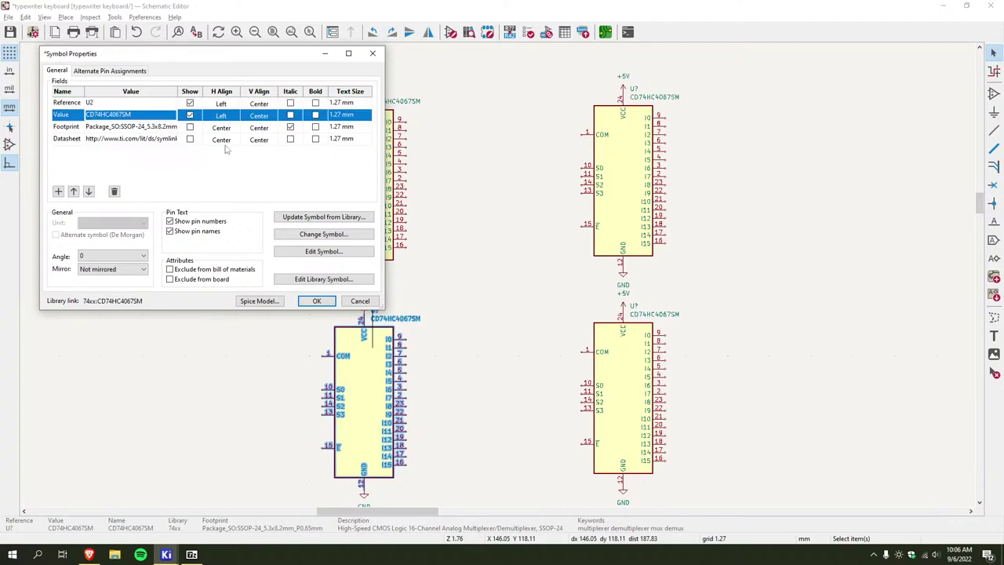
Number the two multiplexers in the right-hand column U3 for the upper one and U4 for the lower one
{"action": "double_click", "coordinate": [632, 87]}
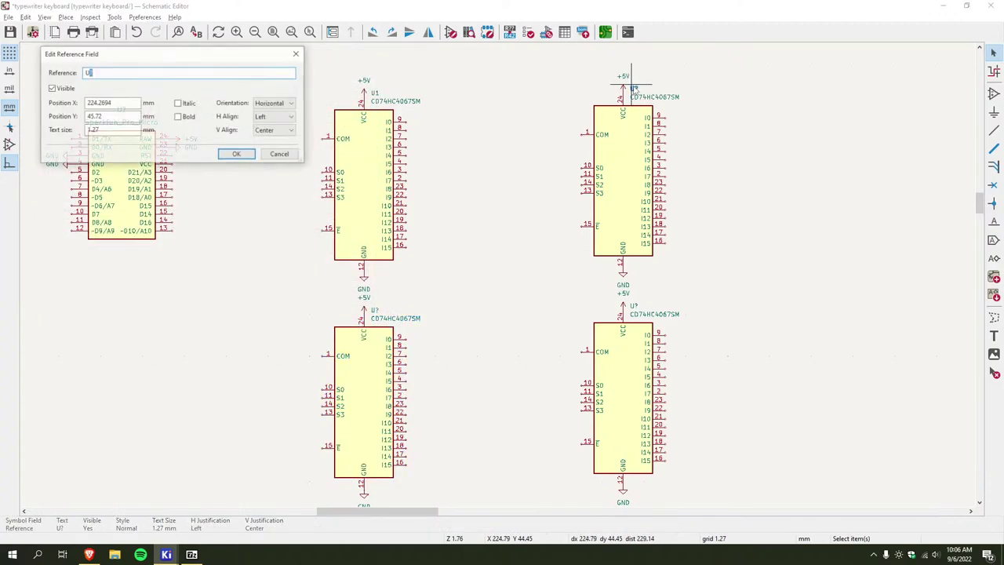
{"action": "type", "text": "3"}
{"action": "key", "text": "Return"}
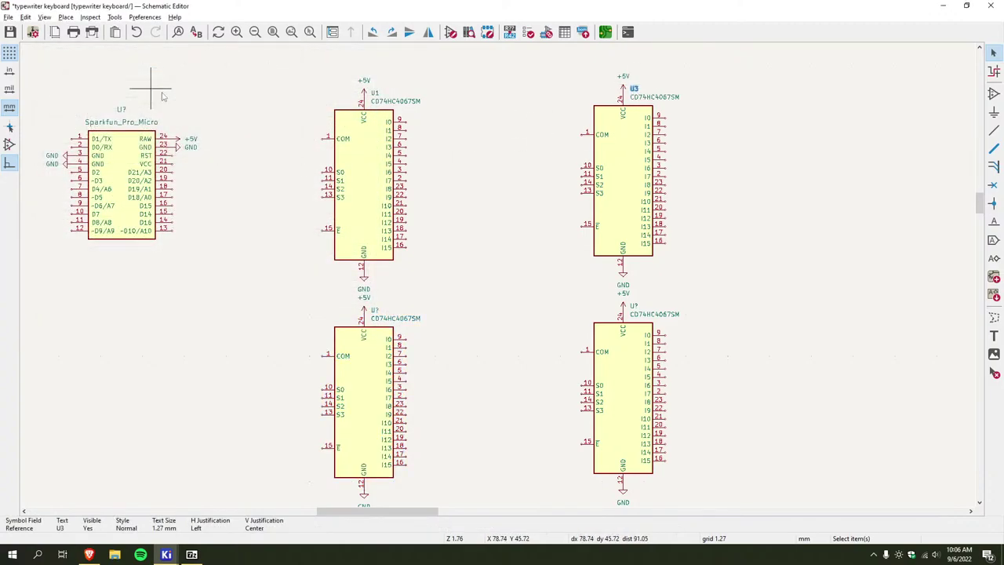
{"action": "double_click", "coordinate": [634, 305]}
{"action": "type", "text": "4"}
{"action": "key", "text": "Return"}
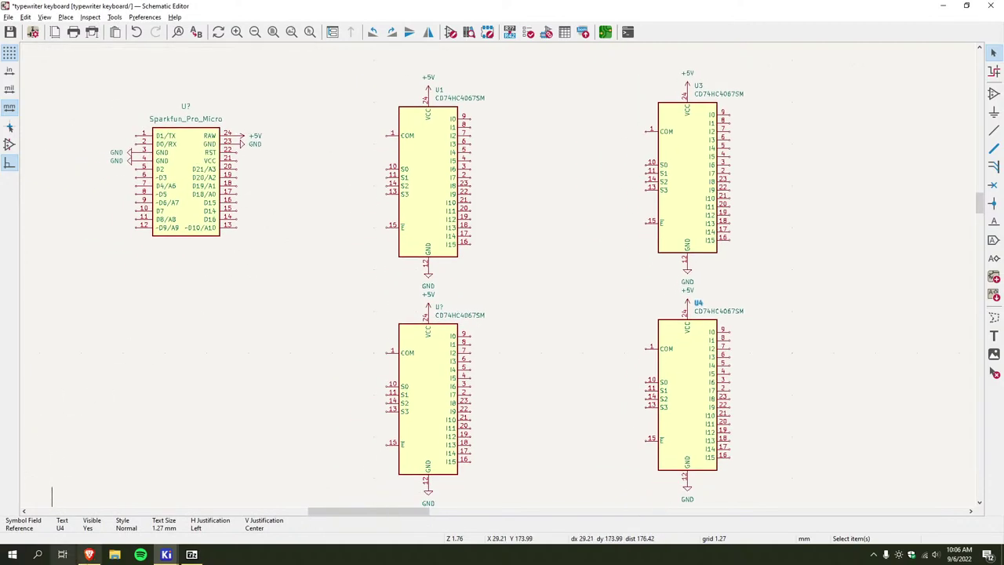
Switch to the browser and open the full-size circuit diagram image from the serial-typewriter README
{"action": "key", "text": "alt+Tab"}
{"action": "left_click", "coordinate": [721, 10]}
{"action": "scroll", "coordinate": [259, 242], "scroll_direction": "down", "scroll_amount": 5}
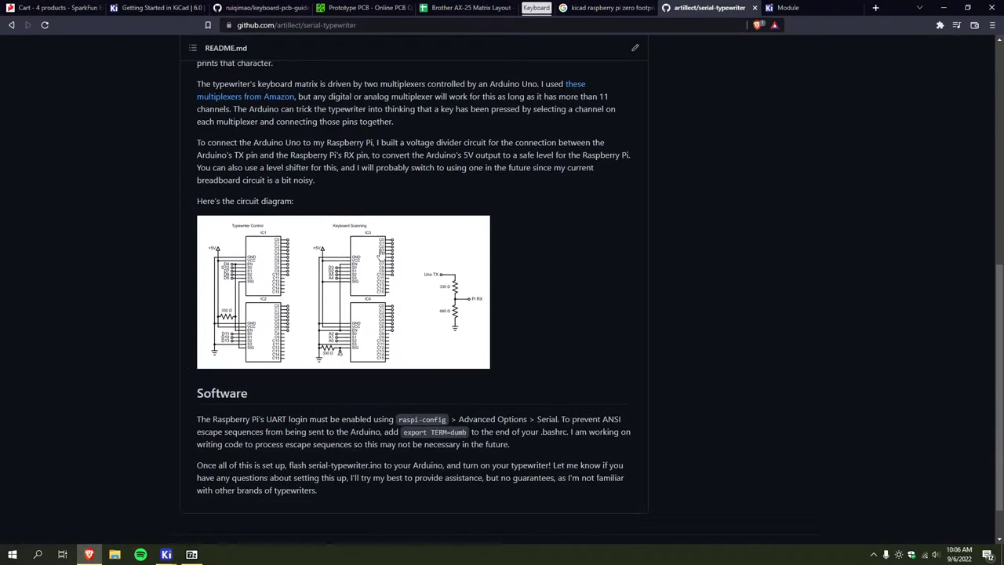
{"action": "left_click", "coordinate": [260, 242]}
{"action": "key", "text": "ctrl+minus"}
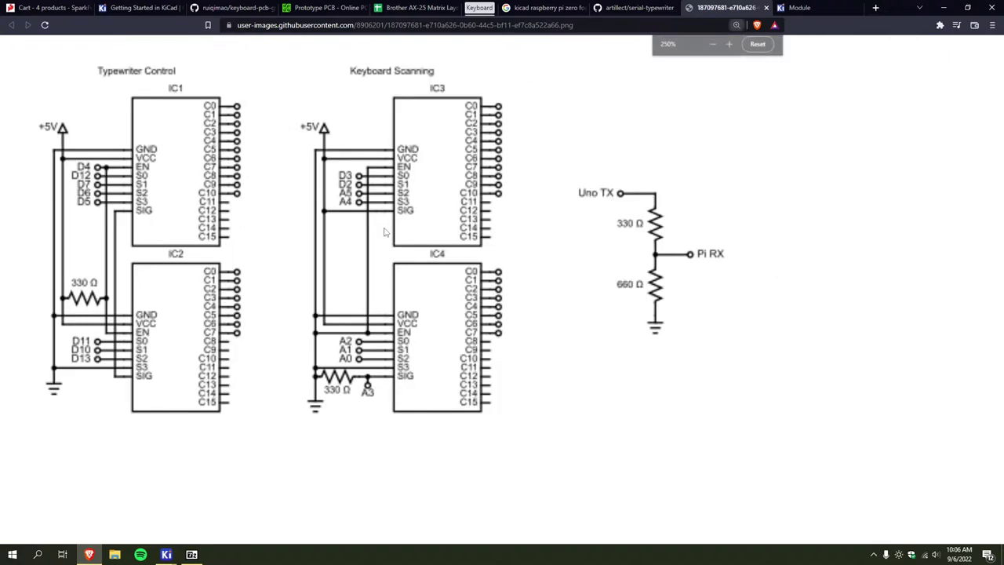
Go to circuit-diagram.org, enter its web editor and browse the circuits available to open
{"action": "left_click", "coordinate": [655, 25]}
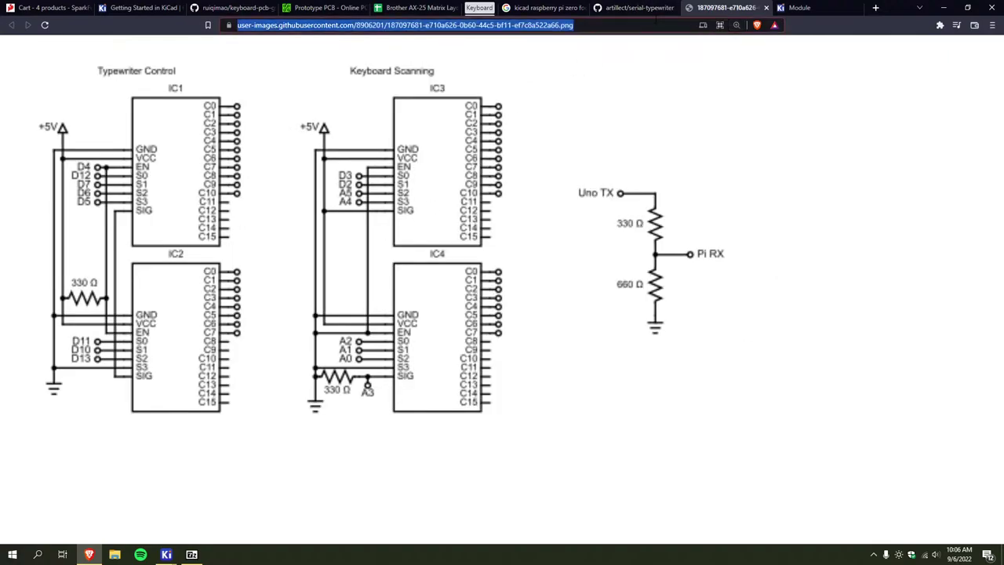
{"action": "type", "text": "circuit-diagram.org"}
{"action": "key", "text": "Return"}
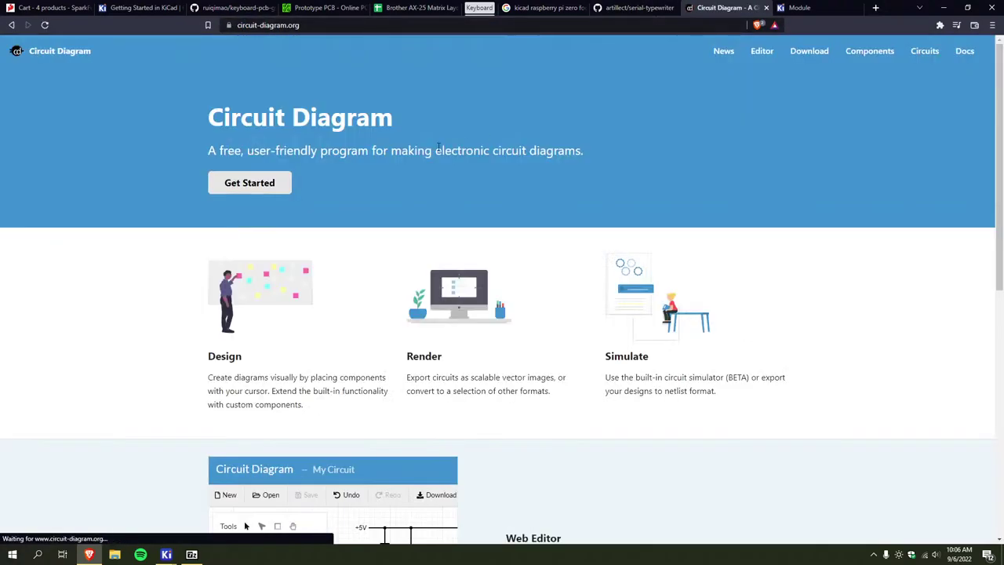
{"action": "left_click", "coordinate": [762, 51]}
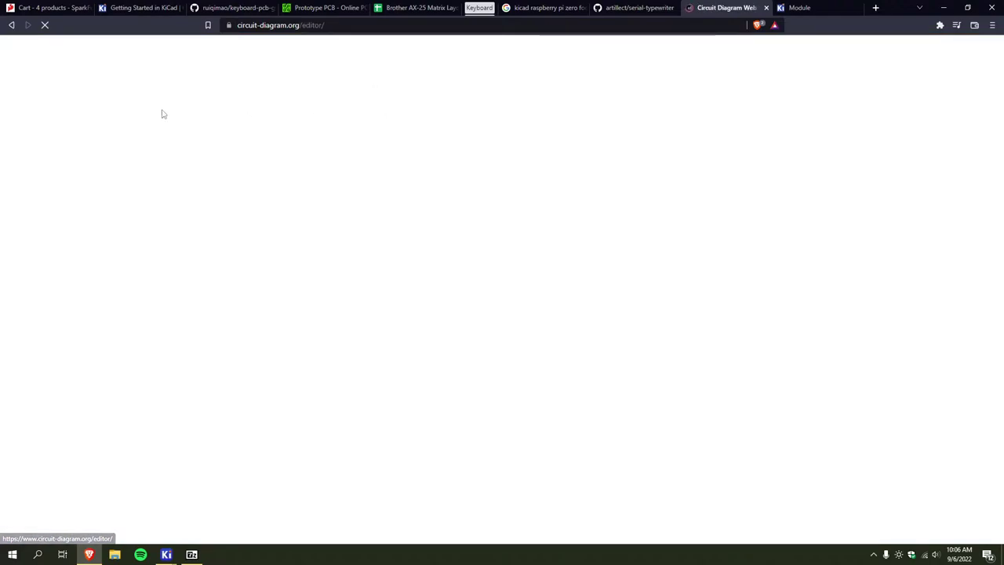
{"action": "left_click", "coordinate": [58, 75]}
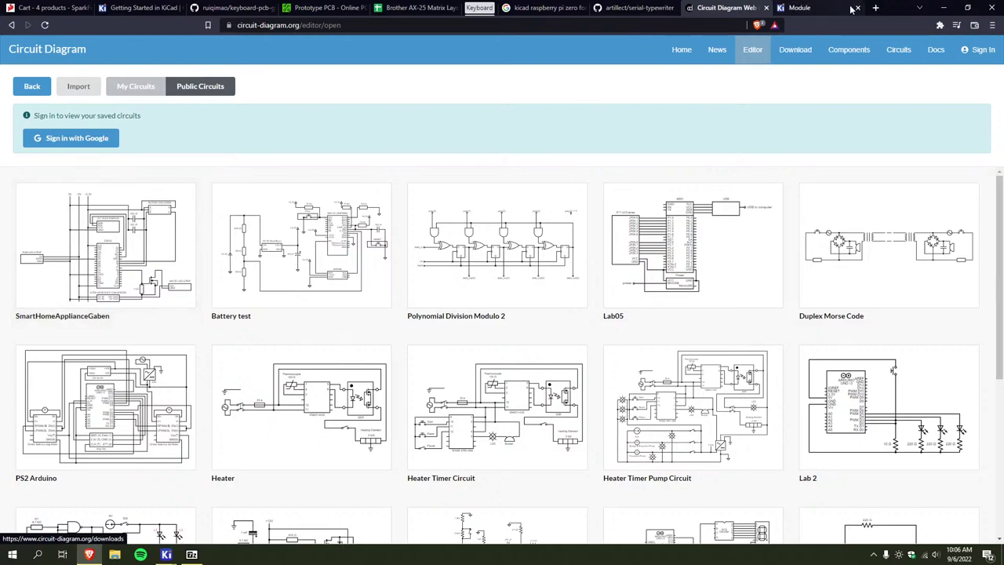
Return to the browser and list the signed-in account's own saved circuits on Circuit Diagram
{"action": "left_click", "coordinate": [89, 554]}
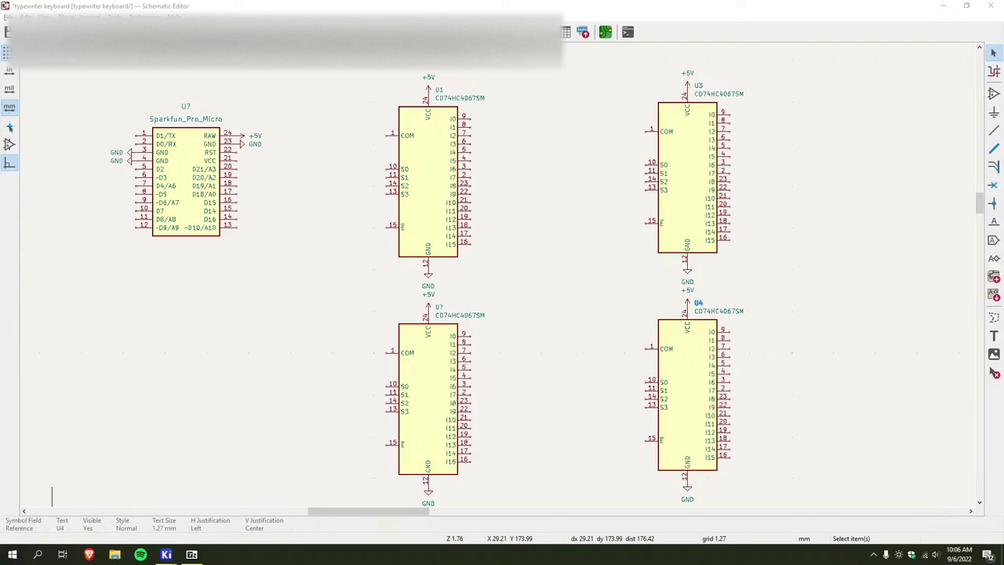
{"action": "double_click", "coordinate": [464, 5]}
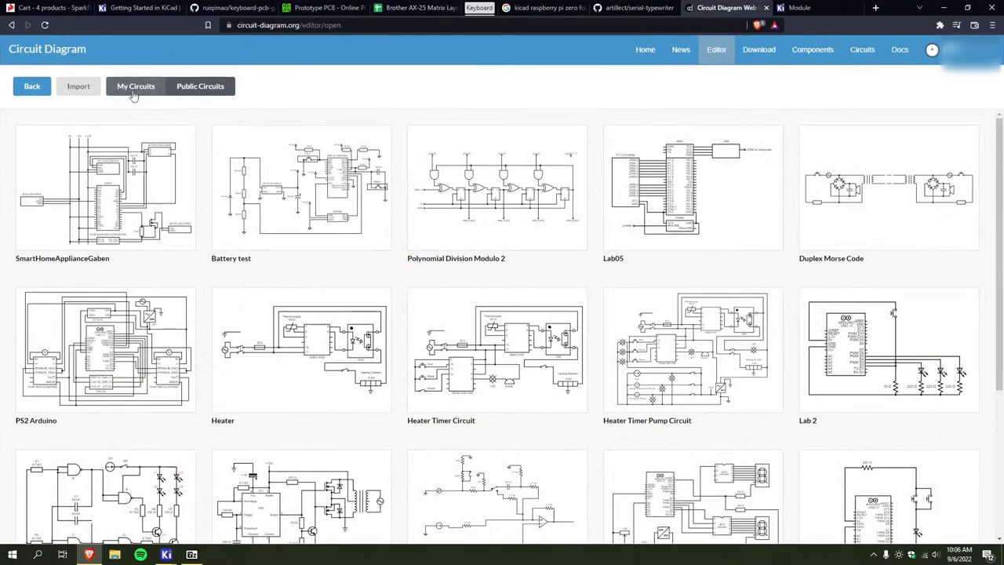
{"action": "left_click", "coordinate": [136, 86]}
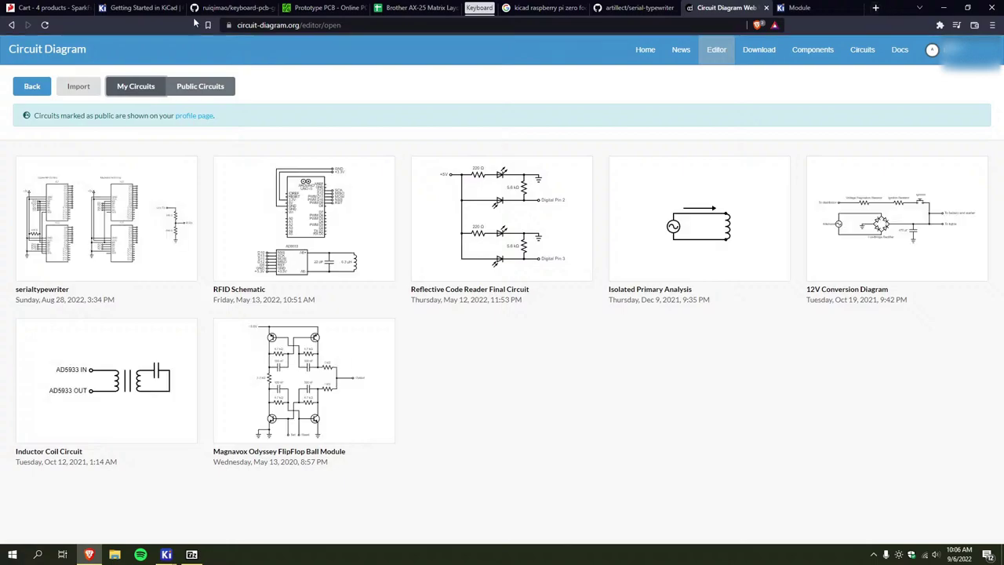
{"action": "left_click", "coordinate": [919, 7]}
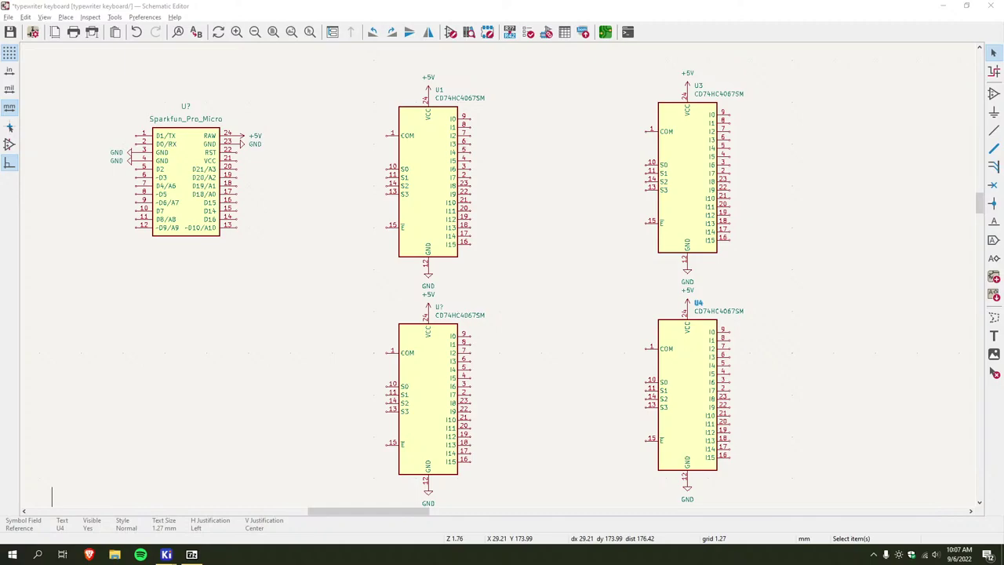
Launch Inkscape
{"action": "key", "text": "super"}
{"action": "type", "text": "in"}
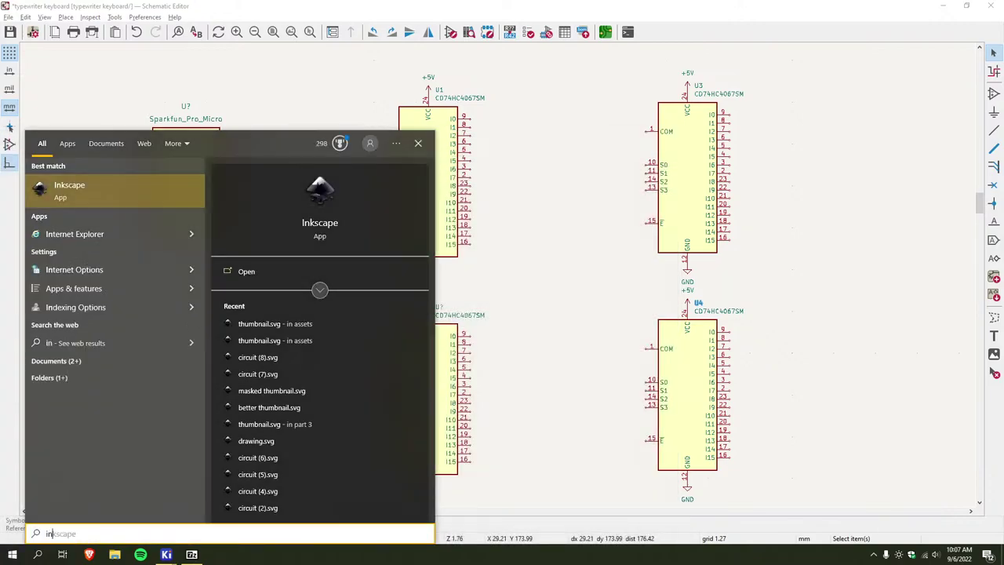
{"action": "key", "text": "Return"}
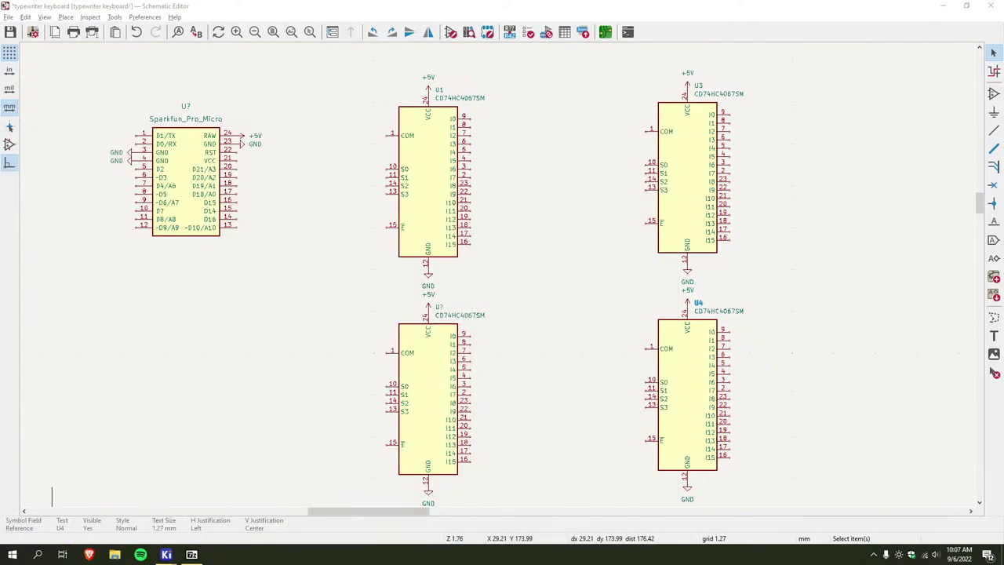
Return to the serial-typewriter README in the browser and reopen its circuit diagram image
{"action": "key", "text": "alt+Tab"}
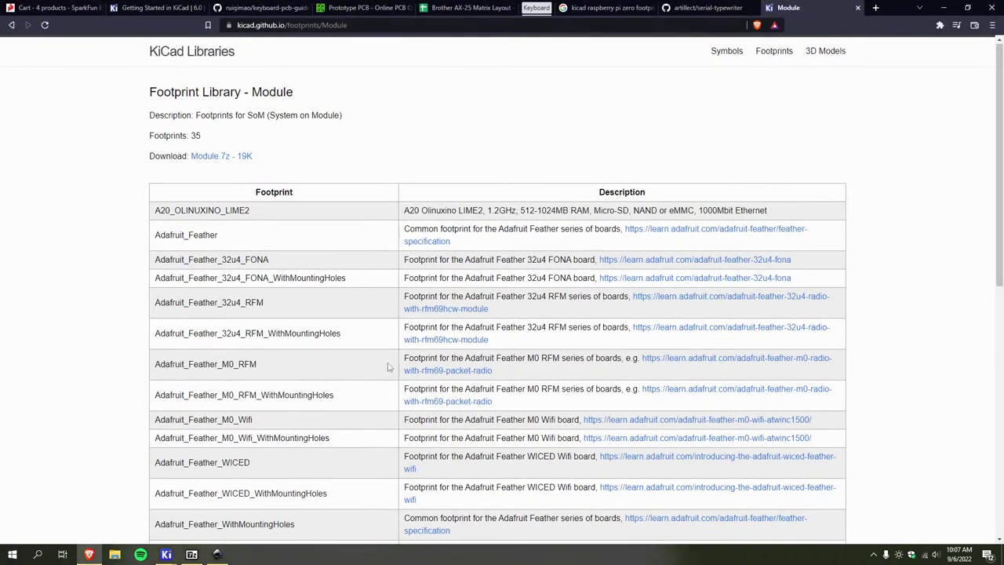
{"action": "key", "text": "alt+Tab"}
{"action": "key", "text": "alt+Tab"}
{"action": "left_click", "coordinate": [710, 7]}
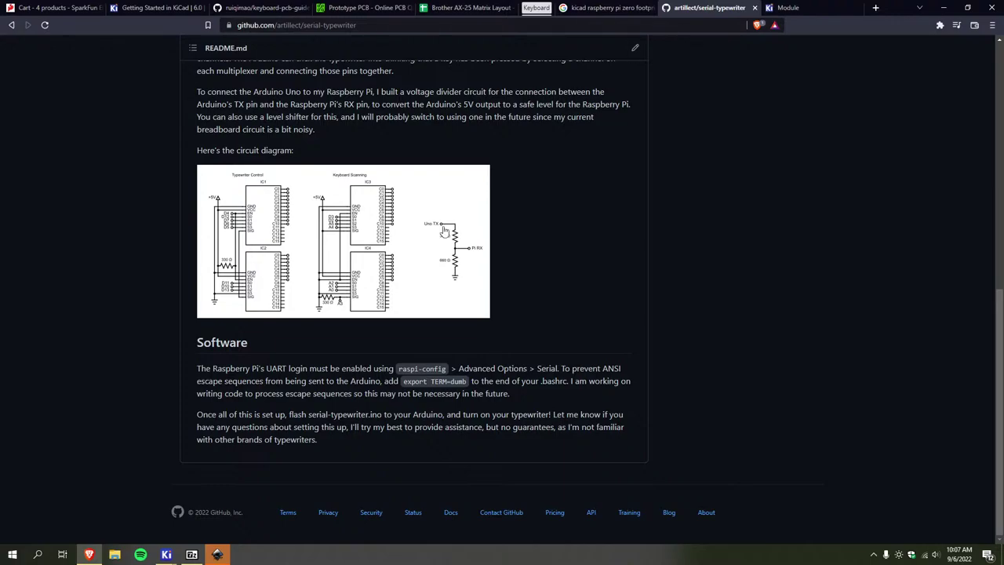
{"action": "left_click", "coordinate": [443, 230]}
Open the recent file circuit (7).svg in Inkscape and inspect the multiplexer wiring
{"action": "left_click", "coordinate": [217, 554]}
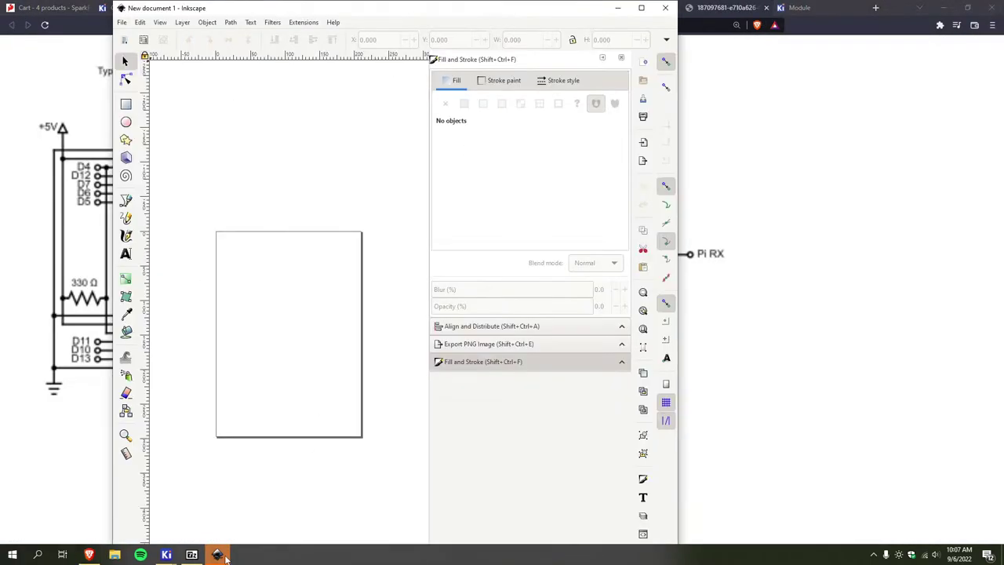
{"action": "left_click", "coordinate": [124, 23]}
{"action": "mouse_move", "coordinate": [174, 74]}
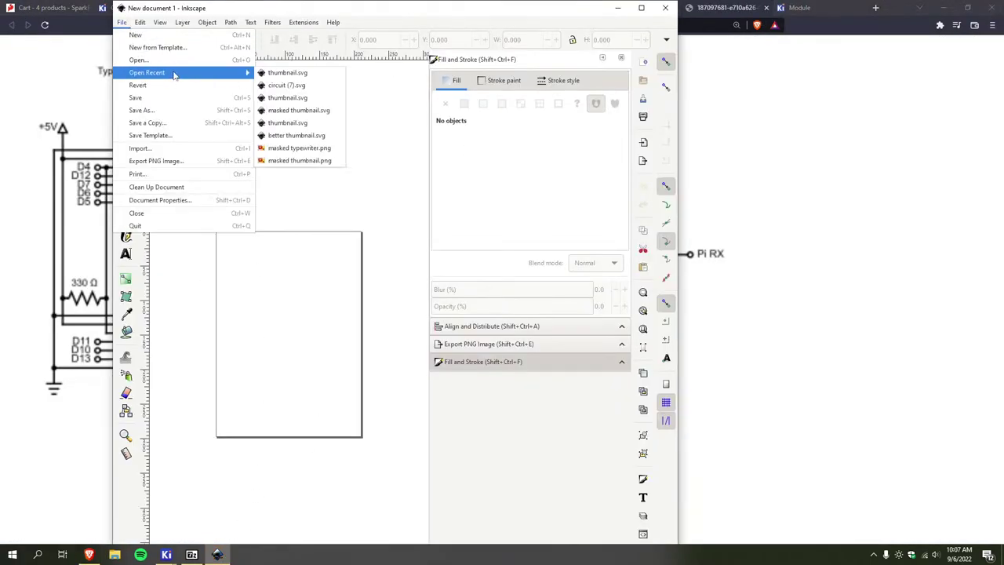
{"action": "left_click", "coordinate": [287, 86]}
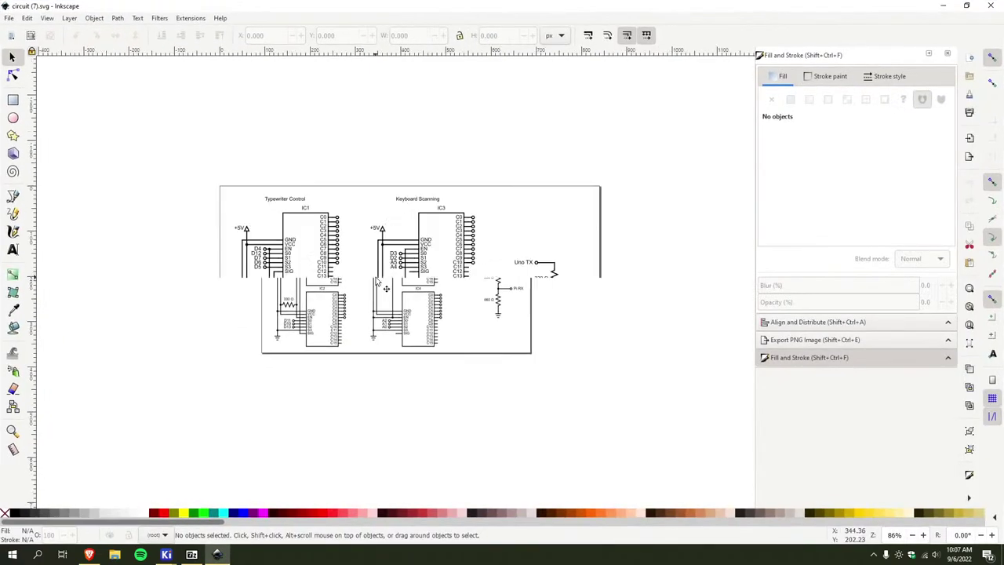
{"action": "scroll", "coordinate": [413, 315], "scroll_direction": "down", "scroll_amount": 1}
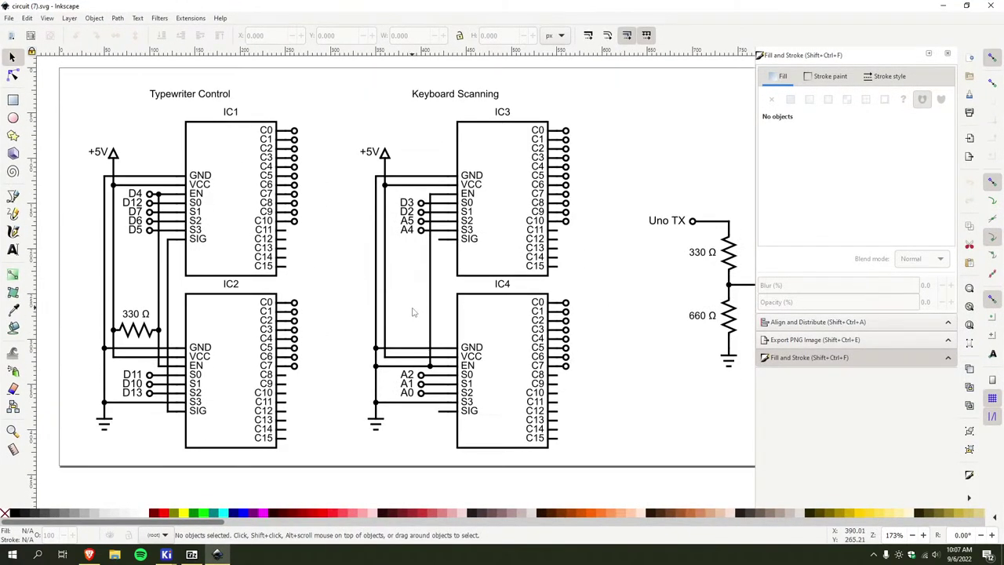
{"action": "scroll", "coordinate": [413, 320], "scroll_direction": "up", "scroll_amount": 1}
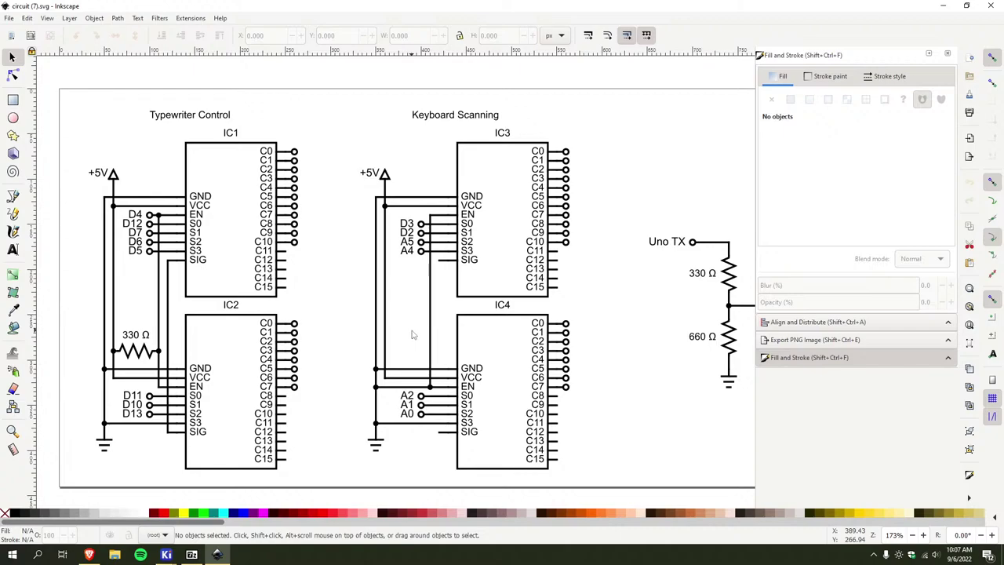
Go back to the circuit diagram image in the browser and check how IC1 and IC2 are connected
{"action": "key", "text": "alt+Tab"}
{"action": "key", "text": "alt+Tab"}
{"action": "key", "text": "alt+Tab"}
{"action": "key", "text": "alt+Tab"}
{"action": "key", "text": "alt+Tab"}
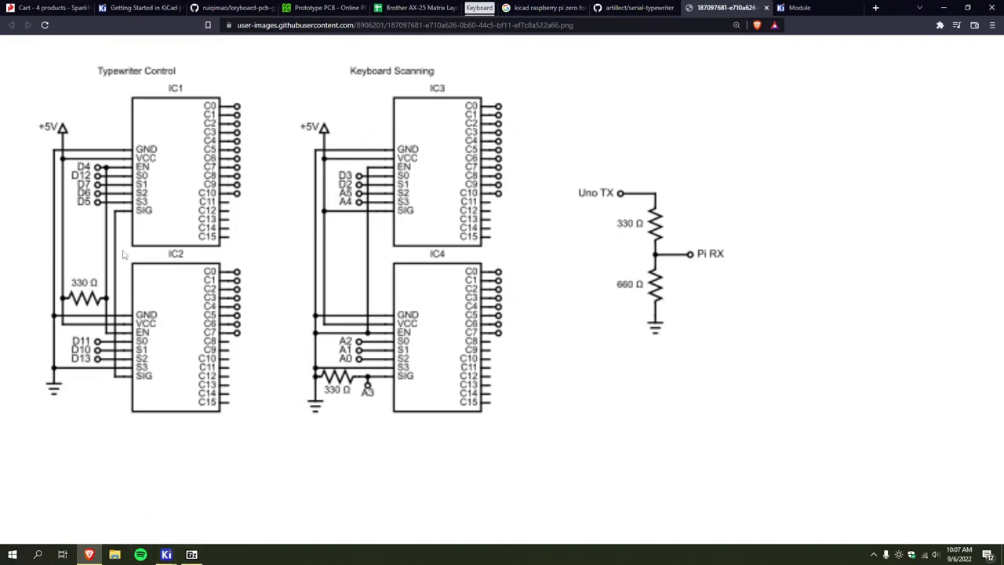
In KiCad's Schematic Editor, wire the COM pin of the multiplexer below U1 to U1's COM pin
{"action": "key", "text": "alt+Tab"}
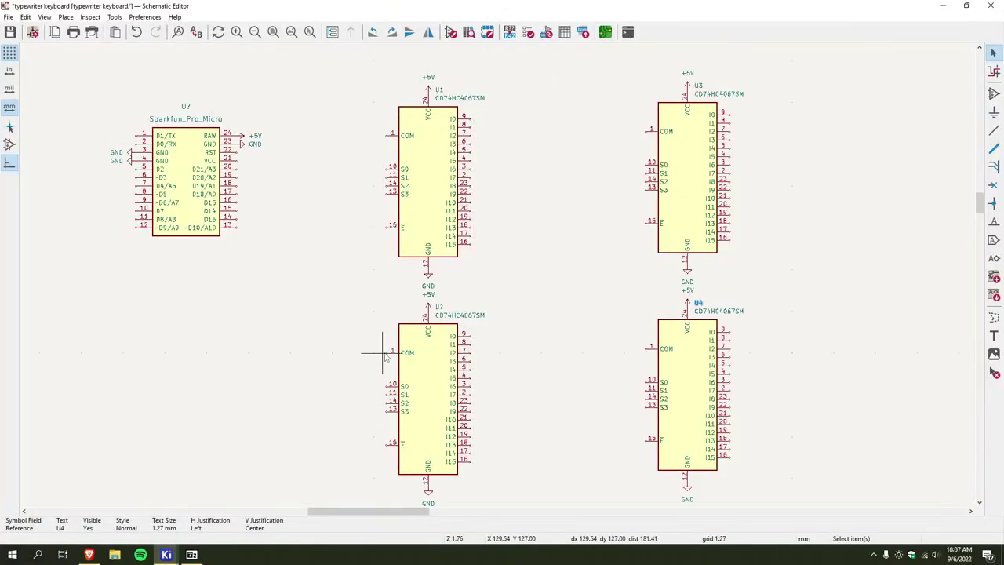
{"action": "left_click_drag", "start_coordinate": [384, 347], "coordinate": [359, 349]}
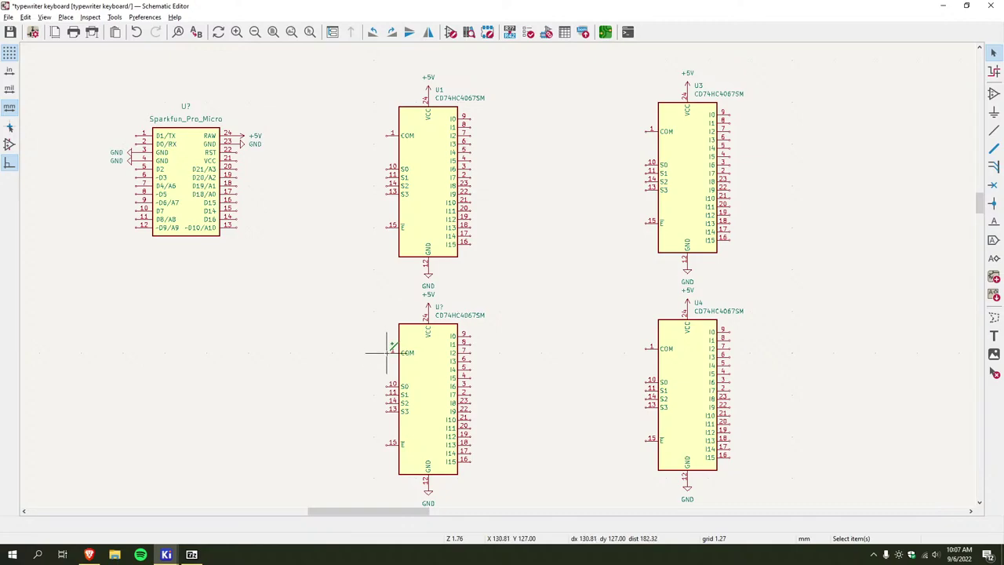
{"action": "key", "text": "w"}
{"action": "left_click", "coordinate": [370, 352]}
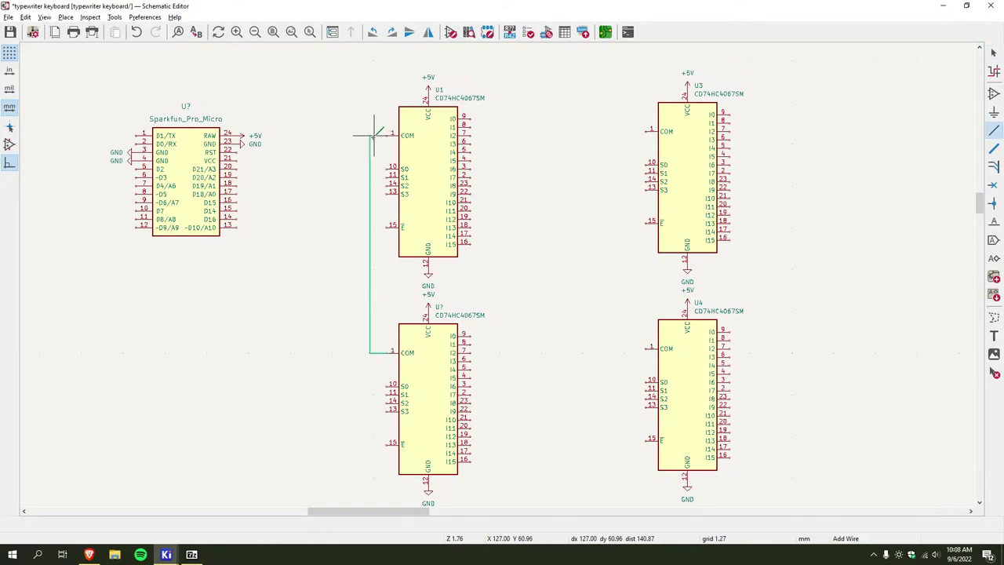
{"action": "left_click", "coordinate": [390, 134]}
{"action": "key", "text": "Escape"}
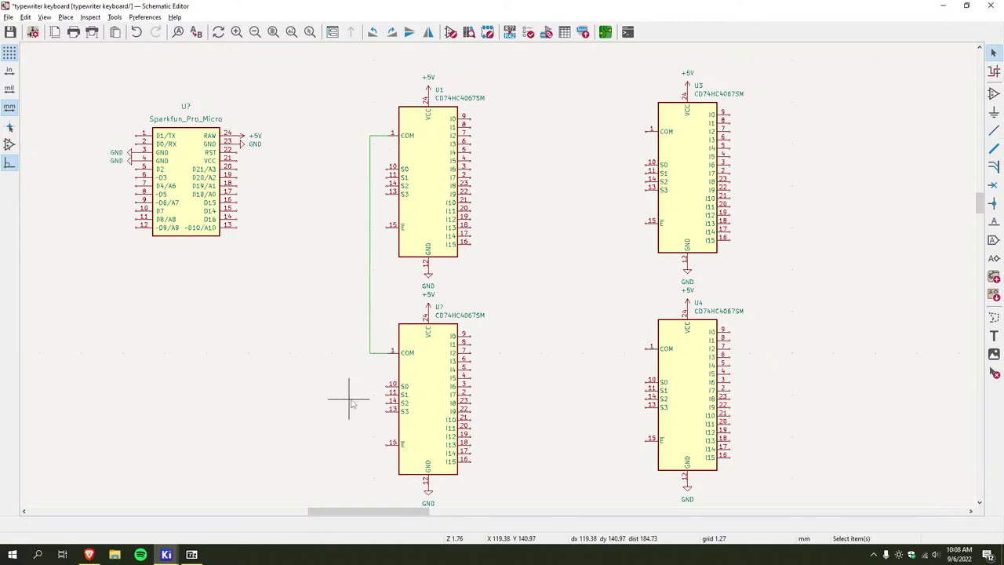
Check the reference circuit diagram, then wire the E pin of the multiplexer below U1 to U1's E pin
{"action": "scroll", "coordinate": [344, 353], "scroll_direction": "down", "scroll_amount": 2}
{"action": "key", "text": "alt+Tab"}
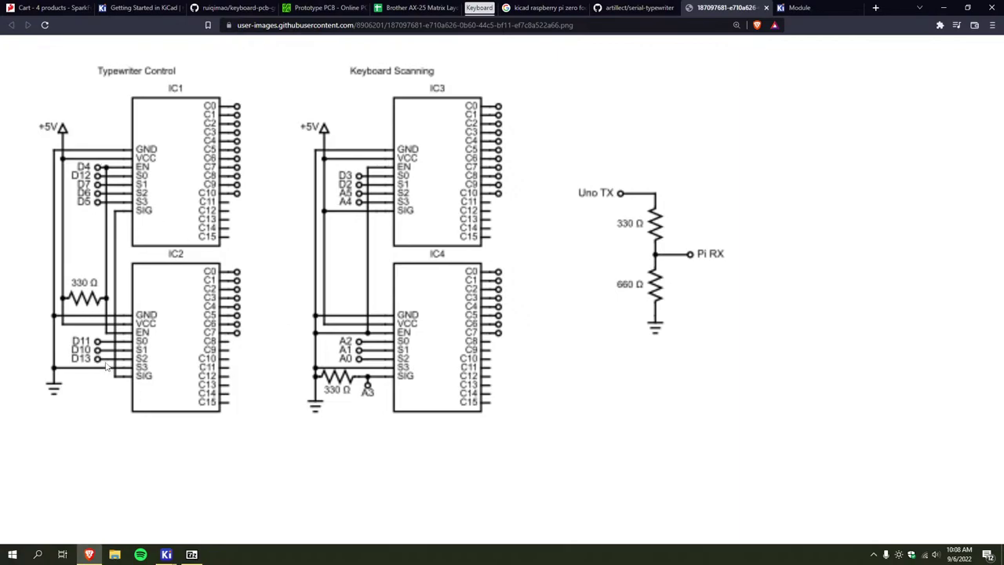
{"action": "key", "text": "alt+Tab"}
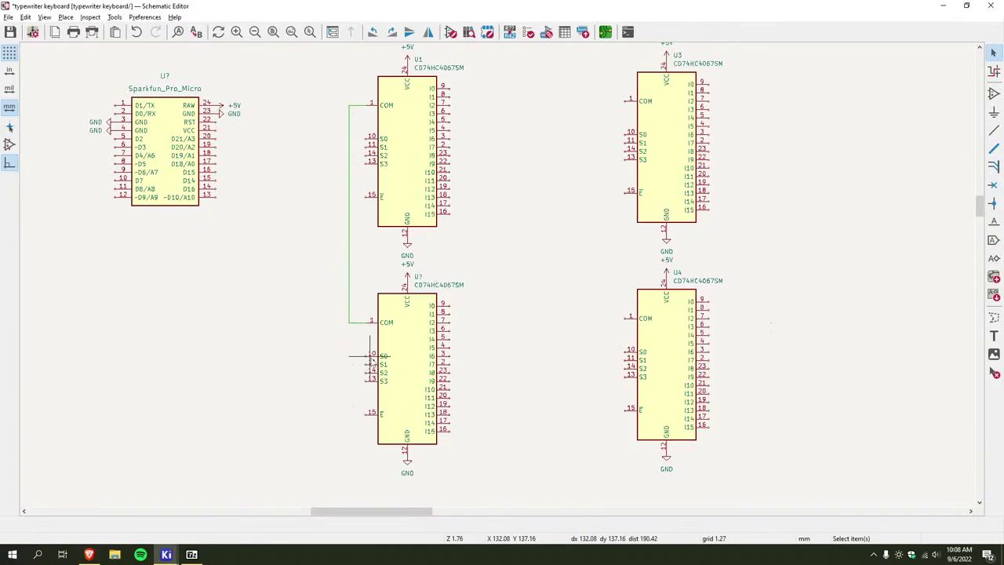
{"action": "key", "text": "w"}
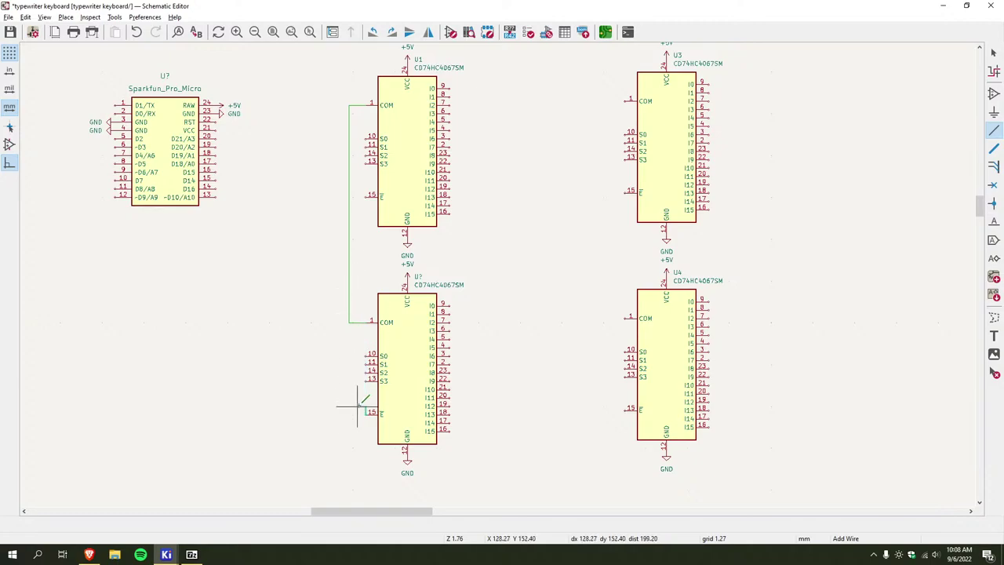
{"action": "left_click", "coordinate": [356, 413]}
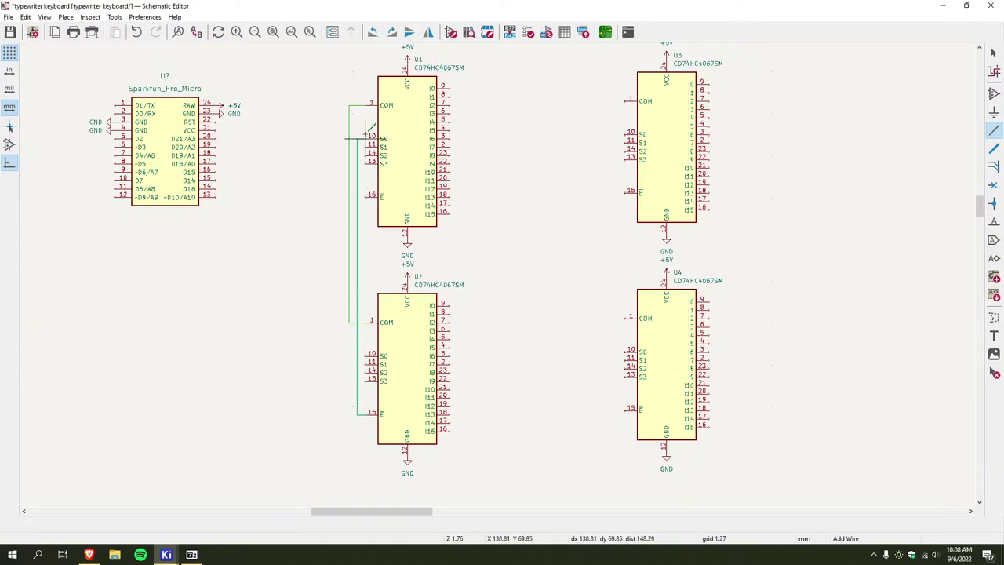
{"action": "left_click", "coordinate": [366, 195]}
{"action": "key", "text": "Escape"}
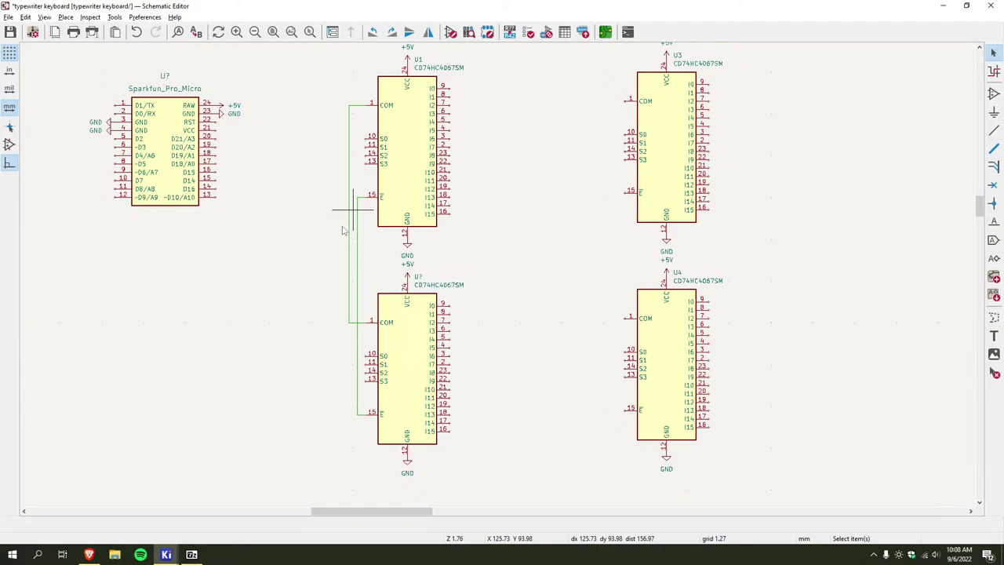
{"action": "left_click", "coordinate": [365, 195]}
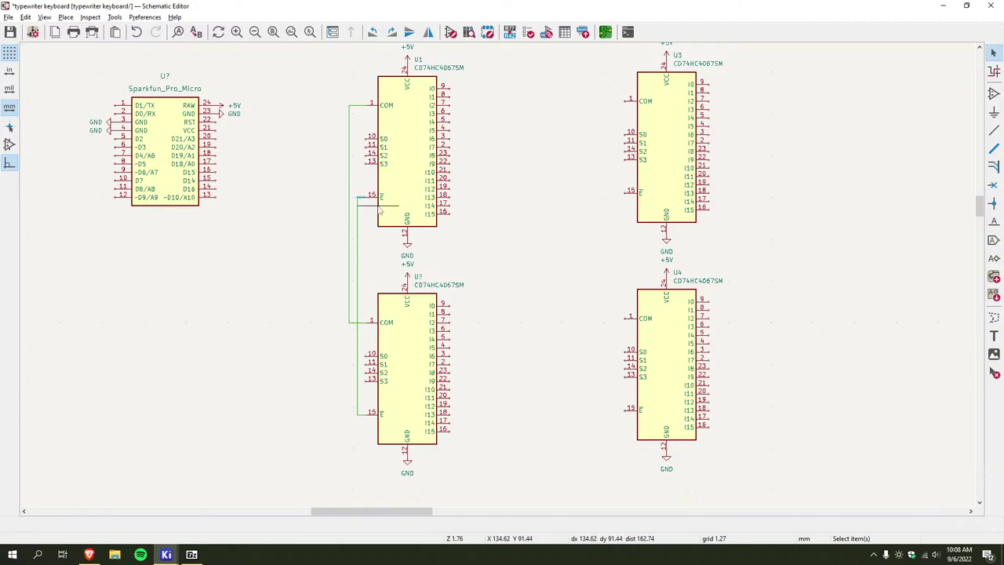
{"action": "key", "text": "a"}
{"action": "key", "text": "Escape"}
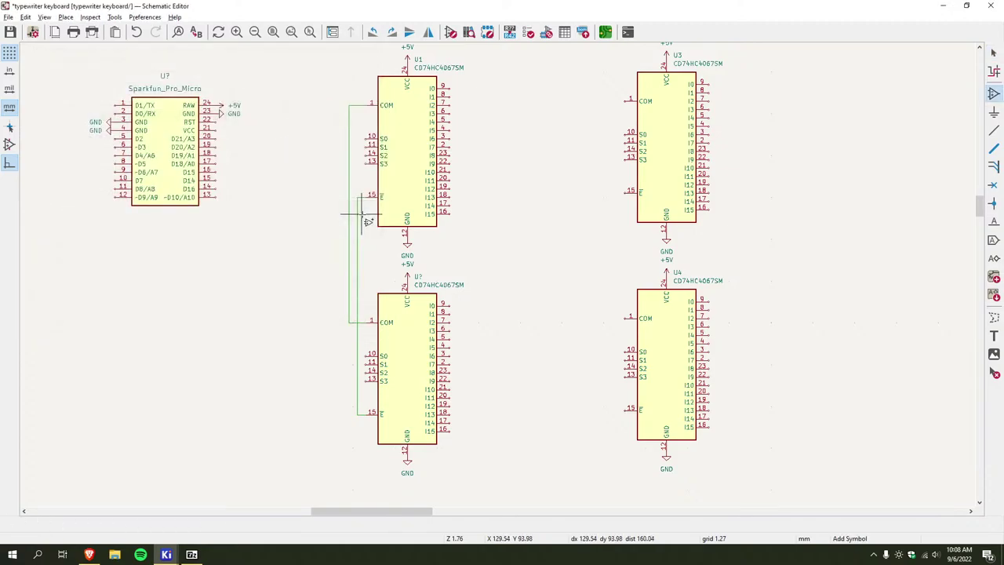
{"action": "key", "text": "w"}
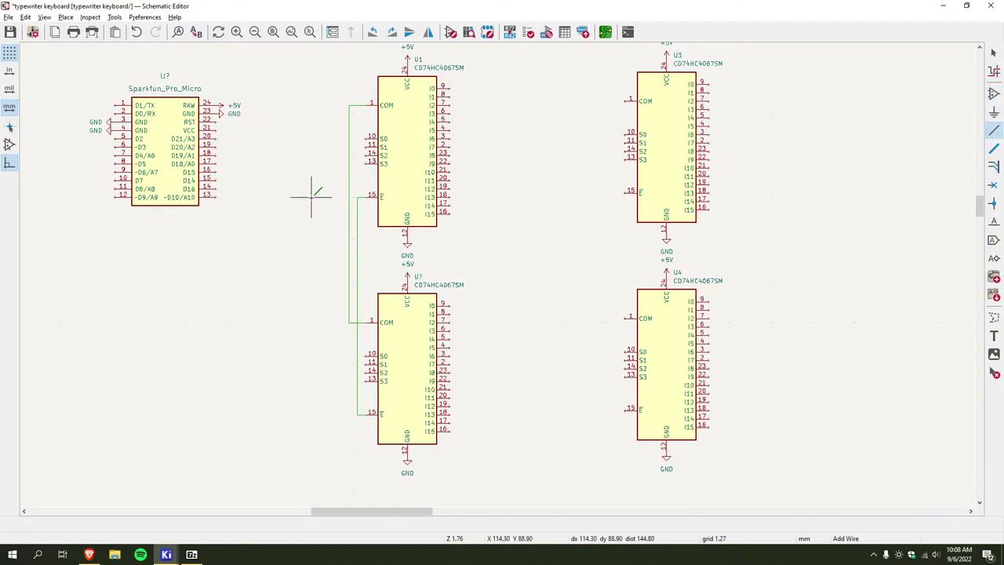
{"action": "left_click", "coordinate": [357, 196]}
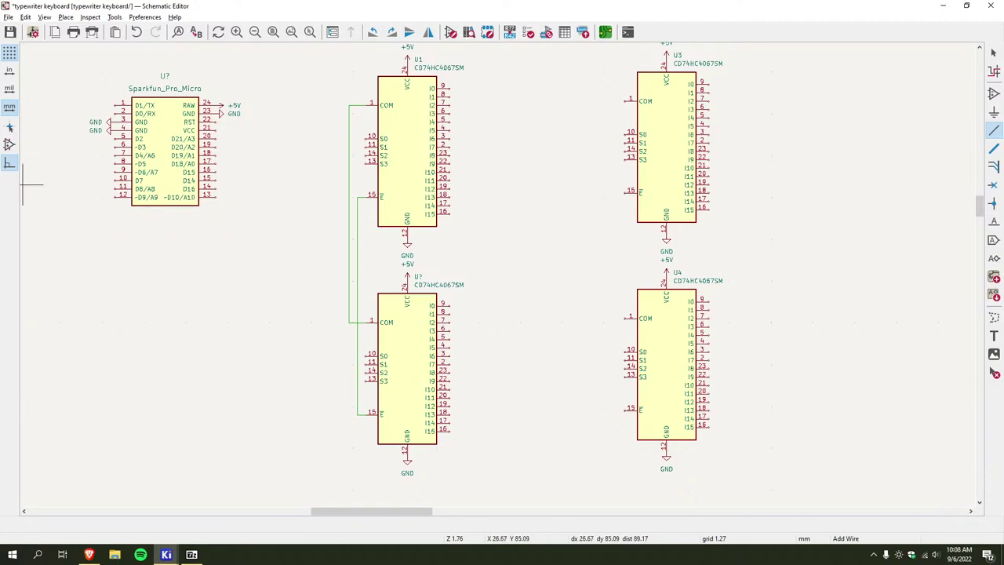
Check the reference circuit diagram, then place a right-aligned net label KB Enable on the Pro Micro's D4/A6 pin
{"action": "key", "text": "alt+Tab"}
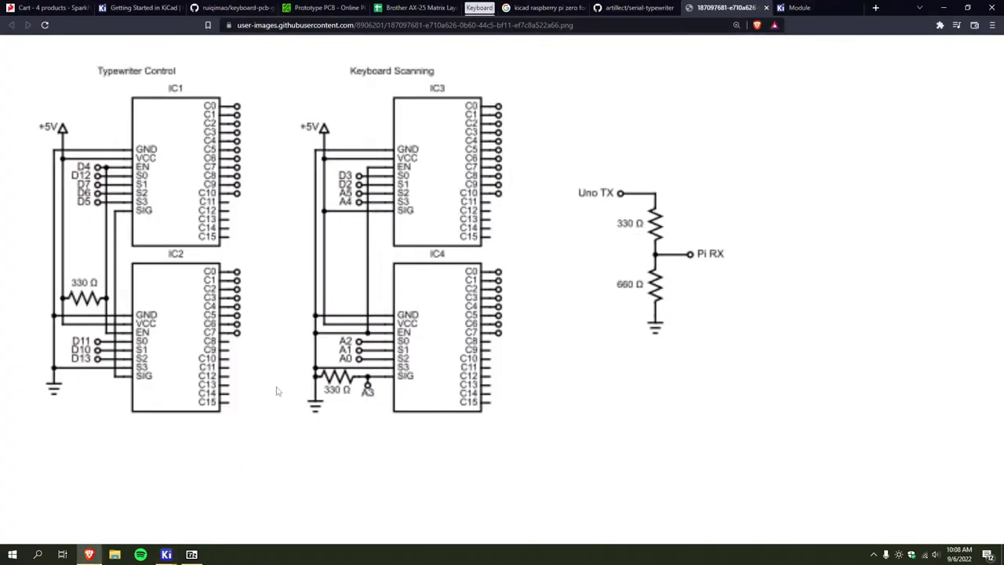
{"action": "key", "text": "alt+Tab"}
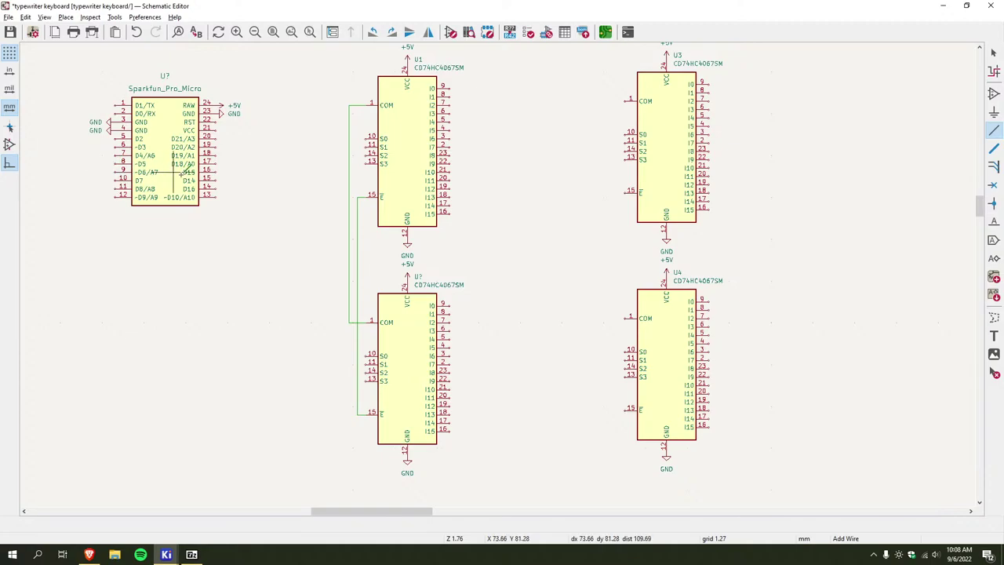
{"action": "key", "text": "Escape"}
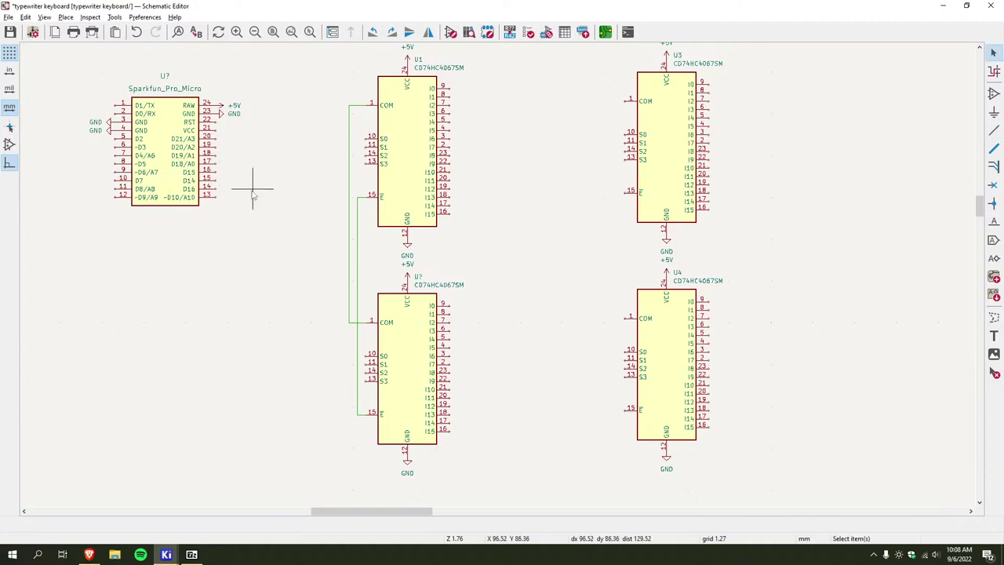
{"action": "middle_click_drag", "start_coordinate": [258, 191], "coordinate": [295, 218]}
{"action": "left_click", "coordinate": [993, 221]}
{"action": "left_click", "coordinate": [336, 226]}
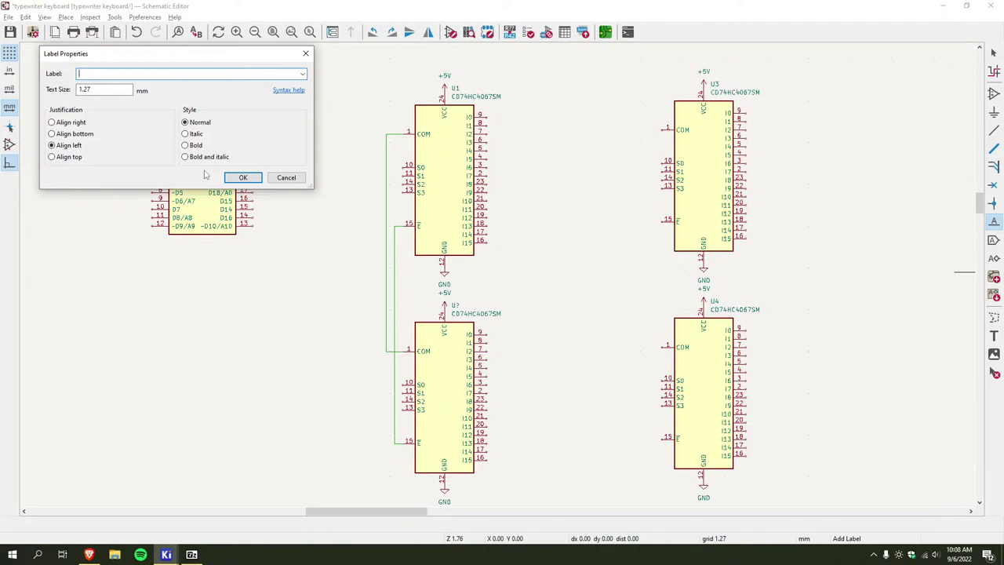
{"action": "type", "text": "KB Enable"}
{"action": "key", "text": "Return"}
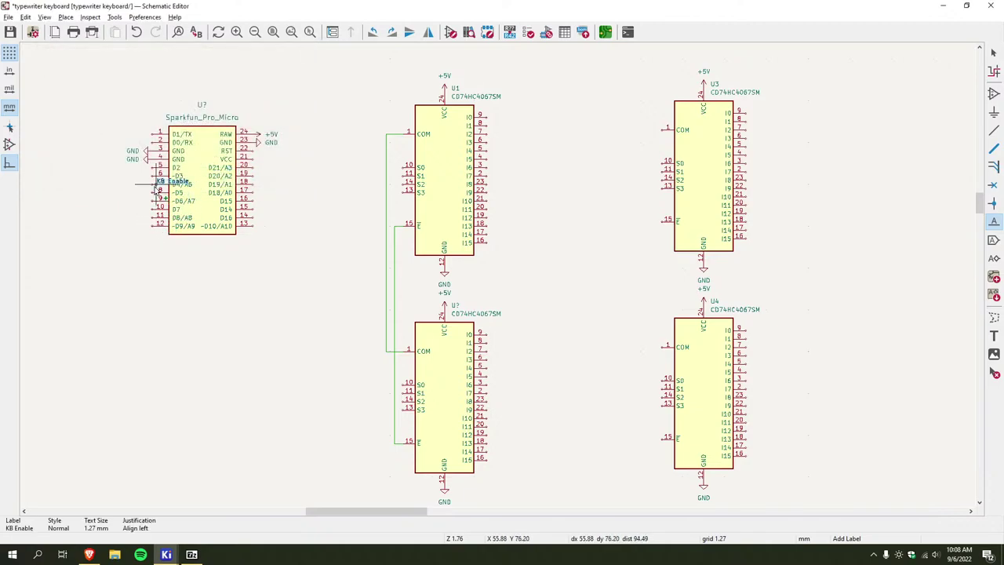
{"action": "right_click", "coordinate": [163, 184]}
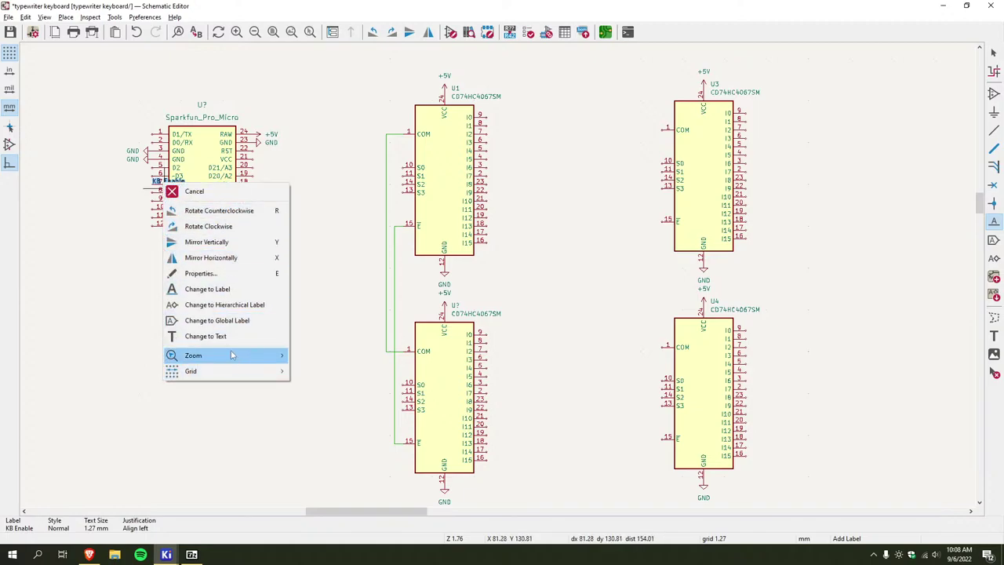
{"action": "left_click", "coordinate": [201, 272]}
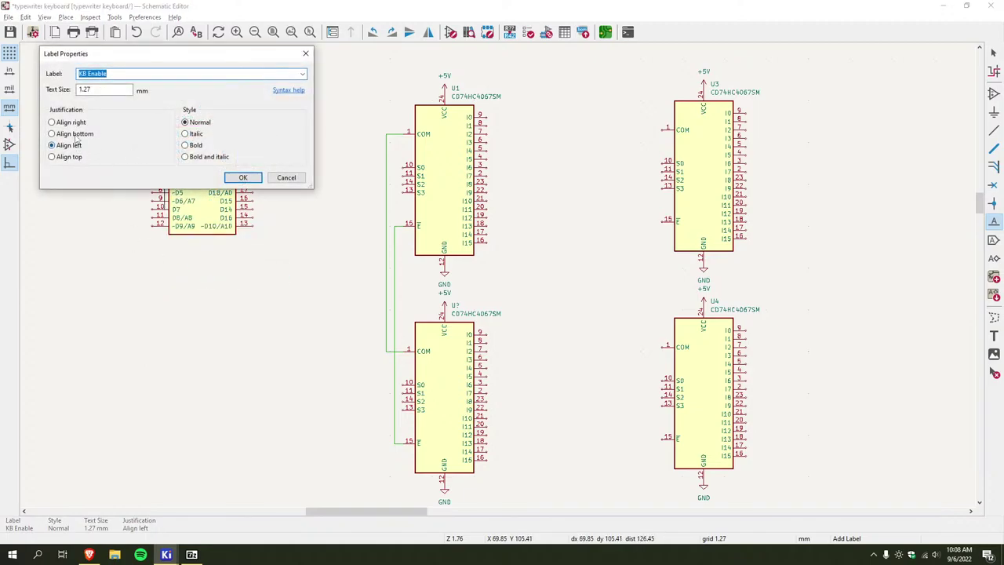
{"action": "left_click", "coordinate": [75, 134]}
{"action": "left_click", "coordinate": [237, 177]}
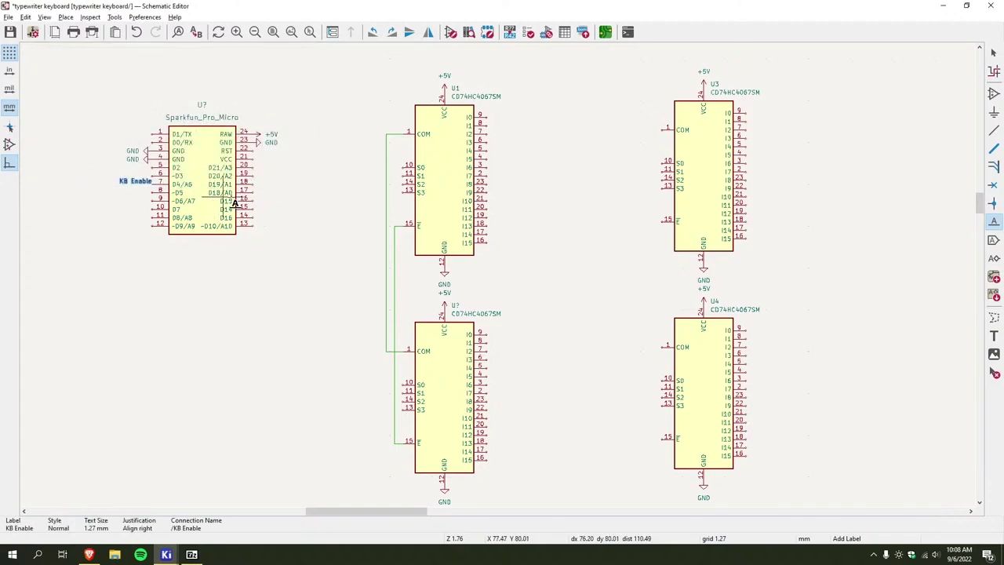
Place a right-aligned KB Enable label on the E-pin wire at the multiplexer below U1
{"action": "left_click", "coordinate": [394, 443]}
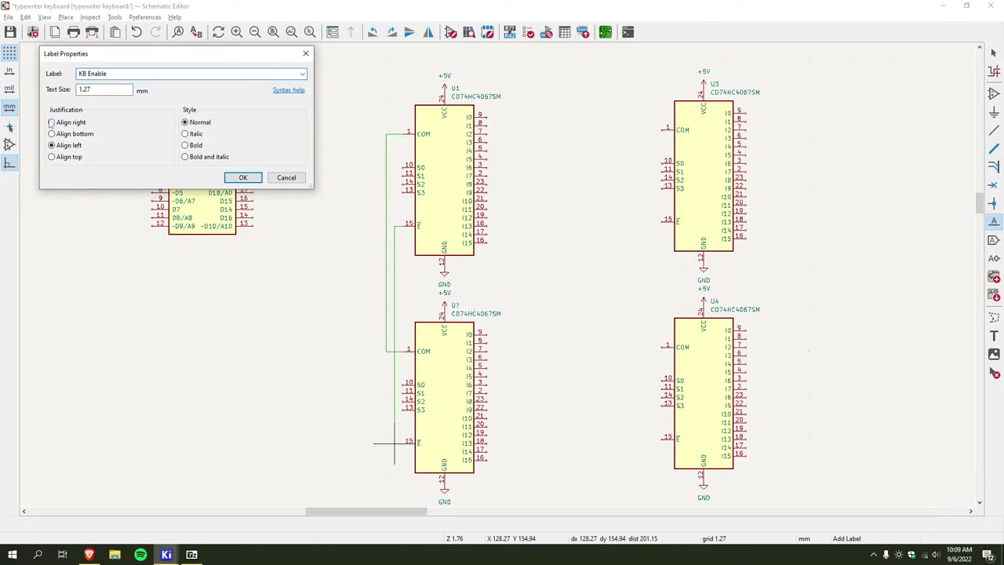
{"action": "left_click", "coordinate": [242, 177]}
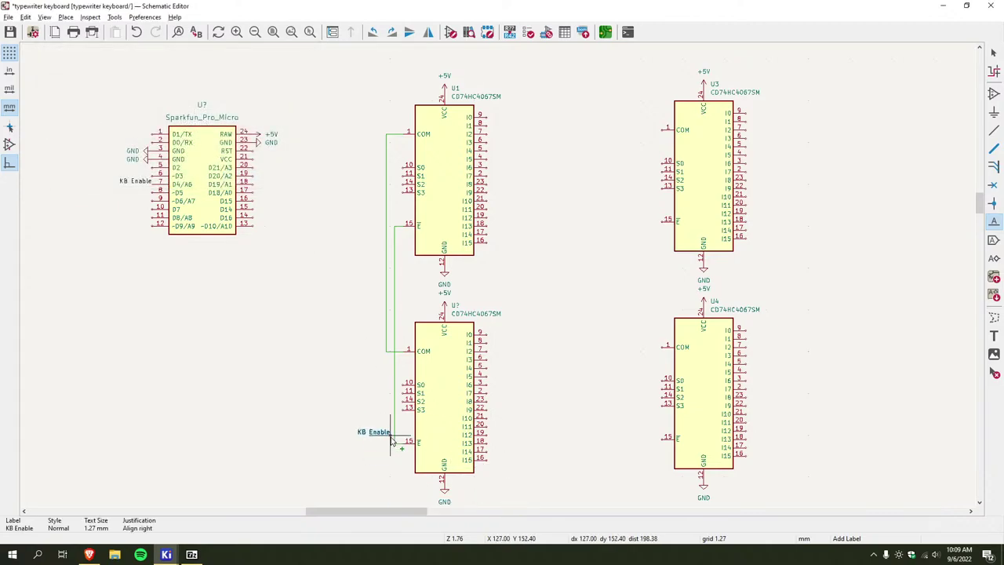
{"action": "left_click", "coordinate": [395, 440]}
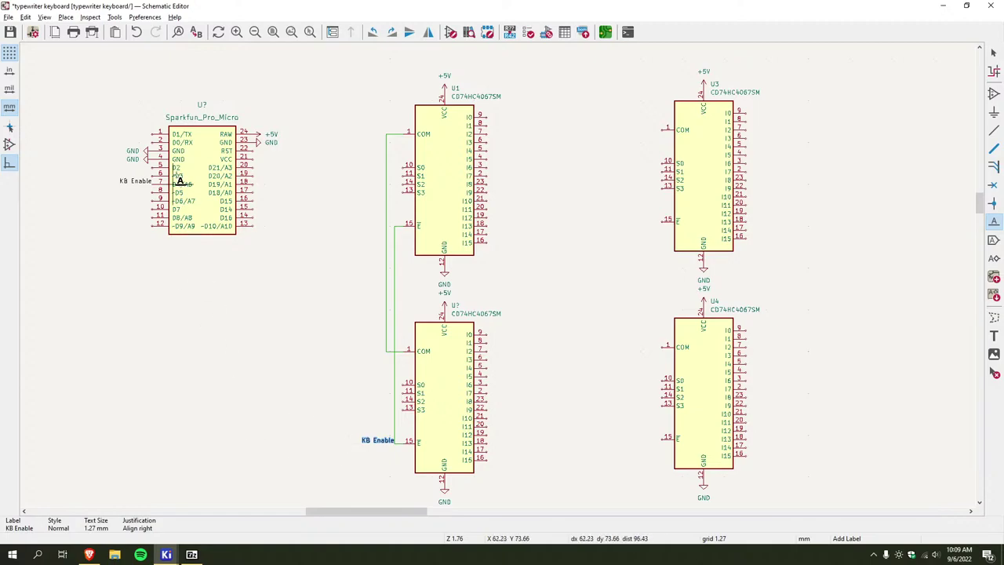
{"action": "left_click", "coordinate": [154, 181]}
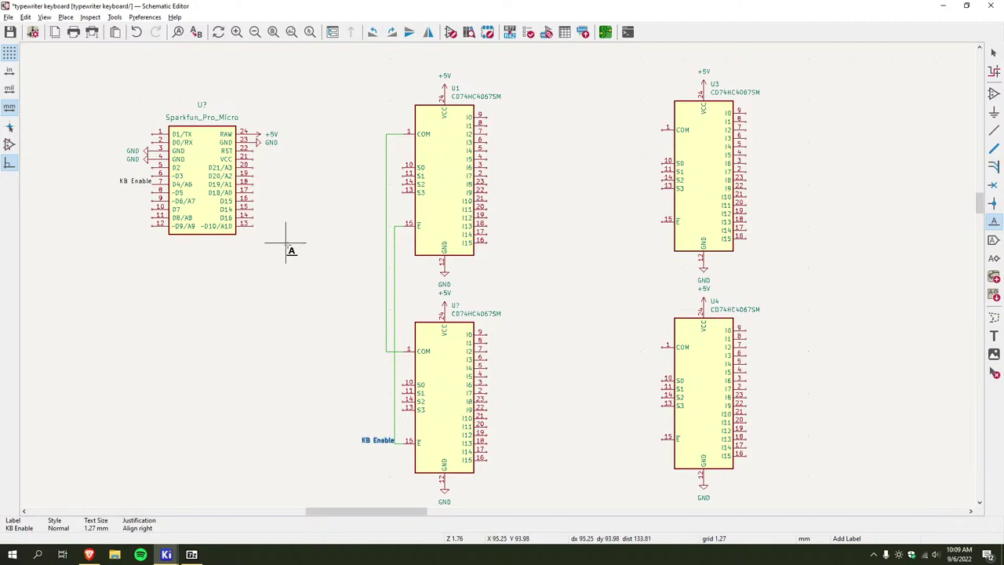
{"action": "key", "text": "Escape"}
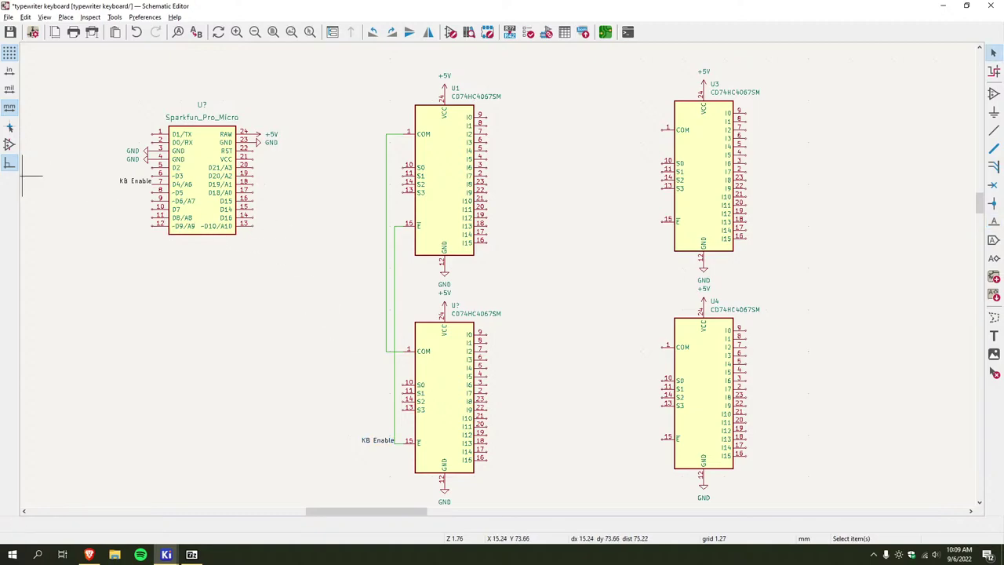
Compare the select-pin connections of IC1 and IC2 in the reference circuit diagram with the Pro Micro's pins in the schematic
{"action": "key", "text": "alt+Tab"}
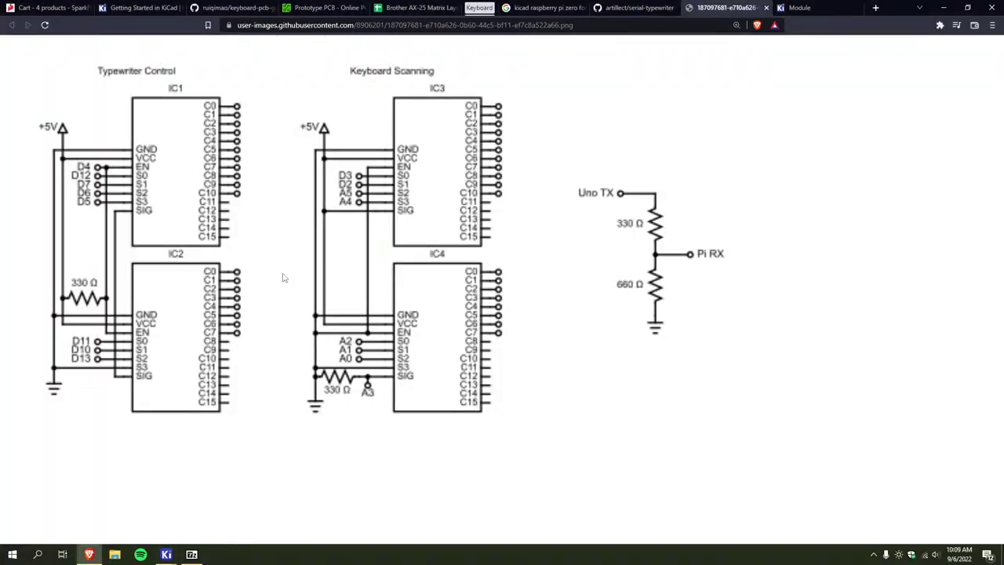
{"action": "key", "text": "alt+Tab"}
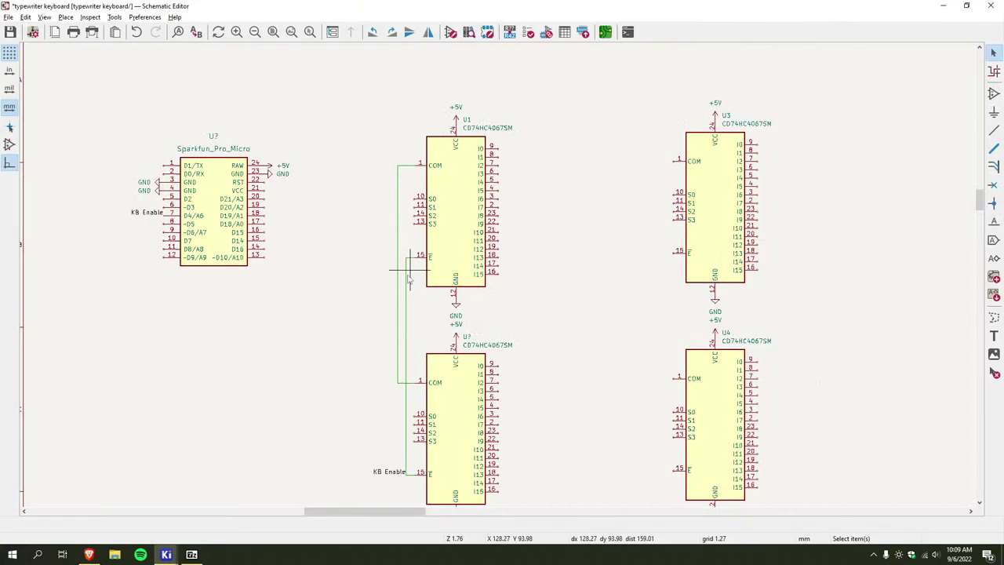
{"action": "scroll", "coordinate": [396, 259], "scroll_direction": "down", "scroll_amount": 2}
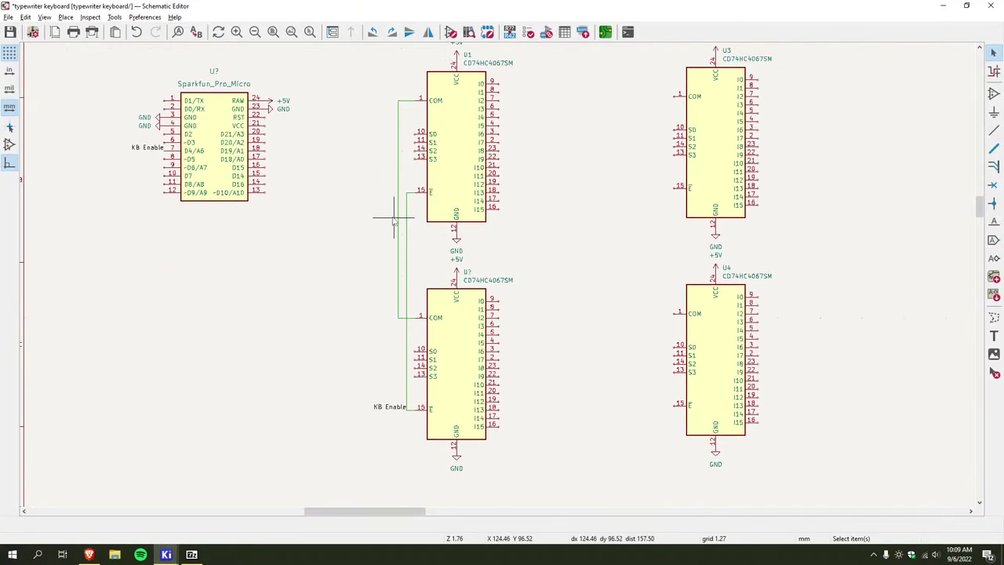
{"action": "scroll", "coordinate": [394, 401], "scroll_direction": "up", "scroll_amount": 1}
{"action": "scroll", "coordinate": [347, 399], "scroll_direction": "left", "scroll_amount": 1, "text": "shift"}
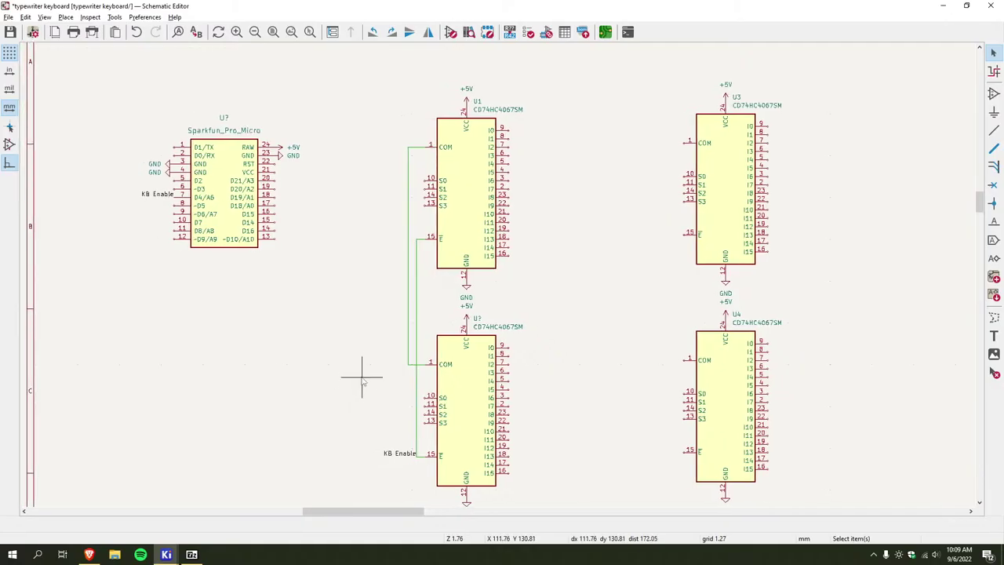
{"action": "key", "text": "alt+Tab"}
{"action": "key", "text": "alt+Tab"}
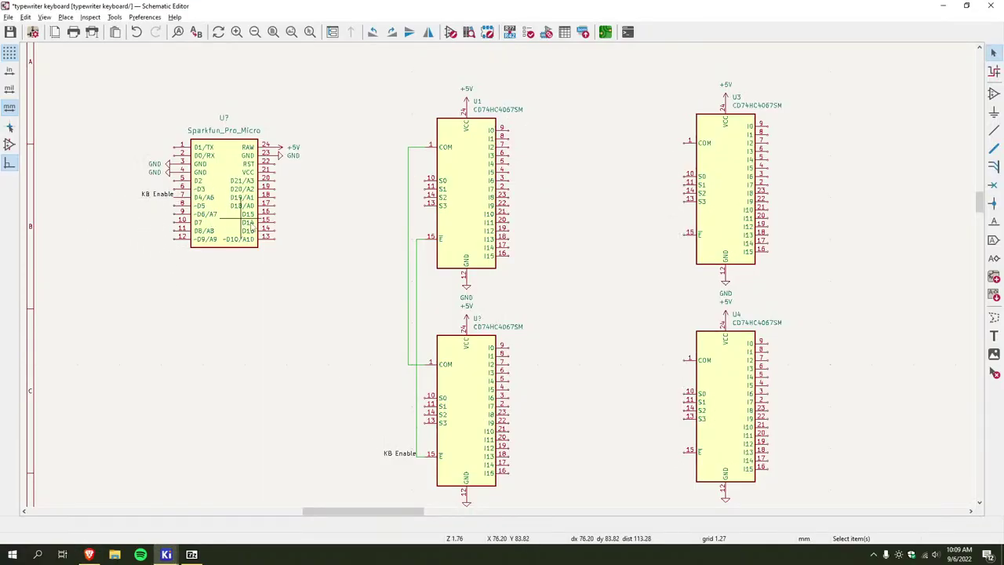
{"action": "scroll", "coordinate": [351, 243], "scroll_direction": "up", "scroll_amount": 1}
{"action": "scroll", "coordinate": [353, 250], "scroll_direction": "left", "scroll_amount": 1, "text": "shift"}
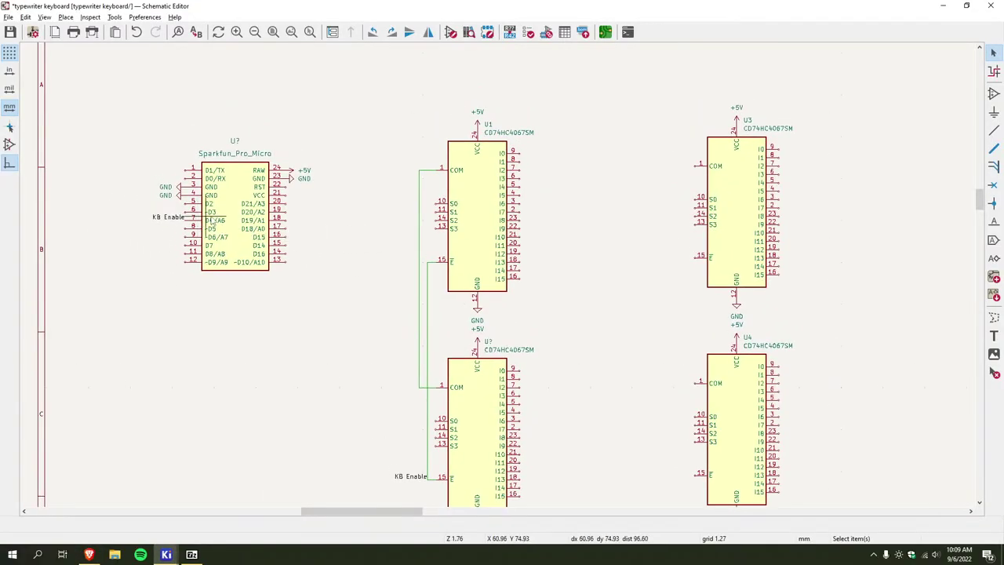
{"action": "key", "text": "alt+Tab"}
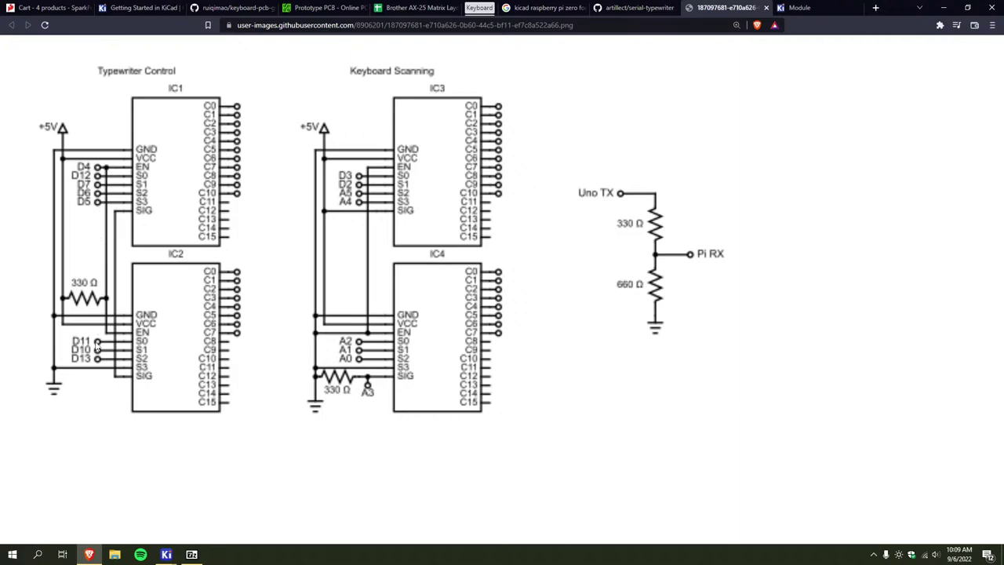
{"action": "key", "text": "alt+Tab"}
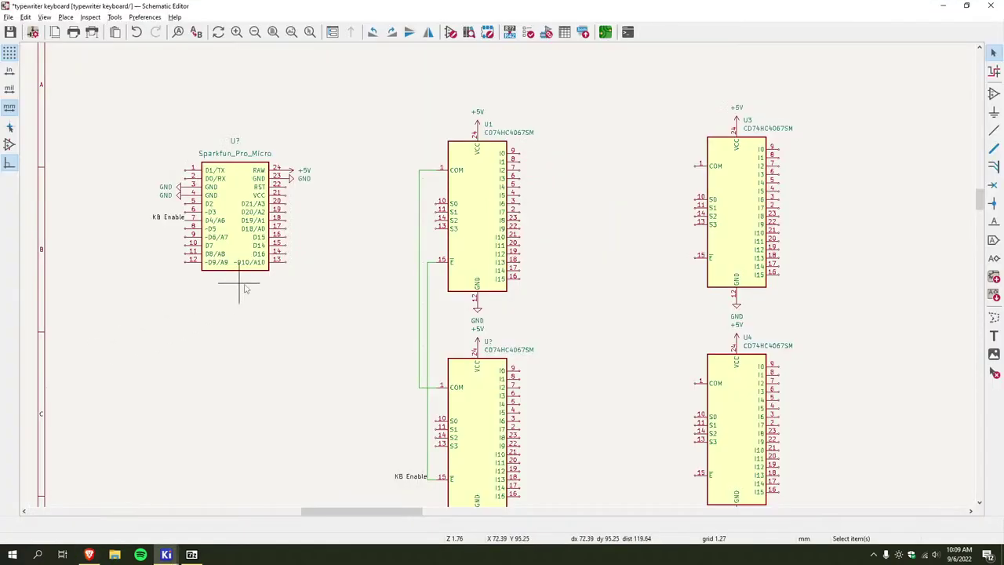
Place a right-aligned net label KB S0 on U1's S0 pin
{"action": "scroll", "coordinate": [429, 214], "scroll_direction": "up", "scroll_amount": 2}
{"action": "middle_click_drag", "start_coordinate": [447, 312], "coordinate": [488, 286]}
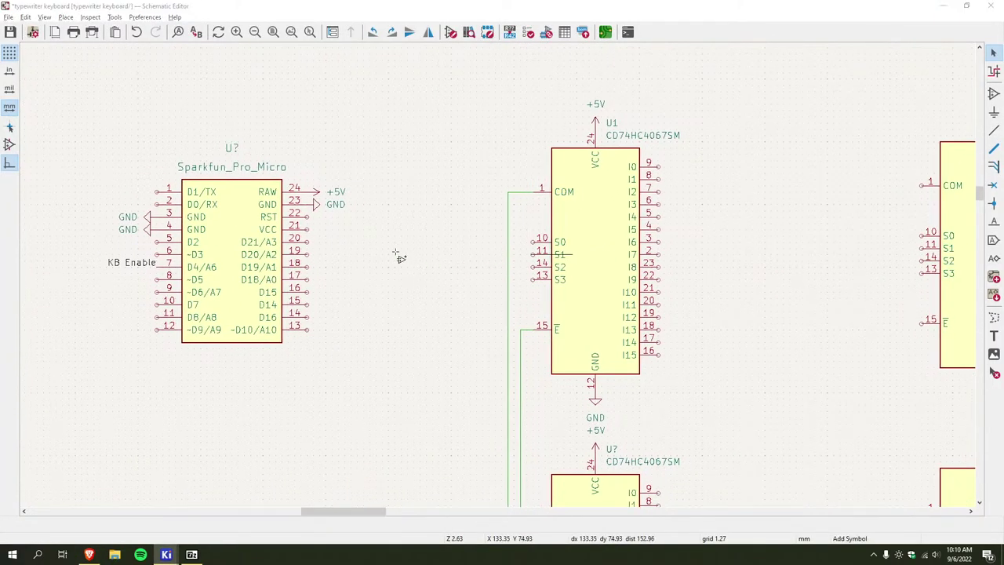
{"action": "key", "text": "a"}
{"action": "key", "text": "Escape"}
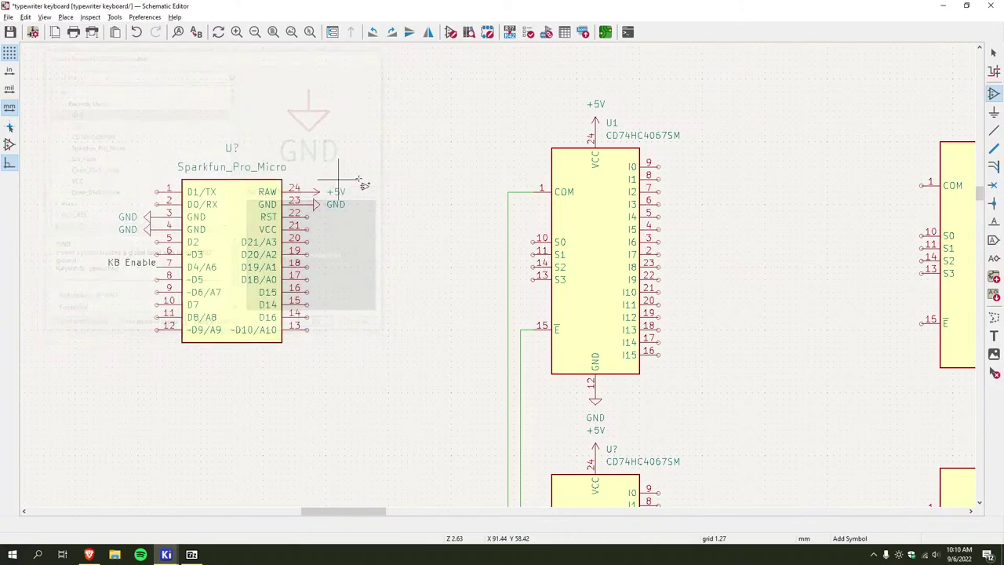
{"action": "left_click", "coordinate": [994, 223]}
{"action": "left_click", "coordinate": [510, 254]}
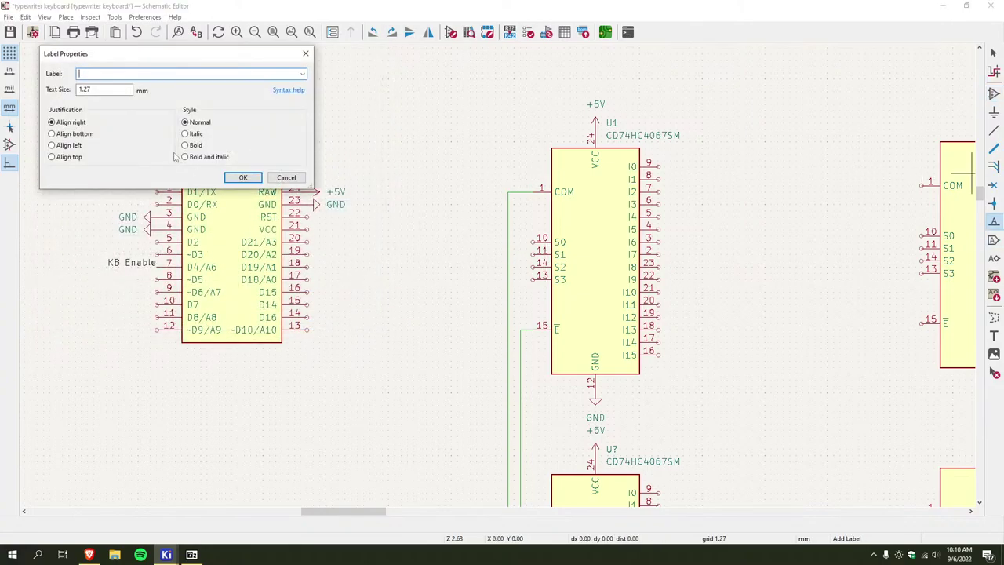
{"action": "type", "text": "KB S0"}
{"action": "key", "text": "Return"}
{"action": "left_click", "coordinate": [534, 236]}
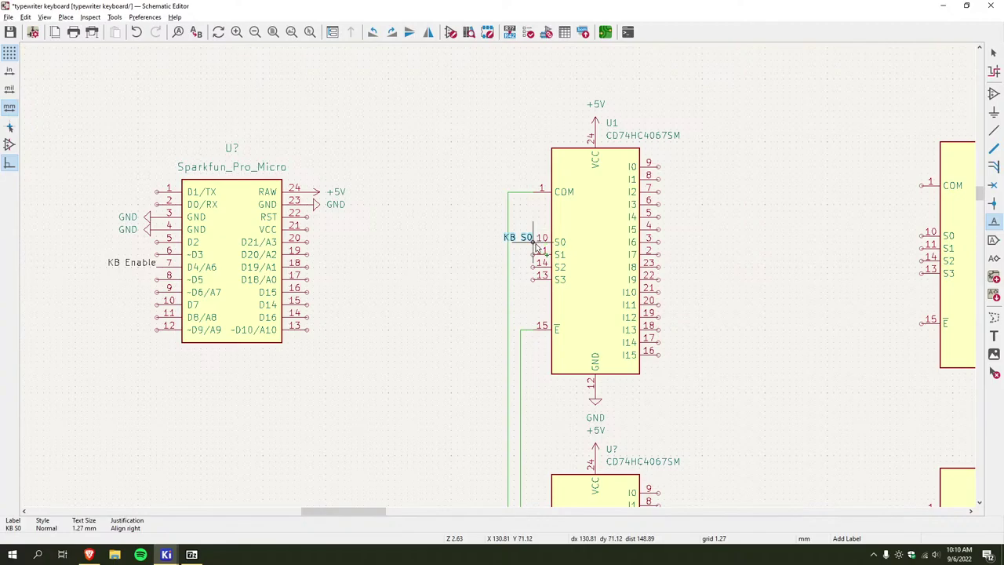
Label U1's S1 pin KB S1 and its S2 pin KB S2
{"action": "left_click", "coordinate": [370, 225]}
{"action": "type", "text": "KB S"}
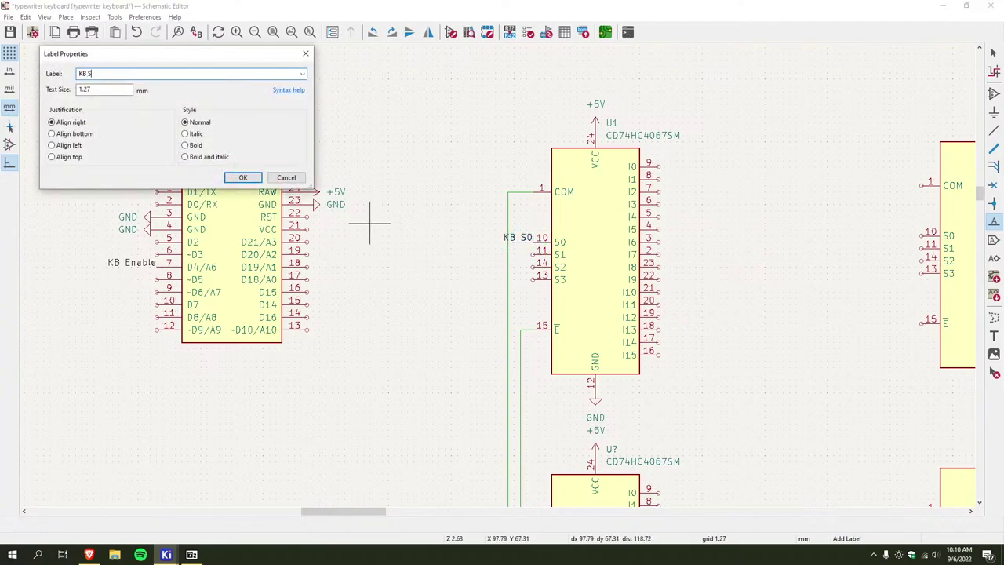
{"action": "type", "text": "1"}
{"action": "key", "text": "Return"}
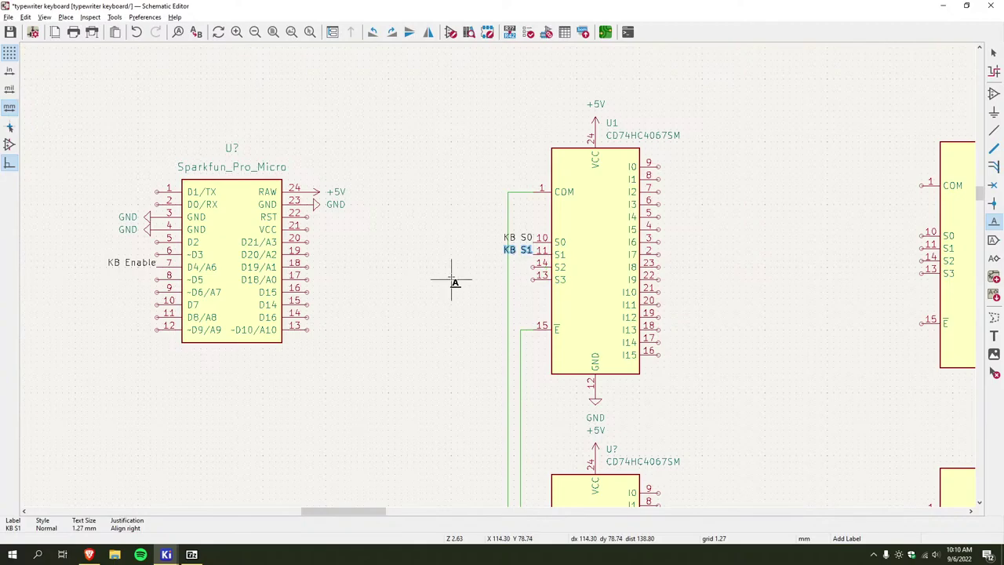
{"action": "key", "text": "Escape"}
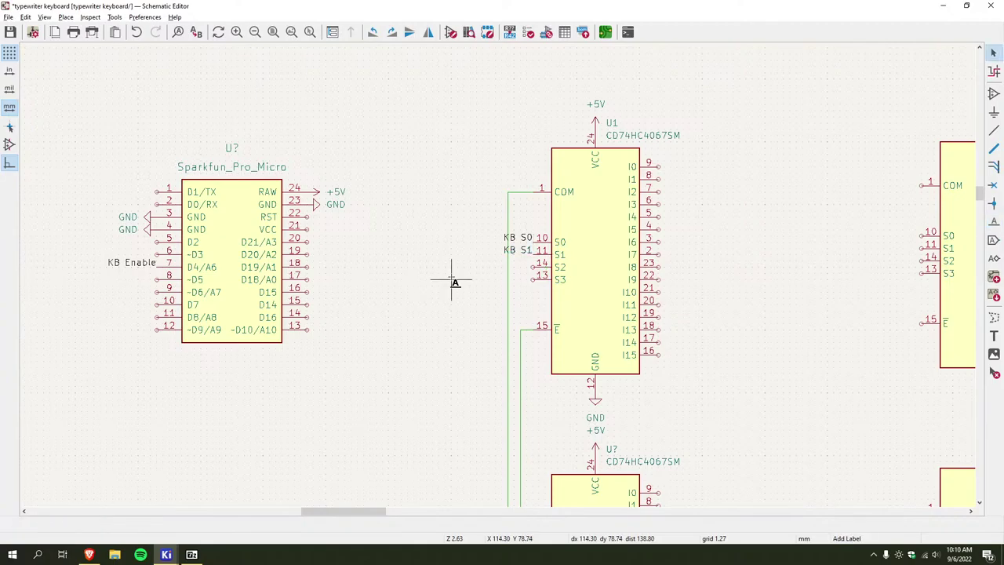
{"action": "left_click", "coordinate": [453, 281]}
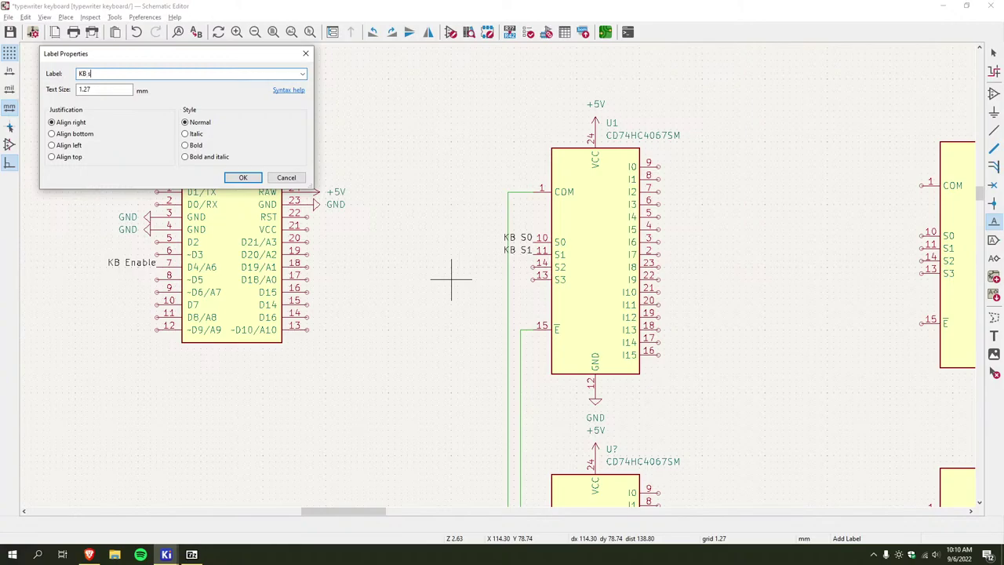
{"action": "key", "text": "Return"}
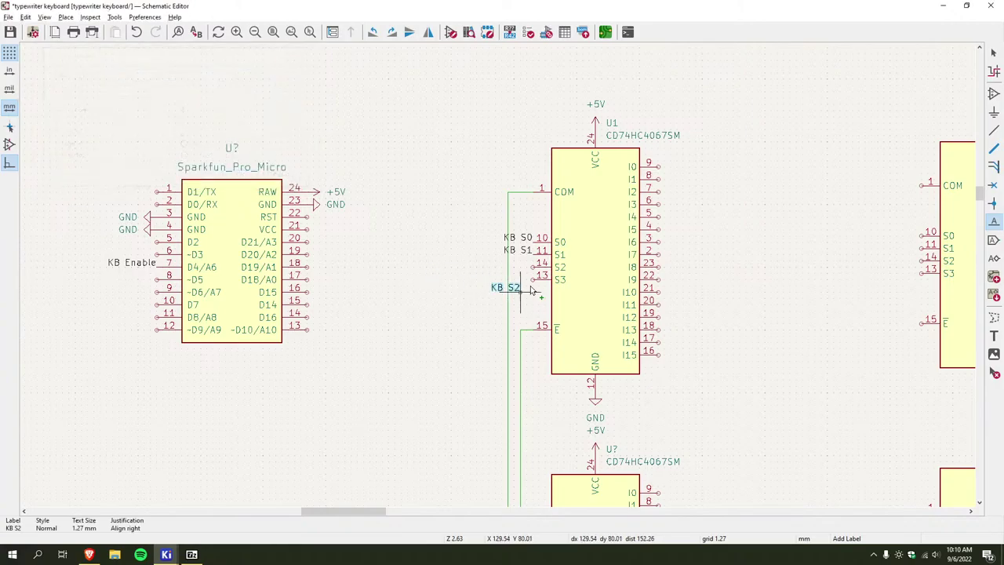
{"action": "left_click", "coordinate": [539, 266]}
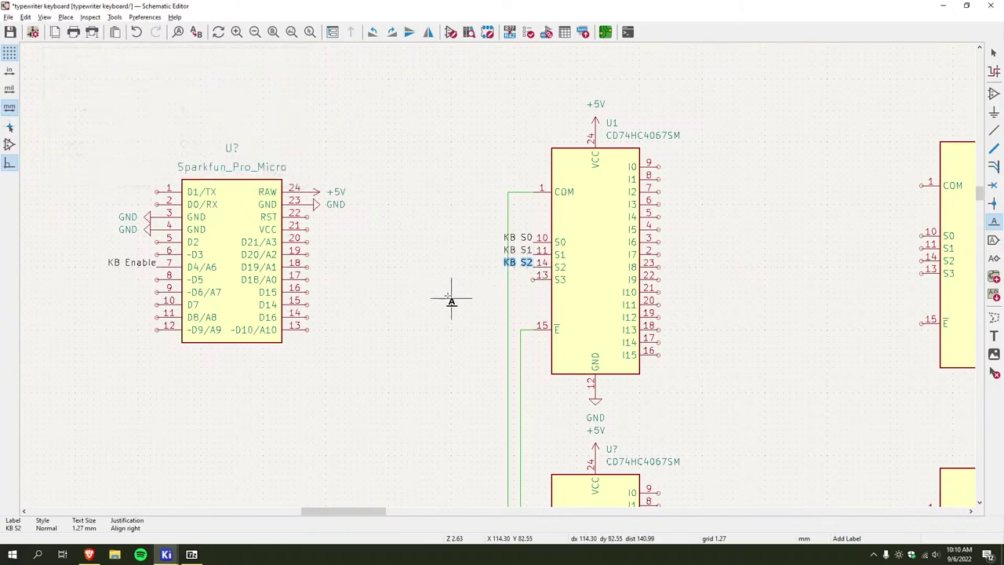
Place a right-aligned net label KB S3 on U1's S3 pin
{"action": "left_click", "coordinate": [363, 286]}
{"action": "type", "text": "KB S3"}
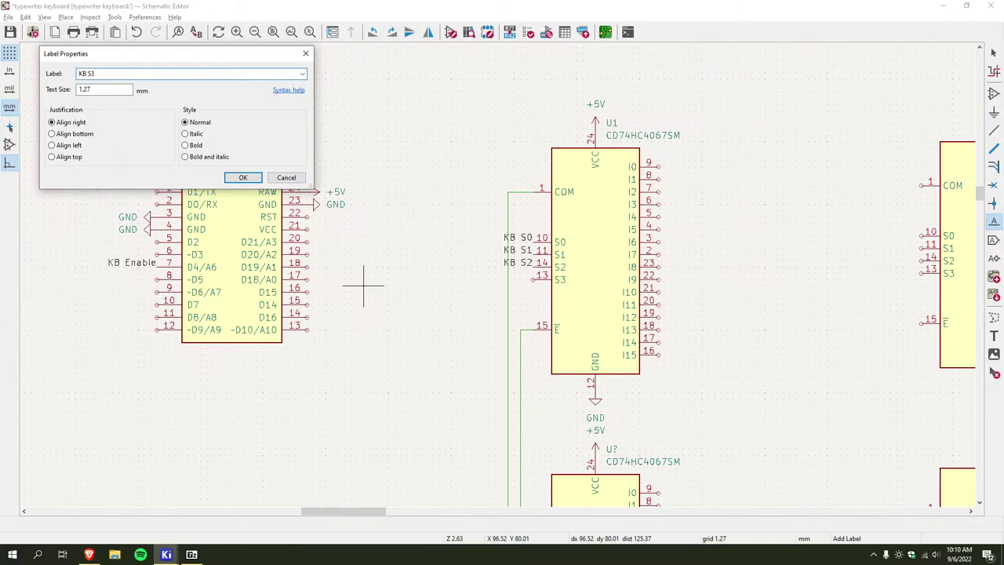
{"action": "key", "text": "Return"}
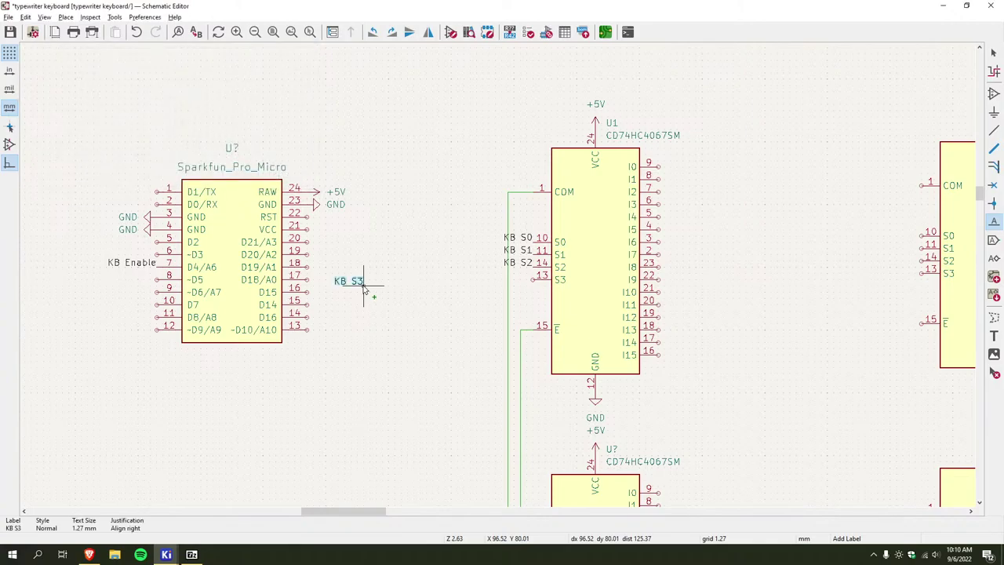
{"action": "left_click", "coordinate": [540, 279]}
{"action": "key", "text": "Escape"}
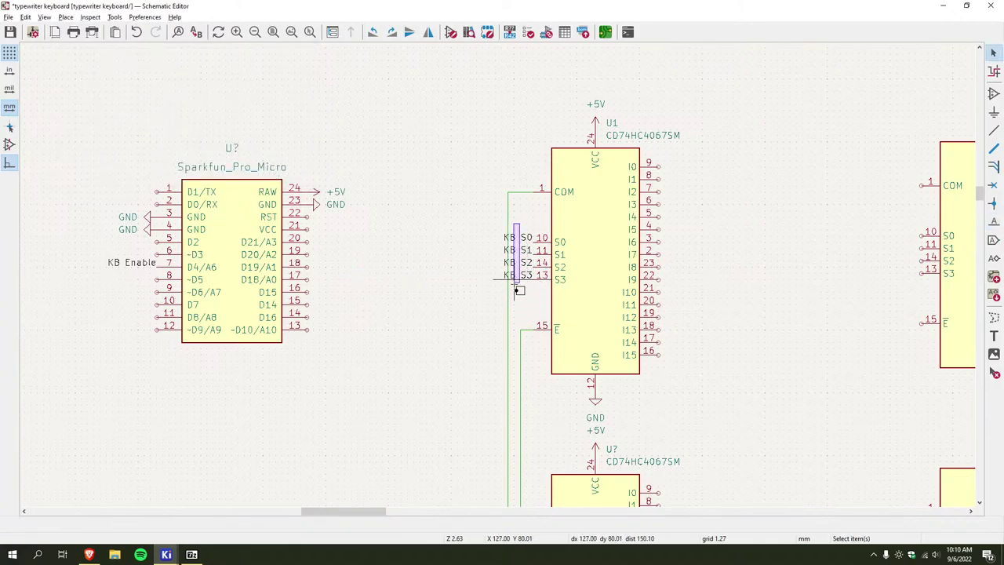
Duplicate U1's KB S0 to KB S3 labels onto the Pro Micro's D5, D6, D7 and D8 pins
{"action": "left_click_drag", "start_coordinate": [548, 286], "coordinate": [499, 221]}
{"action": "key", "text": "ctrl+d"}
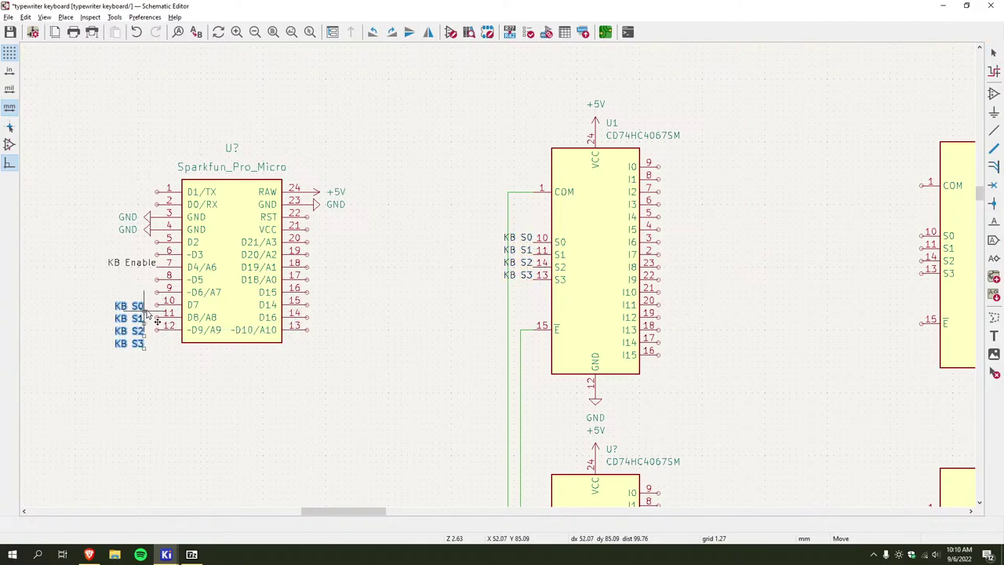
{"action": "left_click", "coordinate": [158, 277]}
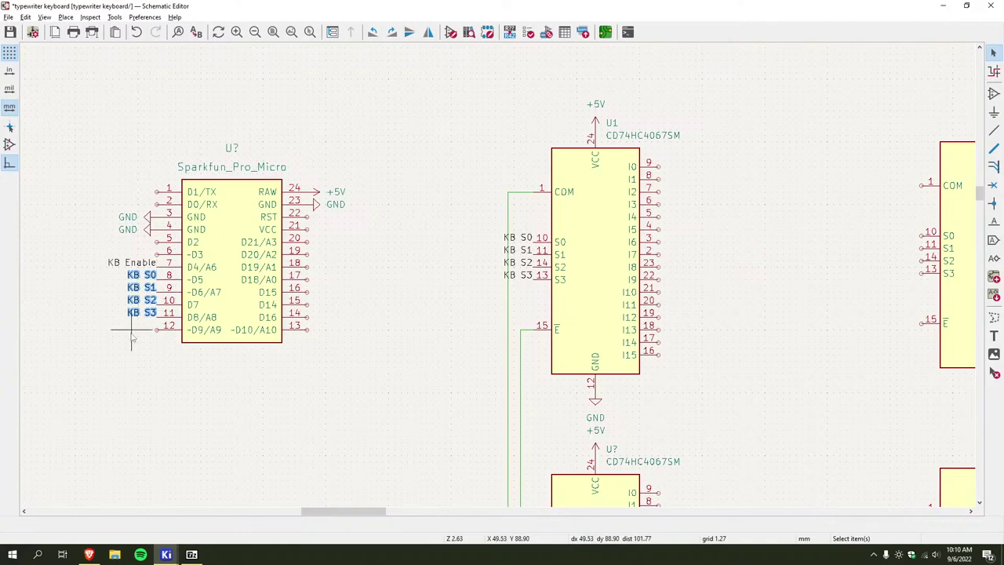
{"action": "left_click", "coordinate": [146, 299]}
{"action": "left_click_drag", "start_coordinate": [145, 300], "coordinate": [115, 336]}
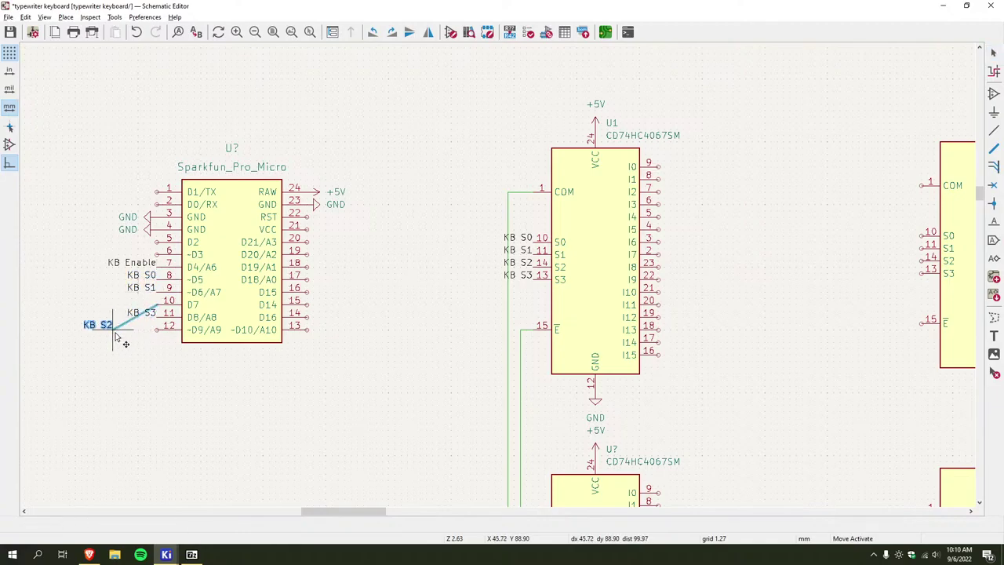
{"action": "left_click", "coordinate": [127, 327]}
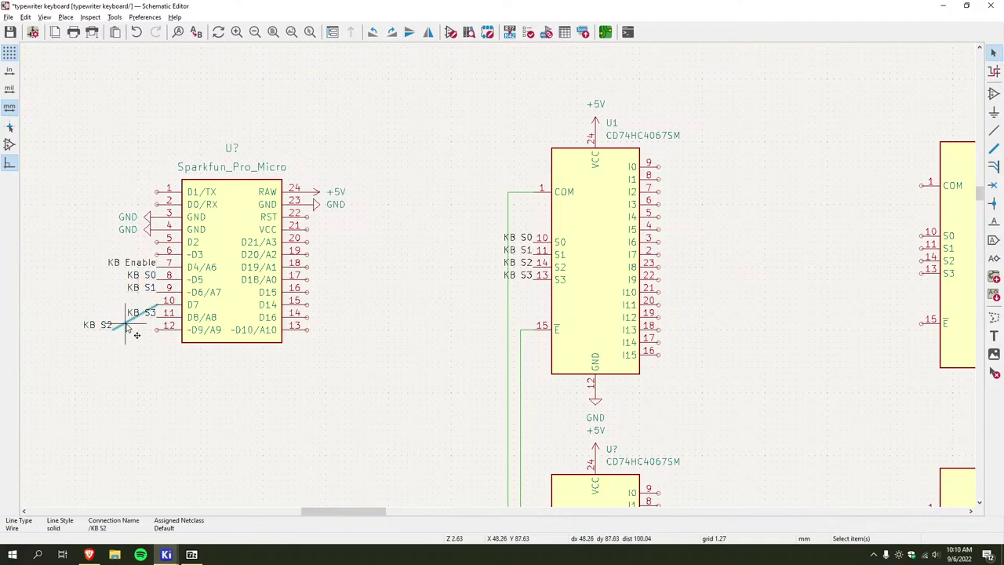
{"action": "key", "text": "Delete"}
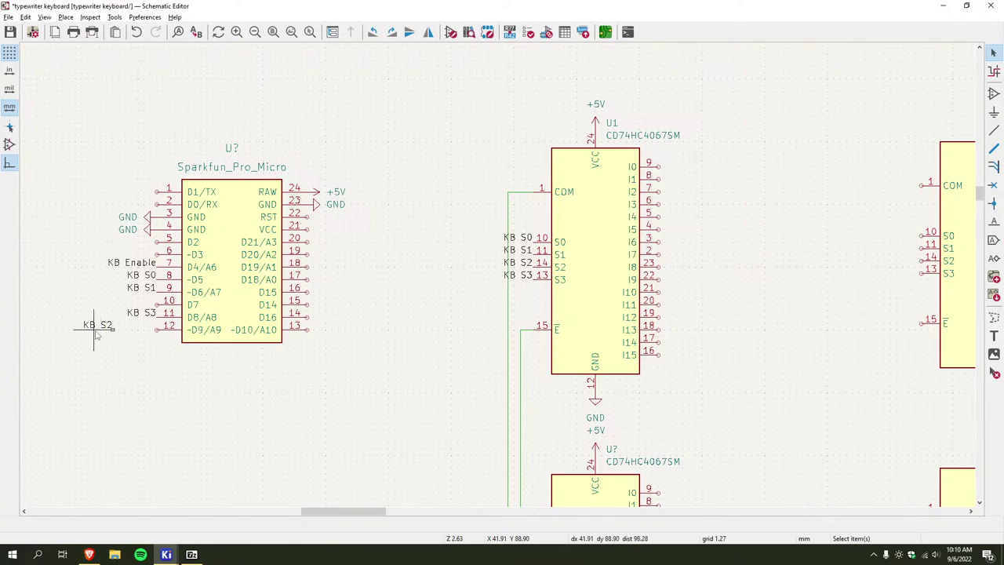
{"action": "left_click_drag", "start_coordinate": [118, 328], "coordinate": [157, 302]}
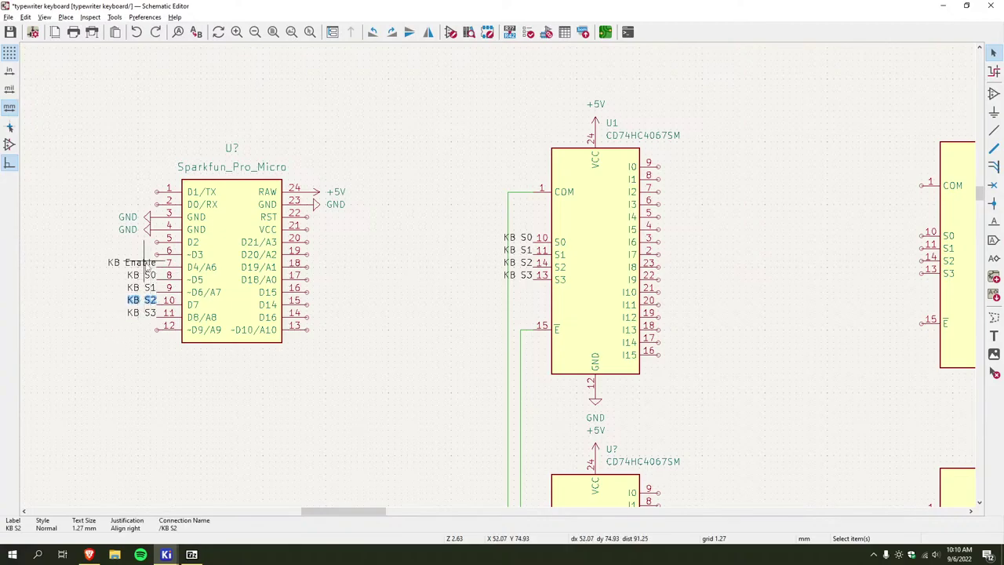
Move the KB S3 label from the Pro Micro's D8 pin to its D10 pin and set its justification to Align left
{"action": "left_click", "coordinate": [138, 263]}
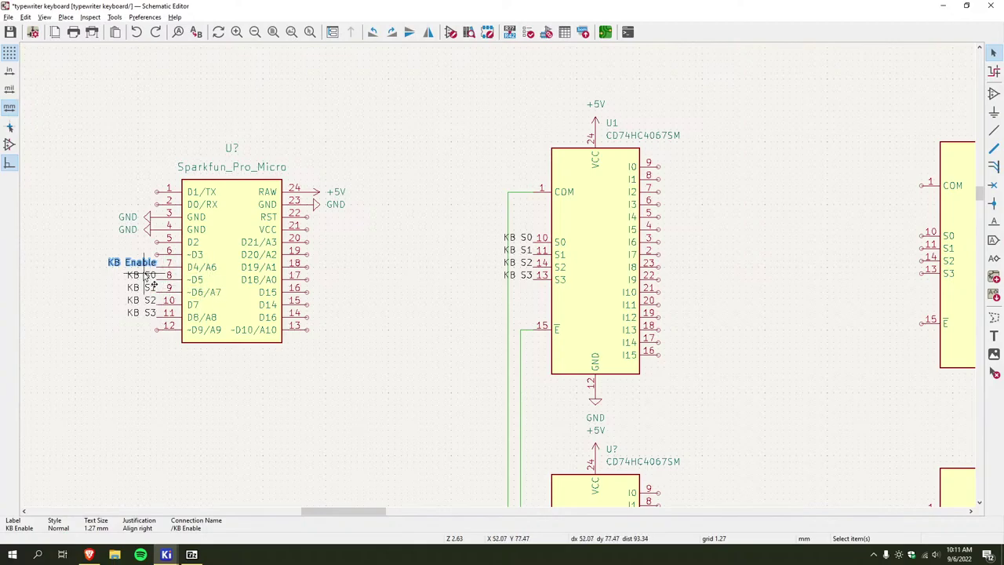
{"action": "left_click", "coordinate": [141, 313]}
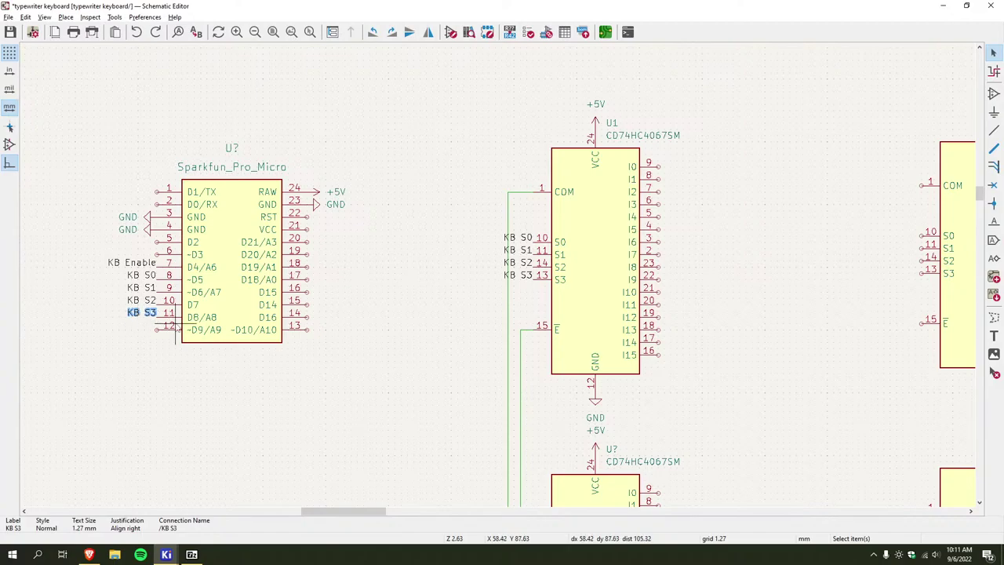
{"action": "key", "text": "Delete"}
{"action": "type", "text": "KB S3"}
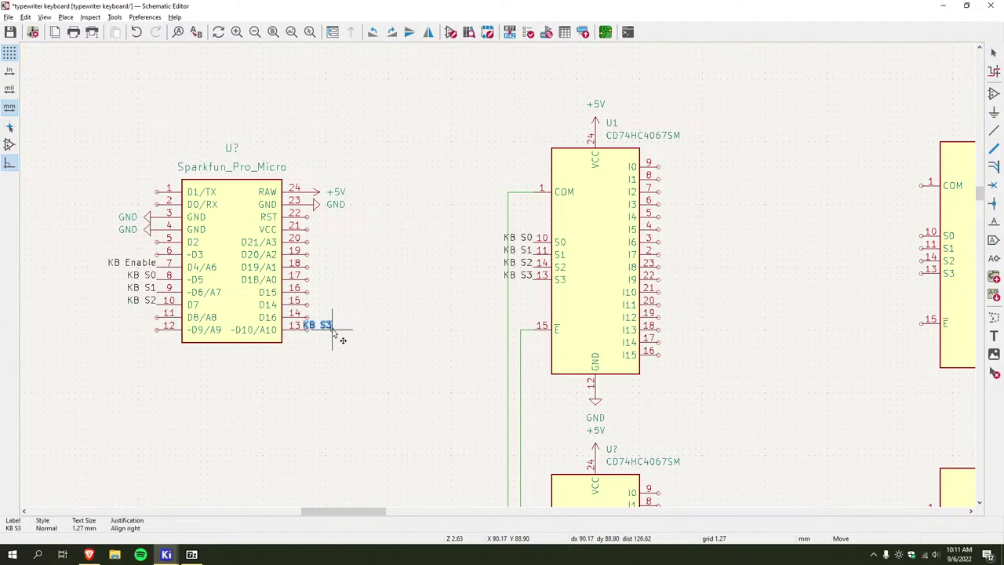
{"action": "left_click", "coordinate": [301, 326]}
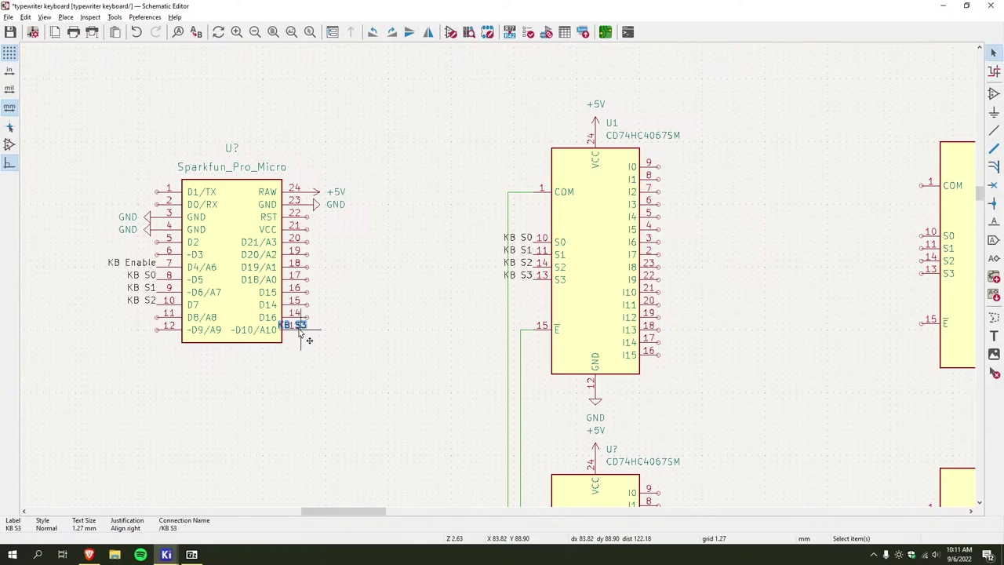
{"action": "right_click", "coordinate": [301, 328]}
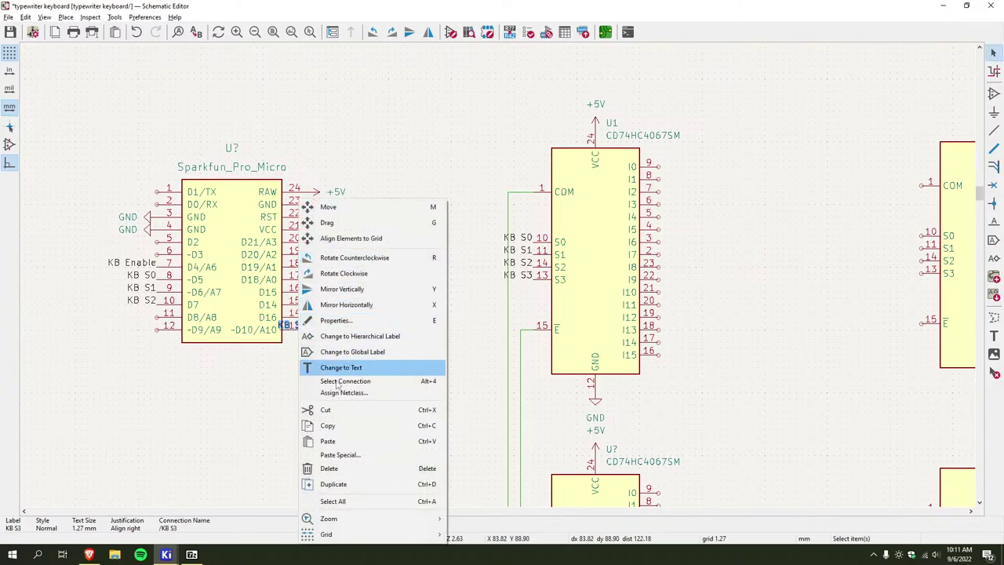
{"action": "left_click", "coordinate": [349, 322]}
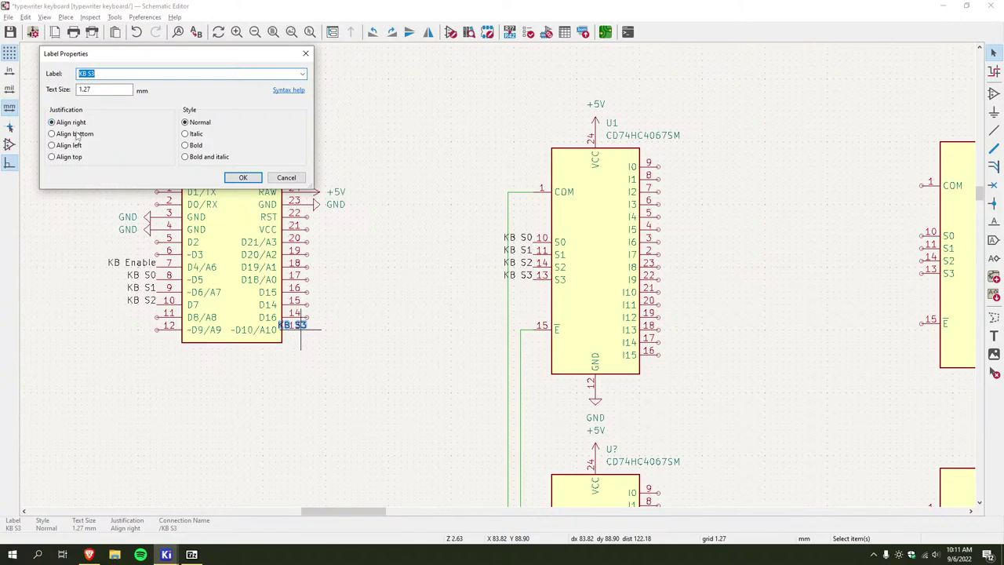
{"action": "left_click", "coordinate": [232, 174]}
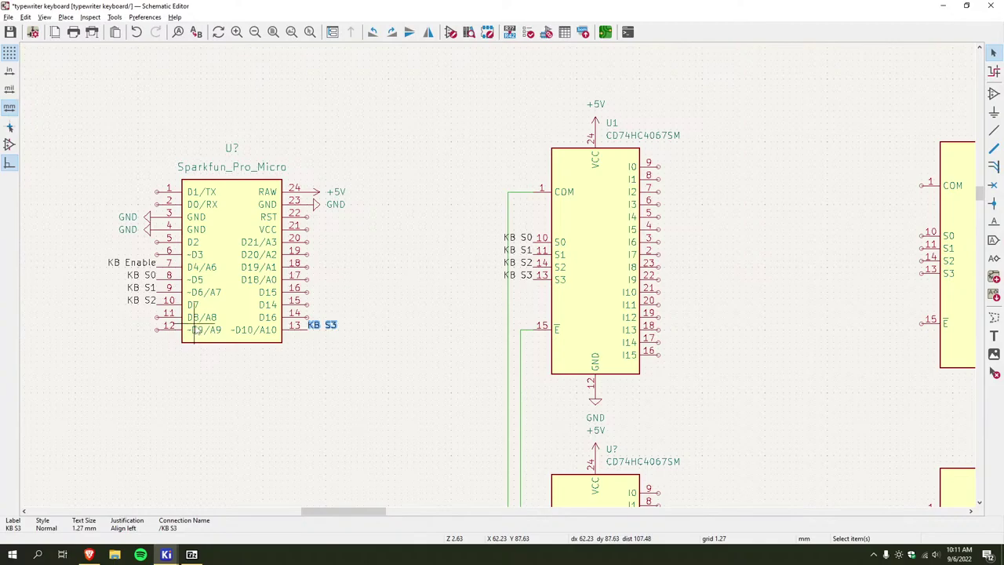
Compare the multiplexer select, enable and signal connections in the reference circuit diagram with the multiplexers and the Pro Micro's pins in the schematic
{"action": "scroll", "coordinate": [502, 328], "scroll_direction": "down", "scroll_amount": 2}
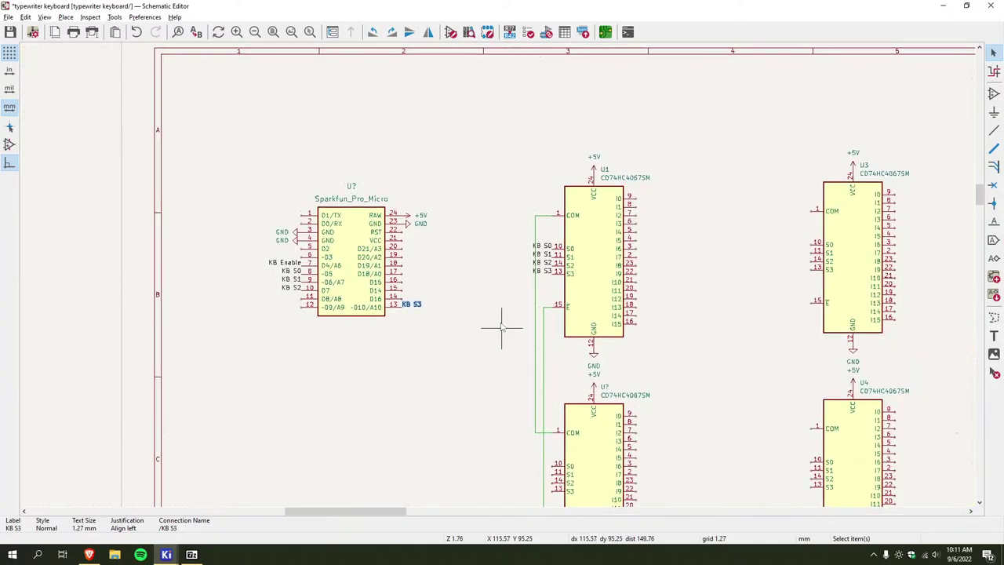
{"action": "middle_click_drag", "start_coordinate": [502, 328], "coordinate": [416, 227]}
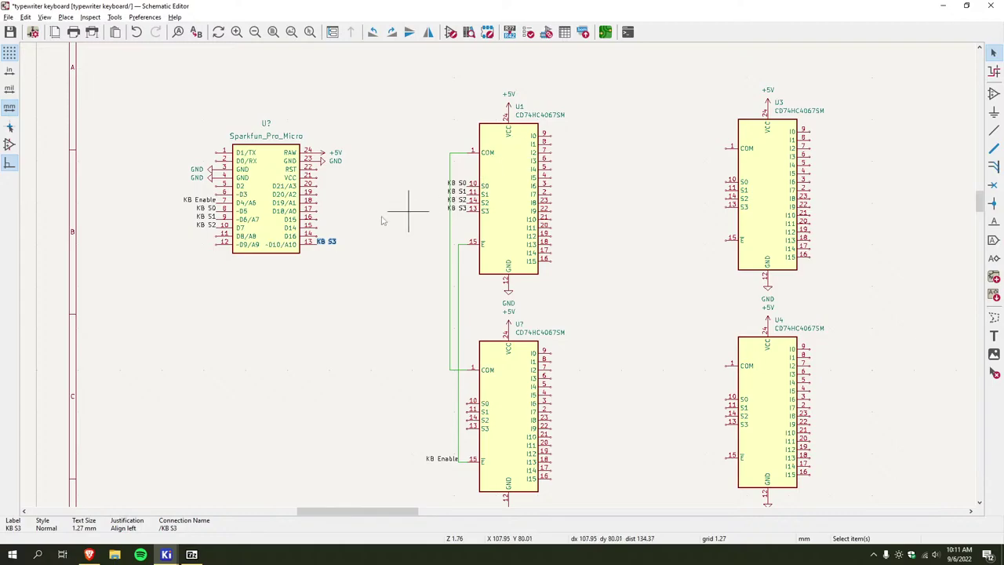
{"action": "left_click", "coordinate": [88, 554]}
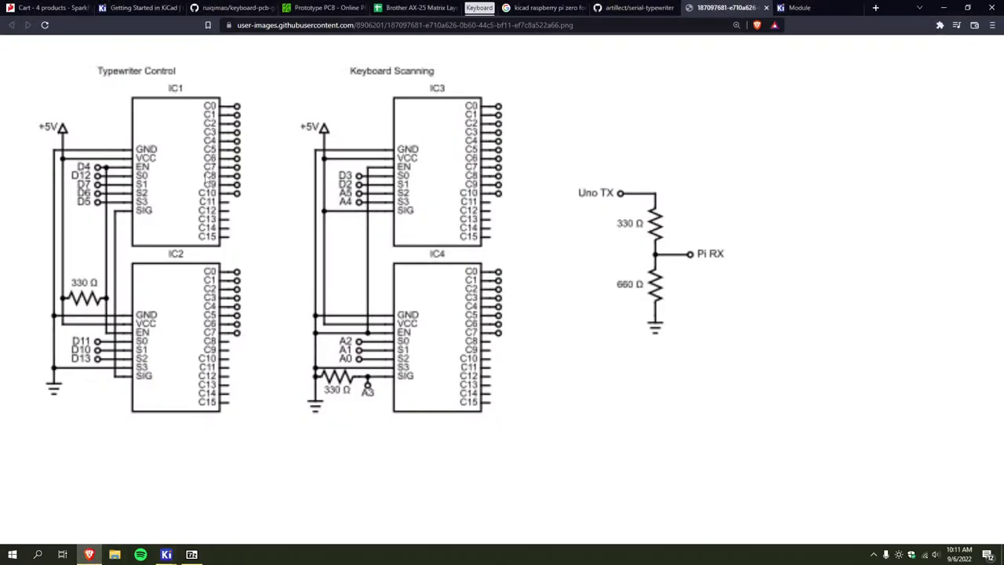
{"action": "key", "text": "alt+Tab"}
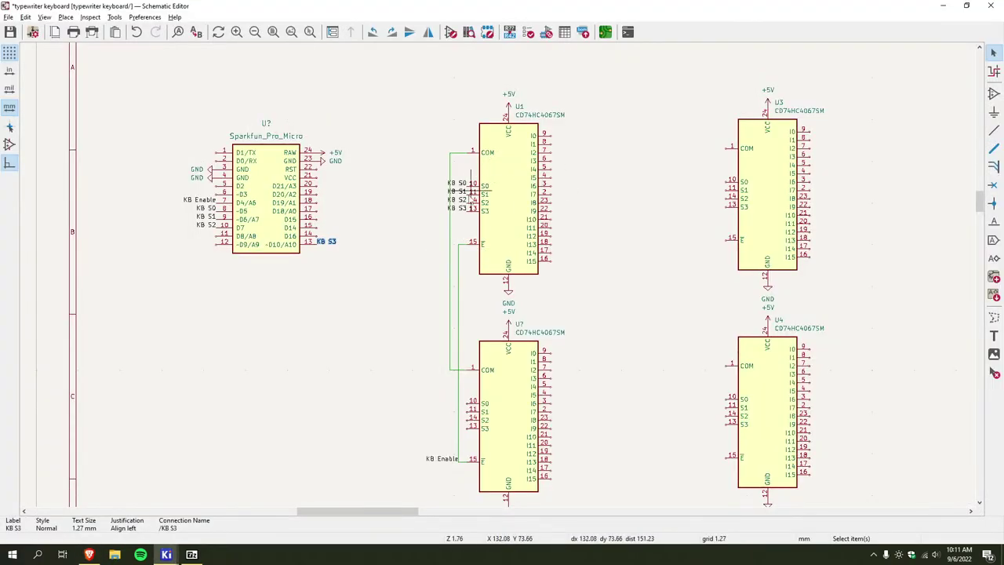
{"action": "scroll", "coordinate": [345, 216], "scroll_direction": "right", "scroll_amount": 2, "text": "ctrl"}
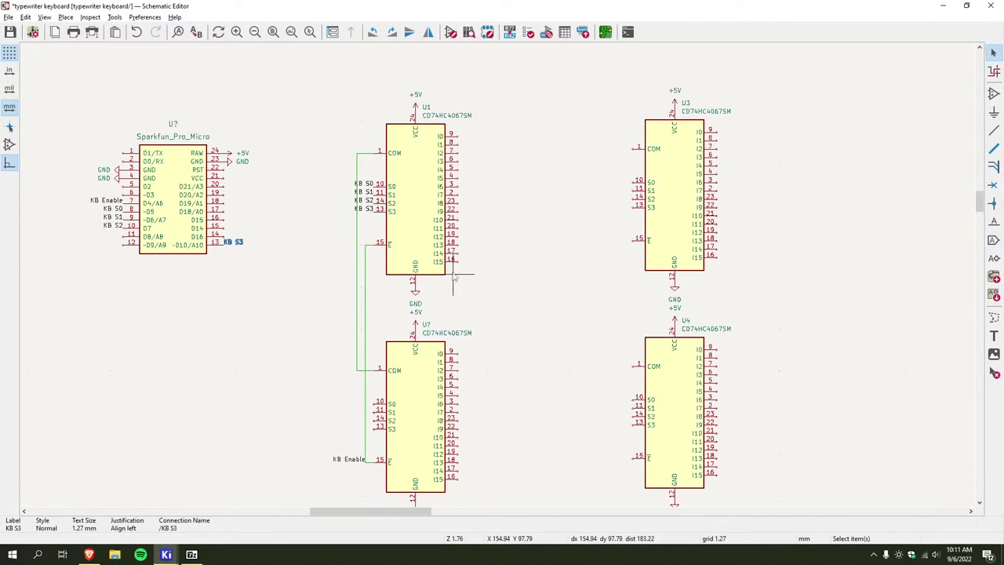
{"action": "scroll", "coordinate": [475, 329], "scroll_direction": "left", "scroll_amount": 2, "text": "ctrl"}
{"action": "scroll", "coordinate": [474, 330], "scroll_direction": "down", "scroll_amount": 1, "text": "shift"}
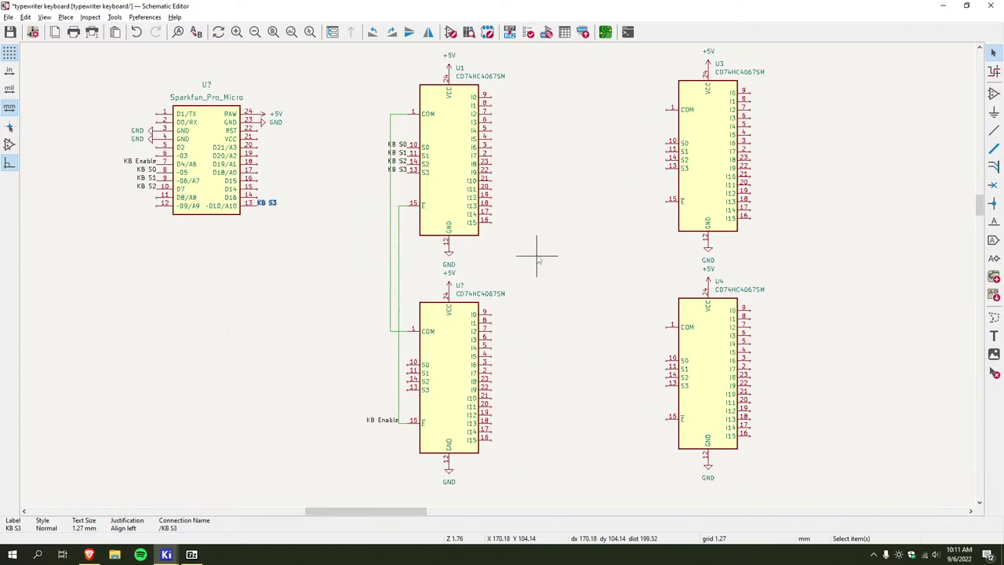
{"action": "scroll", "coordinate": [427, 305], "scroll_direction": "up", "scroll_amount": 2}
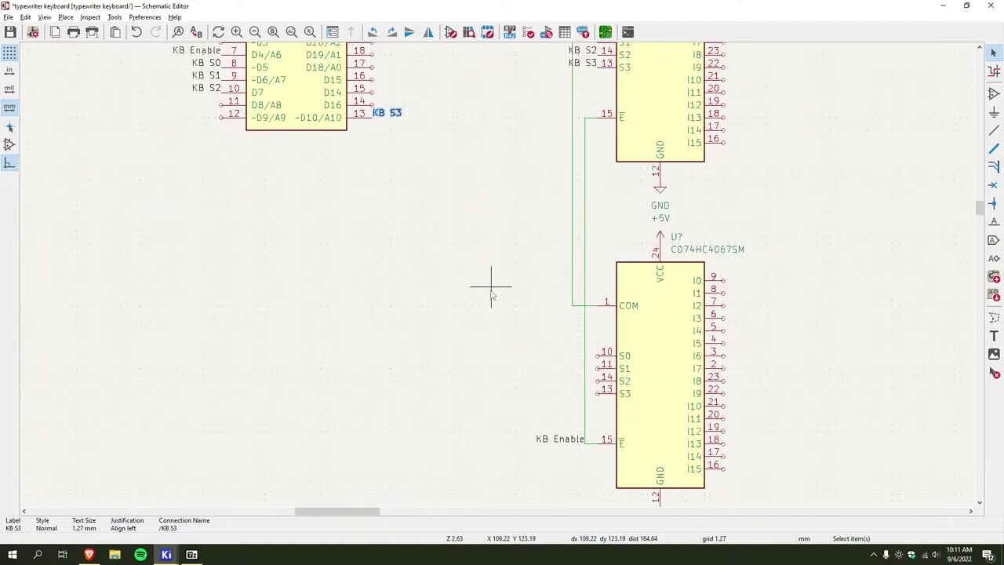
{"action": "scroll", "coordinate": [439, 322], "scroll_direction": "right", "scroll_amount": 1, "text": "ctrl"}
{"action": "scroll", "coordinate": [439, 322], "scroll_direction": "up", "scroll_amount": 1, "text": "shift"}
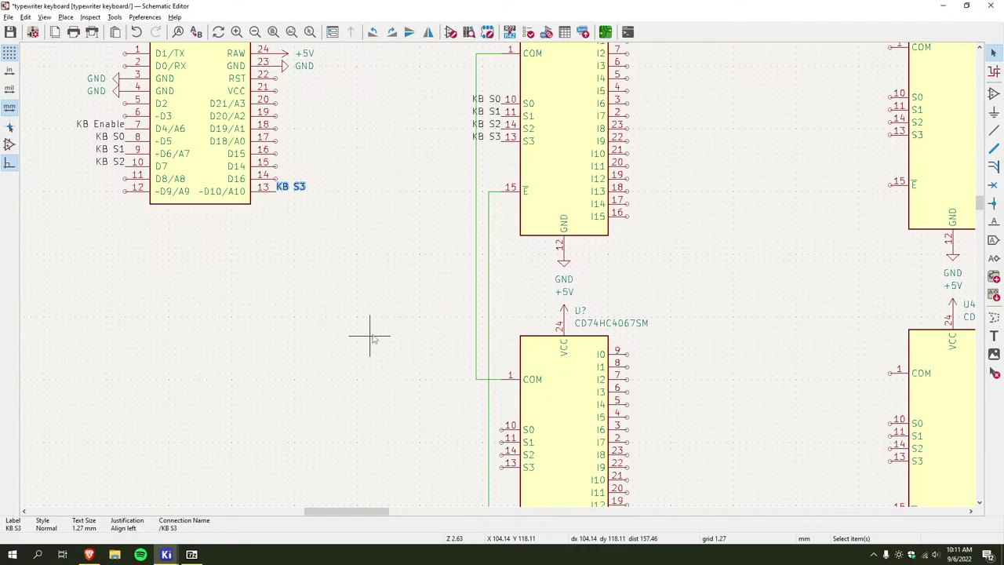
{"action": "scroll", "coordinate": [369, 335], "scroll_direction": "up", "scroll_amount": 1, "text": "shift"}
{"action": "scroll", "coordinate": [321, 340], "scroll_direction": "right", "scroll_amount": 1, "text": "ctrl"}
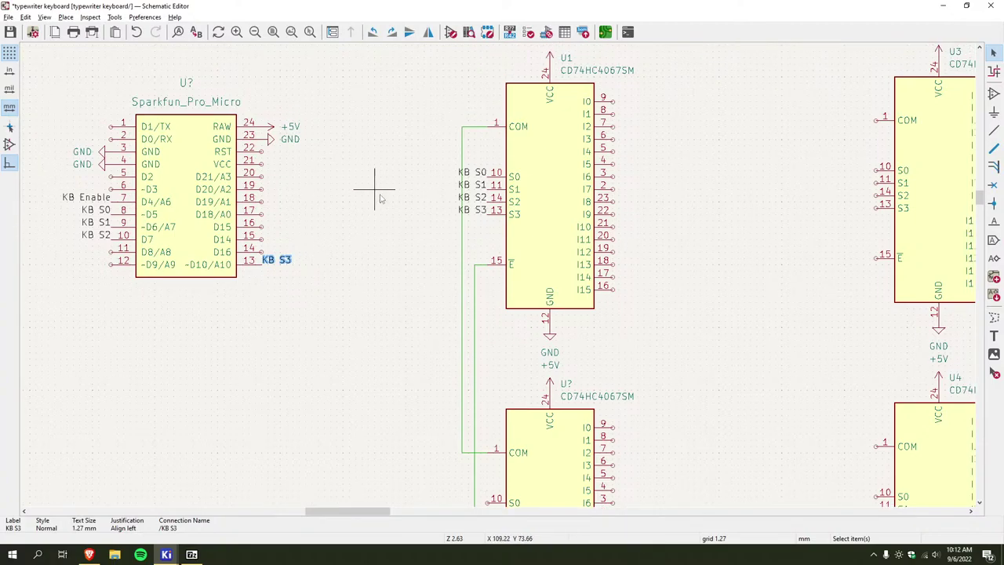
{"action": "middle_click_drag", "start_coordinate": [386, 239], "coordinate": [320, 168]}
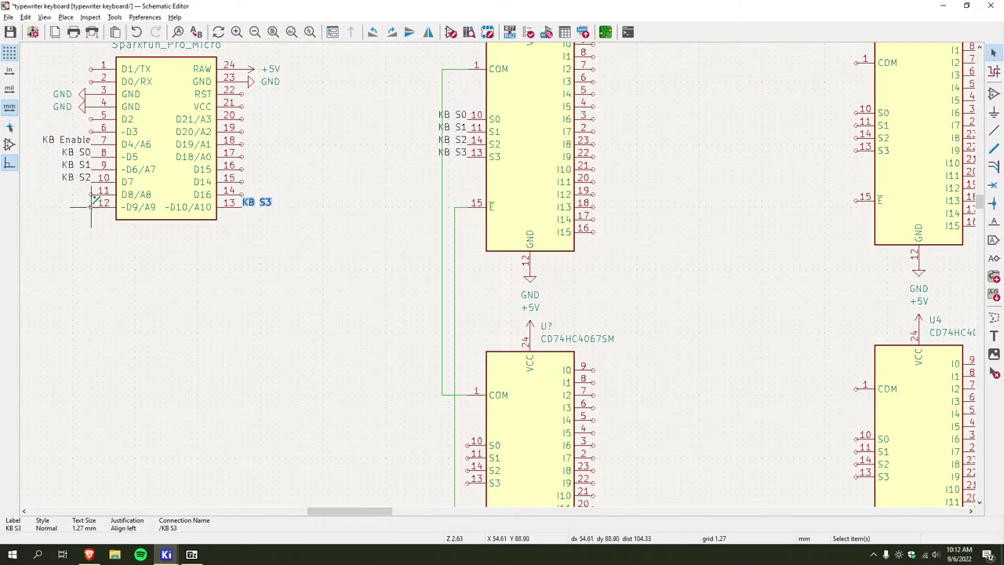
{"action": "scroll", "coordinate": [152, 280], "scroll_direction": "up", "scroll_amount": 1}
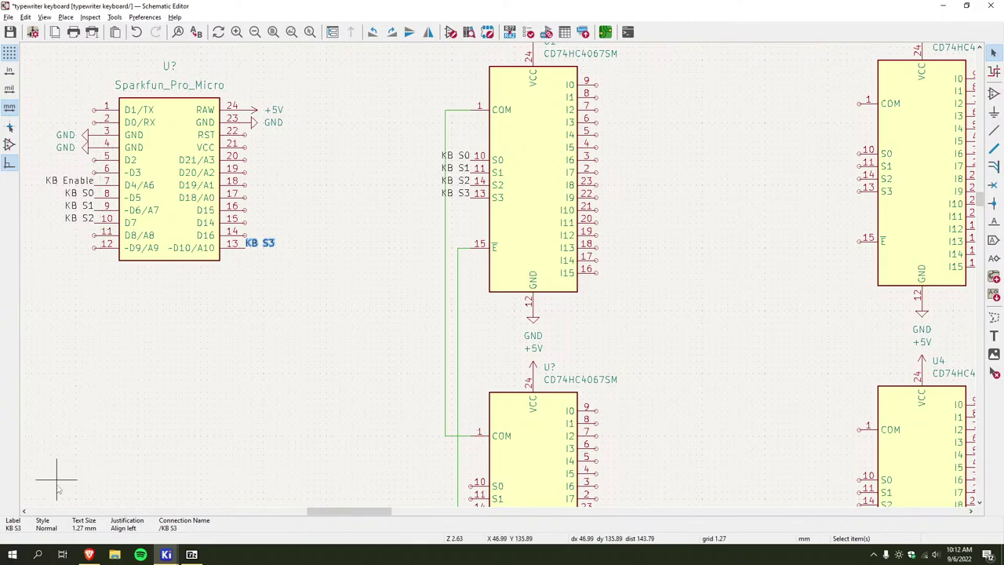
{"action": "left_click", "coordinate": [89, 554]}
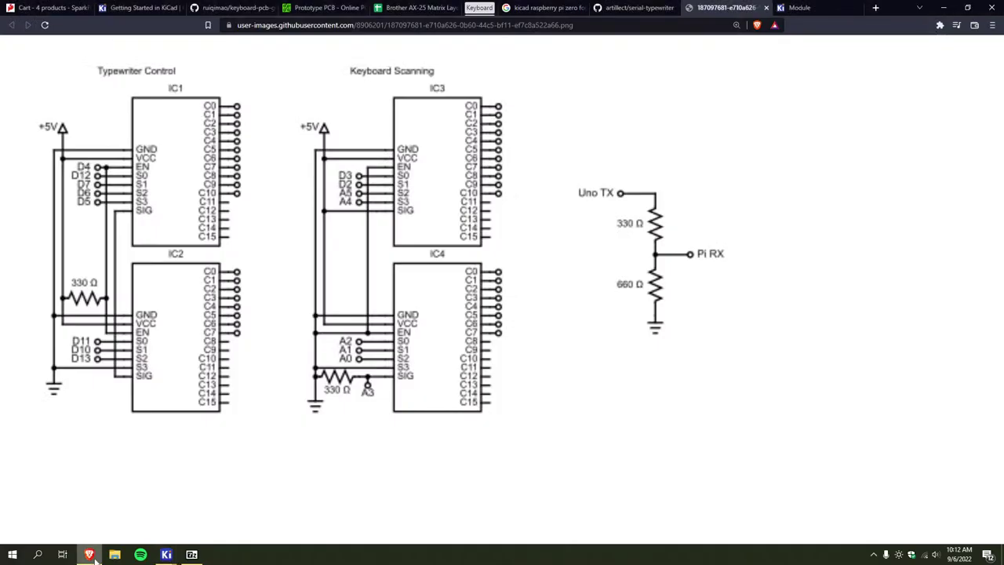
{"action": "left_click", "coordinate": [167, 554]}
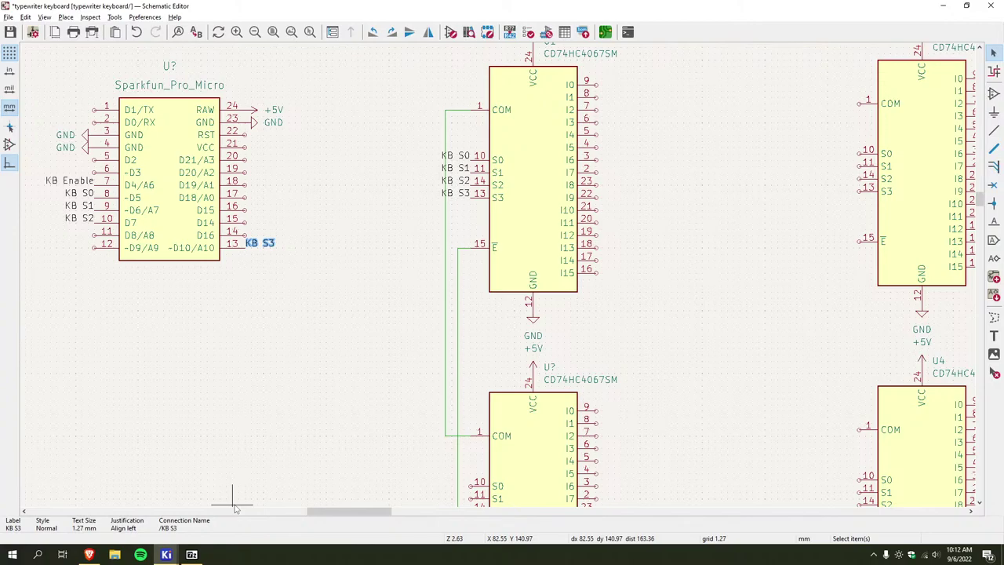
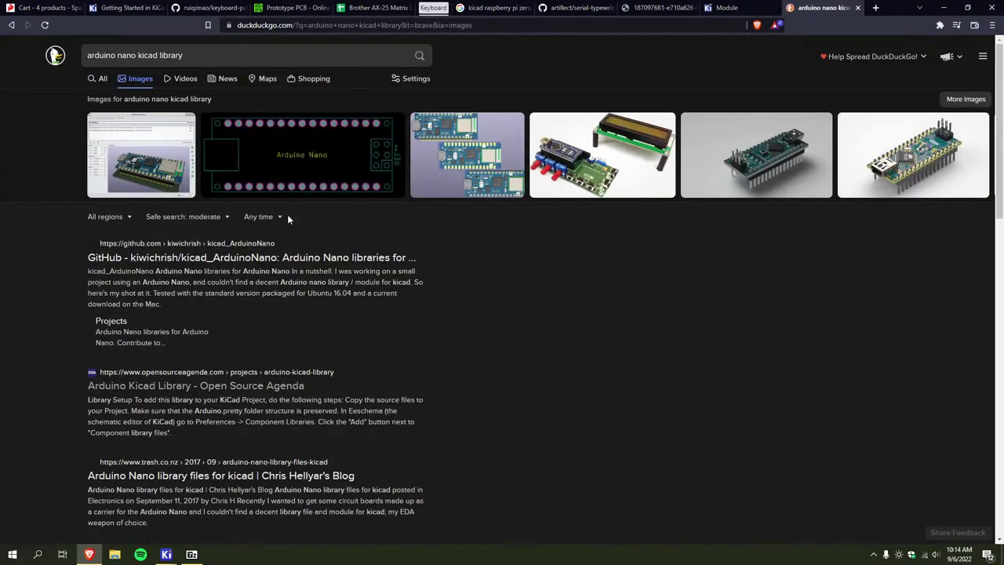
Open the kicad_ArduinoNano GitHub repository from the search results, read its usage notes and open its libraries folder
{"action": "left_click", "coordinate": [291, 259]}
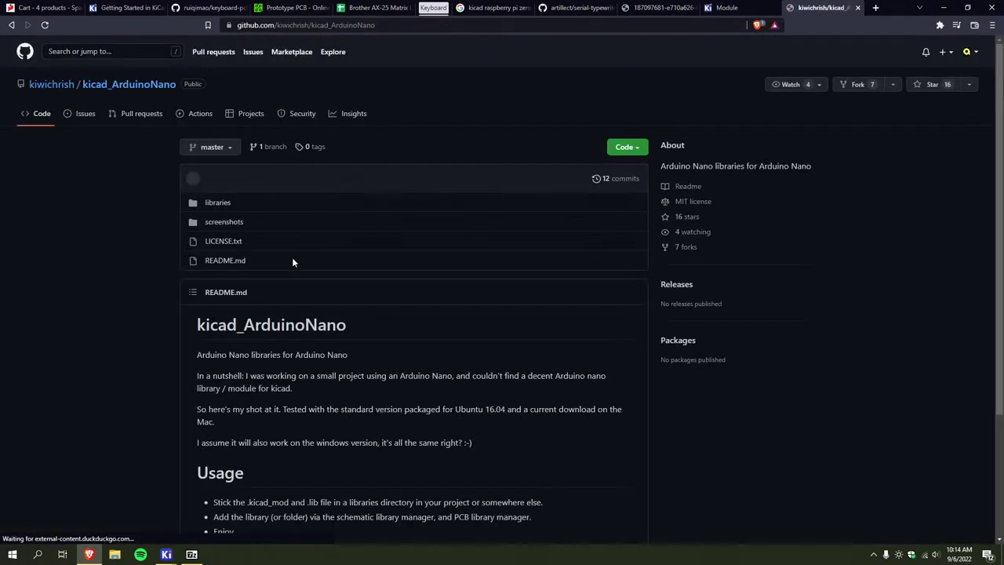
{"action": "scroll", "coordinate": [277, 235], "scroll_direction": "down", "scroll_amount": 3}
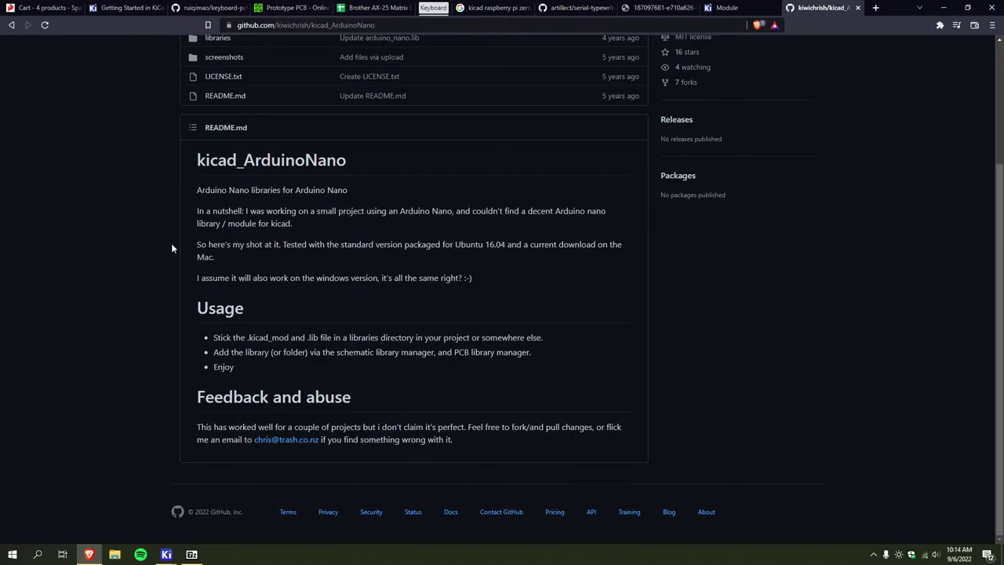
{"action": "scroll", "coordinate": [172, 247], "scroll_direction": "up", "scroll_amount": 1}
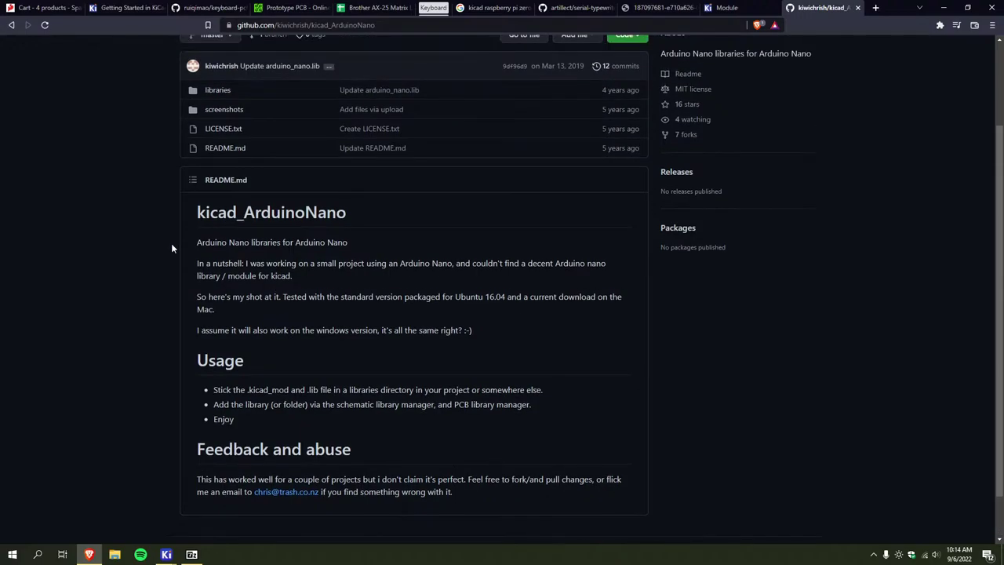
{"action": "scroll", "coordinate": [172, 247], "scroll_direction": "up", "scroll_amount": 2}
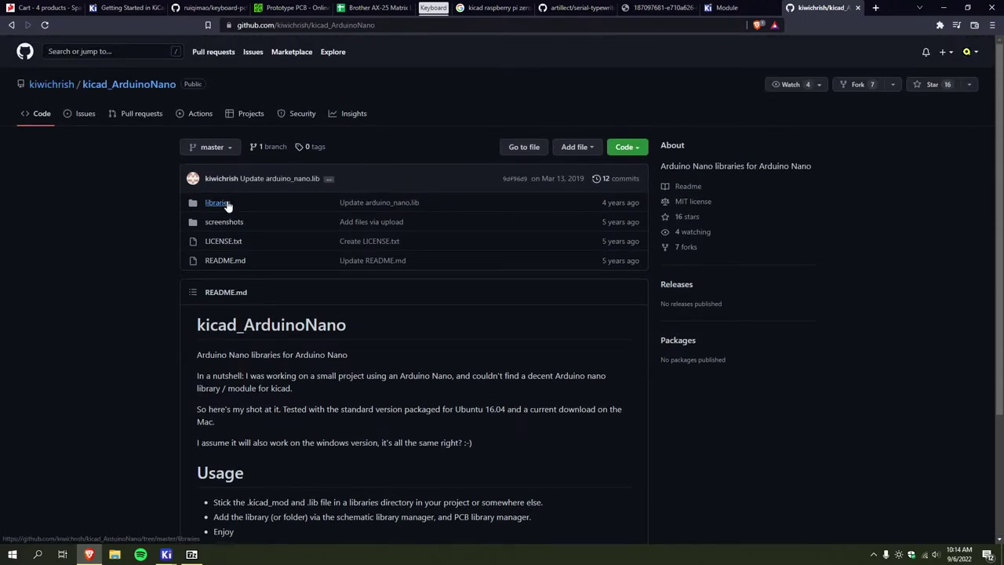
{"action": "left_click", "coordinate": [227, 204]}
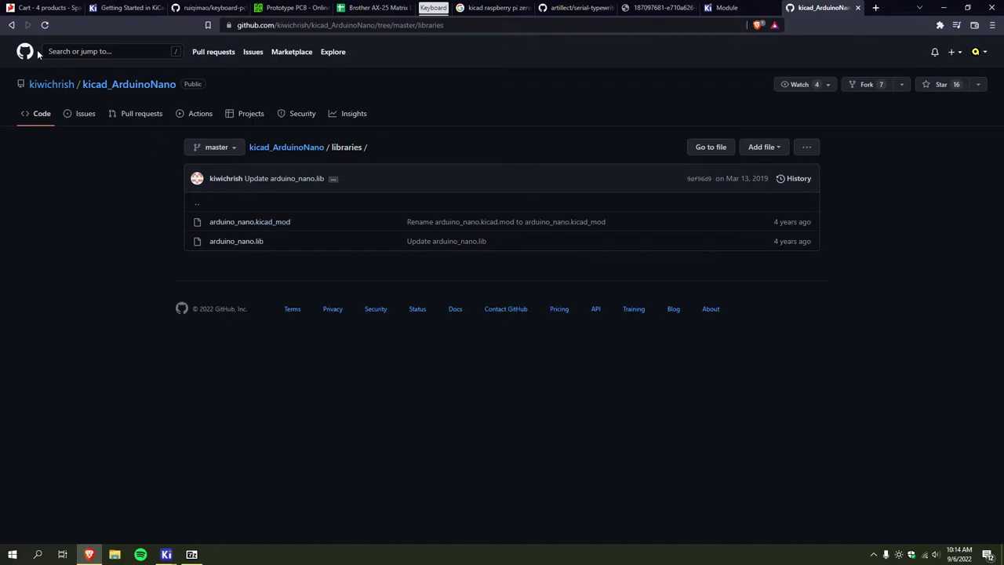
Download the kicad_ArduinoNano repository as a ZIP and extract the archive into the Downloads folder
{"action": "left_click", "coordinate": [11, 25]}
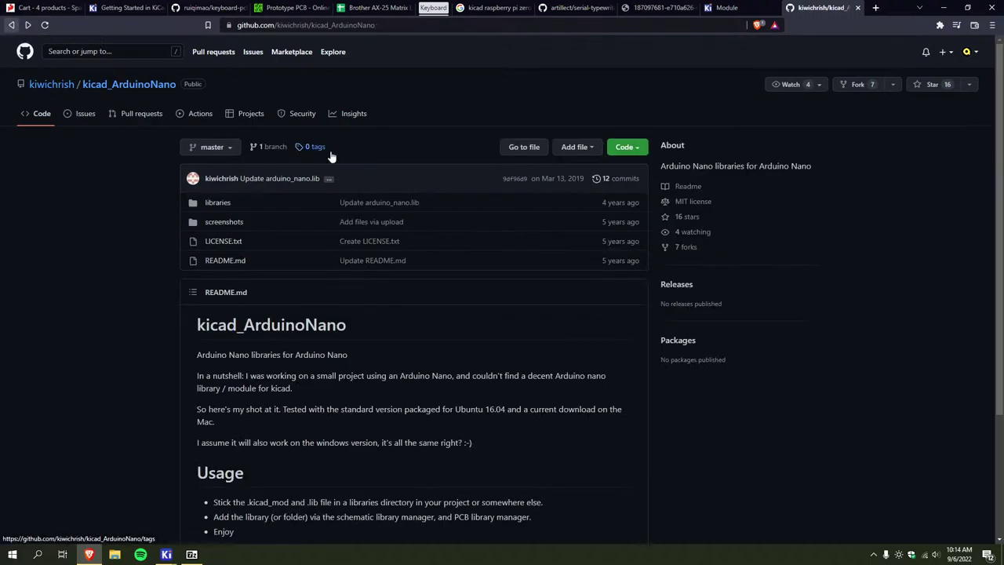
{"action": "left_click", "coordinate": [626, 147]}
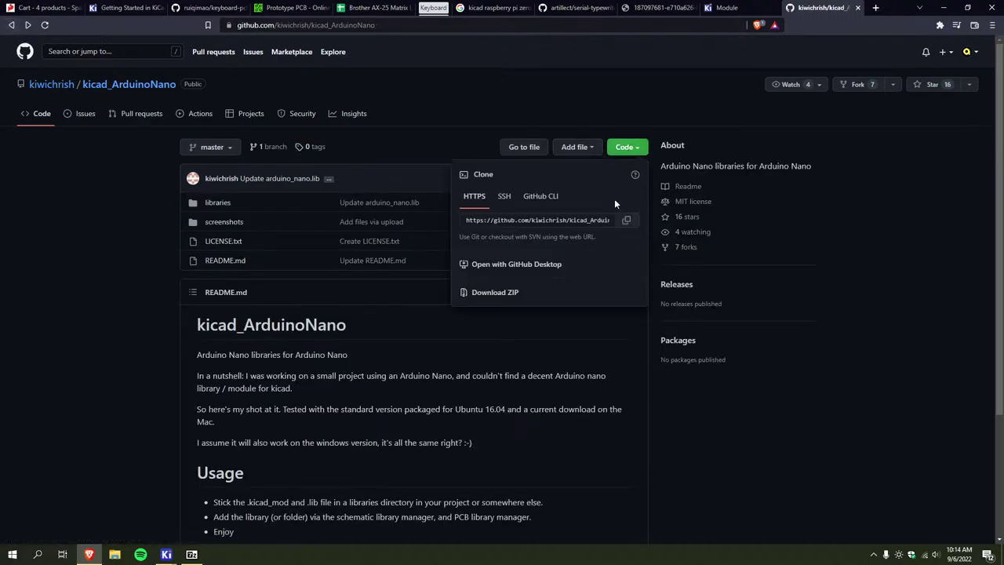
{"action": "left_click", "coordinate": [497, 294]}
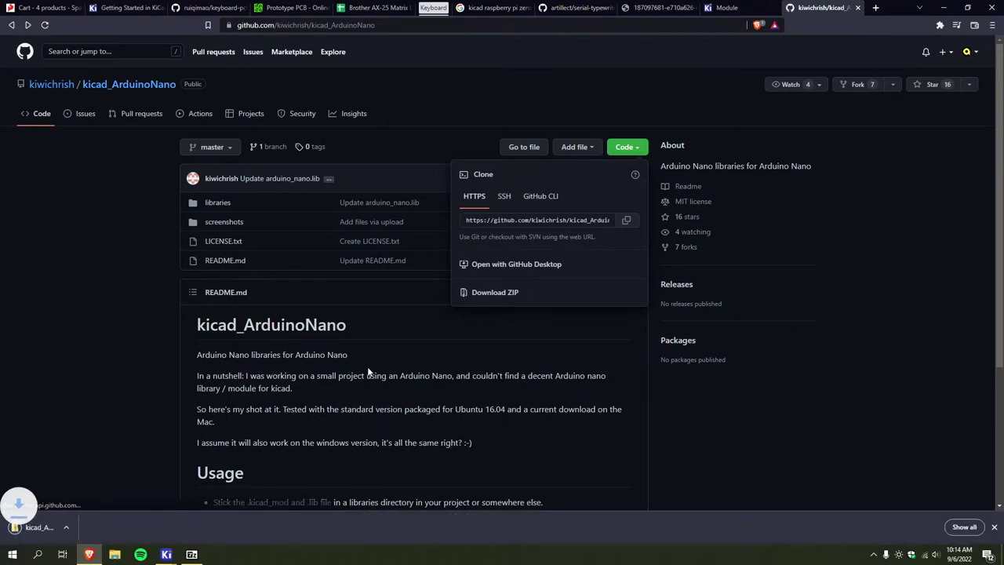
{"action": "left_click", "coordinate": [112, 528]}
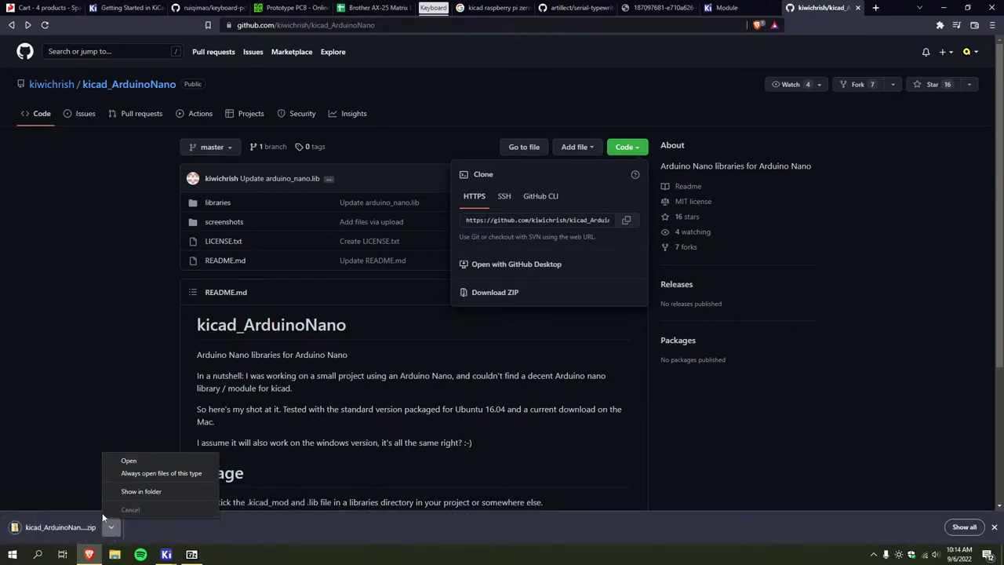
{"action": "left_click", "coordinate": [87, 533]}
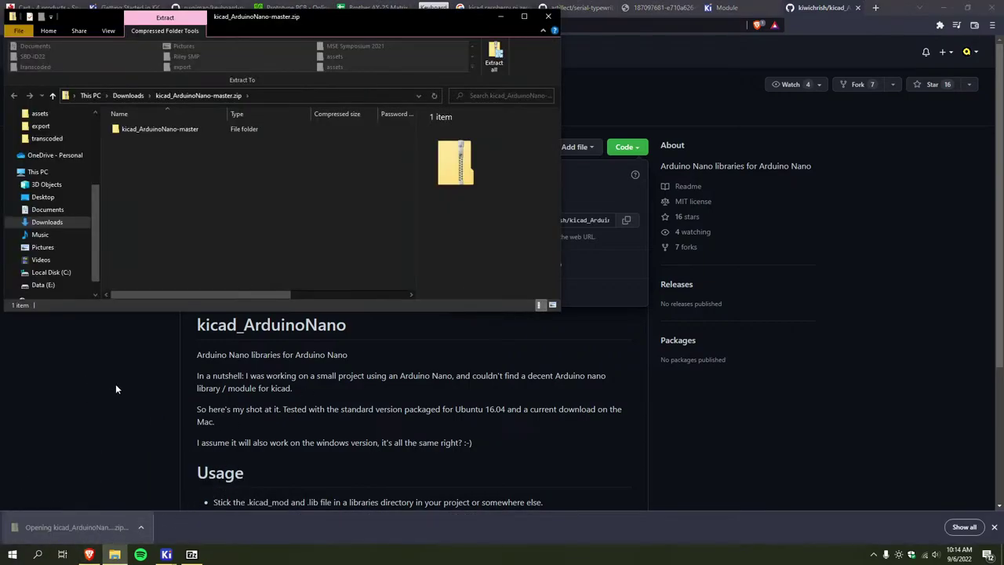
{"action": "left_click", "coordinate": [491, 74]}
{"action": "left_click", "coordinate": [586, 378]}
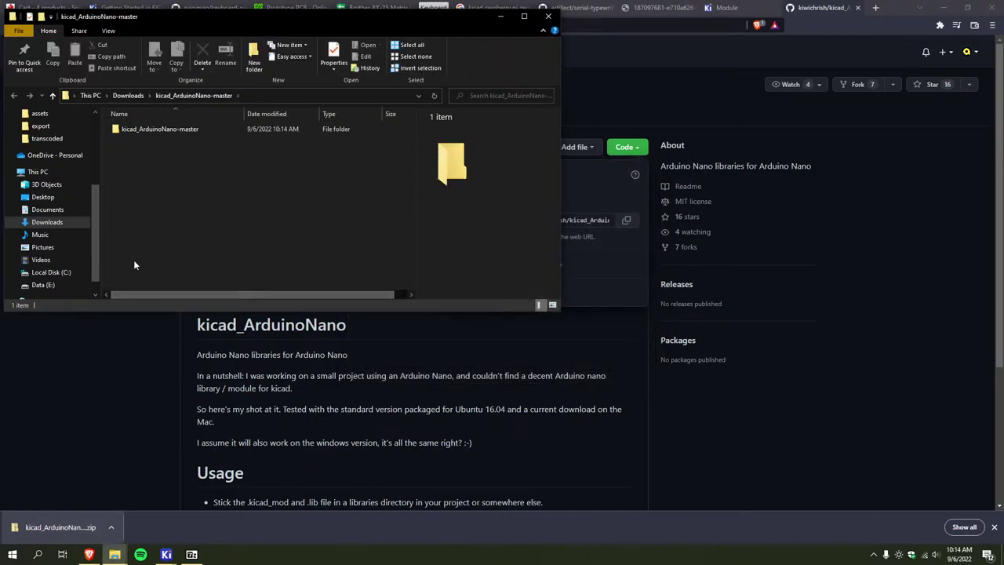
Look into the extracted kicad_ArduinoNano-master folder and open the Desktop folder in a separate window
{"action": "double_click", "coordinate": [145, 128]}
{"action": "left_click", "coordinate": [227, 94]}
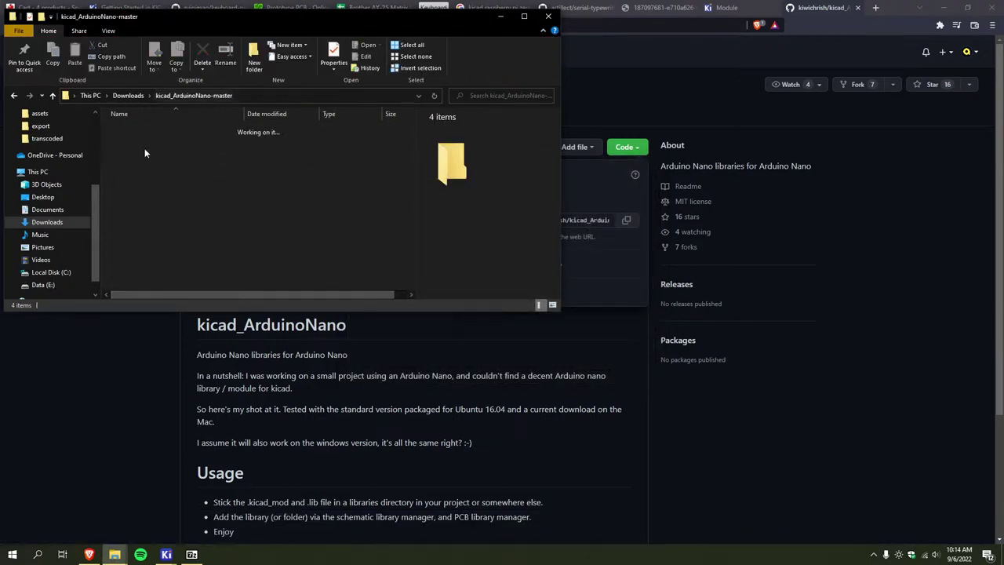
{"action": "scroll", "coordinate": [60, 188], "scroll_direction": "up", "scroll_amount": 4}
{"action": "scroll", "coordinate": [56, 188], "scroll_direction": "down", "scroll_amount": 3}
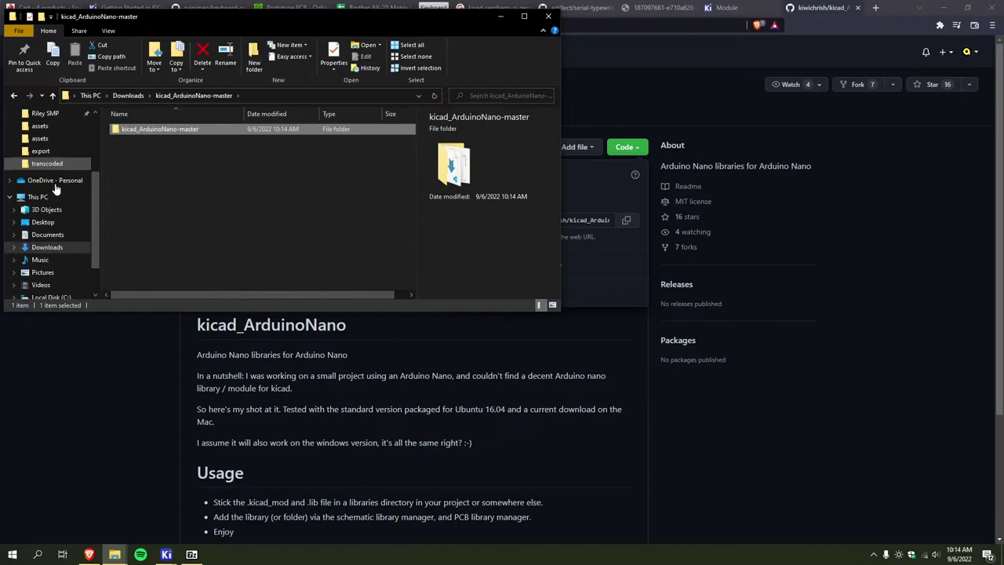
{"action": "scroll", "coordinate": [55, 188], "scroll_direction": "down", "scroll_amount": 1}
{"action": "right_click", "coordinate": [47, 186]}
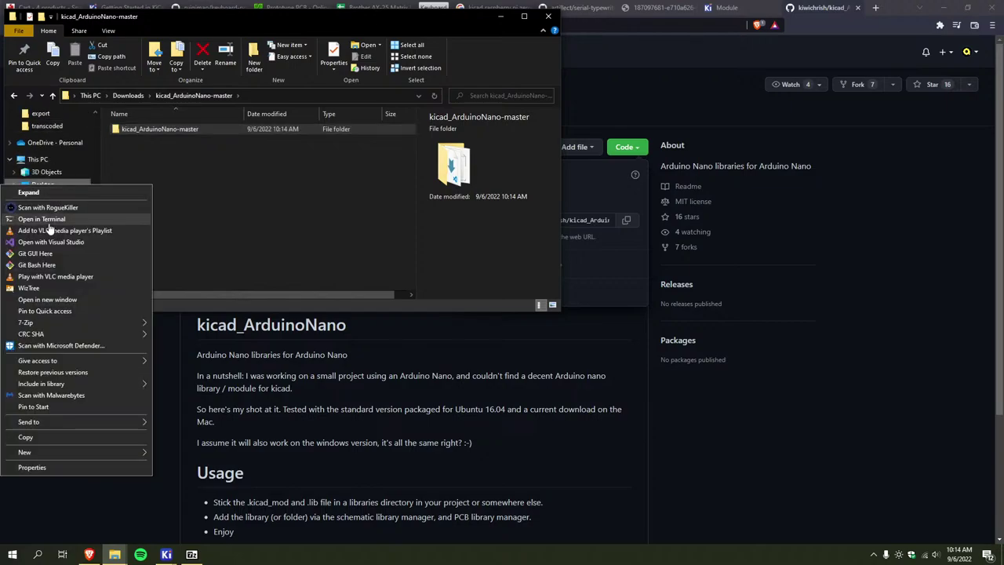
{"action": "left_click", "coordinate": [100, 287]}
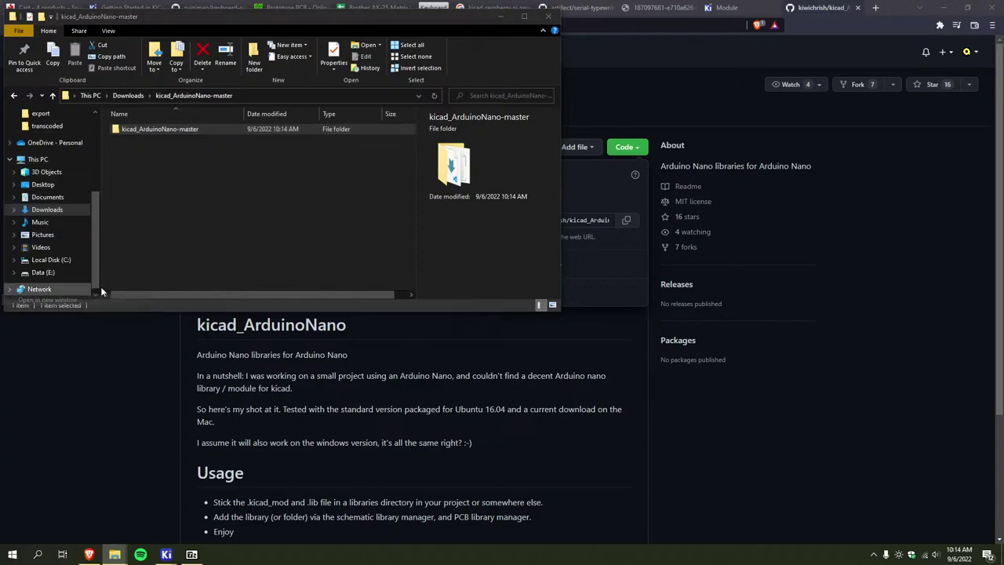
Move the inner kicad_ArduinoNano-master folder into the typewriter keyboard folder on the Desktop and close its emptied source window
{"action": "left_click_drag", "start_coordinate": [227, 23], "coordinate": [524, 121]}
{"action": "scroll", "coordinate": [433, 275], "scroll_direction": "down", "scroll_amount": 15}
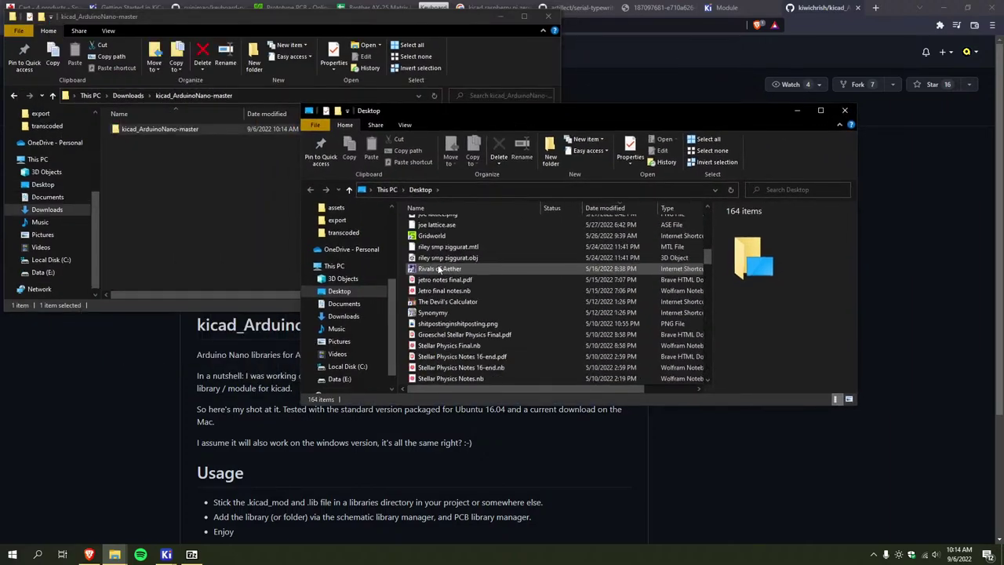
{"action": "scroll", "coordinate": [434, 270], "scroll_direction": "down", "scroll_amount": 10}
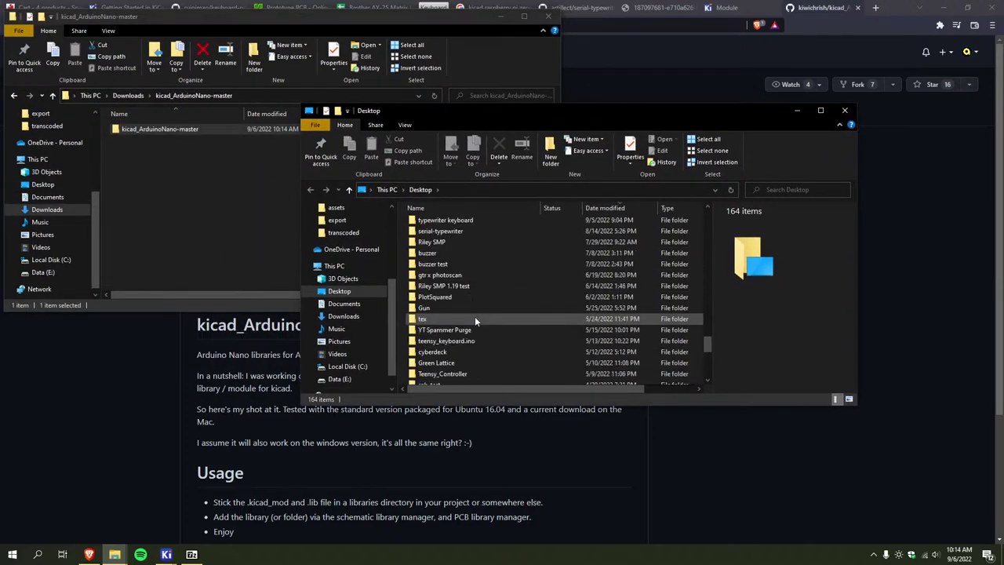
{"action": "scroll", "coordinate": [474, 309], "scroll_direction": "up", "scroll_amount": 1}
{"action": "double_click", "coordinate": [445, 252]}
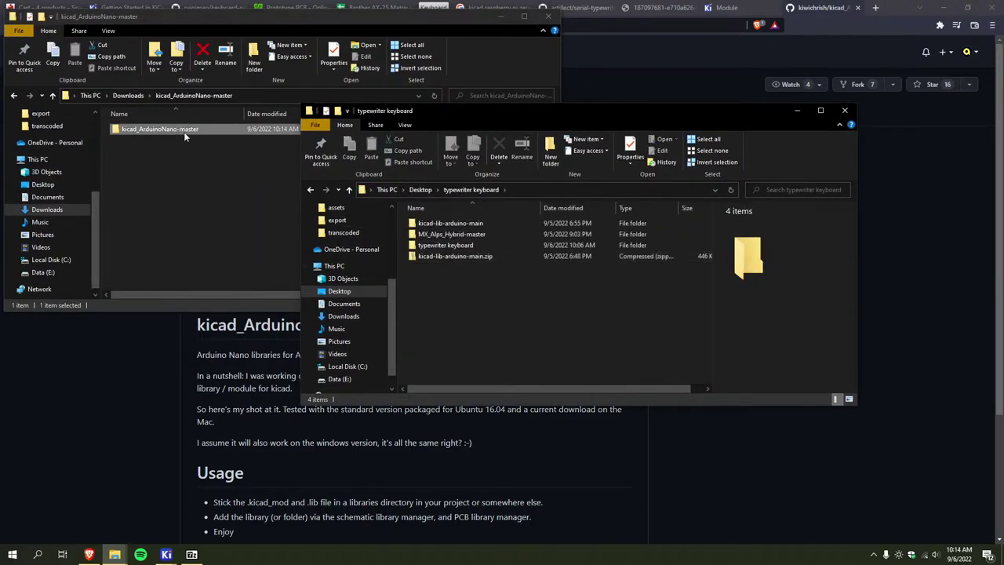
{"action": "left_click_drag", "start_coordinate": [454, 263], "coordinate": [465, 335]}
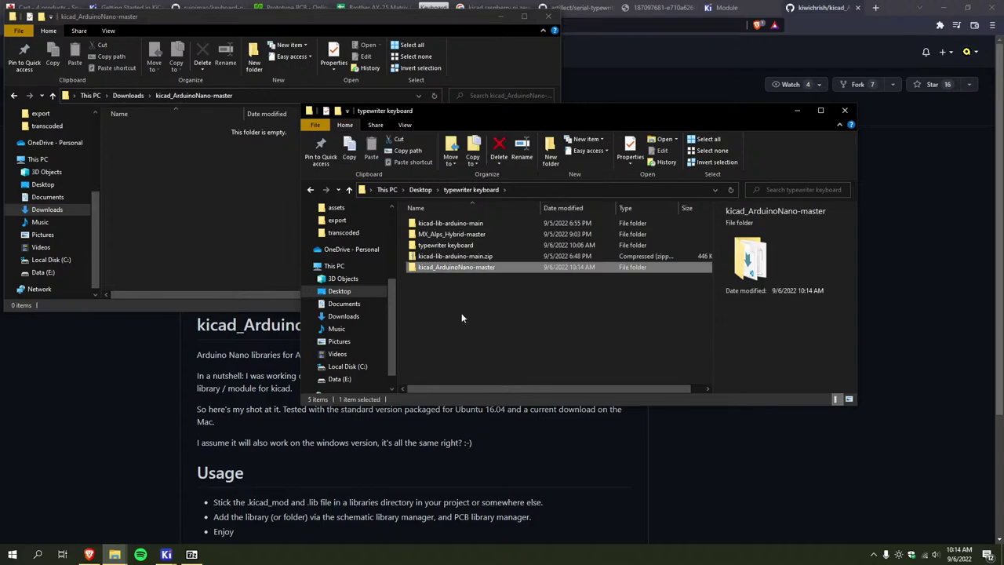
{"action": "left_click", "coordinate": [548, 17]}
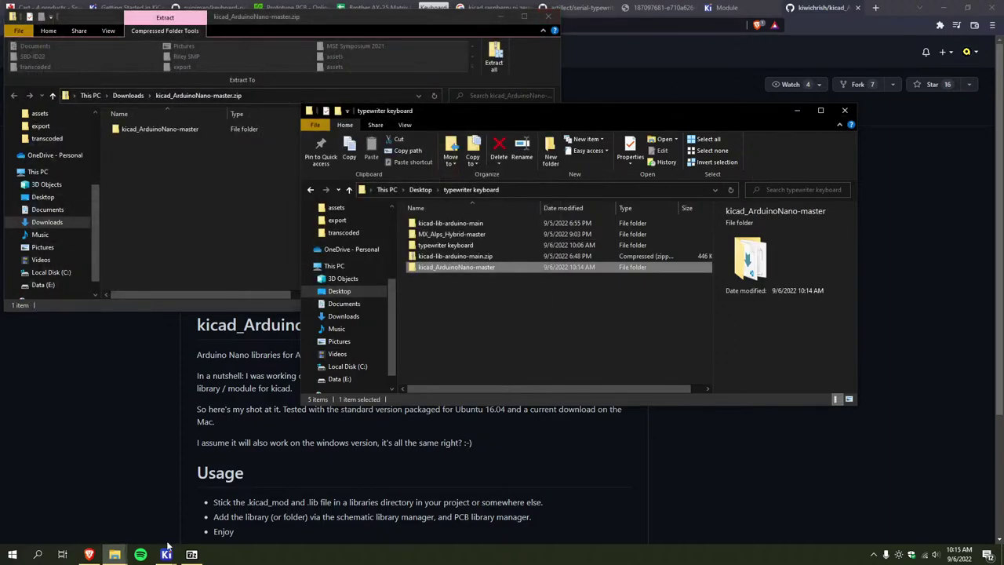
Switch to KiCad and bring up the typewriter keyboard schematic
{"action": "mouse_move", "coordinate": [167, 552]}
{"action": "left_click", "coordinate": [149, 524]}
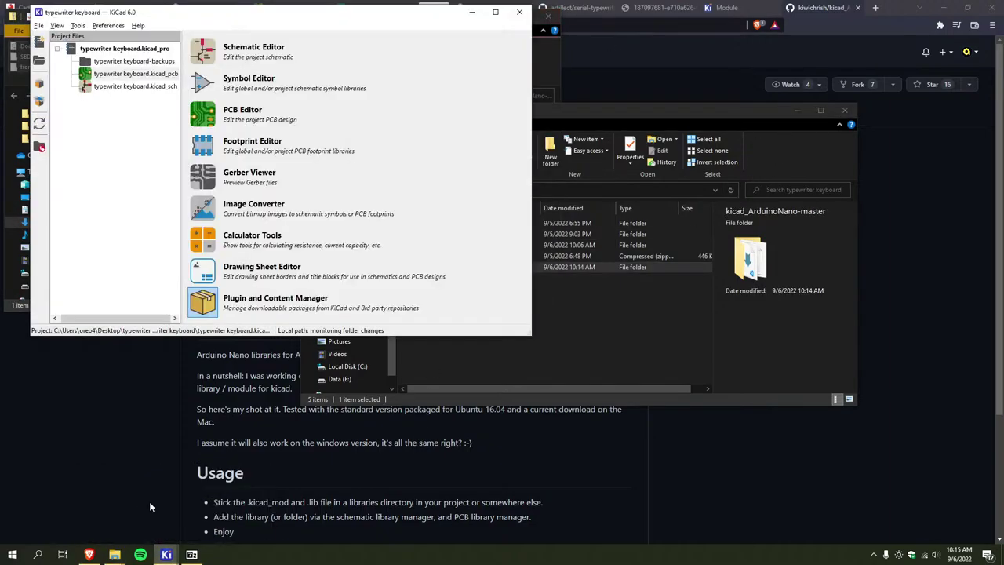
{"action": "left_click", "coordinate": [203, 303]}
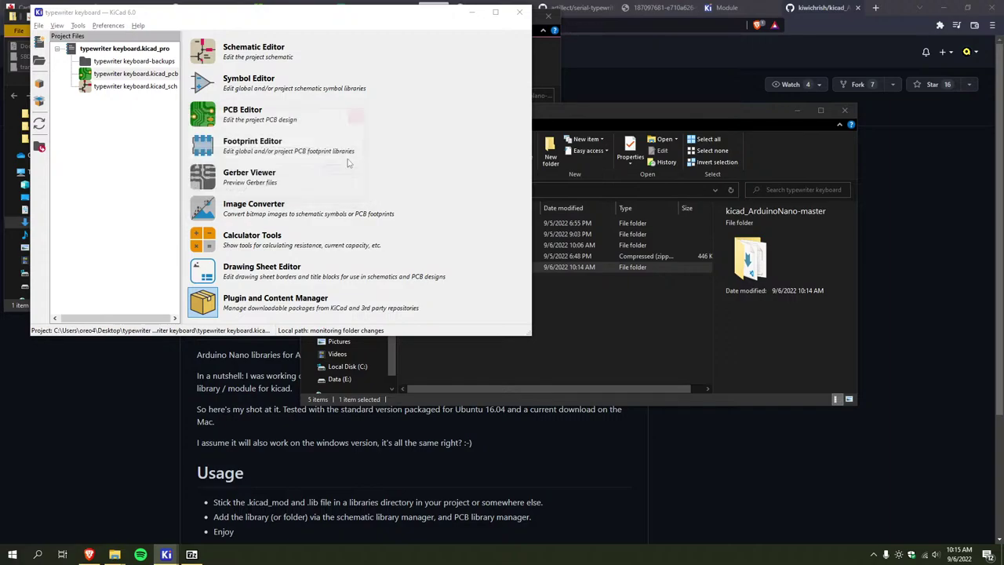
{"action": "left_click", "coordinate": [169, 554]}
Try to add a project-specific symbol library from the kicad_ArduinoNano-master folder
{"action": "left_click", "coordinate": [144, 17]}
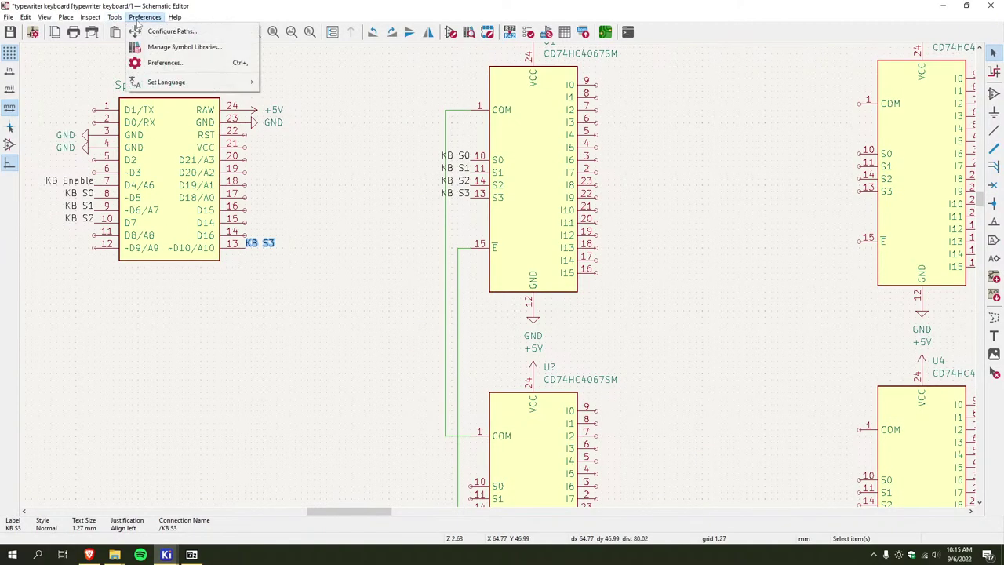
{"action": "left_click", "coordinate": [168, 45]}
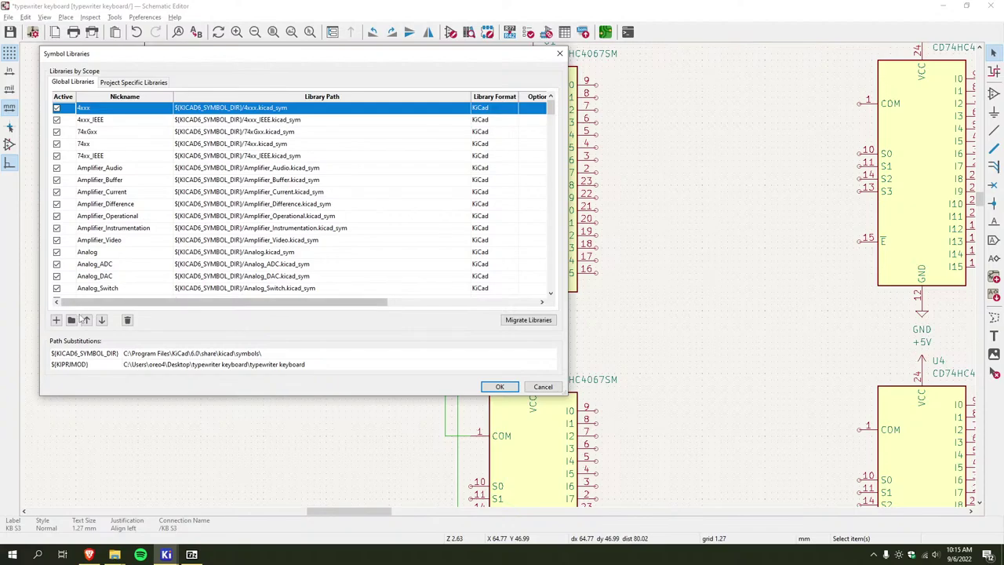
{"action": "left_click", "coordinate": [72, 319]}
{"action": "left_click", "coordinate": [530, 71]}
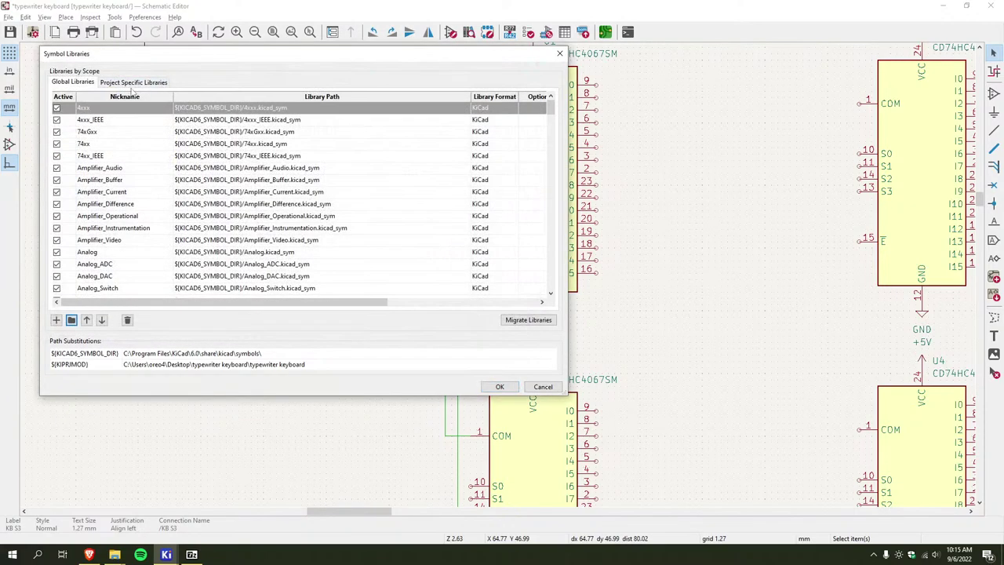
{"action": "left_click", "coordinate": [132, 83]}
{"action": "left_click", "coordinate": [71, 319]}
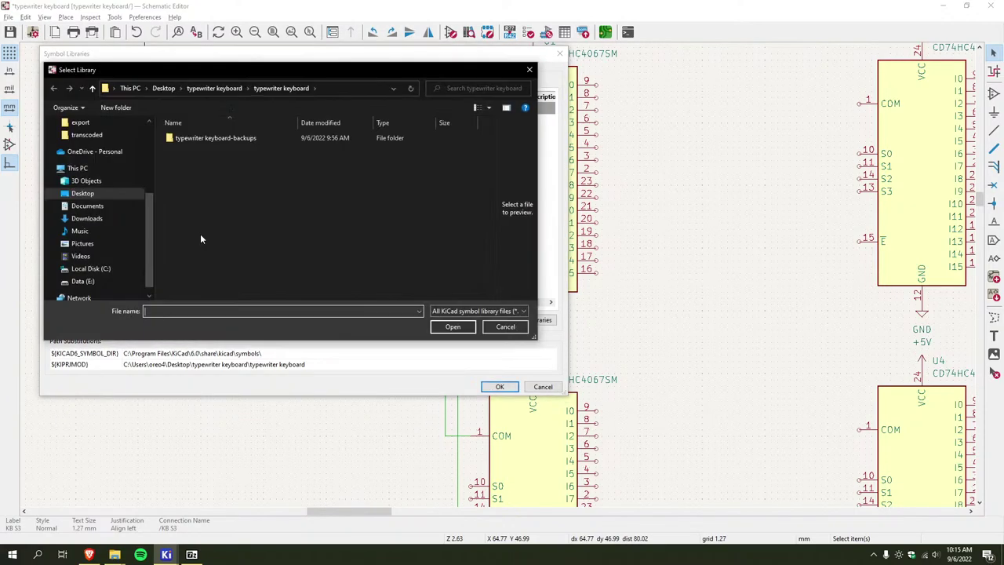
{"action": "double_click", "coordinate": [218, 139]}
{"action": "left_click", "coordinate": [214, 88]}
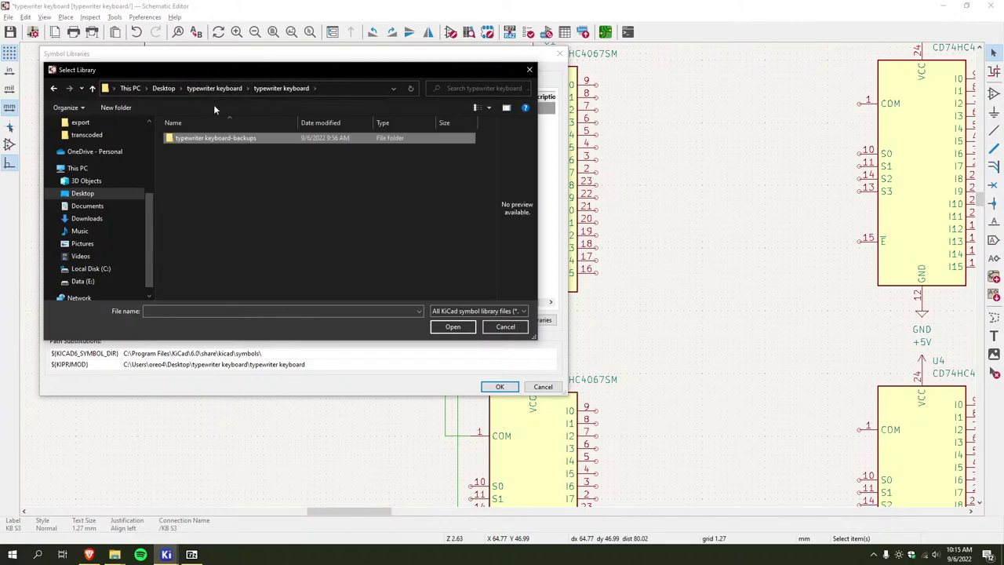
{"action": "left_click", "coordinate": [214, 87]}
{"action": "left_click", "coordinate": [221, 139]}
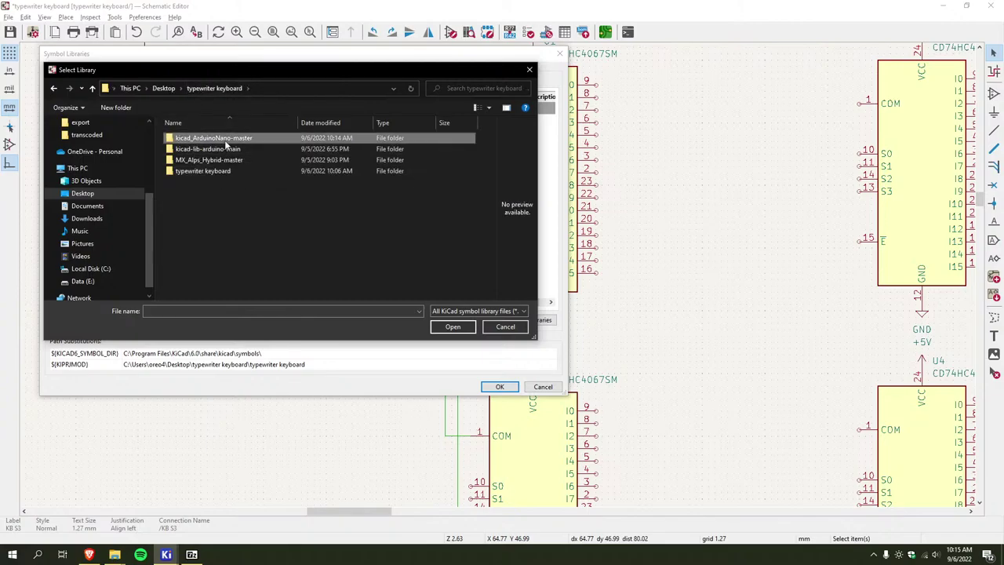
{"action": "left_click", "coordinate": [454, 328]}
{"action": "left_click", "coordinate": [455, 327]}
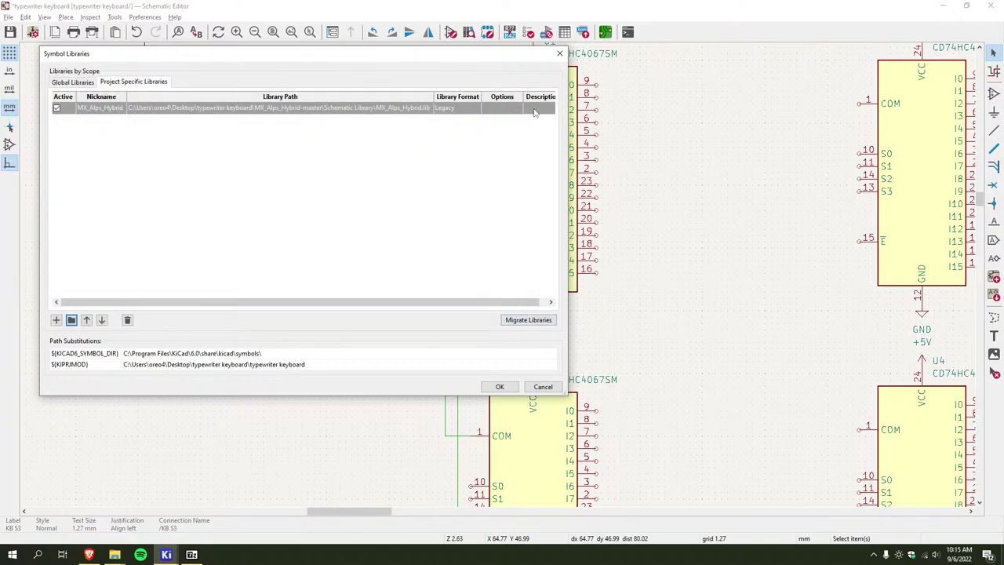
{"action": "left_click", "coordinate": [553, 57]}
Find the Arduino_Nano symbol in the Arduino library by searching for nano and place it below the Sparkfun Pro Micro
{"action": "type", "text": "a"}
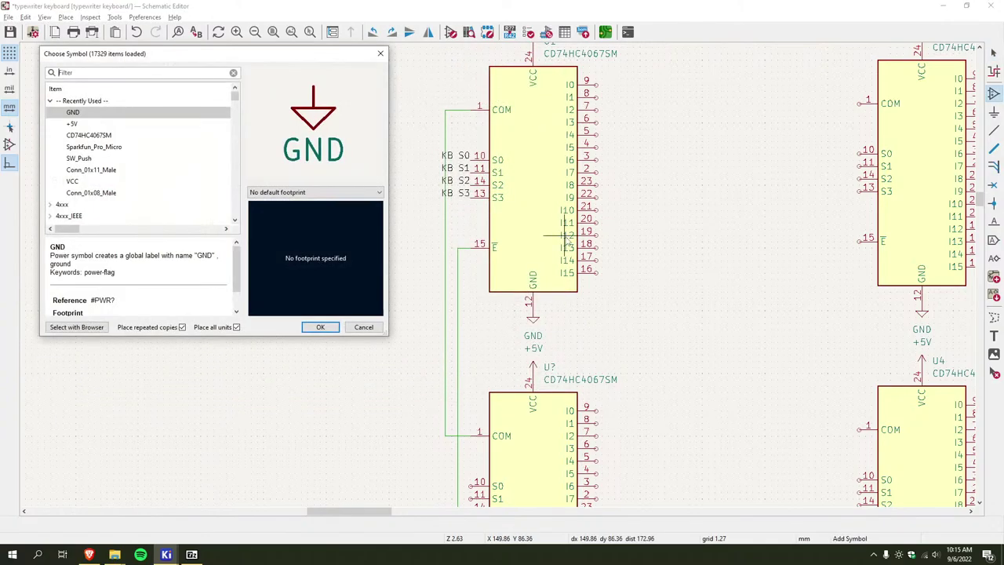
{"action": "type", "text": "nano"}
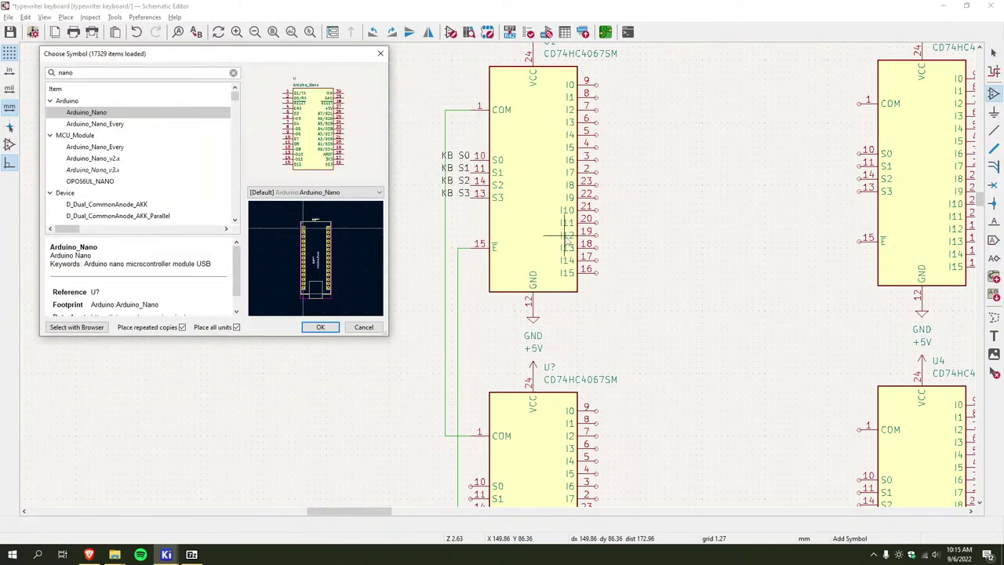
{"action": "left_click", "coordinate": [70, 114]}
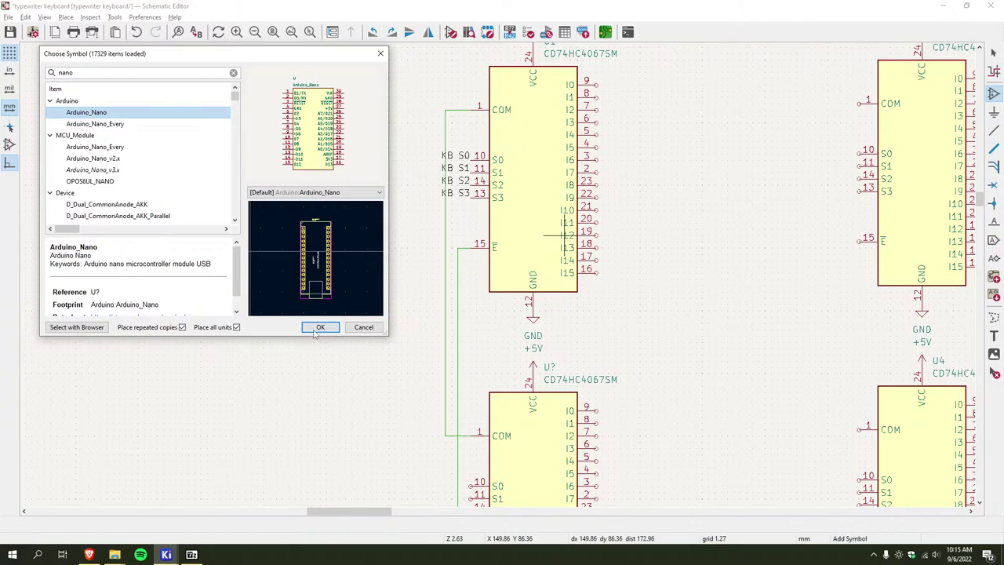
{"action": "left_click", "coordinate": [314, 329]}
{"action": "left_click", "coordinate": [238, 342]}
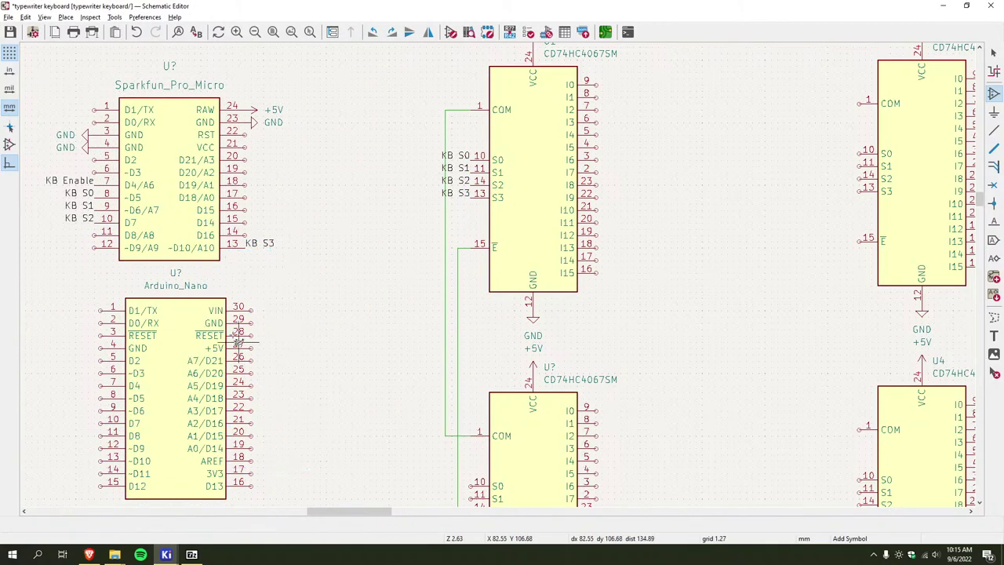
{"action": "key", "text": "Escape"}
Delete the Sparkfun_Pro_Micro symbol, leaving its power symbols and KB labels in place
{"action": "left_click", "coordinate": [183, 123]}
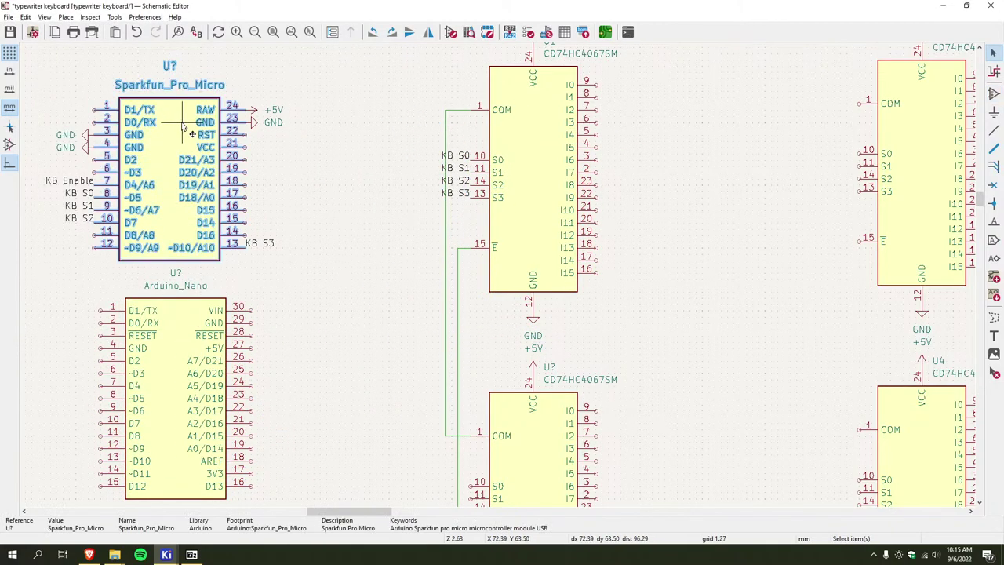
{"action": "key", "text": "Delete"}
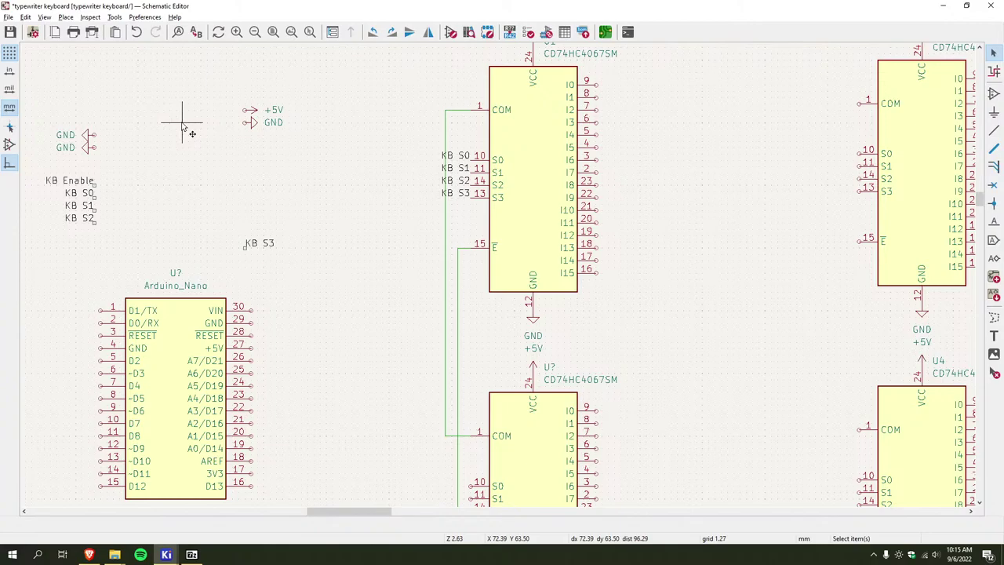
{"action": "scroll", "coordinate": [182, 123], "scroll_direction": "down", "scroll_amount": 3}
{"action": "scroll", "coordinate": [374, 145], "scroll_direction": "up", "scroll_amount": 3}
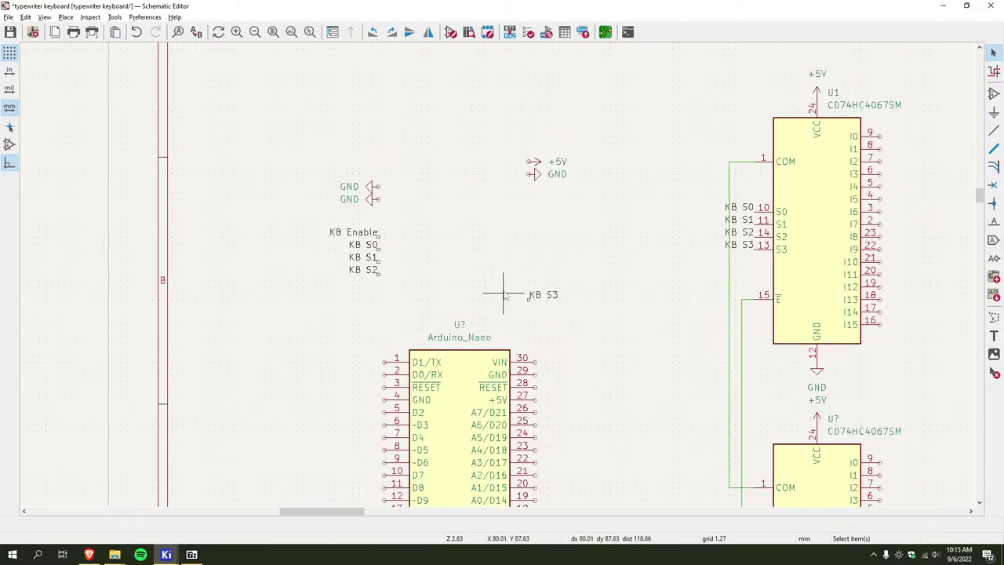
{"action": "middle_click_drag", "start_coordinate": [504, 295], "coordinate": [441, 223]}
{"action": "middle_click_drag", "start_coordinate": [541, 368], "coordinate": [473, 384]}
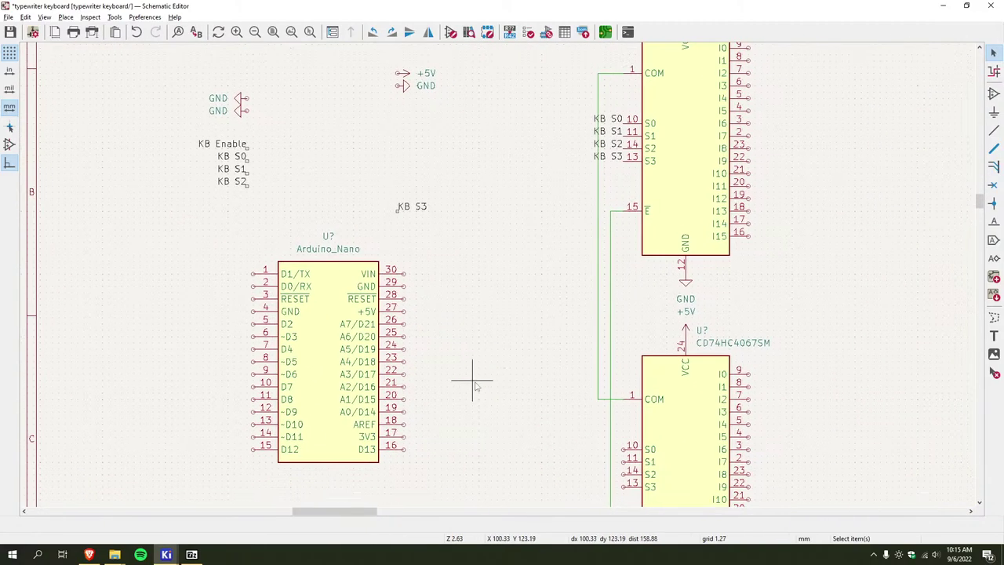
Set the Arduino_Nano symbol's reference designator to U5
{"action": "double_click", "coordinate": [330, 235]}
{"action": "key", "text": "Escape"}
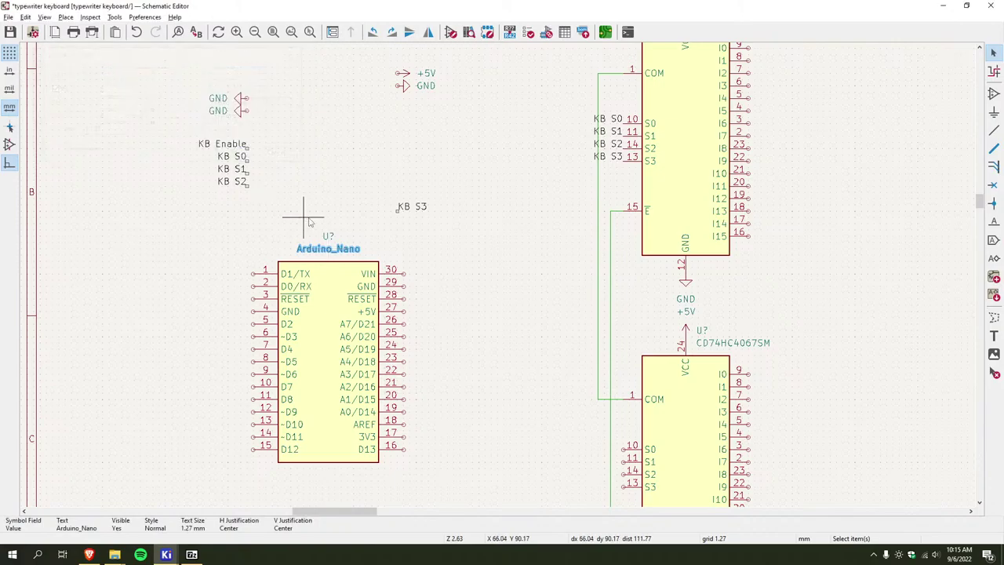
{"action": "double_click", "coordinate": [327, 234]}
{"action": "type", "text": "5"}
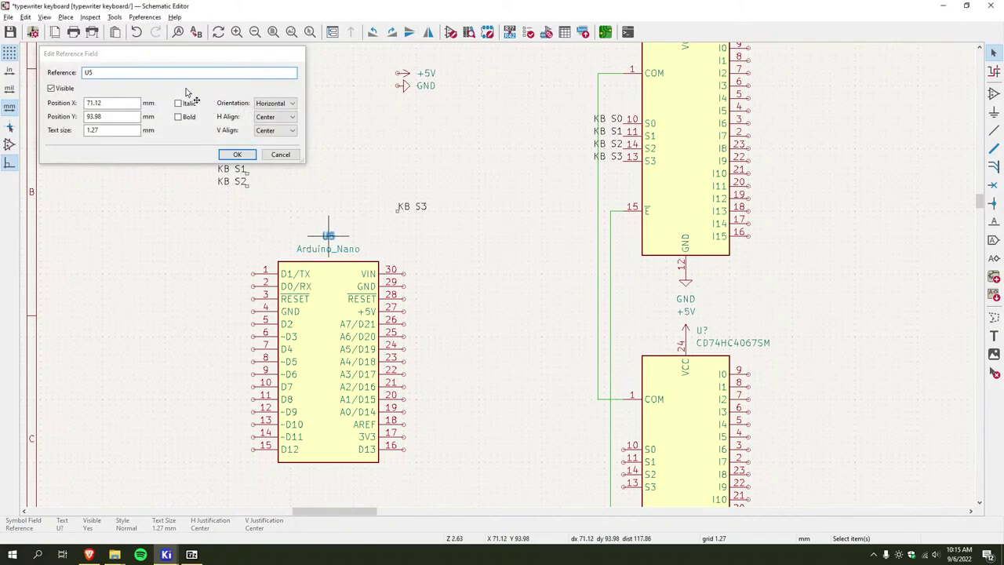
{"action": "key", "text": "Return"}
{"action": "scroll", "coordinate": [222, 129], "scroll_direction": "down", "scroll_amount": 1}
{"action": "scroll", "coordinate": [497, 278], "scroll_direction": "up", "scroll_amount": 1}
{"action": "middle_click_drag", "start_coordinate": [489, 267], "coordinate": [382, 204]}
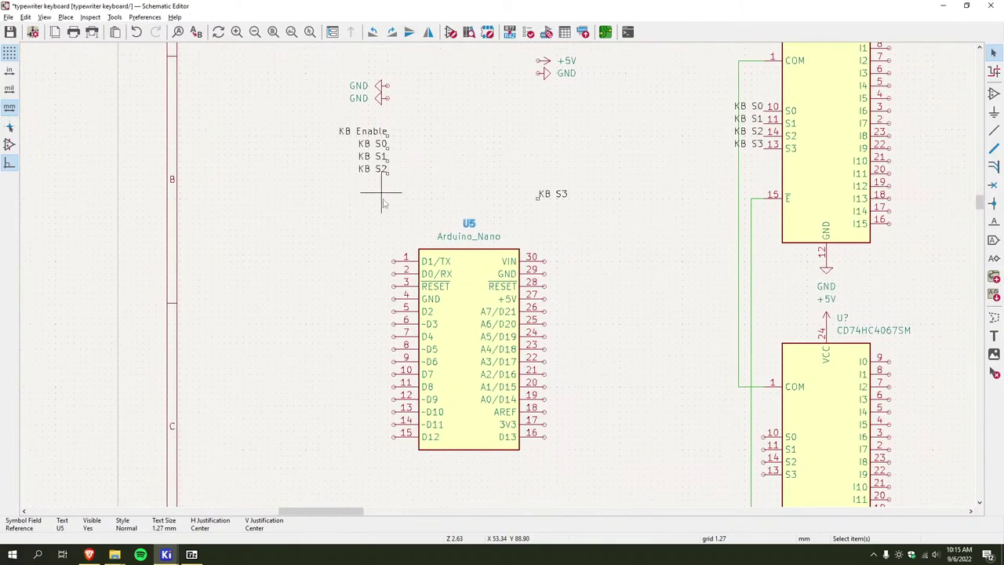
Move the KB Enable, KB S0, KB S1 and KB S2 labels onto the Arduino_Nano's D2, D3, D4 and D5 pins and save the schematic
{"action": "left_click_drag", "start_coordinate": [296, 47], "coordinate": [444, 210]}
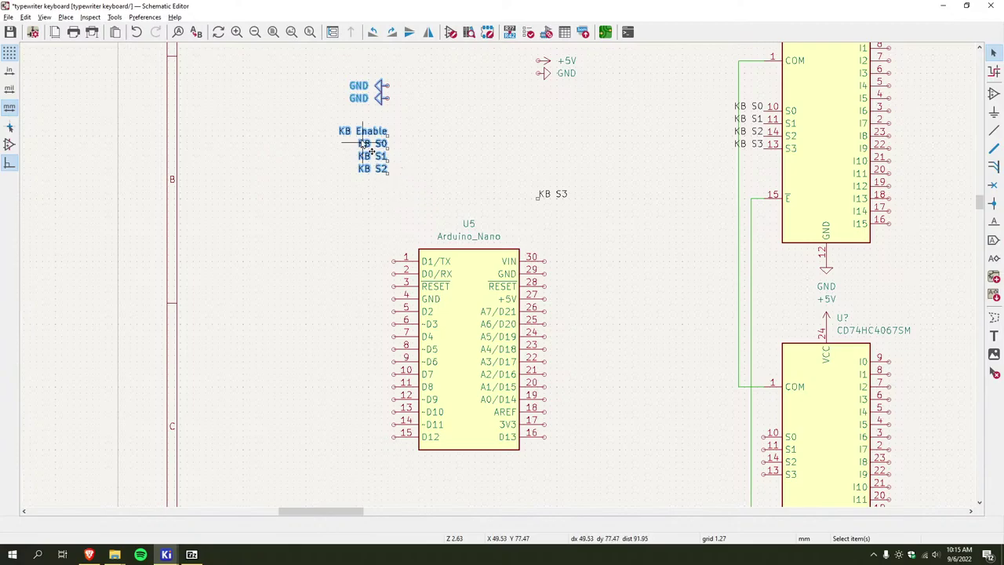
{"action": "left_click", "coordinate": [381, 86]}
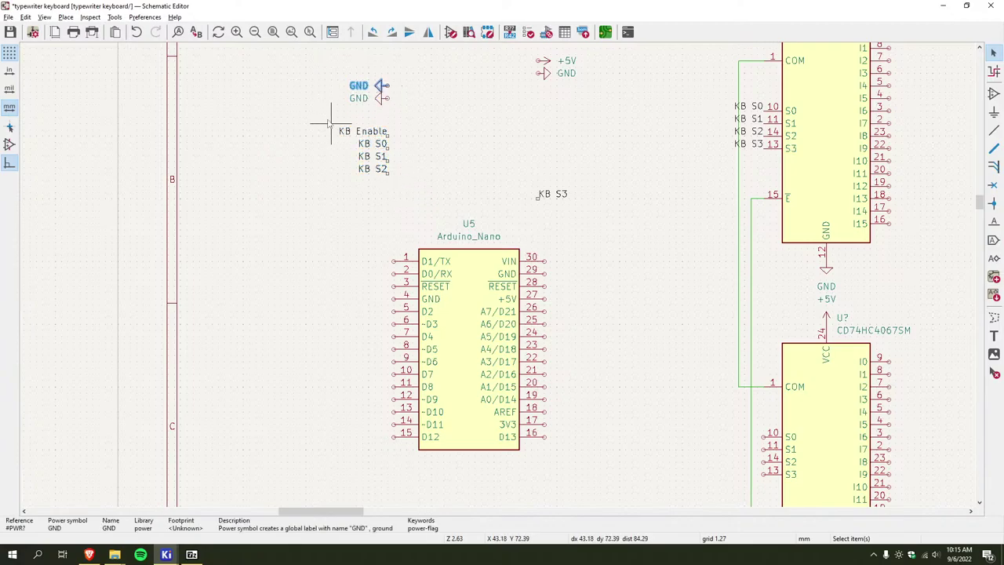
{"action": "left_click_drag", "start_coordinate": [307, 114], "coordinate": [433, 231]}
{"action": "left_click_drag", "start_coordinate": [372, 180], "coordinate": [397, 352]}
{"action": "left_click", "coordinate": [330, 349]}
{"action": "scroll", "coordinate": [246, 269], "scroll_direction": "right", "scroll_amount": 2}
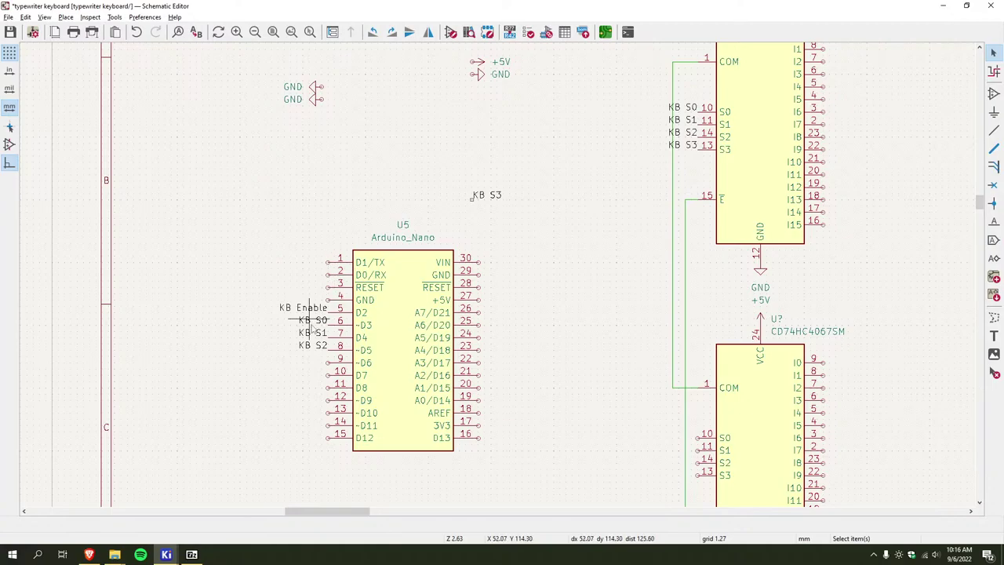
{"action": "key", "text": "ctrl+s"}
Move the KB S3 label onto the Arduino_Nano's D6 pin and set its justification to align right
{"action": "middle_click_drag", "start_coordinate": [373, 304], "coordinate": [339, 266]}
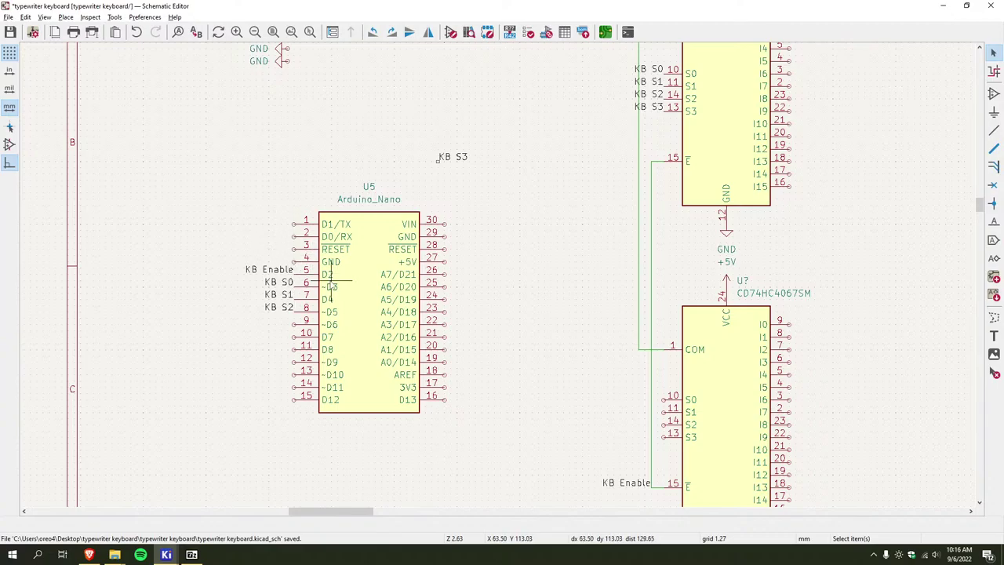
{"action": "scroll", "coordinate": [330, 281], "scroll_direction": "right", "scroll_amount": 3, "text": "ctrl"}
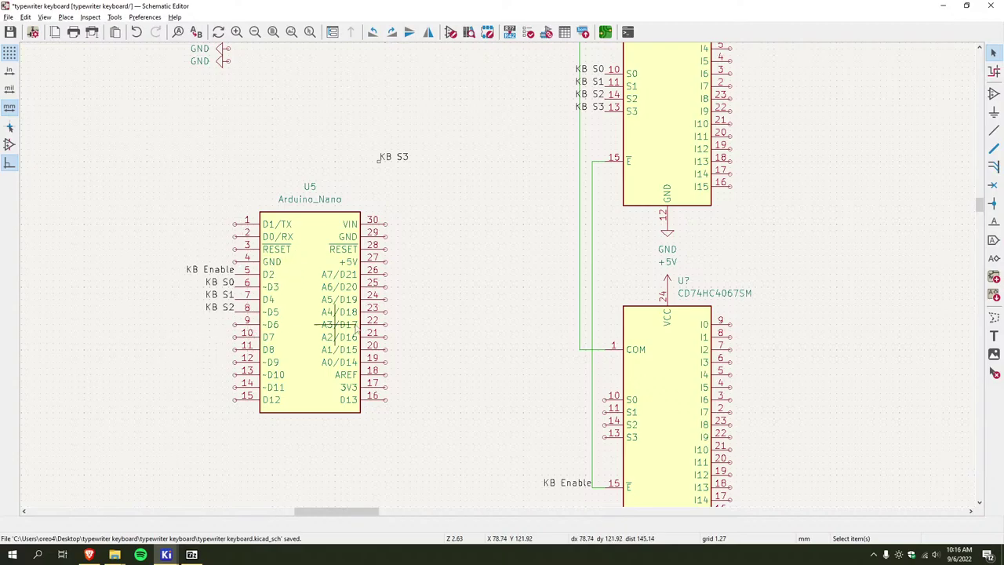
{"action": "scroll", "coordinate": [337, 324], "scroll_direction": "down", "scroll_amount": 3}
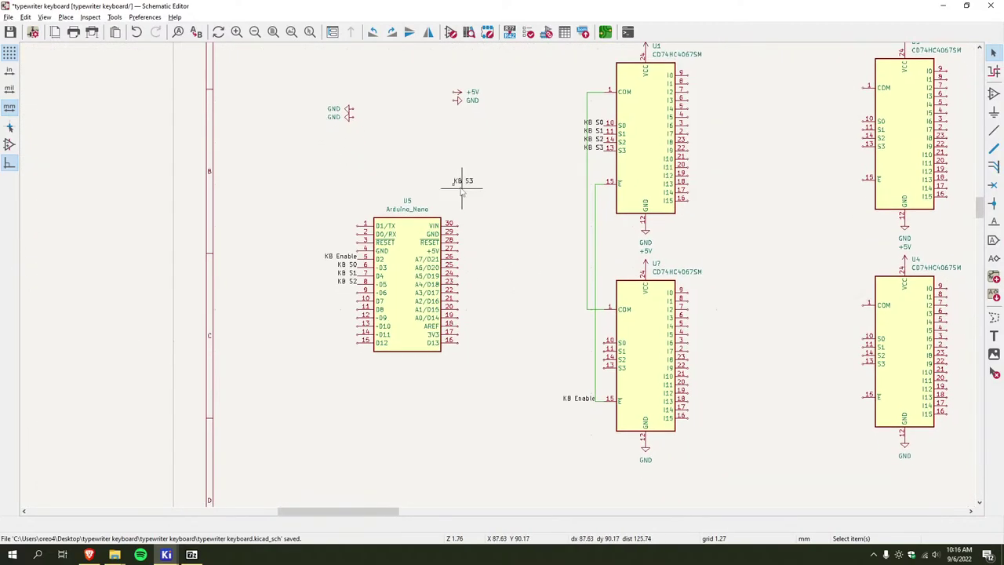
{"action": "left_click", "coordinate": [465, 180]}
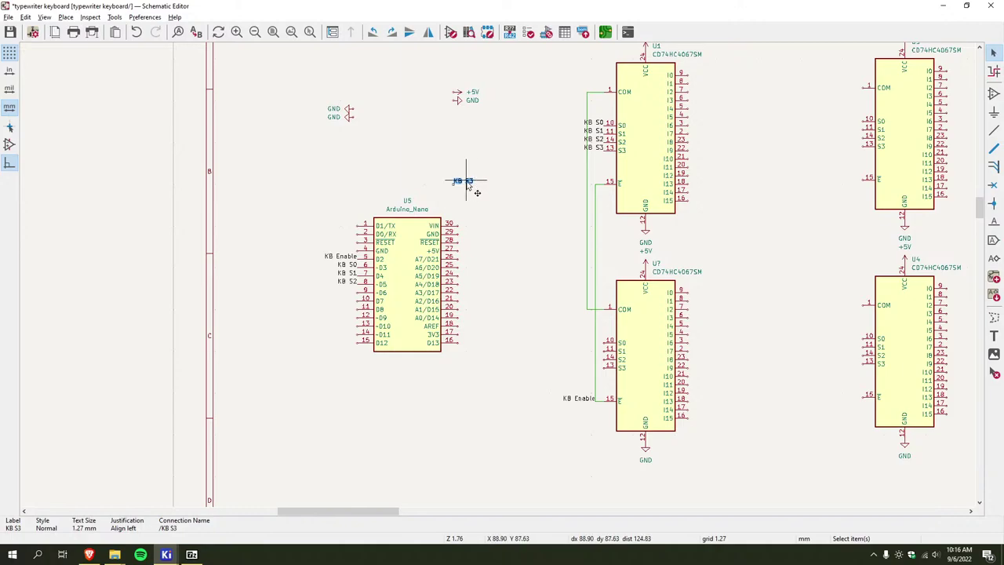
{"action": "left_click_drag", "start_coordinate": [468, 184], "coordinate": [366, 298]}
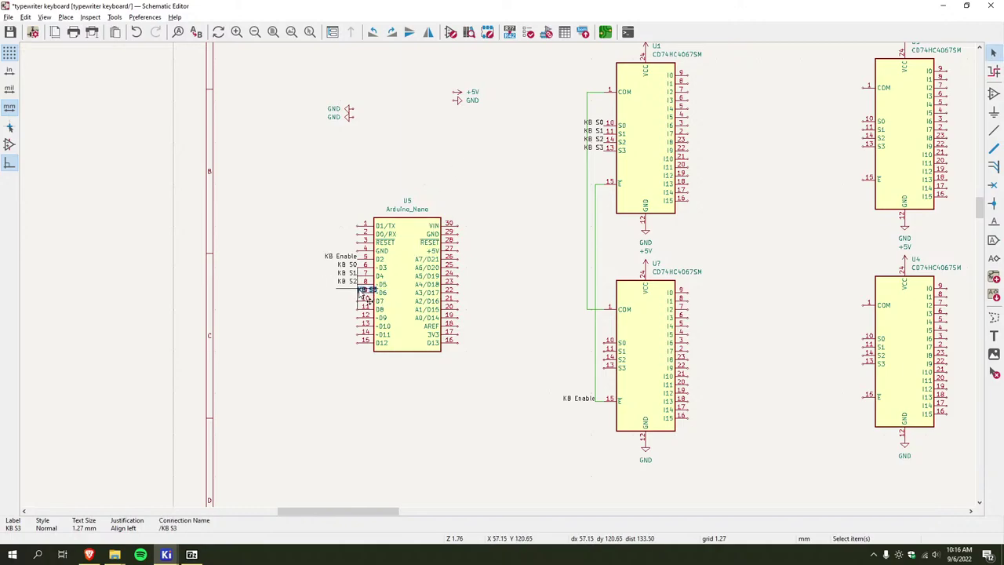
{"action": "scroll", "coordinate": [366, 298], "scroll_direction": "up", "scroll_amount": 3}
{"action": "right_click", "coordinate": [515, 269]}
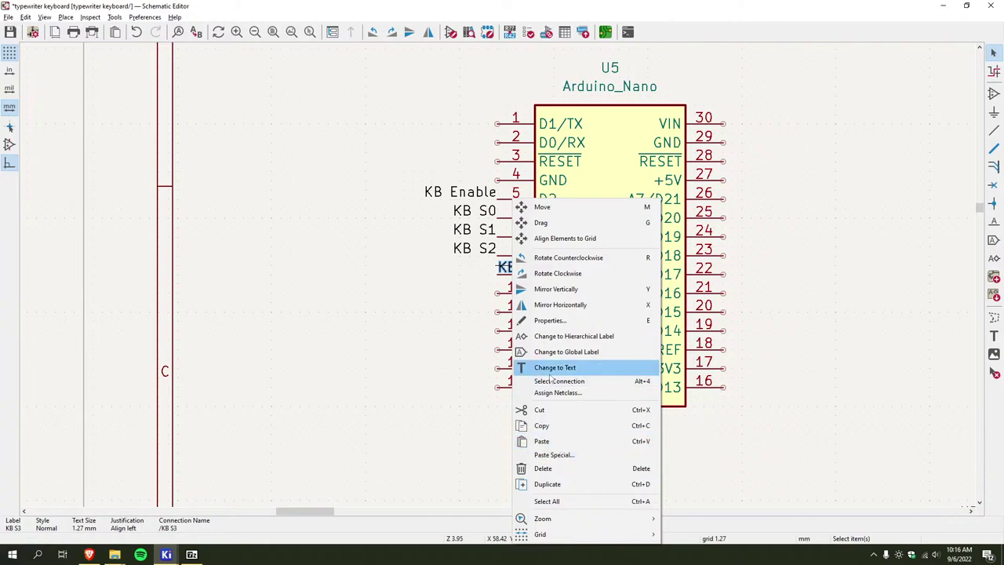
{"action": "left_click", "coordinate": [553, 320]}
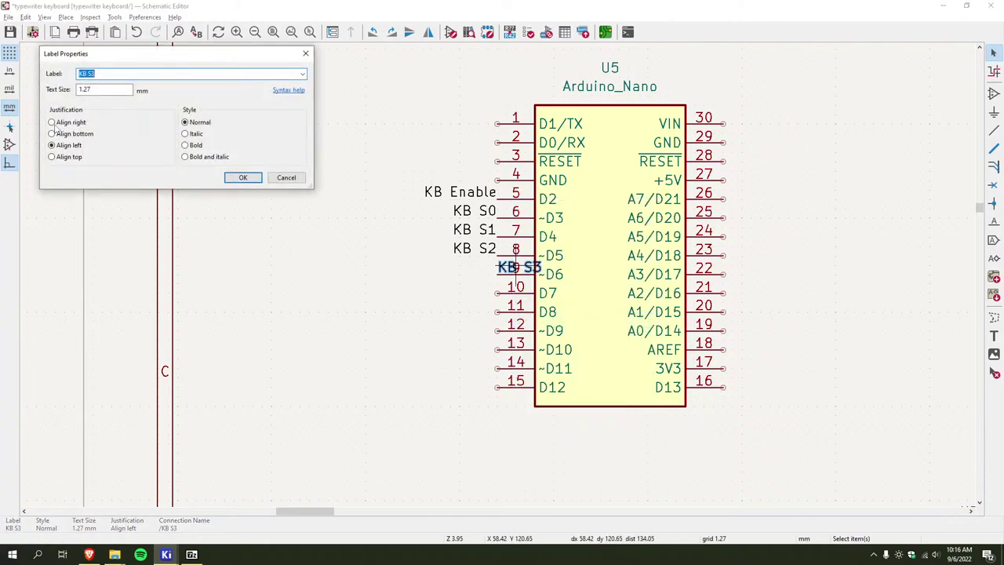
{"action": "left_click", "coordinate": [243, 177]}
{"action": "scroll", "coordinate": [329, 233], "scroll_direction": "down", "scroll_amount": 2}
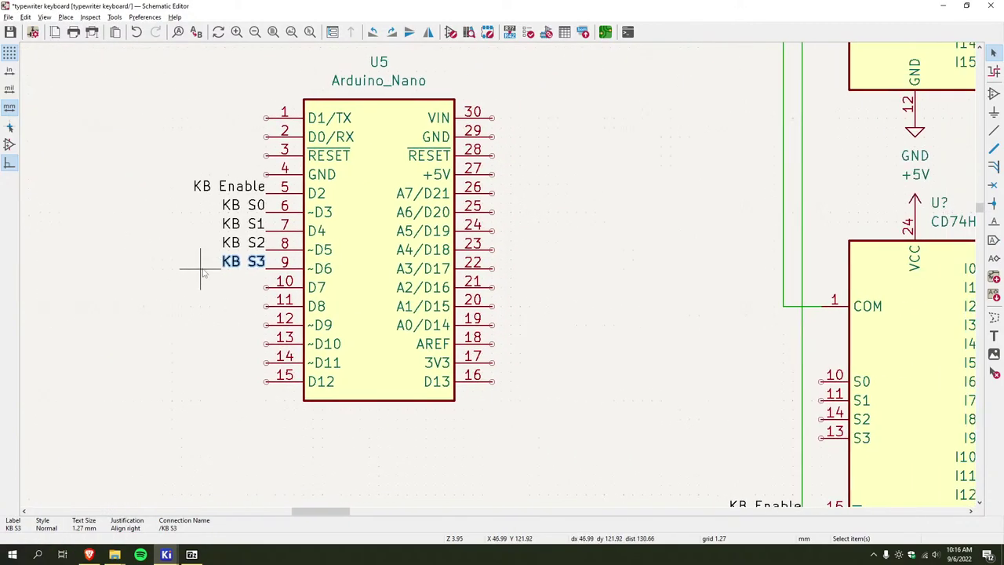
{"action": "middle_click_drag", "start_coordinate": [410, 282], "coordinate": [253, 309]}
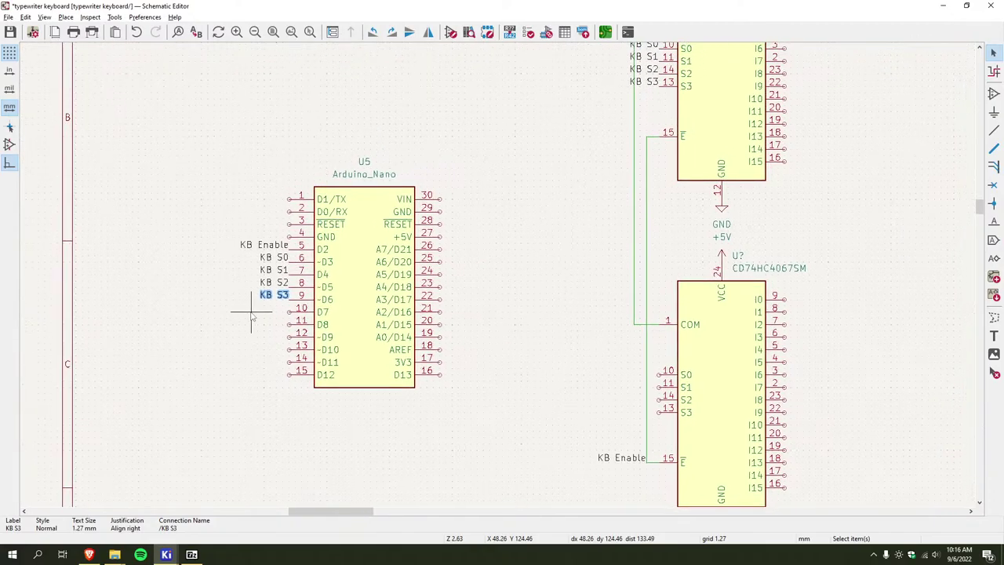
{"action": "left_click", "coordinate": [253, 315]}
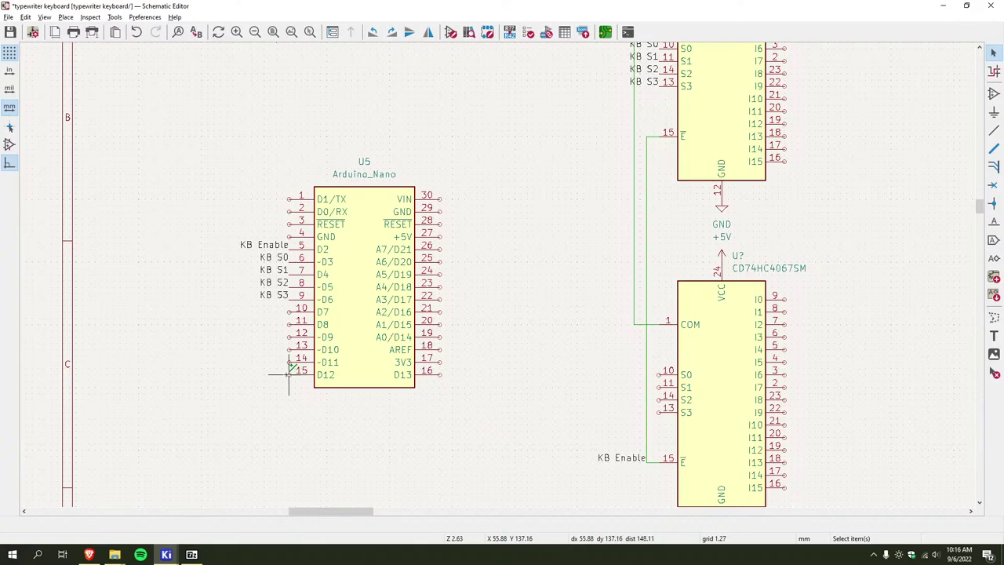
{"action": "scroll", "coordinate": [447, 336], "scroll_direction": "up", "scroll_amount": 2}
{"action": "scroll", "coordinate": [504, 359], "scroll_direction": "down", "scroll_amount": 2}
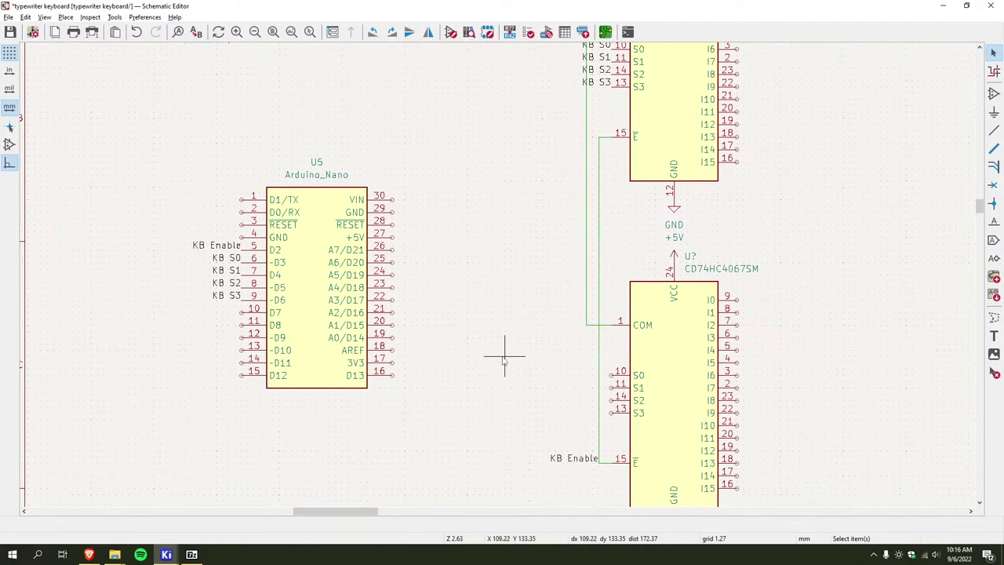
{"action": "scroll", "coordinate": [448, 217], "scroll_direction": "up", "scroll_amount": 2}
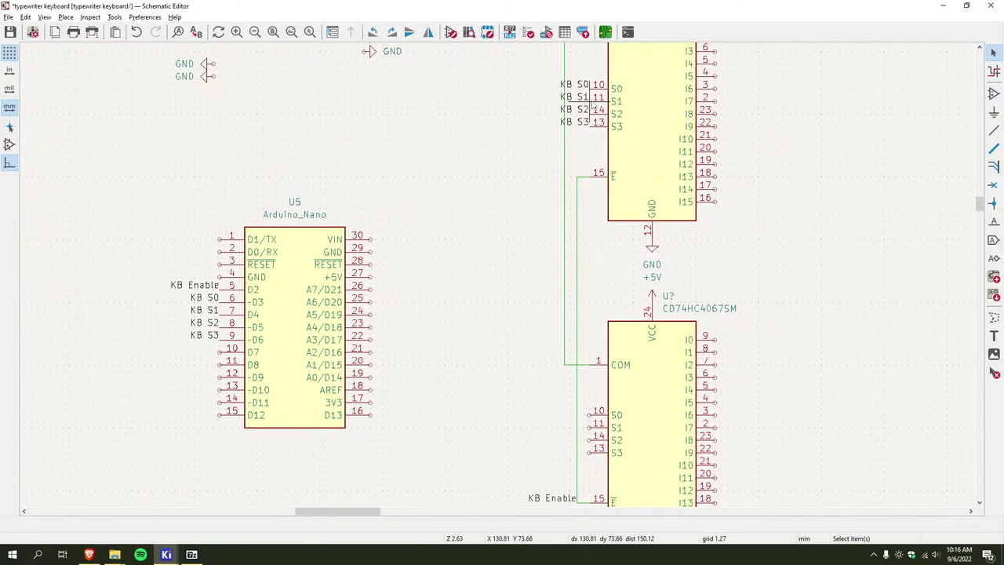
{"action": "scroll", "coordinate": [301, 287], "scroll_direction": "down", "scroll_amount": 3}
{"action": "scroll", "coordinate": [300, 286], "scroll_direction": "left", "scroll_amount": 3}
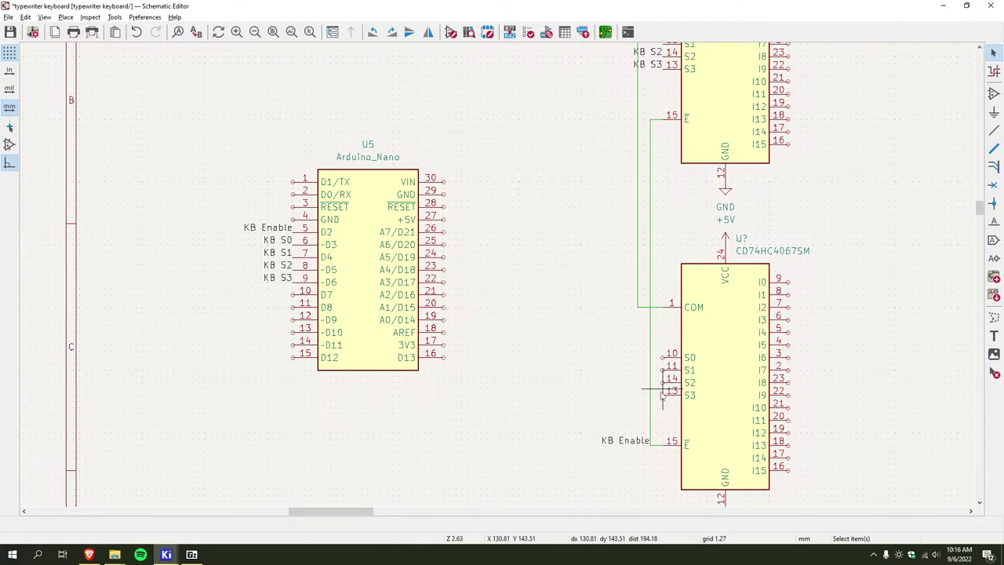
{"action": "left_click", "coordinate": [292, 308]}
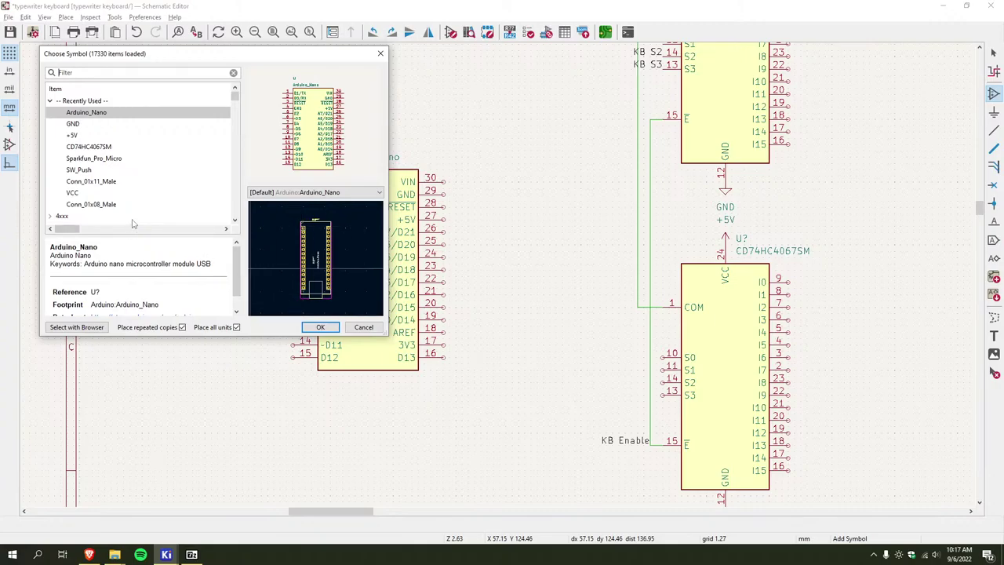
{"action": "key", "text": "Escape"}
Add a right-aligned net label KB S4 to the Arduino_Nano's D7 pin
{"action": "left_click", "coordinate": [302, 300]}
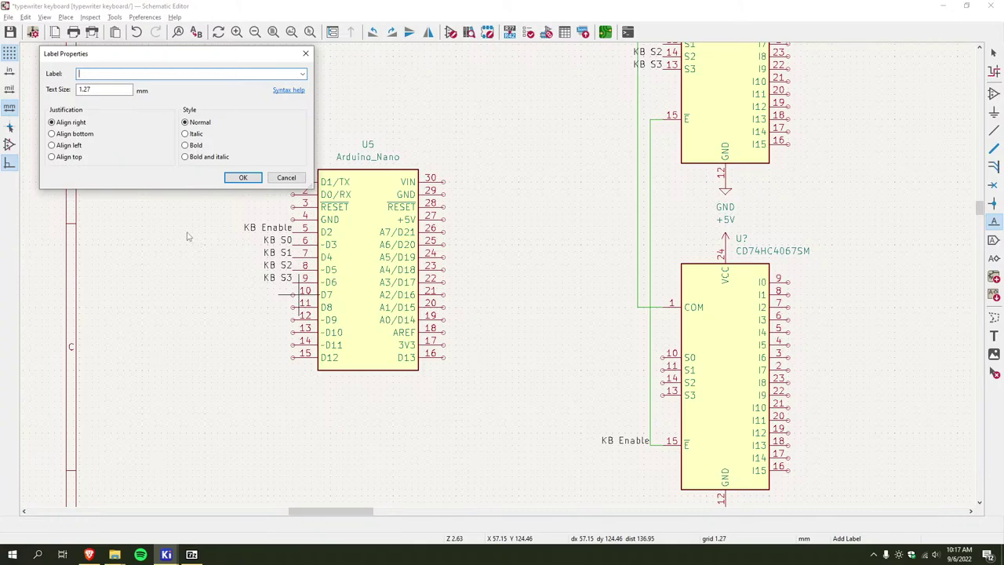
{"action": "type", "text": "KB S4"}
{"action": "key", "text": "Return"}
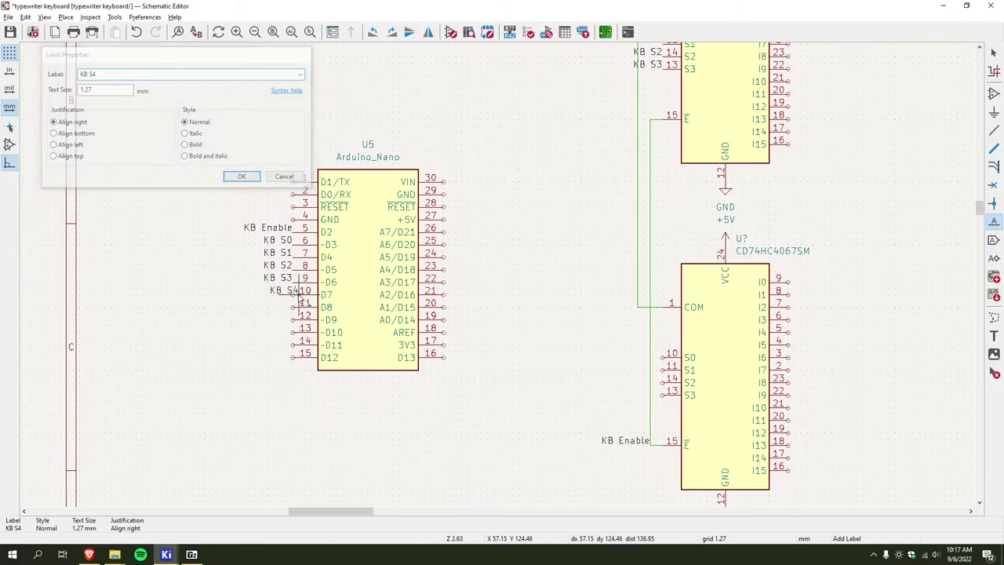
{"action": "left_click", "coordinate": [295, 301]}
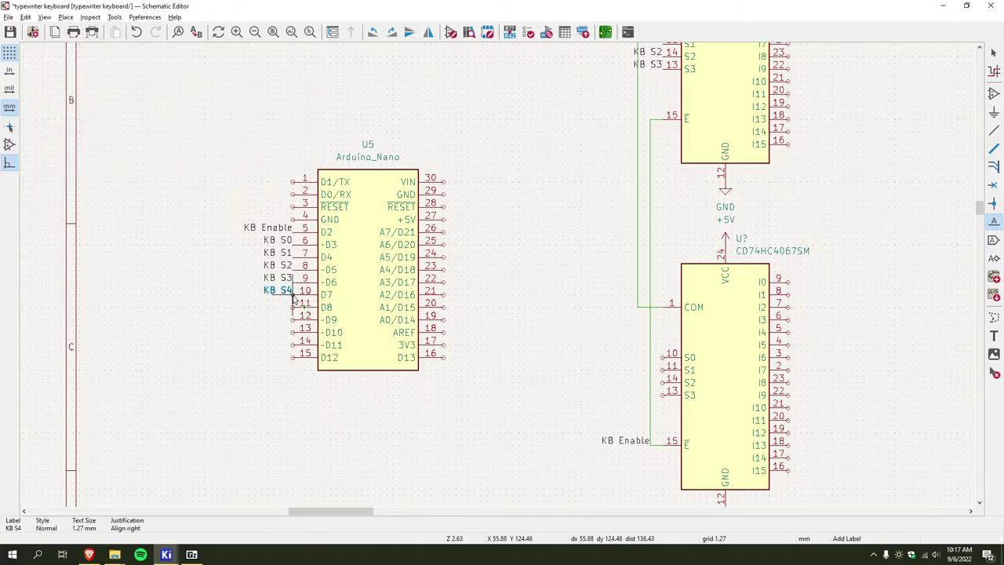
Add a net label KB S5 to the Arduino_Nano's D10 pin
{"action": "key", "text": "a"}
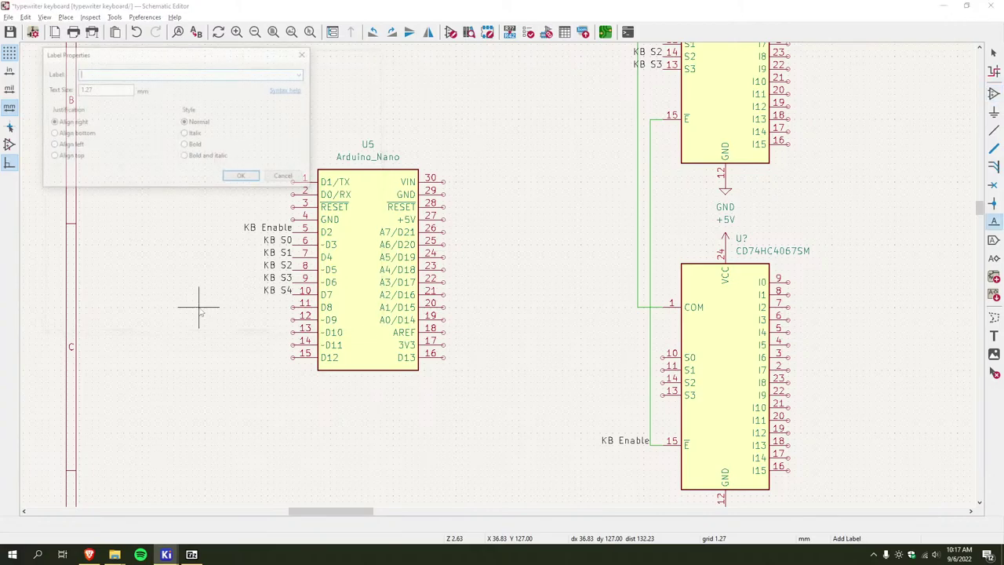
{"action": "key", "text": "Escape"}
{"action": "key", "text": "l"}
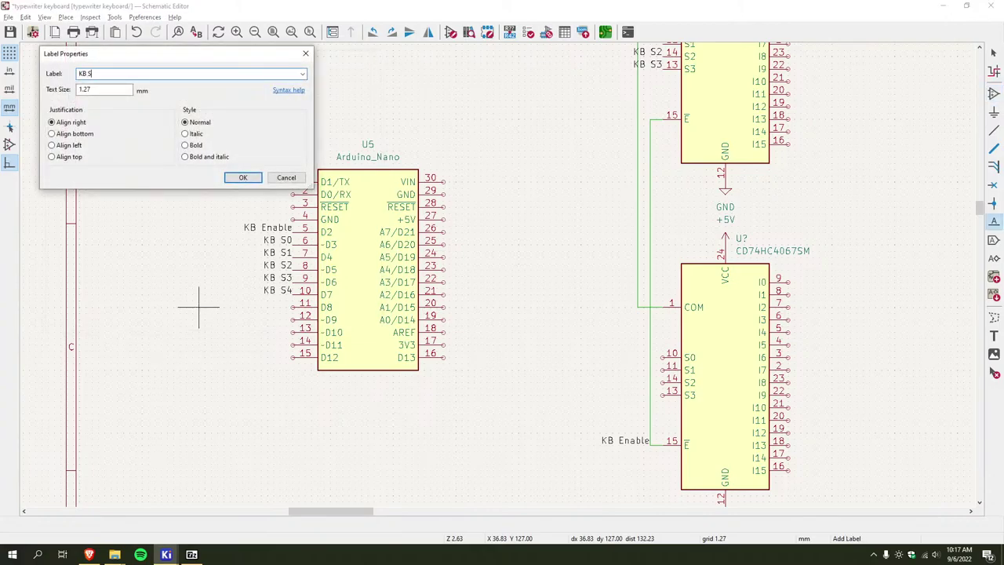
{"action": "type", "text": "KB S5"}
{"action": "key", "text": "Return"}
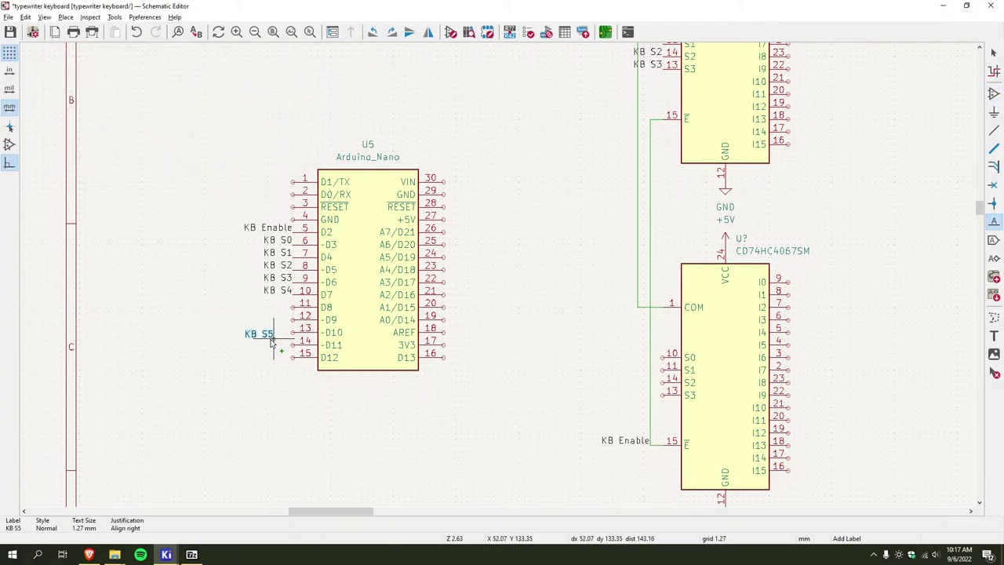
{"action": "left_click", "coordinate": [293, 329]}
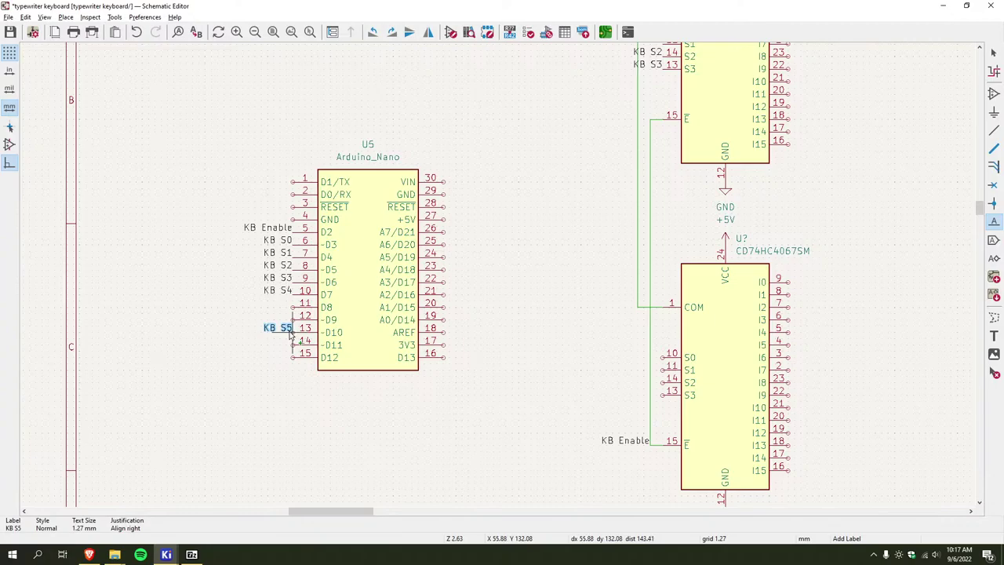
Add a net label KB S6 to the Arduino_Nano's D11 pin
{"action": "left_click", "coordinate": [188, 335]}
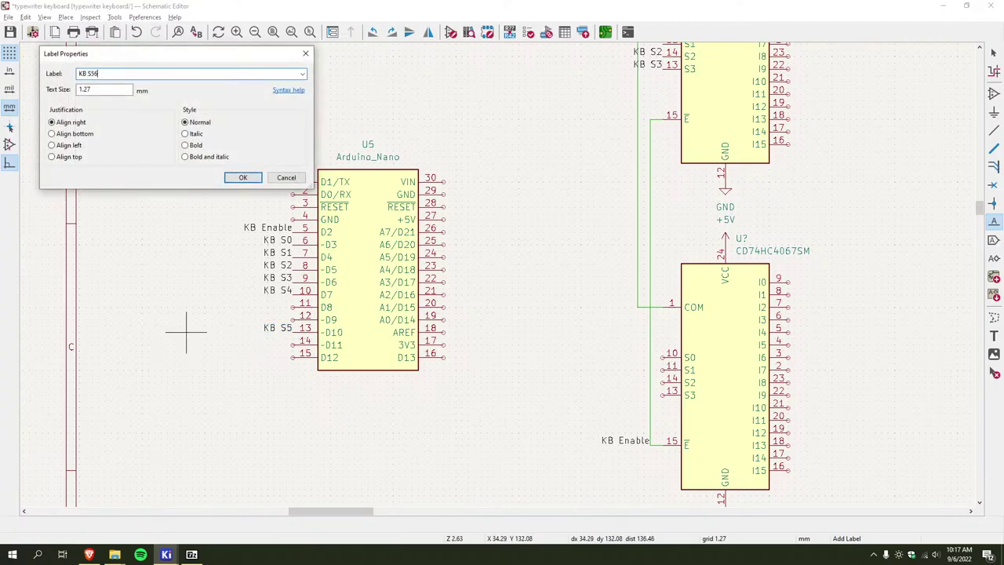
{"action": "key", "text": "Return"}
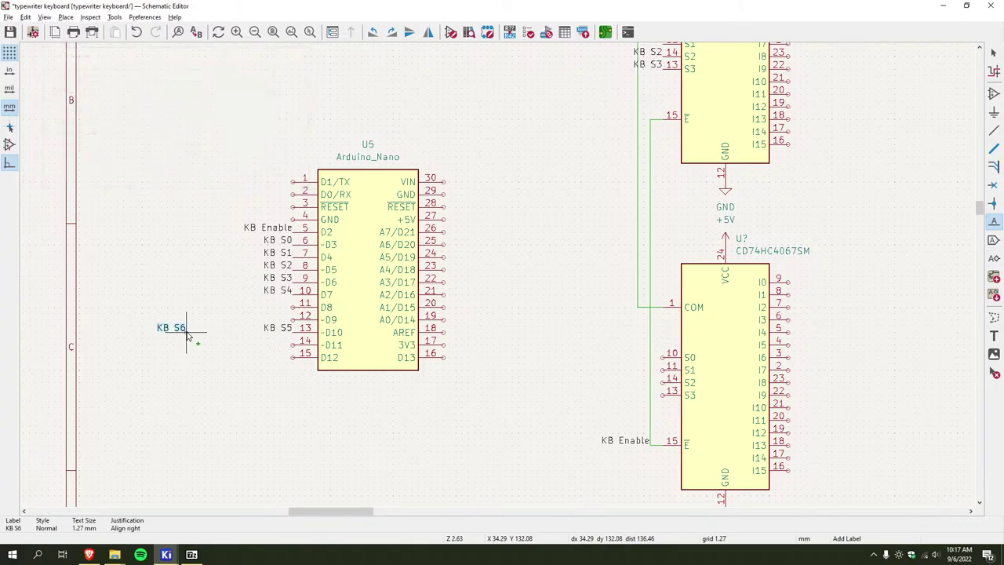
{"action": "left_click", "coordinate": [294, 340]}
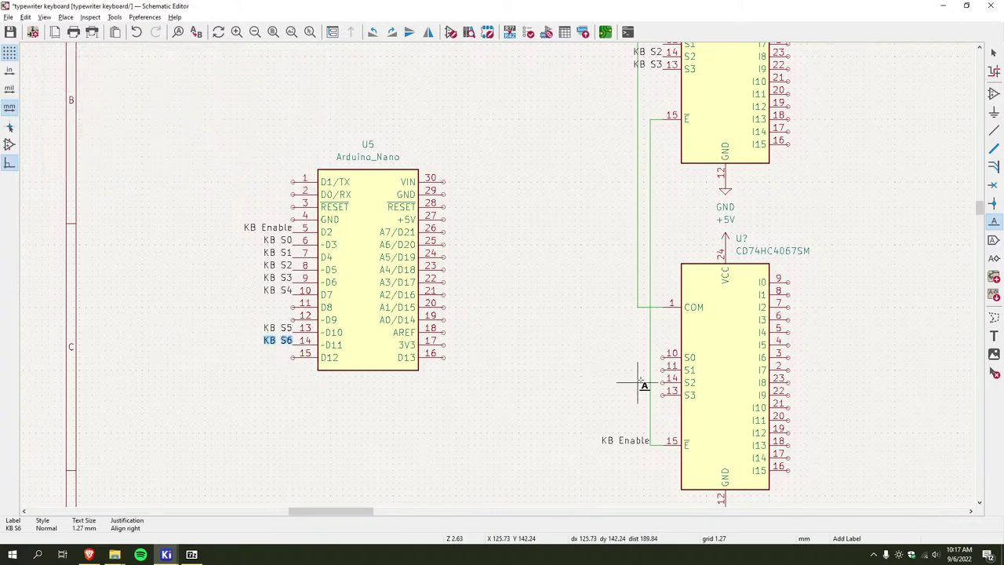
{"action": "key", "text": "Escape"}
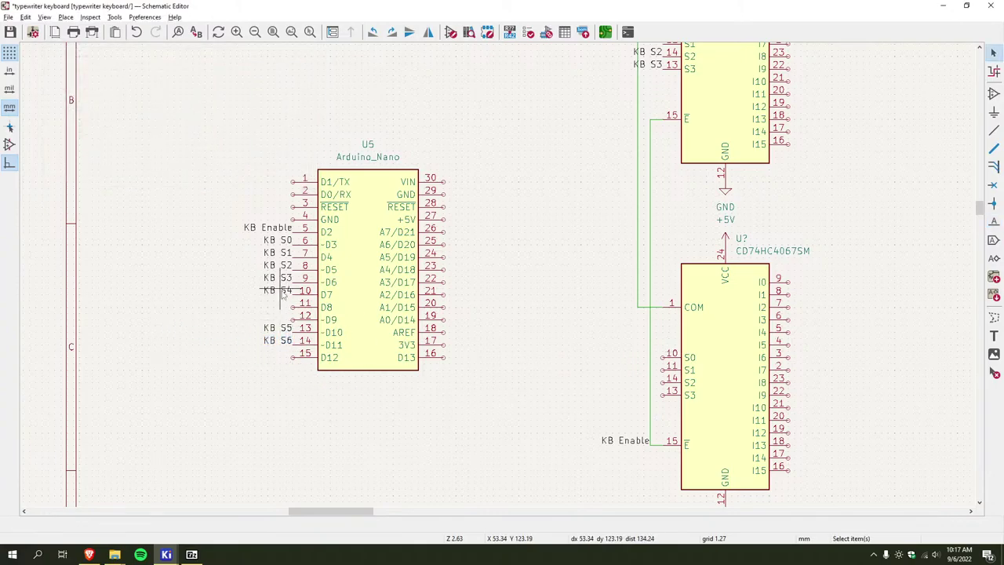
Copy the KB S4, KB S5 and KB S6 labels onto the S0, S1 and S2 pins of the multiplexer below U1
{"action": "left_click", "coordinate": [276, 290]}
{"action": "left_click_drag", "start_coordinate": [258, 312], "coordinate": [320, 339], "text": "shift"}
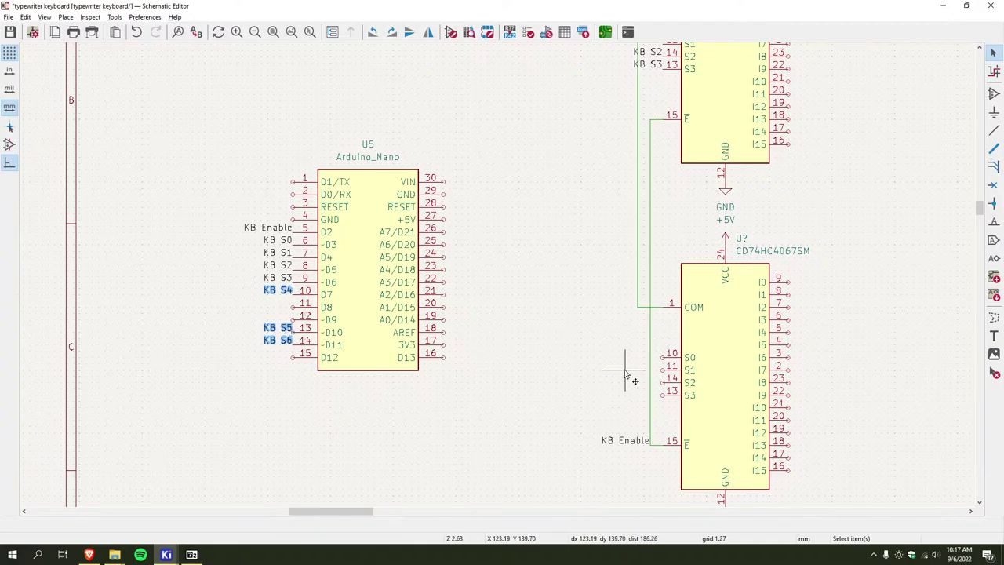
{"action": "key", "text": "m"}
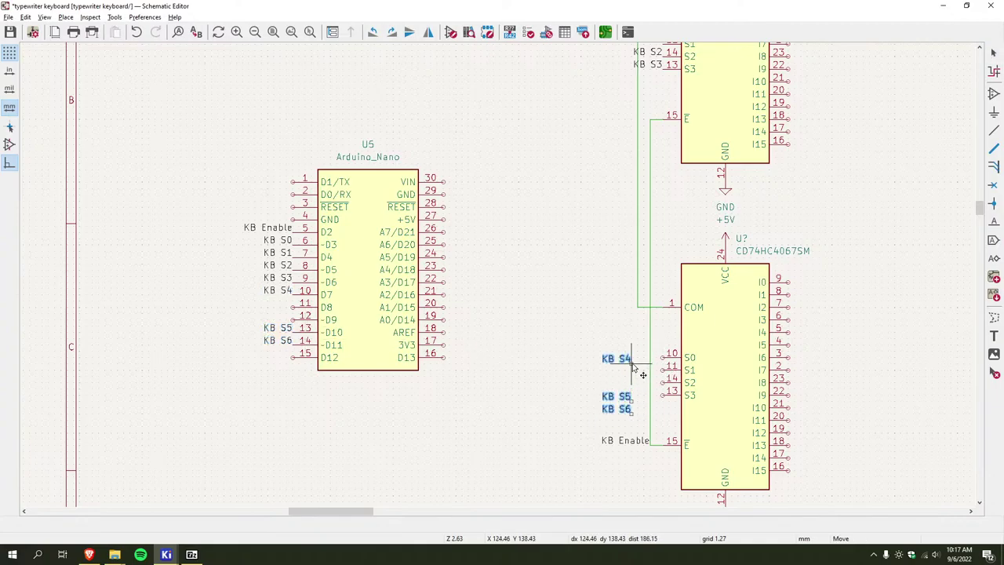
{"action": "left_click", "coordinate": [631, 370]}
{"action": "left_click_drag", "start_coordinate": [592, 384], "coordinate": [661, 377]}
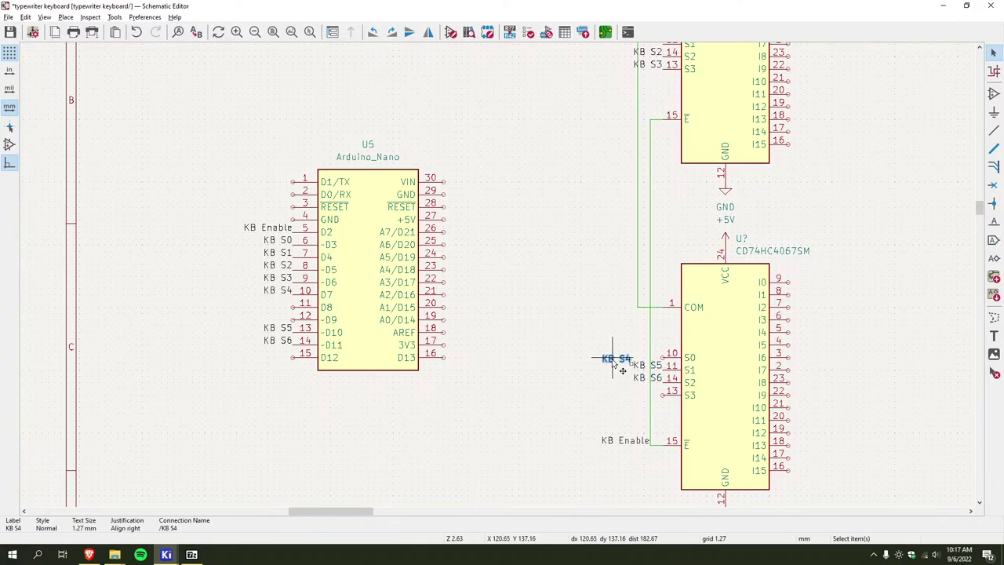
{"action": "left_click_drag", "start_coordinate": [611, 357], "coordinate": [662, 364]}
{"action": "left_click_drag", "start_coordinate": [647, 362], "coordinate": [572, 362]}
{"action": "key", "text": "Escape"}
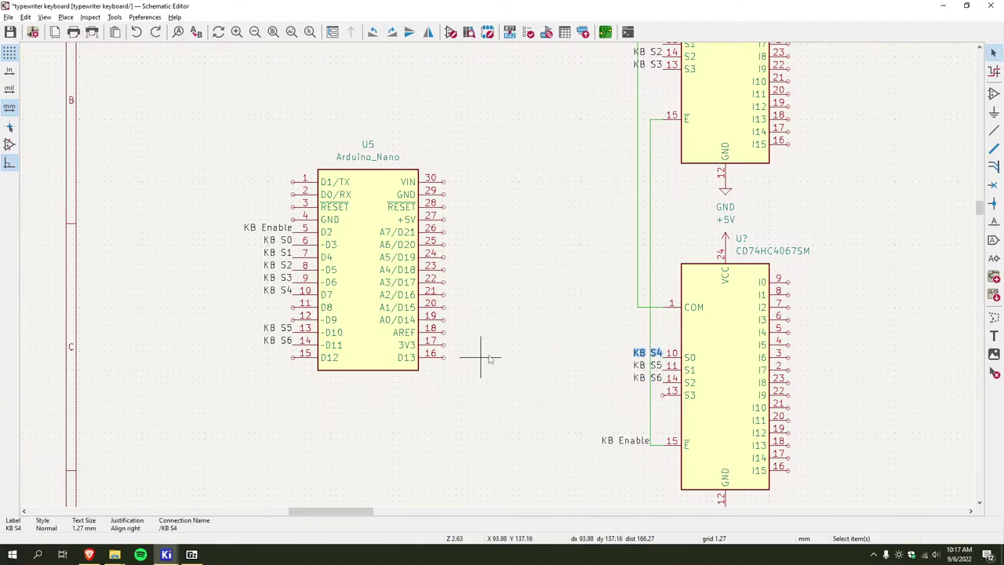
Shift the vertical wire joining the two E pins away from the multiplexers, clear of the S labels, and move the KB Enable label beyond it
{"action": "scroll", "coordinate": [549, 337], "scroll_direction": "down", "scroll_amount": 4}
{"action": "scroll", "coordinate": [507, 267], "scroll_direction": "up", "scroll_amount": 4}
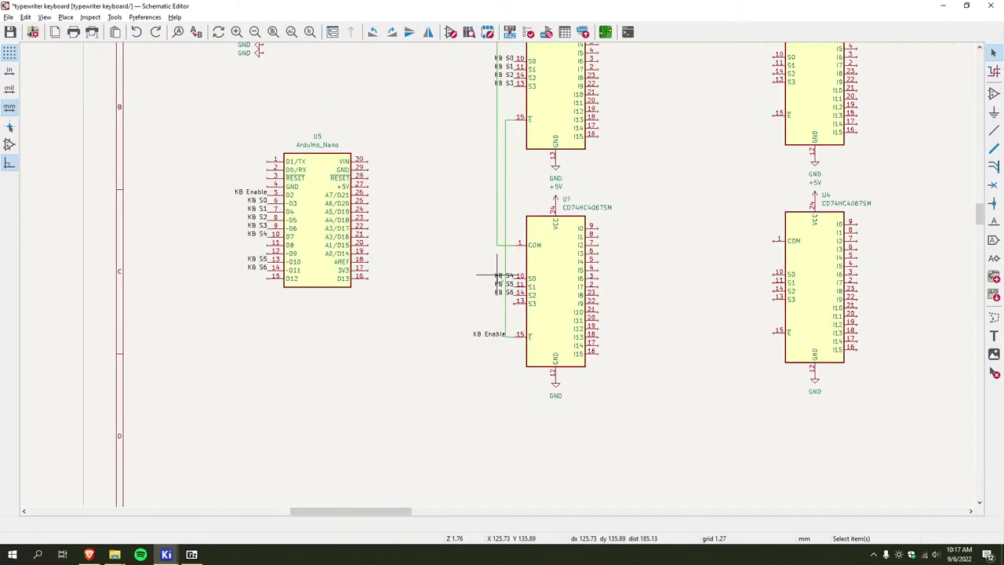
{"action": "left_click", "coordinate": [504, 257]}
{"action": "left_click_drag", "start_coordinate": [506, 259], "coordinate": [428, 367]}
{"action": "left_click", "coordinate": [461, 366]}
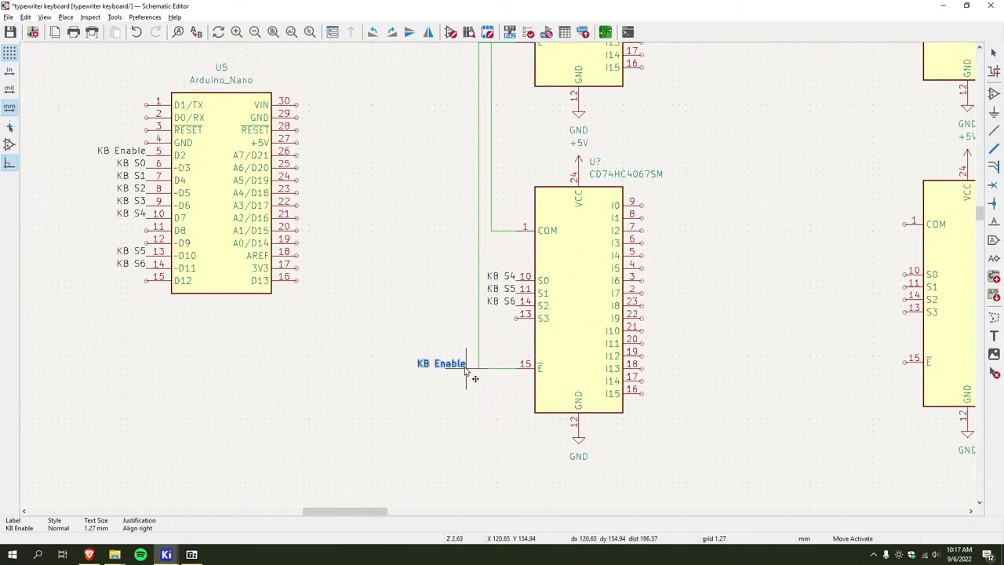
Move the vertical wire joining the two COM pins outward, clear of the S labels and the E wire
{"action": "middle_click_drag", "start_coordinate": [473, 287], "coordinate": [439, 401]}
{"action": "left_click_drag", "start_coordinate": [456, 213], "coordinate": [439, 89]}
{"action": "left_click", "coordinate": [347, 246]}
{"action": "scroll", "coordinate": [347, 246], "scroll_direction": "down", "scroll_amount": 2}
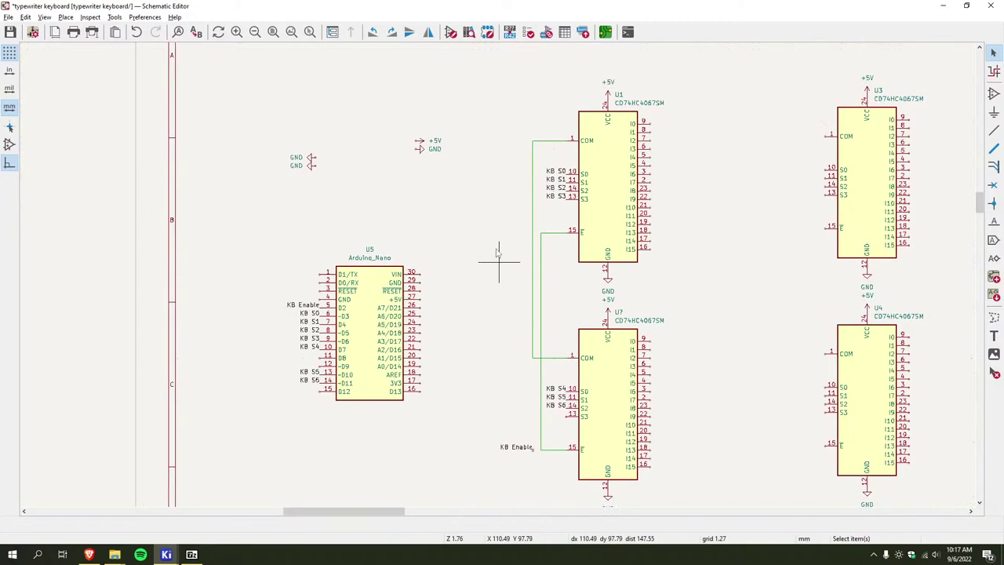
{"action": "scroll", "coordinate": [537, 251], "scroll_direction": "up", "scroll_amount": 1}
{"action": "scroll", "coordinate": [460, 233], "scroll_direction": "down", "scroll_amount": 1}
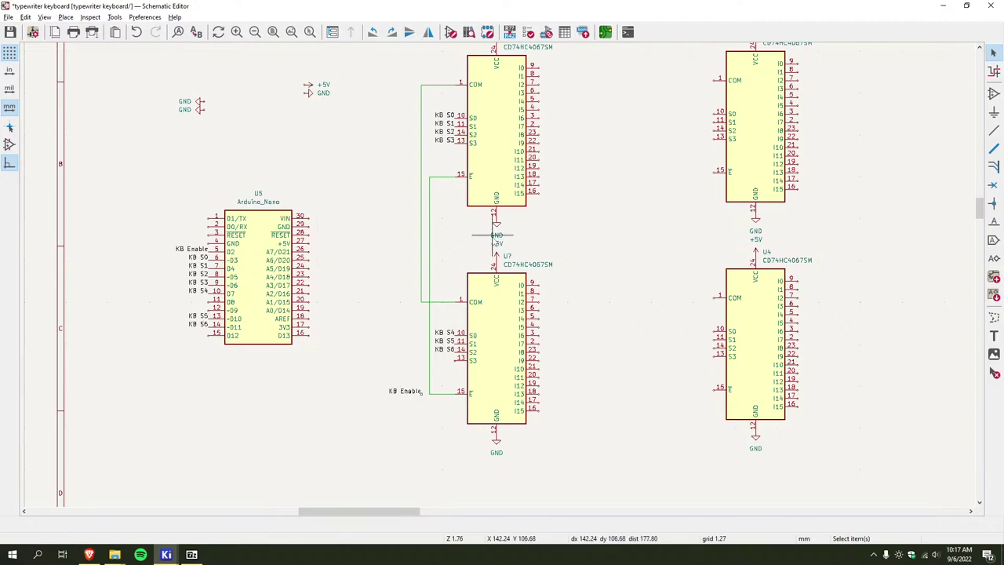
{"action": "scroll", "coordinate": [578, 230], "scroll_direction": "down", "scroll_amount": 2}
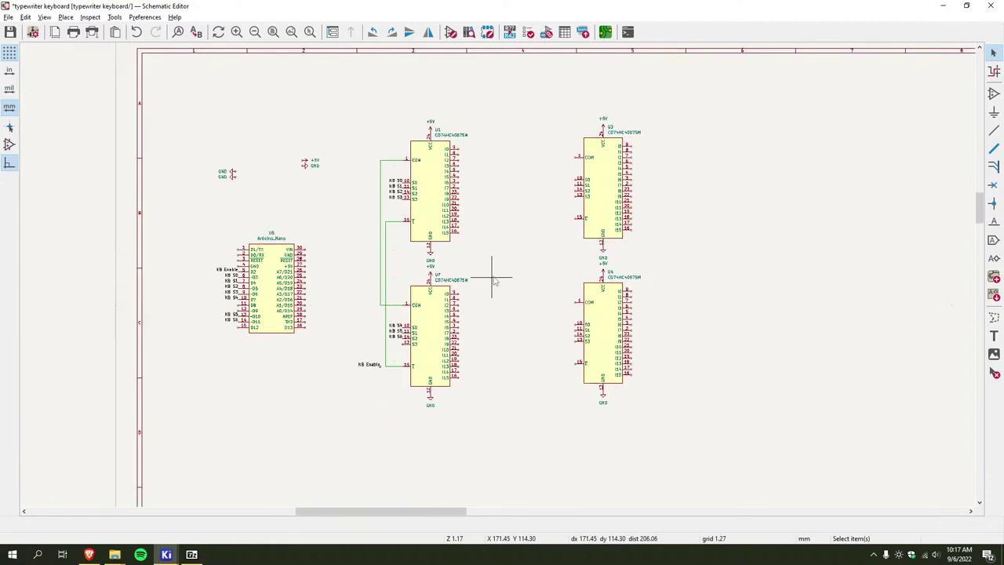
{"action": "scroll", "coordinate": [522, 254], "scroll_direction": "right", "scroll_amount": 2, "text": "ctrl"}
{"action": "scroll", "coordinate": [664, 177], "scroll_direction": "right", "scroll_amount": 2, "text": "ctrl"}
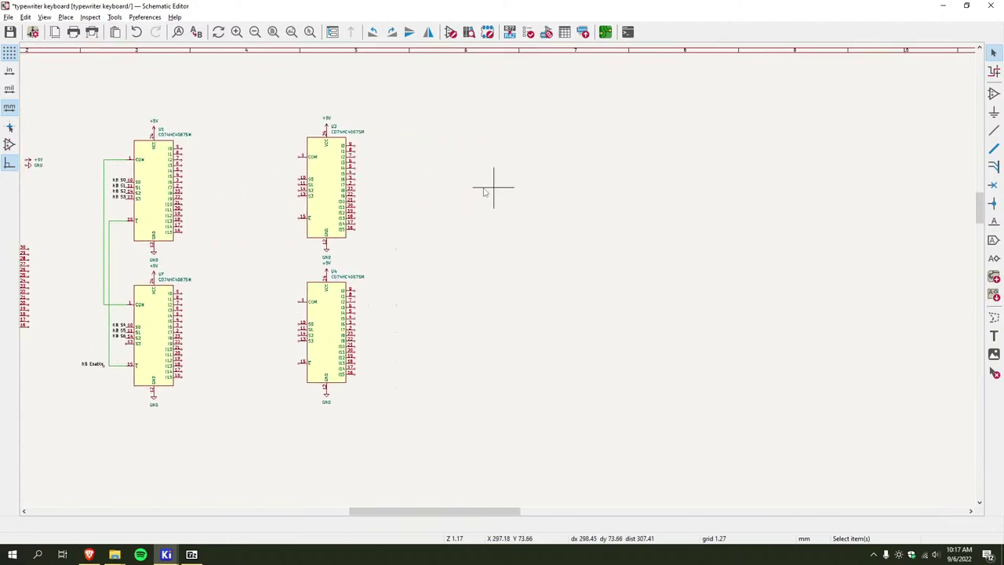
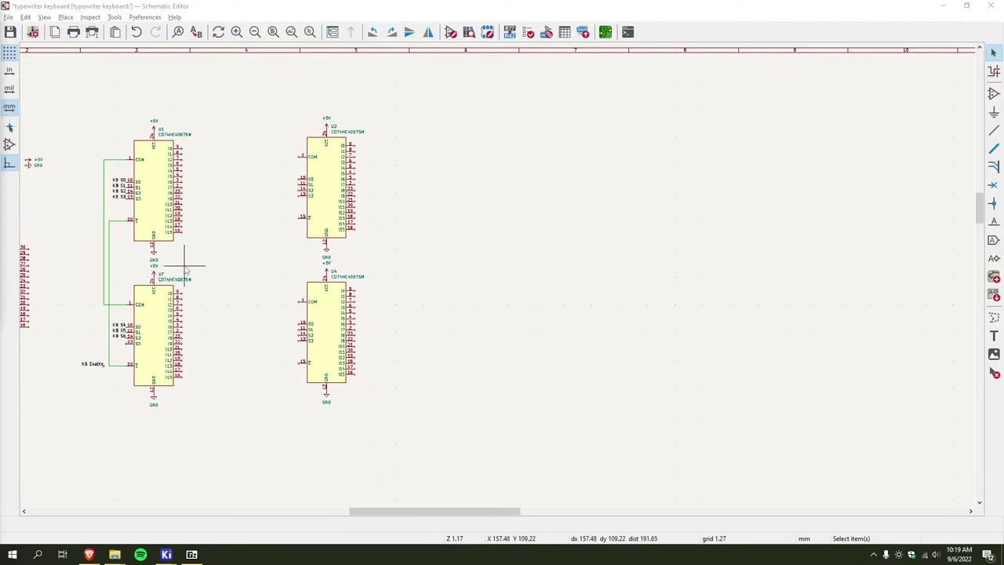
Rename the net label on U1's S0 pin to TW S0
{"action": "middle_click_drag", "start_coordinate": [201, 192], "coordinate": [589, 247]}
{"action": "scroll", "coordinate": [392, 224], "scroll_direction": "up", "scroll_amount": 2}
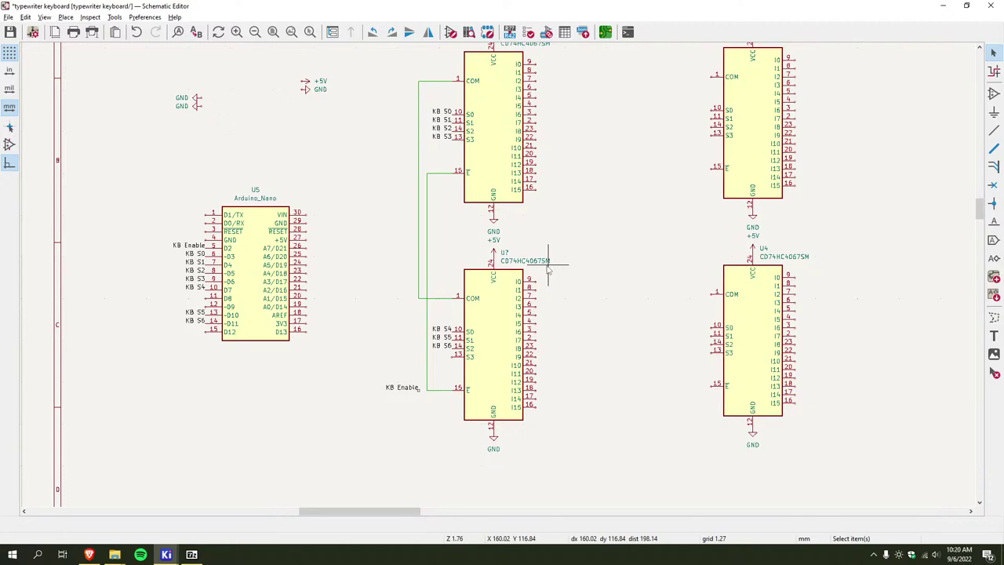
{"action": "middle_click_drag", "start_coordinate": [578, 251], "coordinate": [437, 258]}
{"action": "scroll", "coordinate": [359, 243], "scroll_direction": "up", "scroll_amount": 2}
{"action": "scroll", "coordinate": [444, 282], "scroll_direction": "down", "scroll_amount": 2}
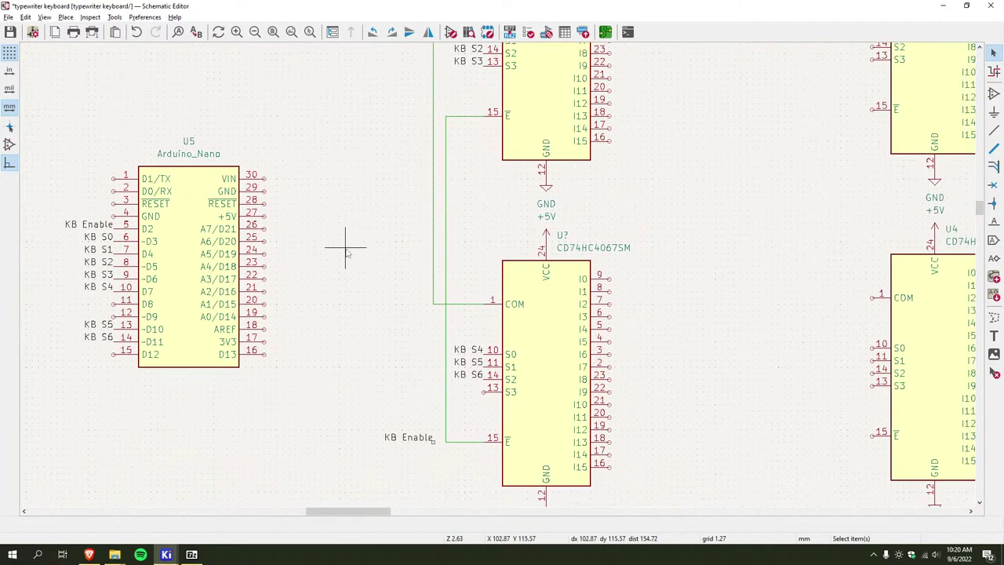
{"action": "middle_click_drag", "start_coordinate": [347, 251], "coordinate": [501, 279]}
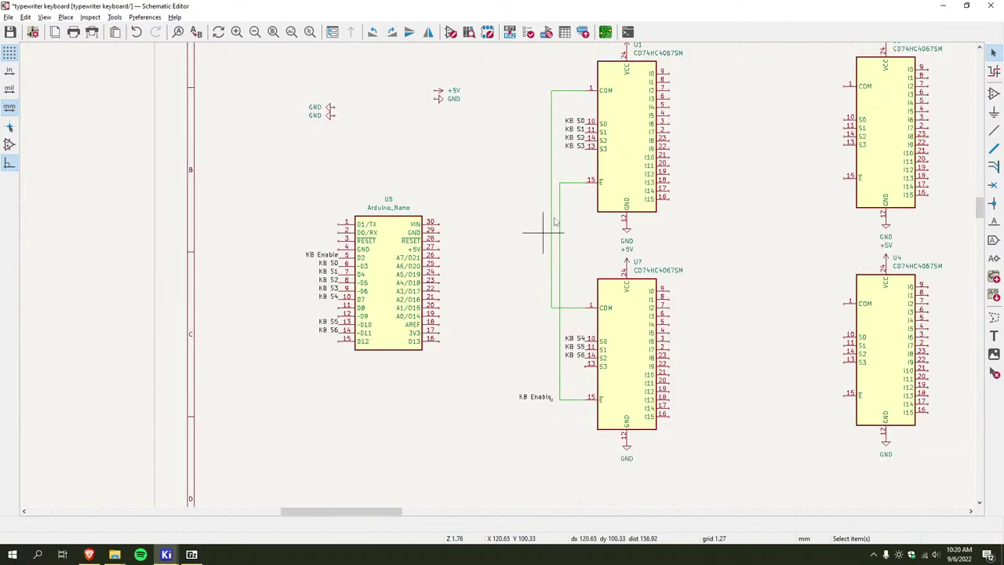
{"action": "double_click", "coordinate": [576, 121]}
{"action": "key", "text": "Home"}
{"action": "key", "text": "BackSpace"}
{"action": "key", "text": "BackSpace"}
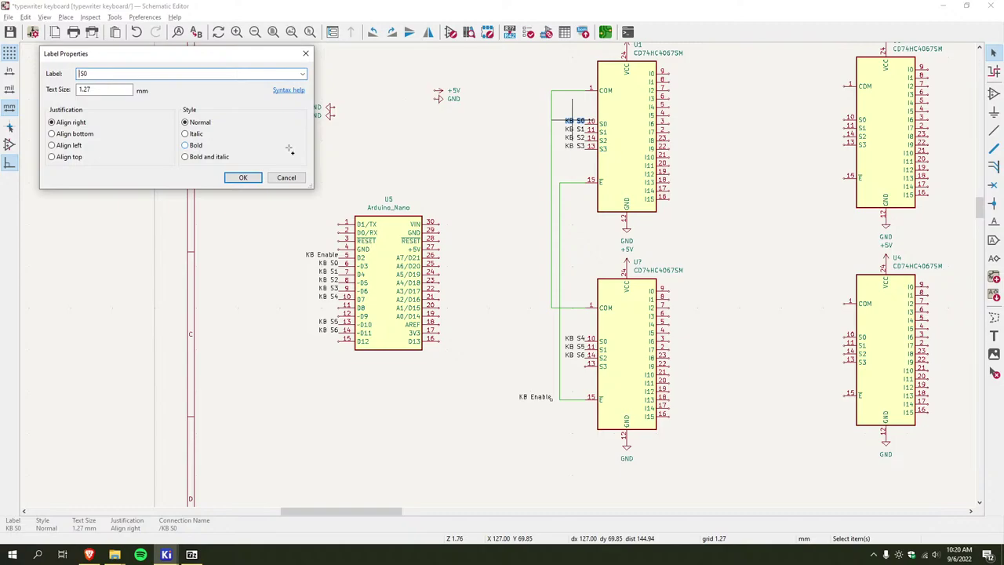
{"action": "type", "text": "TW"}
{"action": "key", "text": "Return"}
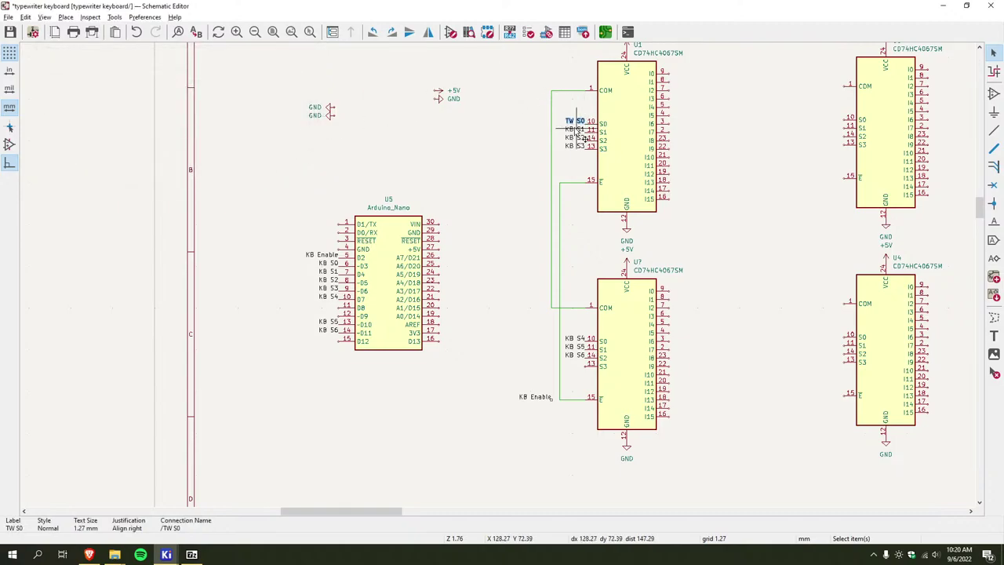
Rename the net label on U1's S1 pin to TW S1
{"action": "double_click", "coordinate": [578, 128]}
{"action": "left_click", "coordinate": [87, 73]}
{"action": "key", "text": "BackSpace"}
{"action": "key", "text": "BackSpace"}
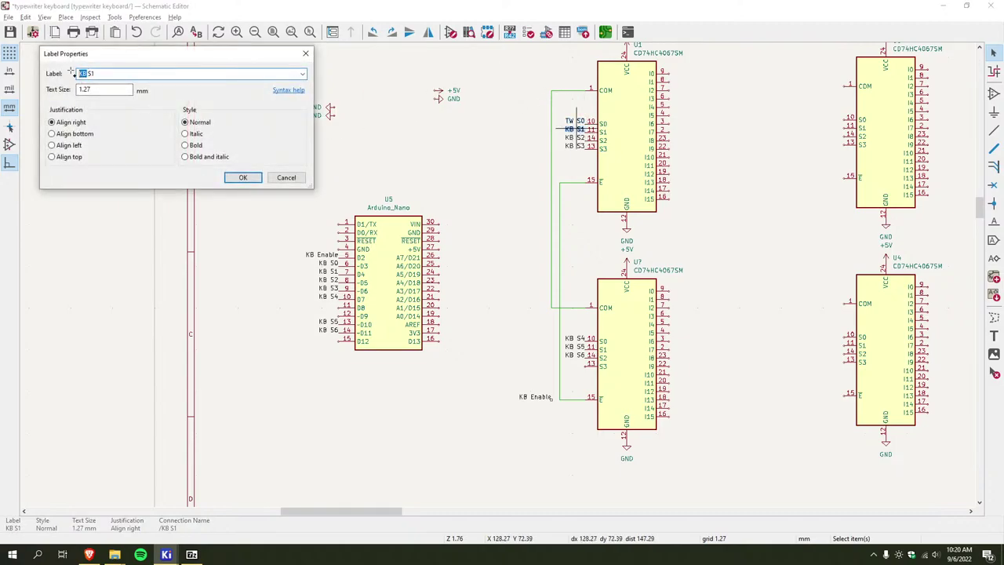
{"action": "type", "text": "TW"}
{"action": "left_click", "coordinate": [243, 178]}
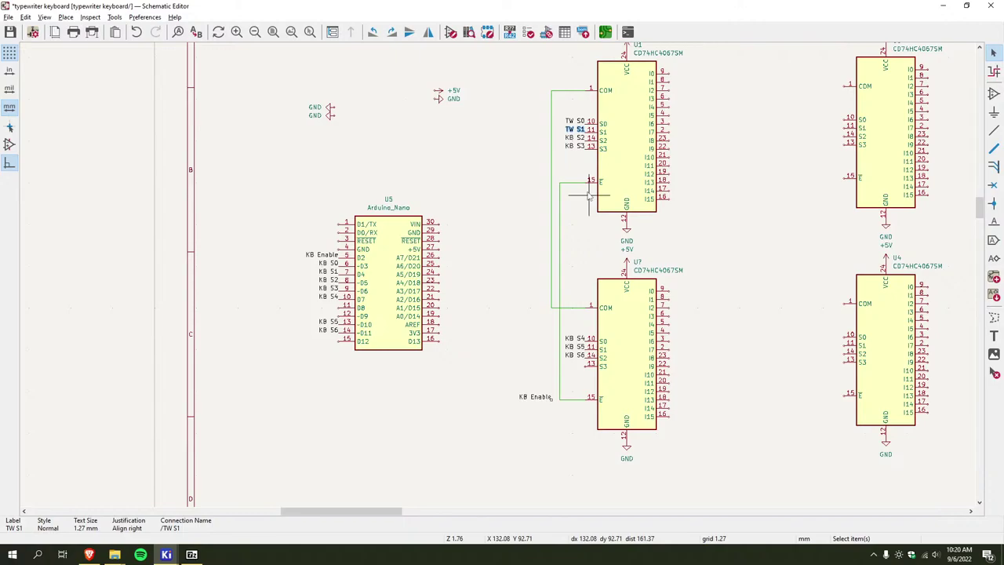
Rename the net labels on U1's S2 and S3 pins to TW S2 and TW S3
{"action": "double_click", "coordinate": [578, 138]}
{"action": "left_click", "coordinate": [90, 73]}
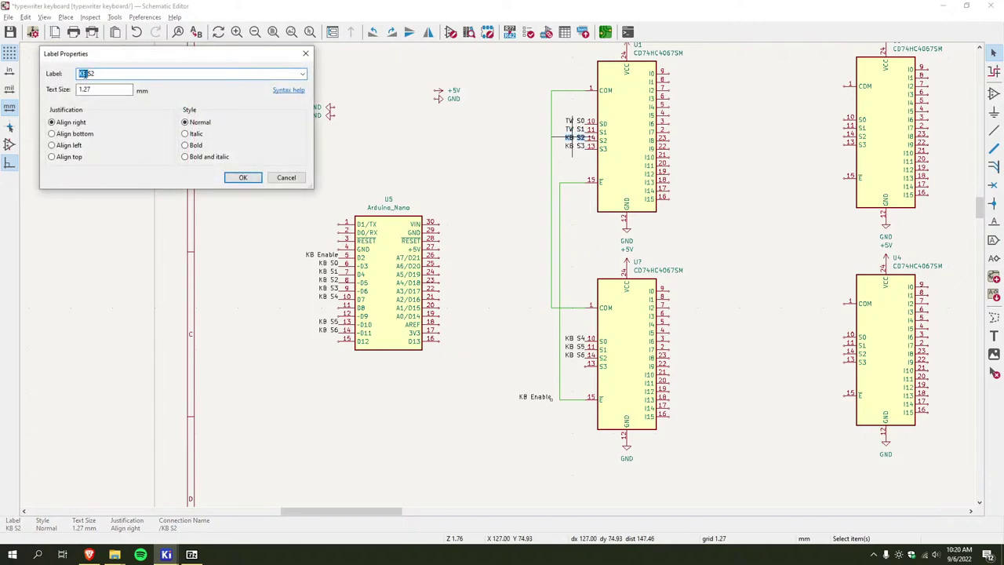
{"action": "type", "text": "TW"}
{"action": "key", "text": "Return"}
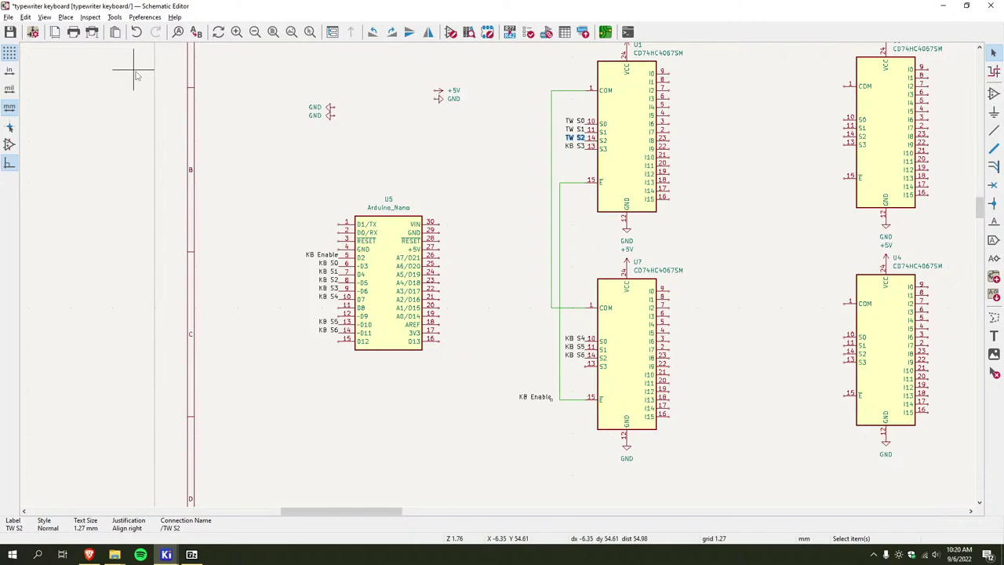
{"action": "double_click", "coordinate": [578, 146]}
{"action": "left_click", "coordinate": [86, 73]}
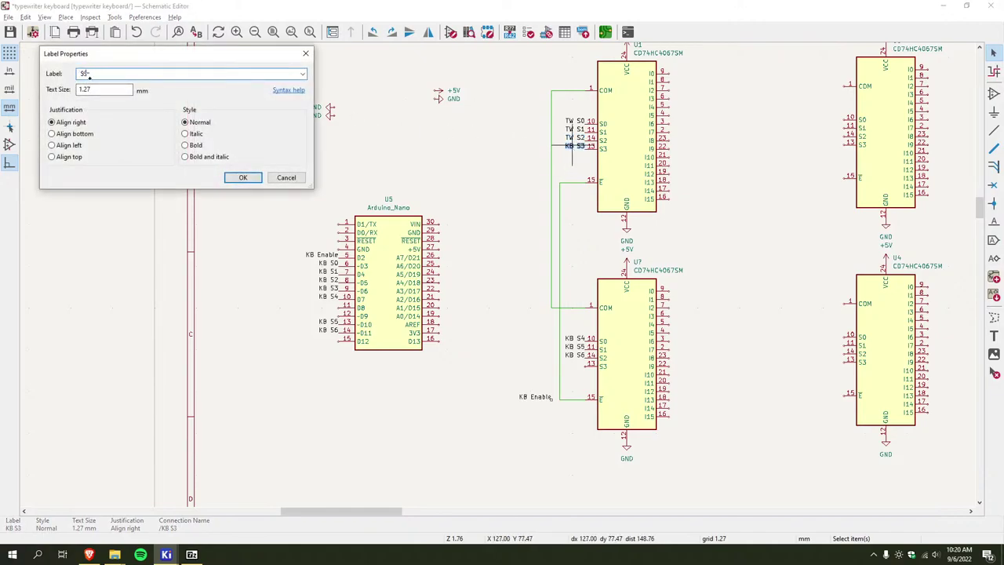
{"action": "type", "text": "TW"}
{"action": "key", "text": "Return"}
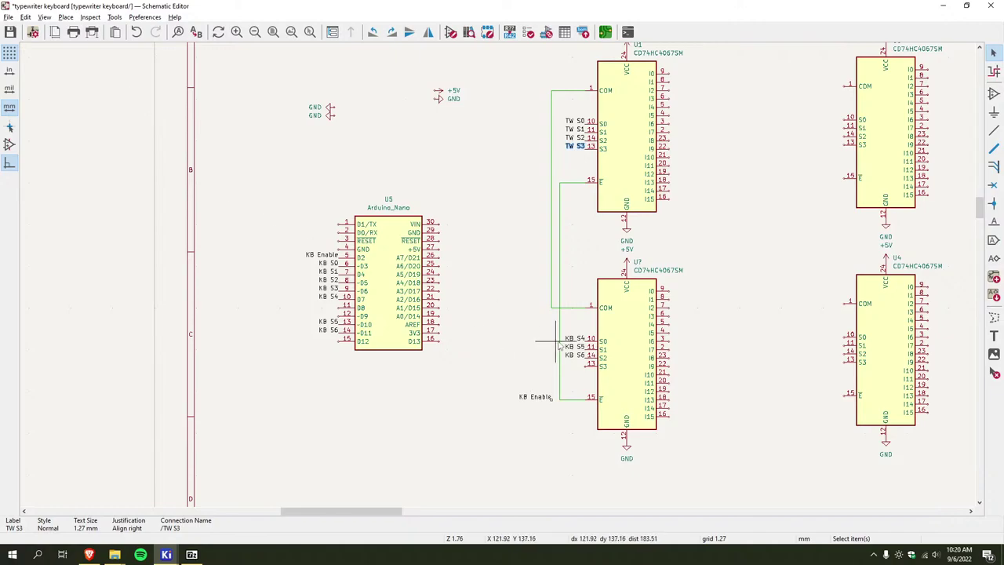
Rename the net label on the S0 pin of the multiplexer below U1 to TW S4
{"action": "double_click", "coordinate": [570, 342]}
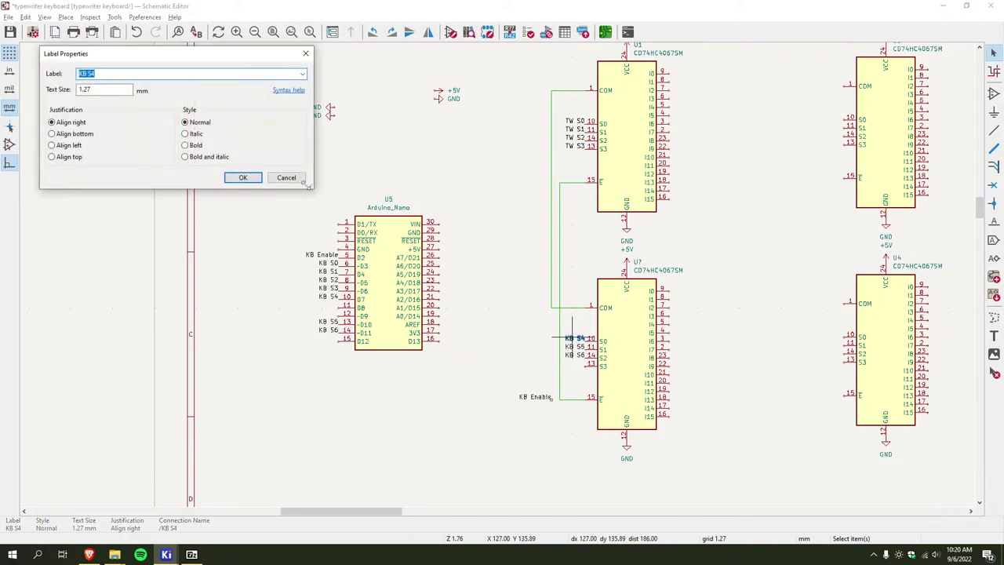
{"action": "key", "text": "BackSpace"}
{"action": "key", "text": "BackSpace"}
{"action": "type", "text": "TW"}
{"action": "key", "text": "Return"}
Rename the net labels on the S1 and S2 pins of the multiplexer below U1 to TW S5 and TW S6
{"action": "double_click", "coordinate": [577, 345]}
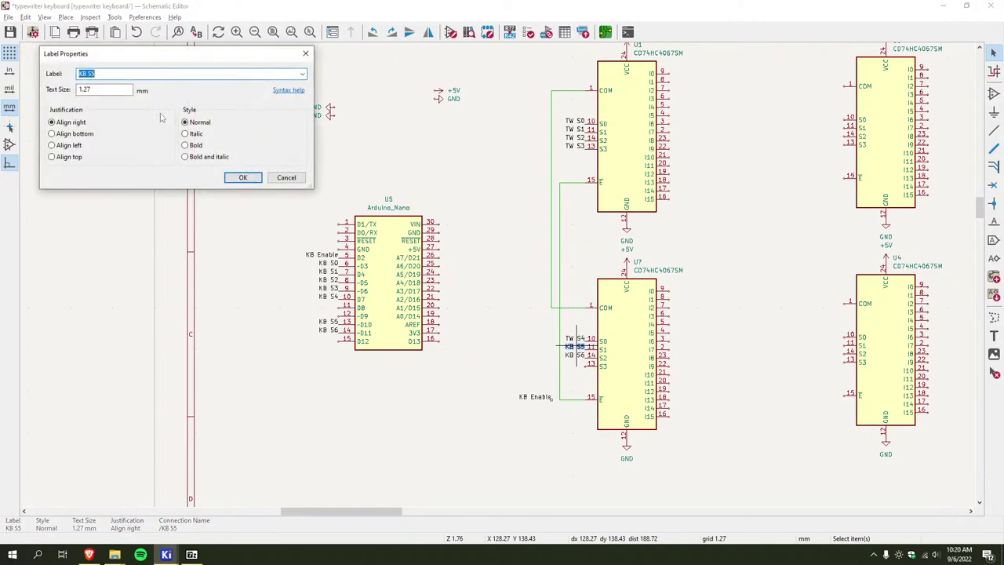
{"action": "left_click", "coordinate": [84, 73]}
{"action": "type", "text": "TW"}
{"action": "key", "text": "Return"}
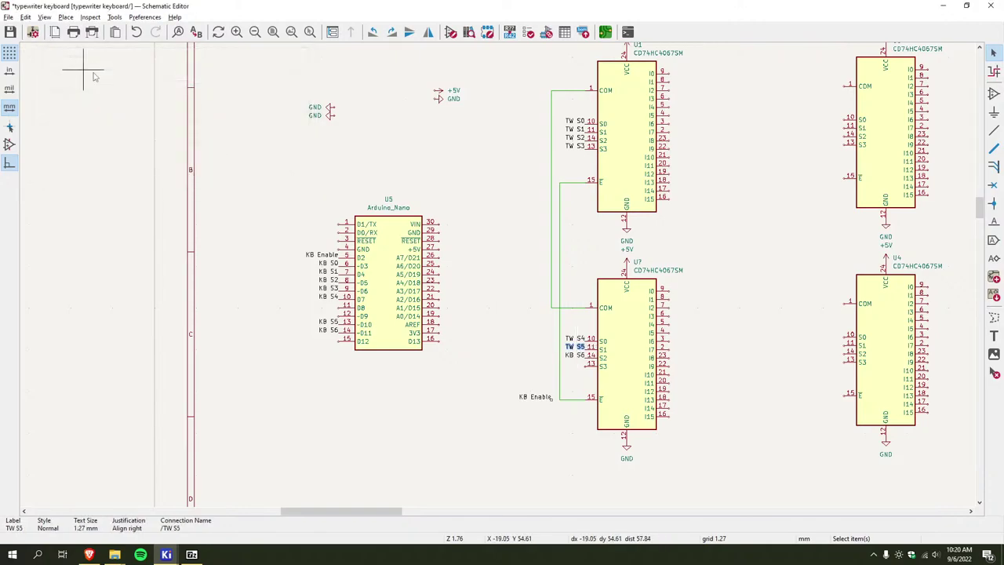
{"action": "double_click", "coordinate": [576, 354]}
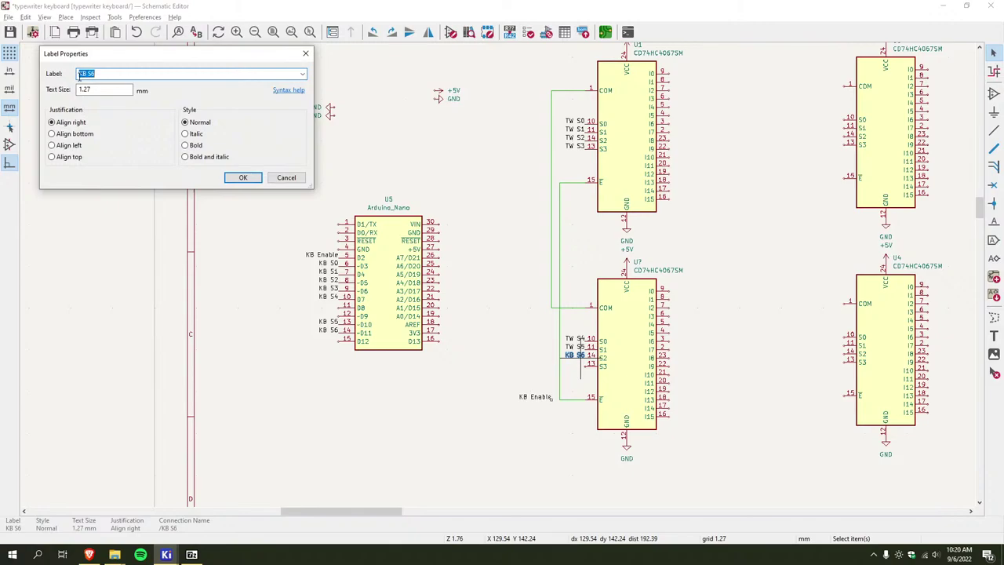
{"action": "type", "text": "TW"}
{"action": "key", "text": "Return"}
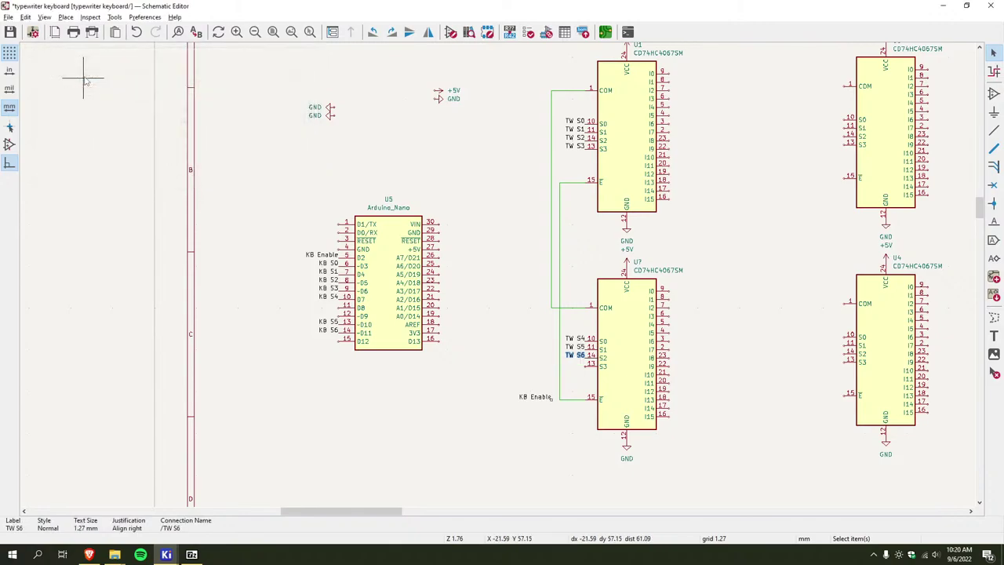
Rename the net labels on the Arduino_Nano's D3 and D4 pins to TW S0 and TW S1
{"action": "double_click", "coordinate": [326, 263]}
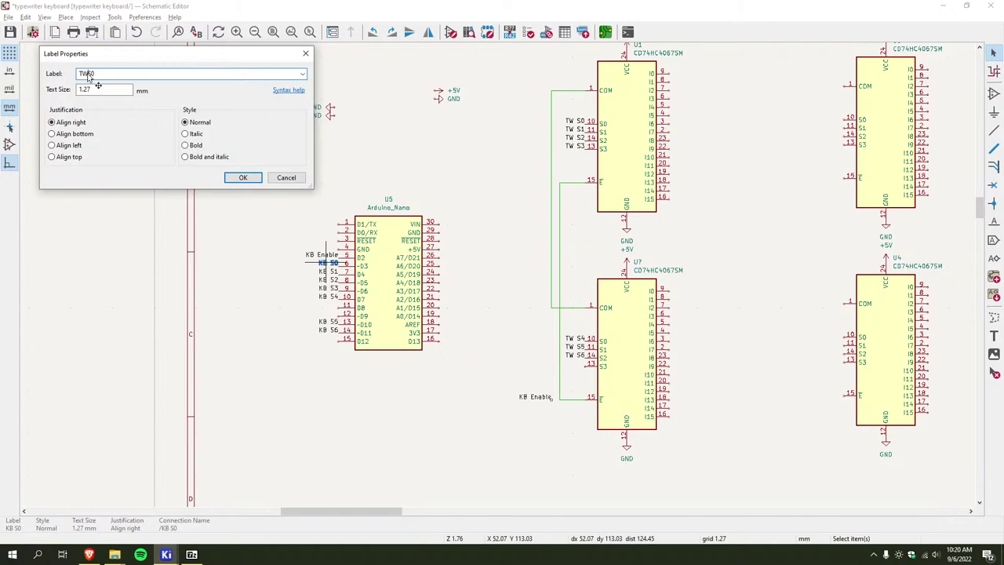
{"action": "type", "text": "TW"}
{"action": "key", "text": "Return"}
{"action": "double_click", "coordinate": [326, 272]}
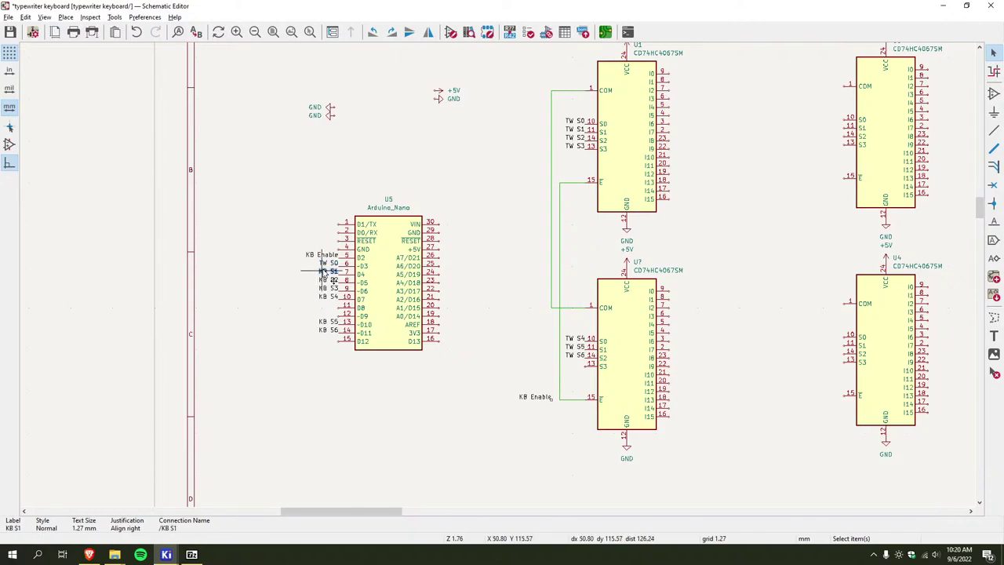
{"action": "double_click", "coordinate": [81, 73]}
{"action": "type", "text": "TW S1"}
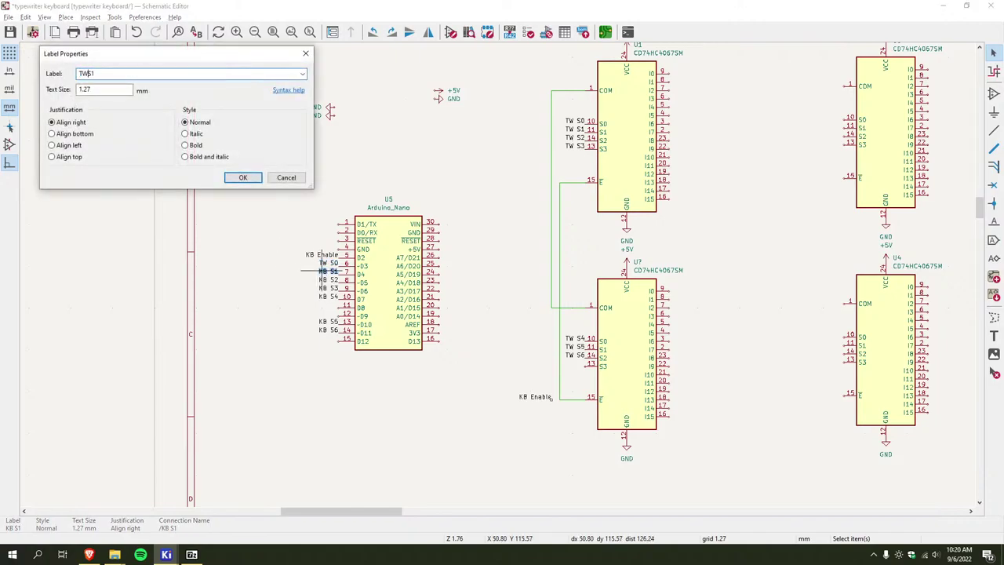
{"action": "key", "text": "Return"}
Rename the net label on the Arduino_Nano's D5 pin to TW S2
{"action": "double_click", "coordinate": [329, 280]}
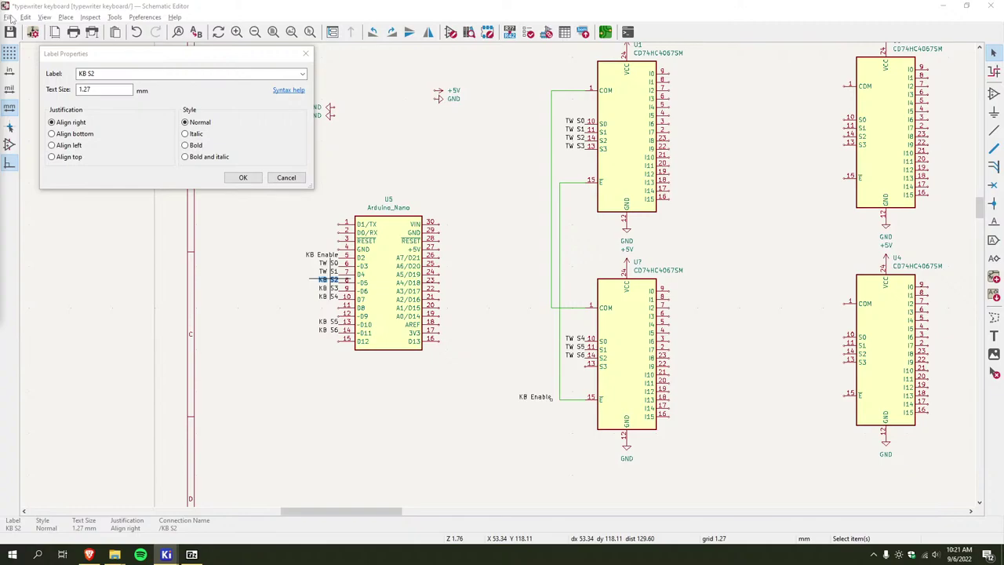
{"action": "left_click", "coordinate": [83, 73]}
{"action": "double_click", "coordinate": [83, 73]}
{"action": "type", "text": "TW"}
{"action": "key", "text": "Return"}
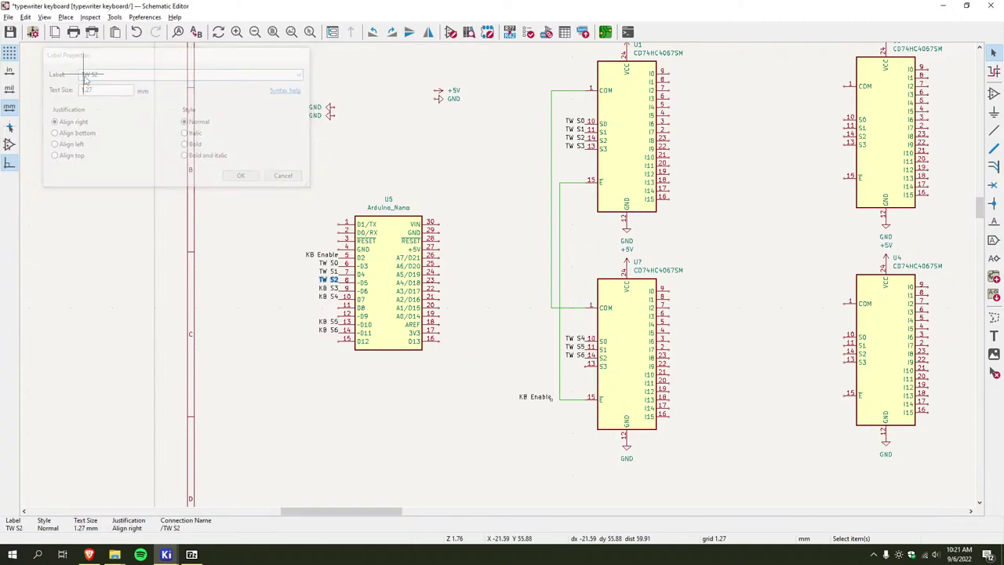
Open the properties of the net label on the Arduino_Nano's D6 pin
{"action": "left_click", "coordinate": [323, 288]}
{"action": "key", "text": "e"}
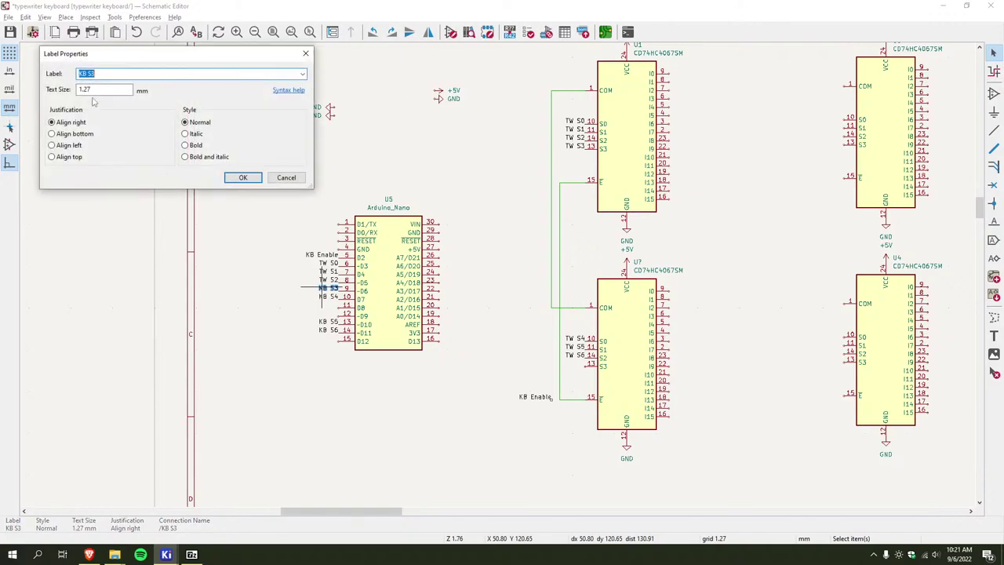
Rename the Arduino Nano's KB S3 and KB S4 net labels to TW S3 and TW S4
{"action": "left_click", "coordinate": [83, 72]}
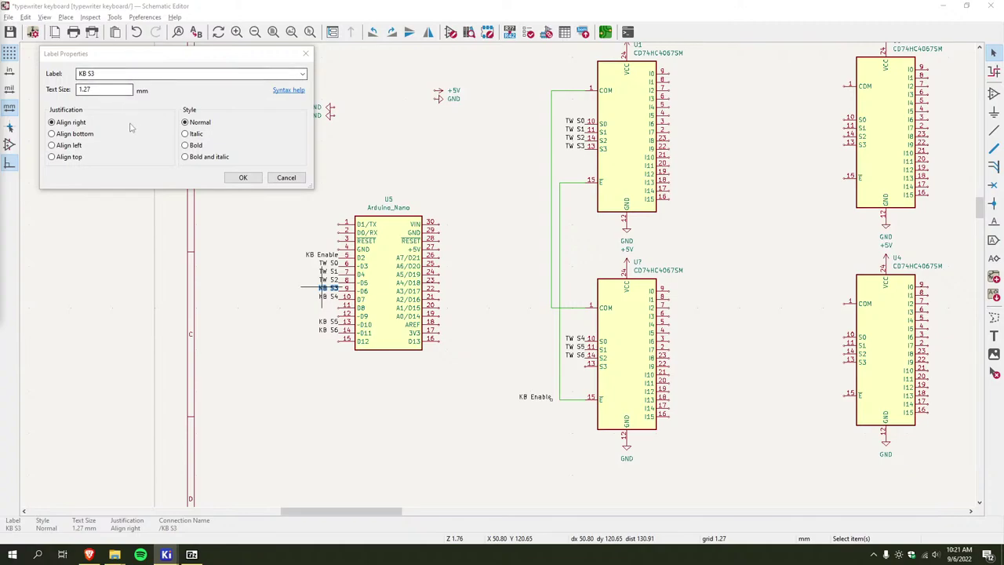
{"action": "double_click", "coordinate": [82, 73]}
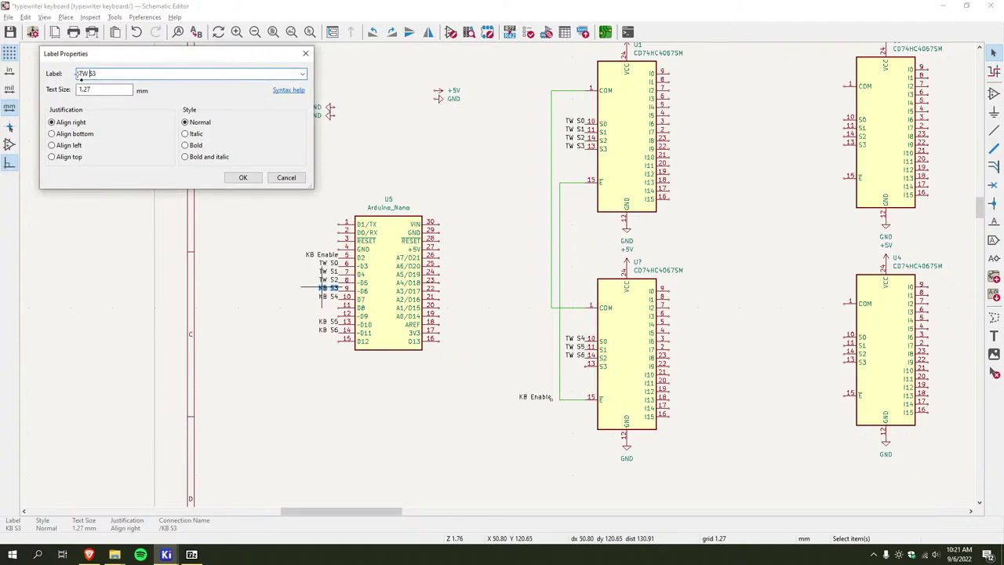
{"action": "key", "text": "Return"}
{"action": "left_click", "coordinate": [328, 297]}
{"action": "key", "text": "e"}
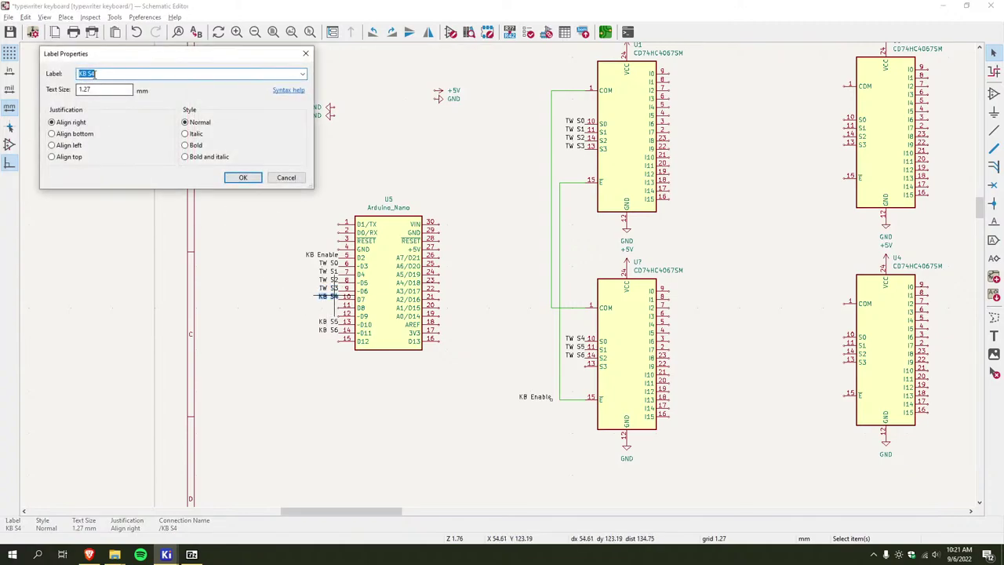
{"action": "double_click", "coordinate": [81, 74]}
{"action": "key", "text": "Return"}
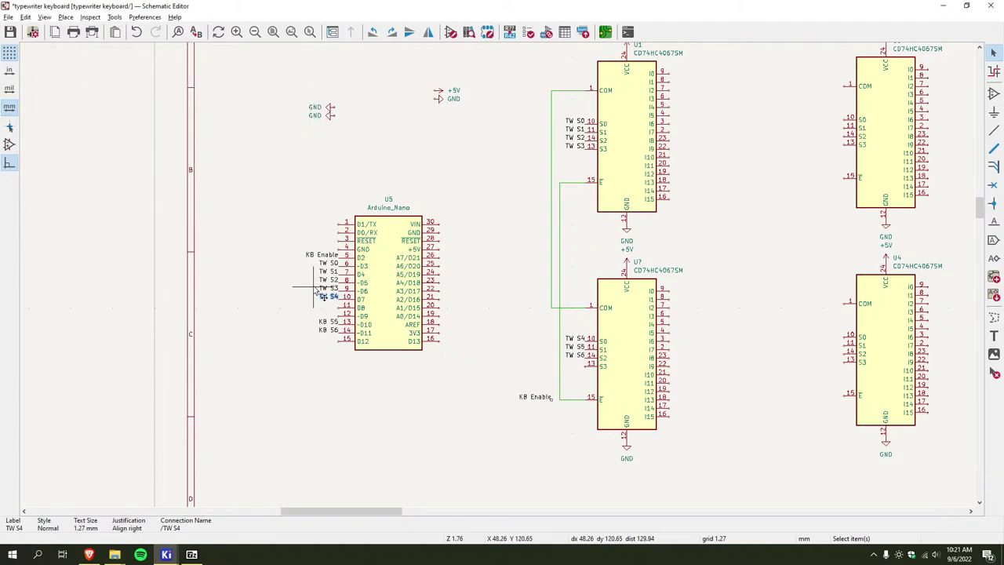
Rename the KB S5 net label at the Arduino Nano's pin 13 to TW S5
{"action": "left_click", "coordinate": [328, 323]}
{"action": "double_click", "coordinate": [331, 327]}
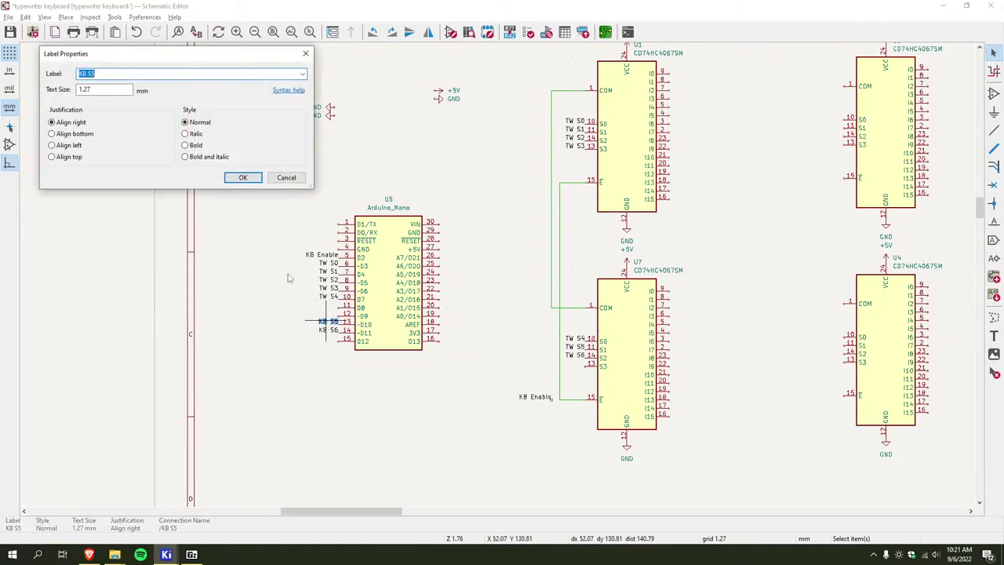
{"action": "left_click", "coordinate": [82, 73]}
{"action": "key", "text": "Return"}
{"action": "double_click", "coordinate": [330, 322]}
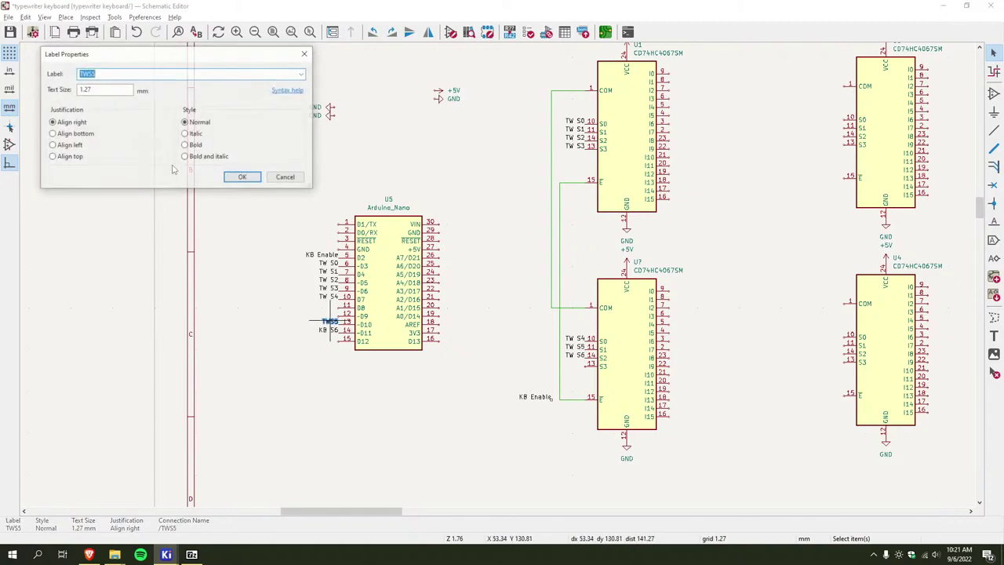
{"action": "key", "text": "Left"}
{"action": "key", "text": "Right"}
{"action": "key", "text": "Right"}
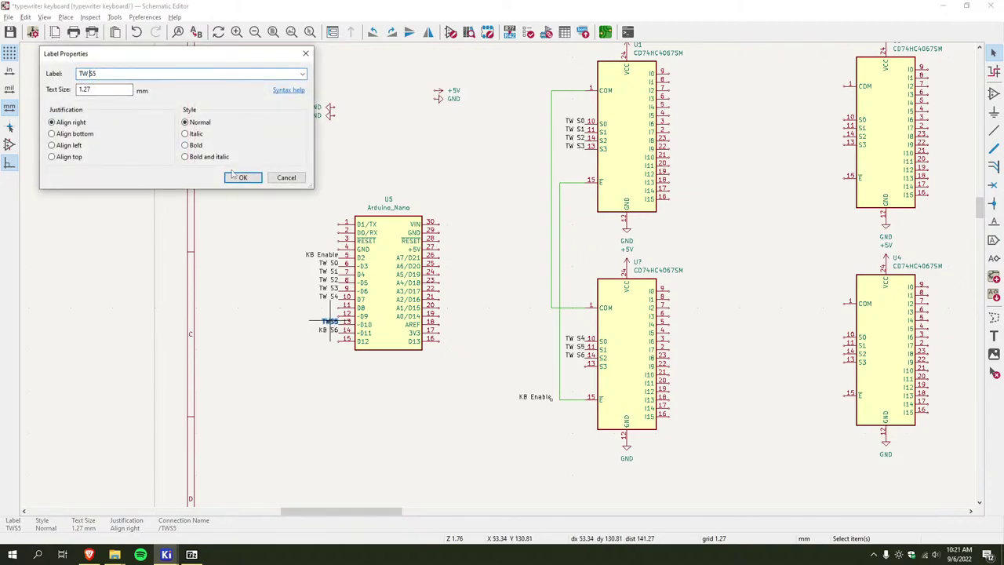
{"action": "left_click", "coordinate": [233, 175]}
Rename the KB S6 net label at the Arduino Nano's pin 14 to TW S6
{"action": "double_click", "coordinate": [329, 330]}
{"action": "left_click", "coordinate": [87, 73]}
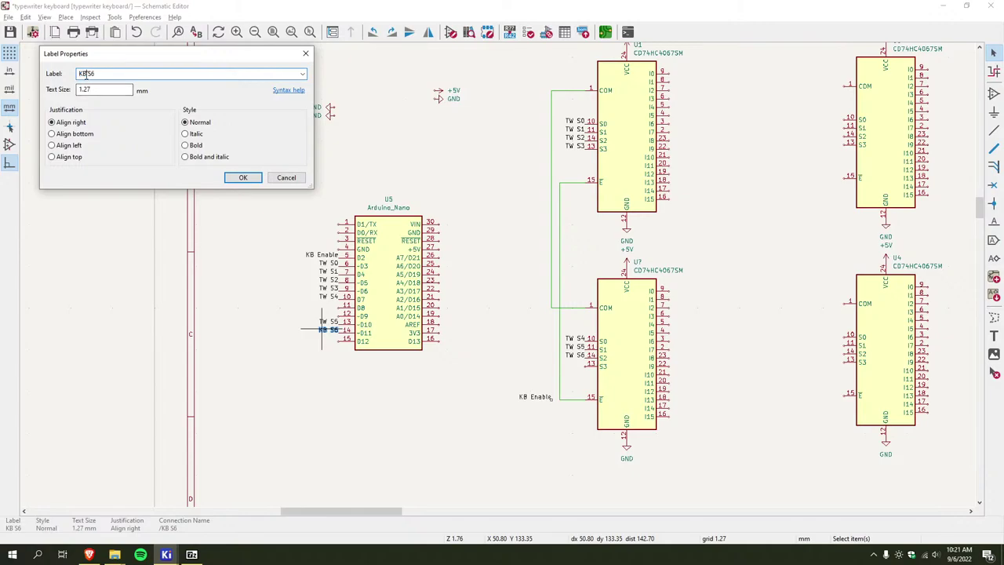
{"action": "double_click", "coordinate": [84, 74]}
{"action": "type", "text": "TW"}
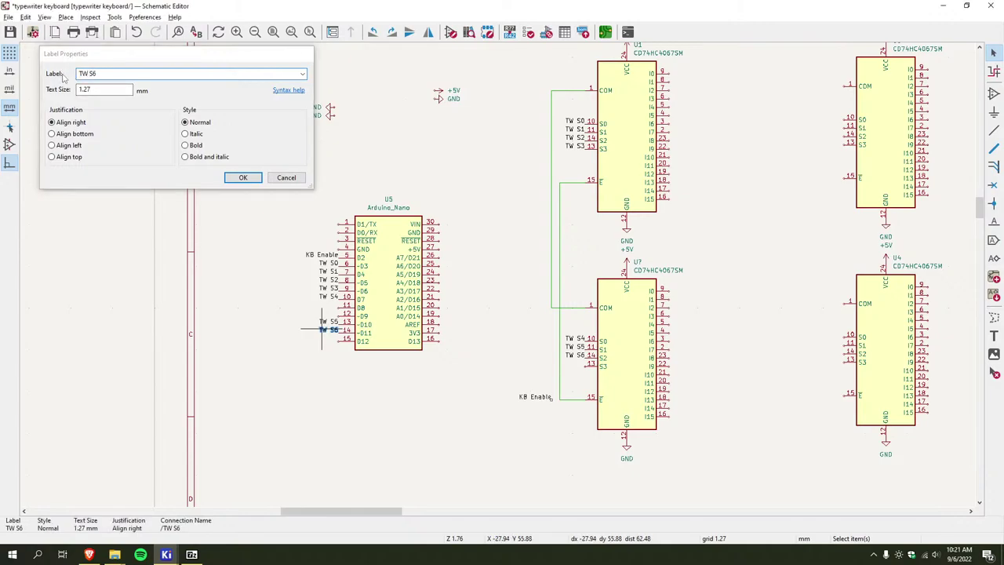
{"action": "key", "text": "Return"}
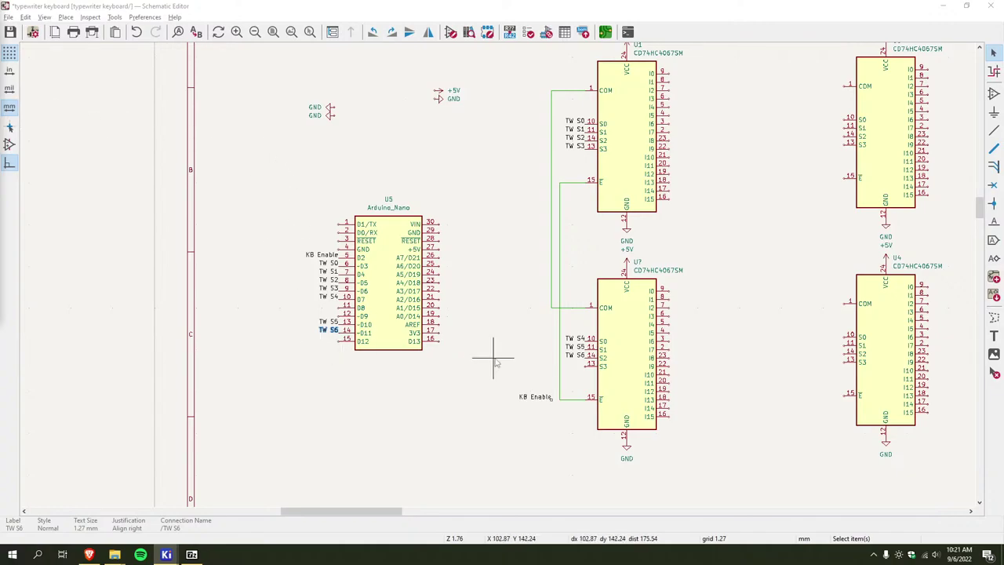
Move the loose +5V and GND power symbols together onto the Arduino Nano's VIN pin 30 and GND pin 29
{"action": "scroll", "coordinate": [470, 236], "scroll_direction": "right", "scroll_amount": 6}
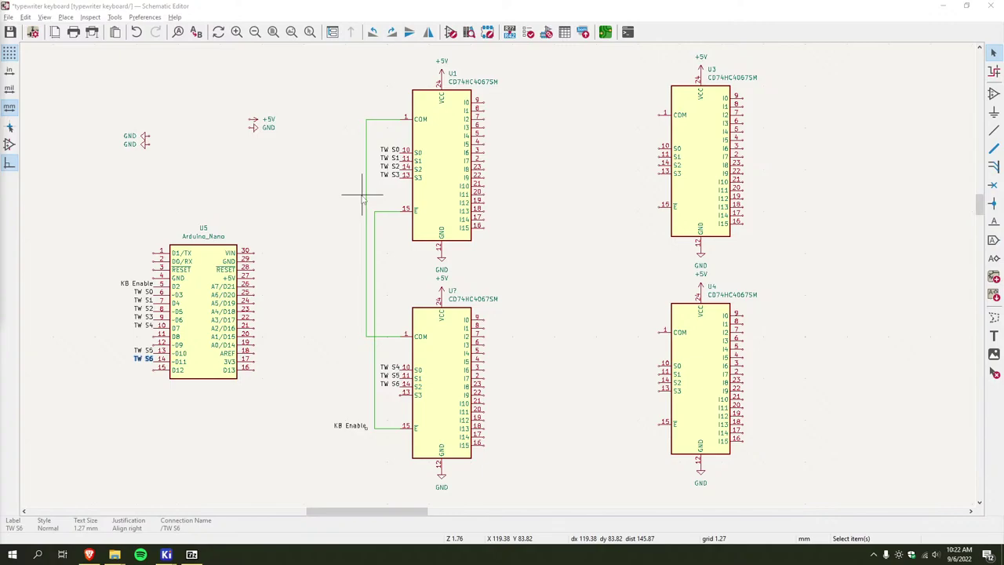
{"action": "middle_click_drag", "start_coordinate": [329, 227], "coordinate": [299, 224]}
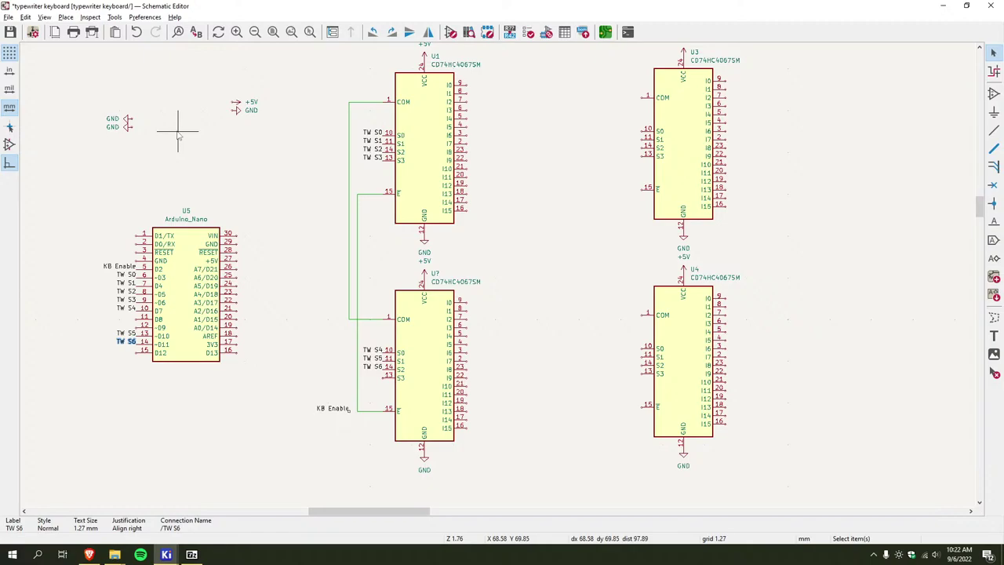
{"action": "middle_click_drag", "start_coordinate": [178, 135], "coordinate": [274, 126]}
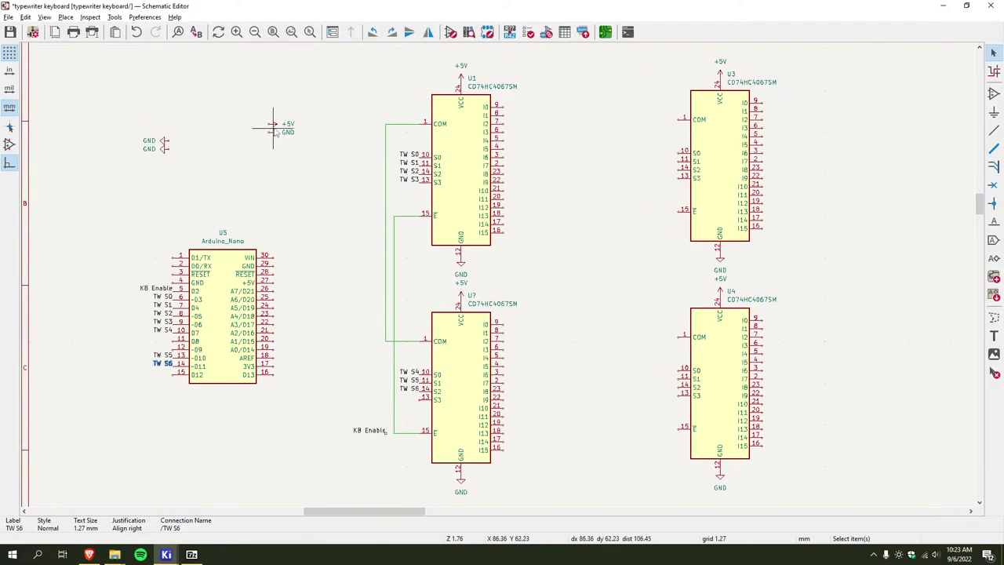
{"action": "left_click", "coordinate": [270, 132]}
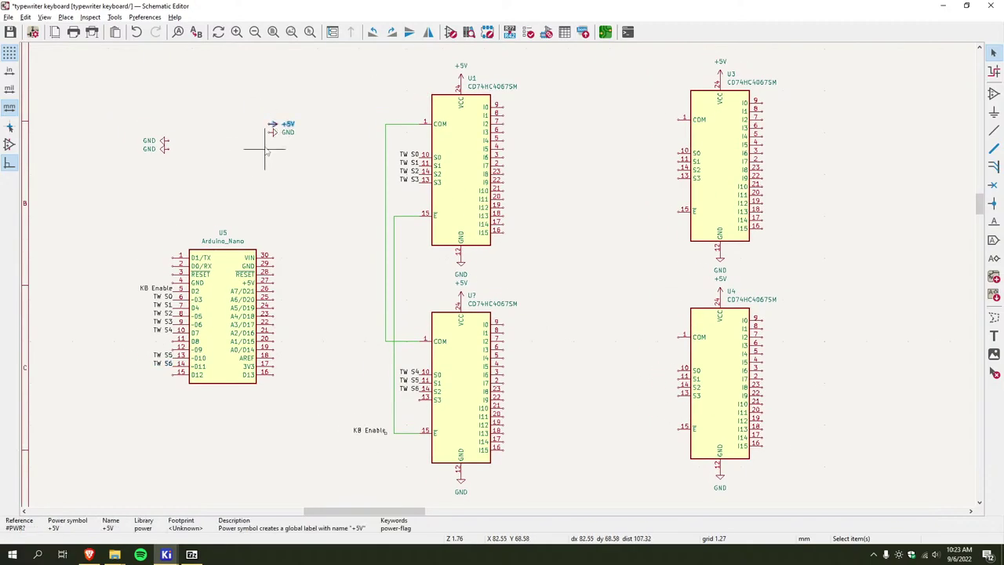
{"action": "scroll", "coordinate": [269, 146], "scroll_direction": "up", "scroll_amount": 2}
{"action": "middle_click_drag", "start_coordinate": [504, 259], "coordinate": [499, 183]}
{"action": "left_click_drag", "start_coordinate": [477, 123], "coordinate": [563, 179]}
{"action": "key", "text": "m"}
{"action": "left_click", "coordinate": [510, 357]}
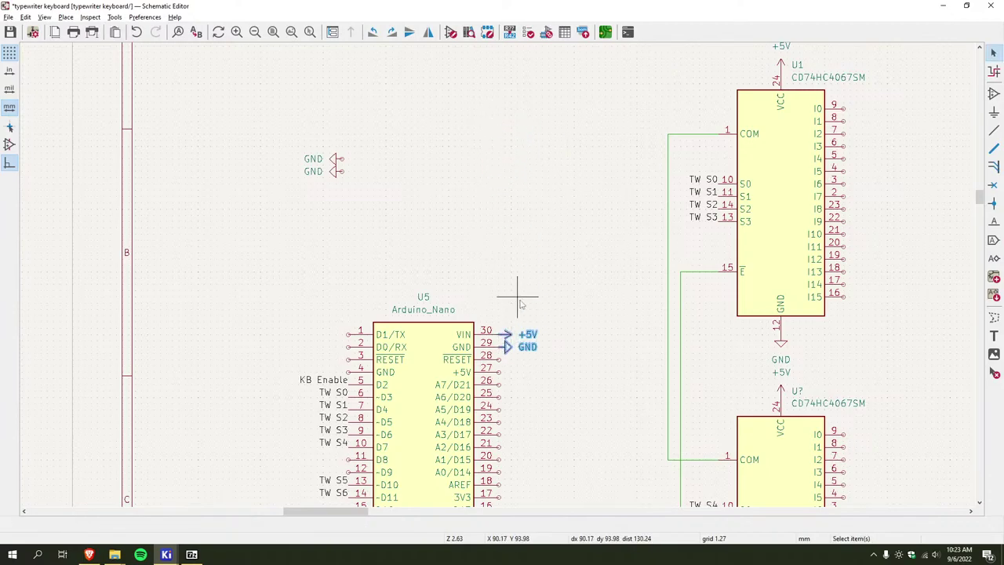
Delete the two unused GND power symbols above the Arduino Nano
{"action": "scroll", "coordinate": [520, 291], "scroll_direction": "down", "scroll_amount": 2}
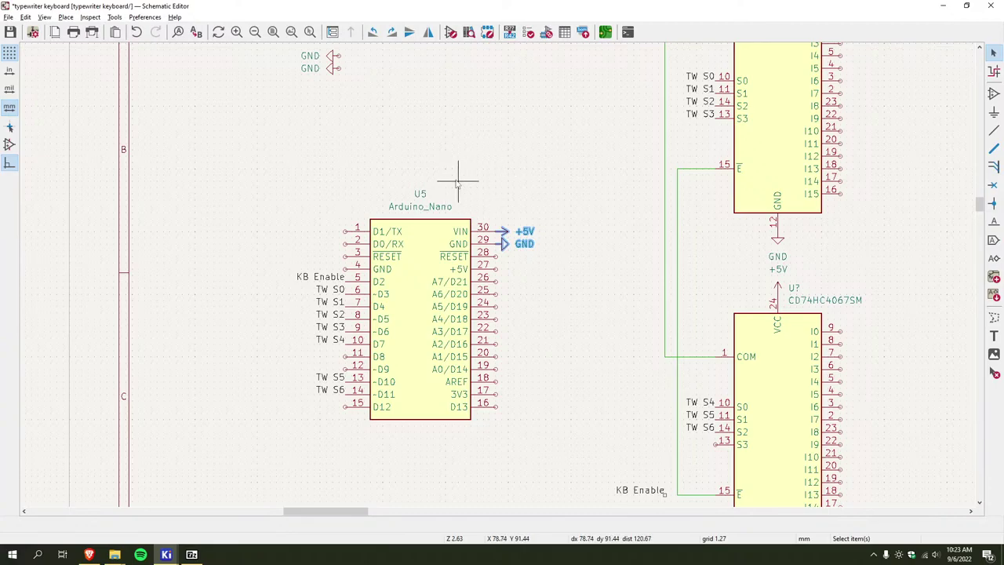
{"action": "middle_click_drag", "start_coordinate": [260, 195], "coordinate": [220, 225]}
{"action": "left_click_drag", "start_coordinate": [227, 60], "coordinate": [306, 106]}
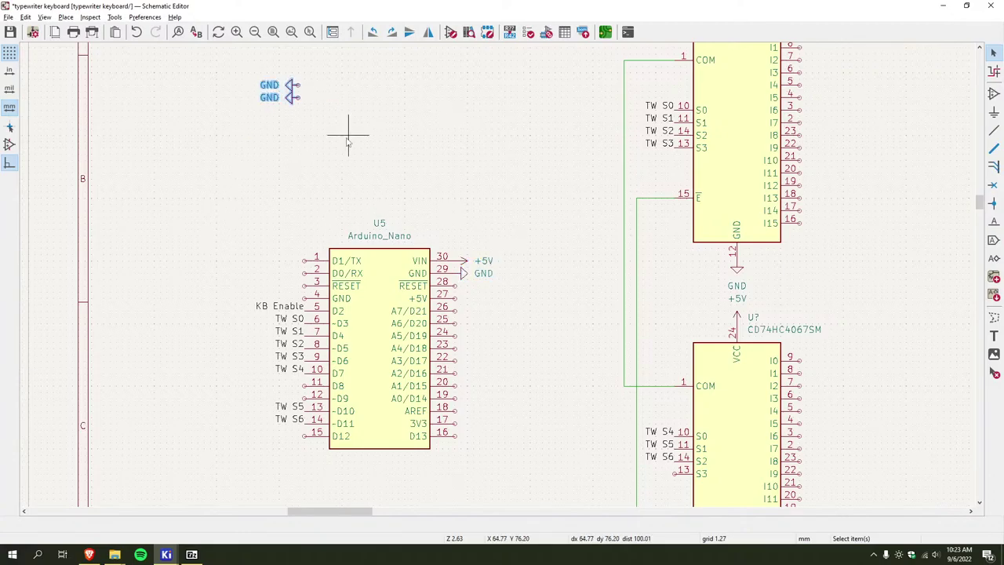
{"action": "key", "text": "Delete"}
Add one Conn_01x11_Male symbol from the Connector library beside the I0–I15 pins of multiplexer U1
{"action": "scroll", "coordinate": [298, 196], "scroll_direction": "down", "scroll_amount": 3}
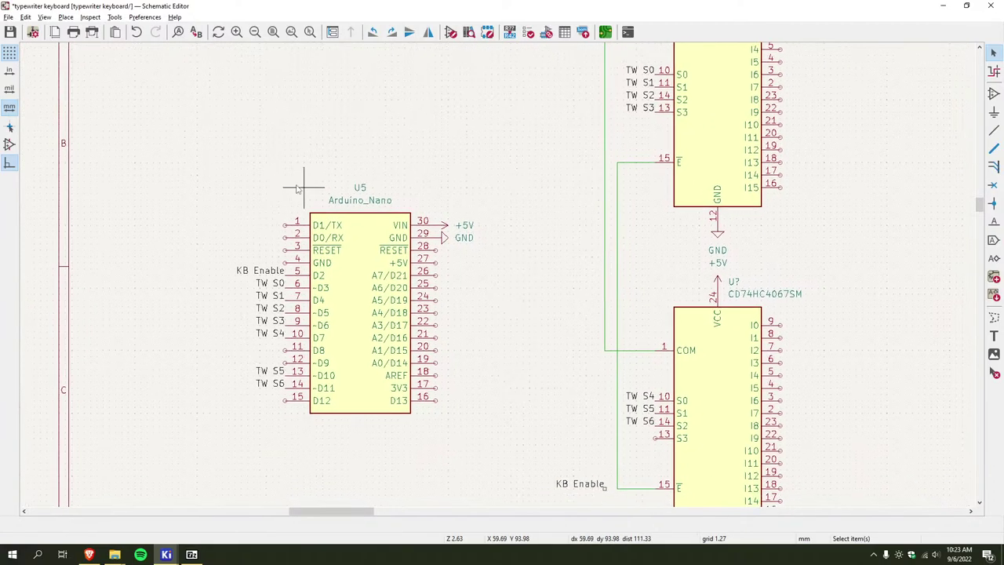
{"action": "middle_click_drag", "start_coordinate": [506, 287], "coordinate": [425, 246]}
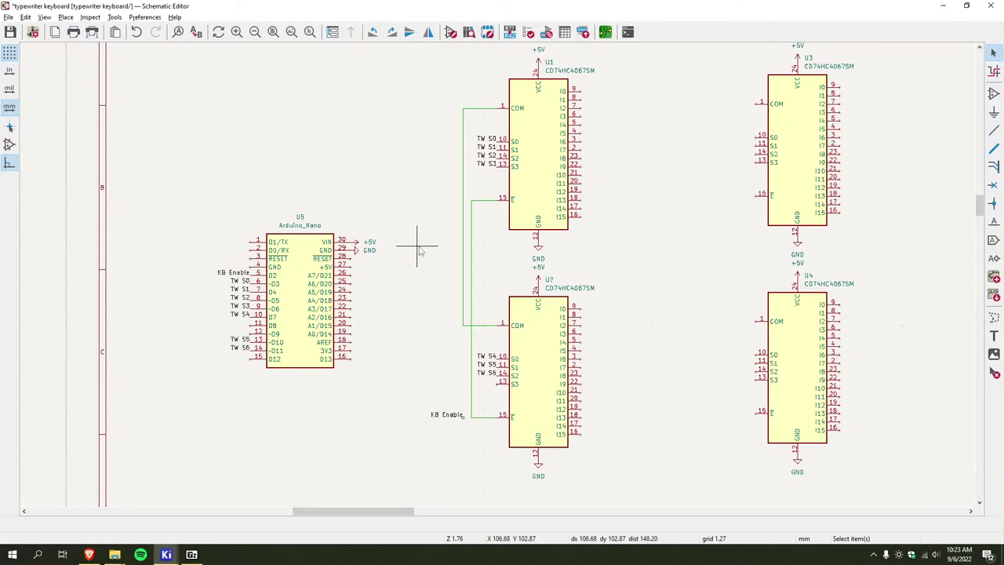
{"action": "key", "text": "super"}
{"action": "key", "text": "Escape"}
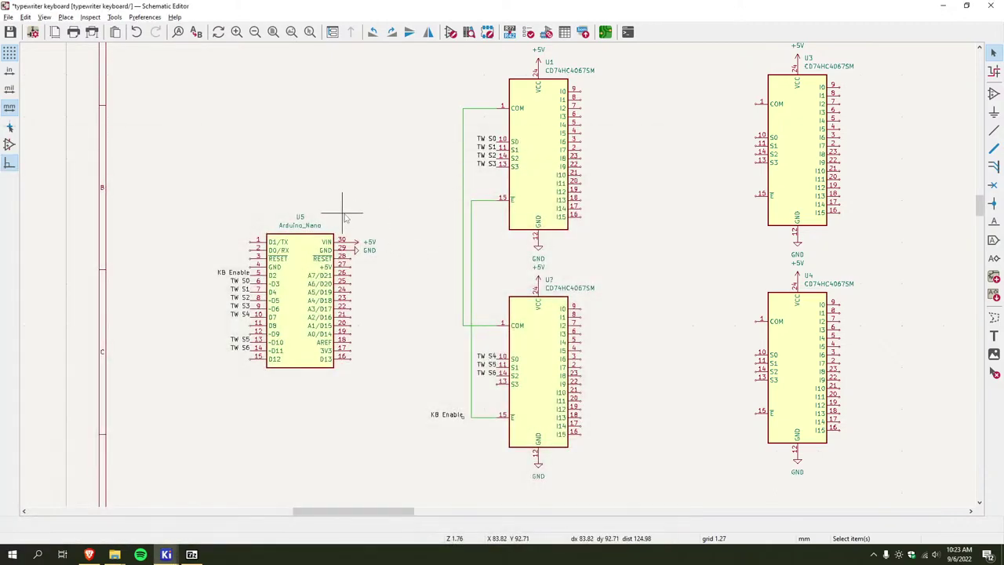
{"action": "key", "text": "a"}
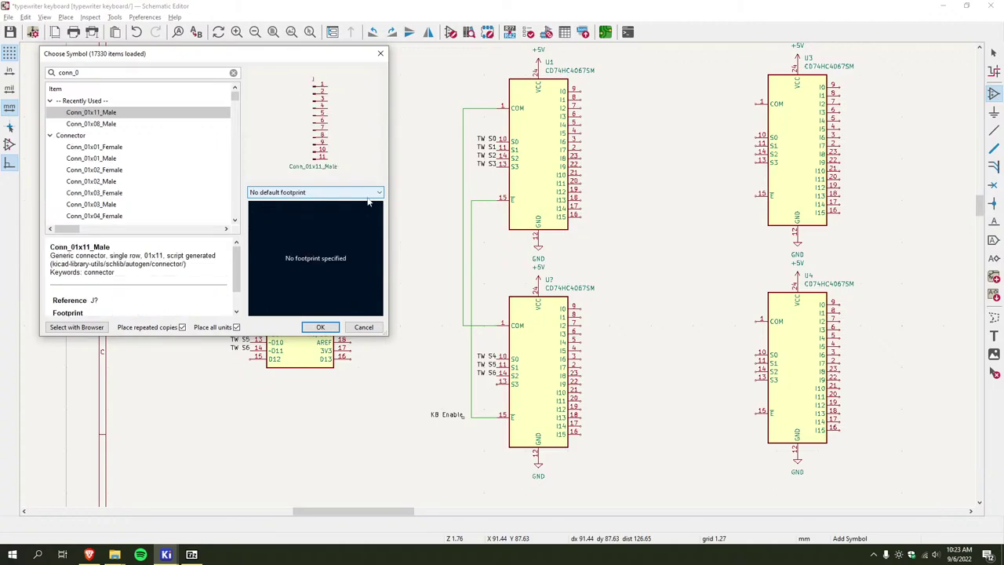
{"action": "type", "text": "conn_01x0"}
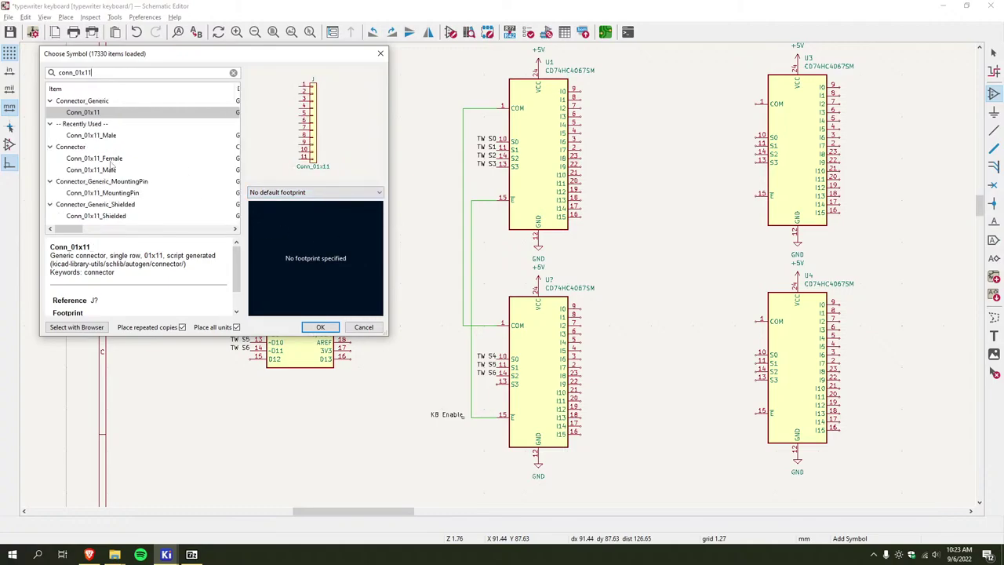
{"action": "left_click", "coordinate": [114, 170]}
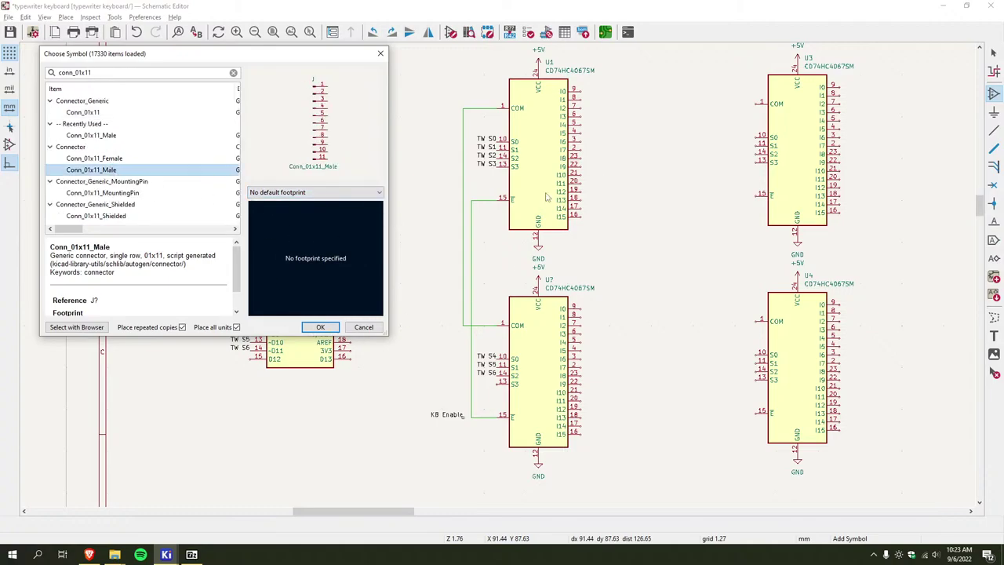
{"action": "left_click", "coordinate": [321, 327]}
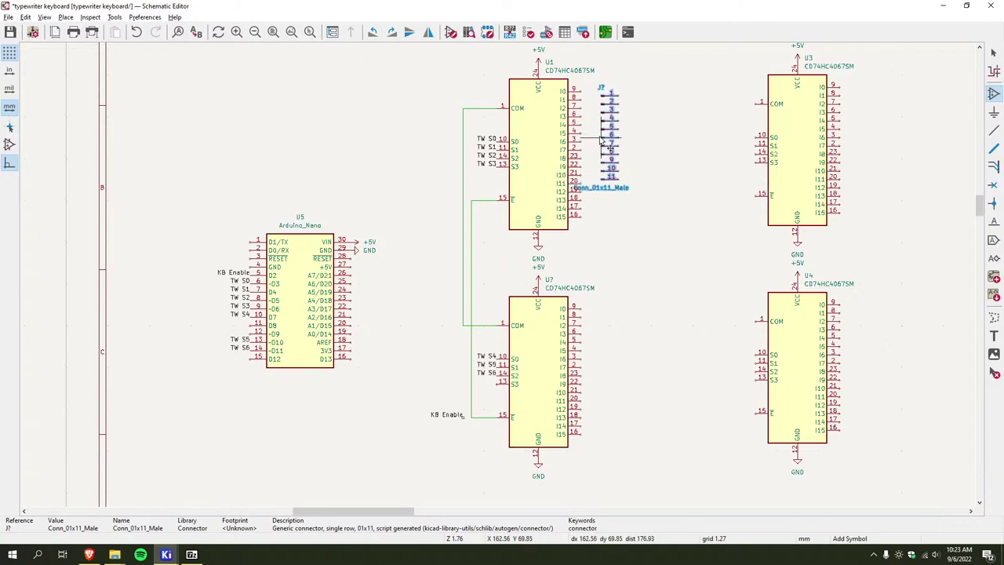
{"action": "right_click", "coordinate": [600, 139]}
{"action": "left_click", "coordinate": [650, 206]}
{"action": "left_click", "coordinate": [608, 145]}
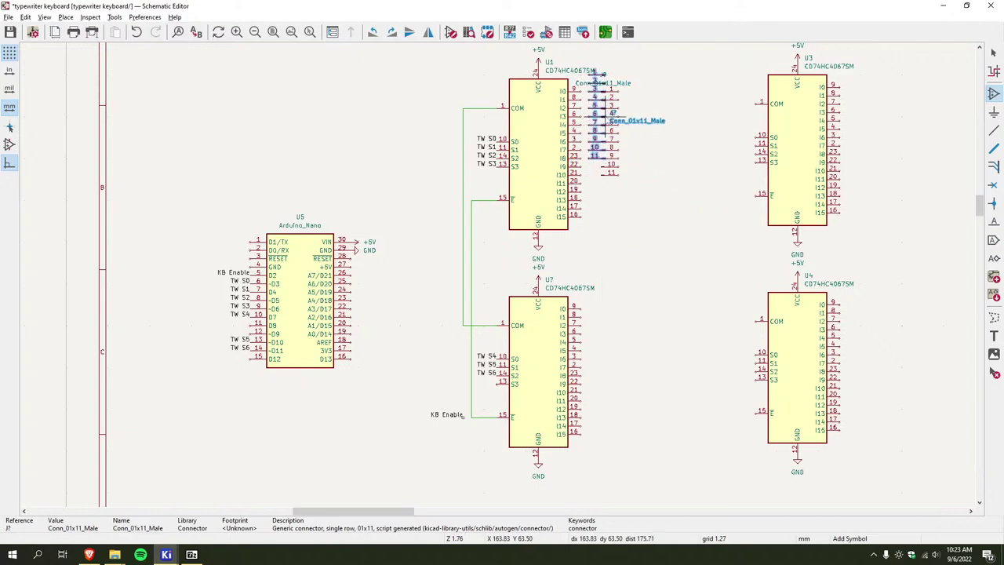
{"action": "key", "text": "Escape"}
{"action": "right_click", "coordinate": [613, 129]}
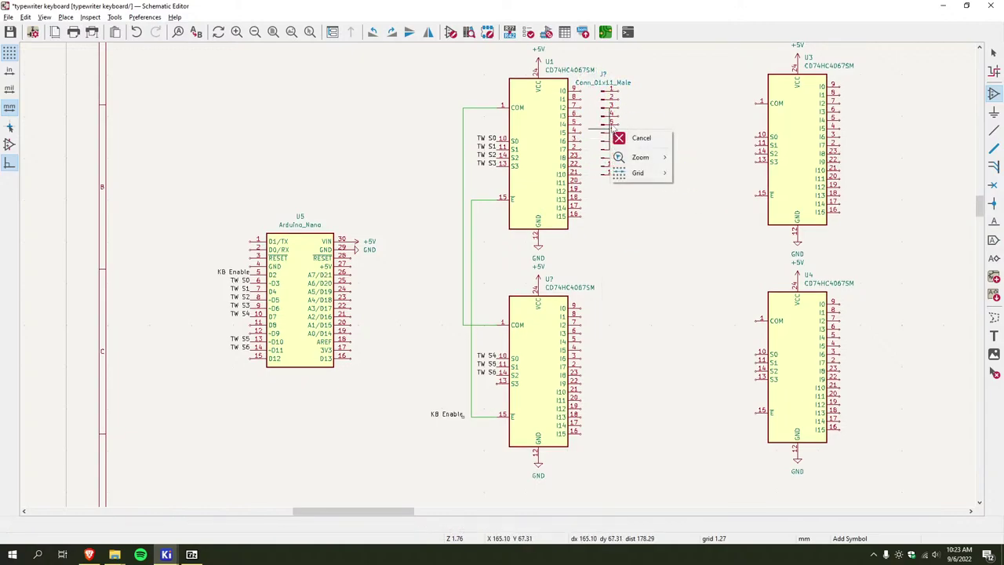
{"action": "key", "text": "Escape"}
{"action": "key", "text": "Escape"}
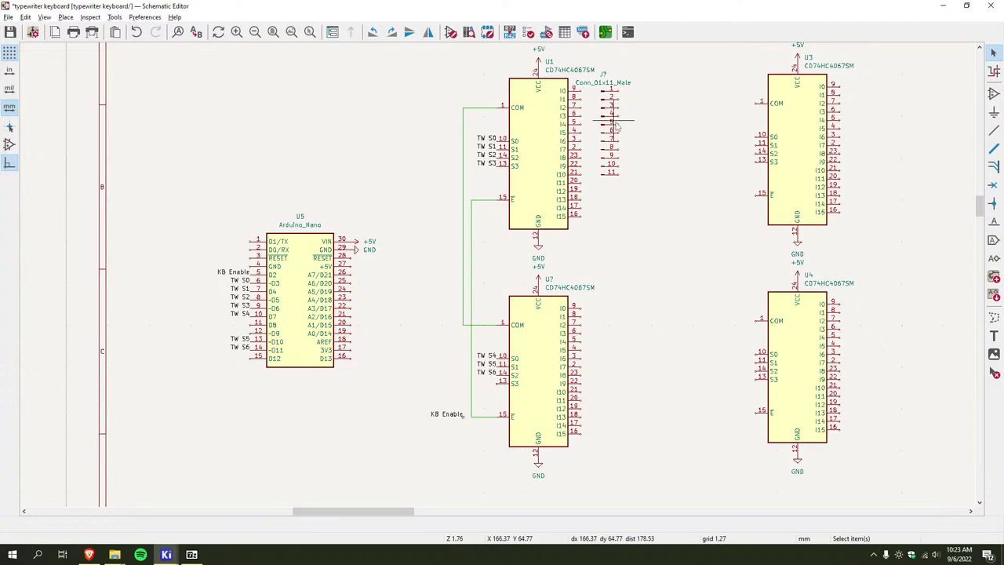
Mirror the 11-pin connector horizontally and move it so pins 1–11 meet U1's I0–I10 pins
{"action": "left_click", "coordinate": [610, 83]}
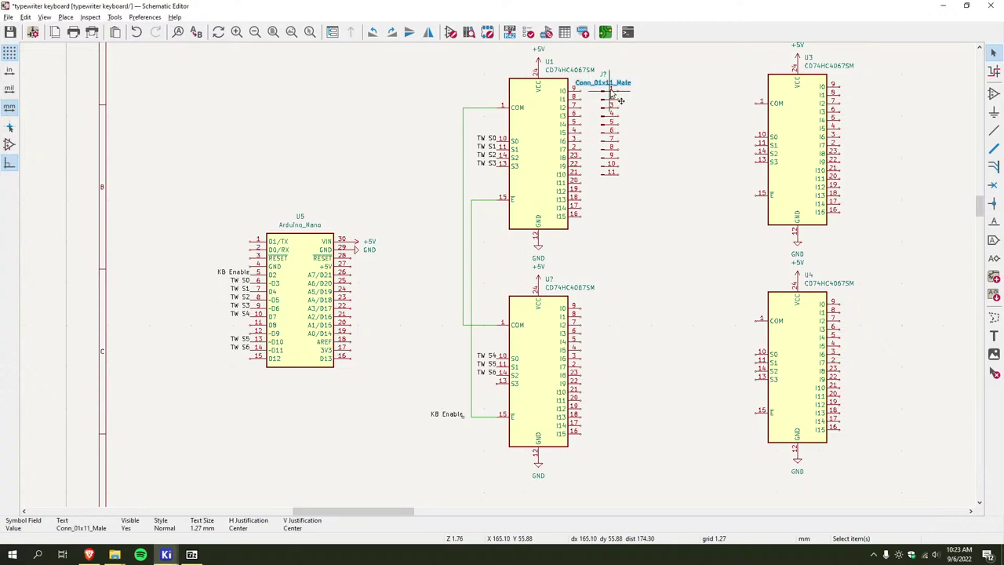
{"action": "right_click", "coordinate": [612, 91]}
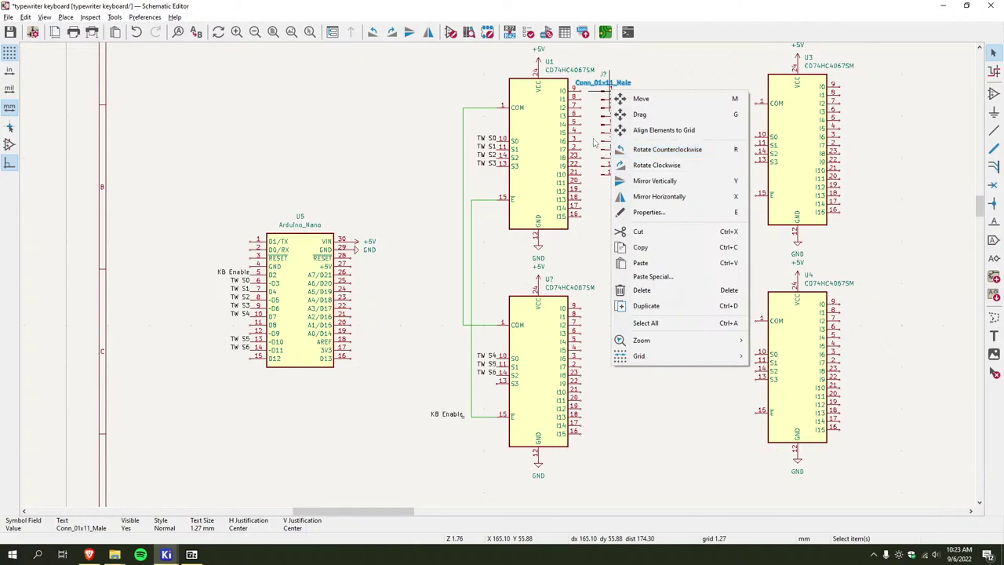
{"action": "key", "text": "m"}
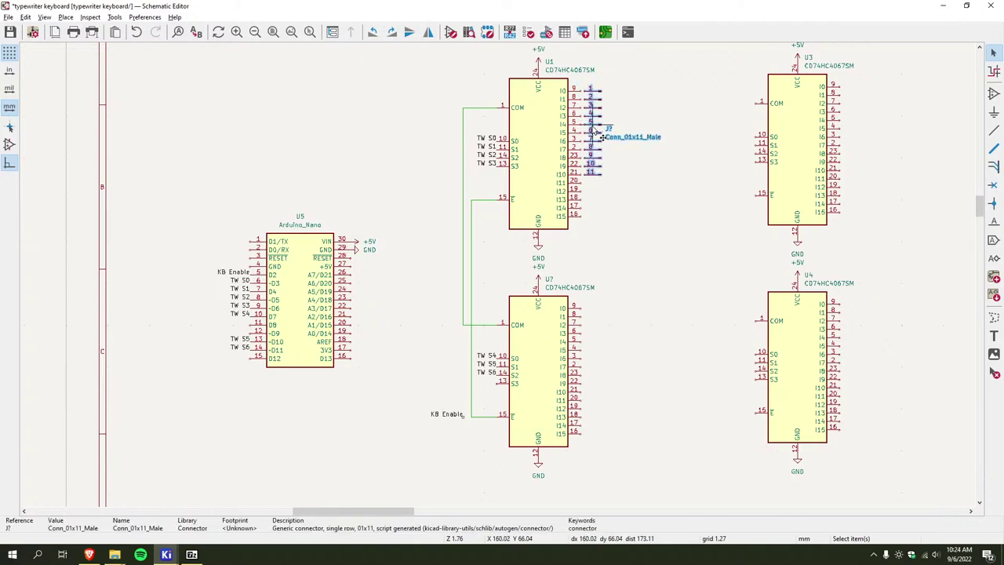
{"action": "key", "text": "m"}
{"action": "left_click", "coordinate": [590, 135]}
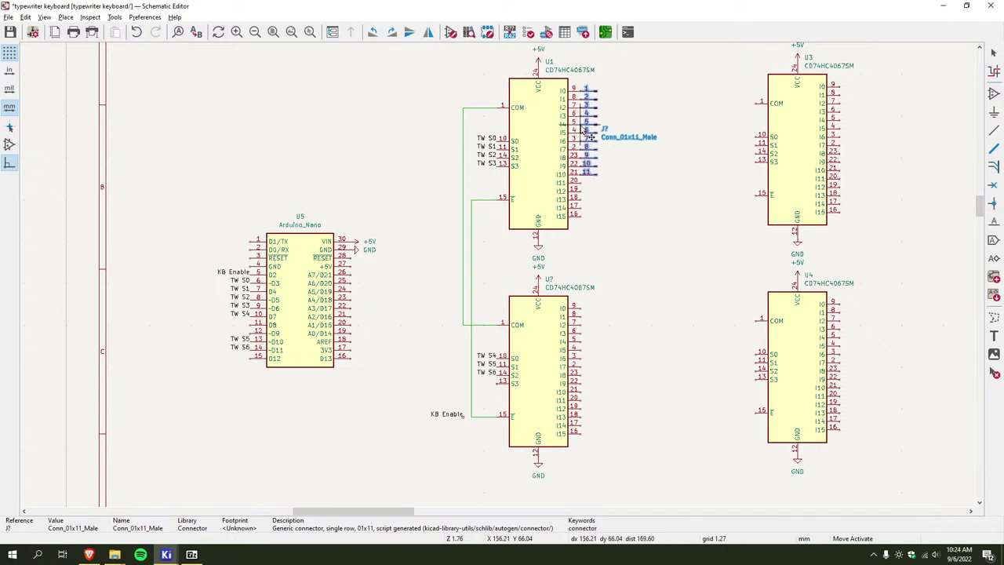
{"action": "left_click", "coordinate": [615, 145]}
Add a horizontally mirrored Conn_01x08_Male symbol to the lower-left multiplexer, with pins 1–8 meeting its I0–I7 pins
{"action": "middle_click_drag", "start_coordinate": [599, 208], "coordinate": [541, 195]}
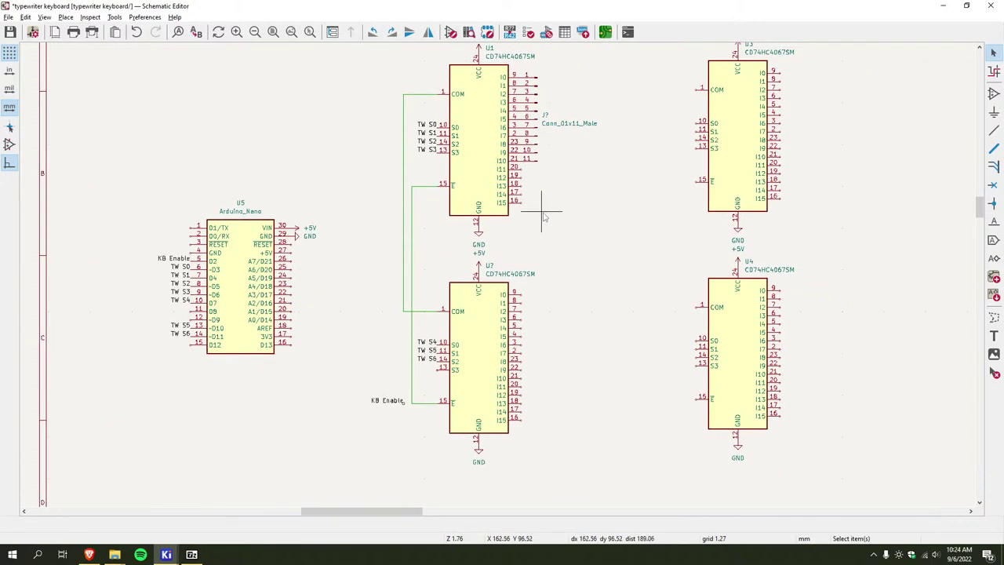
{"action": "key", "text": "a"}
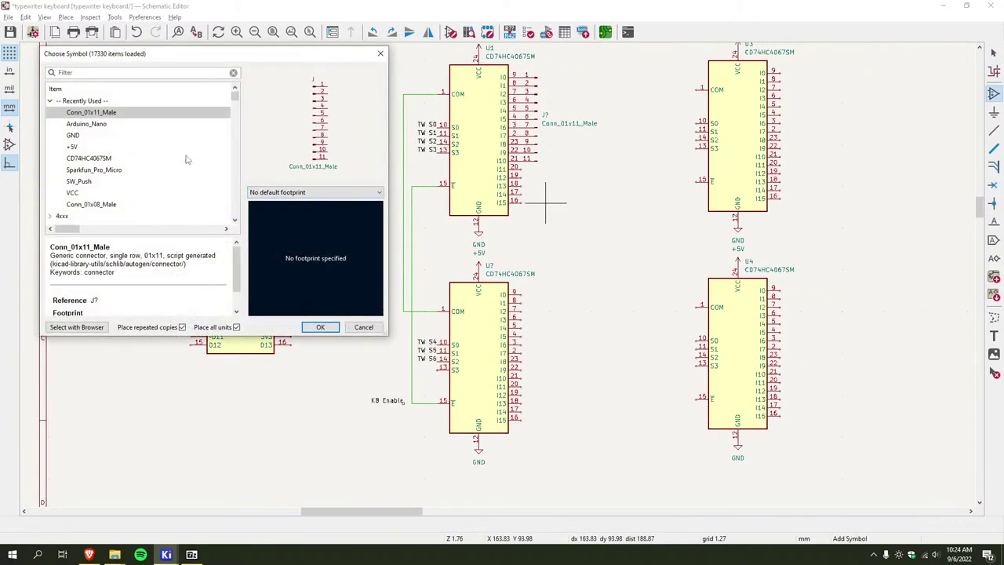
{"action": "type", "text": "conn_"}
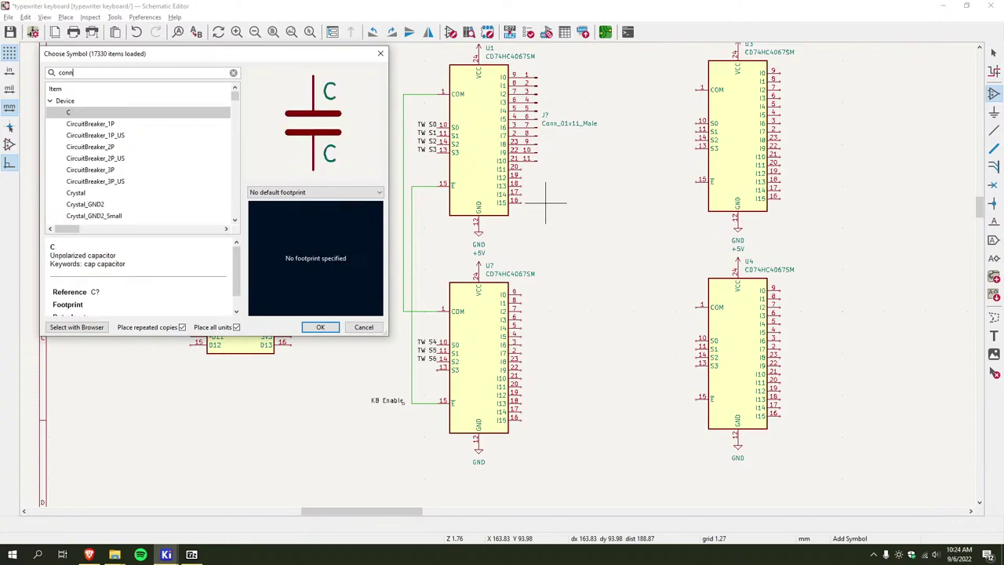
{"action": "double_click", "coordinate": [118, 123]}
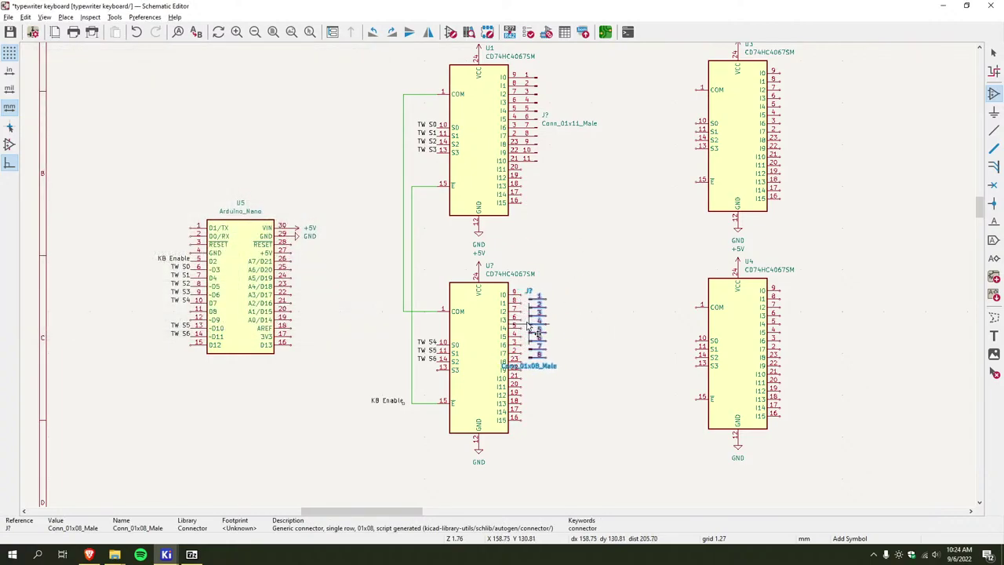
{"action": "left_click", "coordinate": [547, 332]}
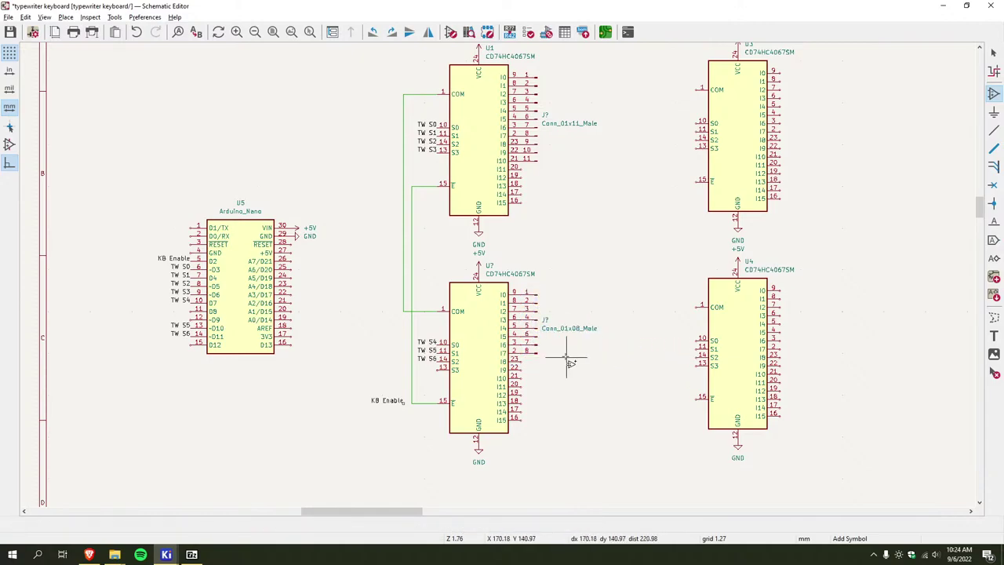
{"action": "key", "text": "Escape"}
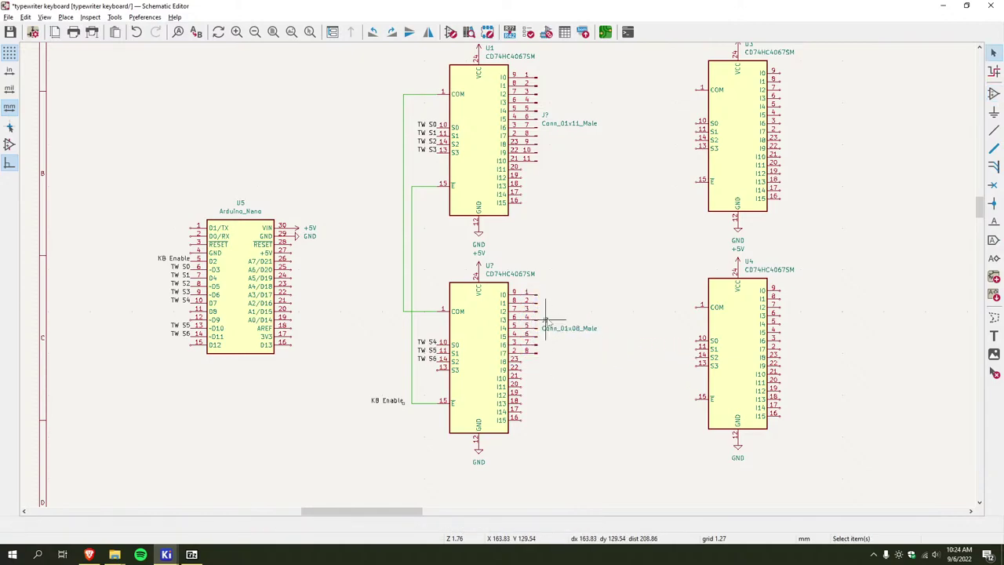
Set the reference of the 11-pin connector beside U1 to J2
{"action": "double_click", "coordinate": [545, 119]}
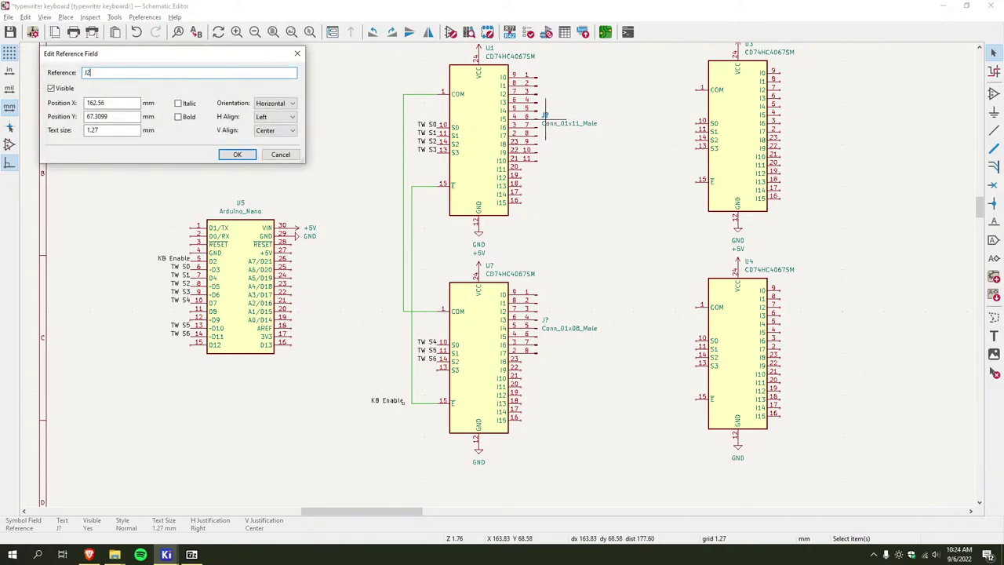
{"action": "left_click", "coordinate": [234, 155]}
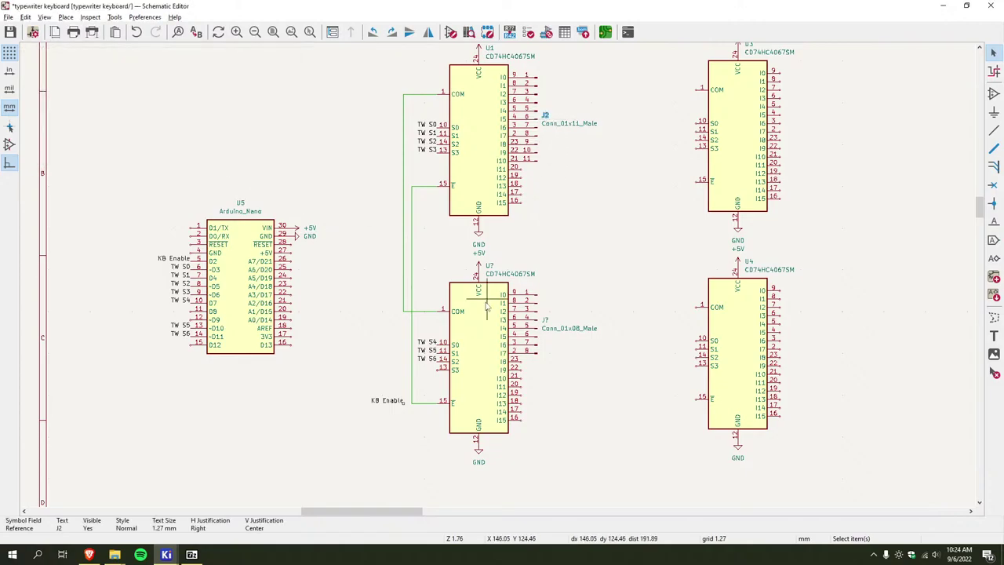
{"action": "double_click", "coordinate": [549, 324]}
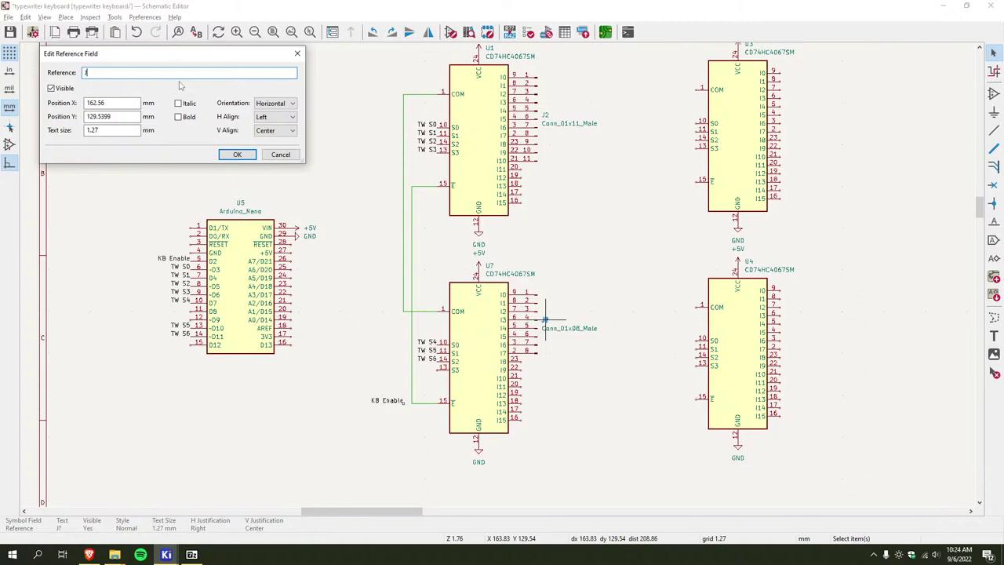
{"action": "key", "text": "Escape"}
Set the 11-pin connector's reference to J1 and the 8-pin connector's reference to J2
{"action": "double_click", "coordinate": [545, 115]}
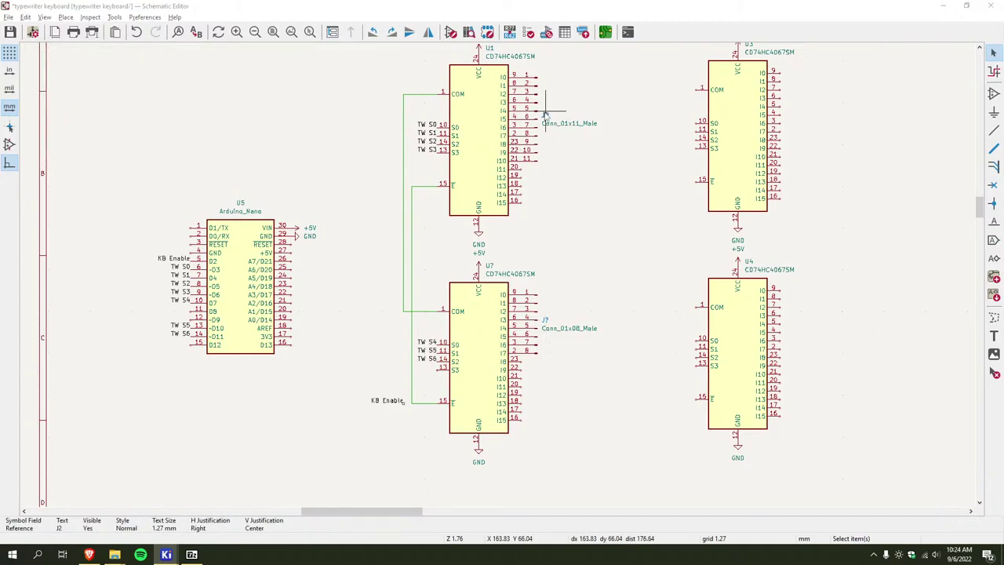
{"action": "key", "text": "Return"}
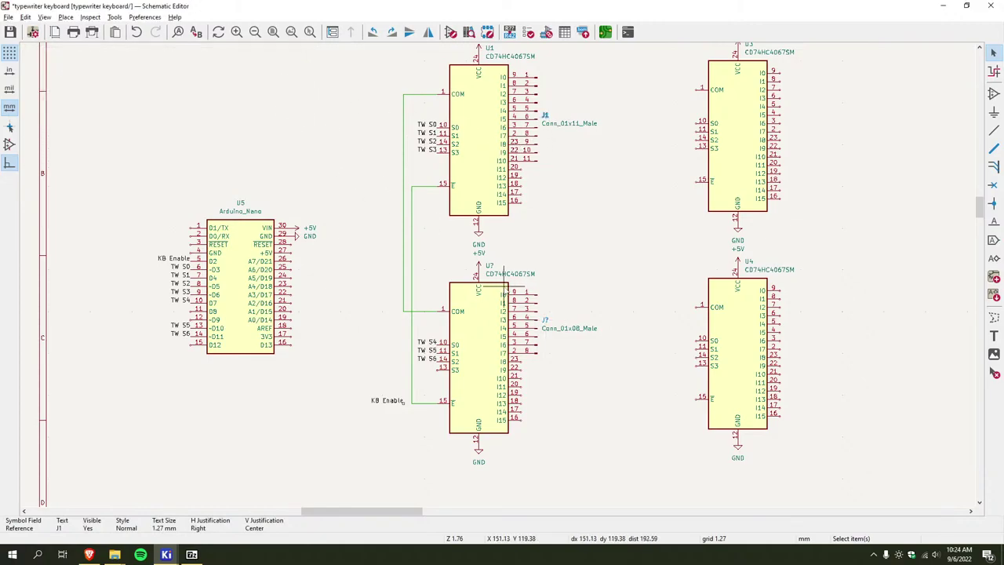
{"action": "double_click", "coordinate": [546, 319]}
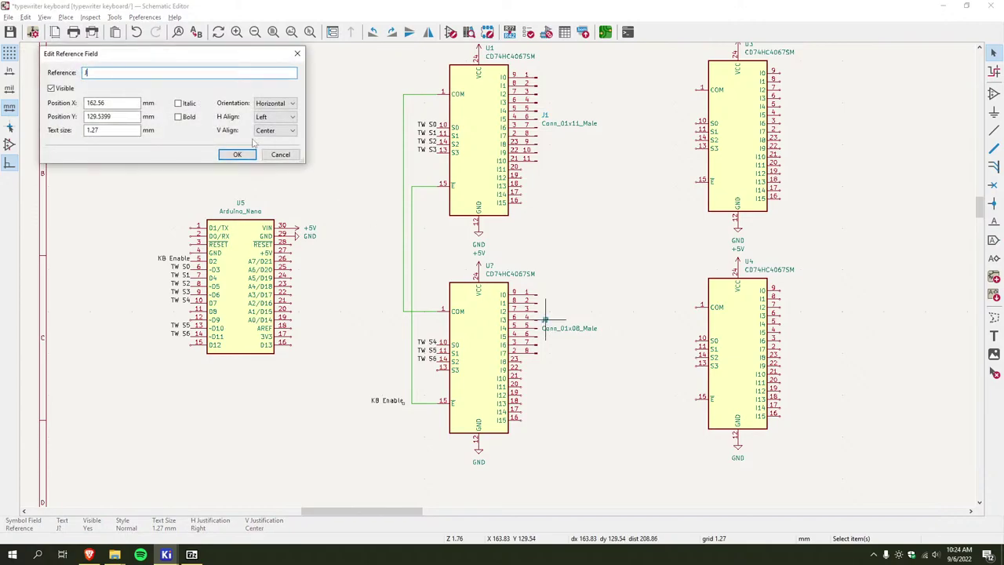
{"action": "key", "text": "Return"}
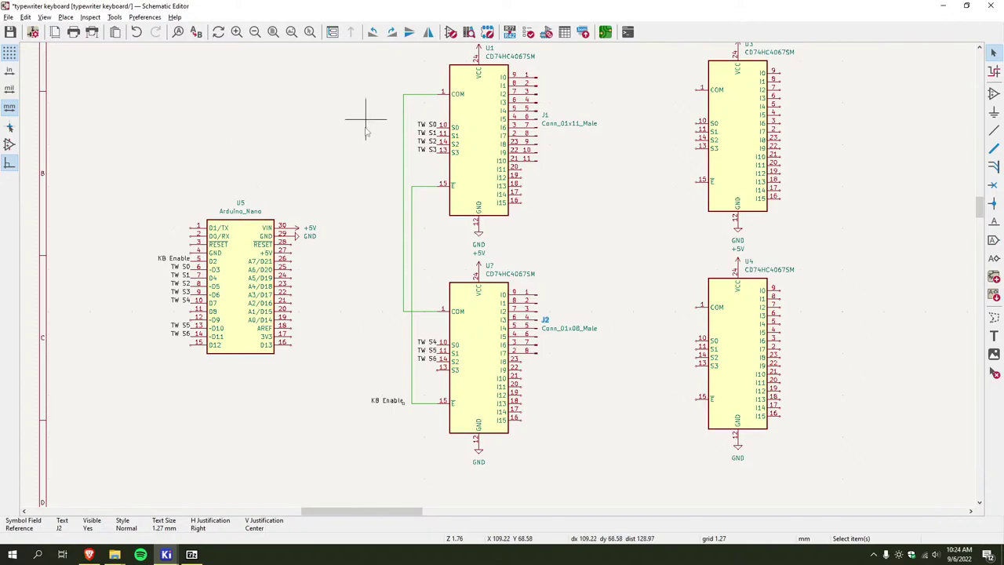
Wire together U1's unused I11–I15 pins, and likewise the unused I8–I15 pins of the multiplexer below it
{"action": "scroll", "coordinate": [283, 202], "scroll_direction": "down", "scroll_amount": 4}
{"action": "scroll", "coordinate": [546, 301], "scroll_direction": "up", "scroll_amount": 3}
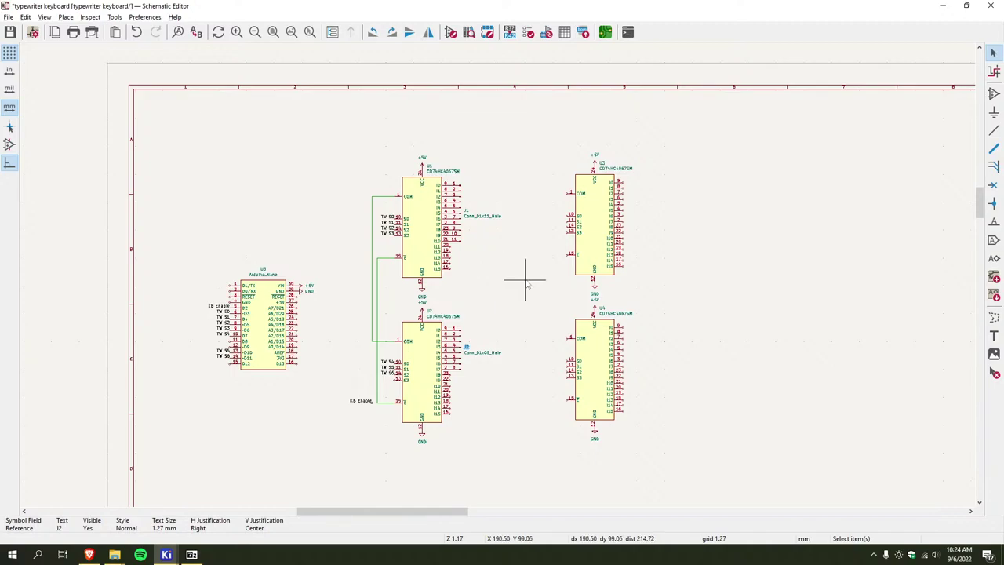
{"action": "middle_click_drag", "start_coordinate": [510, 269], "coordinate": [517, 217]}
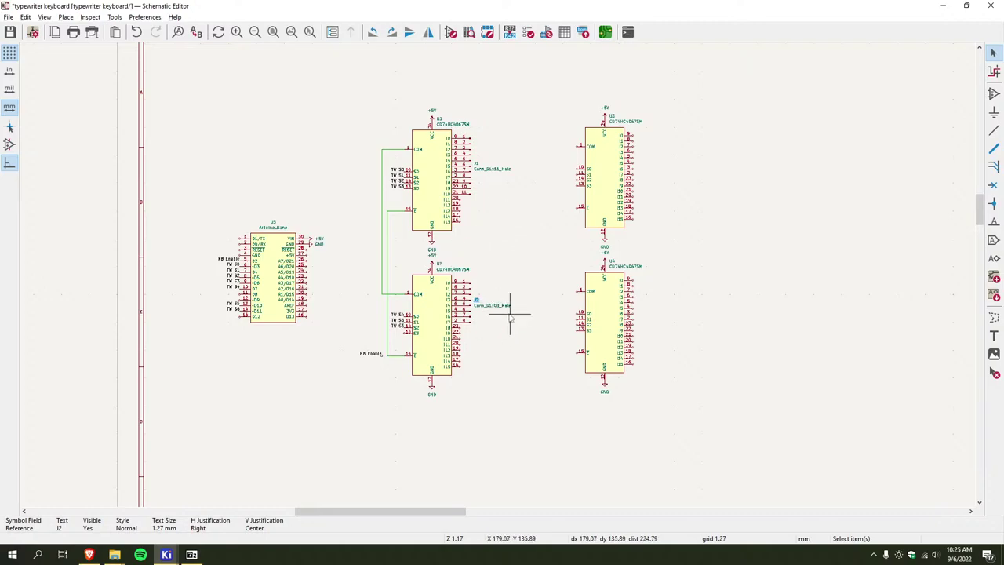
{"action": "scroll", "coordinate": [515, 314], "scroll_direction": "up", "scroll_amount": 2}
{"action": "scroll", "coordinate": [469, 272], "scroll_direction": "up", "scroll_amount": 3}
{"action": "scroll", "coordinate": [459, 209], "scroll_direction": "left", "scroll_amount": 2}
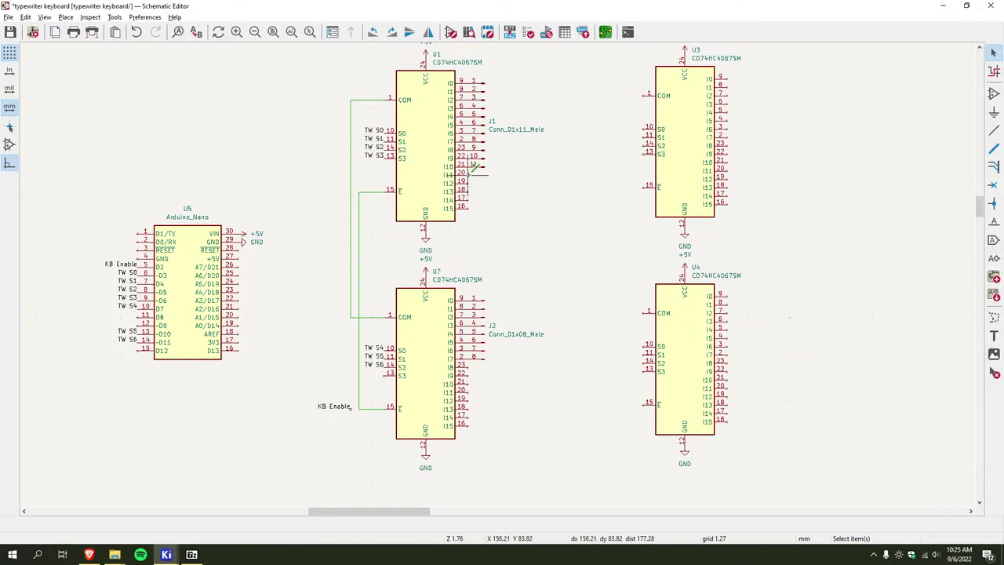
{"action": "key", "text": "w"}
{"action": "left_click", "coordinate": [468, 172]}
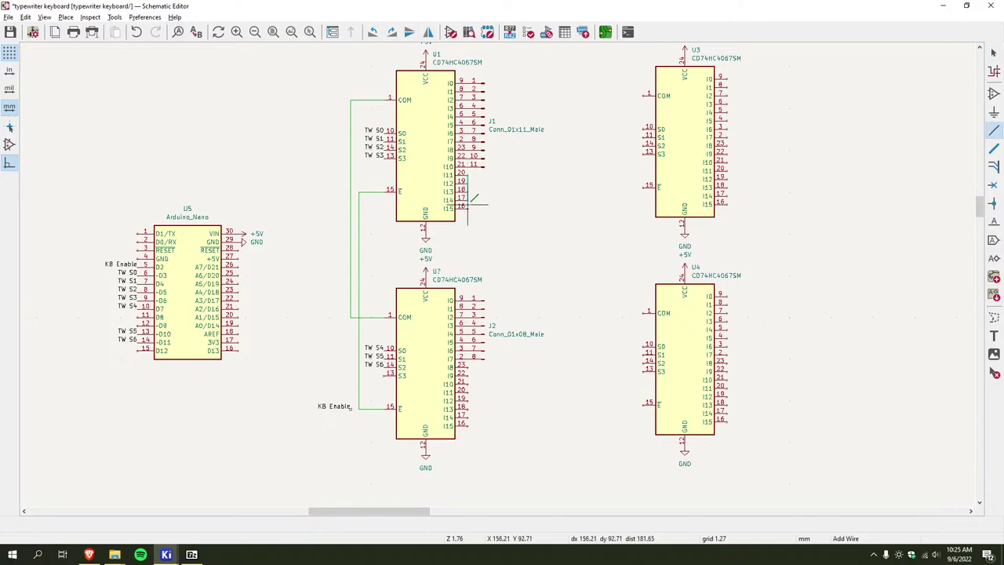
{"action": "left_click", "coordinate": [468, 208]}
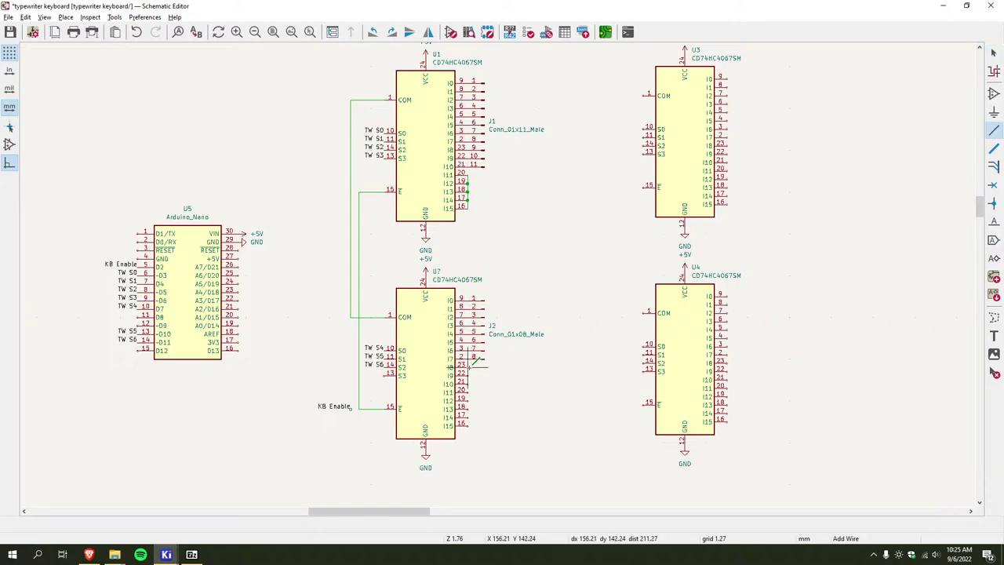
{"action": "left_click", "coordinate": [467, 364]}
{"action": "left_click", "coordinate": [469, 424]}
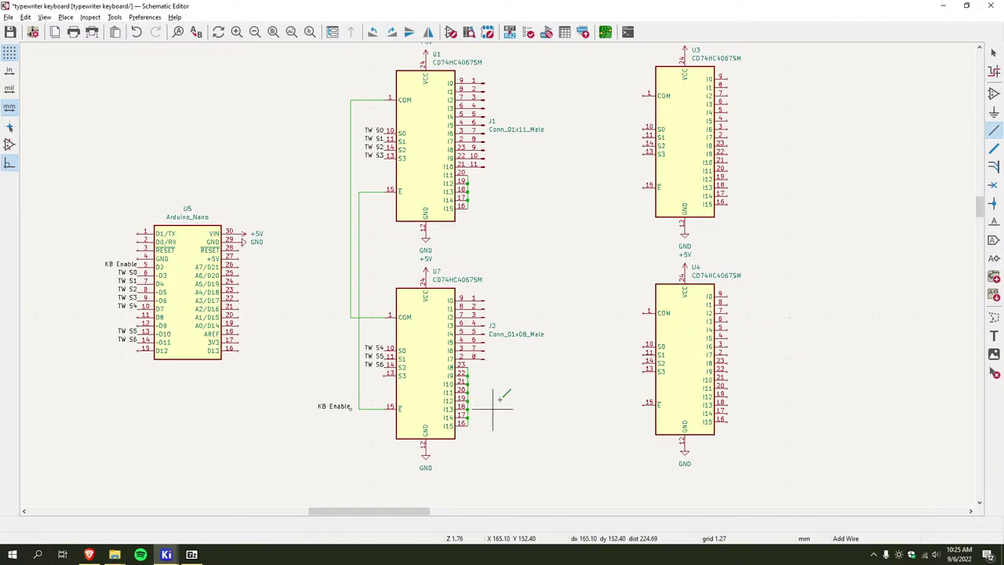
Place GND power symbols at the lower ends of the two wires joining the multiplexers' unused channel pins
{"action": "scroll", "coordinate": [520, 285], "scroll_direction": "down", "scroll_amount": 1}
{"action": "type", "text": "a"}
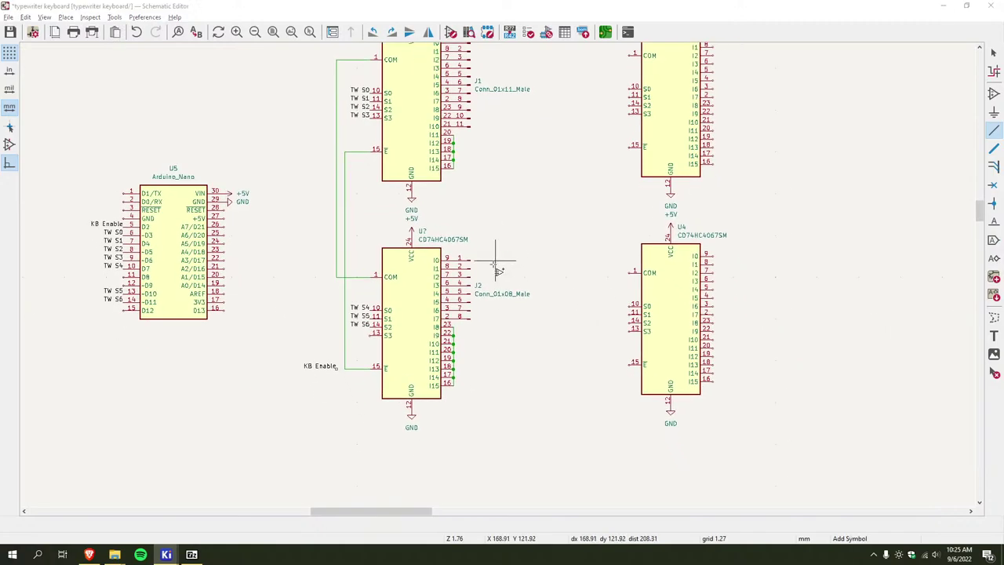
{"action": "type", "text": "gnd"}
{"action": "key", "text": "Return"}
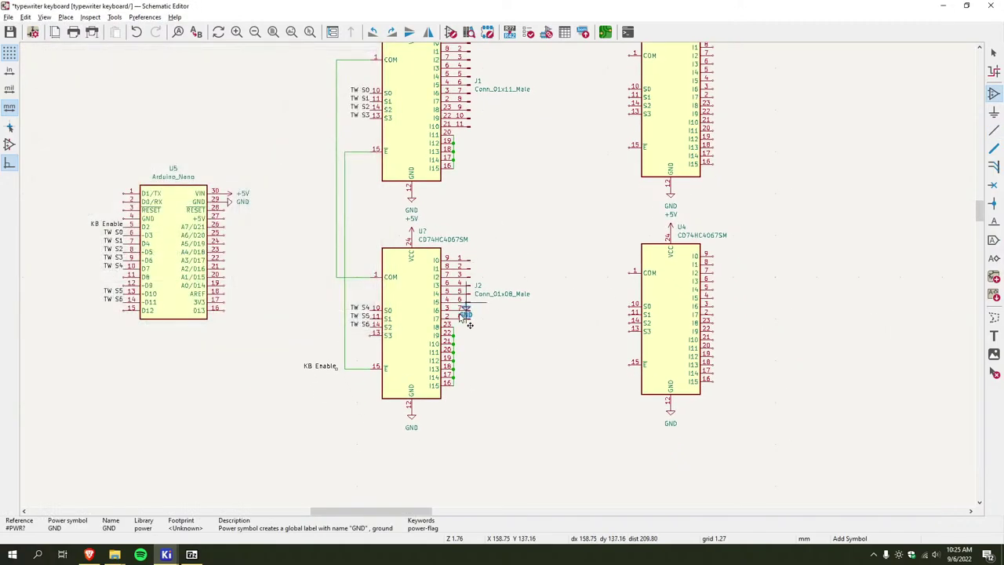
{"action": "left_click", "coordinate": [453, 389]}
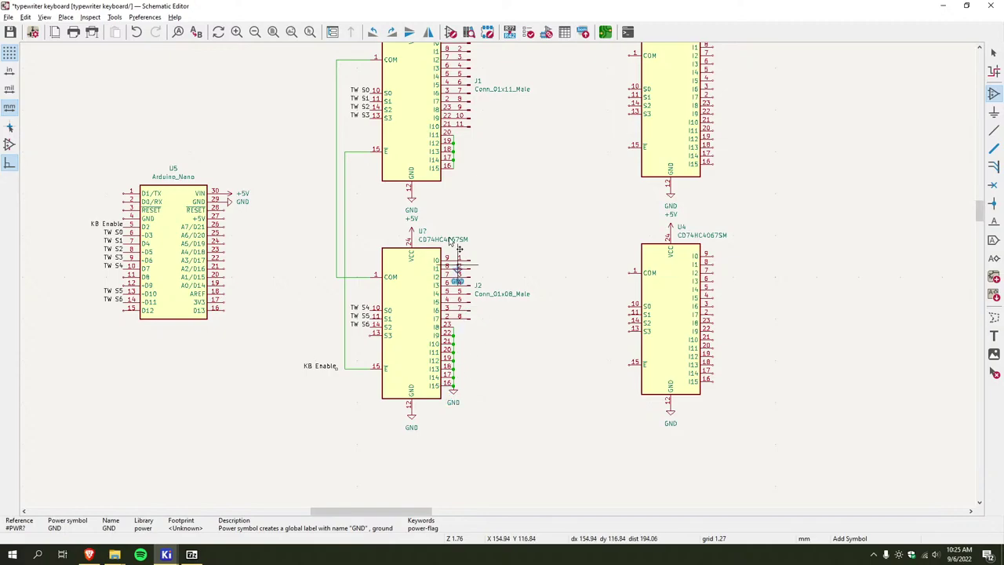
{"action": "left_click", "coordinate": [452, 171]}
{"action": "middle_click_drag", "start_coordinate": [532, 244], "coordinate": [549, 295]}
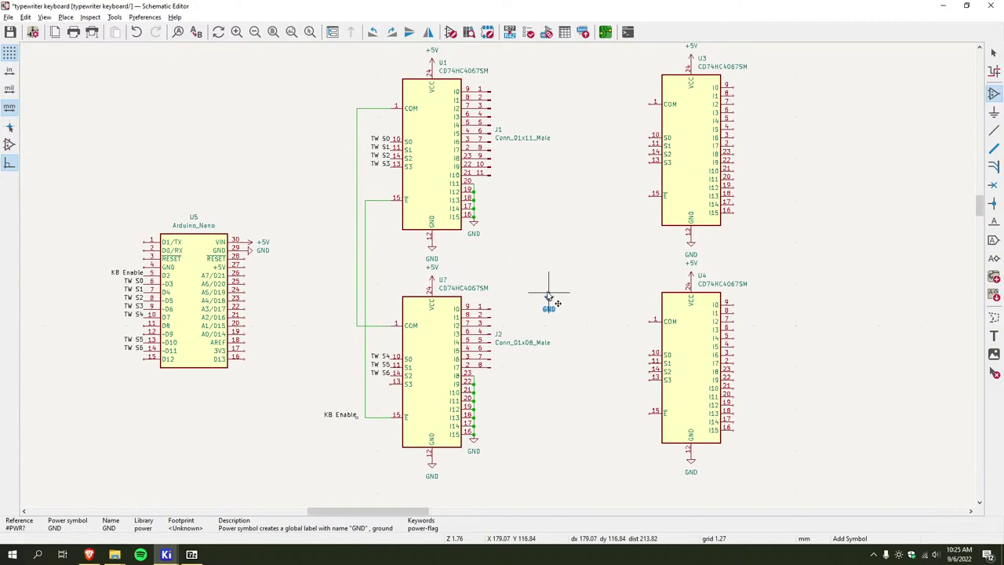
{"action": "key", "text": "Escape"}
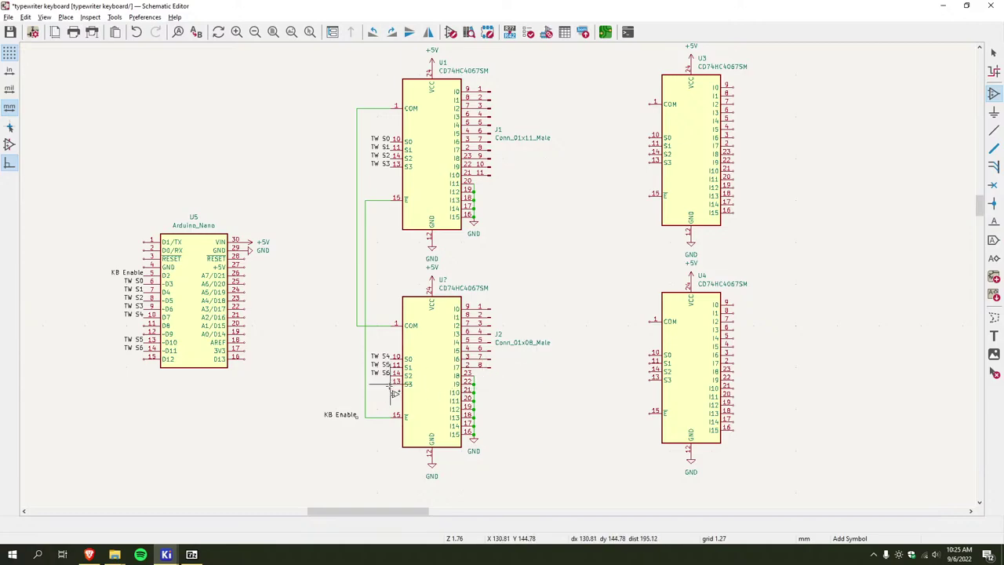
{"action": "key", "text": "Escape"}
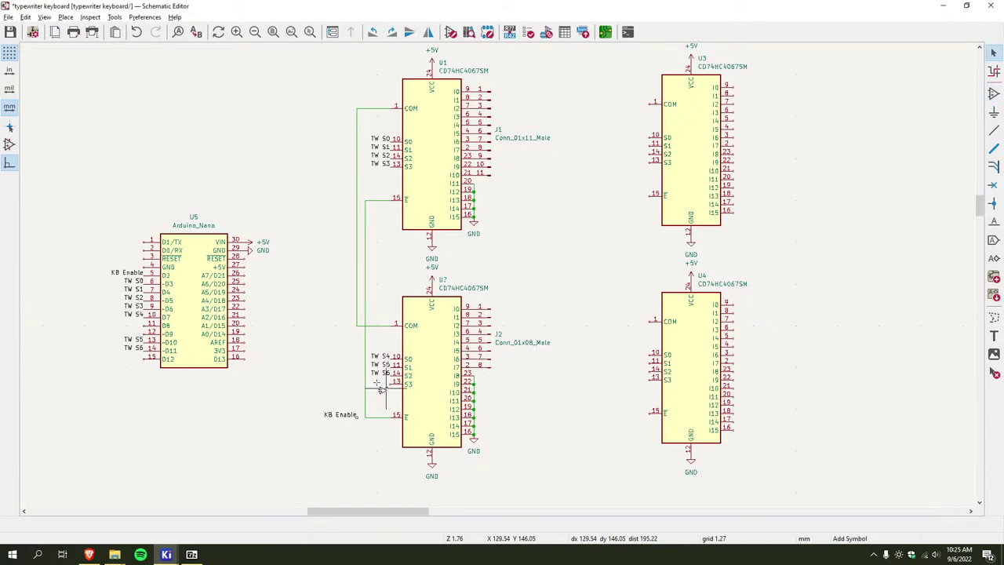
Place a GND power symbol, rotated to point away from the chip, on S3 pin 13 of the multiplexer below U1
{"action": "left_click", "coordinate": [350, 359]}
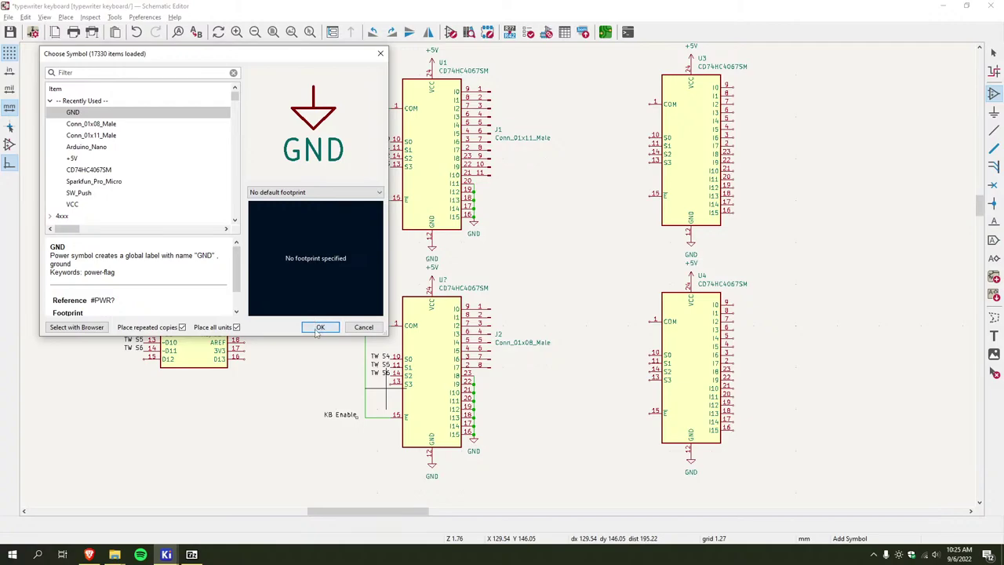
{"action": "left_click", "coordinate": [319, 328]}
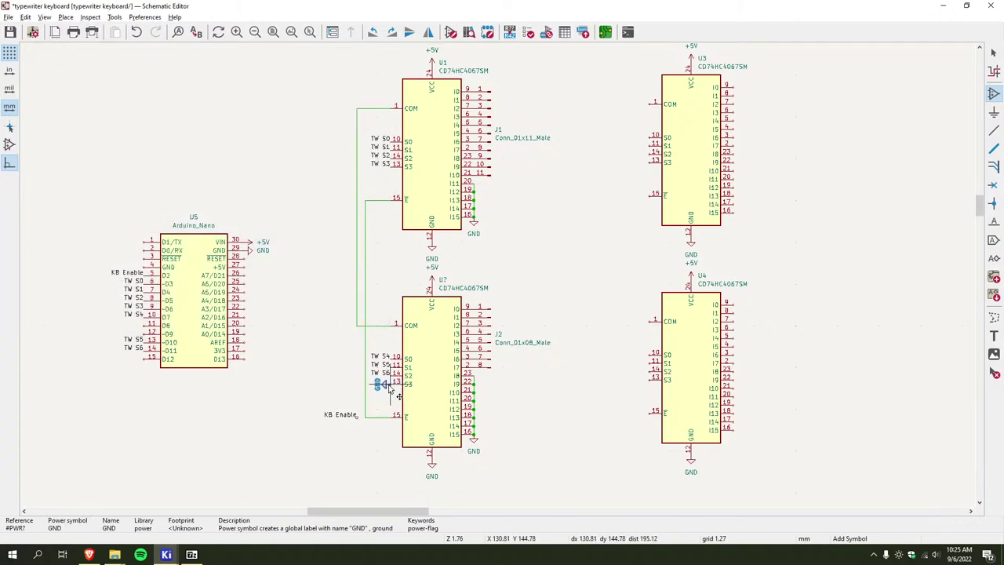
{"action": "left_click", "coordinate": [390, 387]}
{"action": "scroll", "coordinate": [403, 441], "scroll_direction": "down", "scroll_amount": 2}
{"action": "scroll", "coordinate": [441, 316], "scroll_direction": "up", "scroll_amount": 1}
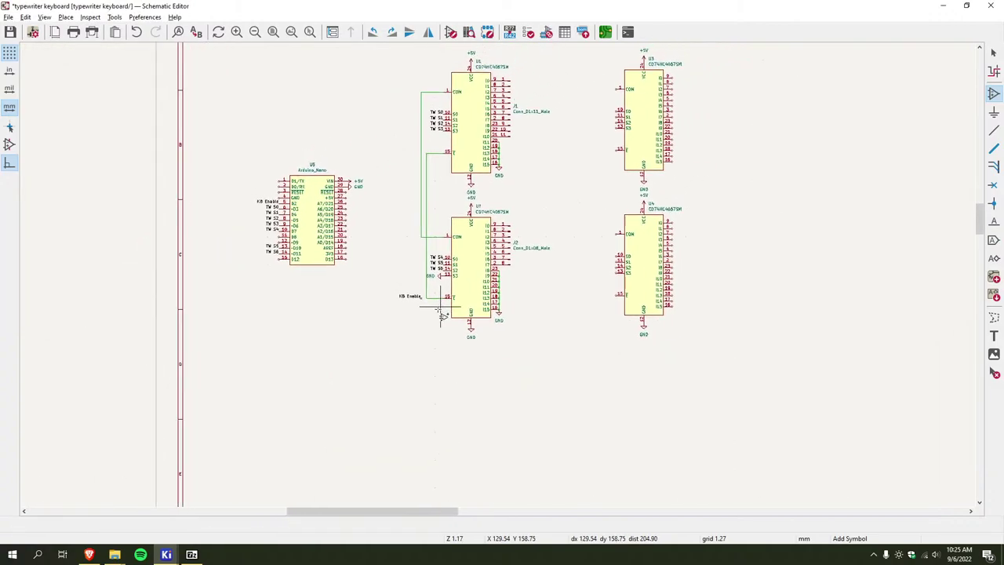
{"action": "scroll", "coordinate": [441, 316], "scroll_direction": "down", "scroll_amount": 1}
{"action": "key", "text": "Escape"}
Set the reference of the multiplexer below U1 to U2
{"action": "scroll", "coordinate": [494, 286], "scroll_direction": "up", "scroll_amount": 2}
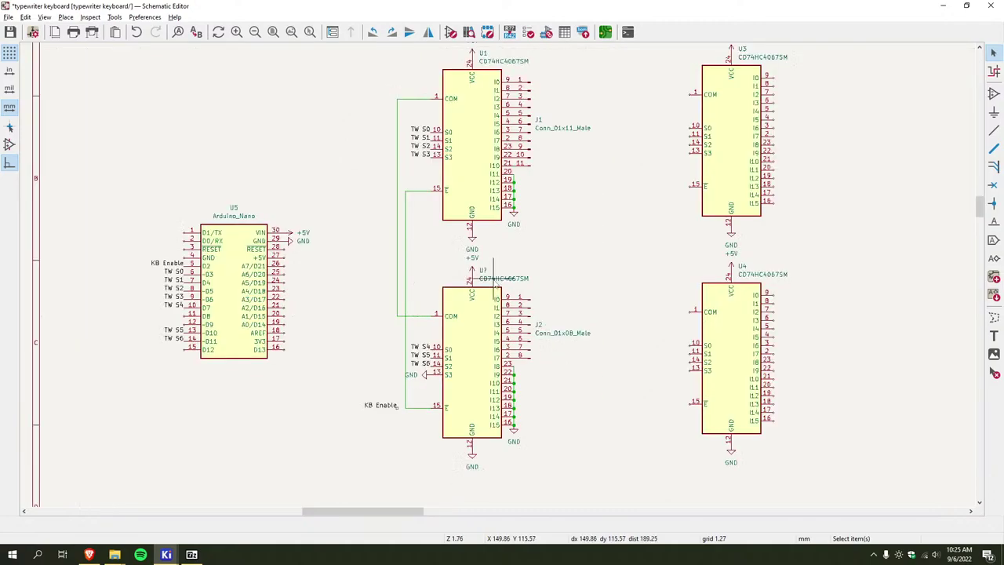
{"action": "double_click", "coordinate": [483, 270]}
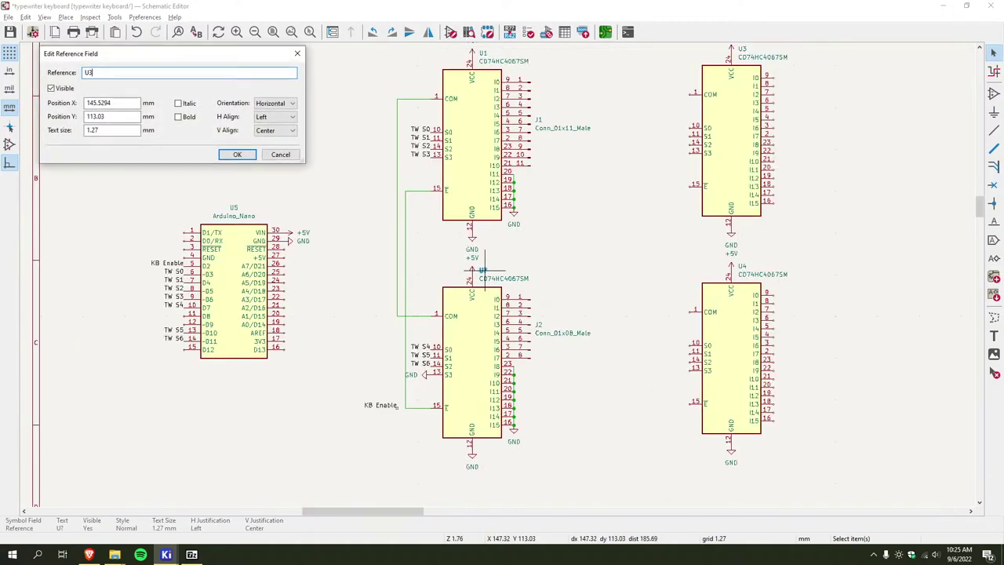
{"action": "type", "text": "2"}
{"action": "key", "text": "Return"}
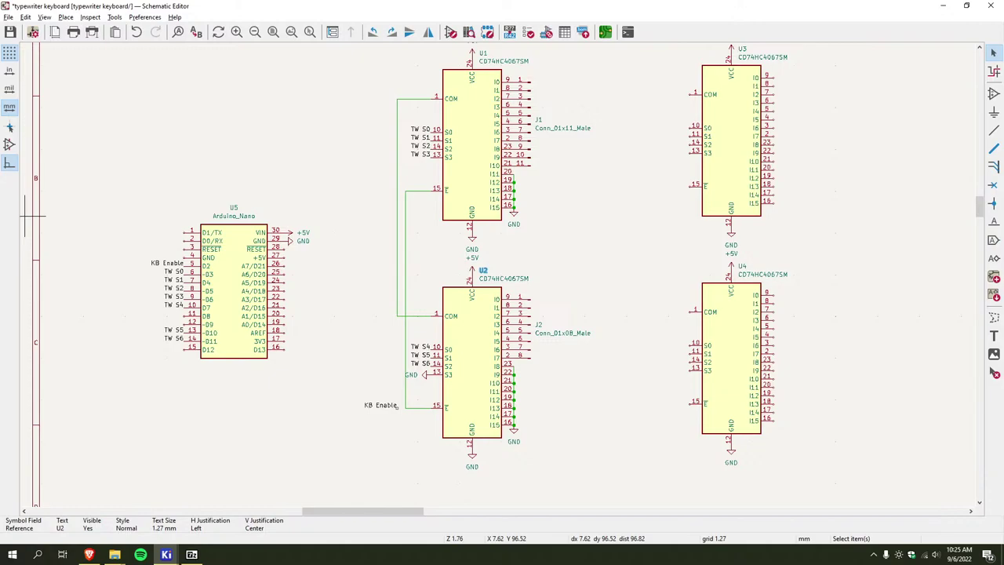
{"action": "middle_click_drag", "start_coordinate": [253, 190], "coordinate": [201, 202]}
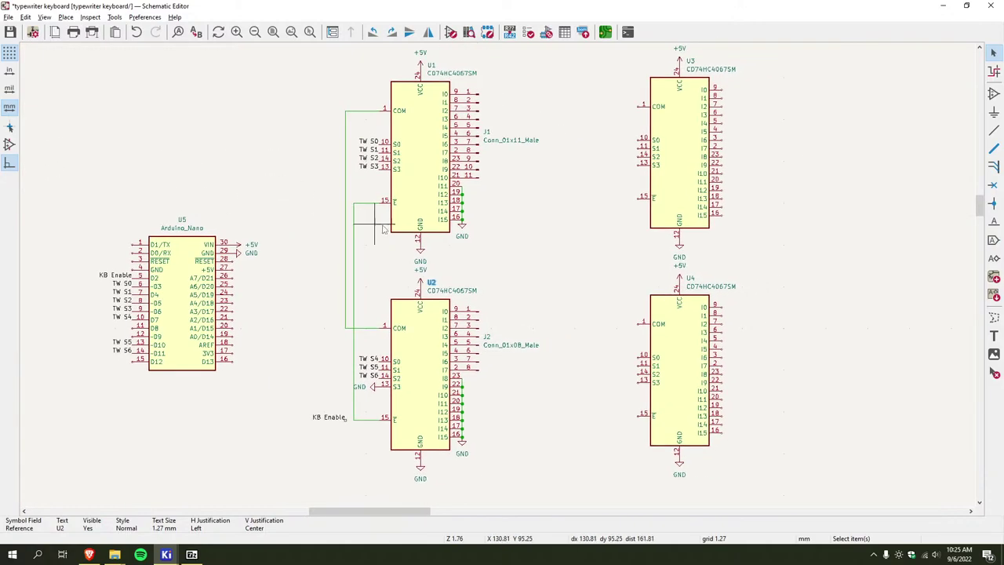
{"action": "scroll", "coordinate": [525, 296], "scroll_direction": "down", "scroll_amount": 3}
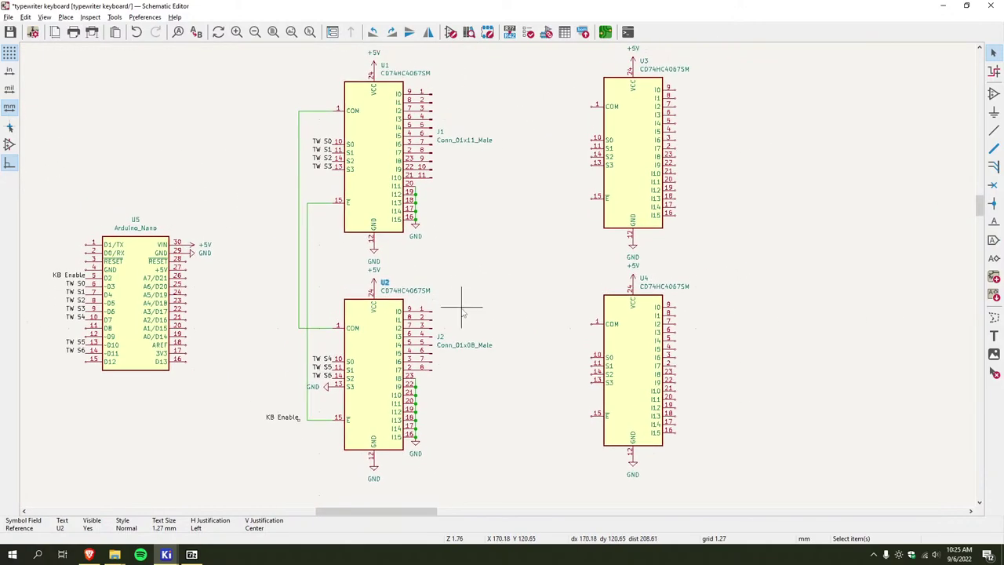
{"action": "scroll", "coordinate": [494, 276], "scroll_direction": "right", "scroll_amount": 5}
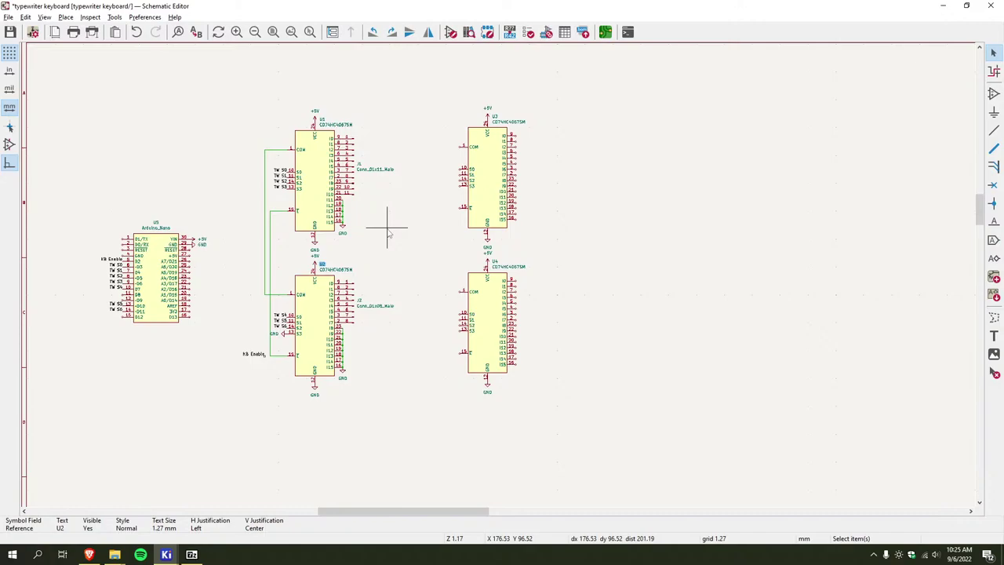
{"action": "left_click", "coordinate": [386, 231]}
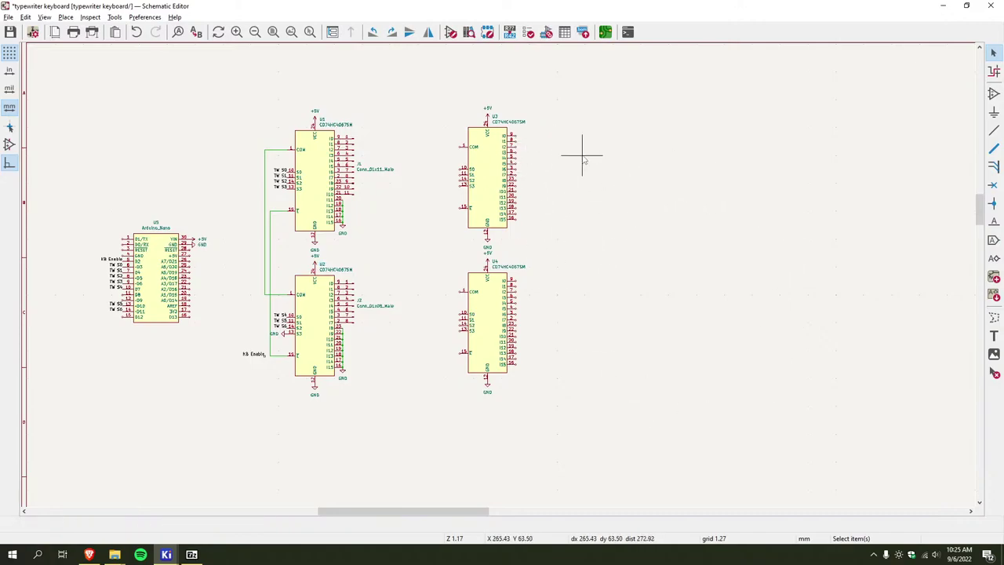
Switch to the Brave browser and bring up the Brother AX-25 layout in keyboard-layout-editor.com
{"action": "scroll", "coordinate": [541, 168], "scroll_direction": "up", "scroll_amount": 2}
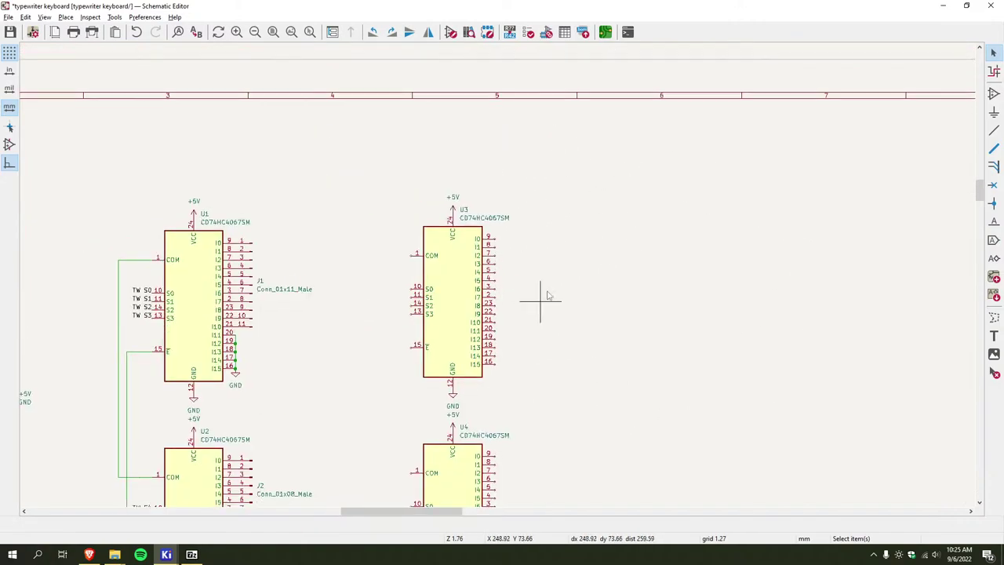
{"action": "middle_click_drag", "start_coordinate": [549, 296], "coordinate": [730, 148]}
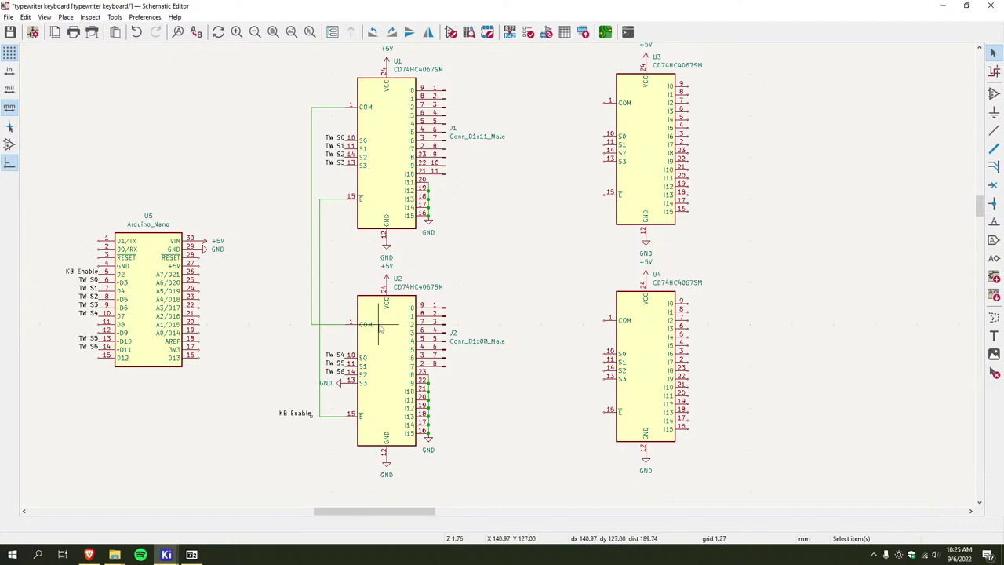
{"action": "scroll", "coordinate": [510, 272], "scroll_direction": "right", "scroll_amount": 2}
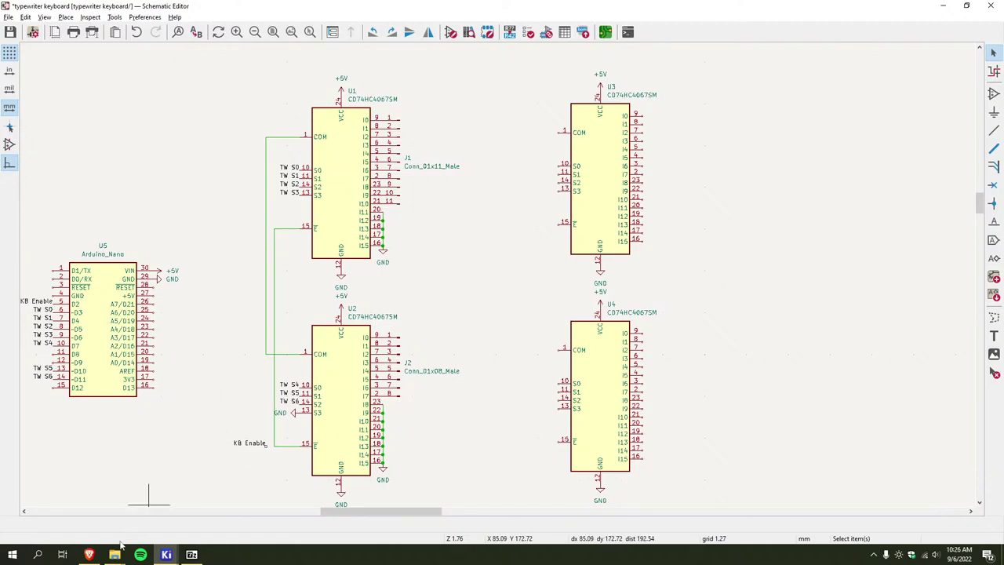
{"action": "left_click", "coordinate": [89, 554]}
{"action": "key", "text": "ctrl+t"}
{"action": "type", "text": "keyboard"}
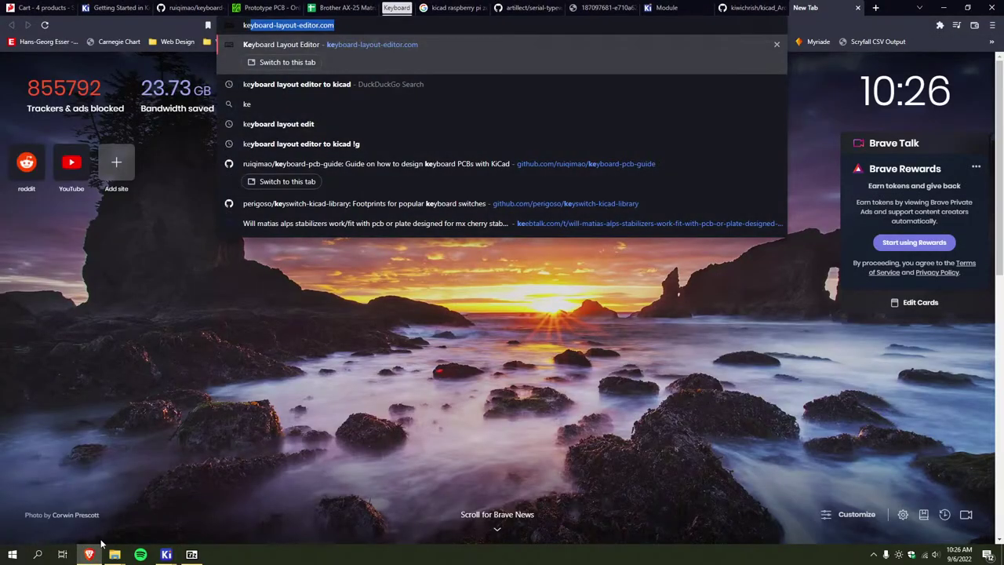
{"action": "key", "text": "Escape"}
{"action": "key", "text": "ctrl+w"}
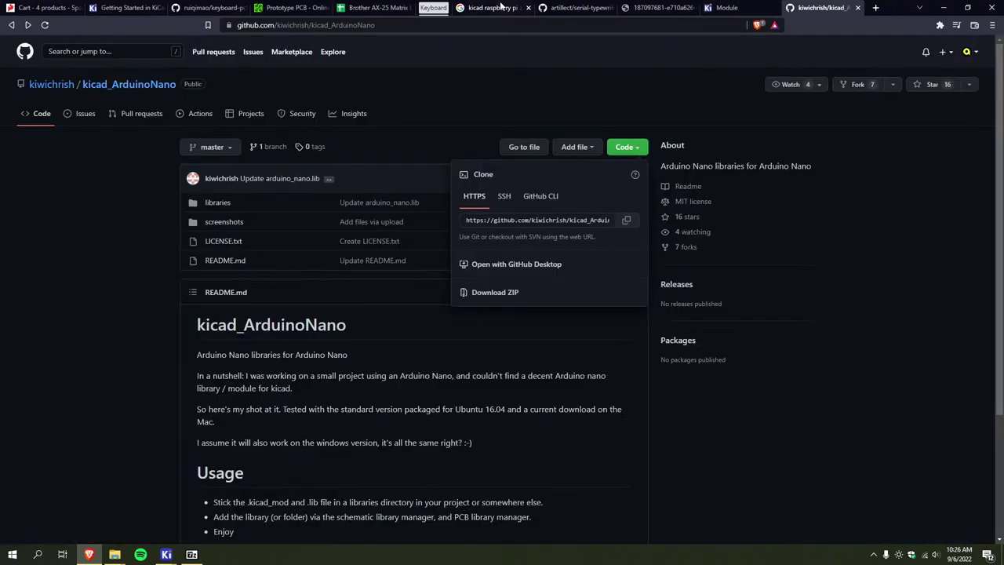
{"action": "left_click", "coordinate": [404, 7]}
{"action": "left_click", "coordinate": [452, 7]}
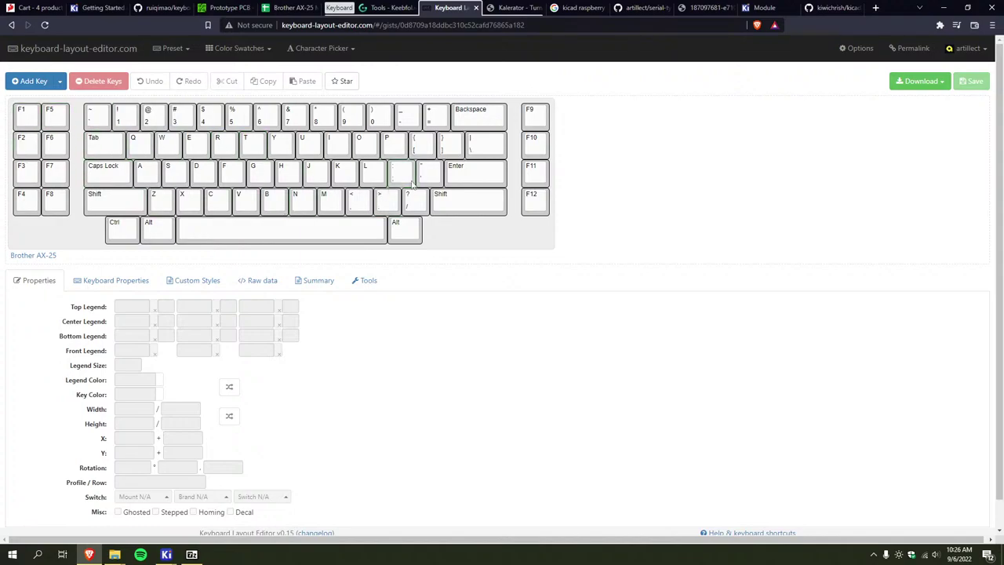
Load the sixth saved layout, Dilly 30% Low-Profile, and view its key layers
{"action": "left_click", "coordinate": [967, 48]}
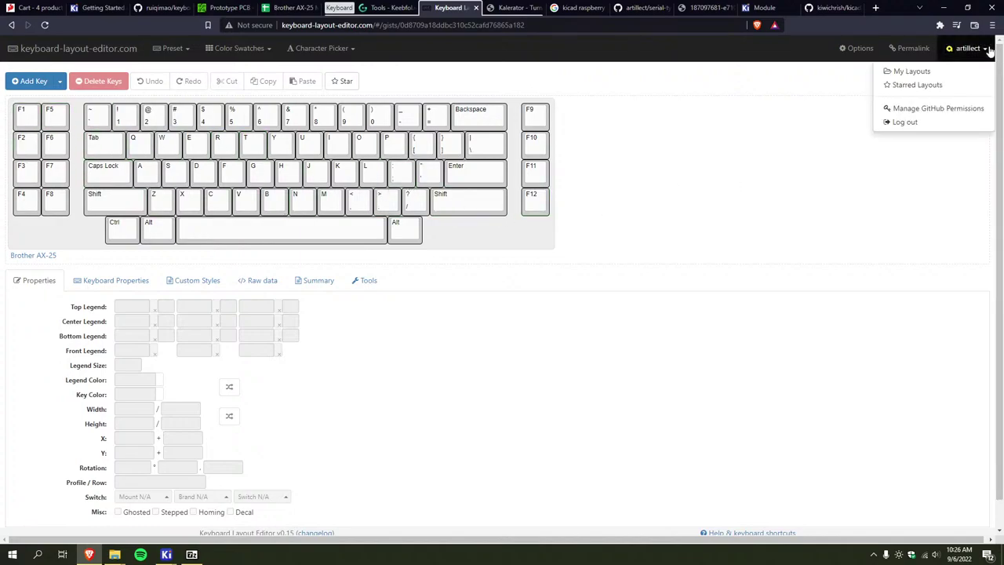
{"action": "left_click", "coordinate": [923, 75]}
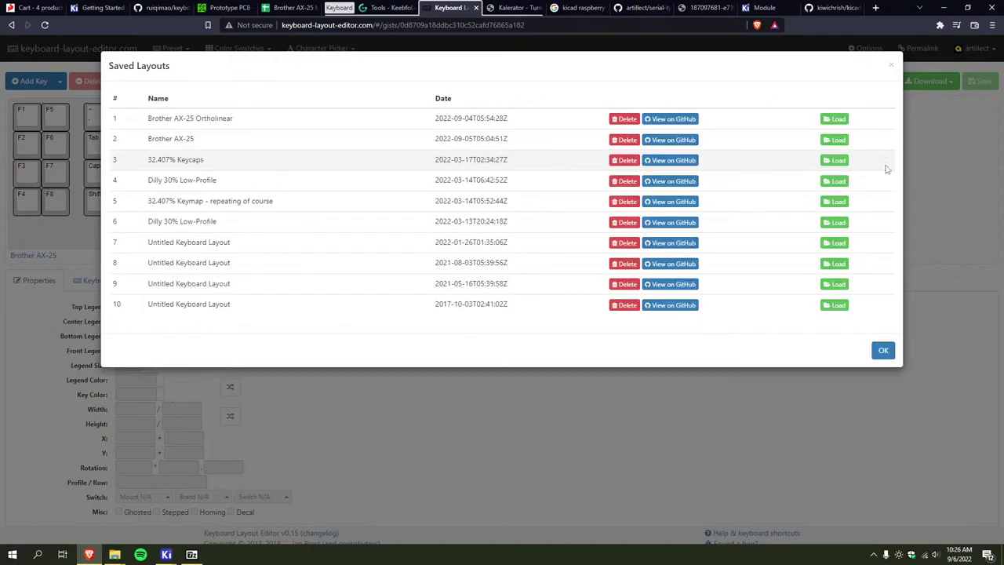
{"action": "left_click", "coordinate": [835, 225]}
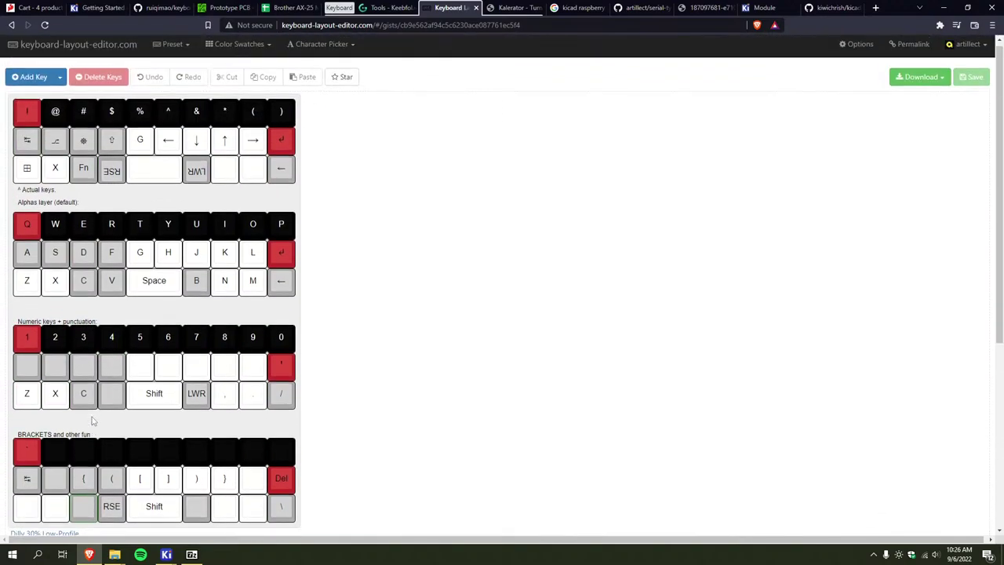
{"action": "left_click", "coordinate": [12, 26]}
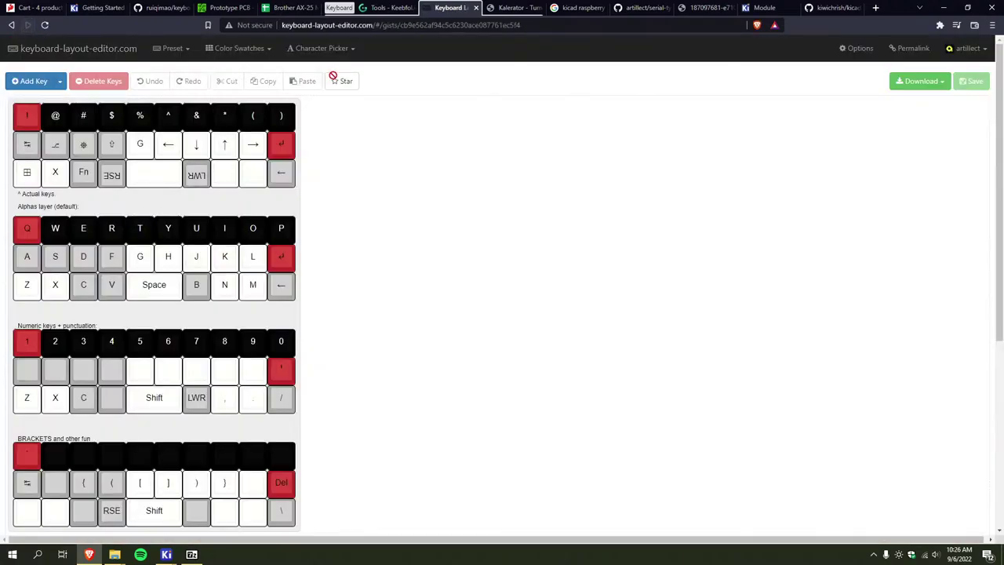
Load the Brother AX-25 layout from the saved layouts
{"action": "left_click", "coordinate": [977, 47]}
{"action": "left_click", "coordinate": [933, 71]}
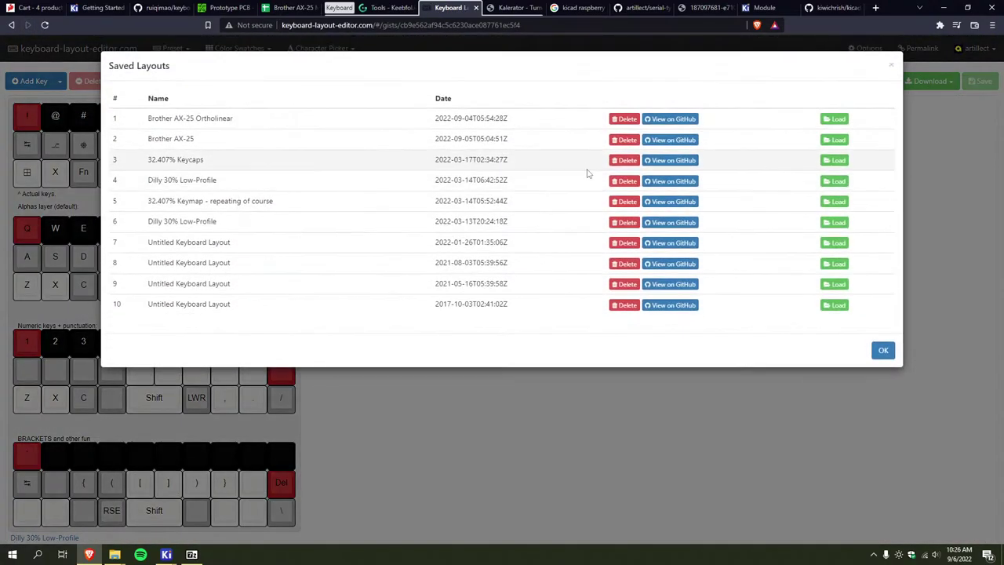
{"action": "left_click", "coordinate": [833, 140]}
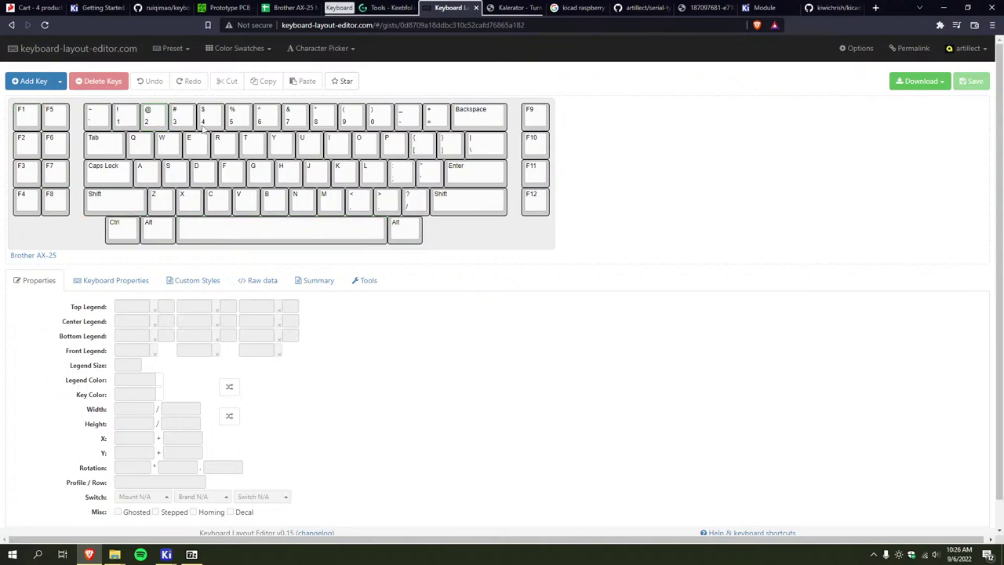
Go to the Kalerator output for the Brother AX-25 layout and download both its schematic and board scripts
{"action": "left_click", "coordinate": [455, 24]}
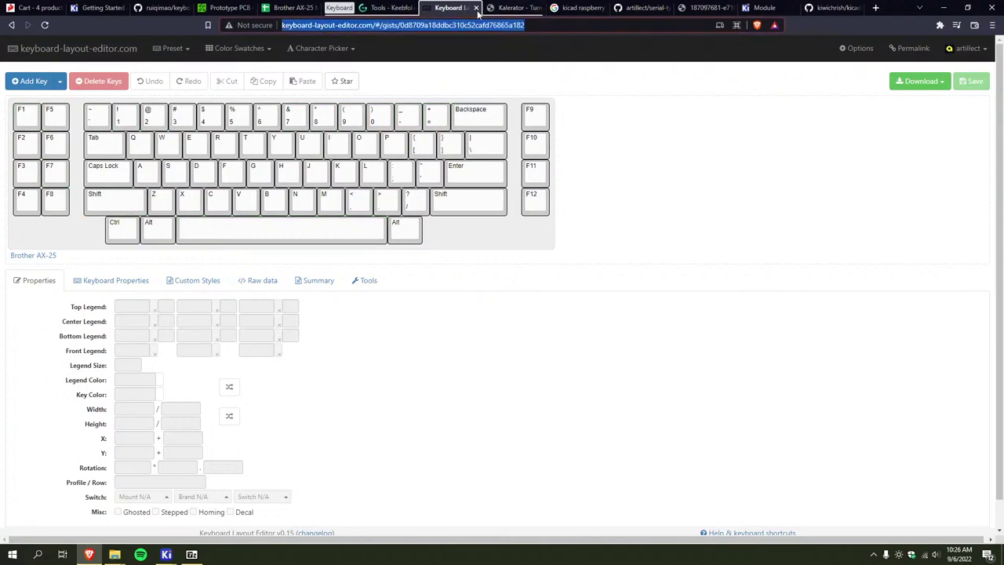
{"action": "left_click", "coordinate": [502, 8]}
{"action": "left_click", "coordinate": [332, 126]}
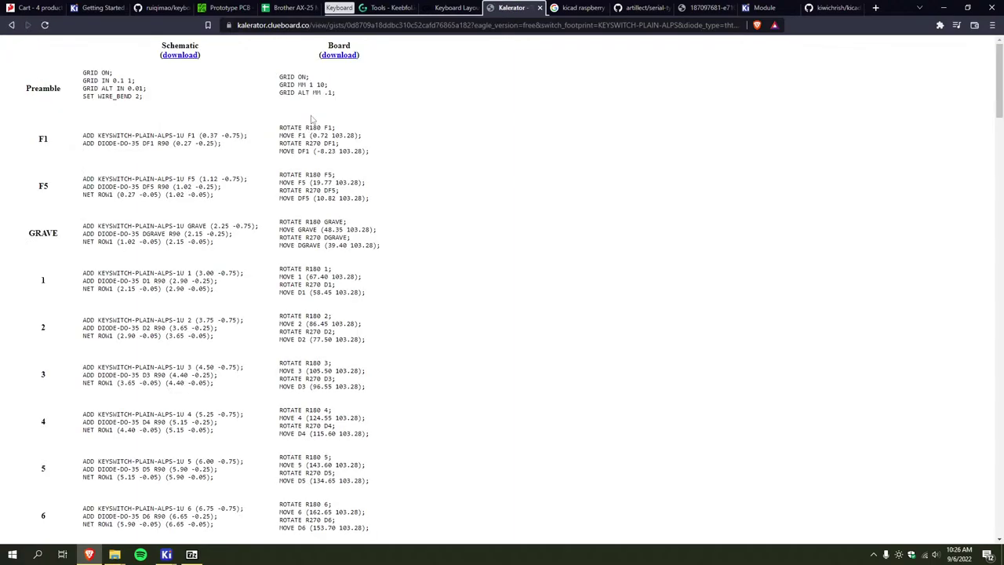
{"action": "scroll", "coordinate": [108, 192], "scroll_direction": "down", "scroll_amount": 4}
{"action": "scroll", "coordinate": [112, 191], "scroll_direction": "up", "scroll_amount": 3}
{"action": "scroll", "coordinate": [116, 186], "scroll_direction": "up", "scroll_amount": 2}
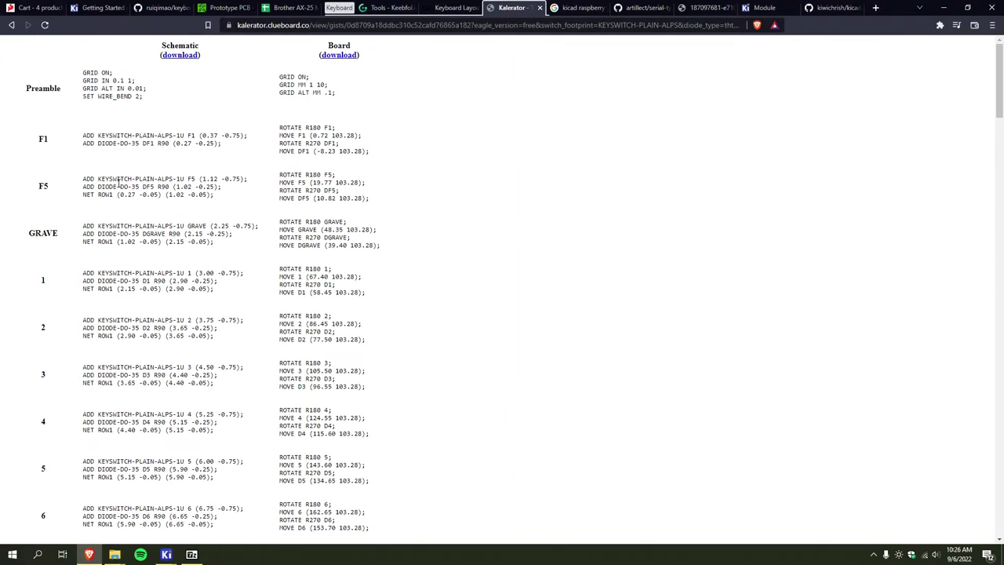
{"action": "left_click", "coordinate": [175, 55]}
{"action": "left_click", "coordinate": [339, 56]}
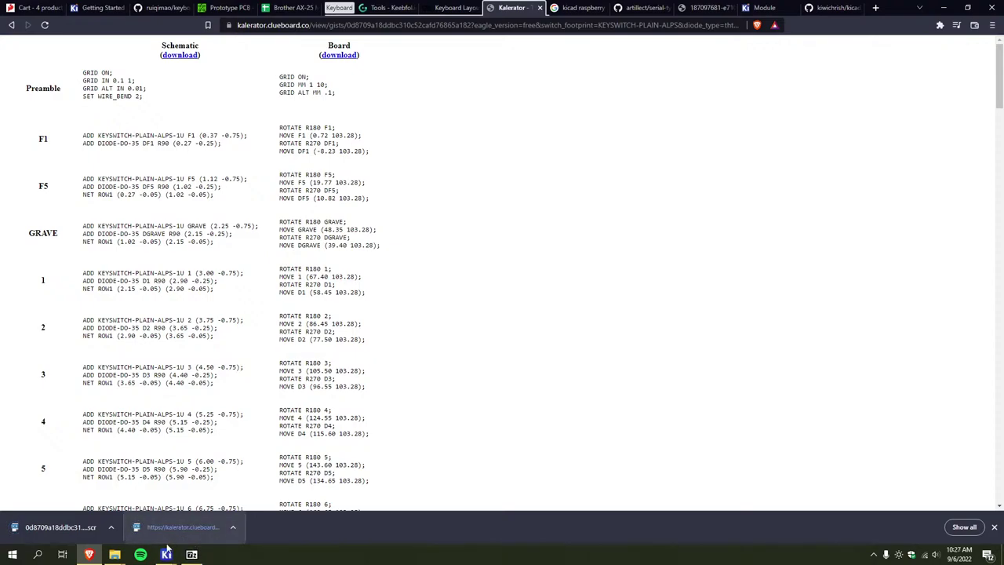
Try to open the downloaded scripts as a project from the Downloads folder in the KiCad project manager
{"action": "left_click", "coordinate": [165, 553]}
{"action": "left_click", "coordinate": [108, 510]}
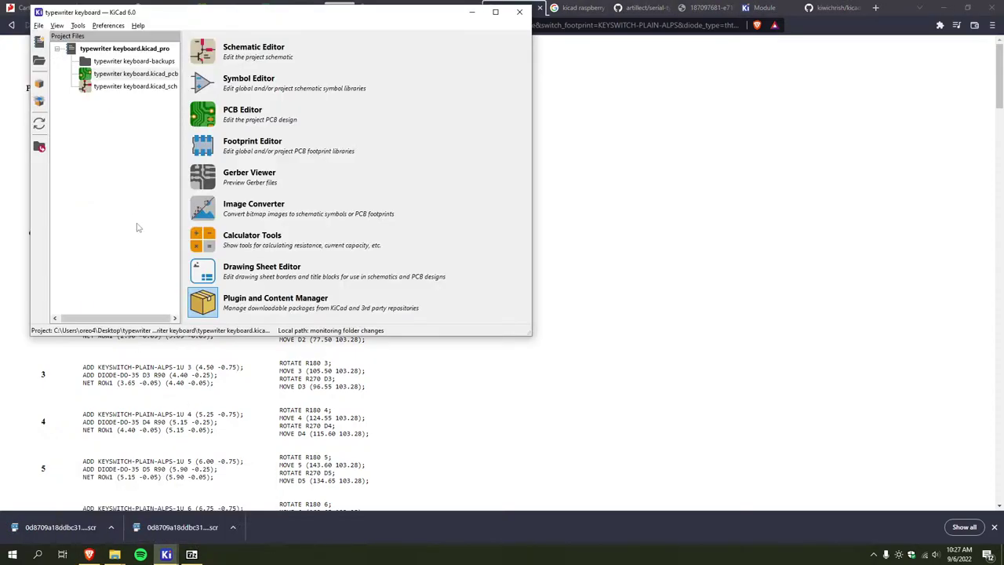
{"action": "left_click", "coordinate": [39, 25]}
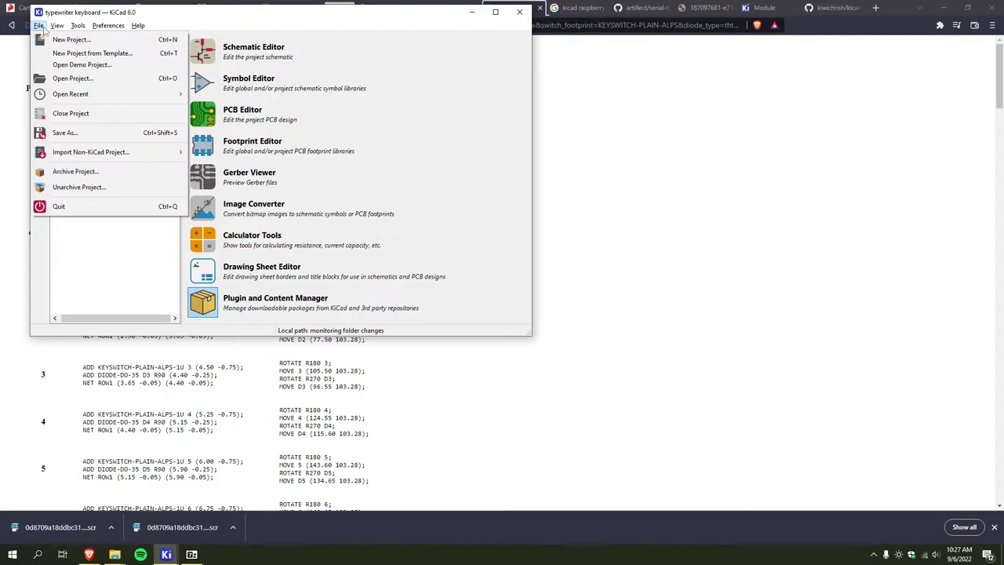
{"action": "left_click", "coordinate": [70, 78]}
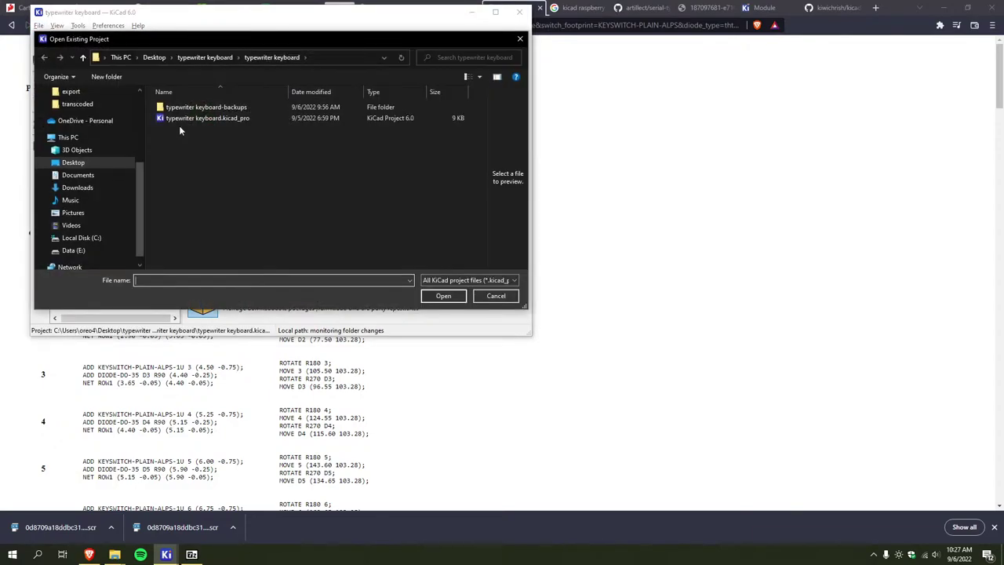
{"action": "left_click", "coordinate": [77, 188]}
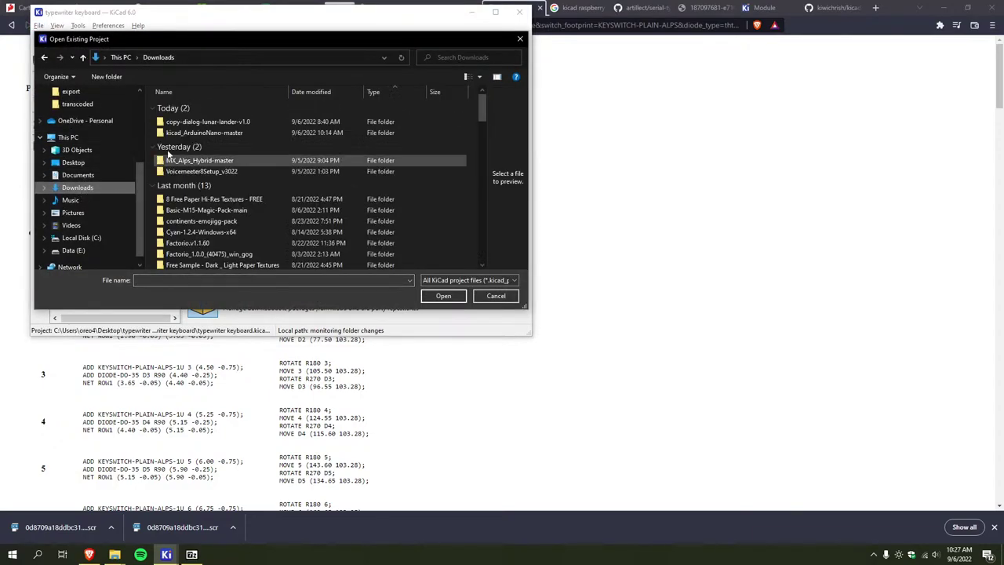
{"action": "left_click", "coordinate": [304, 92]}
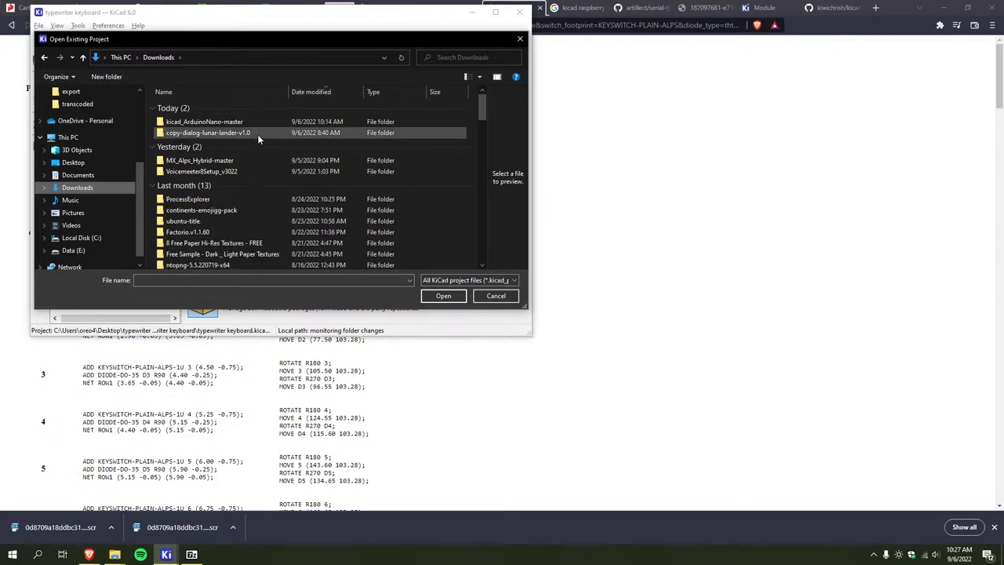
{"action": "scroll", "coordinate": [257, 134], "scroll_direction": "down", "scroll_amount": 10}
{"action": "left_click", "coordinate": [499, 280]}
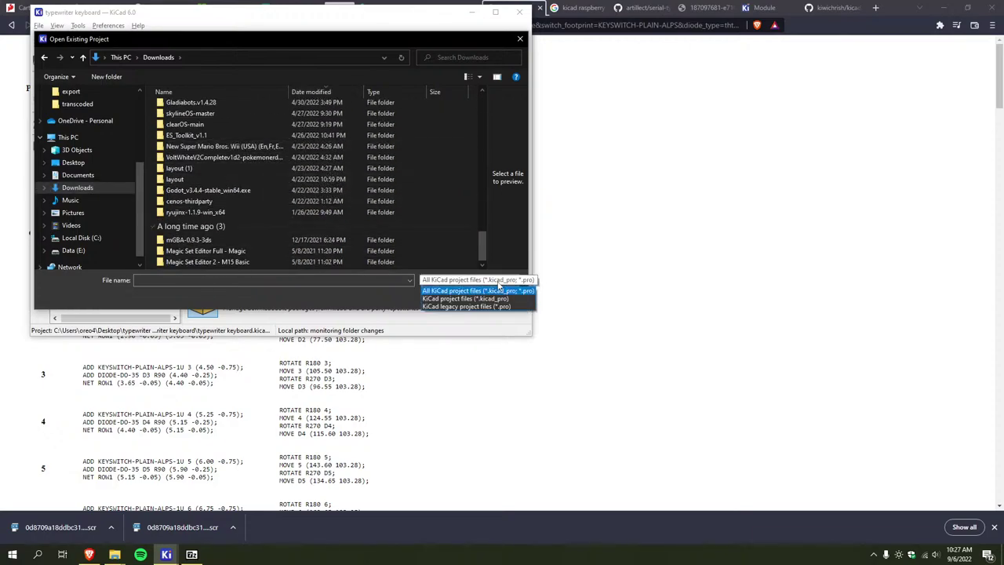
{"action": "left_click", "coordinate": [499, 285]}
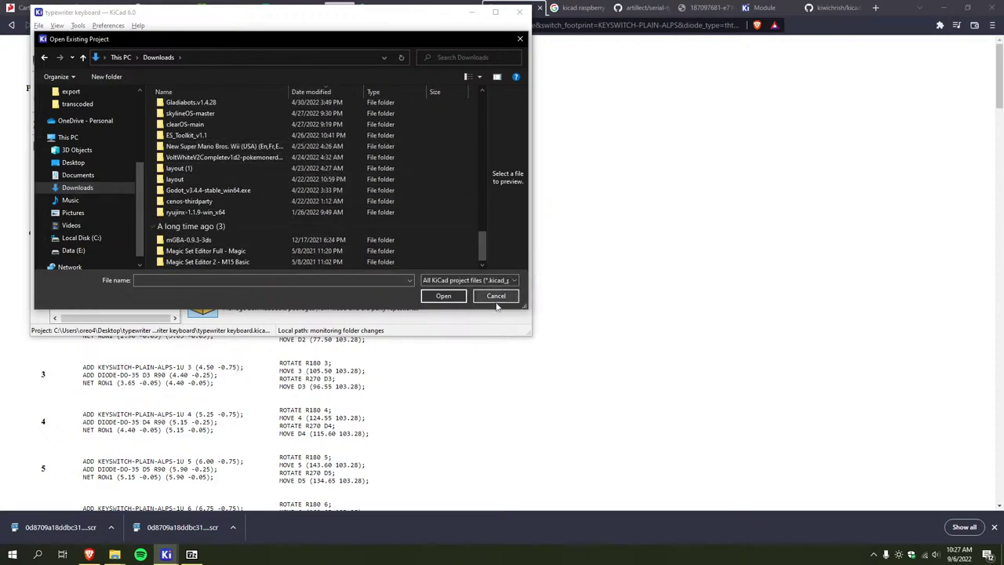
{"action": "left_click", "coordinate": [494, 295]}
{"action": "left_click", "coordinate": [473, 19]}
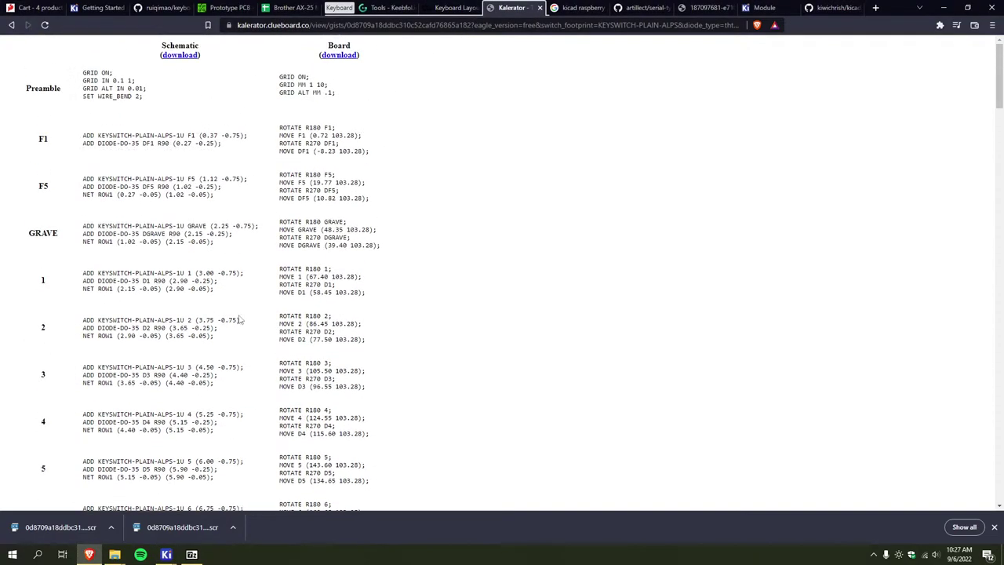
Look through Kalerator's generated schematic and board commands for the keys
{"action": "scroll", "coordinate": [221, 161], "scroll_direction": "down", "scroll_amount": 20}
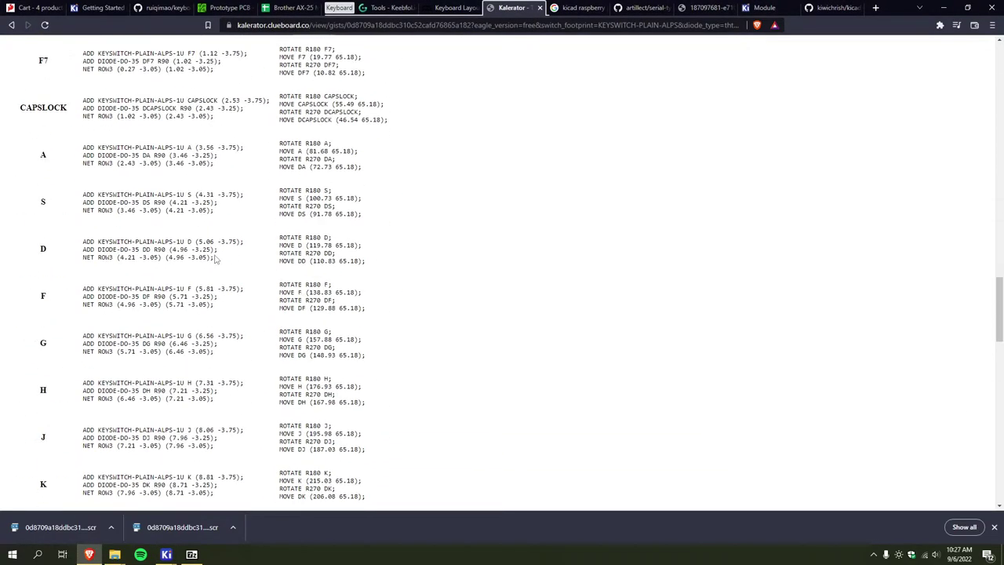
{"action": "scroll", "coordinate": [212, 265], "scroll_direction": "down", "scroll_amount": 5}
{"action": "scroll", "coordinate": [227, 298], "scroll_direction": "up", "scroll_amount": 15}
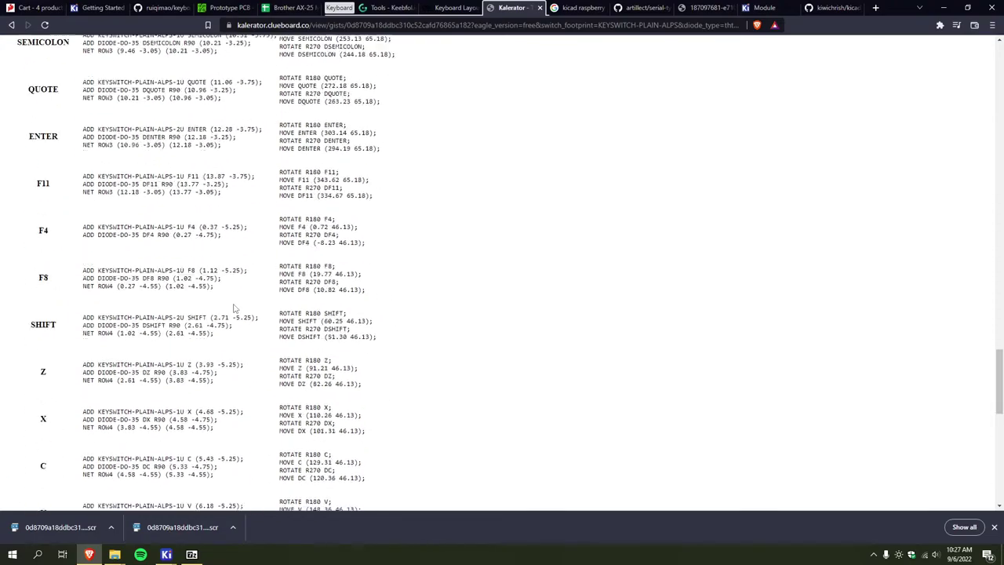
{"action": "scroll", "coordinate": [234, 309], "scroll_direction": "up", "scroll_amount": 12}
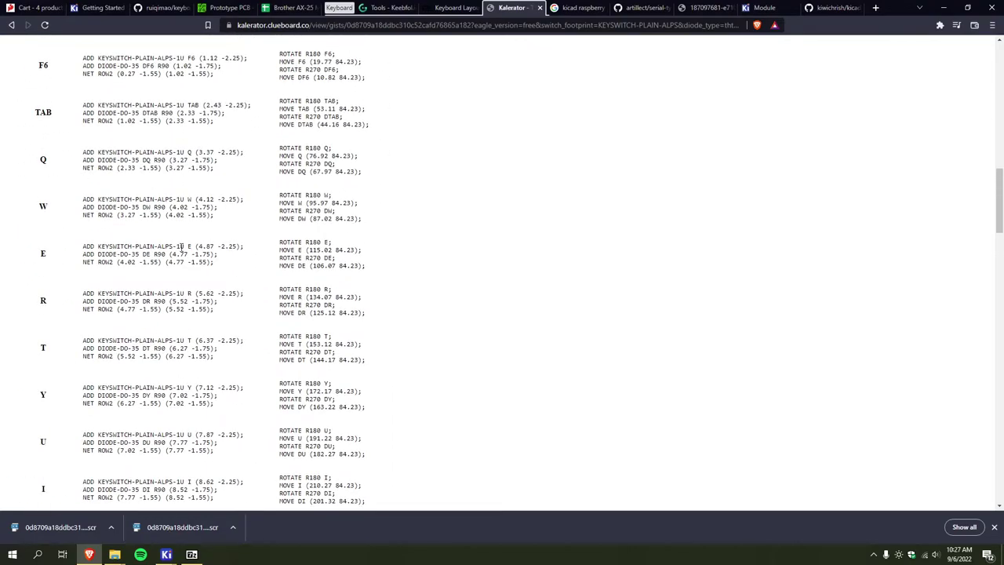
{"action": "scroll", "coordinate": [182, 248], "scroll_direction": "up", "scroll_amount": 12}
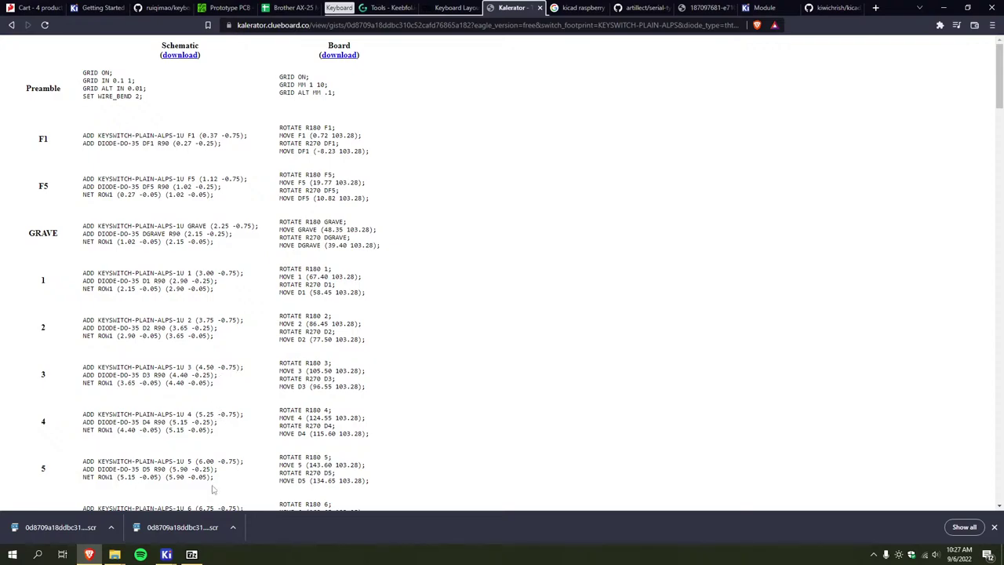
Compare the schematic with the reference wiring diagram image in Brave, then examine the Arduino Nano and U2 connections in the Schematic Editor
{"action": "mouse_move", "coordinate": [163, 550]}
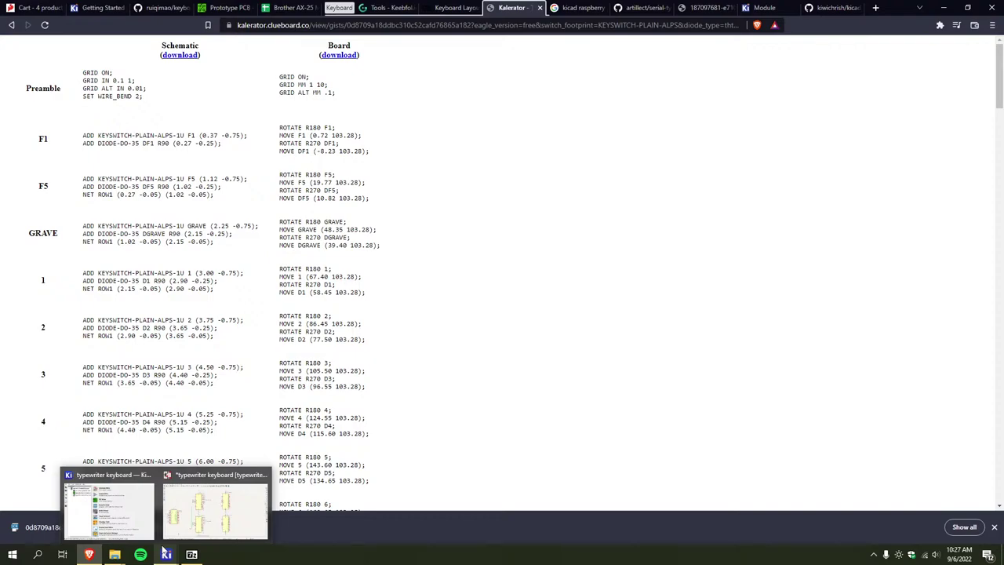
{"action": "left_click", "coordinate": [215, 510]}
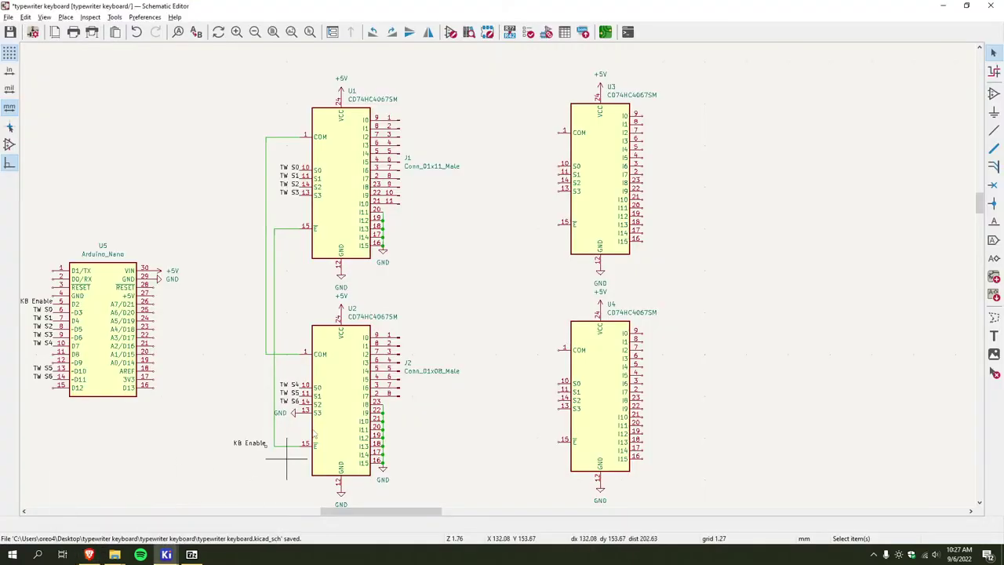
{"action": "scroll", "coordinate": [453, 312], "scroll_direction": "down", "scroll_amount": 1}
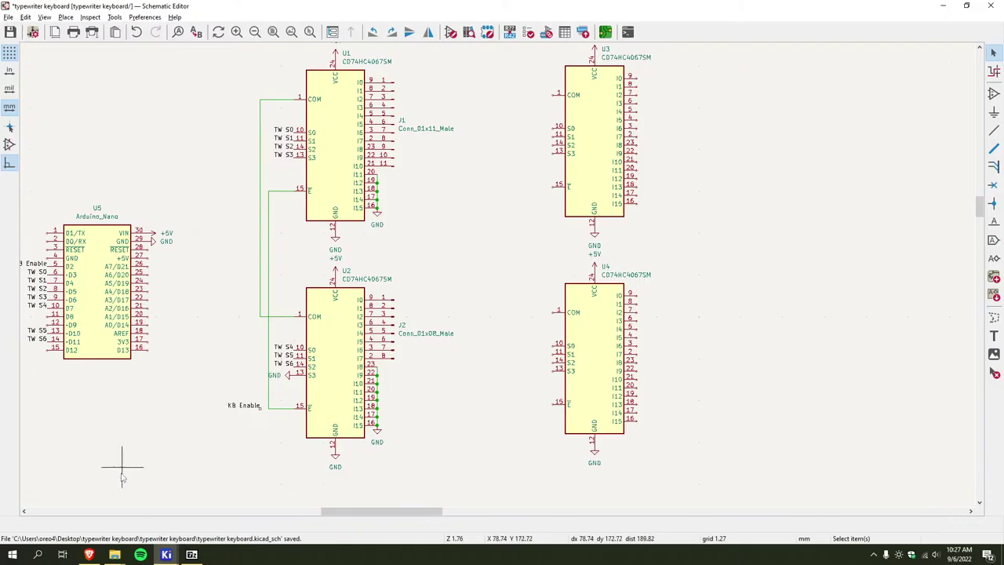
{"action": "left_click", "coordinate": [89, 555]}
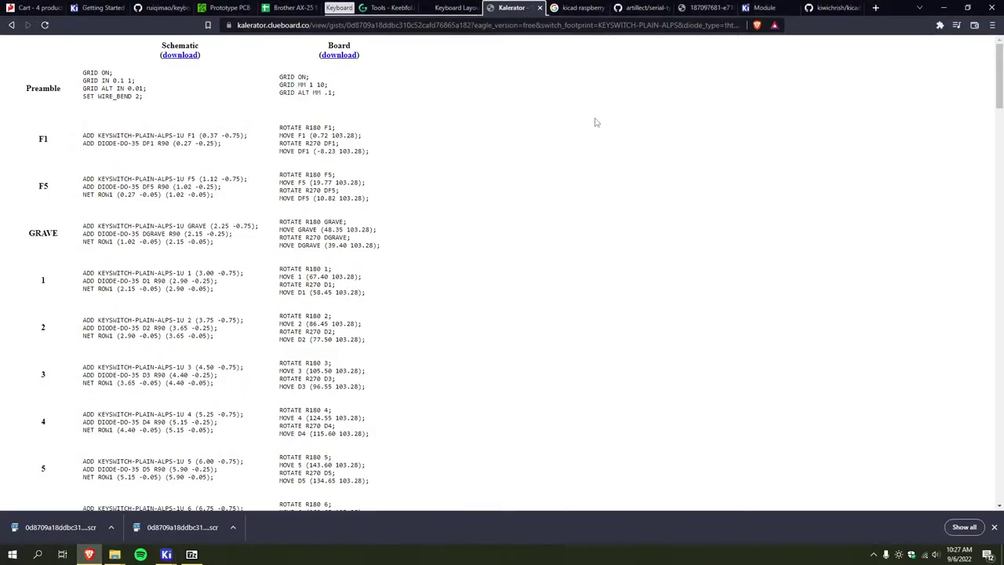
{"action": "left_click", "coordinate": [710, 7]}
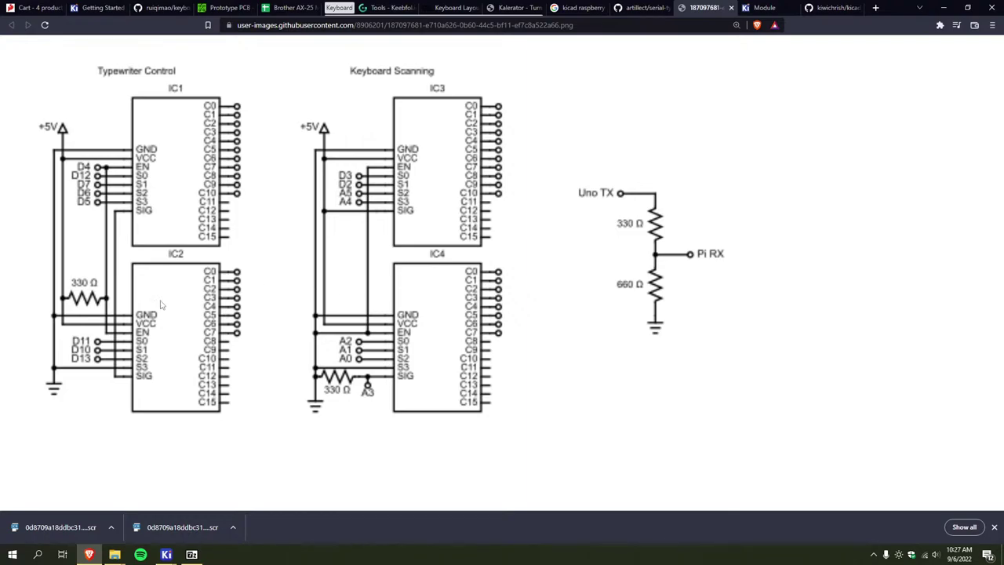
{"action": "key", "text": "alt+Tab"}
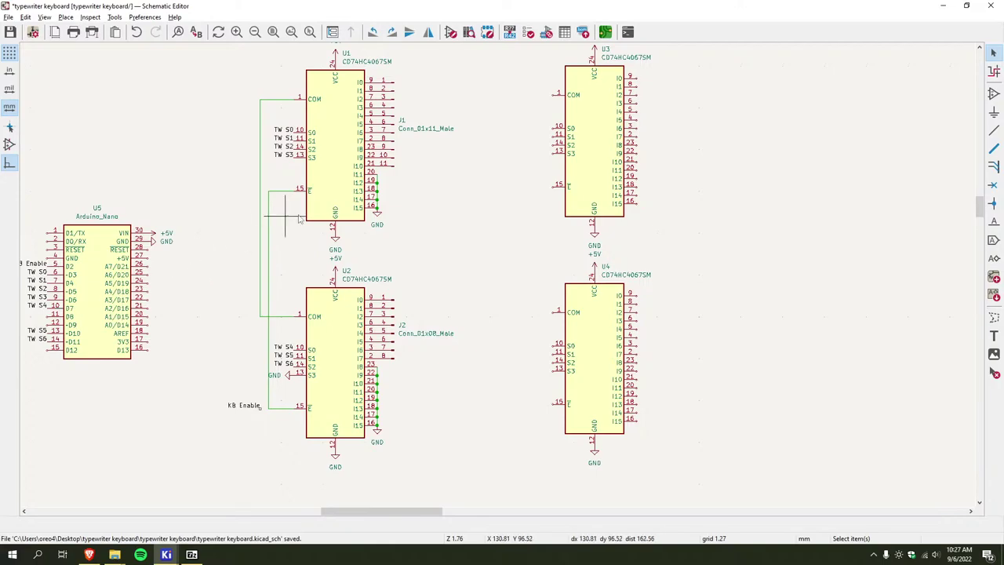
{"action": "middle_click_drag", "start_coordinate": [284, 216], "coordinate": [358, 105]}
{"action": "scroll", "coordinate": [497, 279], "scroll_direction": "up", "scroll_amount": 2}
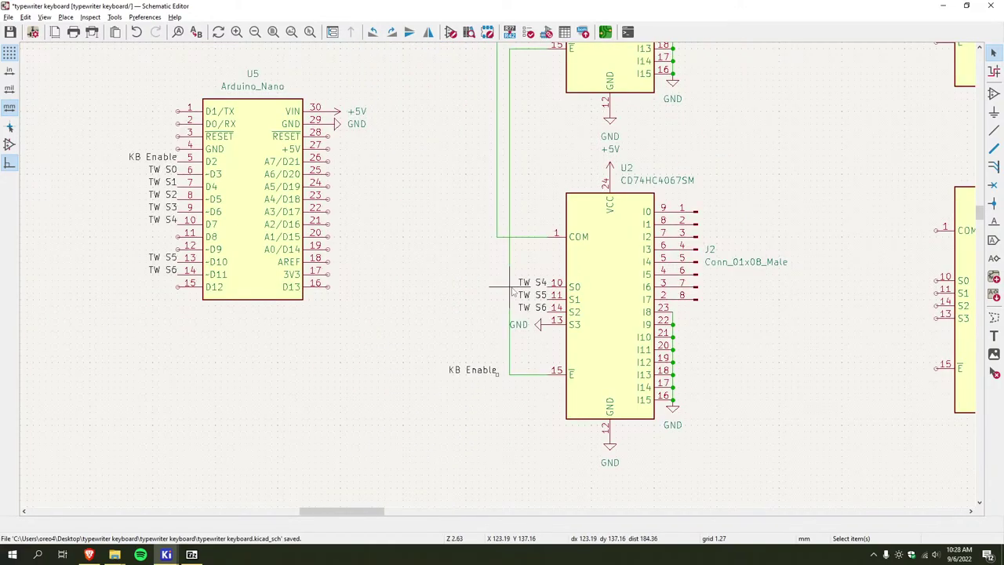
Attach the KB Enable label to the corner of the wire leading to U2's enable pin
{"action": "left_click", "coordinate": [472, 370]}
{"action": "key", "text": "g"}
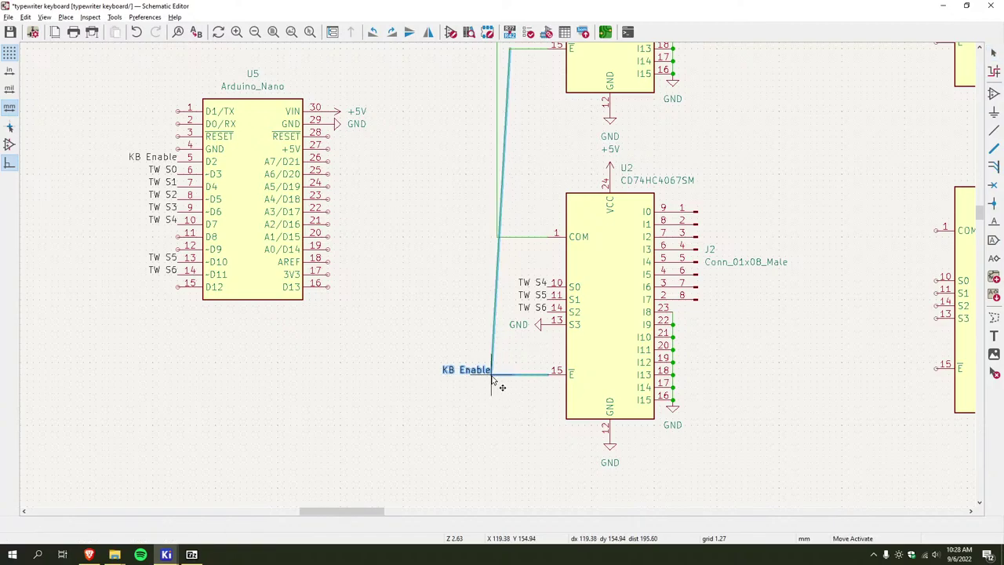
{"action": "key", "text": "Escape"}
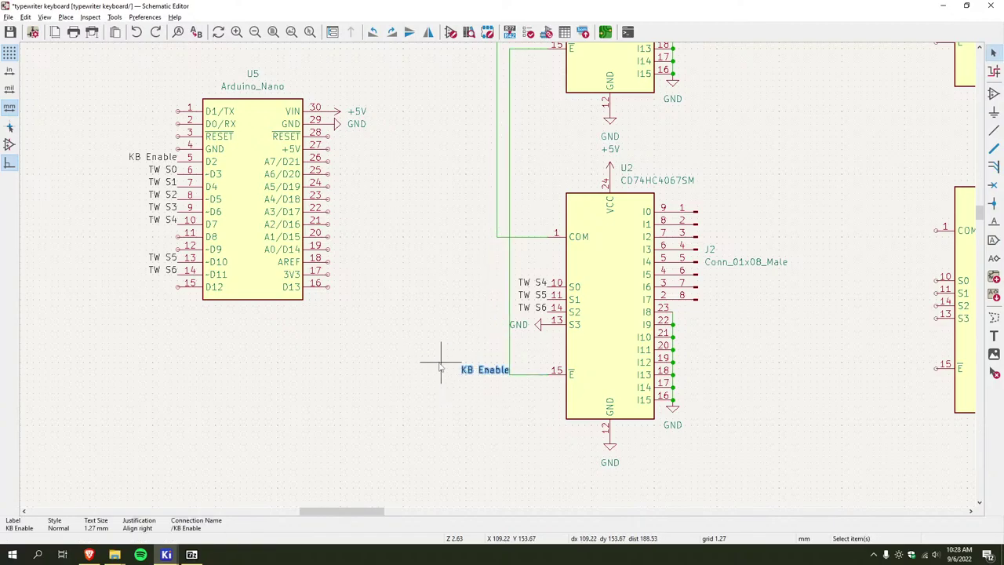
{"action": "left_click", "coordinate": [440, 367]}
{"action": "scroll", "coordinate": [447, 358], "scroll_direction": "down", "scroll_amount": 2}
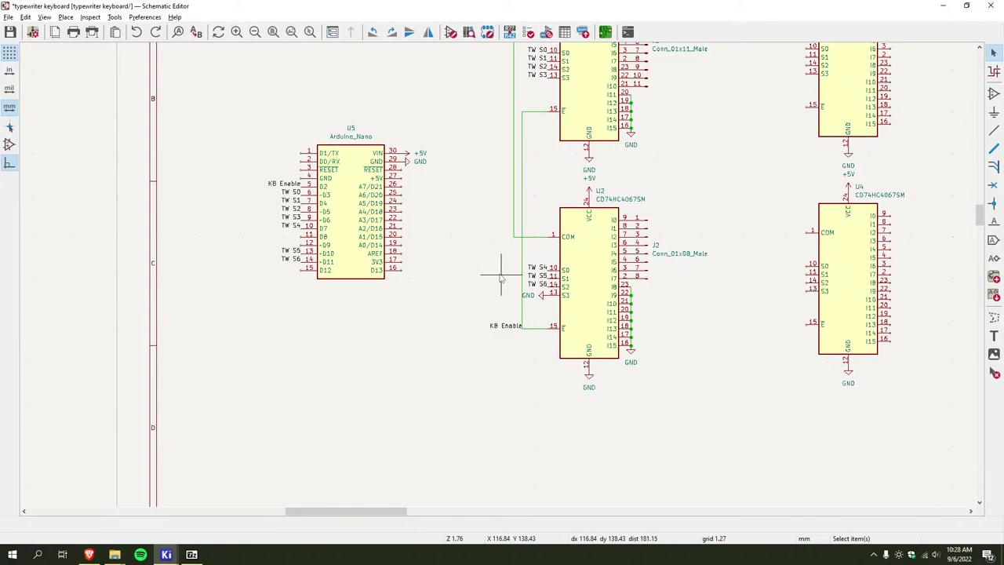
{"action": "type", "text": "a"}
{"action": "type", "text": "r"}
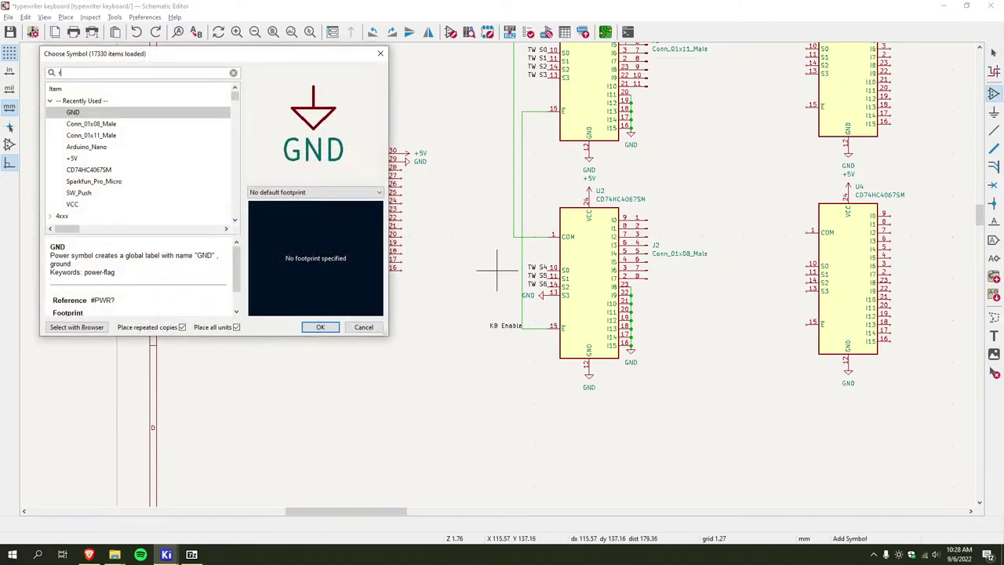
{"action": "left_click", "coordinate": [154, 116]}
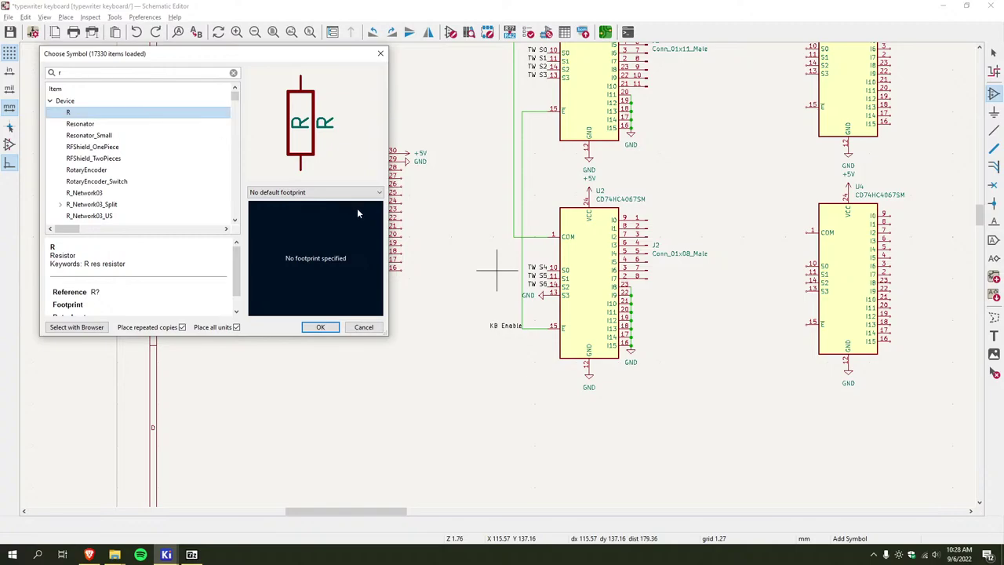
{"action": "left_click", "coordinate": [320, 327]}
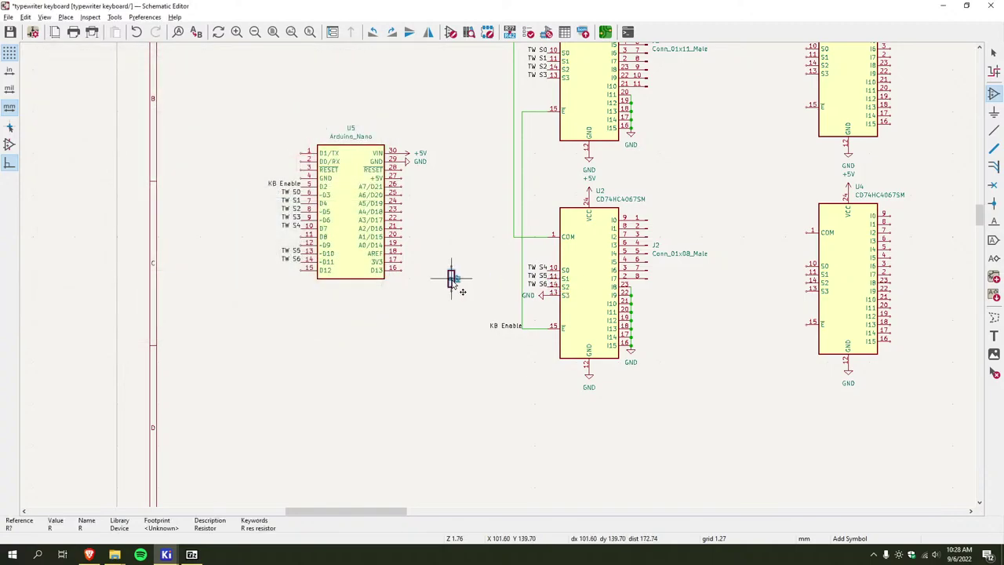
{"action": "scroll", "coordinate": [497, 282], "scroll_direction": "up", "scroll_amount": 2}
{"action": "middle_click_drag", "start_coordinate": [499, 282], "coordinate": [426, 296]}
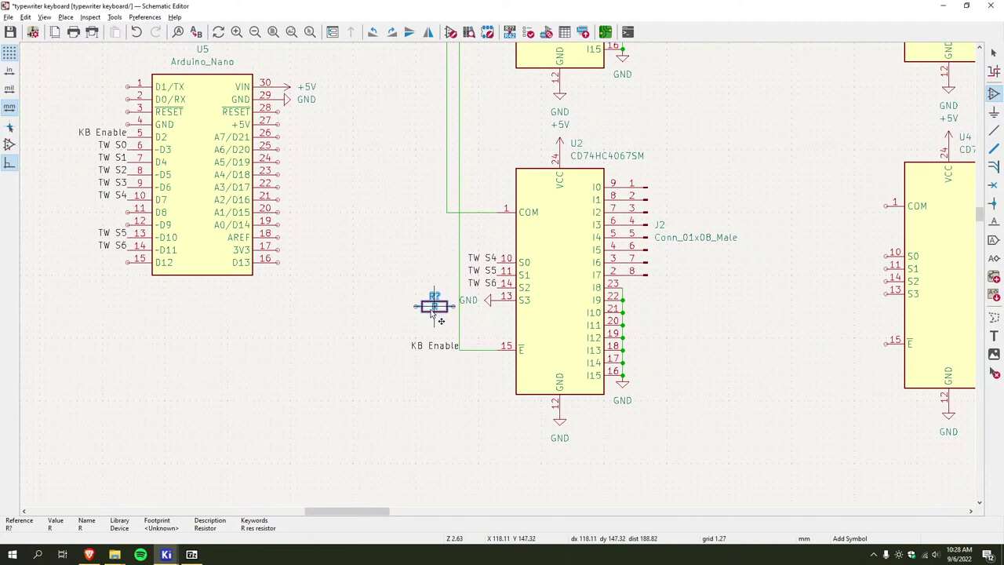
{"action": "middle_click_drag", "start_coordinate": [439, 210], "coordinate": [403, 235]}
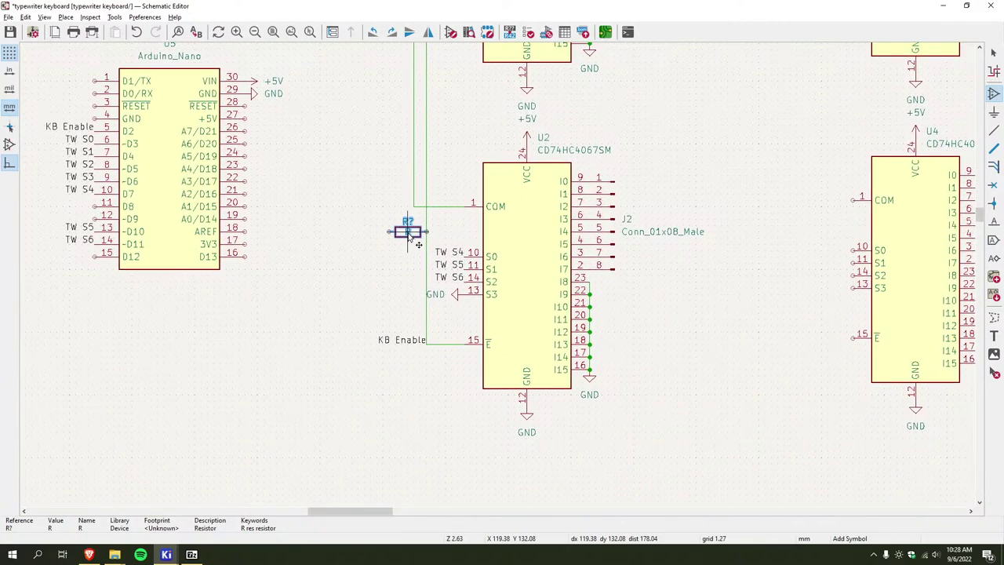
{"action": "key", "text": "r"}
{"action": "left_click", "coordinate": [401, 338]}
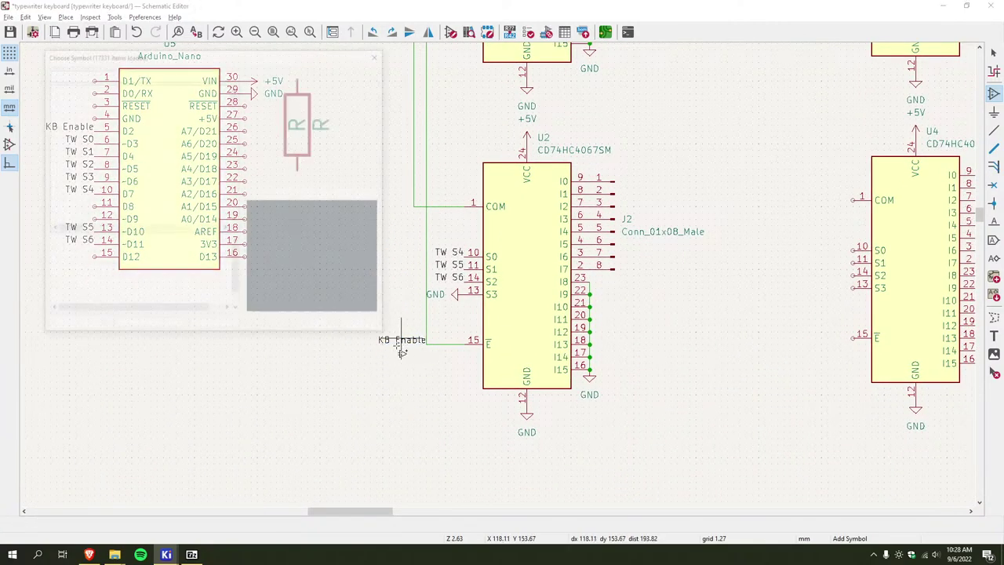
{"action": "key", "text": "Escape"}
Move the KB Enable label up onto the vertical enable wire between U2's COM and S0 pins, keeping it horizontal
{"action": "left_click", "coordinate": [402, 342]}
{"action": "left_click_drag", "start_coordinate": [401, 342], "coordinate": [431, 348]}
{"action": "right_click", "coordinate": [400, 346]}
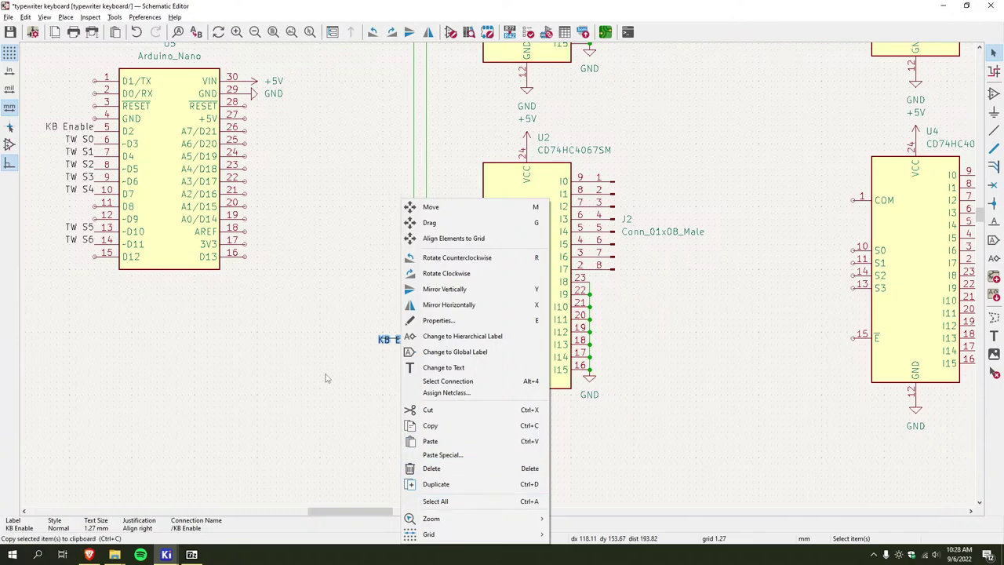
{"action": "left_click", "coordinate": [431, 206]}
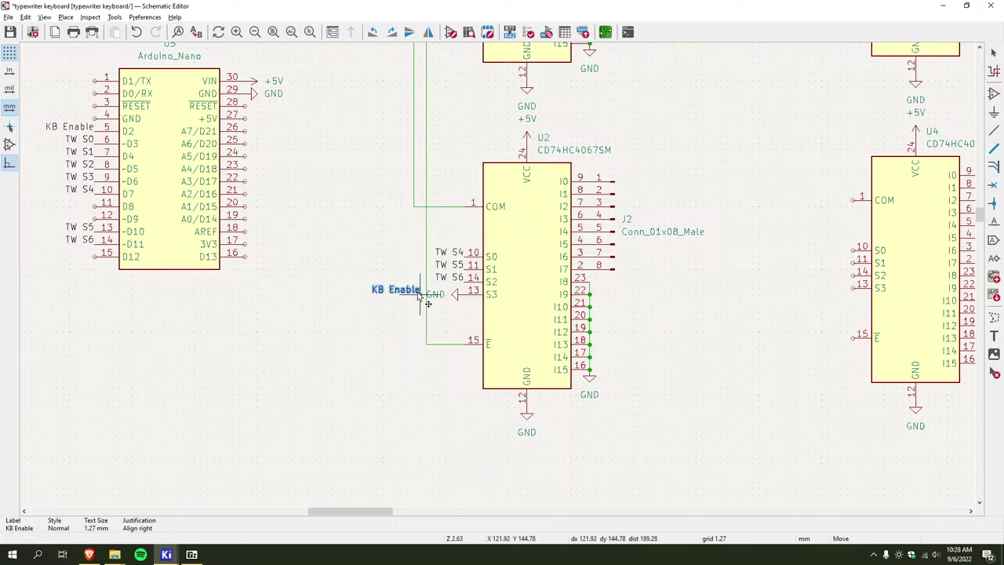
{"action": "left_click", "coordinate": [430, 234]}
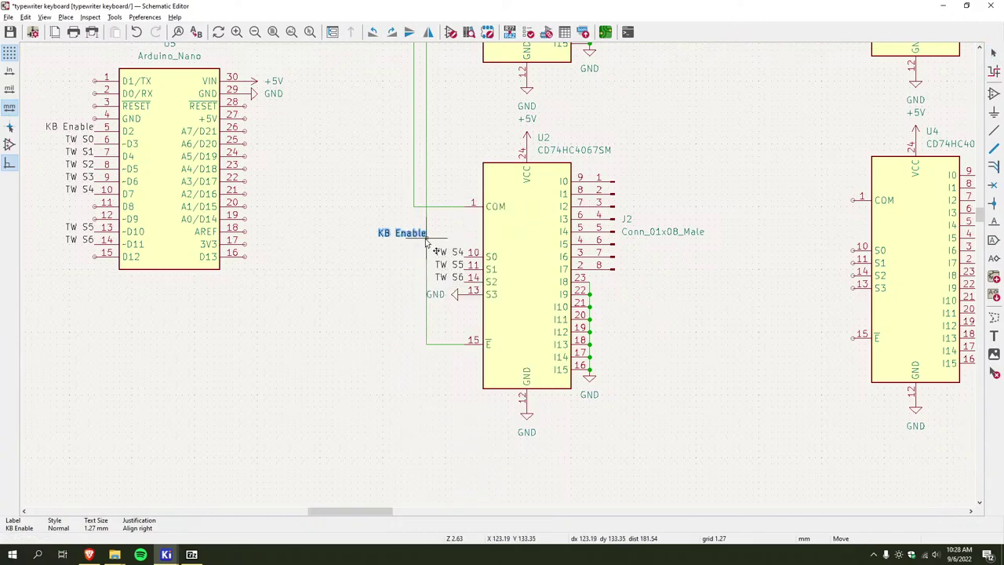
{"action": "key", "text": "r"}
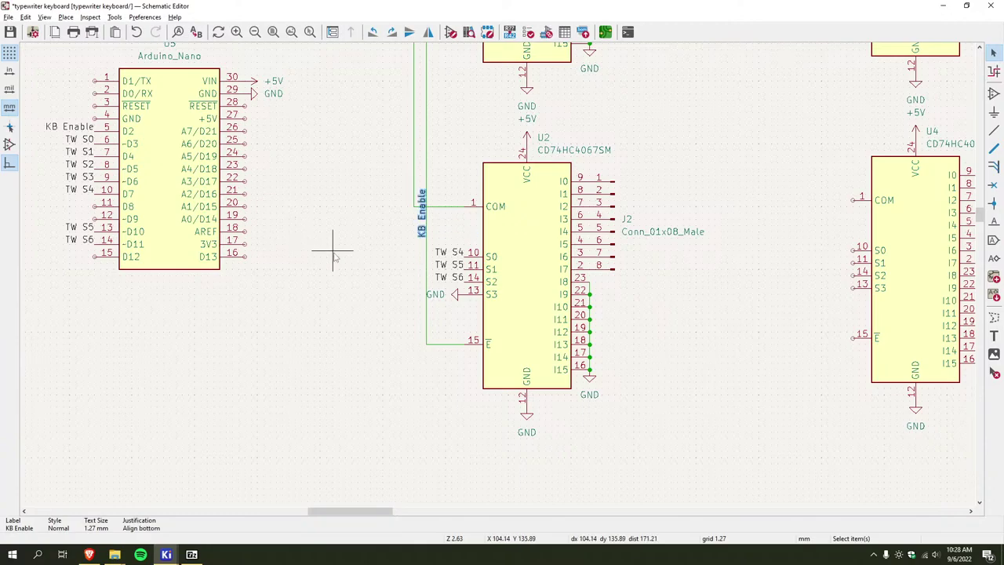
{"action": "key", "text": "r"}
{"action": "key", "text": "Escape"}
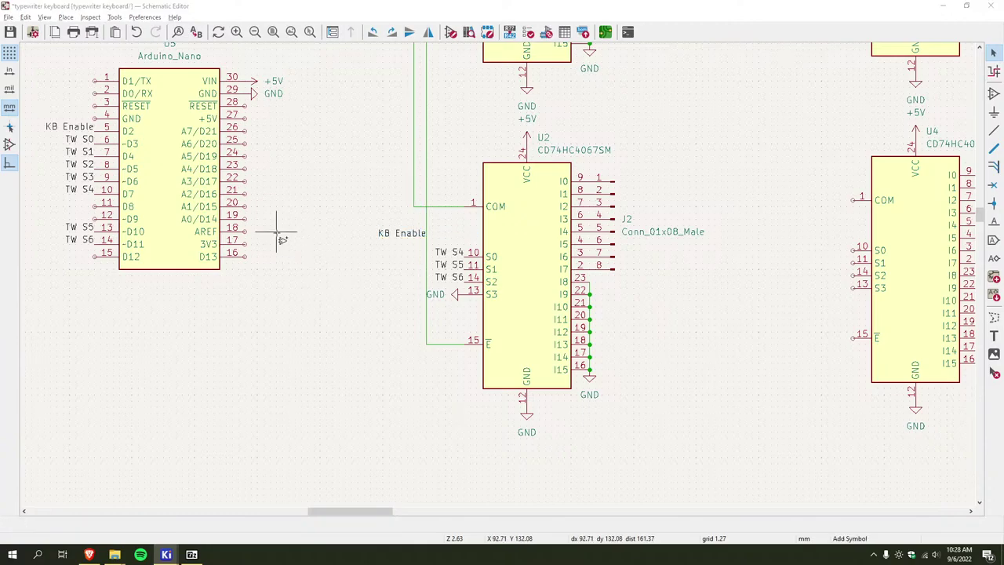
Place a horizontal resistor (R) with one end on the wire corner at U2's enable pin
{"action": "key", "text": "a"}
{"action": "left_click", "coordinate": [322, 327]}
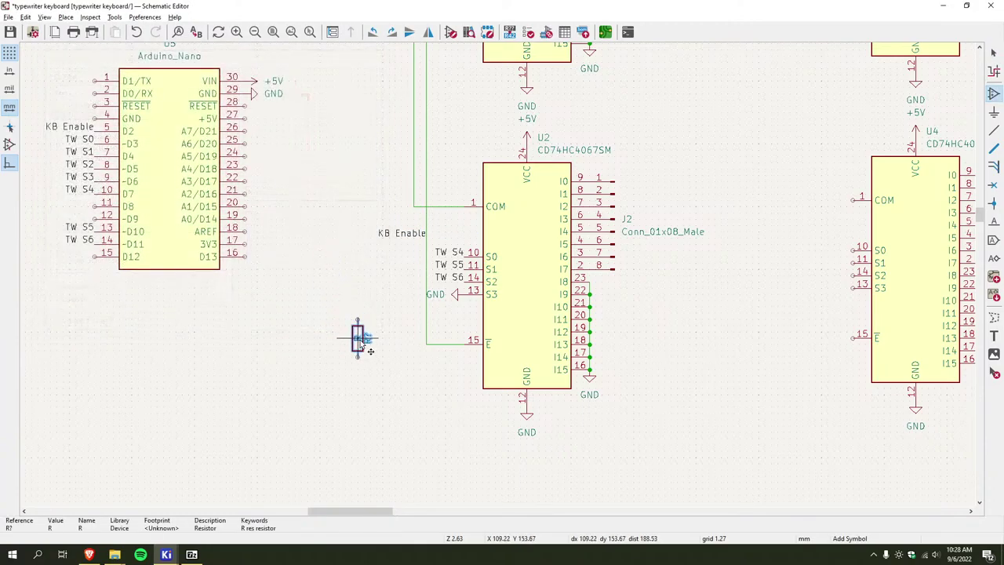
{"action": "key", "text": "r"}
{"action": "left_click", "coordinate": [407, 344]}
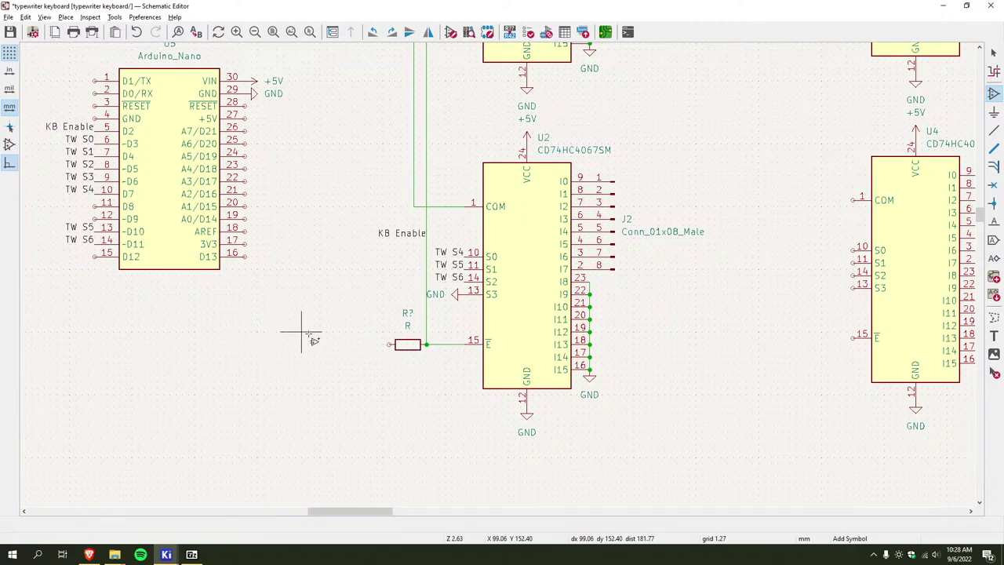
{"action": "key", "text": "Escape"}
Check the pull-up resistor in the reference diagram and attach a rotated +5V symbol to the new resistor's free end
{"action": "key", "text": "alt+Tab"}
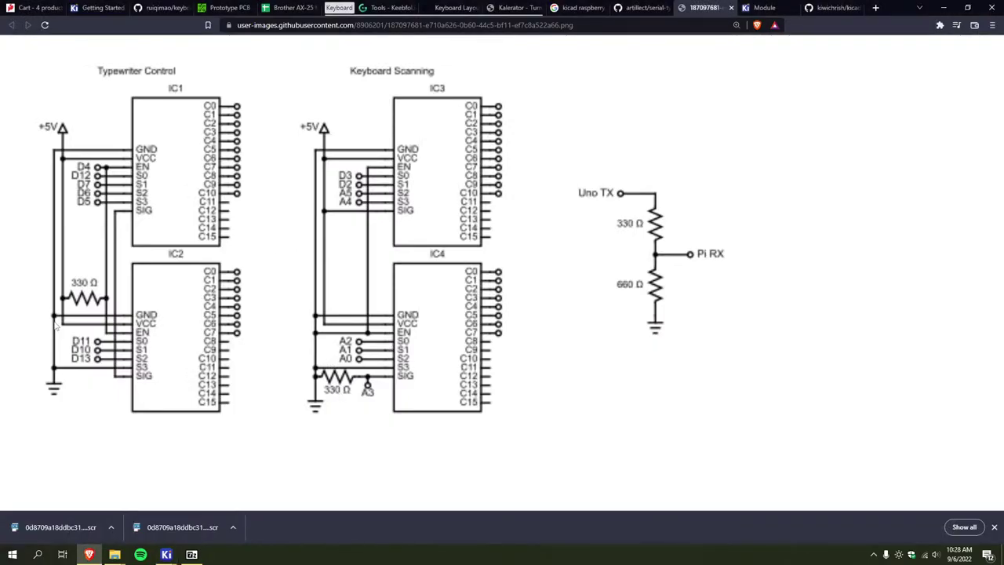
{"action": "key", "text": "alt+Tab"}
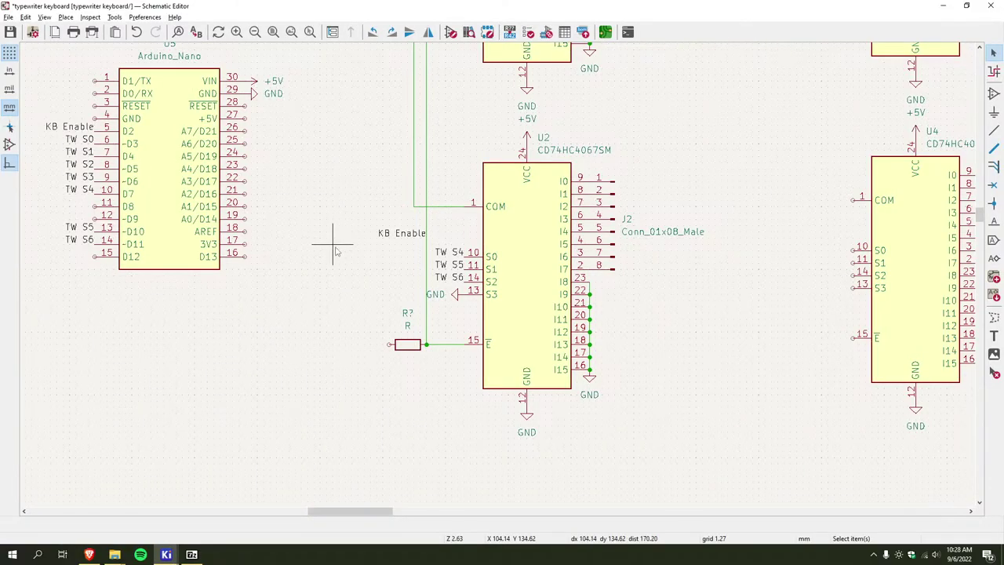
{"action": "type", "text": "a"}
{"action": "type", "text": "5v"}
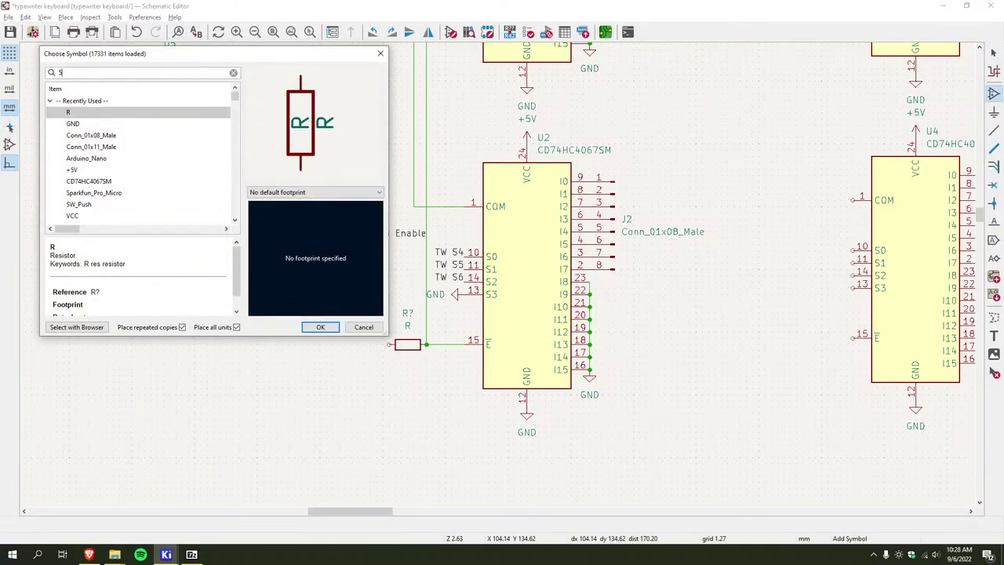
{"action": "left_click", "coordinate": [318, 326]}
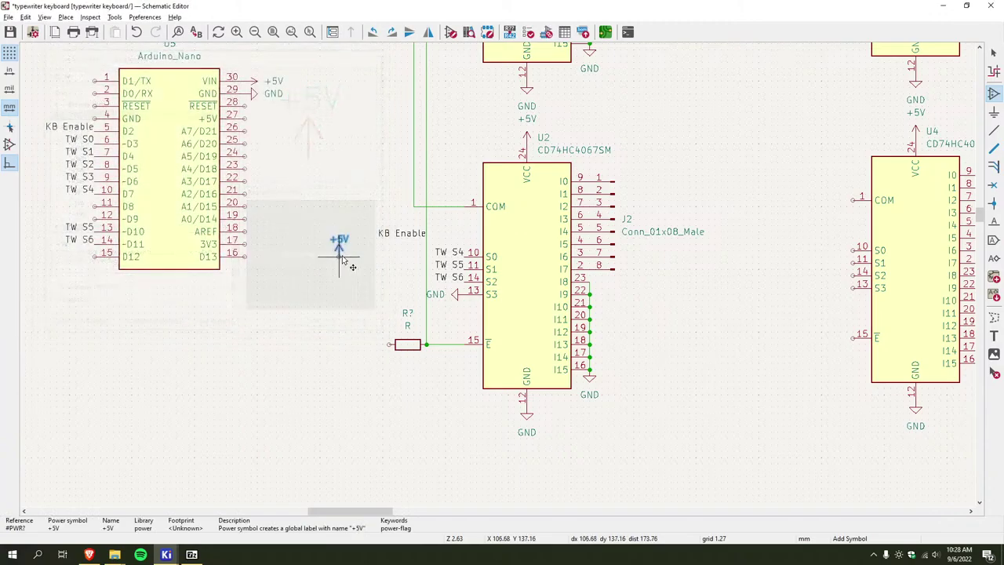
{"action": "key", "text": "r"}
{"action": "left_click", "coordinate": [387, 344]}
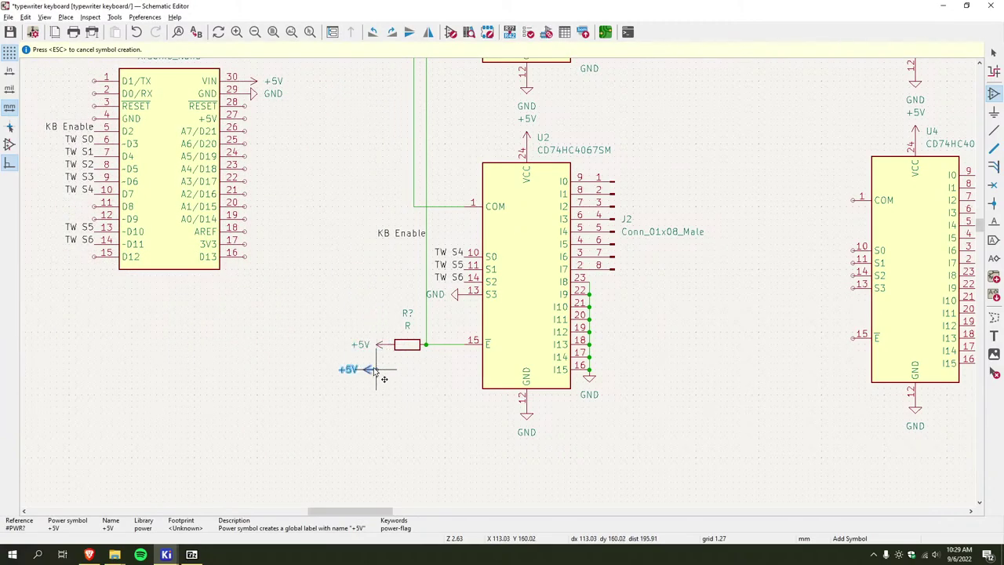
{"action": "key", "text": "Escape"}
Compare U3 and U4 with the Keyboard Scanning part of the reference diagram and select the GND symbol for their enable pins
{"action": "scroll", "coordinate": [381, 279], "scroll_direction": "down", "scroll_amount": 3}
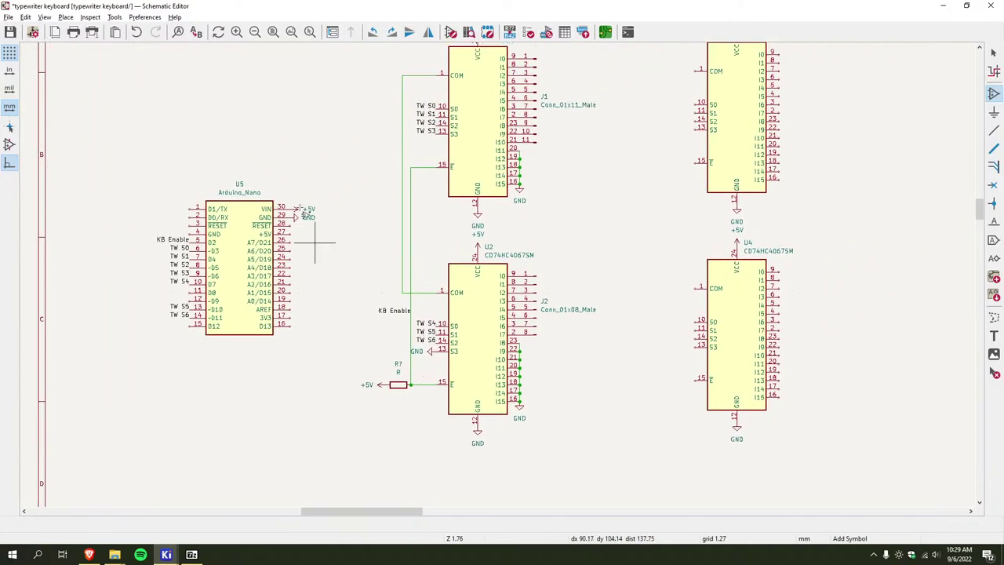
{"action": "middle_click_drag", "start_coordinate": [615, 263], "coordinate": [401, 279]}
{"action": "middle_click_drag", "start_coordinate": [523, 222], "coordinate": [453, 261]}
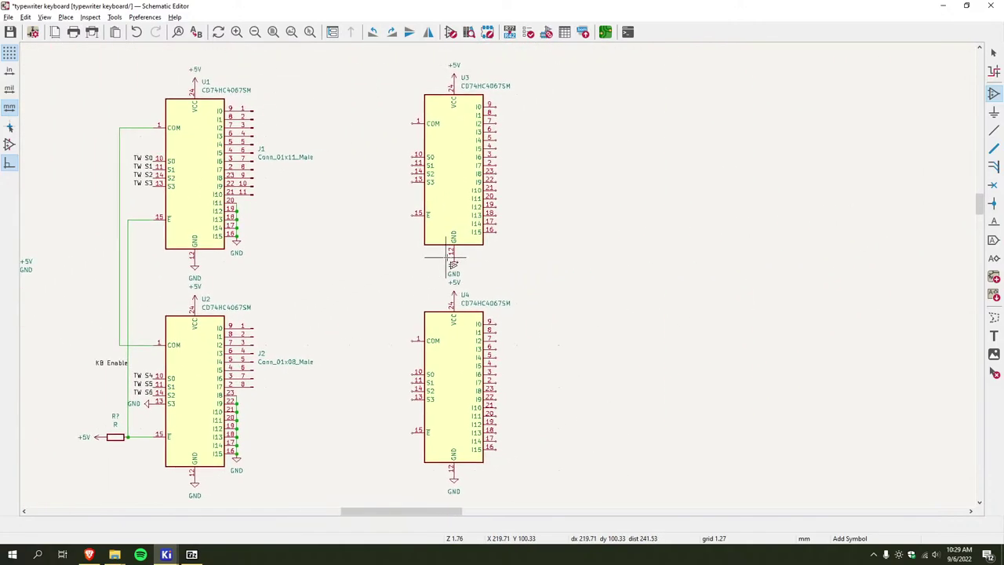
{"action": "key", "text": "alt+Tab"}
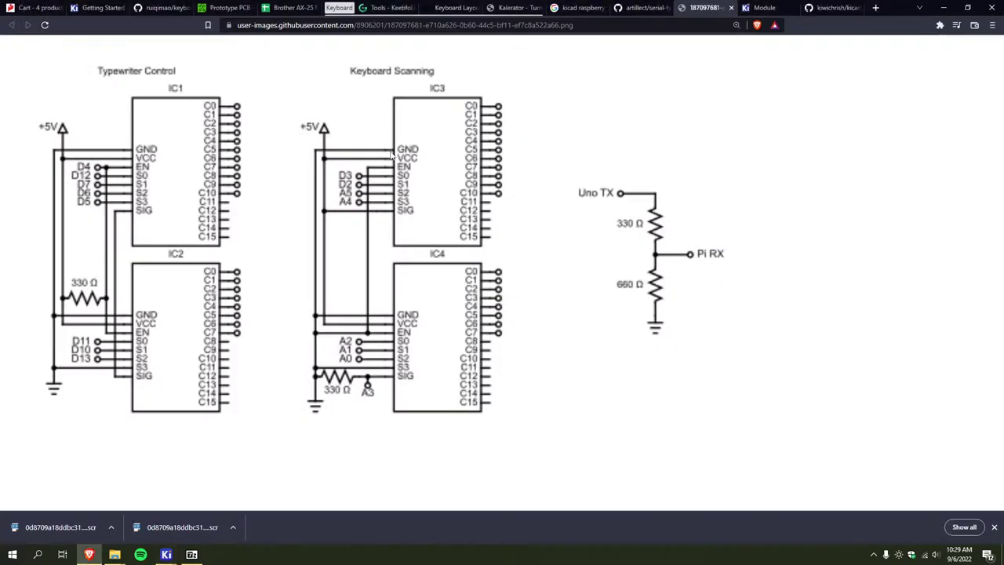
{"action": "key", "text": "alt+Tab"}
{"action": "key", "text": "alt+Tab"}
{"action": "key", "text": "alt+Tab"}
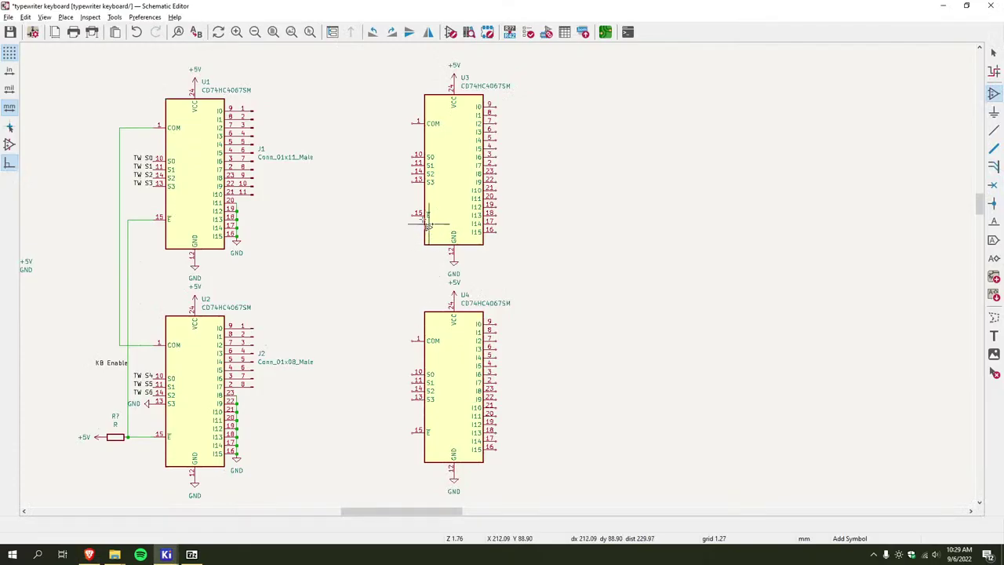
{"action": "left_click", "coordinate": [375, 230]}
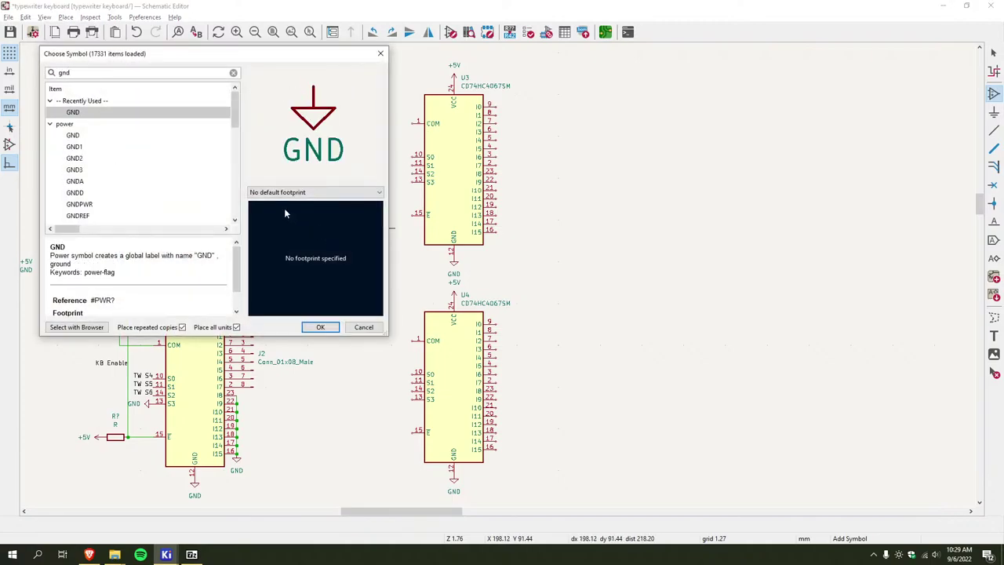
{"action": "left_click", "coordinate": [109, 115]}
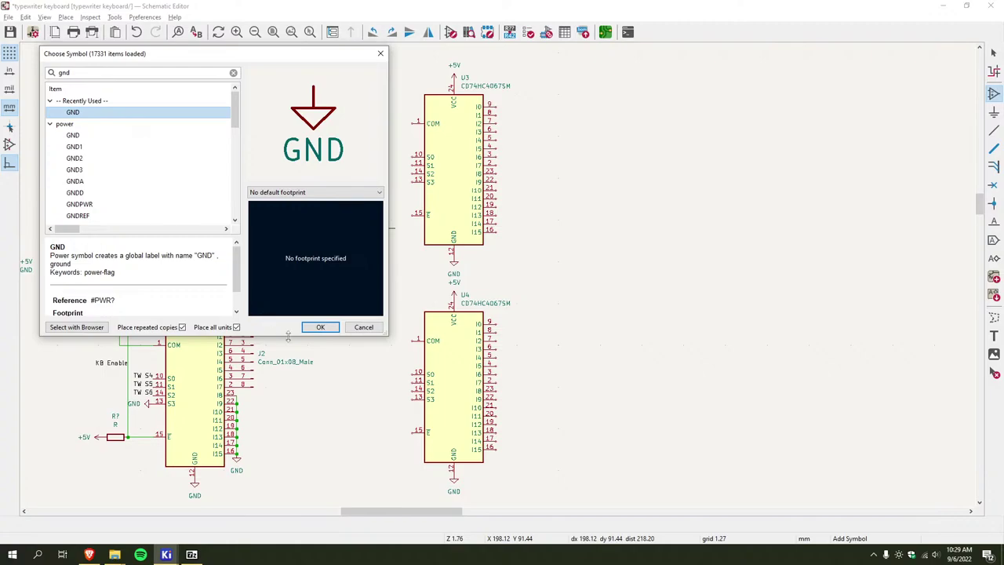
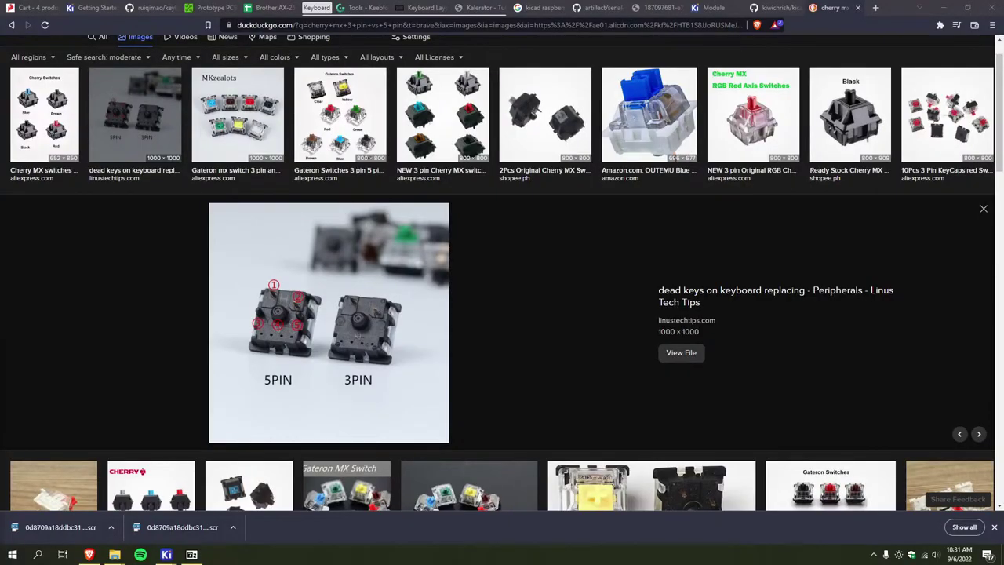
Close the Cherry MX image search tab in Brave and return to the Schematic Editor
{"action": "middle_click", "coordinate": [821, 7]}
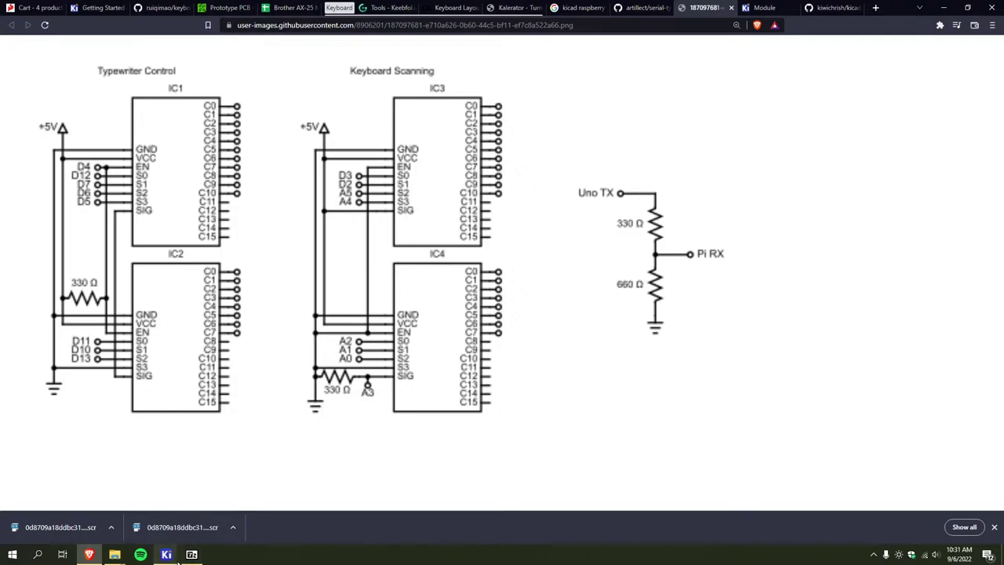
{"action": "mouse_move", "coordinate": [177, 555]}
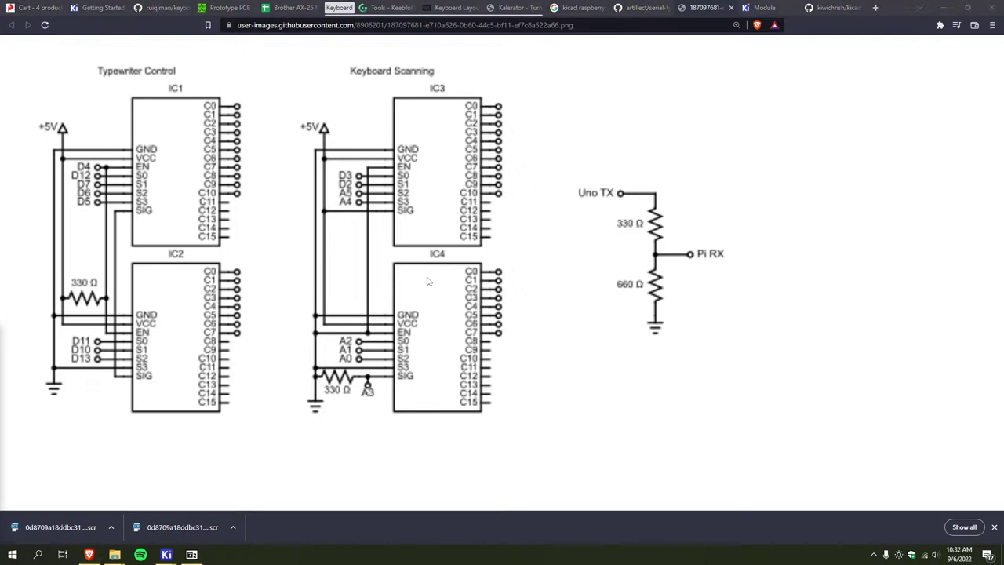
{"action": "key", "text": "alt+Tab"}
Place a +5V symbol, rotated to face away from the chip, on U3's COM pin
{"action": "scroll", "coordinate": [414, 228], "scroll_direction": "up", "scroll_amount": 2}
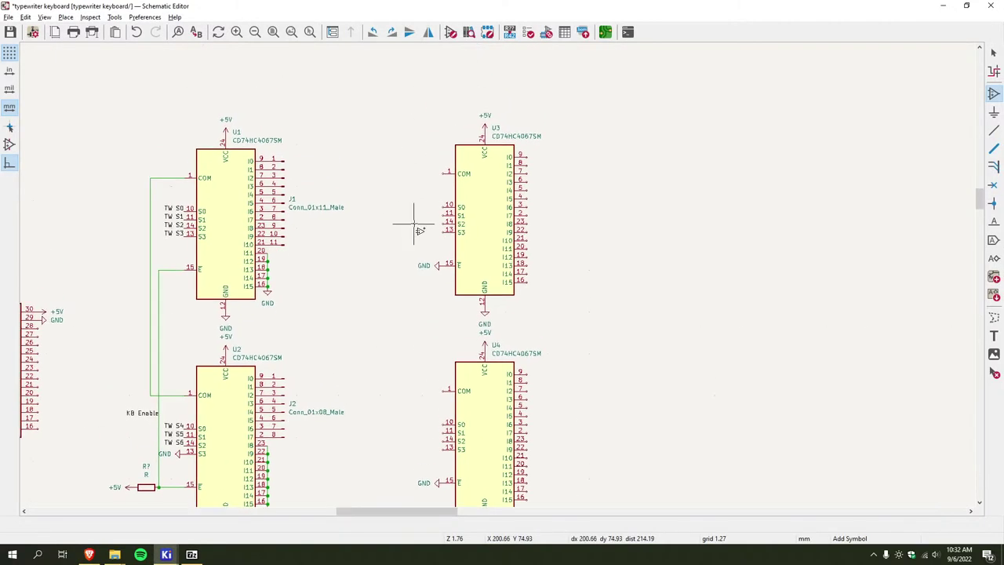
{"action": "left_click", "coordinate": [414, 224]}
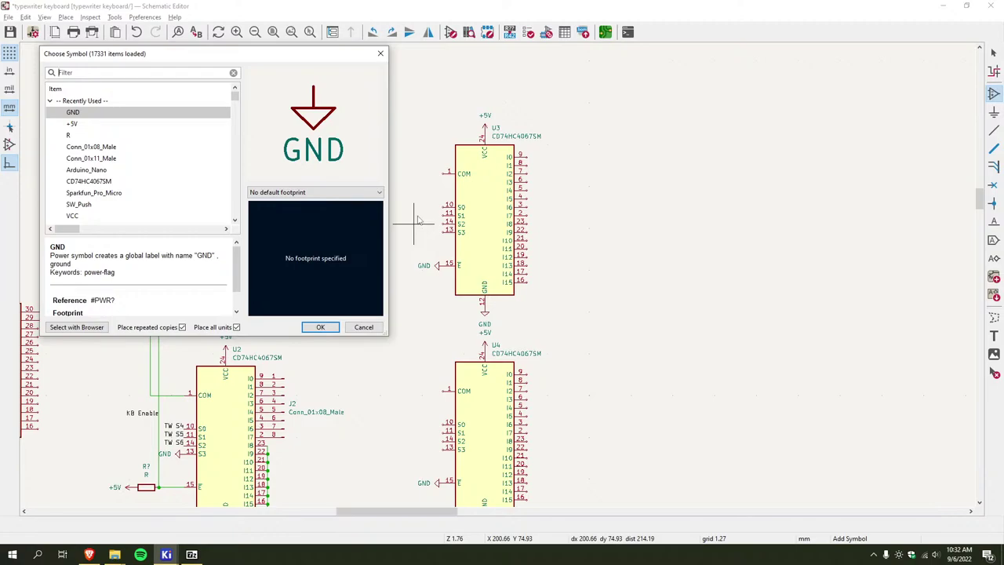
{"action": "left_click", "coordinate": [168, 124]}
{"action": "left_click", "coordinate": [320, 327]}
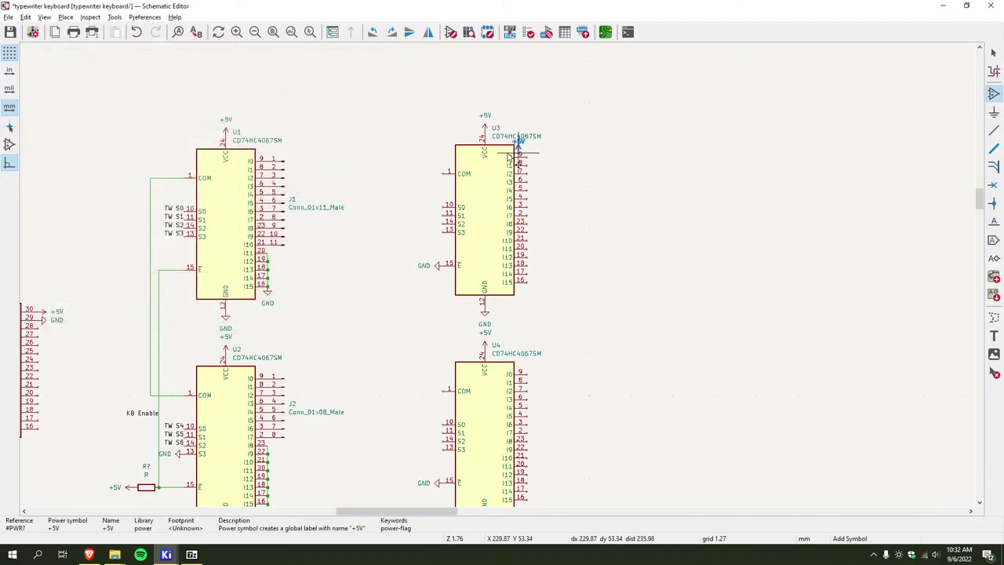
{"action": "key", "text": "r"}
{"action": "left_click", "coordinate": [436, 173]}
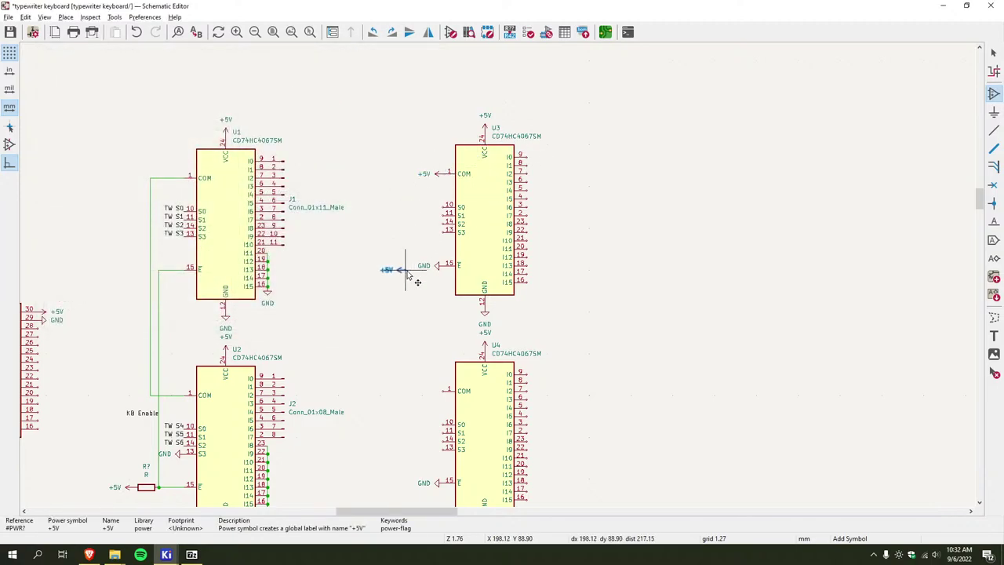
Check how IC4's SIG pin is wired in the reference diagram and cancel the pending extra +5V symbol
{"action": "scroll", "coordinate": [407, 275], "scroll_direction": "down", "scroll_amount": 3}
{"action": "key", "text": "alt+Tab"}
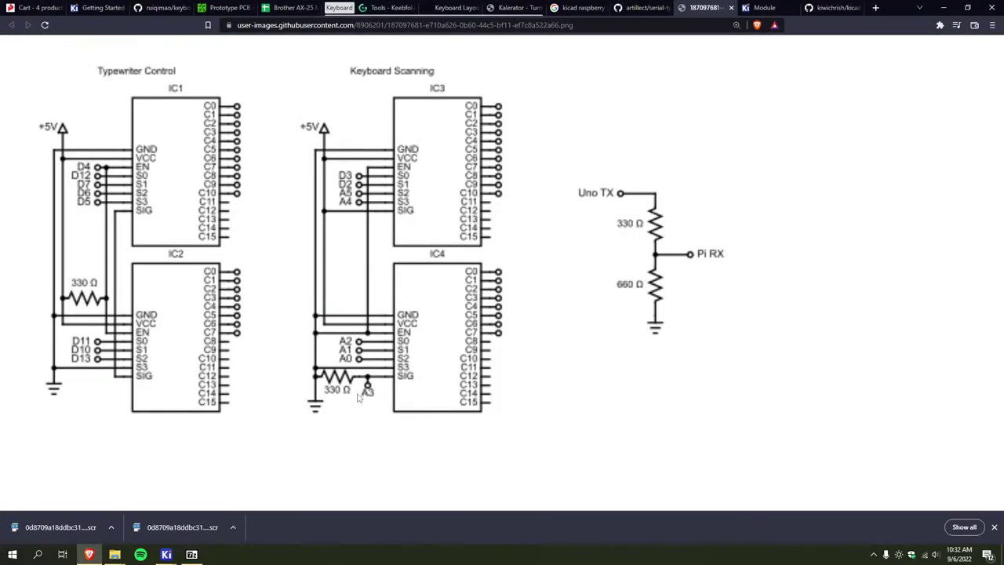
{"action": "key", "text": "alt+Tab"}
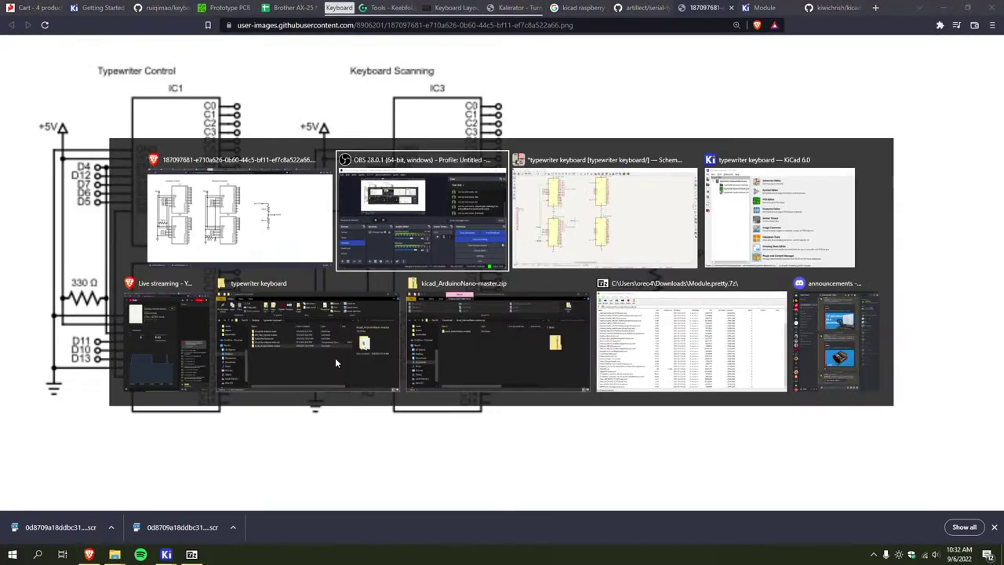
{"action": "key", "text": "Escape"}
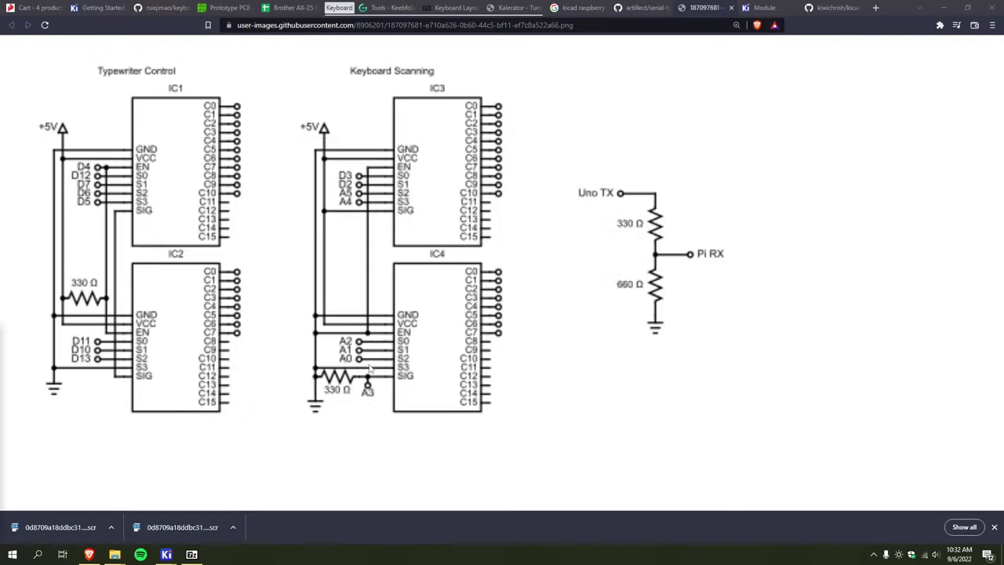
{"action": "key", "text": "alt+Tab"}
{"action": "scroll", "coordinate": [381, 370], "scroll_direction": "down", "scroll_amount": 1}
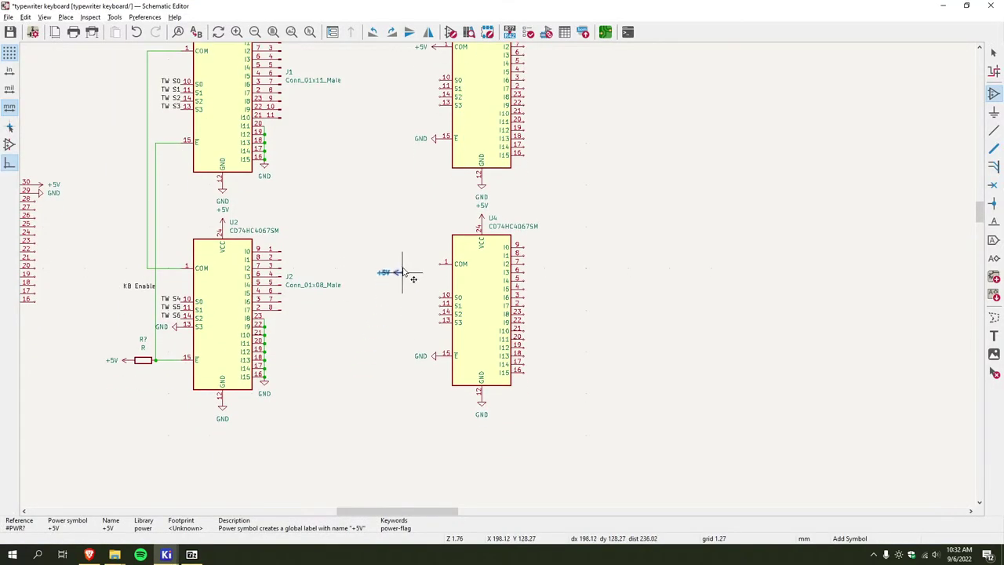
{"action": "key", "text": "Escape"}
Place a horizontal R resistor symbol with one end on U4's COM pin
{"action": "scroll", "coordinate": [424, 299], "scroll_direction": "up", "scroll_amount": 1}
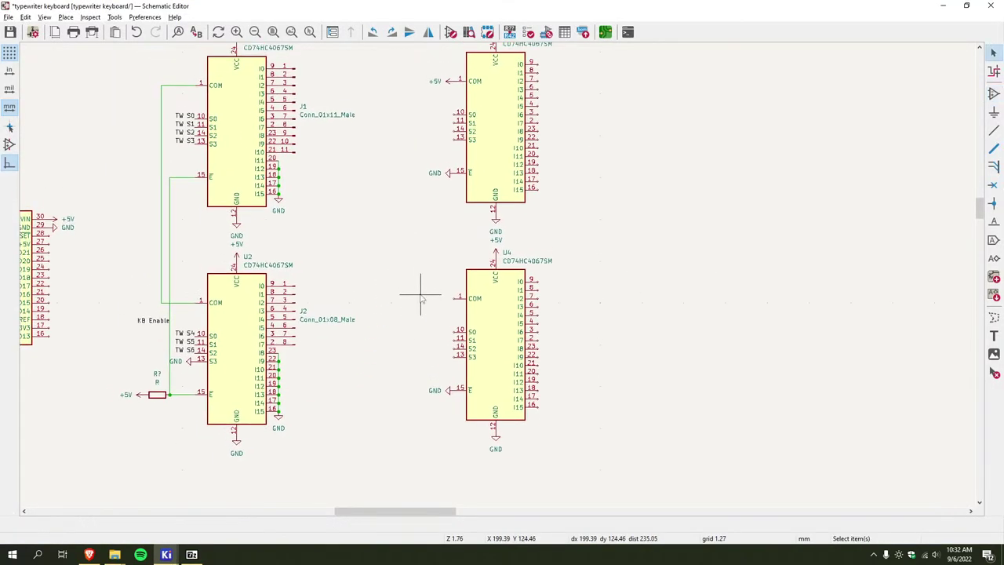
{"action": "left_click", "coordinate": [436, 322]}
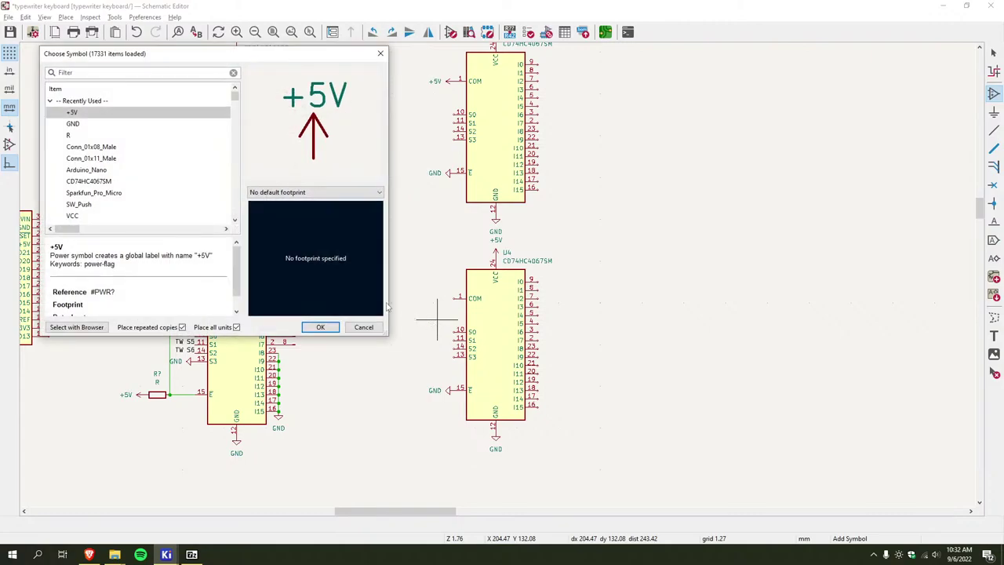
{"action": "type", "text": "r"}
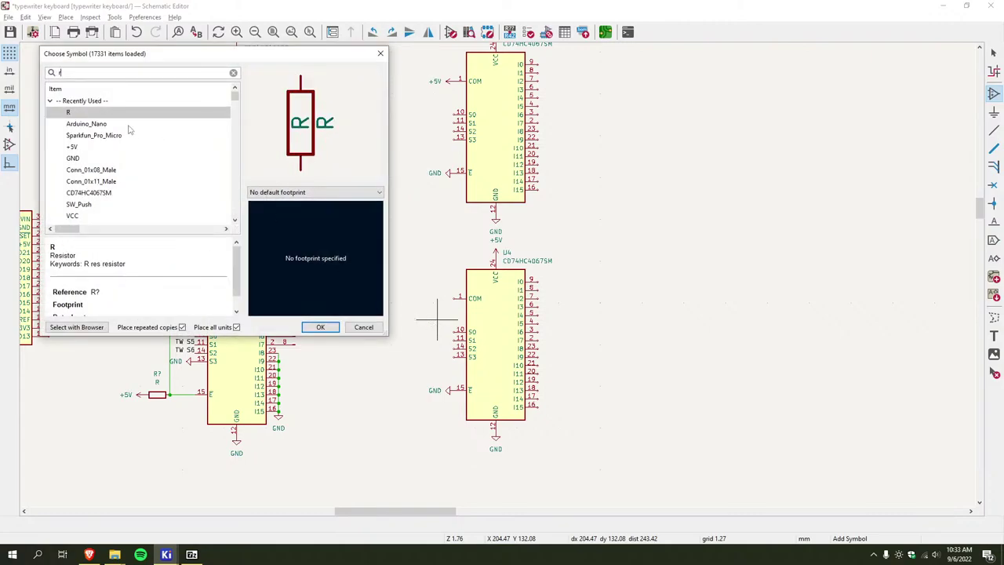
{"action": "left_click", "coordinate": [329, 327]}
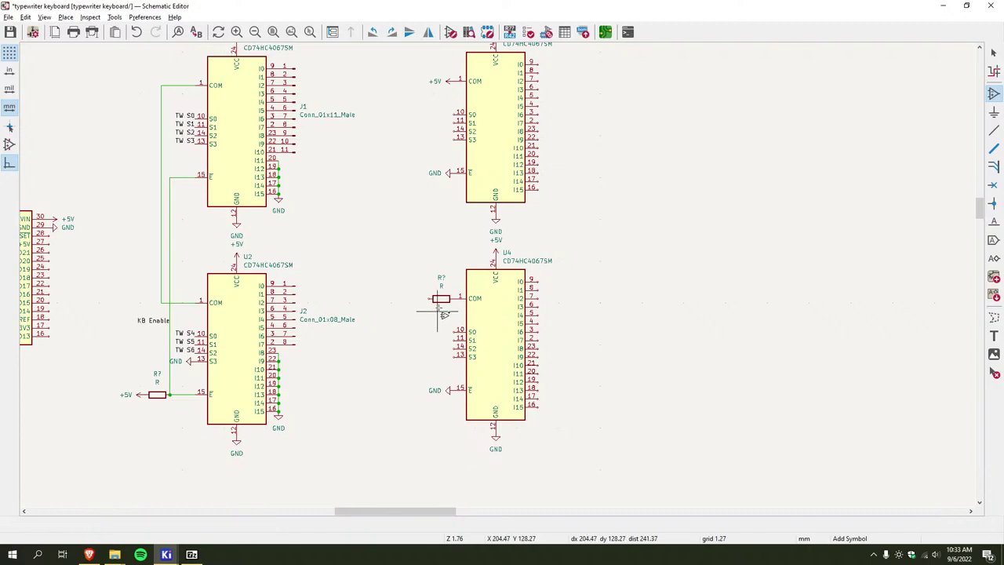
{"action": "scroll", "coordinate": [441, 298], "scroll_direction": "up", "scroll_amount": 2}
{"action": "middle_click_drag", "start_coordinate": [518, 284], "coordinate": [441, 298]}
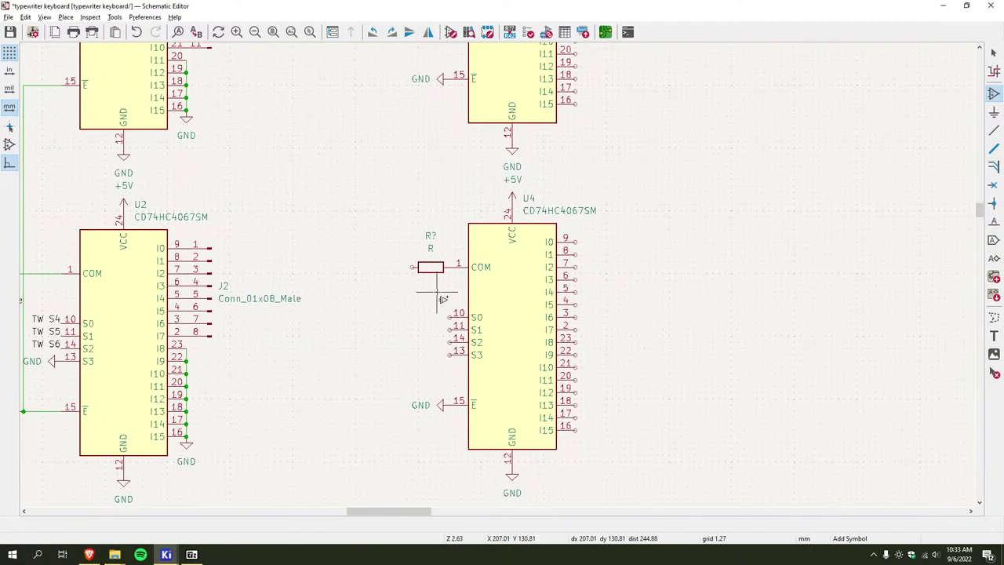
{"action": "left_click", "coordinate": [442, 298]}
{"action": "key", "text": "Escape"}
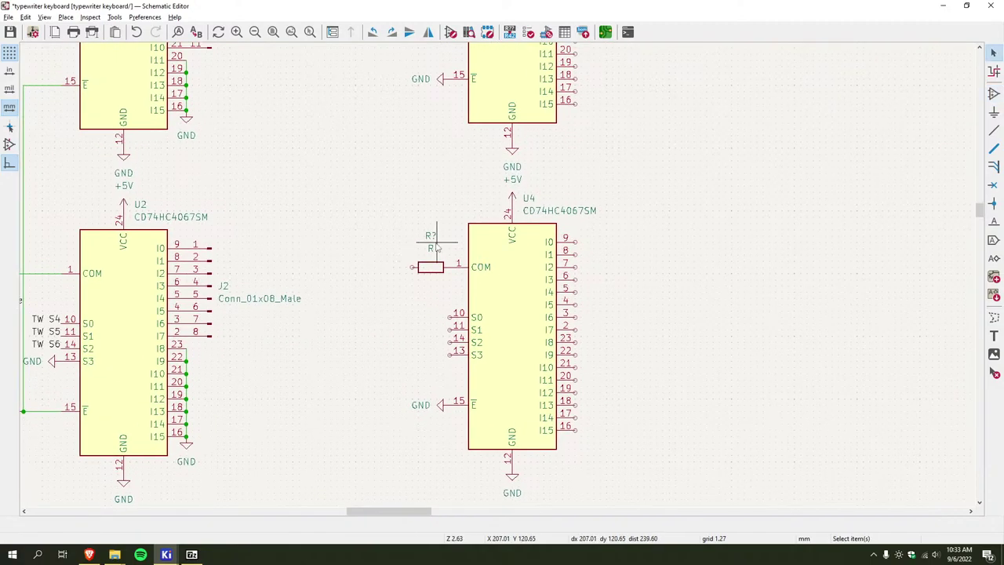
Attach a GND symbol, rotated to face away from the chip, to the free end of U4's COM resistor
{"action": "scroll", "coordinate": [426, 310], "scroll_direction": "down", "scroll_amount": 2}
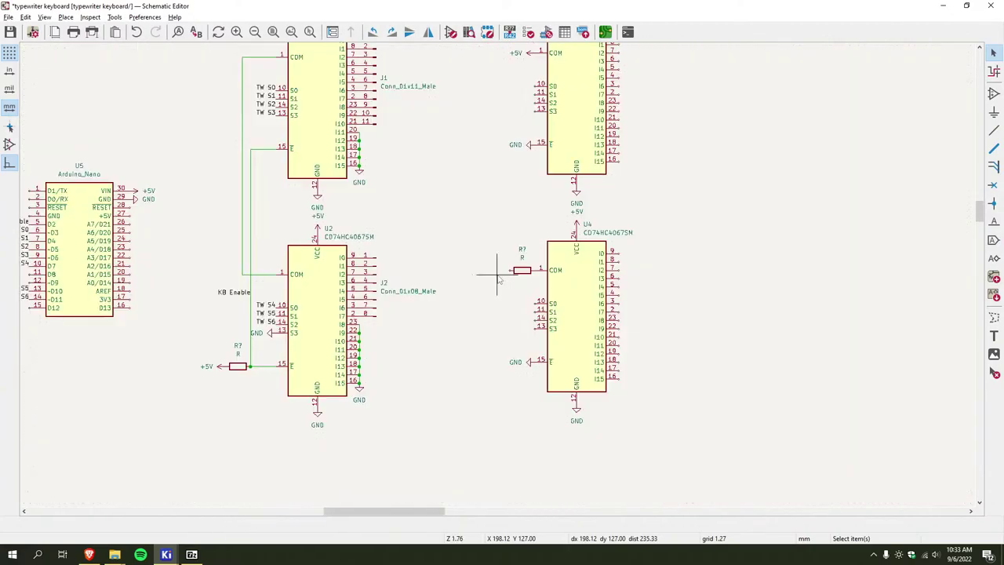
{"action": "middle_click_drag", "start_coordinate": [481, 274], "coordinate": [445, 280]}
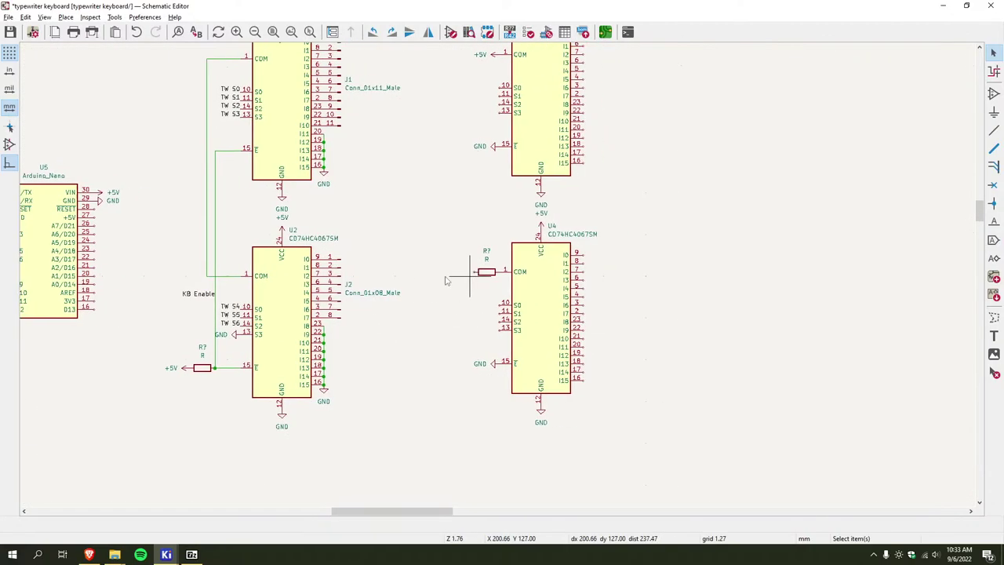
{"action": "scroll", "coordinate": [445, 280], "scroll_direction": "up", "scroll_amount": 2}
{"action": "type", "text": "a"}
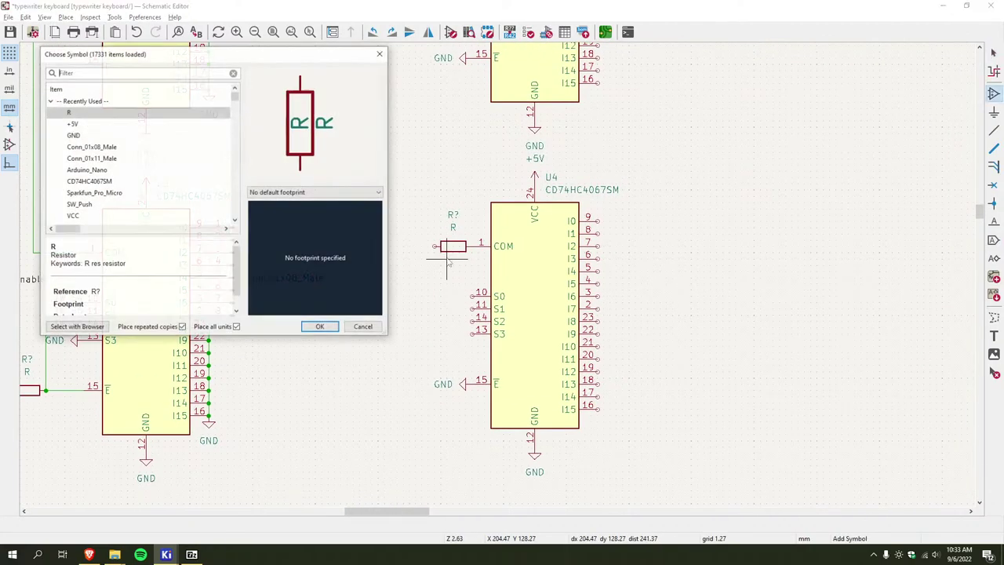
{"action": "type", "text": "gnd"}
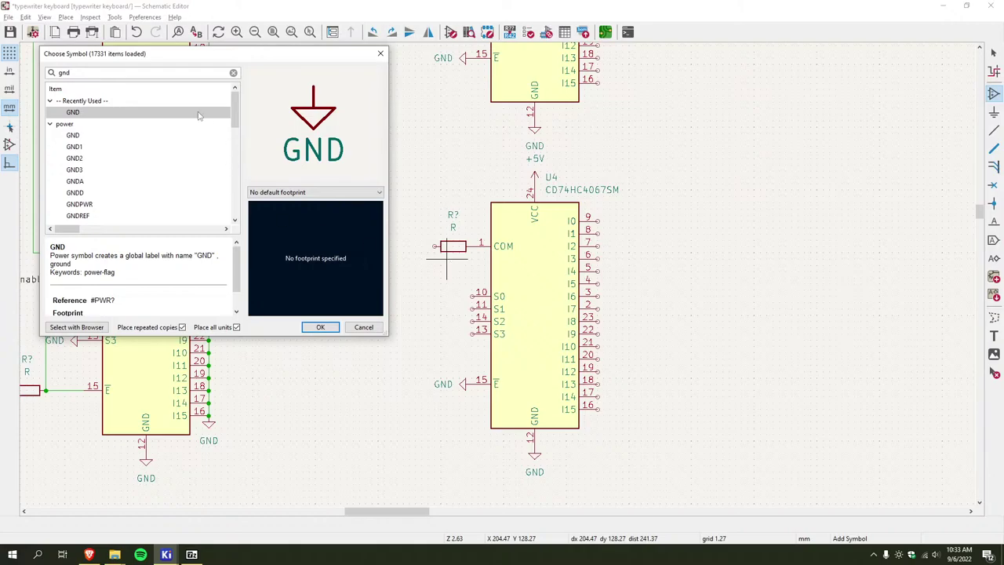
{"action": "left_click", "coordinate": [320, 327]}
{"action": "key", "text": "r"}
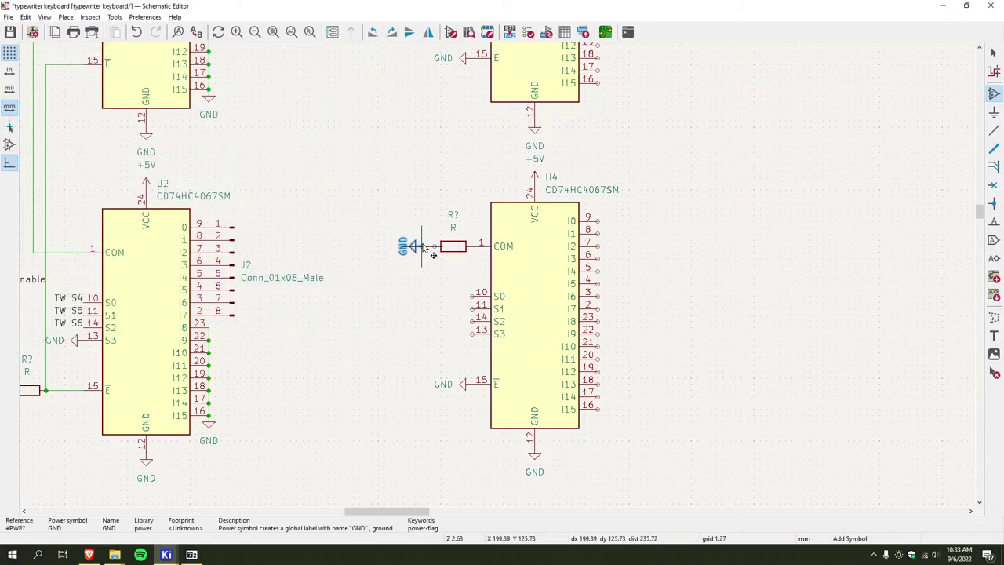
{"action": "key", "text": "r"}
{"action": "left_click", "coordinate": [424, 246]}
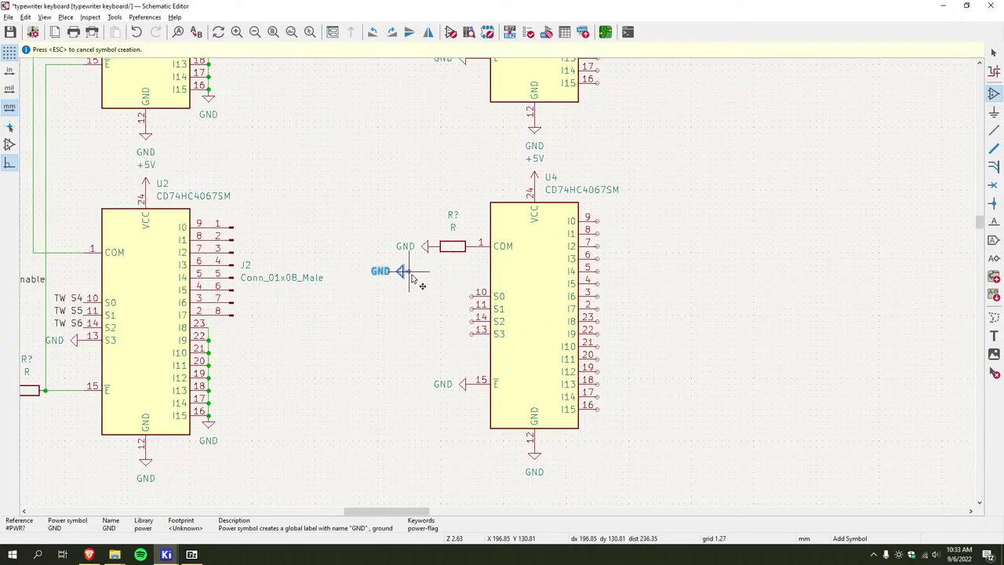
{"action": "key", "text": "Escape"}
Add a net label KB SIG at the junction of the resistor and U4's COM pin
{"action": "key", "text": "l"}
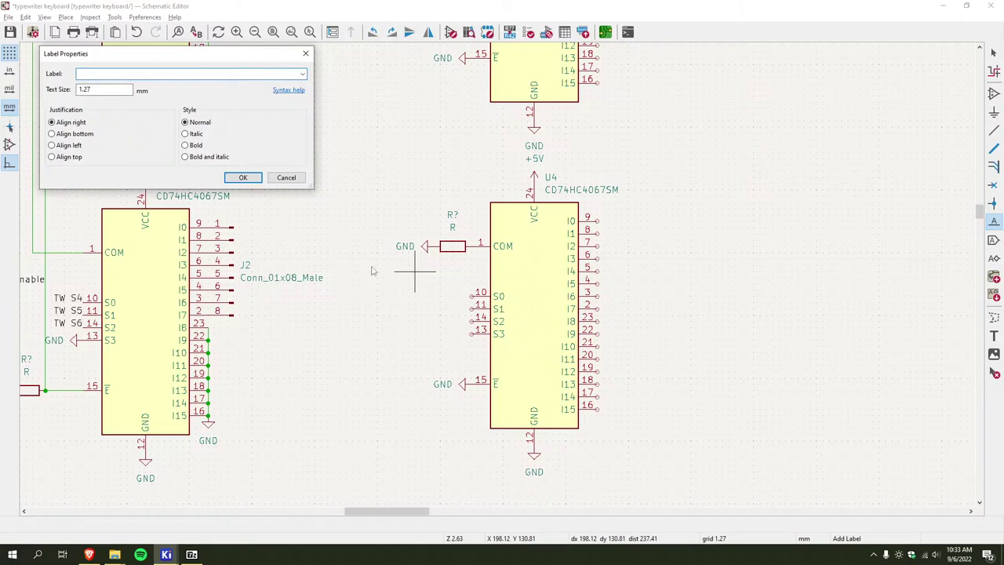
{"action": "type", "text": "KB SIG"}
{"action": "key", "text": "Return"}
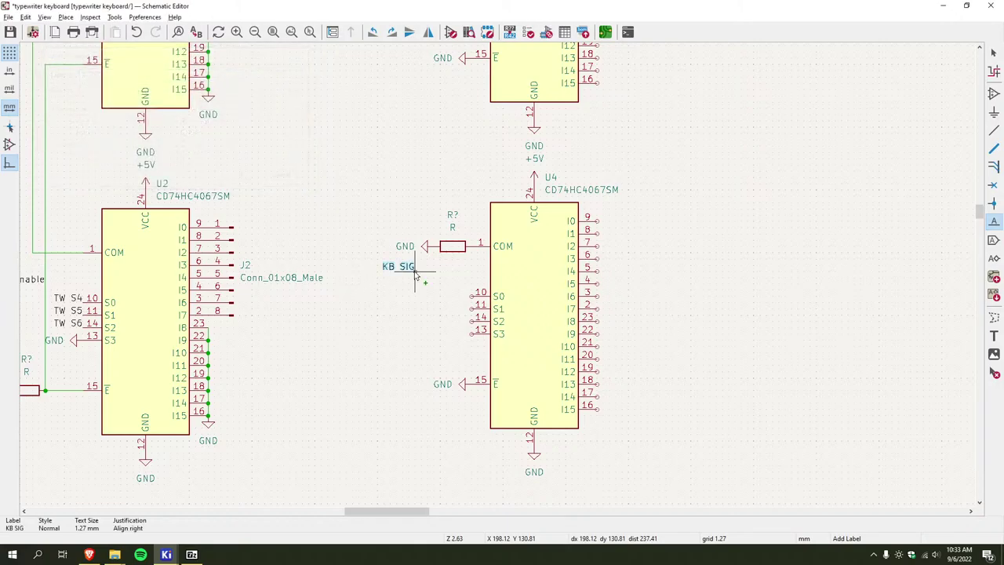
{"action": "left_click", "coordinate": [473, 251]}
{"action": "key", "text": "Escape"}
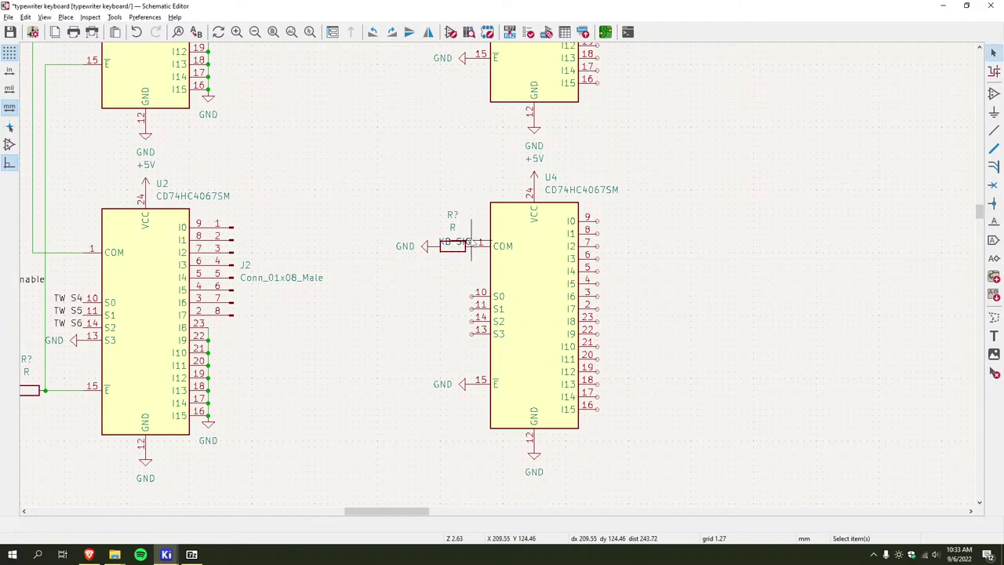
Move the KB SIG label below the resistor, connected by a short vertical wire to U4's COM pin
{"action": "left_click", "coordinate": [469, 243]}
{"action": "right_click", "coordinate": [468, 245]}
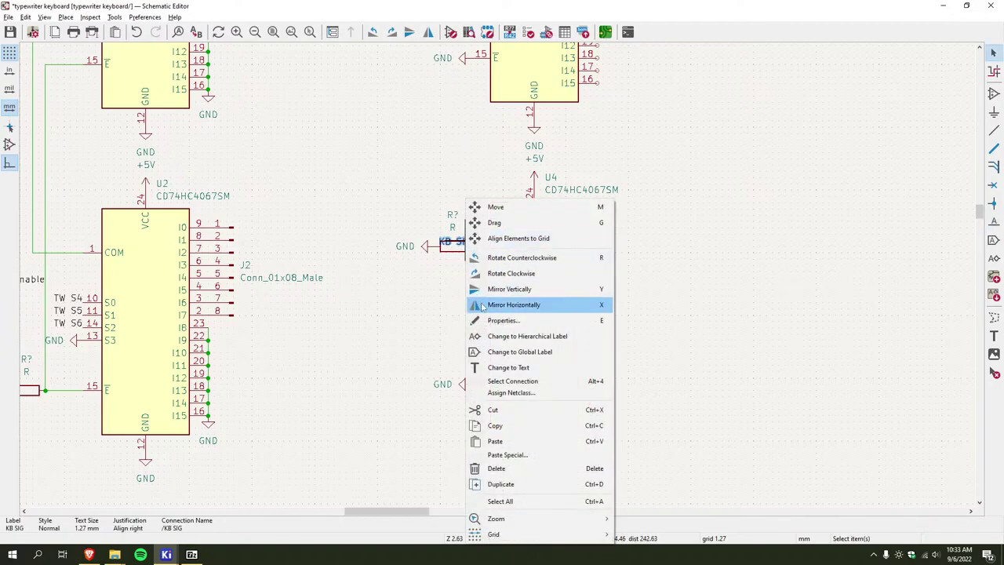
{"action": "left_click", "coordinate": [434, 298]}
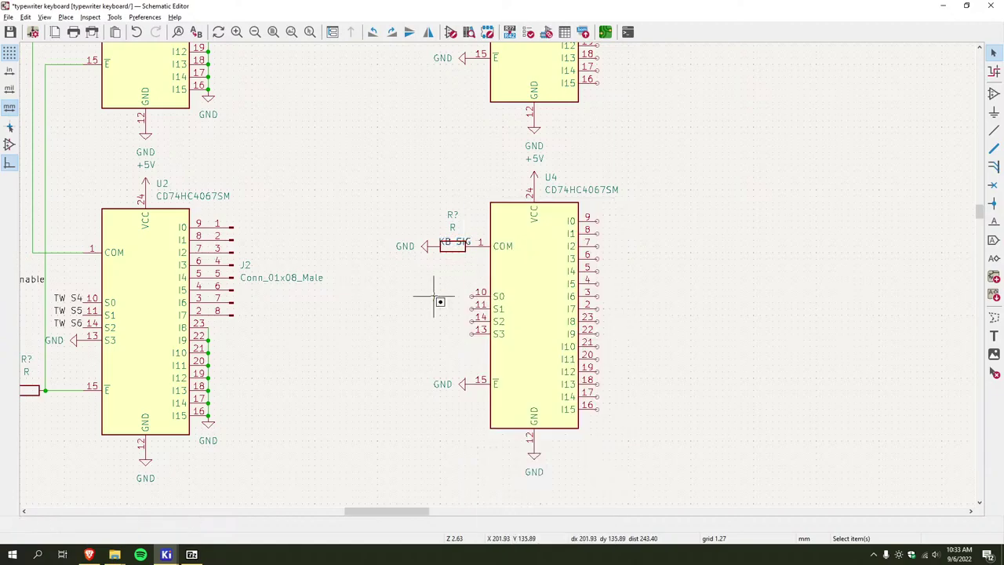
{"action": "left_click", "coordinate": [455, 242]}
{"action": "key", "text": "m"}
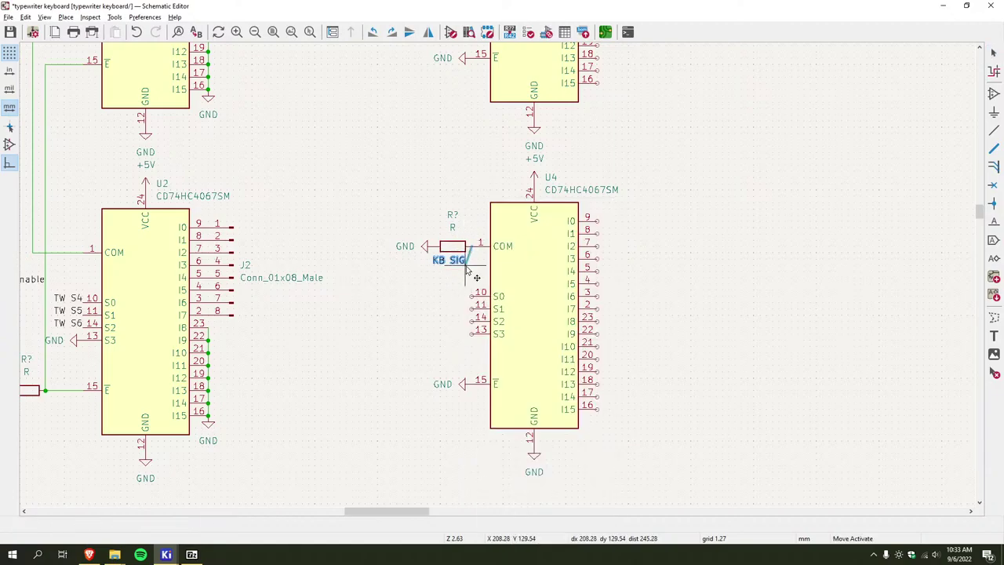
{"action": "left_click", "coordinate": [467, 269]}
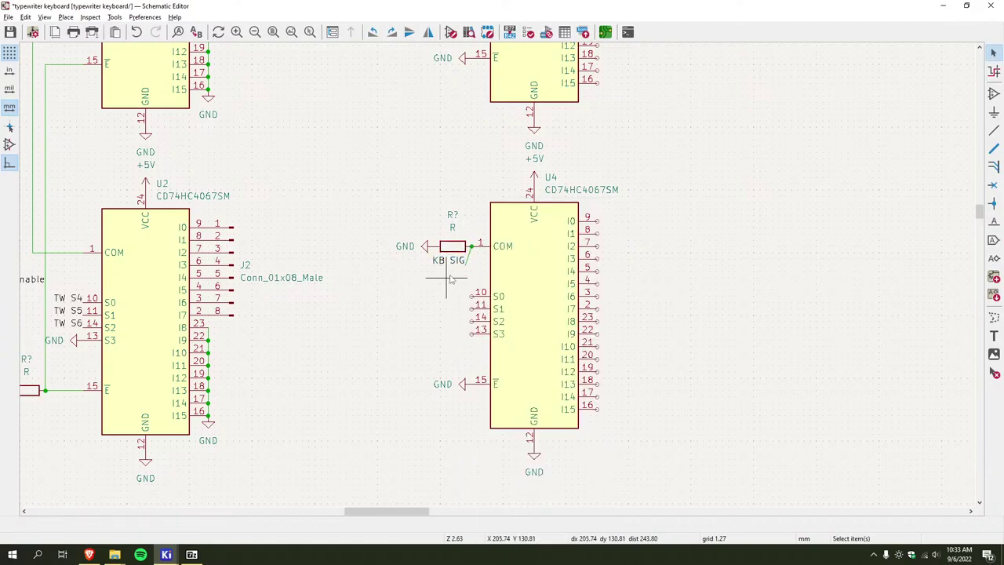
{"action": "left_click", "coordinate": [448, 261]}
{"action": "left_click_drag", "start_coordinate": [447, 264], "coordinate": [453, 270]}
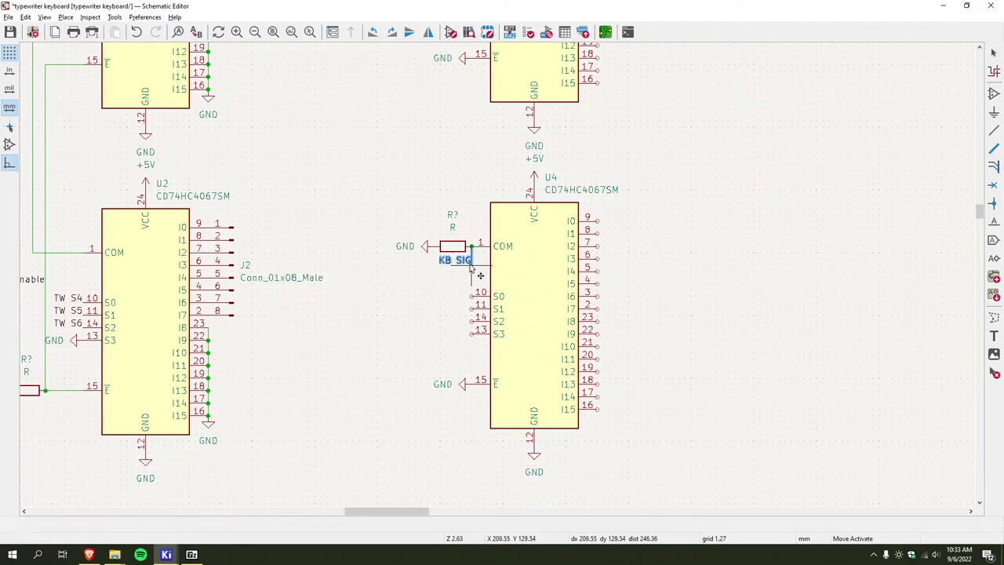
{"action": "left_click", "coordinate": [415, 321]}
{"action": "scroll", "coordinate": [377, 258], "scroll_direction": "down", "scroll_amount": 3}
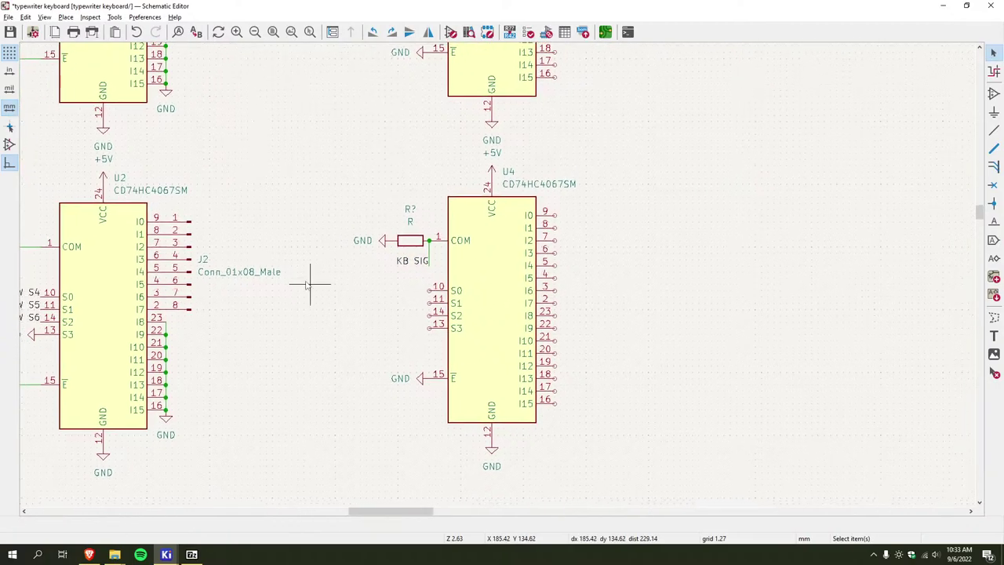
{"action": "middle_click_drag", "start_coordinate": [460, 250], "coordinate": [377, 282]}
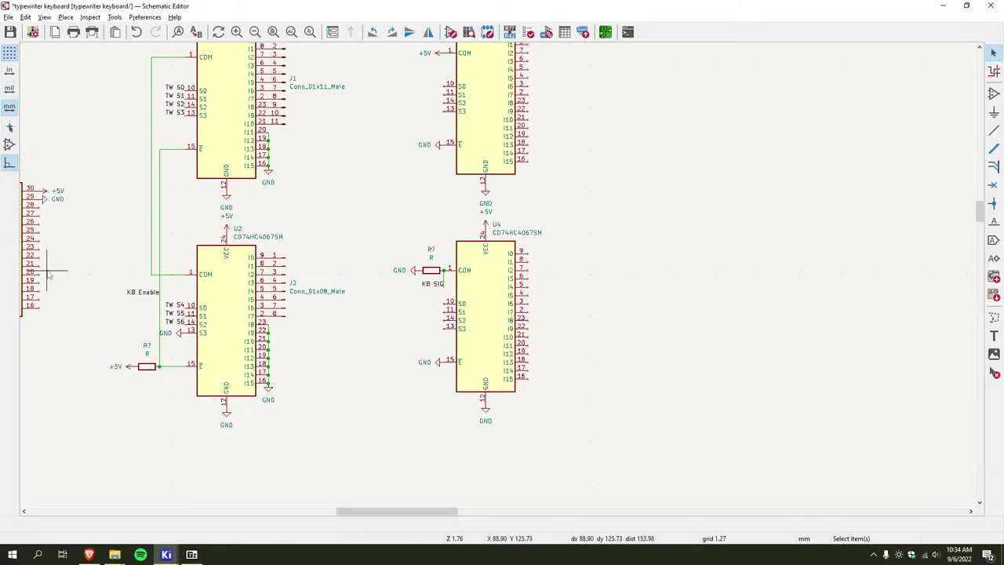
{"action": "middle_click_drag", "start_coordinate": [151, 267], "coordinate": [207, 257]}
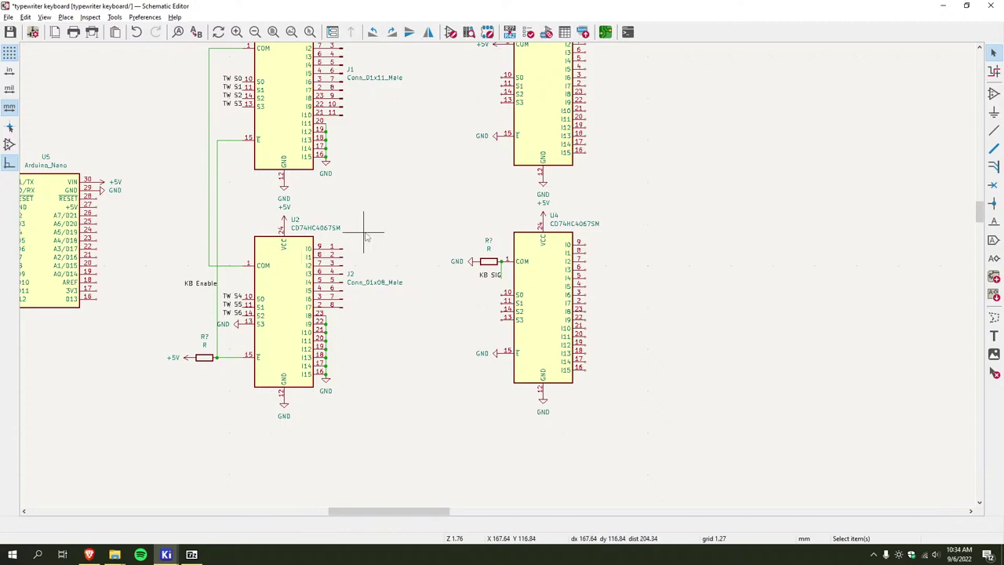
{"action": "middle_click_drag", "start_coordinate": [397, 238], "coordinate": [417, 281]}
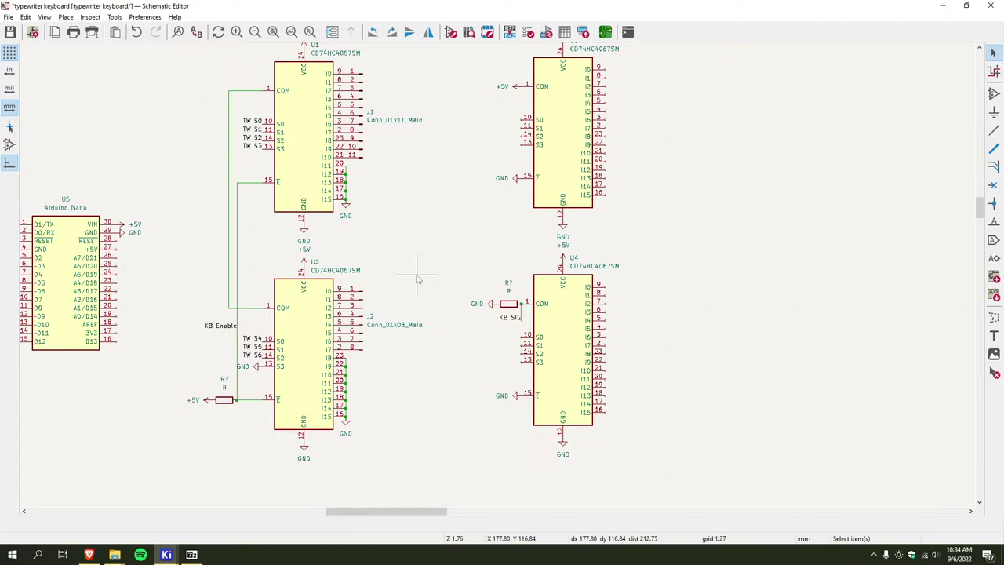
{"action": "middle_click_drag", "start_coordinate": [430, 309], "coordinate": [458, 332]}
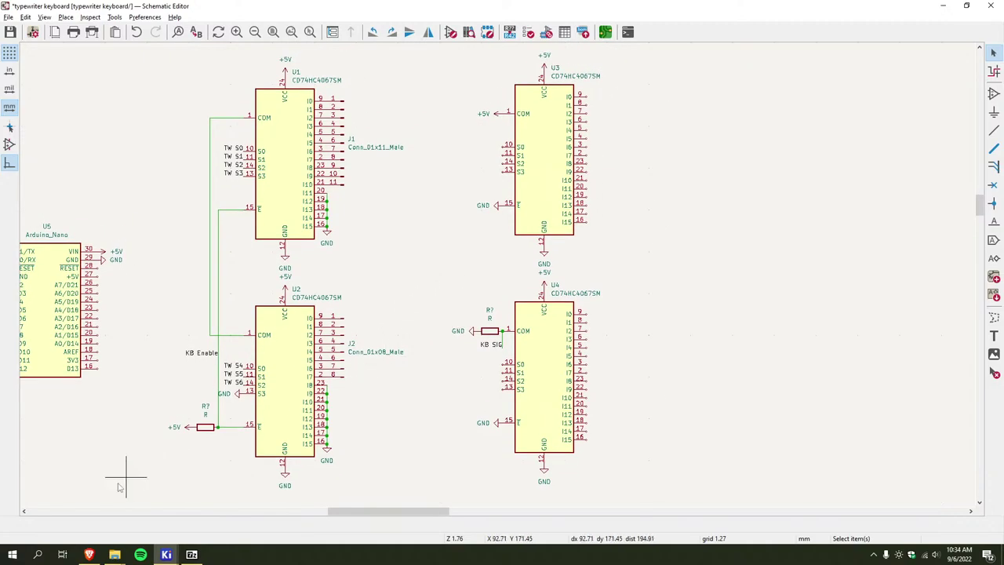
Switch to Brave and search the web in a new tab for "dsa alps 3d model"
{"action": "left_click", "coordinate": [89, 553]}
{"action": "key", "text": "ctrl+t"}
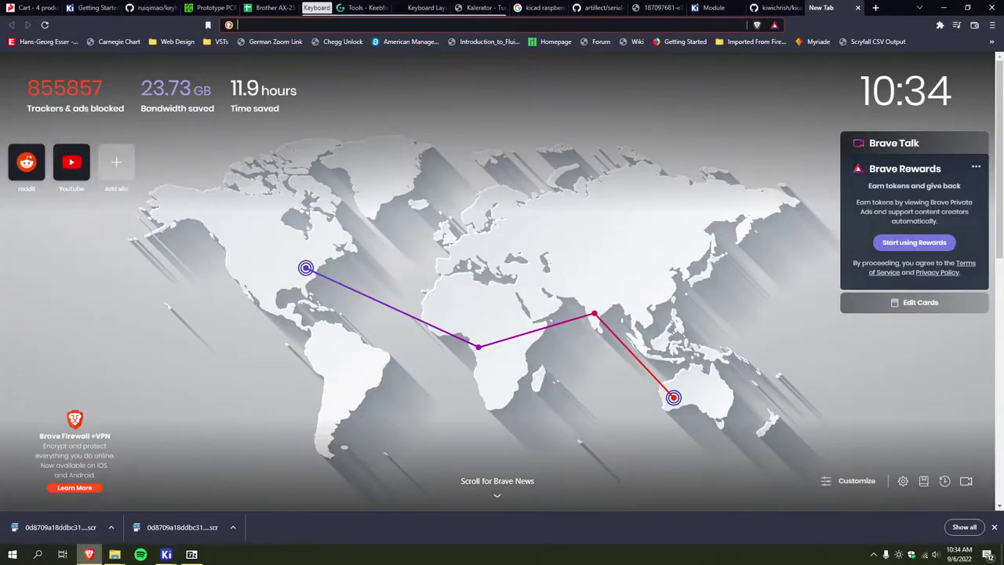
{"action": "type", "text": "dsa alps 3d p"}
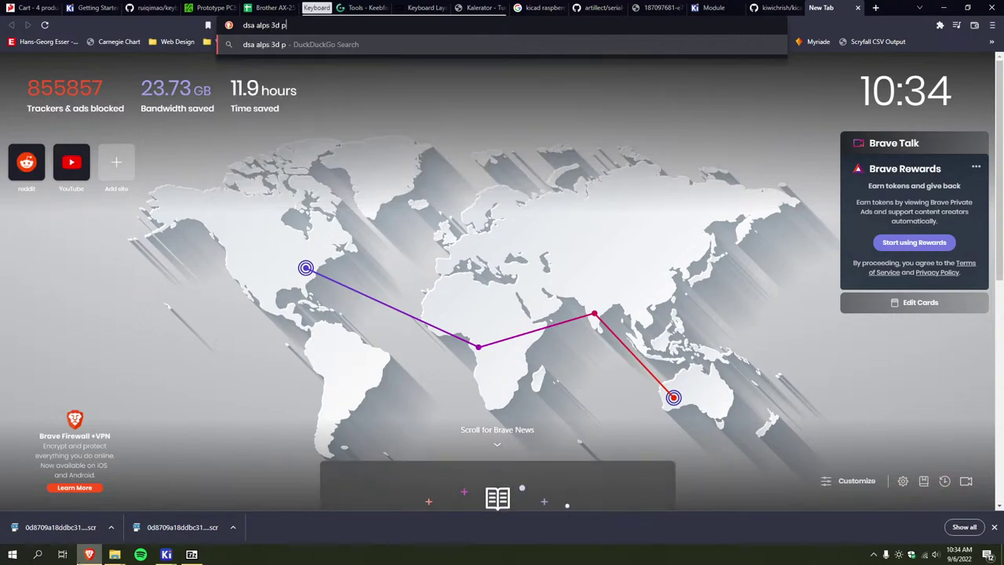
{"action": "key", "text": "BackSpace"}
{"action": "type", "text": "model"}
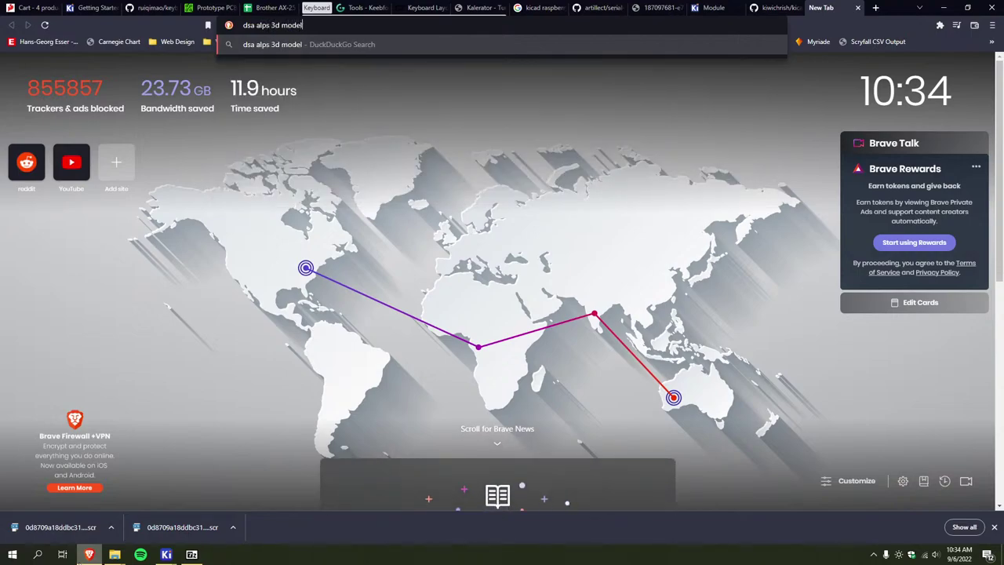
{"action": "key", "text": "Return"}
Rerun the web search on Google, refined to "dsa alps keycap 3d model"
{"action": "left_click", "coordinate": [200, 48]}
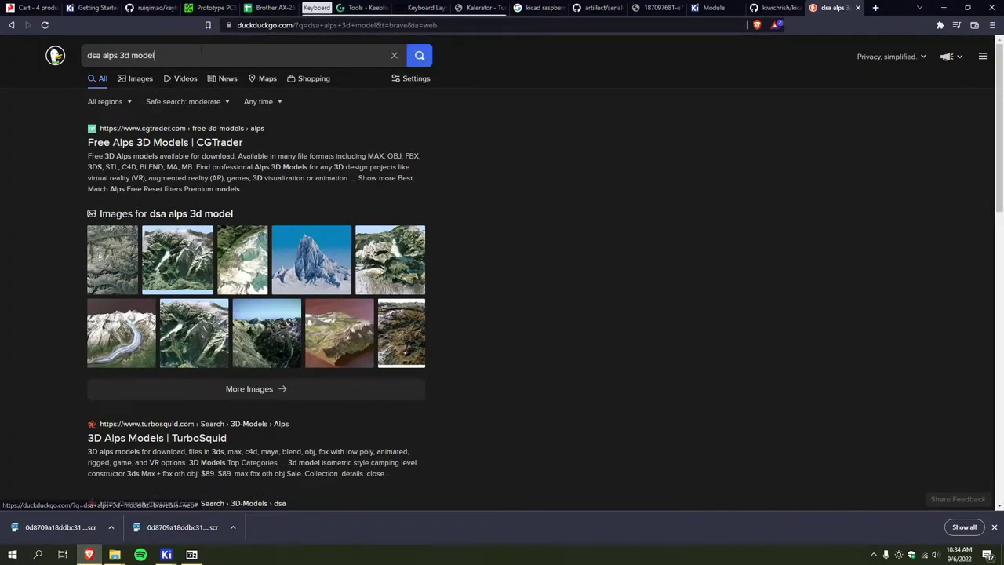
{"action": "type", "text": "!g"}
{"action": "key", "text": "Return"}
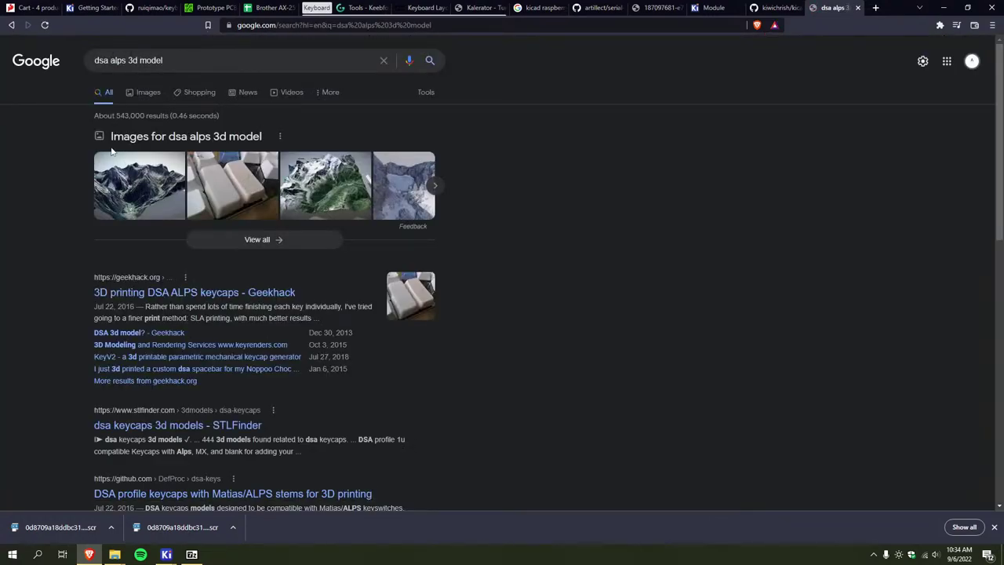
{"action": "left_click", "coordinate": [110, 61]}
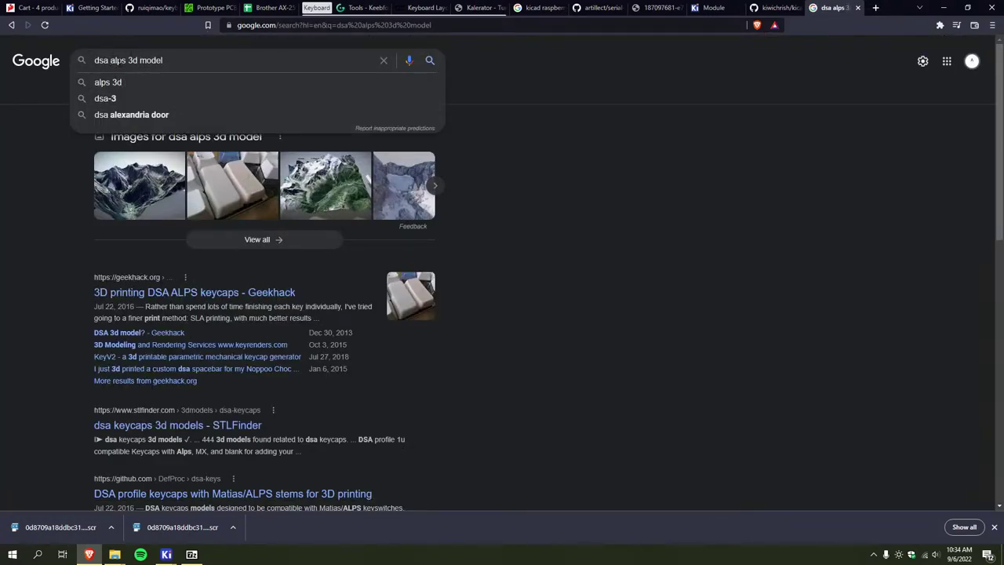
{"action": "type", "text": "keycap"}
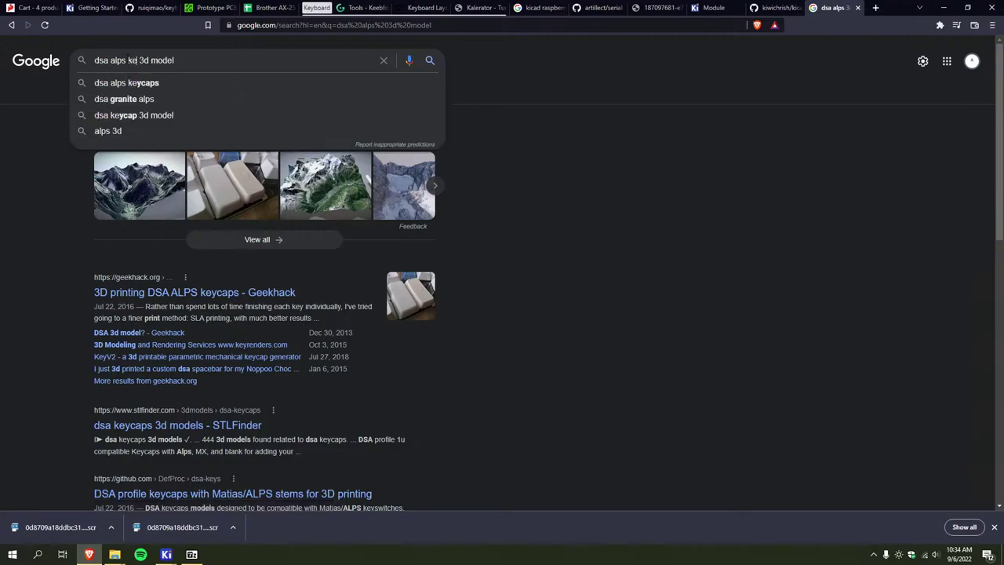
{"action": "key", "text": "Return"}
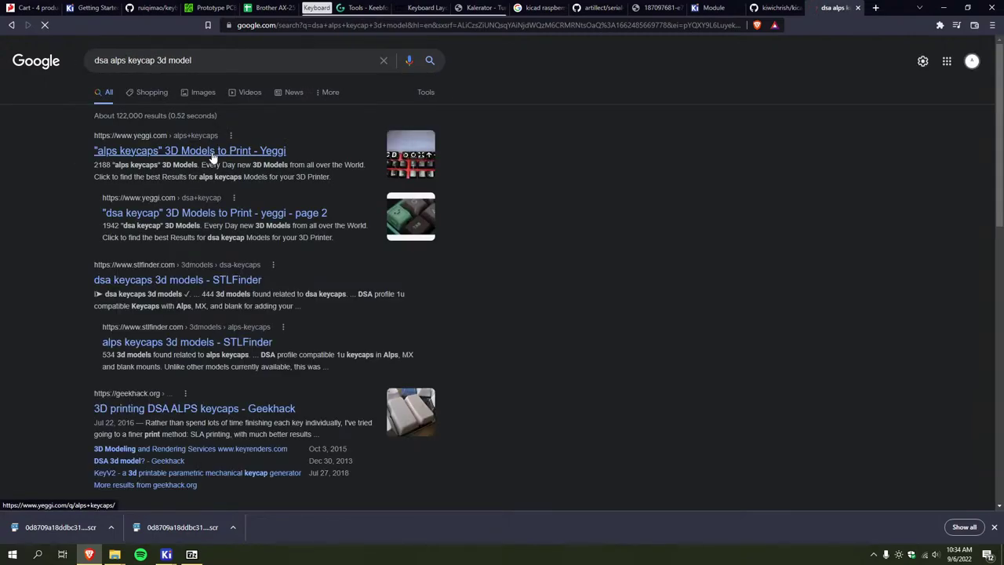
Open the Geekhack thread on 3D printing DSA ALPS keycaps, inspect its linked STL file repository, and close both pages
{"action": "middle_click", "coordinate": [169, 414]}
{"action": "left_click", "coordinate": [838, 7]}
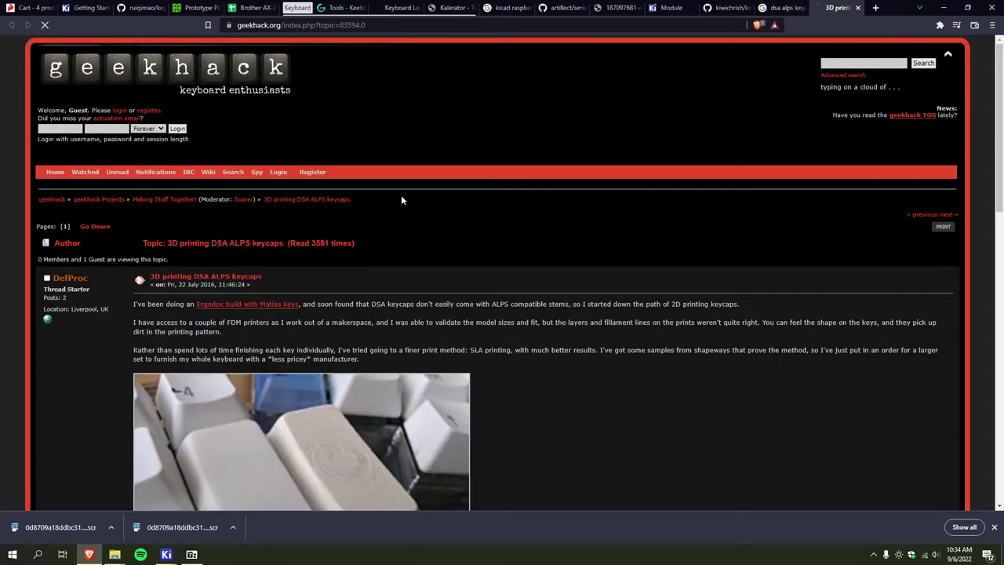
{"action": "scroll", "coordinate": [398, 199], "scroll_direction": "down", "scroll_amount": 4}
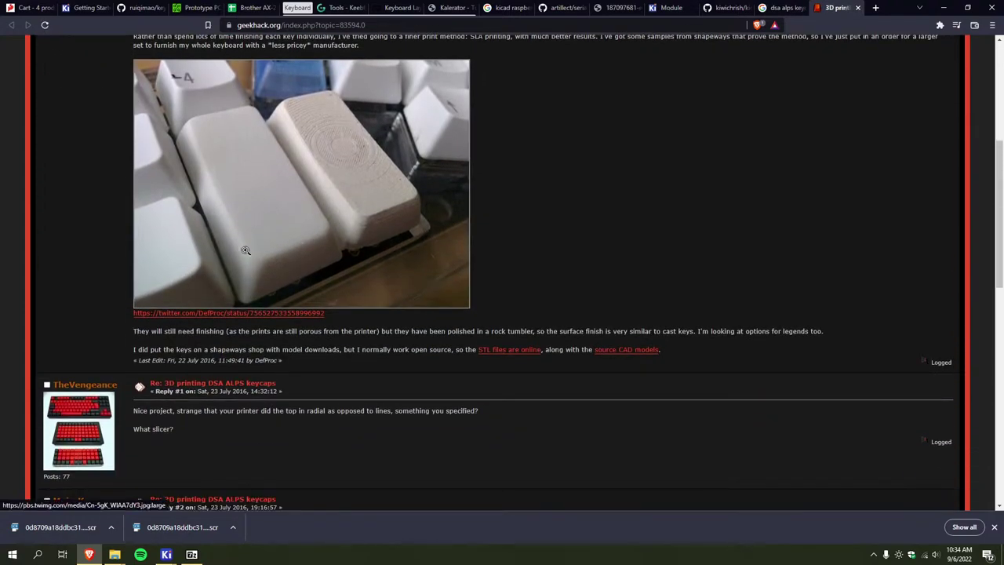
{"action": "left_click", "coordinate": [527, 350]}
{"action": "scroll", "coordinate": [376, 213], "scroll_direction": "down", "scroll_amount": 2}
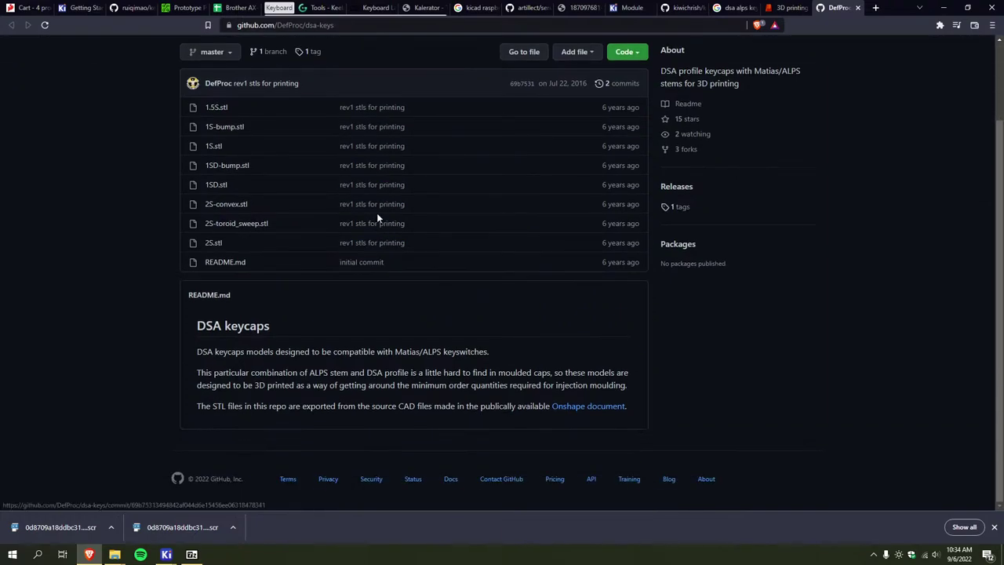
{"action": "scroll", "coordinate": [189, 223], "scroll_direction": "up", "scroll_amount": 2}
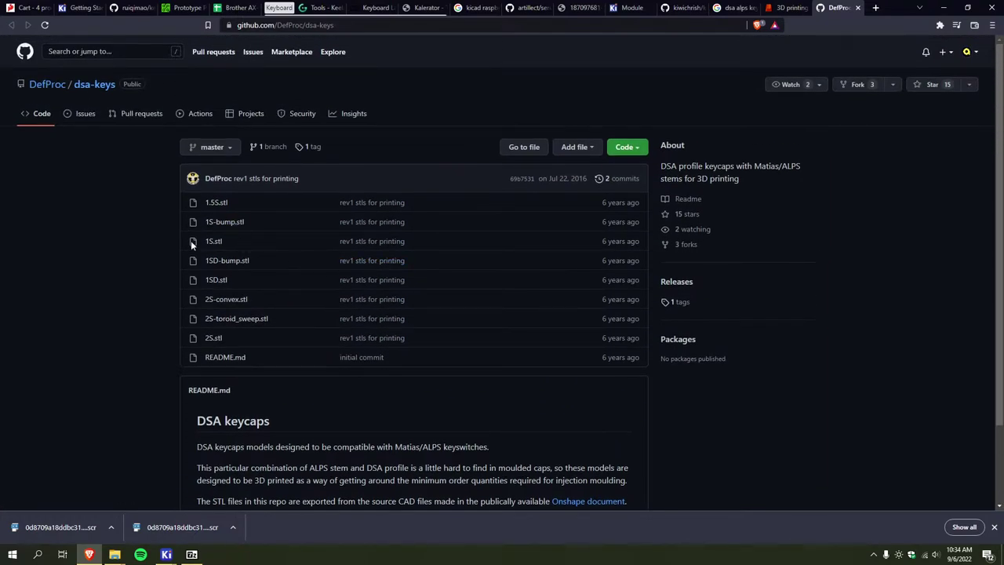
{"action": "left_click", "coordinate": [857, 7]}
{"action": "scroll", "coordinate": [501, 250], "scroll_direction": "up", "scroll_amount": 2}
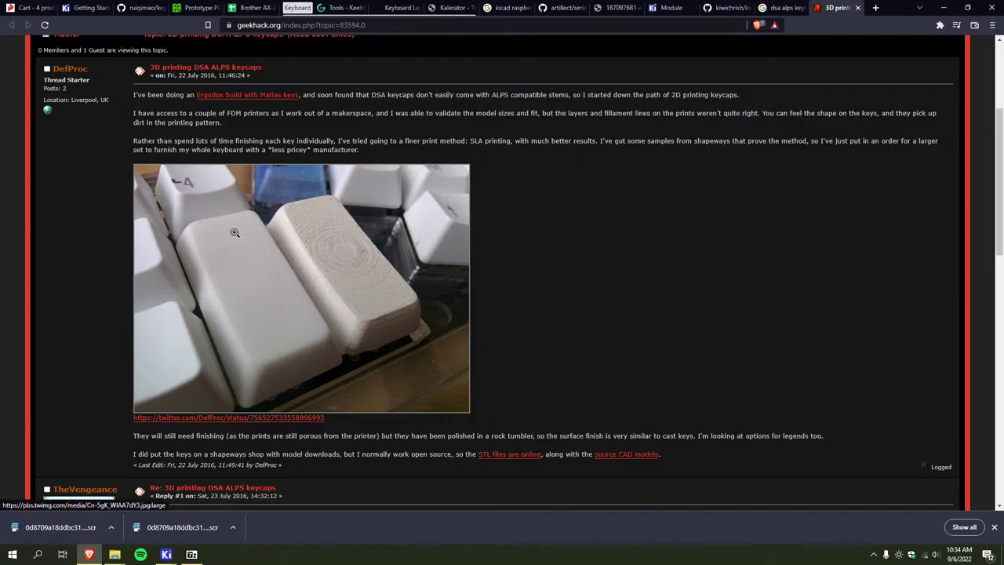
{"action": "left_click", "coordinate": [857, 7]}
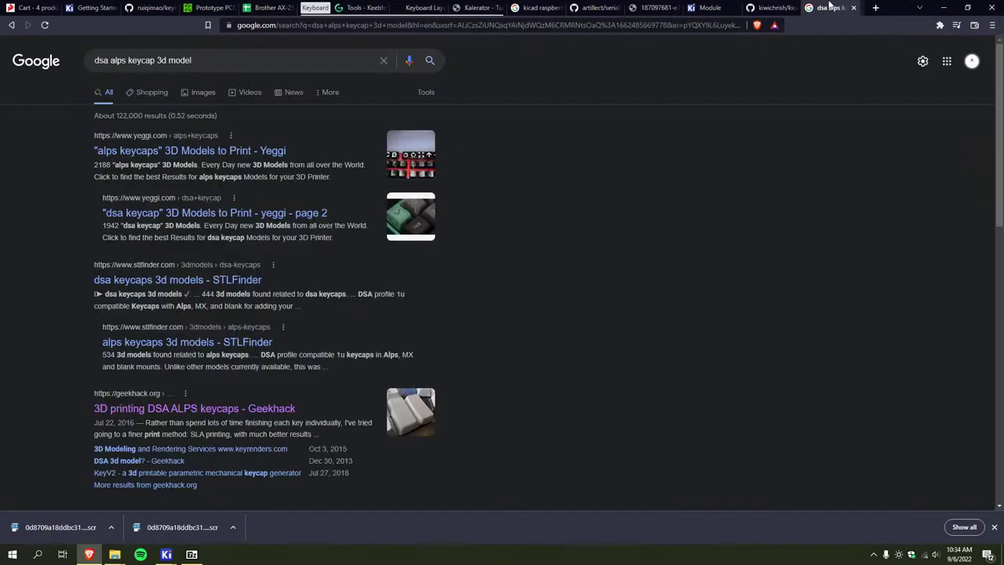
Change the Google search to "sa alps keycap 3d model"
{"action": "scroll", "coordinate": [719, 105], "scroll_direction": "down", "scroll_amount": 2}
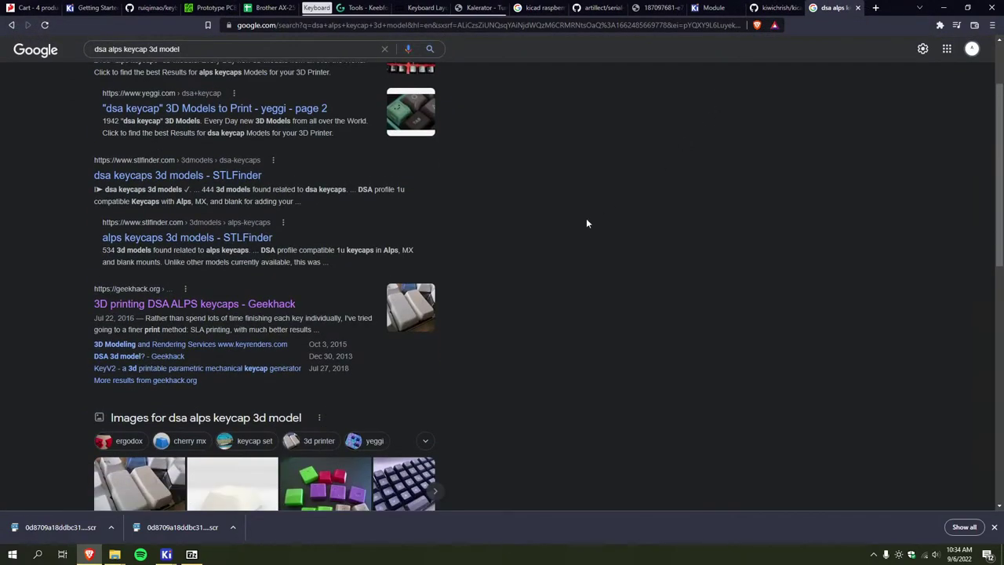
{"action": "scroll", "coordinate": [424, 243], "scroll_direction": "up", "scroll_amount": 1}
{"action": "scroll", "coordinate": [265, 265], "scroll_direction": "up", "scroll_amount": 1}
{"action": "left_click", "coordinate": [99, 61]}
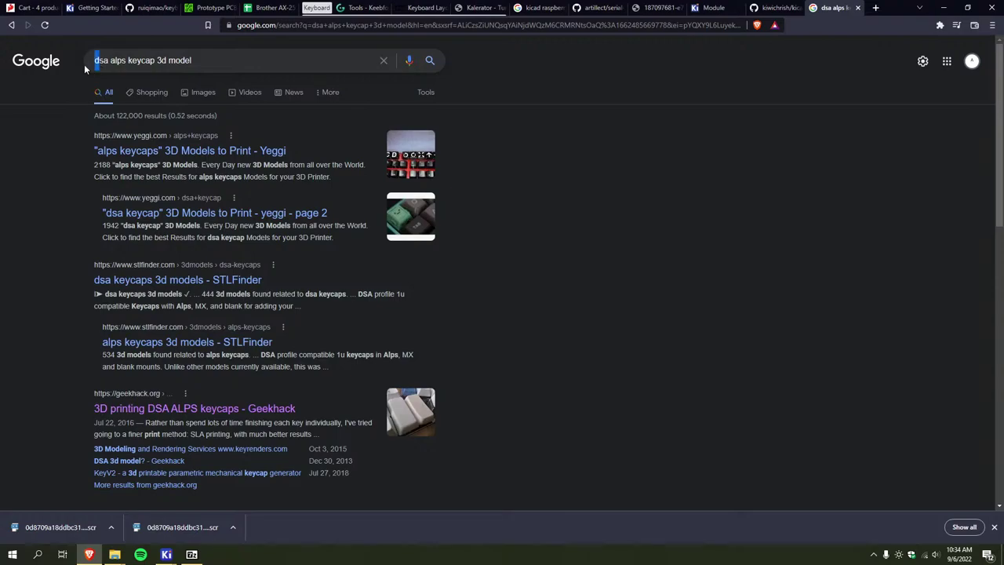
{"action": "key", "text": "BackSpace"}
{"action": "key", "text": "Return"}
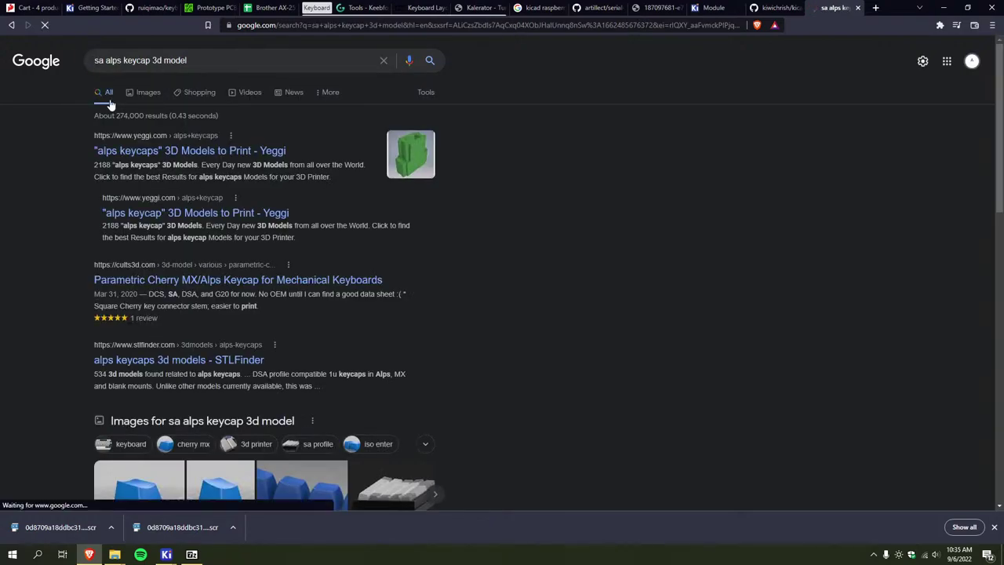
Open the Parametric Cherry MX/Alps Keycap page from the results, read its model description, and close it
{"action": "scroll", "coordinate": [110, 106], "scroll_direction": "down", "scroll_amount": 1}
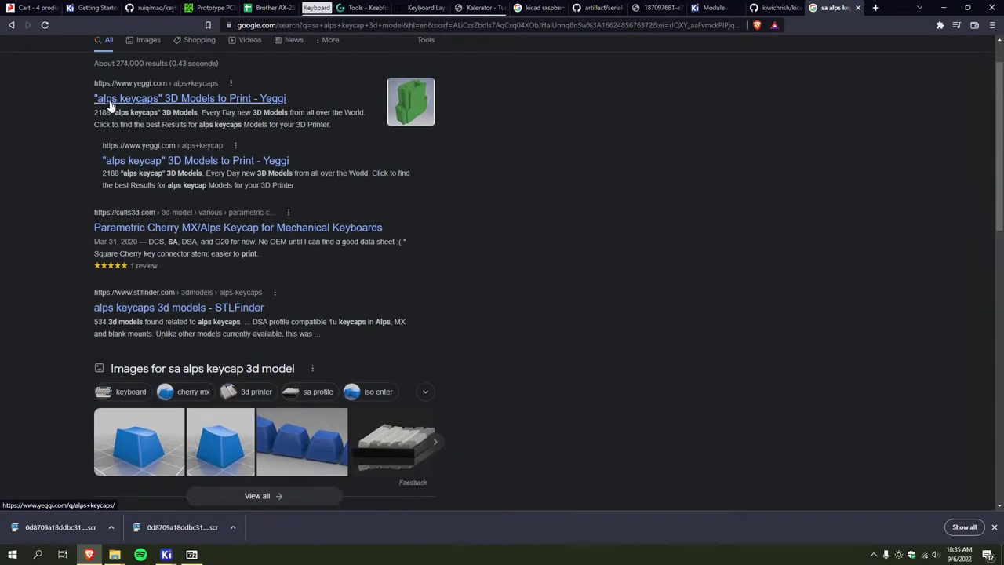
{"action": "middle_click", "coordinate": [151, 226]}
{"action": "left_click", "coordinate": [832, 8]}
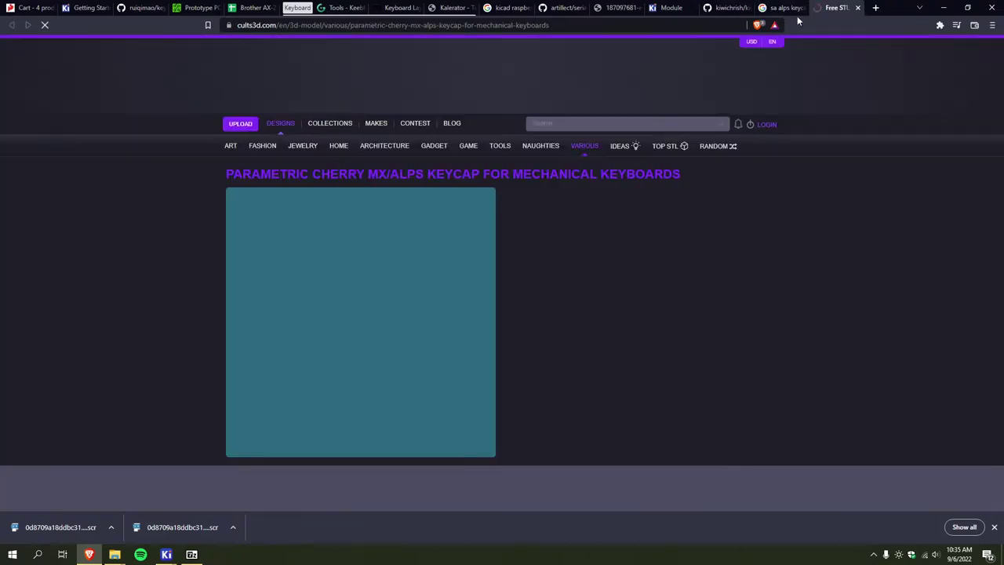
{"action": "mouse_move", "coordinate": [747, 43]}
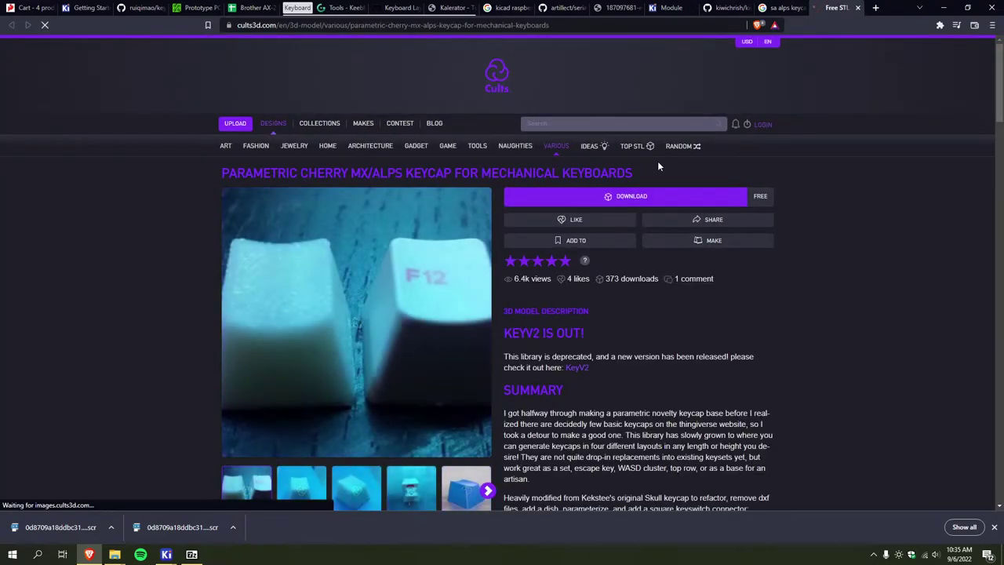
{"action": "scroll", "coordinate": [660, 156], "scroll_direction": "down", "scroll_amount": 3}
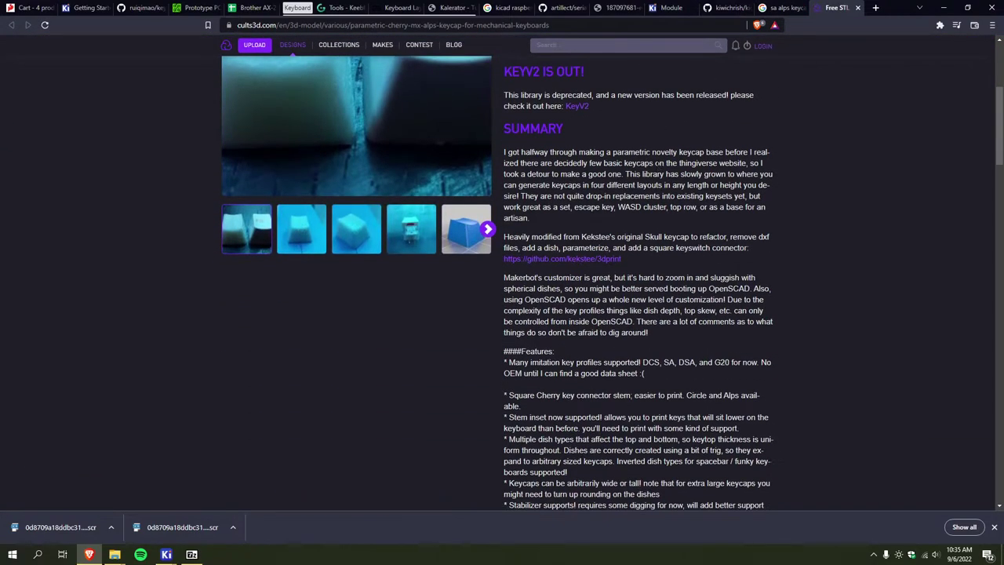
{"action": "scroll", "coordinate": [660, 156], "scroll_direction": "down", "scroll_amount": 5}
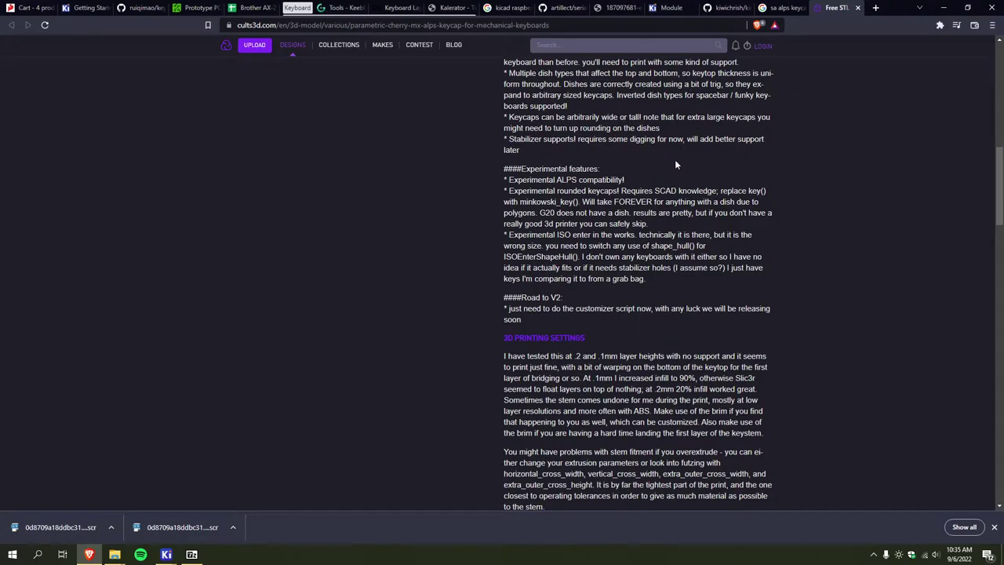
{"action": "scroll", "coordinate": [674, 159], "scroll_direction": "up", "scroll_amount": 6}
{"action": "scroll", "coordinate": [712, 193], "scroll_direction": "down", "scroll_amount": 12}
{"action": "left_click", "coordinate": [856, 7]}
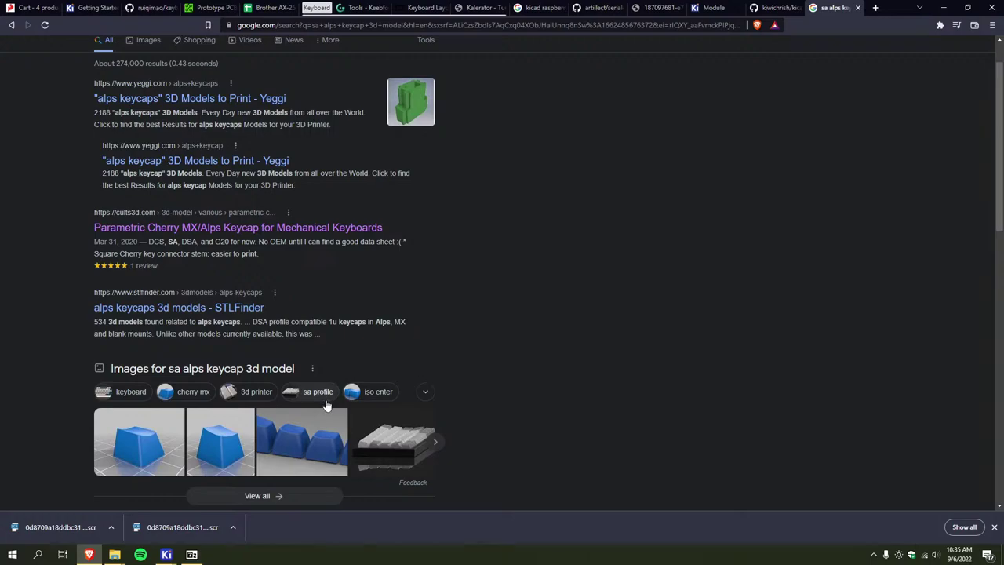
Switch to the KiCad typewriter keyboard schematic and look over the four multiplexers' connections
{"action": "mouse_move", "coordinate": [190, 554]}
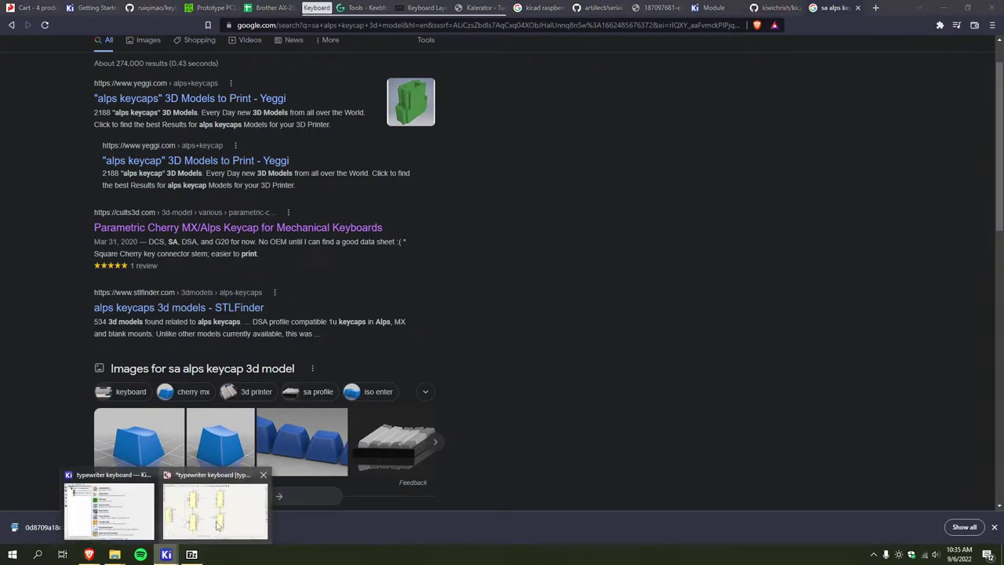
{"action": "left_click", "coordinate": [194, 500]}
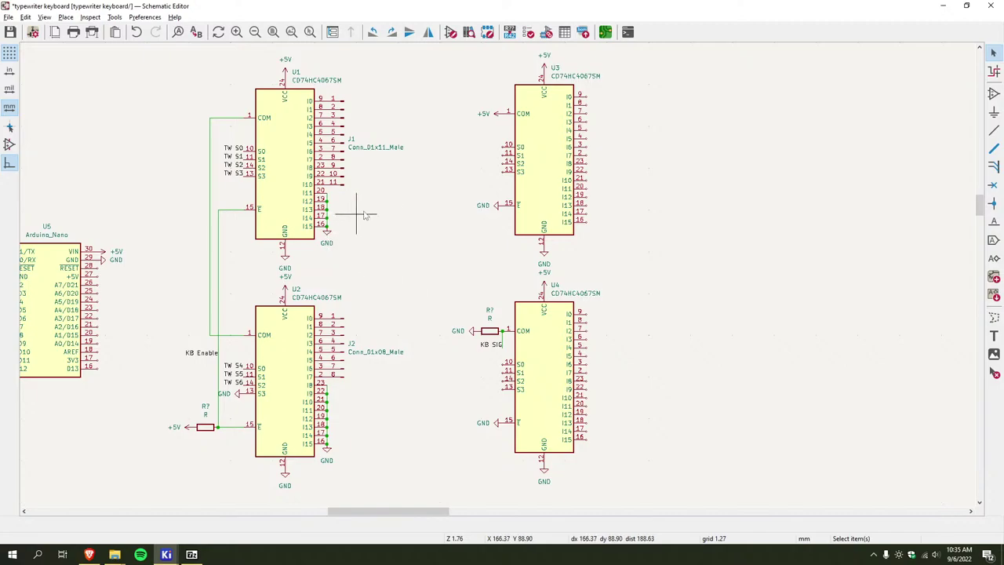
{"action": "middle_click_drag", "start_coordinate": [445, 157], "coordinate": [486, 179]}
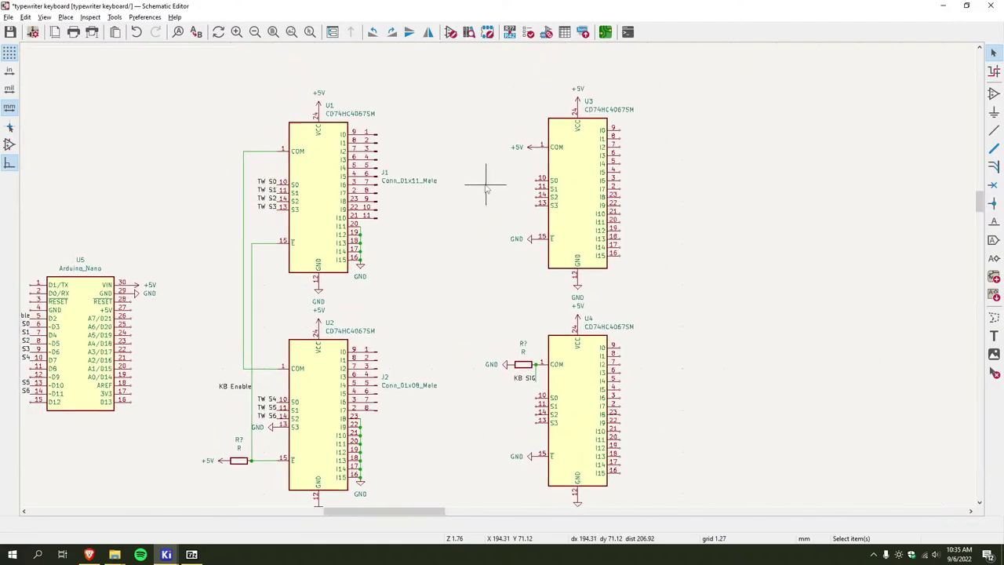
Switch to Brave and look for the multiplexer reference diagram among the open tabs and windows
{"action": "left_click", "coordinate": [89, 554]}
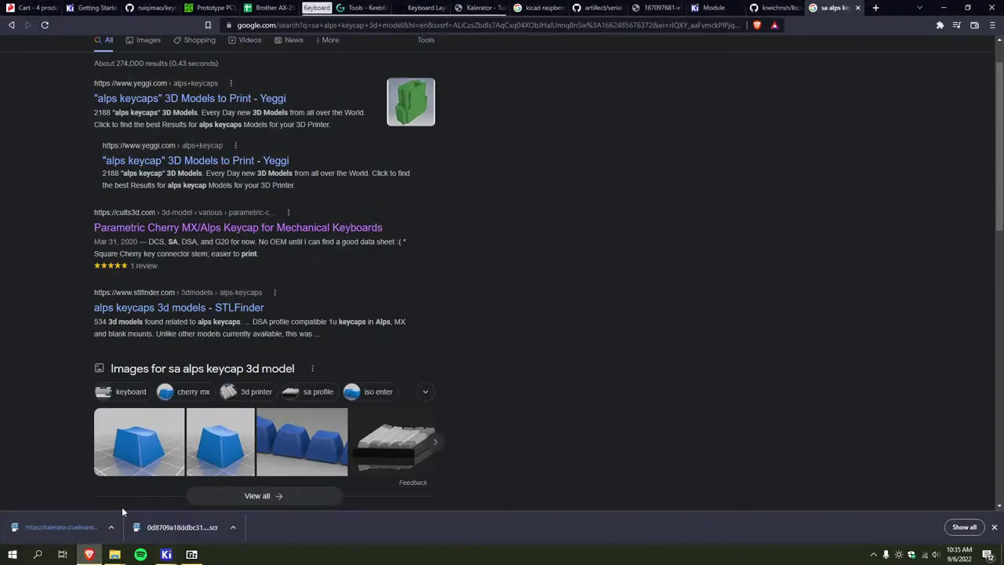
{"action": "left_click", "coordinate": [659, 8]}
{"action": "left_click", "coordinate": [679, 8]}
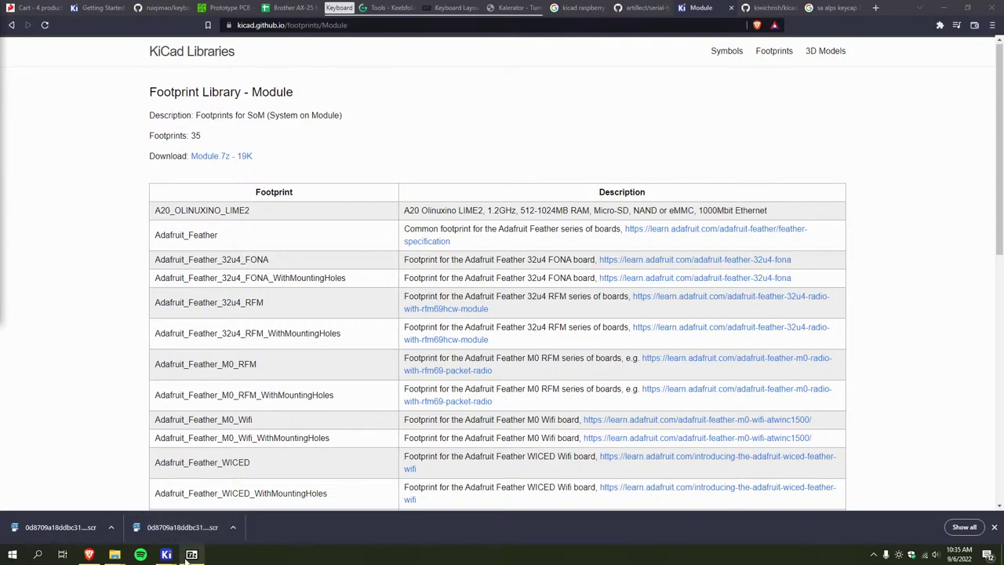
{"action": "mouse_move", "coordinate": [186, 558]}
{"action": "key", "text": "alt+Tab"}
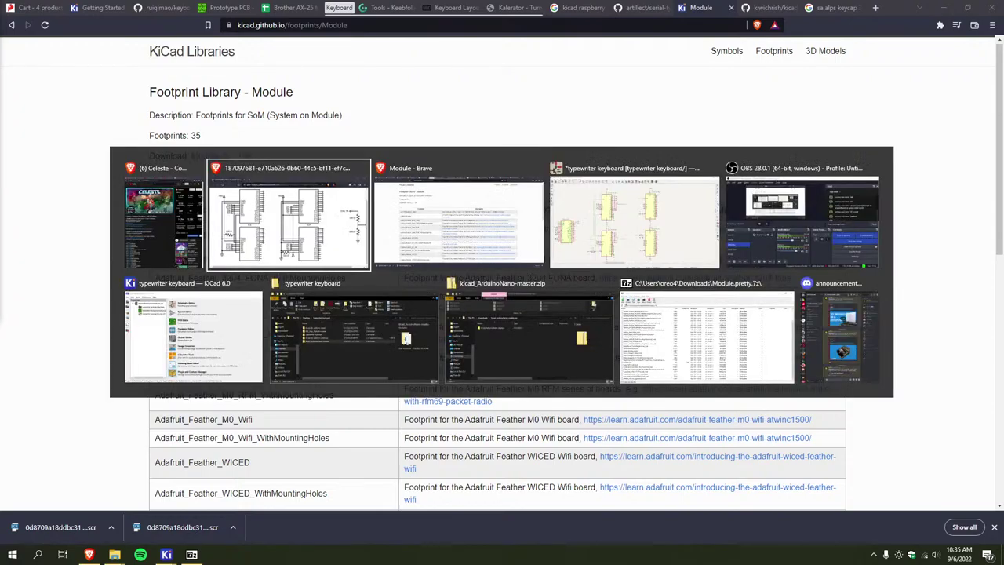
{"action": "key", "text": "Escape"}
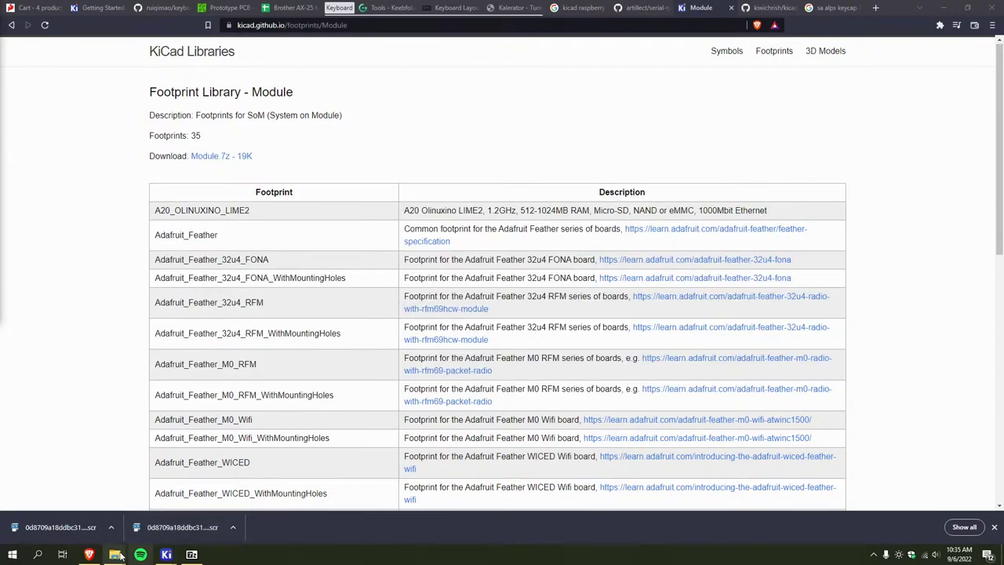
Switch back to the typewriter keyboard schematic in KiCad and bring multiplexers U3 and U4 into view
{"action": "left_click", "coordinate": [211, 510]}
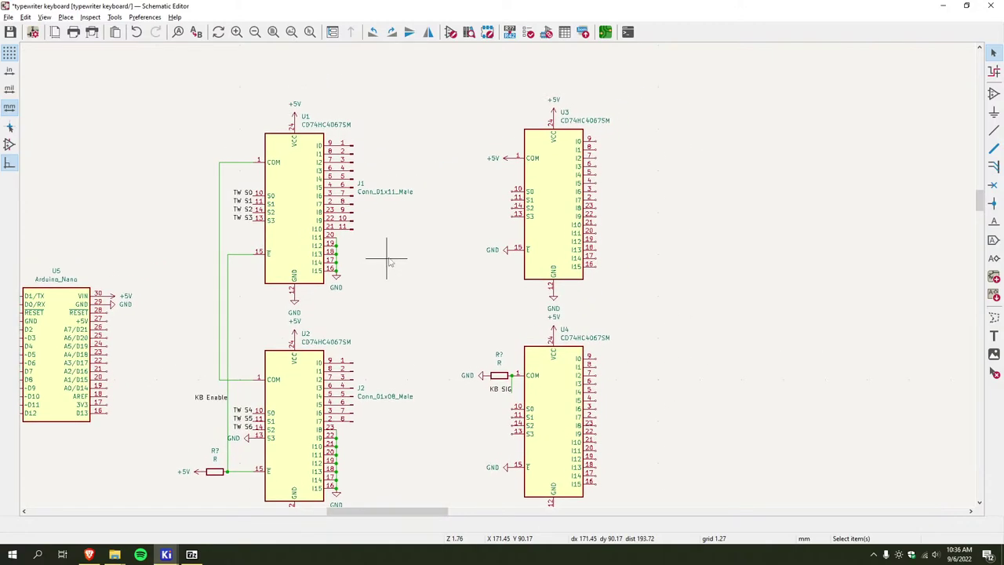
{"action": "middle_click_drag", "start_coordinate": [479, 396], "coordinate": [459, 354]}
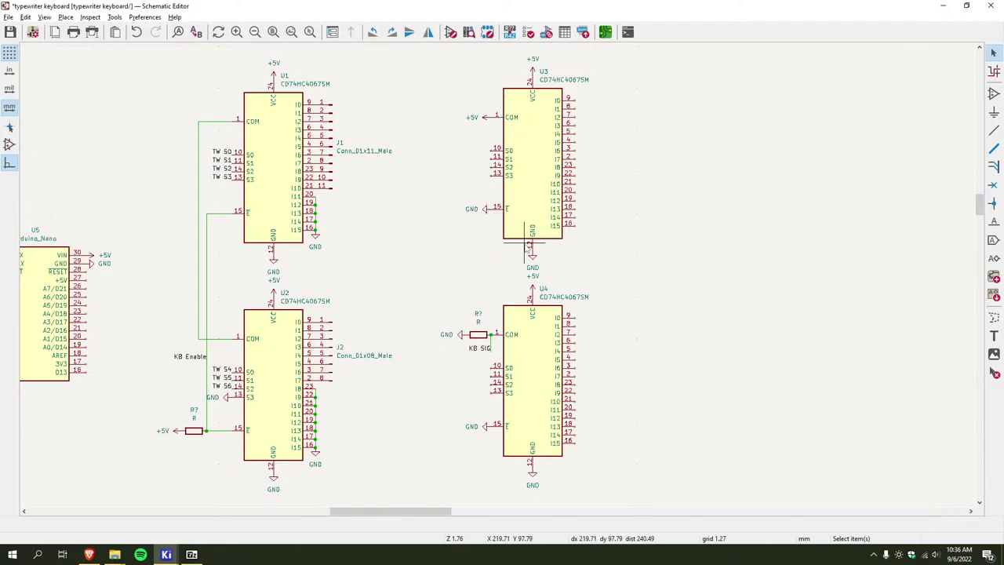
{"action": "key", "text": "a"}
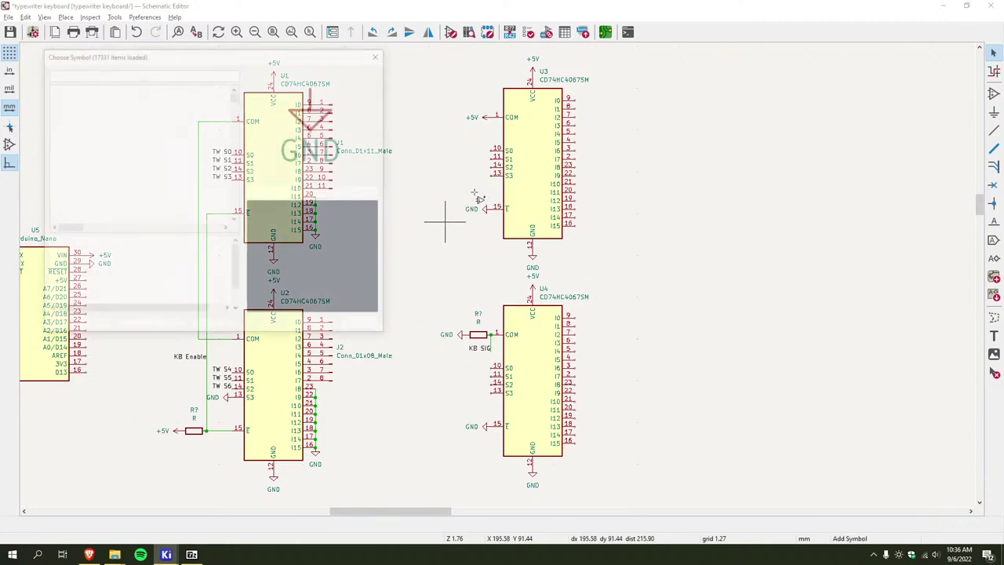
{"action": "key", "text": "Escape"}
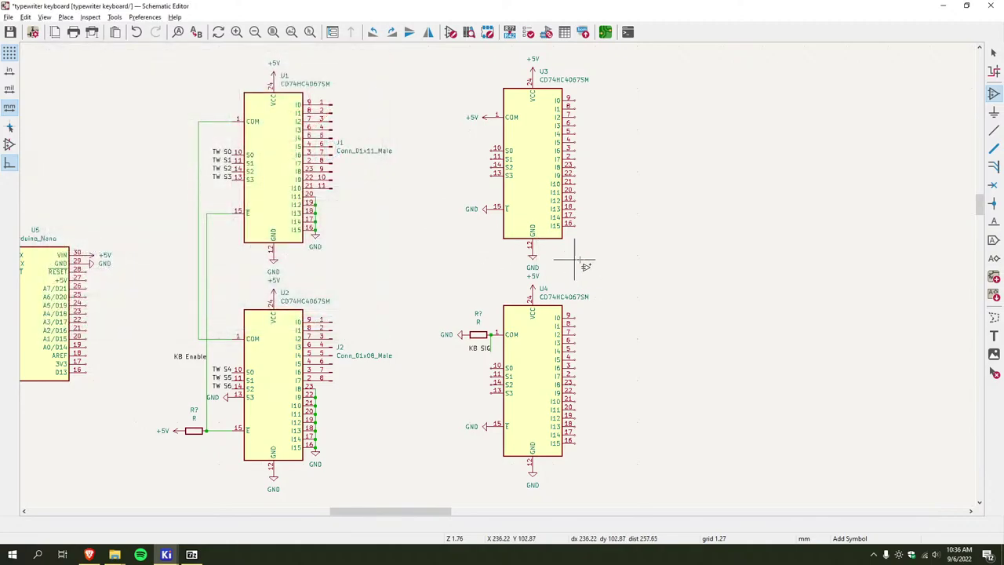
{"action": "scroll", "coordinate": [580, 235], "scroll_direction": "left", "scroll_amount": 3, "text": "ctrl"}
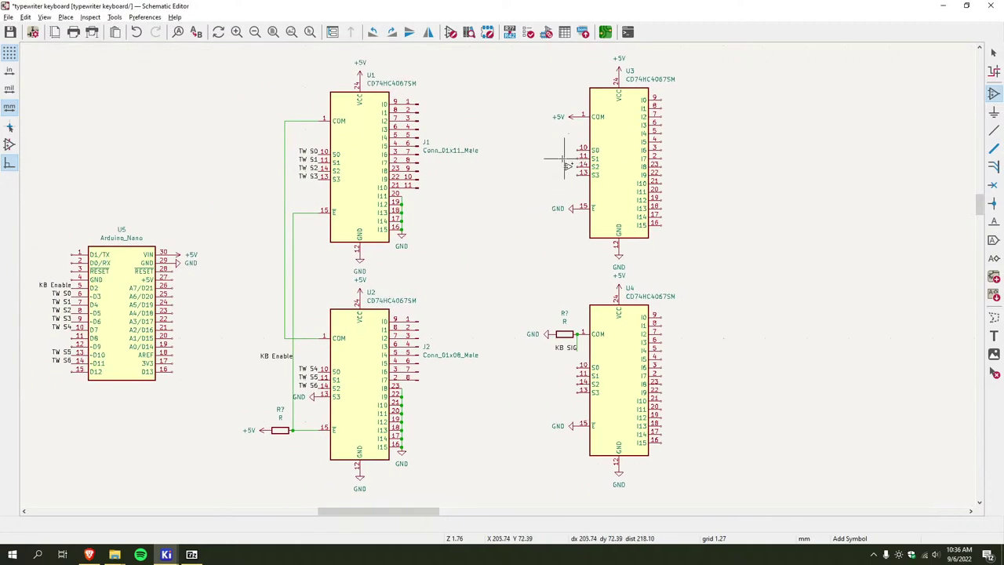
{"action": "key", "text": "l"}
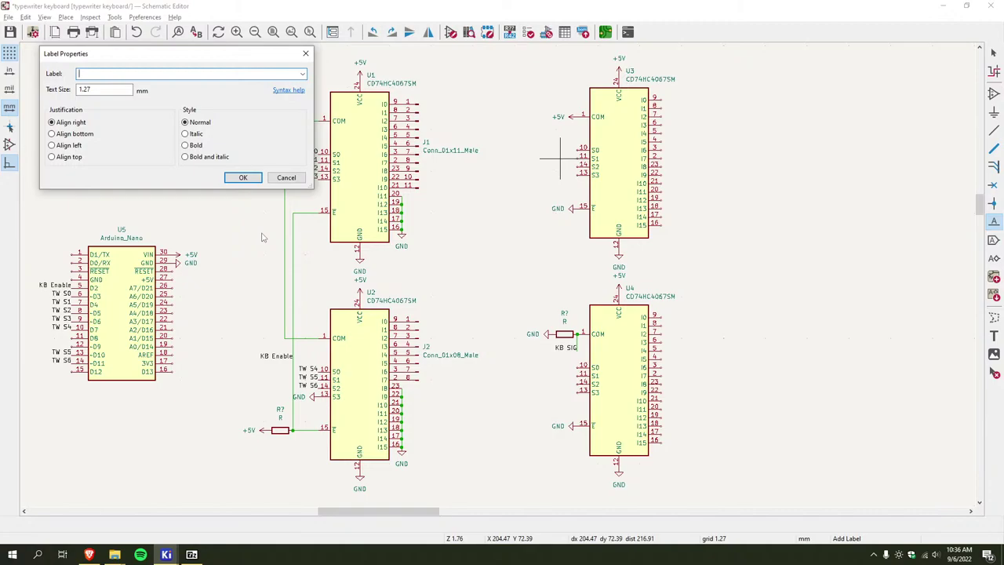
{"action": "type", "text": "KB SIG"}
{"action": "key", "text": "Return"}
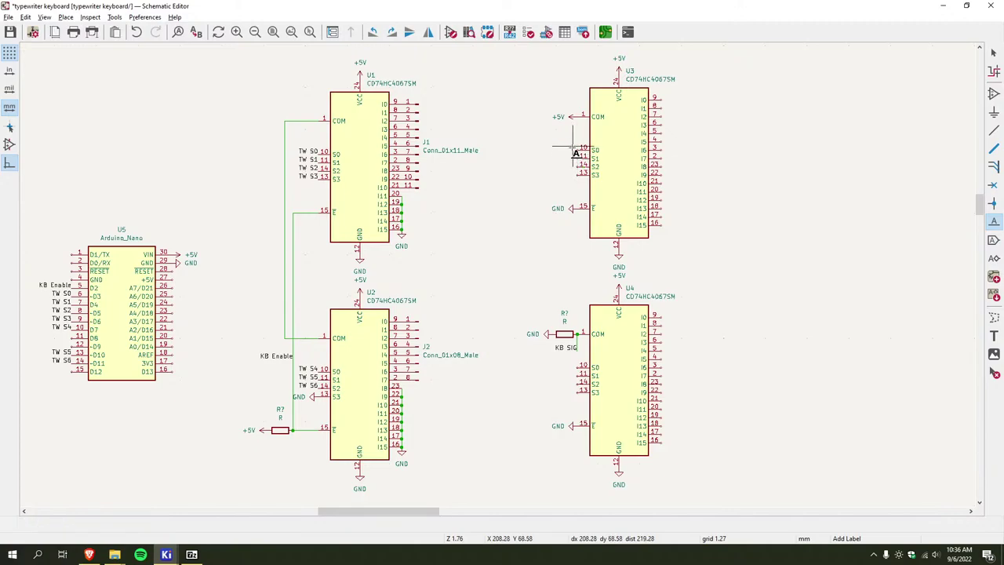
{"action": "key", "text": "Escape"}
Label multiplexer U3's S0 and S1 pins KB S0 and KB S1
{"action": "left_click", "coordinate": [560, 156]}
{"action": "type", "text": "KB"}
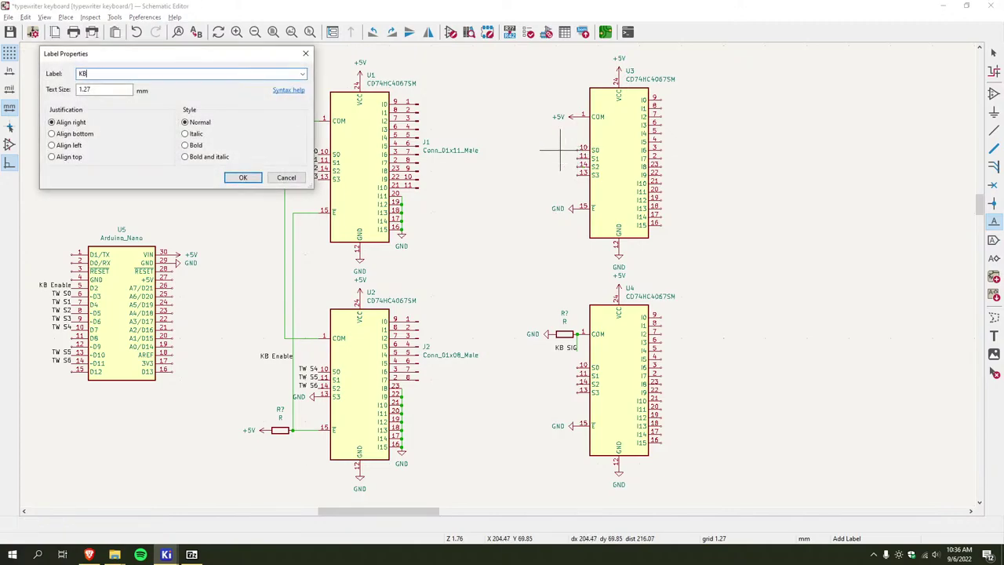
{"action": "type", "text": " S0"}
{"action": "key", "text": "Return"}
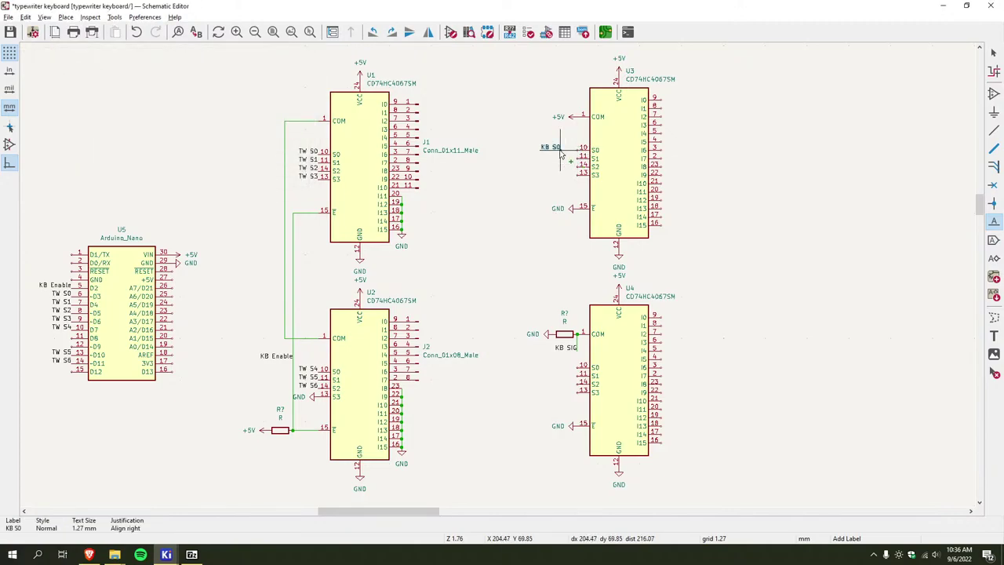
{"action": "left_click", "coordinate": [578, 148]}
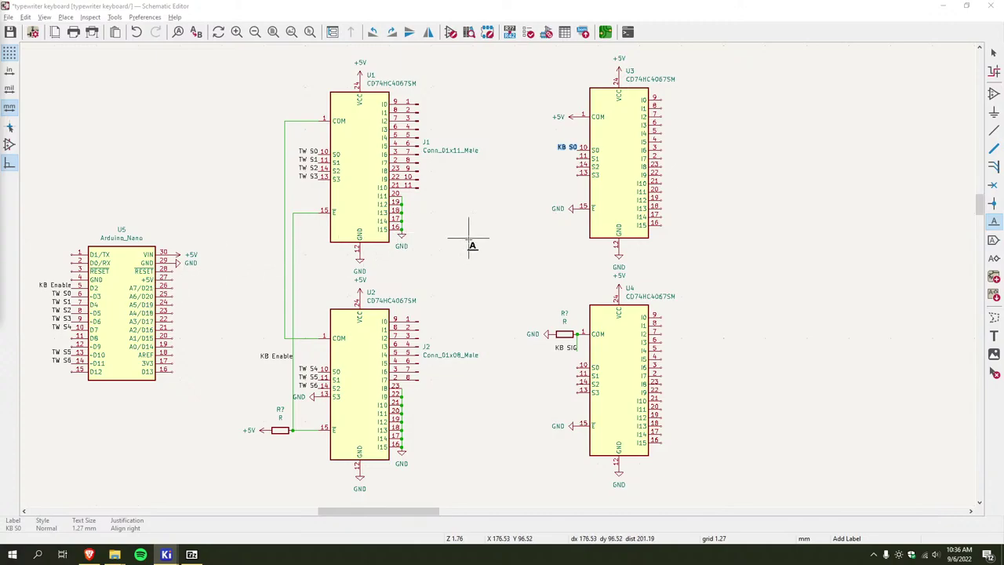
{"action": "left_click", "coordinate": [577, 157]}
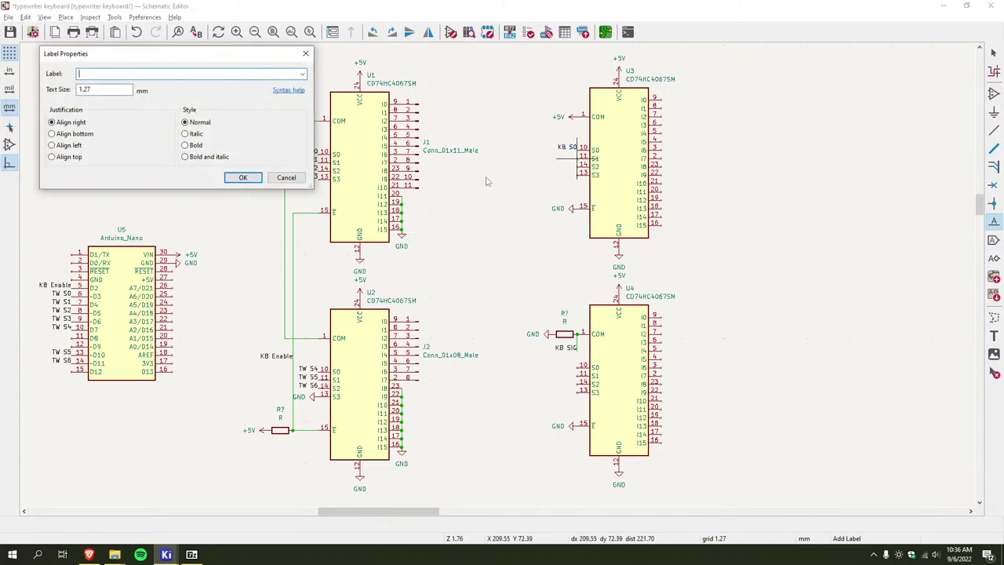
{"action": "type", "text": "KB S1"}
{"action": "key", "text": "Return"}
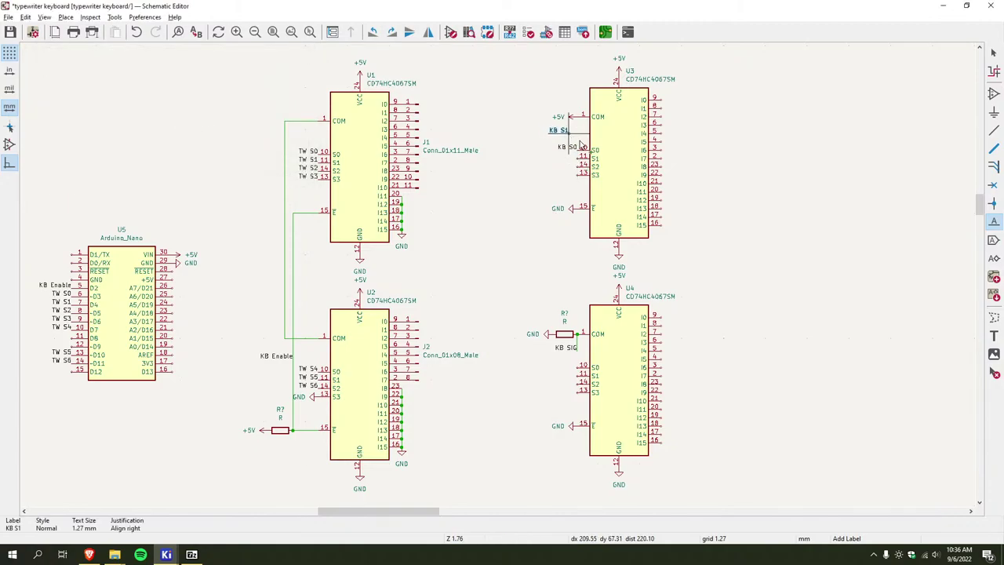
{"action": "left_click", "coordinate": [581, 156]}
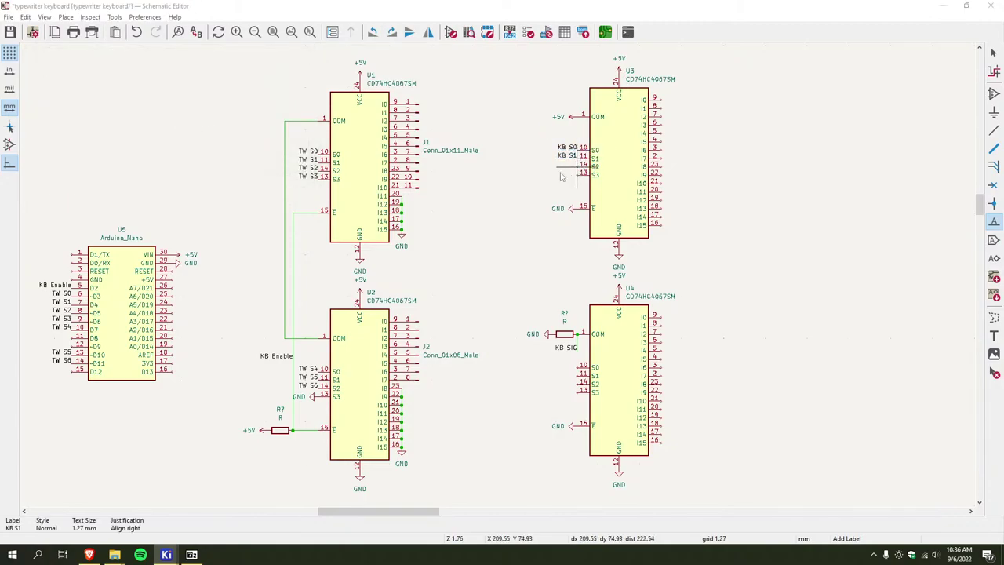
Attach the labels KB S2 and KB S3 to U3's S2 and S3 pins
{"action": "left_click", "coordinate": [581, 164]}
{"action": "type", "text": "KB S"}
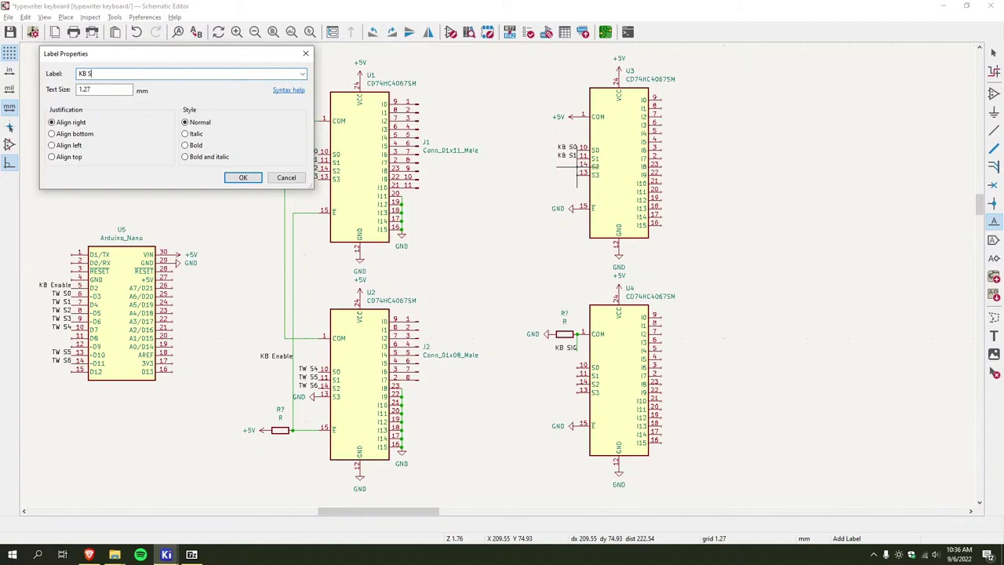
{"action": "type", "text": "2"}
{"action": "key", "text": "Return"}
{"action": "left_click", "coordinate": [578, 166]}
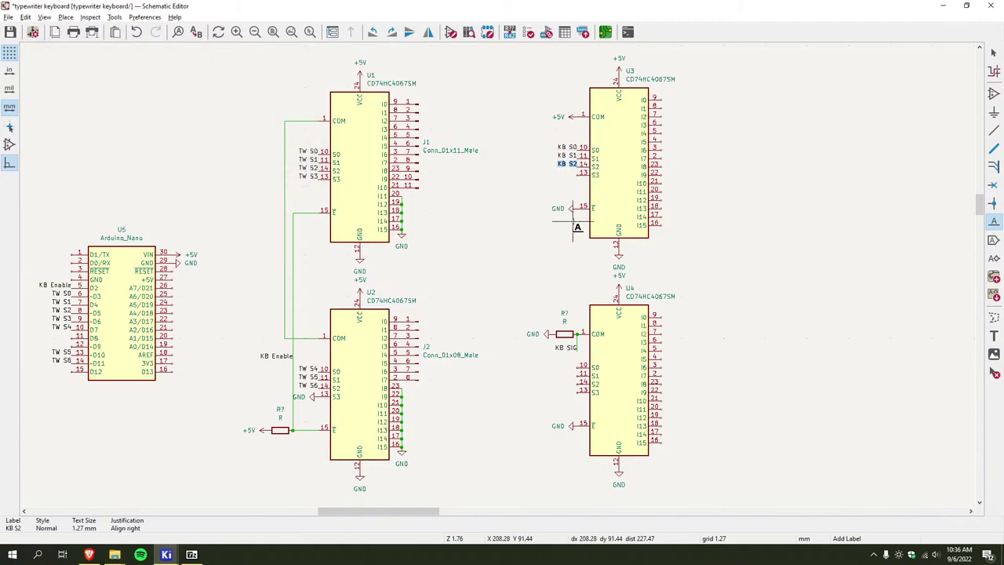
{"action": "left_click", "coordinate": [577, 174]}
{"action": "type", "text": "KB S3"}
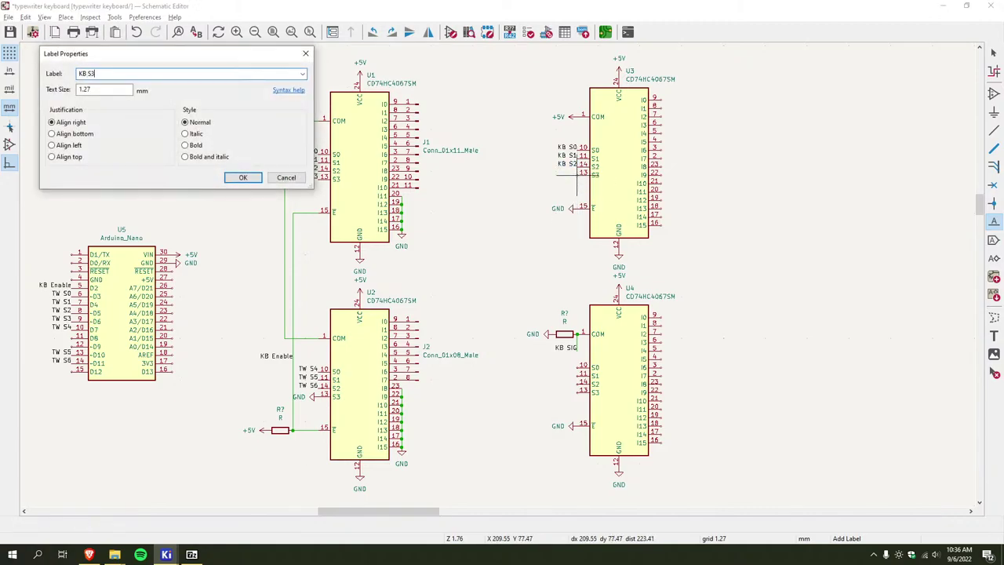
{"action": "key", "text": "Return"}
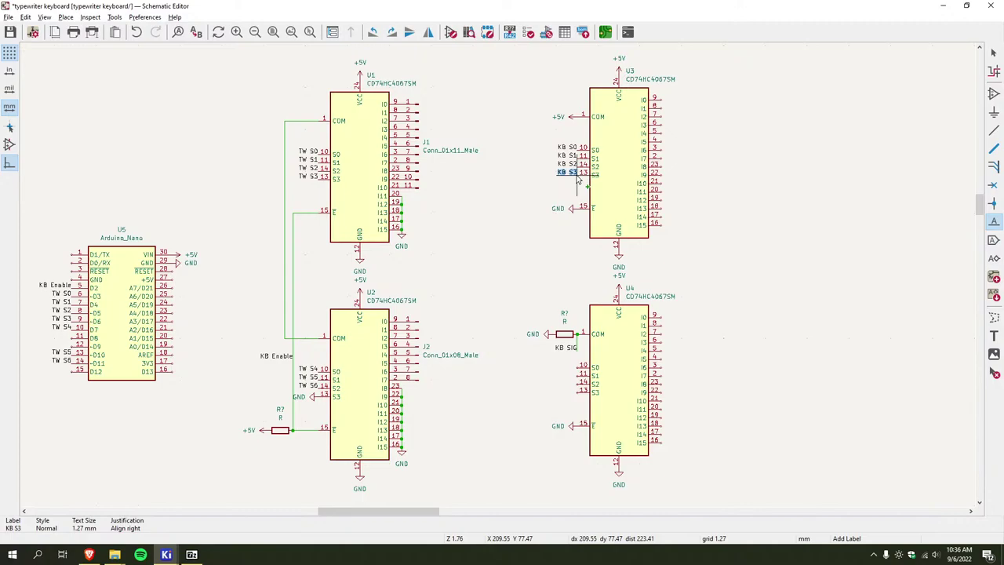
{"action": "left_click", "coordinate": [577, 175]}
Place a KB S4 label on the S0 pin of multiplexer U4
{"action": "middle_click_drag", "start_coordinate": [447, 233], "coordinate": [471, 207]}
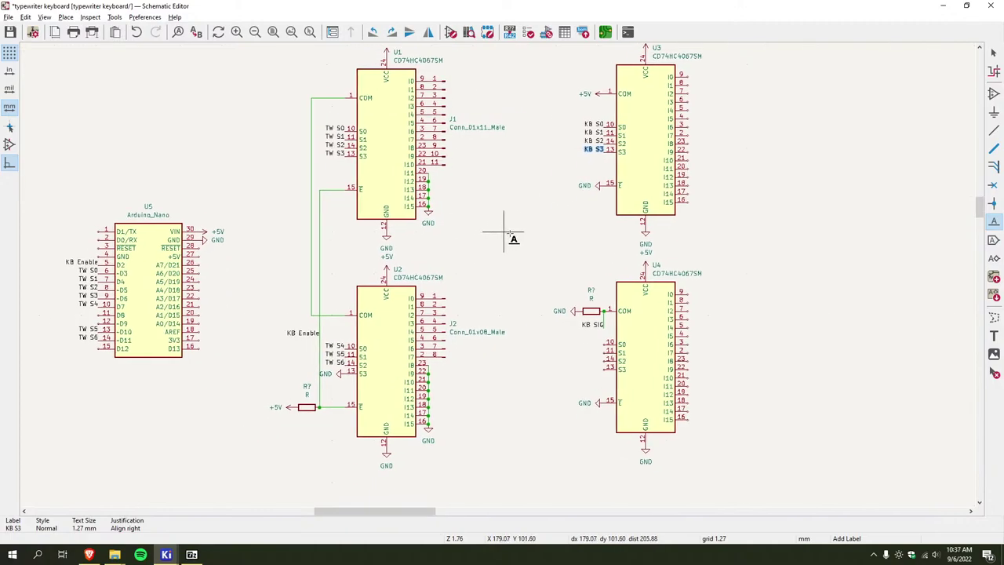
{"action": "middle_click_drag", "start_coordinate": [515, 240], "coordinate": [528, 226]}
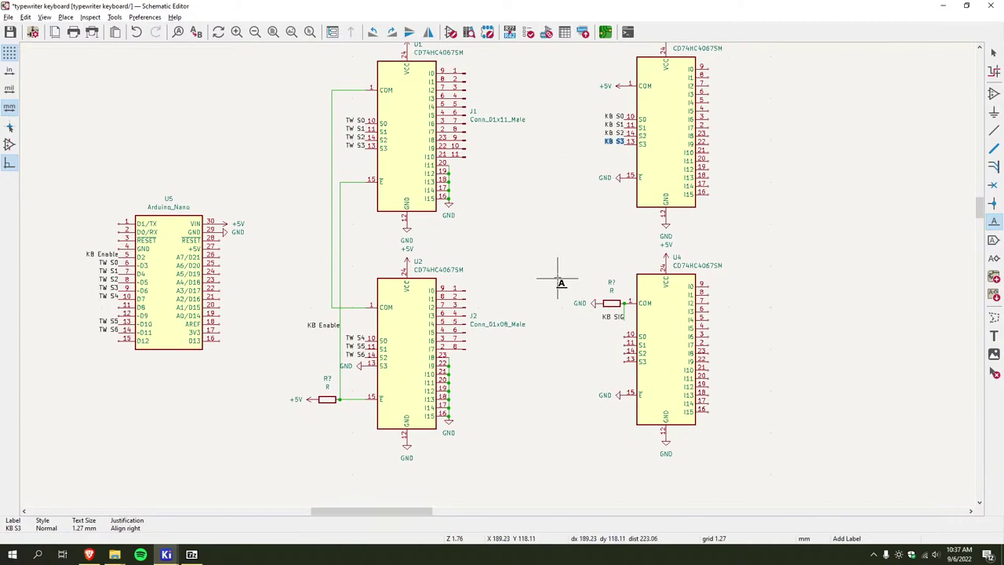
{"action": "key", "text": "Escape"}
{"action": "key", "text": "a"}
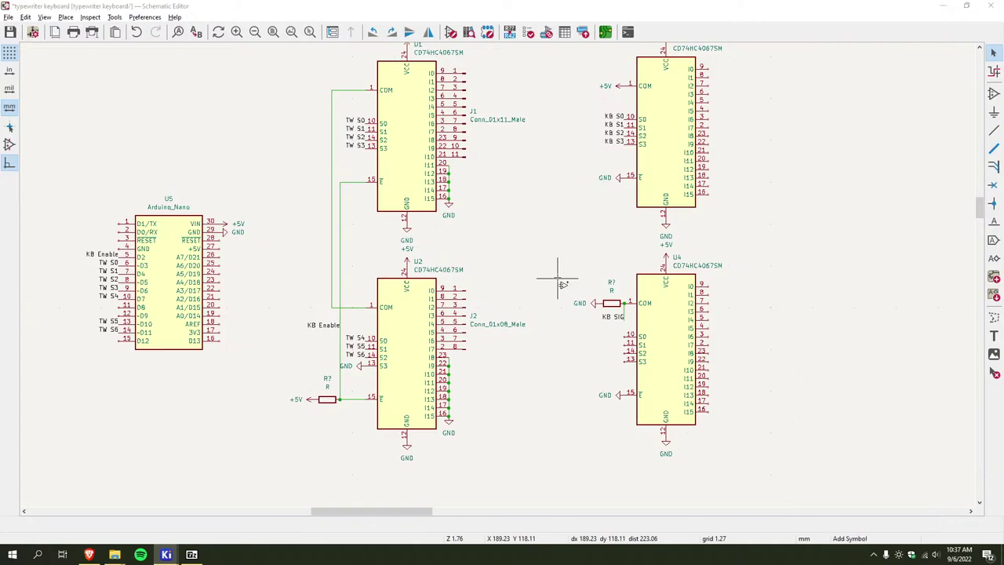
{"action": "key", "text": "Escape"}
{"action": "type", "text": "l"}
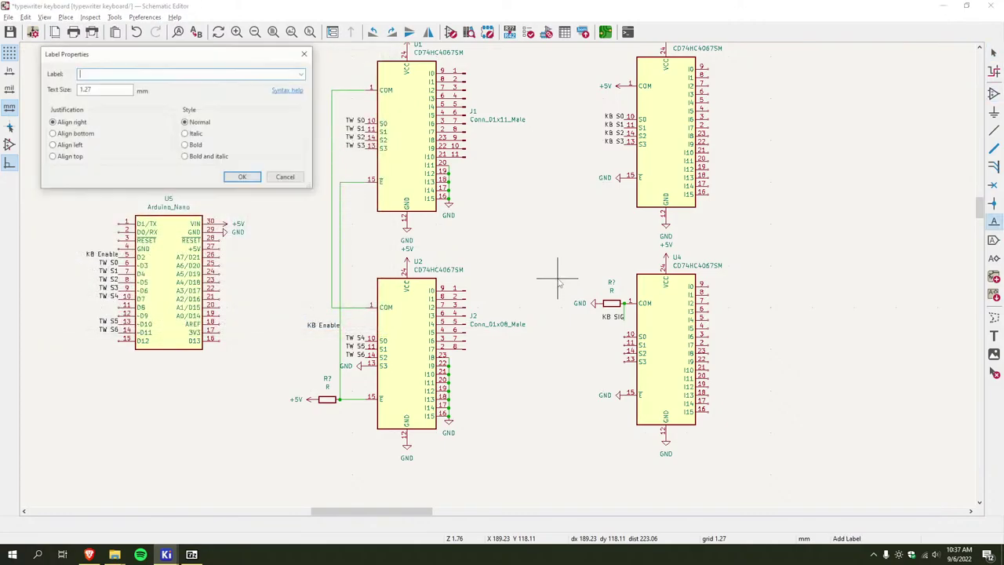
{"action": "type", "text": "KB S4"}
{"action": "key", "text": "Return"}
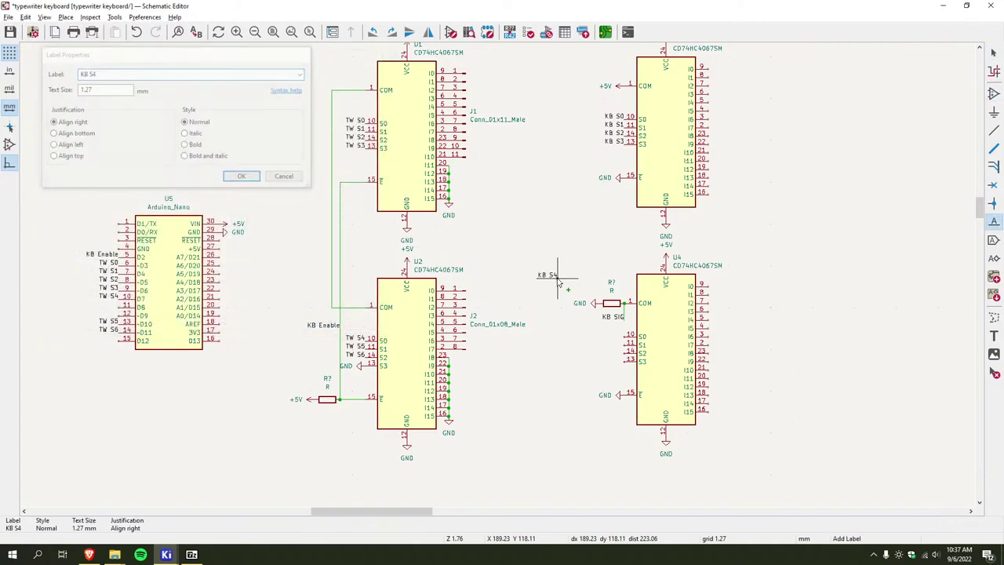
{"action": "left_click", "coordinate": [626, 335]}
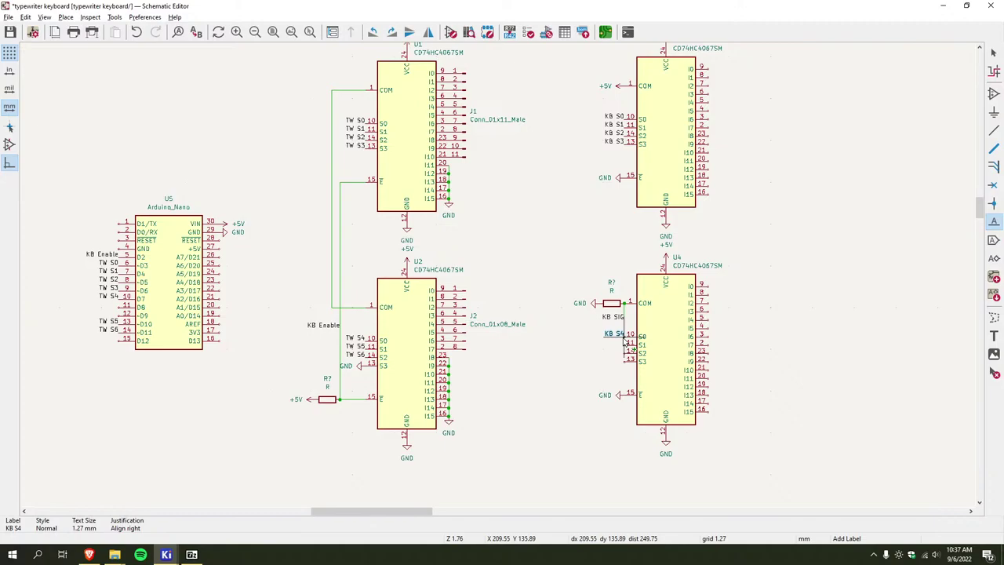
Add a KB S5 label to U4's S1 pin, keeping the KB prefix in capitals
{"action": "left_click", "coordinate": [497, 337]}
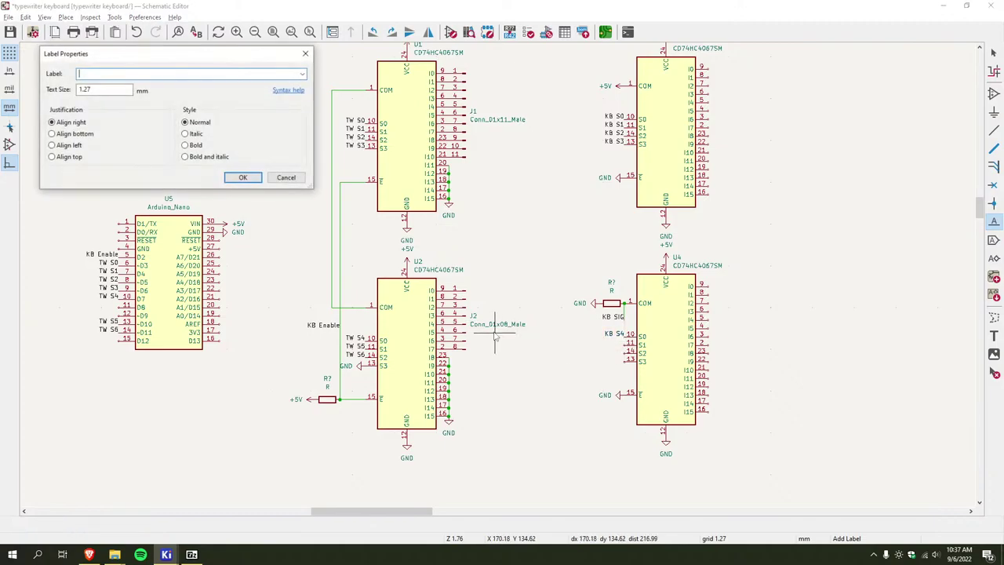
{"action": "type", "text": "kb S"}
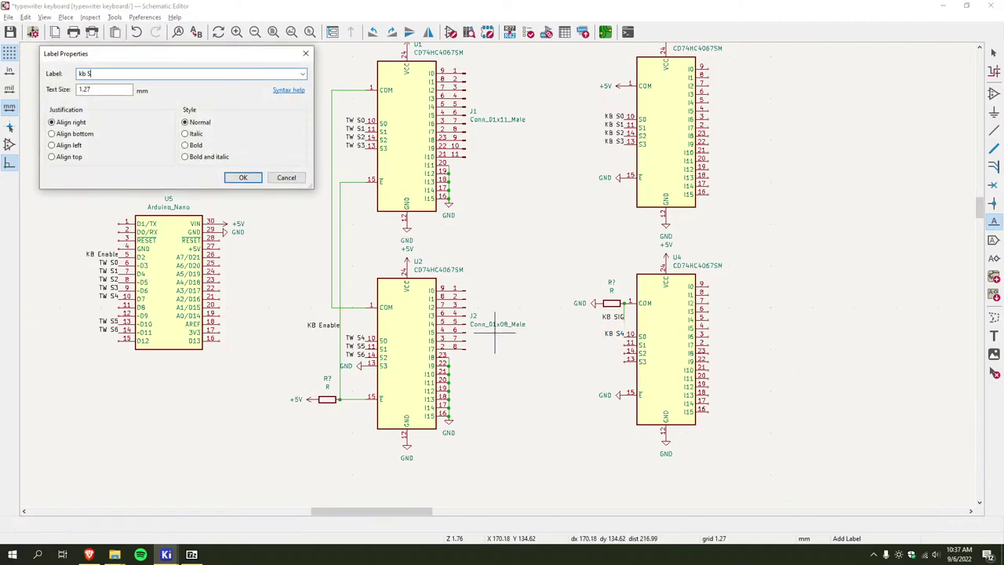
{"action": "type", "text": "5"}
{"action": "key", "text": "BackSpace"}
{"action": "key", "text": "BackSpace"}
{"action": "key", "text": "BackSpace"}
{"action": "key", "text": "BackSpace"}
{"action": "key", "text": "BackSpace"}
{"action": "type", "text": "KB"}
{"action": "key", "text": "Return"}
{"action": "left_click", "coordinate": [625, 342]}
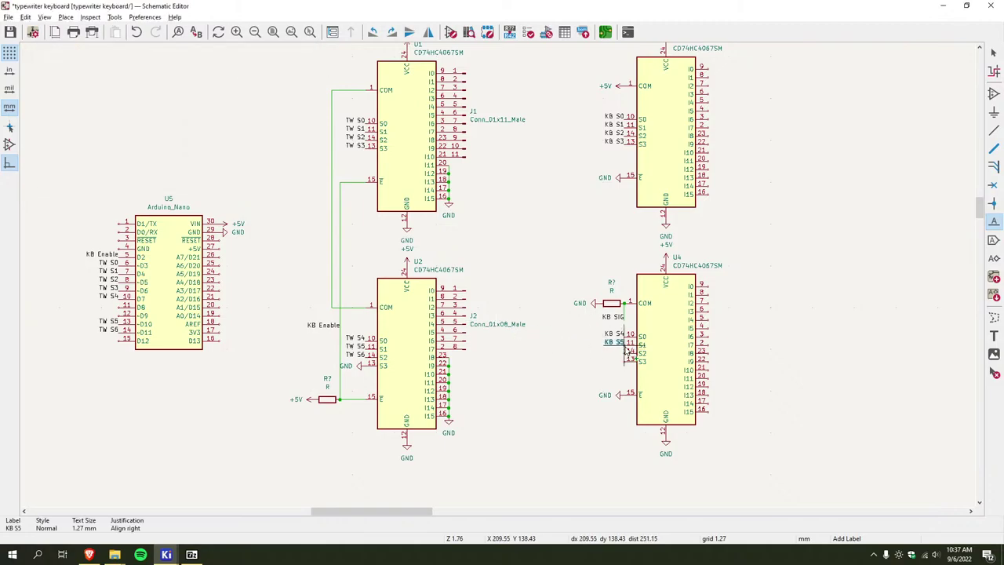
Add a KB S6 label to U4's S2 pin
{"action": "key", "text": "a"}
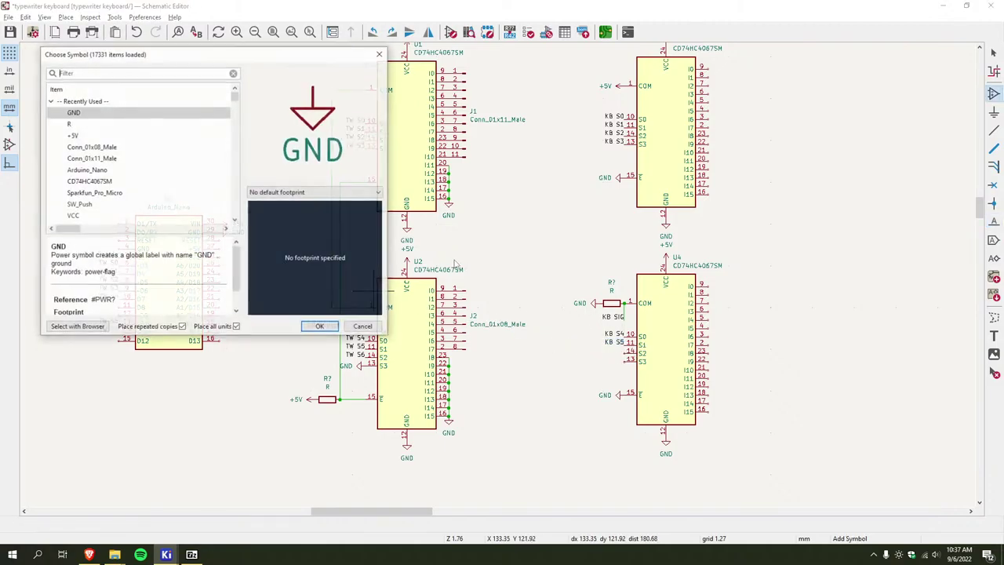
{"action": "key", "text": "Escape"}
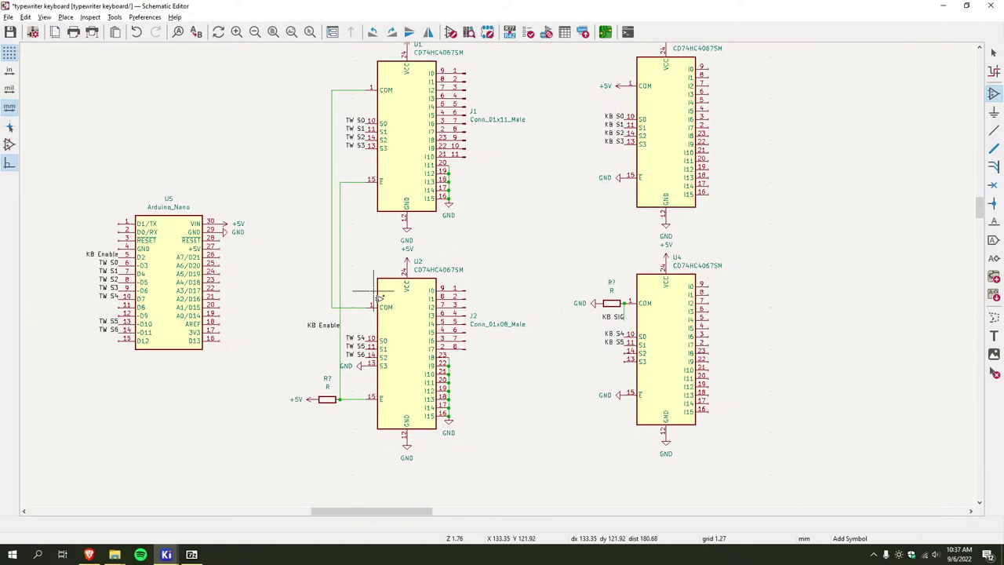
{"action": "type", "text": "l"}
{"action": "type", "text": "KB S6"}
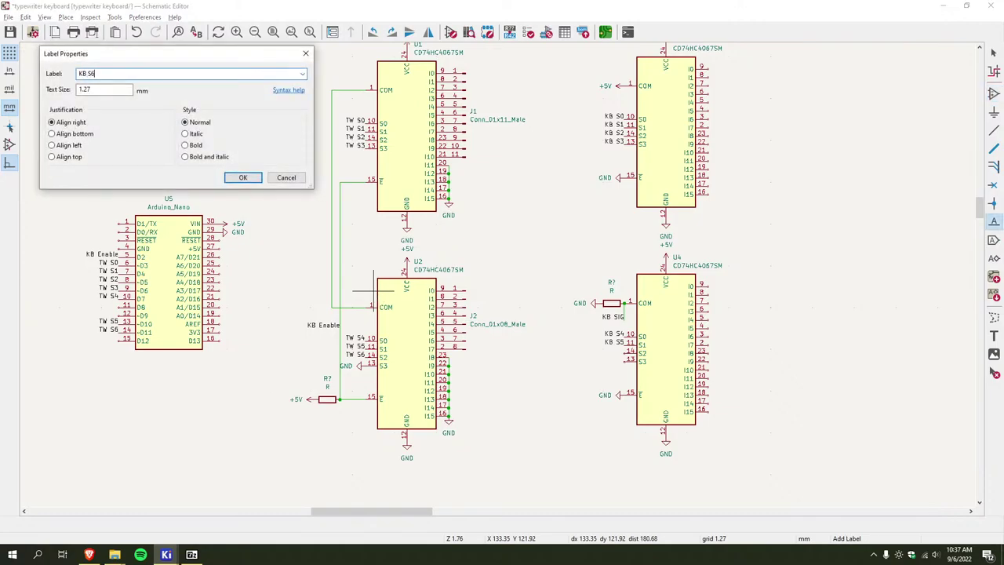
{"action": "key", "text": "Return"}
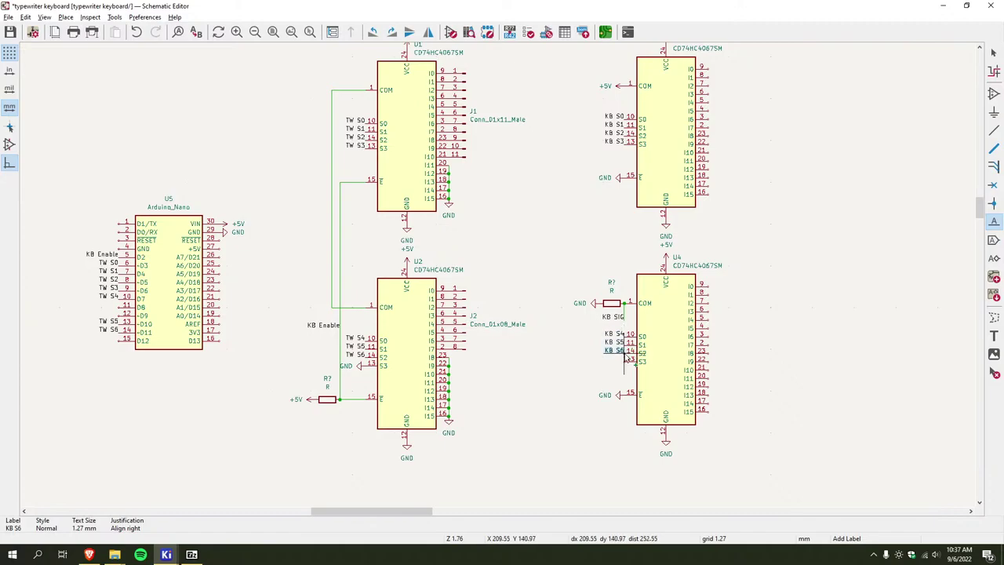
{"action": "left_click", "coordinate": [626, 354]}
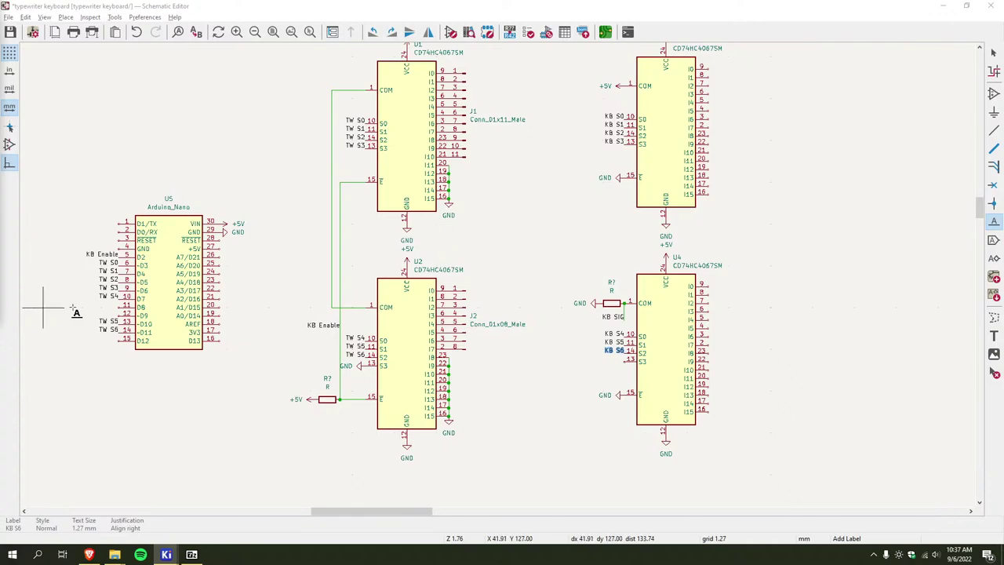
End label placement and save the typewriter keyboard schematic
{"action": "middle_click_drag", "start_coordinate": [497, 376], "coordinate": [360, 322]}
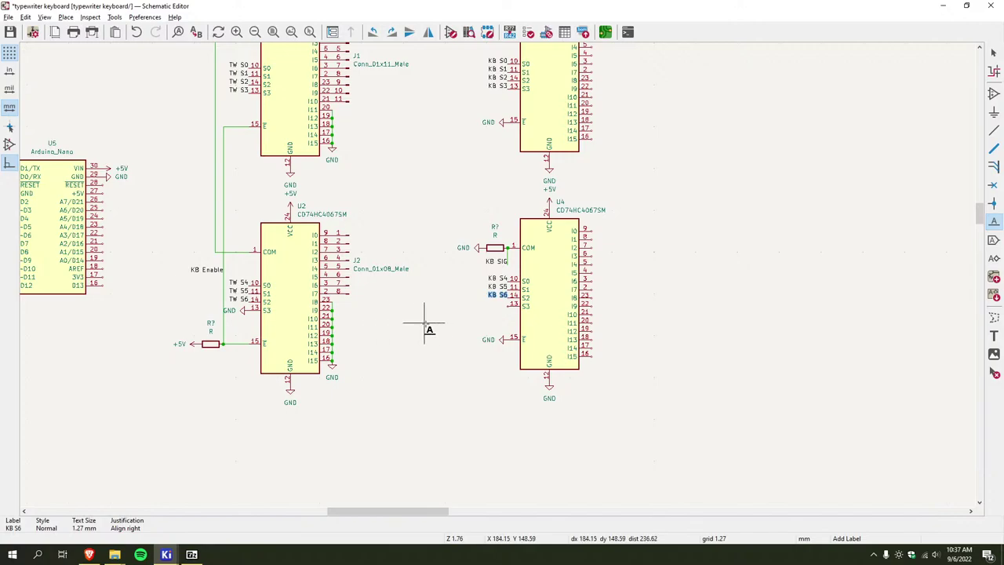
{"action": "key", "text": "Escape"}
{"action": "key", "text": "ctrl+s"}
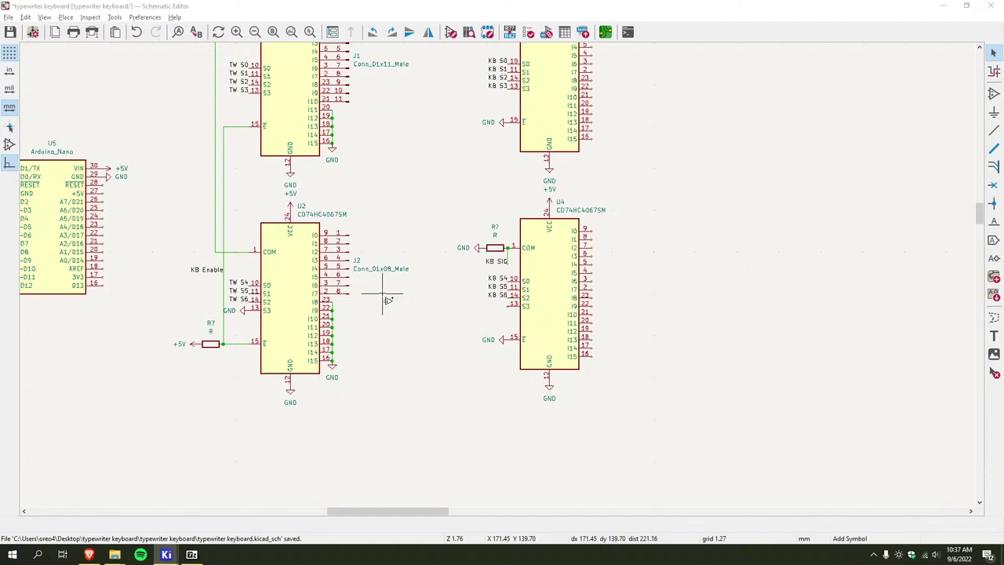
Connect a GND power symbol to U4's S3 pin and discard the repeated copy
{"action": "key", "text": "a"}
{"action": "left_click", "coordinate": [216, 118]}
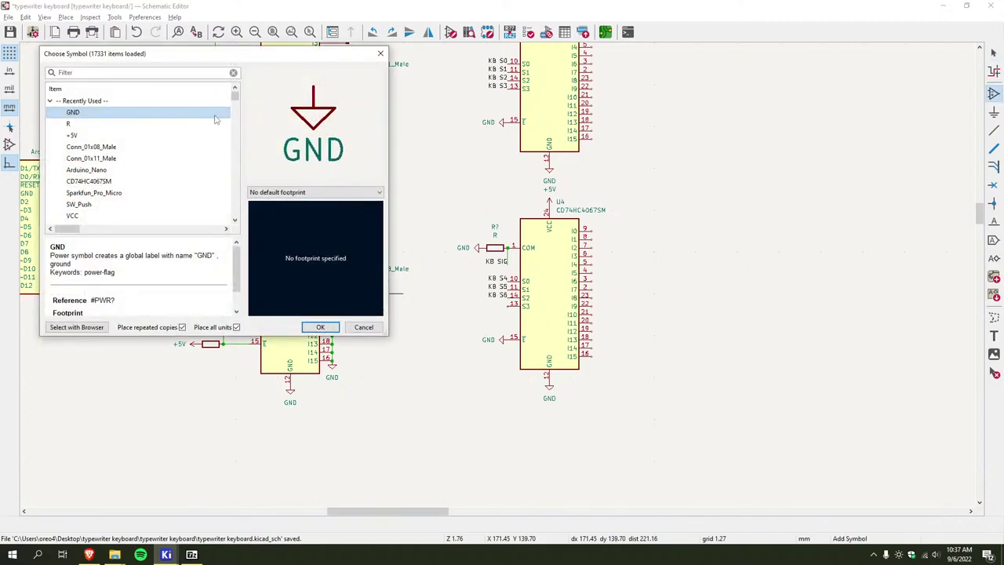
{"action": "left_click", "coordinate": [331, 331]}
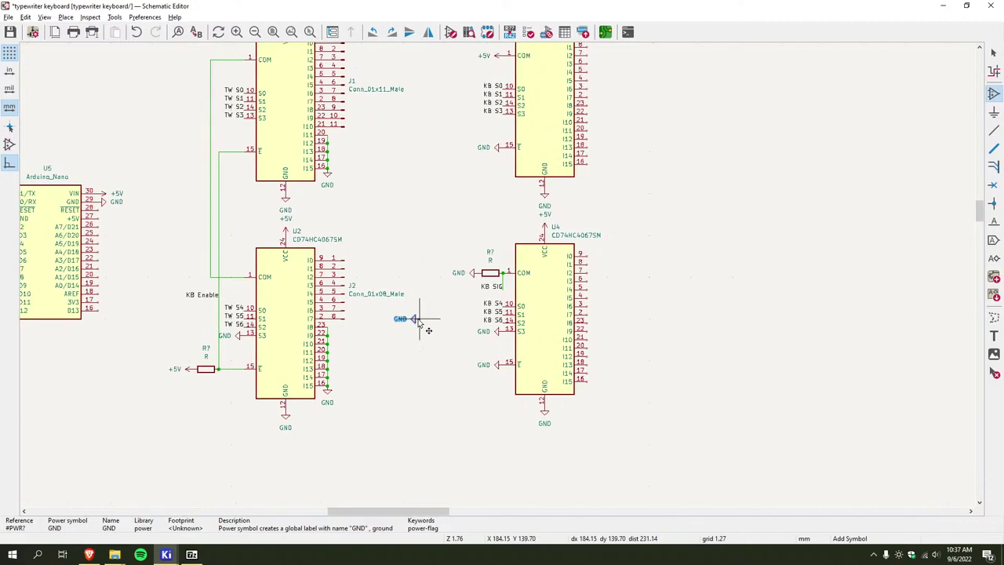
{"action": "scroll", "coordinate": [407, 320], "scroll_direction": "up", "scroll_amount": 1}
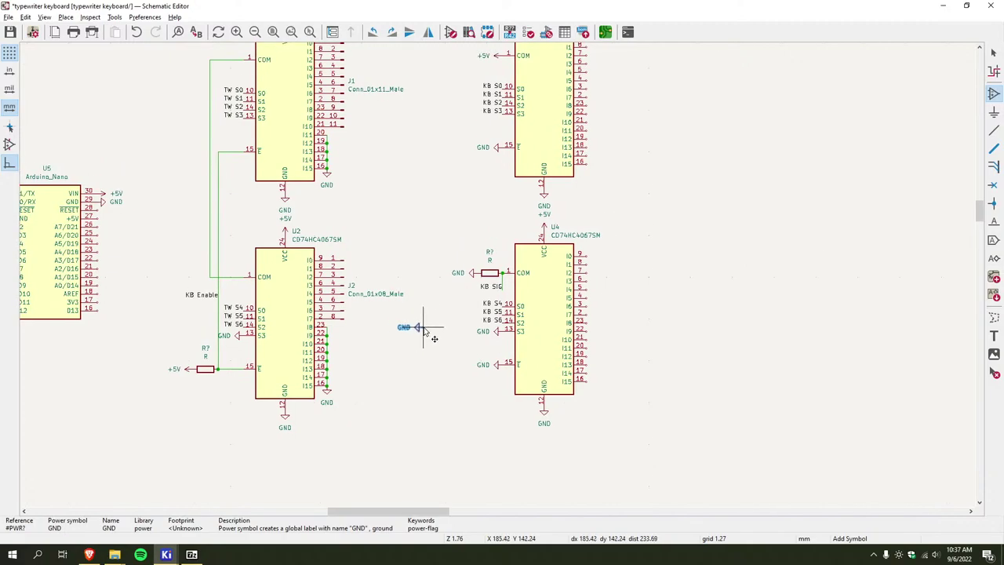
{"action": "key", "text": "r"}
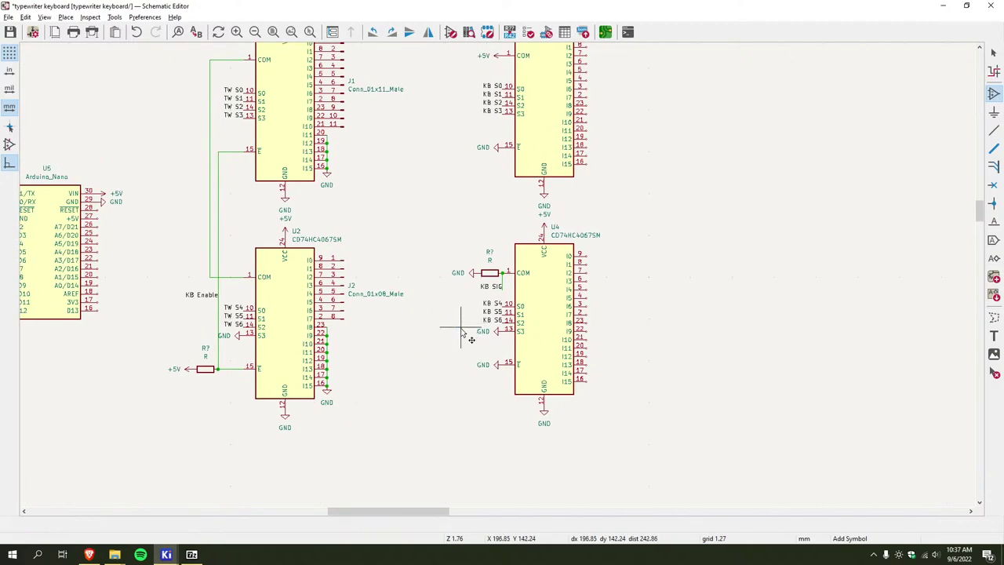
Look over the four multiplexers' connections and bring the Arduino Nano's pins into close view
{"action": "scroll", "coordinate": [455, 359], "scroll_direction": "up", "scroll_amount": 1}
{"action": "scroll", "coordinate": [455, 359], "scroll_direction": "down", "scroll_amount": 2}
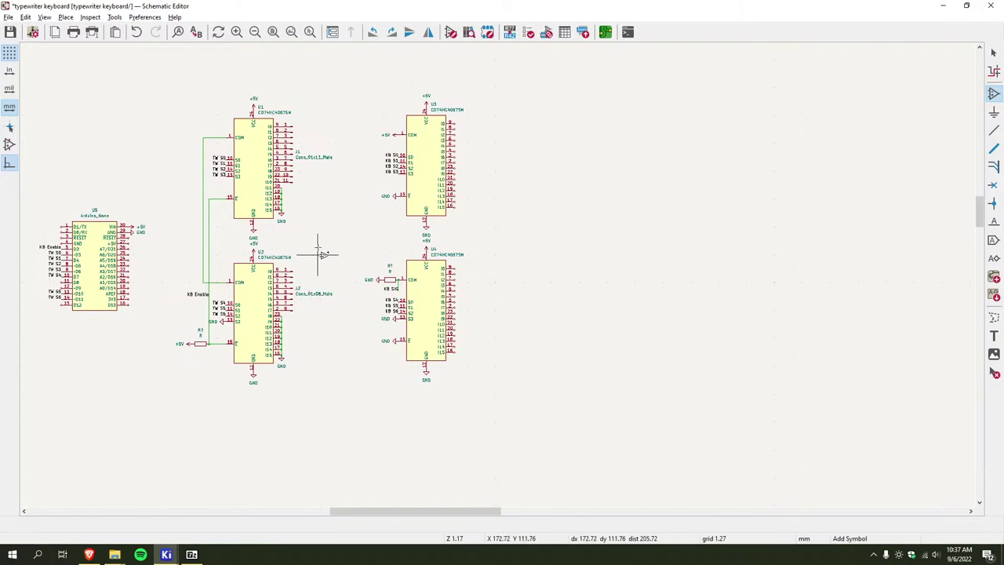
{"action": "scroll", "coordinate": [355, 233], "scroll_direction": "left", "scroll_amount": 2}
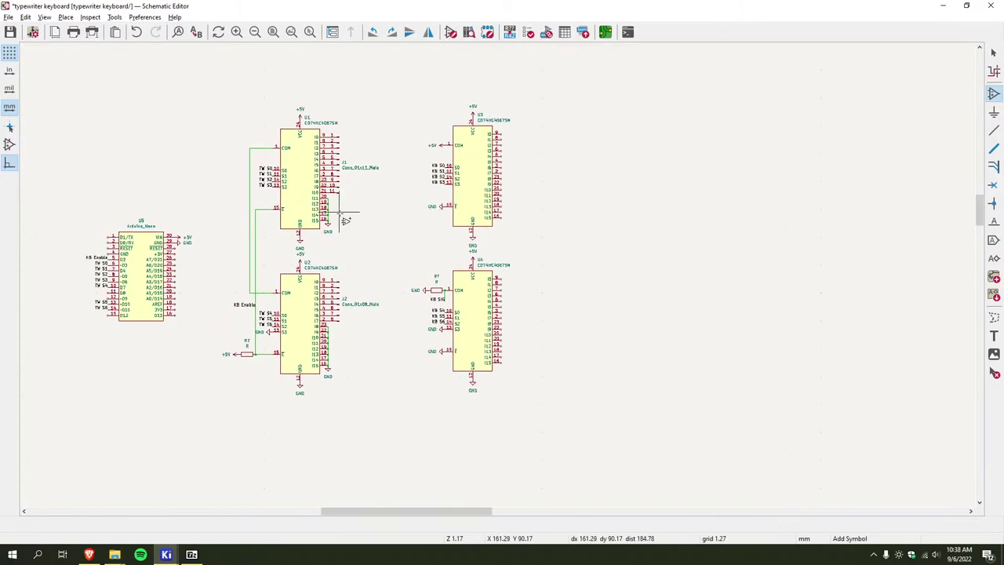
{"action": "scroll", "coordinate": [358, 225], "scroll_direction": "left", "scroll_amount": 2}
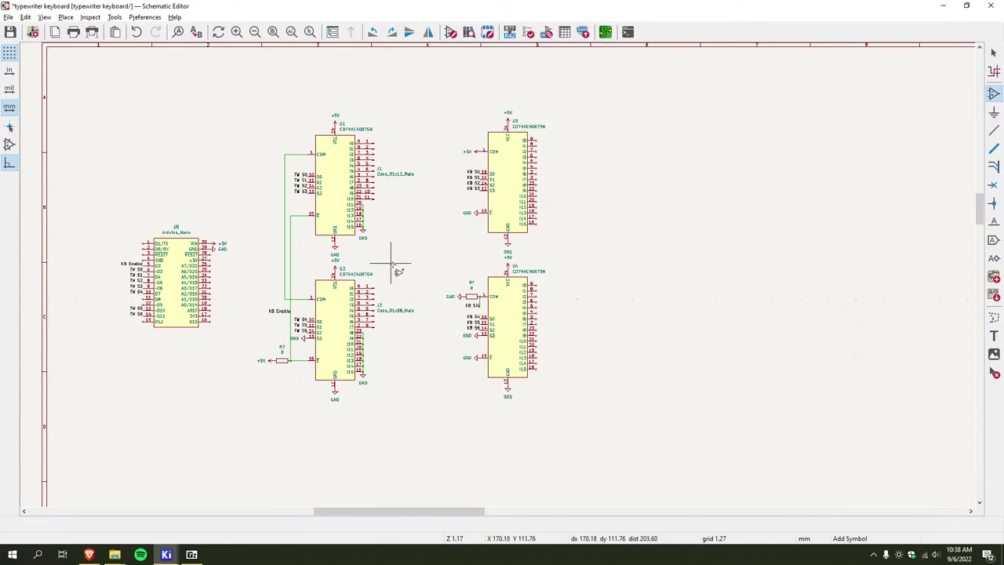
{"action": "scroll", "coordinate": [396, 240], "scroll_direction": "left", "scroll_amount": 1}
{"action": "scroll", "coordinate": [396, 240], "scroll_direction": "down", "scroll_amount": 1}
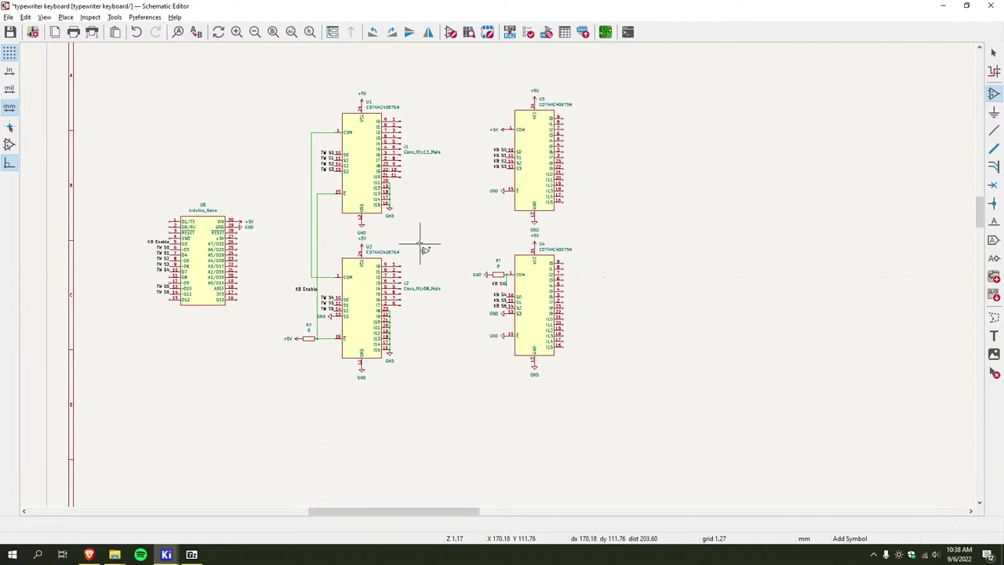
{"action": "scroll", "coordinate": [424, 249], "scroll_direction": "up", "scroll_amount": 2}
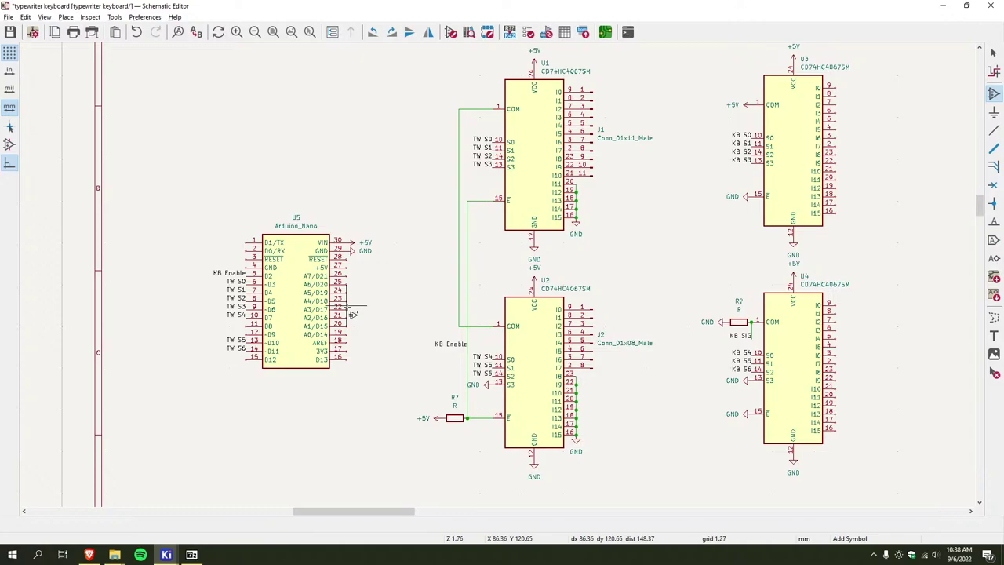
Add a KB SIG label to the Arduino Nano's D12 pin
{"action": "key", "text": "Escape"}
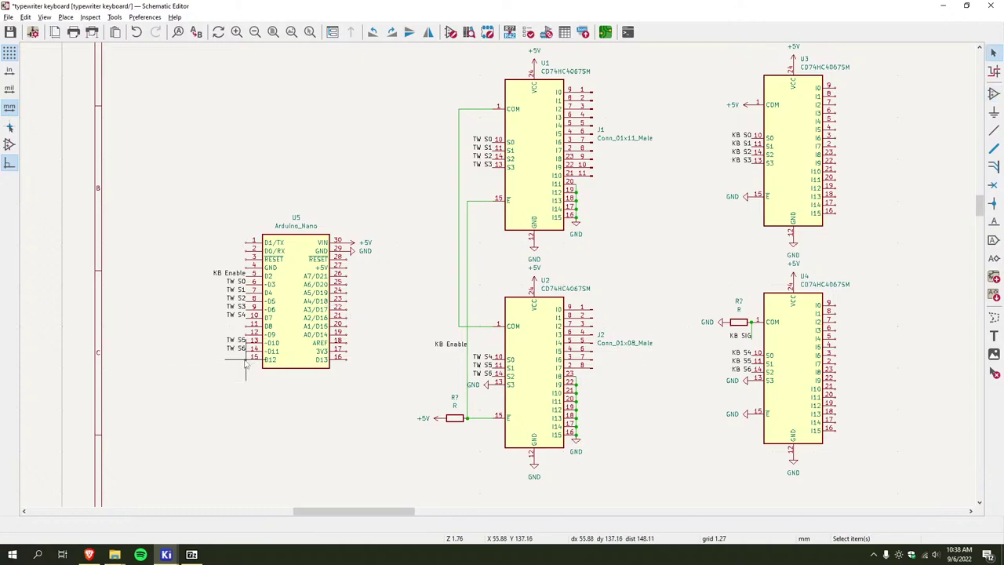
{"action": "key", "text": "l"}
{"action": "key", "text": "Escape"}
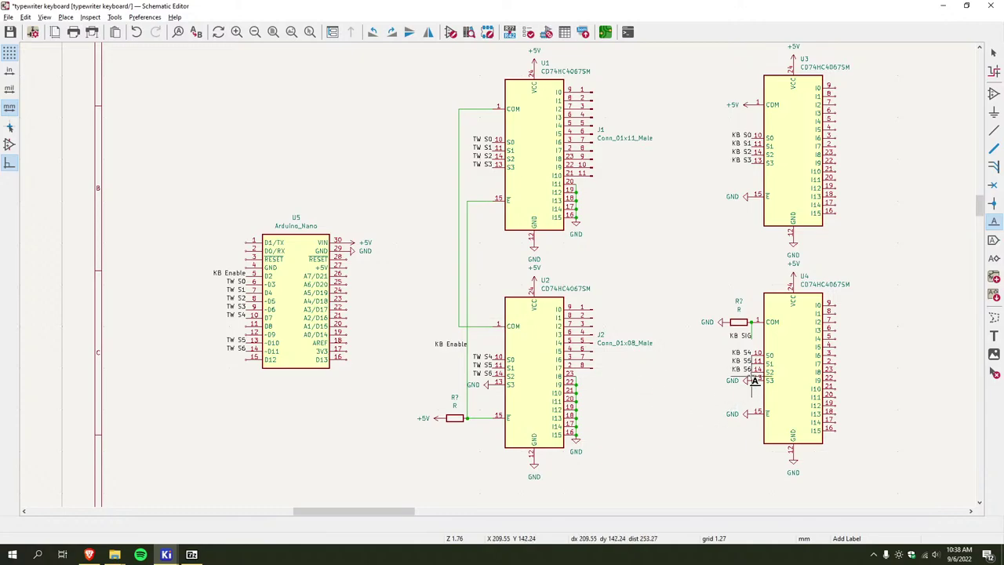
{"action": "left_click", "coordinate": [245, 358]}
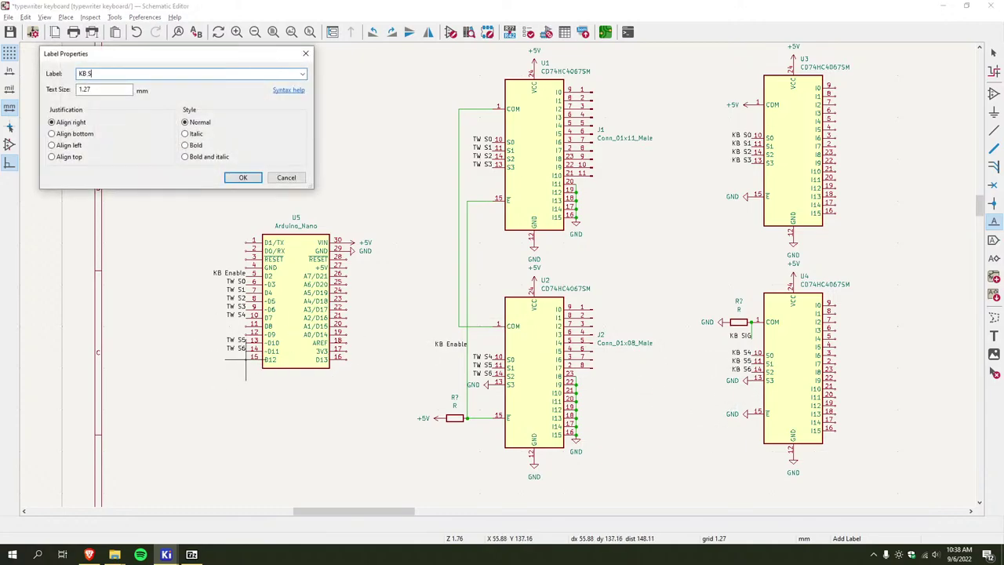
{"action": "key", "text": "Return"}
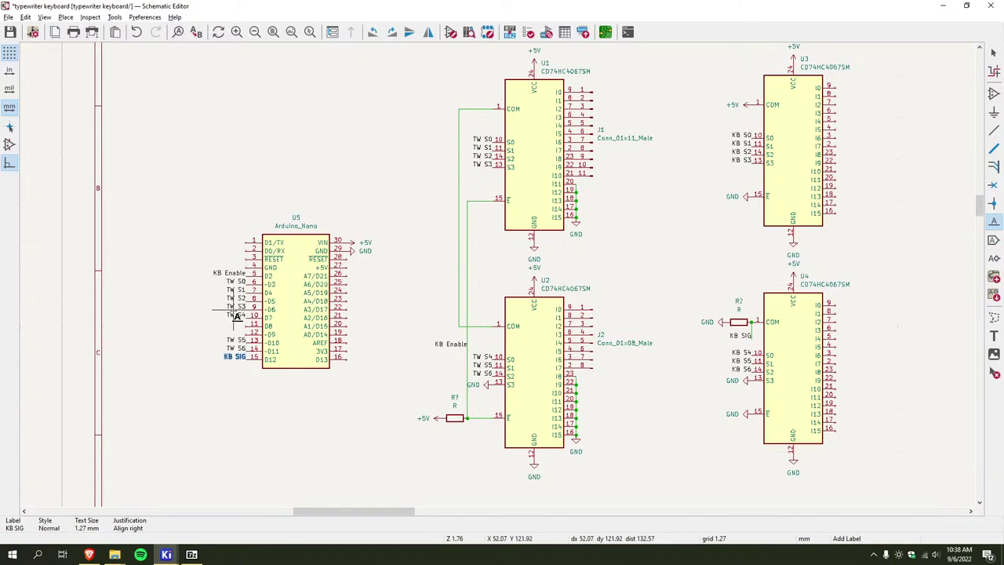
{"action": "key", "text": "Escape"}
Rename the KB Enable labels at the Arduino Nano's D2 pin and beside U2's enable wire to TW EN
{"action": "double_click", "coordinate": [229, 274]}
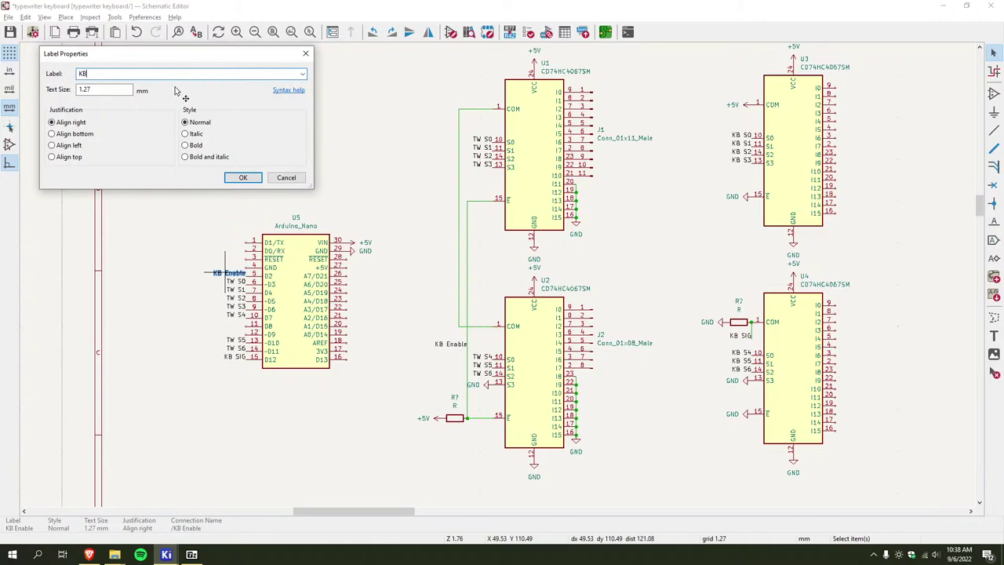
{"action": "type", "text": "TW EN"}
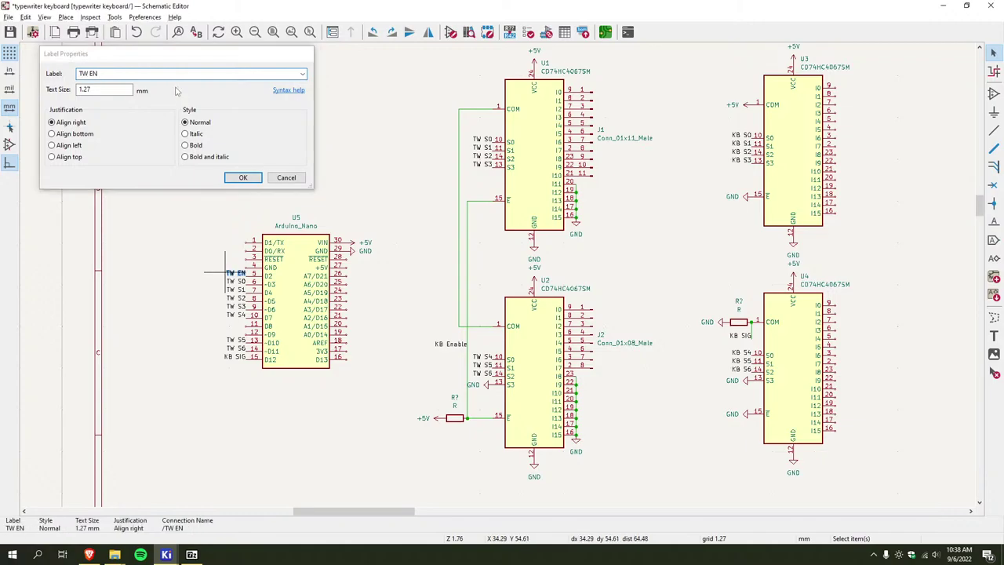
{"action": "key", "text": "Return"}
{"action": "double_click", "coordinate": [453, 345]}
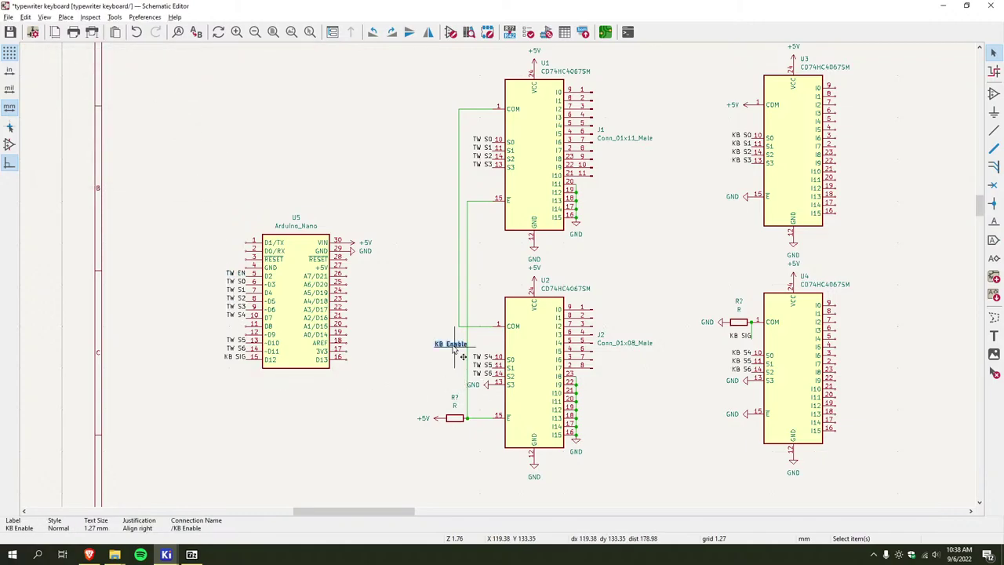
{"action": "type", "text": "TW EN"}
{"action": "key", "text": "Return"}
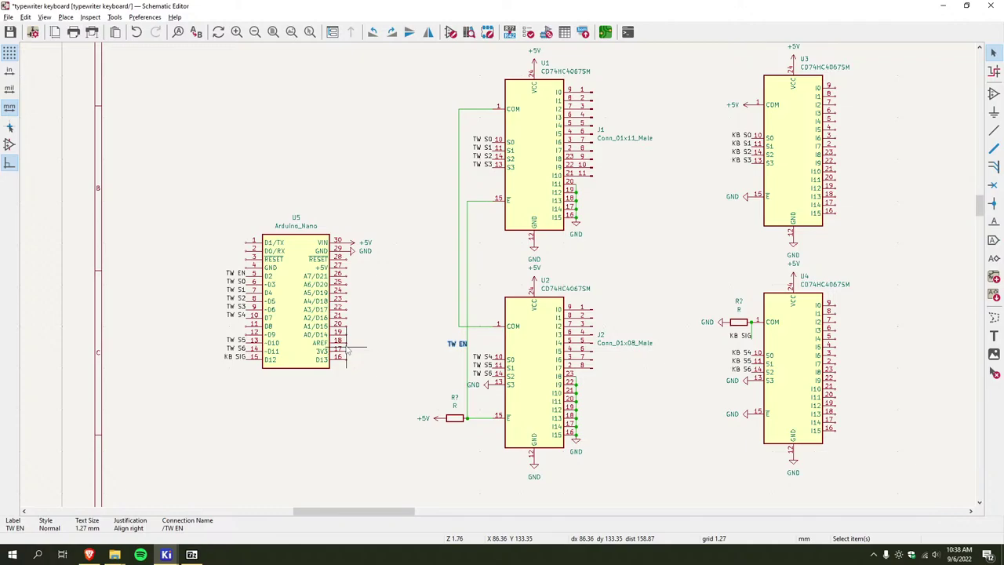
{"action": "key", "text": "Escape"}
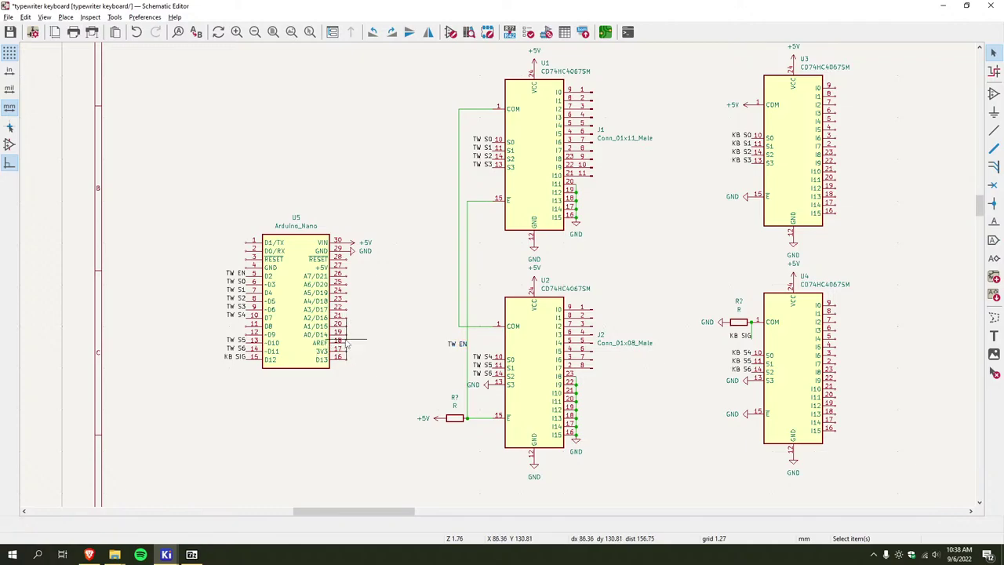
Add a KB S0 label to the Arduino Nano's A0/D14 pin, mirrored horizontally so it reads outward
{"action": "key", "text": "l"}
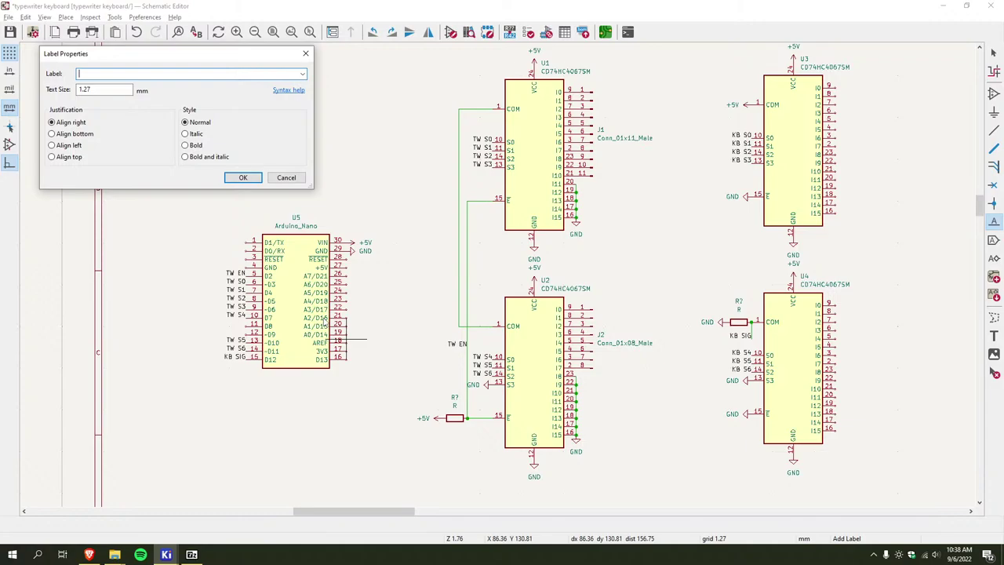
{"action": "key", "text": "Return"}
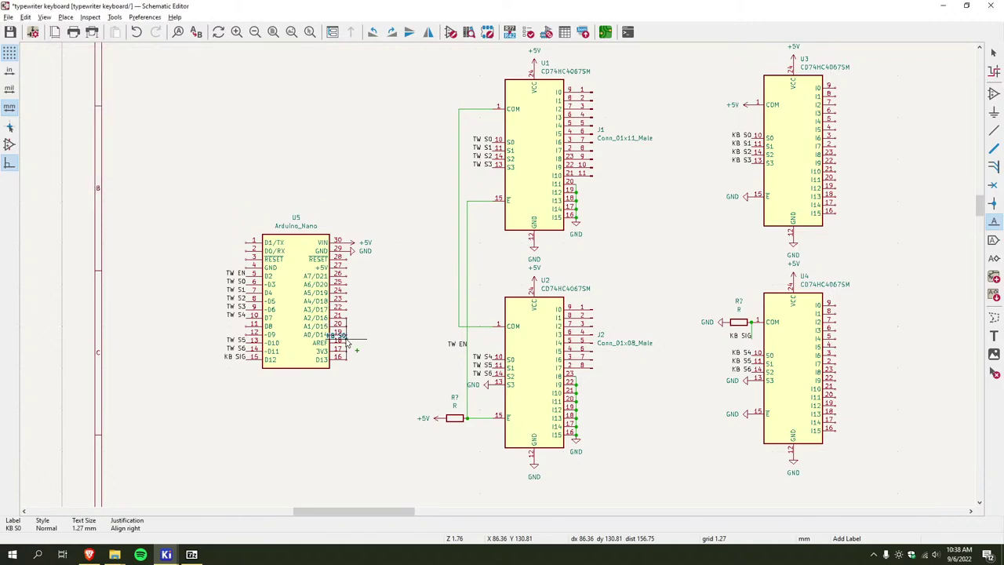
{"action": "left_click", "coordinate": [348, 340]}
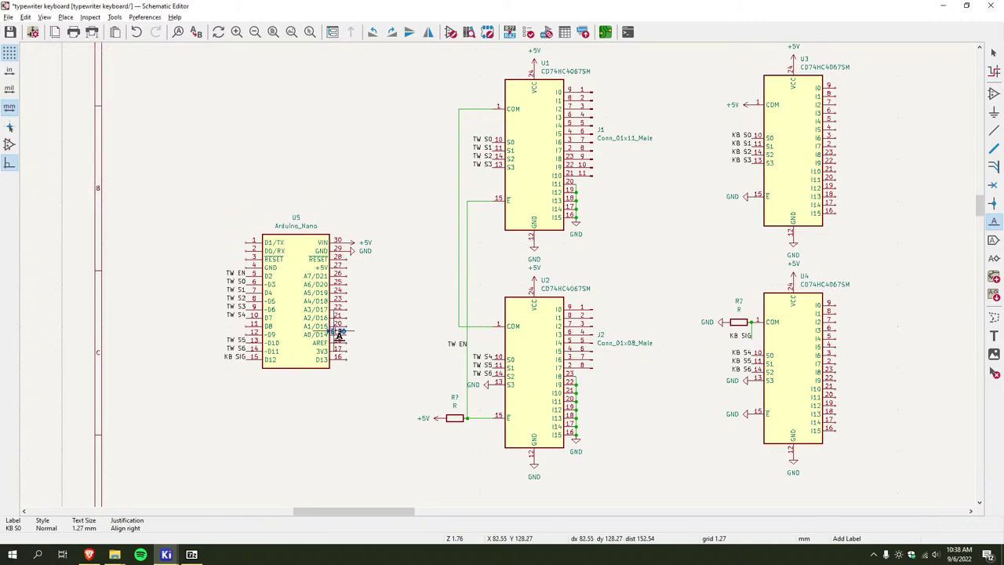
{"action": "right_click", "coordinate": [340, 330]}
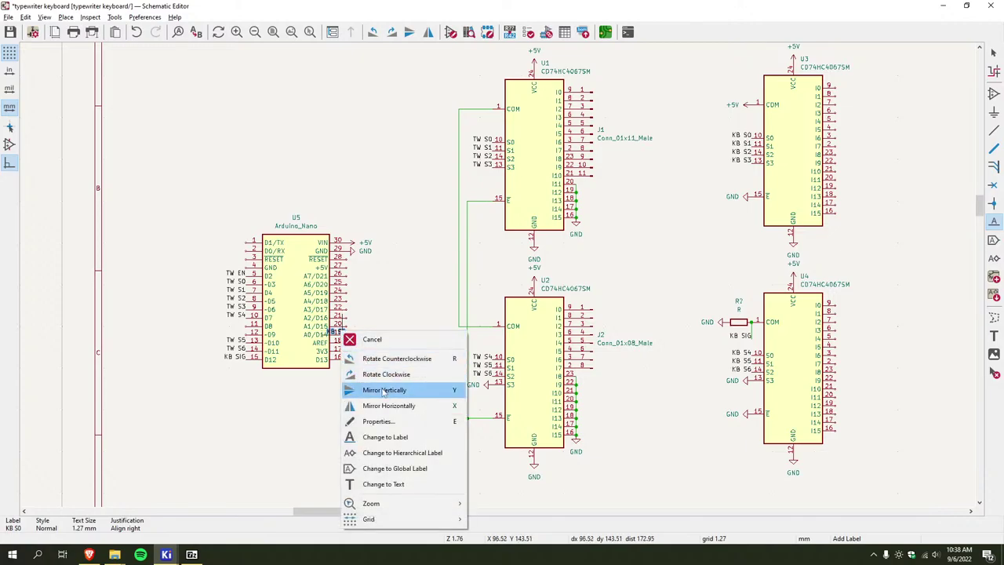
{"action": "left_click", "coordinate": [380, 406]}
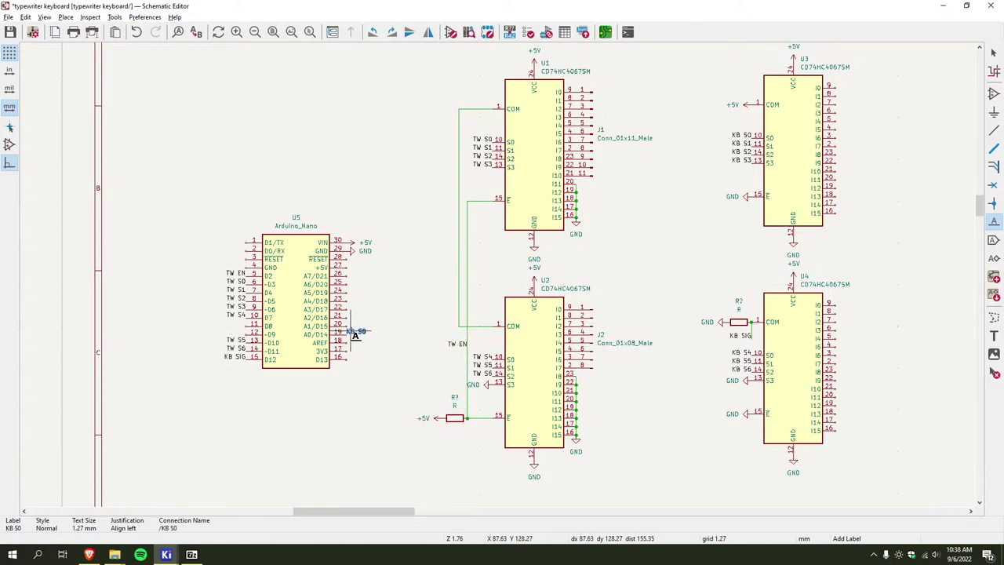
{"action": "left_click", "coordinate": [368, 338]}
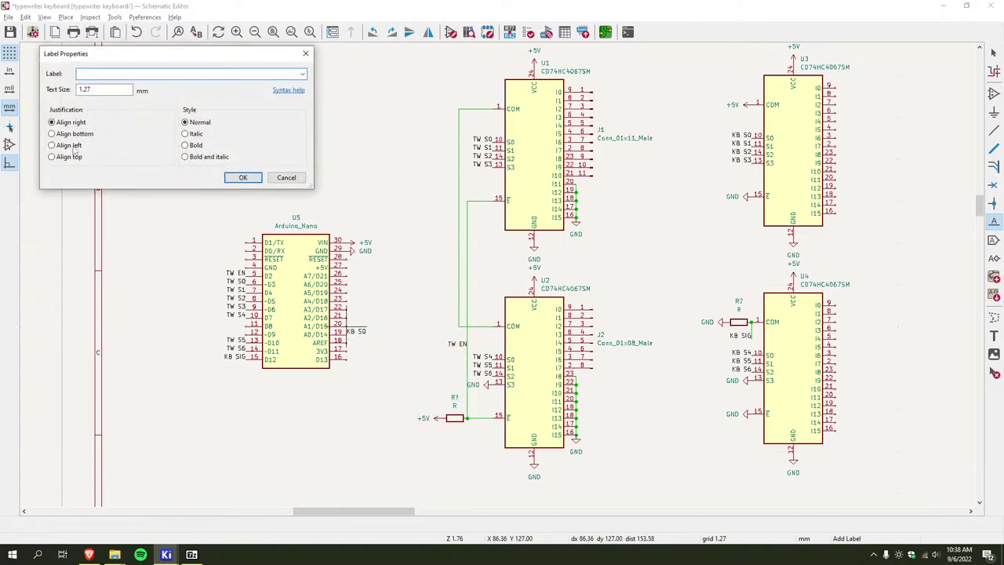
Add a left-aligned KB S1 label to the Arduino Nano's A1/D15 pin
{"action": "left_click", "coordinate": [120, 75]}
{"action": "type", "text": "KB S1"}
{"action": "key", "text": "Return"}
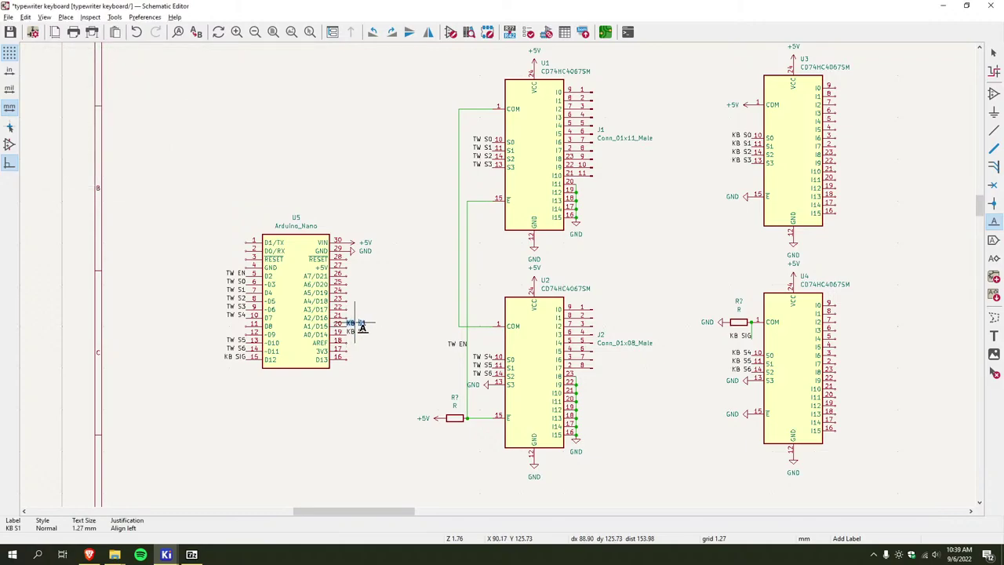
{"action": "left_click", "coordinate": [347, 323]}
Add a left-aligned KB S2 label to the Arduino Nano's A2/D16 pin
{"action": "left_click", "coordinate": [405, 297]}
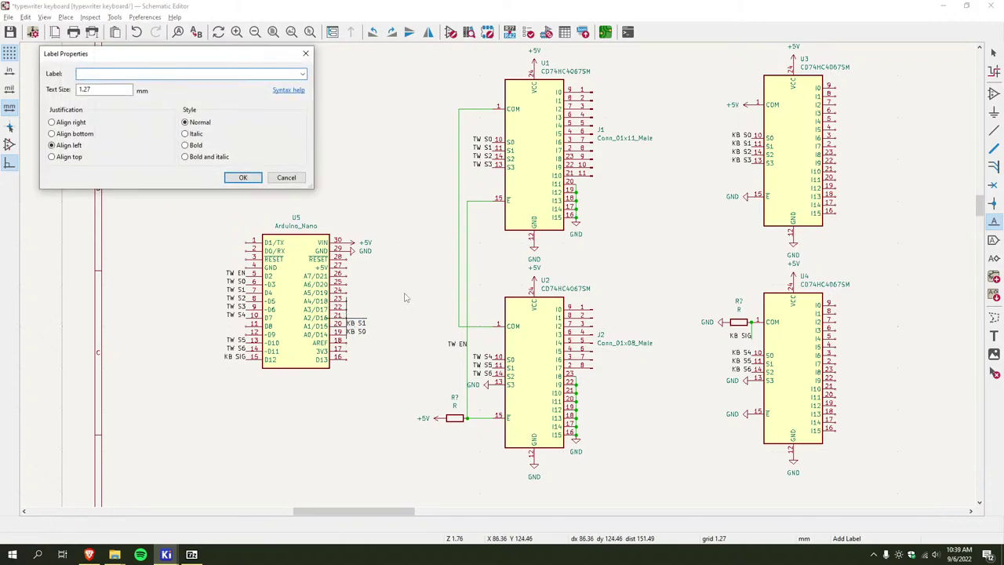
{"action": "type", "text": "KB S2"}
{"action": "key", "text": "Return"}
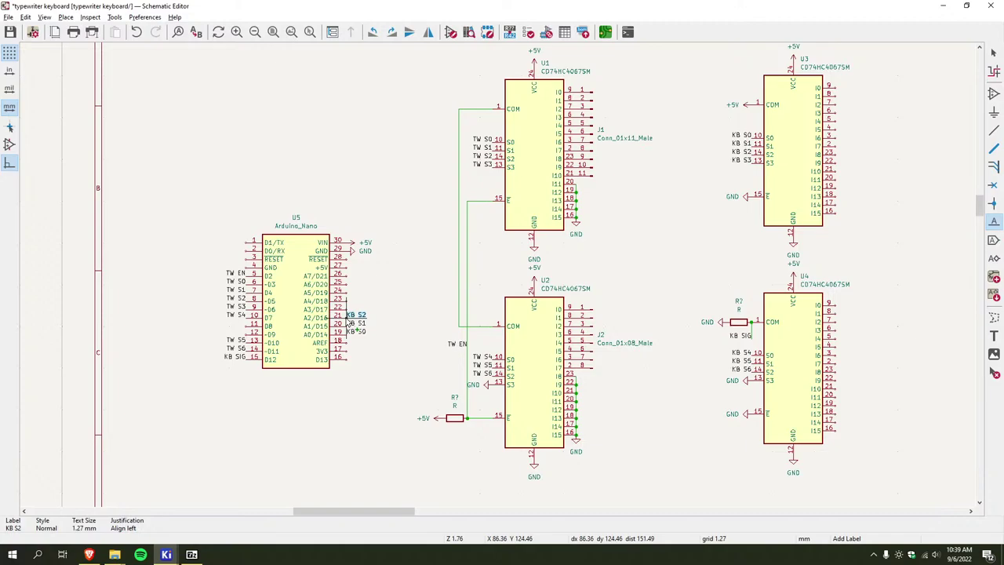
{"action": "left_click", "coordinate": [348, 316]}
Add a left-aligned KB S3 label to the Arduino Nano's A3/D17 pin
{"action": "type", "text": "aKB"}
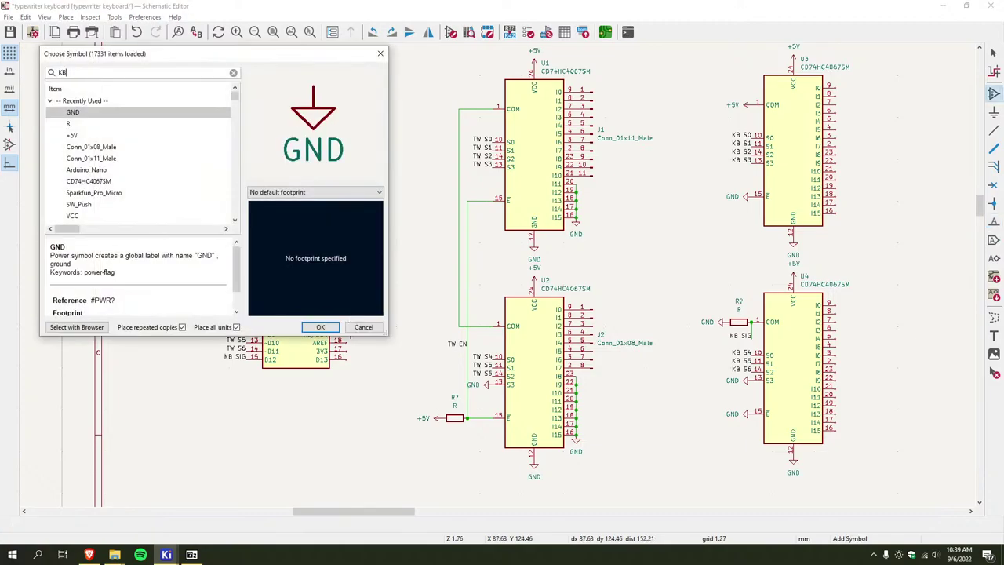
{"action": "key", "text": "Escape"}
{"action": "type", "text": "l"}
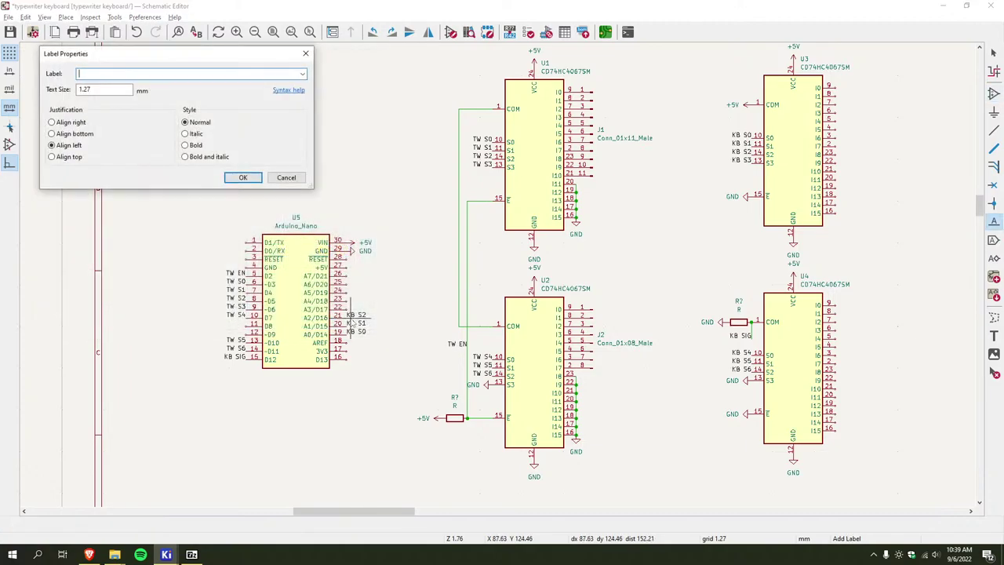
{"action": "type", "text": "KB S3"}
{"action": "key", "text": "Return"}
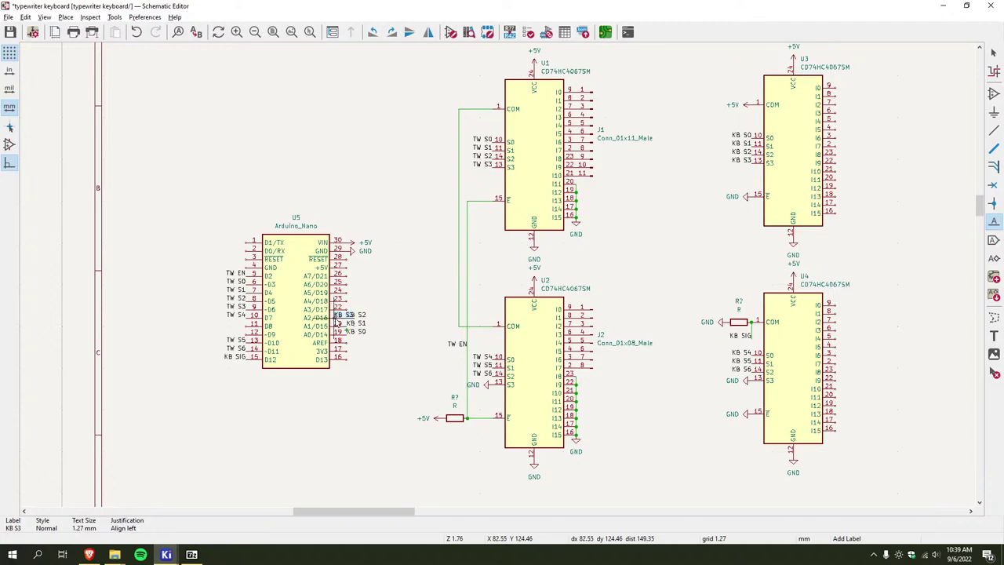
{"action": "left_click", "coordinate": [347, 309]}
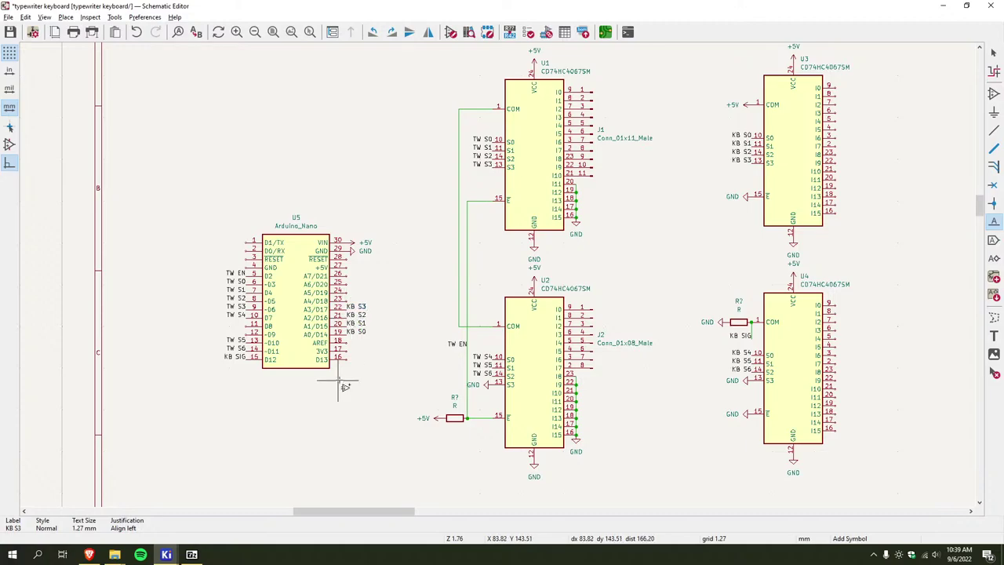
Add a left-aligned KB S4 label to the Arduino Nano's A4/D18 pin
{"action": "type", "text": "akb"}
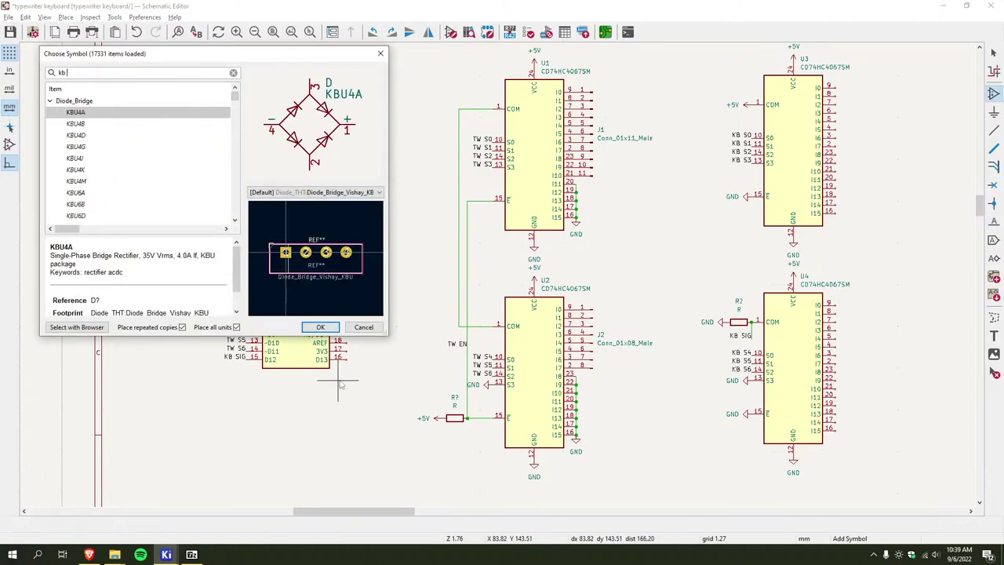
{"action": "key", "text": "Escape"}
{"action": "key", "text": "l"}
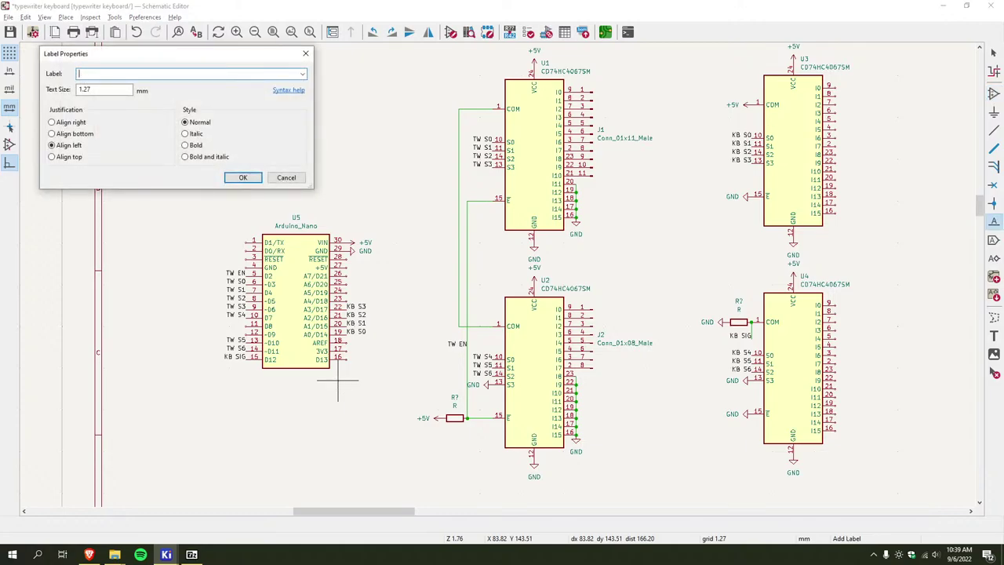
{"action": "key", "text": "Return"}
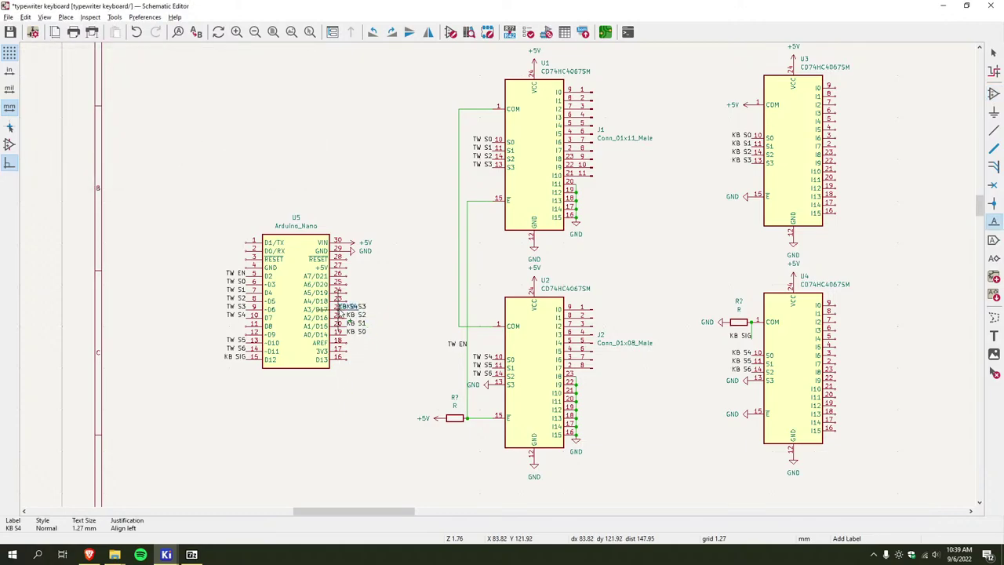
{"action": "left_click", "coordinate": [345, 298]}
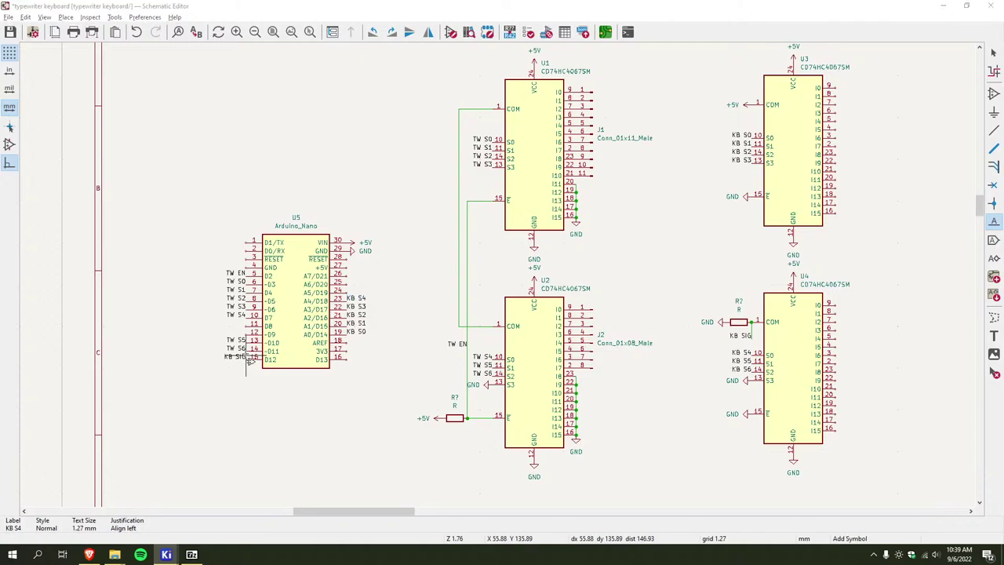
Add a left-aligned KB S5 label to the Arduino Nano's A5/D19 pin
{"action": "left_click", "coordinate": [246, 357]}
{"action": "type", "text": "kb"}
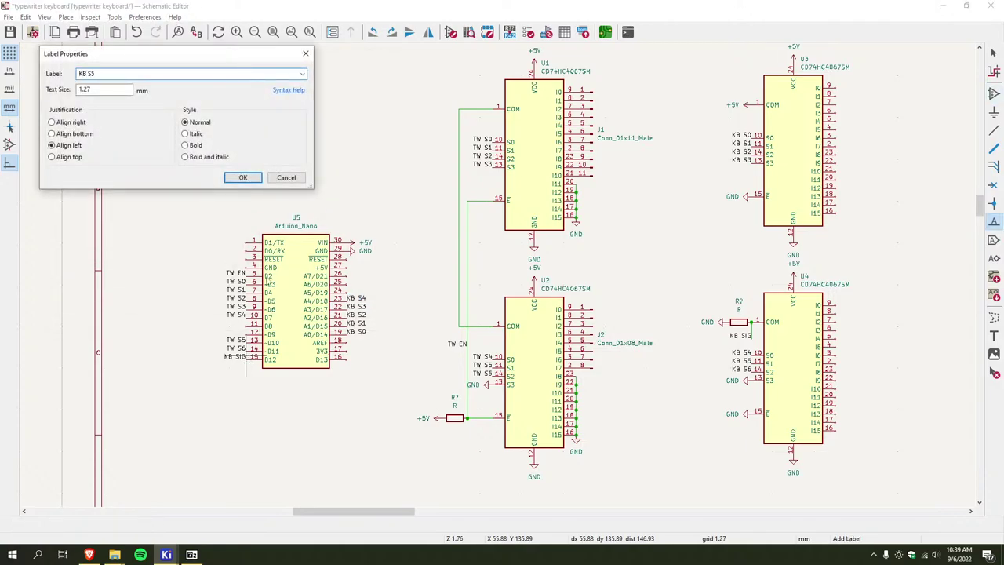
{"action": "key", "text": "Return"}
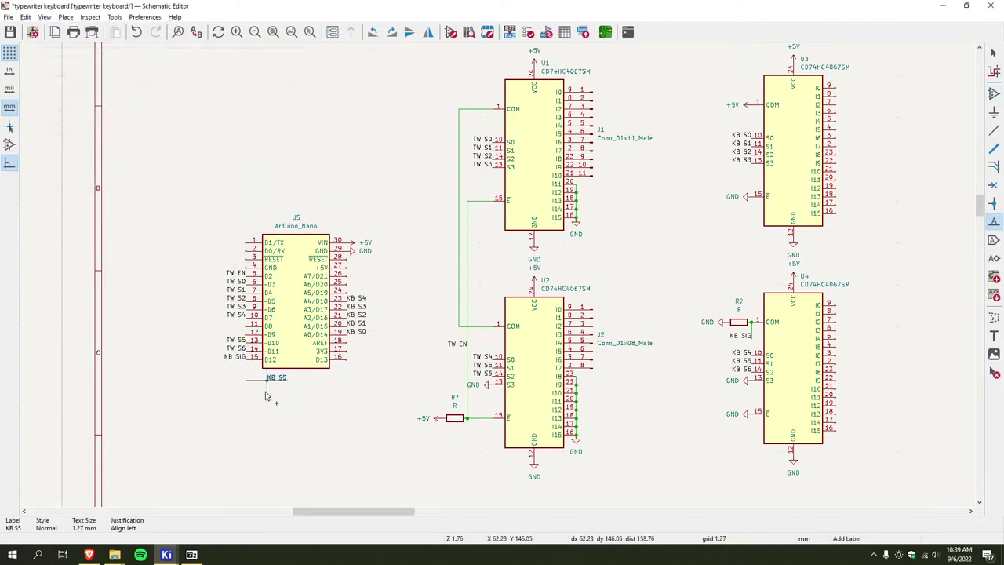
{"action": "left_click", "coordinate": [346, 290]}
Add a left-aligned KB S6 label to the Arduino Nano's A6/D20 pin and end label placement
{"action": "left_click", "coordinate": [230, 306]}
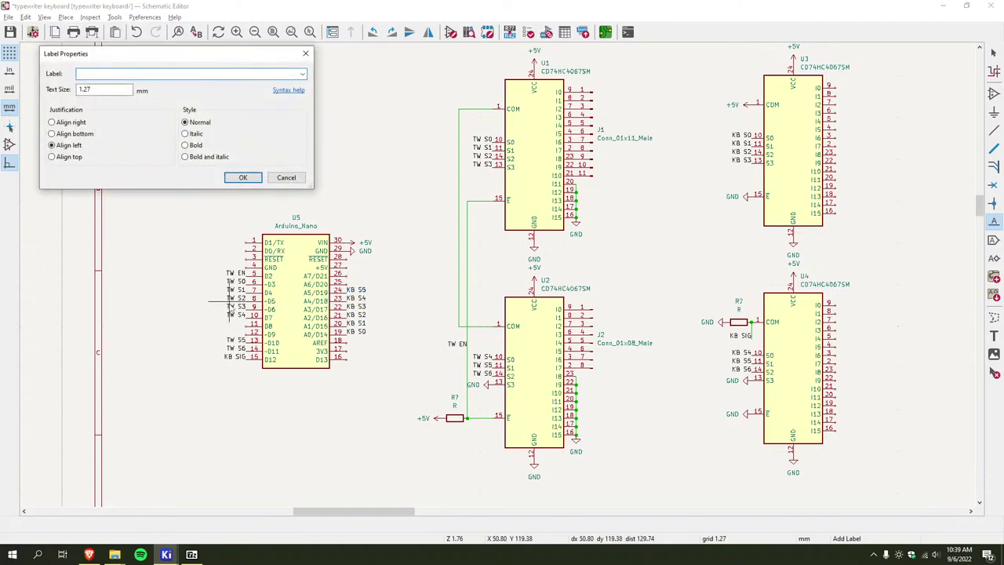
{"action": "type", "text": "KB S6"}
{"action": "key", "text": "Return"}
{"action": "scroll", "coordinate": [345, 289], "scroll_direction": "up", "scroll_amount": 3}
{"action": "scroll", "coordinate": [553, 249], "scroll_direction": "down", "scroll_amount": 1}
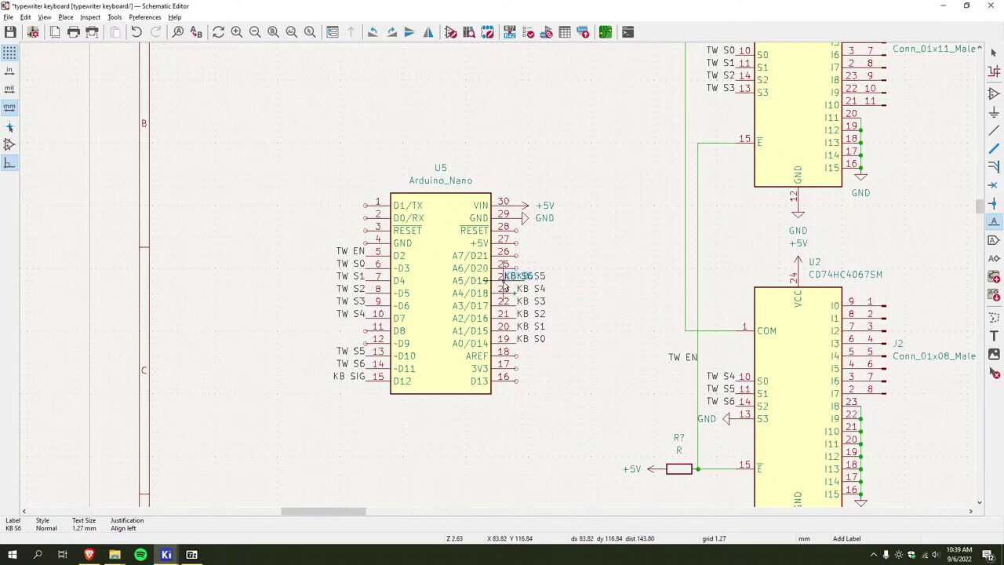
{"action": "left_click", "coordinate": [515, 264]}
{"action": "middle_click_drag", "start_coordinate": [542, 318], "coordinate": [432, 341]}
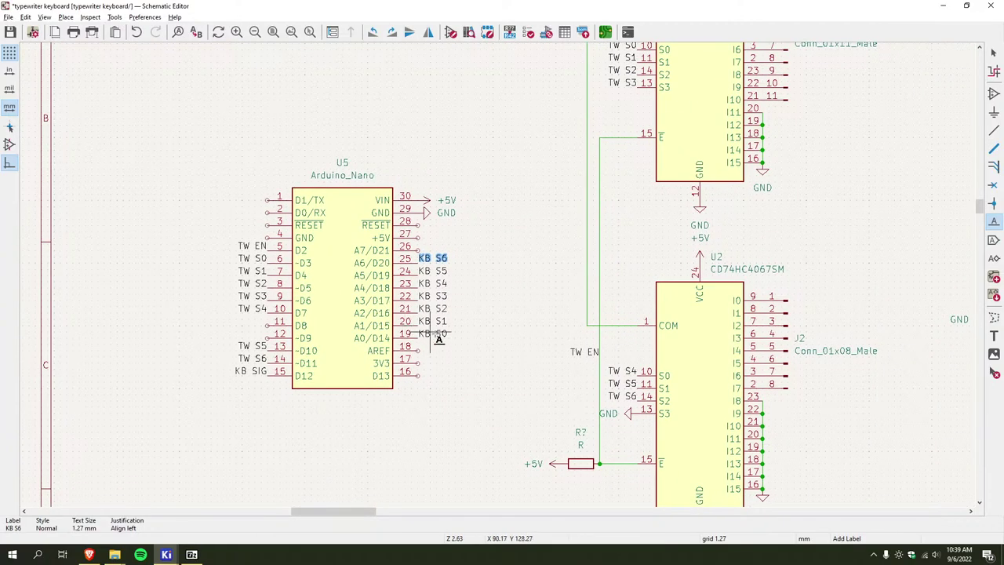
{"action": "left_click", "coordinate": [430, 334]}
{"action": "key", "text": "Escape"}
{"action": "middle_click_drag", "start_coordinate": [517, 331], "coordinate": [396, 337]}
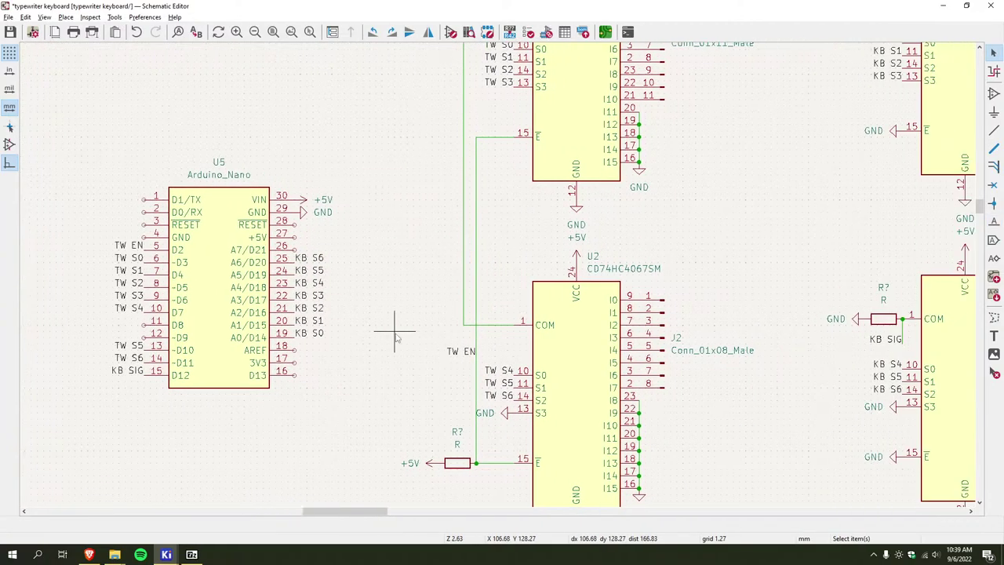
{"action": "scroll", "coordinate": [396, 337], "scroll_direction": "down", "scroll_amount": 4}
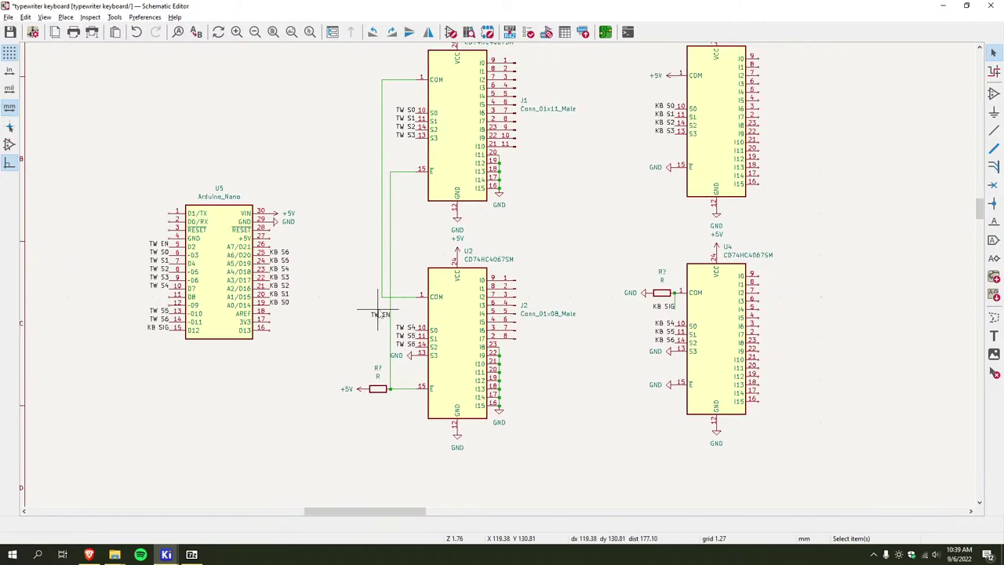
{"action": "middle_click_drag", "start_coordinate": [376, 280], "coordinate": [323, 272]}
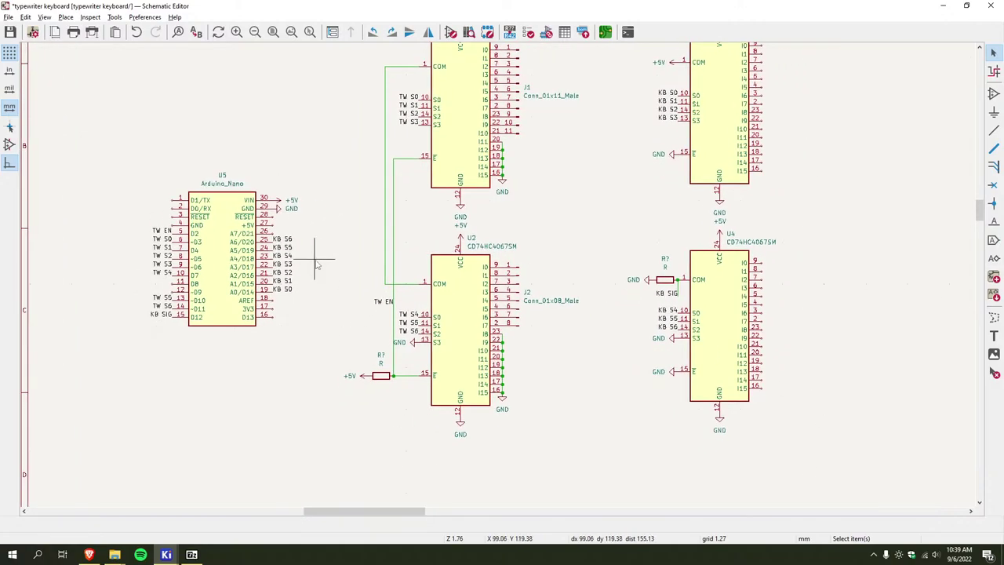
{"action": "middle_click_drag", "start_coordinate": [291, 230], "coordinate": [330, 211]}
{"action": "scroll", "coordinate": [330, 212], "scroll_direction": "up", "scroll_amount": 2}
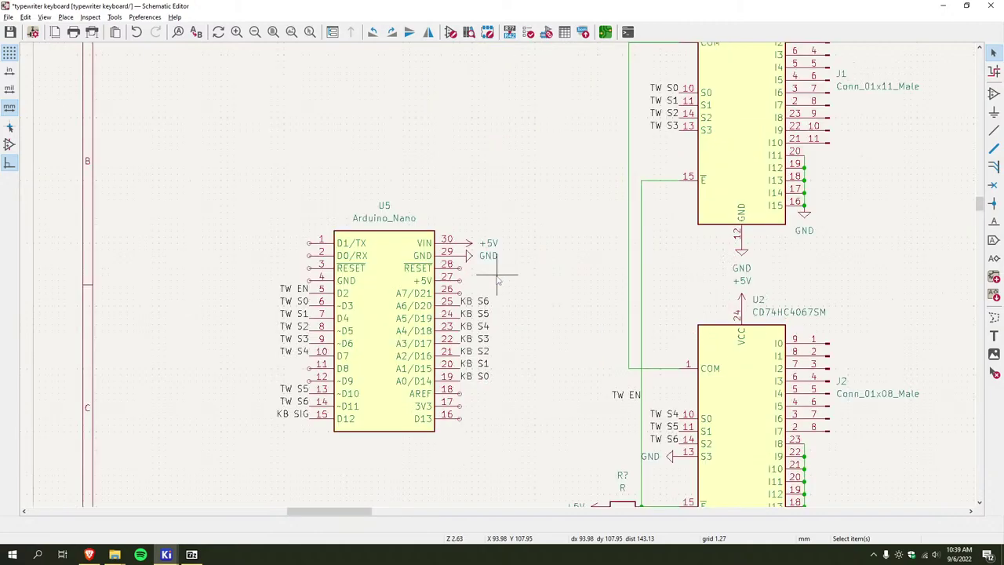
{"action": "scroll", "coordinate": [330, 251], "scroll_direction": "up", "scroll_amount": 1}
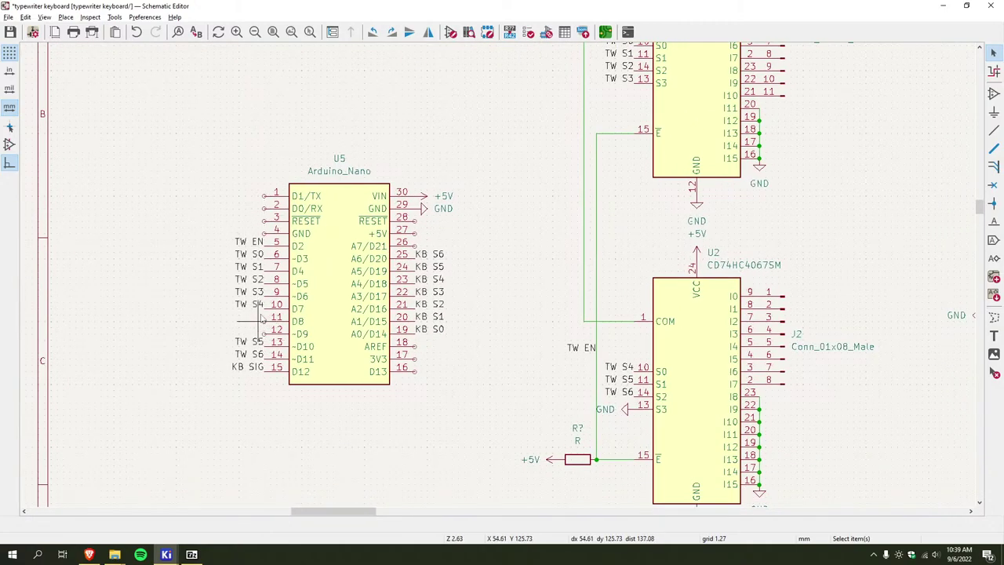
{"action": "scroll", "coordinate": [423, 235], "scroll_direction": "down", "scroll_amount": 3}
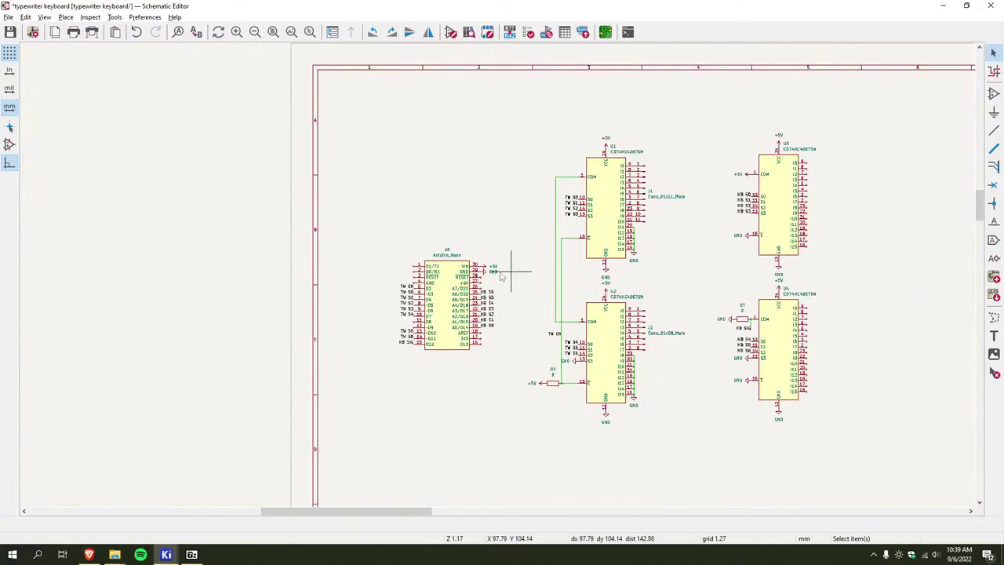
{"action": "scroll", "coordinate": [501, 274], "scroll_direction": "right", "scroll_amount": 3}
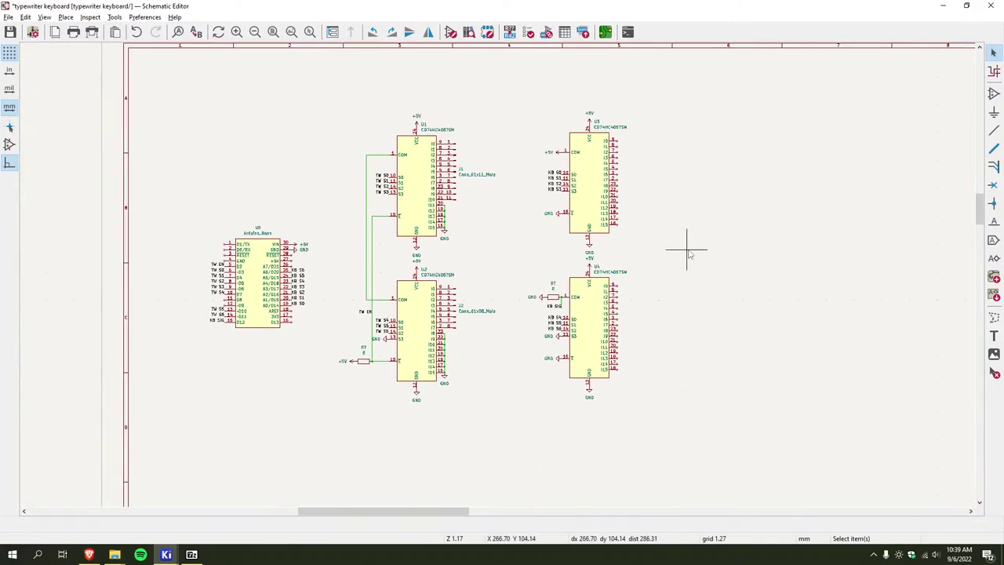
{"action": "scroll", "coordinate": [688, 253], "scroll_direction": "right", "scroll_amount": 5}
{"action": "scroll", "coordinate": [520, 134], "scroll_direction": "down", "scroll_amount": 2}
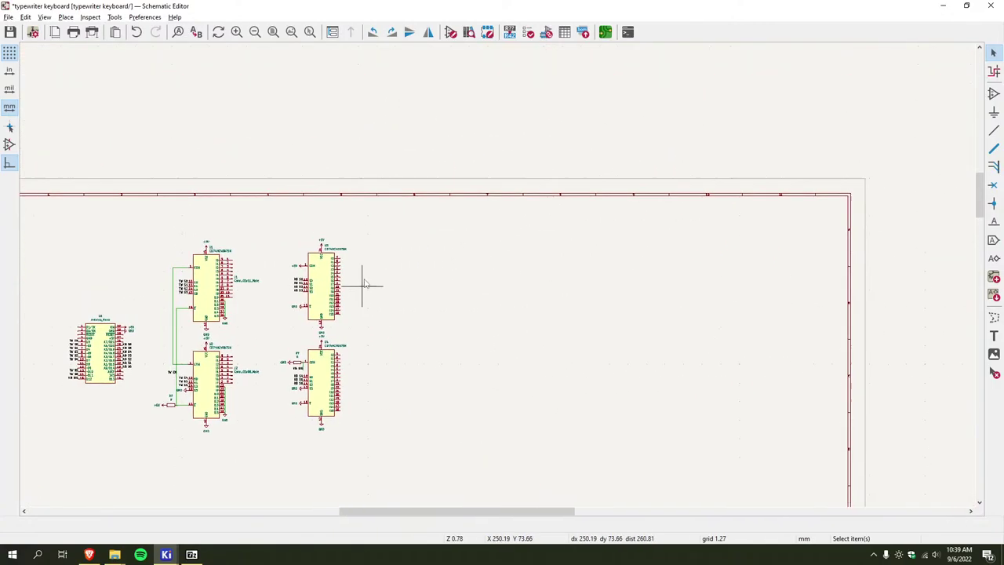
Switch to the Brave browser and search Google for "keyboard layout editor kicad converter"
{"action": "left_click", "coordinate": [89, 555]}
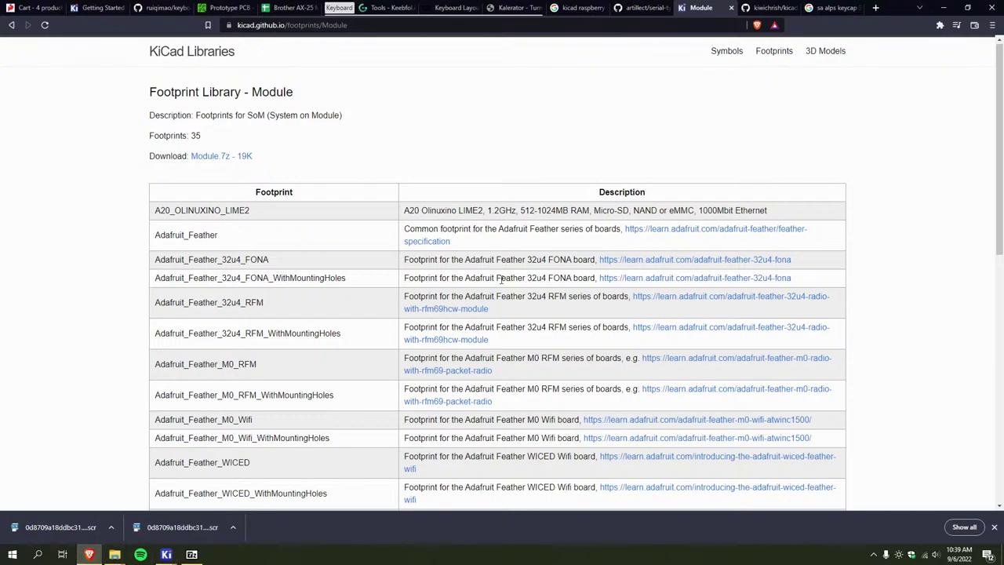
{"action": "left_click", "coordinate": [831, 8]}
{"action": "left_click", "coordinate": [700, 25]}
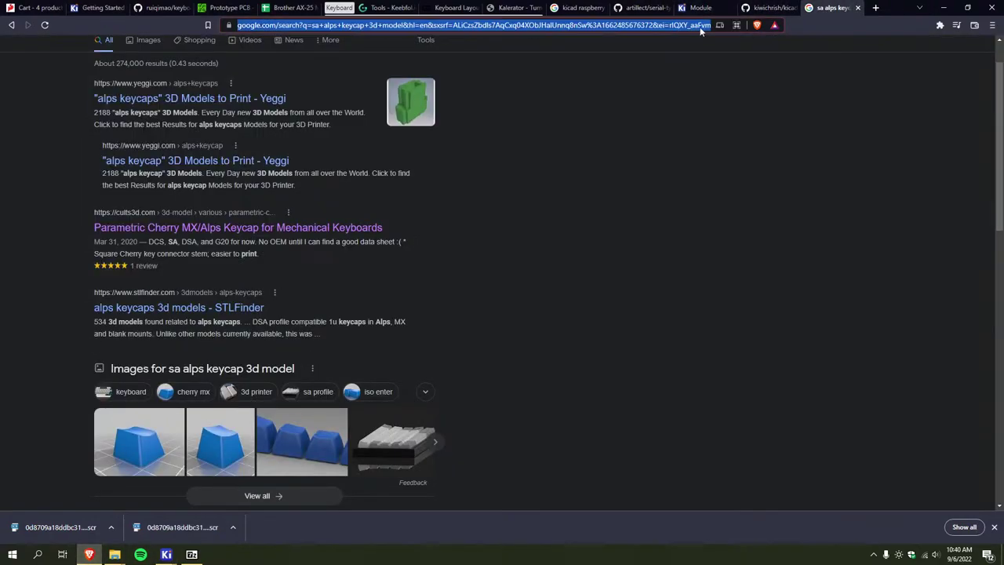
{"action": "type", "text": "keyboard lay"}
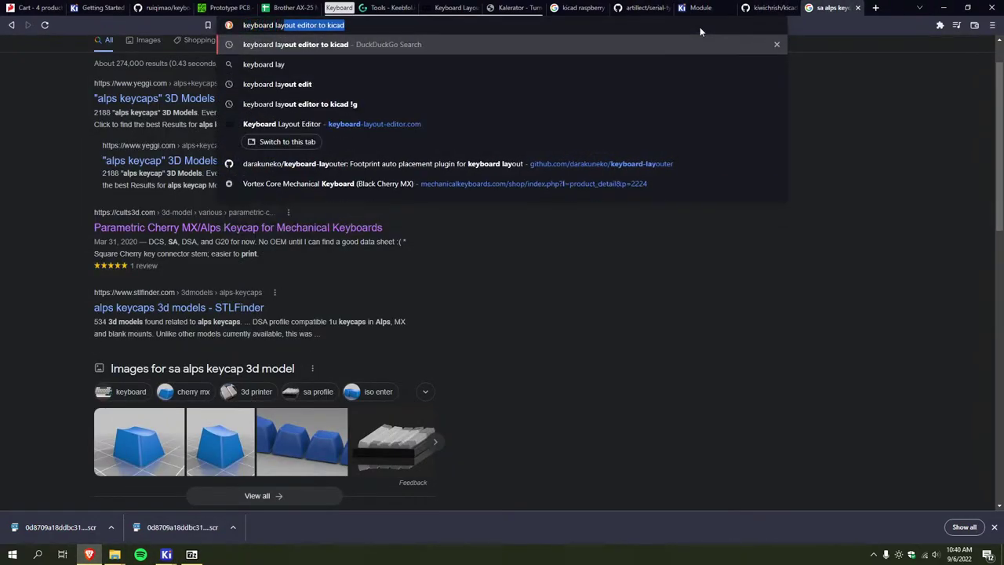
{"action": "type", "text": "out editor kic"}
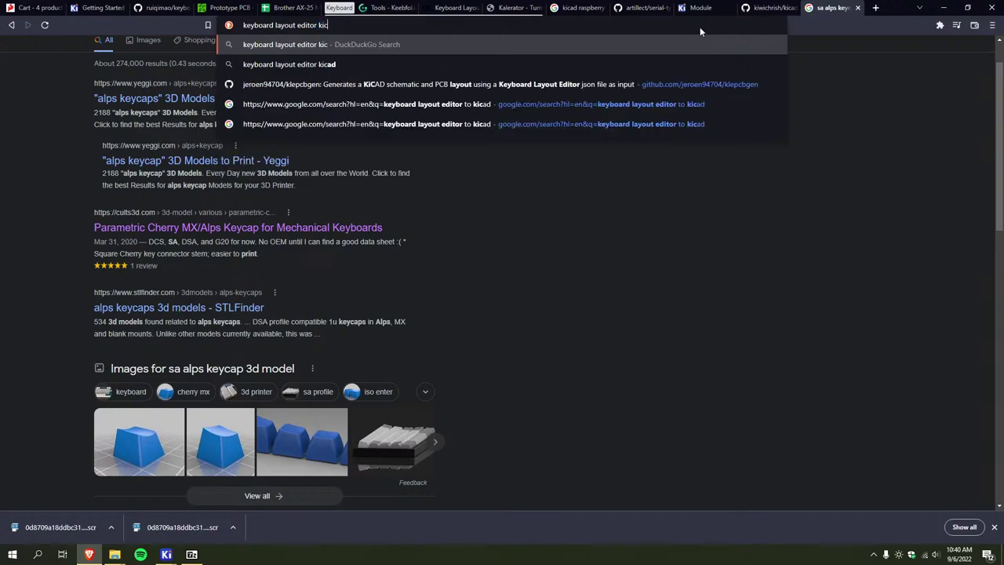
{"action": "type", "text": "ad converter !"}
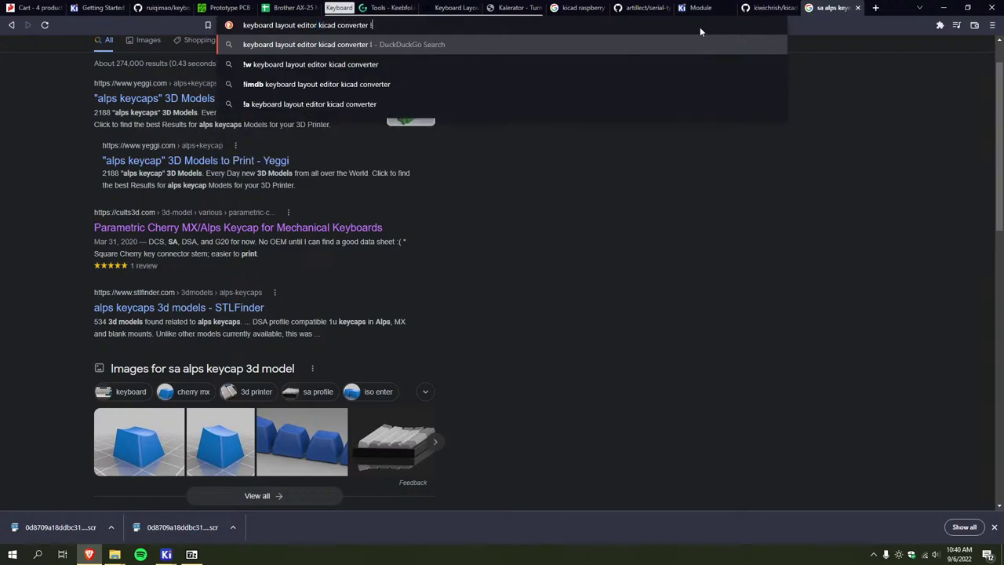
{"action": "type", "text": "g"}
{"action": "key", "text": "Return"}
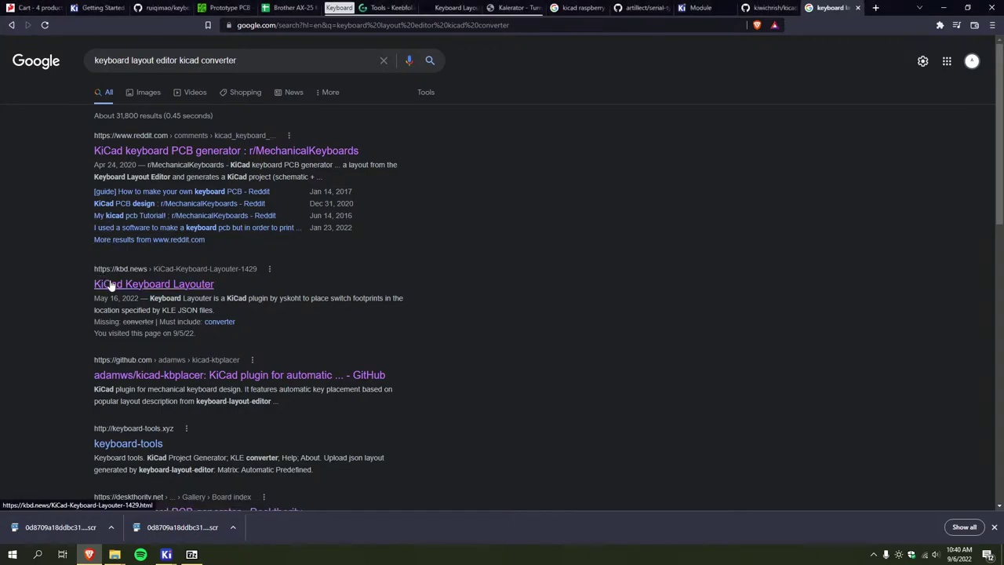
Open the keyboard-tools search result in a new tab and switch to it
{"action": "scroll", "coordinate": [109, 286], "scroll_direction": "down", "scroll_amount": 3}
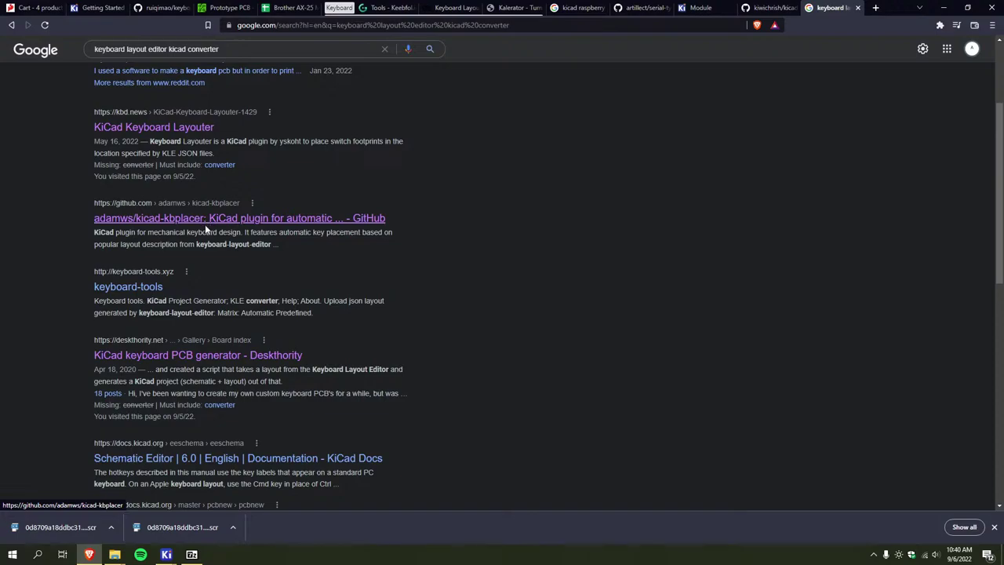
{"action": "middle_click", "coordinate": [129, 287]}
{"action": "left_click", "coordinate": [827, 7]}
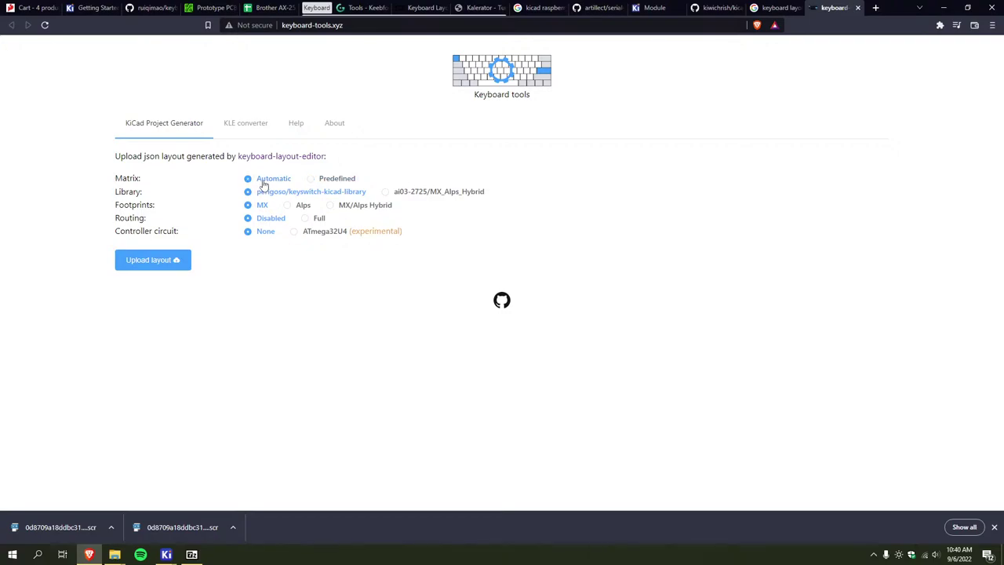
Show the raw data of the Brother AX-25 layout in keyboard-layout-editor and select all of it
{"action": "left_click", "coordinate": [359, 7]}
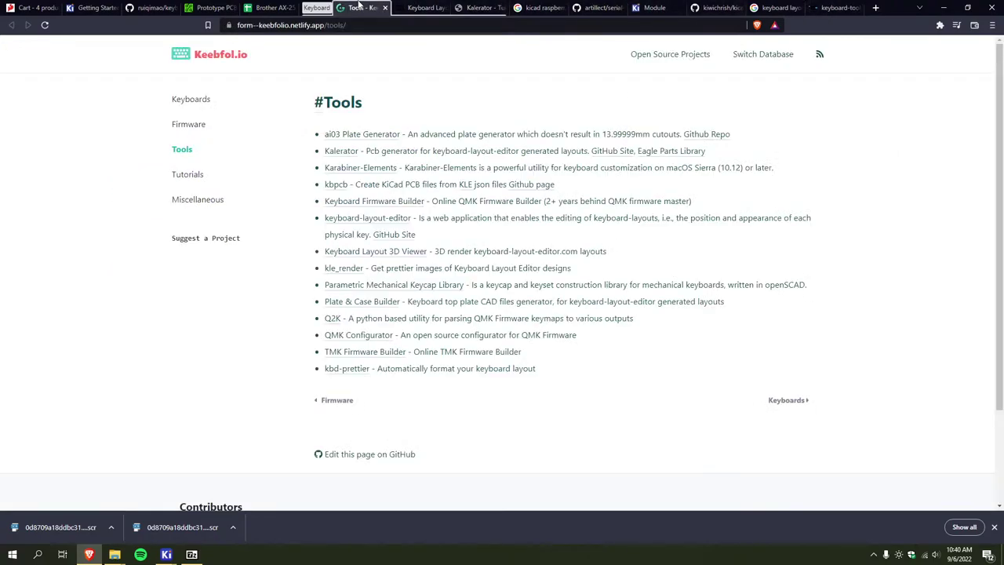
{"action": "left_click", "coordinate": [424, 7]}
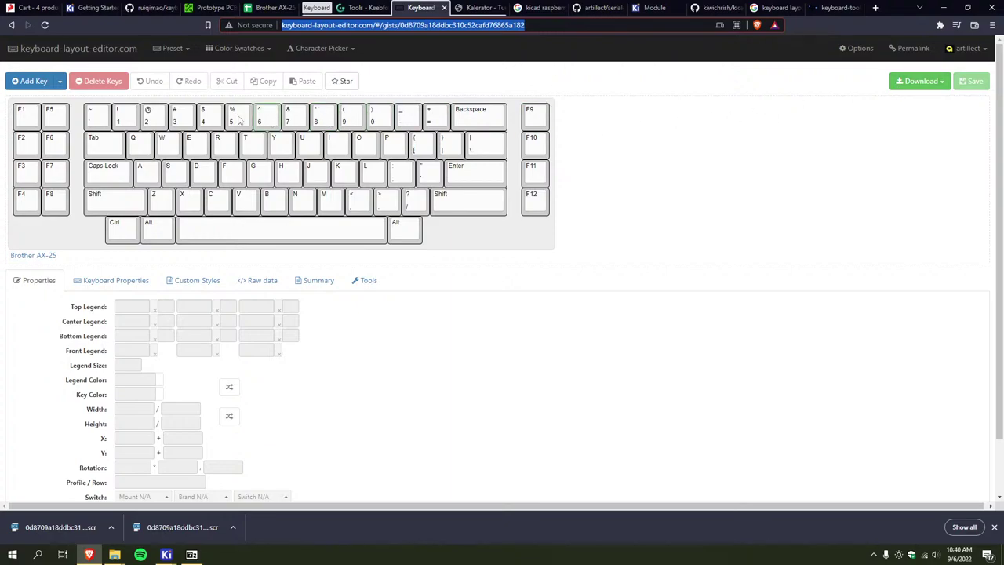
{"action": "left_click", "coordinate": [275, 284]}
{"action": "left_click", "coordinate": [236, 310]}
{"action": "key", "text": "ctrl+a"}
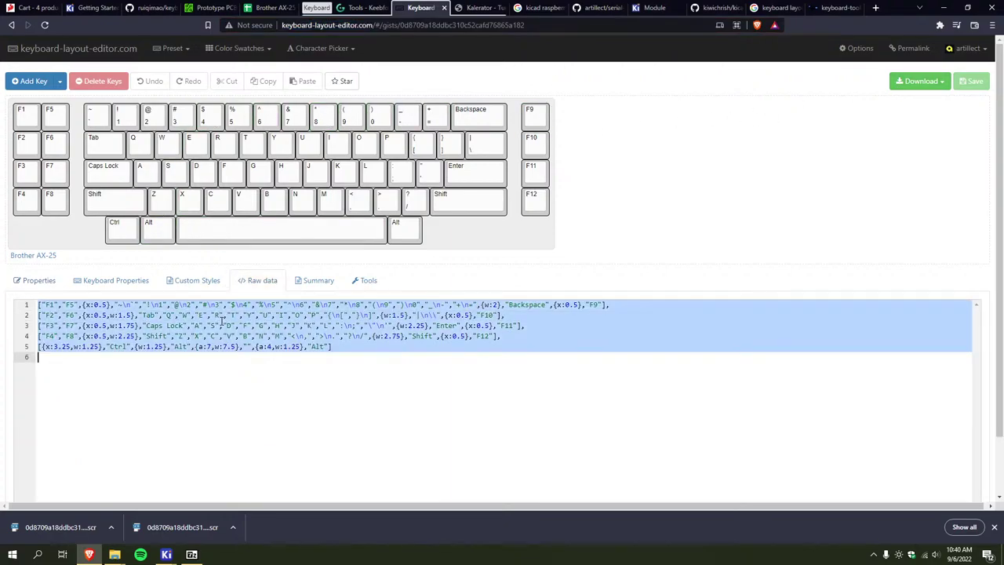
Open the KLE converter on keyboard-tools.xyz and download the Brother AX-25 layout as JSON from keyboard-layout-editor
{"action": "left_click", "coordinate": [831, 7]}
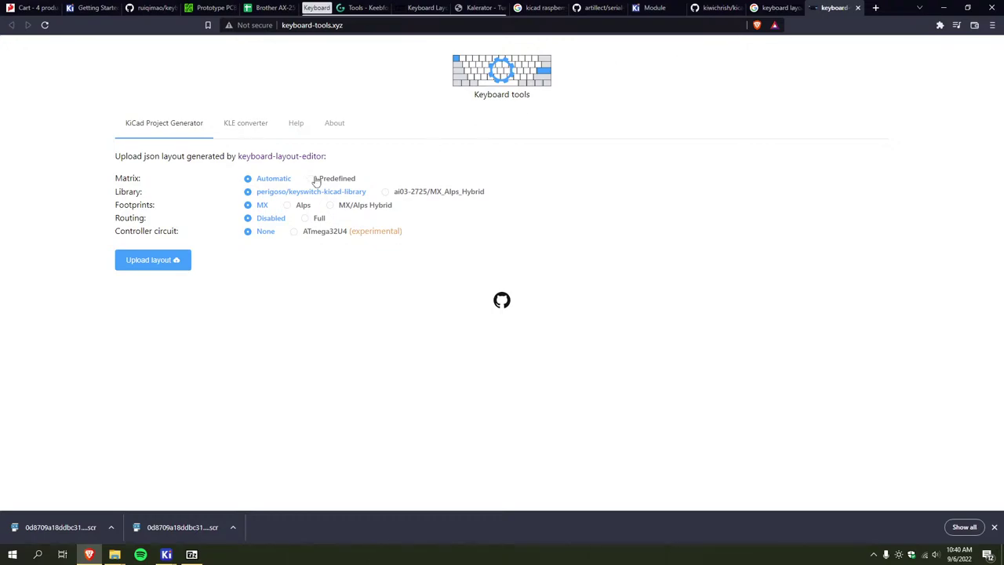
{"action": "left_click", "coordinate": [251, 124]}
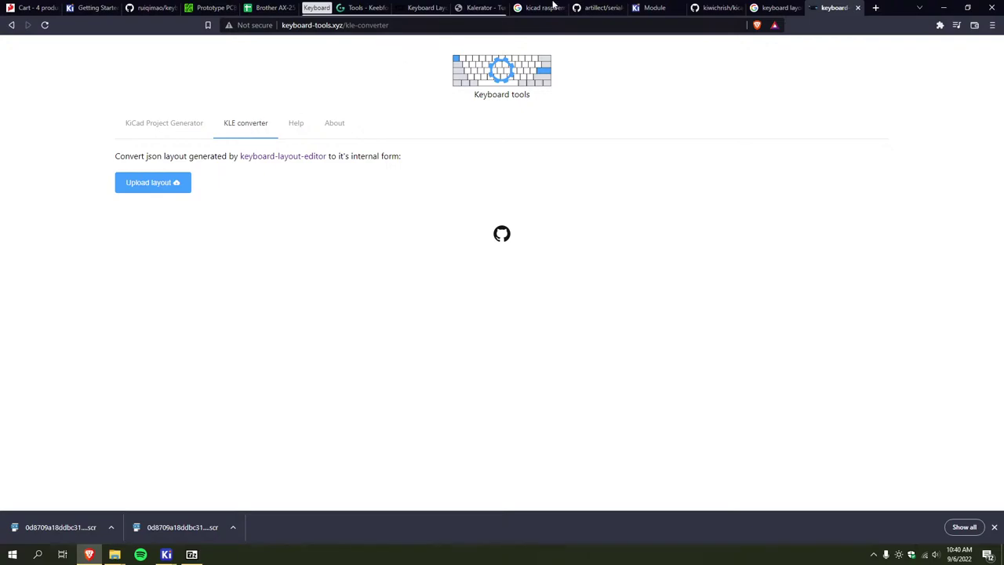
{"action": "left_click", "coordinate": [595, 7]}
{"action": "left_click", "coordinate": [541, 7]}
{"action": "left_click", "coordinate": [427, 7]}
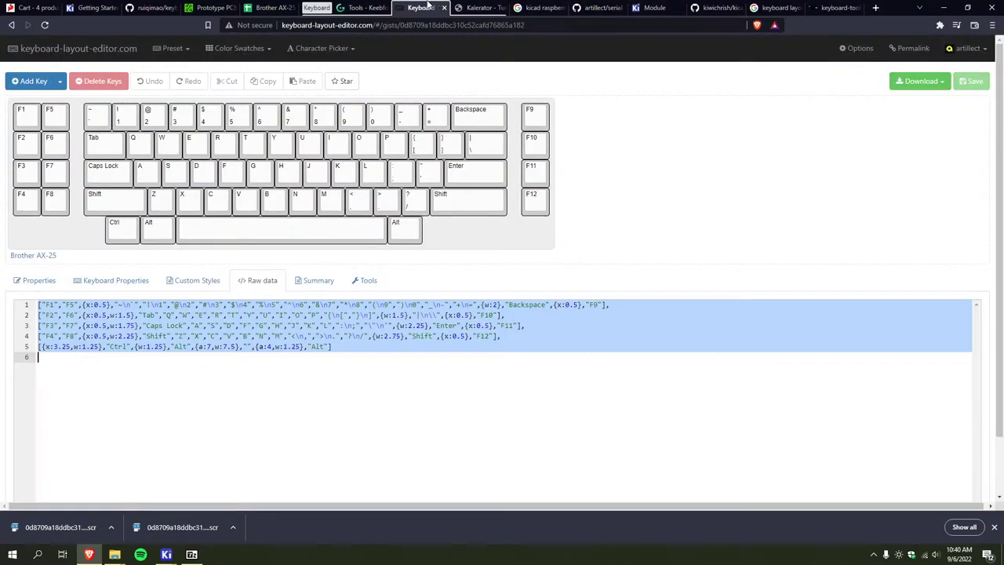
{"action": "scroll", "coordinate": [229, 328], "scroll_direction": "down", "scroll_amount": 2}
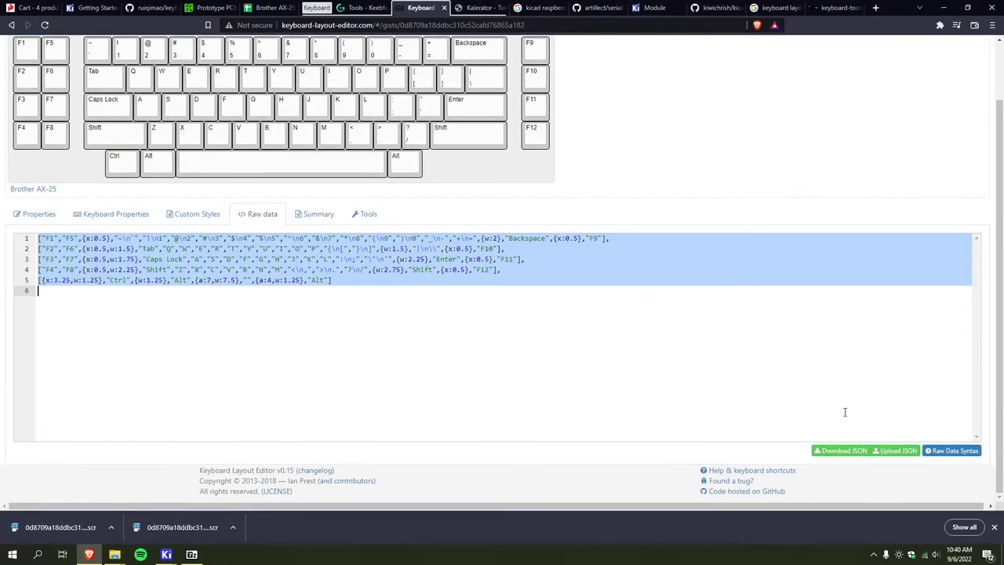
{"action": "left_click", "coordinate": [840, 450]}
Convert brother-ax-25.json from the Downloads folder with the KLE converter and download the converted layout
{"action": "left_click", "coordinate": [854, 6]}
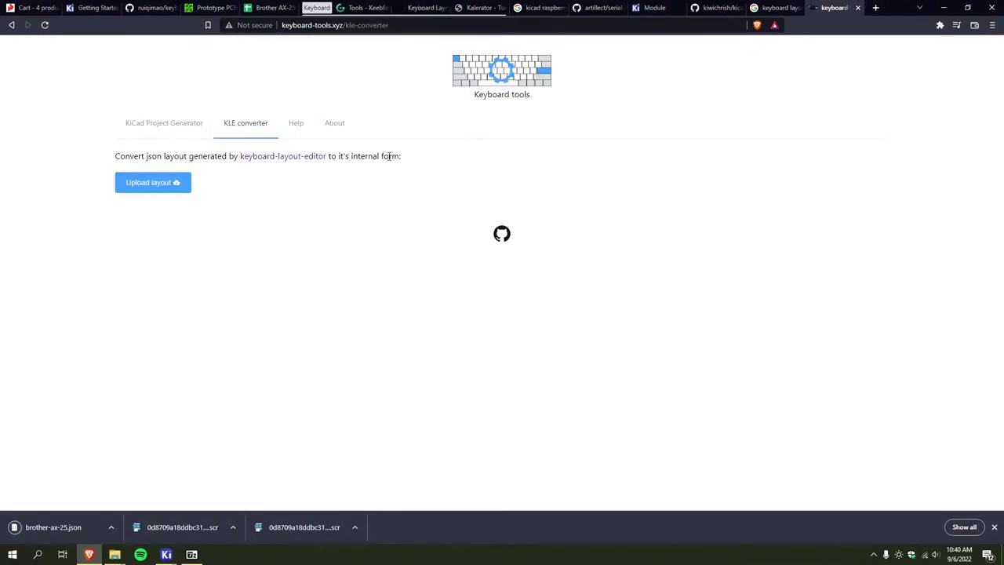
{"action": "left_click", "coordinate": [150, 181]}
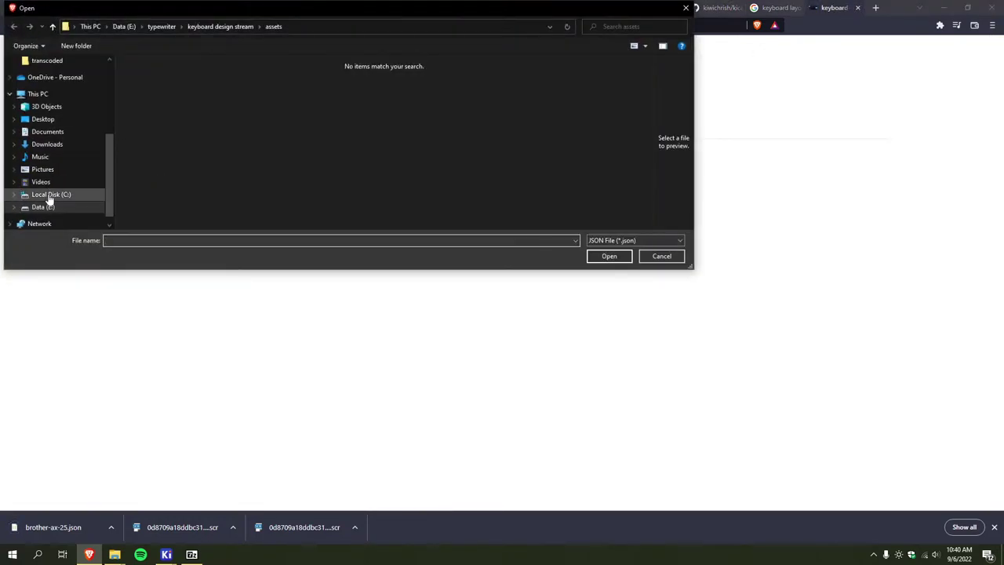
{"action": "left_click", "coordinate": [48, 143]}
{"action": "left_click", "coordinate": [159, 91]}
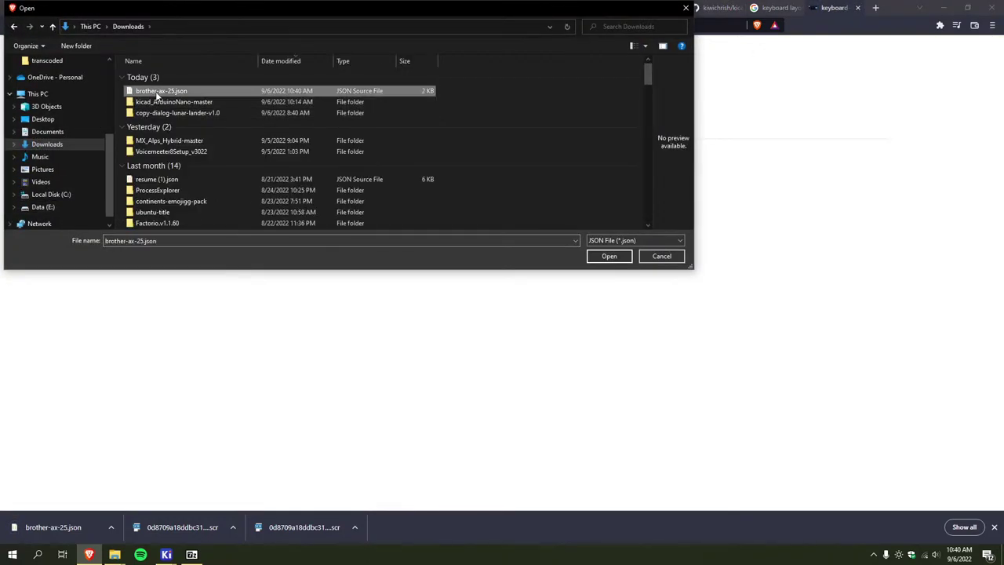
{"action": "left_click", "coordinate": [607, 256]}
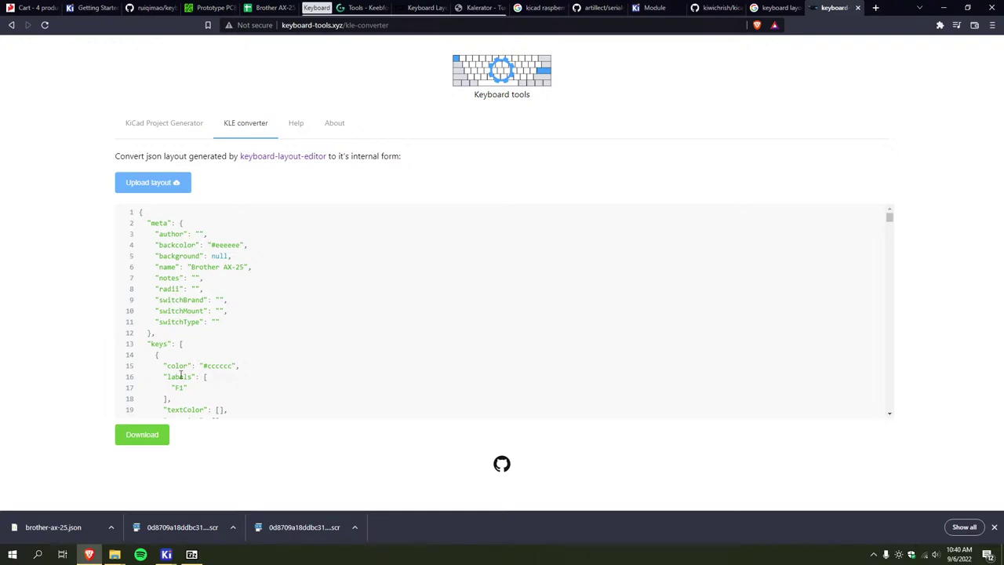
{"action": "scroll", "coordinate": [180, 377], "scroll_direction": "down", "scroll_amount": 5}
{"action": "left_click", "coordinate": [146, 438]}
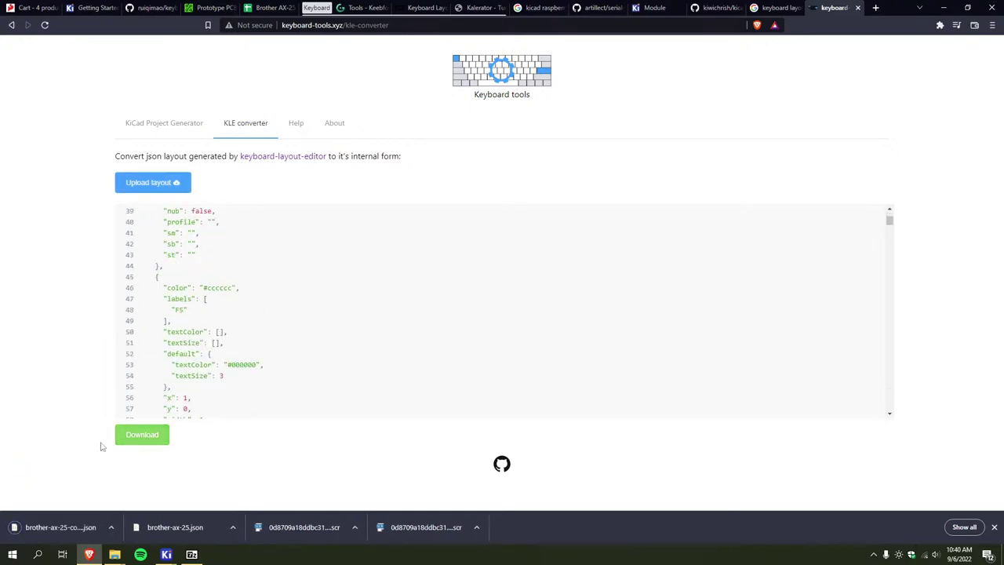
Try to generate a KiCad project from brother-ax-25-converted.json with the KiCad Project Generator
{"action": "left_click", "coordinate": [174, 124]}
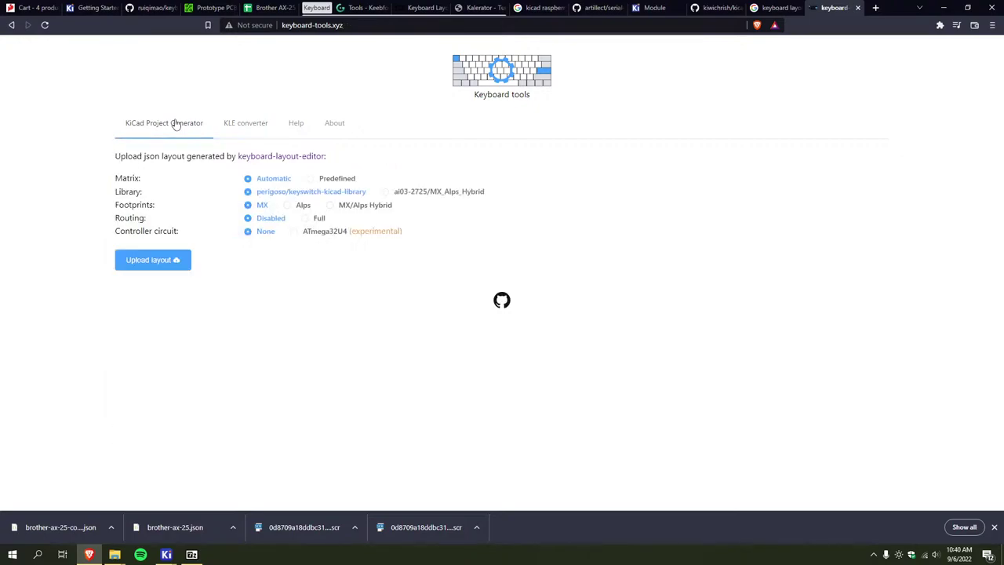
{"action": "left_click", "coordinate": [150, 260]}
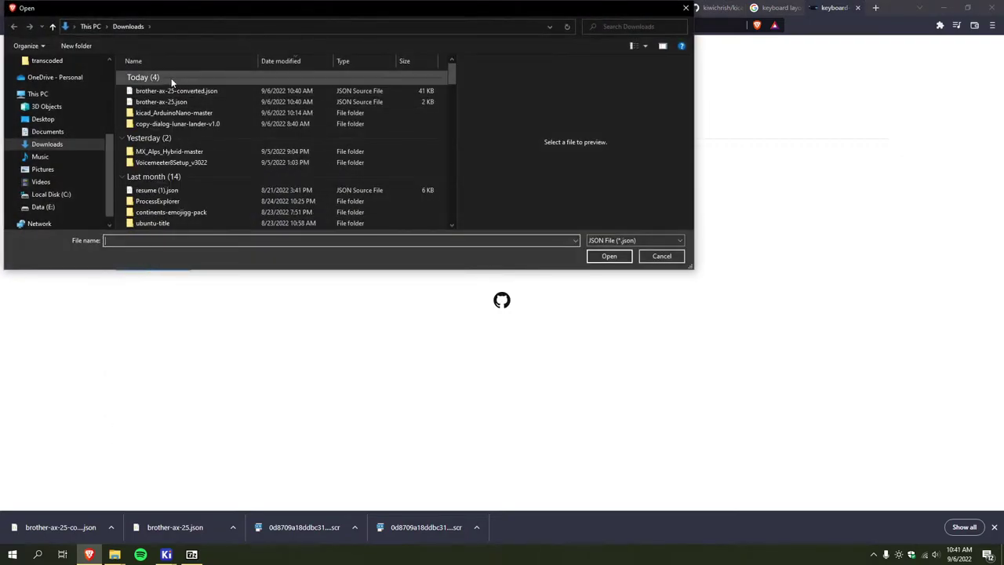
{"action": "left_click", "coordinate": [172, 90]}
{"action": "left_click", "coordinate": [617, 260]}
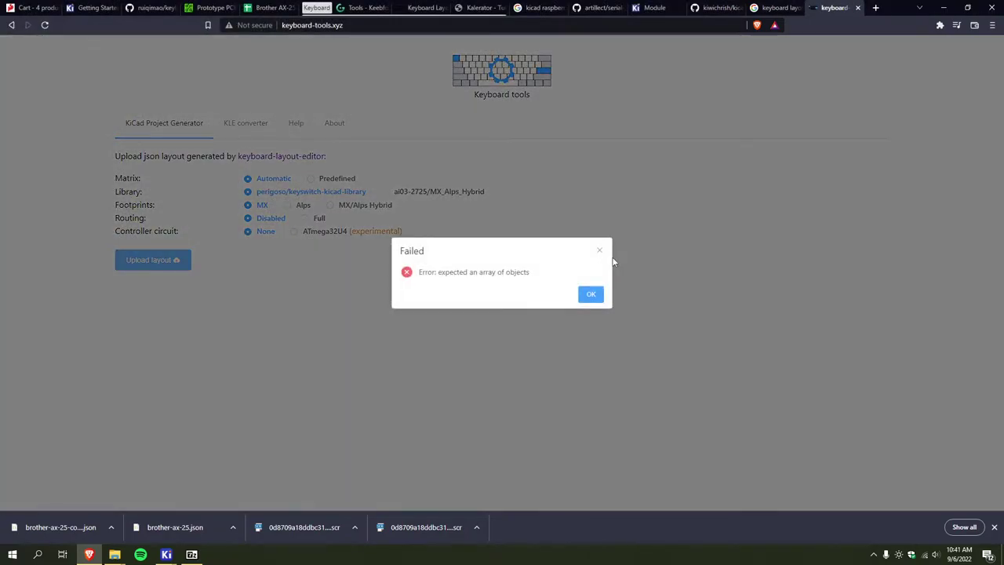
{"action": "left_click", "coordinate": [593, 294]}
Upload brother-ax-25.json to the KiCad Project Generator with the default MX footprints
{"action": "left_click", "coordinate": [227, 126]}
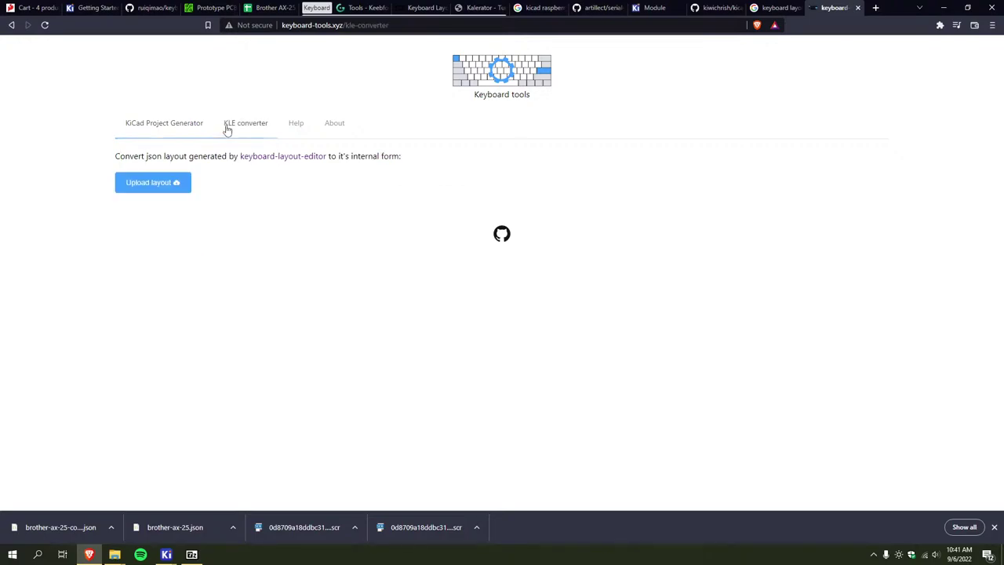
{"action": "left_click", "coordinate": [172, 130]}
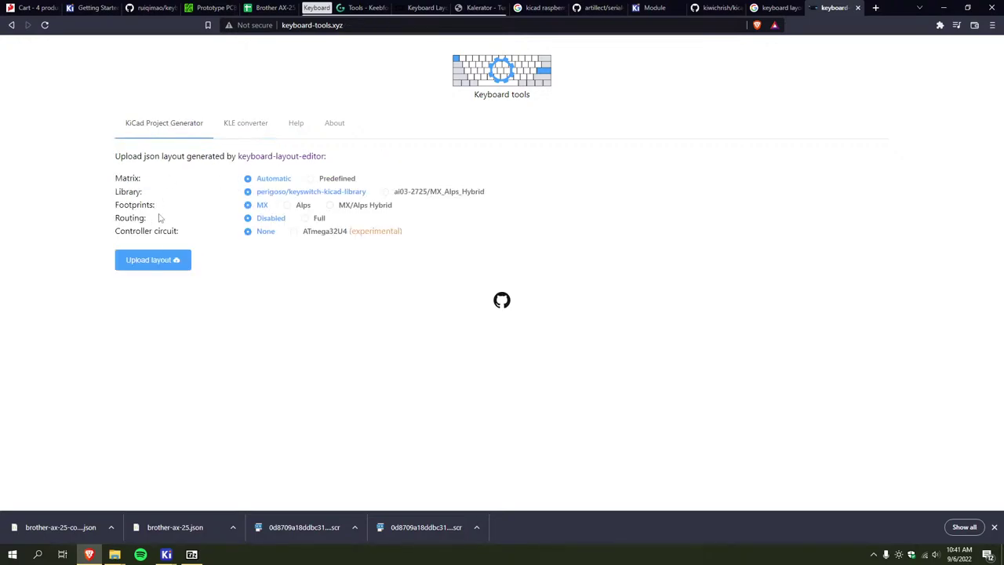
{"action": "left_click", "coordinate": [153, 260]}
{"action": "left_click", "coordinate": [180, 102]}
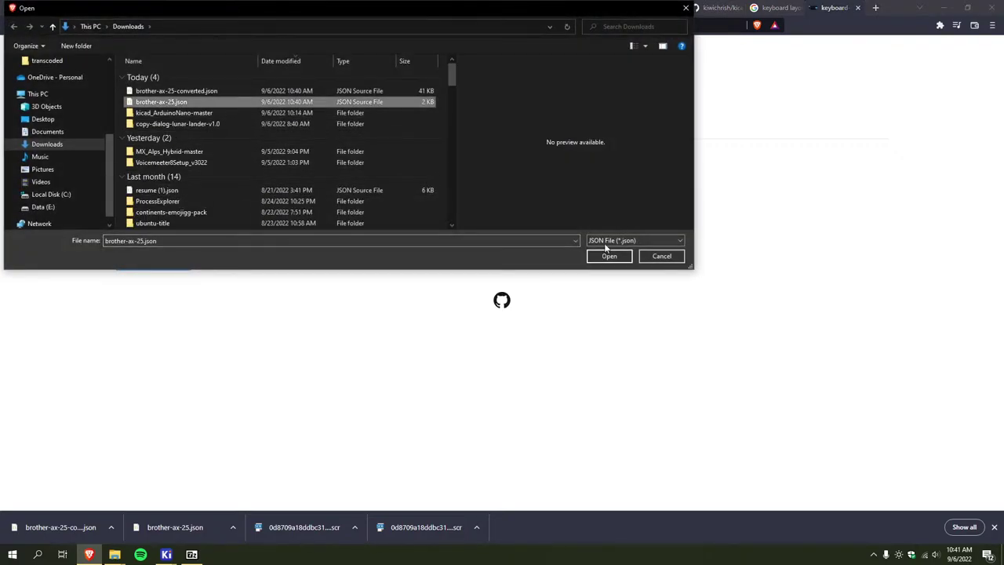
{"action": "left_click", "coordinate": [605, 257]}
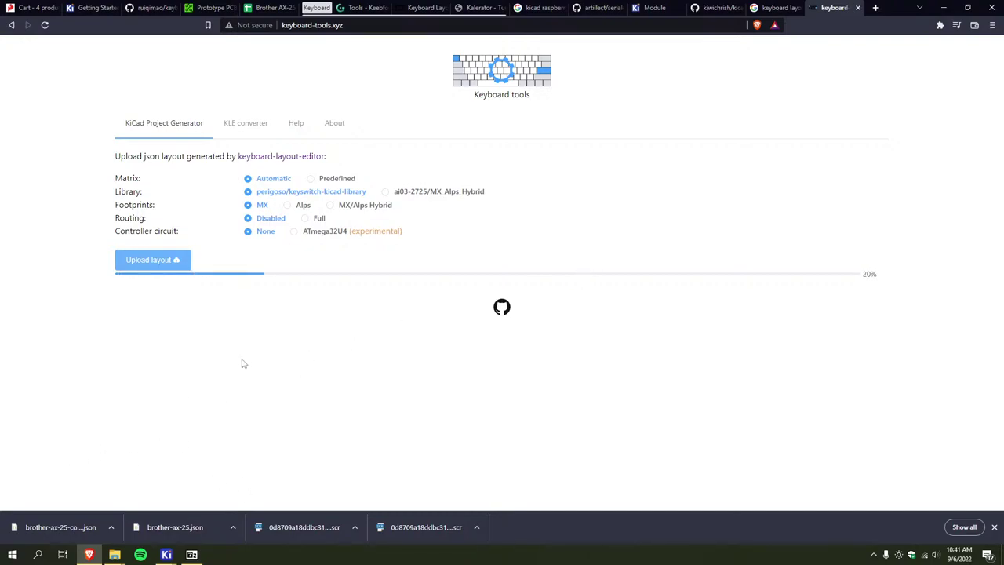
Set the footprints to Alps and generate the KiCad project from brother-ax-25.json
{"action": "left_click", "coordinate": [287, 204]}
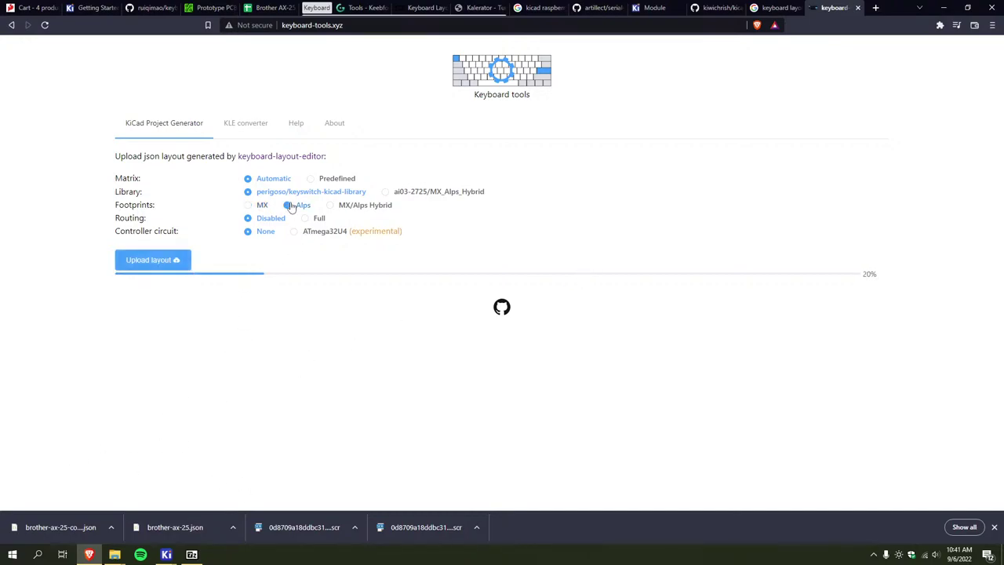
{"action": "left_click", "coordinate": [152, 260]}
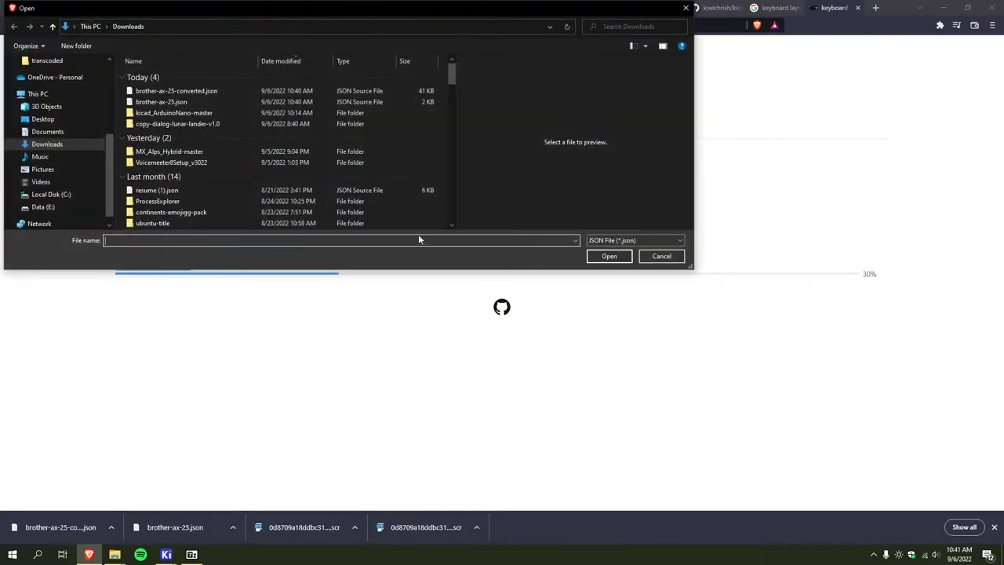
{"action": "left_click", "coordinate": [264, 101]}
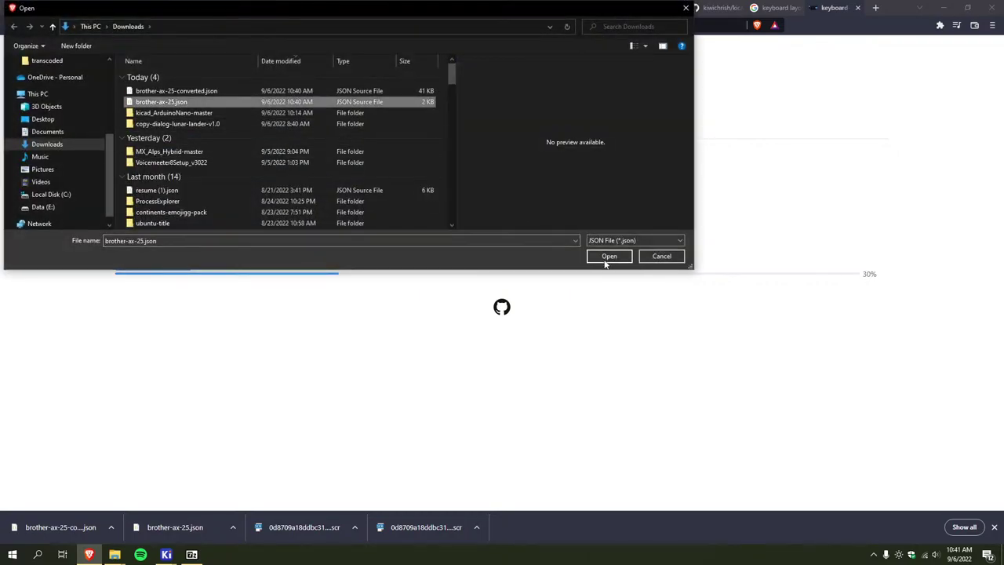
{"action": "left_click", "coordinate": [606, 256]}
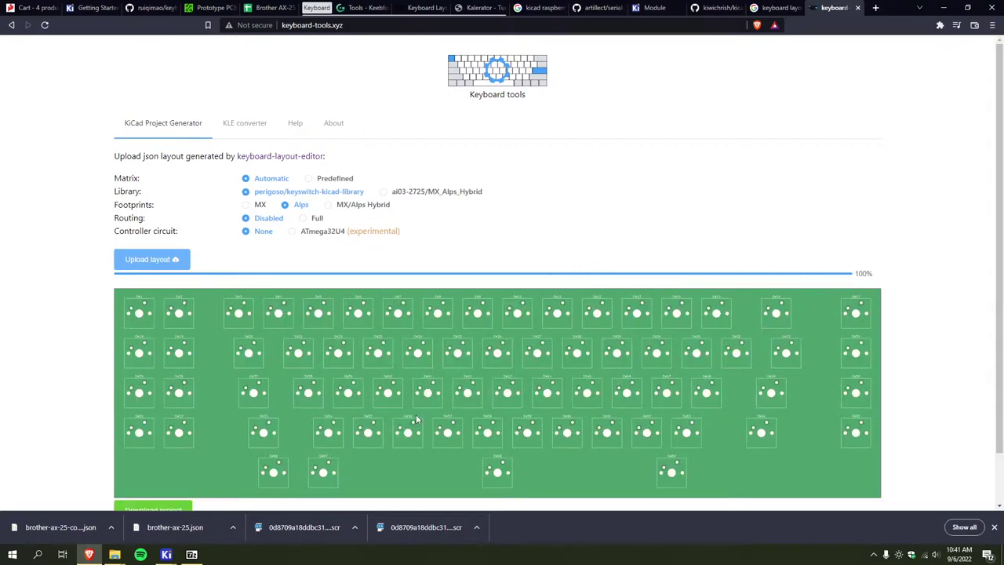
{"action": "scroll", "coordinate": [414, 392], "scroll_direction": "down", "scroll_amount": 2}
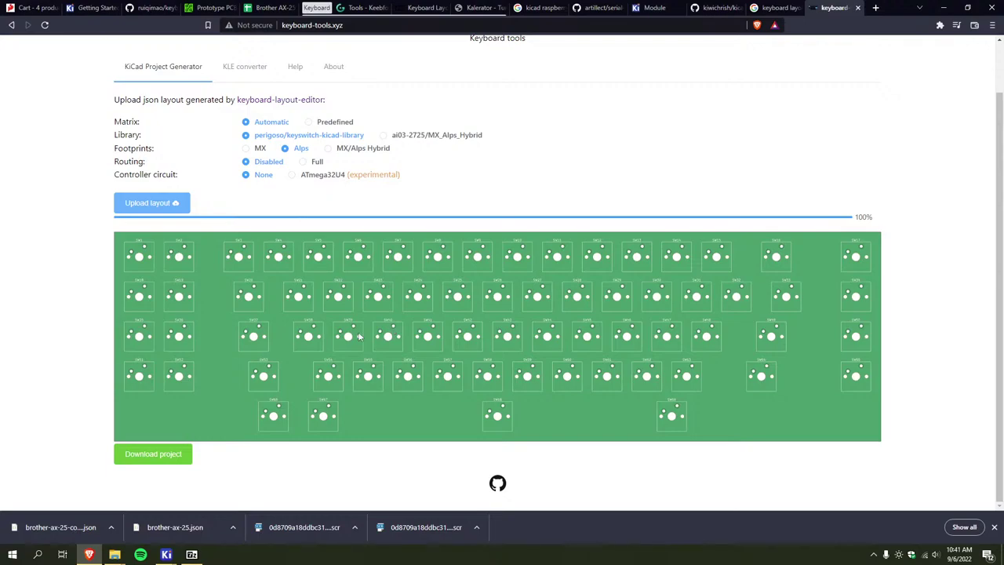
{"action": "scroll", "coordinate": [359, 335], "scroll_direction": "up", "scroll_amount": 2}
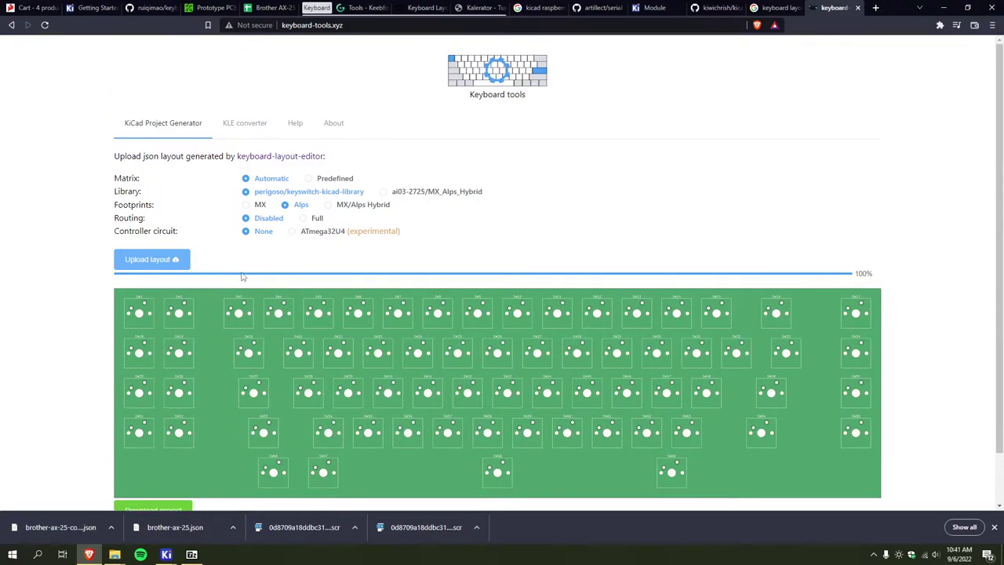
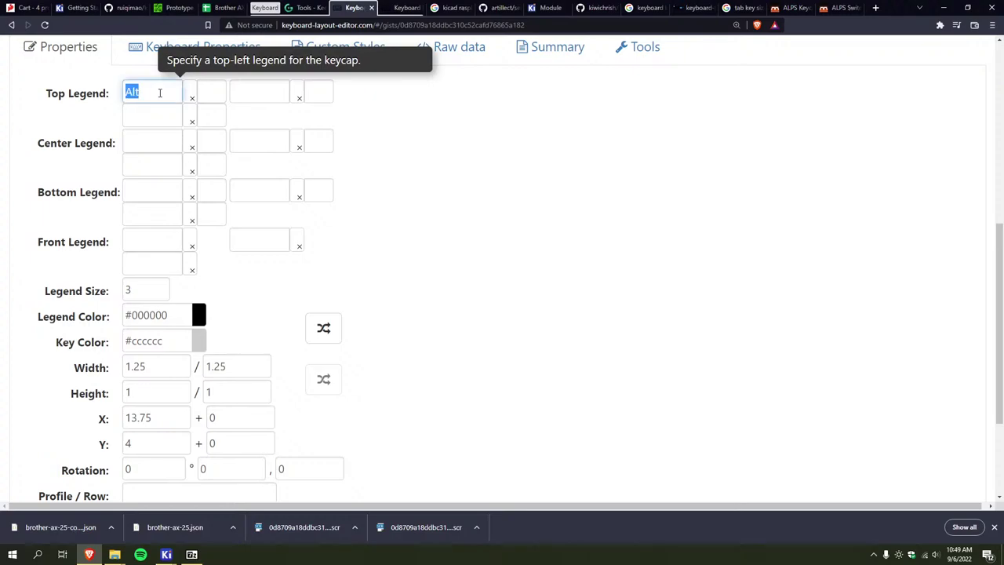
Set the top-left legend of the rightmost bottom-row key to Ctrl
{"action": "type", "text": "Ctrl"}
{"action": "scroll", "coordinate": [159, 92], "scroll_direction": "up", "scroll_amount": 5}
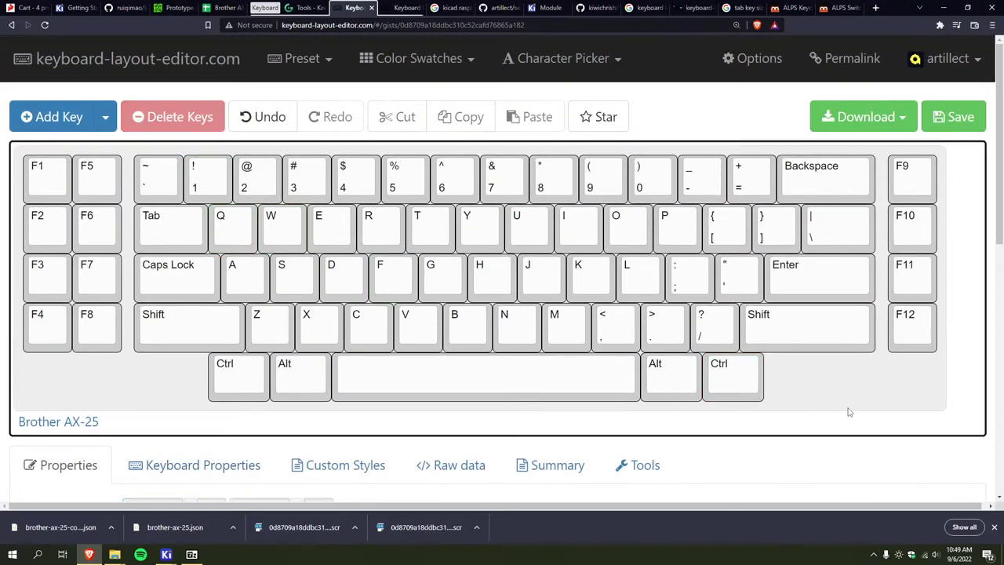
{"action": "key", "text": "ctrl+minus"}
{"action": "key", "text": "ctrl+minus"}
{"action": "key", "text": "ctrl+minus"}
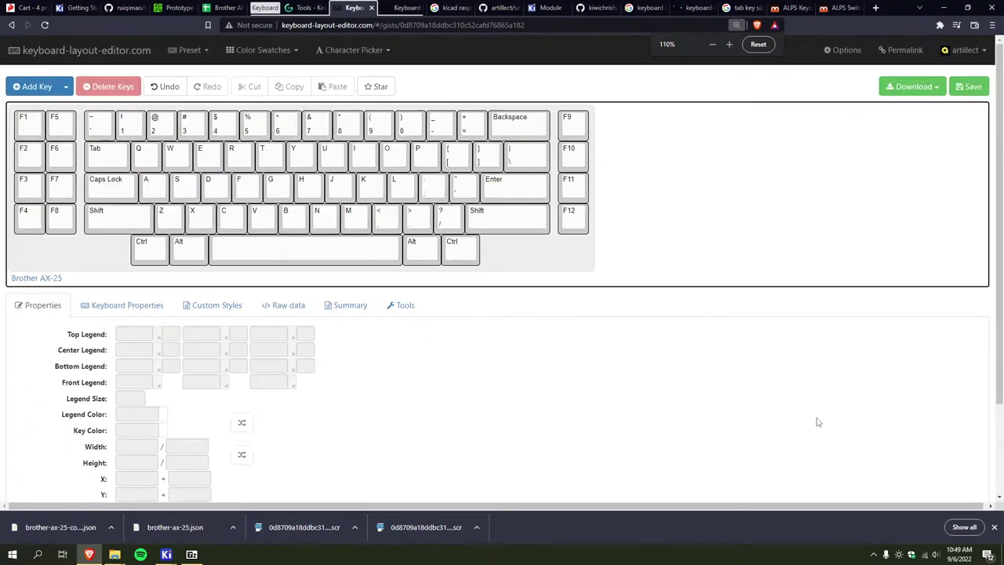
Download the Brother AX-25 layout's raw data as a JSON file
{"action": "scroll", "coordinate": [777, 404], "scroll_direction": "down", "scroll_amount": 2}
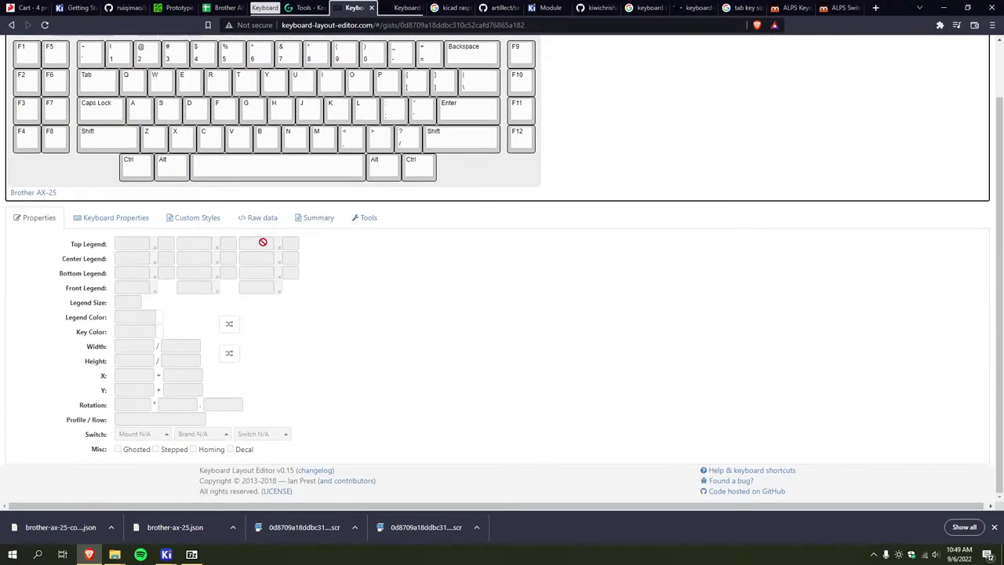
{"action": "left_click", "coordinate": [259, 218]}
{"action": "scroll", "coordinate": [549, 338], "scroll_direction": "down", "scroll_amount": 2}
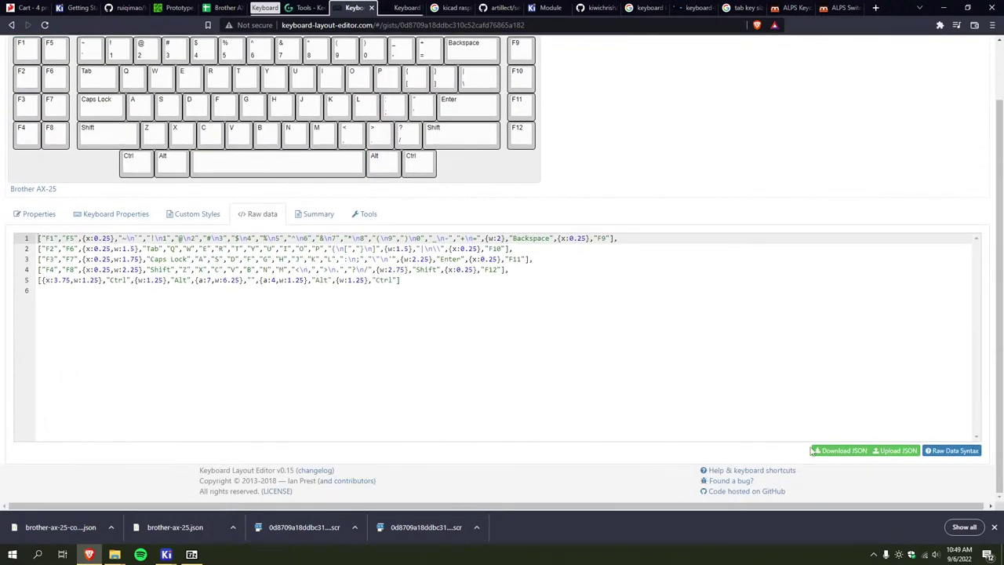
{"action": "left_click", "coordinate": [857, 452]}
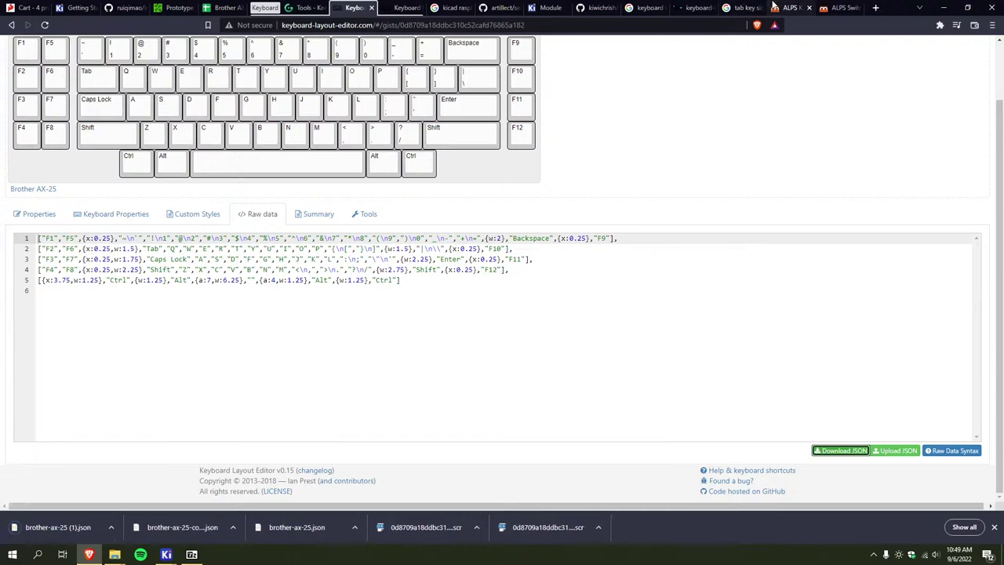
Close the browser pages for the tab key size search, the ALPS references, the old keyboard-tools page, the keyboard layout search and the adjacent GitHub repository
{"action": "left_click", "coordinate": [799, 7]}
{"action": "left_click", "coordinate": [808, 7]}
{"action": "left_click", "coordinate": [819, 7]}
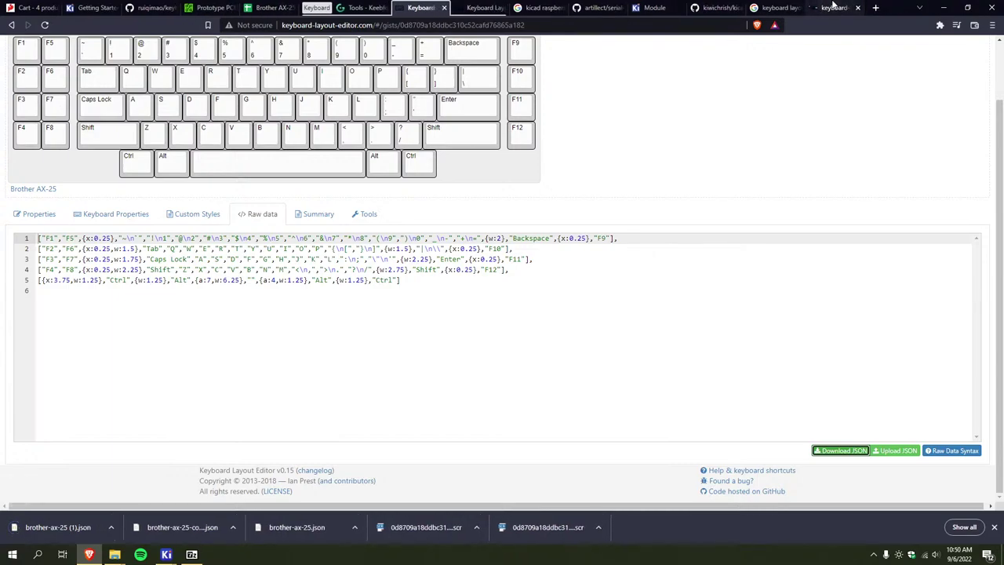
{"action": "left_click", "coordinate": [829, 7]}
{"action": "left_click", "coordinate": [833, 8]}
{"action": "left_click", "coordinate": [857, 7]}
{"action": "left_click", "coordinate": [795, 7]}
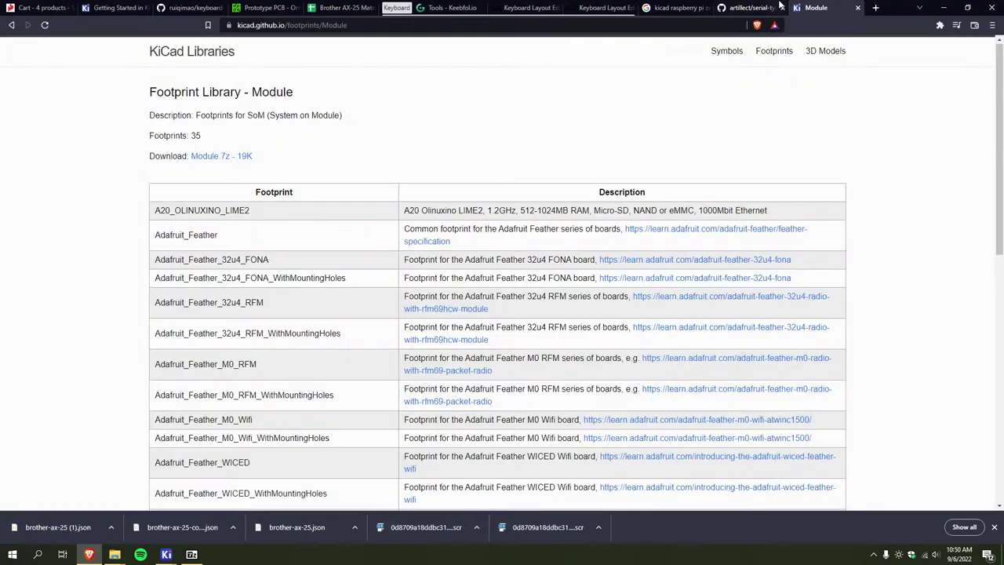
Close the browser pages for the KiCad Raspberry Pi search, the serial GitHub repository and the KiCad Module footprint library
{"action": "left_click", "coordinate": [654, 7]}
{"action": "middle_click", "coordinate": [658, 7]}
{"action": "middle_click", "coordinate": [666, 7]}
{"action": "left_click", "coordinate": [604, 7]}
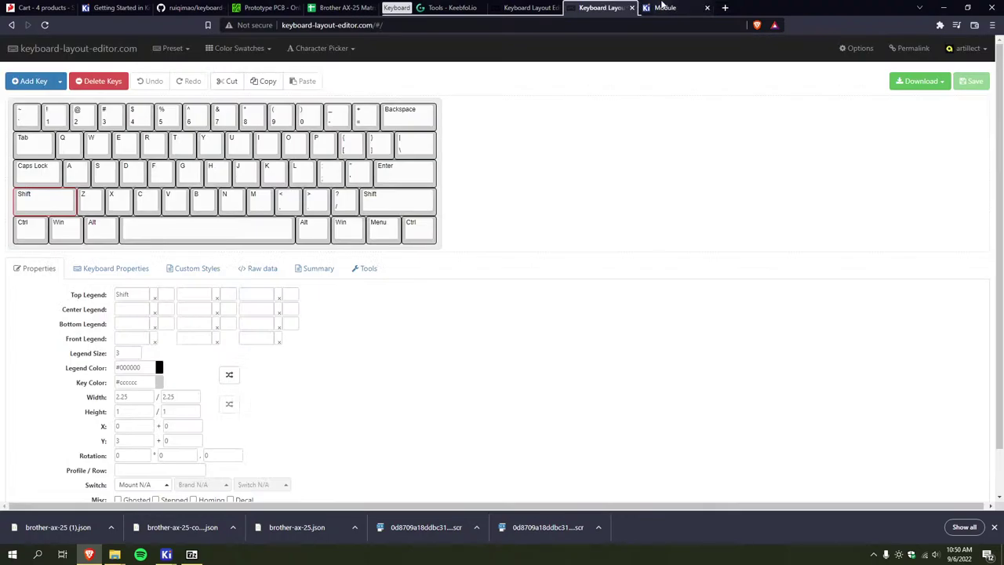
{"action": "left_click", "coordinate": [525, 7]}
{"action": "left_click", "coordinate": [440, 7]}
{"action": "left_click", "coordinate": [597, 7]}
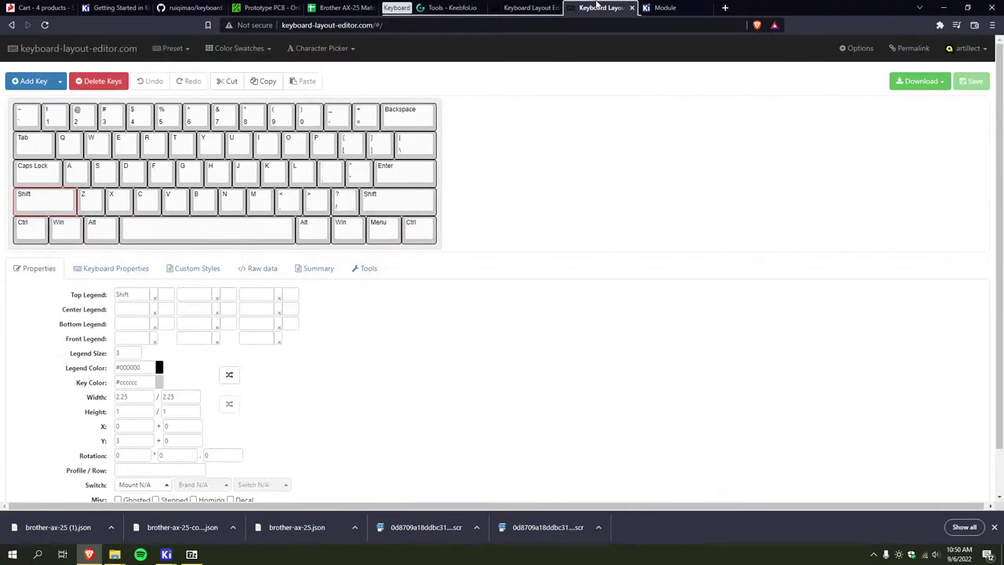
{"action": "left_click", "coordinate": [667, 7]}
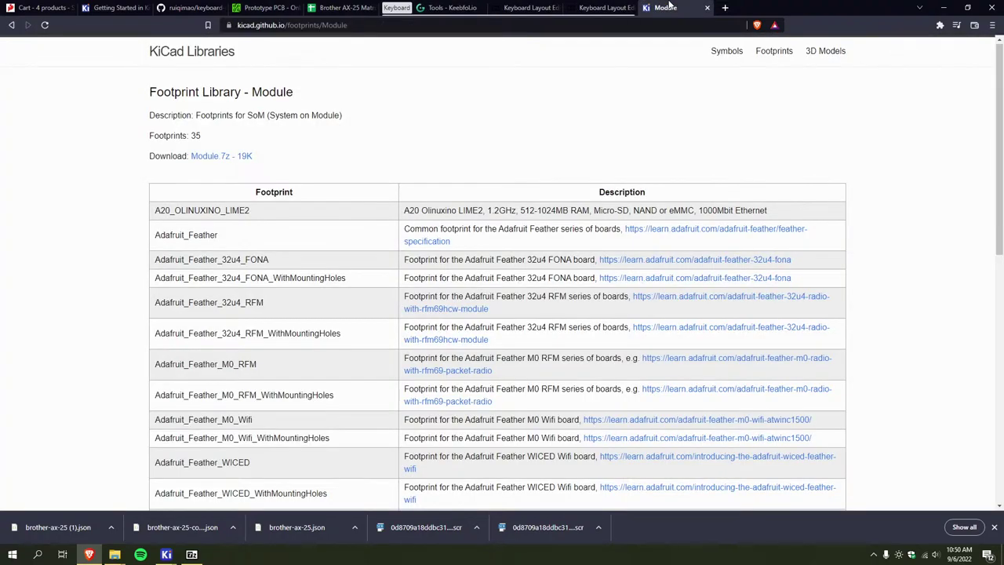
{"action": "middle_click", "coordinate": [669, 7]}
Search for "keyboard layout editor kicad converter" in a new browser page and open the keyboard-tools result
{"action": "left_click", "coordinate": [876, 8]}
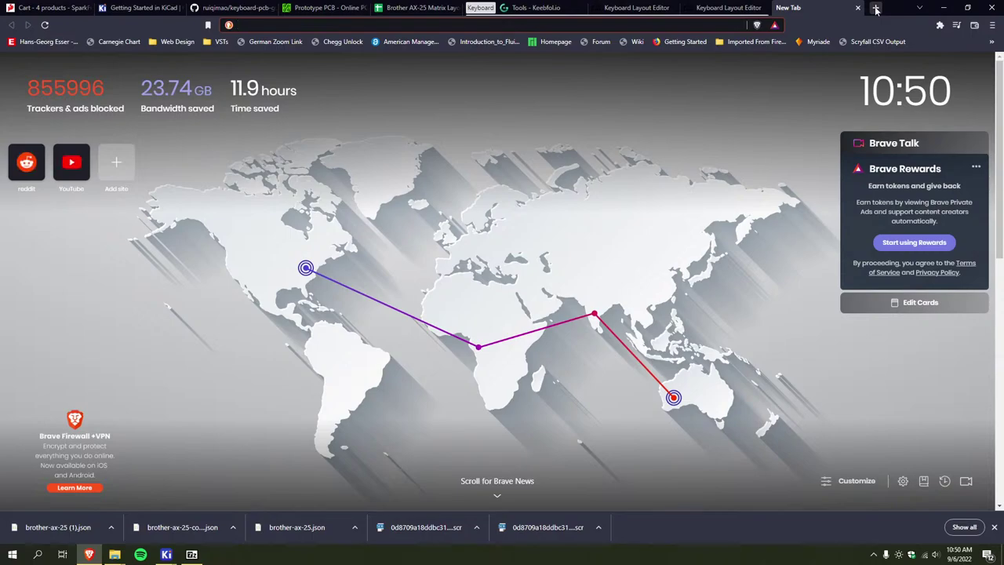
{"action": "type", "text": "keyboard"}
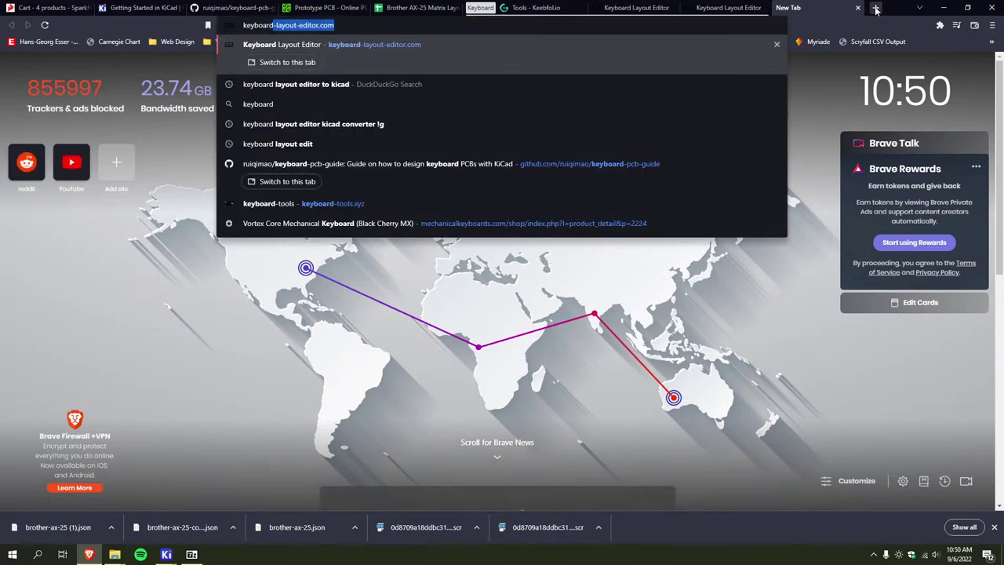
{"action": "key", "text": "Down"}
{"action": "key", "text": "Down"}
{"action": "key", "text": "Down"}
{"action": "key", "text": "Return"}
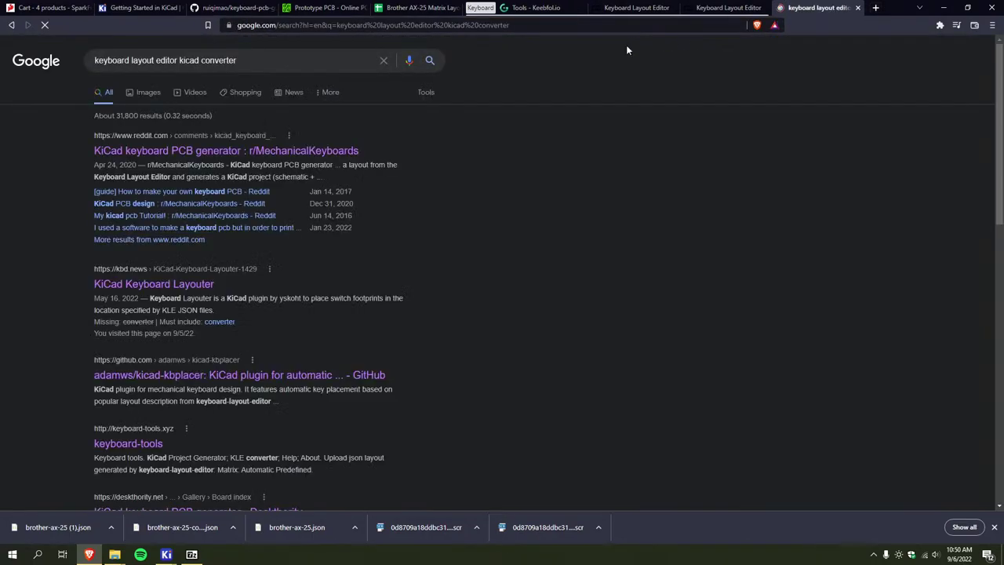
{"action": "scroll", "coordinate": [200, 180], "scroll_direction": "down", "scroll_amount": 1}
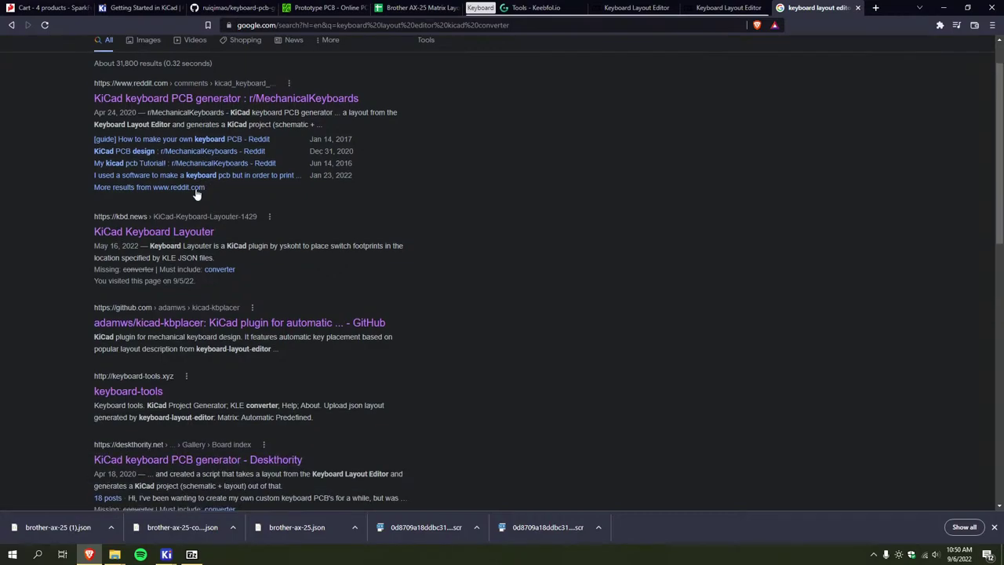
{"action": "left_click", "coordinate": [139, 389]}
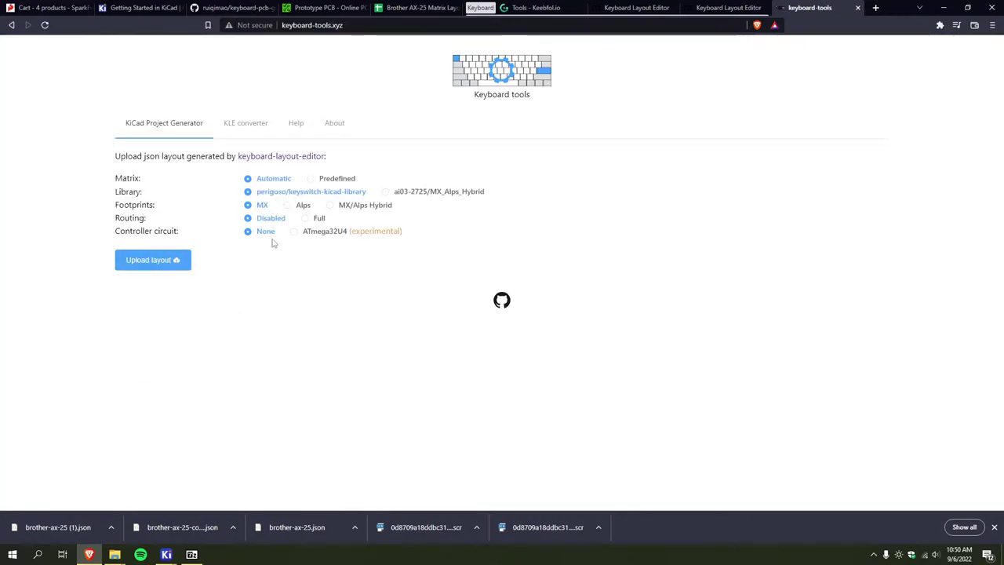
Set the project generator to Alps footprints, the ai03-2725/MX_Alps_Hybrid library and a Predefined matrix
{"action": "left_click", "coordinate": [289, 206]}
{"action": "left_click", "coordinate": [394, 196]}
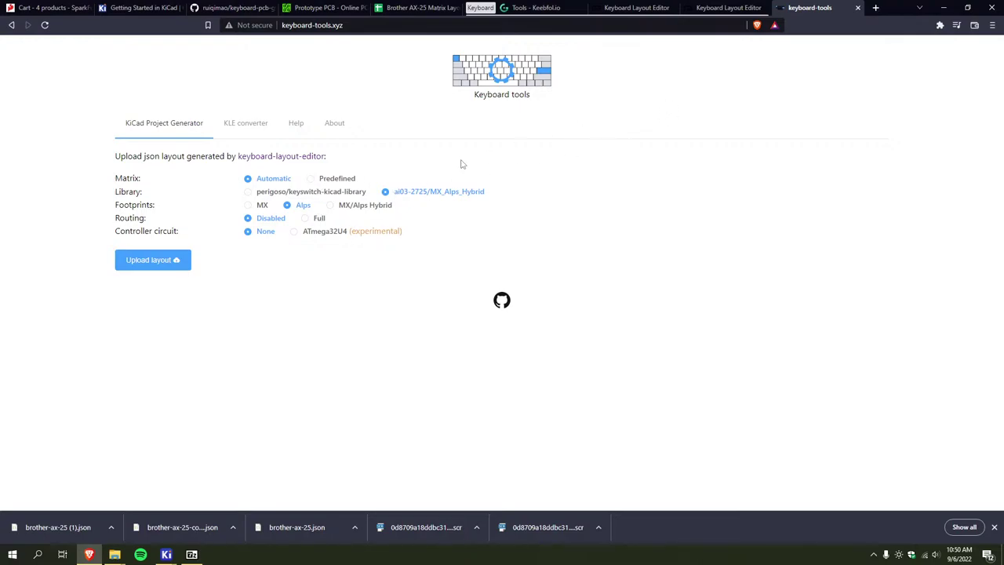
{"action": "left_click", "coordinate": [337, 179]}
Return to the Brother AX-25 layout in Keyboard Layout Editor and set its default switch mount style to Alps Mount
{"action": "left_click", "coordinate": [634, 8]}
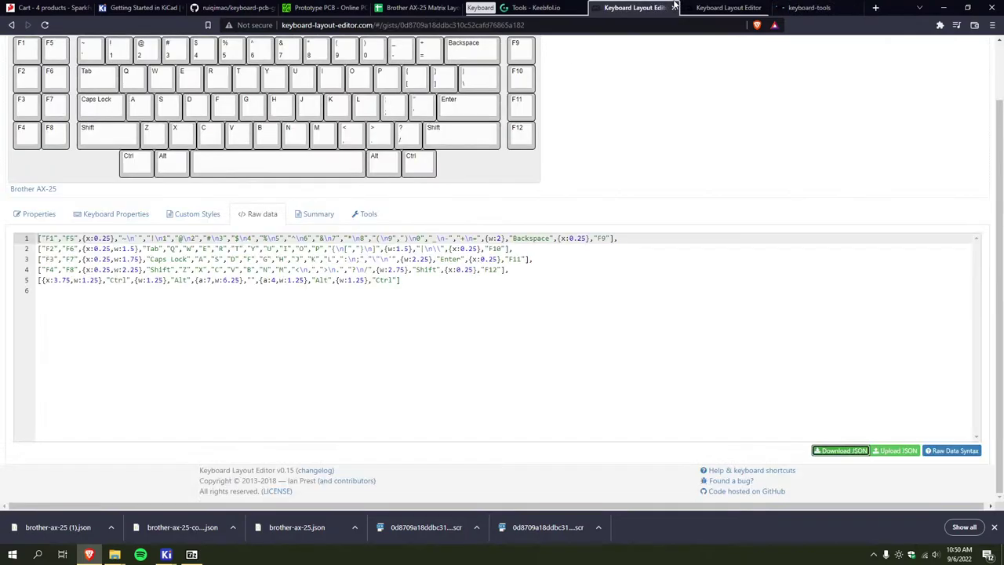
{"action": "left_click", "coordinate": [218, 219]}
{"action": "left_click", "coordinate": [318, 213]}
{"action": "scroll", "coordinate": [314, 215], "scroll_direction": "up", "scroll_amount": 1}
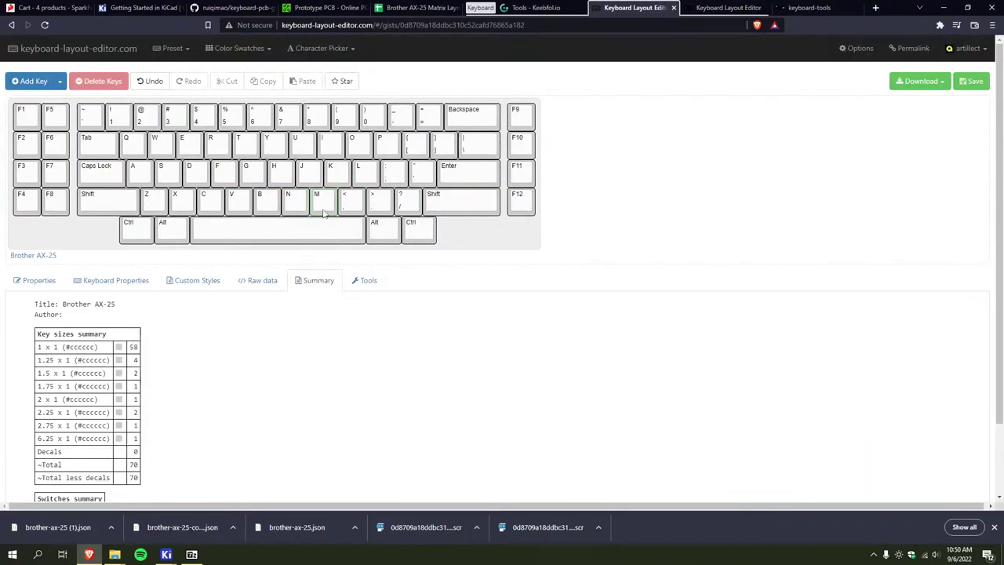
{"action": "left_click", "coordinate": [116, 281]}
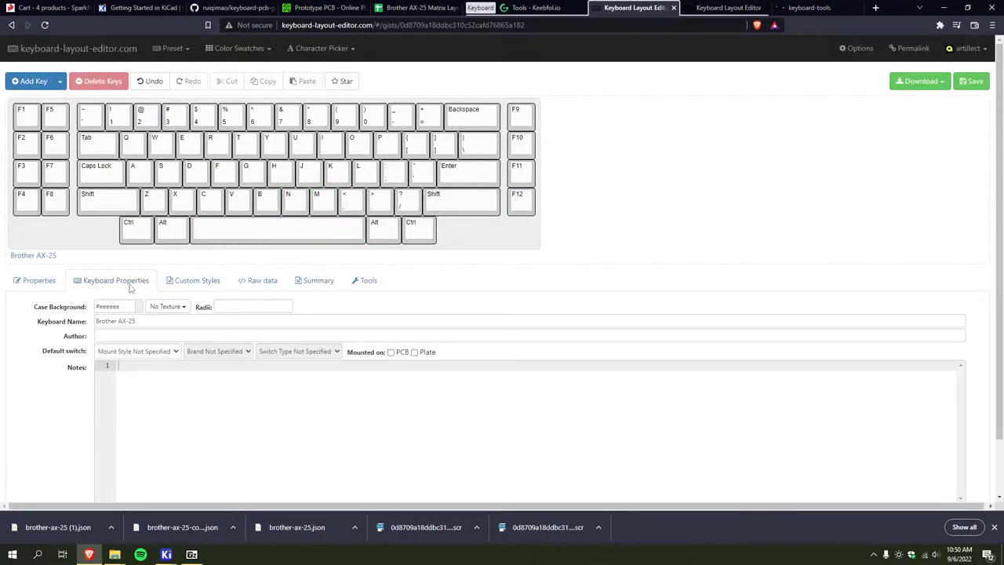
{"action": "scroll", "coordinate": [63, 319], "scroll_direction": "down", "scroll_amount": 1}
{"action": "scroll", "coordinate": [76, 307], "scroll_direction": "down", "scroll_amount": 1}
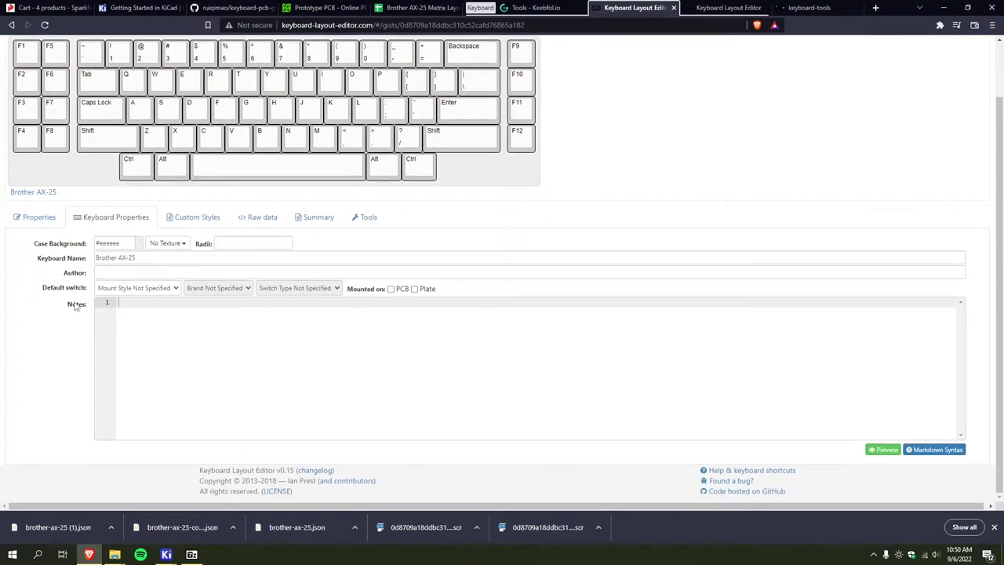
{"action": "left_click", "coordinate": [130, 288]}
{"action": "left_click", "coordinate": [136, 302]}
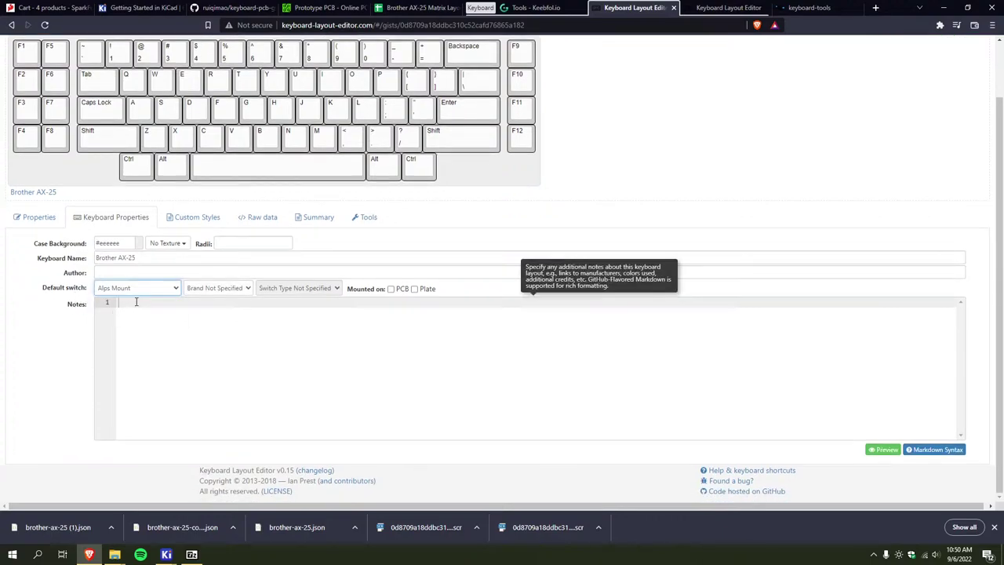
Set the default switch brand to Matias Corporation and its type to Click, clicky, 60 cN, mounted on a plate
{"action": "left_click", "coordinate": [229, 288]}
{"action": "left_click", "coordinate": [218, 318]}
{"action": "left_click", "coordinate": [285, 288]}
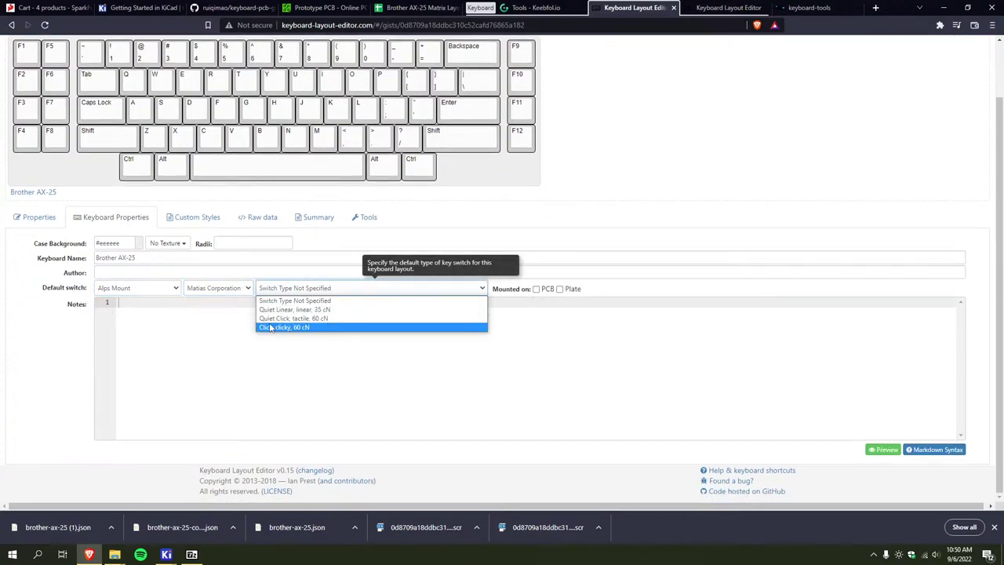
{"action": "left_click", "coordinate": [274, 327]}
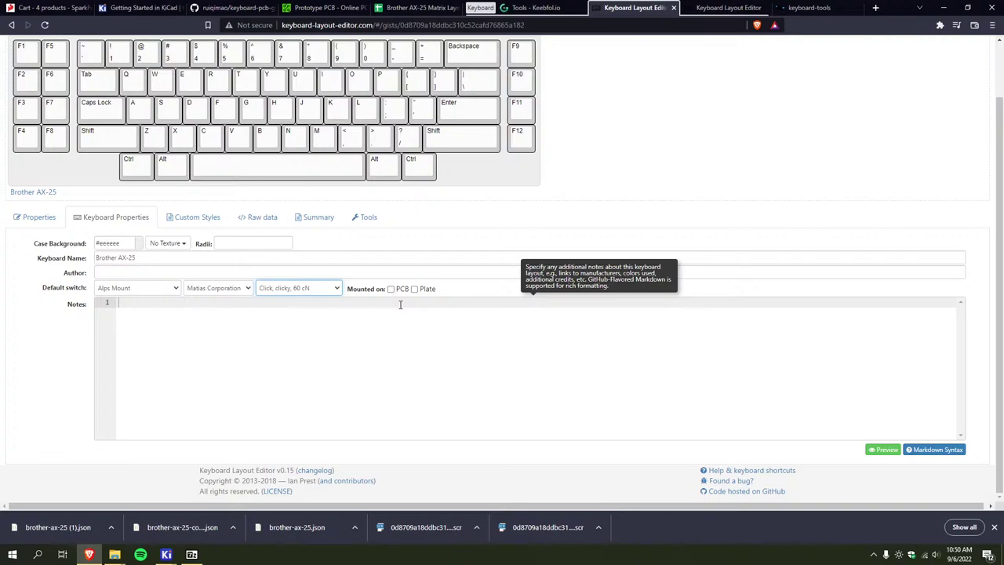
{"action": "left_click", "coordinate": [414, 289]}
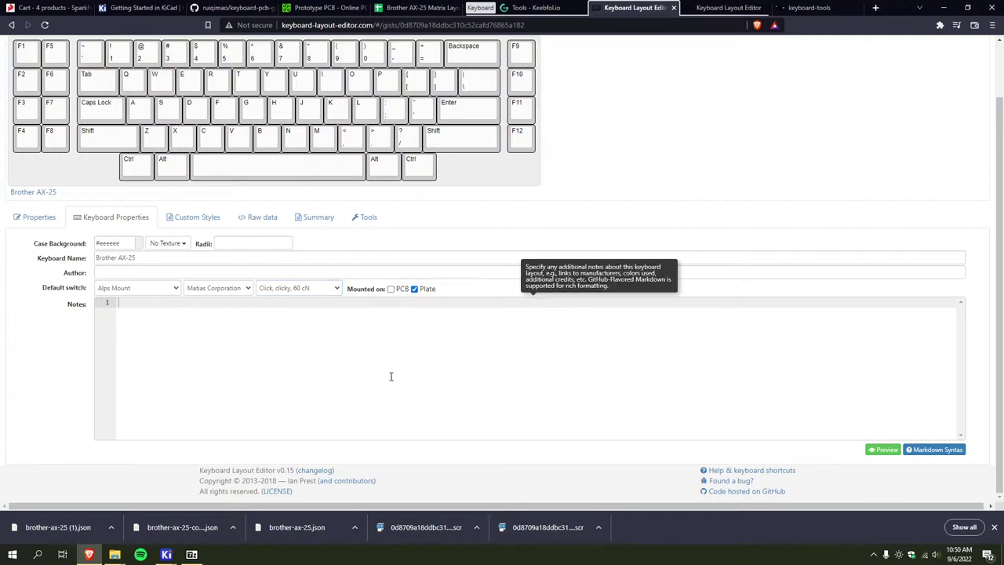
{"action": "scroll", "coordinate": [390, 376], "scroll_direction": "up", "scroll_amount": 2}
{"action": "left_click", "coordinate": [53, 284]}
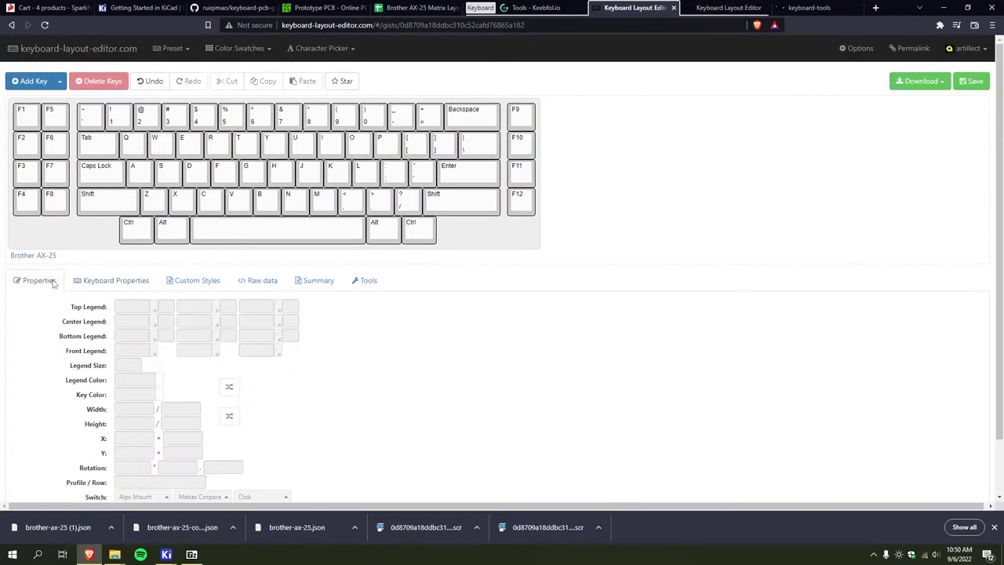
{"action": "scroll", "coordinate": [48, 341], "scroll_direction": "down", "scroll_amount": 1}
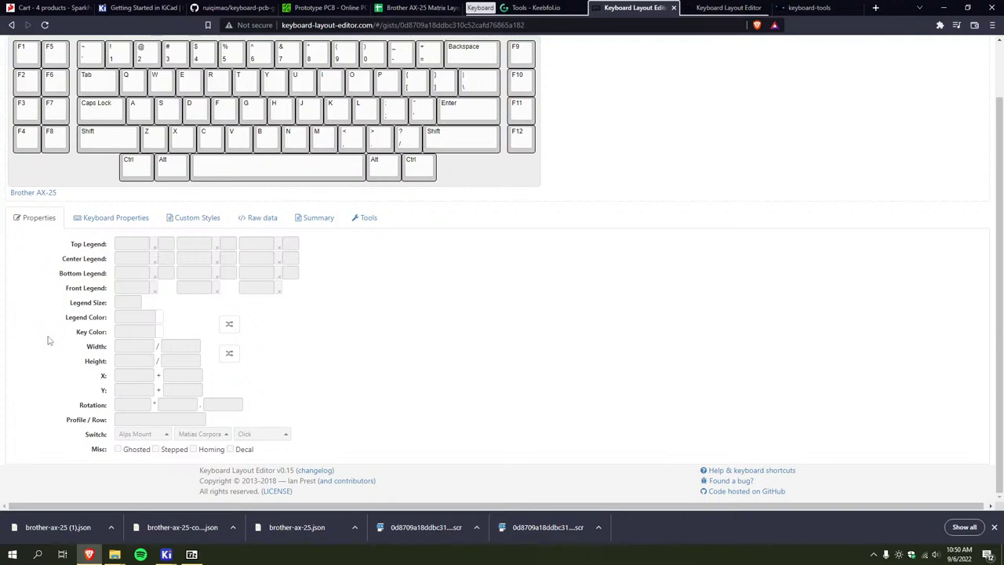
{"action": "left_click", "coordinate": [725, 7]}
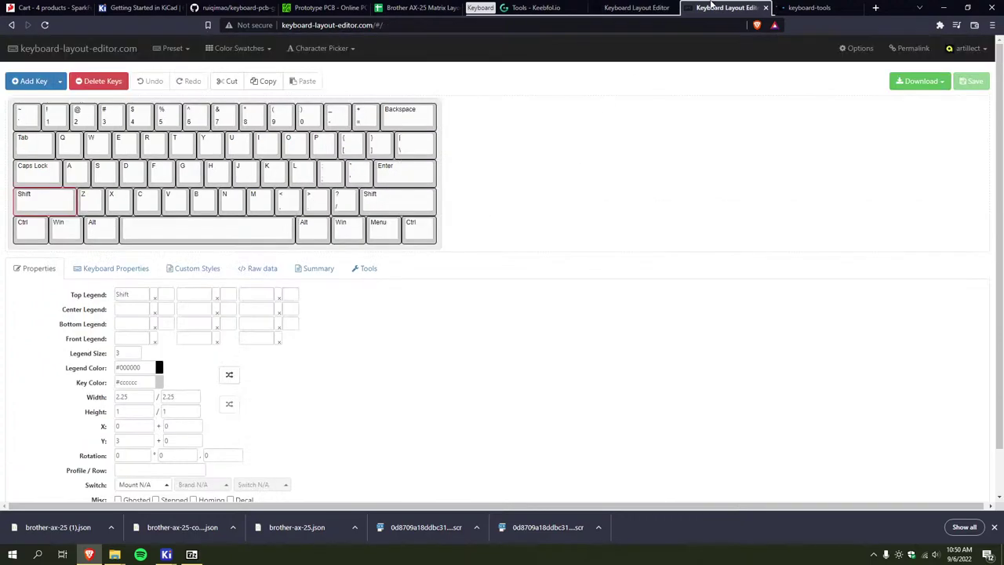
Open a new browser tab and dismiss the mail notification along with the notification center
{"action": "left_click", "coordinate": [816, 8]}
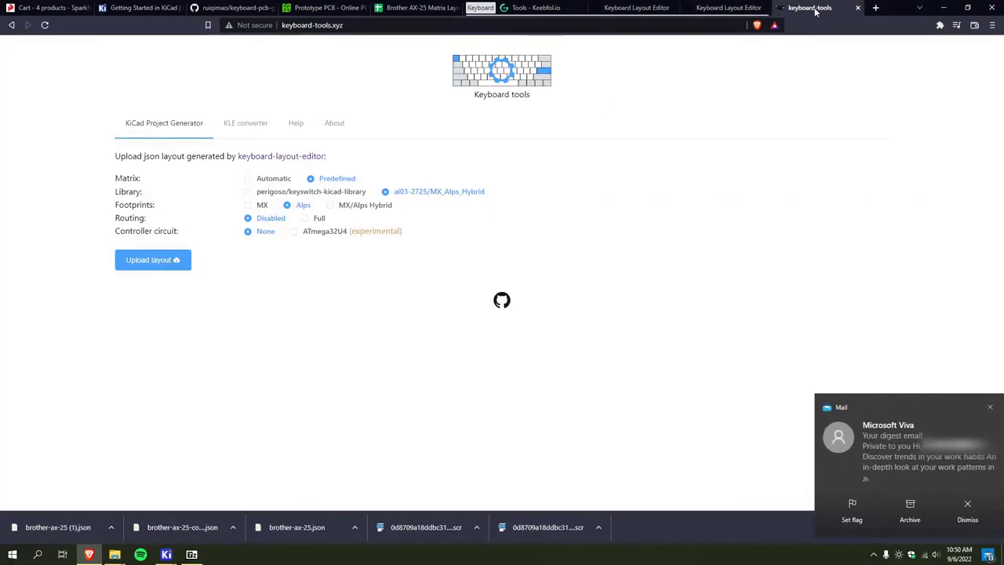
{"action": "left_click", "coordinate": [875, 7]}
{"action": "left_click", "coordinate": [980, 407]}
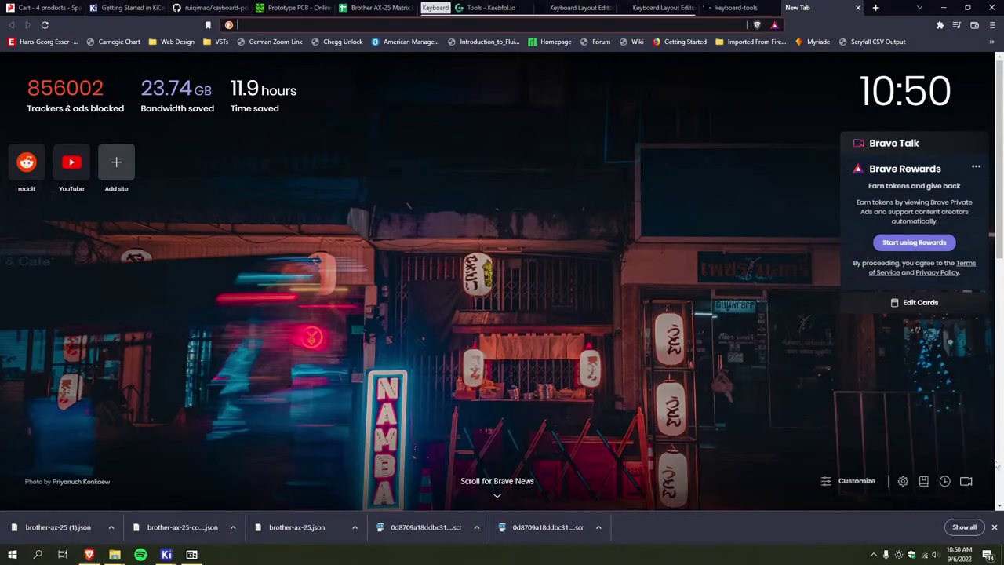
{"action": "left_click", "coordinate": [980, 558]}
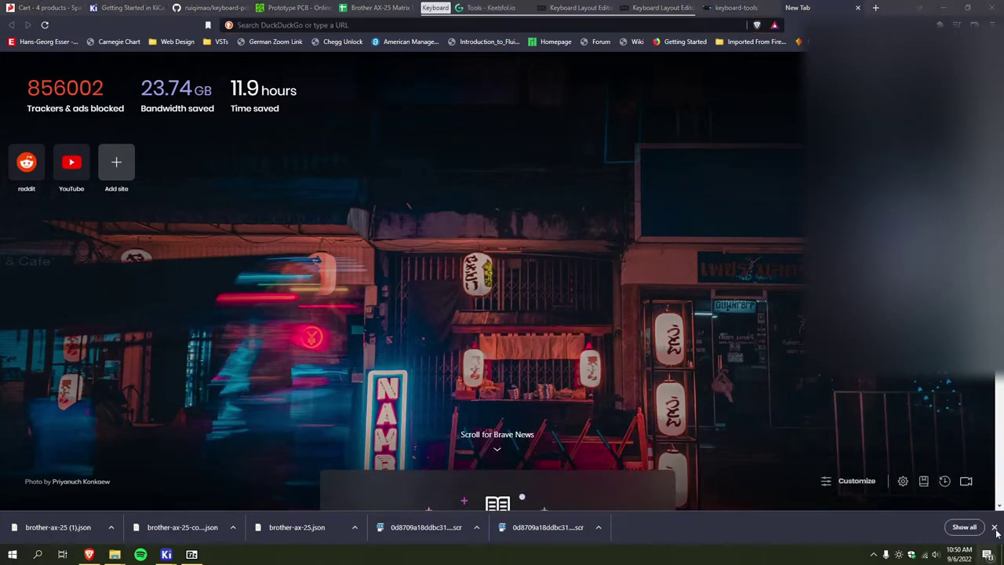
{"action": "left_click", "coordinate": [549, 288]}
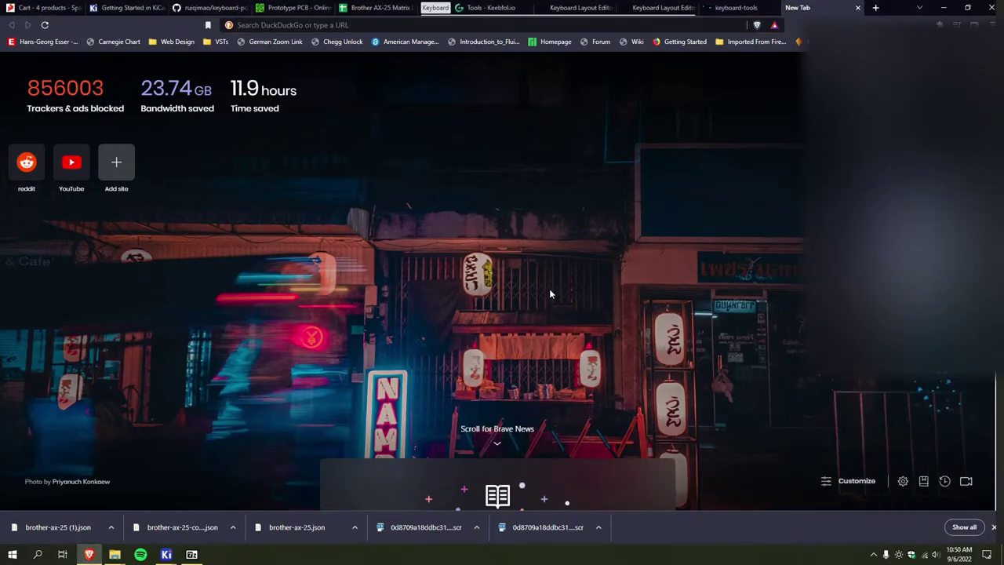
Search the web for "keyboard layout editor define matrix" in the new browser tab
{"action": "left_click", "coordinate": [634, 8]}
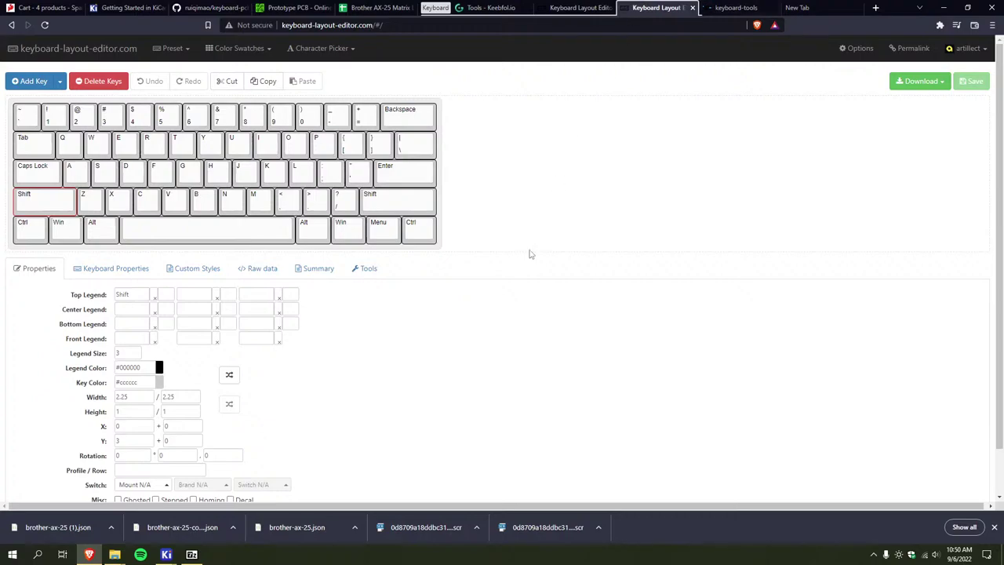
{"action": "left_click", "coordinate": [719, 7]}
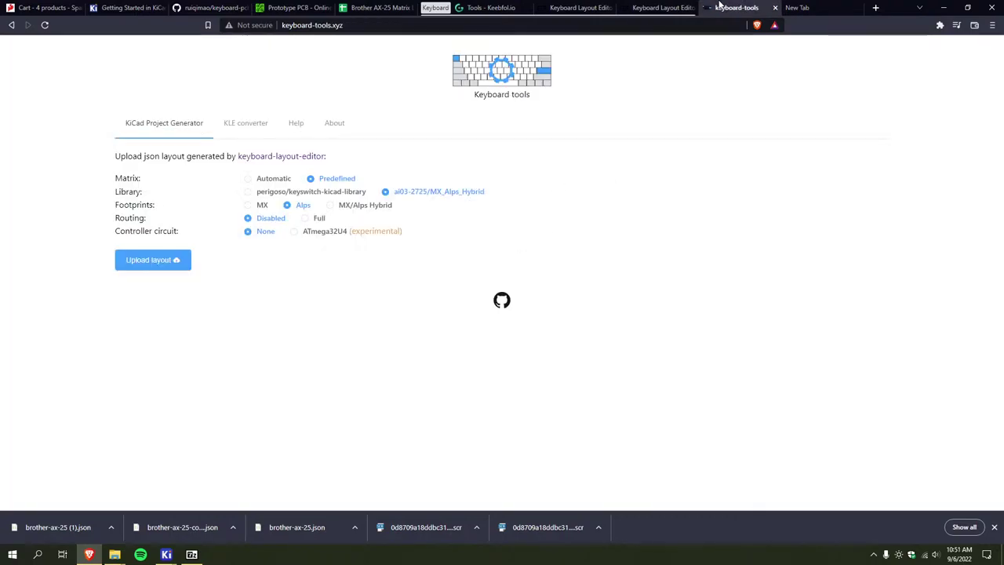
{"action": "left_click", "coordinate": [836, 6]}
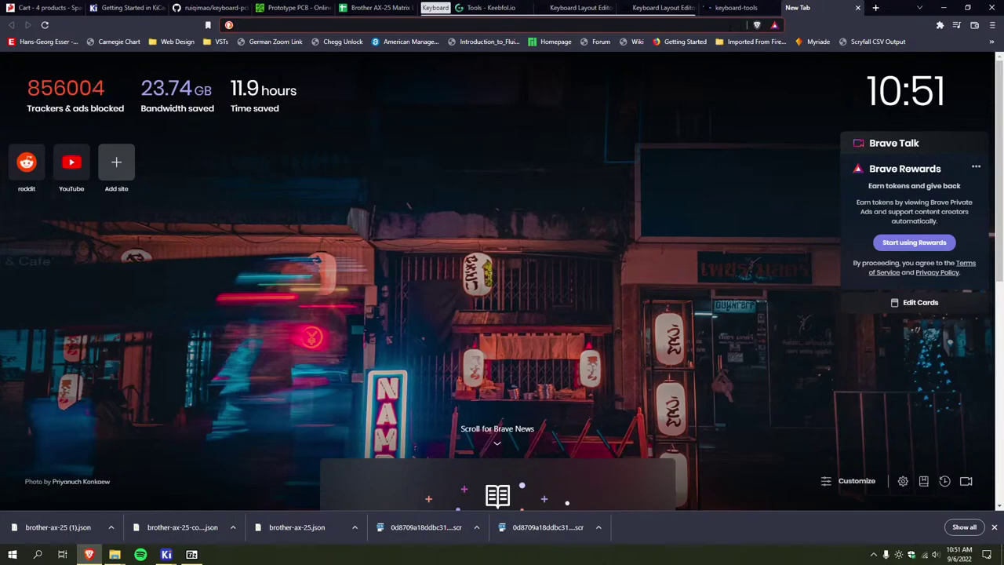
{"action": "type", "text": "keyb"}
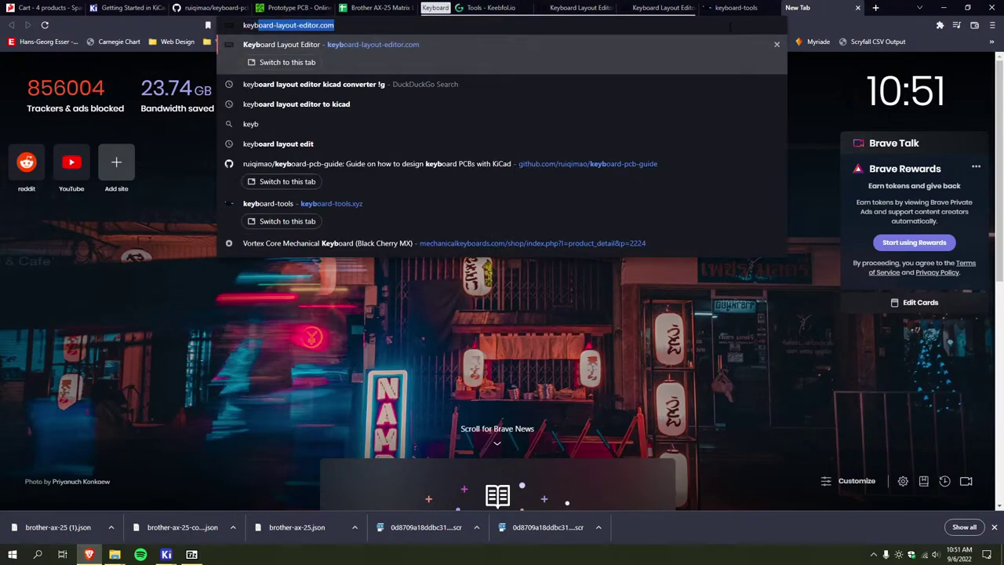
{"action": "type", "text": "oard layout edit"}
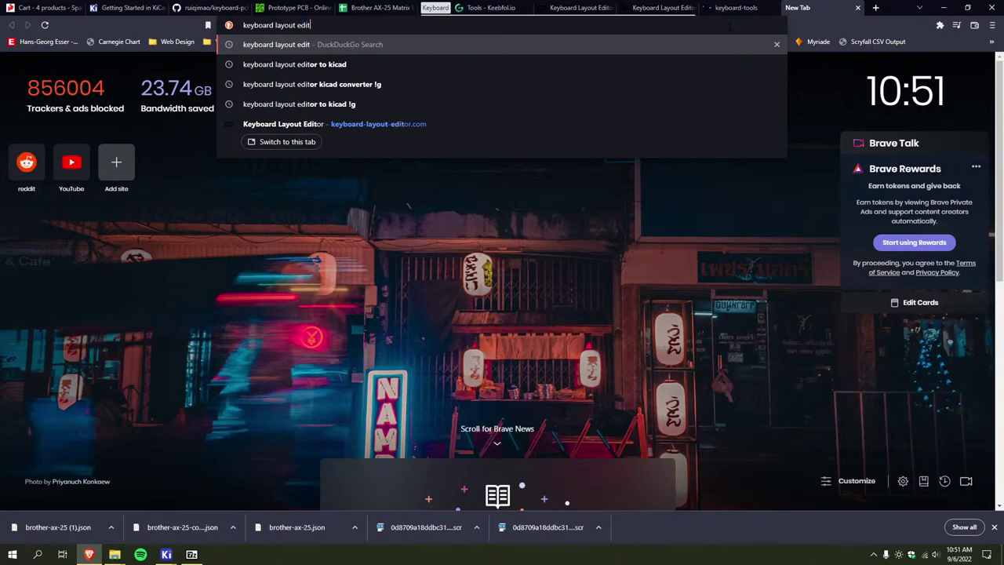
{"action": "type", "text": "or define matrix"}
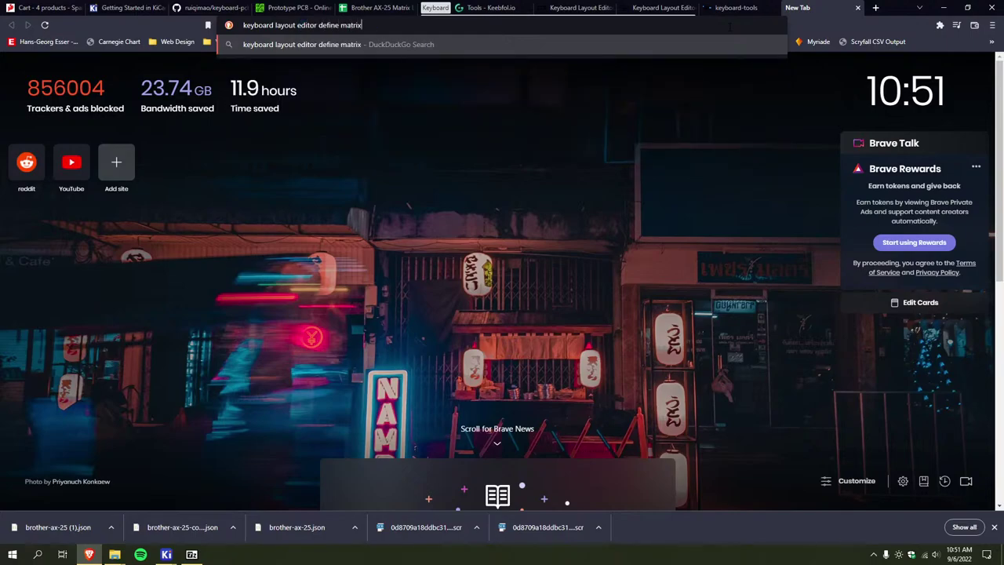
{"action": "key", "text": "Return"}
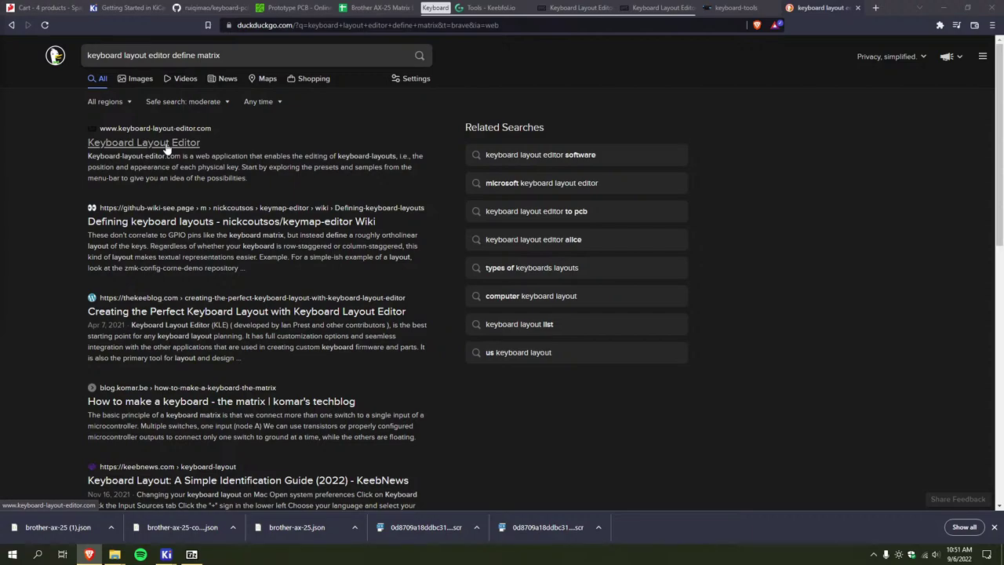
Read the keymap-editor wiki page on defining keyboard layouts, including its original GitHub version, and return to the search results
{"action": "left_click", "coordinate": [175, 222]}
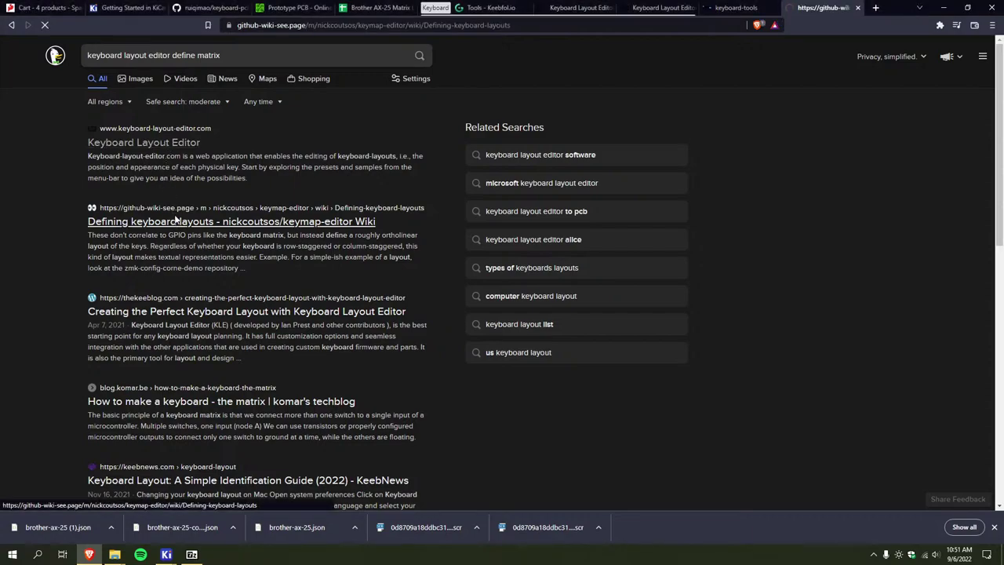
{"action": "scroll", "coordinate": [294, 196], "scroll_direction": "down", "scroll_amount": 3}
{"action": "scroll", "coordinate": [296, 204], "scroll_direction": "down", "scroll_amount": 3}
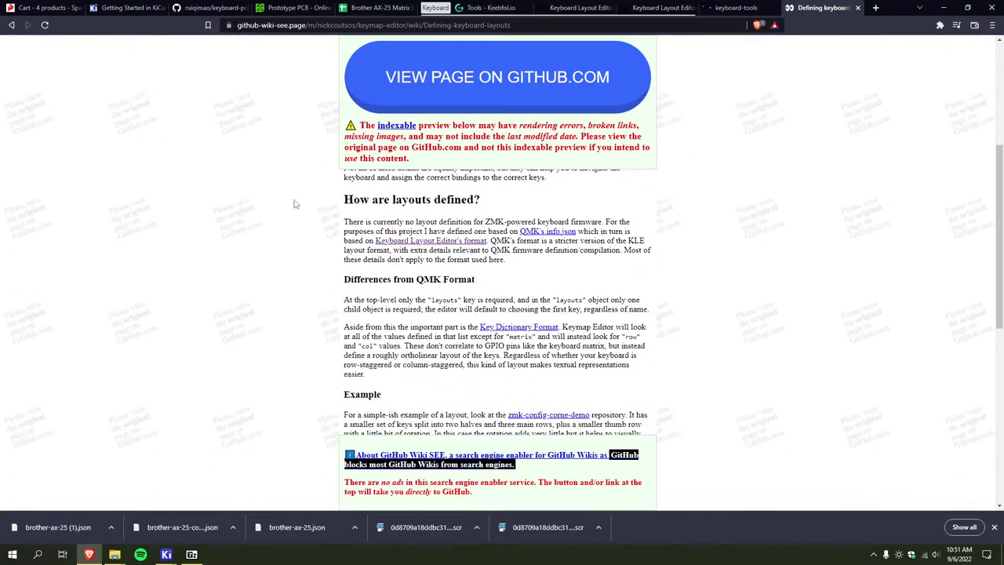
{"action": "scroll", "coordinate": [290, 201], "scroll_direction": "up", "scroll_amount": 6}
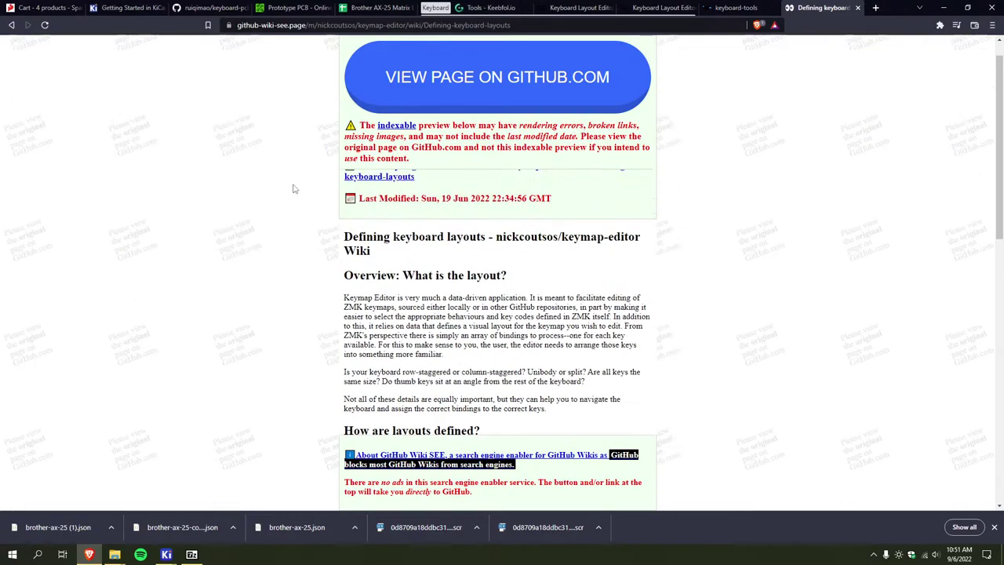
{"action": "left_click", "coordinate": [435, 71]}
{"action": "scroll", "coordinate": [367, 151], "scroll_direction": "down", "scroll_amount": 4}
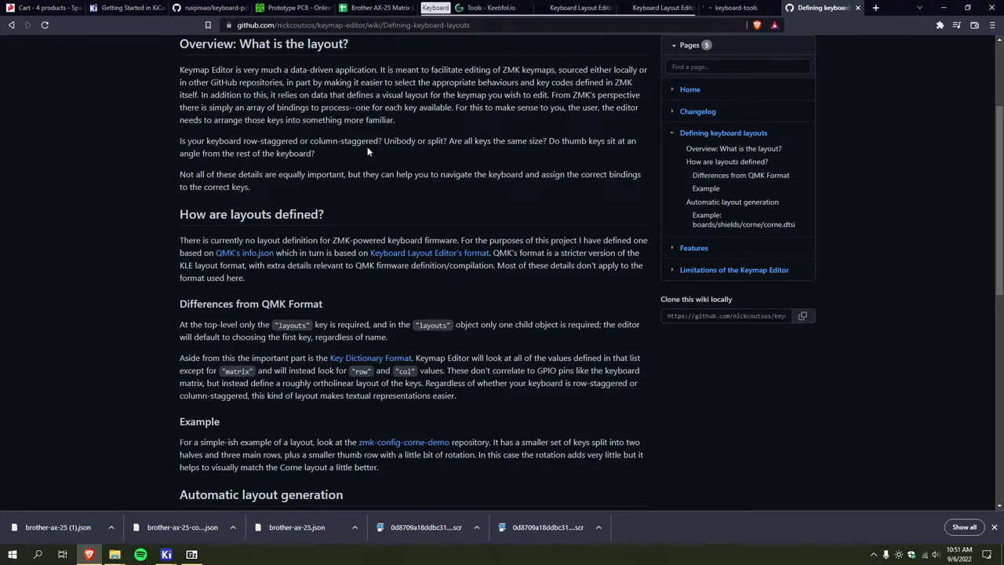
{"action": "scroll", "coordinate": [367, 152], "scroll_direction": "down", "scroll_amount": 3}
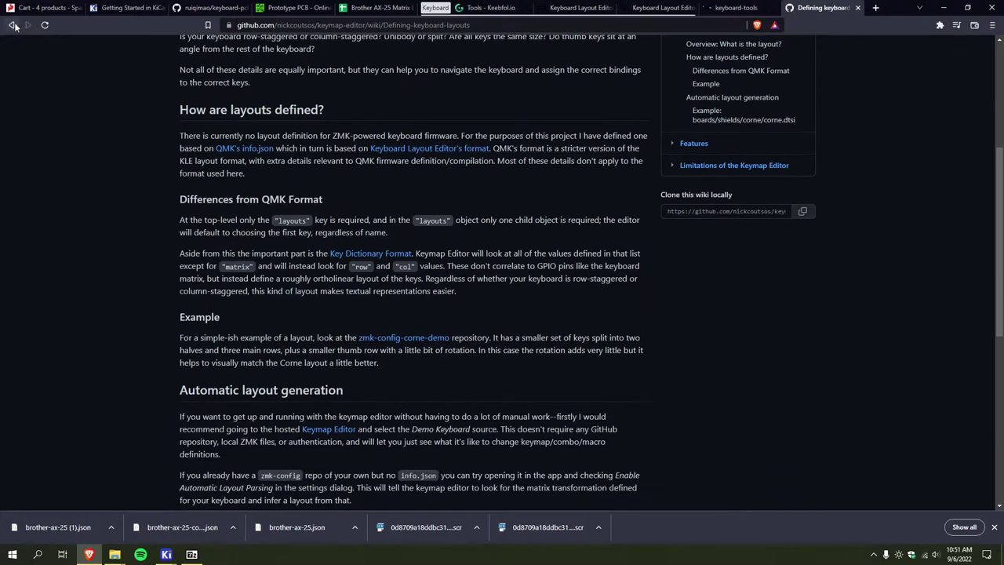
{"action": "scroll", "coordinate": [37, 109], "scroll_direction": "down", "scroll_amount": 3}
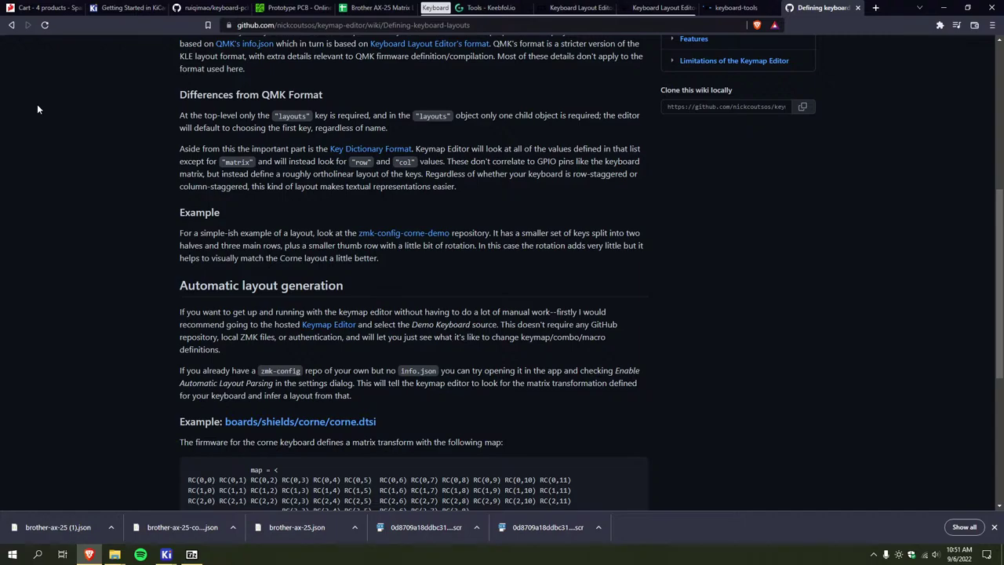
{"action": "left_click", "coordinate": [11, 26]}
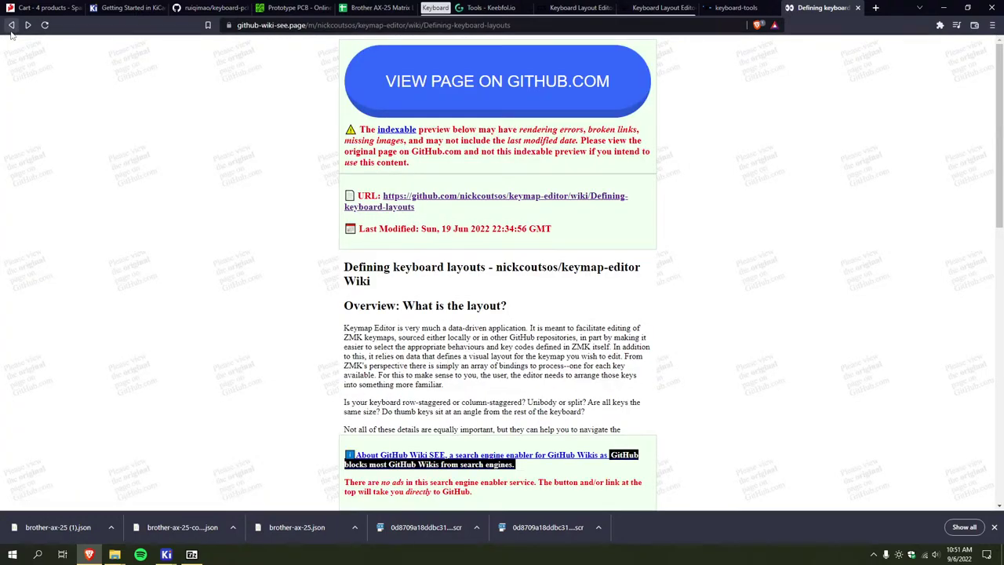
{"action": "left_click", "coordinate": [11, 29]}
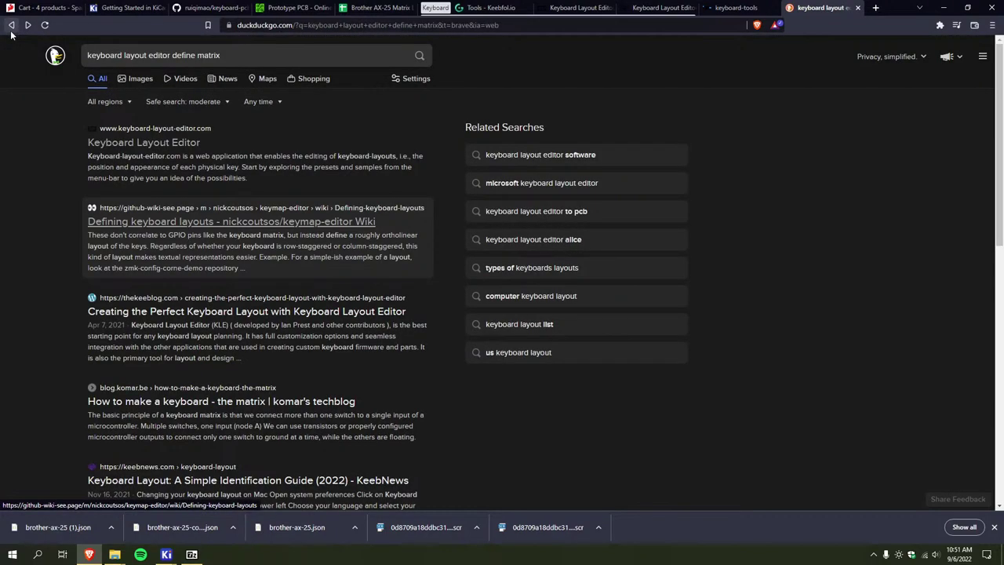
Open the Keyboard Layout Editor guide from thekeeblog.com in a background tab, rerun the search on Google with !g, and close the results after scanning them
{"action": "middle_click", "coordinate": [268, 312]}
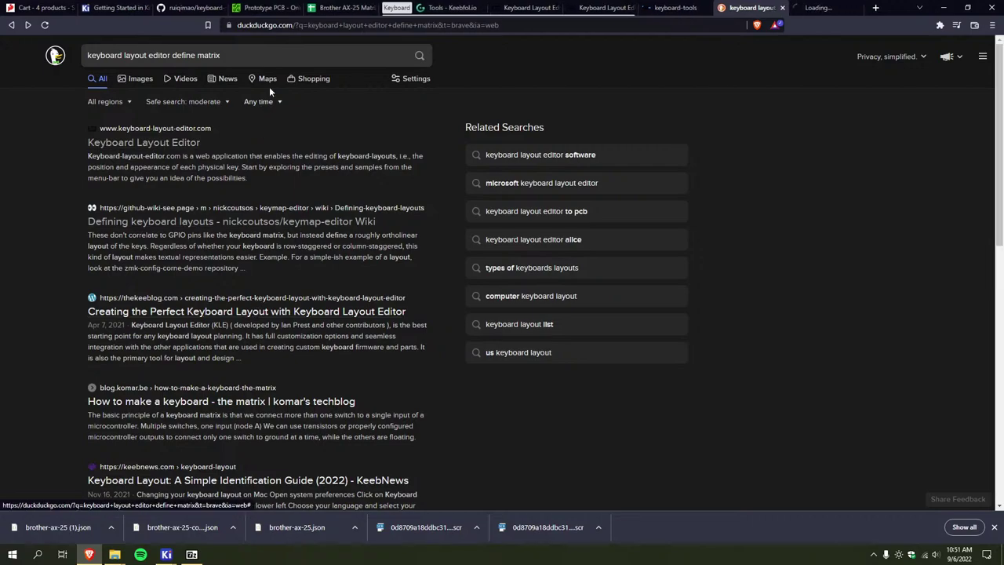
{"action": "left_click", "coordinate": [278, 55]}
{"action": "type", "text": "!g"}
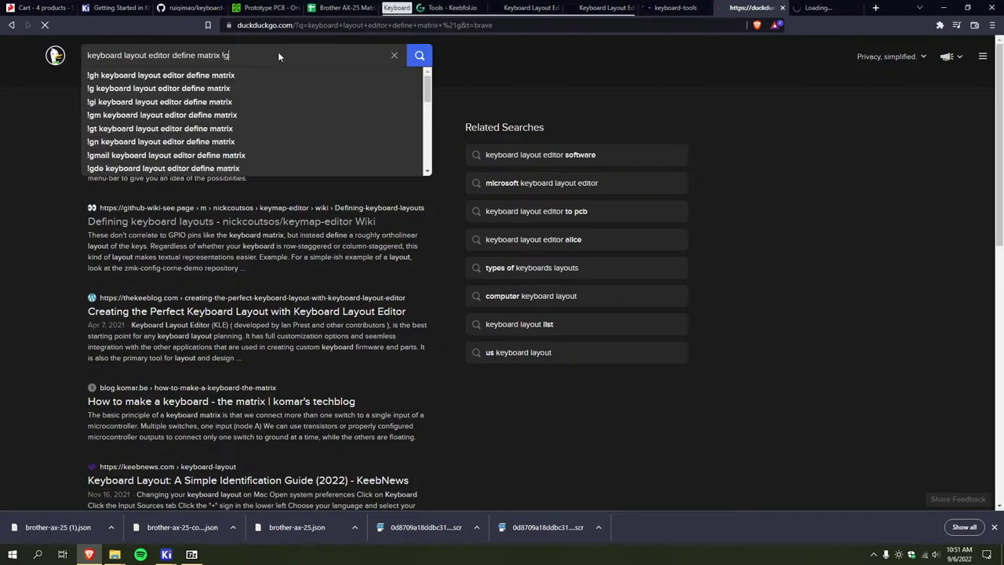
{"action": "key", "text": "Return"}
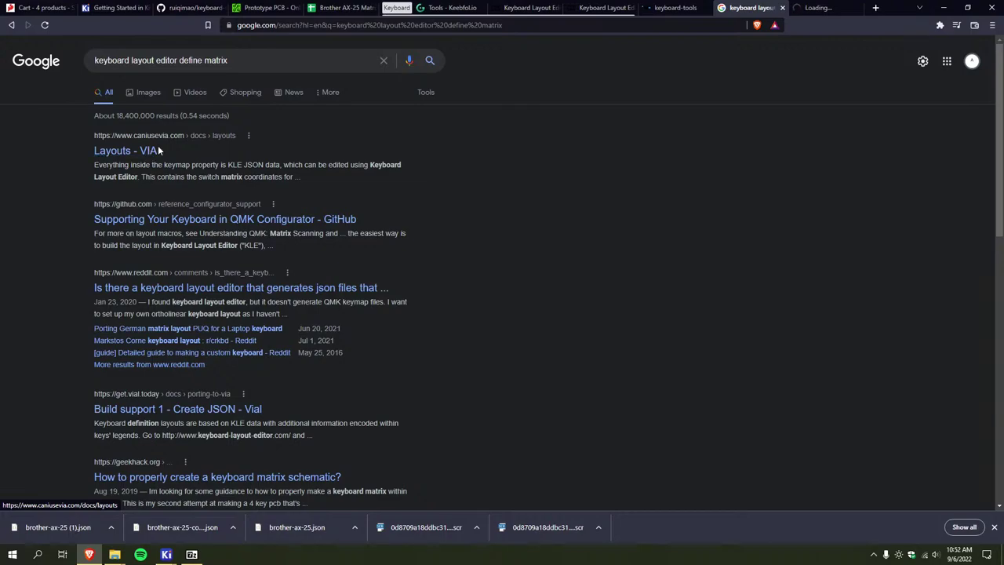
{"action": "scroll", "coordinate": [428, 157], "scroll_direction": "down", "scroll_amount": 1}
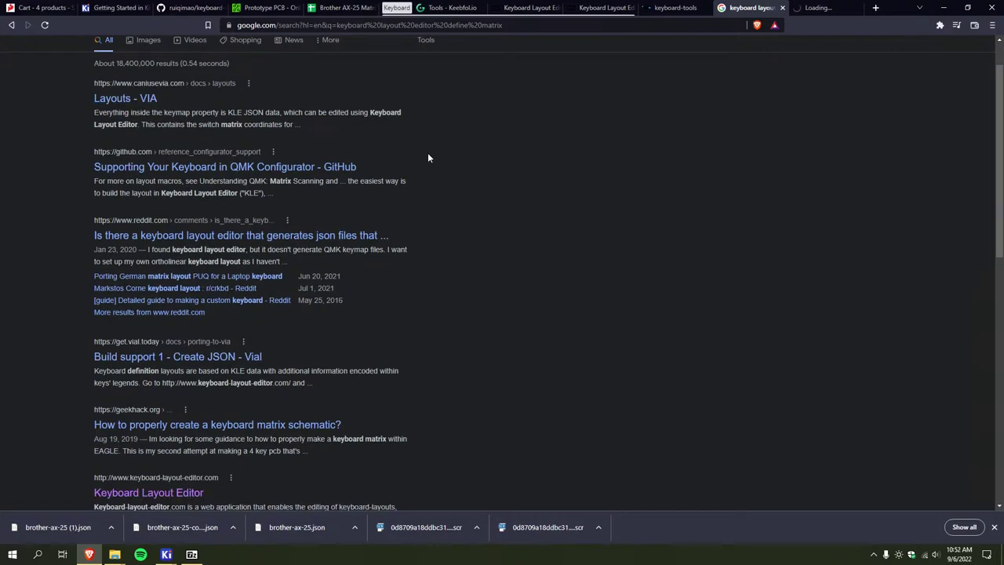
{"action": "left_click", "coordinate": [782, 7]}
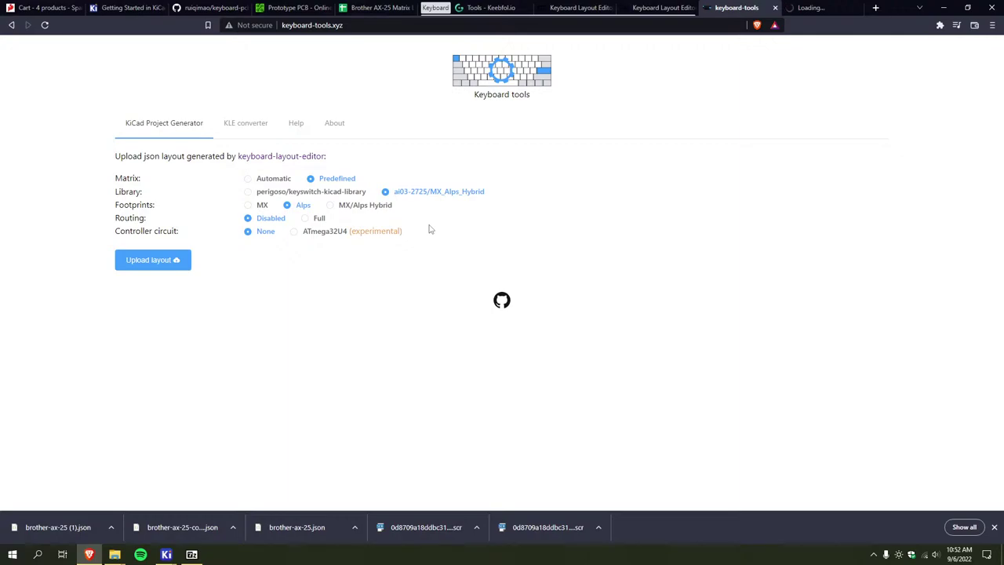
Try to upload brother-ax-25 (1).json to the KiCad Project Generator with the predefined matrix and Alps footprints
{"action": "left_click", "coordinate": [187, 267]}
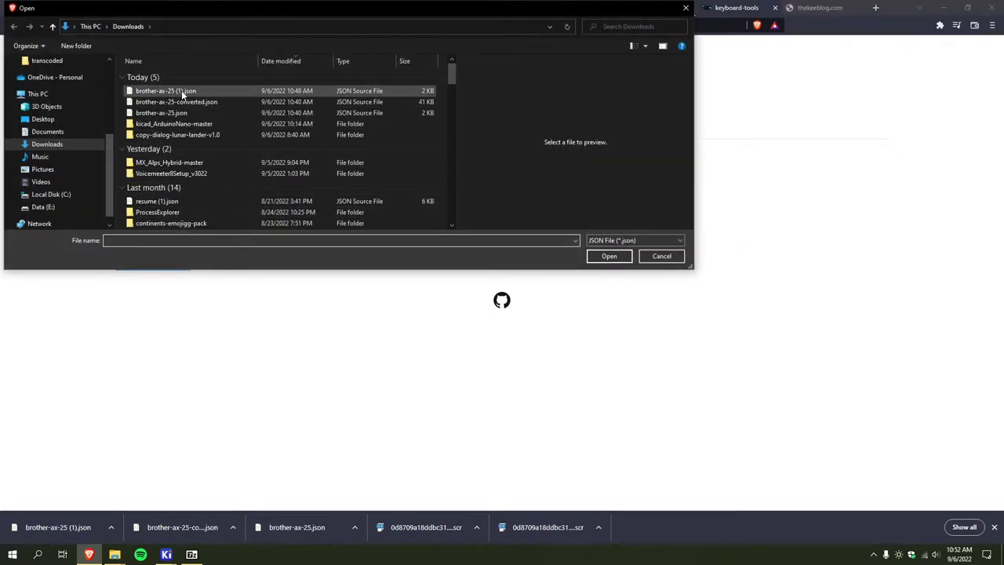
{"action": "left_click", "coordinate": [181, 92]}
{"action": "left_click", "coordinate": [621, 255]}
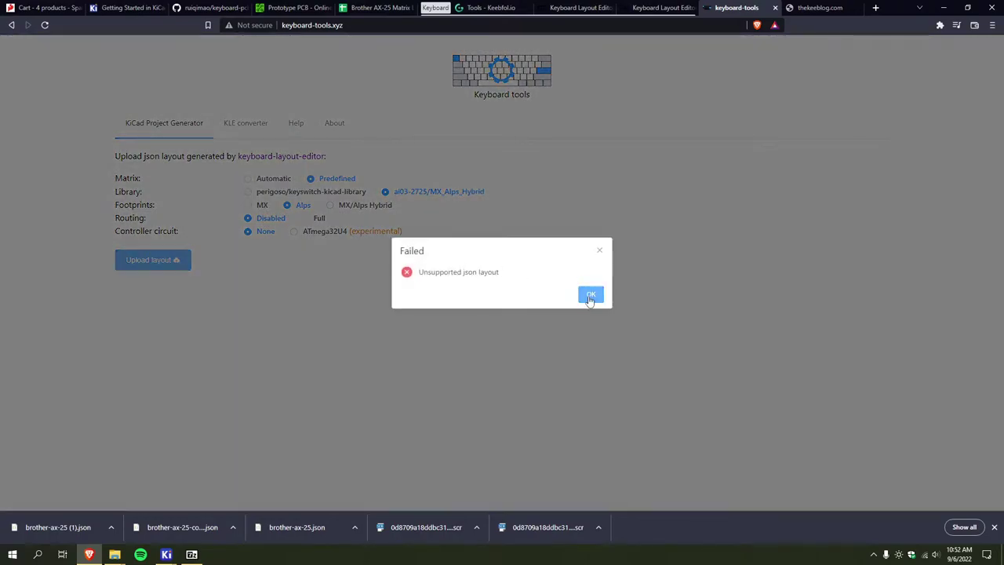
{"action": "left_click", "coordinate": [590, 291]}
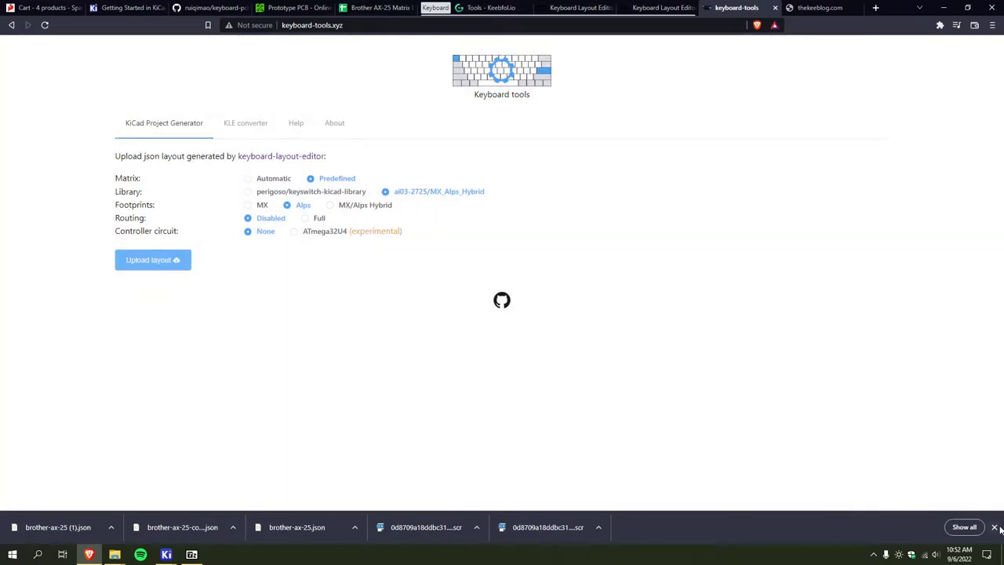
Delete brother-ax-25 (1).json, brother-ax-25.json and brother-ax-25-converted.json from the Downloads folder
{"action": "left_click", "coordinate": [110, 527]}
{"action": "left_click", "coordinate": [141, 494]}
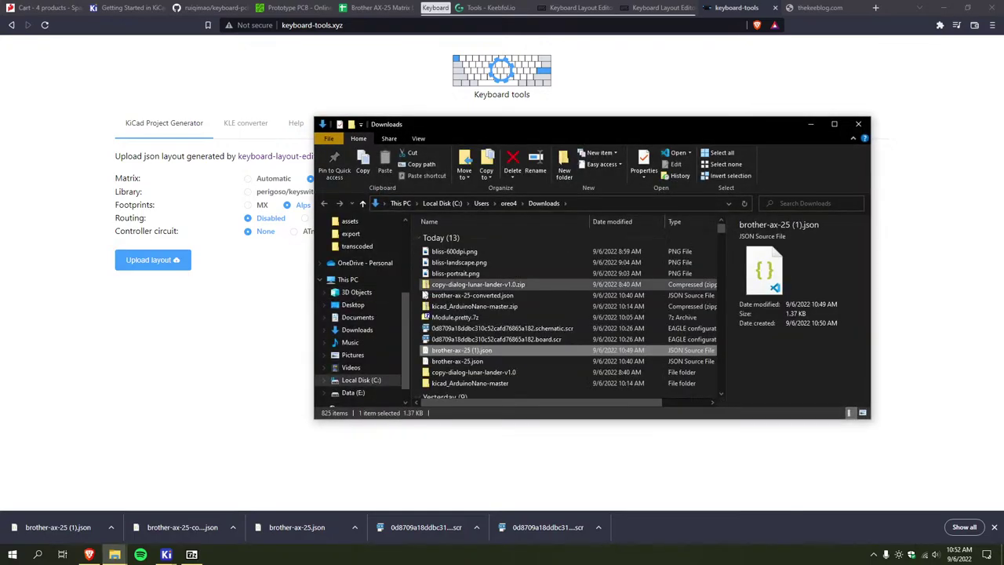
{"action": "scroll", "coordinate": [483, 298], "scroll_direction": "down", "scroll_amount": 1}
{"action": "left_click", "coordinate": [492, 330], "text": "ctrl"}
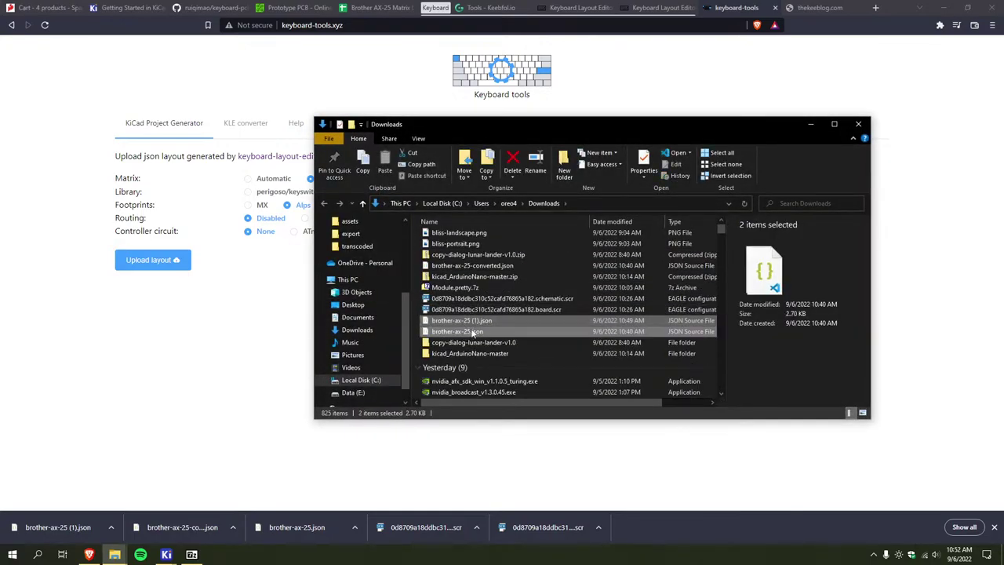
{"action": "key", "text": "alt+Up"}
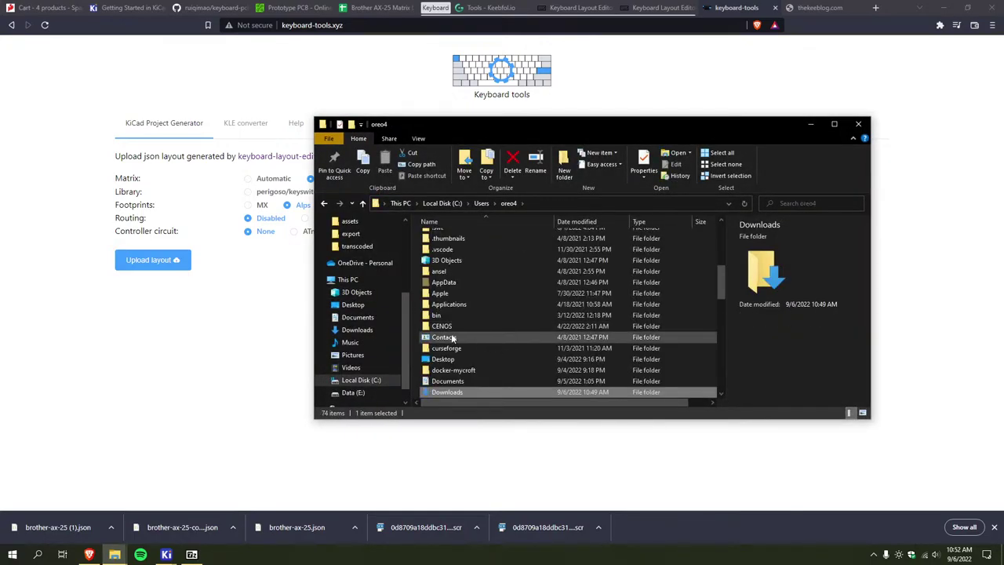
{"action": "left_click", "coordinate": [325, 203]}
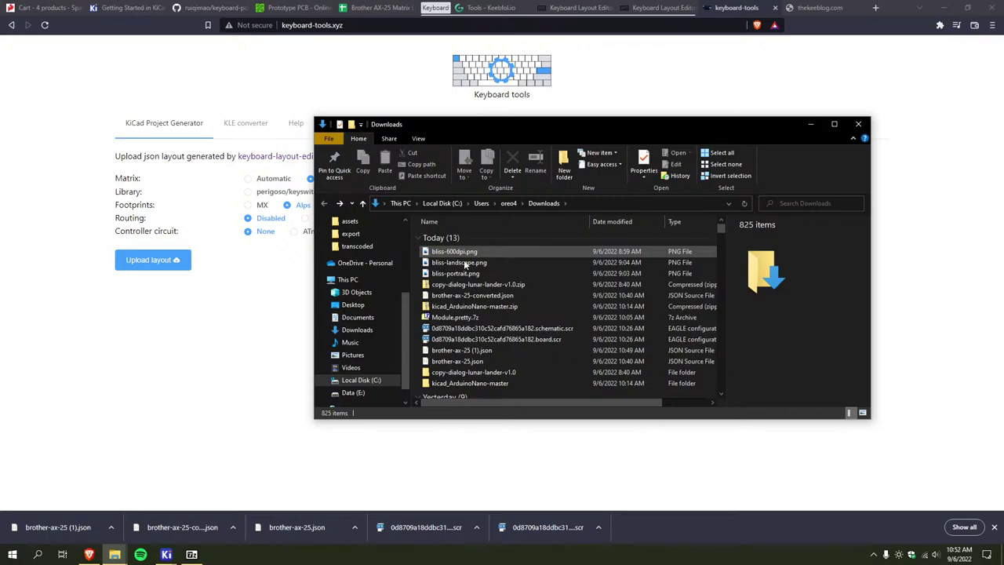
{"action": "left_click", "coordinate": [462, 351]}
{"action": "left_click", "coordinate": [463, 361], "text": "ctrl"}
{"action": "key", "text": "Delete"}
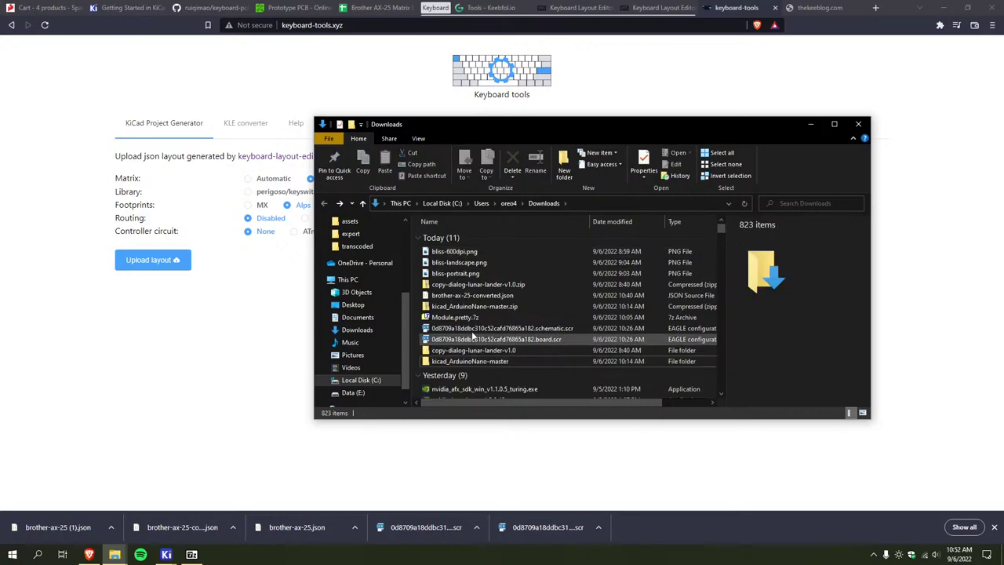
{"action": "left_click", "coordinate": [527, 295]}
{"action": "key", "text": "Delete"}
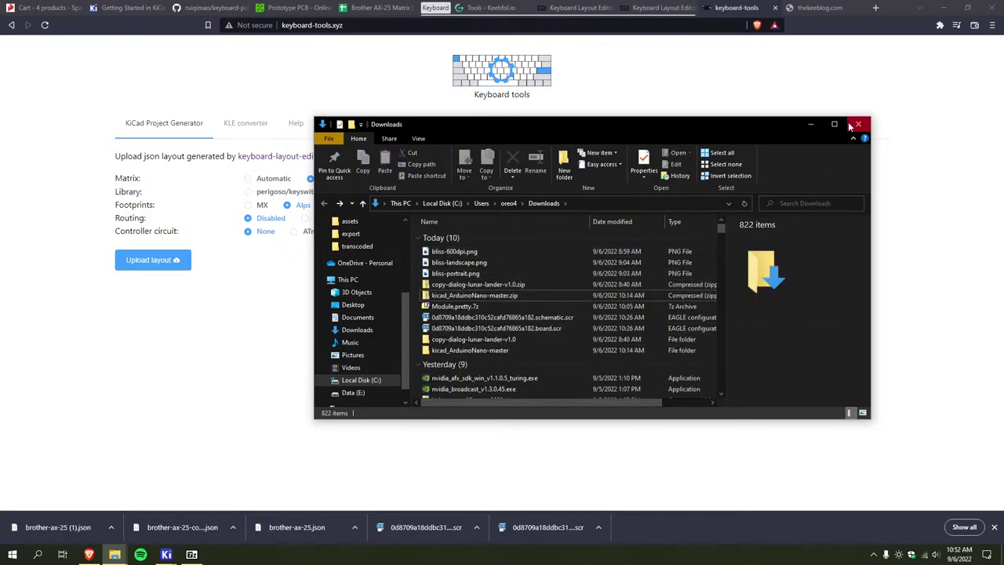
Download the raw data of the Brother AX-25 layout as a JSON file from Keyboard Layout Editor
{"action": "left_click", "coordinate": [584, 7]}
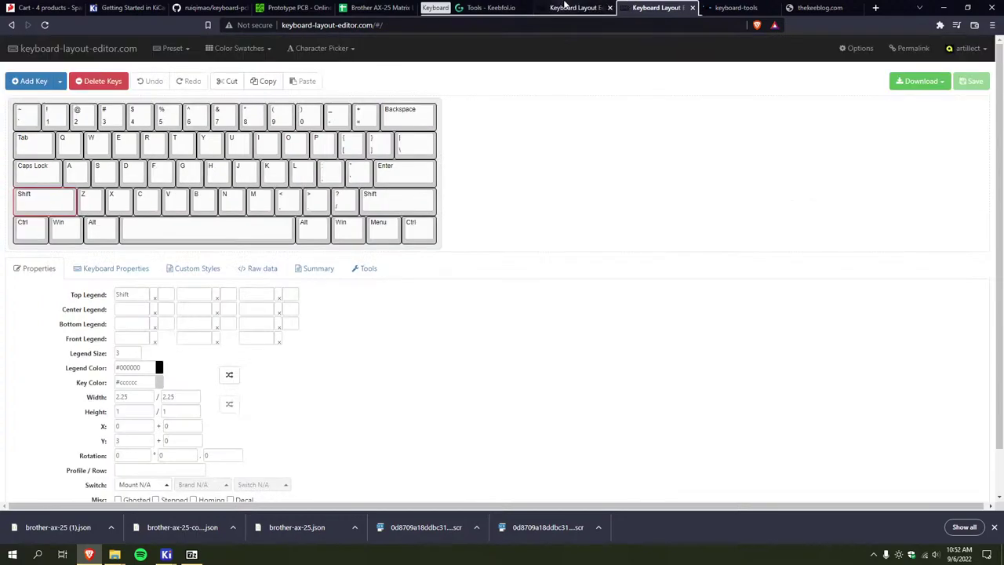
{"action": "left_click", "coordinate": [196, 219]}
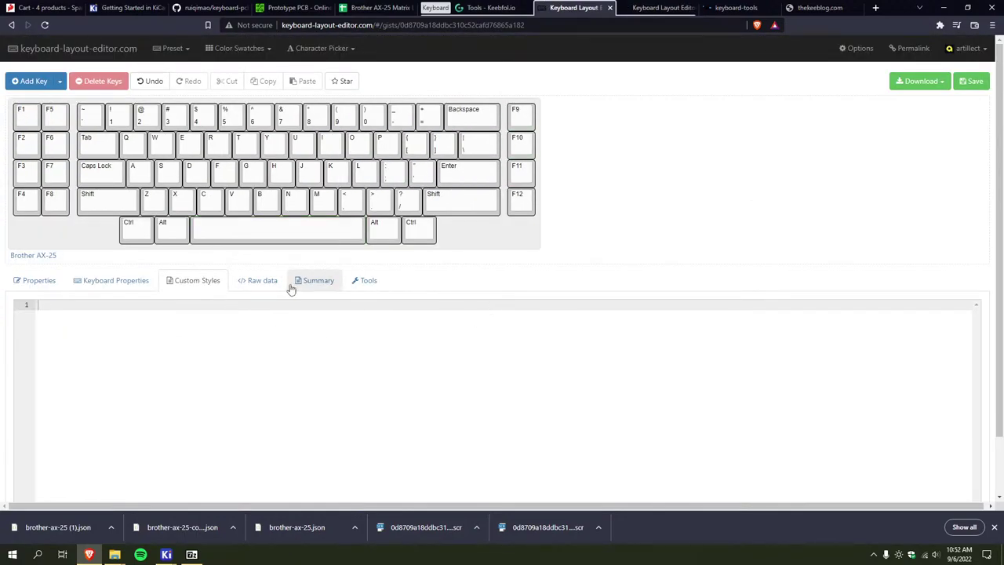
{"action": "left_click", "coordinate": [263, 282]}
{"action": "scroll", "coordinate": [547, 309], "scroll_direction": "down", "scroll_amount": 2}
{"action": "left_click", "coordinate": [833, 453]}
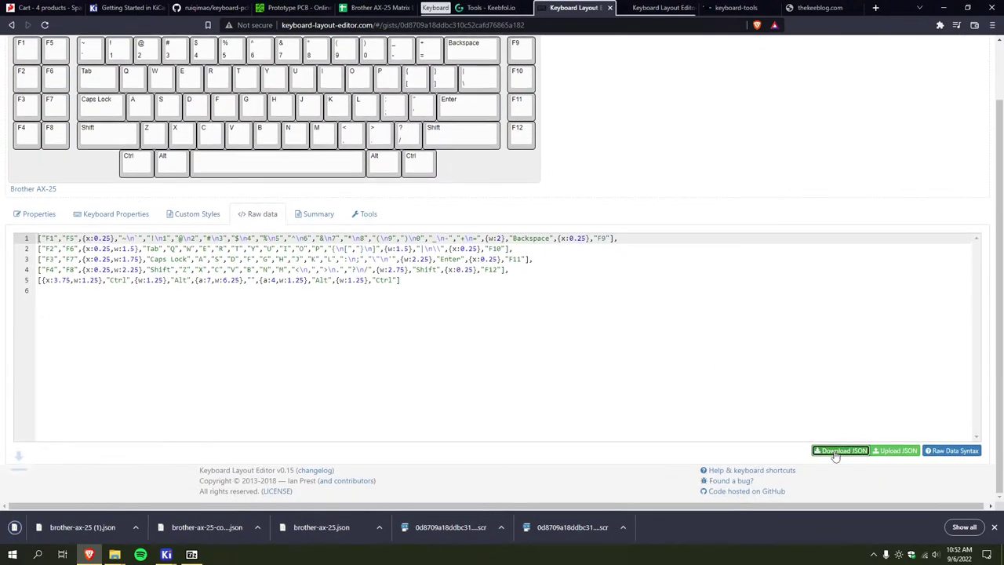
Return to the KiCad Project Generator and set the matrix option to Automatic
{"action": "left_click", "coordinate": [665, 7]}
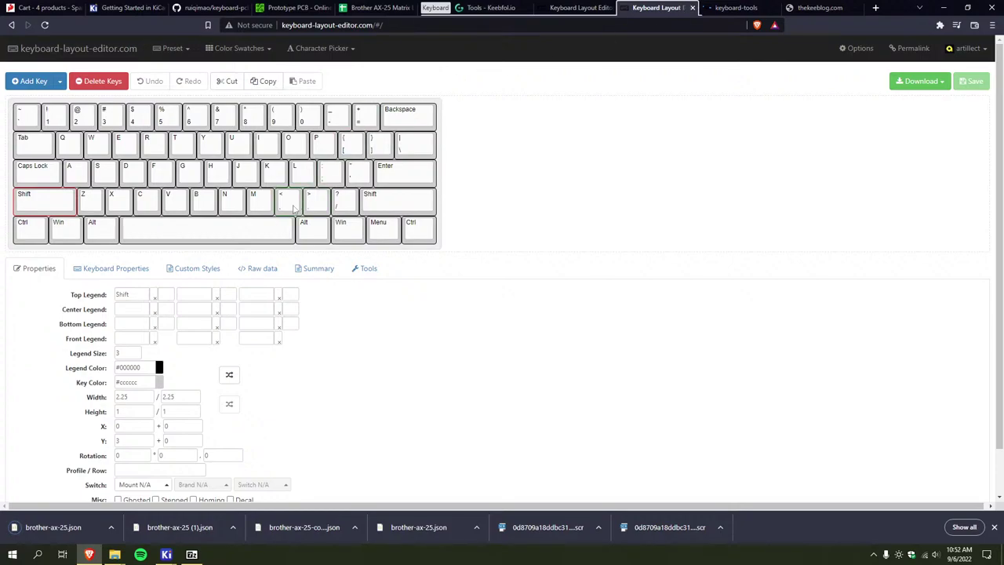
{"action": "left_click", "coordinate": [736, 7]}
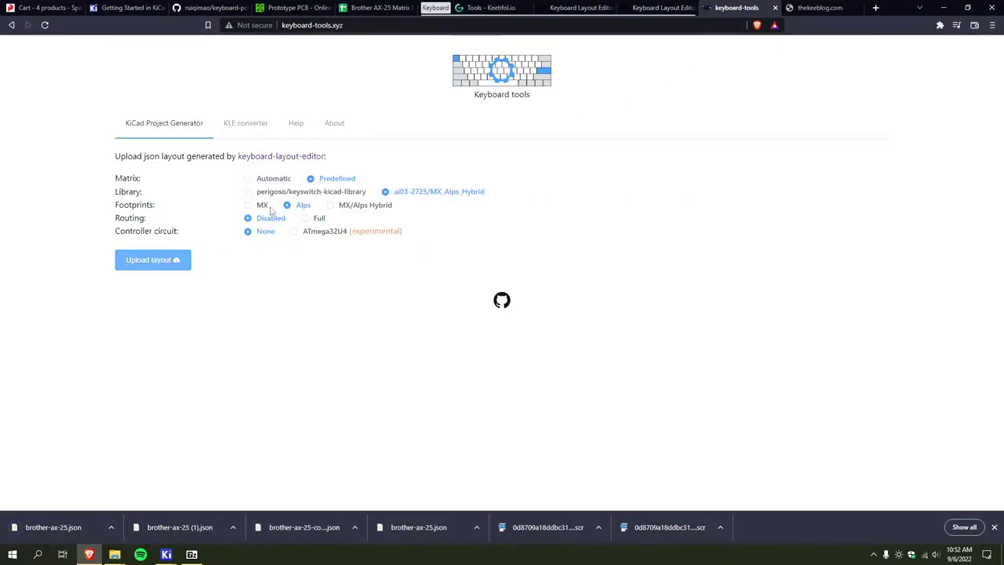
{"action": "left_click", "coordinate": [274, 180]}
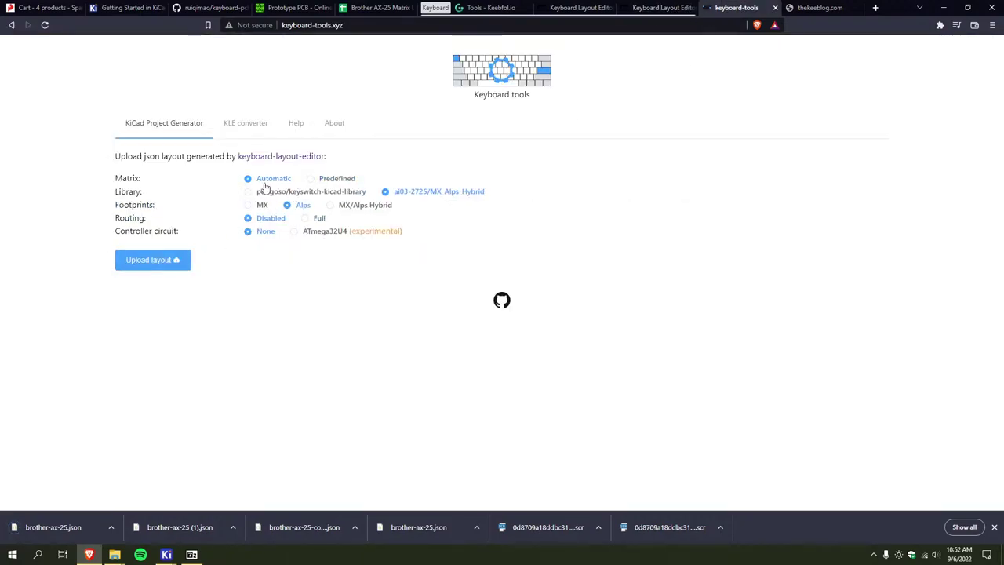
Look through the Brother AX-25 layout's tools, keyboard properties, custom styles, raw data and key properties in Keyboard Layout Editor
{"action": "left_click", "coordinate": [576, 8]}
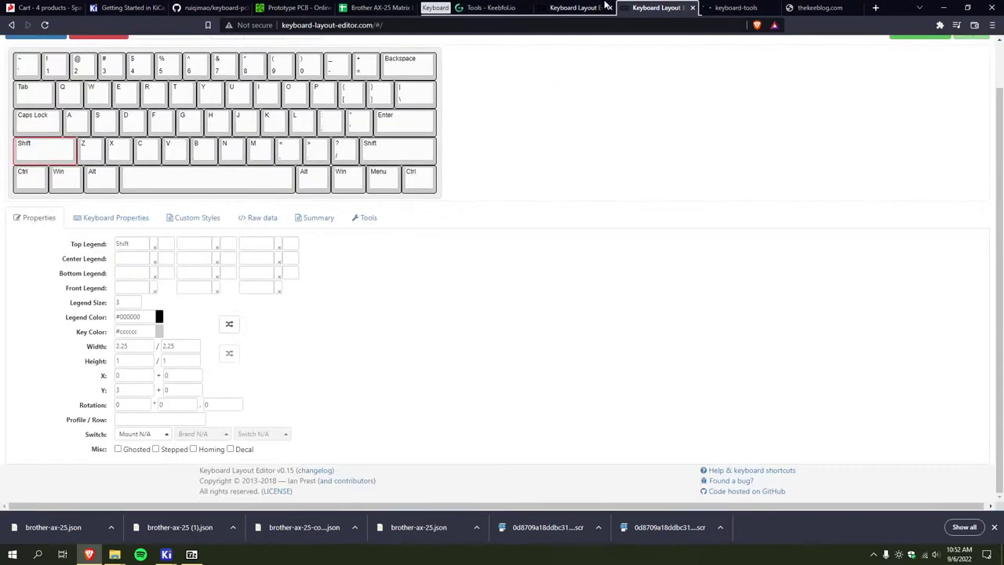
{"action": "left_click", "coordinate": [365, 213]}
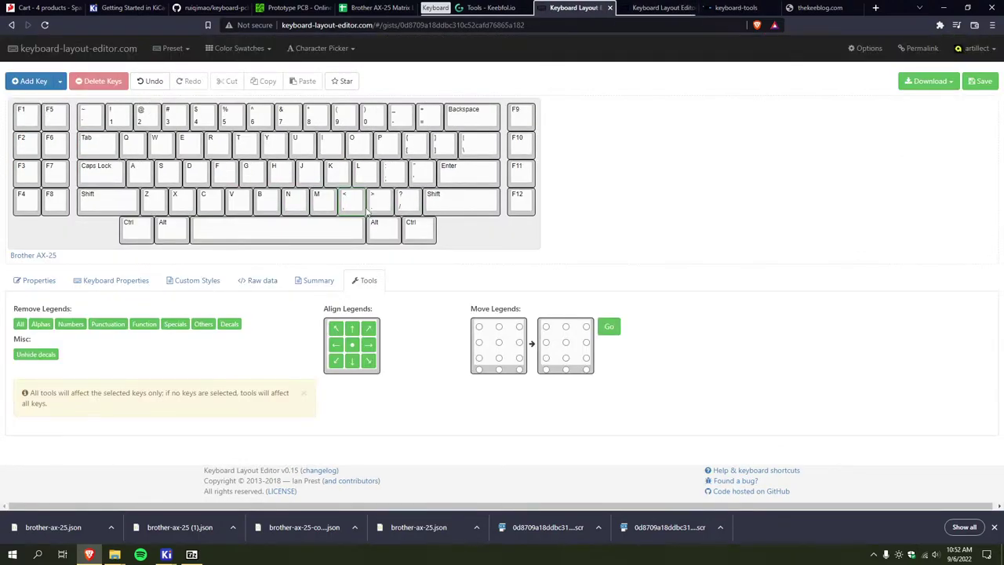
{"action": "left_click", "coordinate": [118, 281]}
{"action": "scroll", "coordinate": [87, 310], "scroll_direction": "down", "scroll_amount": 1}
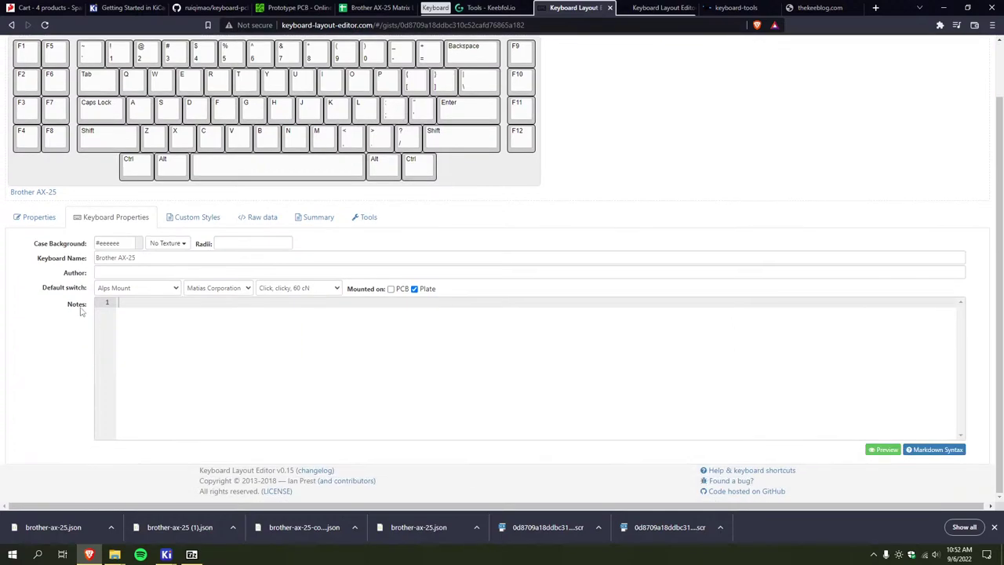
{"action": "left_click", "coordinate": [194, 217]}
{"action": "left_click", "coordinate": [259, 281]}
{"action": "left_click", "coordinate": [188, 282]}
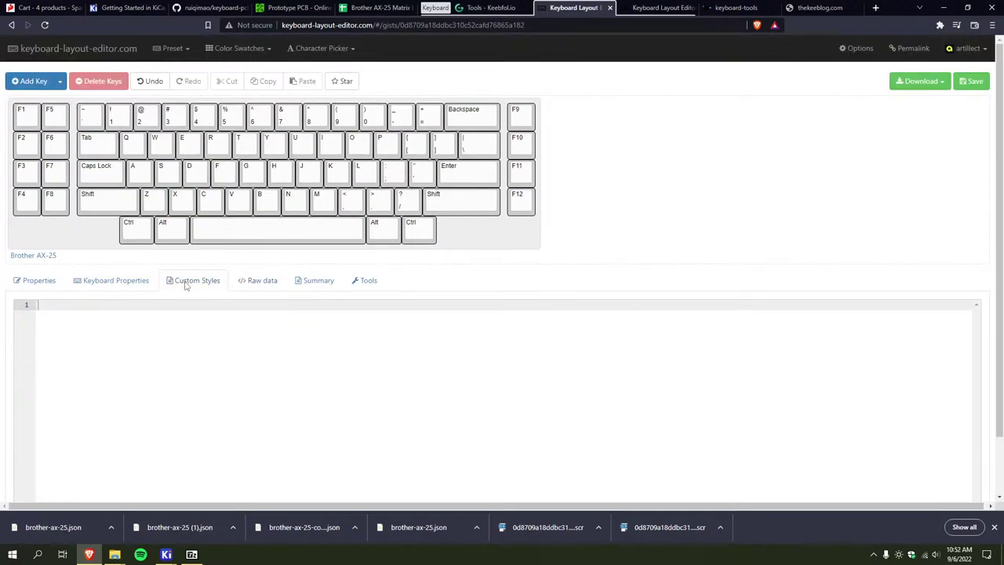
{"action": "left_click", "coordinate": [39, 281]}
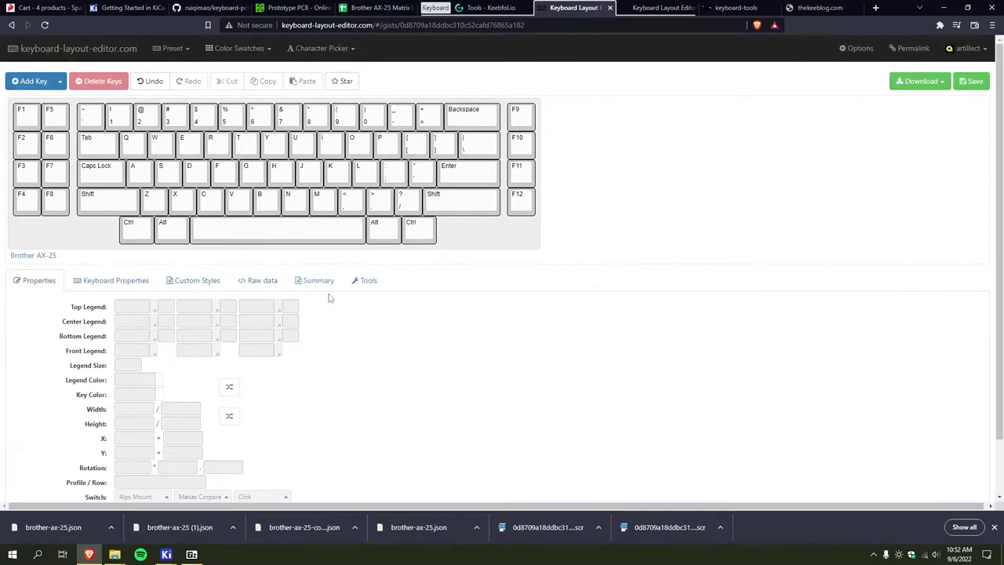
{"action": "scroll", "coordinate": [831, 96], "scroll_direction": "down", "scroll_amount": 1}
{"action": "scroll", "coordinate": [851, 44], "scroll_direction": "up", "scroll_amount": 1}
Check the layout editor's options for step sizes and close them without changing anything
{"action": "left_click", "coordinate": [859, 48]}
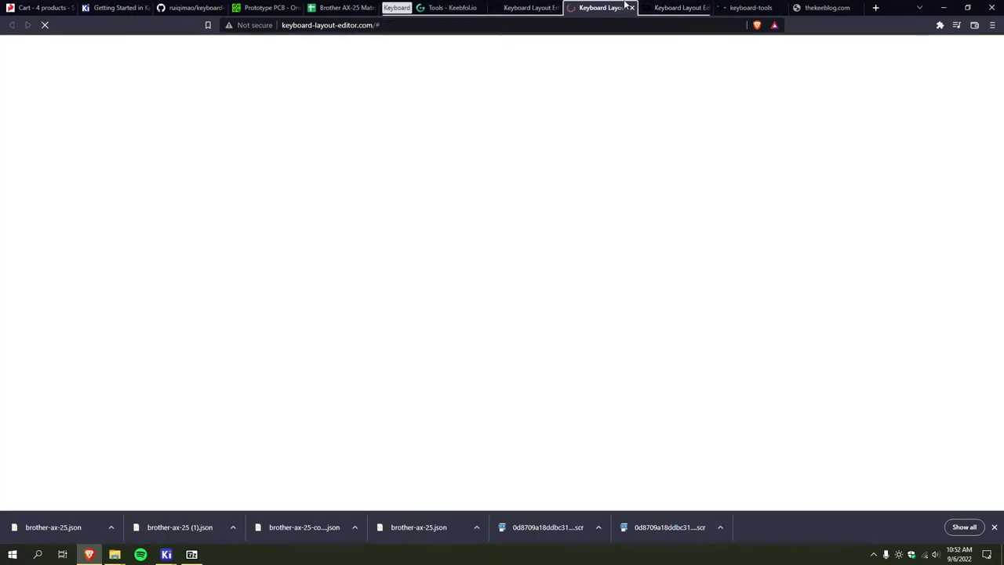
{"action": "left_click", "coordinate": [859, 48]}
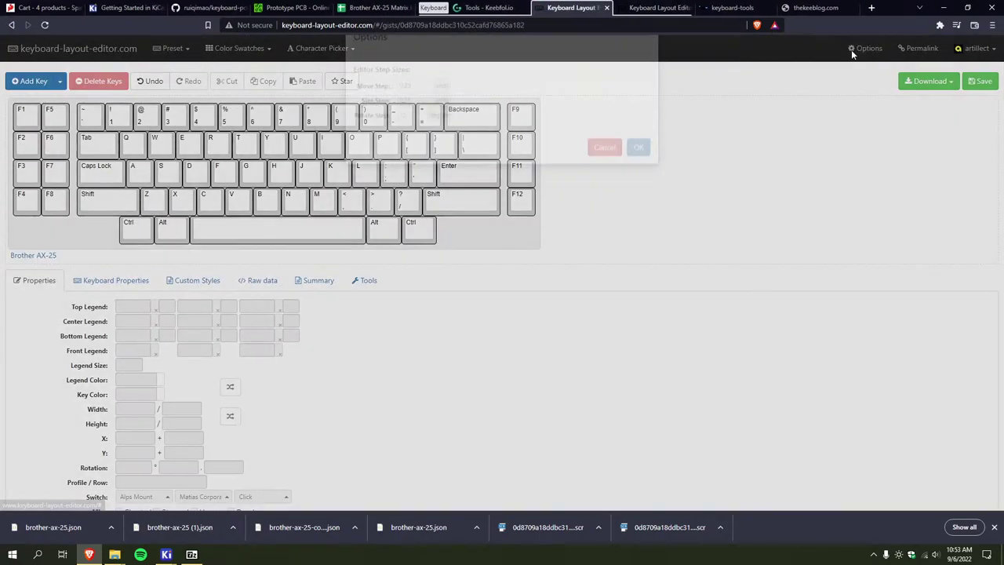
{"action": "left_click", "coordinate": [639, 176]}
{"action": "scroll", "coordinate": [502, 276], "scroll_direction": "down", "scroll_amount": 1}
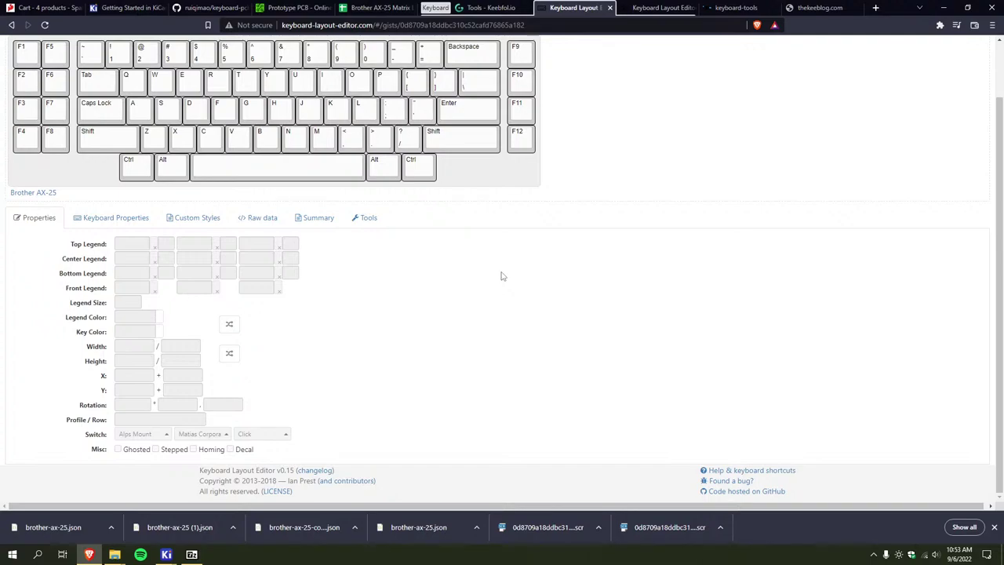
{"action": "scroll", "coordinate": [502, 276], "scroll_direction": "up", "scroll_amount": 1}
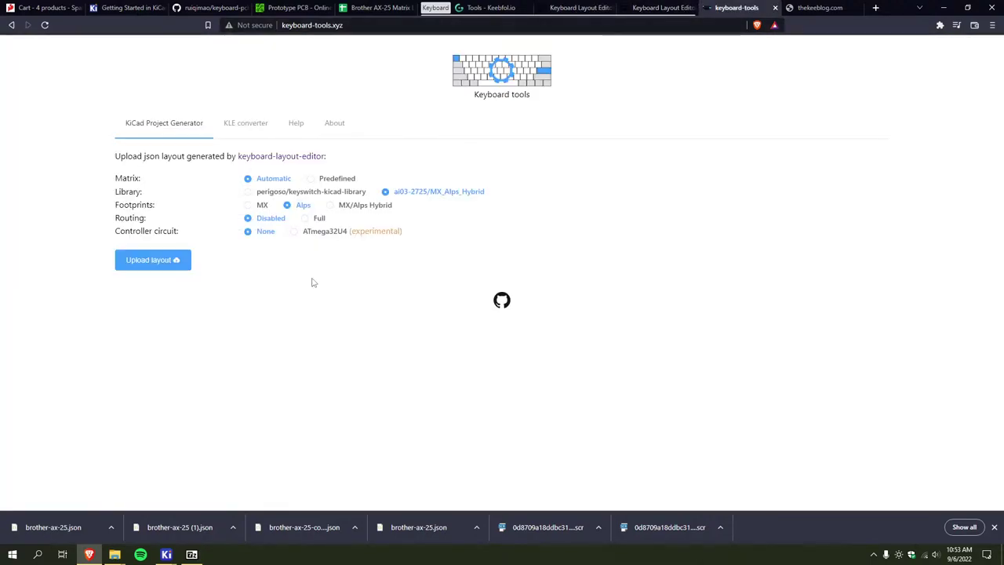
Upload brother-ax-25.json to the KiCad Project Generator and download the generated project
{"action": "left_click", "coordinate": [142, 261]}
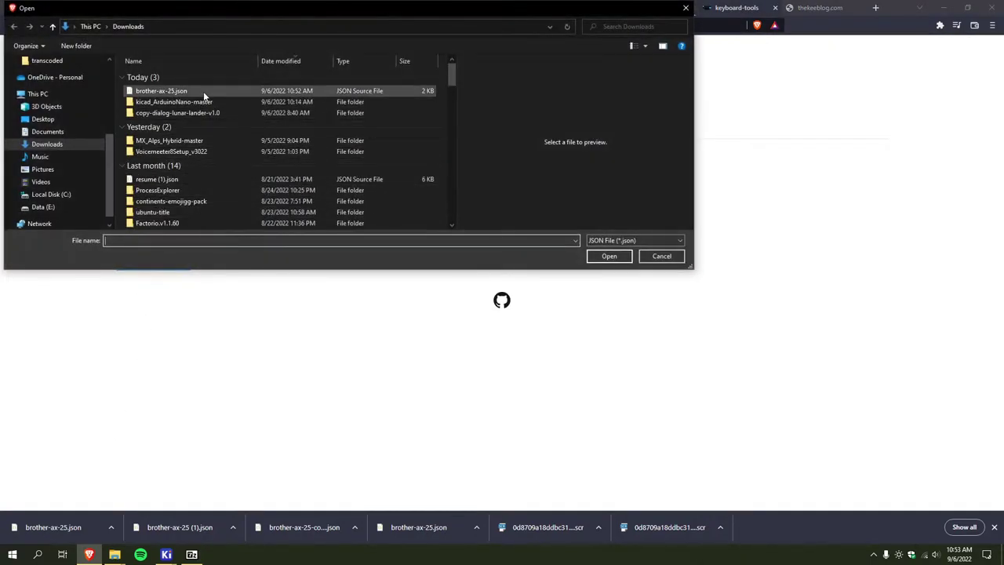
{"action": "left_click", "coordinate": [202, 92]}
{"action": "left_click", "coordinate": [600, 256]}
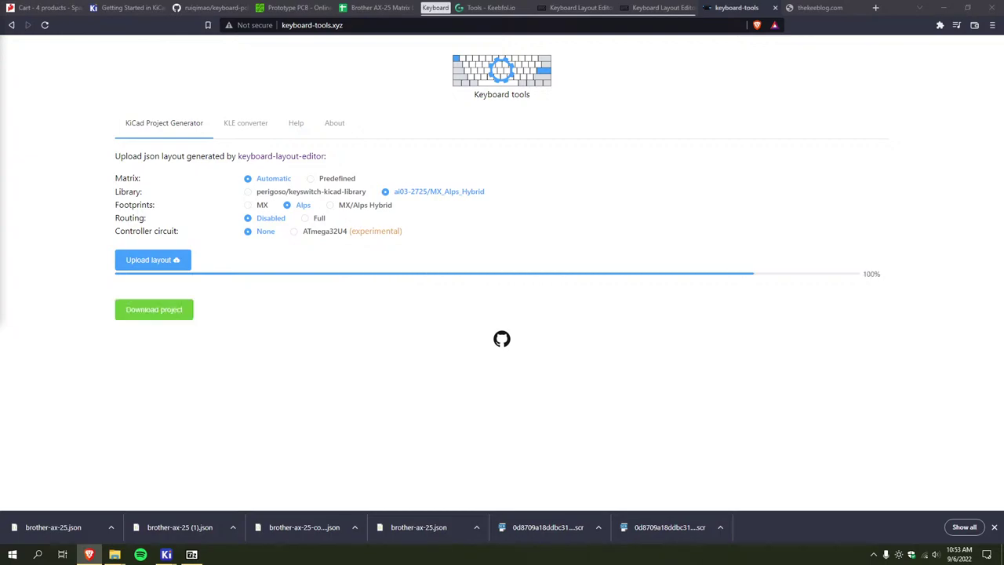
{"action": "scroll", "coordinate": [117, 221], "scroll_direction": "down", "scroll_amount": 2}
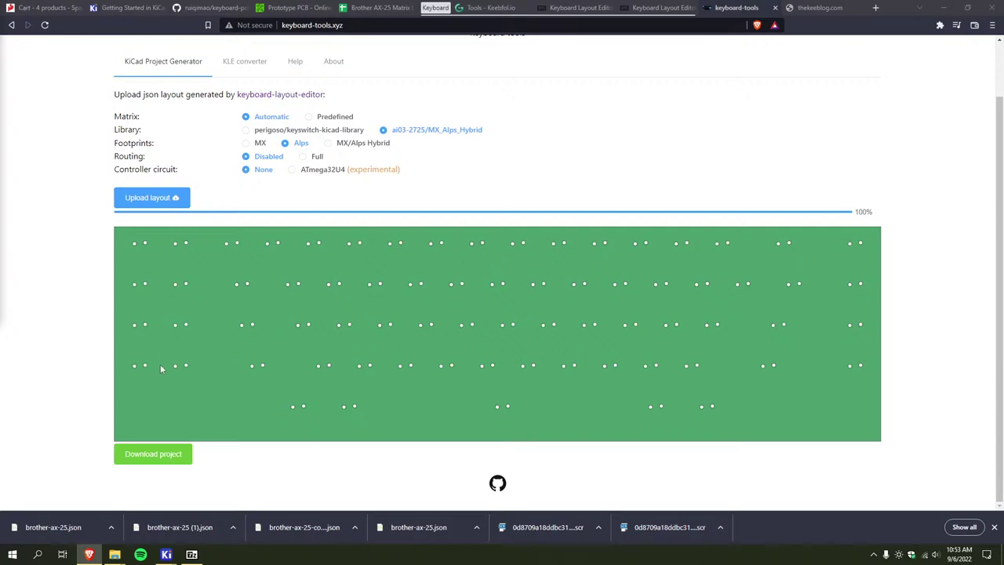
{"action": "left_click", "coordinate": [152, 461]}
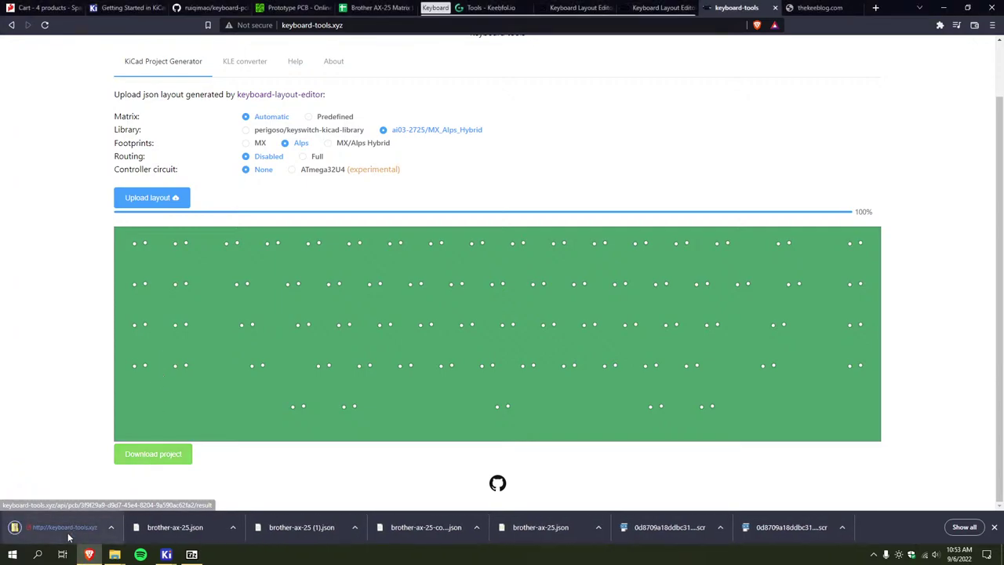
Extract the downloaded project archive into its suggested Downloads subfolder and open the extracted Brother AX-25 folder
{"action": "left_click", "coordinate": [76, 528]}
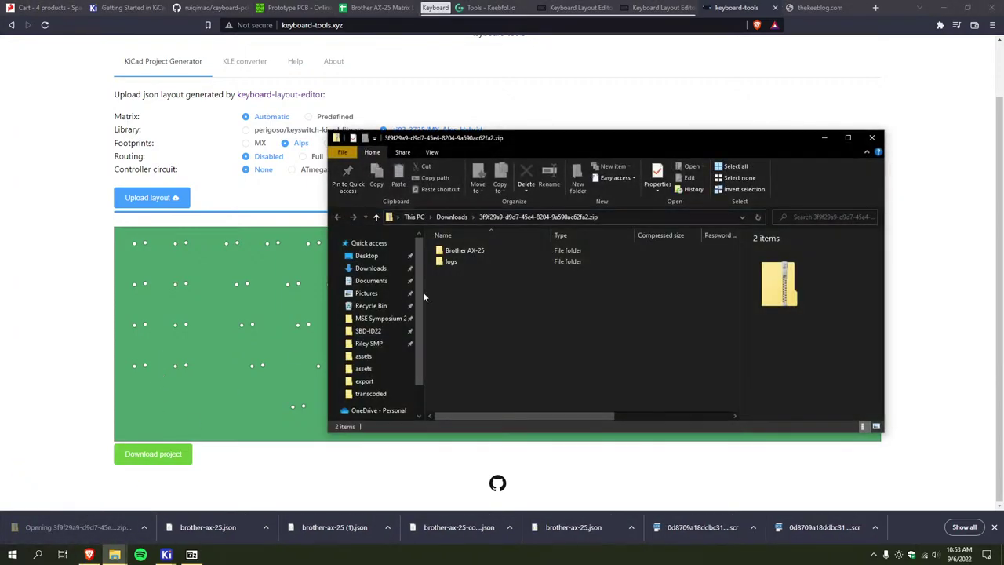
{"action": "left_click", "coordinate": [817, 178]}
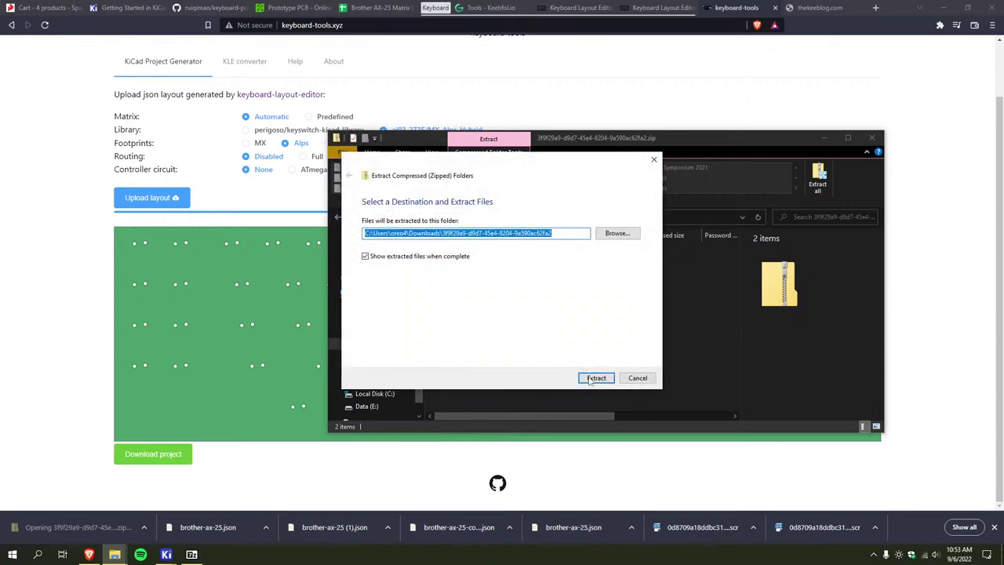
{"action": "left_click", "coordinate": [595, 378]}
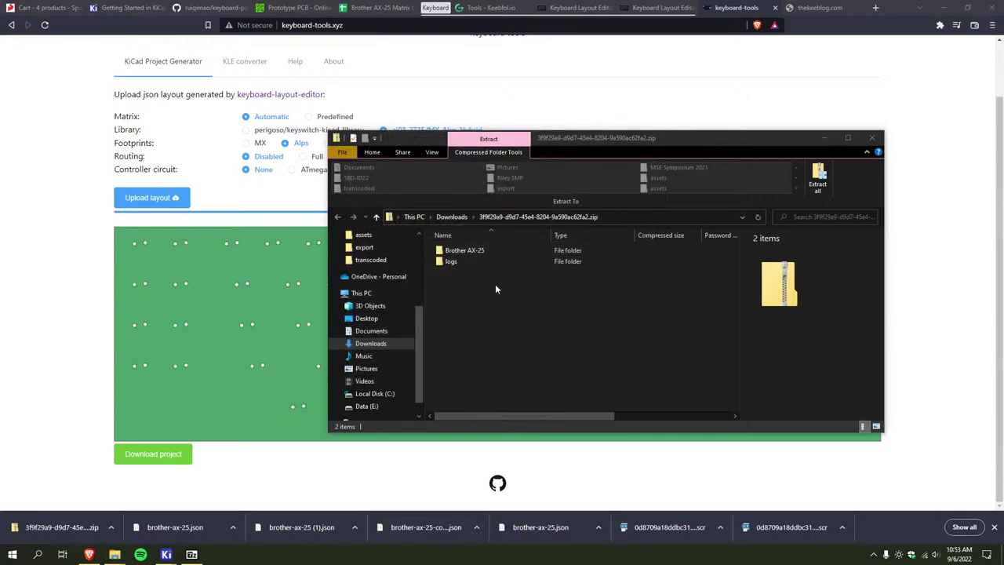
{"action": "double_click", "coordinate": [491, 263]}
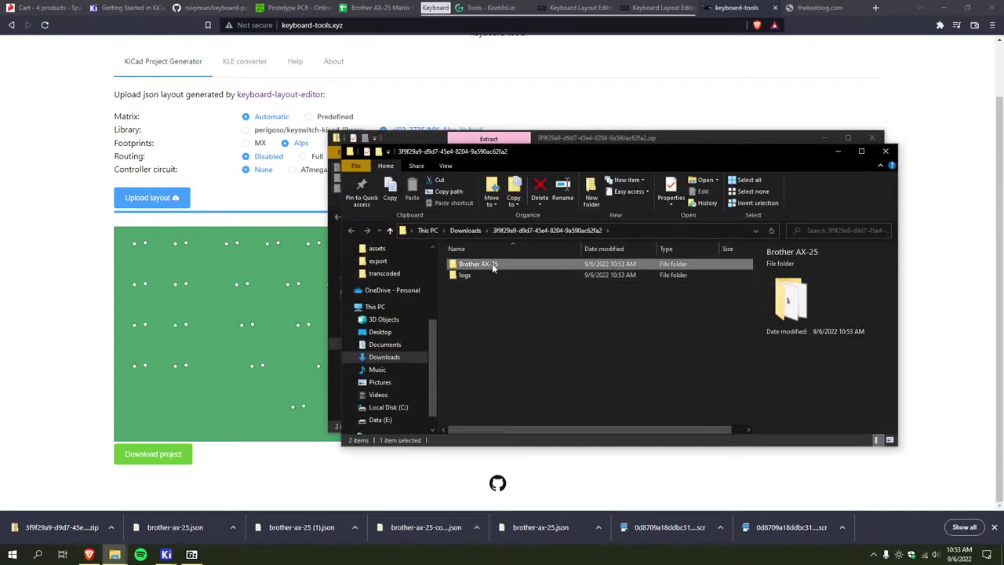
Search the web in a new browser tab for "how to pronounce kicad"
{"action": "left_click", "coordinate": [58, 370]}
{"action": "key", "text": "ctrl+t"}
{"action": "type", "text": "how to pronouncew"}
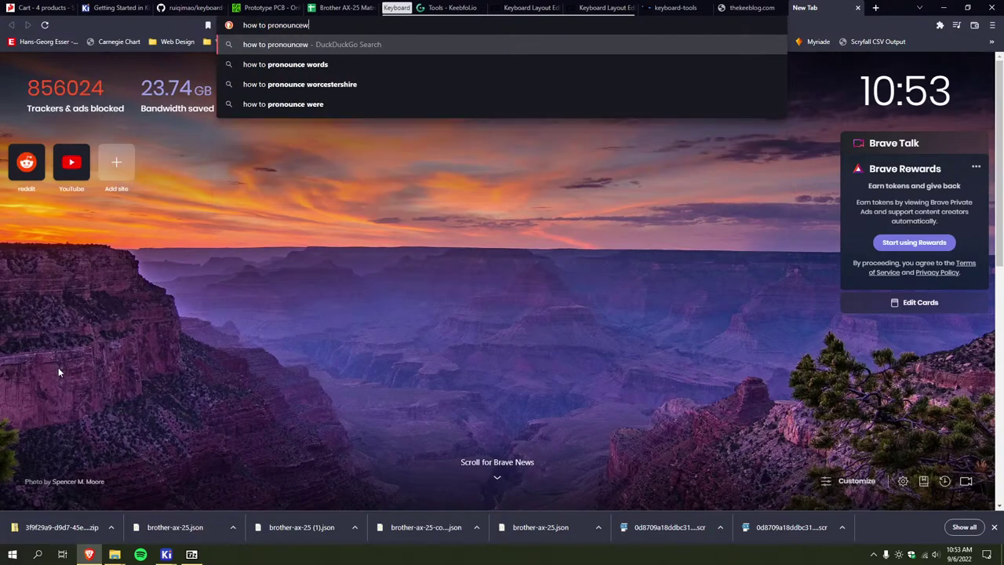
{"action": "key", "text": "BackSpace"}
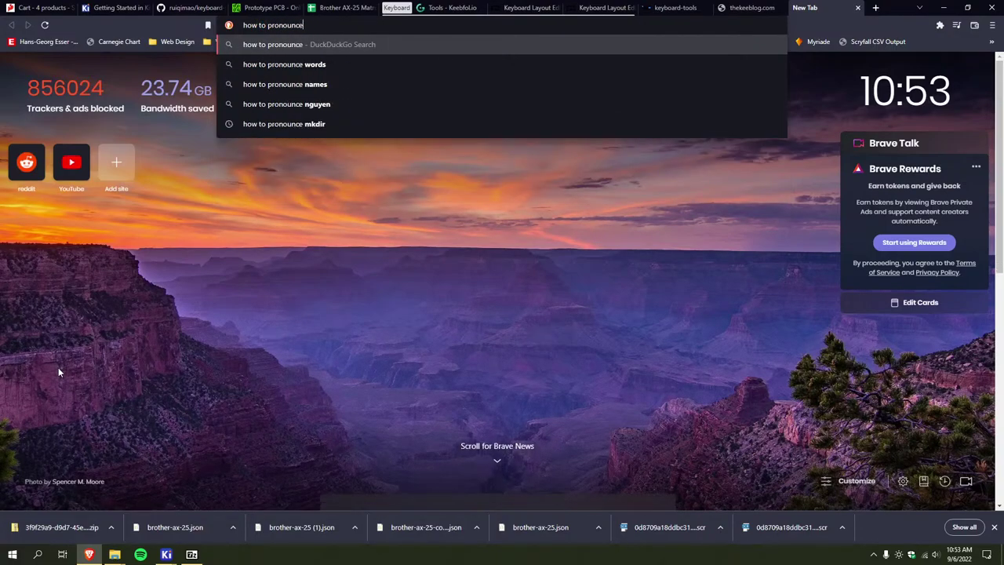
{"action": "type", "text": "kikc"}
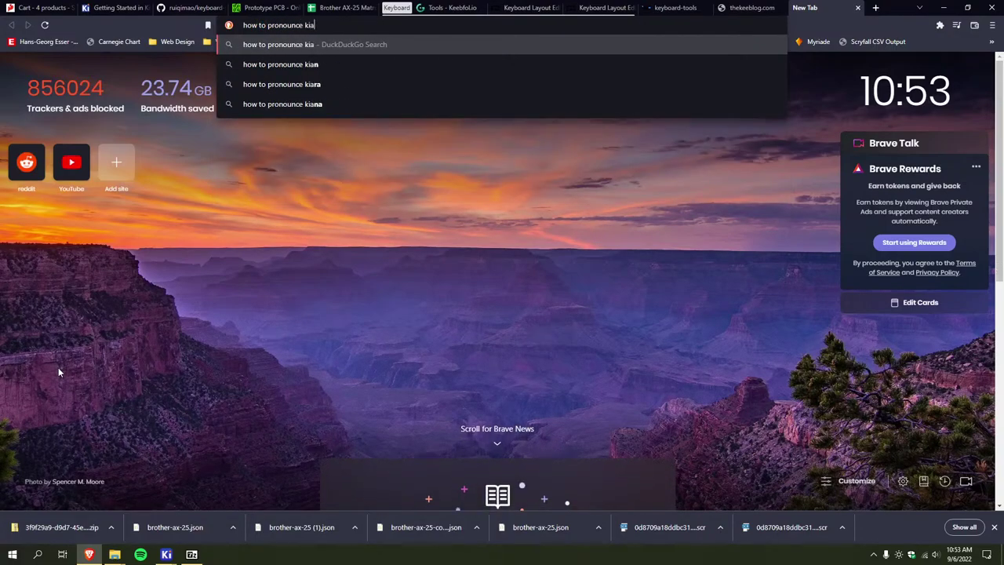
{"action": "key", "text": "BackSpace"}
{"action": "type", "text": "cad"}
{"action": "key", "text": "Return"}
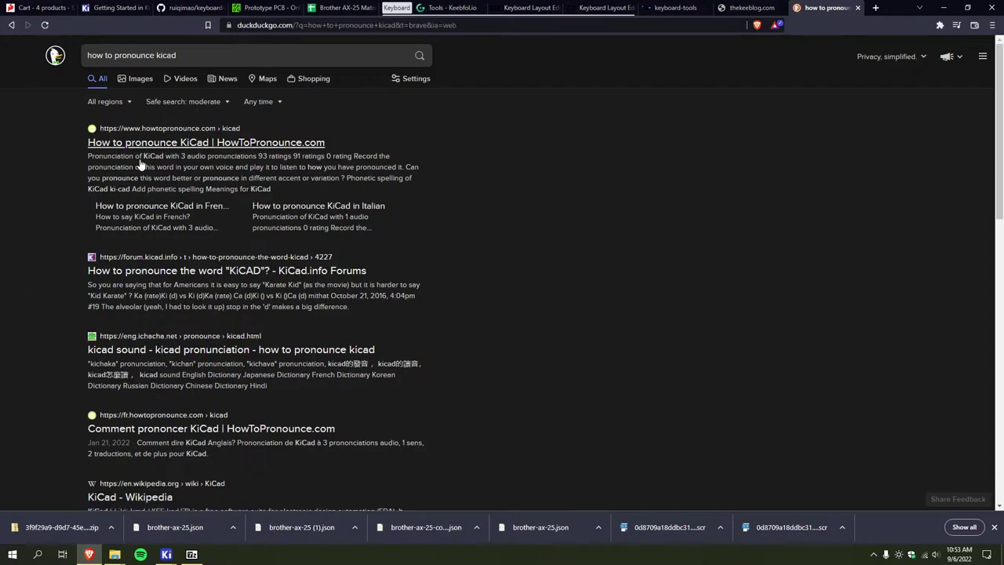
Open the KiCad.info forum thread on how to pronounce KiCAD and read through its replies
{"action": "left_click", "coordinate": [181, 273]}
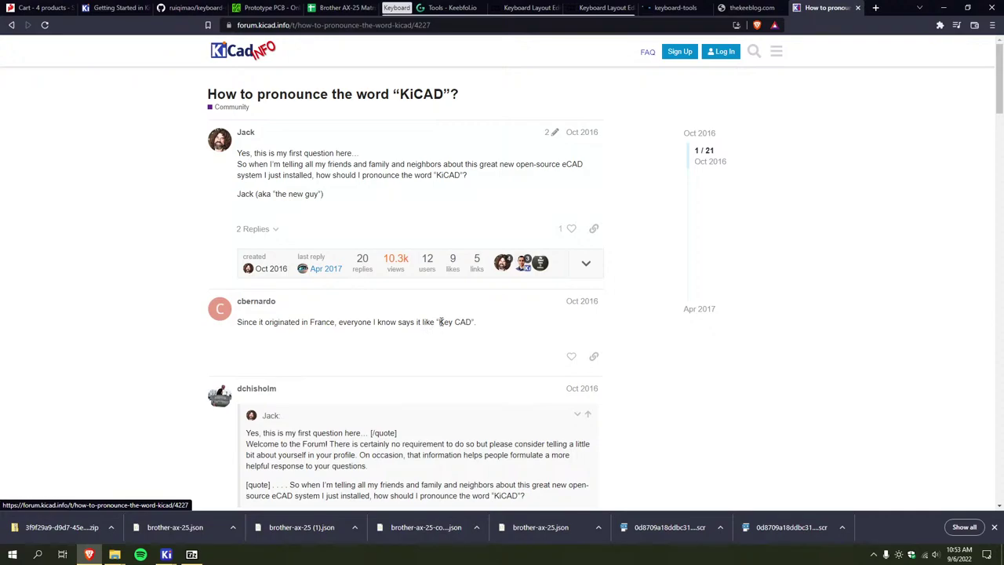
{"action": "left_click", "coordinate": [494, 328]}
{"action": "scroll", "coordinate": [649, 278], "scroll_direction": "down", "scroll_amount": 5}
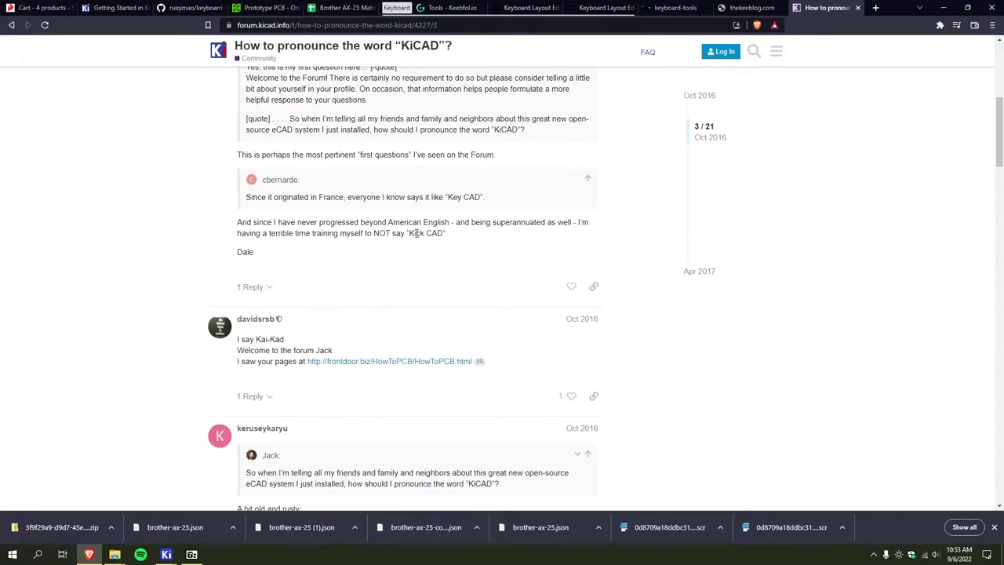
{"action": "scroll", "coordinate": [482, 243], "scroll_direction": "down", "scroll_amount": 2}
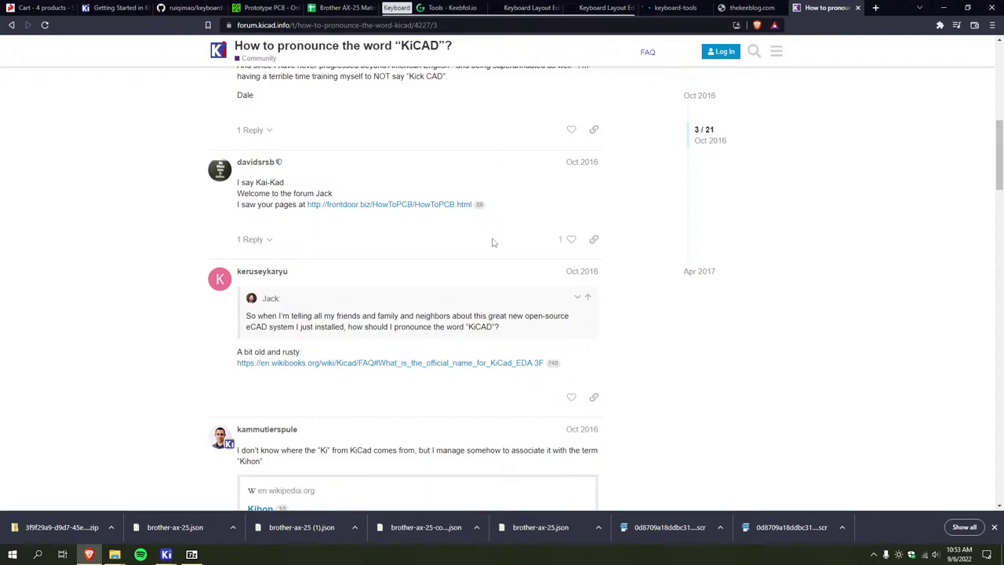
{"action": "scroll", "coordinate": [493, 243], "scroll_direction": "down", "scroll_amount": 1}
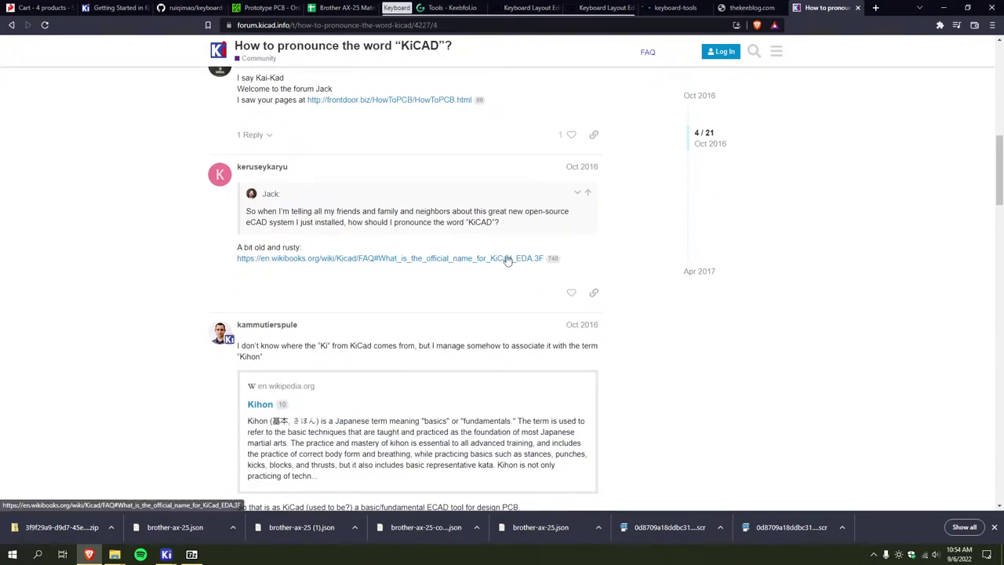
Read the linked Wikibooks FAQ's answers on KiCad's official name and pronunciation, then close the FAQ and the forum thread
{"action": "left_click", "coordinate": [508, 257]}
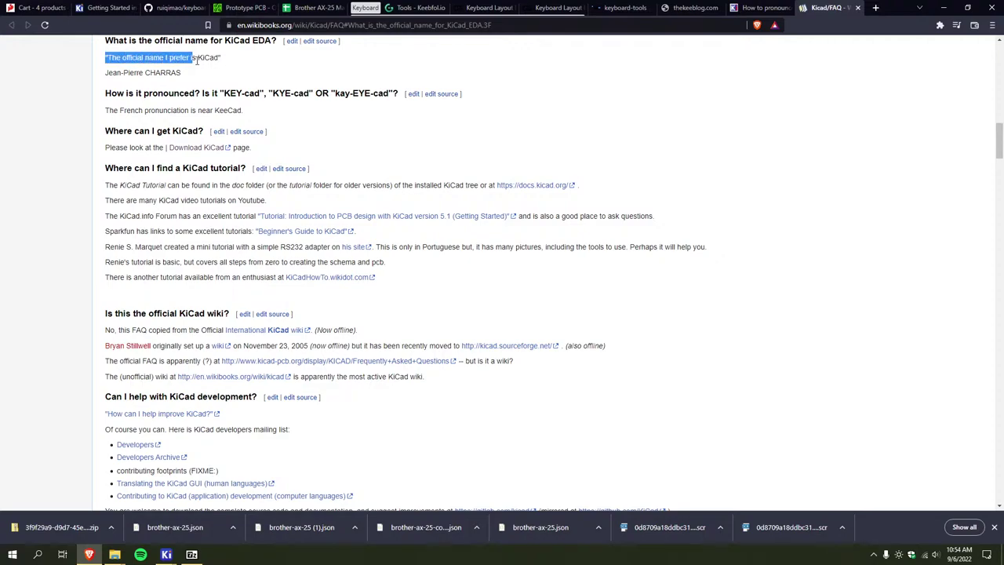
{"action": "left_click", "coordinate": [225, 61]}
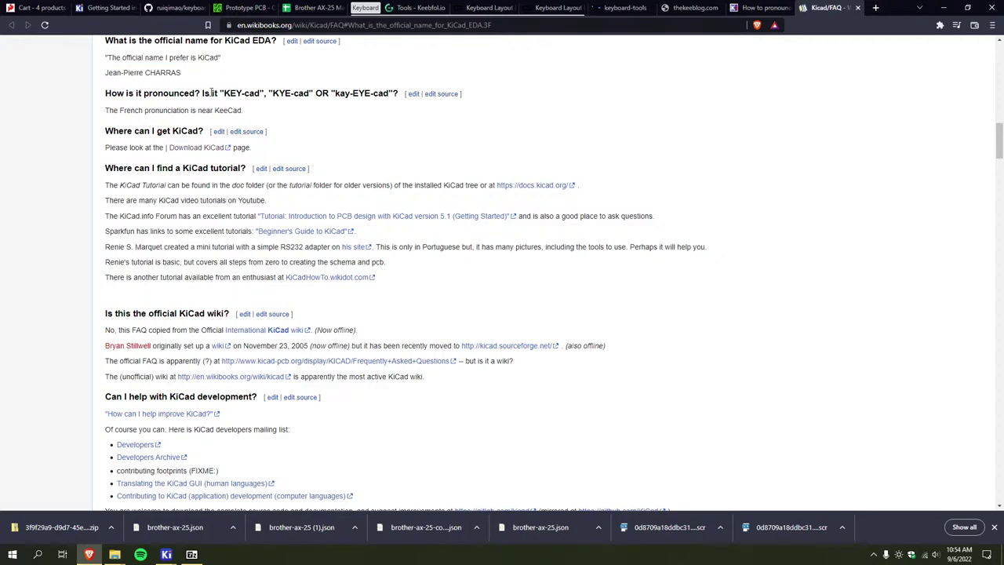
{"action": "left_click_drag", "start_coordinate": [109, 110], "coordinate": [311, 108]}
{"action": "left_click", "coordinate": [301, 115]}
{"action": "middle_click", "coordinate": [823, 6]}
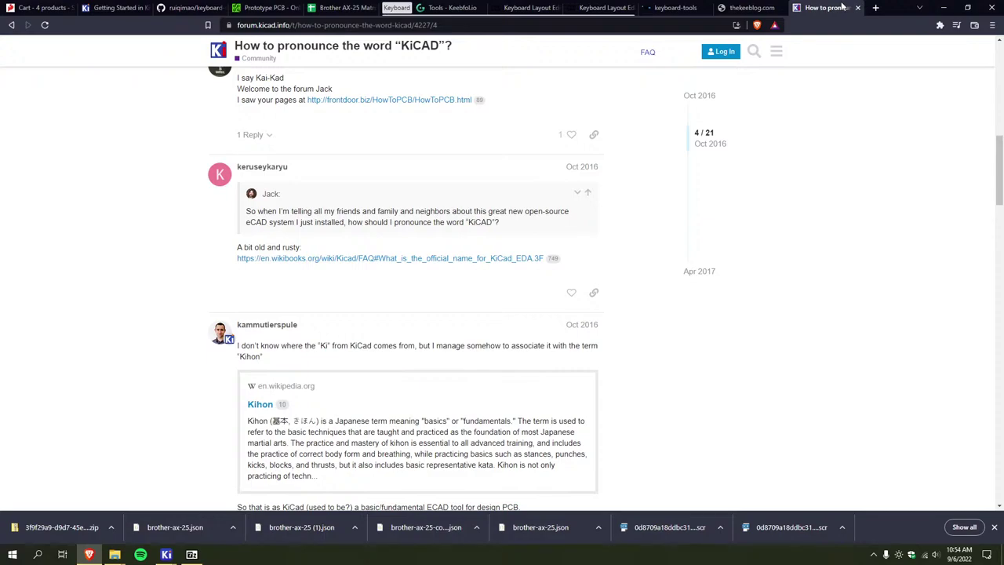
{"action": "middle_click", "coordinate": [838, 6]}
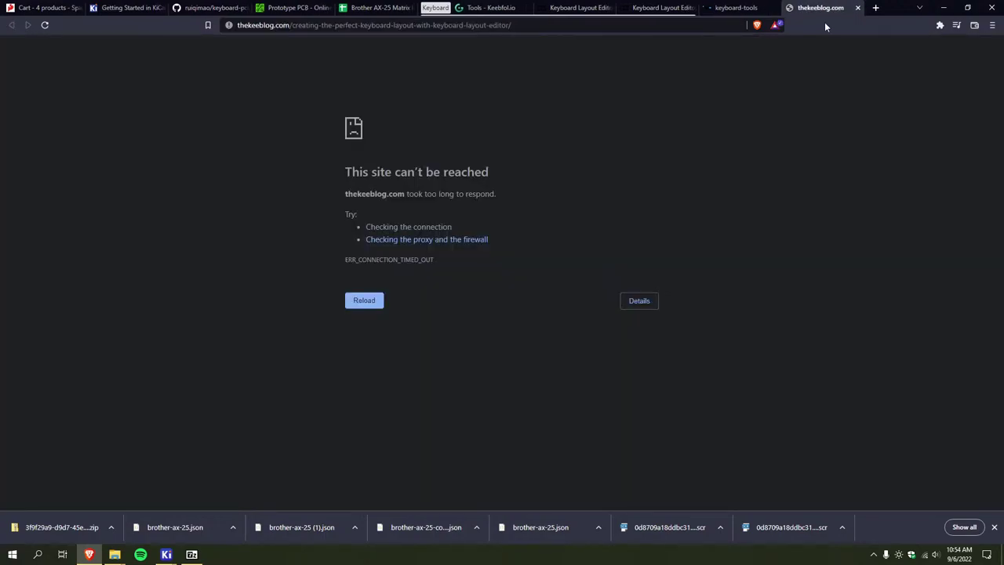
Close the unreachable thekeeblog.com page, then open the extracted Brother AX-25 KiCad project and its board file
{"action": "middle_click", "coordinate": [834, 6]}
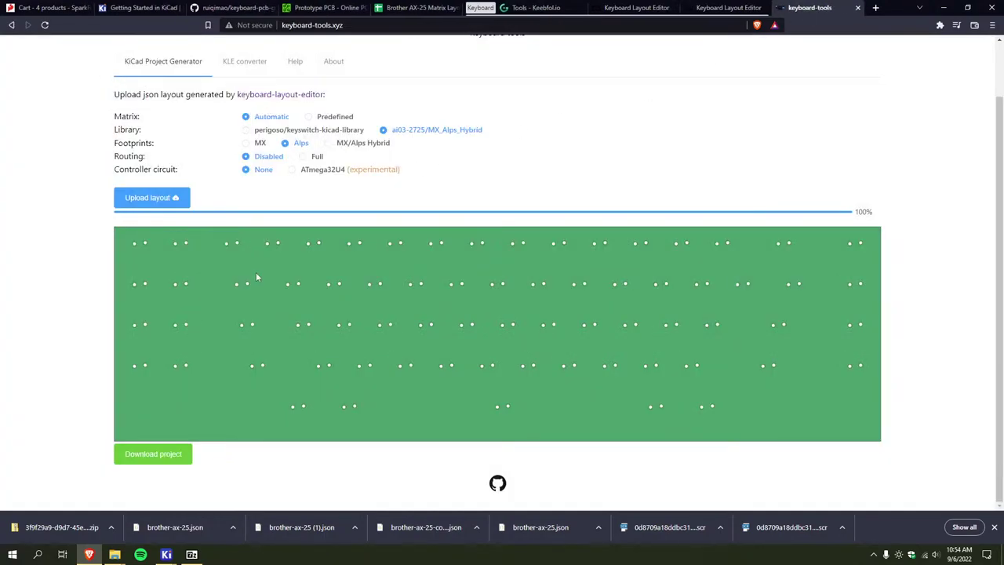
{"action": "mouse_move", "coordinate": [115, 549]}
{"action": "left_click", "coordinate": [392, 494]}
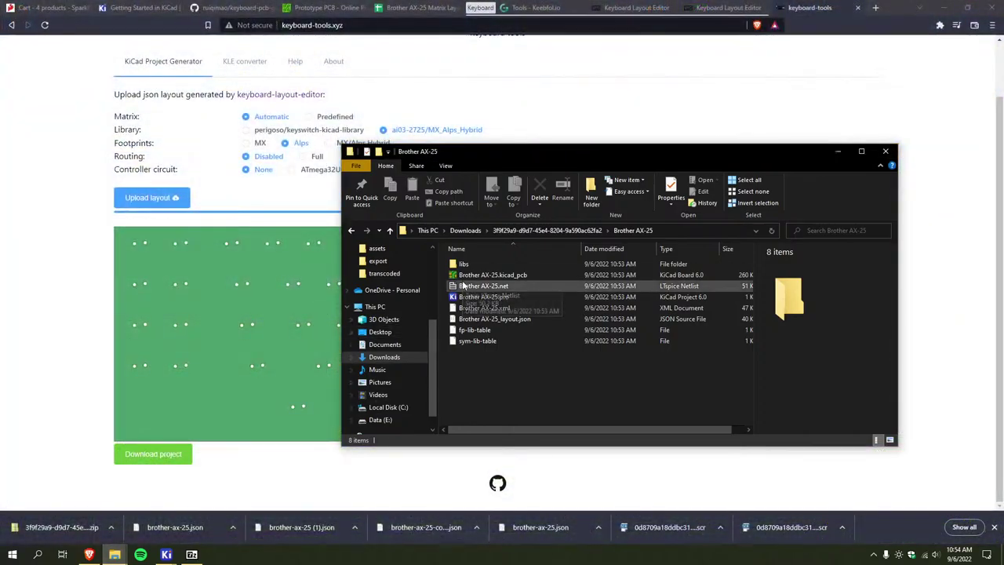
{"action": "double_click", "coordinate": [517, 297]}
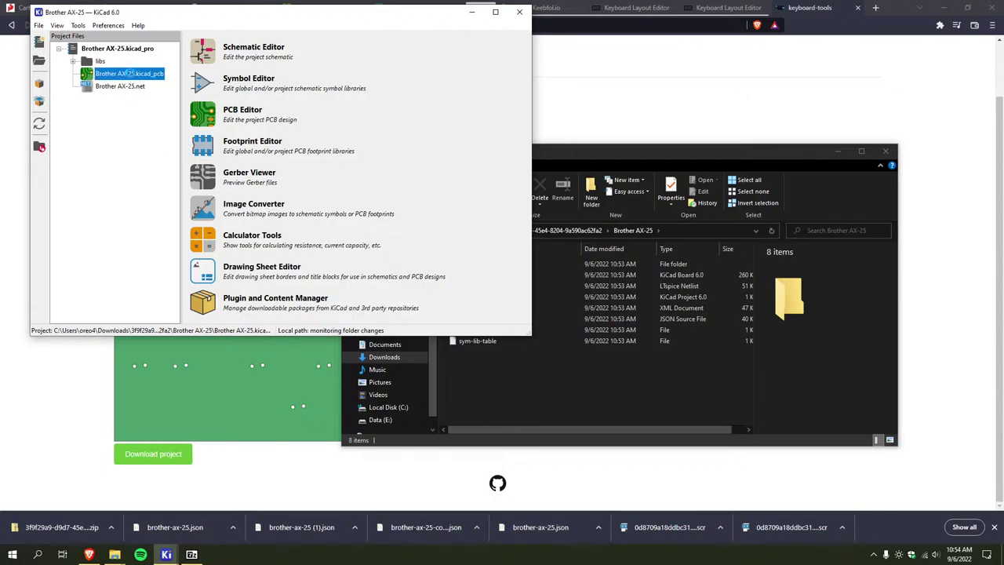
{"action": "double_click", "coordinate": [128, 73]}
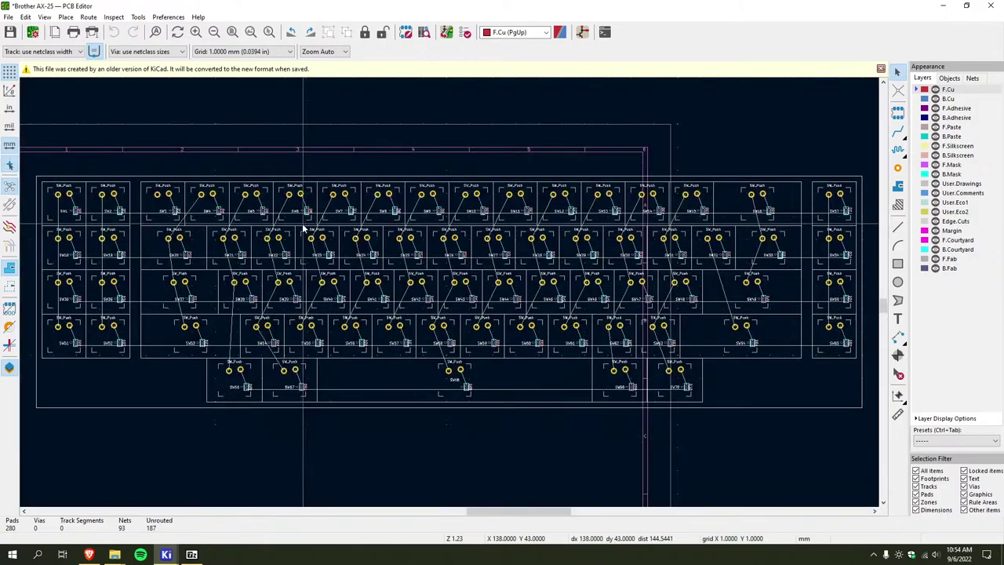
Examine the generated Brother AX-25 board's switch and diode placement, ratsnest connections and outline
{"action": "scroll", "coordinate": [314, 228], "scroll_direction": "down", "scroll_amount": 2}
{"action": "scroll", "coordinate": [449, 295], "scroll_direction": "up", "scroll_amount": 4}
{"action": "scroll", "coordinate": [447, 297], "scroll_direction": "up", "scroll_amount": 4}
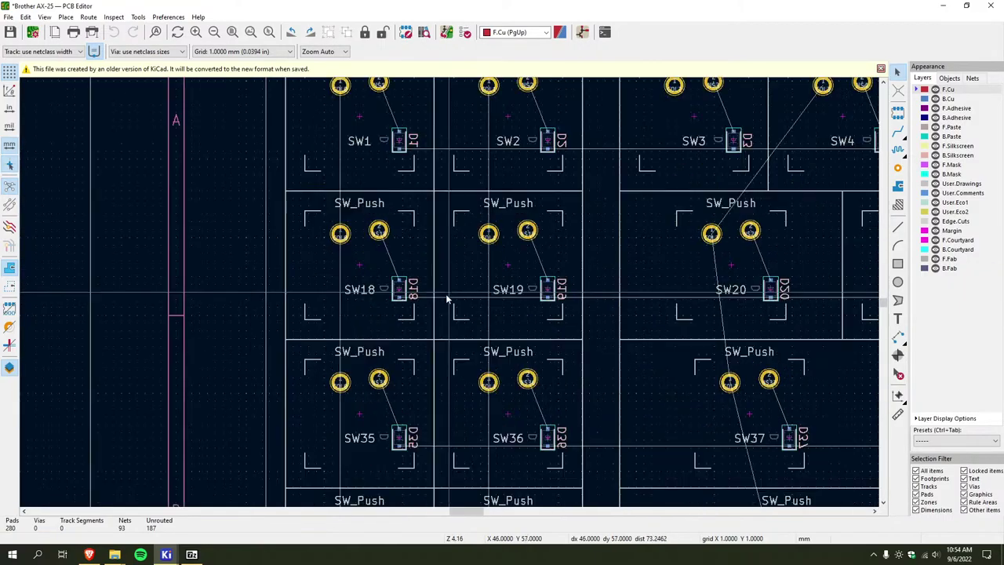
{"action": "scroll", "coordinate": [446, 297], "scroll_direction": "down", "scroll_amount": 3}
{"action": "scroll", "coordinate": [409, 294], "scroll_direction": "right", "scroll_amount": 2}
{"action": "scroll", "coordinate": [410, 294], "scroll_direction": "down", "scroll_amount": 4}
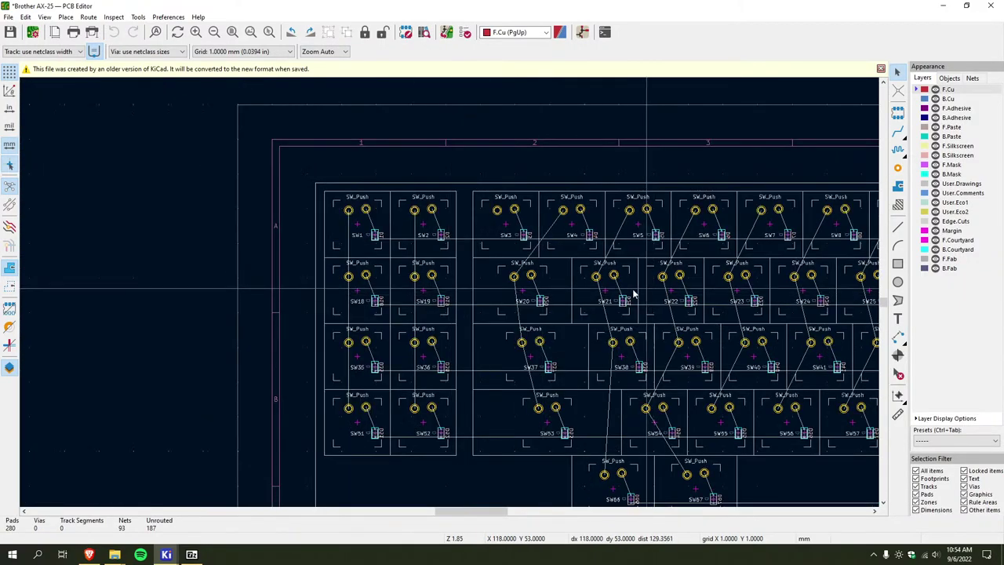
{"action": "scroll", "coordinate": [502, 310], "scroll_direction": "down", "scroll_amount": 3}
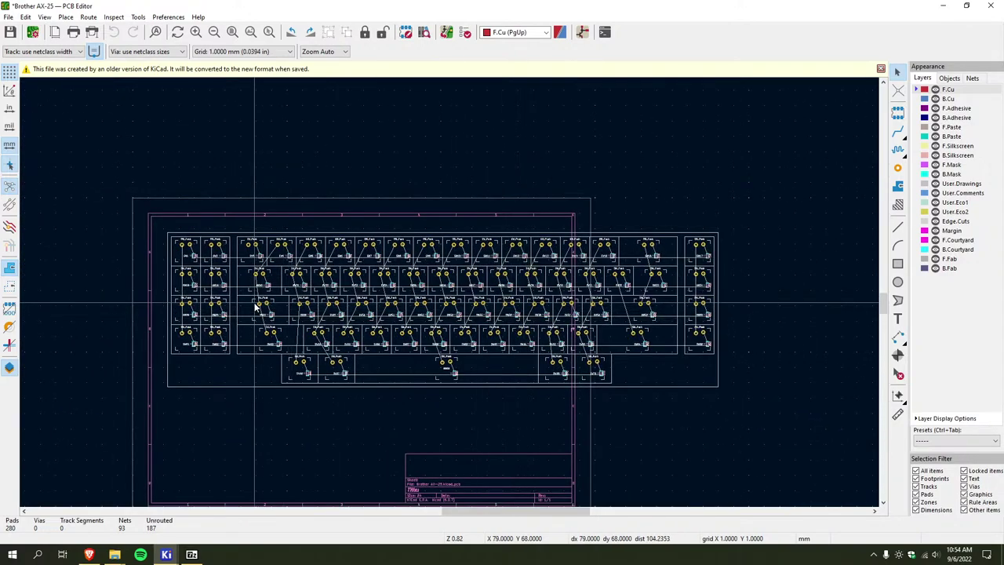
{"action": "scroll", "coordinate": [224, 306], "scroll_direction": "up", "scroll_amount": 2}
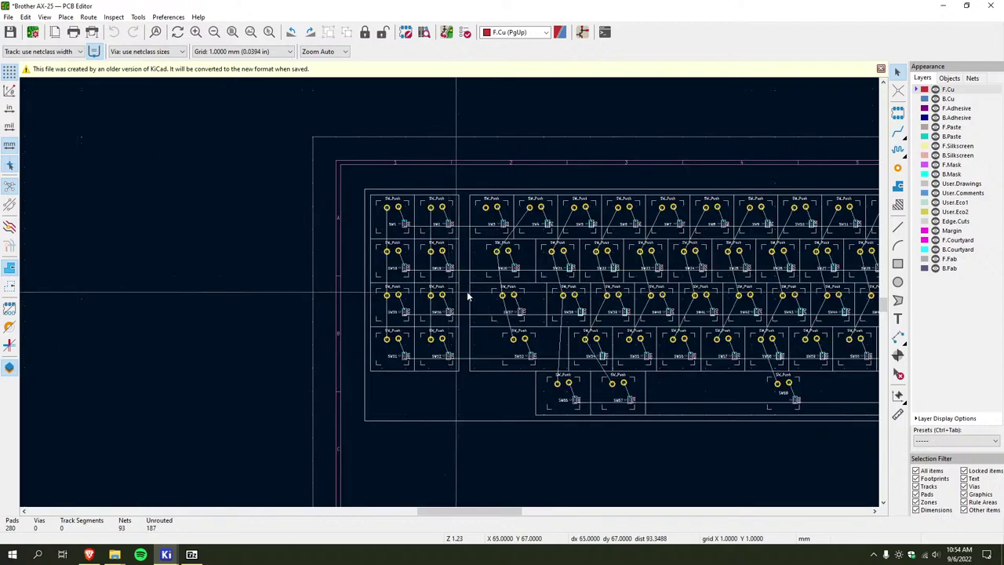
{"action": "middle_click_drag", "start_coordinate": [690, 321], "coordinate": [627, 314]}
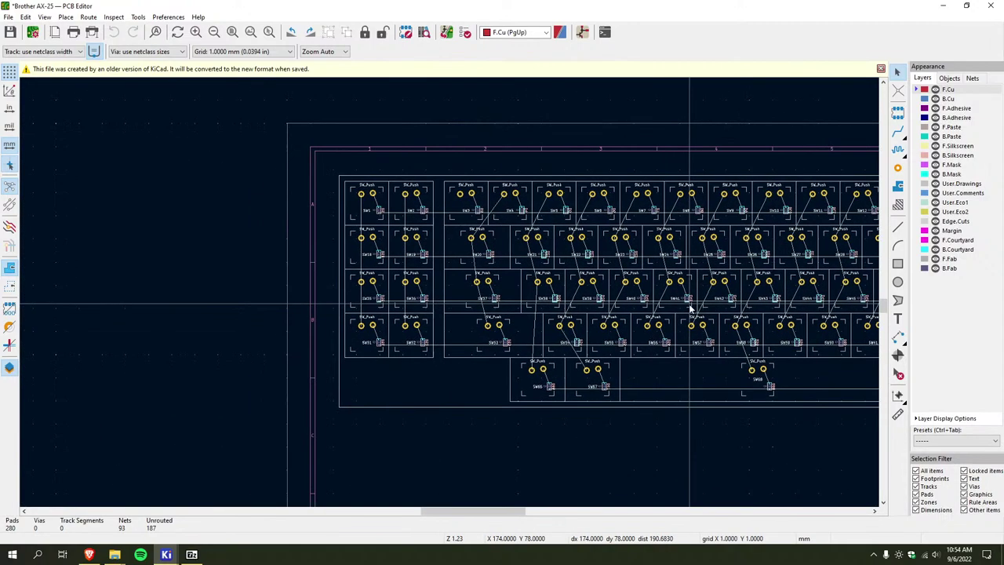
{"action": "scroll", "coordinate": [435, 293], "scroll_direction": "up", "scroll_amount": 6}
{"action": "scroll", "coordinate": [451, 292], "scroll_direction": "down", "scroll_amount": 8}
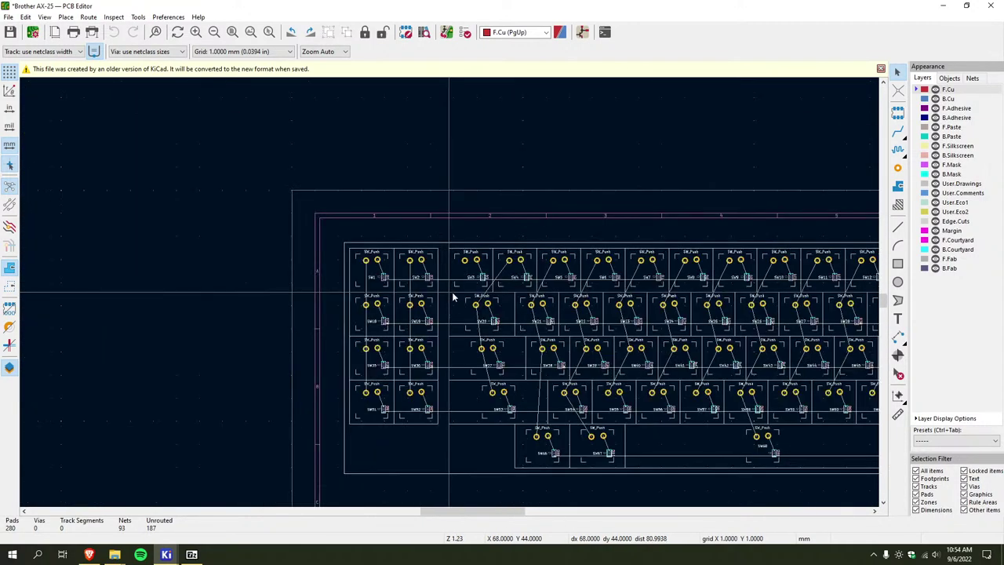
{"action": "scroll", "coordinate": [407, 290], "scroll_direction": "up", "scroll_amount": 3}
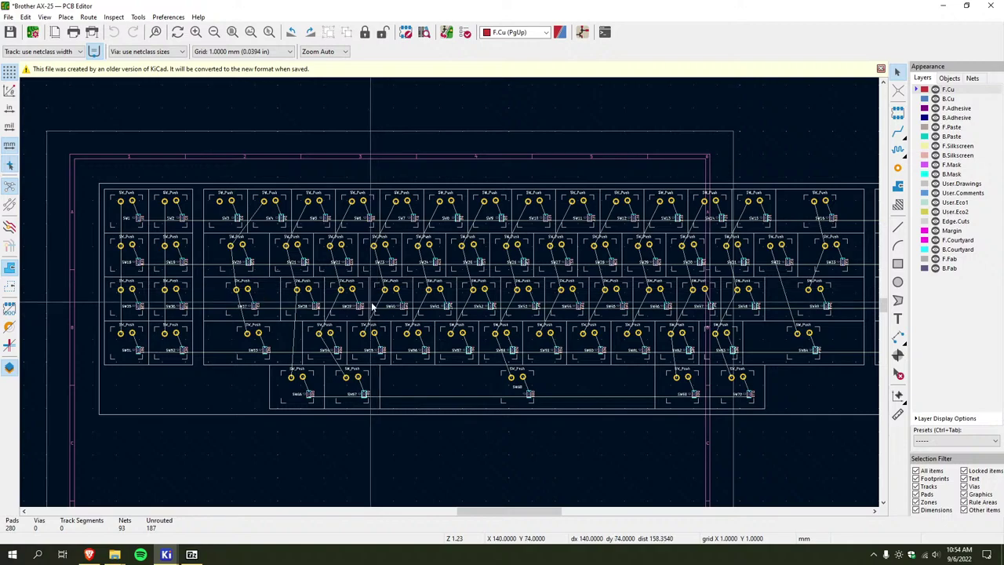
Select the entire generated keyboard layout, including switches, diodes and outlines, and copy it
{"action": "left_click_drag", "start_coordinate": [101, 168], "coordinate": [605, 307]}
{"action": "scroll", "coordinate": [467, 251], "scroll_direction": "down", "scroll_amount": 4}
{"action": "scroll", "coordinate": [447, 293], "scroll_direction": "up", "scroll_amount": 3}
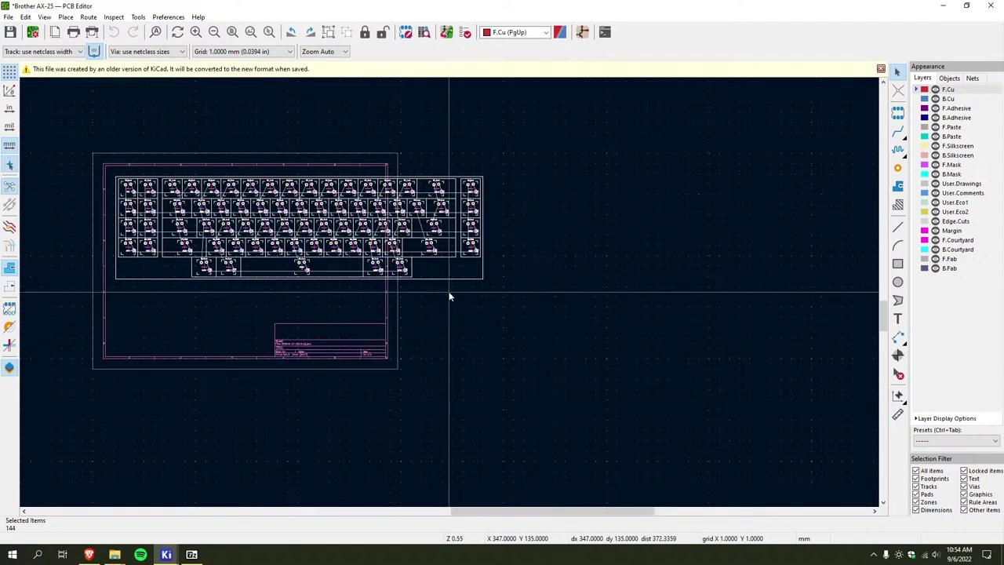
{"action": "middle_click_drag", "start_coordinate": [418, 331], "coordinate": [494, 347]}
{"action": "key", "text": "ctrl+c"}
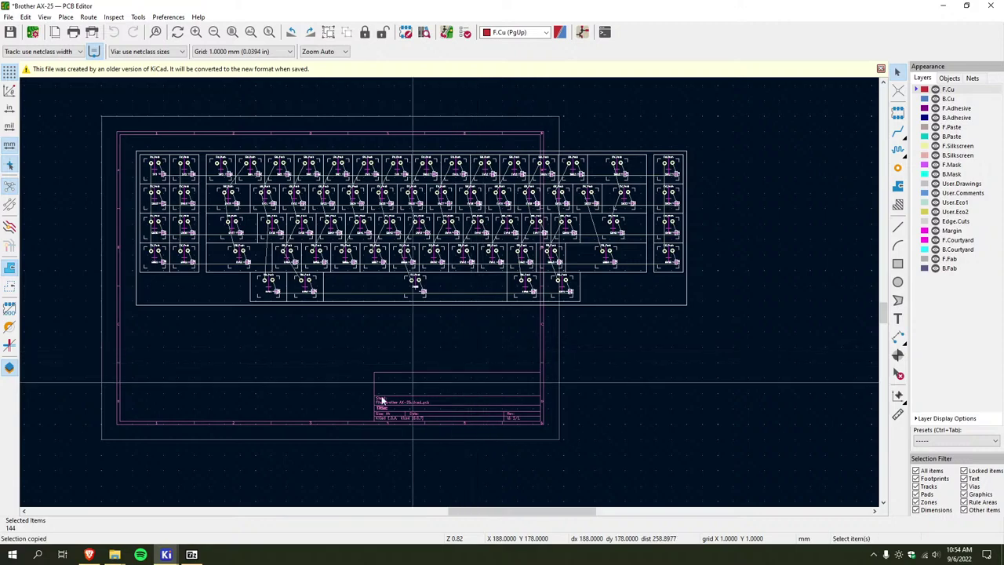
Switch to the typewriter keyboard schematic, open its board in the PCB Editor and maximize that window
{"action": "mouse_move", "coordinate": [166, 555]}
{"action": "left_click", "coordinate": [181, 527]}
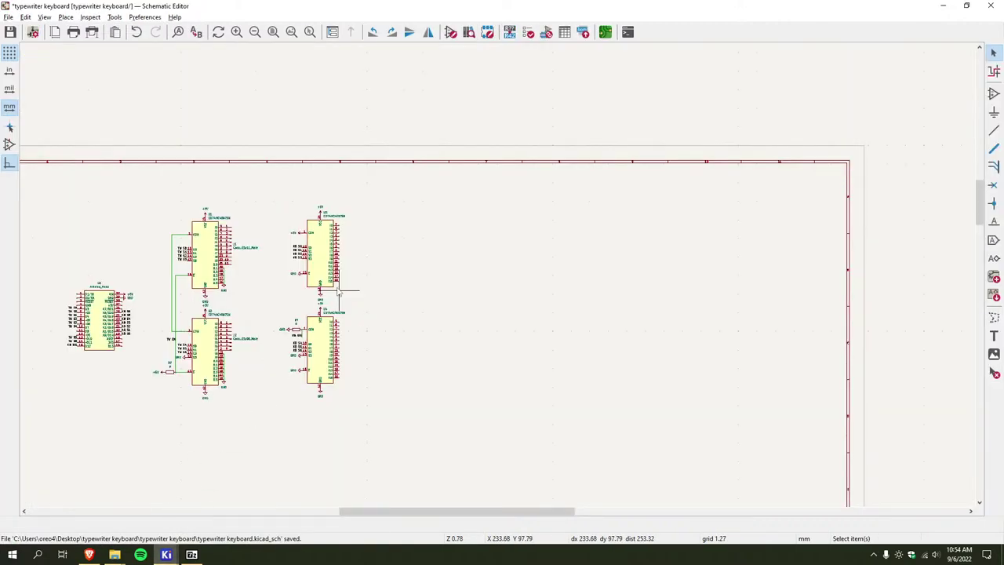
{"action": "left_click", "coordinate": [605, 33]}
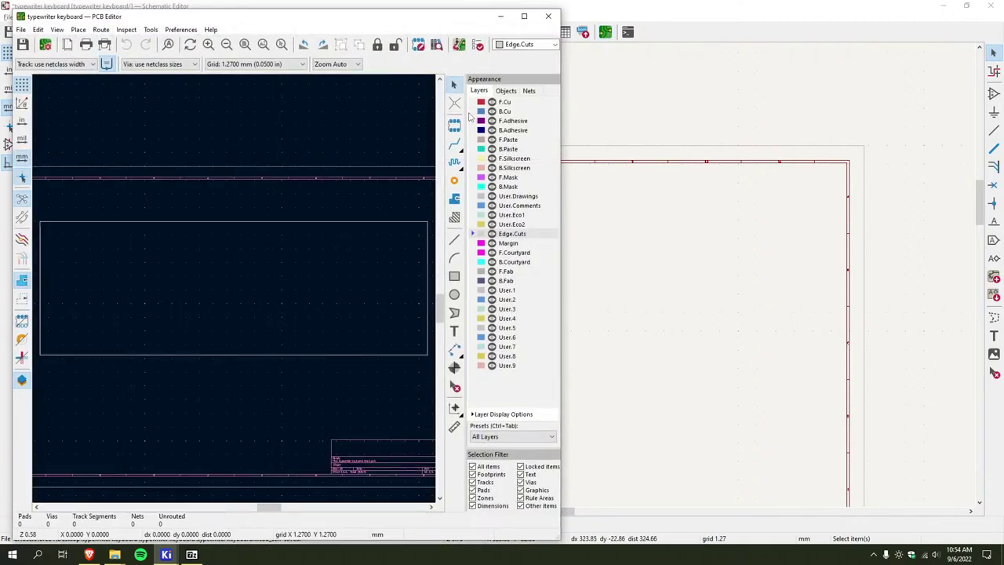
{"action": "left_click", "coordinate": [625, 106]}
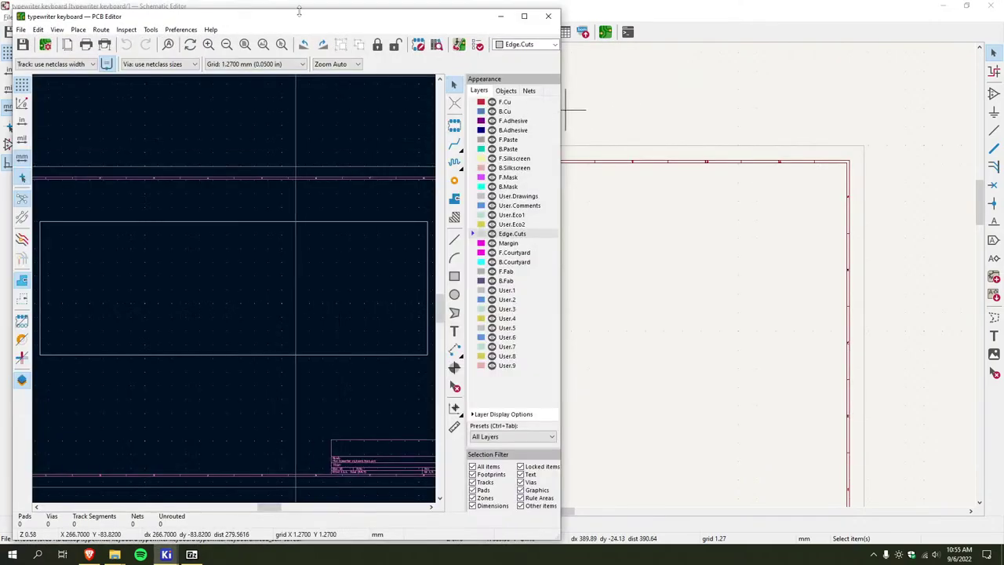
{"action": "left_click_drag", "start_coordinate": [296, 10], "coordinate": [451, 1]}
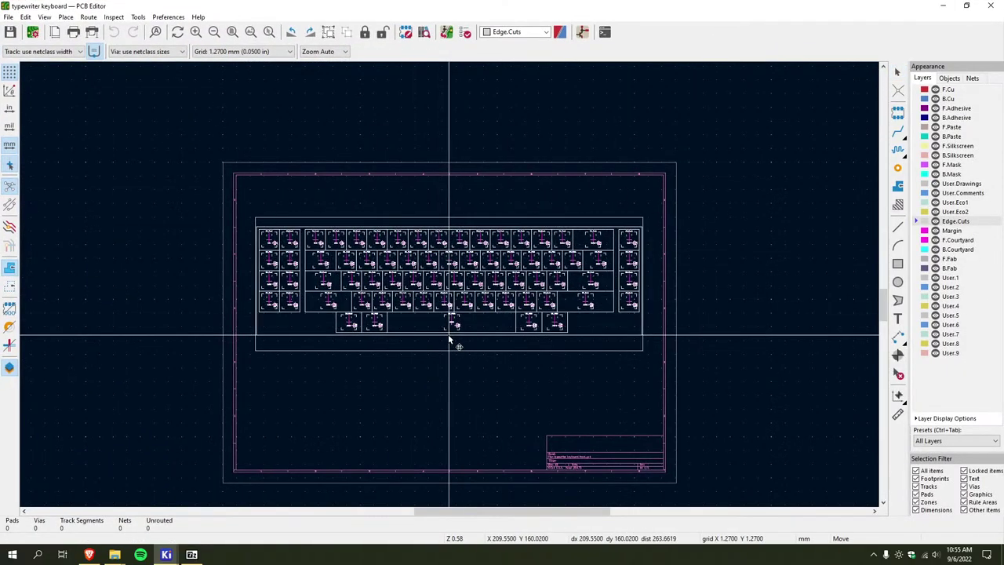
Place the copied keyboard layout inside the typewriter board's rectangular outline, aligning its side edges with the board's sides
{"action": "scroll", "coordinate": [450, 339], "scroll_direction": "up", "scroll_amount": 4}
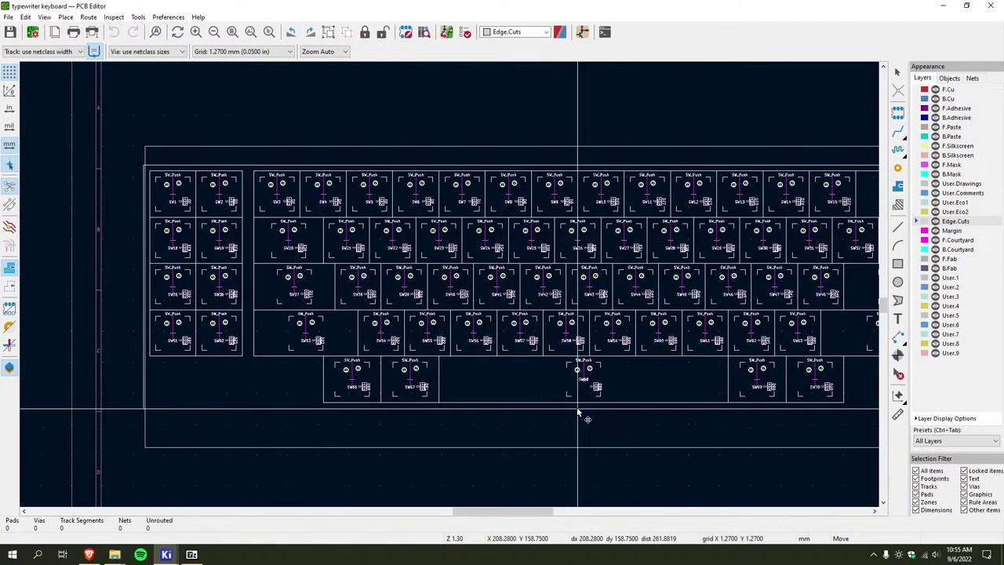
{"action": "middle_click_drag", "start_coordinate": [581, 412], "coordinate": [372, 383]}
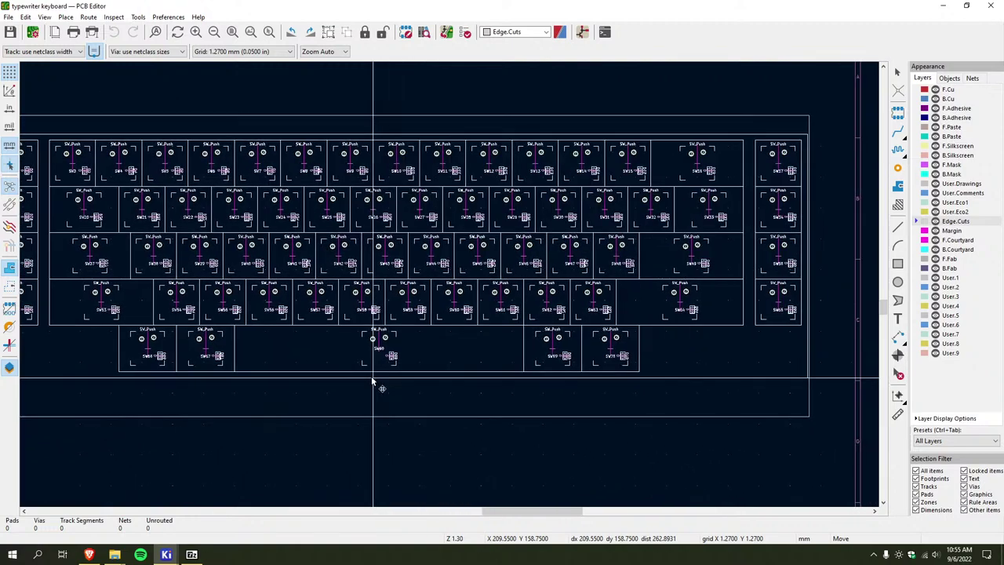
{"action": "left_click", "coordinate": [373, 383]}
{"action": "middle_click_drag", "start_coordinate": [381, 455], "coordinate": [541, 424]}
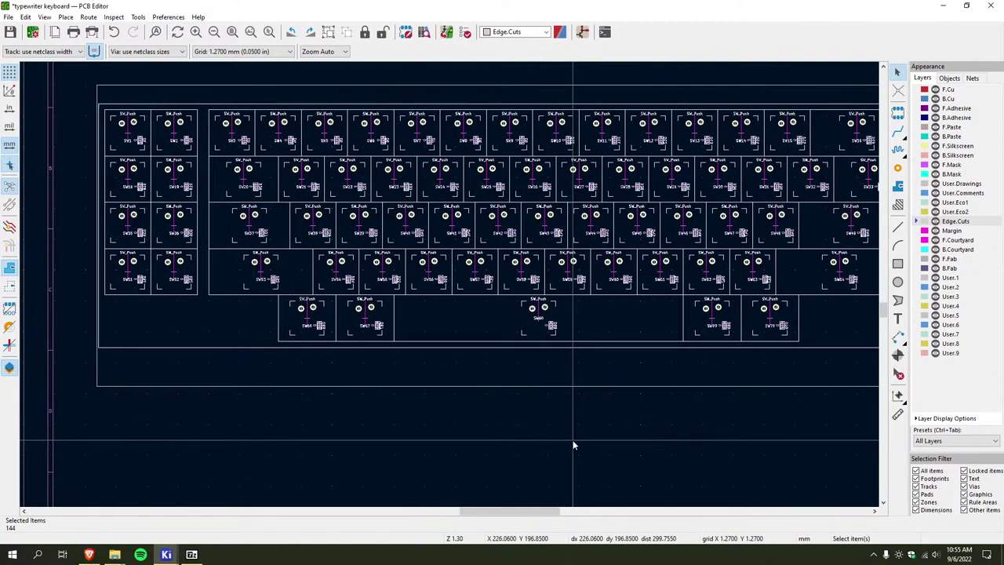
Delete the bottom, left, top and right edge segments of the pasted layout's inner outline, keeping the larger board outline
{"action": "left_click", "coordinate": [379, 349]}
{"action": "key", "text": "Escape"}
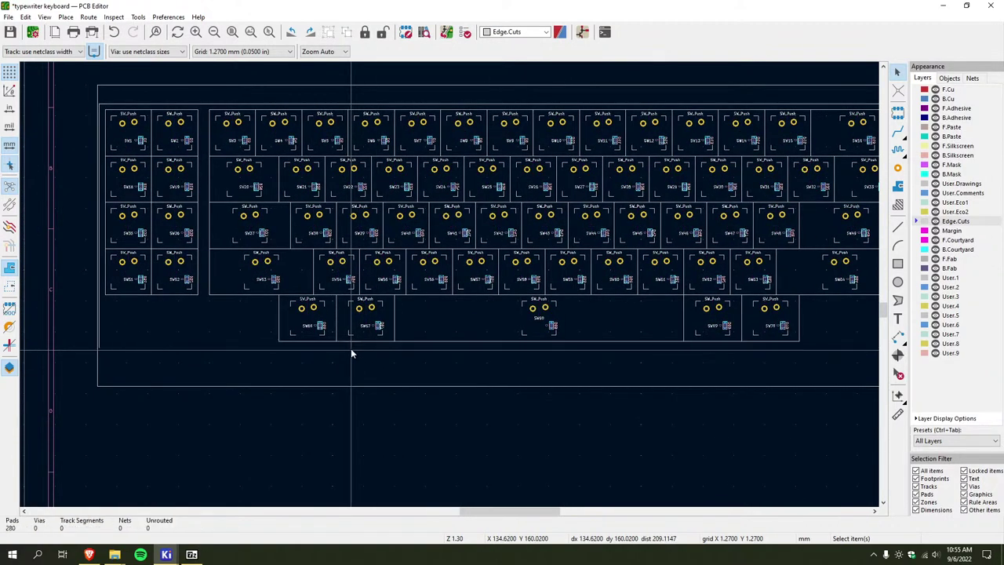
{"action": "left_click", "coordinate": [101, 306]}
{"action": "key", "text": "Delete"}
{"action": "left_click", "coordinate": [241, 102]}
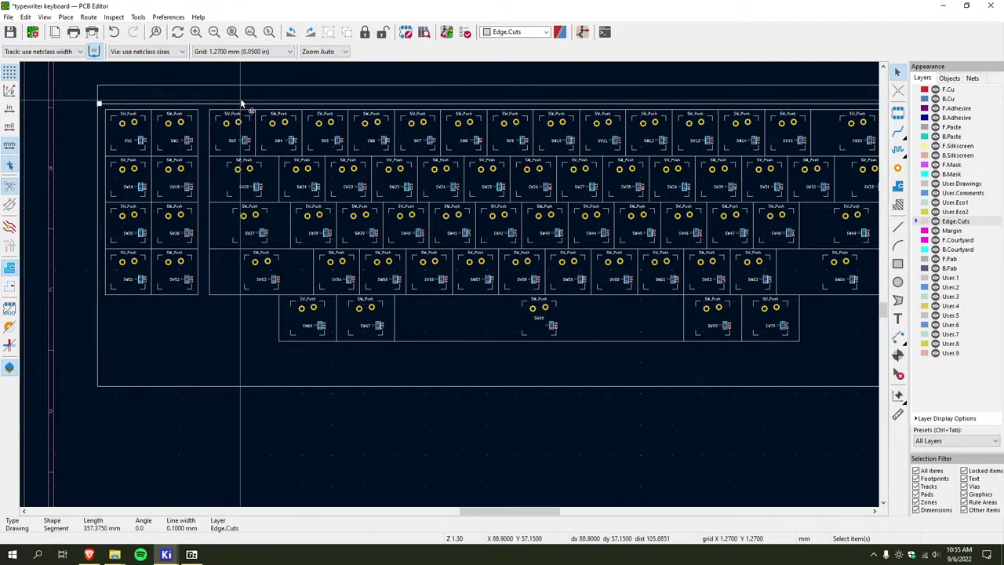
{"action": "key", "text": "Delete"}
{"action": "scroll", "coordinate": [242, 102], "scroll_direction": "down", "scroll_amount": 2, "text": "shift"}
{"action": "scroll", "coordinate": [392, 196], "scroll_direction": "down", "scroll_amount": 2}
{"action": "scroll", "coordinate": [619, 213], "scroll_direction": "up", "scroll_amount": 2}
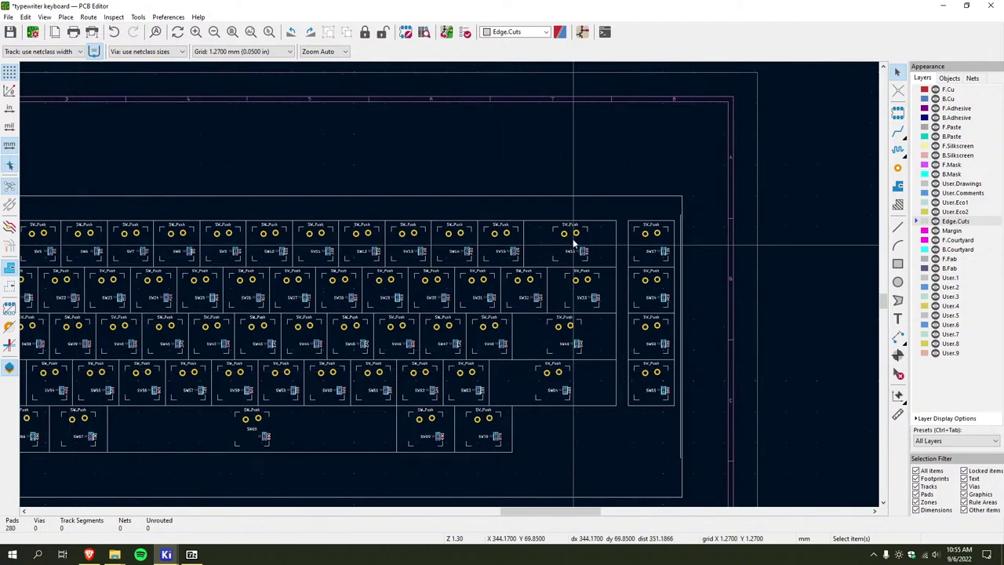
{"action": "left_click", "coordinate": [680, 250]}
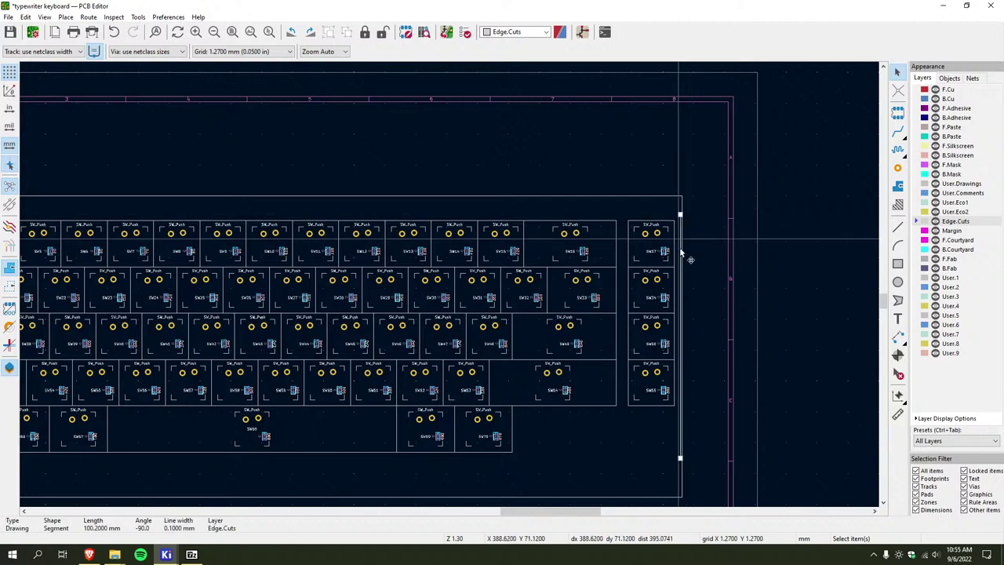
{"action": "key", "text": "Delete"}
Examine the pasted switch and diode footprints across all rows and their fit within the board outline
{"action": "scroll", "coordinate": [329, 324], "scroll_direction": "down", "scroll_amount": 3}
{"action": "scroll", "coordinate": [448, 325], "scroll_direction": "up", "scroll_amount": 3}
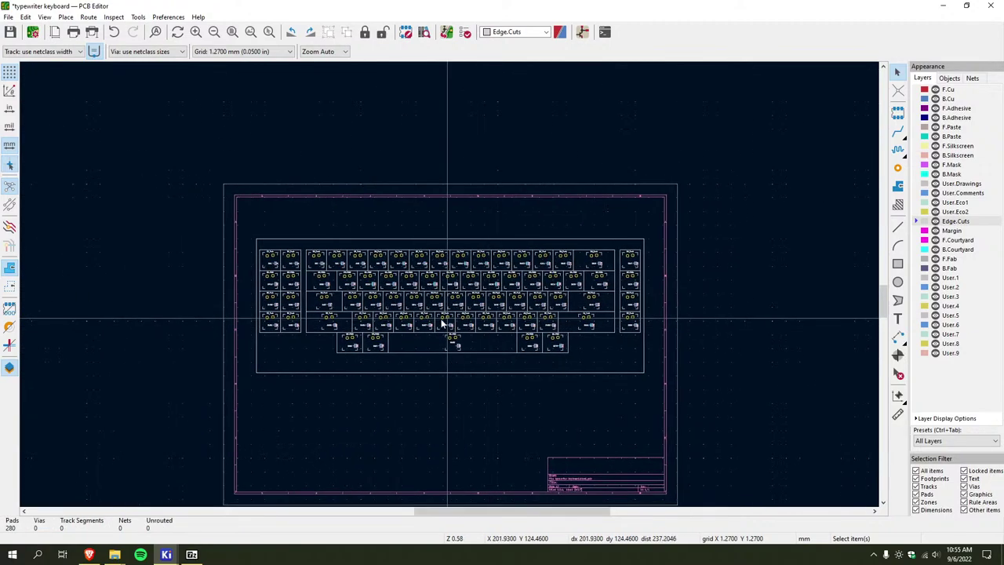
{"action": "scroll", "coordinate": [433, 296], "scroll_direction": "up", "scroll_amount": 2}
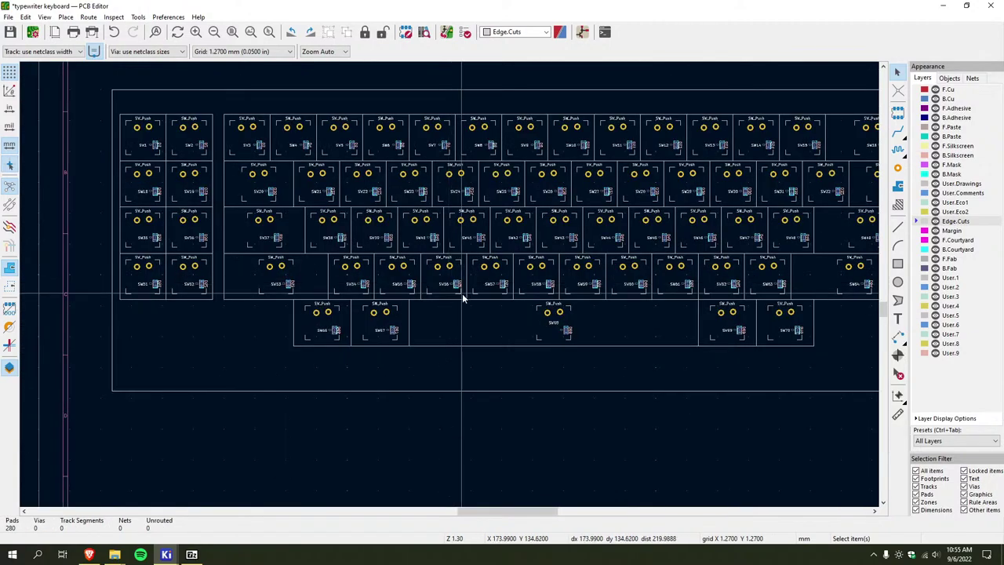
{"action": "middle_click_drag", "start_coordinate": [304, 308], "coordinate": [306, 317]}
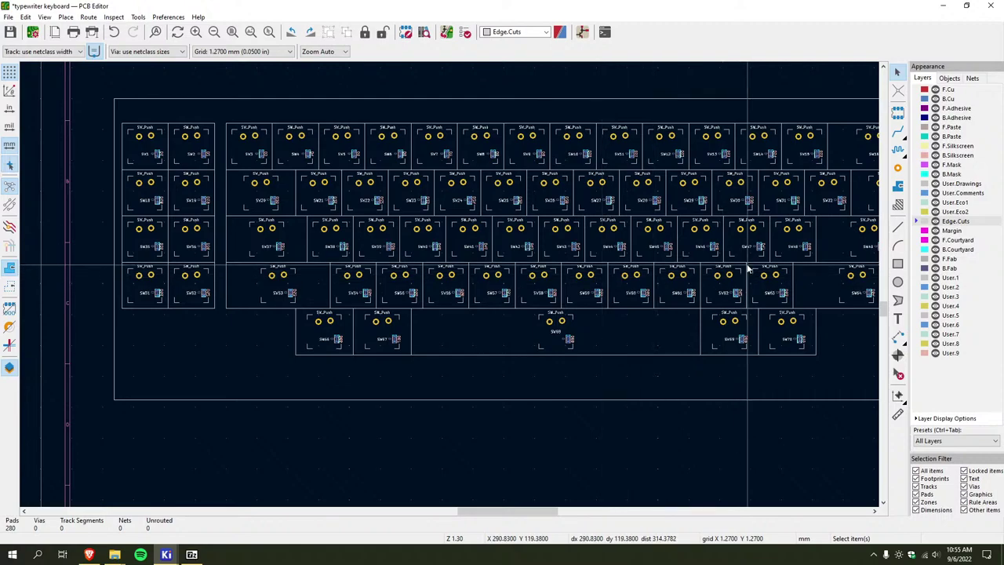
{"action": "middle_click_drag", "start_coordinate": [453, 291], "coordinate": [341, 309]}
{"action": "scroll", "coordinate": [447, 284], "scroll_direction": "down", "scroll_amount": 3}
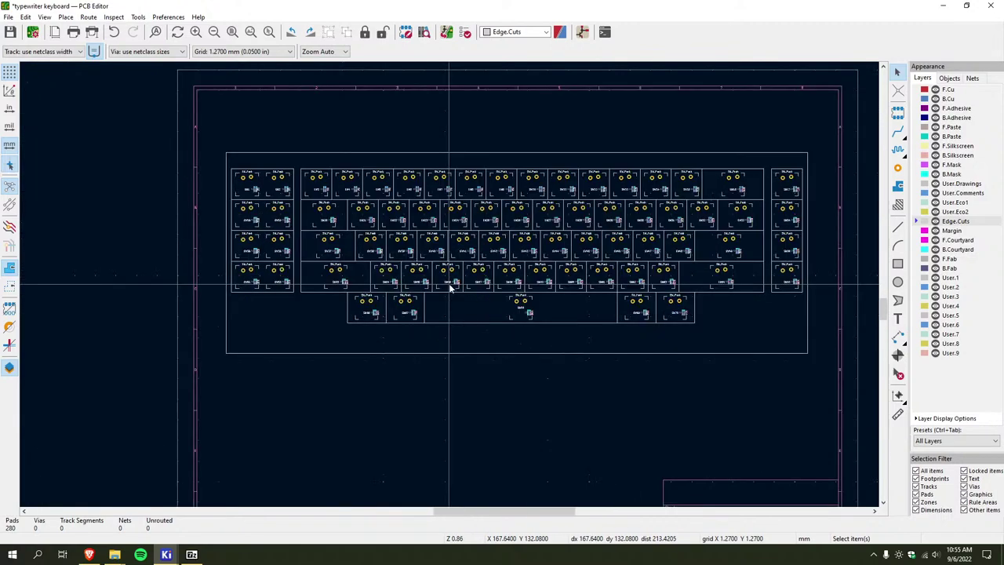
{"action": "scroll", "coordinate": [438, 311], "scroll_direction": "up", "scroll_amount": 1}
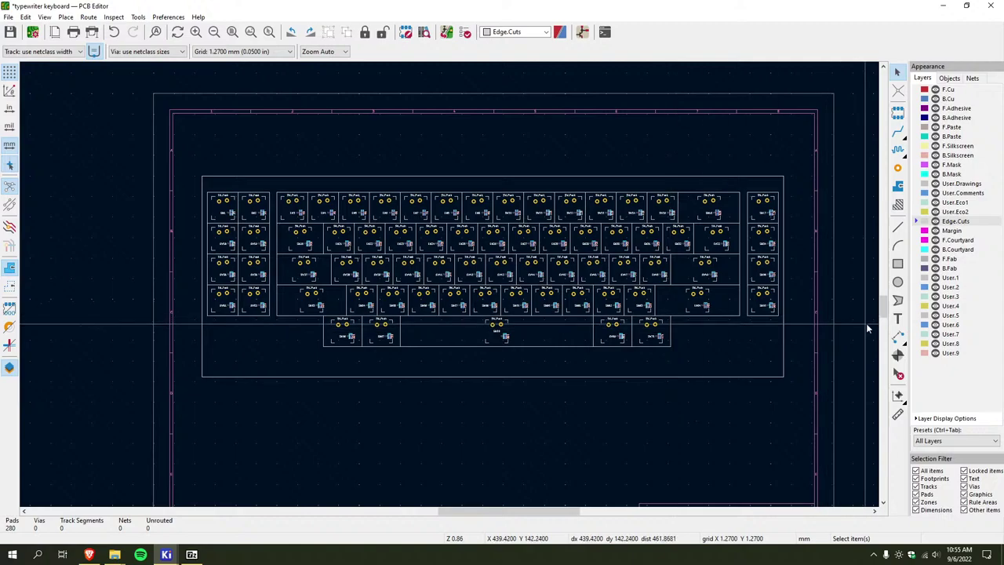
{"action": "scroll", "coordinate": [486, 294], "scroll_direction": "up", "scroll_amount": 5}
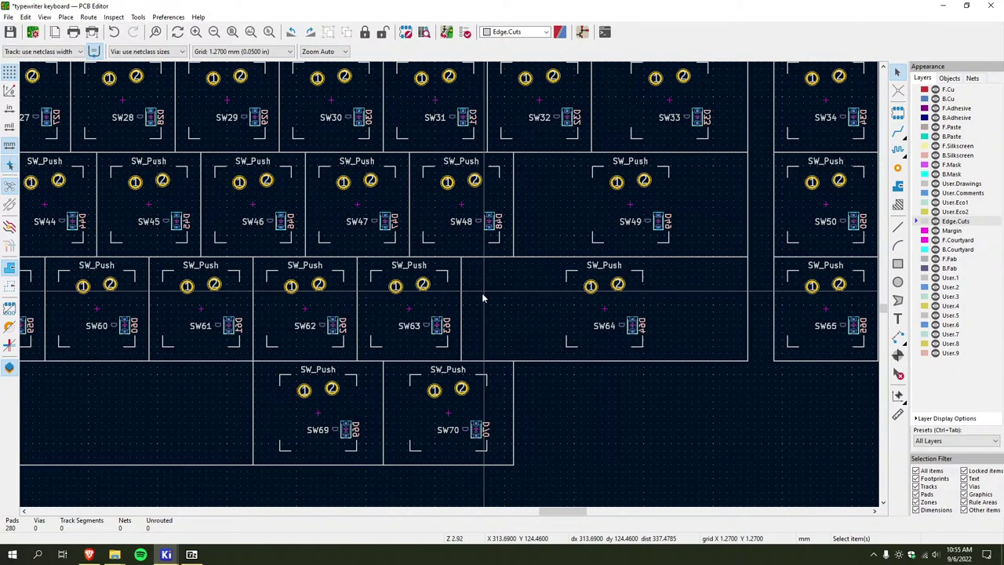
{"action": "scroll", "coordinate": [482, 297], "scroll_direction": "down", "scroll_amount": 4}
{"action": "scroll", "coordinate": [443, 313], "scroll_direction": "down", "scroll_amount": 2}
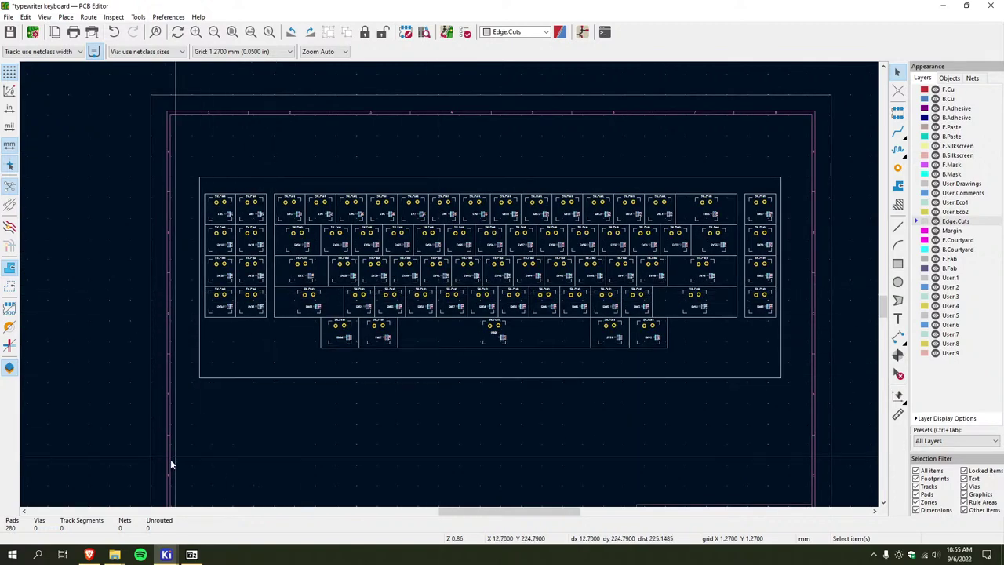
{"action": "scroll", "coordinate": [211, 322], "scroll_direction": "up", "scroll_amount": 2}
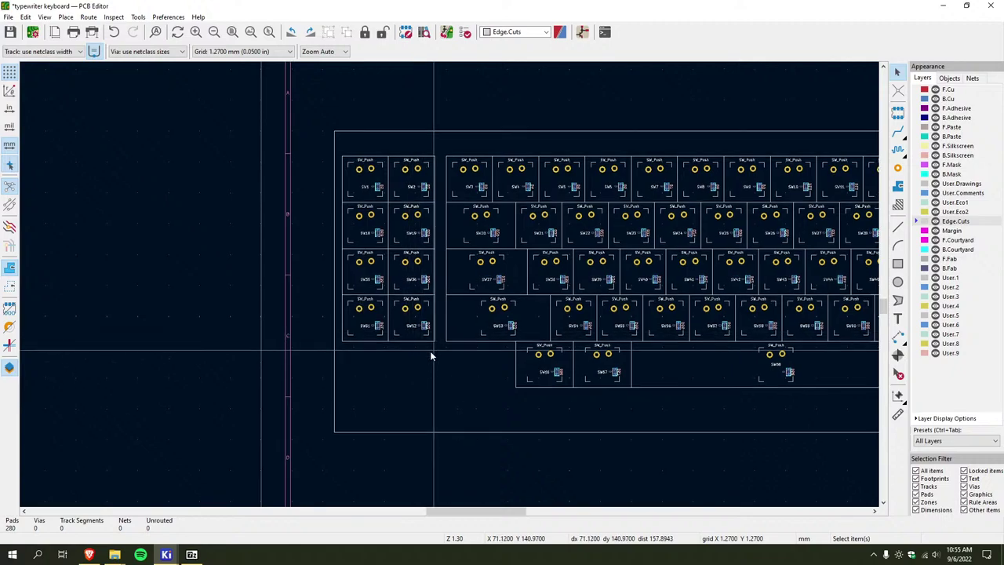
{"action": "middle_click_drag", "start_coordinate": [430, 350], "coordinate": [353, 352]}
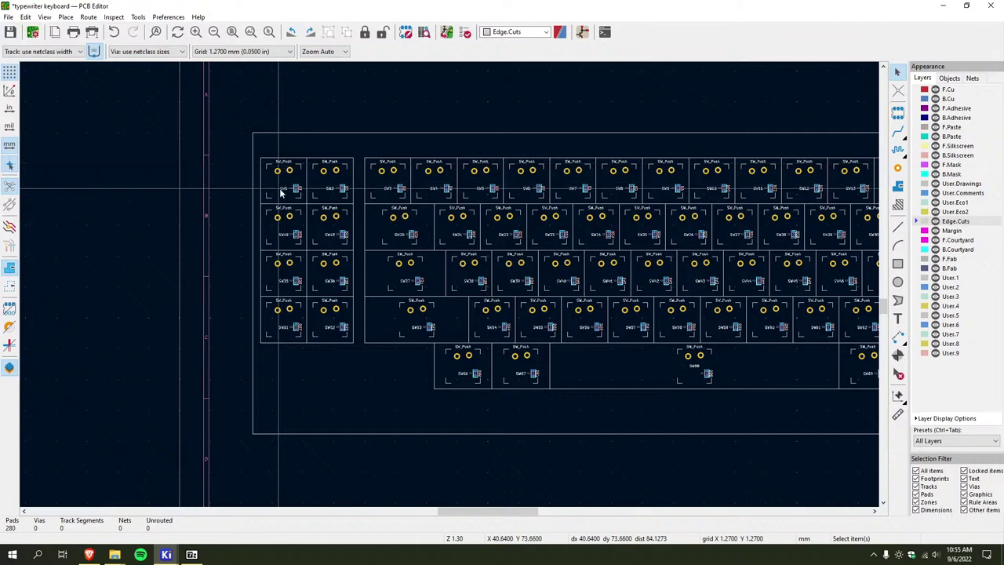
{"action": "scroll", "coordinate": [352, 206], "scroll_direction": "up", "scroll_amount": 2}
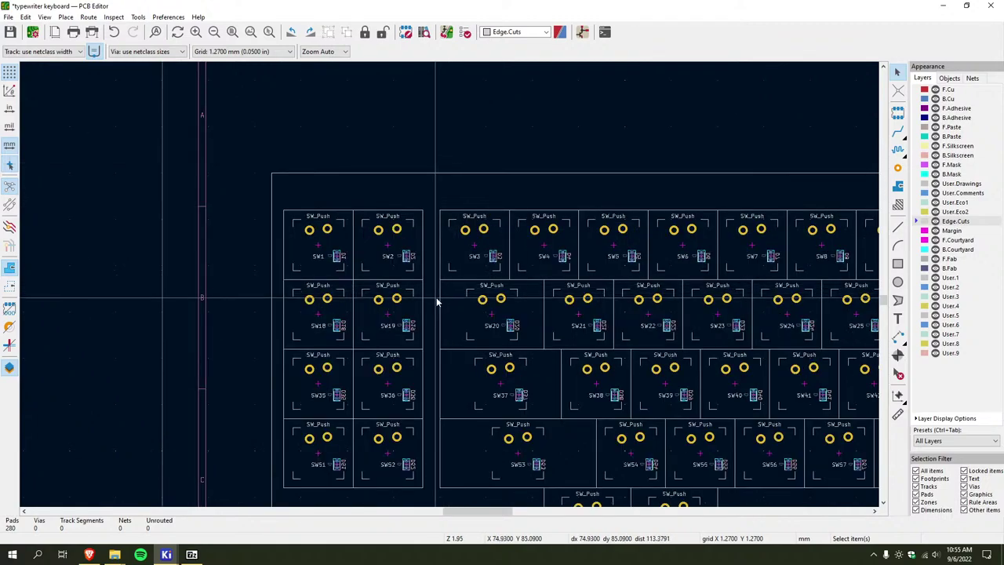
{"action": "middle_click_drag", "start_coordinate": [436, 298], "coordinate": [236, 217]}
{"action": "scroll", "coordinate": [262, 258], "scroll_direction": "right", "scroll_amount": 4, "text": "ctrl"}
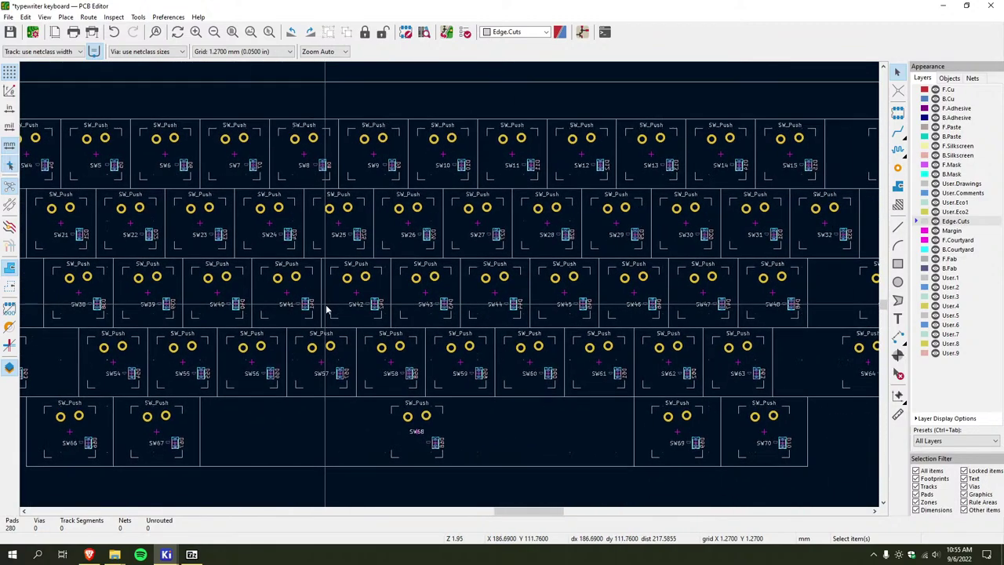
{"action": "scroll", "coordinate": [550, 299], "scroll_direction": "right", "scroll_amount": 5, "text": "ctrl"}
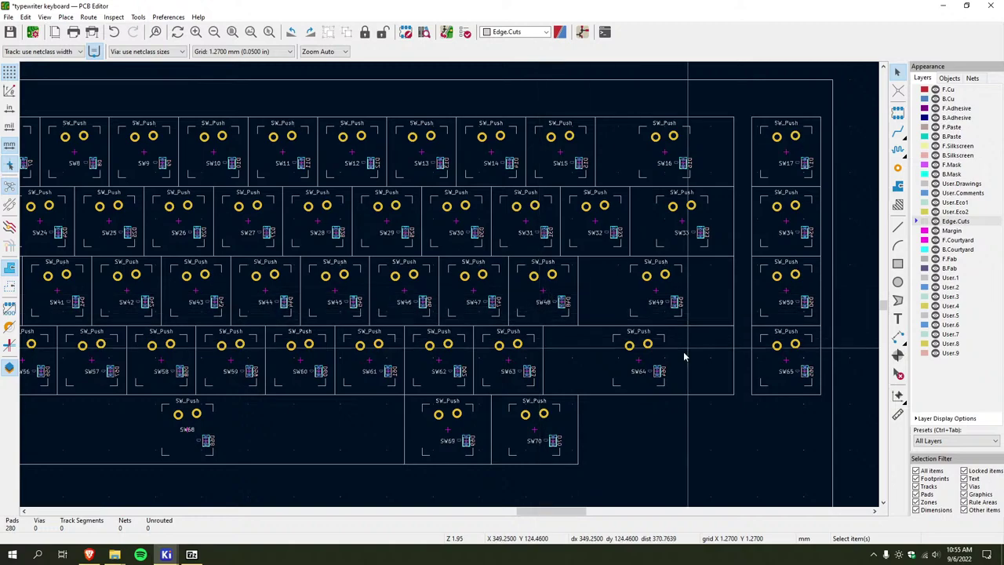
{"action": "scroll", "coordinate": [612, 352], "scroll_direction": "left", "scroll_amount": 7, "text": "ctrl"}
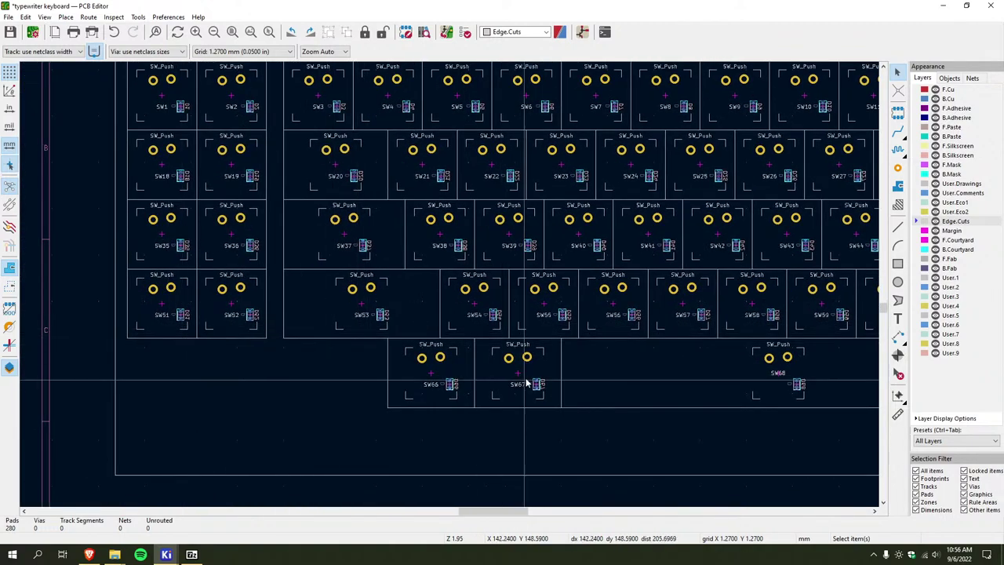
{"action": "scroll", "coordinate": [477, 345], "scroll_direction": "right", "scroll_amount": 3, "text": "ctrl"}
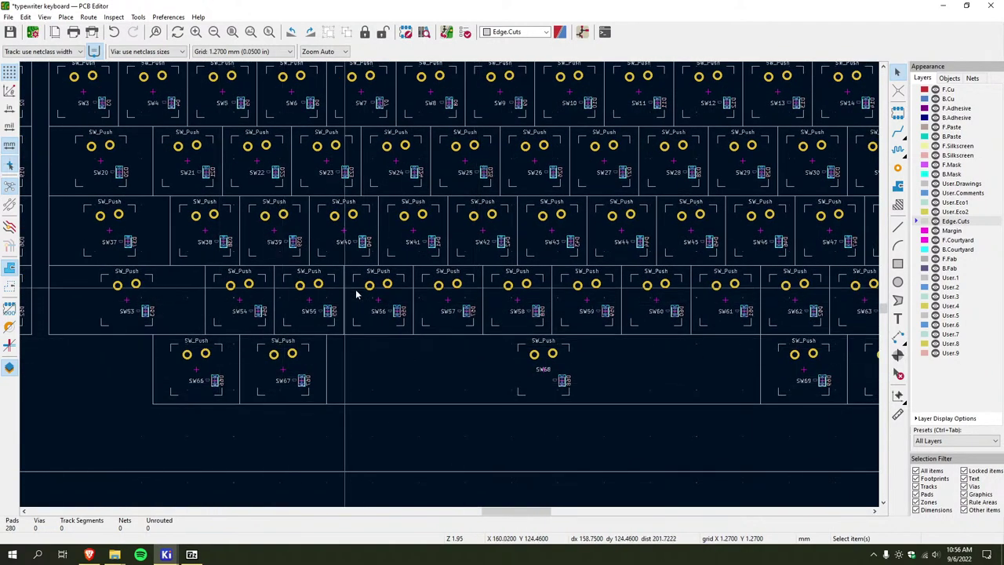
{"action": "scroll", "coordinate": [355, 288], "scroll_direction": "down", "scroll_amount": 4}
Close the Brother AX-25 board's PCB Editor window, discarding its changes
{"action": "mouse_move", "coordinate": [173, 557]}
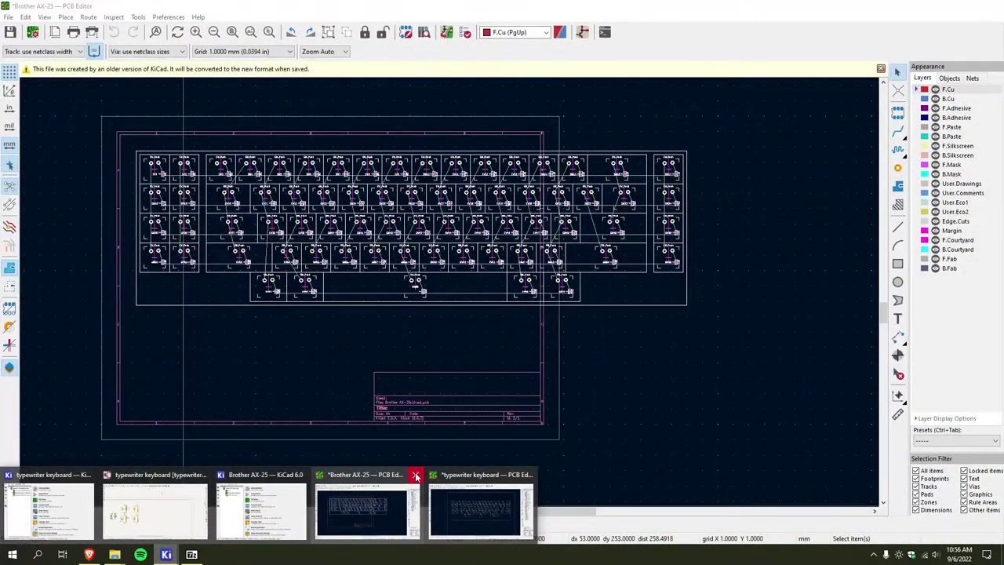
{"action": "left_click", "coordinate": [416, 475]}
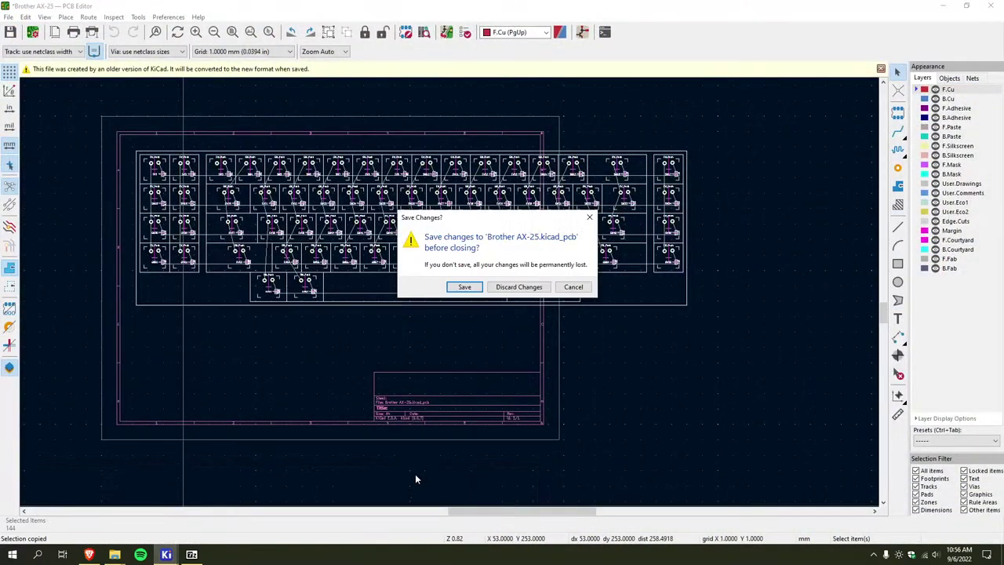
{"action": "left_click", "coordinate": [513, 287]}
Review the multiplexers in the typewriter keyboard schematic and the key matrix in the Brother AX-25 Matrix Layout spreadsheet
{"action": "mouse_move", "coordinate": [166, 554]}
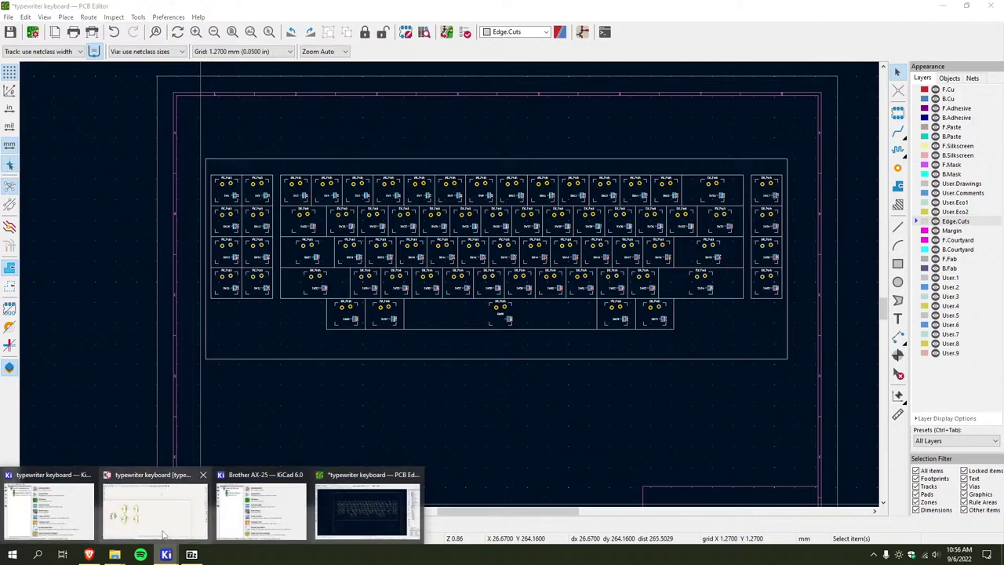
{"action": "left_click", "coordinate": [163, 534]}
{"action": "scroll", "coordinate": [404, 259], "scroll_direction": "up", "scroll_amount": 3}
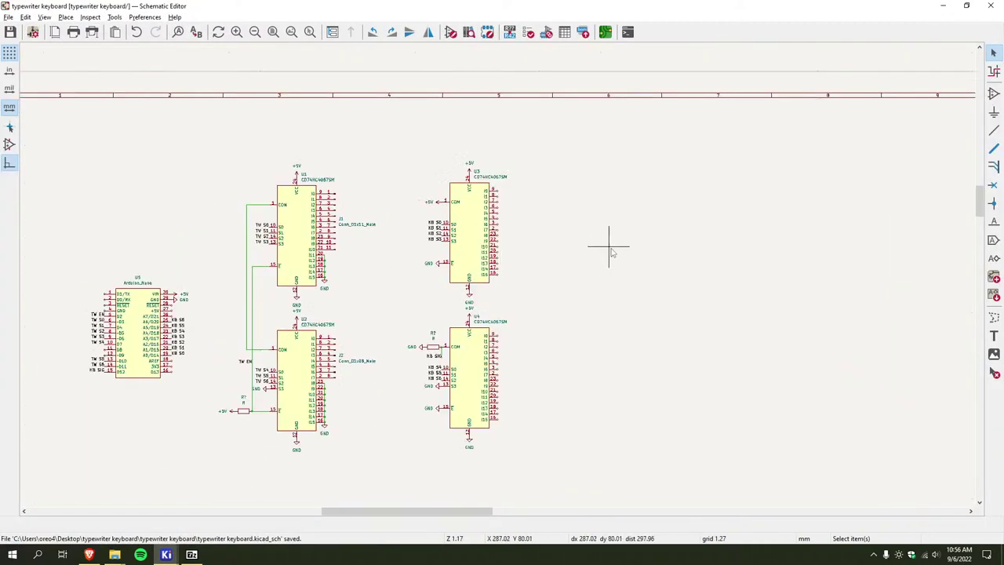
{"action": "scroll", "coordinate": [541, 208], "scroll_direction": "up", "scroll_amount": 2}
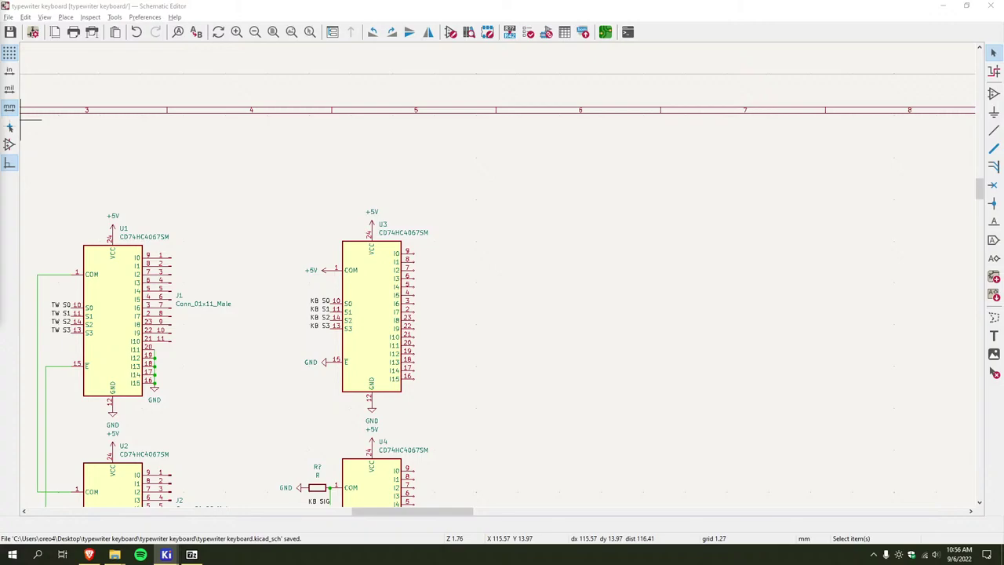
{"action": "key", "text": "ctrl+super+Left"}
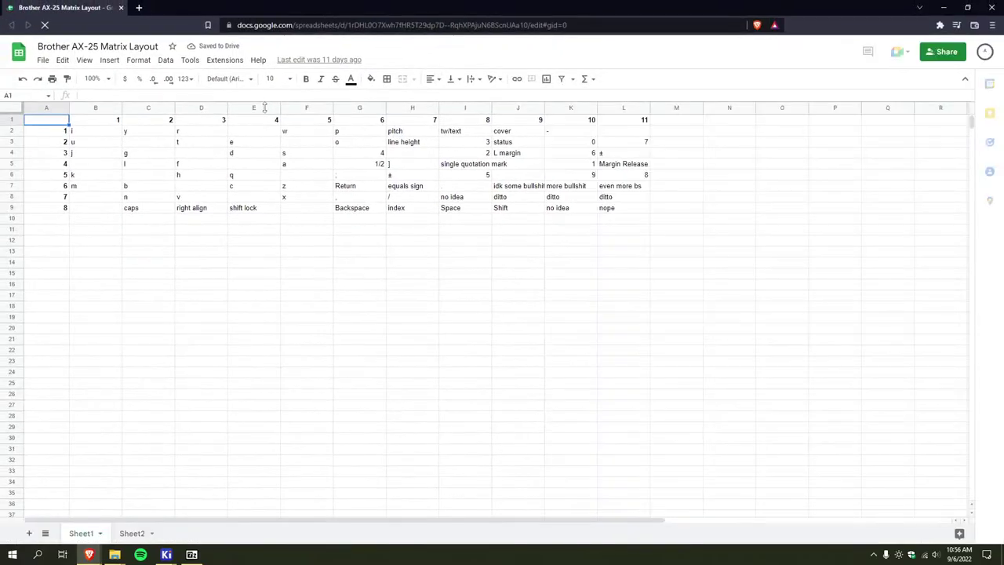
{"action": "left_click", "coordinate": [112, 133]}
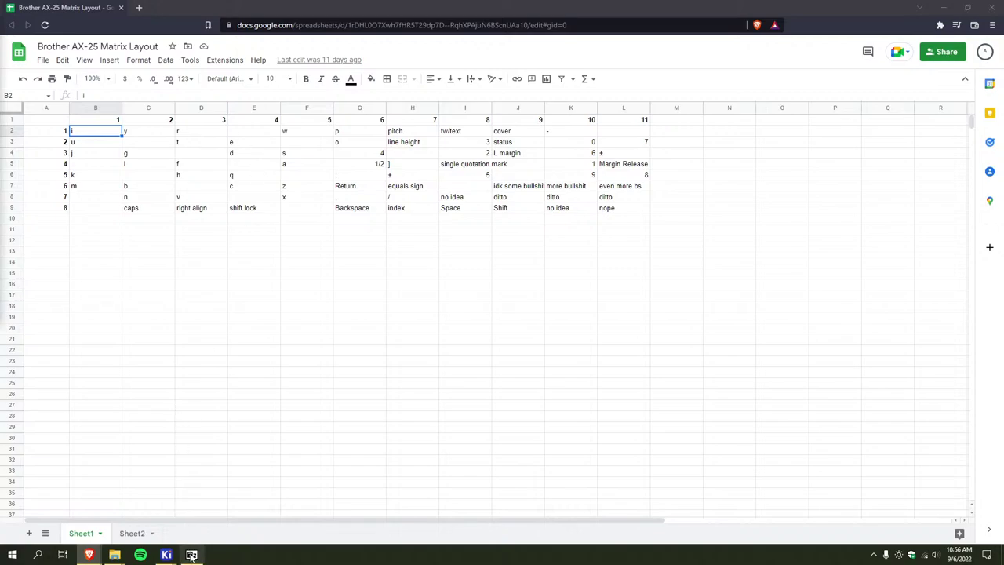
Switch back to the typewriter keyboard board in the PCB Editor and examine its switch and diode rows
{"action": "mouse_move", "coordinate": [192, 556]}
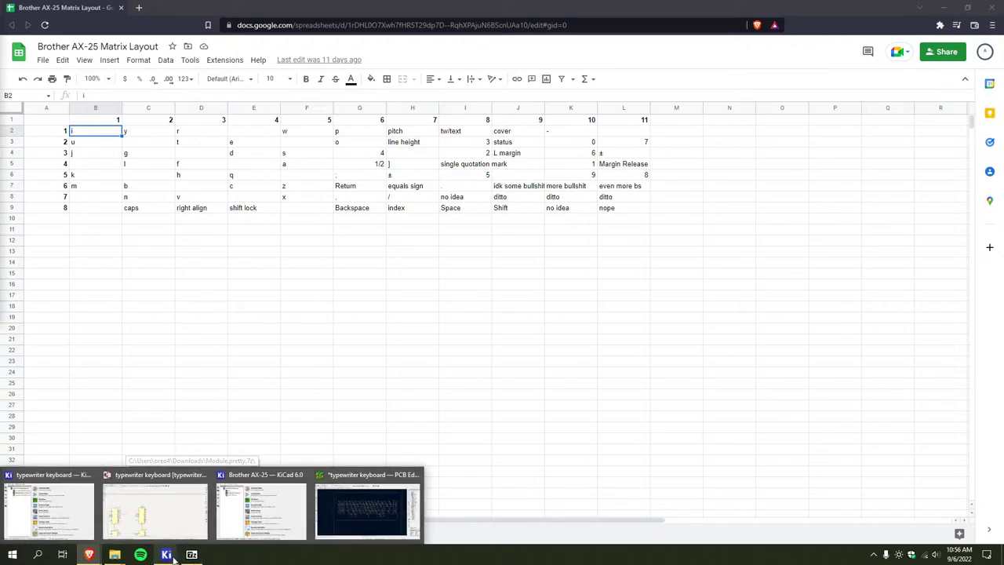
{"action": "left_click", "coordinate": [338, 520]}
{"action": "scroll", "coordinate": [314, 106], "scroll_direction": "up", "scroll_amount": 2}
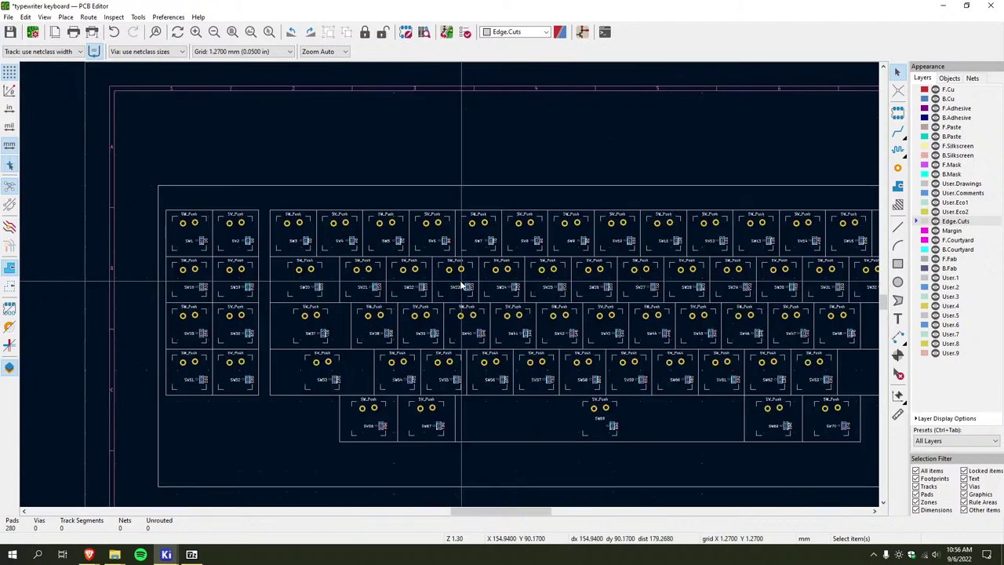
{"action": "scroll", "coordinate": [454, 301], "scroll_direction": "up", "scroll_amount": 4}
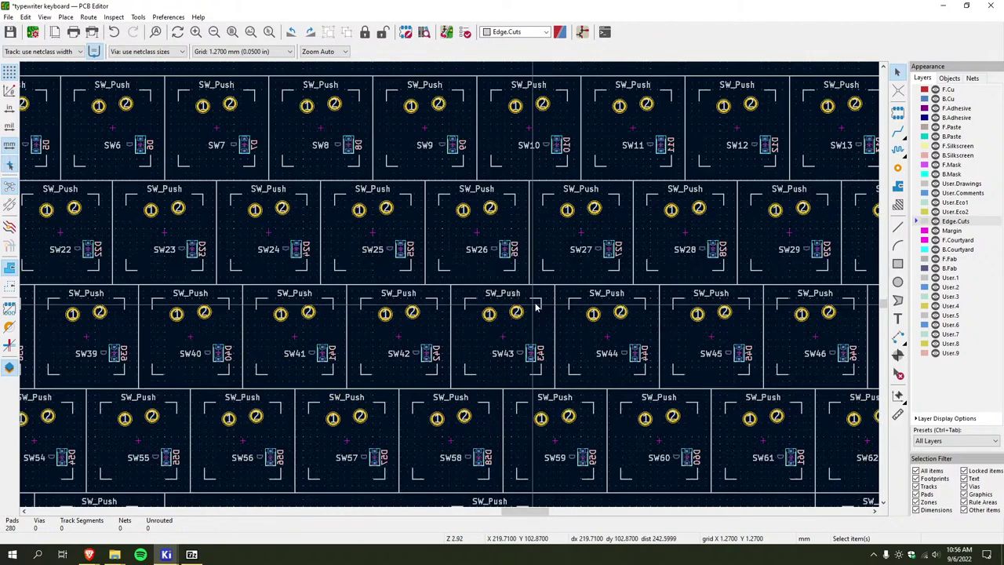
{"action": "scroll", "coordinate": [439, 292], "scroll_direction": "down", "scroll_amount": 3}
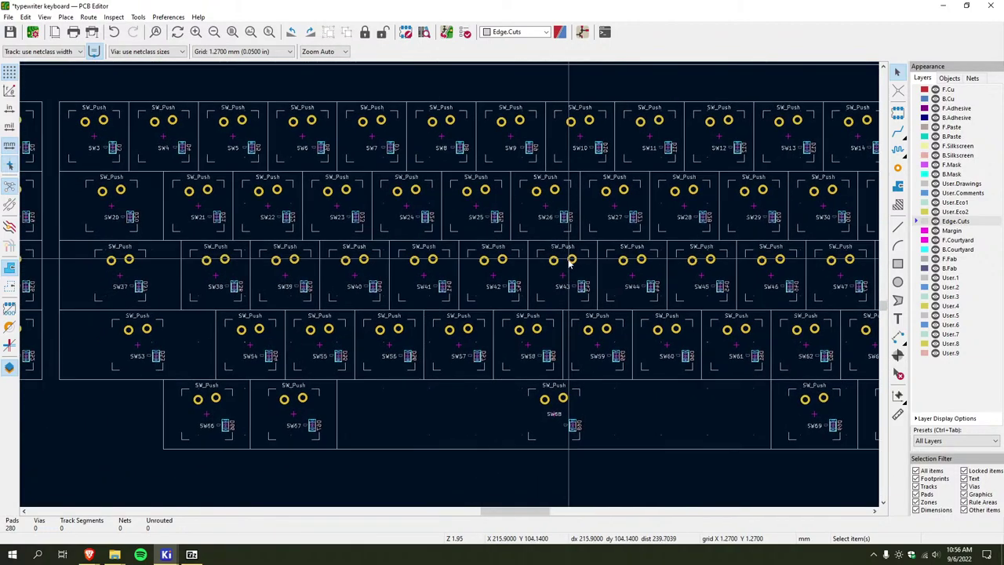
{"action": "scroll", "coordinate": [416, 300], "scroll_direction": "left", "scroll_amount": 2, "text": "ctrl"}
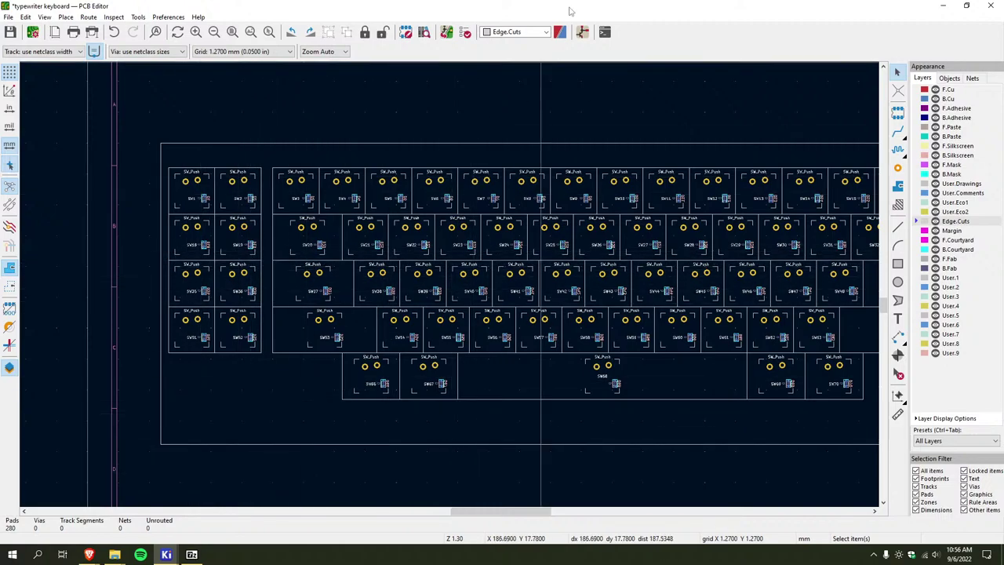
Arrange the typewriter keyboard schematic and its board side by side, each filling half of the screen
{"action": "left_click_drag", "start_coordinate": [572, 7], "coordinate": [1002, 247]}
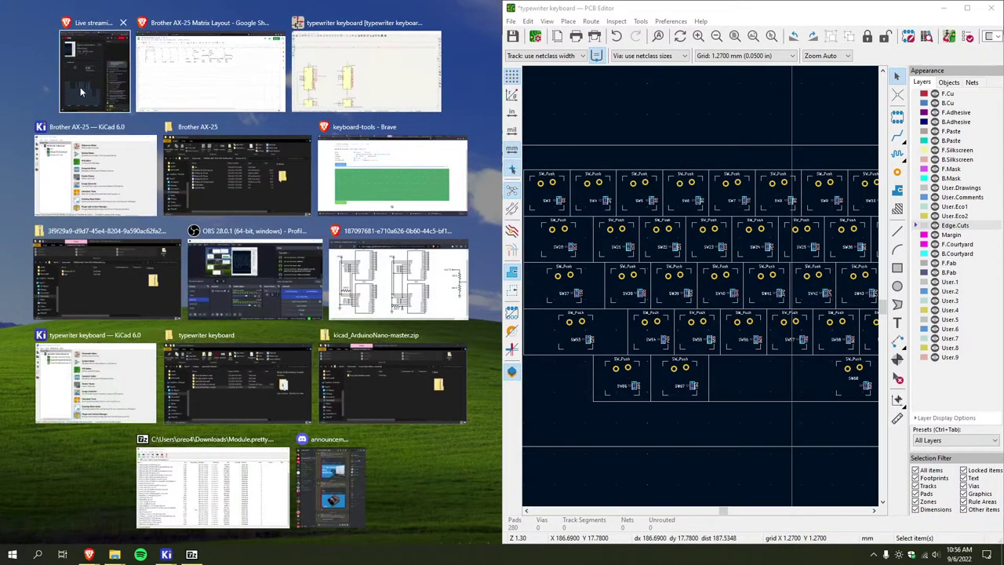
{"action": "left_click", "coordinate": [115, 157]}
{"action": "left_click", "coordinate": [416, 12]}
{"action": "left_click", "coordinate": [337, 78]}
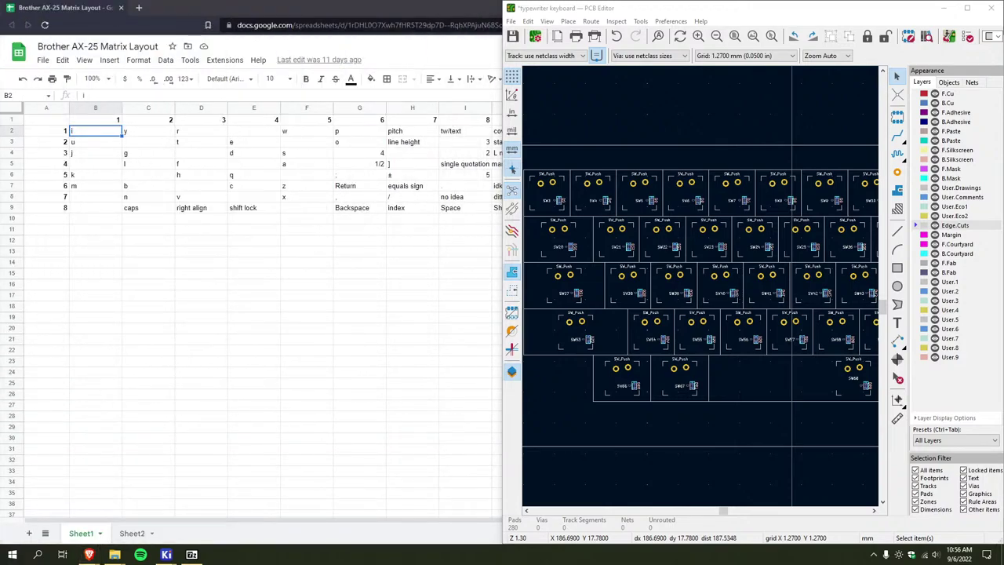
{"action": "mouse_move", "coordinate": [167, 554]}
{"action": "left_click", "coordinate": [161, 529]}
{"action": "left_click_drag", "start_coordinate": [464, 3], "coordinate": [258, 161]}
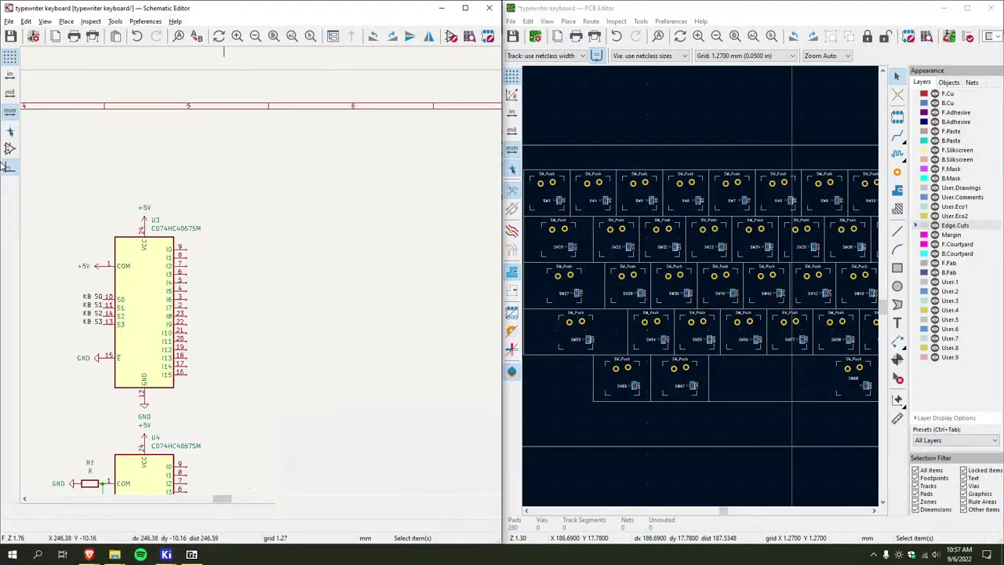
Add a net label Row 1 to output I0 of multiplexer U3 in the schematic
{"action": "scroll", "coordinate": [243, 302], "scroll_direction": "down", "scroll_amount": 3}
{"action": "middle_click_drag", "start_coordinate": [243, 301], "coordinate": [341, 185]}
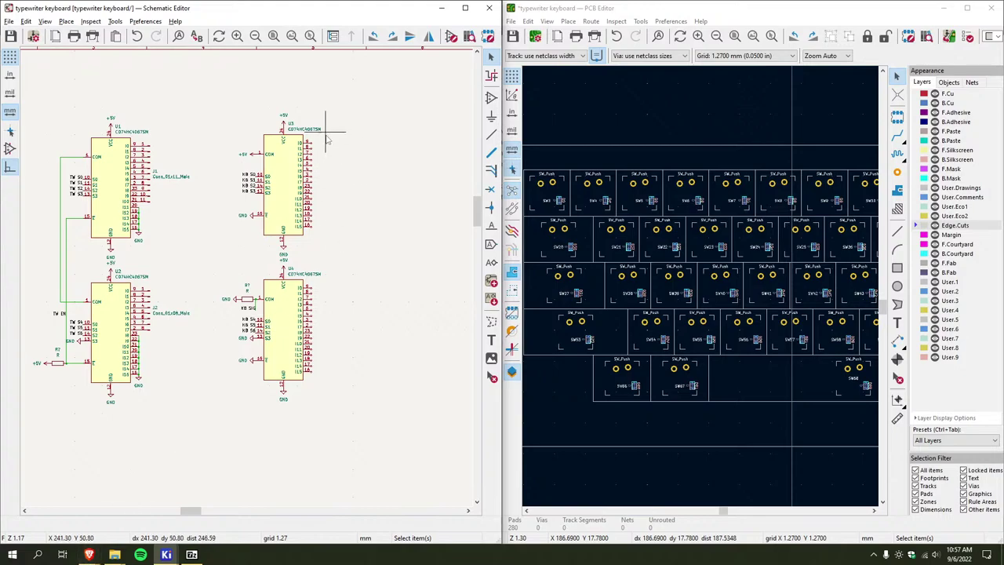
{"action": "scroll", "coordinate": [305, 153], "scroll_direction": "up", "scroll_amount": 3}
{"action": "key", "text": "l"}
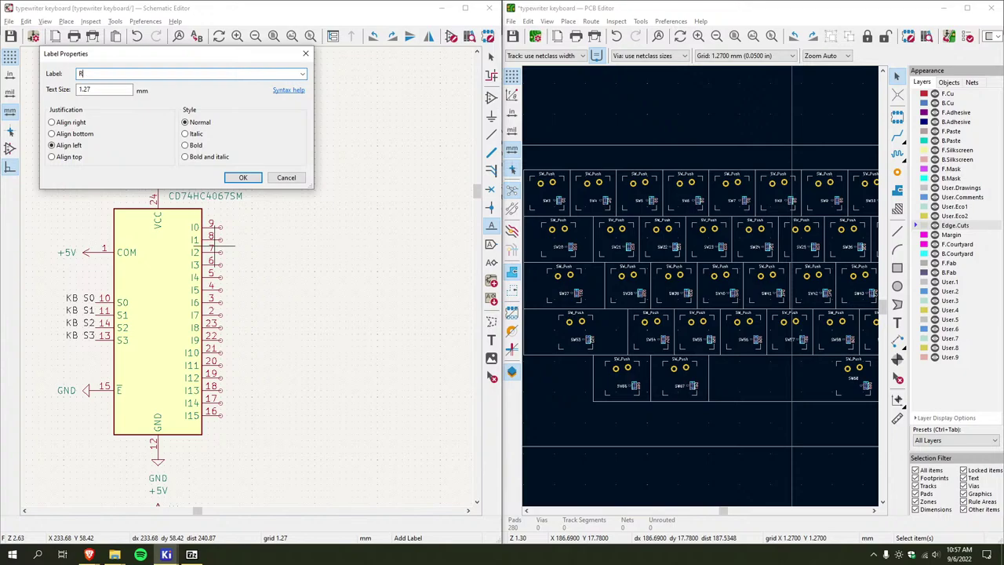
{"action": "type", "text": "Row 1"}
{"action": "key", "text": "Return"}
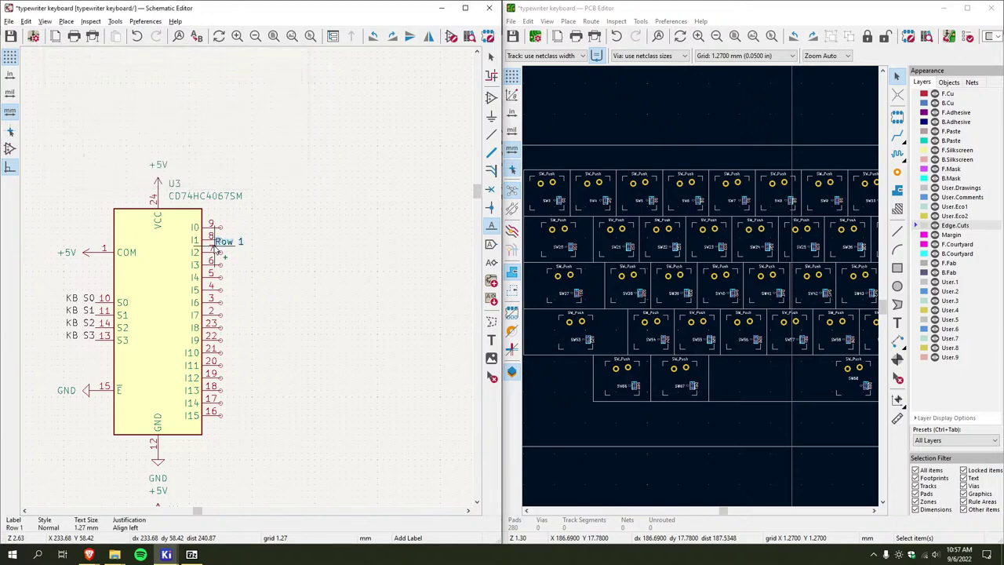
{"action": "left_click", "coordinate": [224, 232]}
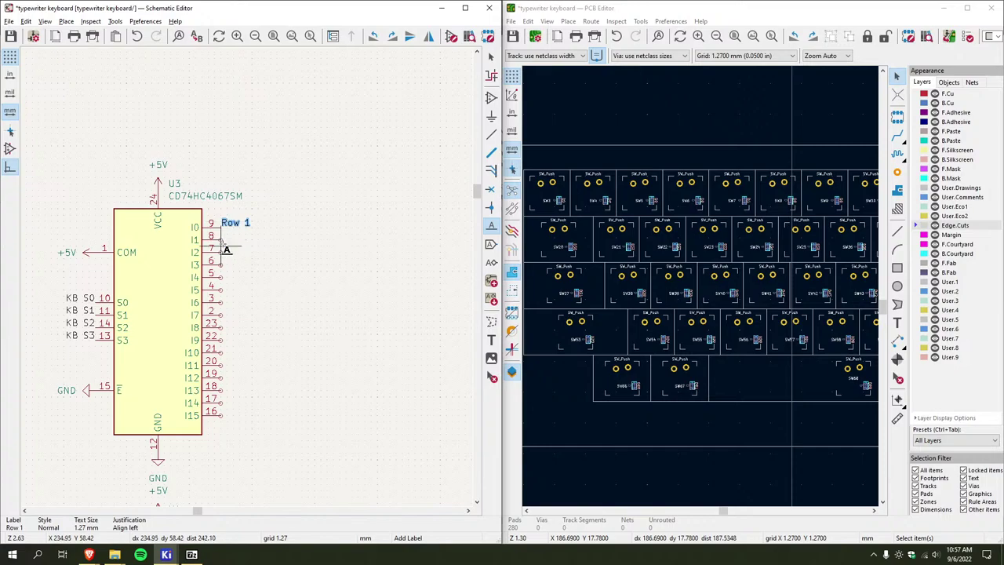
Add net labels Row 2 and Row 3 to outputs I1 and I2 of multiplexer U3
{"action": "left_click", "coordinate": [224, 245]}
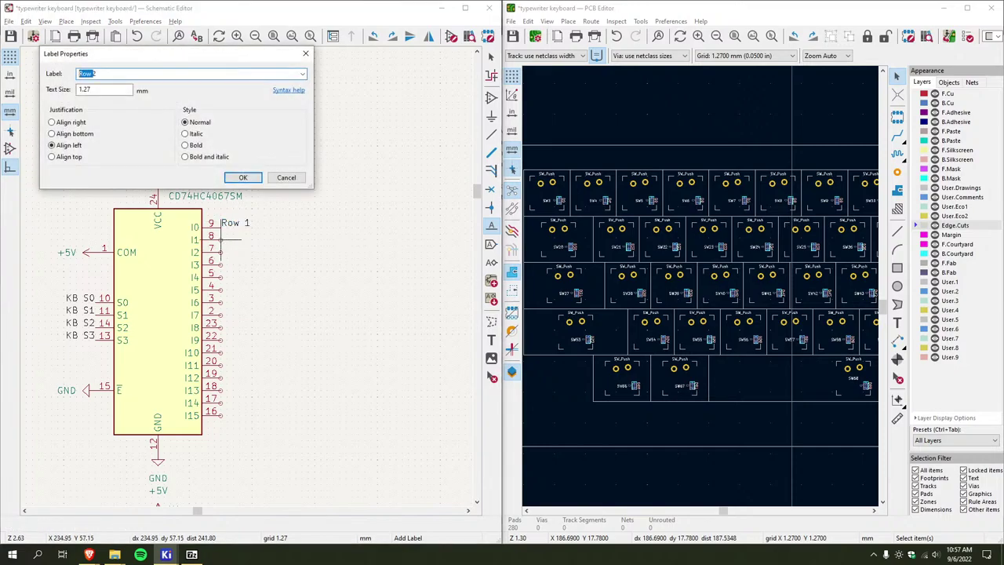
{"action": "key", "text": "Return"}
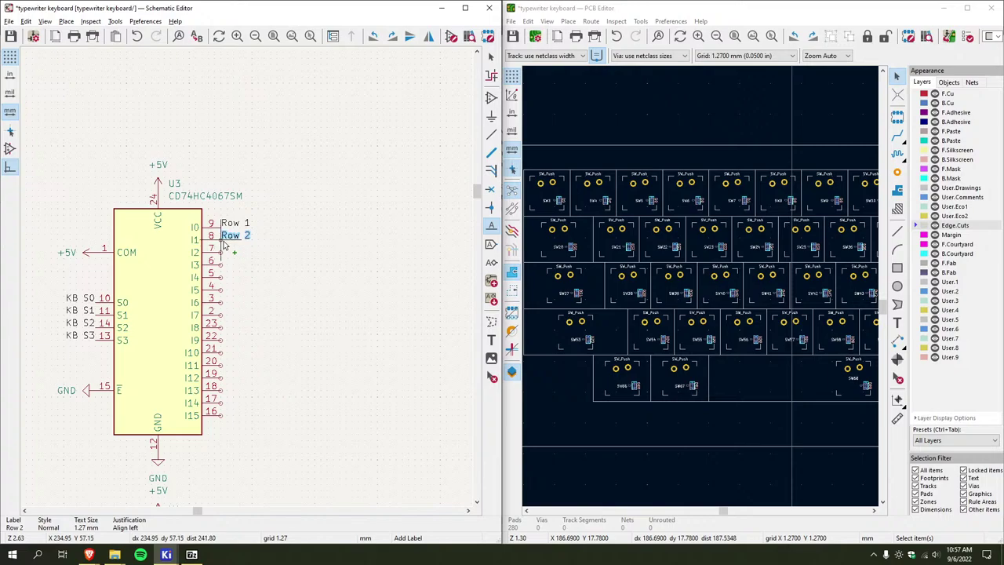
{"action": "left_click", "coordinate": [222, 236]}
{"action": "key", "text": "Escape"}
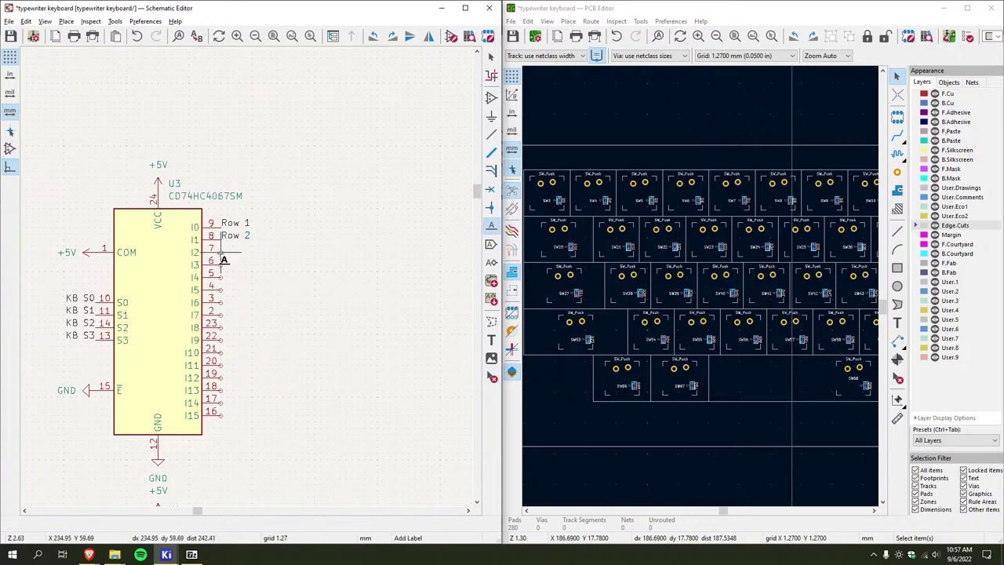
{"action": "key", "text": "m"}
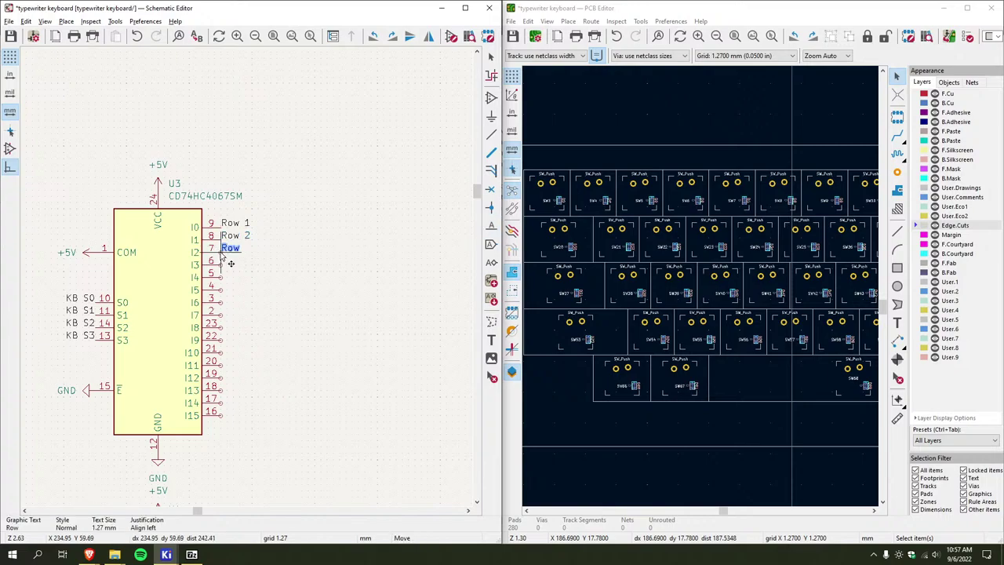
{"action": "key", "text": "Escape"}
{"action": "left_click", "coordinate": [223, 258]}
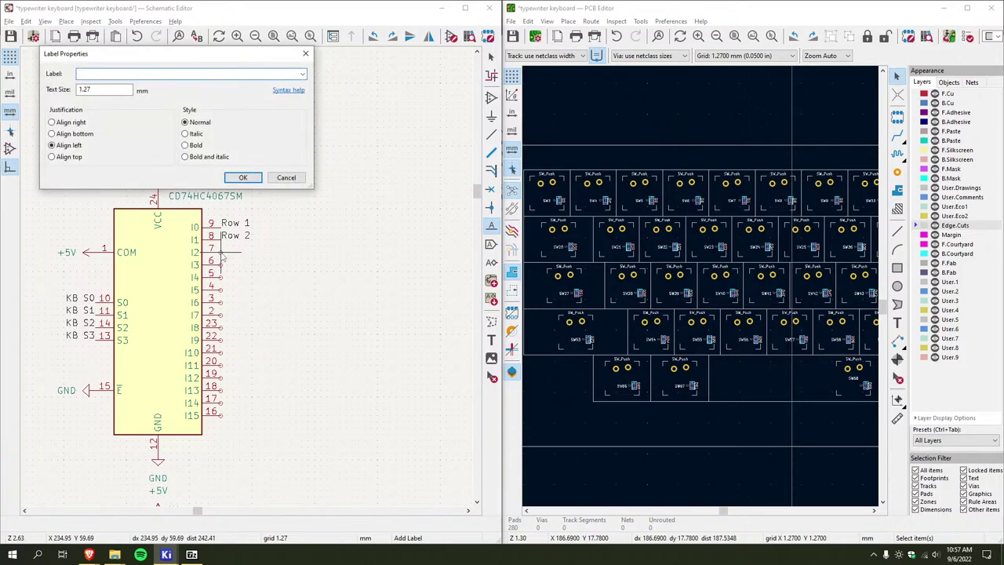
{"action": "type", "text": "Row 3"}
{"action": "key", "text": "Return"}
{"action": "left_click", "coordinate": [224, 257]}
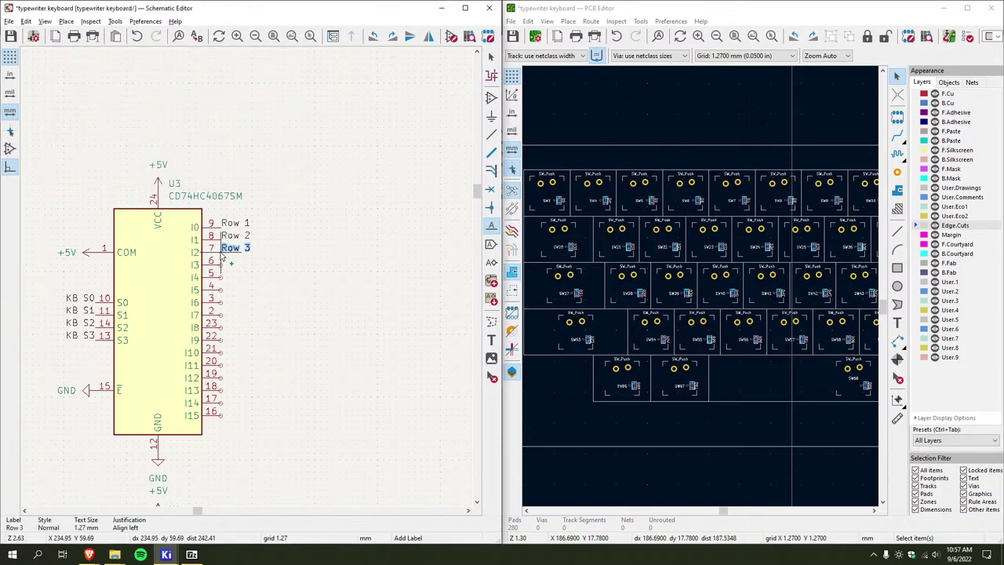
Add net labels Row 4 and Row 5 to outputs I3 and I4 of multiplexer U3
{"action": "left_click", "coordinate": [223, 257]}
{"action": "type", "text": "Row 4"}
{"action": "key", "text": "Return"}
{"action": "left_click", "coordinate": [223, 260]}
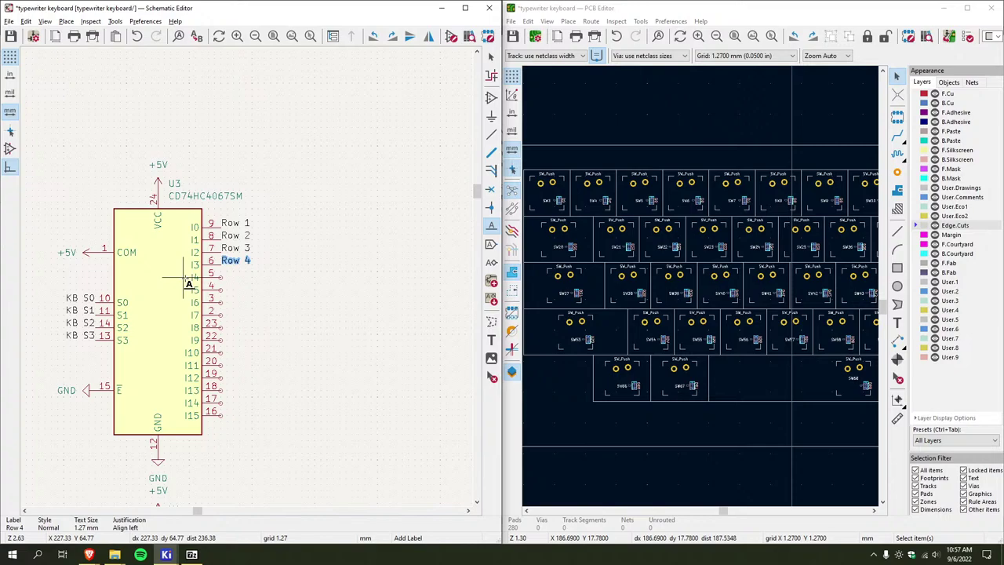
{"action": "left_click", "coordinate": [186, 278]}
{"action": "type", "text": "Row "}
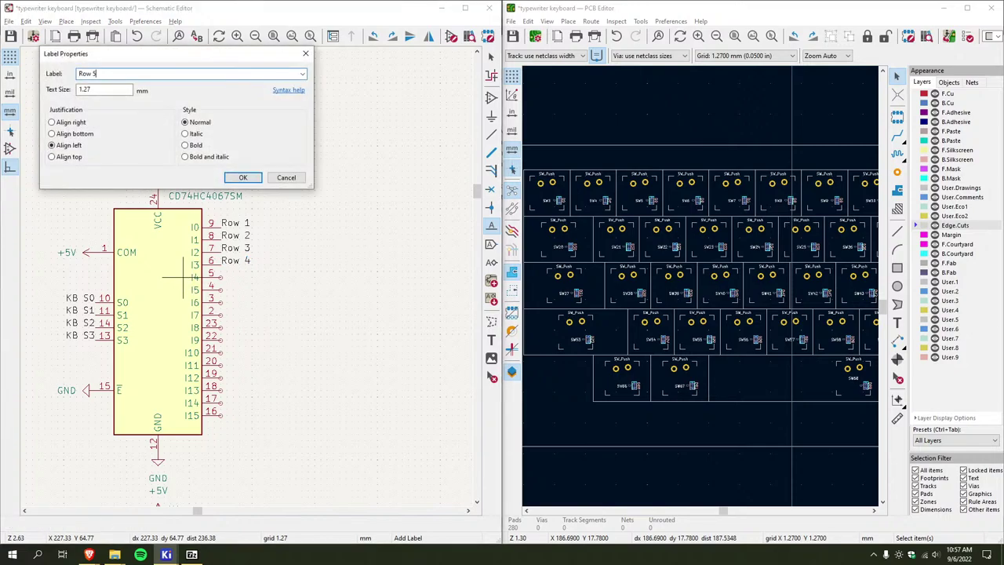
{"action": "type", "text": "5"}
{"action": "key", "text": "Return"}
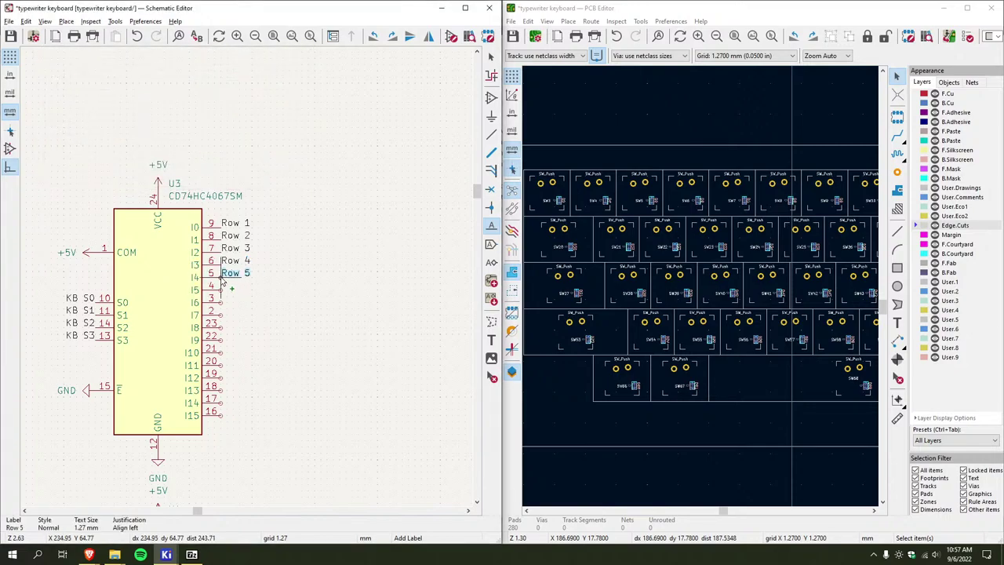
{"action": "left_click", "coordinate": [223, 273]}
{"action": "key", "text": "Insert"}
{"action": "key", "text": "Escape"}
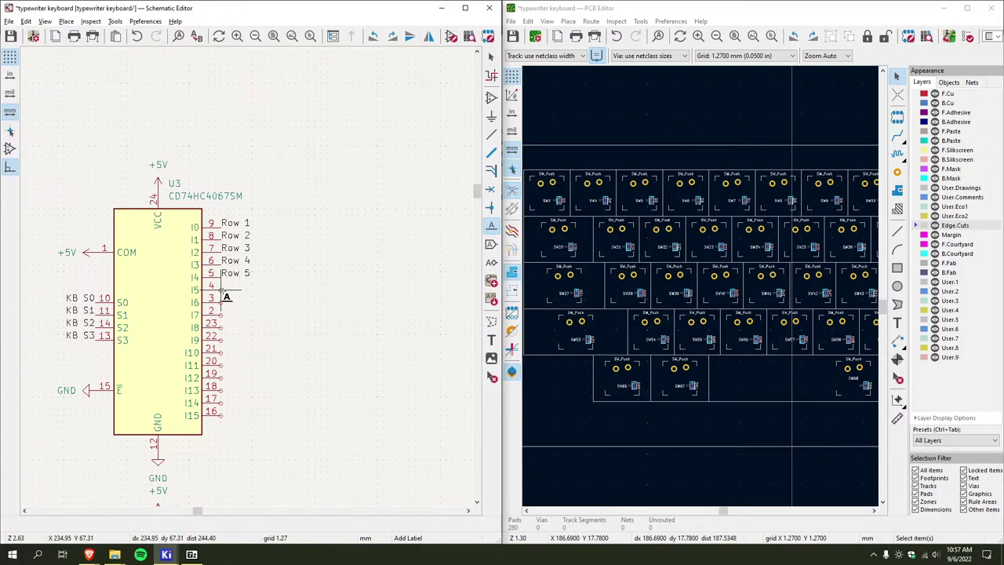
Add a net label Row 6 to output I5 of multiplexer U3
{"action": "left_click", "coordinate": [224, 293]}
{"action": "type", "text": "Row 6"}
{"action": "key", "text": "Return"}
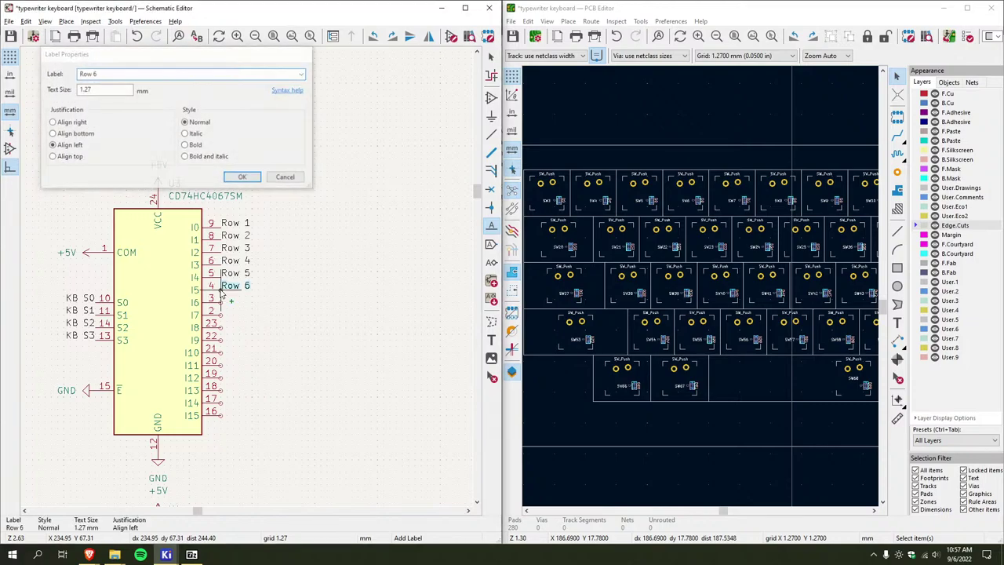
{"action": "left_click", "coordinate": [223, 294]}
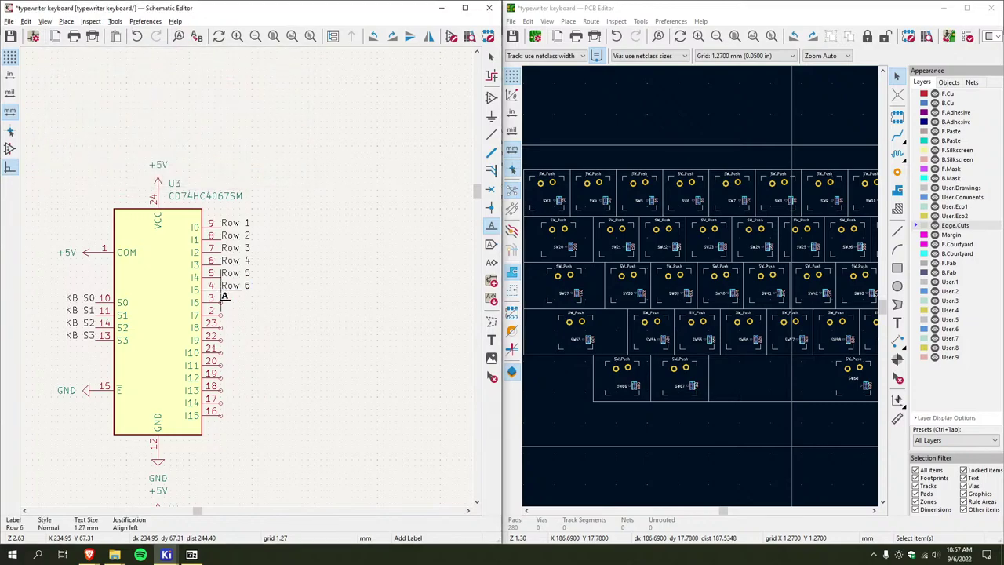
Add net labels Row 7 and Row 8 to outputs I6 and I7 of multiplexer U3
{"action": "left_click", "coordinate": [223, 296]}
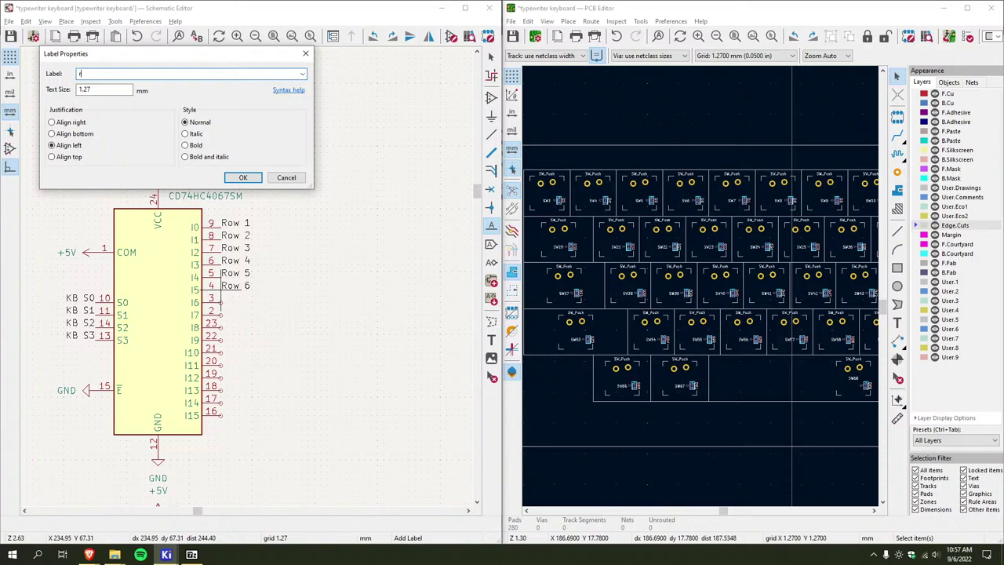
{"action": "type", "text": "Row 7"}
{"action": "key", "text": "Return"}
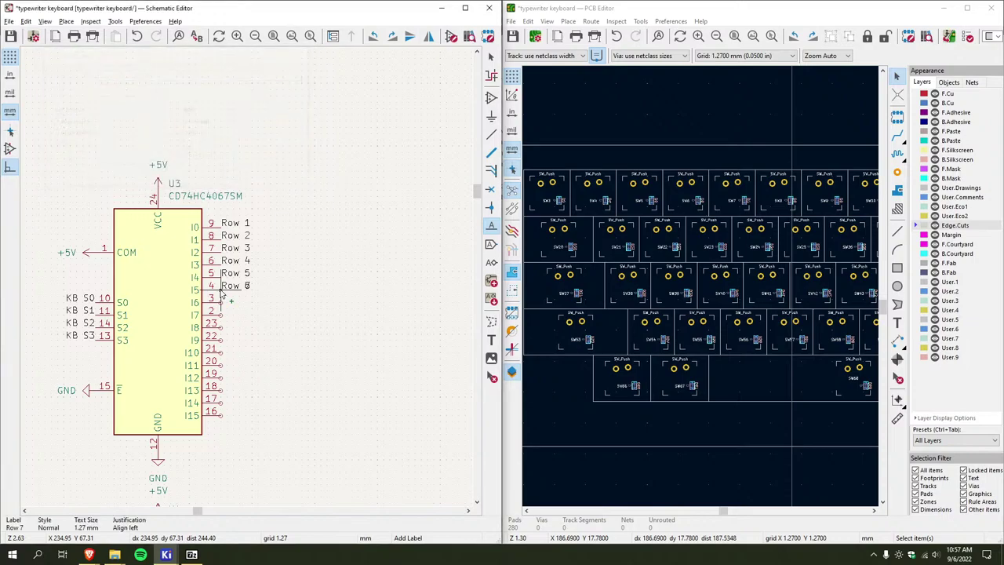
{"action": "left_click", "coordinate": [224, 298]}
{"action": "left_click", "coordinate": [265, 386]}
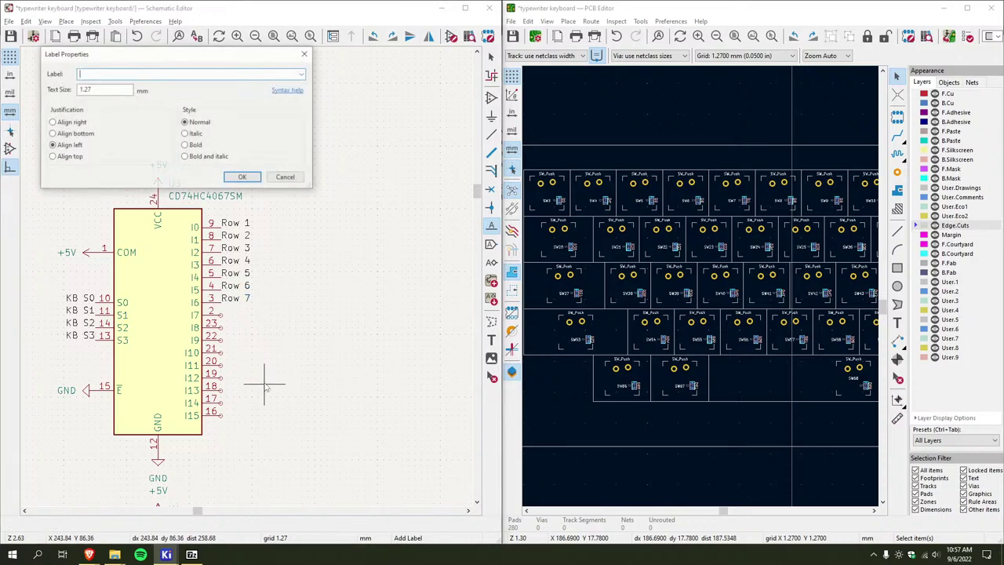
{"action": "type", "text": "Row 8"}
{"action": "key", "text": "Return"}
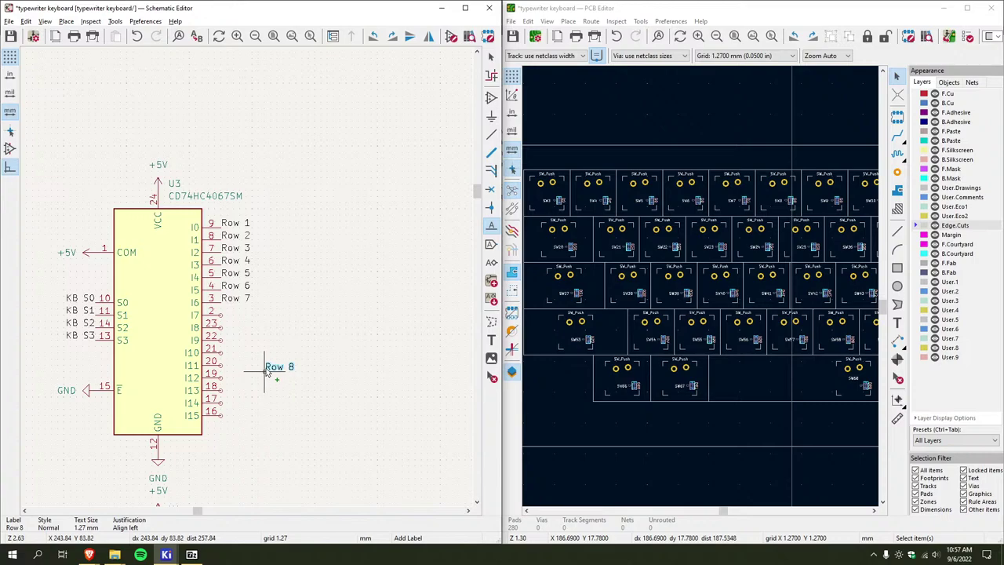
{"action": "left_click", "coordinate": [223, 311]}
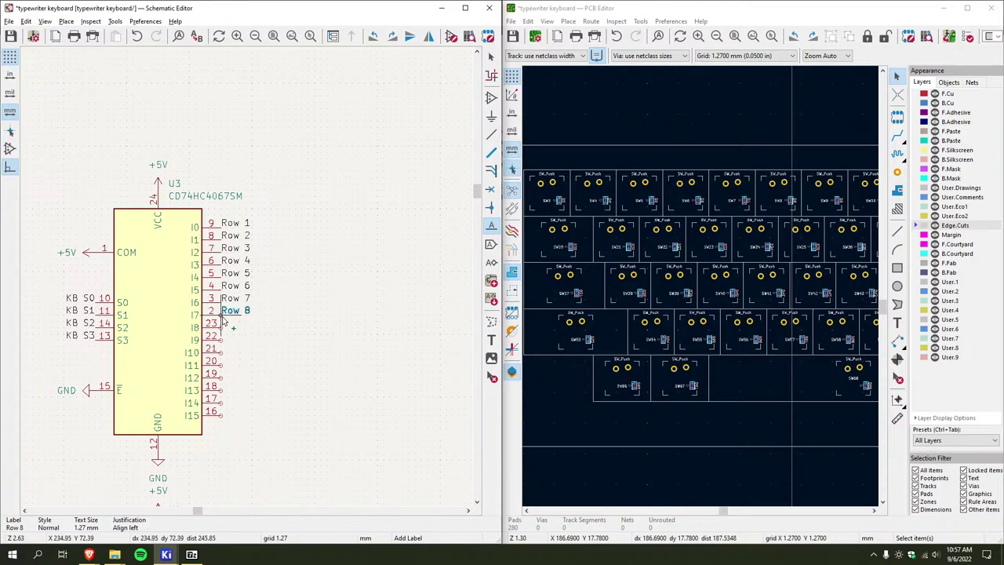
Add a net label Row 9 to output I8 of multiplexer U3
{"action": "left_click", "coordinate": [315, 364]}
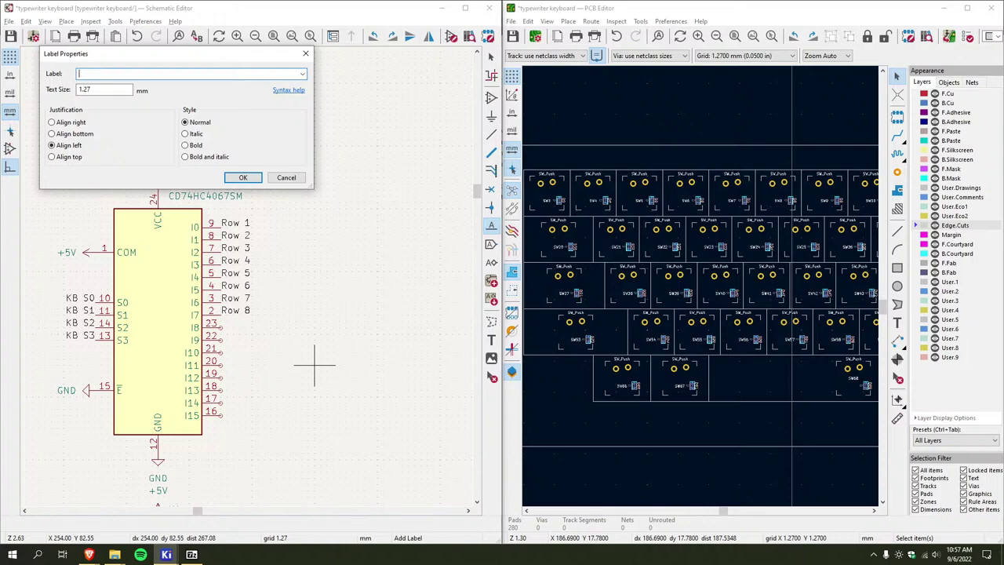
{"action": "type", "text": "Row 9"}
{"action": "left_click", "coordinate": [243, 178]}
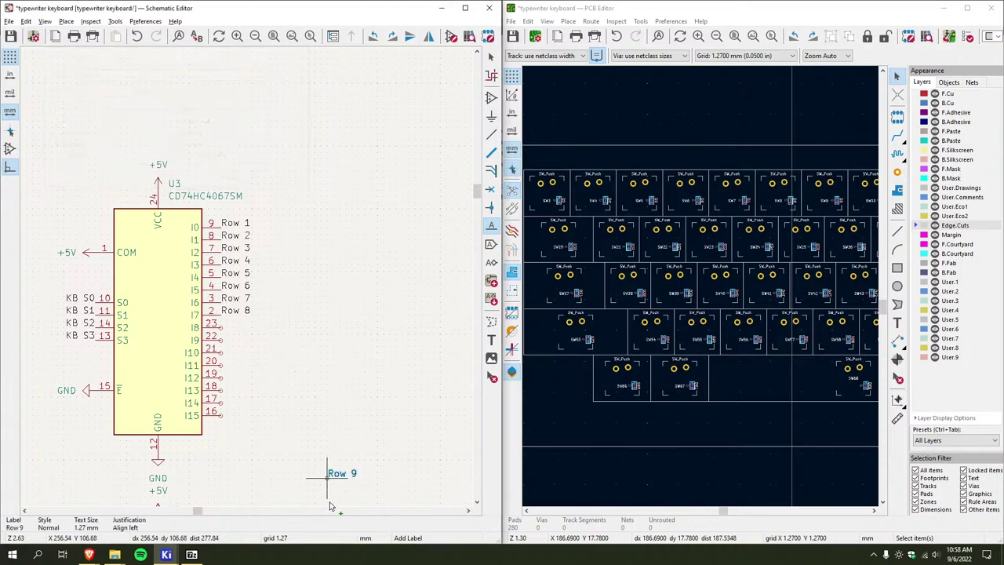
{"action": "left_click", "coordinate": [205, 321]}
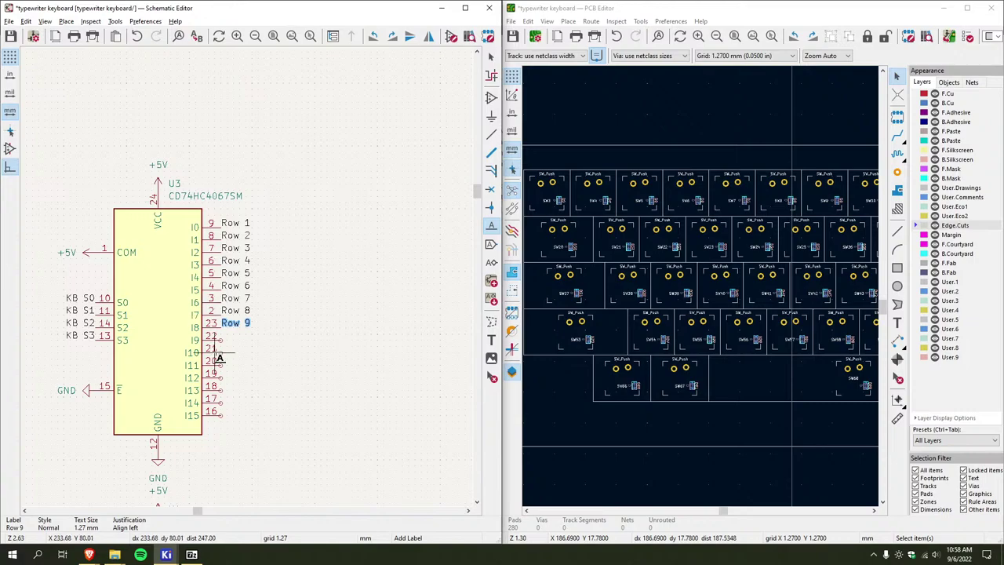
{"action": "left_click", "coordinate": [212, 352]}
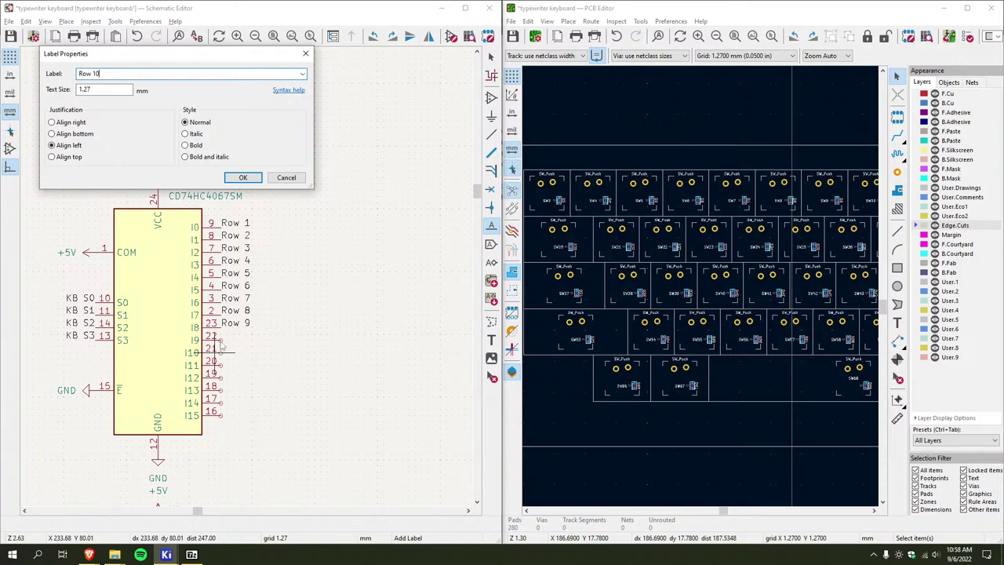
{"action": "key", "text": "Escape"}
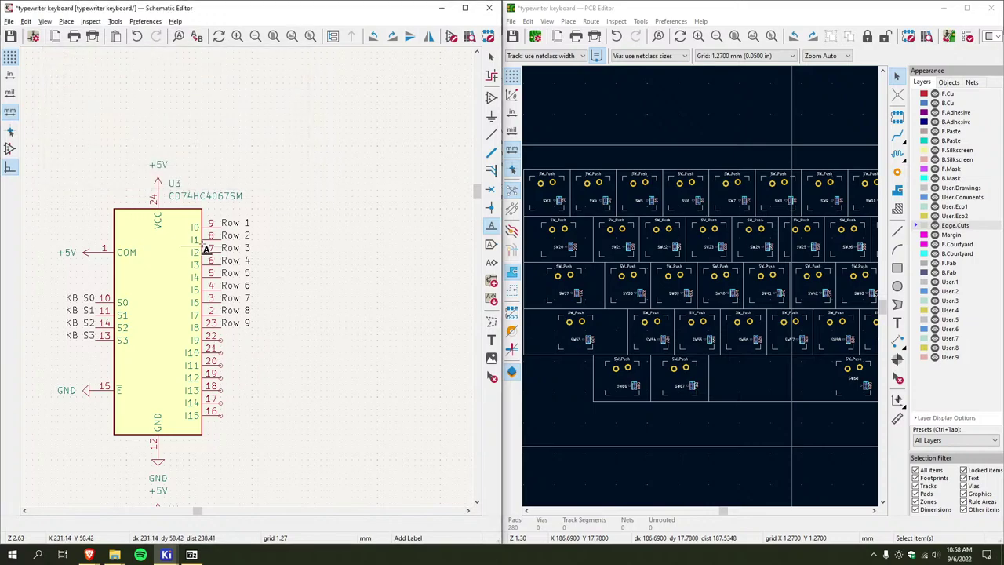
{"action": "left_click", "coordinate": [233, 224]}
{"action": "key", "text": "Escape"}
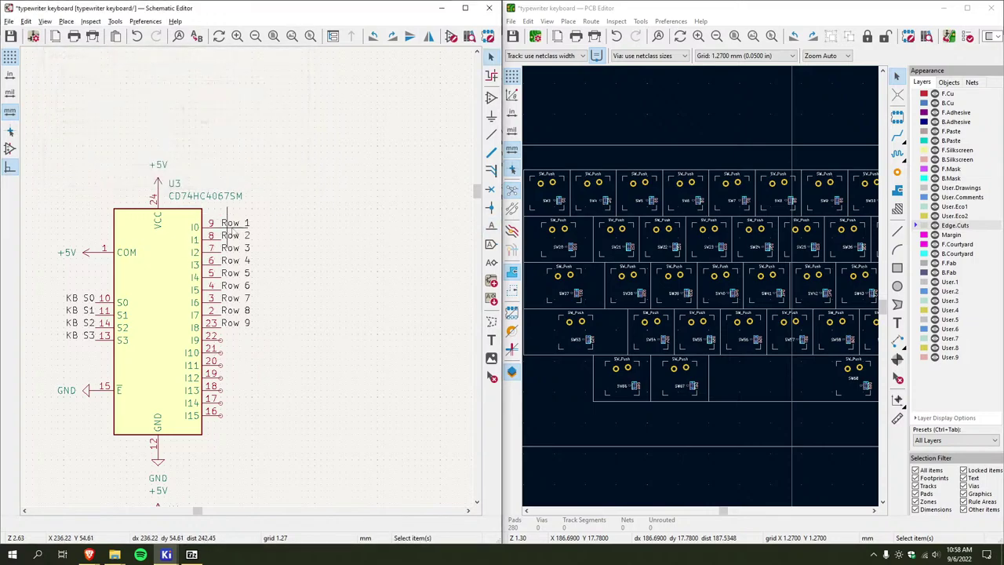
Rename the net labels on outputs I0 and I1 of multiplexer U3 as Column 1 and Column 2
{"action": "double_click", "coordinate": [234, 222]}
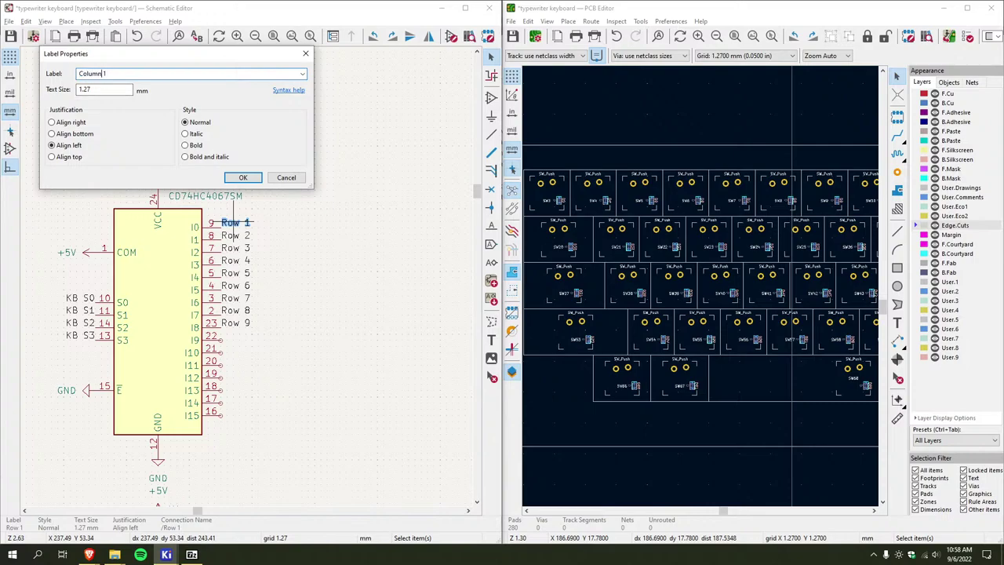
{"action": "left_click", "coordinate": [243, 178]}
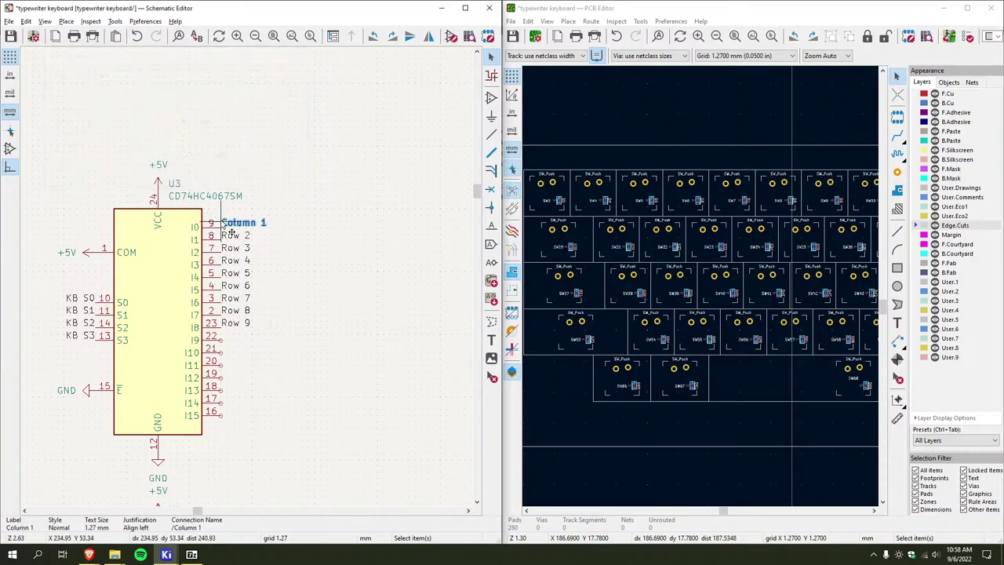
{"action": "left_click", "coordinate": [229, 235]}
{"action": "double_click", "coordinate": [229, 236]}
{"action": "type", "text": "Column 2"}
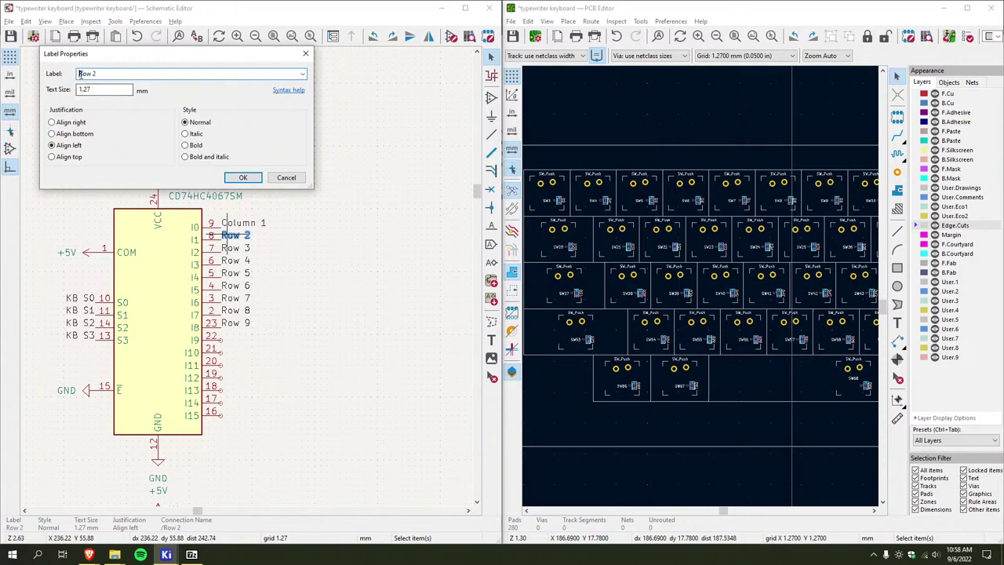
{"action": "left_click", "coordinate": [242, 178]}
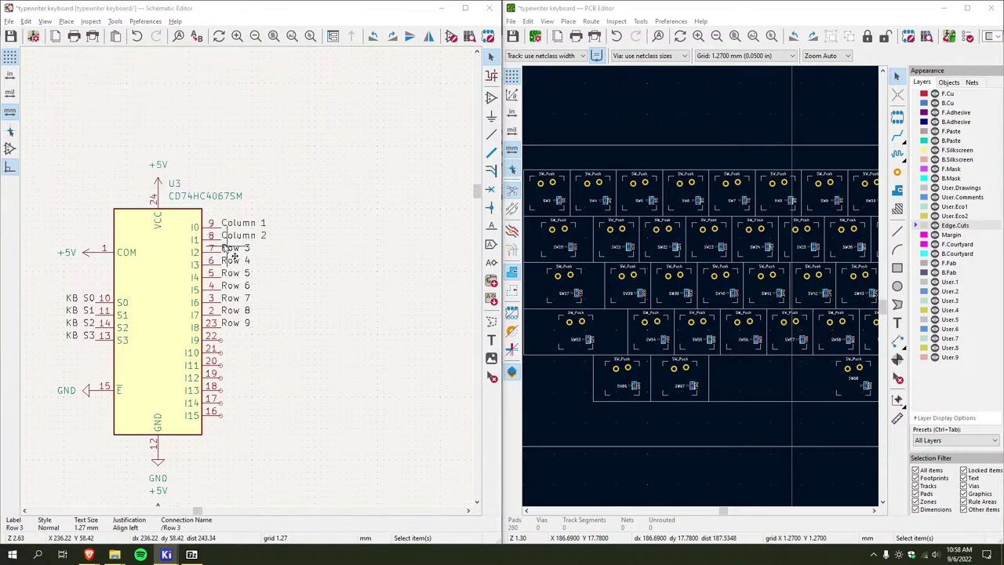
Rename the net labels on outputs I2 and I3 of multiplexer U3 as Column 3 and Column 4
{"action": "double_click", "coordinate": [229, 248]}
{"action": "type", "text": "Column 3"}
{"action": "left_click", "coordinate": [243, 179]}
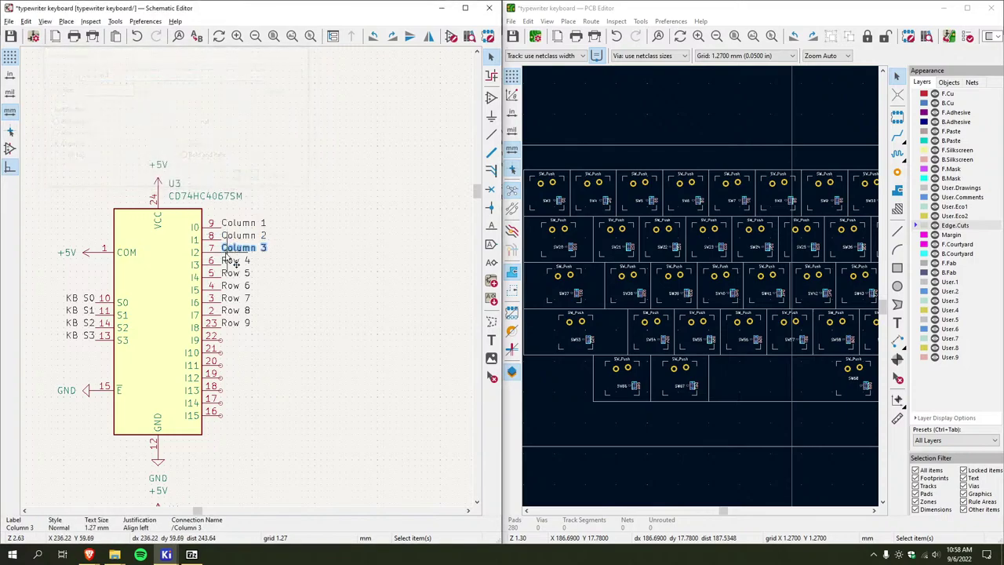
{"action": "double_click", "coordinate": [231, 260]}
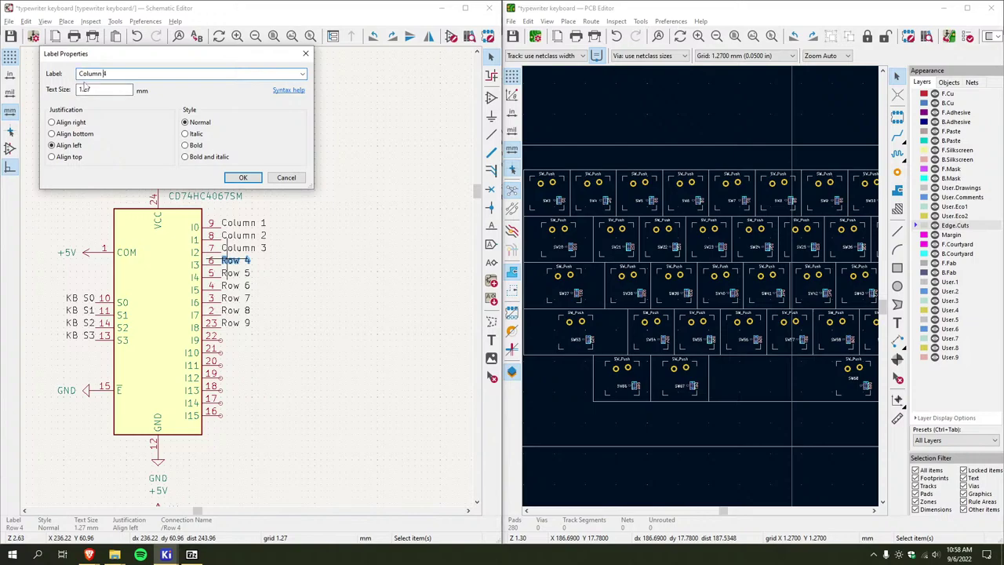
{"action": "left_click", "coordinate": [241, 178]}
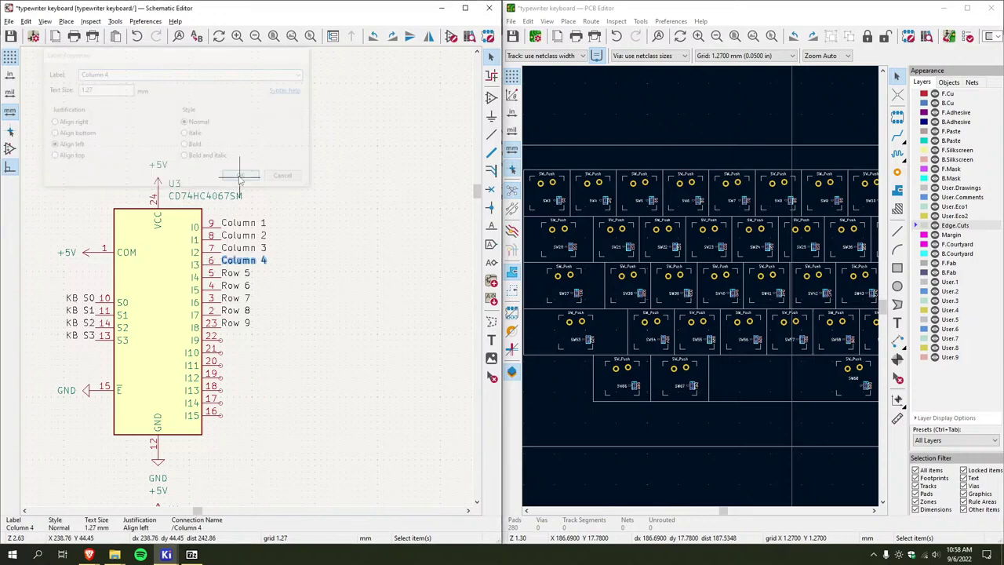
Rename the net labels on outputs I4 and I5 of multiplexer U3 as Column 5 and Column 6
{"action": "double_click", "coordinate": [235, 272]}
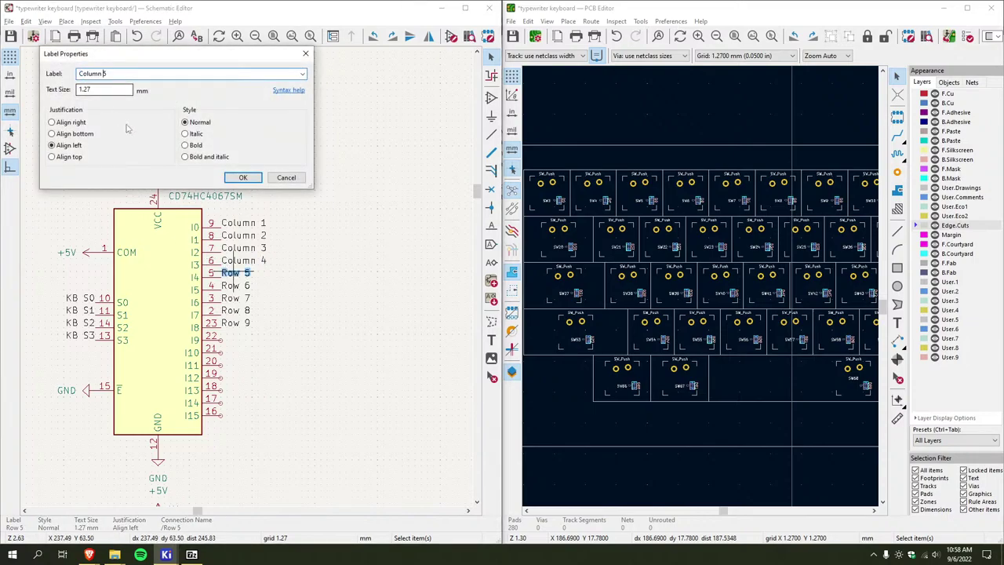
{"action": "type", "text": "Column 5"}
{"action": "key", "text": "Return"}
{"action": "double_click", "coordinate": [232, 287]}
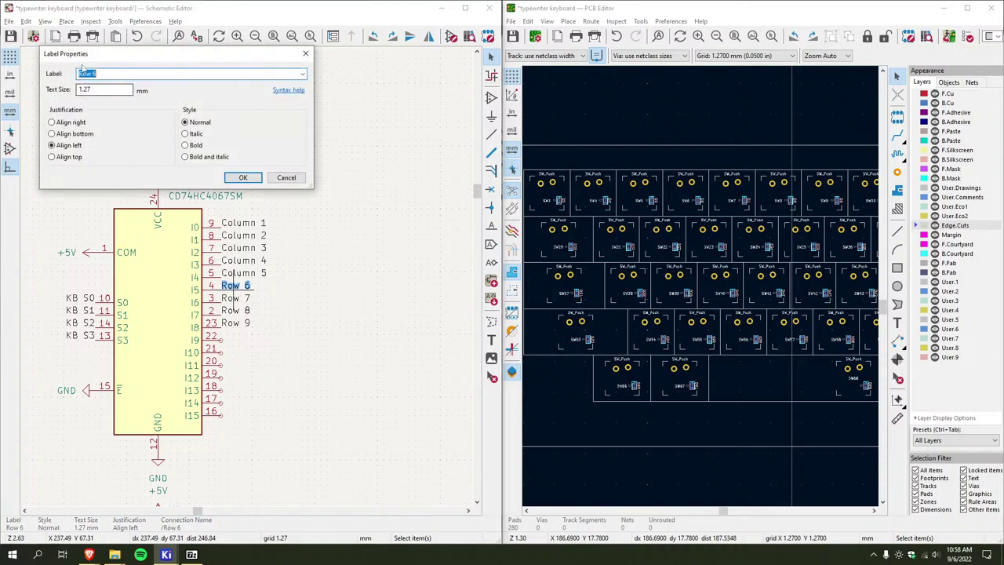
{"action": "type", "text": "Column 6"}
{"action": "key", "text": "Return"}
Rename the net labels on outputs I6 and I7 of multiplexer U3 as Column 7 and Column 8
{"action": "double_click", "coordinate": [233, 299]}
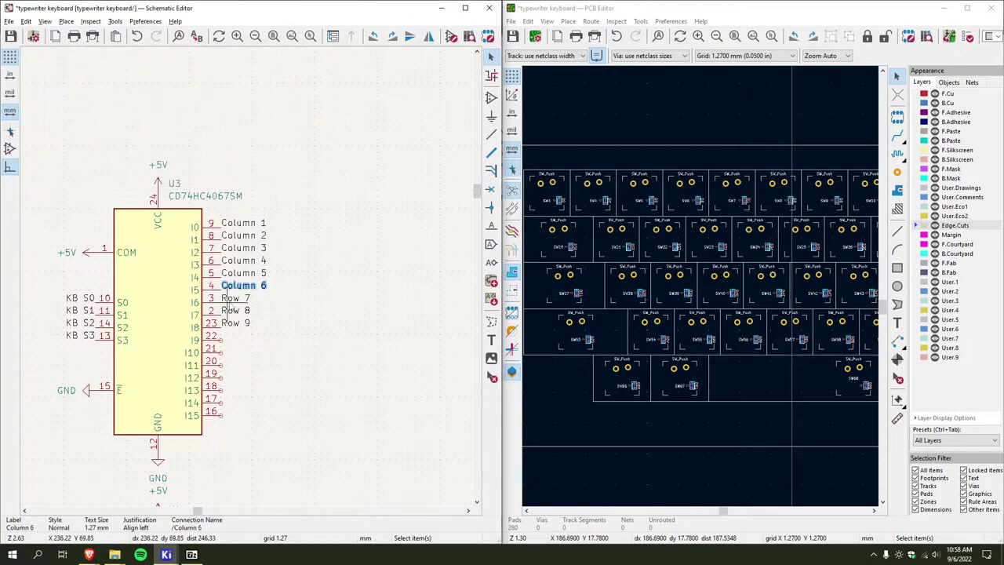
{"action": "type", "text": "Column 7"}
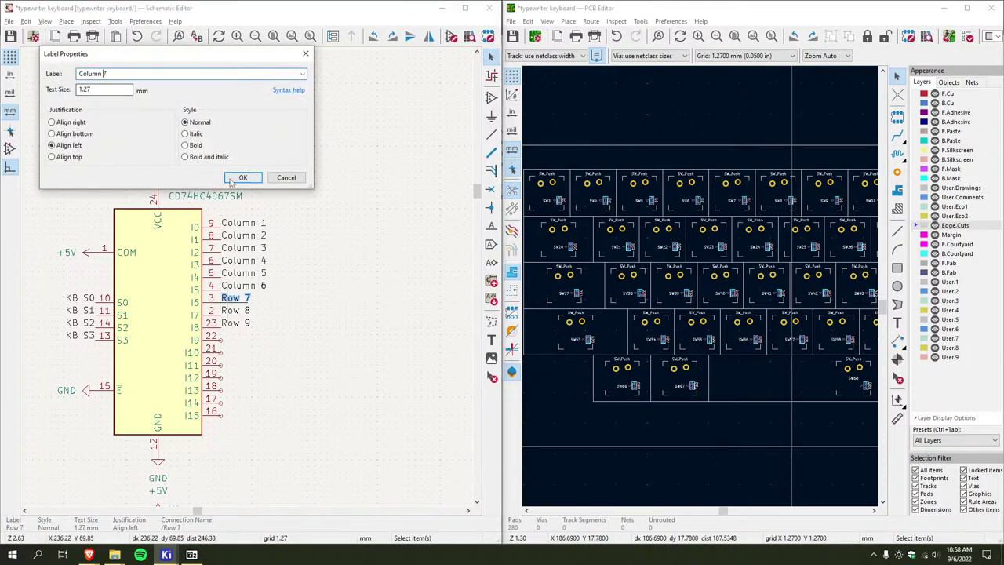
{"action": "key", "text": "Return"}
{"action": "double_click", "coordinate": [234, 311]}
{"action": "type", "text": "Column 8"}
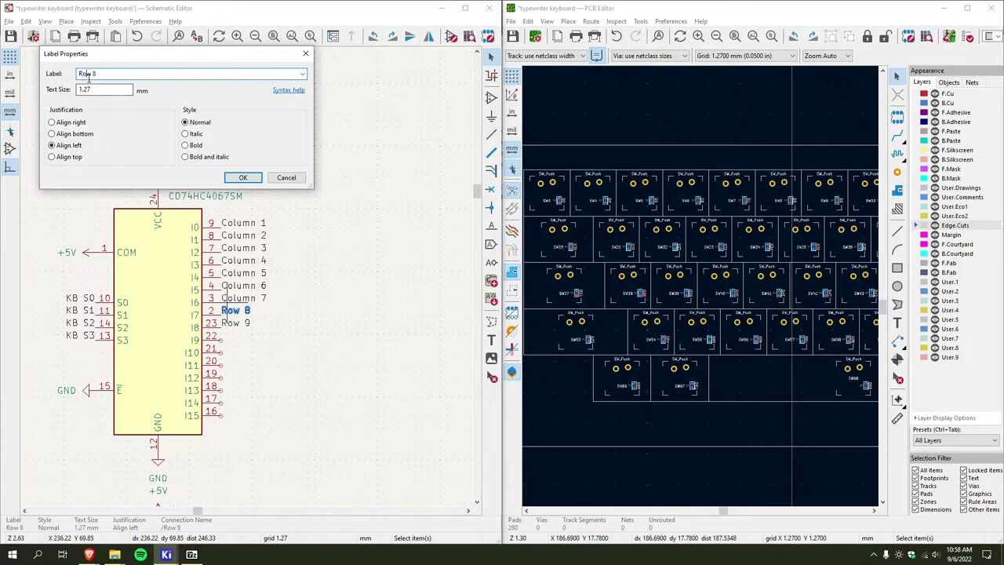
{"action": "key", "text": "Return"}
Rename the net label on output I8 of multiplexer U3 as Column 9
{"action": "double_click", "coordinate": [235, 323]}
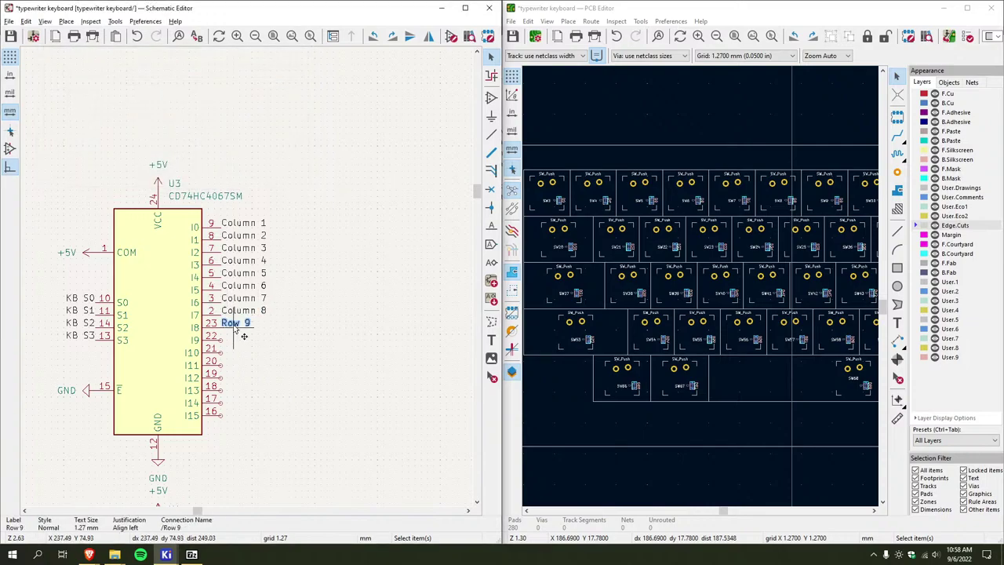
{"action": "type", "text": "Column 9"}
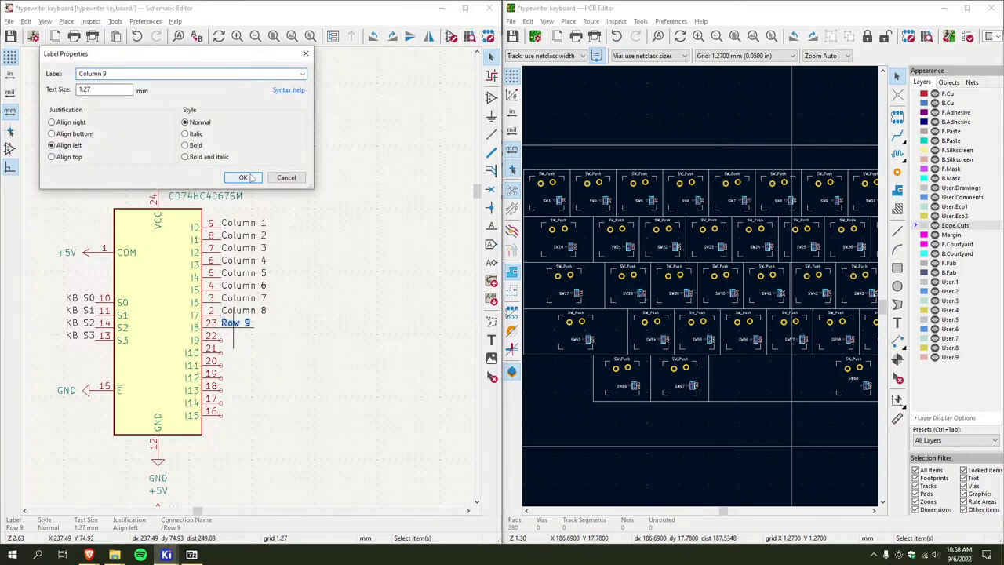
{"action": "key", "text": "Return"}
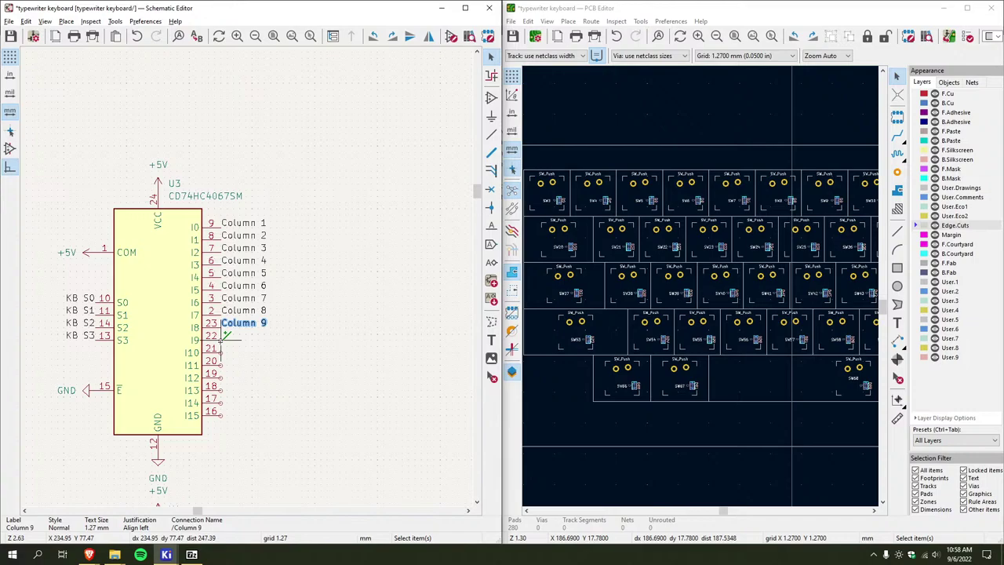
Add net labels Column 10 and Column 11 to outputs I9 and I10 of multiplexer U3
{"action": "key", "text": "l"}
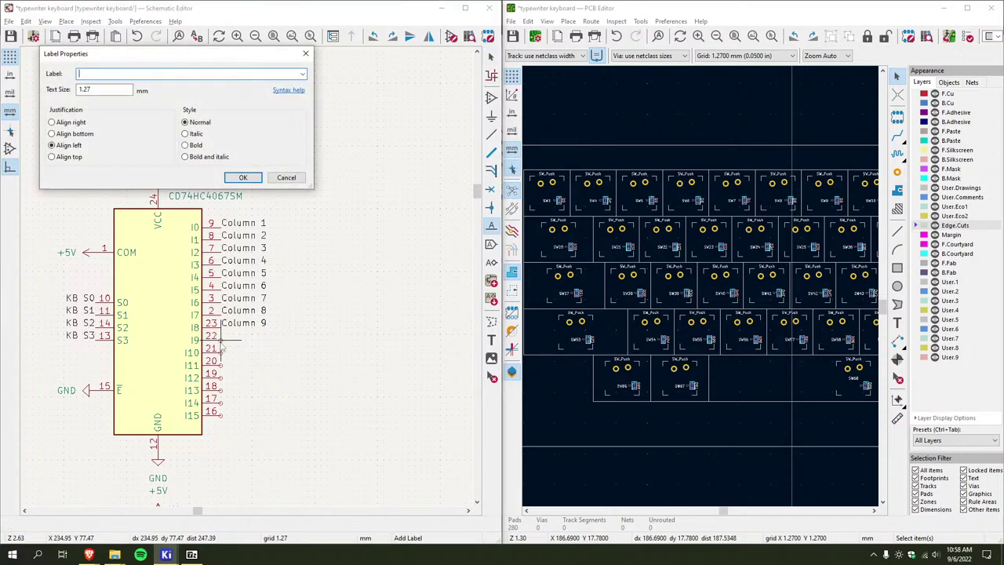
{"action": "type", "text": "Column 10"}
{"action": "key", "text": "Return"}
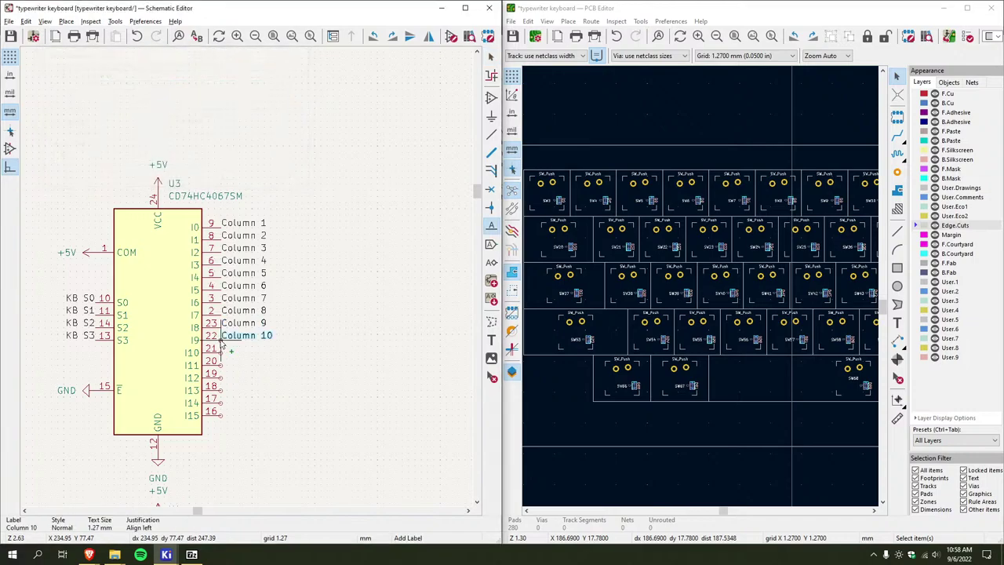
{"action": "left_click", "coordinate": [222, 343]}
{"action": "left_click", "coordinate": [223, 346]}
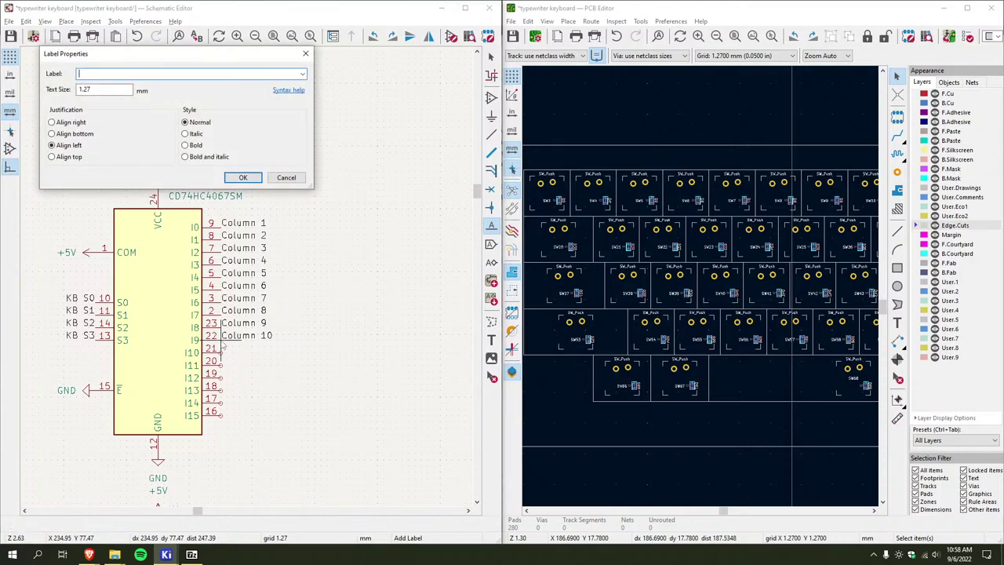
{"action": "type", "text": "Column 11"}
{"action": "key", "text": "Return"}
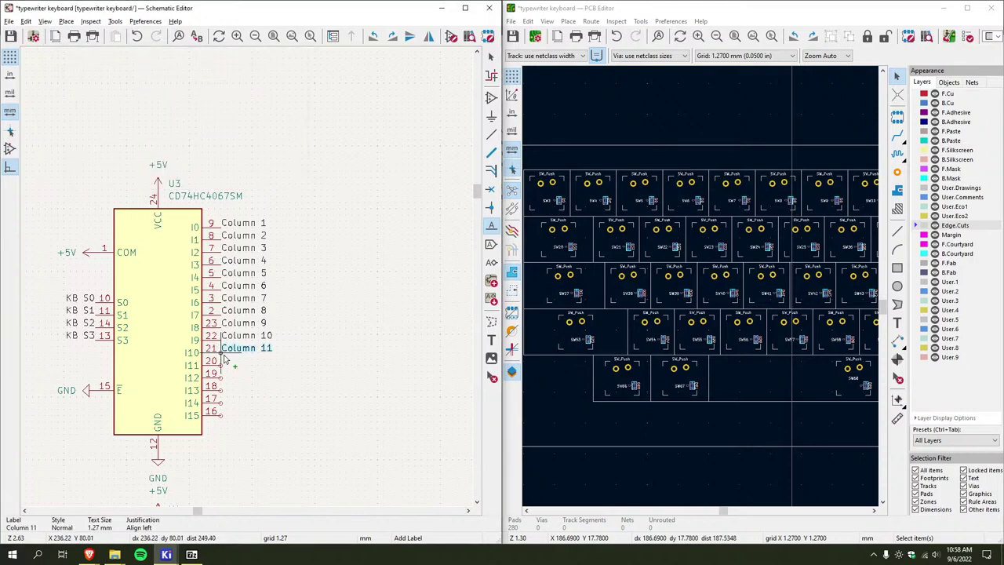
{"action": "left_click", "coordinate": [222, 347]}
{"action": "key", "text": "Escape"}
Add net labels Row 1 and Row 2 to outputs I0 and I1 of multiplexer U4
{"action": "scroll", "coordinate": [276, 437], "scroll_direction": "down", "scroll_amount": 3}
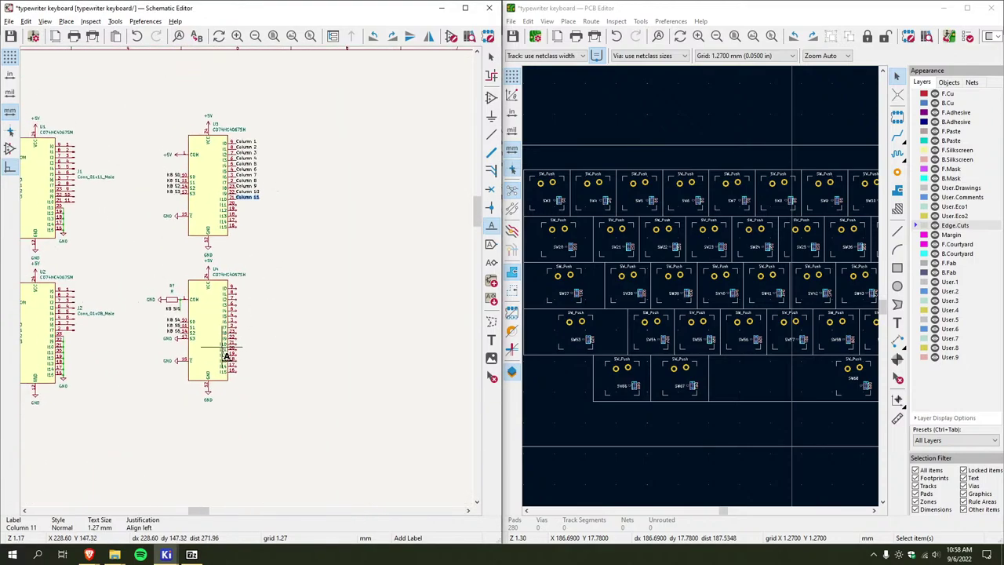
{"action": "scroll", "coordinate": [258, 337], "scroll_direction": "up", "scroll_amount": 2}
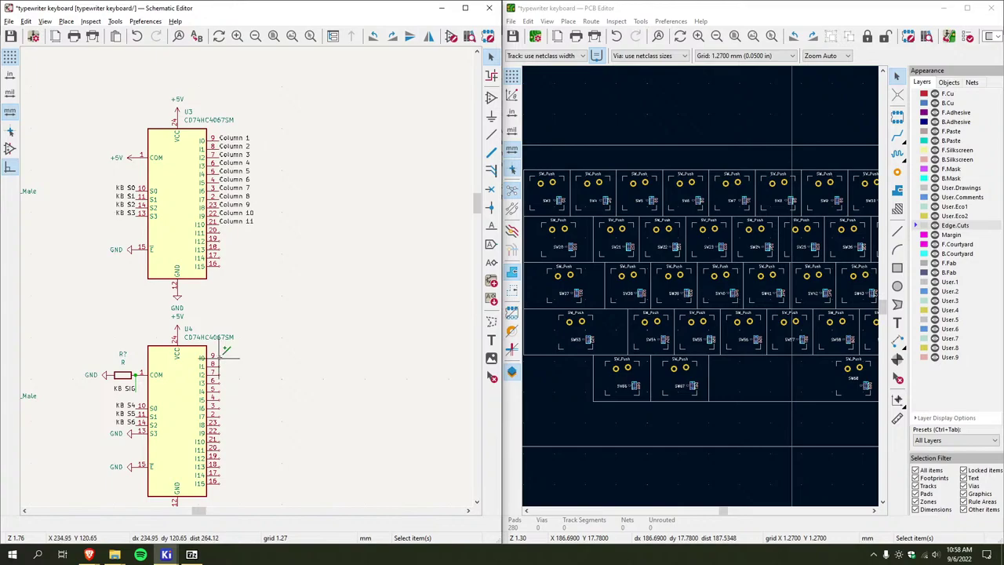
{"action": "key", "text": "l"}
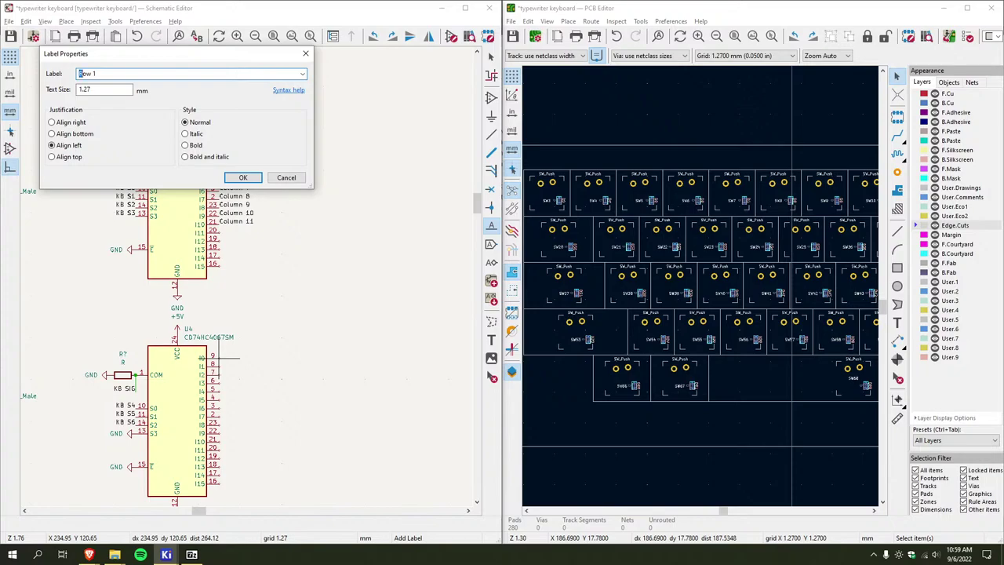
{"action": "key", "text": "Return"}
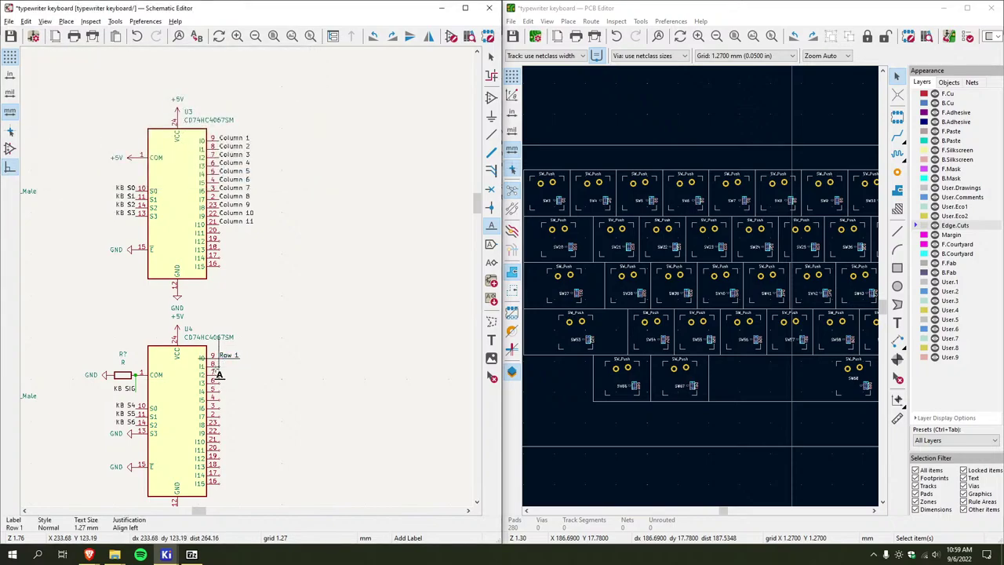
{"action": "left_click", "coordinate": [219, 375]}
{"action": "type", "text": "Row "}
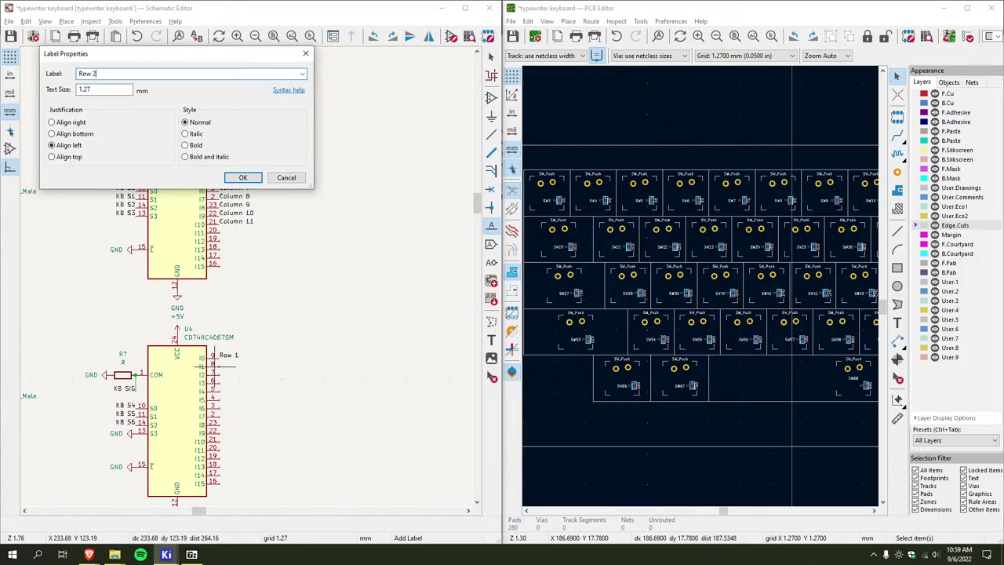
{"action": "type", "text": "2"}
{"action": "key", "text": "Return"}
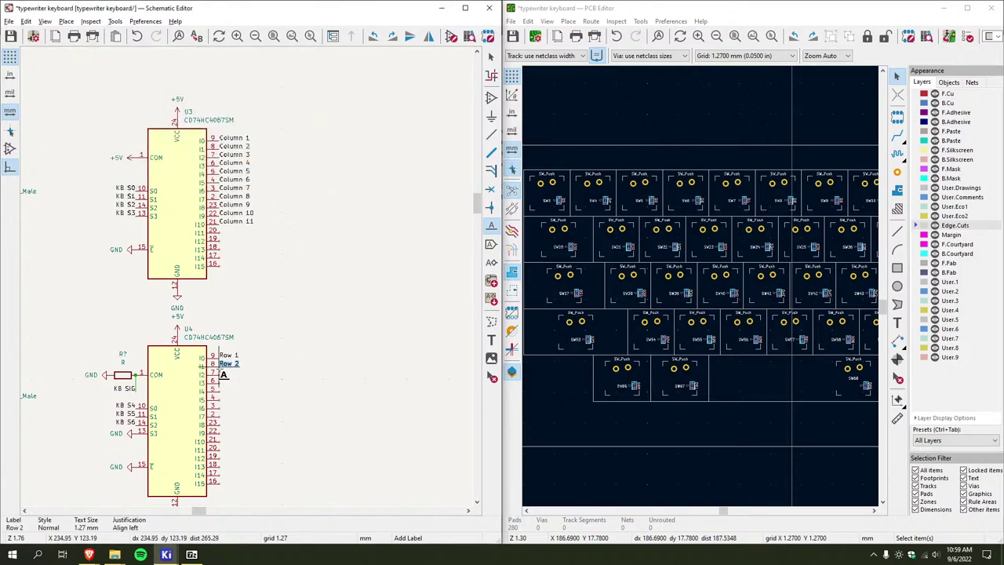
{"action": "left_click", "coordinate": [221, 371]}
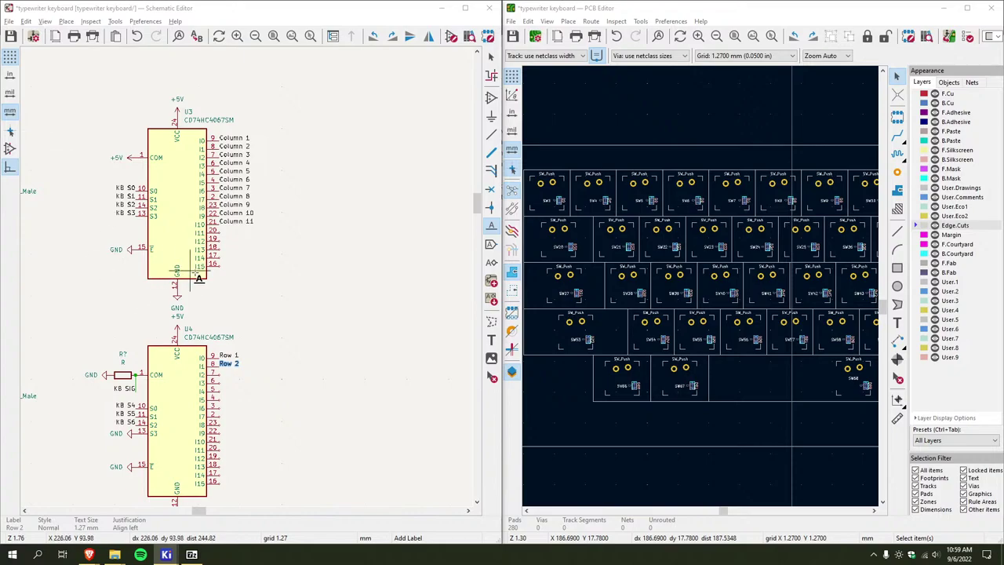
Add net labels Row 3 and Row 4 to outputs I2 and I3 of multiplexer U4
{"action": "left_click", "coordinate": [224, 381]}
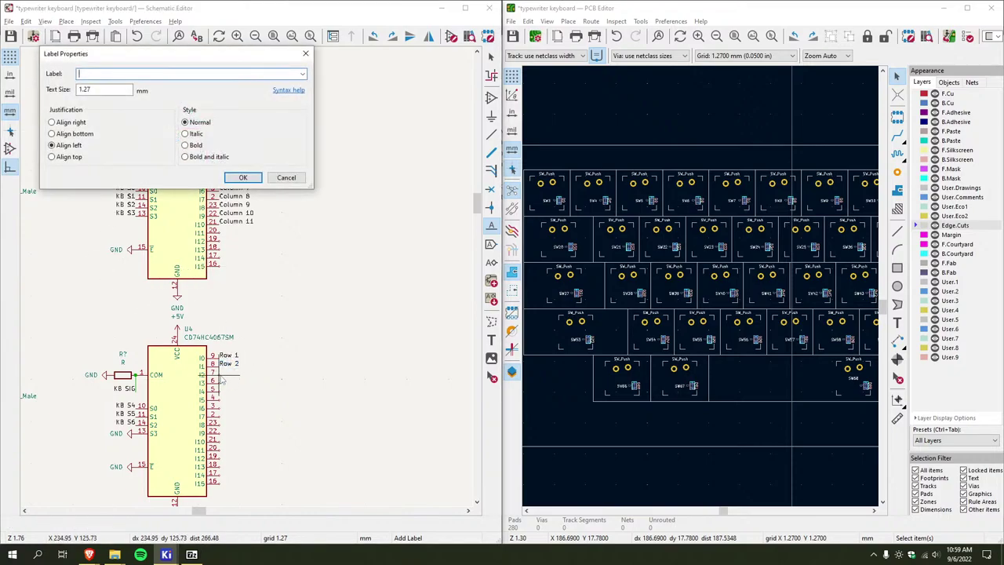
{"action": "type", "text": "Row 3"}
{"action": "key", "text": "Return"}
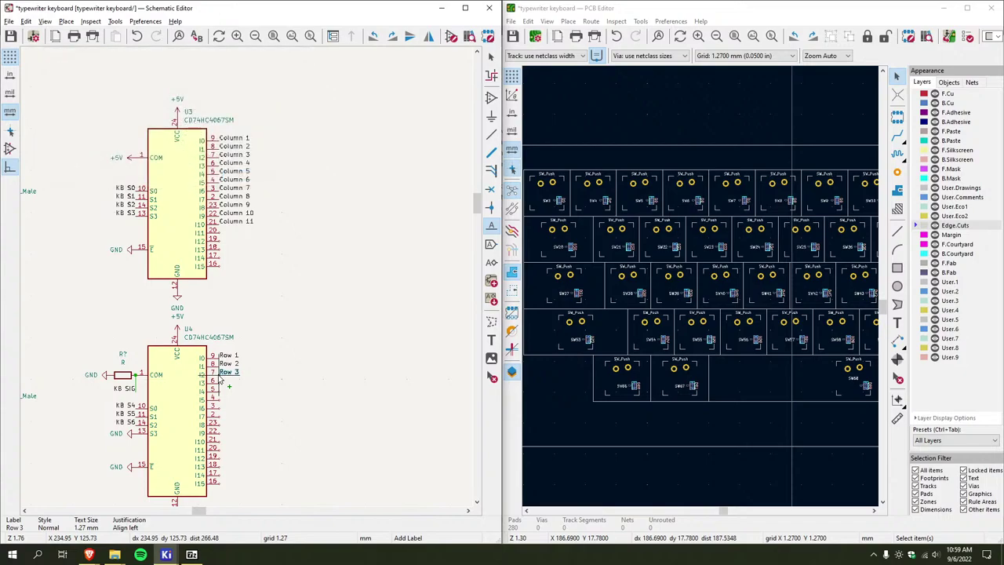
{"action": "left_click", "coordinate": [225, 372]}
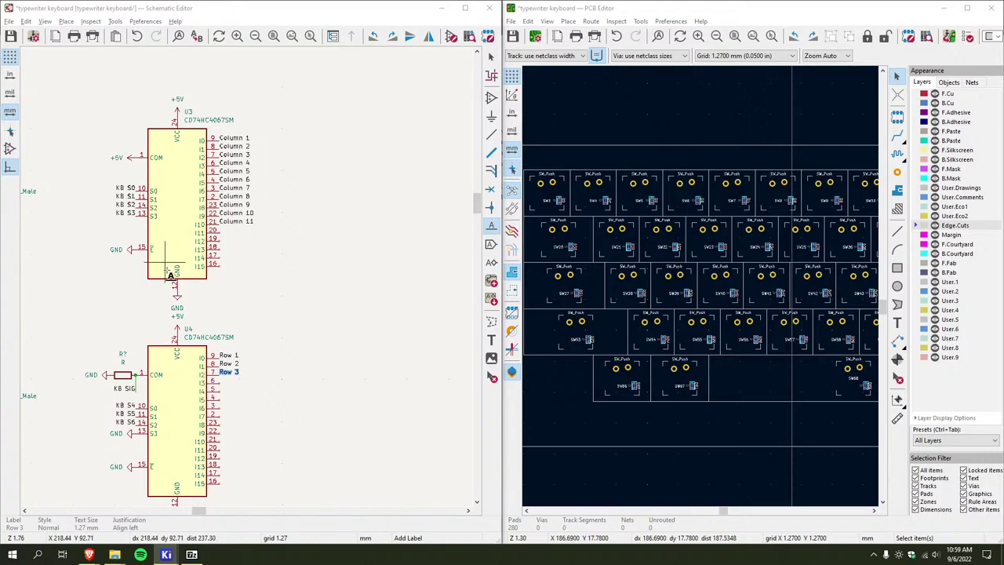
{"action": "left_click", "coordinate": [222, 381]}
{"action": "type", "text": "R"}
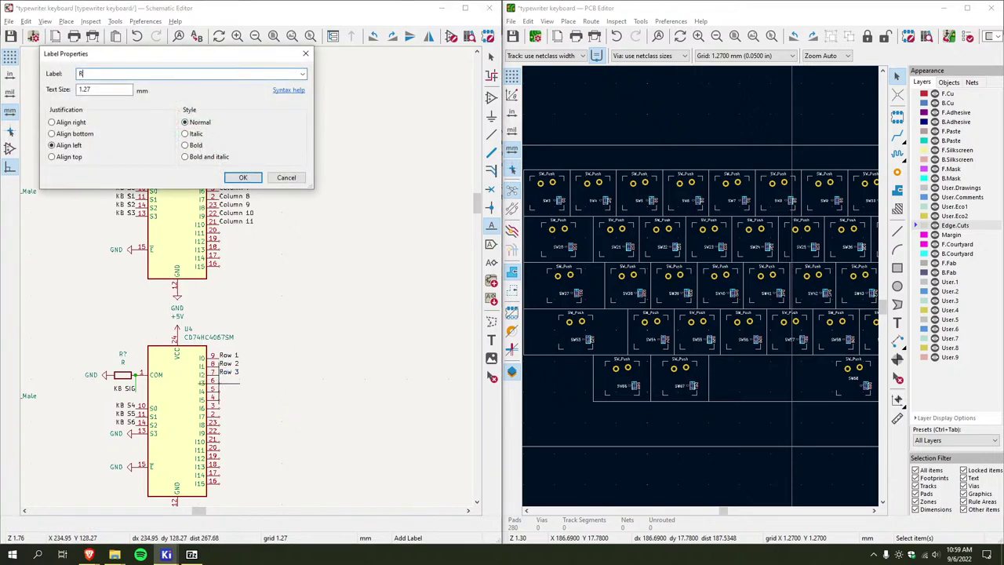
{"action": "type", "text": "ow 4"}
{"action": "key", "text": "Return"}
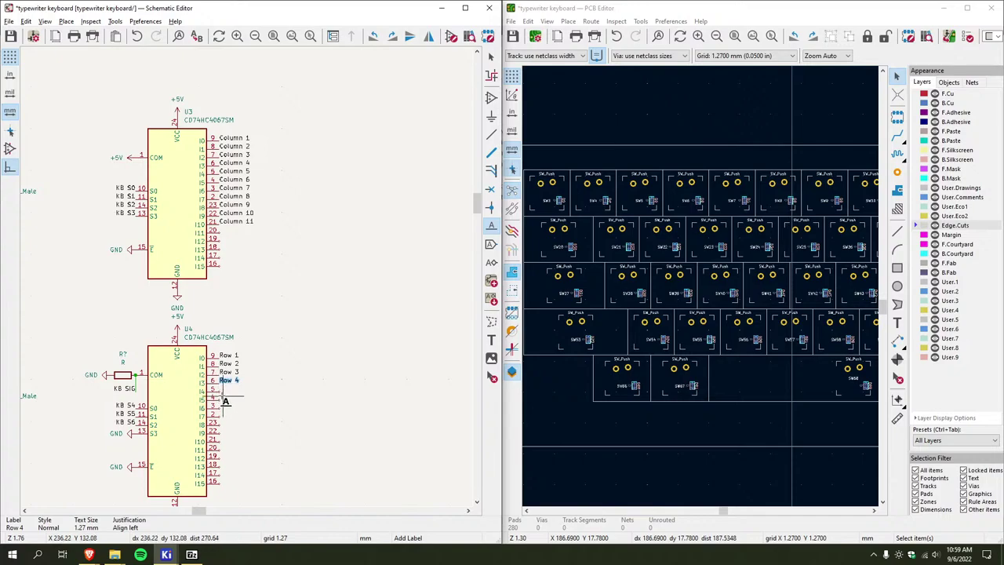
Add net labels Row 5 and Row 6 to outputs I4 and I5 of multiplexer U4
{"action": "left_click", "coordinate": [220, 392]}
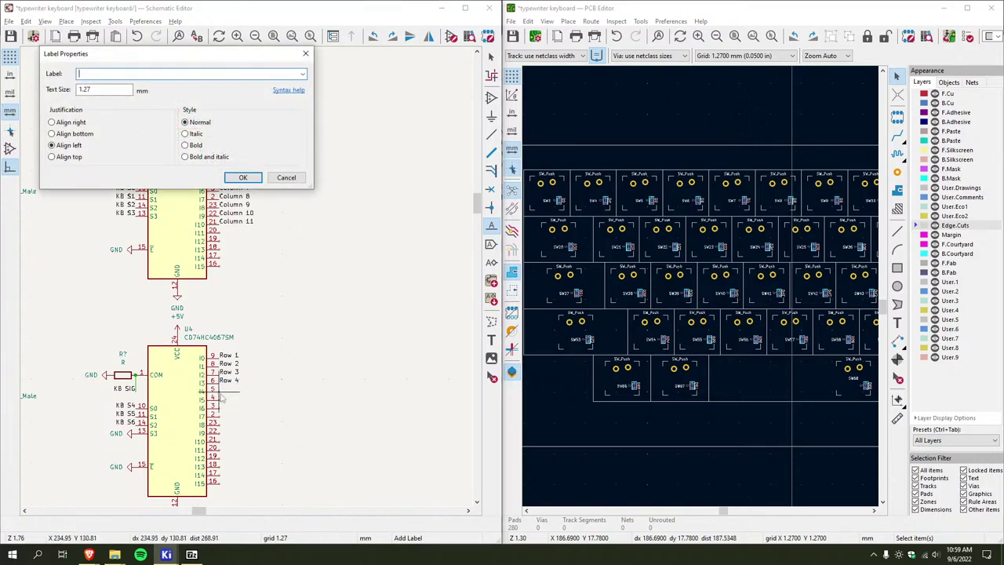
{"action": "type", "text": "Row 5"}
{"action": "key", "text": "Return"}
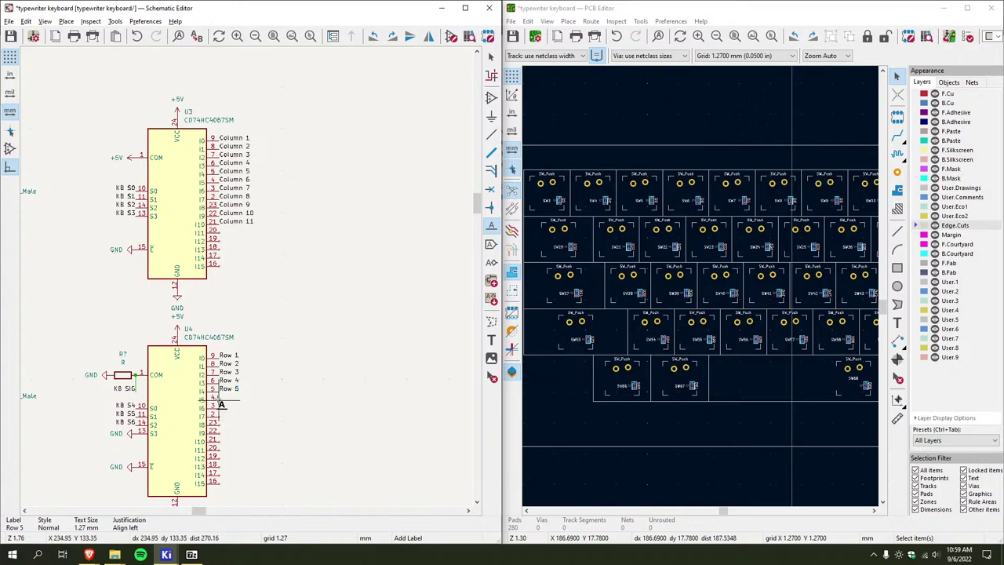
{"action": "left_click", "coordinate": [235, 420]}
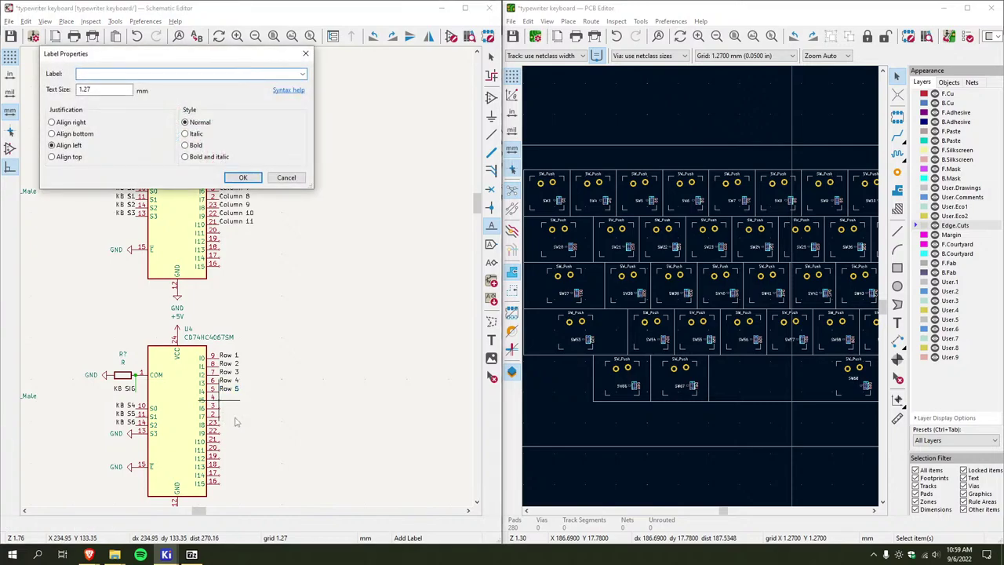
{"action": "key", "text": "Return"}
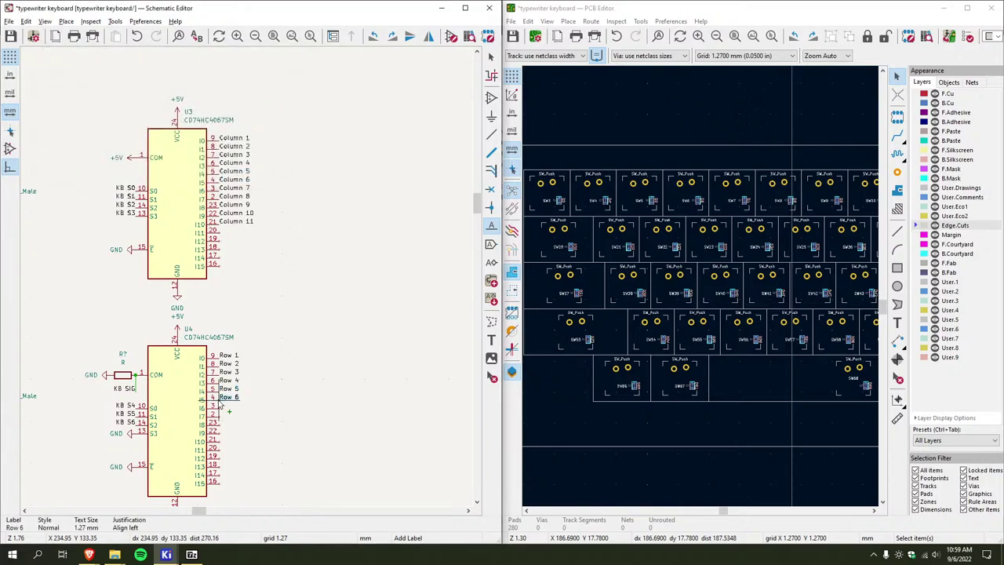
Add net labels Row 7 and Row 8 to outputs I6 and I7 of multiplexer U4
{"action": "left_click", "coordinate": [223, 414]}
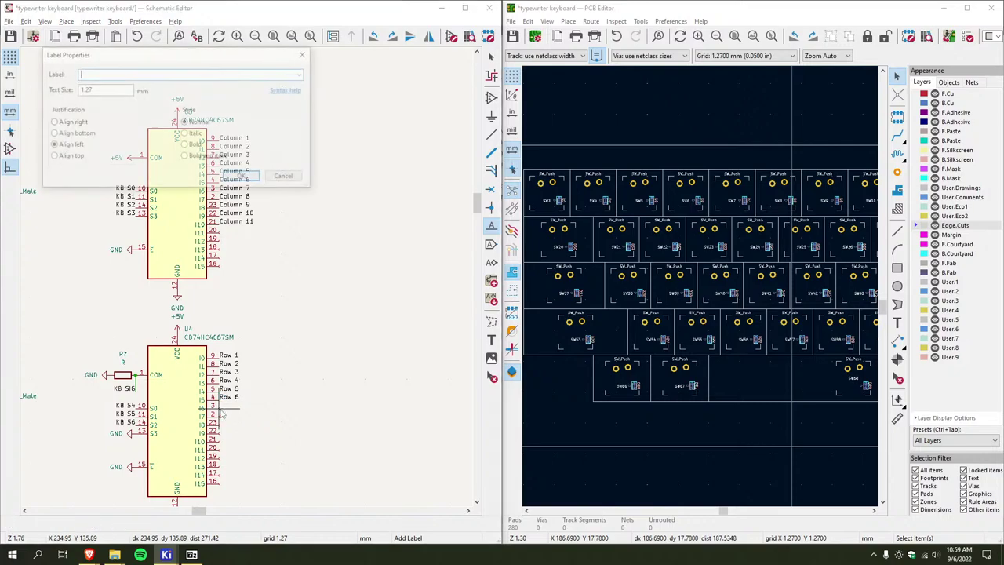
{"action": "type", "text": "Row 7"}
{"action": "key", "text": "Return"}
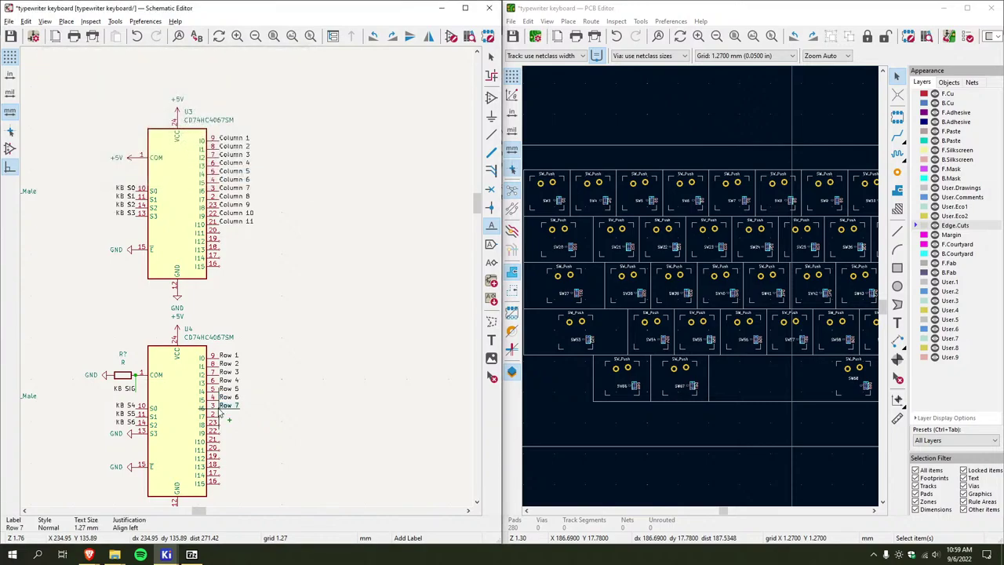
{"action": "left_click", "coordinate": [221, 406]}
{"action": "left_click", "coordinate": [223, 423]}
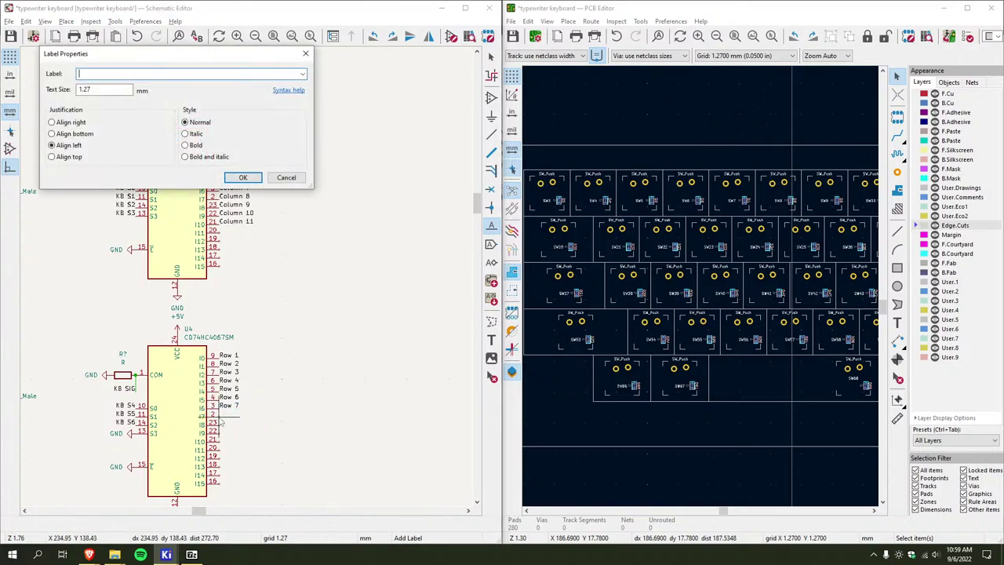
{"action": "type", "text": "Row 8"}
{"action": "key", "text": "Return"}
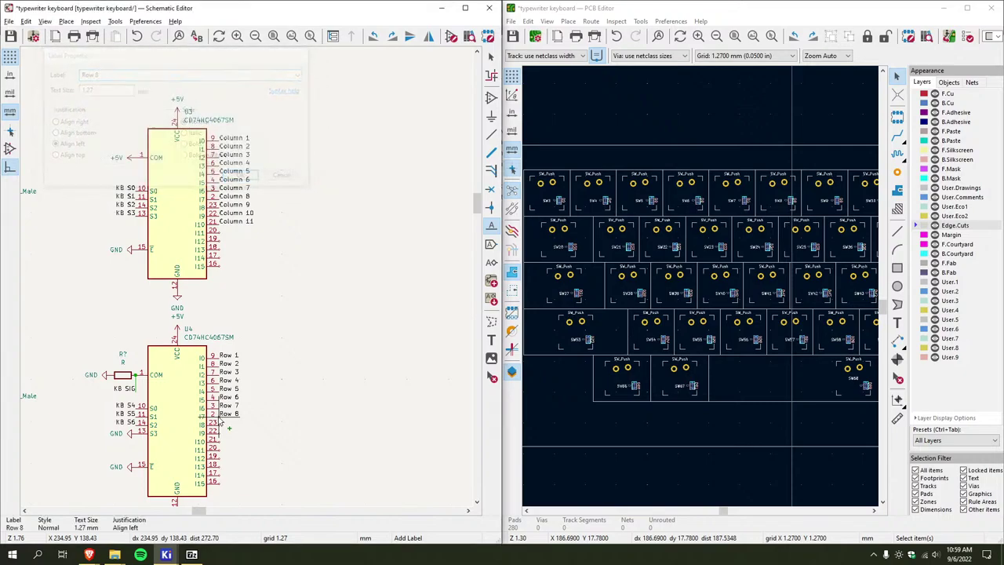
{"action": "left_click", "coordinate": [234, 414]}
Switch to the Brother AX-25 Matrix Layout spreadsheet in Brave, close its duplicate window and examine the key assignments by row and column
{"action": "middle_click_drag", "start_coordinate": [314, 341], "coordinate": [163, 351]}
{"action": "scroll", "coordinate": [163, 351], "scroll_direction": "down", "scroll_amount": 5}
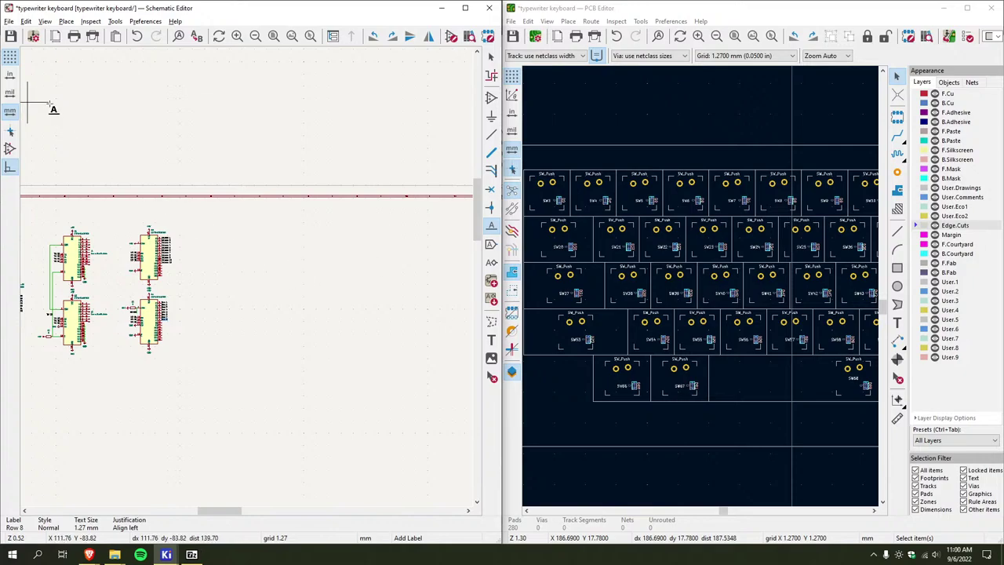
{"action": "mouse_move", "coordinate": [89, 555]}
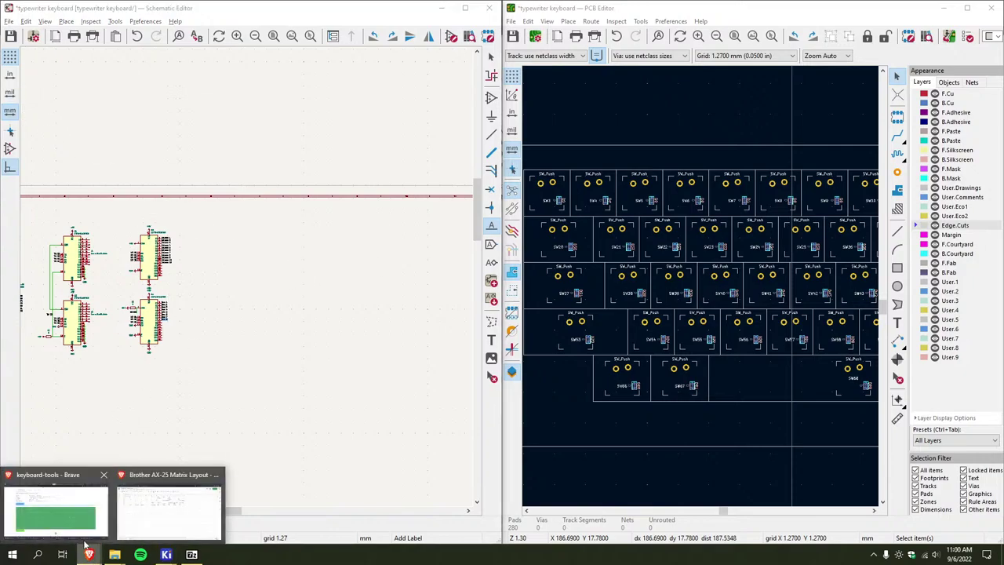
{"action": "left_click", "coordinate": [213, 469]}
{"action": "left_click", "coordinate": [418, 8]}
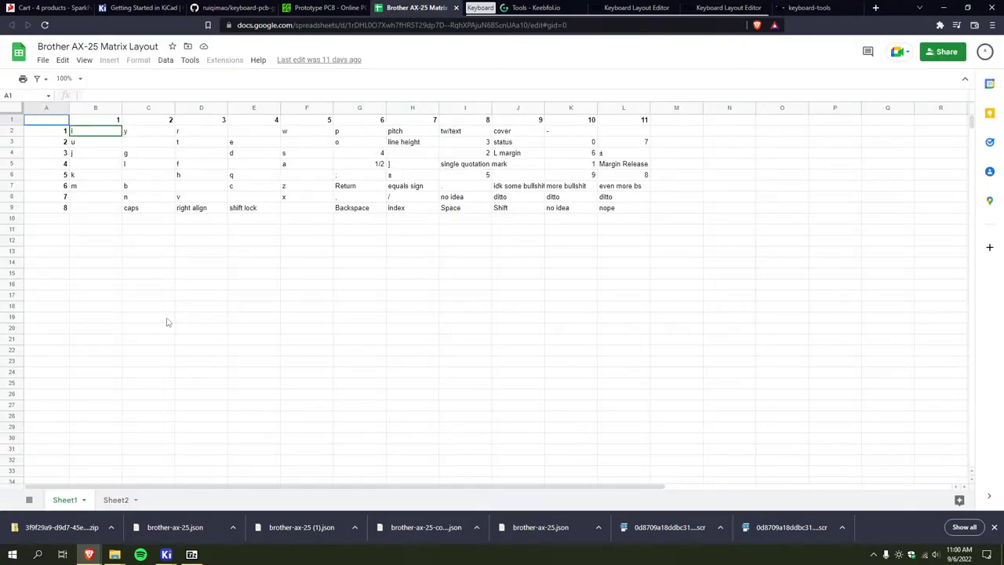
{"action": "mouse_move", "coordinate": [88, 554]}
{"action": "mouse_move", "coordinate": [172, 505]}
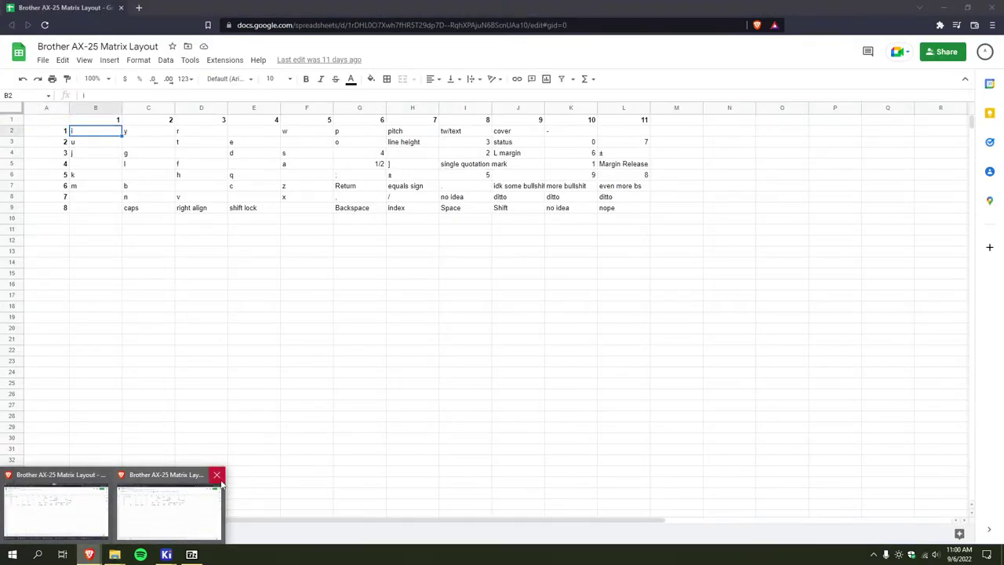
{"action": "left_click", "coordinate": [218, 476]}
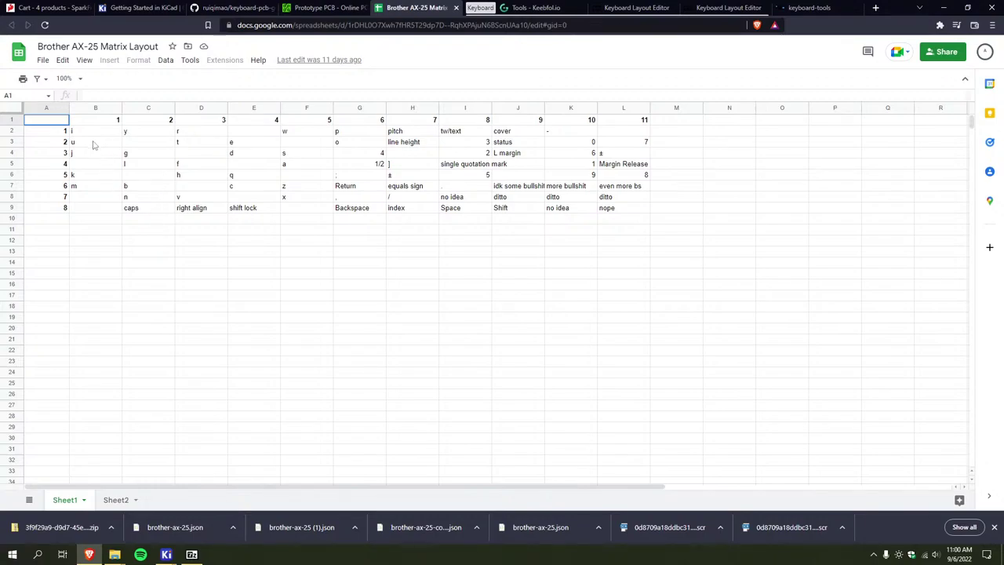
{"action": "left_click", "coordinate": [126, 132]}
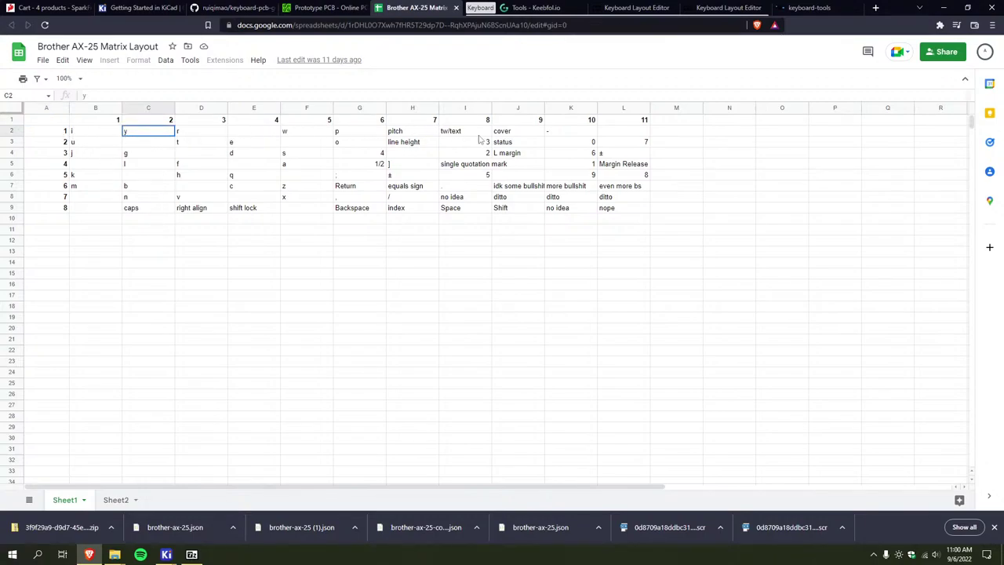
{"action": "left_click", "coordinate": [119, 122]}
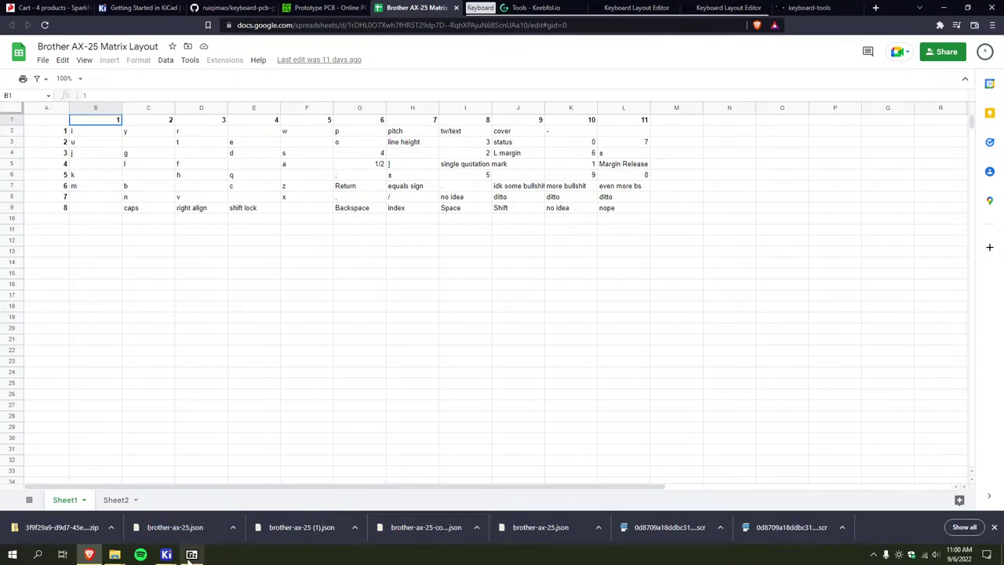
Switch to the schematic editor and place an SW_Push switch symbol beside U3's column labels
{"action": "mouse_move", "coordinate": [171, 557]}
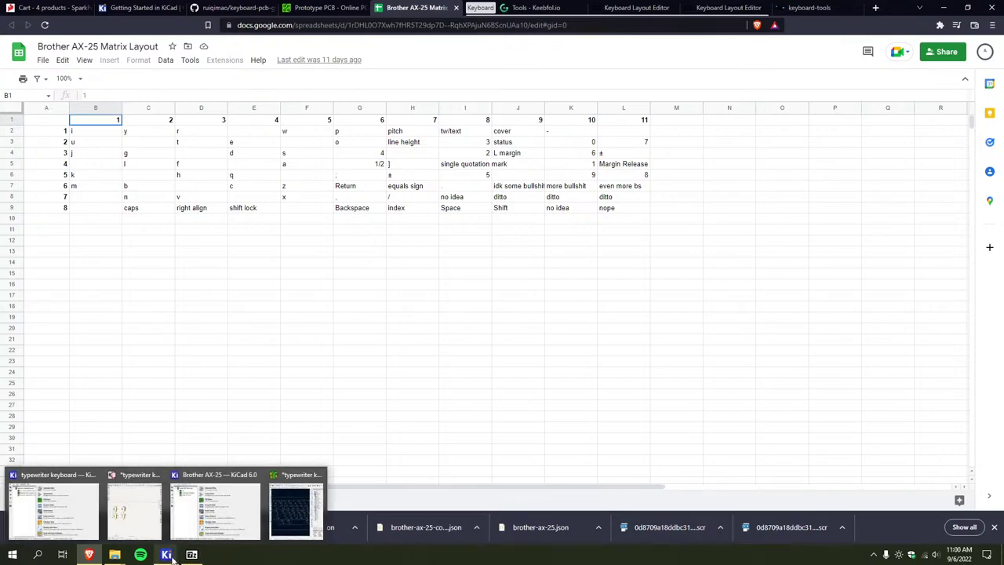
{"action": "left_click", "coordinate": [135, 509]}
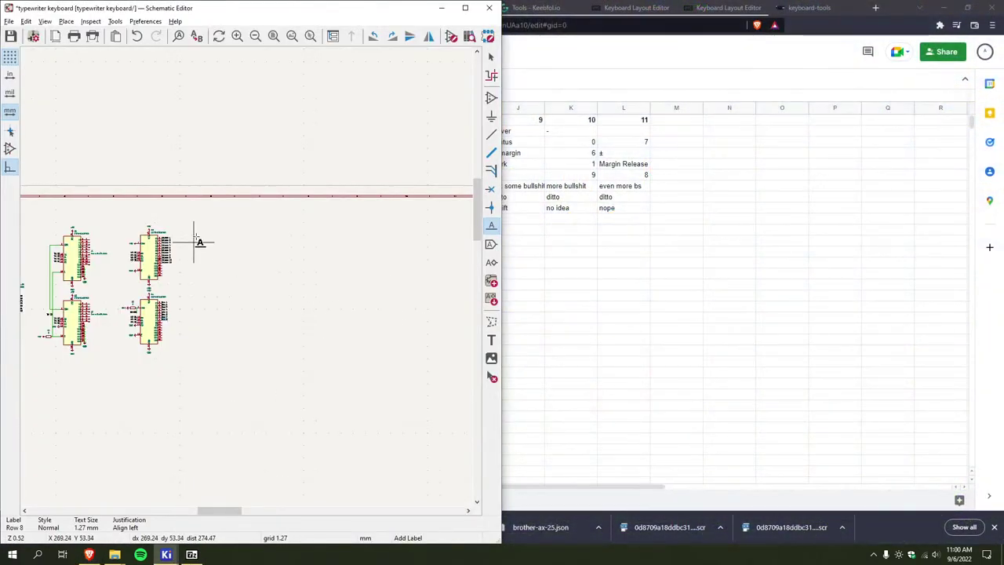
{"action": "scroll", "coordinate": [341, 282], "scroll_direction": "up", "scroll_amount": 1}
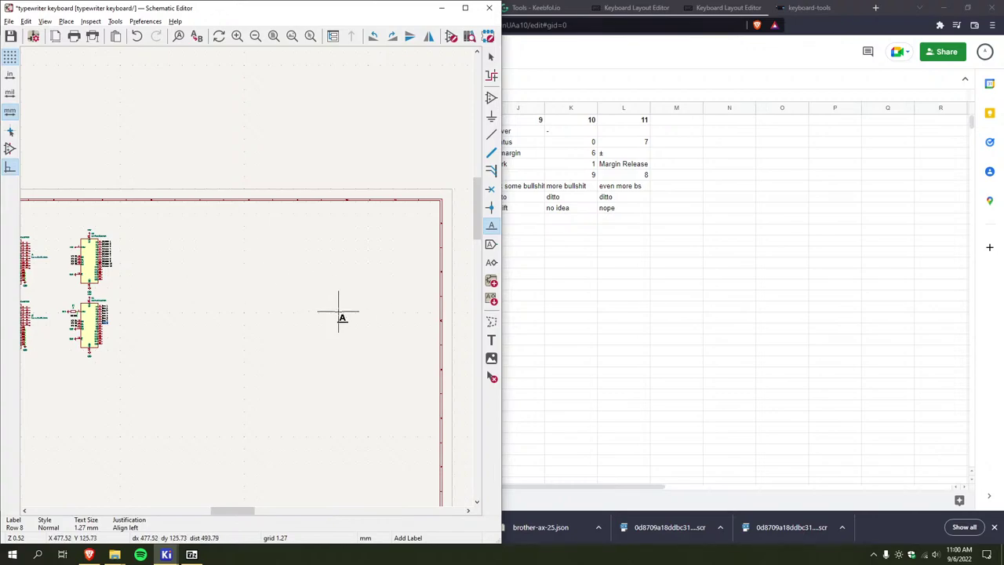
{"action": "scroll", "coordinate": [246, 280], "scroll_direction": "up", "scroll_amount": 2}
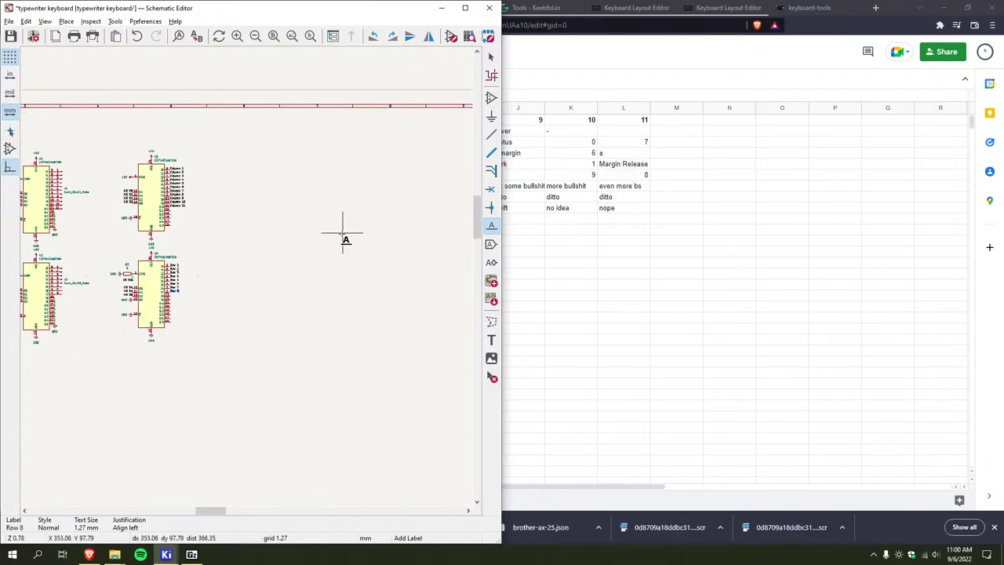
{"action": "key", "text": "a"}
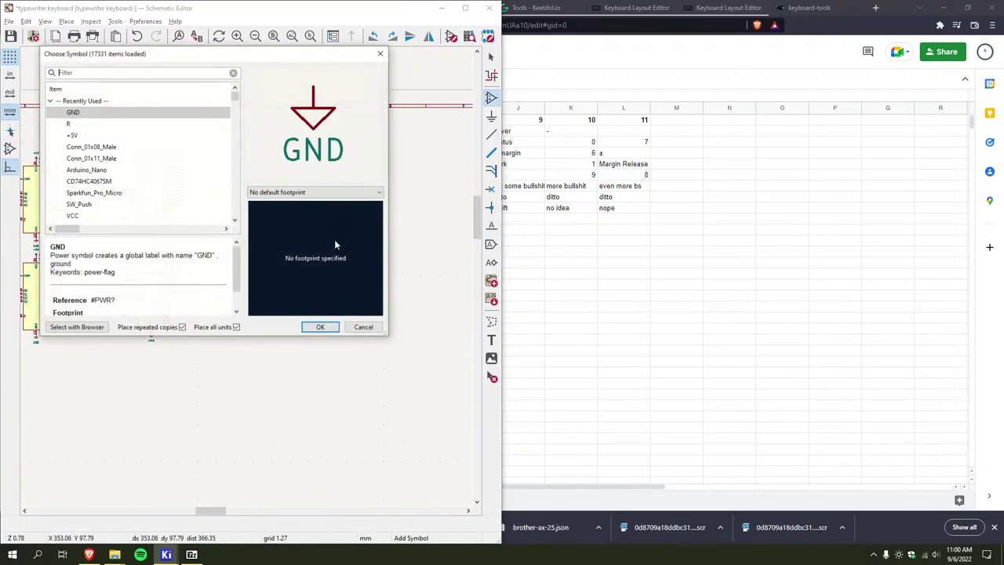
{"action": "type", "text": "sw"}
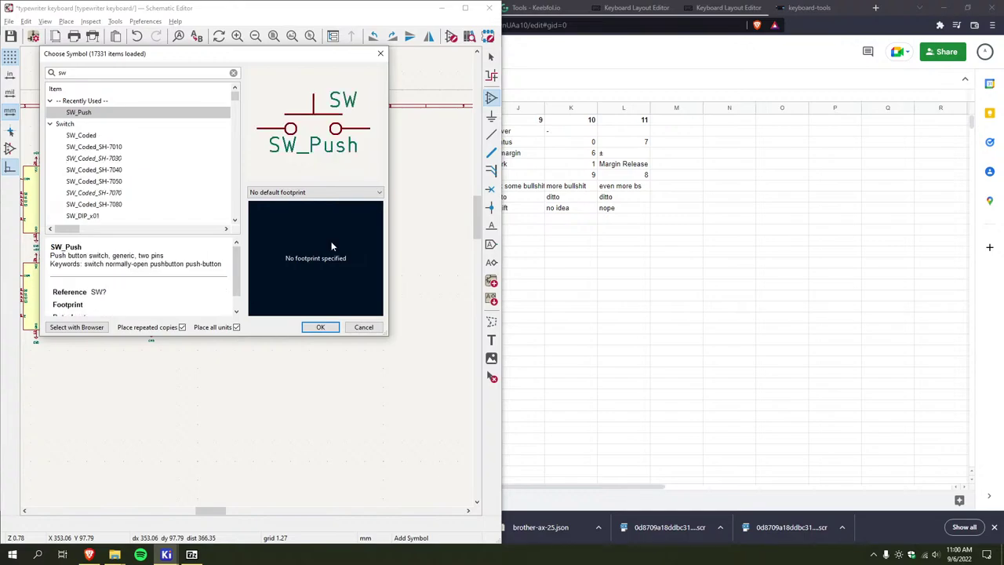
{"action": "double_click", "coordinate": [89, 114]}
{"action": "scroll", "coordinate": [179, 170], "scroll_direction": "up", "scroll_amount": 2}
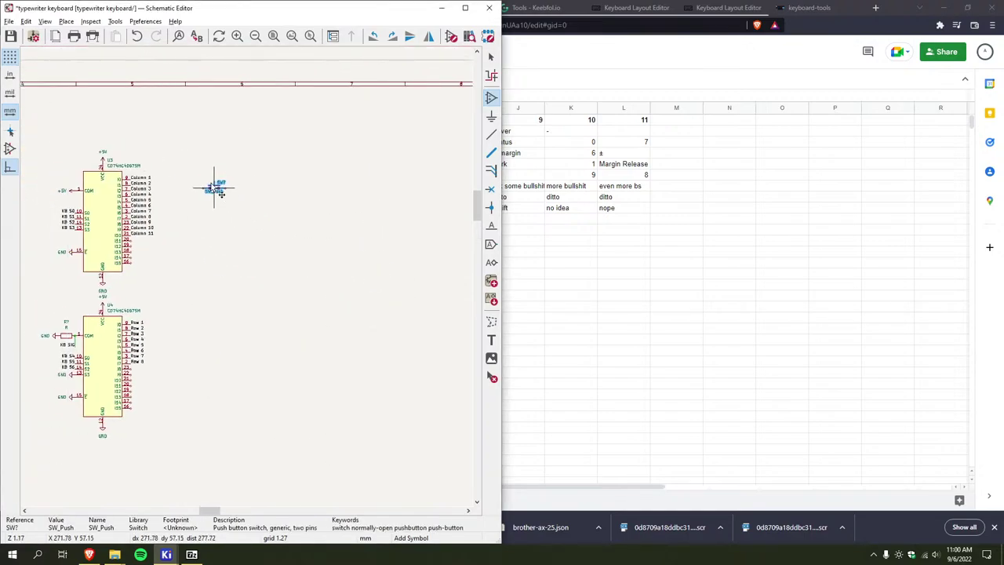
{"action": "scroll", "coordinate": [216, 188], "scroll_direction": "up", "scroll_amount": 1}
{"action": "scroll", "coordinate": [245, 284], "scroll_direction": "up", "scroll_amount": 1}
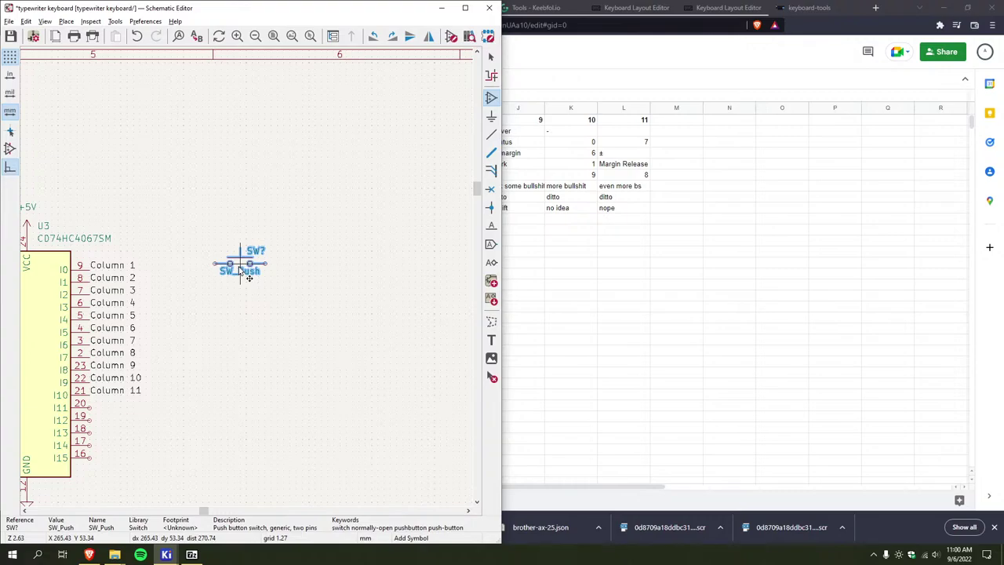
{"action": "left_click", "coordinate": [239, 269]}
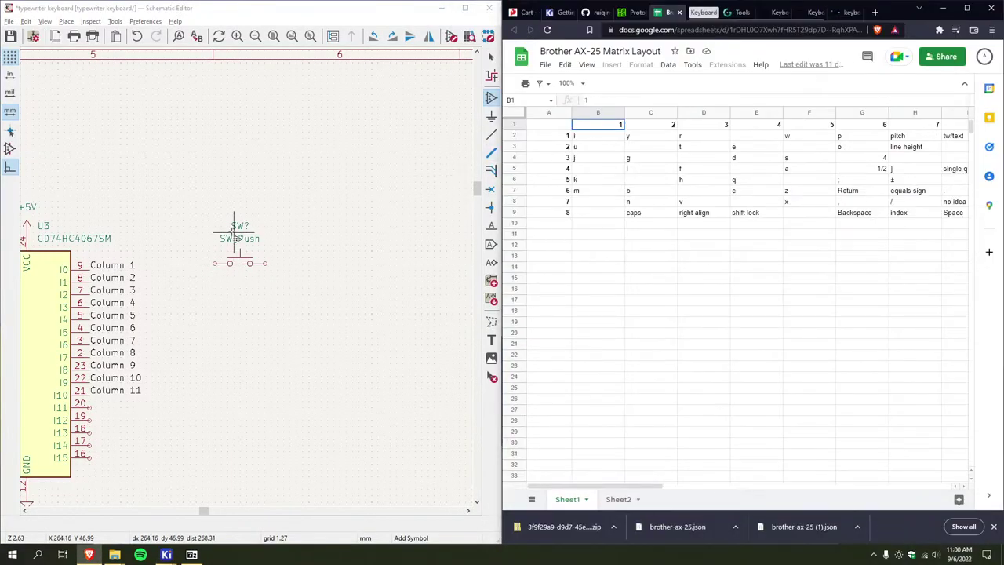
Find the key's switch number in the PCB Editor layout and set the new schematic switch's reference to SW28
{"action": "mouse_move", "coordinate": [167, 555]}
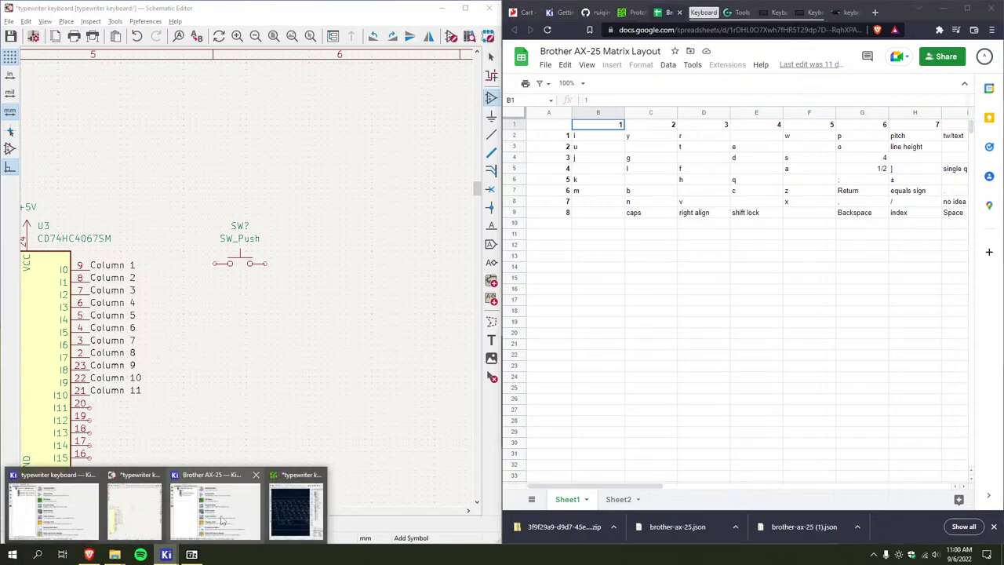
{"action": "left_click", "coordinate": [296, 510]}
{"action": "scroll", "coordinate": [655, 286], "scroll_direction": "down", "scroll_amount": 3}
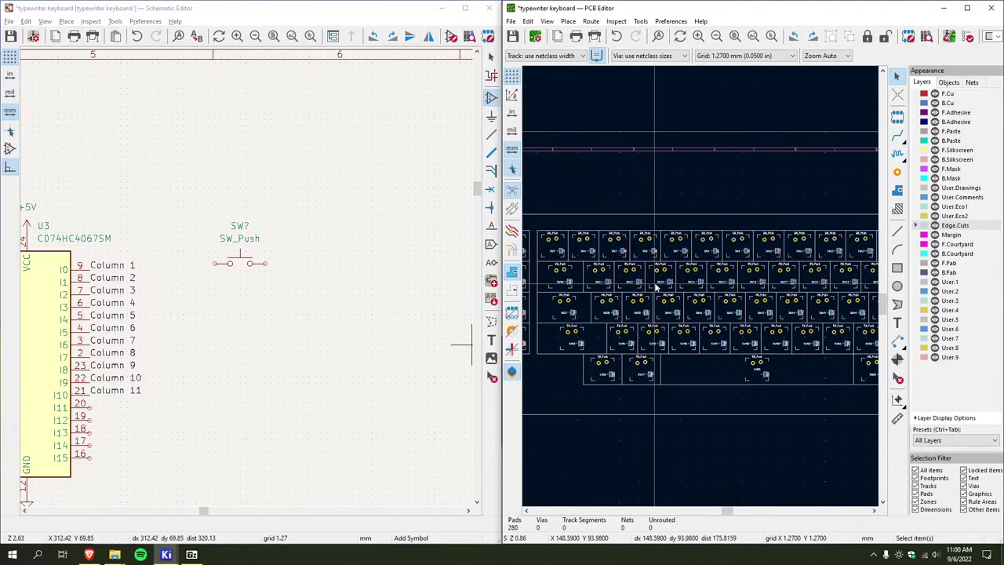
{"action": "scroll", "coordinate": [655, 287], "scroll_direction": "down", "scroll_amount": 3}
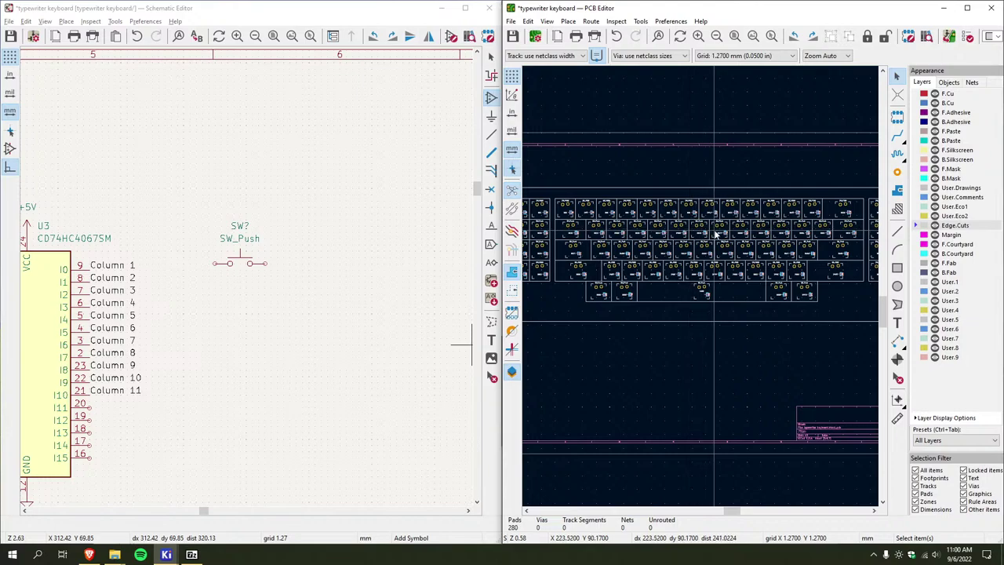
{"action": "scroll", "coordinate": [738, 233], "scroll_direction": "up", "scroll_amount": 5}
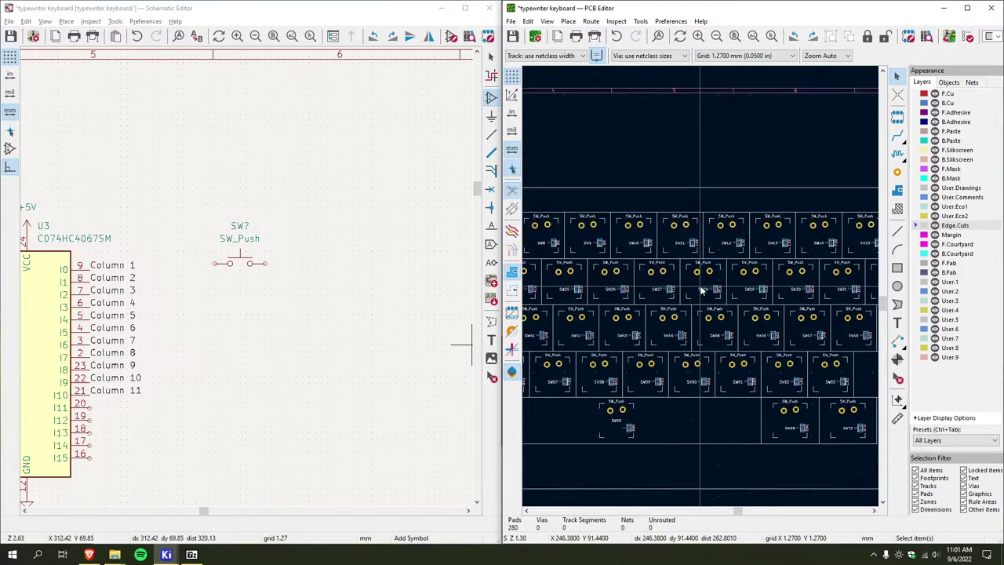
{"action": "left_click", "coordinate": [245, 228]}
{"action": "key", "text": "Escape"}
{"action": "double_click", "coordinate": [245, 228]}
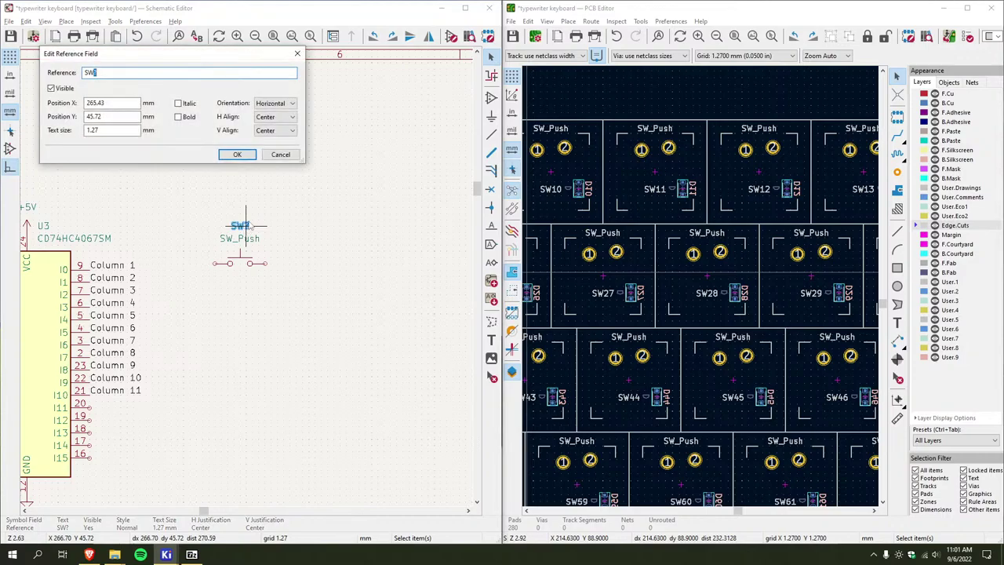
{"action": "type", "text": "28"}
{"action": "key", "text": "Return"}
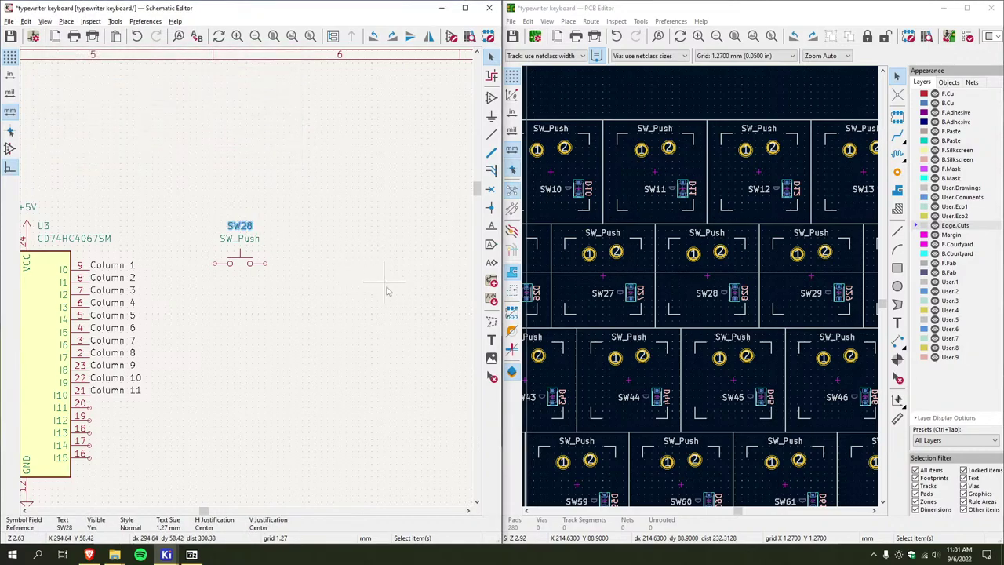
Bring up the Brother AX-25 Matrix Layout spreadsheet beside the schematic and examine the key assignments across its columns
{"action": "scroll", "coordinate": [630, 293], "scroll_direction": "down", "scroll_amount": 5}
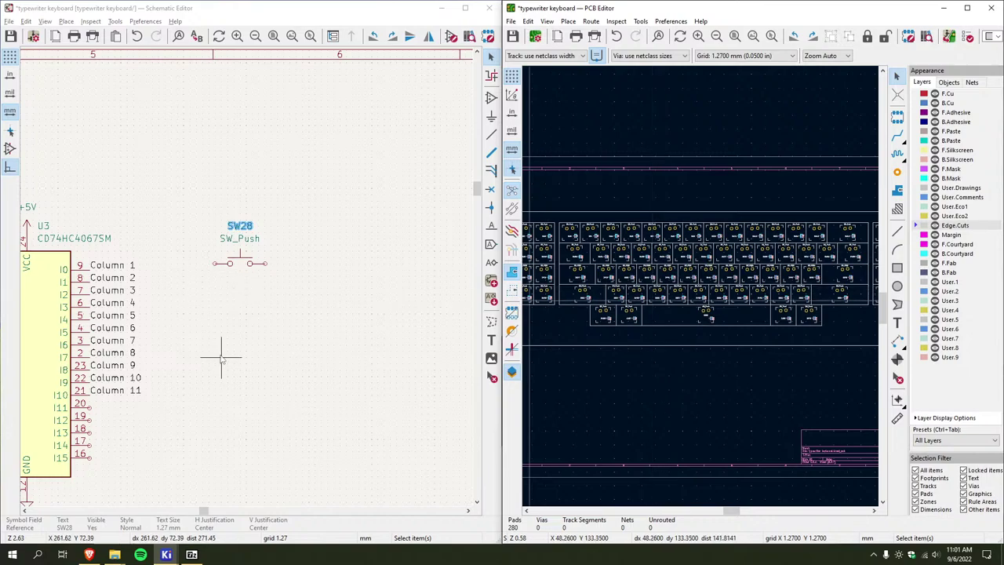
{"action": "key", "text": "alt+Tab"}
{"action": "left_click", "coordinate": [769, 260]}
{"action": "scroll", "coordinate": [753, 261], "scroll_direction": "right", "scroll_amount": 4}
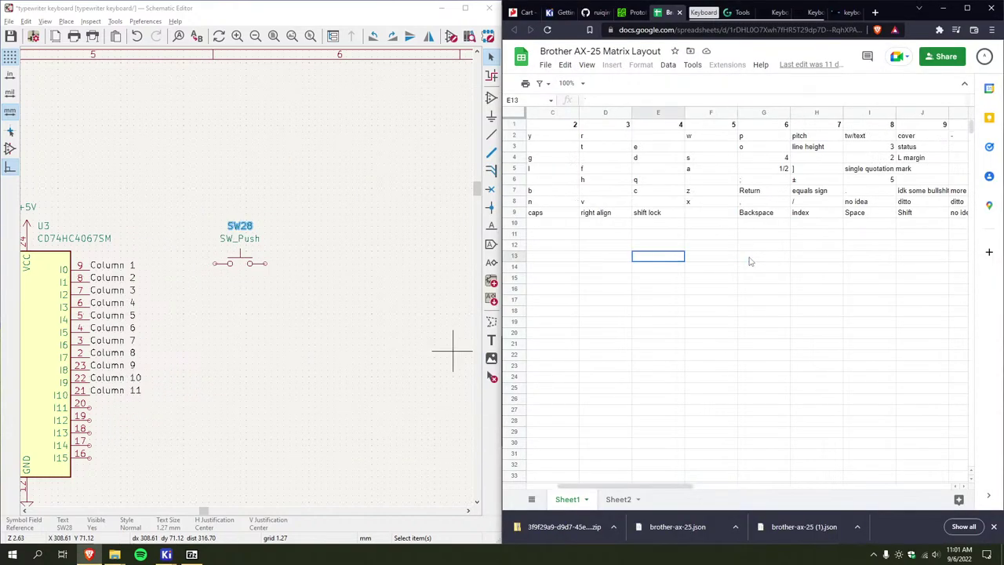
{"action": "scroll", "coordinate": [776, 247], "scroll_direction": "left", "scroll_amount": 4}
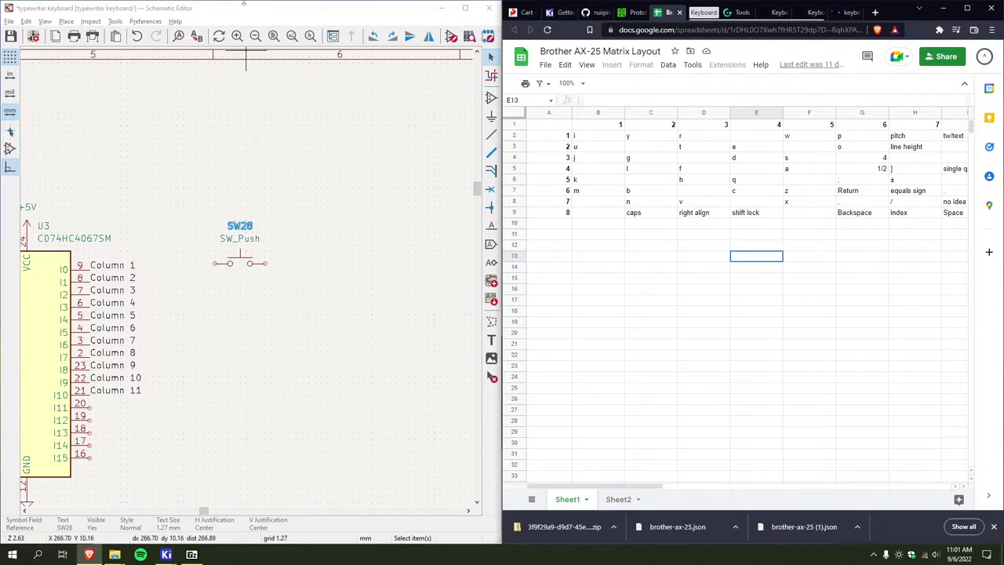
Try placing a Row 1 net label on the left pin of SW28, and undo it
{"action": "left_click", "coordinate": [215, 280]}
{"action": "key", "text": "l"}
{"action": "left_click", "coordinate": [216, 280]}
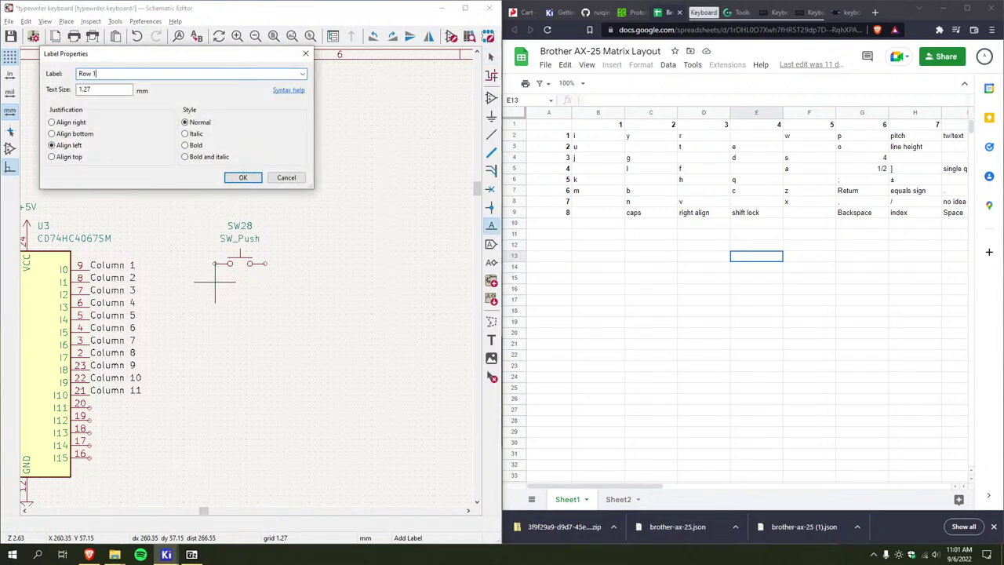
{"action": "key", "text": "Return"}
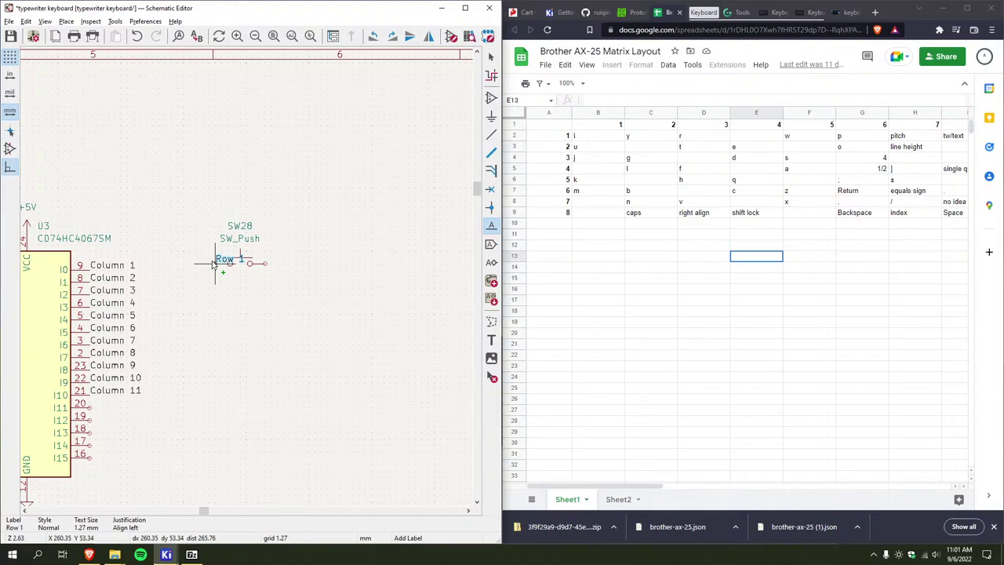
{"action": "left_click", "coordinate": [214, 262]}
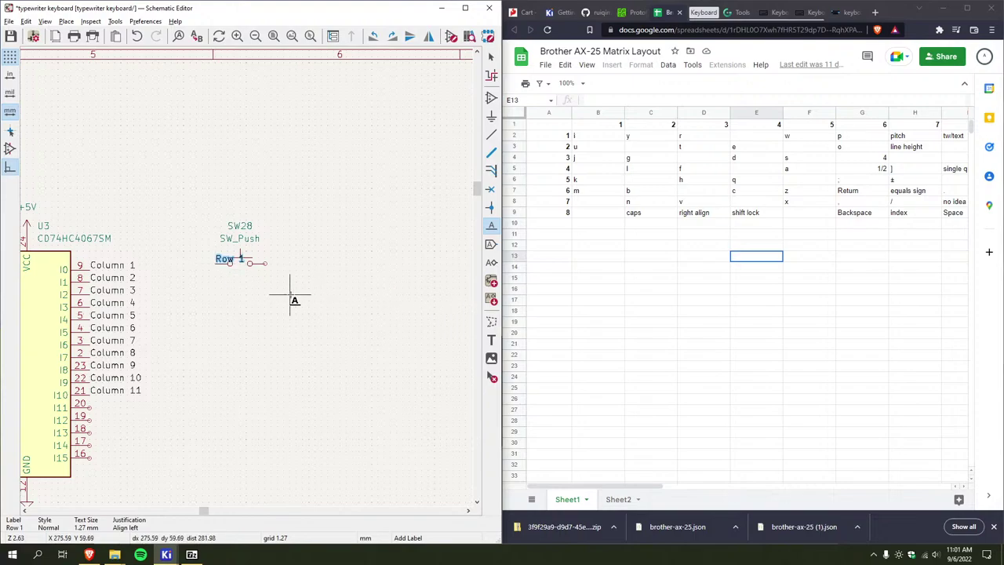
{"action": "key", "text": "Escape"}
{"action": "key", "text": "ctrl+z"}
Open the keyboard-pcb-guide README on GitHub and examine how its schematic wires and labels the switch matrix
{"action": "left_click", "coordinate": [593, 12]}
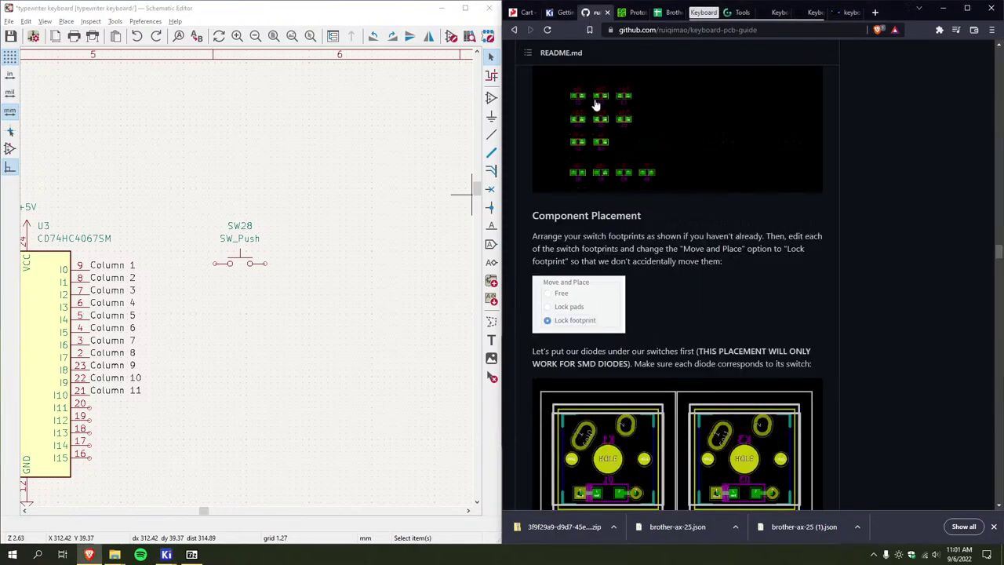
{"action": "scroll", "coordinate": [597, 173], "scroll_direction": "down", "scroll_amount": 10}
{"action": "scroll", "coordinate": [598, 172], "scroll_direction": "up", "scroll_amount": 3}
{"action": "scroll", "coordinate": [597, 172], "scroll_direction": "down", "scroll_amount": 20}
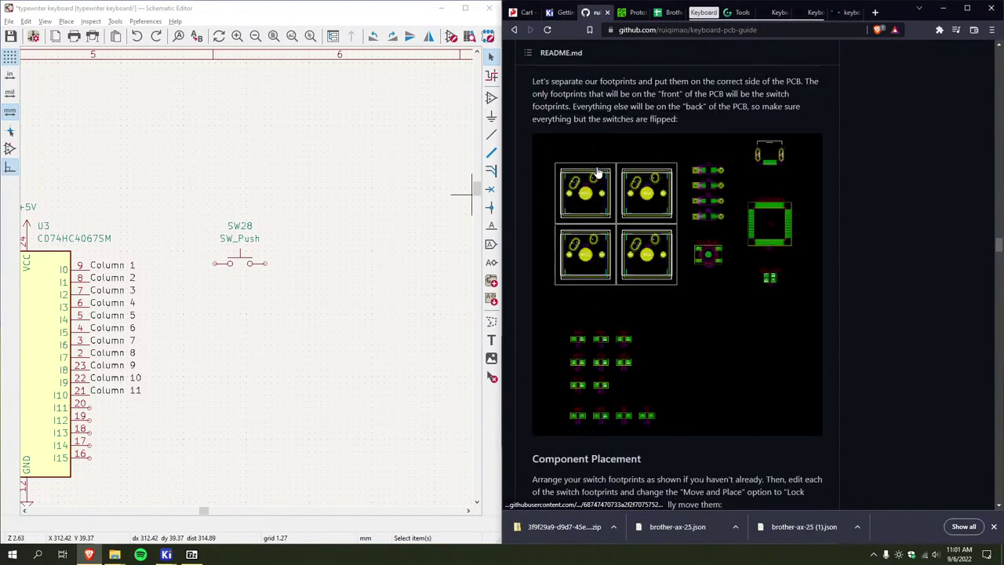
{"action": "scroll", "coordinate": [568, 282], "scroll_direction": "up", "scroll_amount": 15}
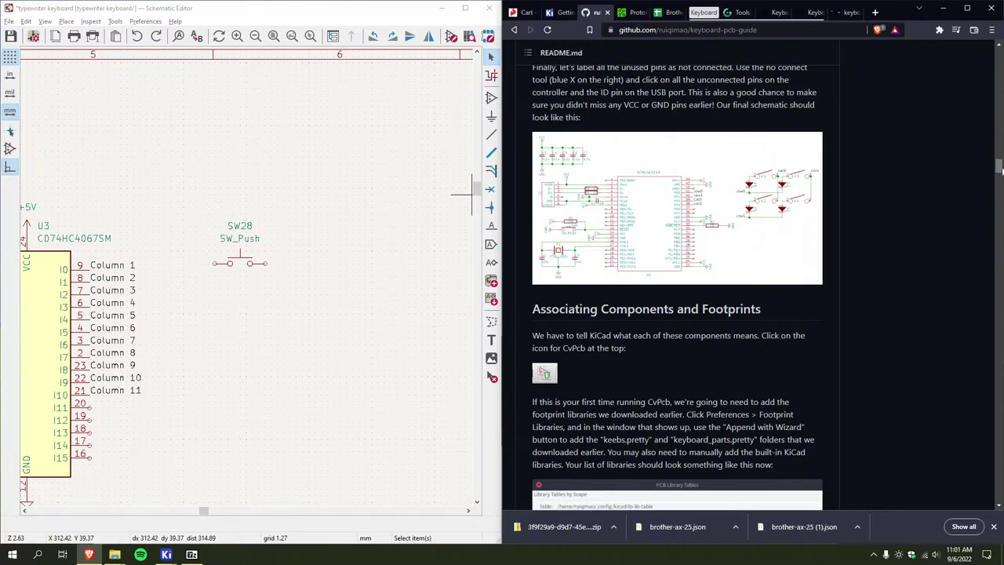
{"action": "left_click_drag", "start_coordinate": [998, 166], "coordinate": [997, 55]}
{"action": "scroll", "coordinate": [600, 273], "scroll_direction": "down", "scroll_amount": 10}
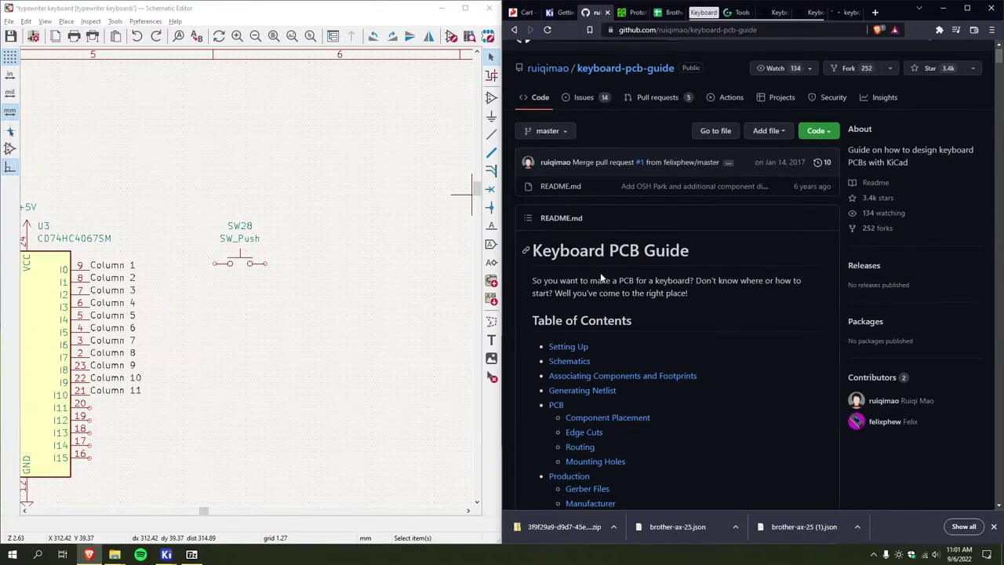
{"action": "scroll", "coordinate": [621, 241], "scroll_direction": "down", "scroll_amount": 15}
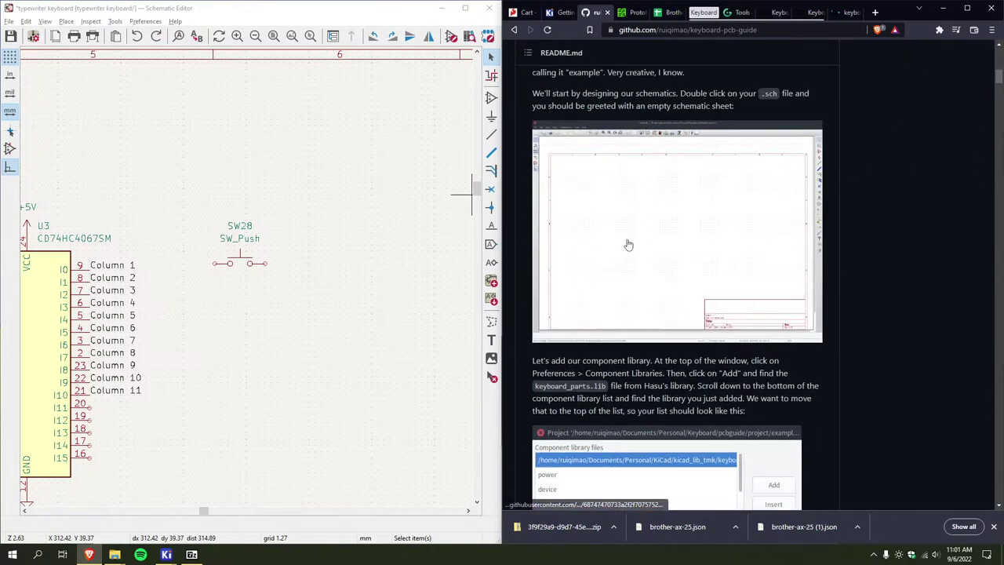
{"action": "scroll", "coordinate": [625, 233], "scroll_direction": "down", "scroll_amount": 15}
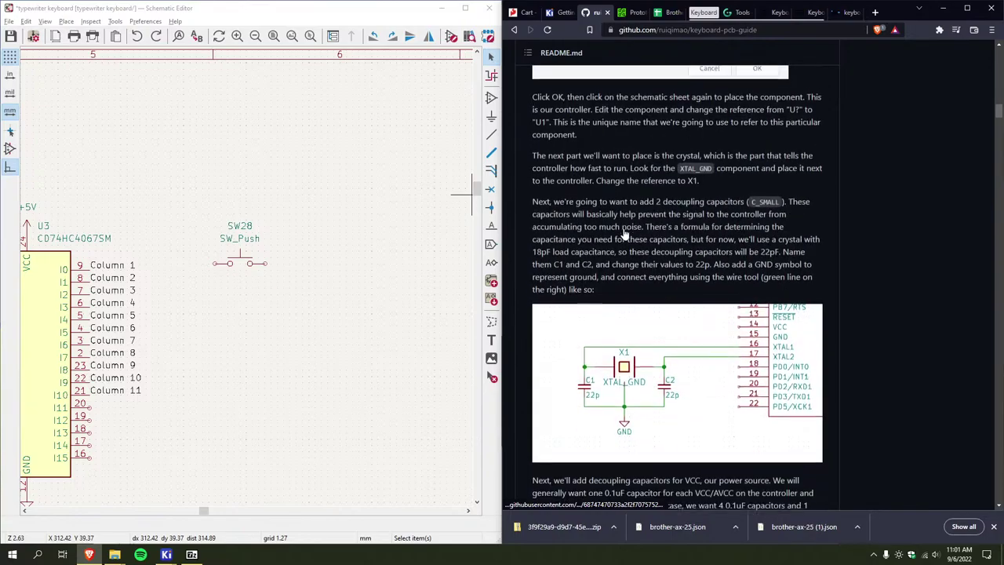
{"action": "scroll", "coordinate": [628, 229], "scroll_direction": "down", "scroll_amount": 10}
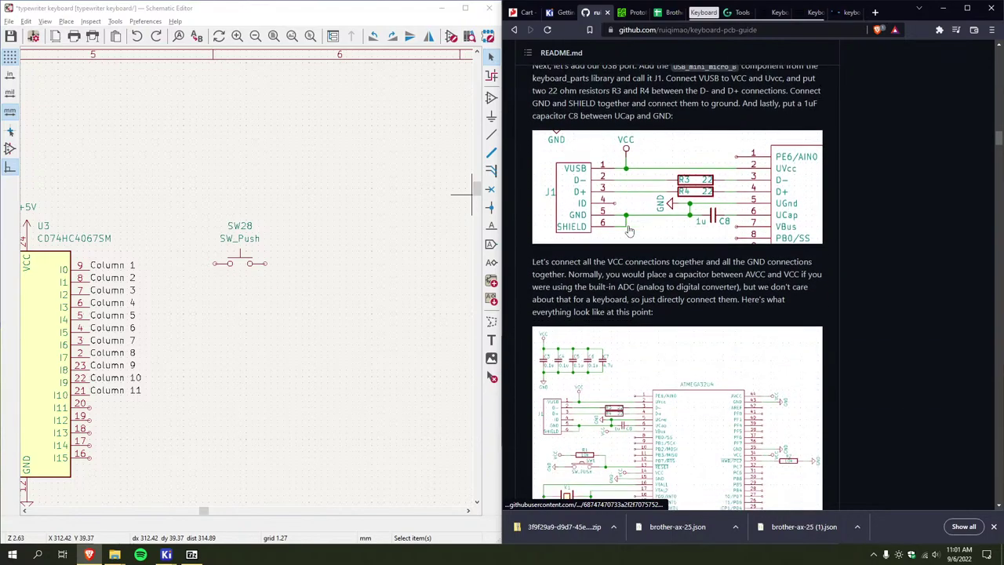
{"action": "scroll", "coordinate": [618, 227], "scroll_direction": "up", "scroll_amount": 1}
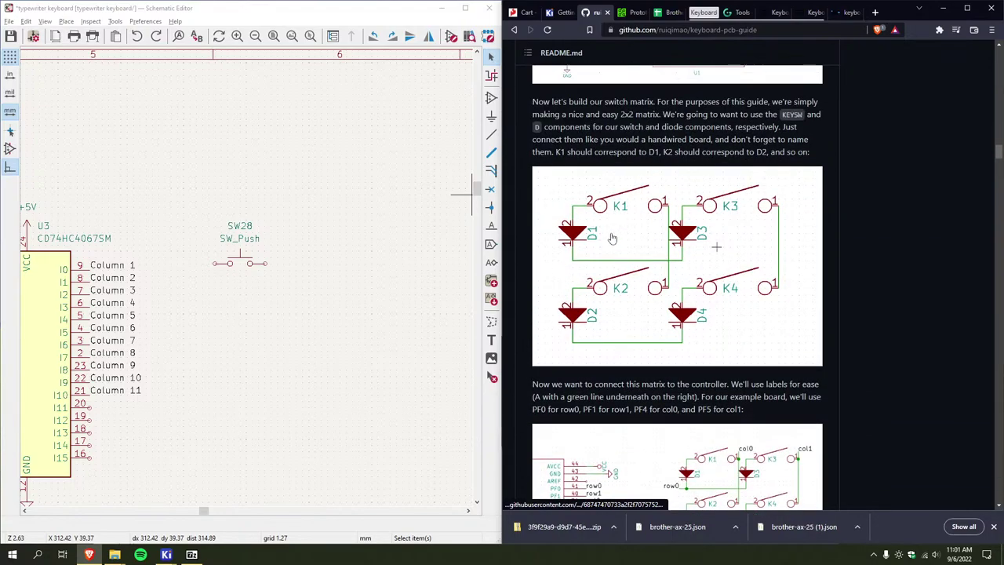
{"action": "scroll", "coordinate": [618, 236], "scroll_direction": "down", "scroll_amount": 3}
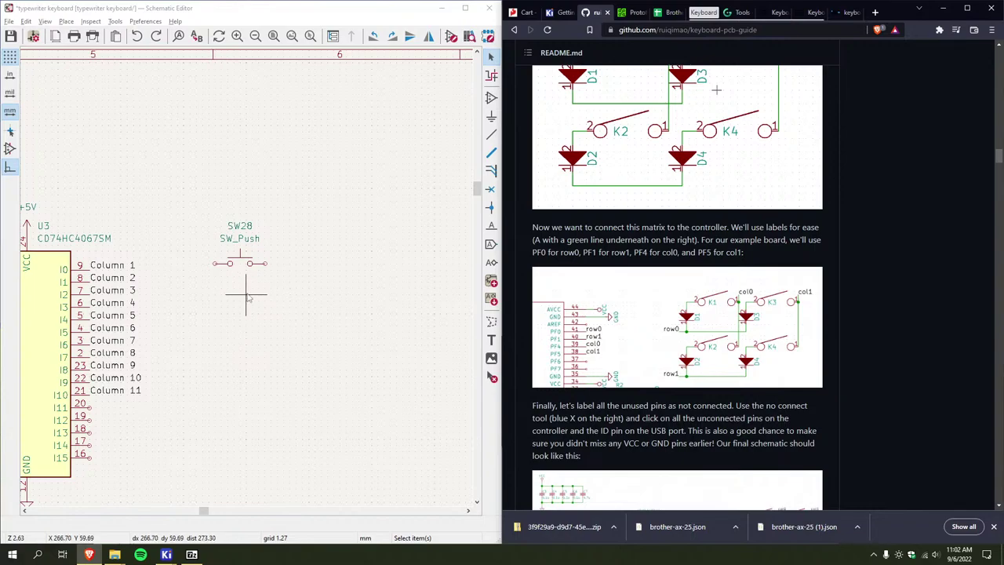
Return to the Brother AX-25 Matrix Layout spreadsheet and view the schematic area around SW28 beside it
{"action": "middle_click_drag", "start_coordinate": [249, 290], "coordinate": [276, 305]}
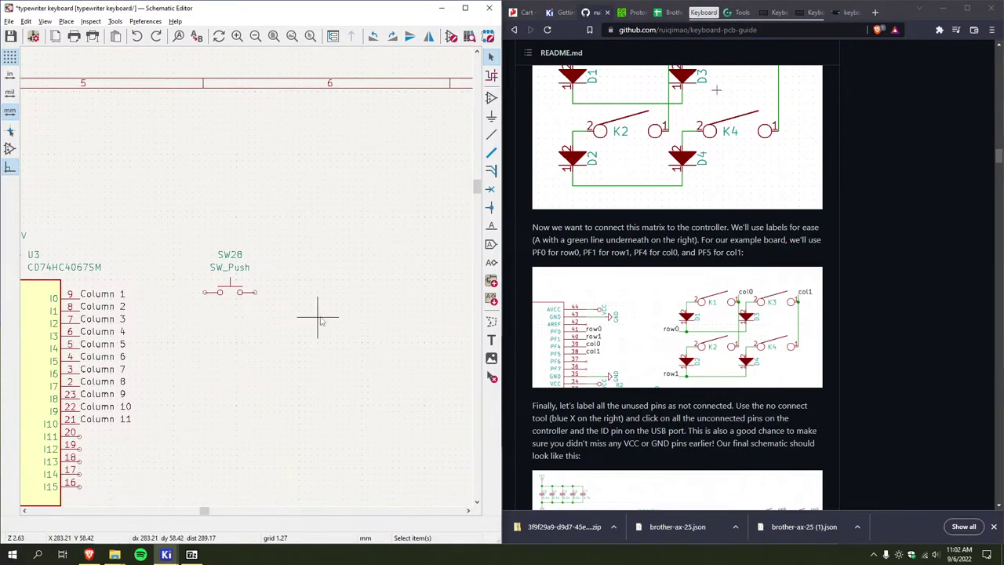
{"action": "scroll", "coordinate": [315, 317], "scroll_direction": "down", "scroll_amount": 2}
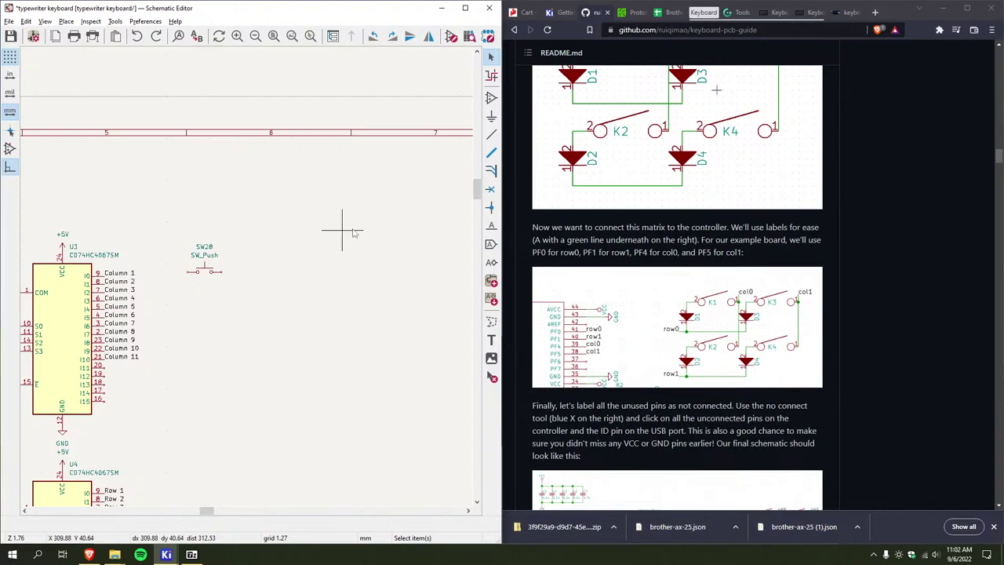
{"action": "left_click", "coordinate": [666, 13]}
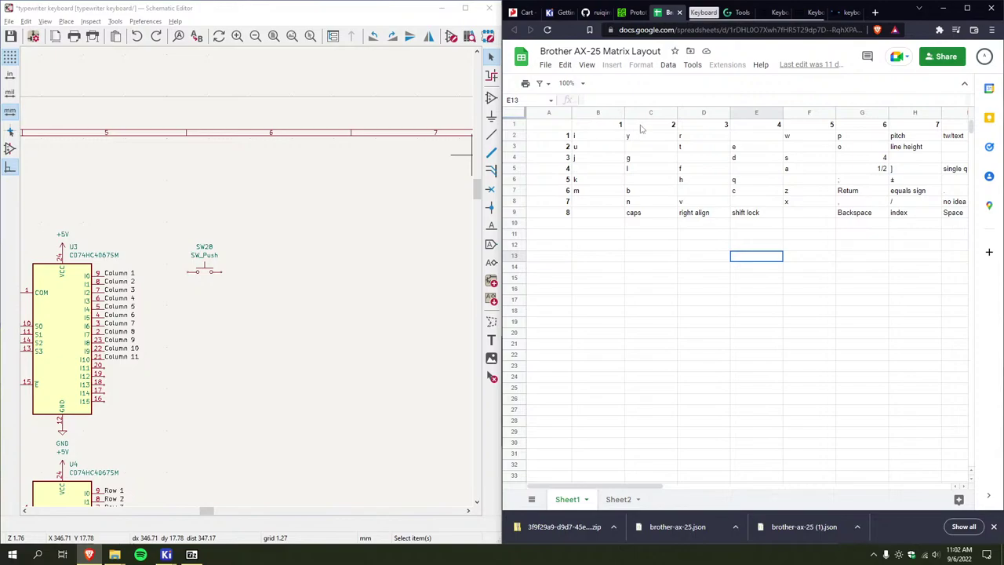
{"action": "left_click_drag", "start_coordinate": [208, 511], "coordinate": [203, 511]}
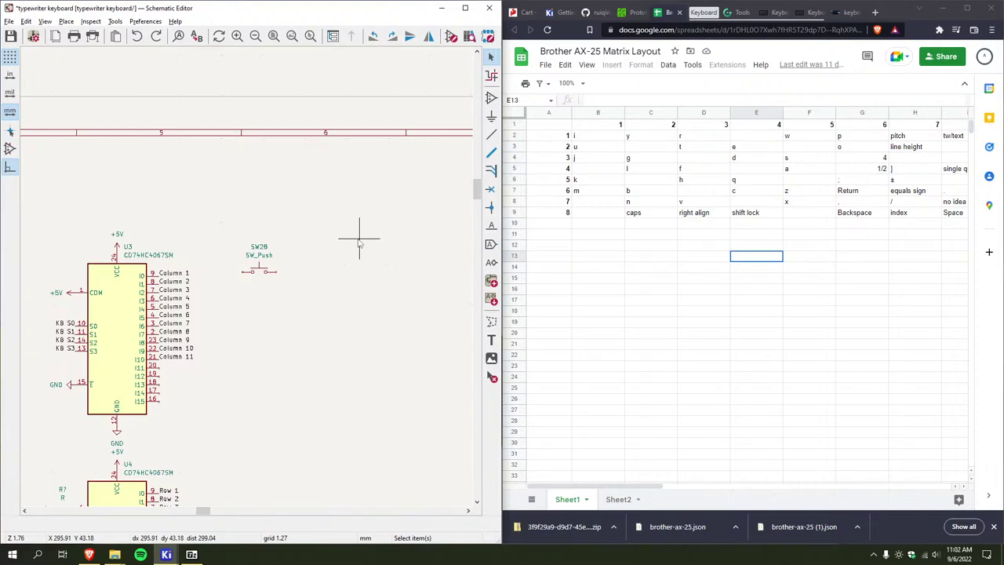
{"action": "scroll", "coordinate": [359, 243], "scroll_direction": "up", "scroll_amount": 4}
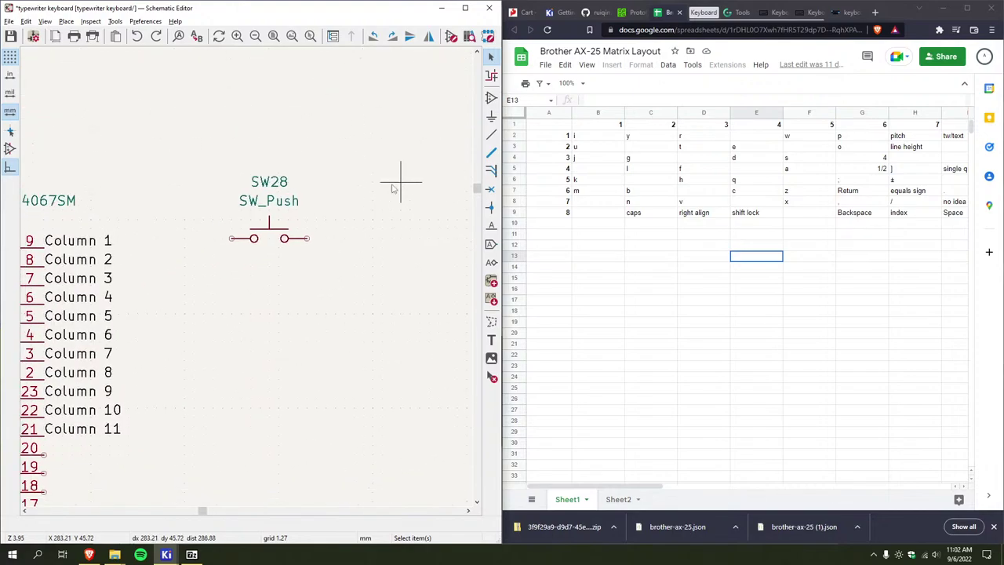
Place a Row 1 net label on the left pin of SW28 and mirror it horizontally so it reads outward
{"action": "left_click", "coordinate": [491, 225]}
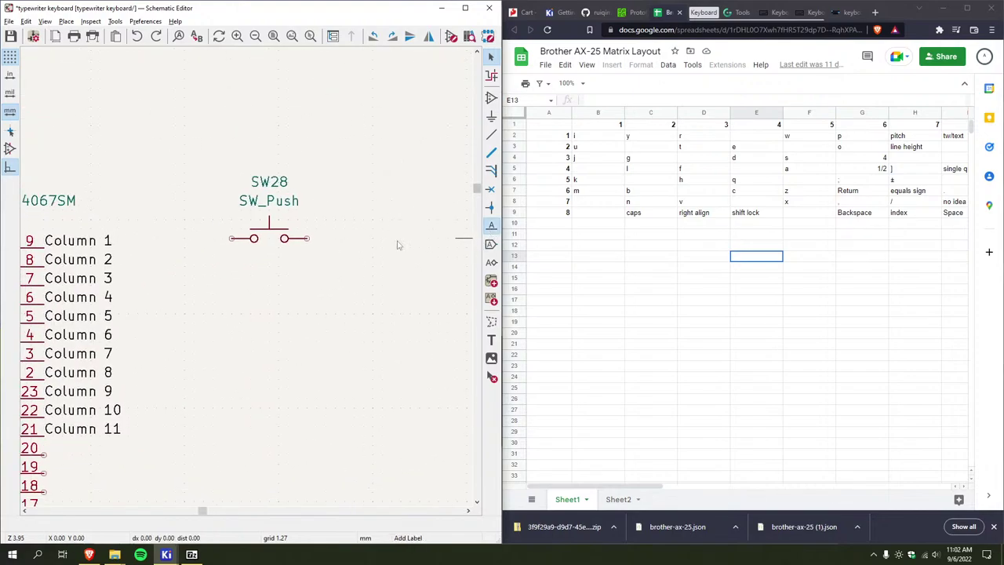
{"action": "left_click", "coordinate": [470, 237]}
{"action": "type", "text": "Row"}
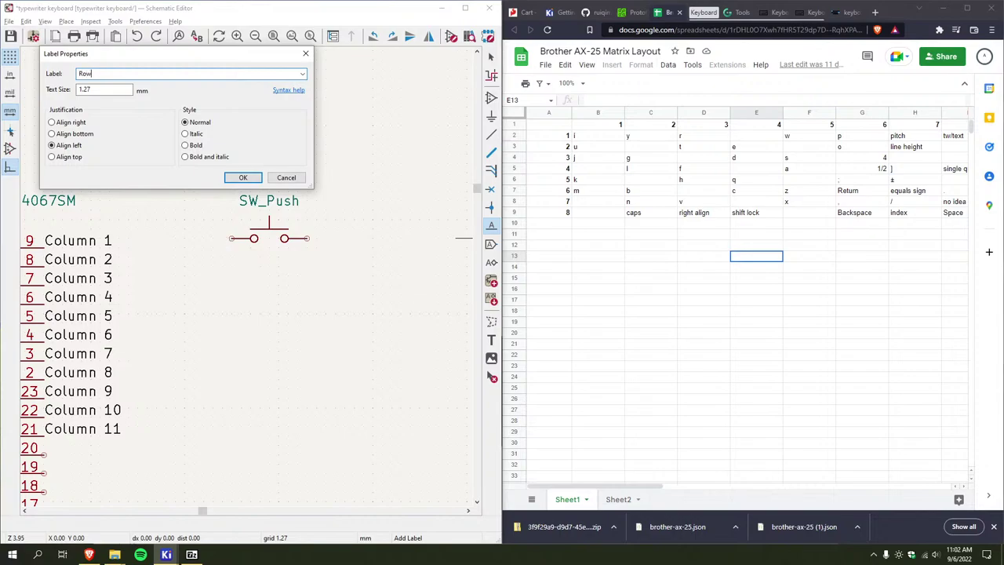
{"action": "type", "text": " 1"}
{"action": "key", "text": "Return"}
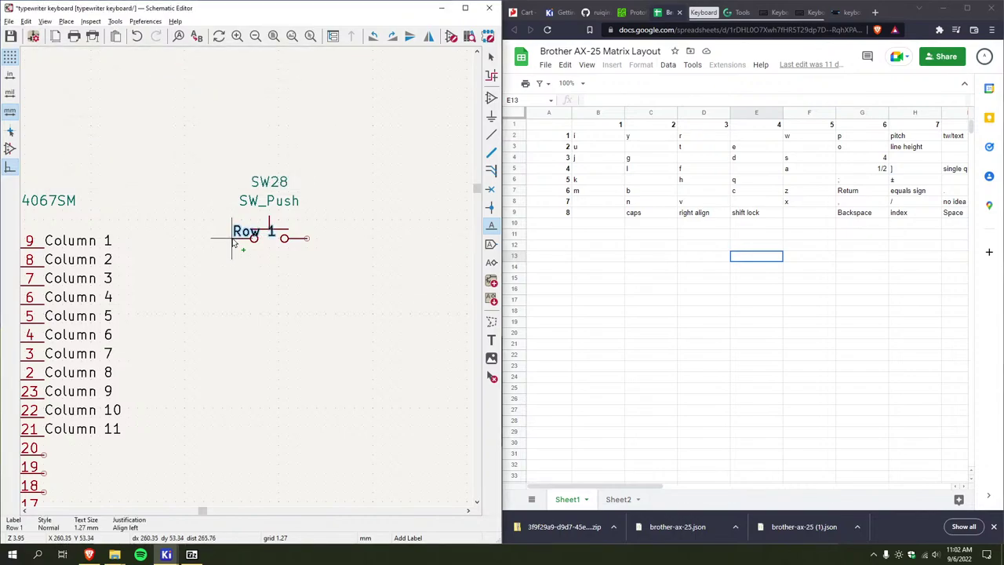
{"action": "left_click", "coordinate": [232, 239]}
{"action": "key", "text": "Escape"}
{"action": "right_click", "coordinate": [240, 235]}
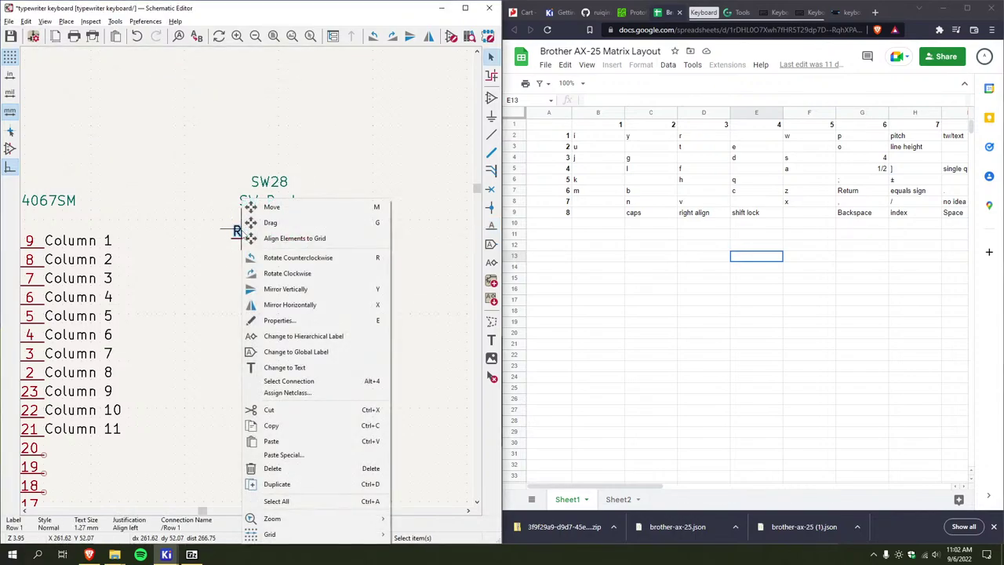
{"action": "left_click", "coordinate": [290, 304]}
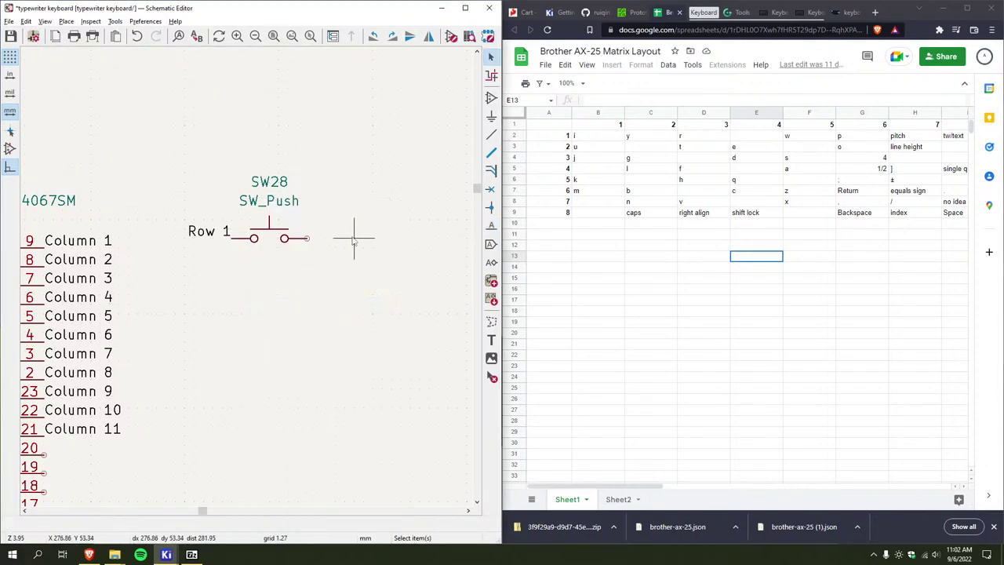
Place a Column 1 net label on the right pin of SW28
{"action": "left_click", "coordinate": [491, 227]}
{"action": "left_click", "coordinate": [306, 239]}
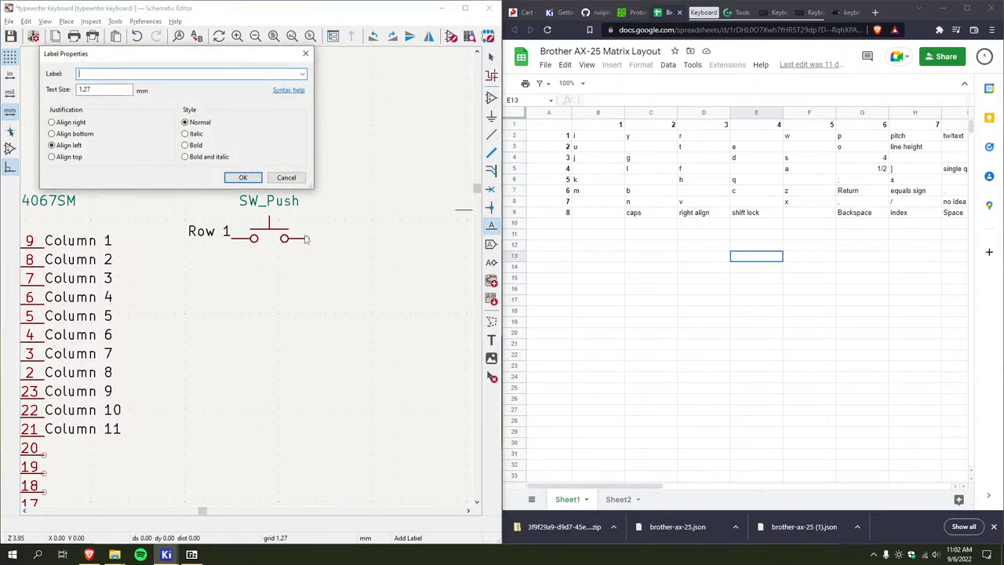
{"action": "type", "text": "Column 1"}
{"action": "key", "text": "Return"}
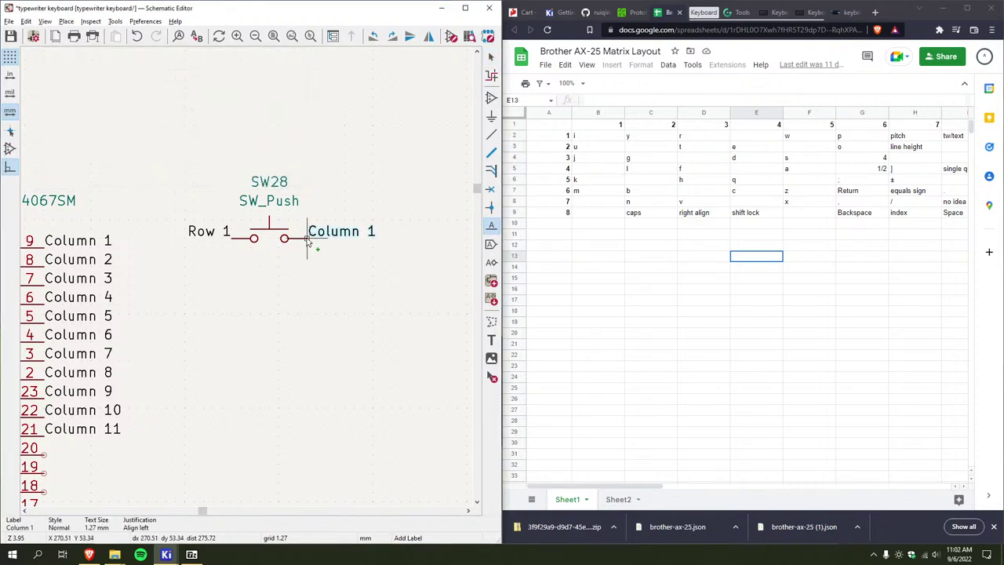
{"action": "left_click", "coordinate": [317, 238]}
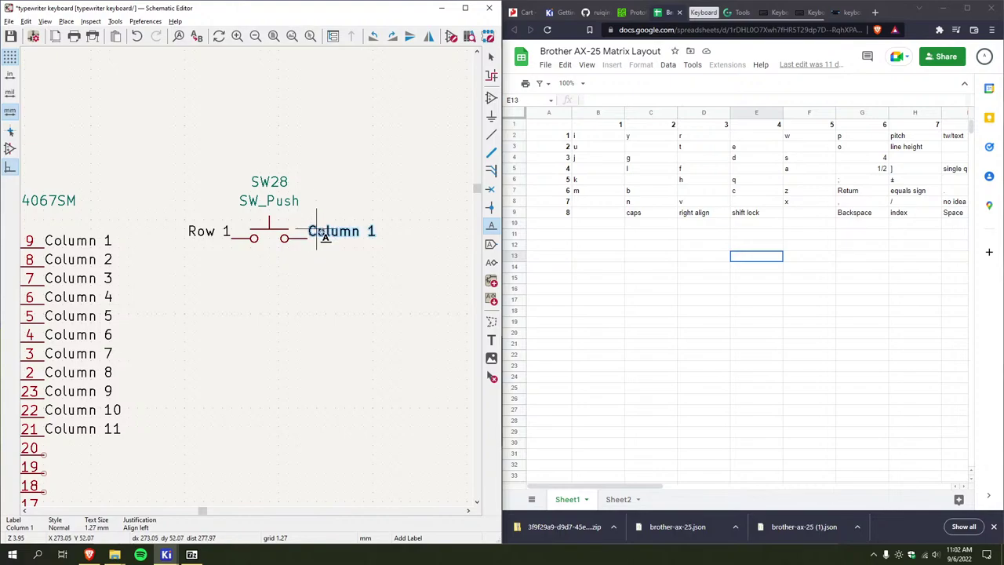
{"action": "key", "text": "Escape"}
Move the Column 1 label above SW28, keeping it connected to the right pin with a vertical wire
{"action": "left_click", "coordinate": [320, 236]}
{"action": "left_click_drag", "start_coordinate": [320, 237], "coordinate": [320, 171]}
{"action": "scroll", "coordinate": [344, 236], "scroll_direction": "down", "scroll_amount": 3}
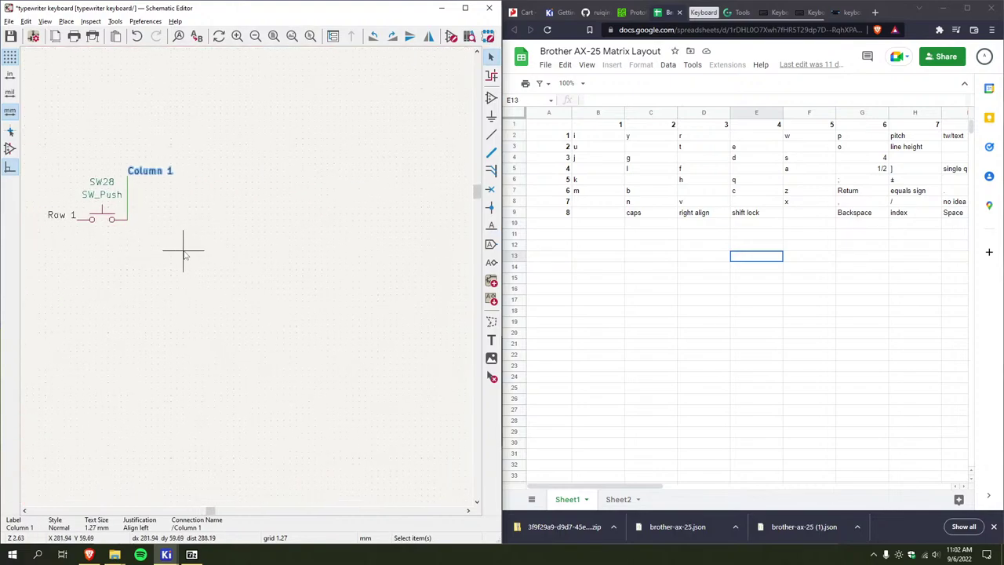
{"action": "scroll", "coordinate": [288, 255], "scroll_direction": "right", "scroll_amount": 2, "text": "ctrl"}
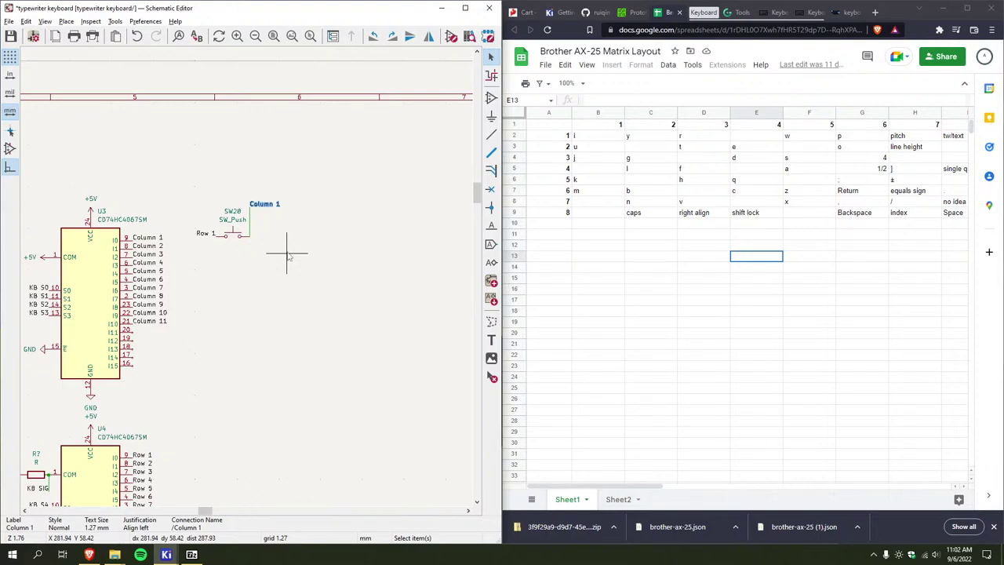
{"action": "scroll", "coordinate": [287, 255], "scroll_direction": "up", "scroll_amount": 2}
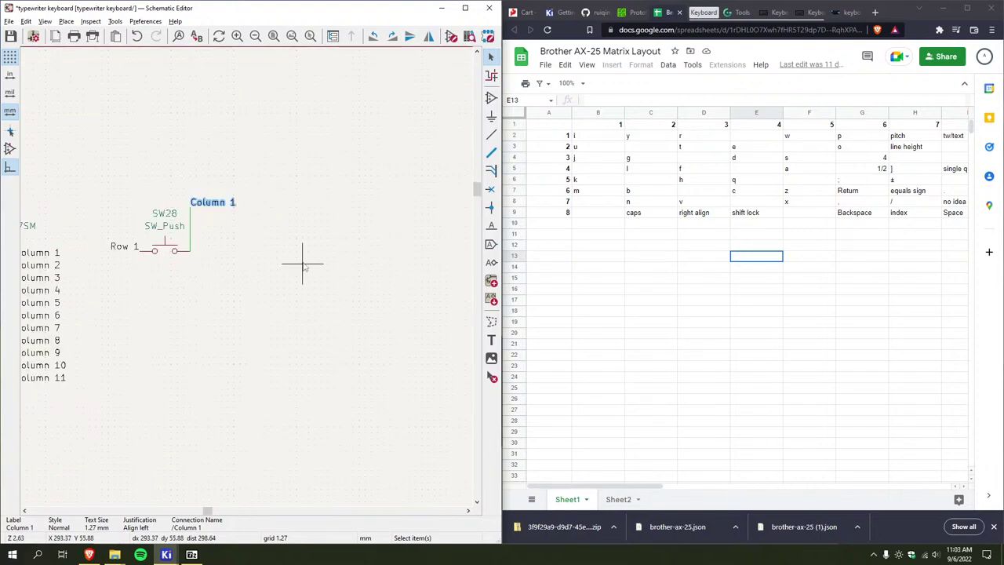
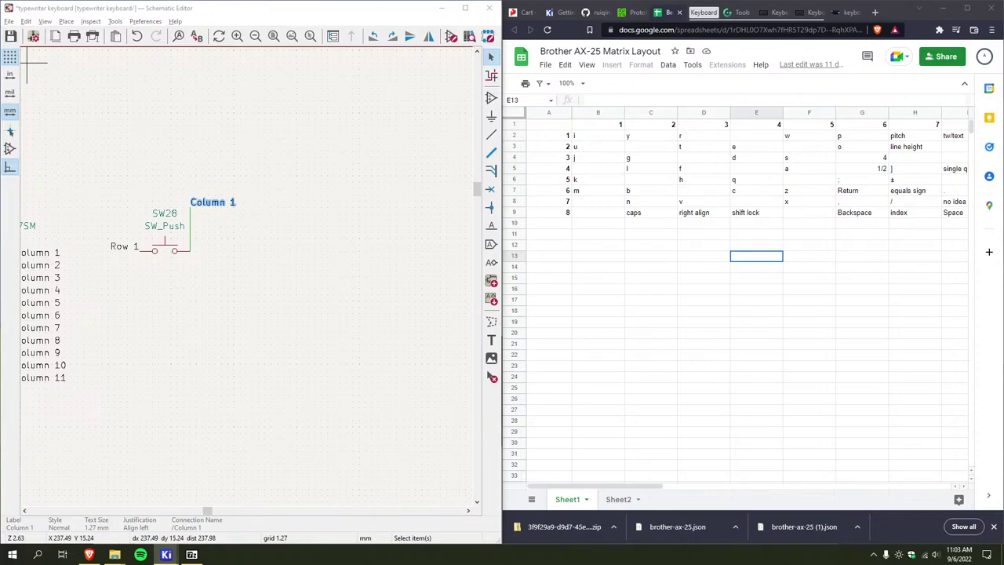
Place a second SW_Push symbol directly right of SW28, with its left pin joined to the Column 1 wire
{"action": "scroll", "coordinate": [235, 181], "scroll_direction": "down", "scroll_amount": 4}
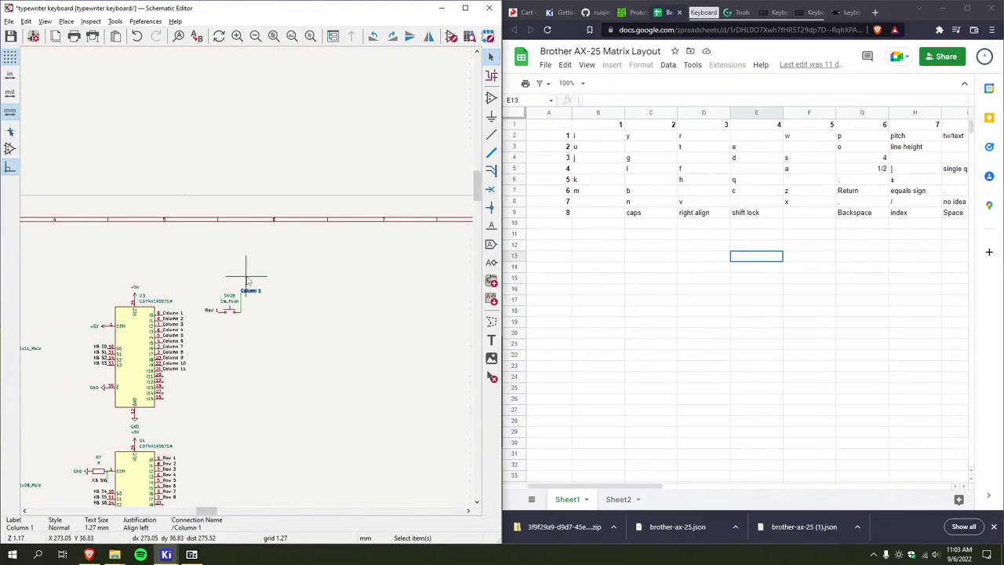
{"action": "scroll", "coordinate": [247, 280], "scroll_direction": "down", "scroll_amount": 2}
{"action": "scroll", "coordinate": [266, 251], "scroll_direction": "up", "scroll_amount": 2}
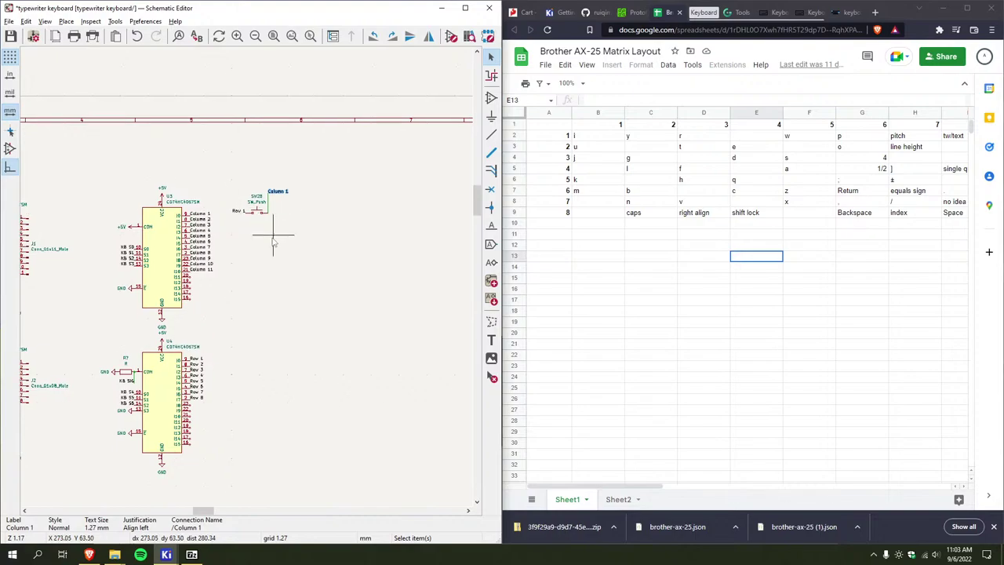
{"action": "scroll", "coordinate": [274, 239], "scroll_direction": "down", "scroll_amount": 1}
{"action": "scroll", "coordinate": [279, 232], "scroll_direction": "up", "scroll_amount": 1}
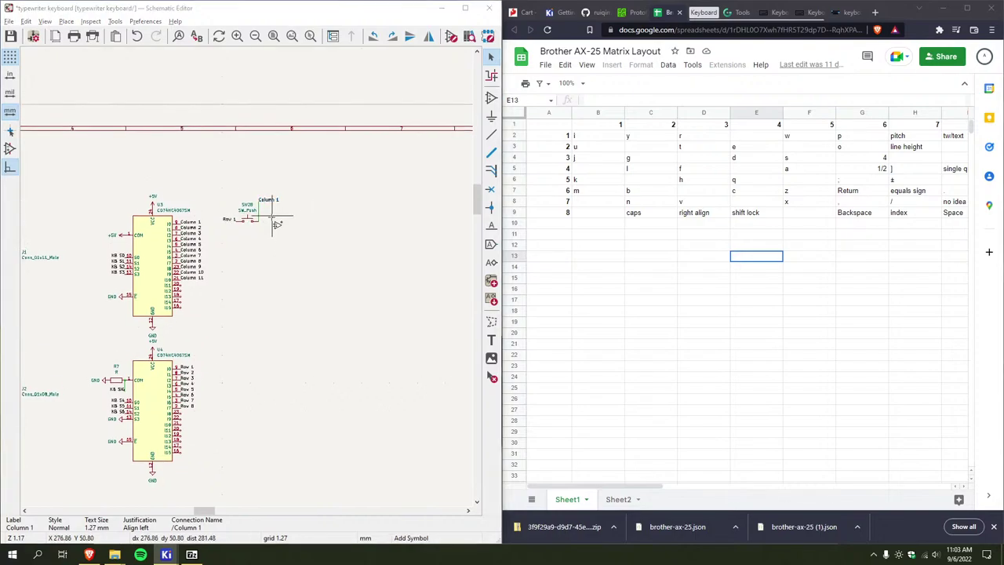
{"action": "scroll", "coordinate": [271, 236], "scroll_direction": "up", "scroll_amount": 4}
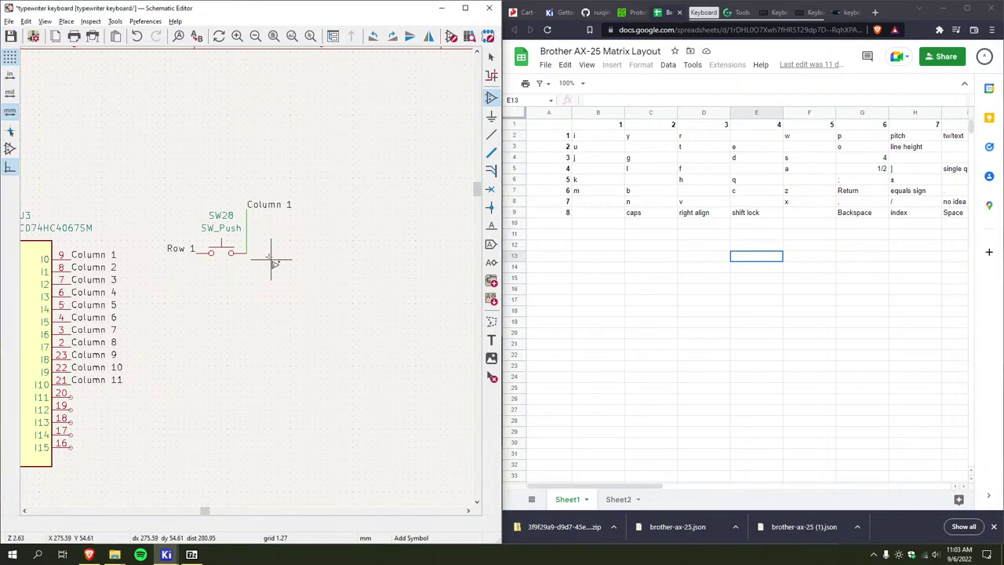
{"action": "left_click", "coordinate": [270, 263]}
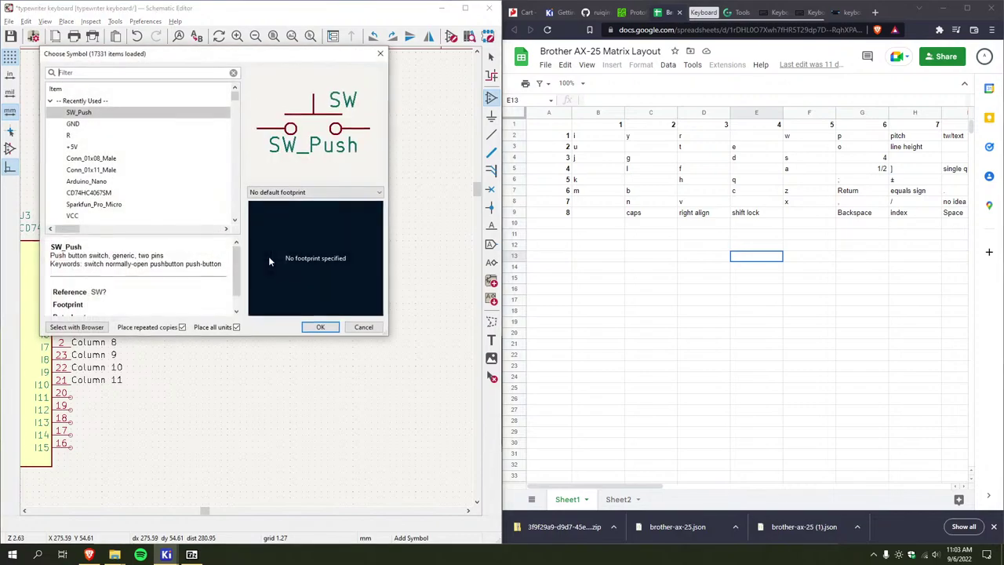
{"action": "left_click", "coordinate": [103, 113]}
{"action": "left_click", "coordinate": [317, 327]}
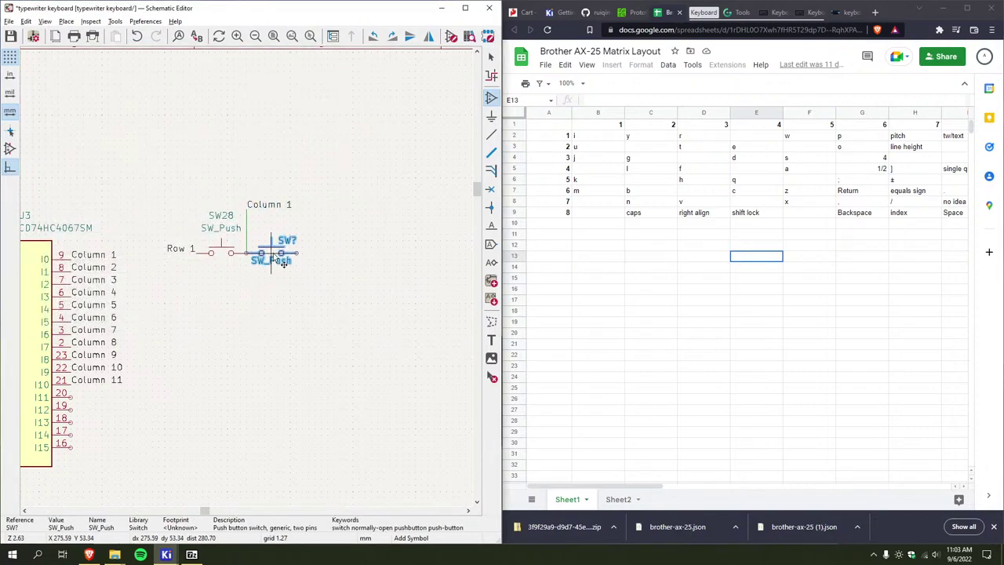
{"action": "left_click", "coordinate": [270, 252]}
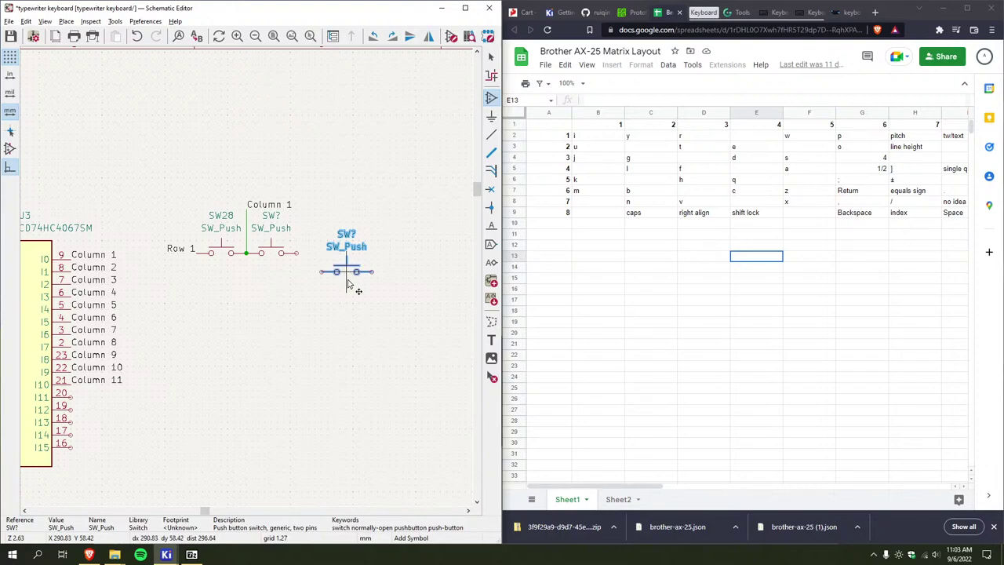
{"action": "key", "text": "Escape"}
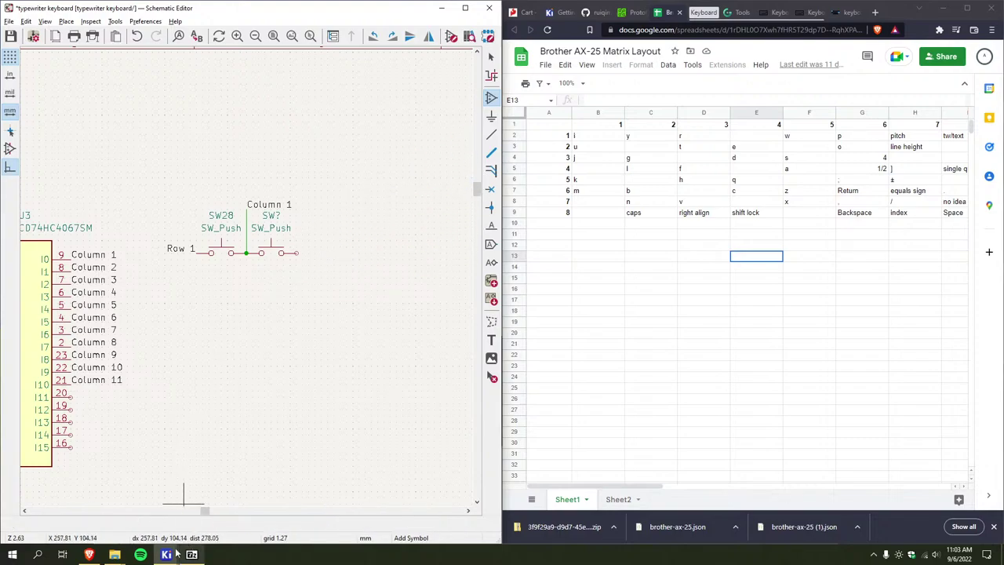
Bring up the PCB Editor beside the schematic, check the switch numbering, and set the new switch's reference to SW26
{"action": "mouse_move", "coordinate": [166, 554]}
{"action": "left_click", "coordinate": [307, 515]}
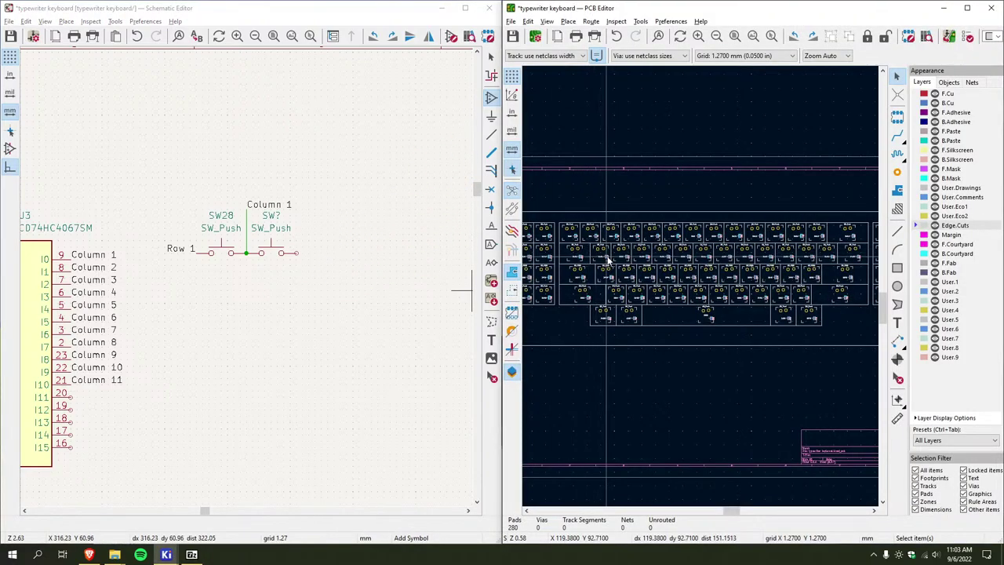
{"action": "scroll", "coordinate": [662, 257], "scroll_direction": "up", "scroll_amount": 3}
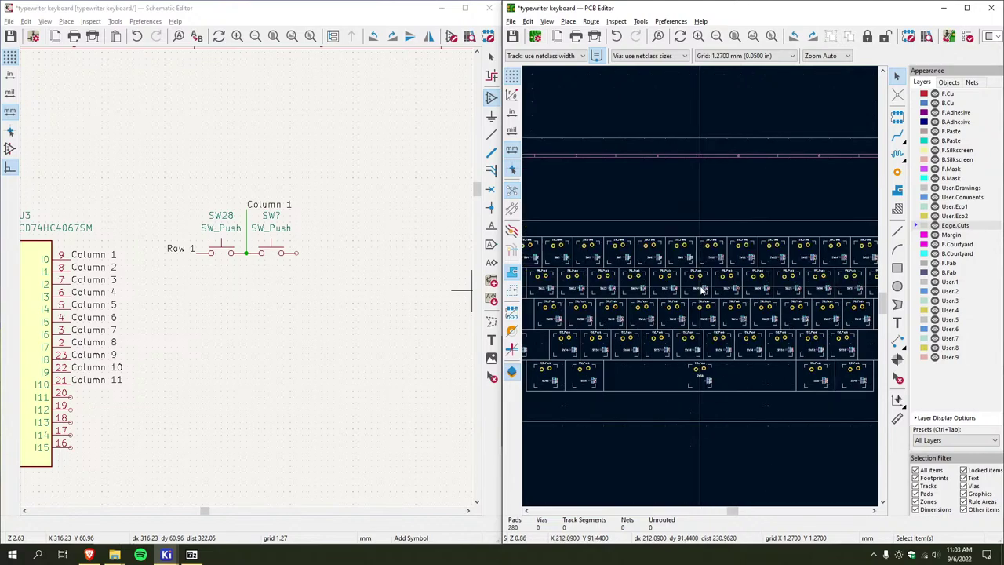
{"action": "scroll", "coordinate": [740, 279], "scroll_direction": "left", "scroll_amount": 3, "text": "ctrl"}
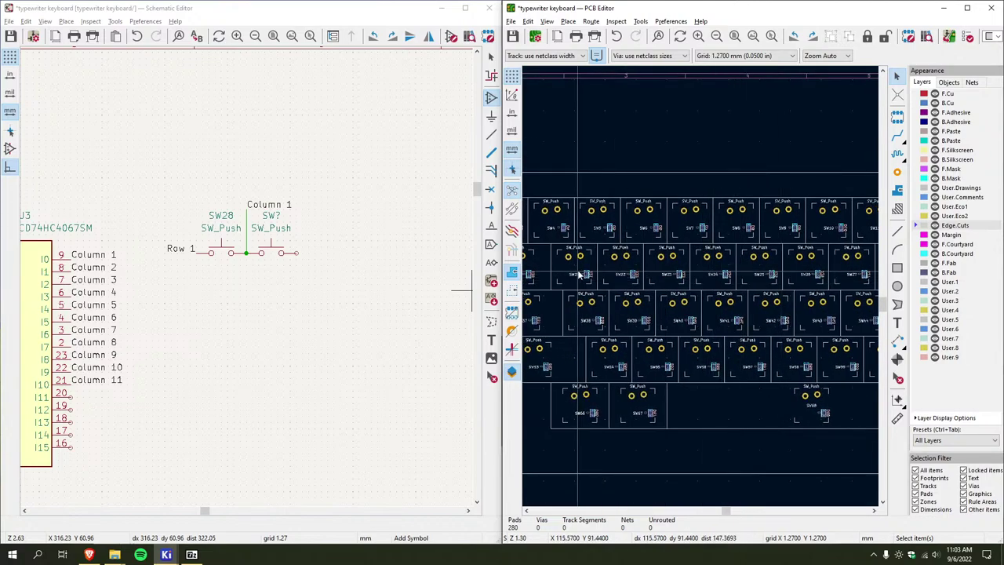
{"action": "scroll", "coordinate": [611, 274], "scroll_direction": "down", "scroll_amount": 1}
{"action": "scroll", "coordinate": [690, 280], "scroll_direction": "up", "scroll_amount": 1}
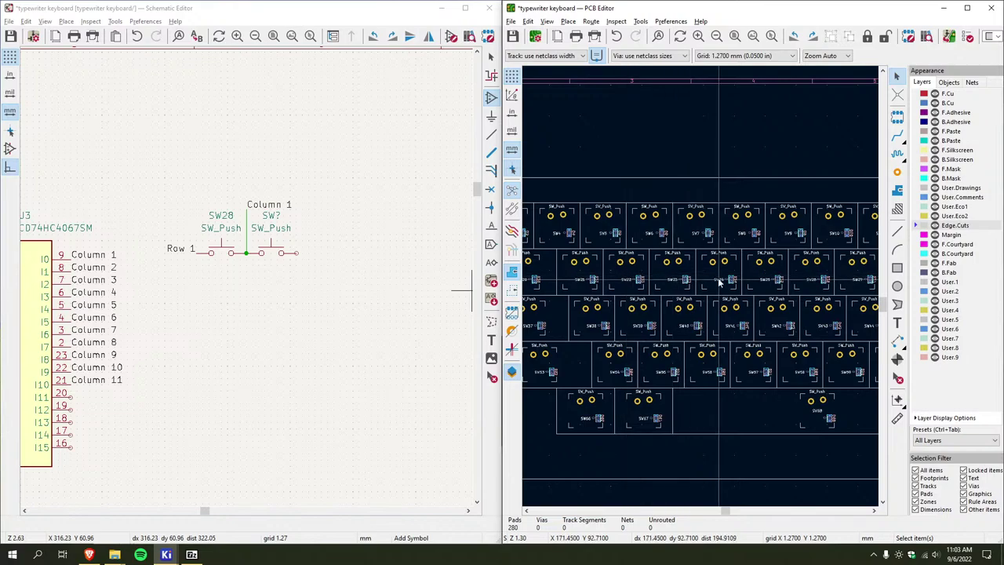
{"action": "scroll", "coordinate": [720, 284], "scroll_direction": "up", "scroll_amount": 3}
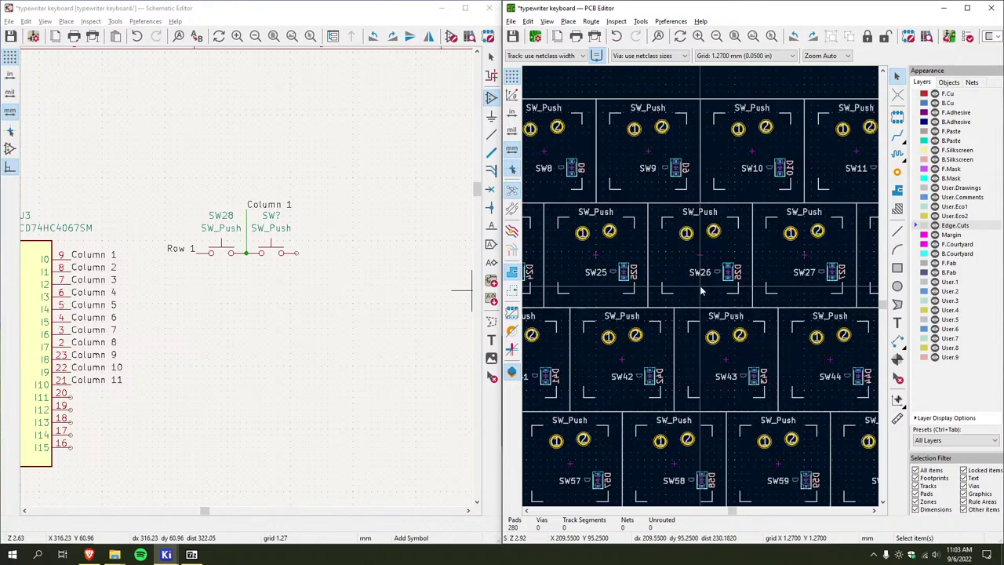
{"action": "double_click", "coordinate": [276, 222]}
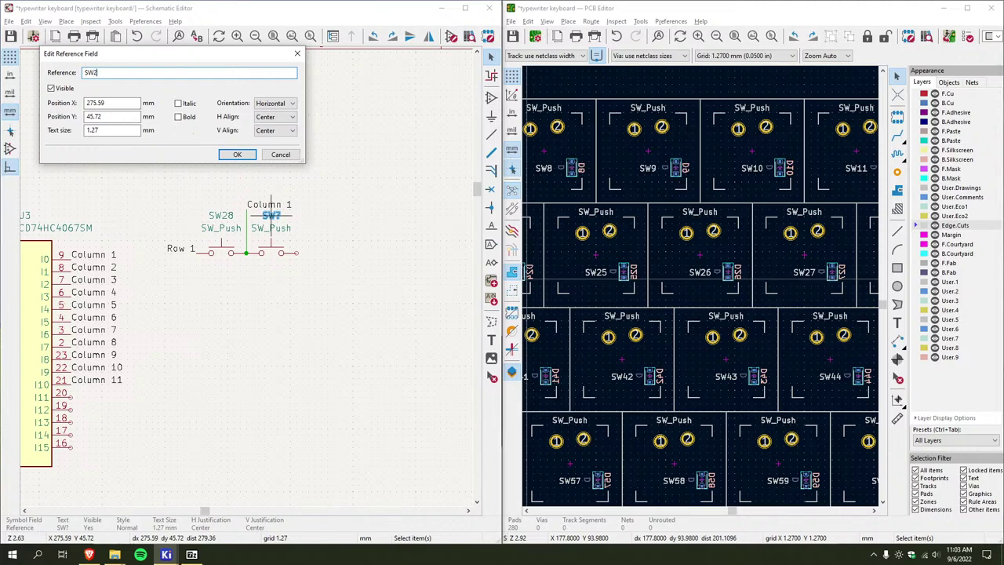
{"action": "type", "text": "26"}
{"action": "key", "text": "Return"}
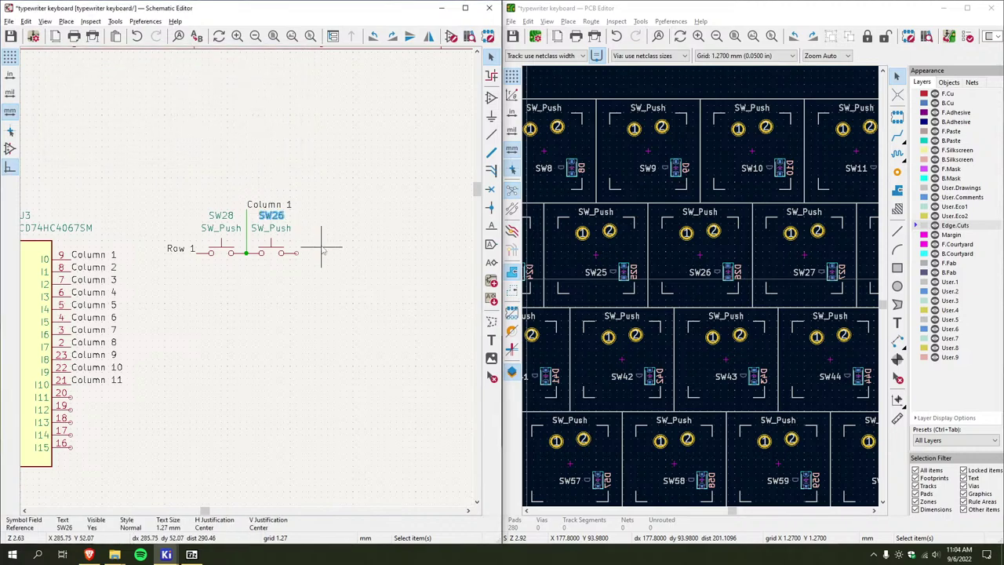
Place a third SW_Push symbol directly right of SW26, in line with the Row 1 switches
{"action": "key", "text": "a"}
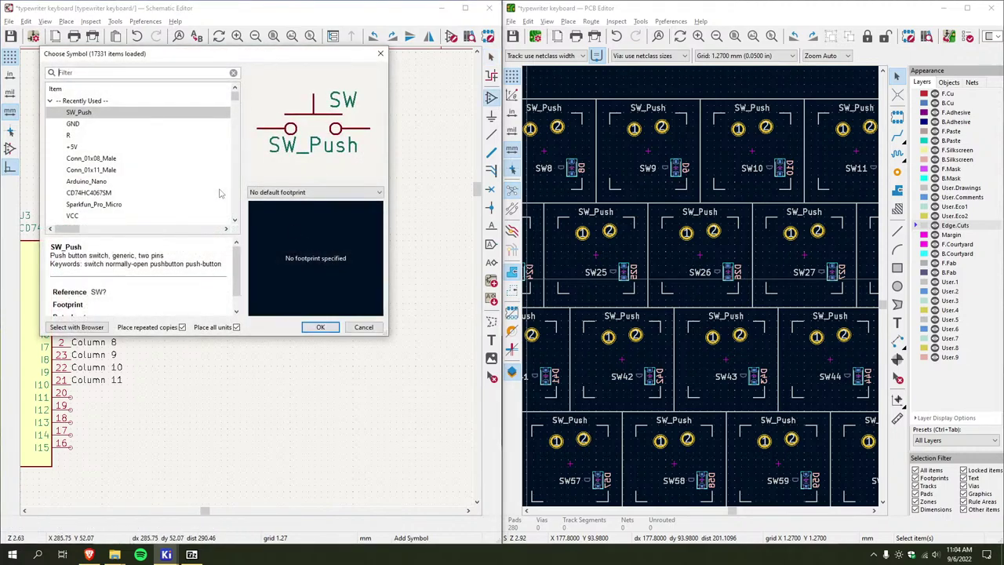
{"action": "left_click", "coordinate": [110, 113]}
{"action": "left_click", "coordinate": [321, 327]}
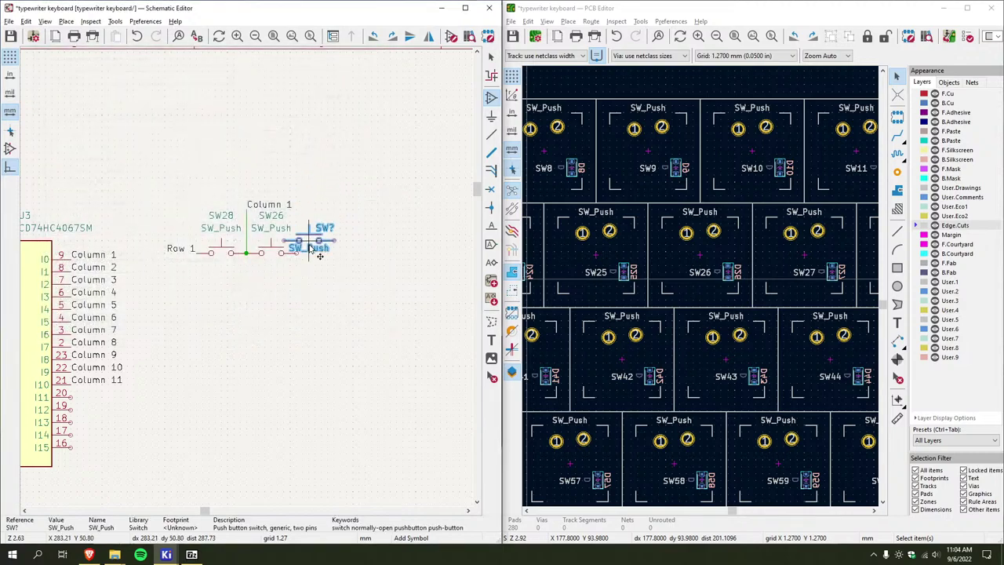
{"action": "left_click", "coordinate": [321, 254]}
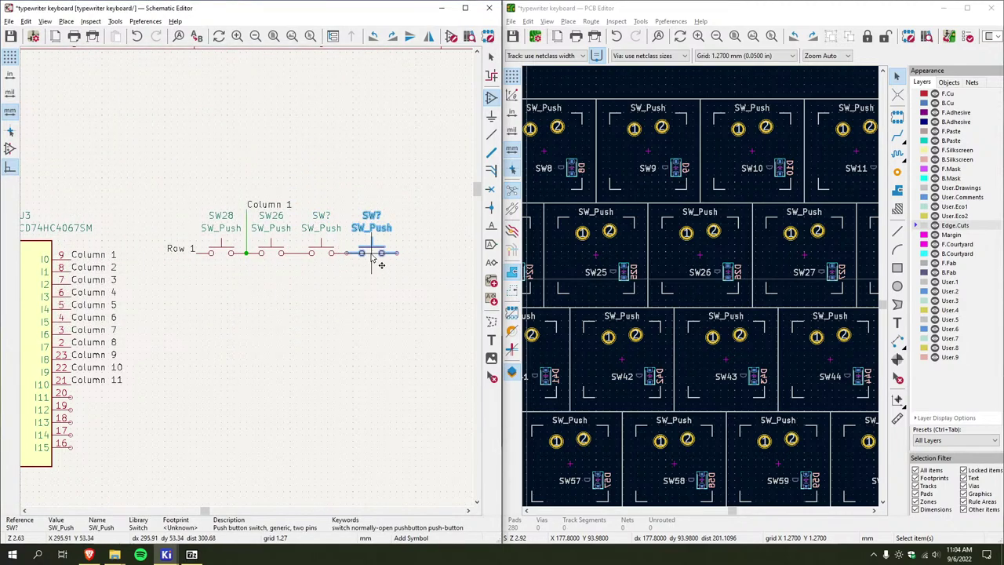
Bring the Brother AX-25 Matrix Layout spreadsheet back beside the schematic
{"action": "key", "text": "super+Tab"}
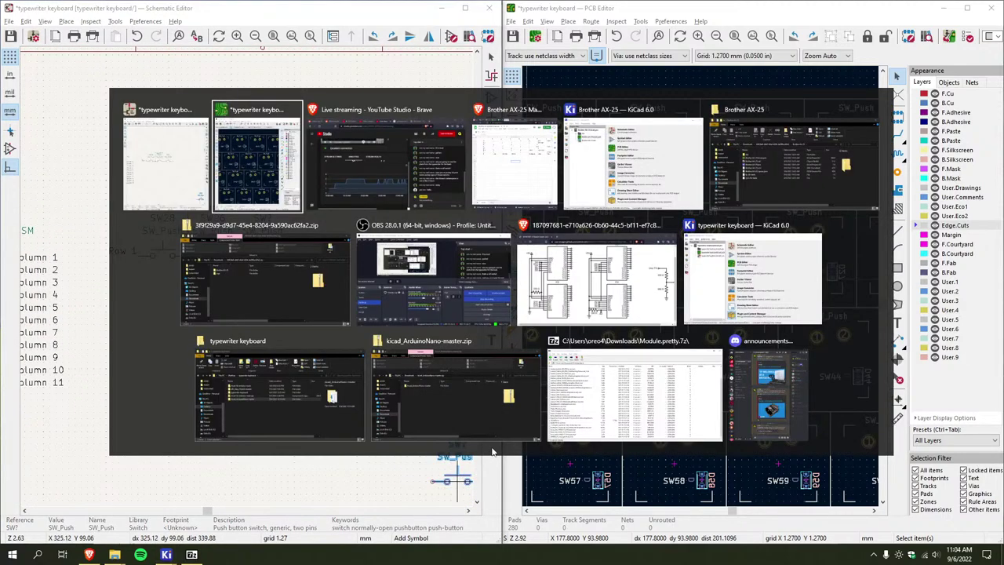
{"action": "key", "text": "Right"}
{"action": "key", "text": "Right"}
{"action": "key", "text": "Return"}
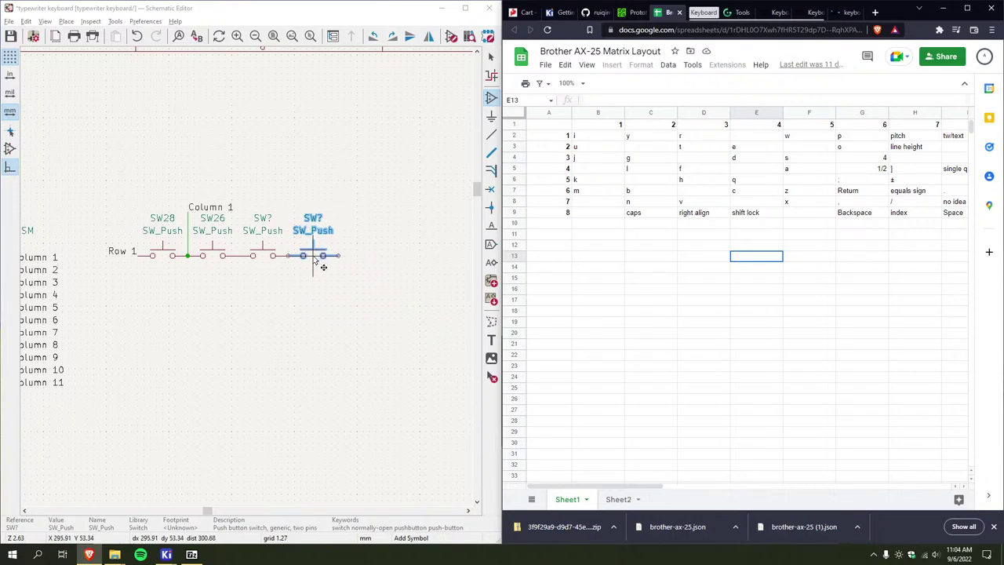
Try placing a fourth SW_Push symbol at the right end of the switch row, and undo it
{"action": "left_click", "coordinate": [323, 266]}
{"action": "middle_click_drag", "start_coordinate": [411, 303], "coordinate": [377, 300]}
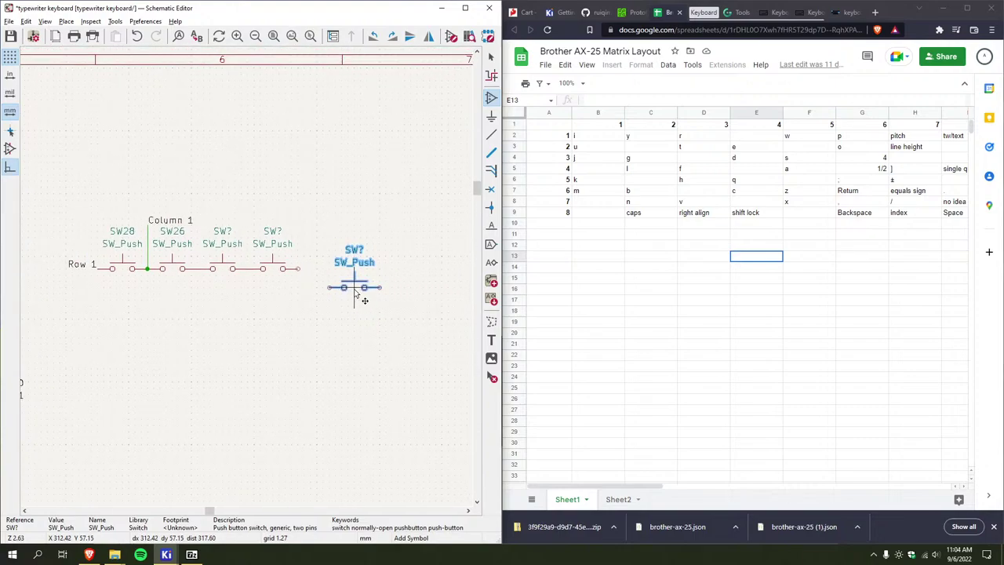
{"action": "key", "text": "Escape"}
{"action": "key", "text": "ctrl+z"}
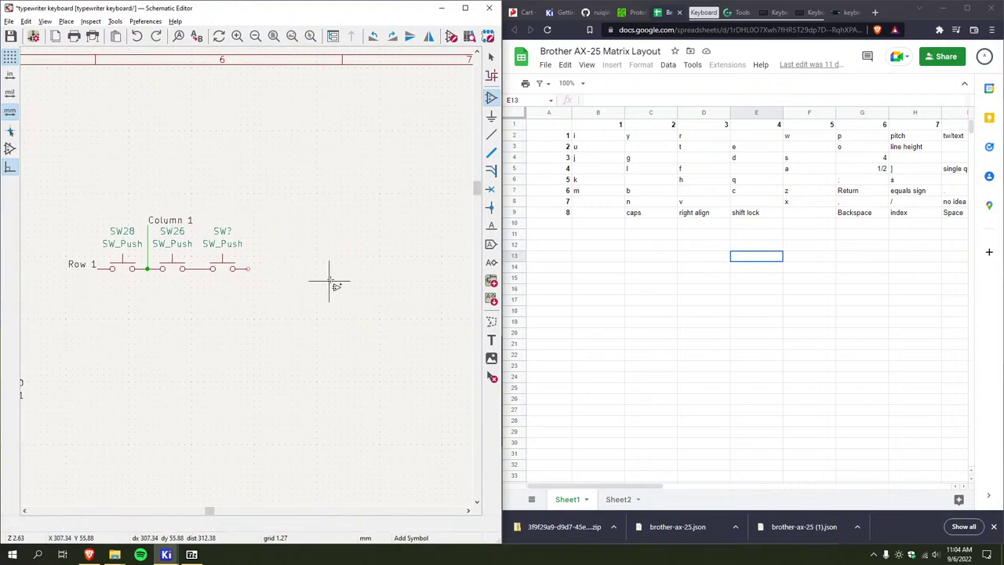
{"action": "left_click", "coordinate": [254, 278]}
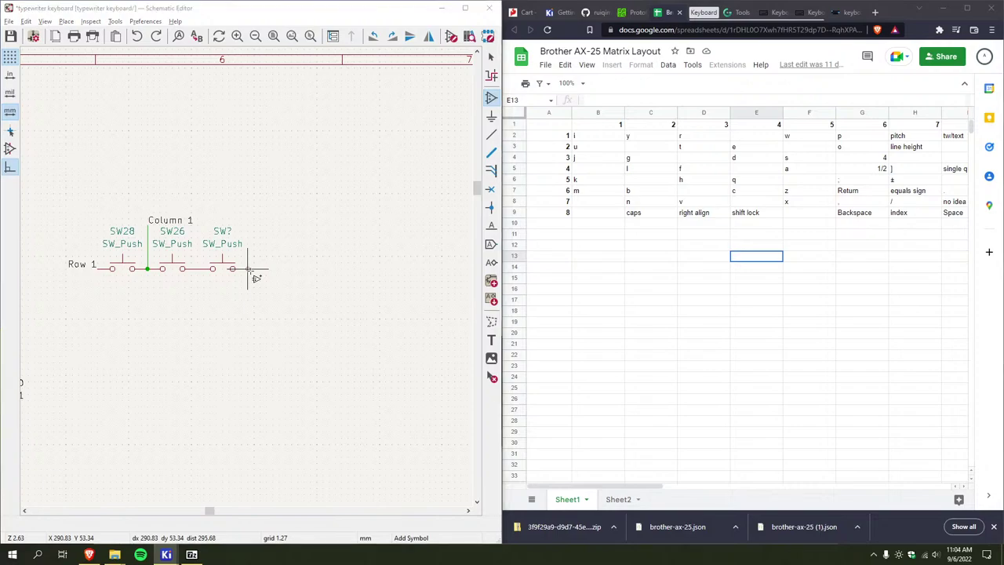
{"action": "key", "text": "Escape"}
{"action": "left_click", "coordinate": [247, 268]}
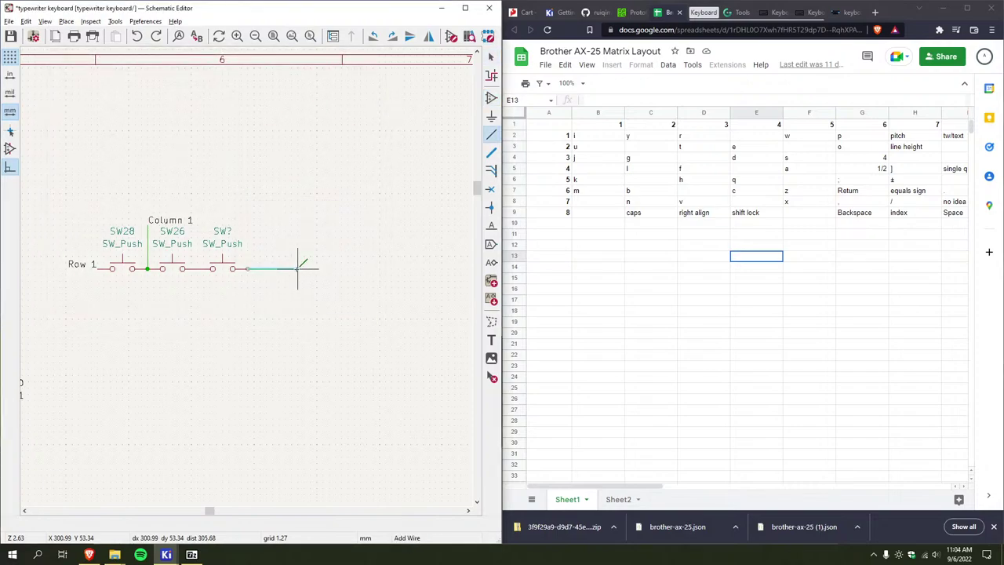
{"action": "key", "text": "Escape"}
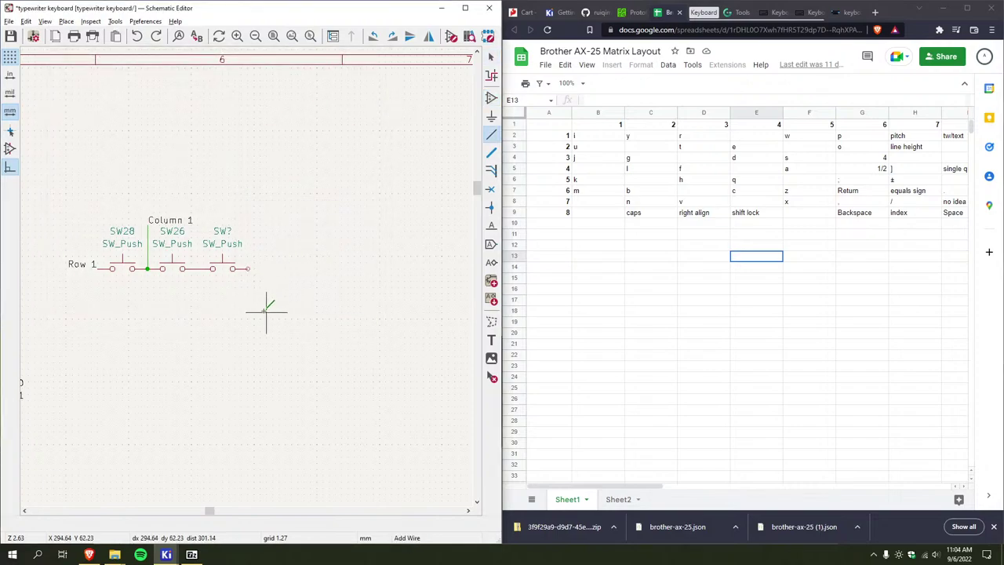
Place a fourth SW_Push symbol just below and to the right of the Row 1 switches
{"action": "key", "text": "a"}
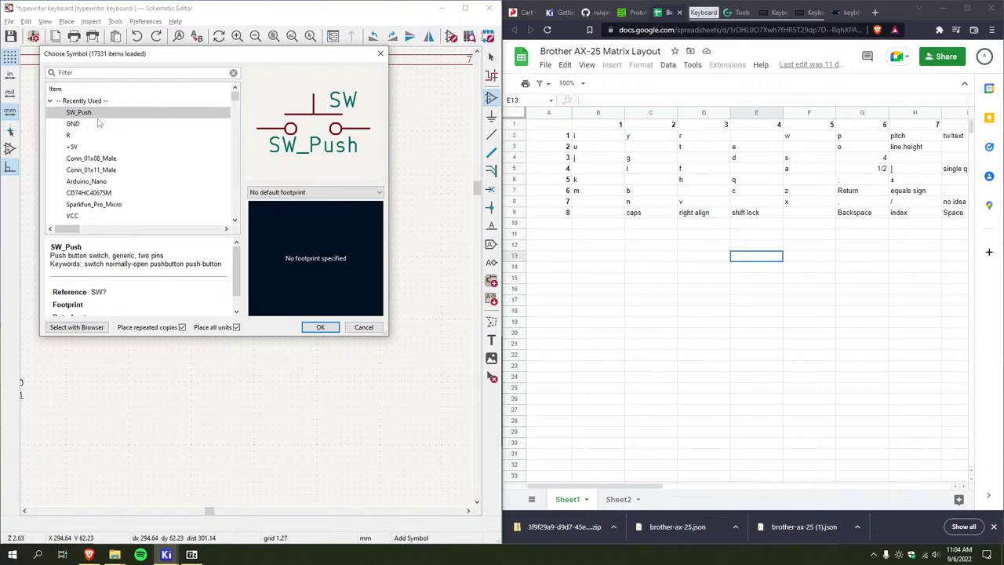
{"action": "left_click", "coordinate": [98, 123]}
{"action": "double_click", "coordinate": [91, 114]}
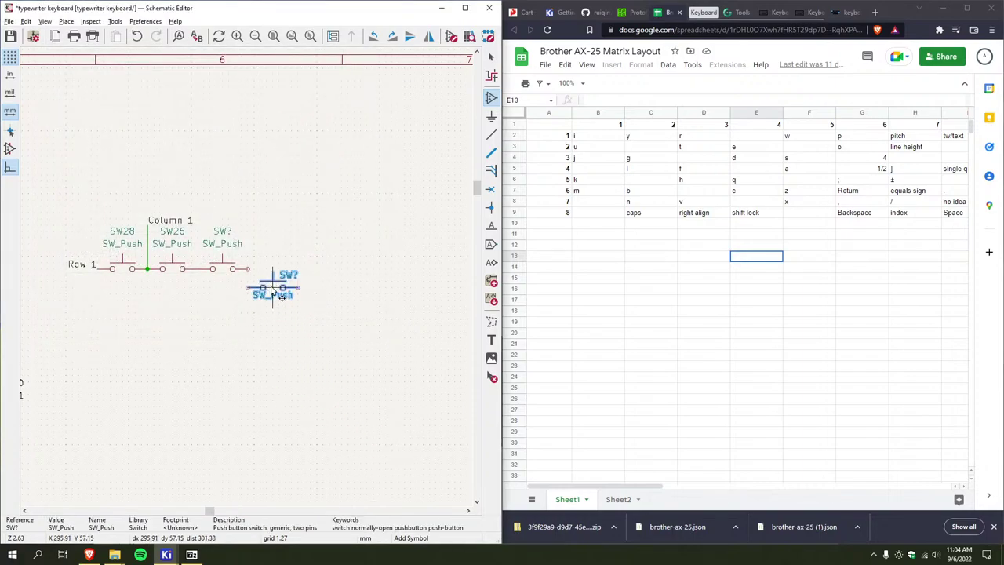
{"action": "left_click", "coordinate": [273, 287]}
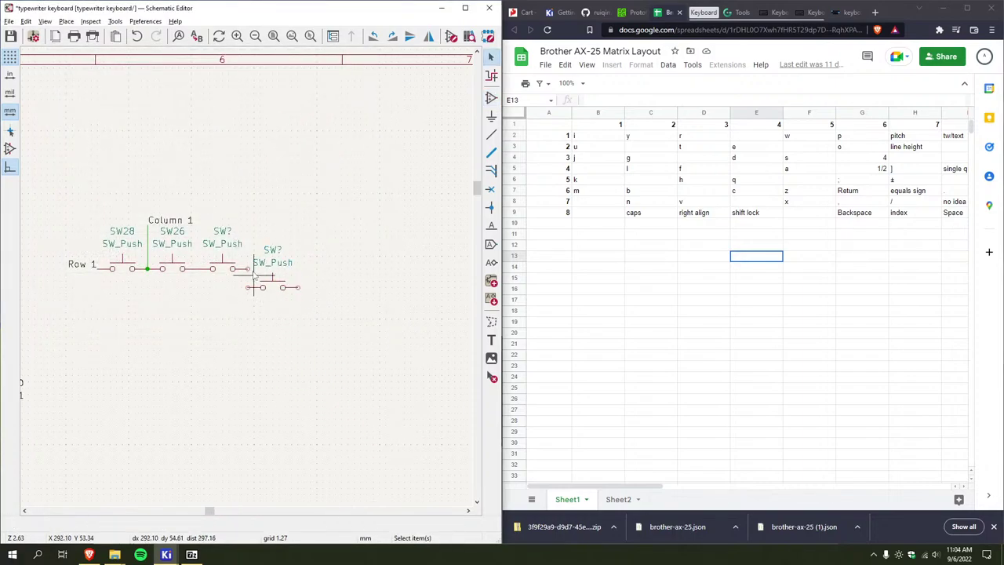
Extend Row 1 from its last switch with a wire one switch wide, and move the new switch to the wire's far end
{"action": "key", "text": "w"}
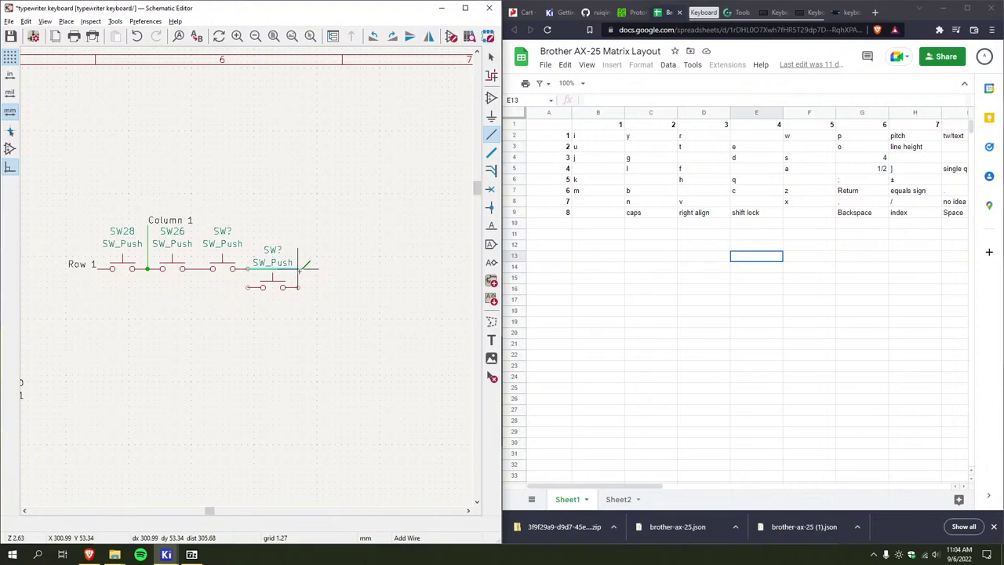
{"action": "key", "text": "Escape"}
{"action": "key", "text": "Escape"}
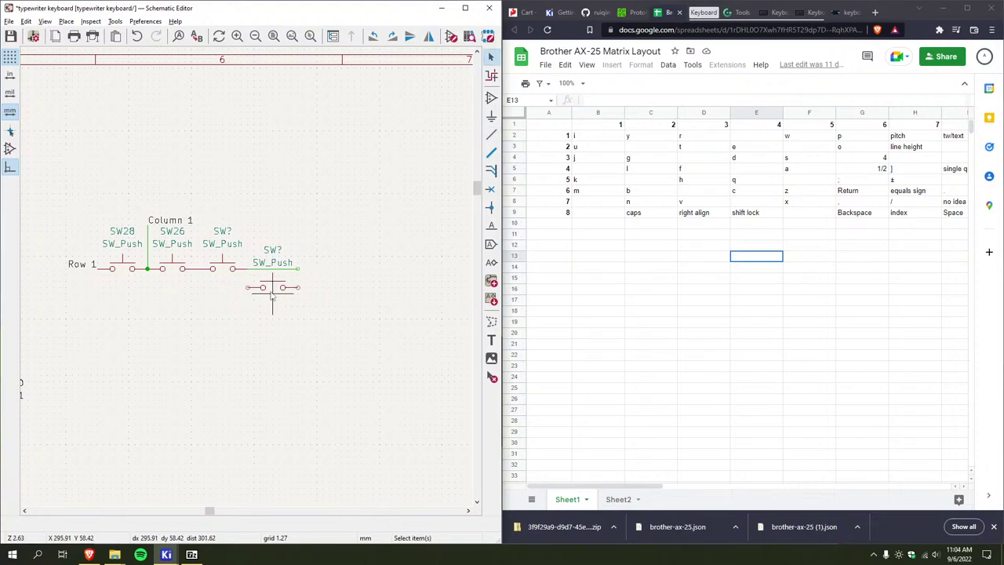
{"action": "left_click", "coordinate": [278, 285]}
{"action": "key", "text": "m"}
{"action": "left_click", "coordinate": [320, 273]}
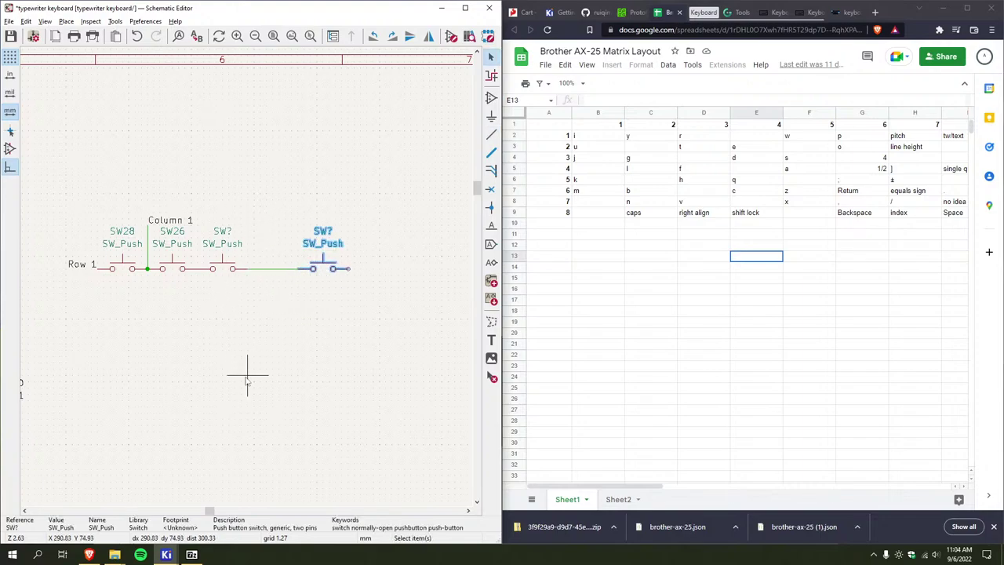
Place three more SW_Push symbols end to end after the last switch in Row 1
{"action": "middle_click_drag", "start_coordinate": [247, 380], "coordinate": [342, 258]}
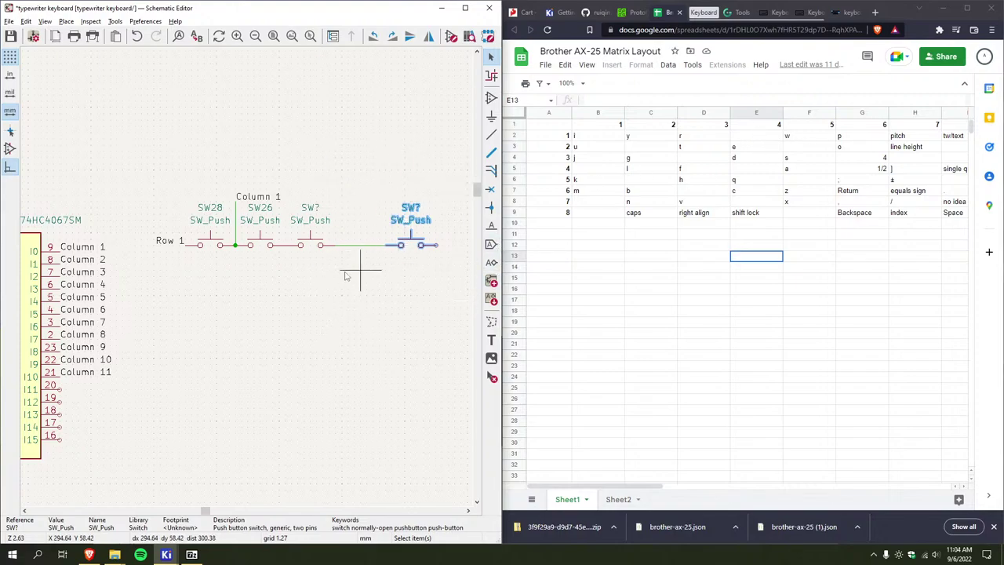
{"action": "middle_click_drag", "start_coordinate": [345, 275], "coordinate": [240, 289]}
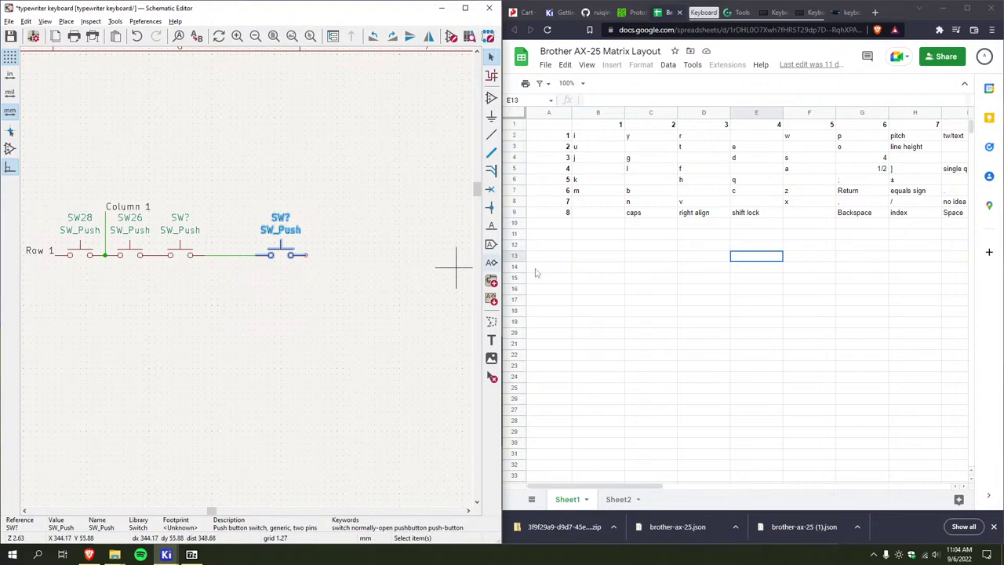
{"action": "key", "text": "a"}
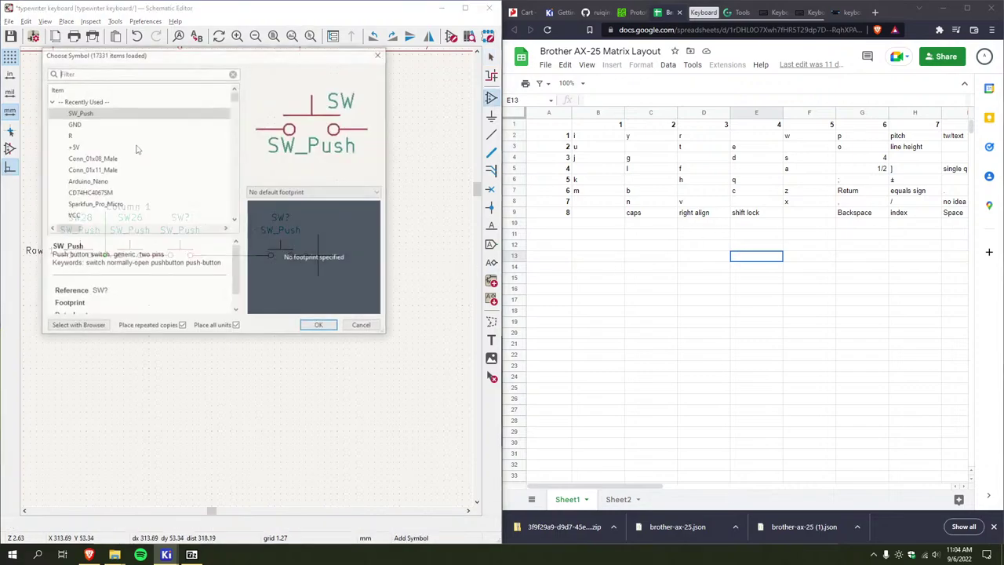
{"action": "key", "text": "Return"}
{"action": "left_click", "coordinate": [354, 263]}
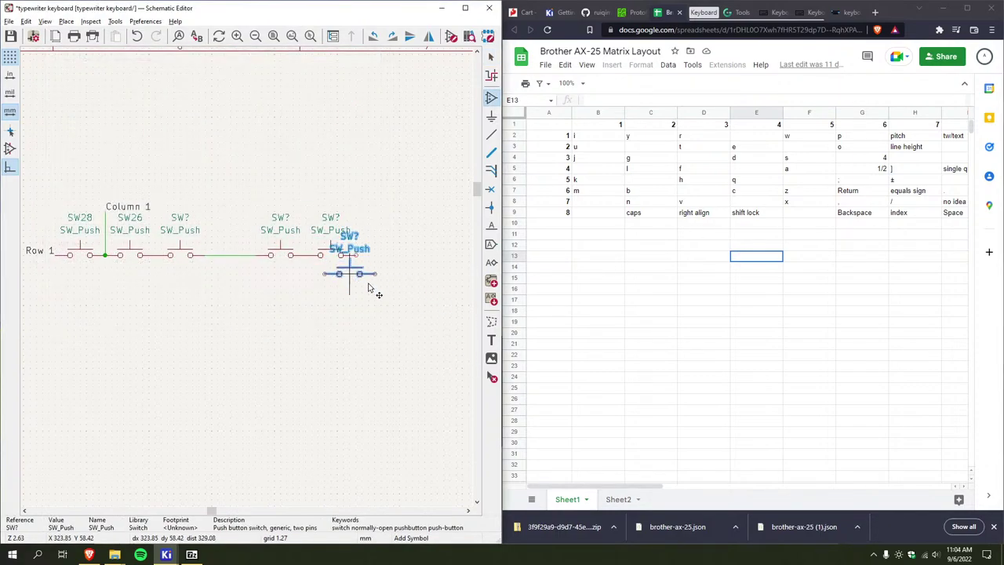
{"action": "middle_click_drag", "start_coordinate": [370, 287], "coordinate": [307, 296]}
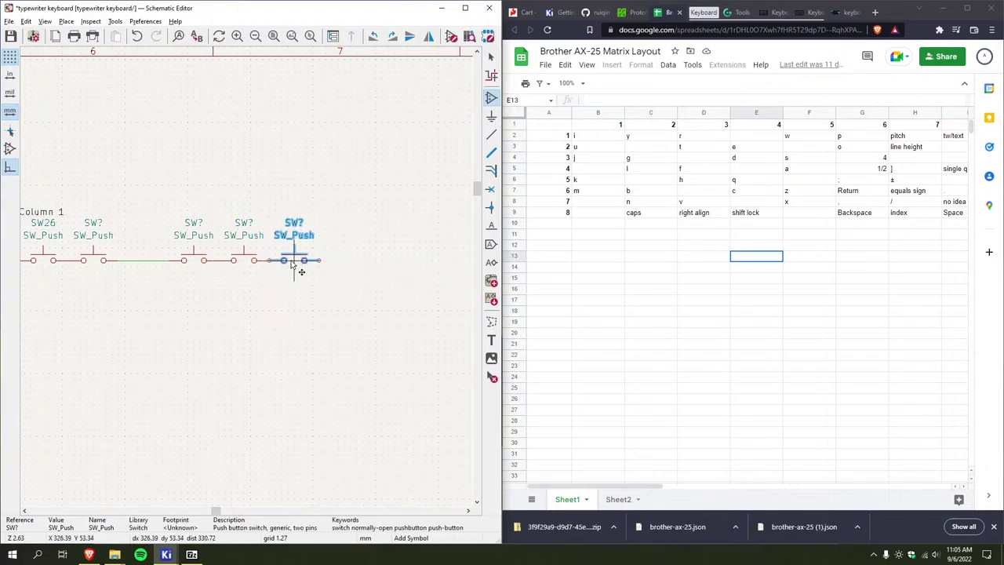
{"action": "left_click", "coordinate": [295, 260]}
{"action": "left_click", "coordinate": [353, 267]}
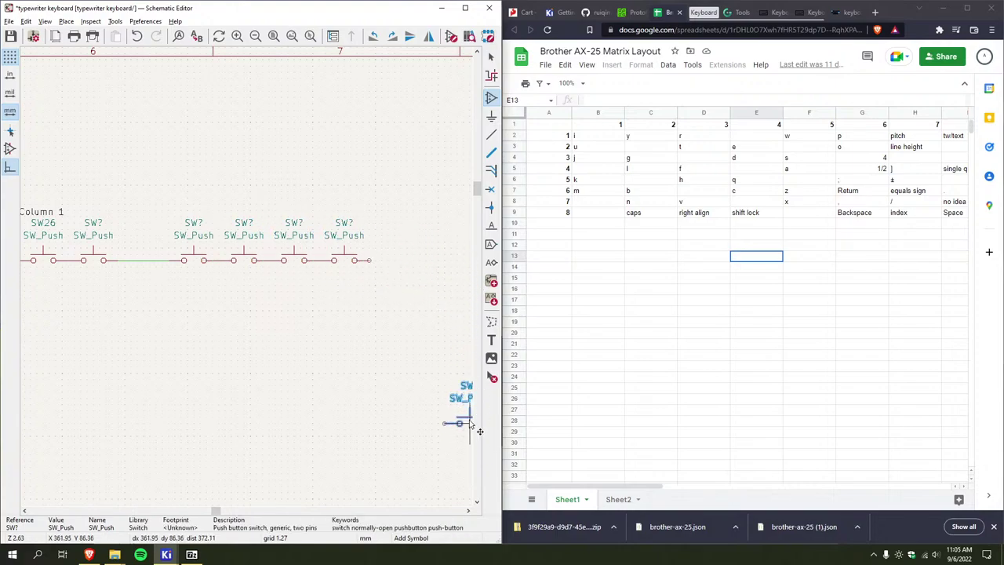
{"action": "key", "text": "Escape"}
Show columns 5 to 11 of the matrix spreadsheet and place one more SW_Push symbol at the right end of Row 1
{"action": "left_click_drag", "start_coordinate": [582, 487], "coordinate": [667, 483]}
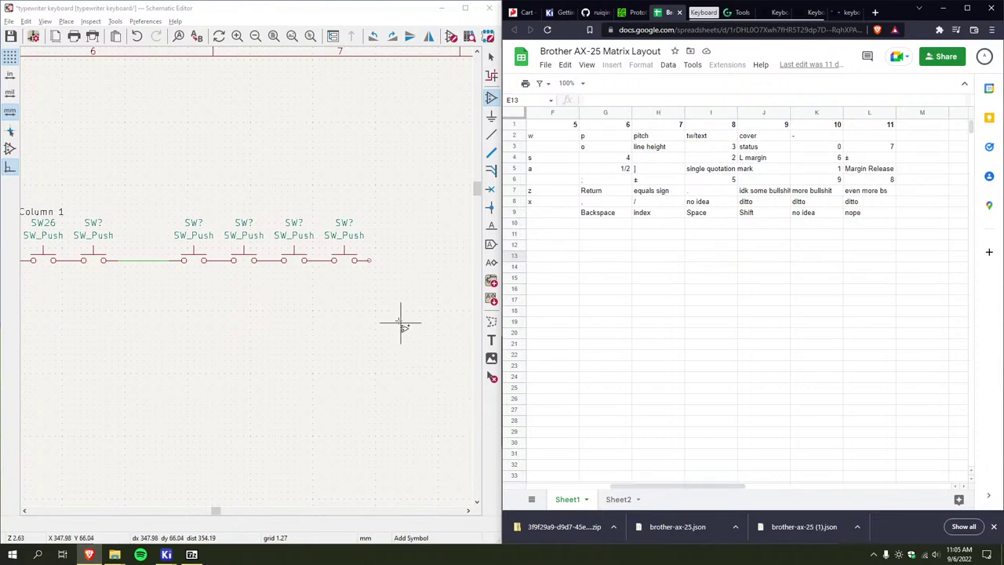
{"action": "middle_click_drag", "start_coordinate": [399, 320], "coordinate": [330, 320]}
{"action": "left_click", "coordinate": [320, 279]}
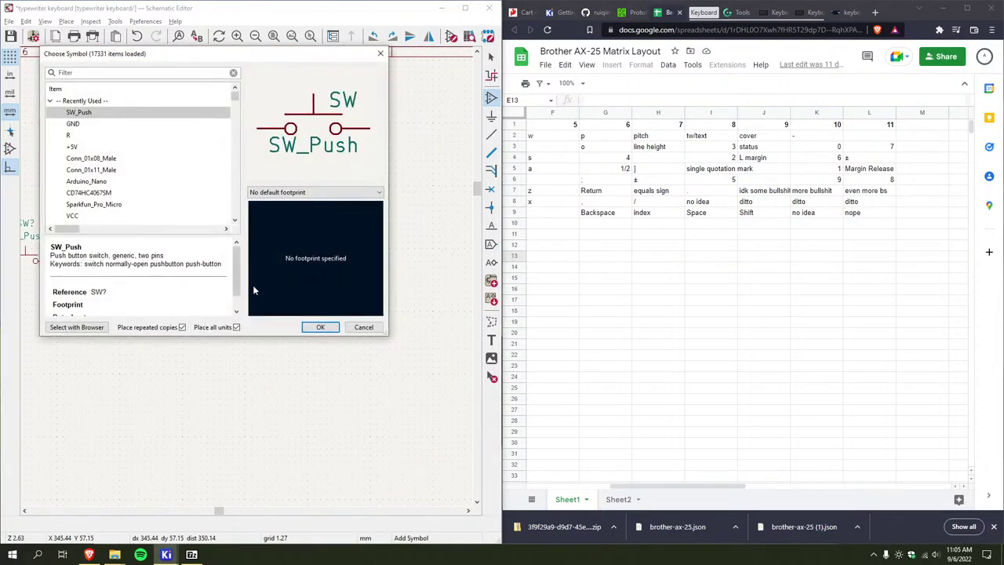
{"action": "left_click", "coordinate": [318, 327]}
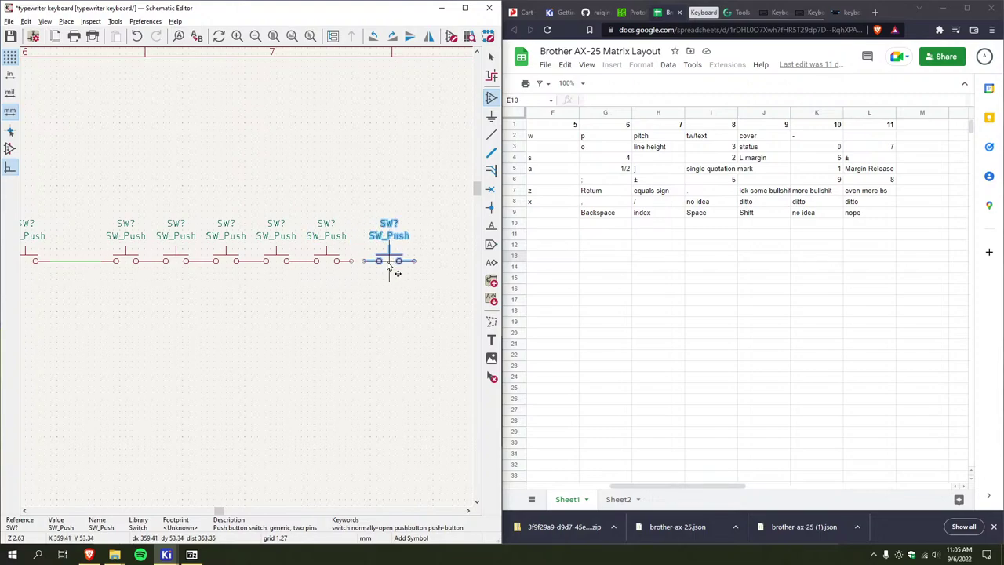
{"action": "left_click", "coordinate": [377, 268]}
{"action": "middle_click_drag", "start_coordinate": [402, 278], "coordinate": [287, 283]}
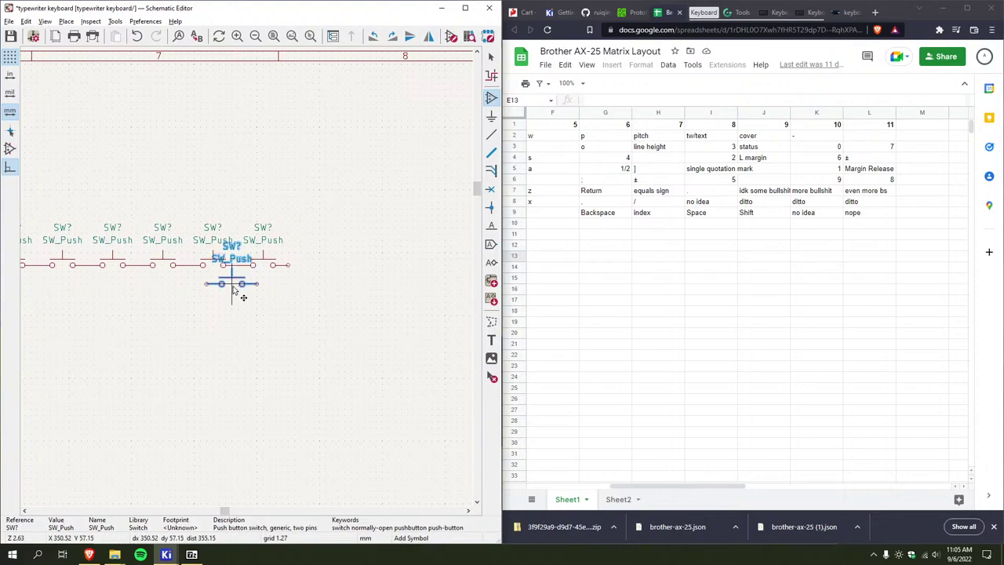
{"action": "key", "text": "Escape"}
{"action": "key", "text": "Escape"}
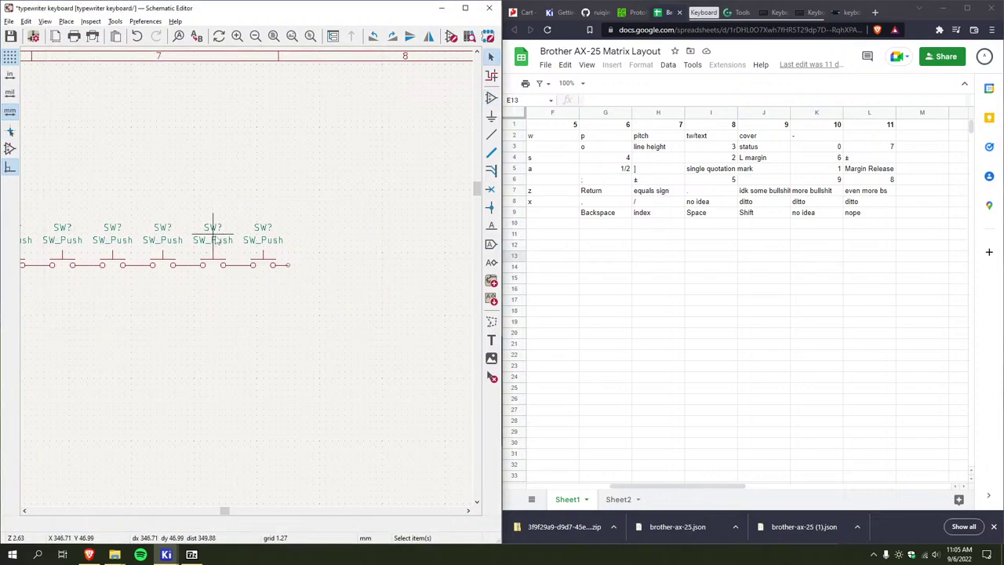
Delete the second-to-last switch in Row 1 and bridge its gap with a wire
{"action": "left_click", "coordinate": [213, 239]}
{"action": "left_click", "coordinate": [225, 264]}
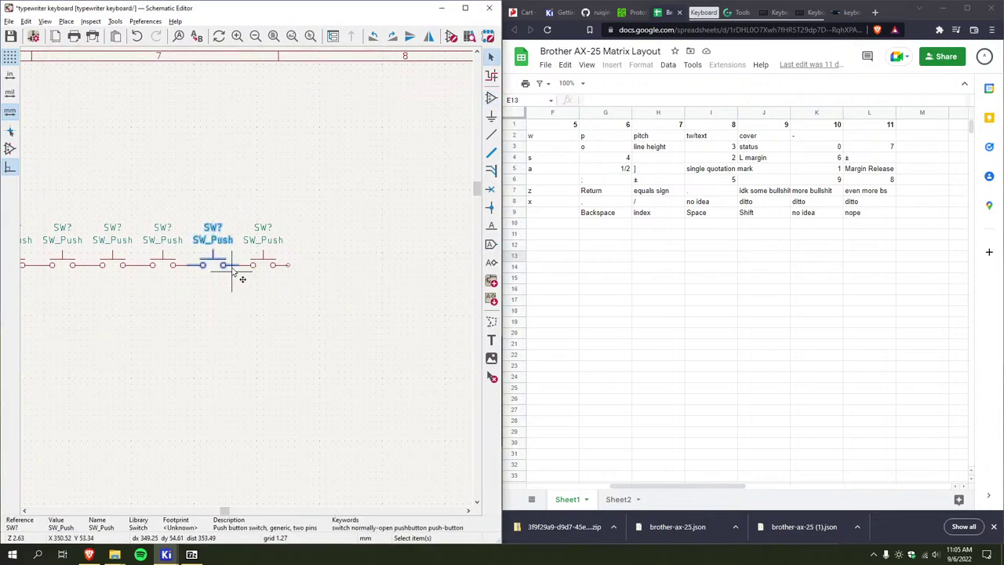
{"action": "key", "text": "Delete"}
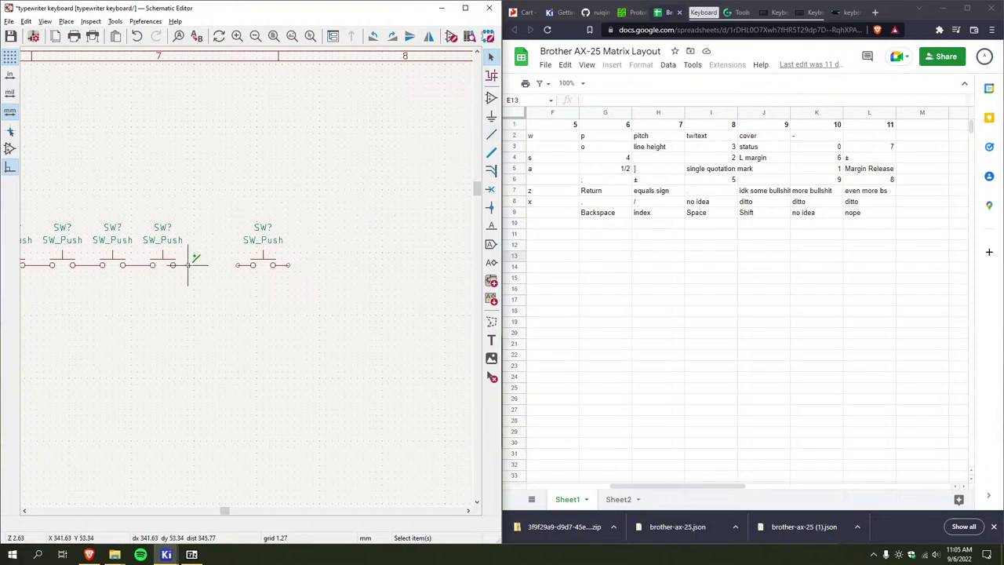
{"action": "key", "text": "w"}
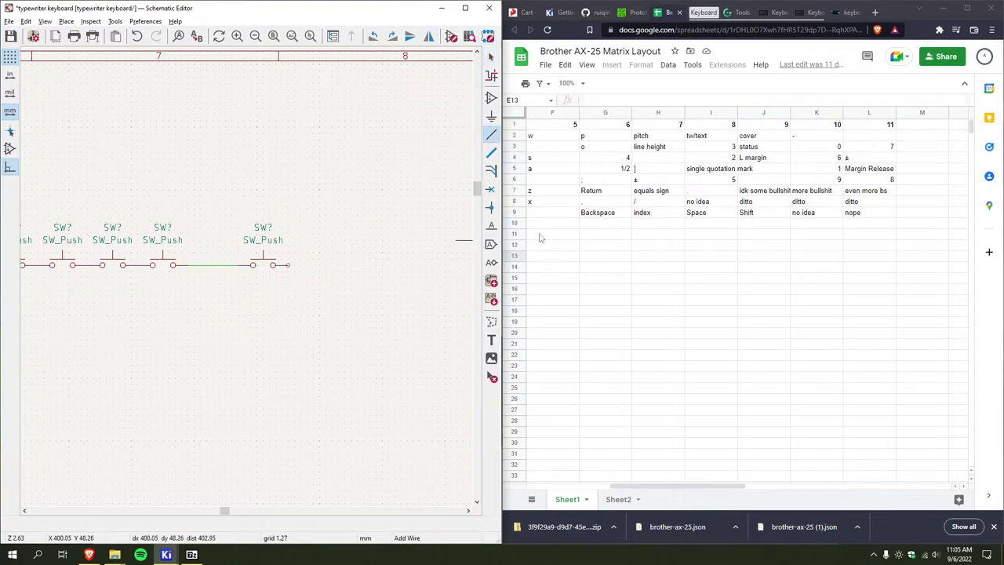
{"action": "key", "text": "Escape"}
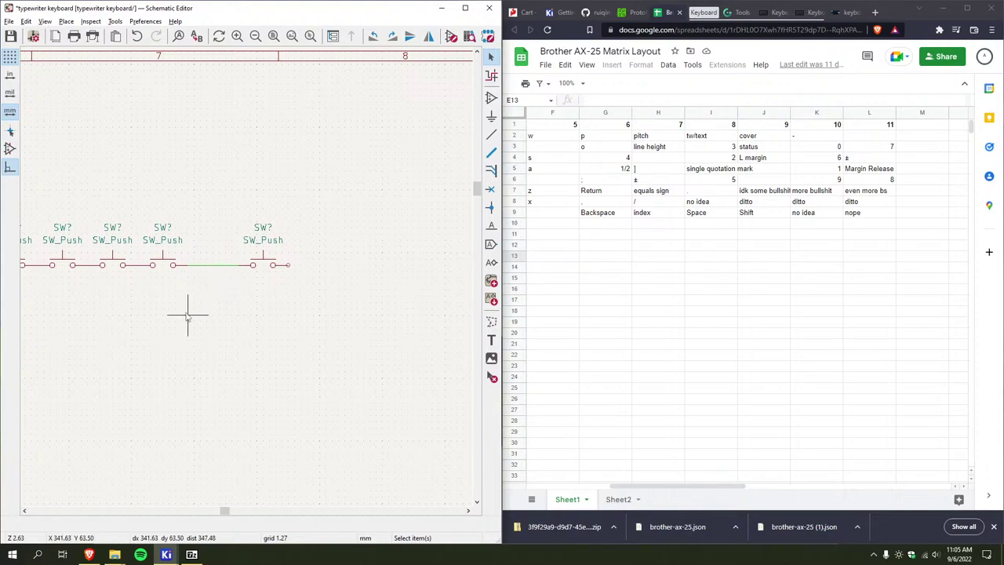
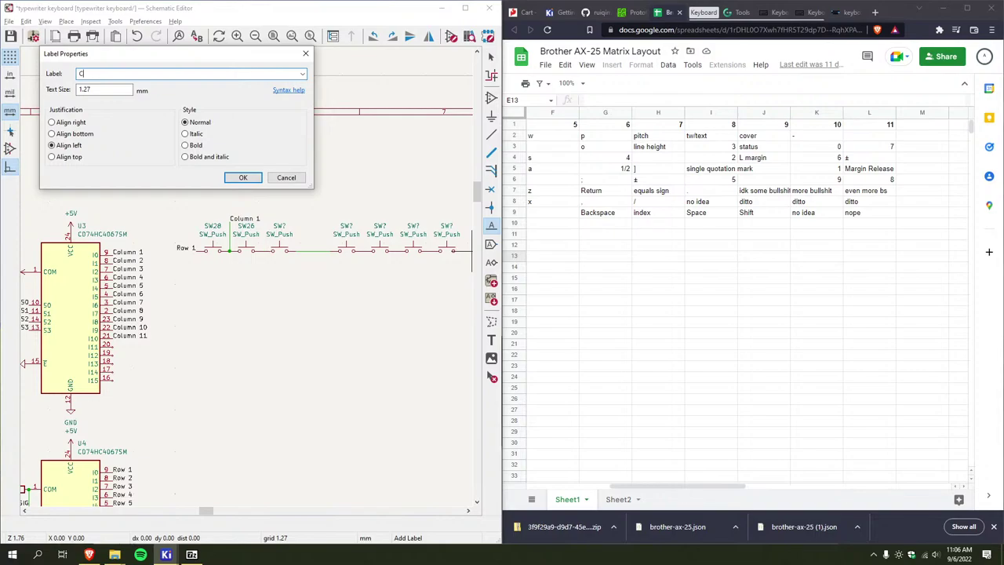
Place a Column 2 net label on the row between SW26 and the third switch
{"action": "key", "text": "Return"}
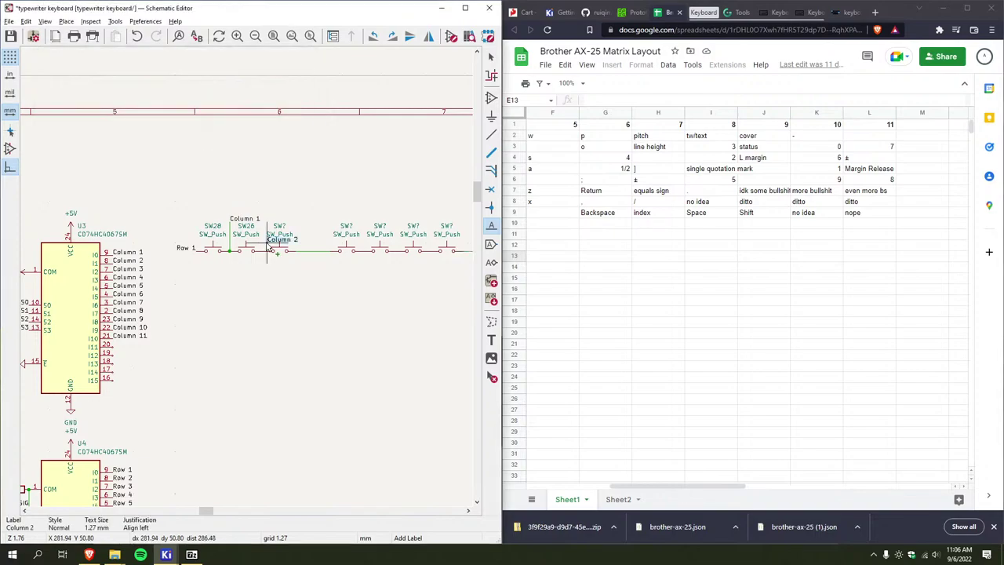
{"action": "scroll", "coordinate": [250, 271], "scroll_direction": "up", "scroll_amount": 2}
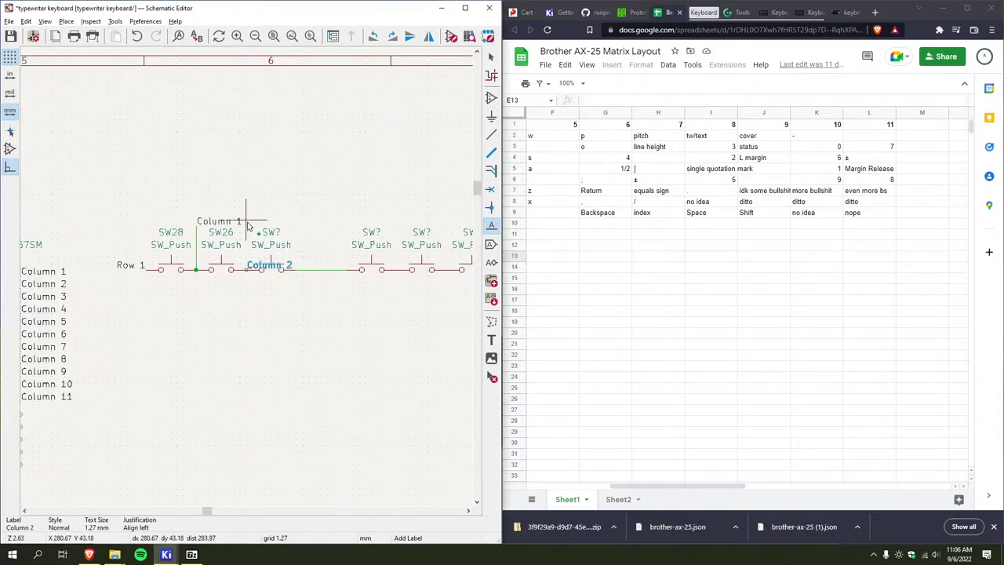
{"action": "left_click", "coordinate": [246, 269]}
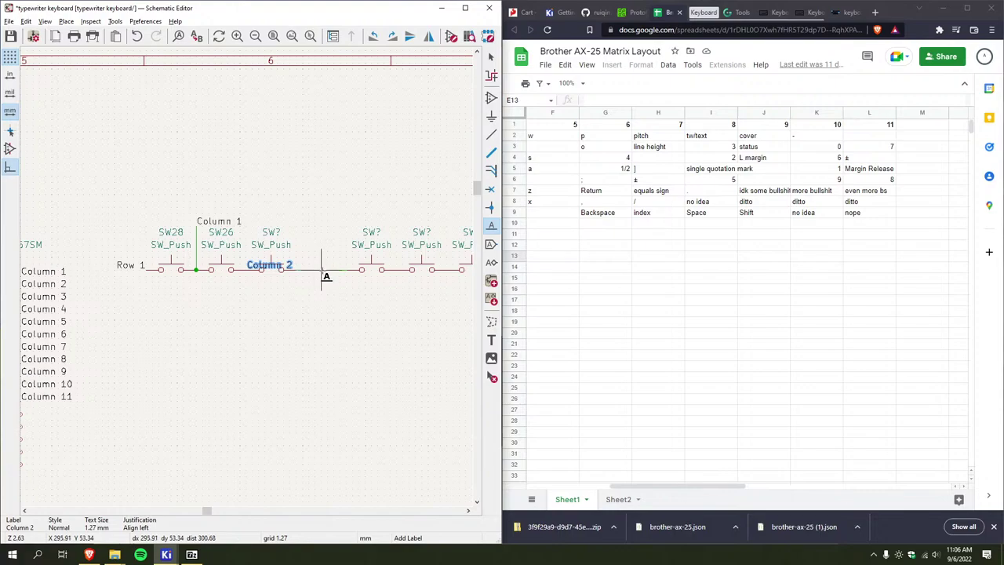
Place a Column 3 net label where the third switch meets the wire segment
{"action": "scroll", "coordinate": [298, 302], "scroll_direction": "up", "scroll_amount": 2}
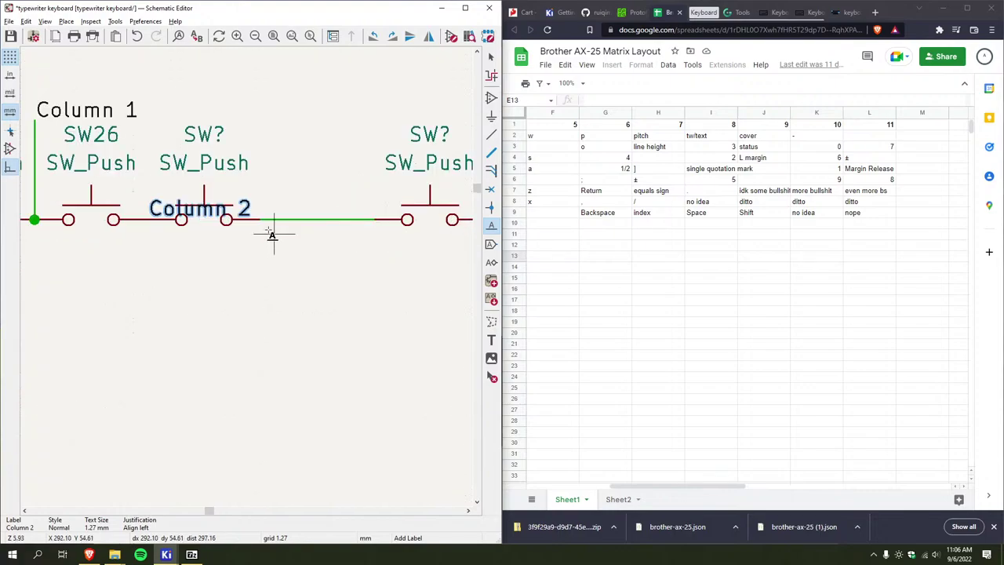
{"action": "left_click", "coordinate": [281, 267]}
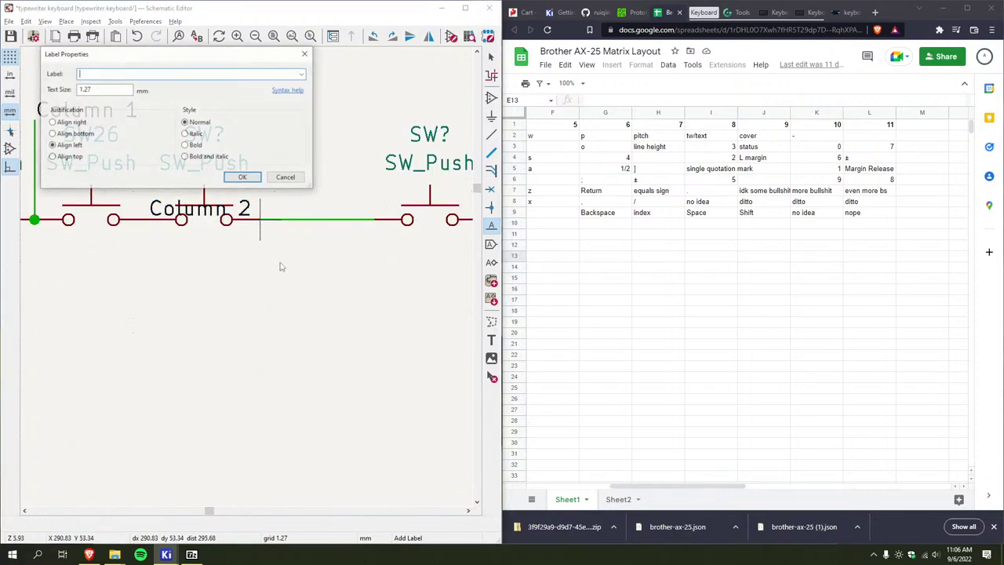
{"action": "type", "text": "Column 3"}
{"action": "key", "text": "Return"}
{"action": "left_click", "coordinate": [260, 220]}
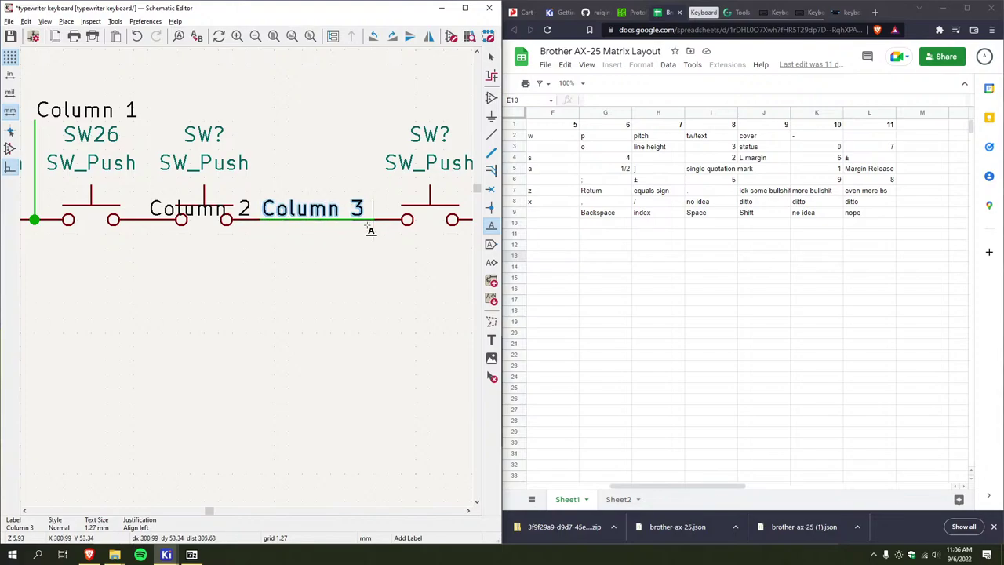
Place a Column 4 net label at the far end of the wire segment, before the next switch
{"action": "middle_click_drag", "start_coordinate": [369, 227], "coordinate": [280, 250]}
{"action": "key", "text": "a"}
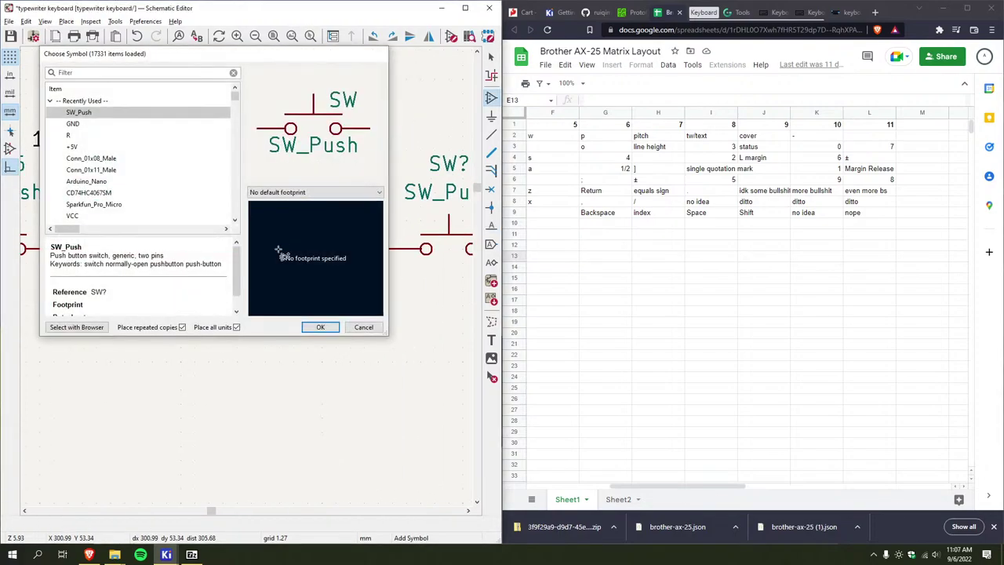
{"action": "key", "text": "Escape"}
{"action": "left_click", "coordinate": [279, 250]}
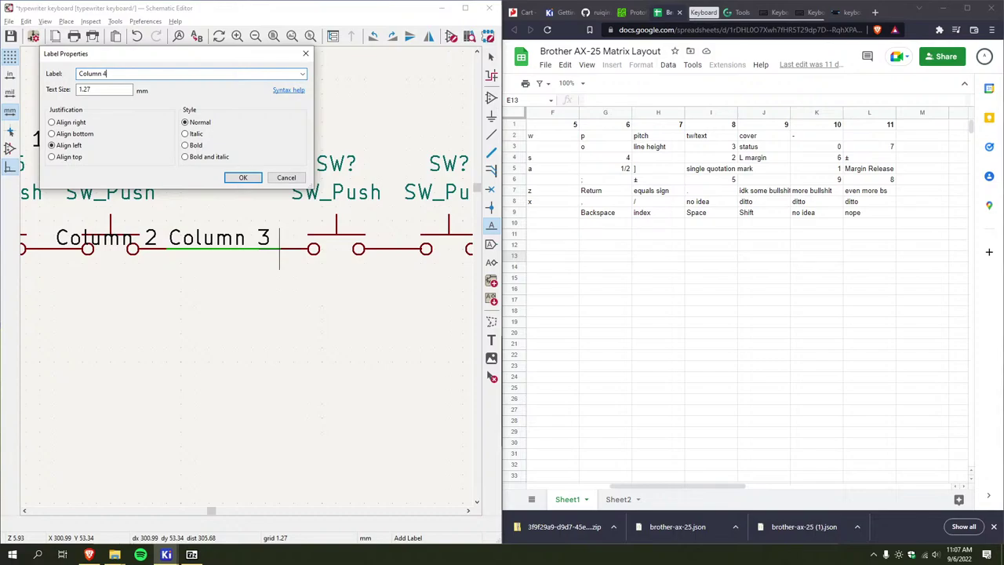
{"action": "key", "text": "Return"}
{"action": "left_click", "coordinate": [280, 251]}
Place a Column 5 net label between the fourth and fifth switches and a Column 6 label between the fifth and sixth
{"action": "middle_click_drag", "start_coordinate": [314, 271], "coordinate": [209, 287]}
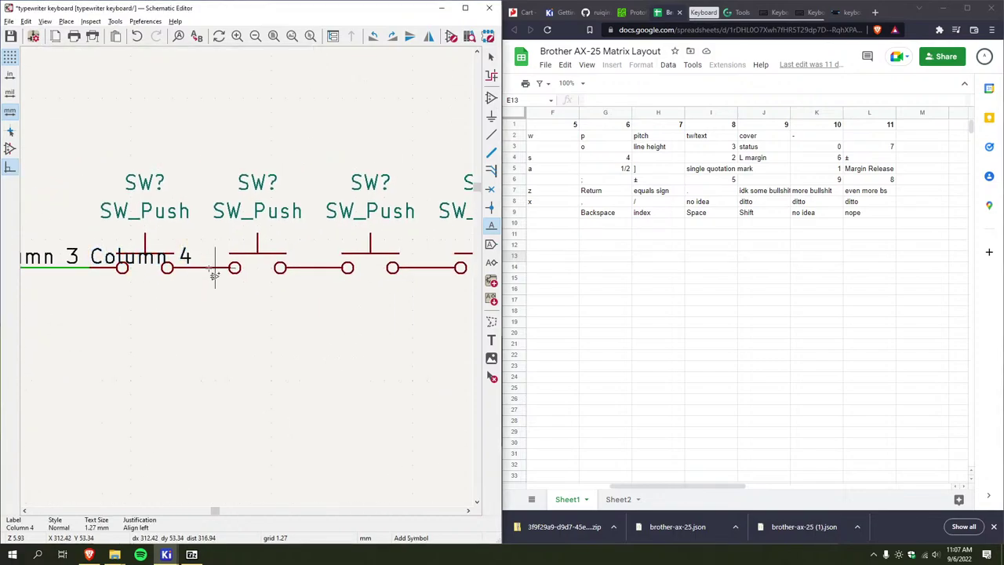
{"action": "left_click", "coordinate": [202, 270]}
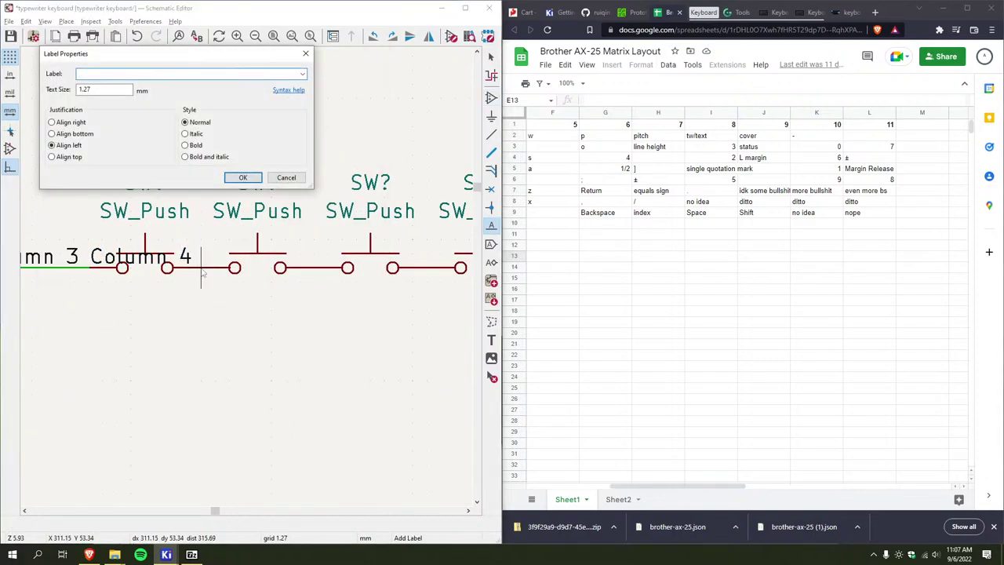
{"action": "key", "text": "Return"}
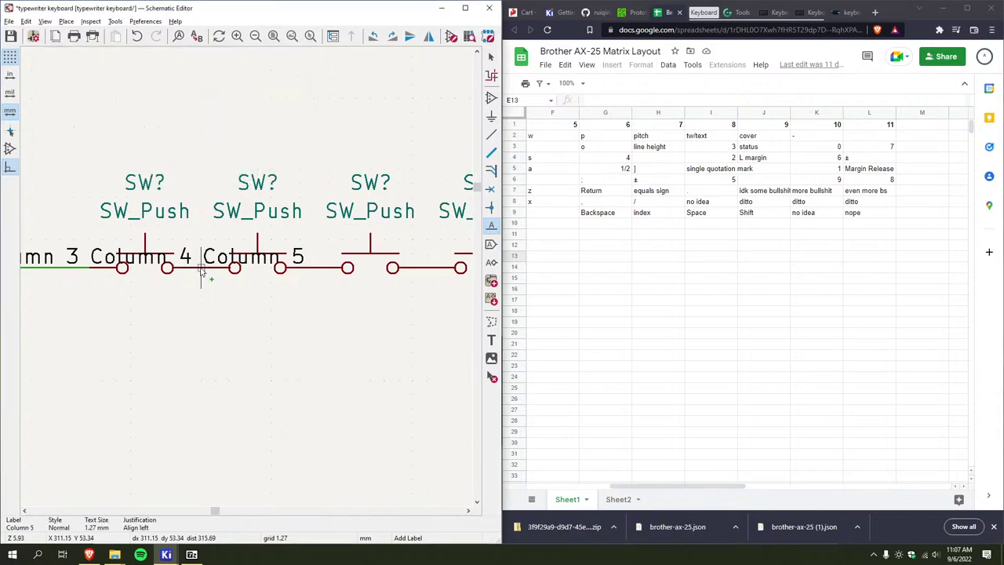
{"action": "left_click", "coordinate": [204, 270]}
{"action": "left_click", "coordinate": [314, 270]}
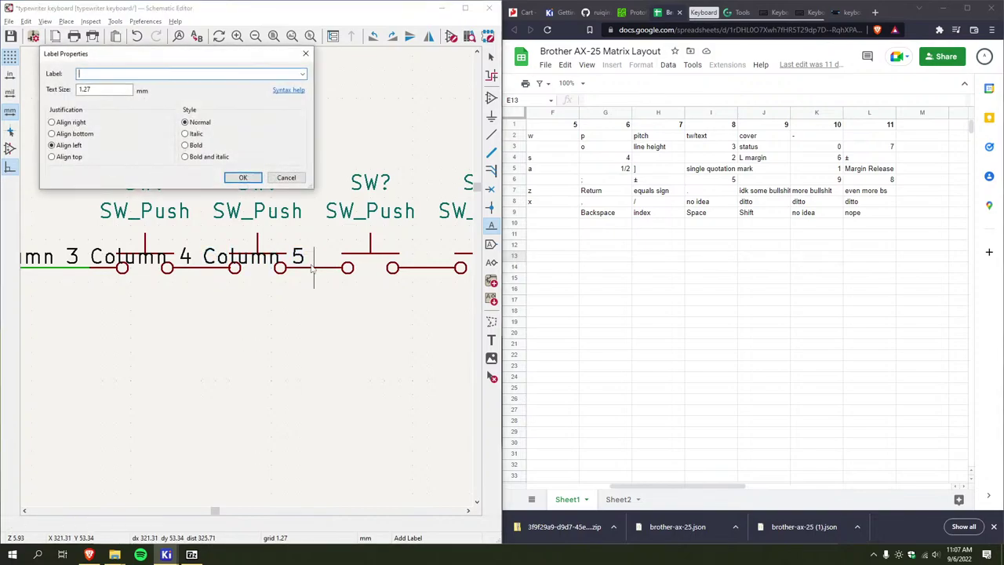
{"action": "type", "text": "Column 6"}
{"action": "key", "text": "Return"}
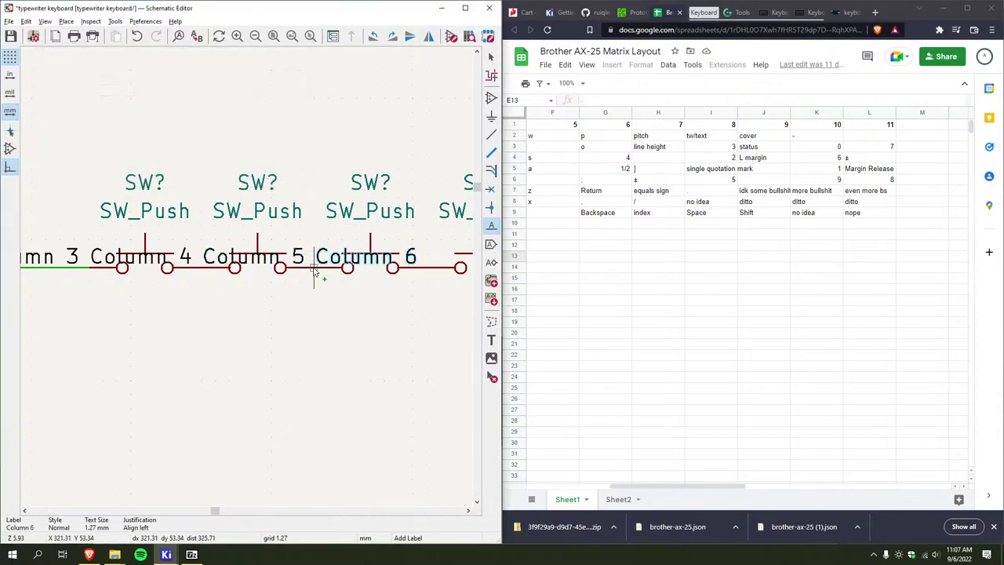
{"action": "left_click", "coordinate": [315, 271]}
Place a Column 7 net label on the row between the sixth and seventh switches
{"action": "scroll", "coordinate": [259, 287], "scroll_direction": "right", "scroll_amount": 3, "text": "ctrl"}
{"action": "left_click", "coordinate": [232, 284]}
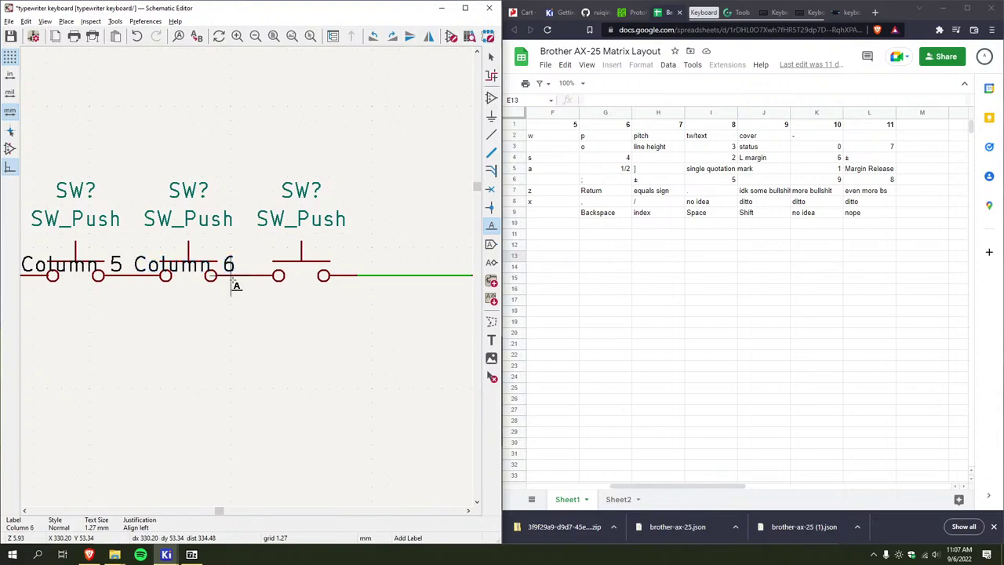
{"action": "left_click", "coordinate": [232, 284]}
{"action": "type", "text": "Column "}
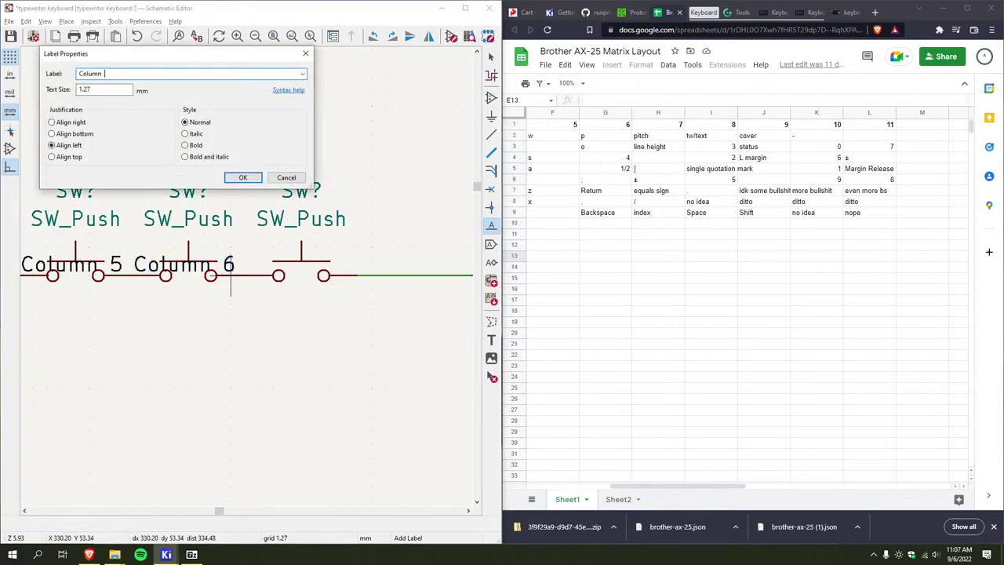
{"action": "type", "text": "7"}
{"action": "key", "text": "Return"}
Place a Column 8 net label where the seventh switch meets the wire segment
{"action": "scroll", "coordinate": [246, 284], "scroll_direction": "right", "scroll_amount": 3, "text": "ctrl"}
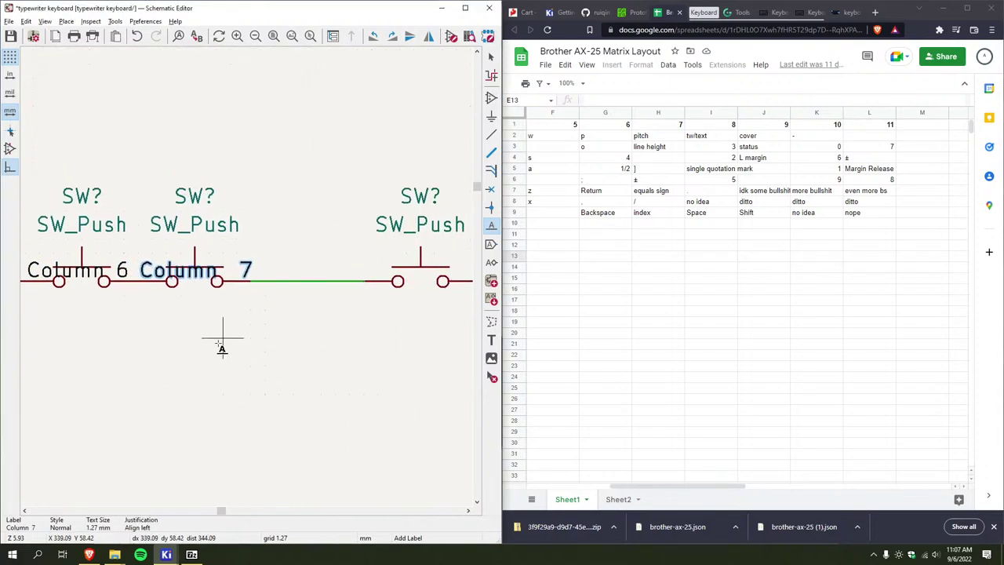
{"action": "left_click", "coordinate": [251, 288]}
{"action": "left_click", "coordinate": [252, 289]}
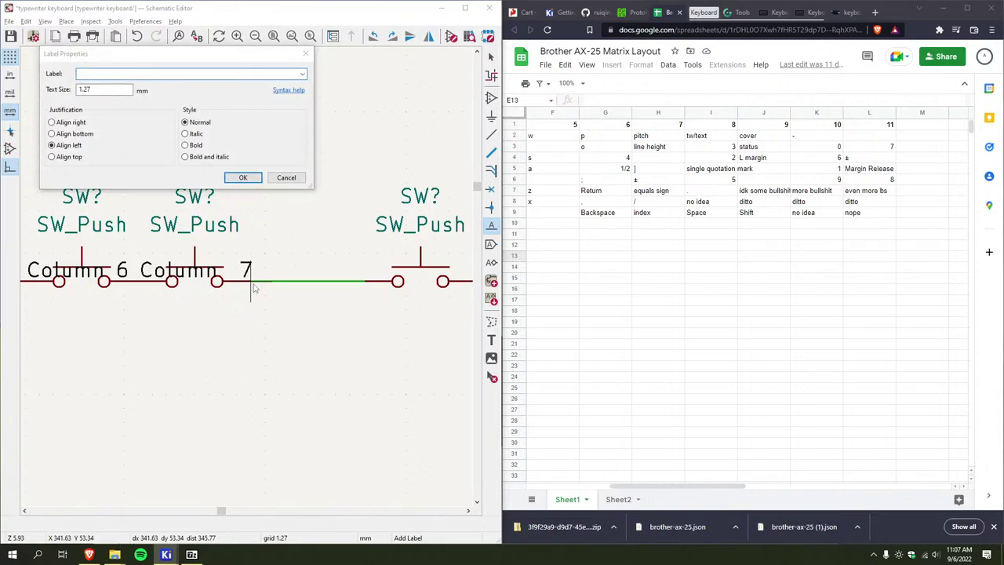
{"action": "type", "text": "Column"}
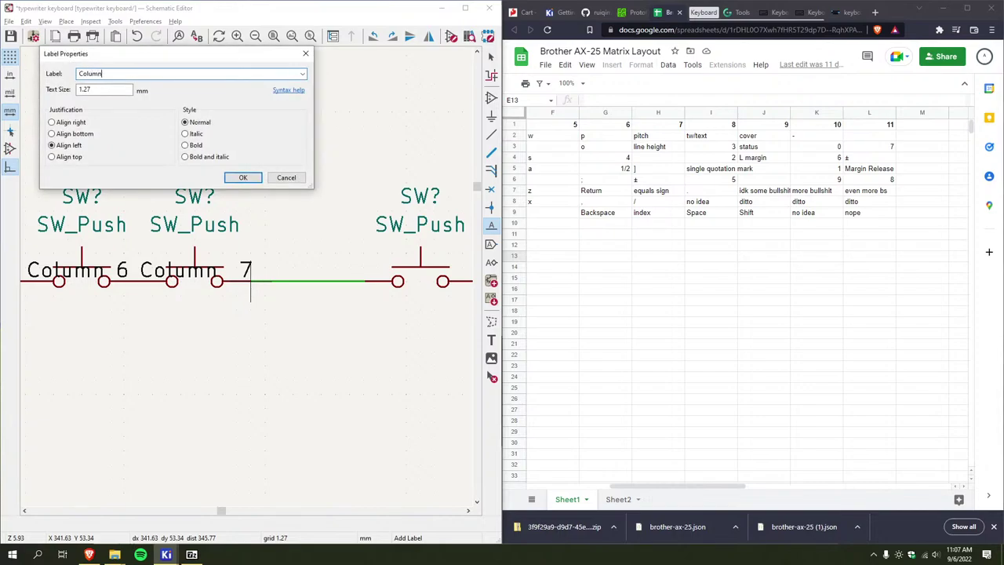
{"action": "type", "text": " 8"}
{"action": "key", "text": "Return"}
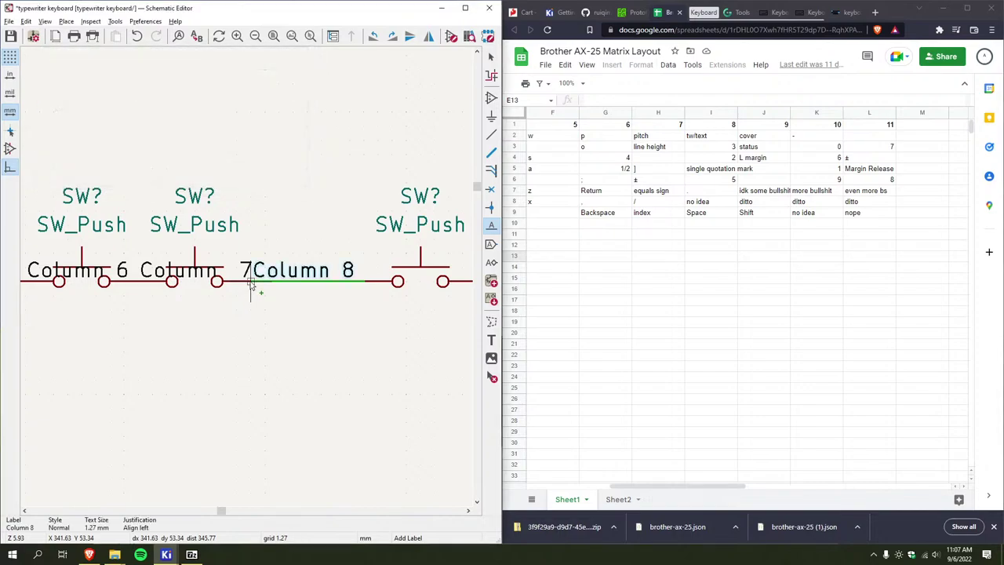
{"action": "left_click", "coordinate": [252, 289]}
{"action": "key", "text": "Escape"}
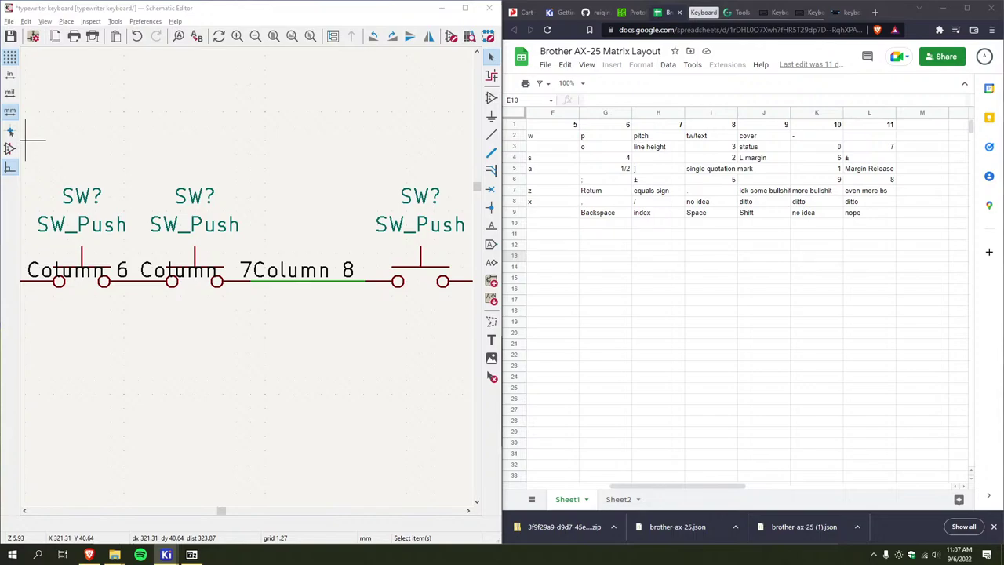
Place a Column 9 net label at the far end of the wire segment, just before the last switch
{"action": "left_click", "coordinate": [265, 182]}
{"action": "scroll", "coordinate": [224, 195], "scroll_direction": "down", "scroll_amount": 3}
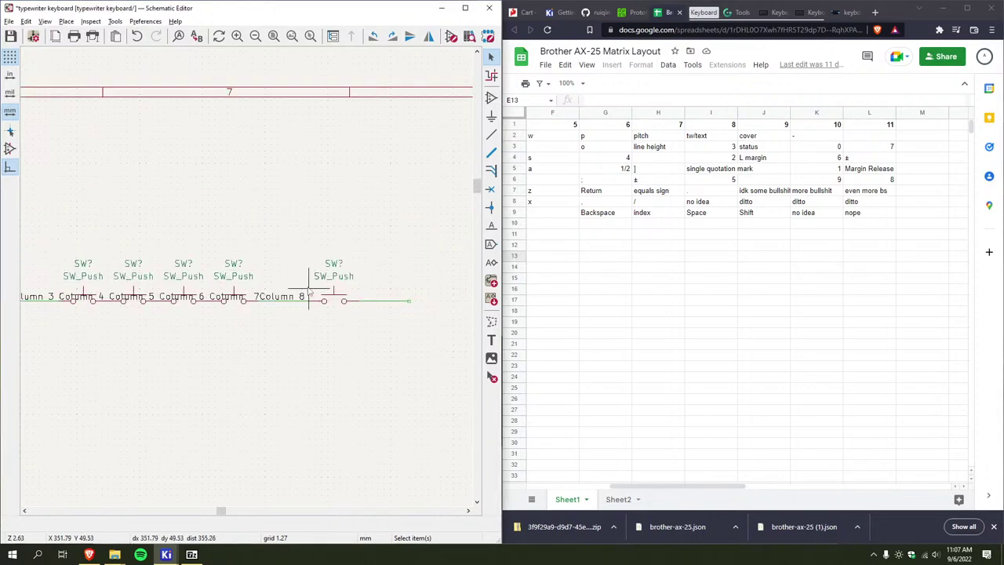
{"action": "scroll", "coordinate": [294, 290], "scroll_direction": "up", "scroll_amount": 3}
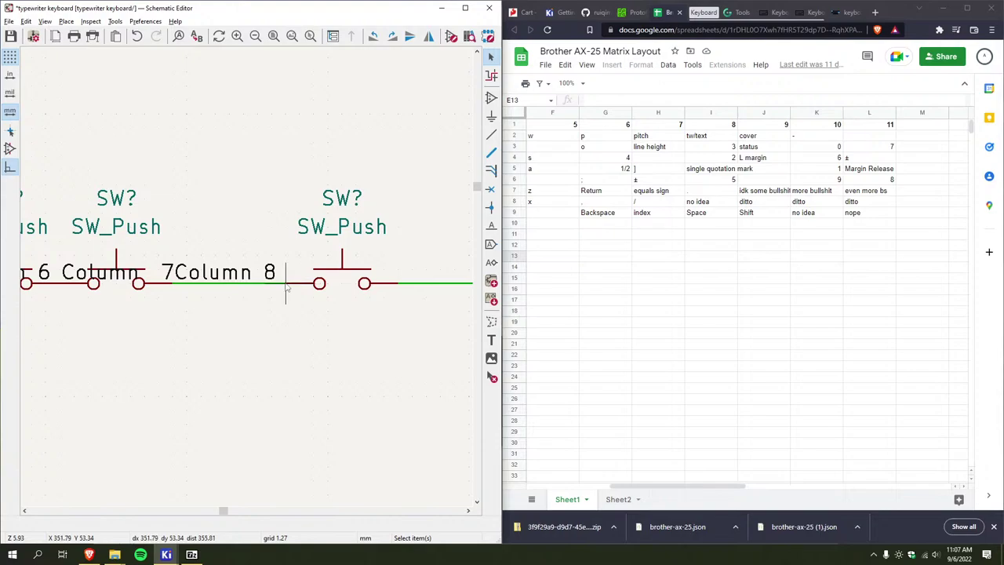
{"action": "left_click", "coordinate": [288, 289]}
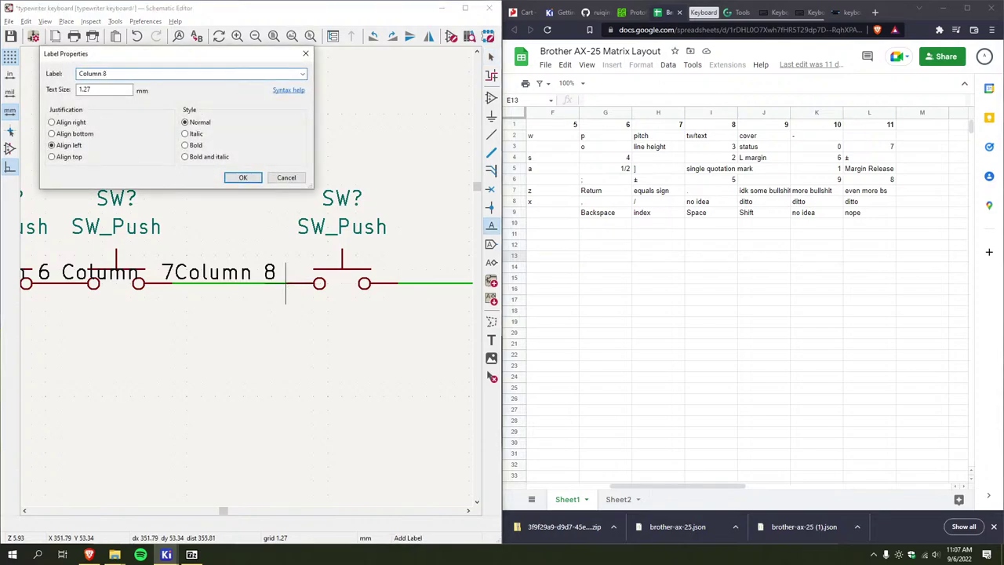
{"action": "type", "text": "Column 9"}
{"action": "key", "text": "Return"}
{"action": "left_click", "coordinate": [289, 290]}
Place a Column 10 net label where the last switch meets the trailing wire
{"action": "middle_click_drag", "start_coordinate": [399, 298], "coordinate": [246, 308]}
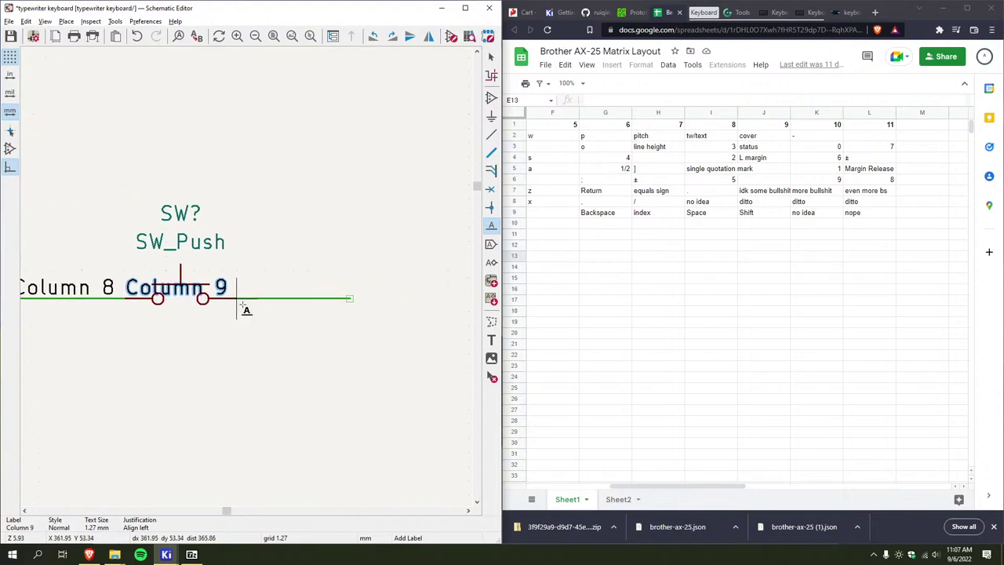
{"action": "left_click", "coordinate": [236, 304]}
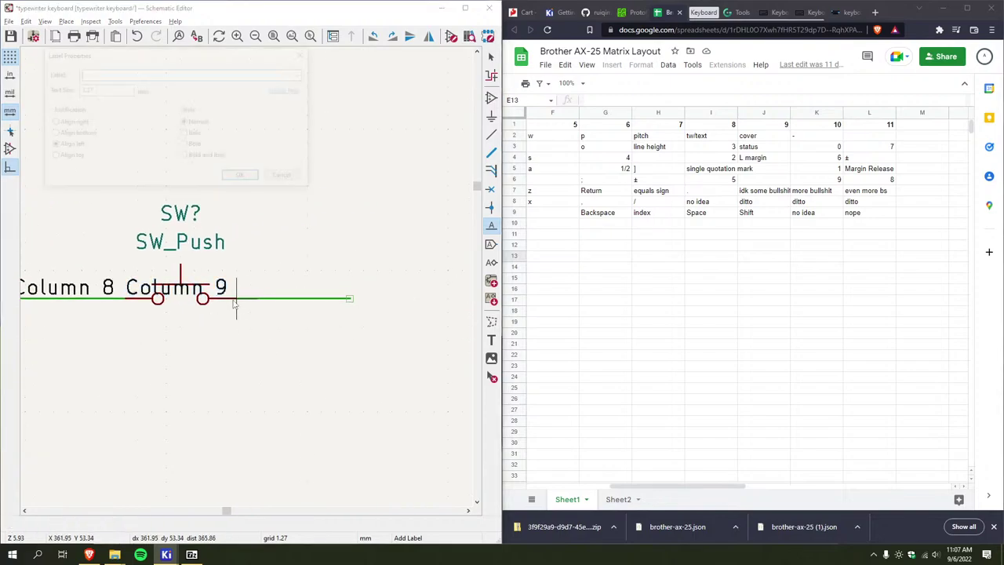
{"action": "type", "text": "Column 10"}
{"action": "key", "text": "Return"}
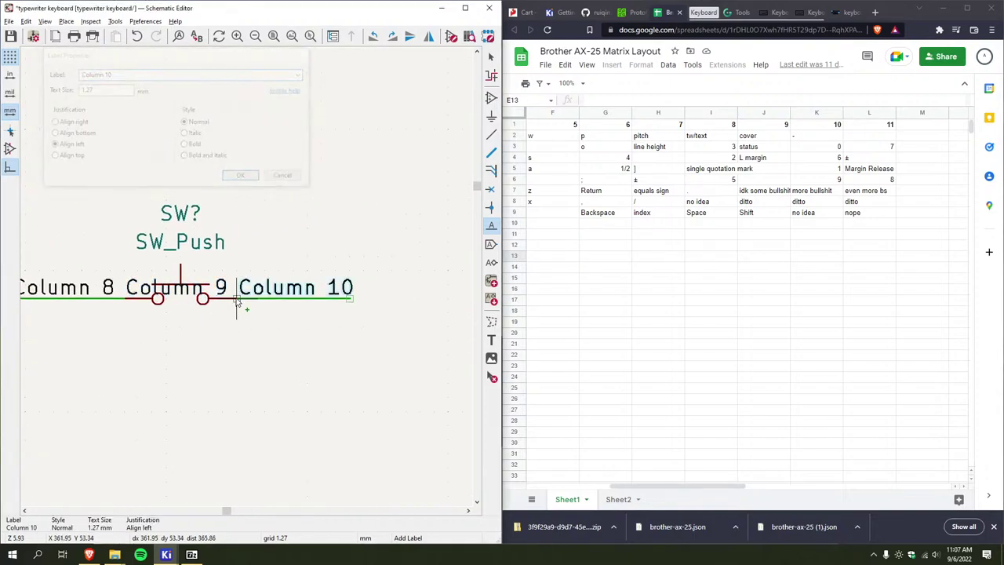
{"action": "left_click", "coordinate": [236, 298]}
Place a Column 11 net label at the free end of the trailing wire
{"action": "left_click", "coordinate": [363, 294]}
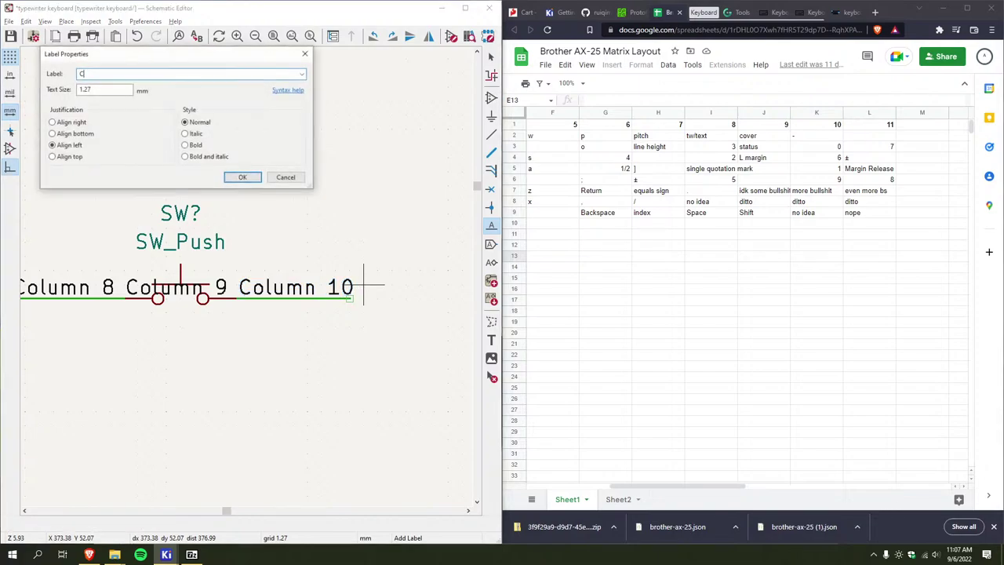
{"action": "type", "text": "Column 11"}
{"action": "key", "text": "Return"}
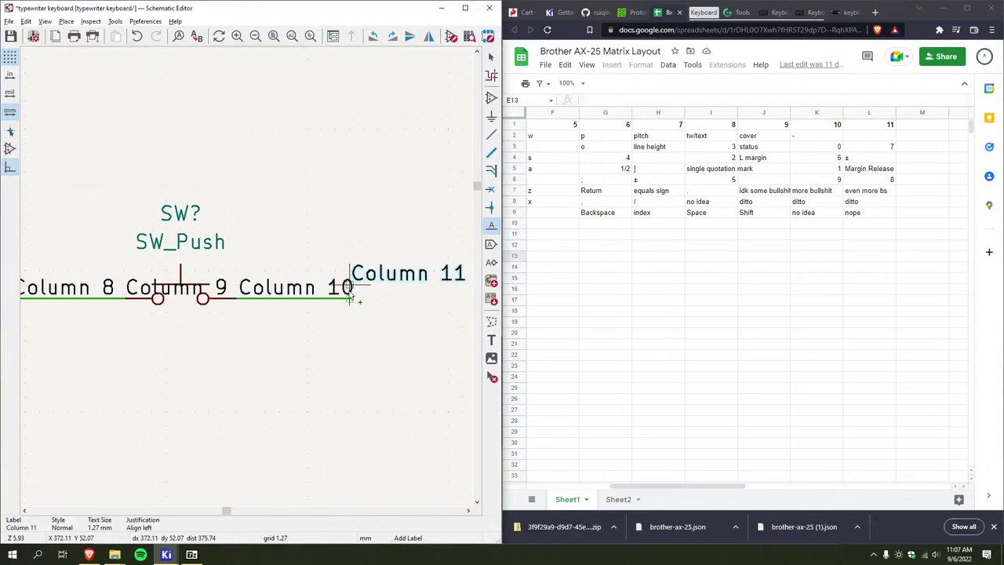
{"action": "left_click", "coordinate": [352, 289]}
{"action": "key", "text": "Escape"}
Drag the Column 2 label up level with Column 1, keeping it connected to the row by a vertical wire
{"action": "middle_click_drag", "start_coordinate": [293, 327], "coordinate": [374, 343]}
{"action": "scroll", "coordinate": [174, 280], "scroll_direction": "down", "scroll_amount": 5}
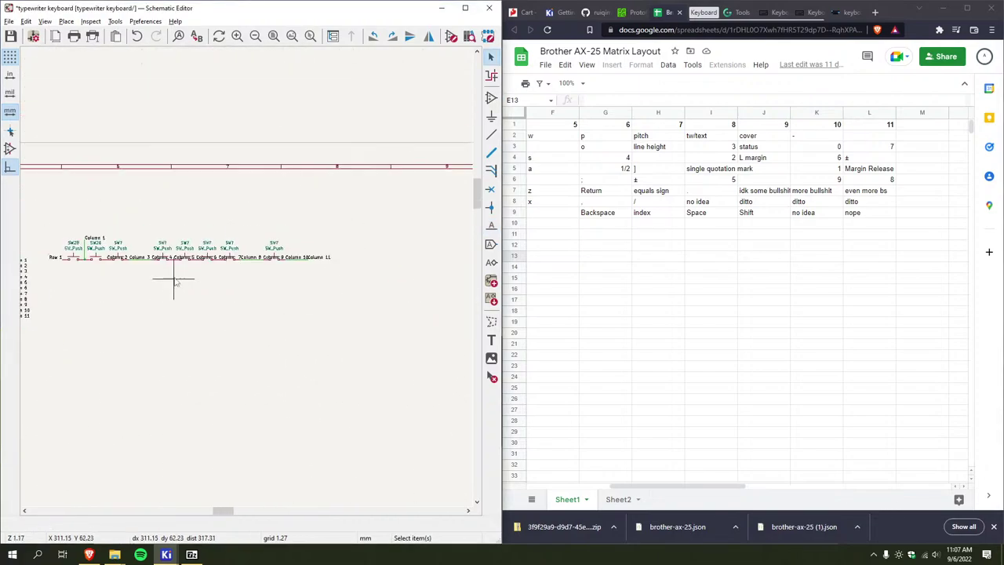
{"action": "scroll", "coordinate": [240, 280], "scroll_direction": "up", "scroll_amount": 3}
{"action": "left_click", "coordinate": [290, 238]}
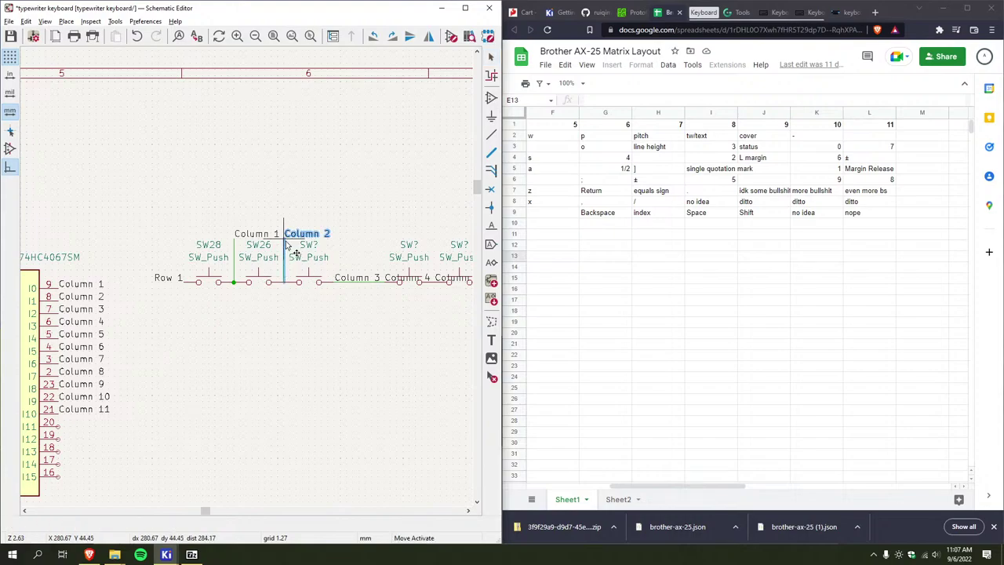
Try to drag the Column 3 label up level with Column 2 while it stays connected to the row
{"action": "key", "text": "g"}
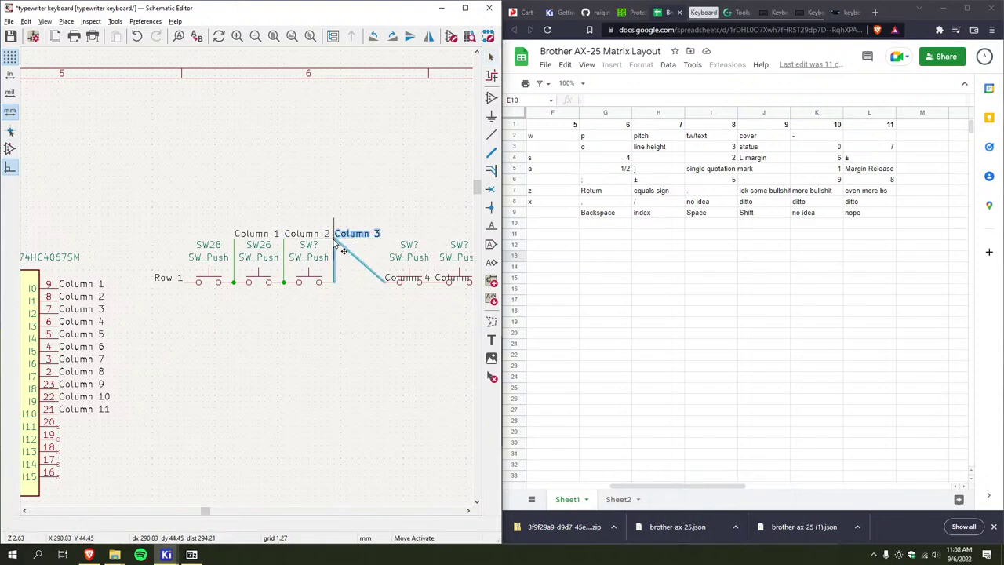
{"action": "key", "text": "Escape"}
{"action": "double_click", "coordinate": [345, 280]}
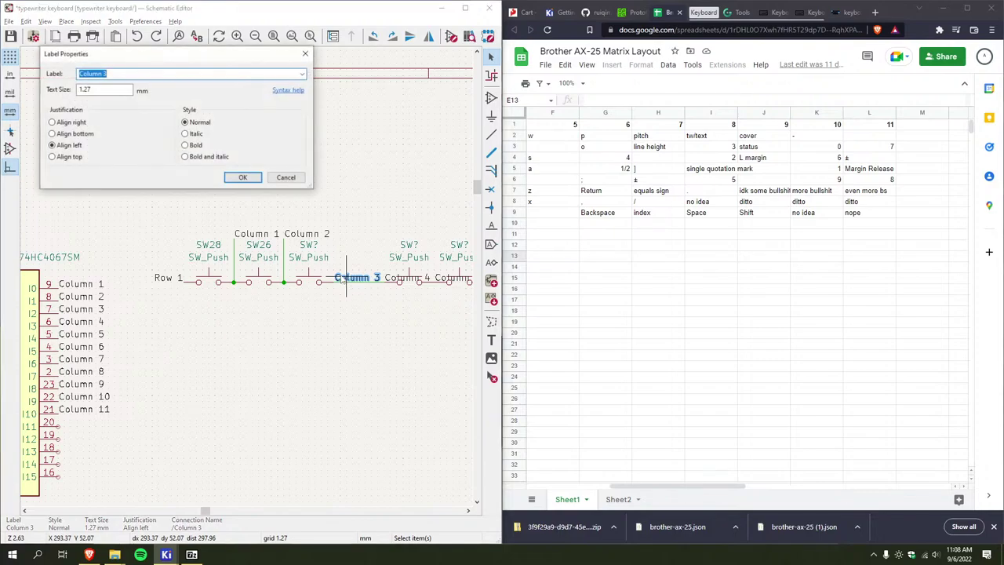
{"action": "key", "text": "Escape"}
{"action": "left_click_drag", "start_coordinate": [358, 287], "coordinate": [360, 242]}
{"action": "scroll", "coordinate": [336, 278], "scroll_direction": "up", "scroll_amount": 1}
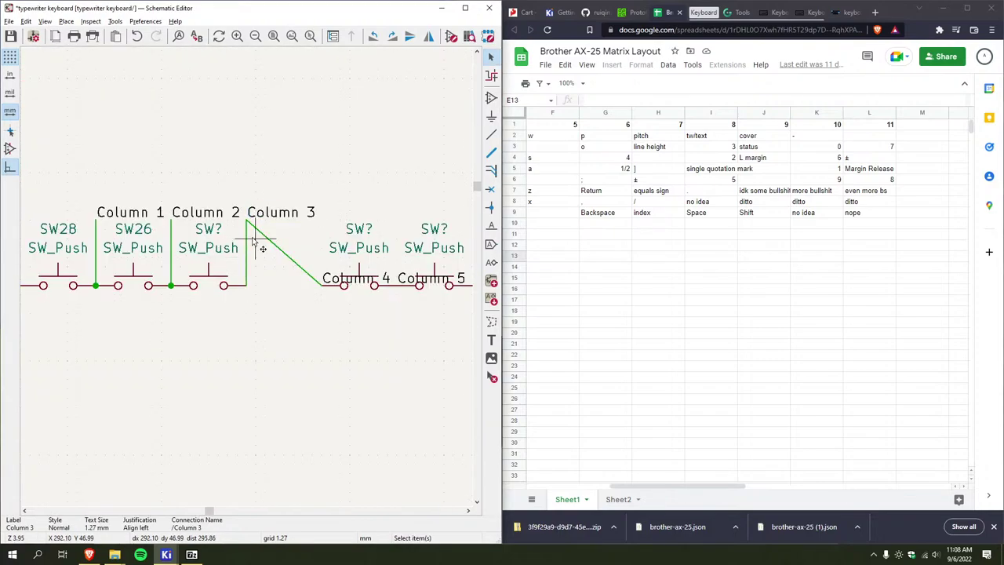
{"action": "left_click", "coordinate": [254, 230]}
{"action": "left_click_drag", "start_coordinate": [254, 230], "coordinate": [265, 269]}
{"action": "key", "text": "Delete"}
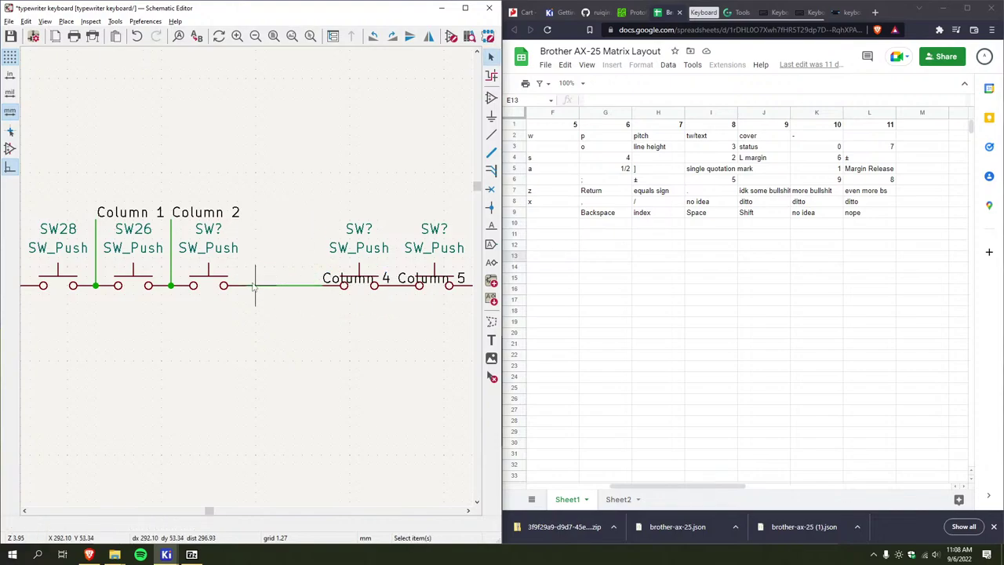
{"action": "key", "text": "ctrl+z"}
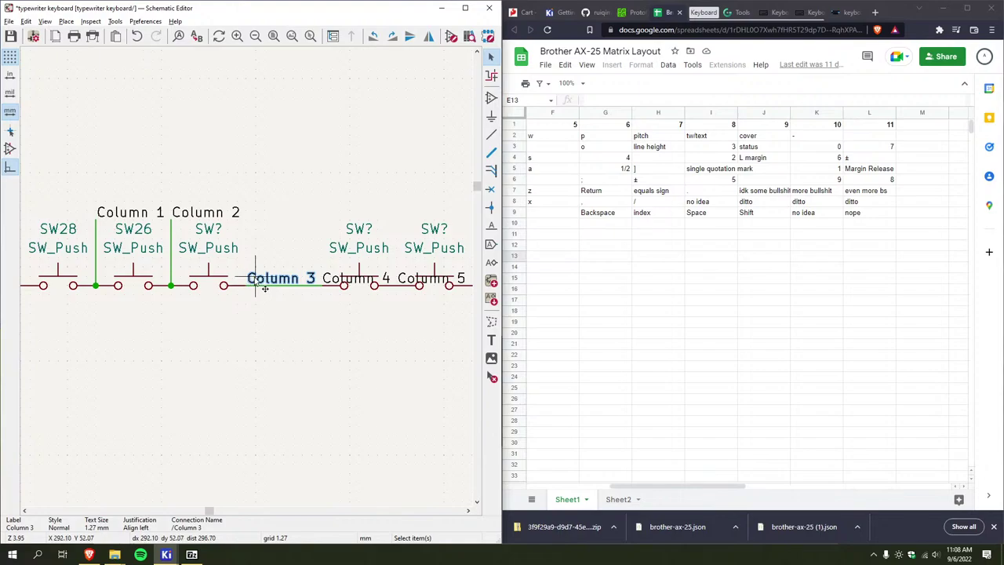
Delete the Column 3 label in Row 1 and the wire bridging the gap between the third and fourth switches
{"action": "left_click_drag", "start_coordinate": [246, 284], "coordinate": [267, 282]}
{"action": "key", "text": "Delete"}
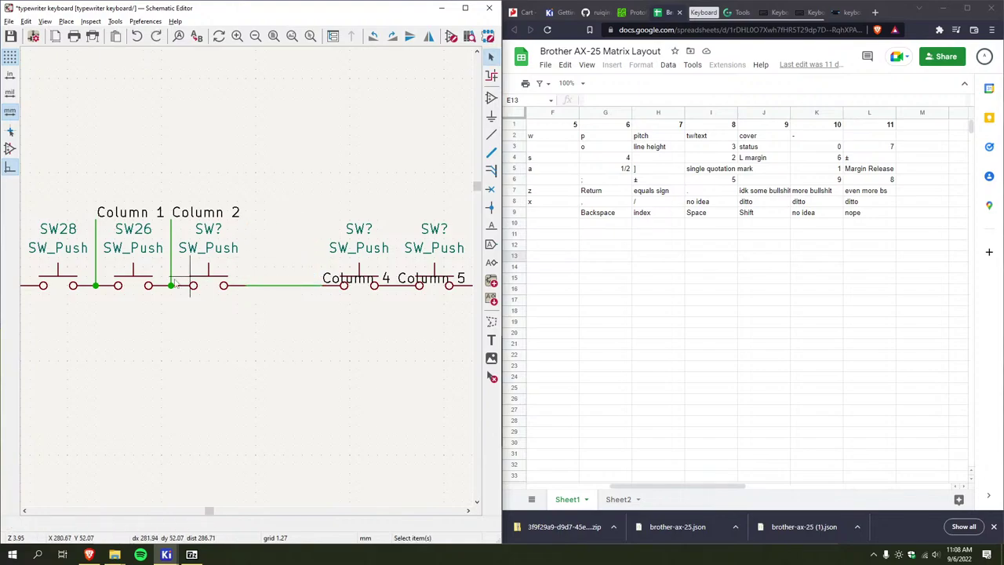
{"action": "left_click", "coordinate": [335, 286]}
{"action": "mouse_move", "coordinate": [335, 286]}
{"action": "left_mouse_down"}
{"action": "mouse_move", "coordinate": [335, 210]}
{"action": "mouse_move", "coordinate": [335, 286]}
{"action": "left_mouse_up"}
{"action": "left_click", "coordinate": [286, 287]}
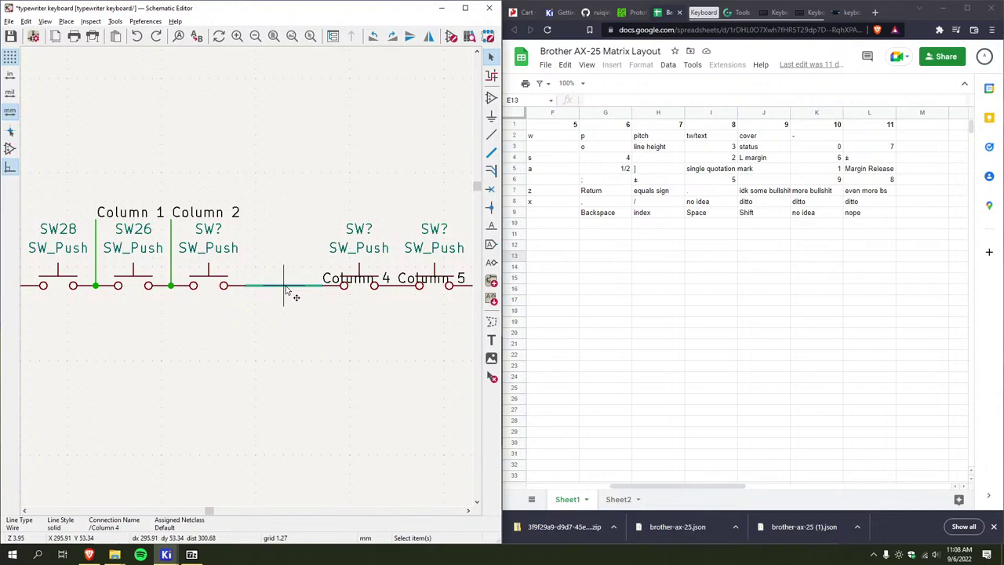
{"action": "key", "text": "Delete"}
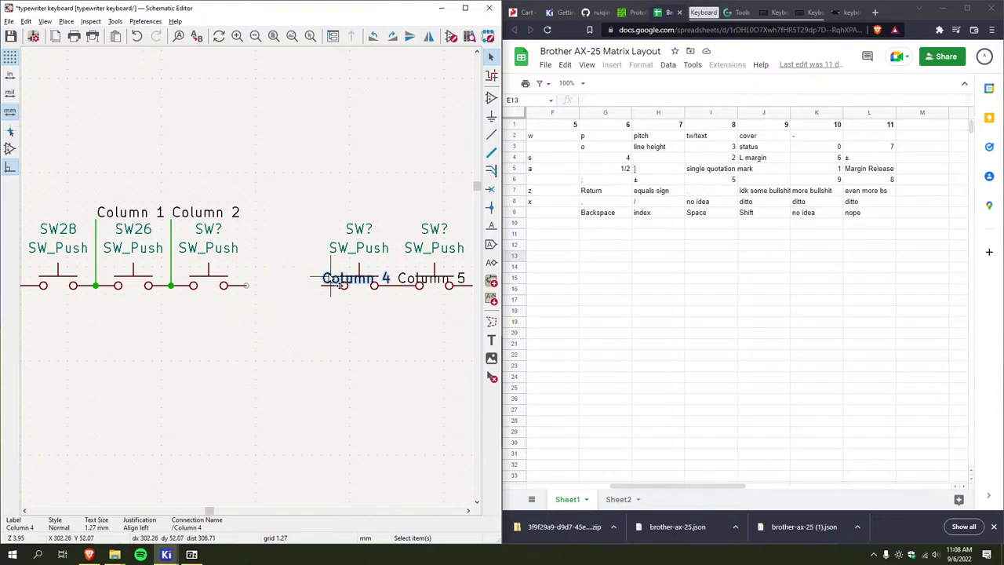
Raise the Column 4 label on a vertical wire level with Column 2, and add a Column 3 label after the third switch the same way
{"action": "left_click_drag", "start_coordinate": [334, 279], "coordinate": [332, 223]}
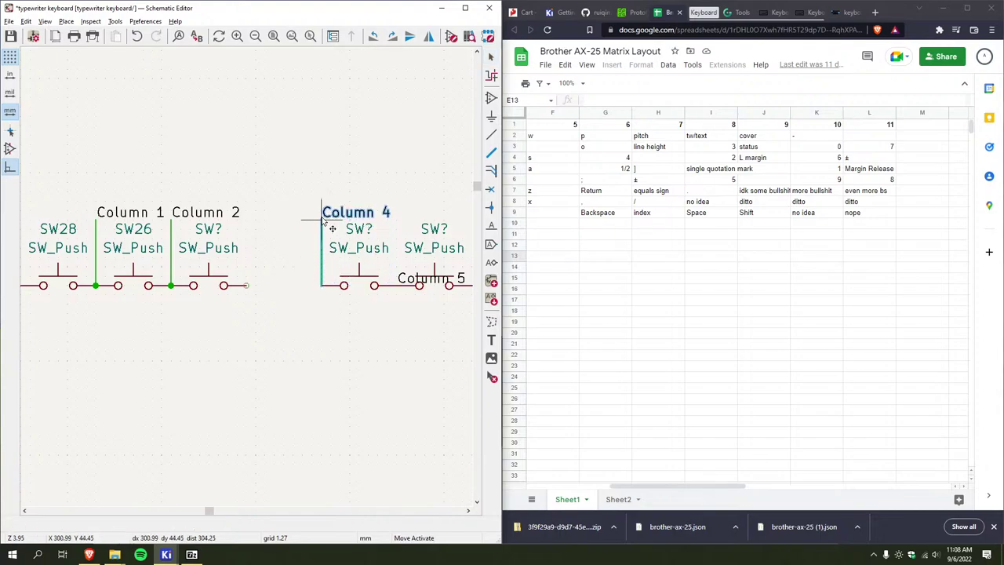
{"action": "left_click", "coordinate": [253, 284]}
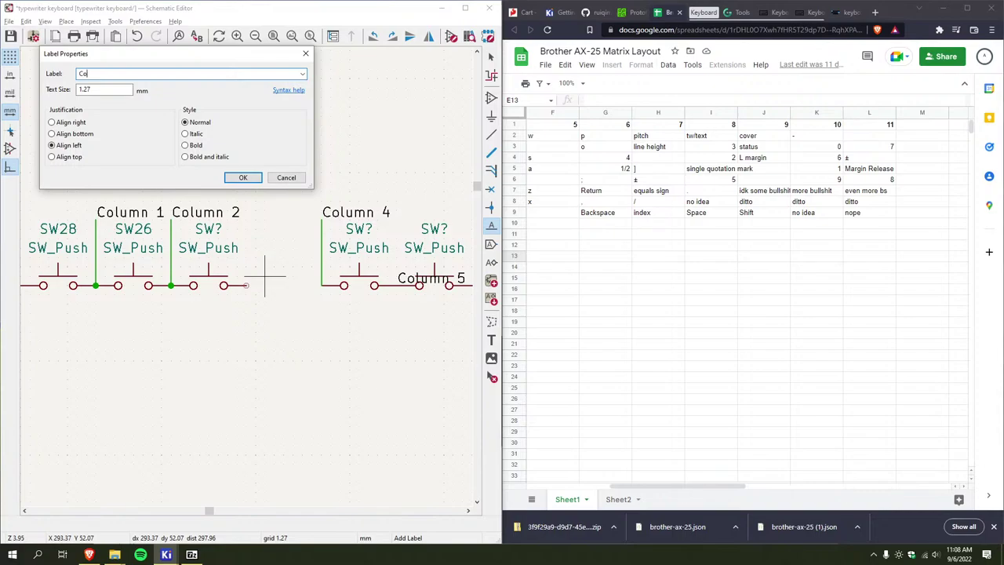
{"action": "type", "text": "Column 3"}
{"action": "key", "text": "Return"}
{"action": "left_click", "coordinate": [247, 285]}
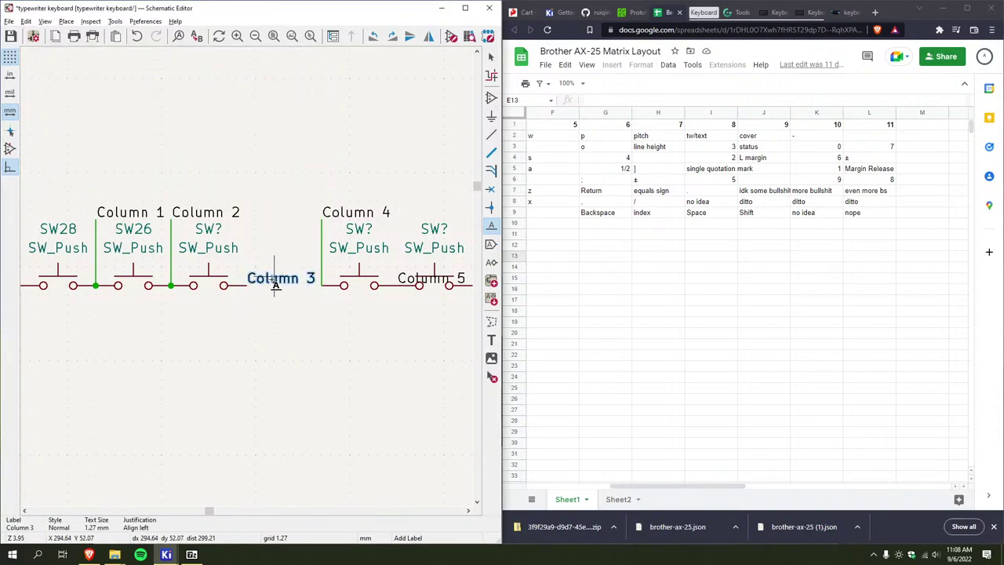
{"action": "left_click_drag", "start_coordinate": [275, 284], "coordinate": [275, 217]}
Rename the Column 1 label on U3's I0 pin to Col 1
{"action": "middle_click_drag", "start_coordinate": [311, 286], "coordinate": [220, 286]}
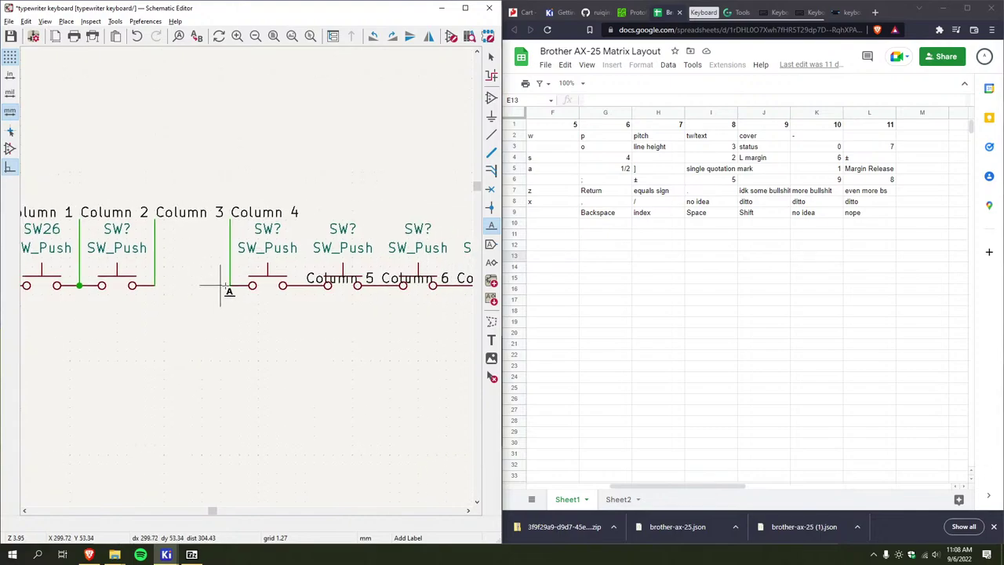
{"action": "scroll", "coordinate": [197, 285], "scroll_direction": "down", "scroll_amount": 4}
{"action": "middle_click_drag", "start_coordinate": [123, 287], "coordinate": [334, 253]}
{"action": "scroll", "coordinate": [167, 261], "scroll_direction": "up", "scroll_amount": 3}
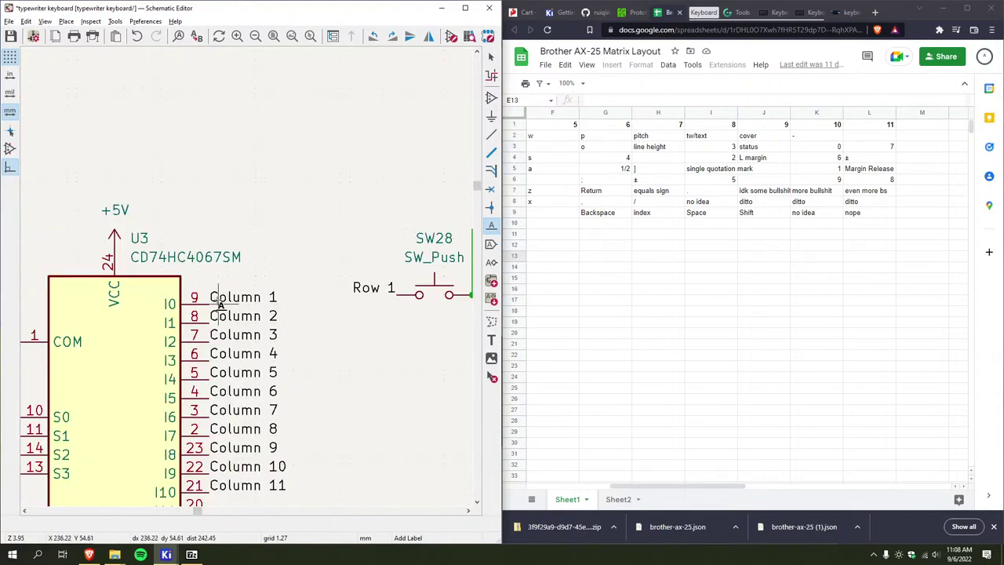
{"action": "left_click", "coordinate": [219, 303]}
{"action": "key", "text": "Escape"}
{"action": "key", "text": "Escape"}
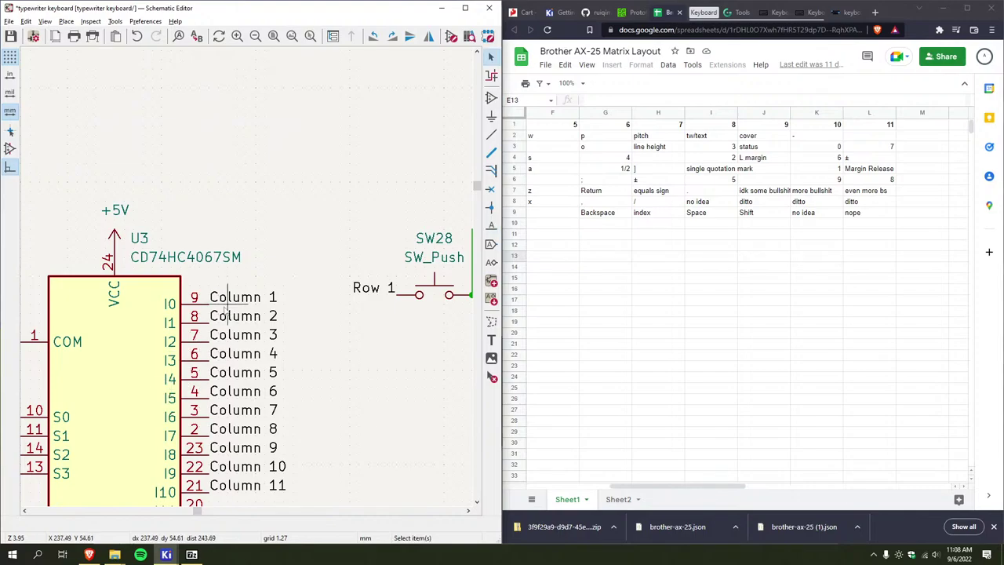
{"action": "double_click", "coordinate": [227, 298]}
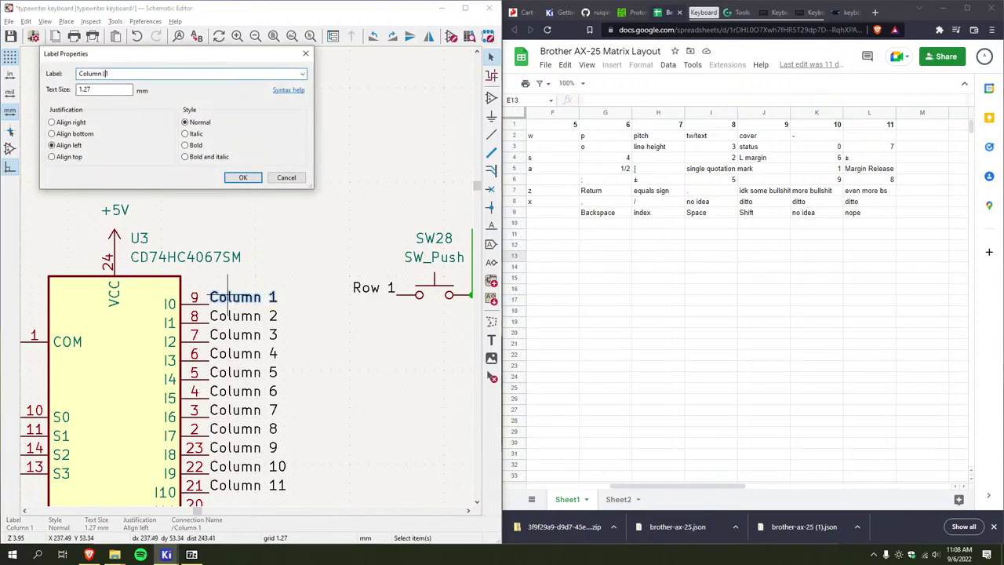
{"action": "type", "text": "Col 1"}
{"action": "key", "text": "Return"}
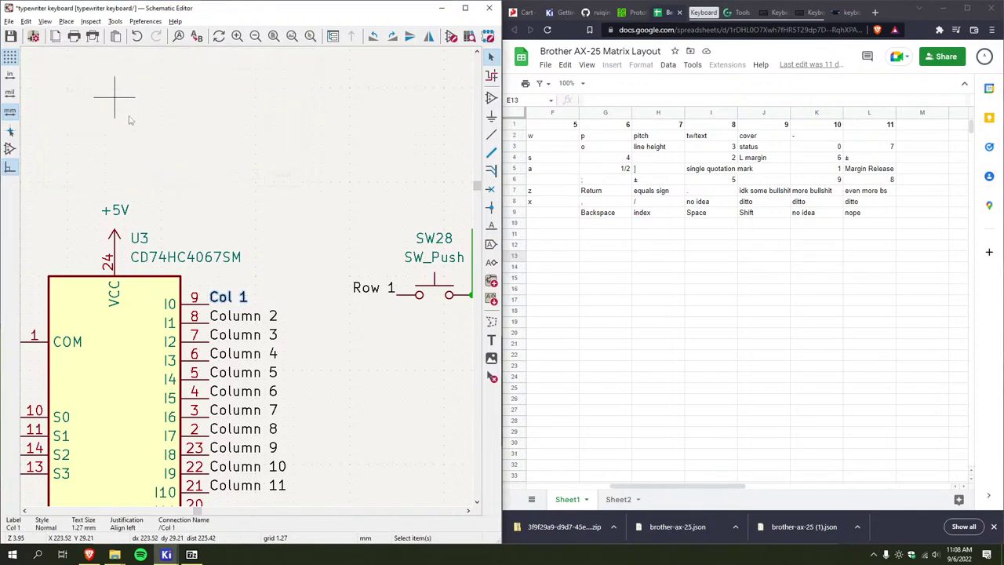
Bring up the editing options for the Column 2 label on U3's I1 pin
{"action": "left_click", "coordinate": [232, 316]}
{"action": "right_click", "coordinate": [235, 320]}
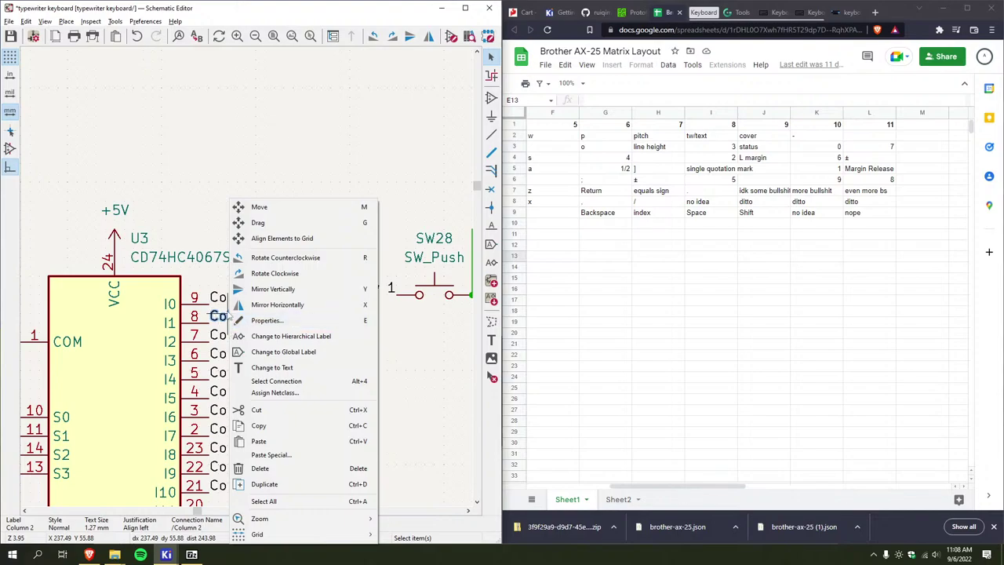
Rename the labels at U3 outputs I1 and I2 to Col 2 and Col 3
{"action": "left_click", "coordinate": [267, 320]}
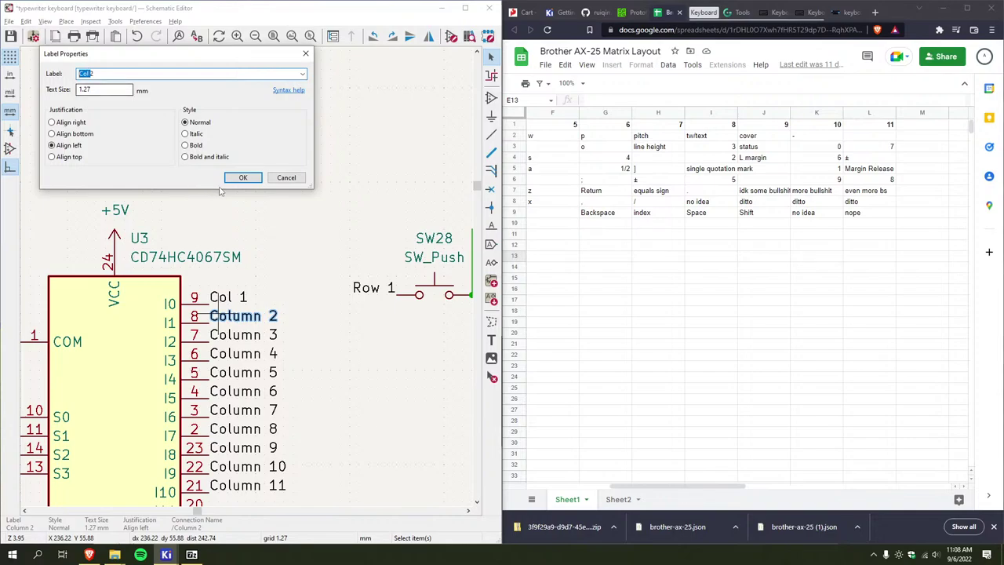
{"action": "left_click", "coordinate": [243, 178]}
{"action": "left_click", "coordinate": [228, 335]}
{"action": "key", "text": "e"}
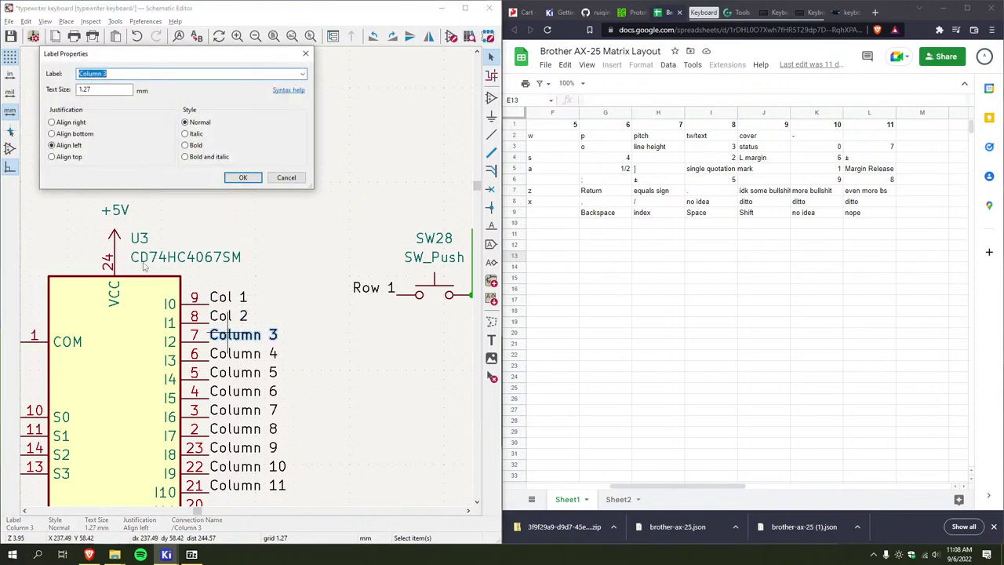
{"action": "left_click", "coordinate": [243, 178]}
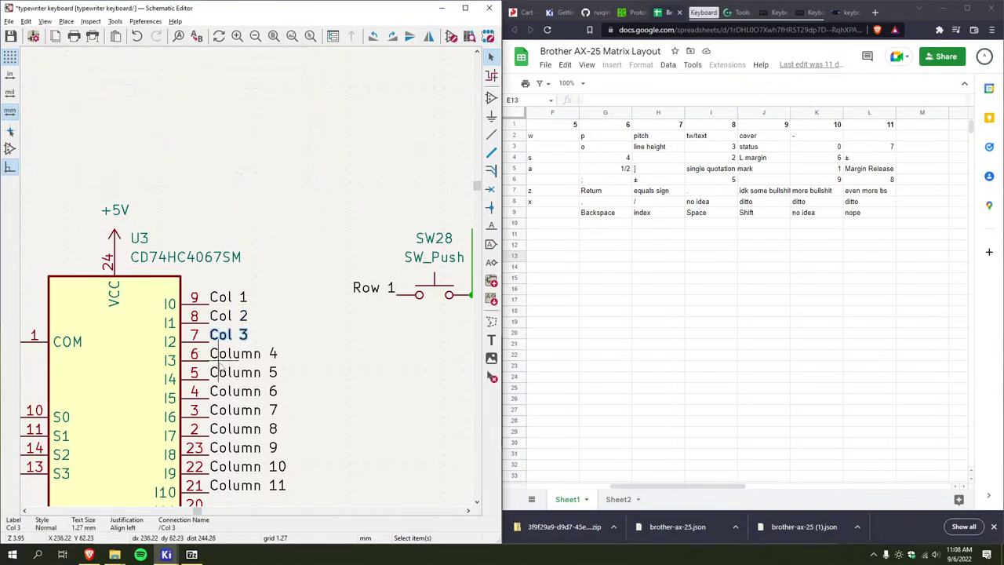
Rename the labels at U3 outputs I3 and I4 to Col 4 and Col 5
{"action": "left_click", "coordinate": [224, 353]}
{"action": "type", "text": "e"}
{"action": "type", "text": "Col 4"}
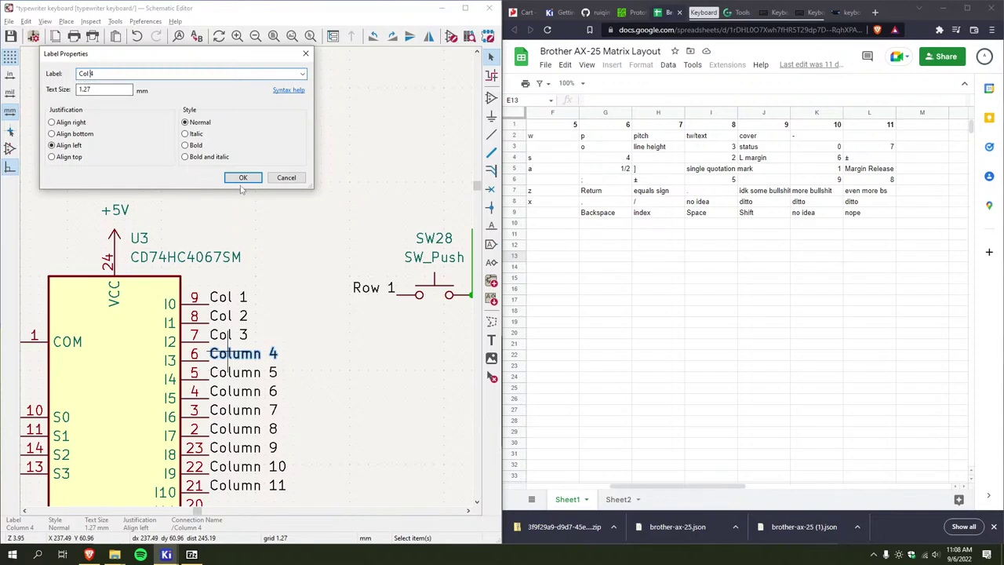
{"action": "left_click", "coordinate": [243, 179]}
{"action": "left_click", "coordinate": [229, 373]}
{"action": "type", "text": "e"}
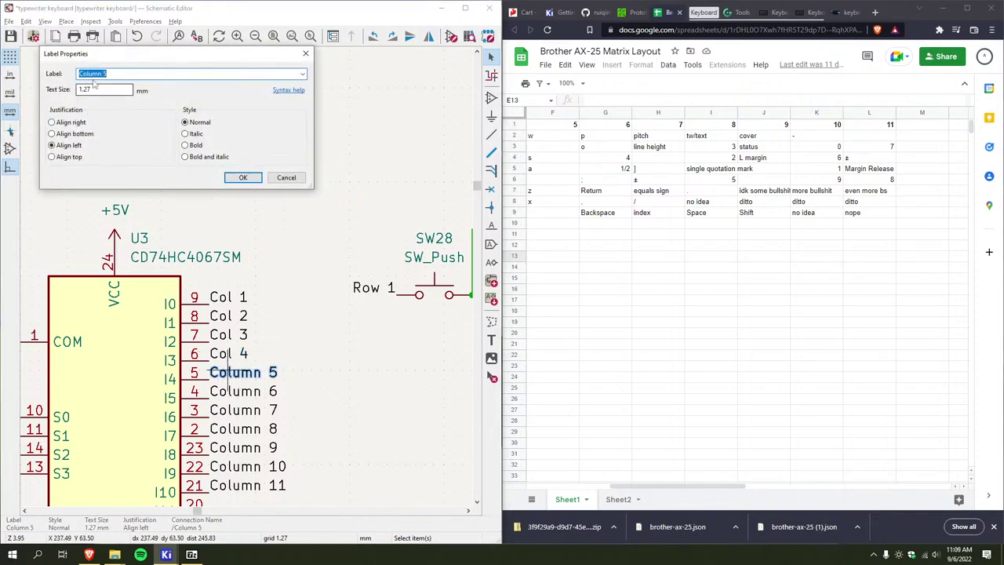
{"action": "type", "text": "Col 5"}
{"action": "left_click", "coordinate": [243, 178]}
Rename the labels at U3 outputs I5 through I8 to Col 6, Col 7, Col 8 and Col 9
{"action": "left_click", "coordinate": [229, 391]}
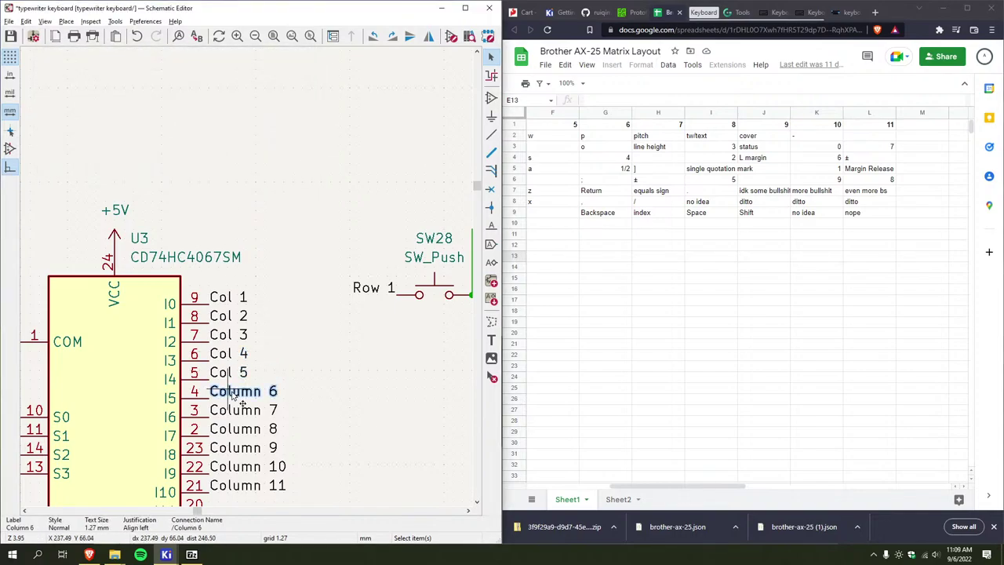
{"action": "key", "text": "e"}
{"action": "type", "text": "Col "}
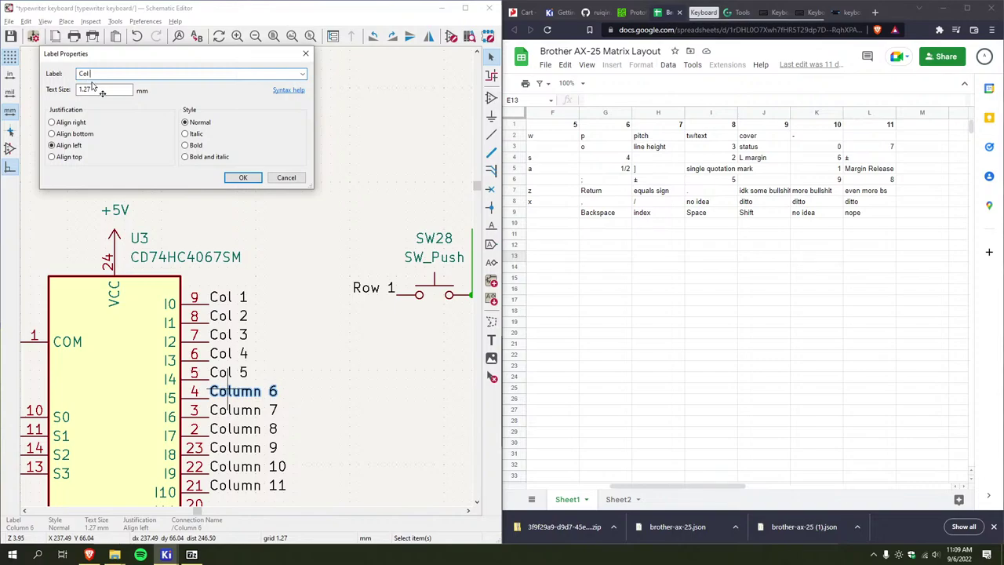
{"action": "type", "text": "6"}
{"action": "key", "text": "Return"}
{"action": "left_click", "coordinate": [235, 410]}
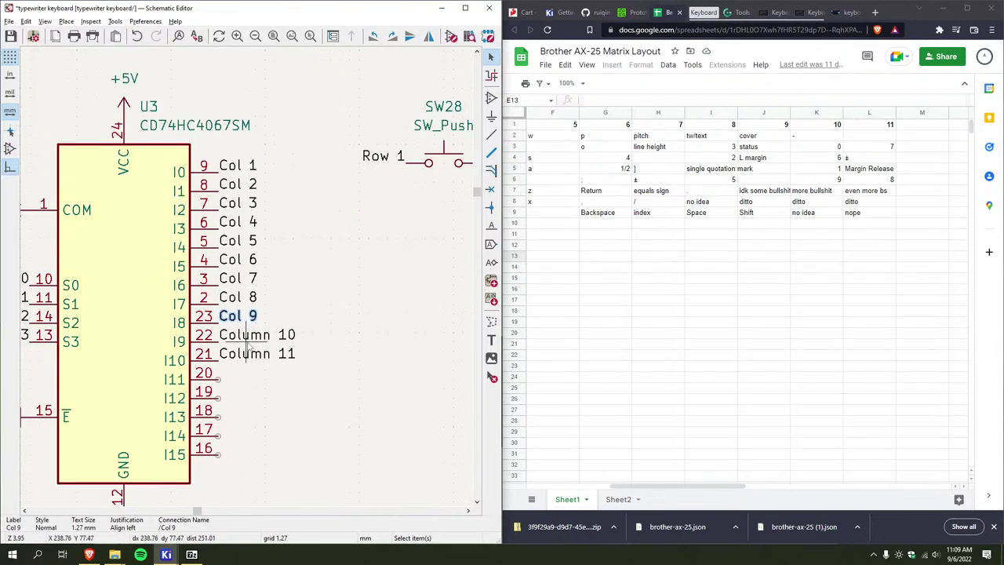
Rename the labels at U3 outputs I9 and I10 to Col 10 and Col 11
{"action": "left_click", "coordinate": [253, 343]}
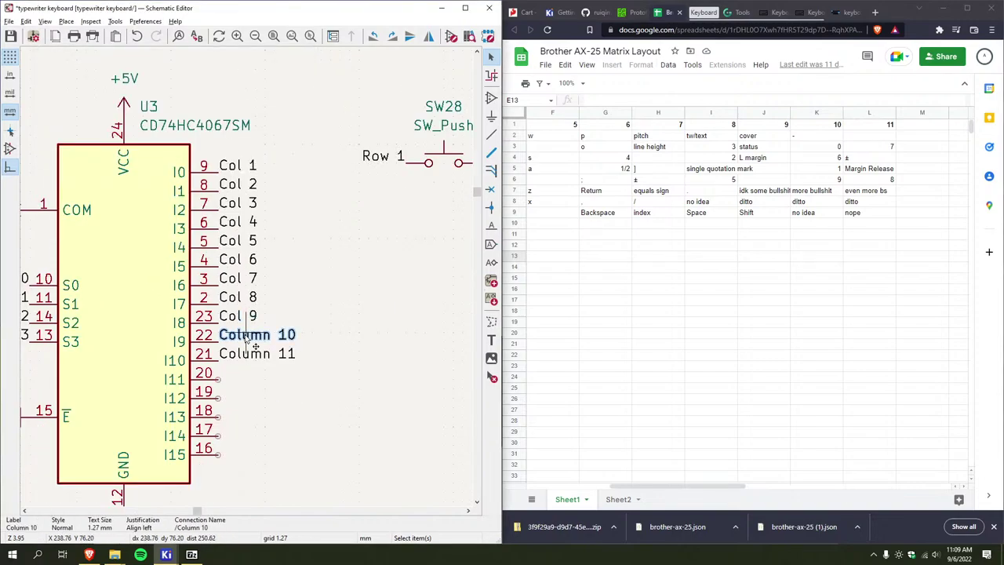
{"action": "key", "text": "e"}
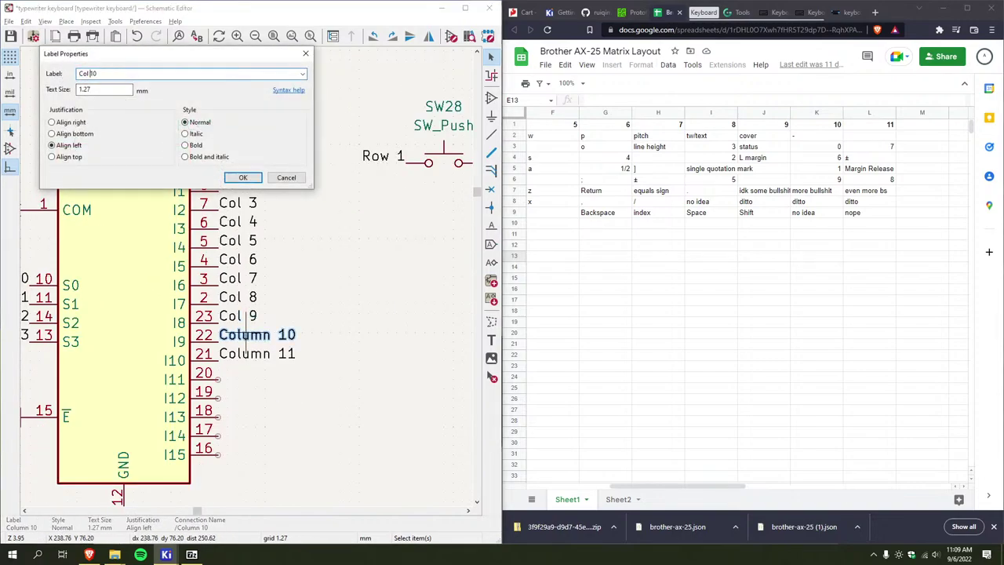
{"action": "type", "text": "Col 10"}
{"action": "key", "text": "Return"}
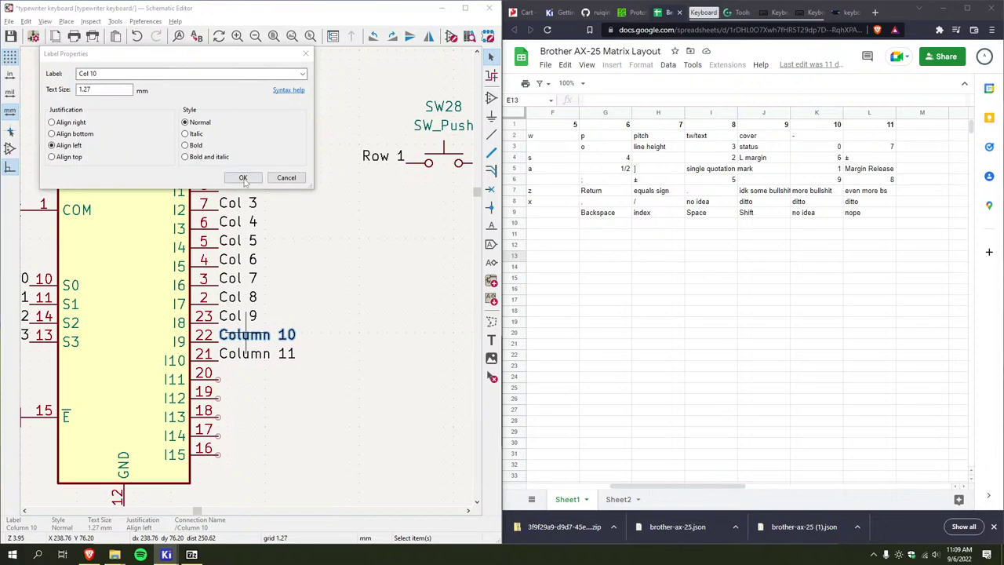
{"action": "left_click", "coordinate": [245, 353]}
{"action": "key", "text": "e"}
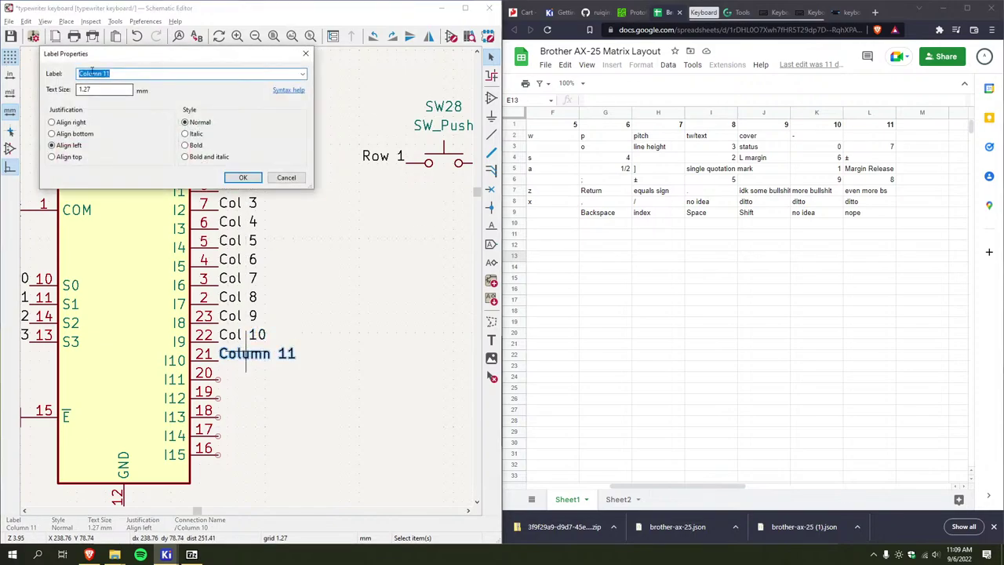
{"action": "type", "text": "Col 11"}
{"action": "left_click", "coordinate": [242, 179]}
Rename the first two column labels above the Row 1 switches to Col 1 and Col 2
{"action": "scroll", "coordinate": [283, 274], "scroll_direction": "down", "scroll_amount": 3}
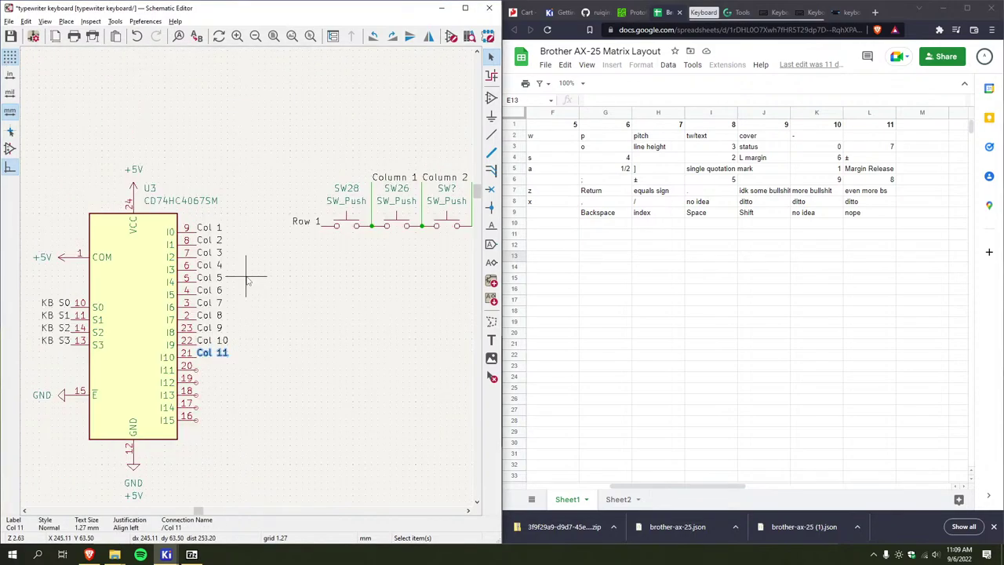
{"action": "left_click", "coordinate": [349, 193]}
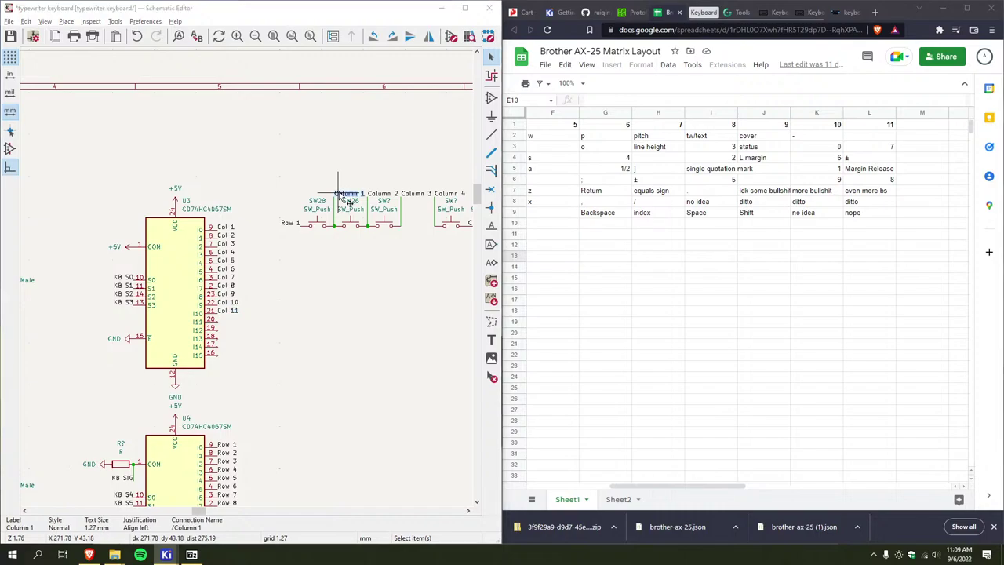
{"action": "key", "text": "e"}
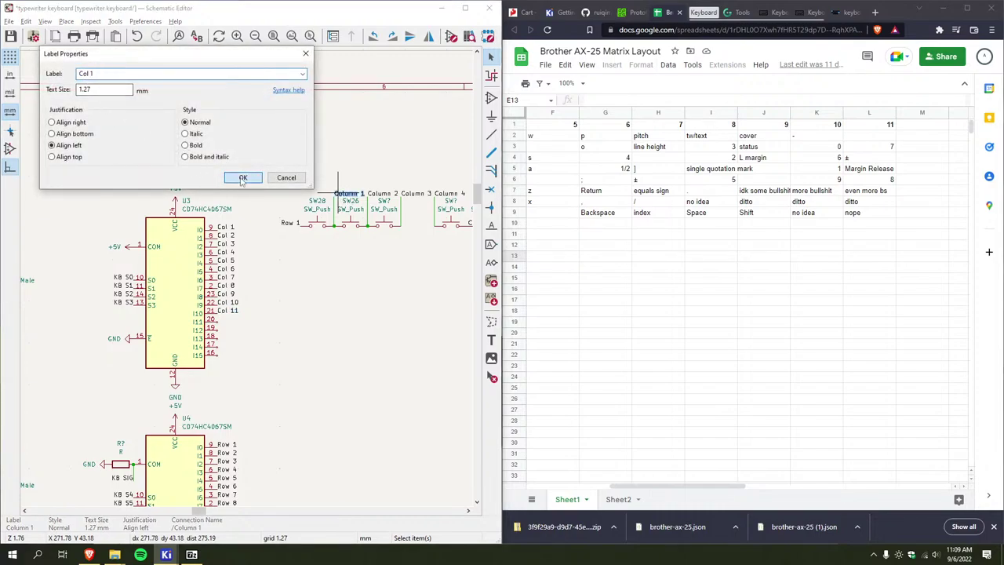
{"action": "left_click", "coordinate": [244, 178]}
{"action": "left_click", "coordinate": [384, 193]}
{"action": "key", "text": "e"}
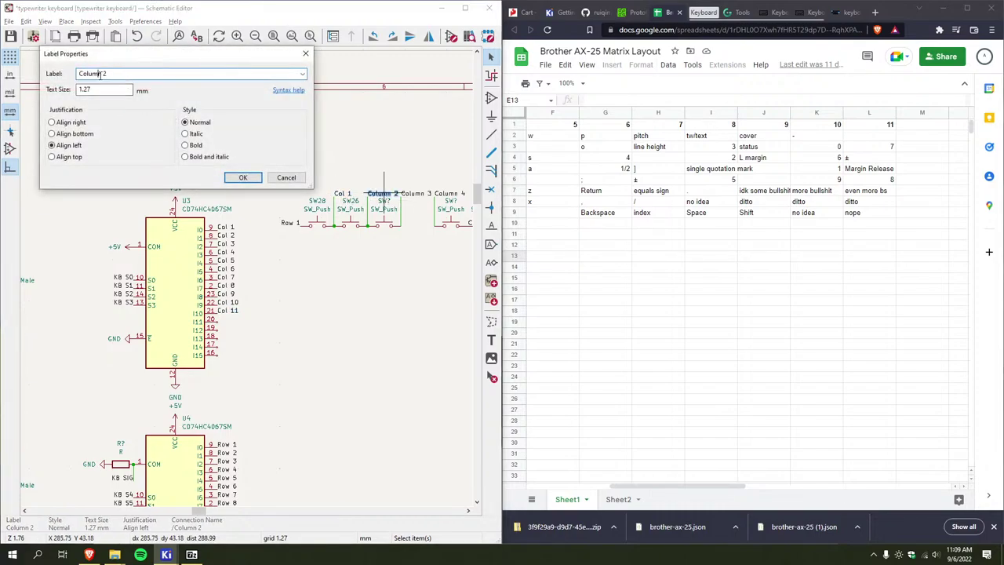
{"action": "left_click", "coordinate": [243, 178]}
Rename the third and fourth column labels above the Row 1 switches to Col 3 and Col 4
{"action": "middle_click_drag", "start_coordinate": [259, 196], "coordinate": [97, 217]}
{"action": "left_click", "coordinate": [250, 215]}
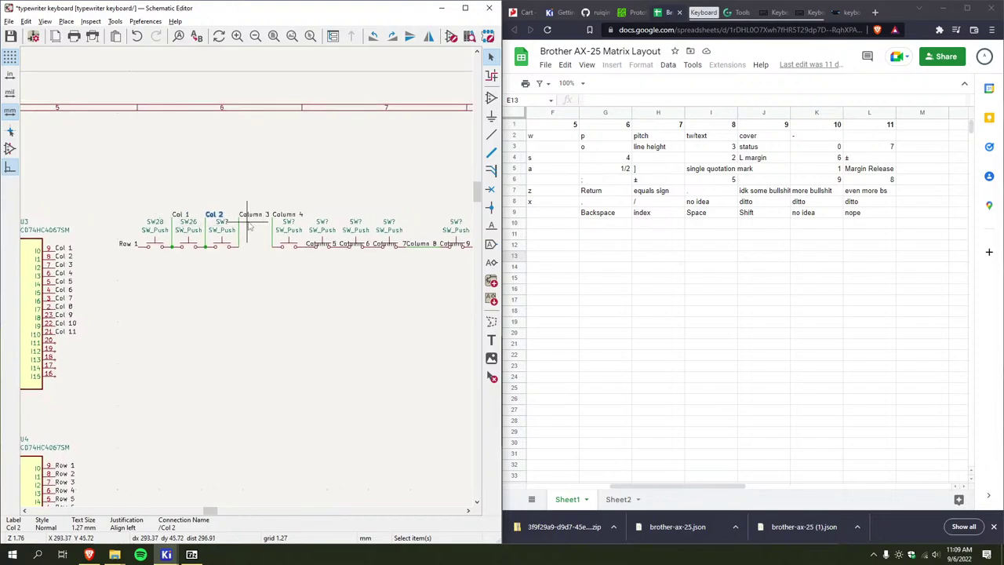
{"action": "key", "text": "e"}
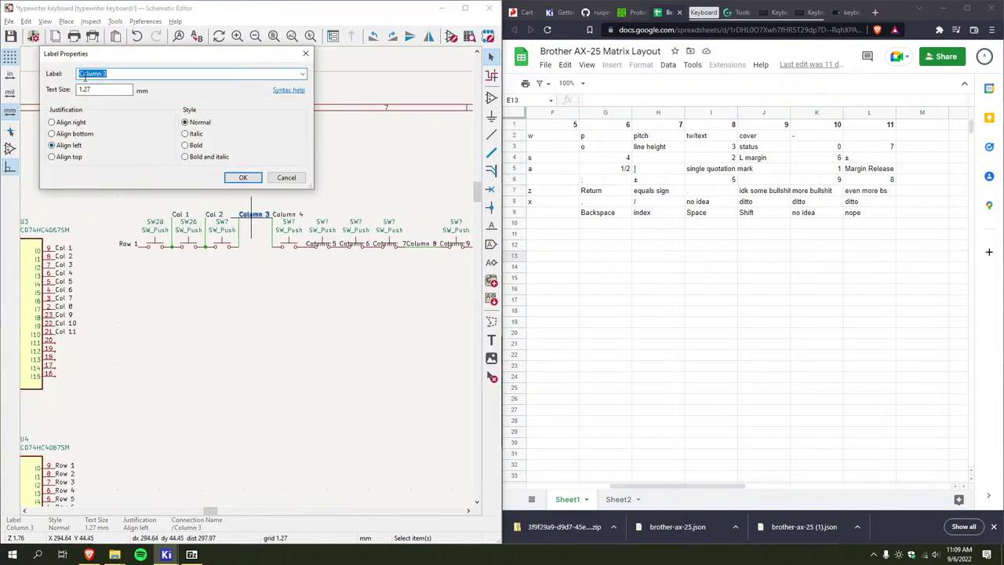
{"action": "left_click", "coordinate": [243, 178]}
{"action": "left_click", "coordinate": [287, 215]}
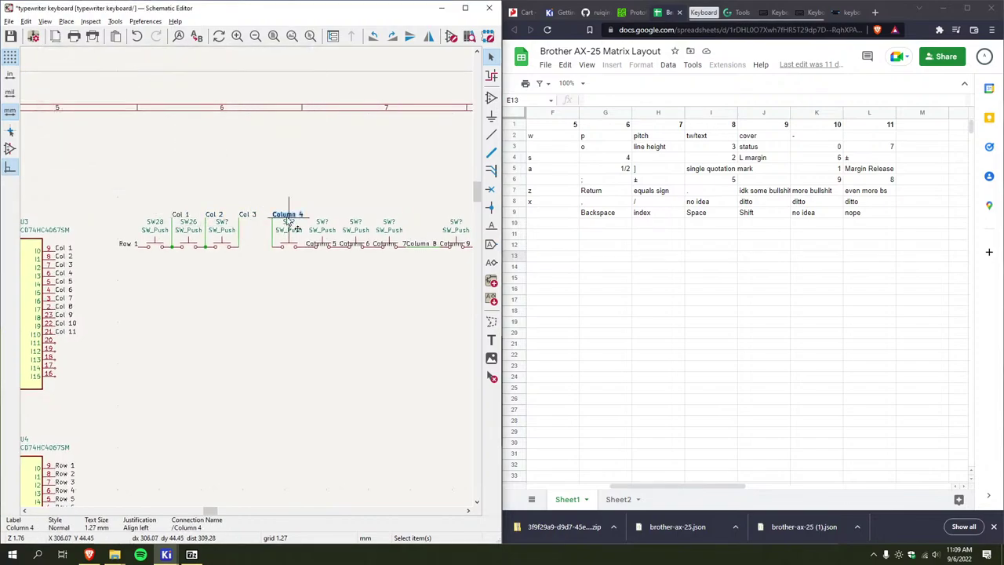
{"action": "key", "text": "e"}
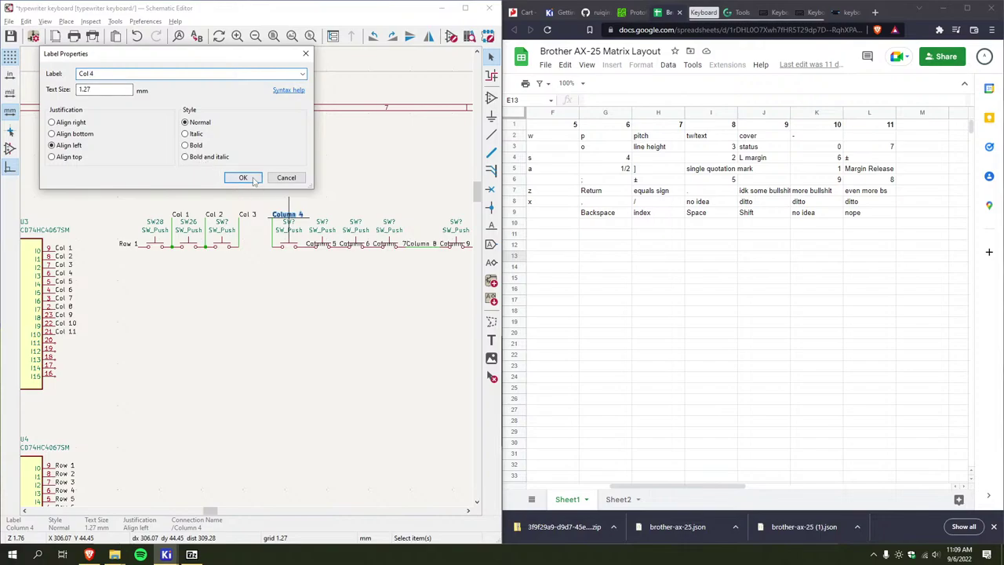
{"action": "left_click", "coordinate": [253, 179]}
Pull the Column 5 label up above the switch row on a vertical wire and rename it Col 5
{"action": "scroll", "coordinate": [314, 249], "scroll_direction": "up", "scroll_amount": 2}
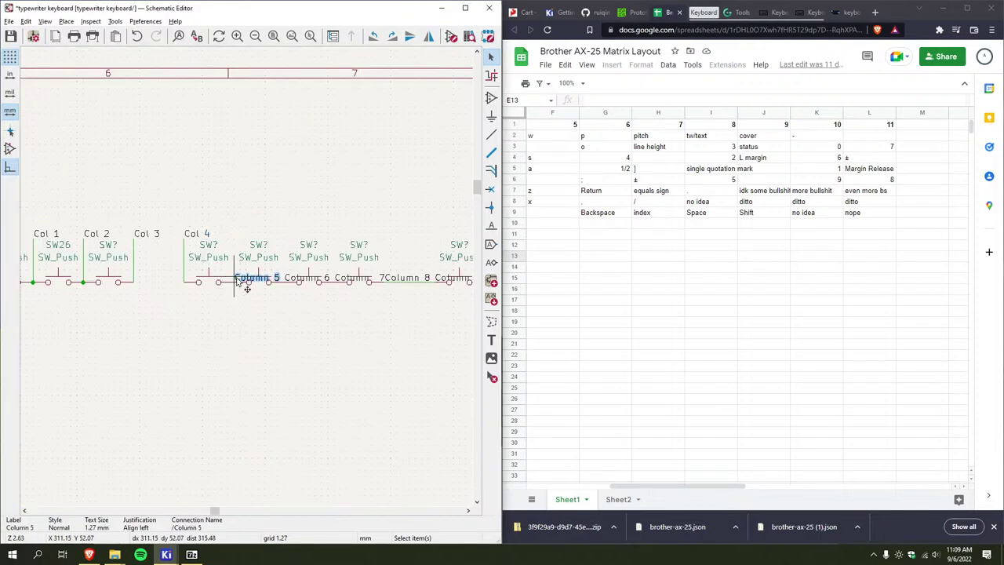
{"action": "left_click_drag", "start_coordinate": [241, 283], "coordinate": [235, 243]}
{"action": "left_click", "coordinate": [235, 243]}
{"action": "type", "text": "e"}
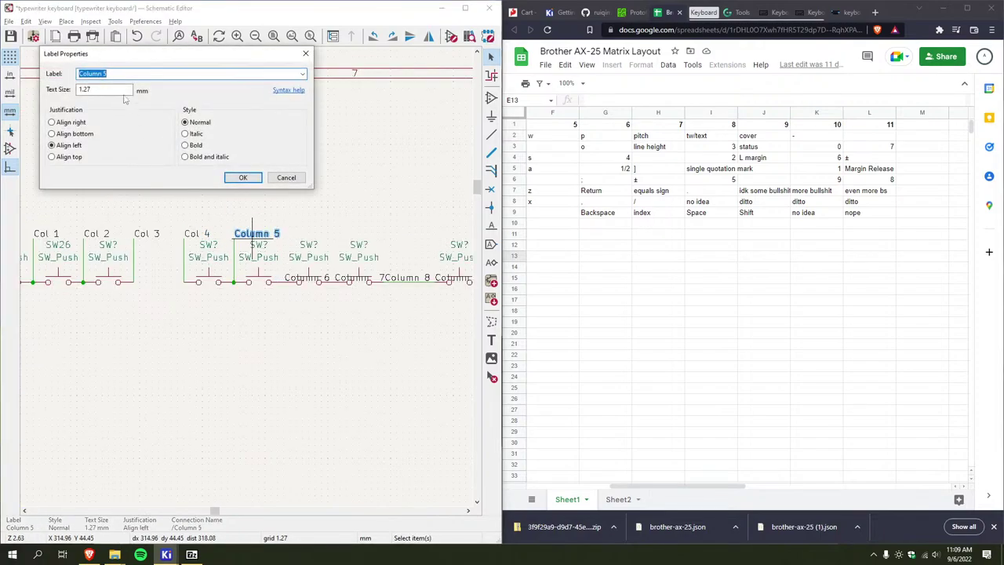
{"action": "type", "text": "Col 5"}
{"action": "left_click", "coordinate": [243, 178]}
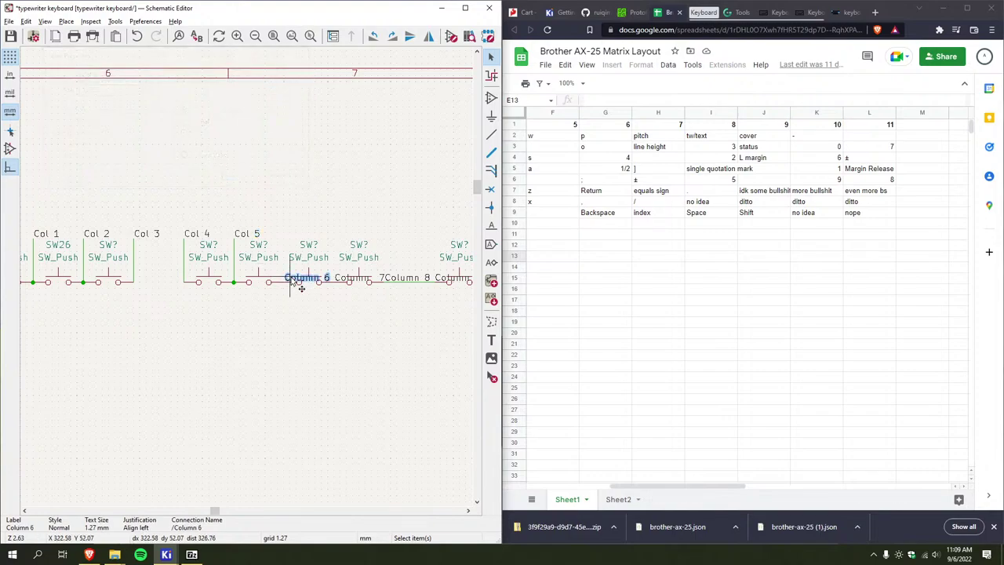
Pull the Column 6 label up on a vertical wire level with Col 5 and rename it Col 6
{"action": "left_click_drag", "start_coordinate": [286, 289], "coordinate": [283, 239]}
{"action": "left_click", "coordinate": [283, 239]}
{"action": "key", "text": "e"}
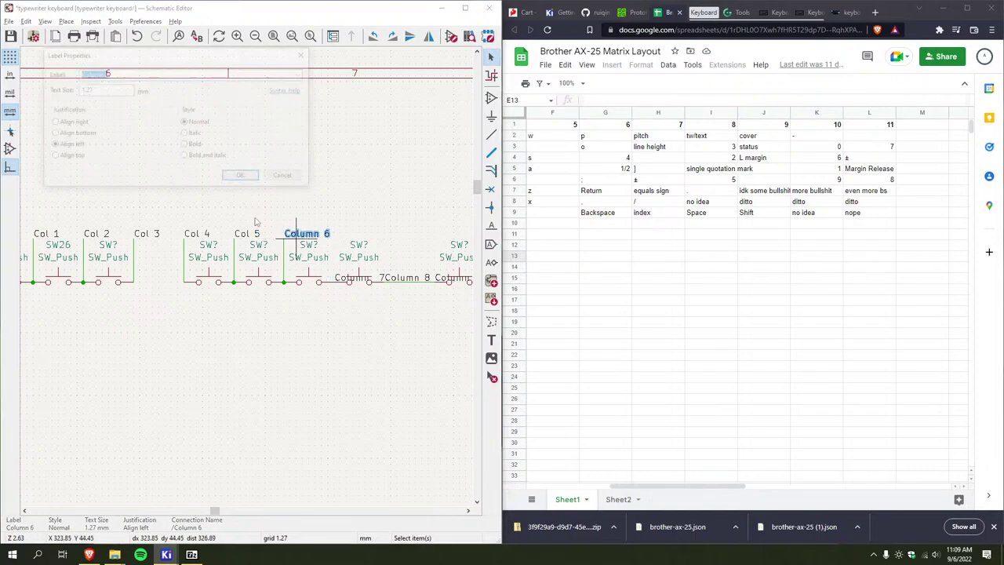
{"action": "left_click", "coordinate": [88, 74]}
{"action": "left_click", "coordinate": [242, 177]}
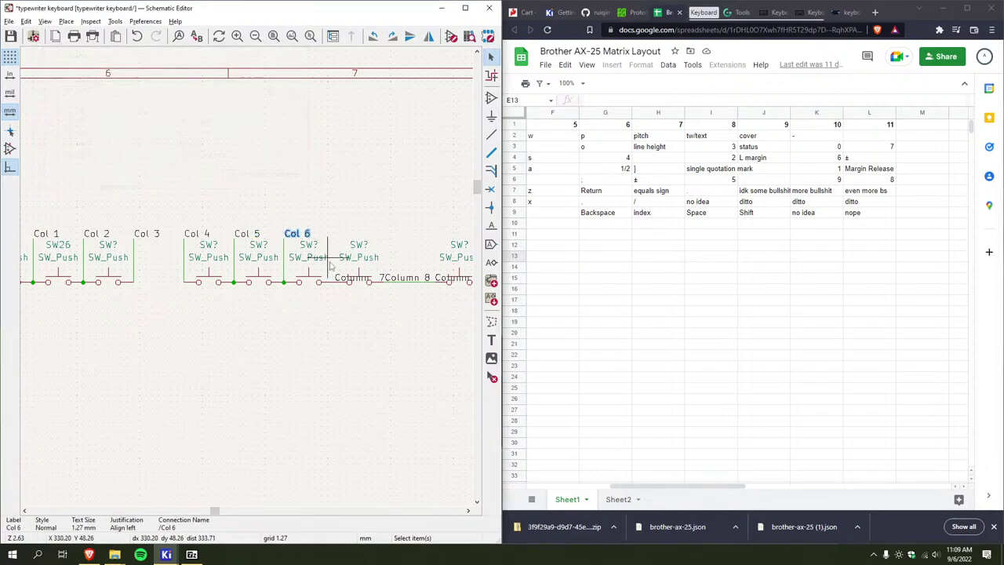
Pull the Column 7 label up on a vertical wire level with Col 6 and rename it Col 7
{"action": "left_click_drag", "start_coordinate": [340, 282], "coordinate": [337, 240]}
{"action": "left_click", "coordinate": [335, 241]}
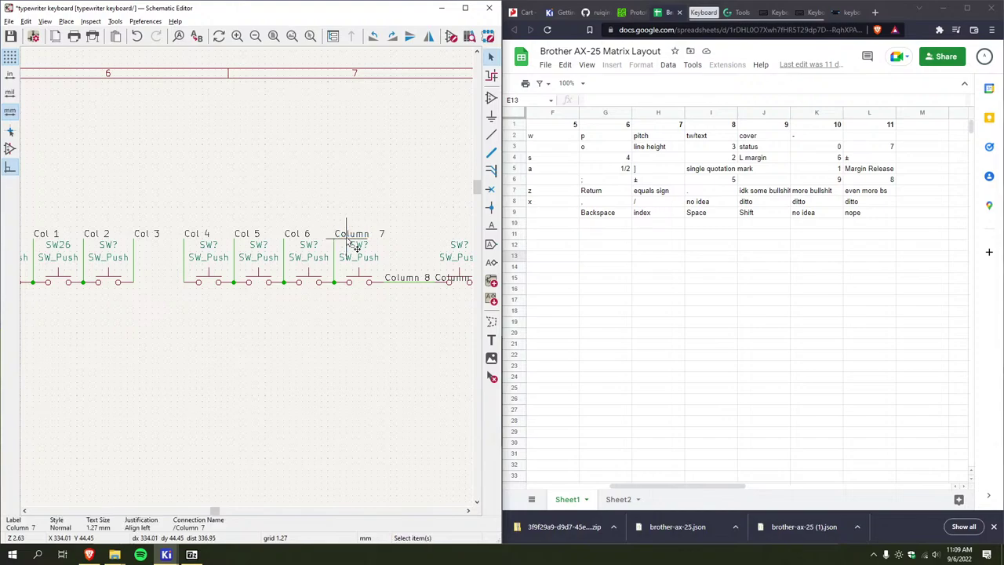
{"action": "key", "text": "e"}
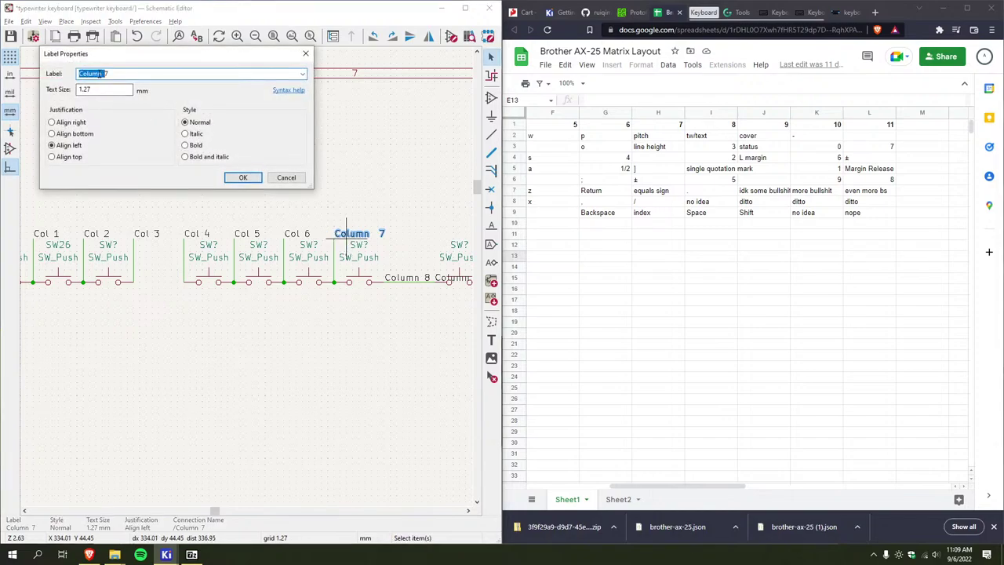
{"action": "left_click_drag", "start_coordinate": [101, 73], "coordinate": [105, 73]}
{"action": "type", "text": "Col"}
{"action": "left_click", "coordinate": [243, 177]}
Delete the horizontal wire segment joining the Column 8 and Column 9 labels
{"action": "left_click", "coordinate": [392, 280]}
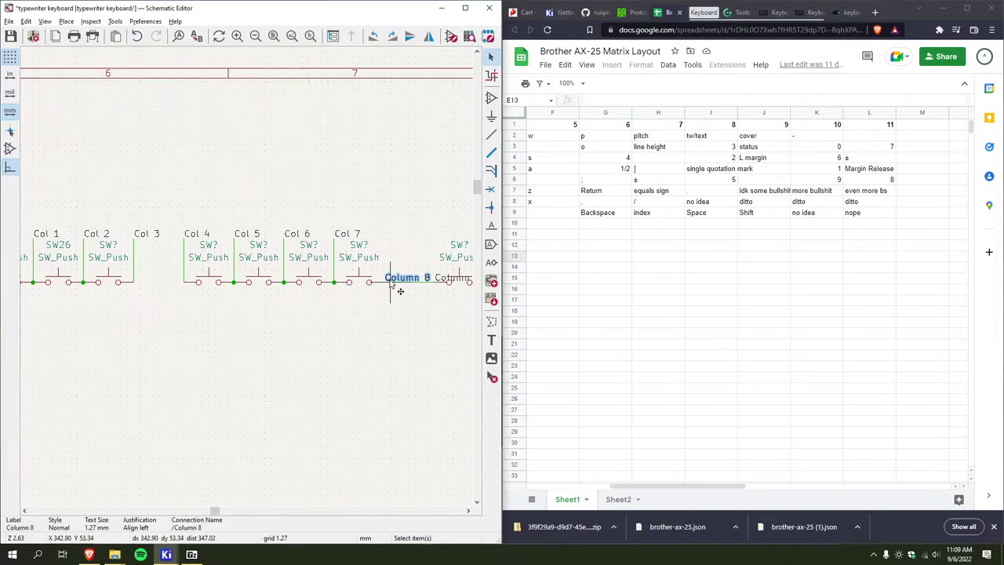
{"action": "left_click", "coordinate": [400, 291]}
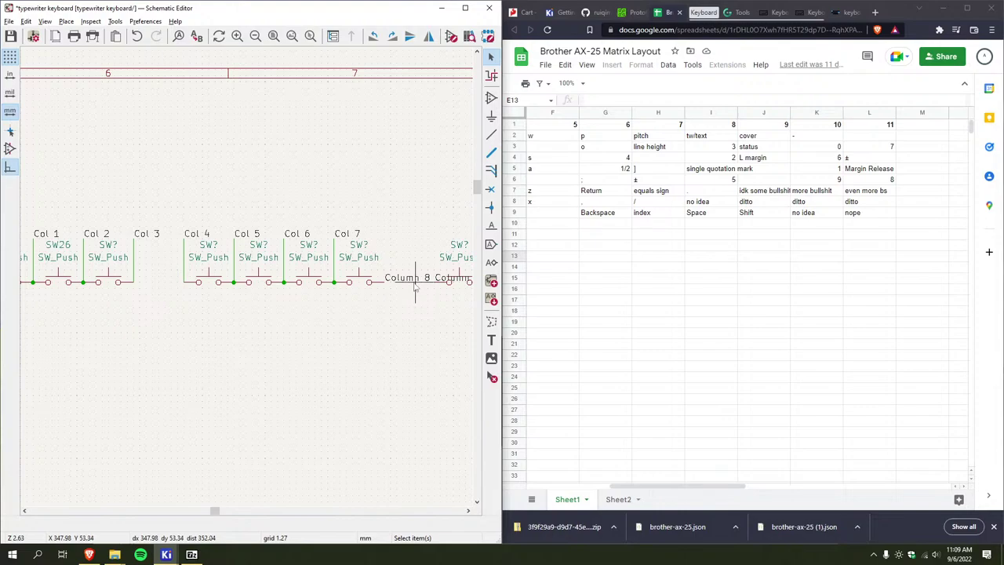
{"action": "left_click", "coordinate": [414, 285]}
Pull the Column 8 label up on a vertical wire level with Col 7 and rename it Col 8
{"action": "left_click_drag", "start_coordinate": [414, 285], "coordinate": [396, 250]}
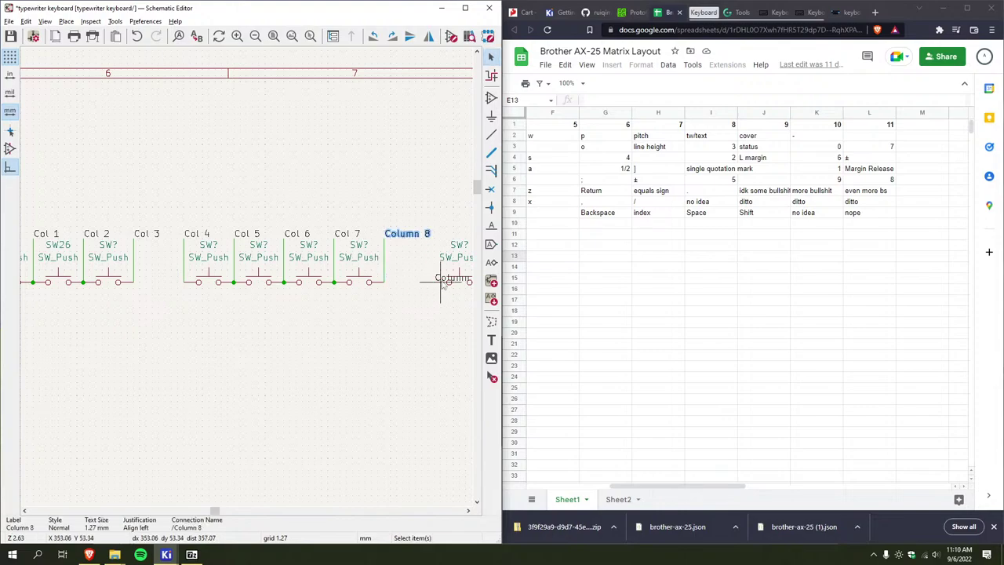
{"action": "double_click", "coordinate": [403, 232]}
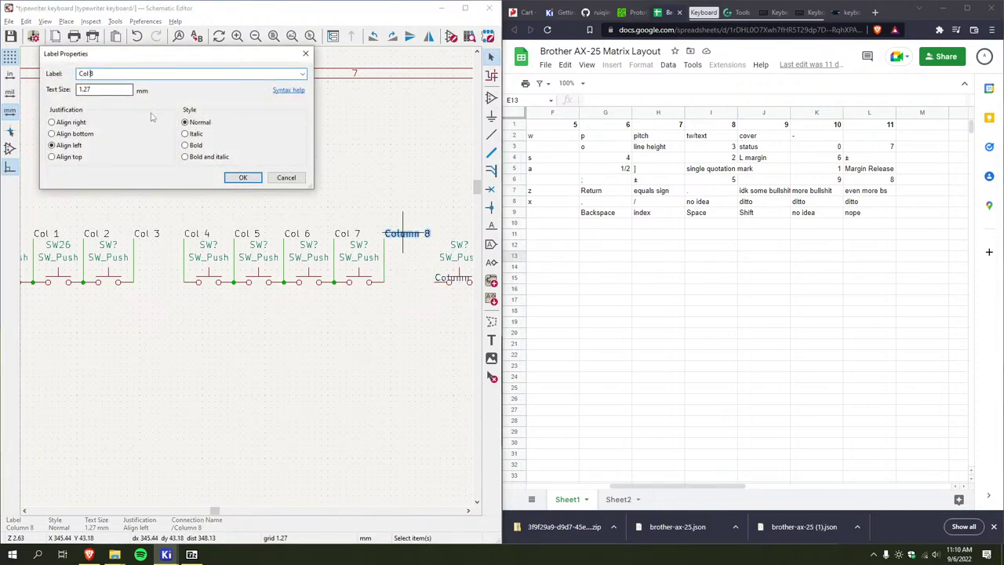
{"action": "left_click", "coordinate": [243, 177]}
Pull the Column 9 label up on a vertical wire level with Col 8 and rename it Col 9
{"action": "left_click_drag", "start_coordinate": [439, 284], "coordinate": [447, 251]}
{"action": "double_click", "coordinate": [451, 236]}
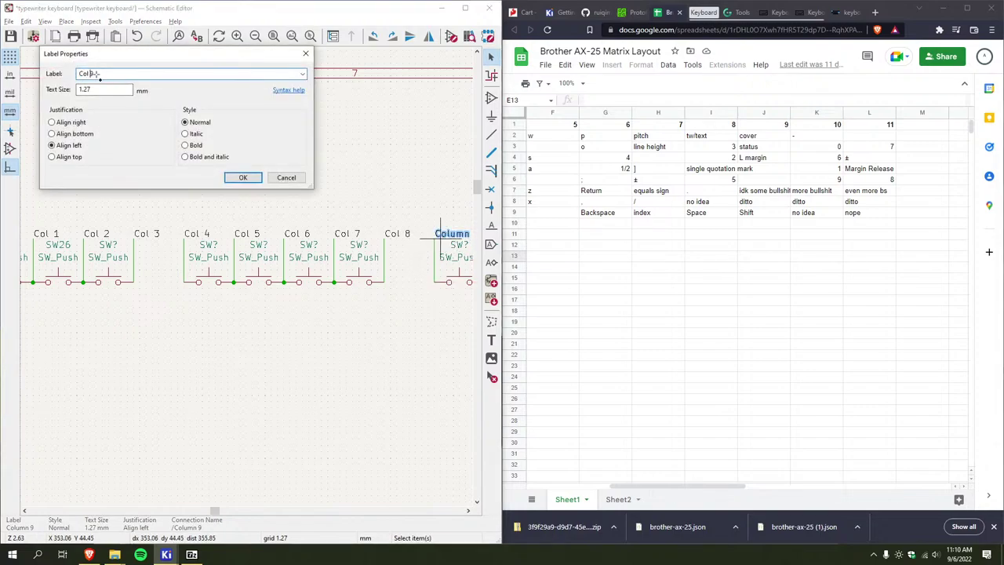
{"action": "key", "text": "Return"}
Delete the horizontal wire between the Column 10 and Column 11 labels, and select the Column 10 label
{"action": "scroll", "coordinate": [168, 259], "scroll_direction": "down", "scroll_amount": 2}
{"action": "left_click", "coordinate": [280, 270]}
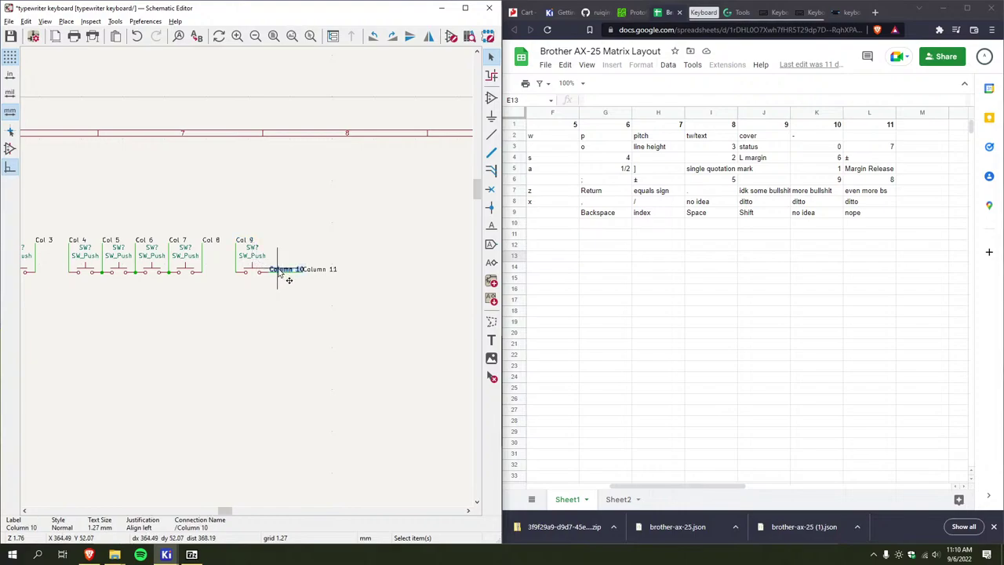
{"action": "left_click", "coordinate": [295, 287]}
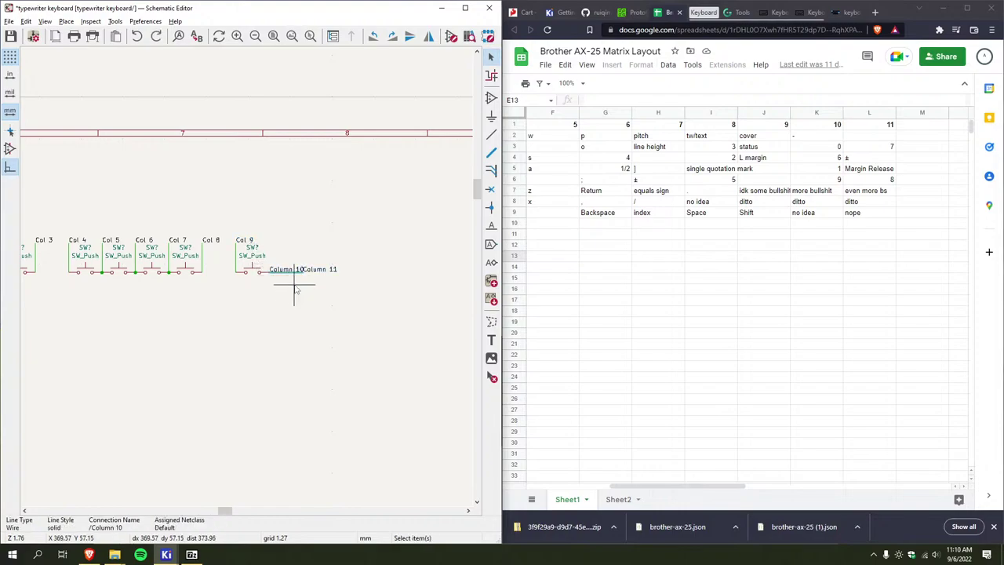
{"action": "scroll", "coordinate": [295, 288], "scroll_direction": "up", "scroll_amount": 3}
{"action": "left_click", "coordinate": [215, 247]}
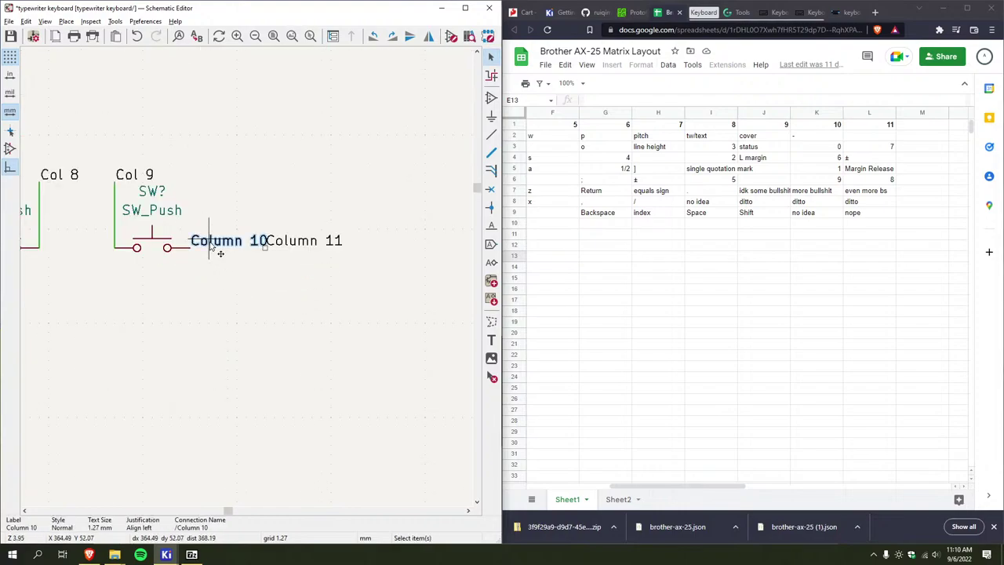
Pull the Column 10 label up on a vertical wire level with Col 9 and rename it Col 10
{"action": "left_click_drag", "start_coordinate": [214, 247], "coordinate": [197, 191]}
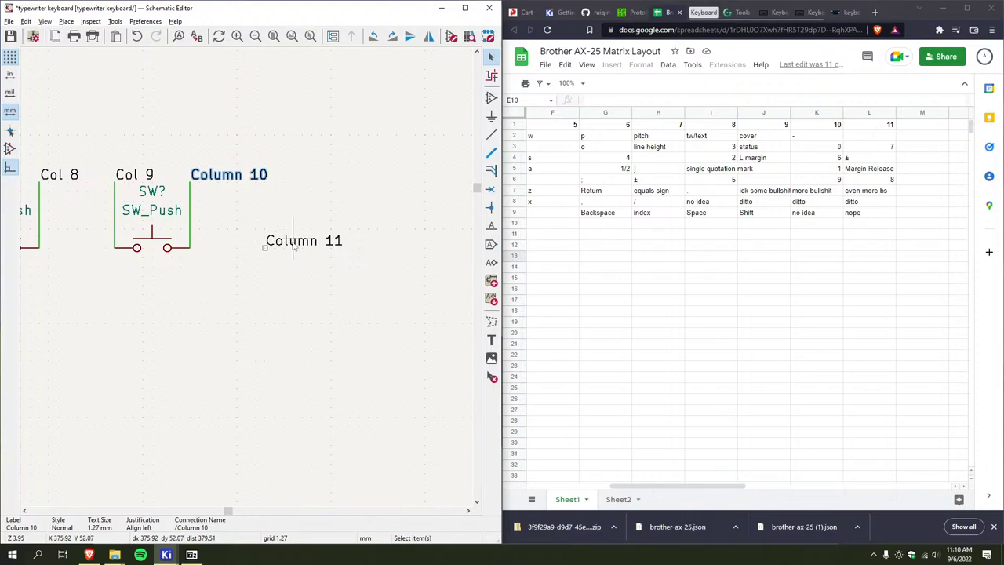
{"action": "key", "text": "Escape"}
{"action": "left_click", "coordinate": [209, 179]}
{"action": "double_click", "coordinate": [217, 185]}
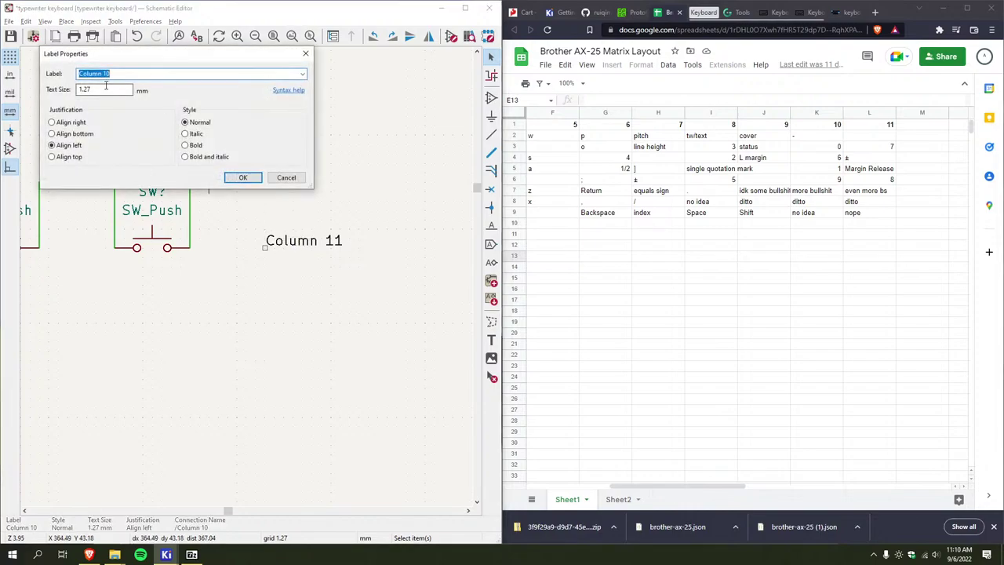
{"action": "key", "text": "Return"}
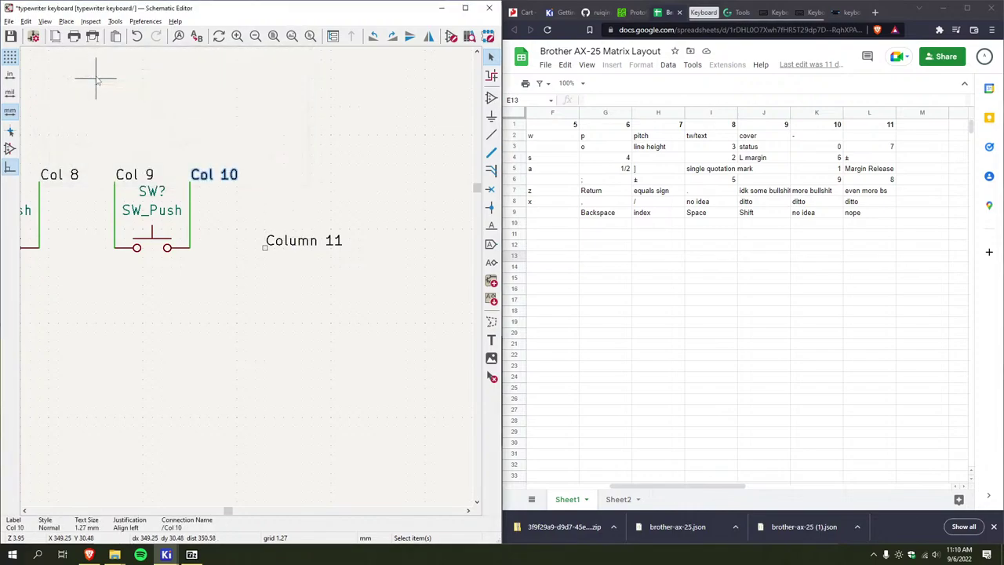
Move the Column 11 label up level with Col 10 and wire it down and across to the foot of the Col 10 wire
{"action": "left_click", "coordinate": [282, 248]}
{"action": "left_click_drag", "start_coordinate": [283, 248], "coordinate": [265, 184]}
{"action": "key", "text": "w"}
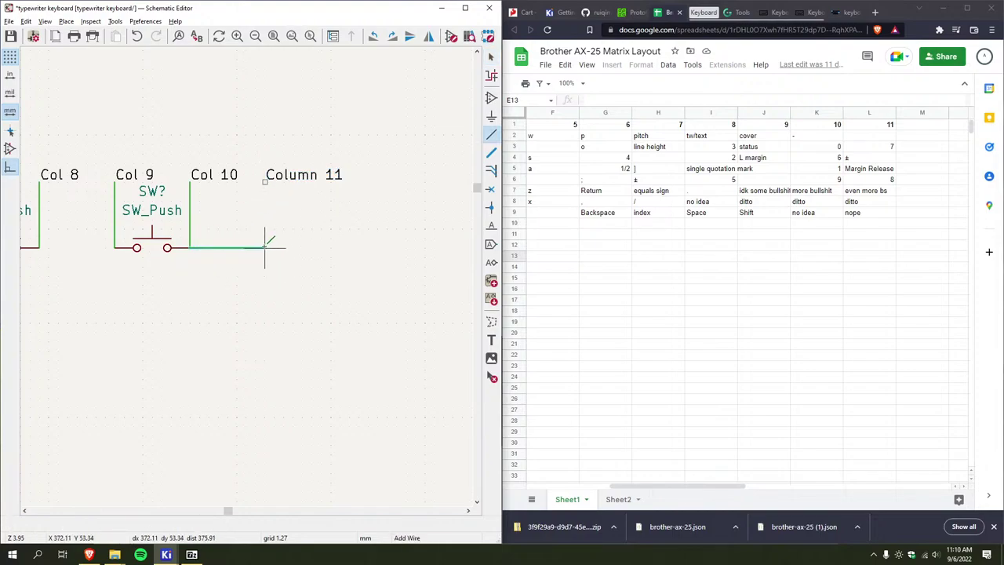
{"action": "left_click", "coordinate": [265, 181]}
Bridge the Row 1 gaps between Col 8 and Col 9 and between Col 3 and Col 4 with horizontal wires
{"action": "scroll", "coordinate": [219, 313], "scroll_direction": "down", "scroll_amount": 2}
{"action": "scroll", "coordinate": [236, 275], "scroll_direction": "left", "scroll_amount": 3, "text": "ctrl"}
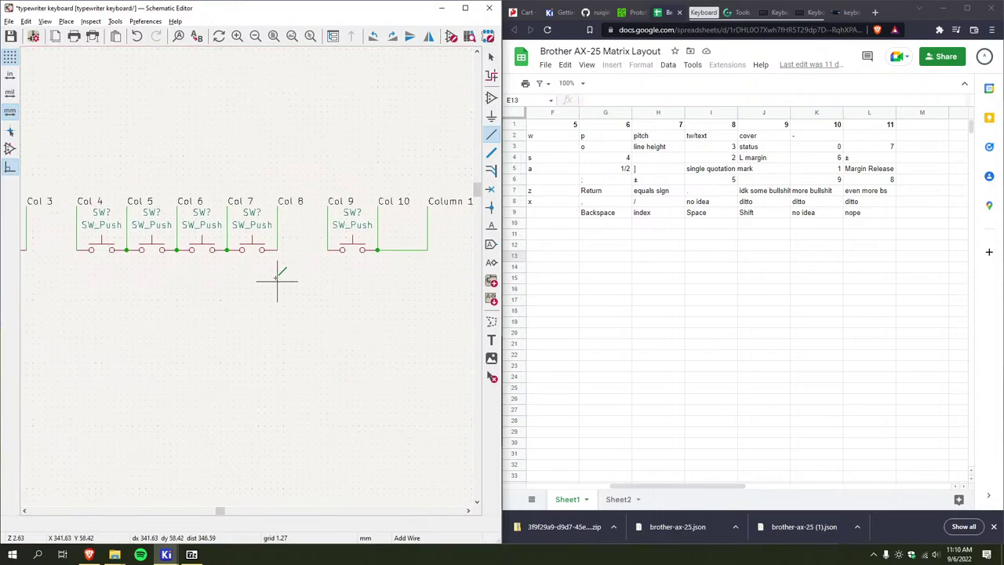
{"action": "scroll", "coordinate": [328, 250], "scroll_direction": "left", "scroll_amount": 4, "text": "ctrl"}
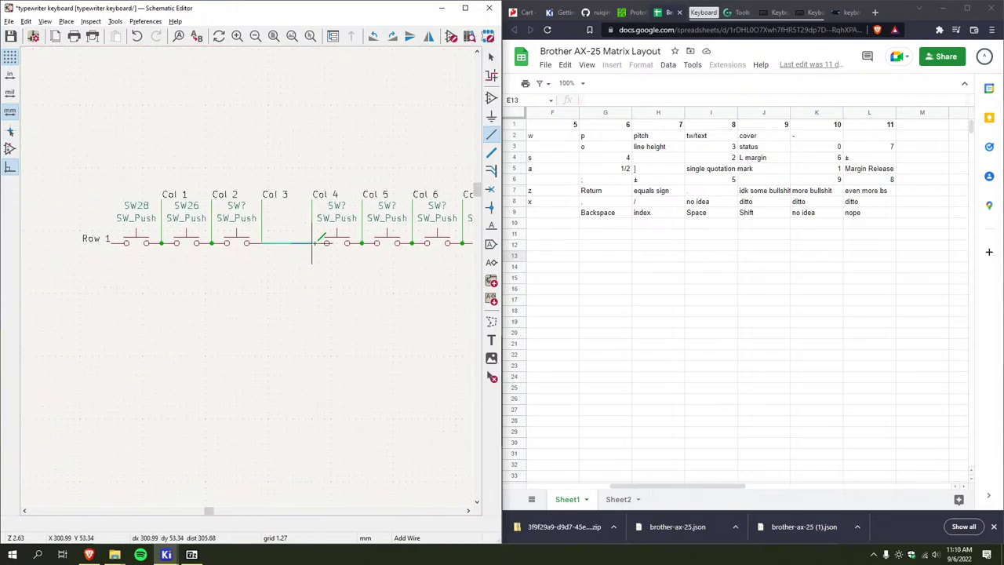
{"action": "scroll", "coordinate": [152, 349], "scroll_direction": "right", "scroll_amount": 3, "text": "ctrl"}
{"action": "scroll", "coordinate": [262, 262], "scroll_direction": "down", "scroll_amount": 4}
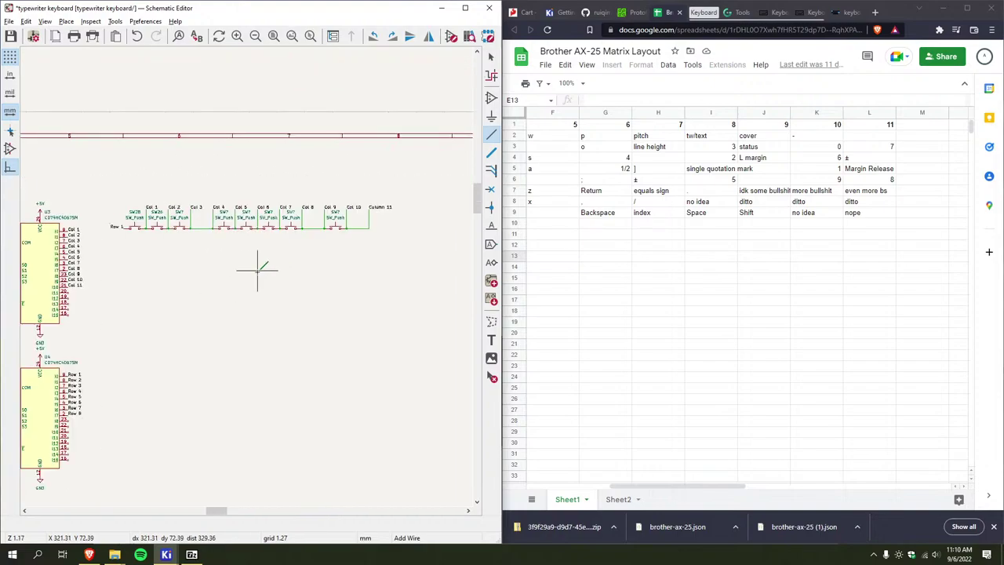
{"action": "key", "text": "Escape"}
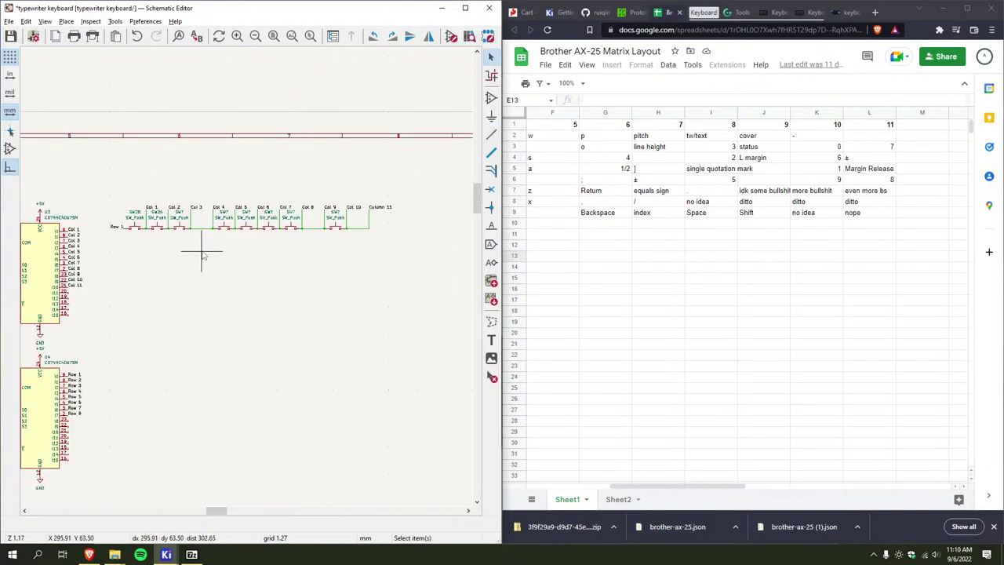
Arrange the PCB Editor window below the matrix spreadsheet, close the downloads bar and show the sheet's first columns
{"action": "scroll", "coordinate": [203, 254], "scroll_direction": "up", "scroll_amount": 3}
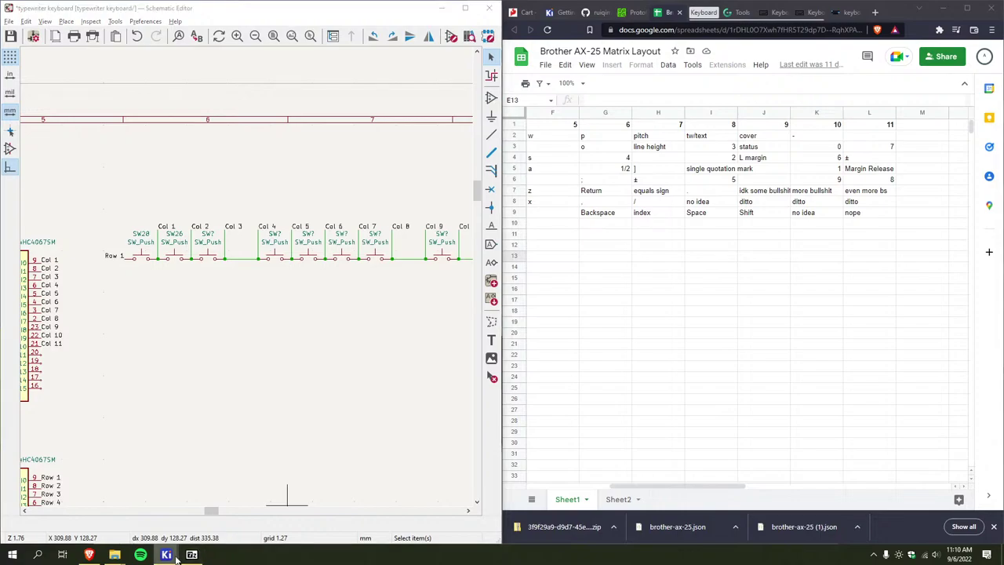
{"action": "mouse_move", "coordinate": [166, 554]}
{"action": "left_click", "coordinate": [276, 517]}
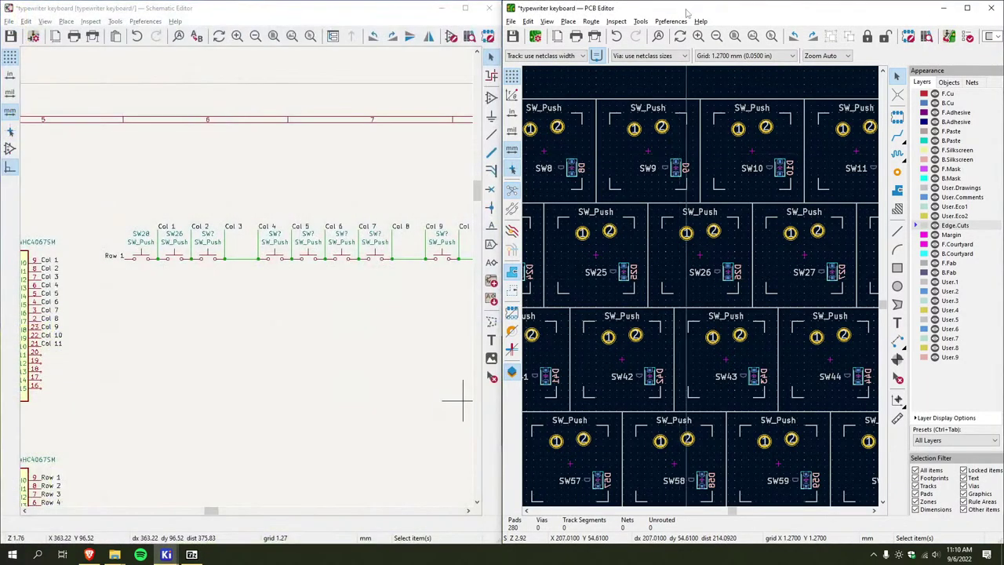
{"action": "left_click_drag", "start_coordinate": [688, 9], "coordinate": [1003, 563]}
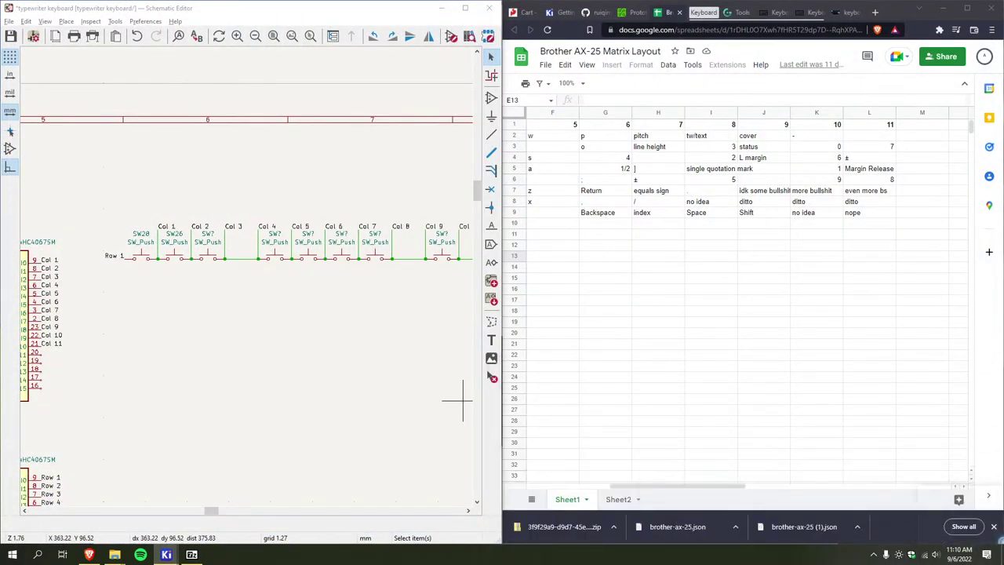
{"action": "left_click", "coordinate": [894, 75]}
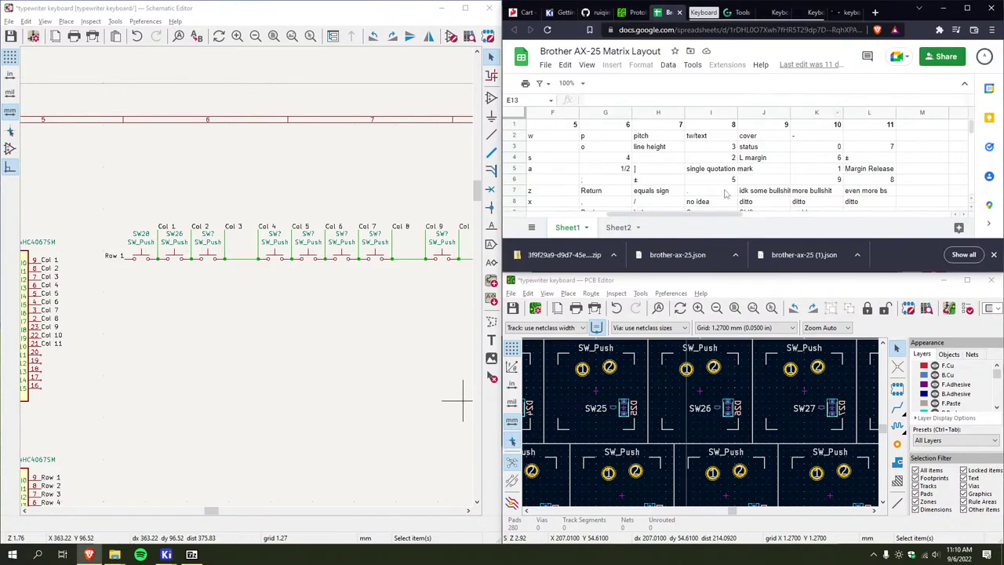
{"action": "left_click", "coordinate": [992, 254]}
{"action": "scroll", "coordinate": [635, 202], "scroll_direction": "left", "scroll_amount": 5}
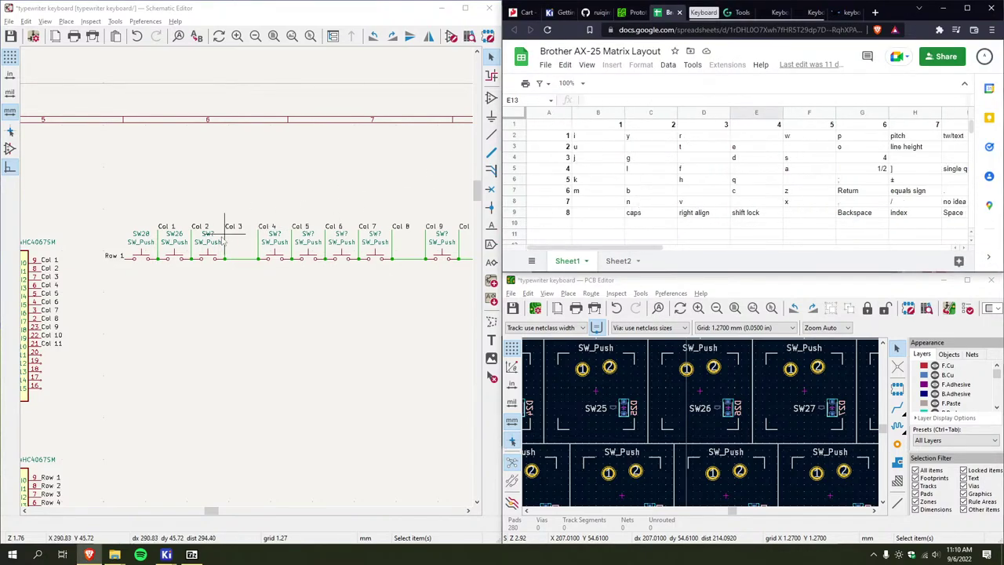
Find the r key's switch on the PCB layout and set the reference of the switch between Col 2 and Col 3 to SW24
{"action": "scroll", "coordinate": [701, 426], "scroll_direction": "up", "scroll_amount": 3}
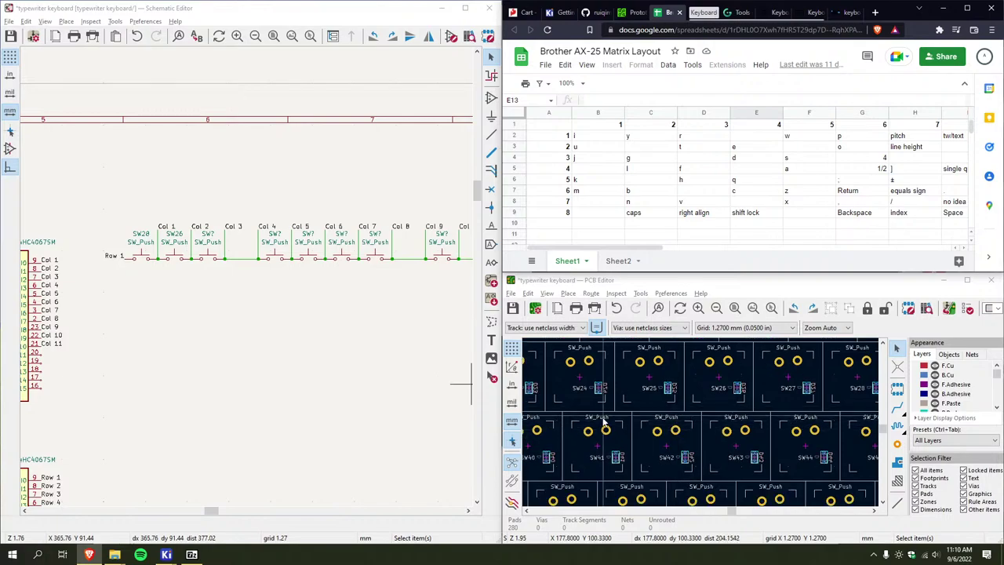
{"action": "scroll", "coordinate": [702, 426], "scroll_direction": "down", "scroll_amount": 6}
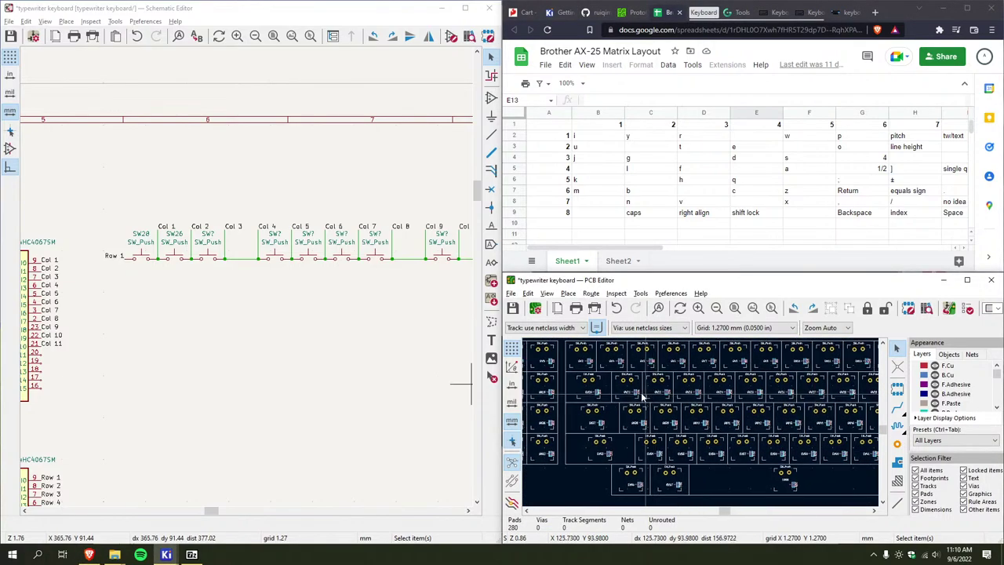
{"action": "scroll", "coordinate": [651, 396], "scroll_direction": "up", "scroll_amount": 3}
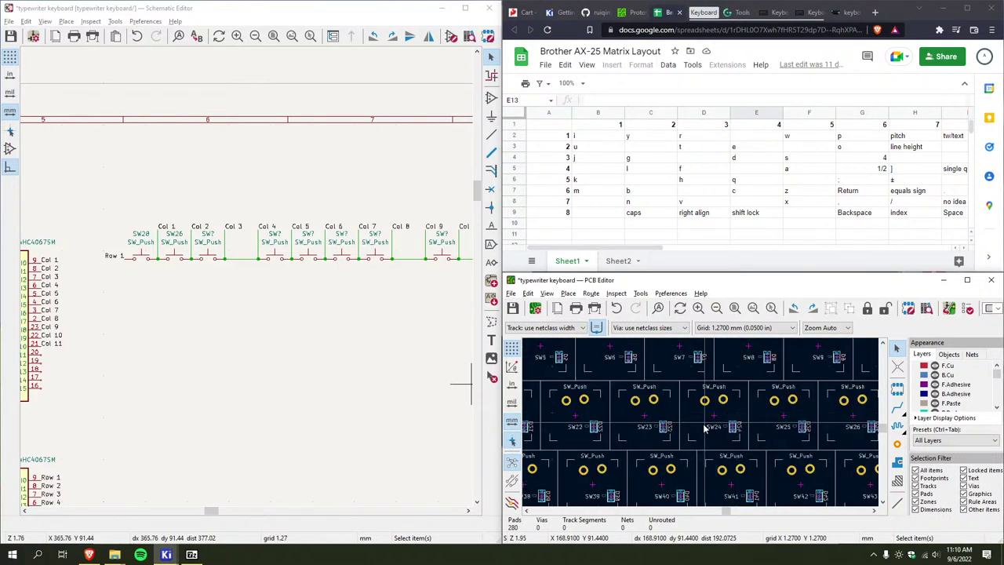
{"action": "double_click", "coordinate": [206, 234]}
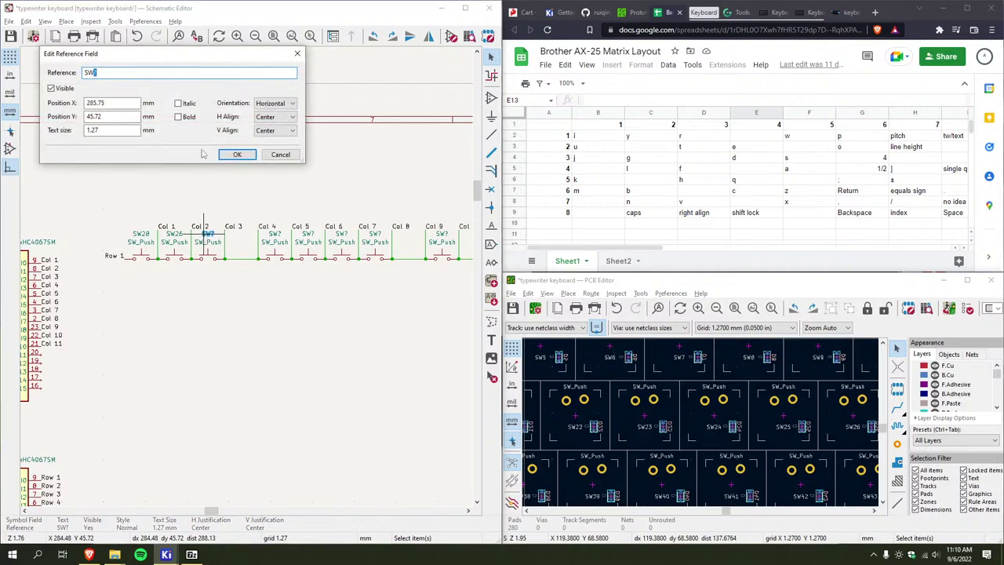
{"action": "key", "text": "Return"}
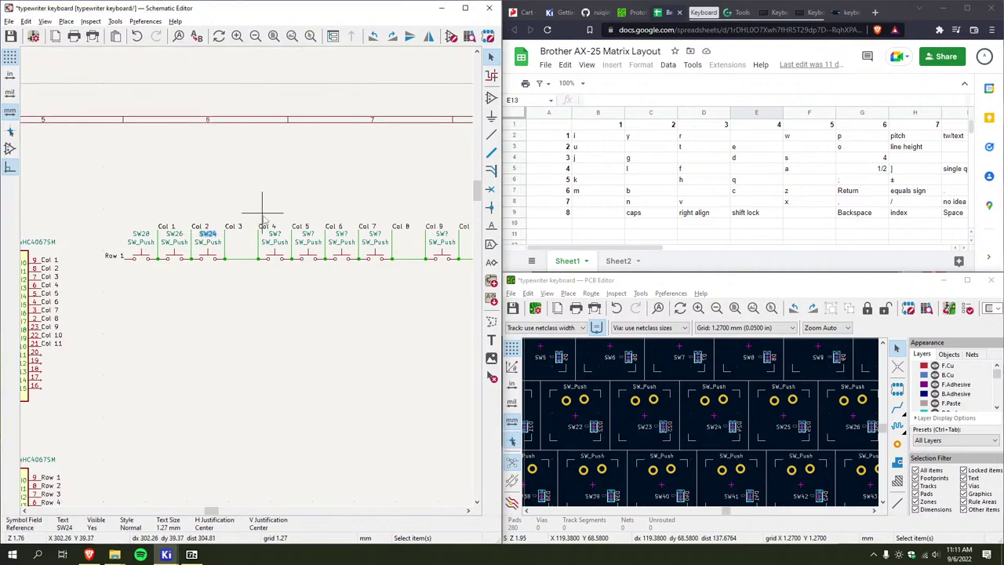
Set the reference of the Row 1 switch between Col 4 and Col 5 to SW22
{"action": "left_click", "coordinate": [272, 234]}
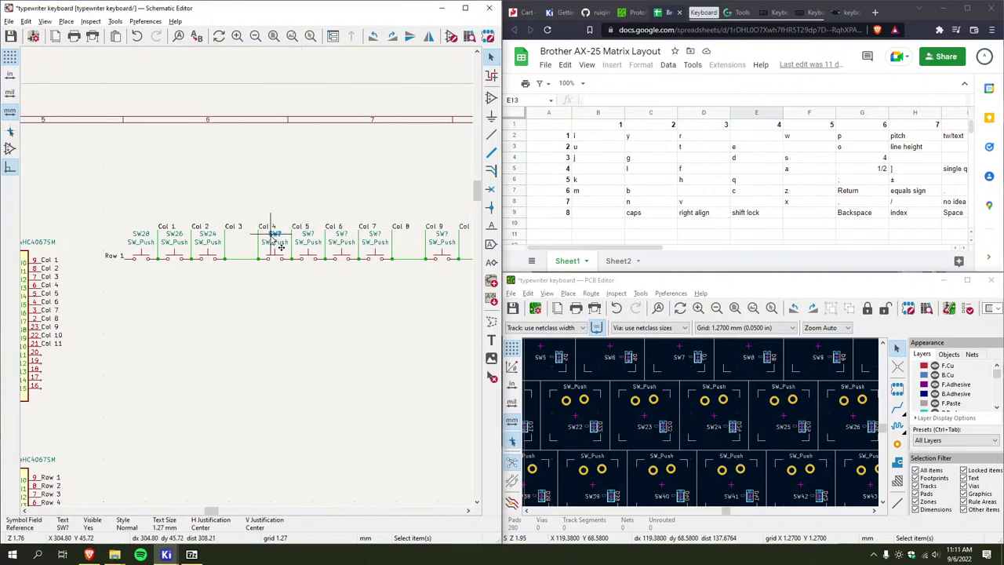
{"action": "type", "text": "u22"}
{"action": "key", "text": "Return"}
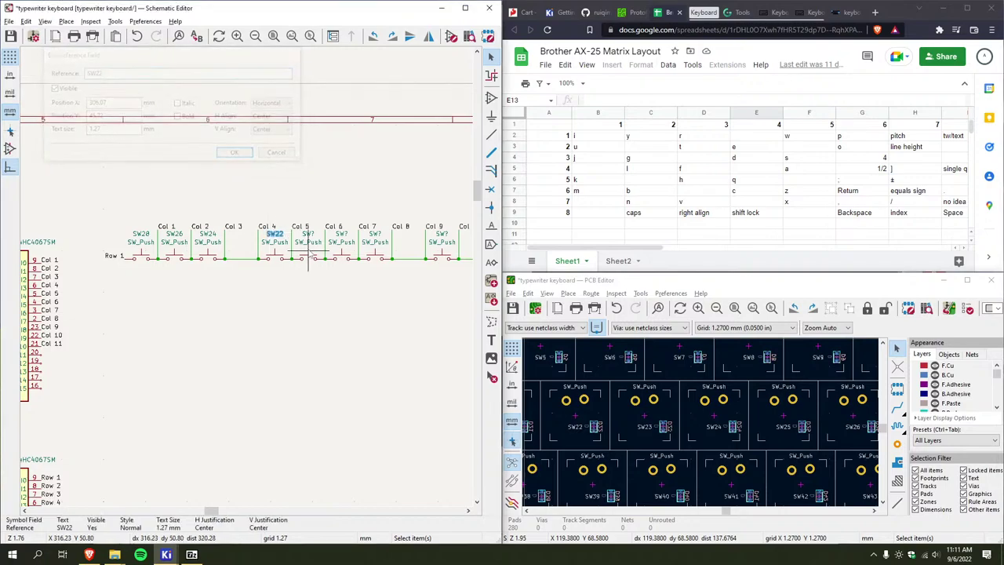
Find the p key's switch on the PCB layout and set the reference of the switch between Col 5 and Col 6 to SW30
{"action": "middle_click_drag", "start_coordinate": [643, 419], "coordinate": [577, 408]}
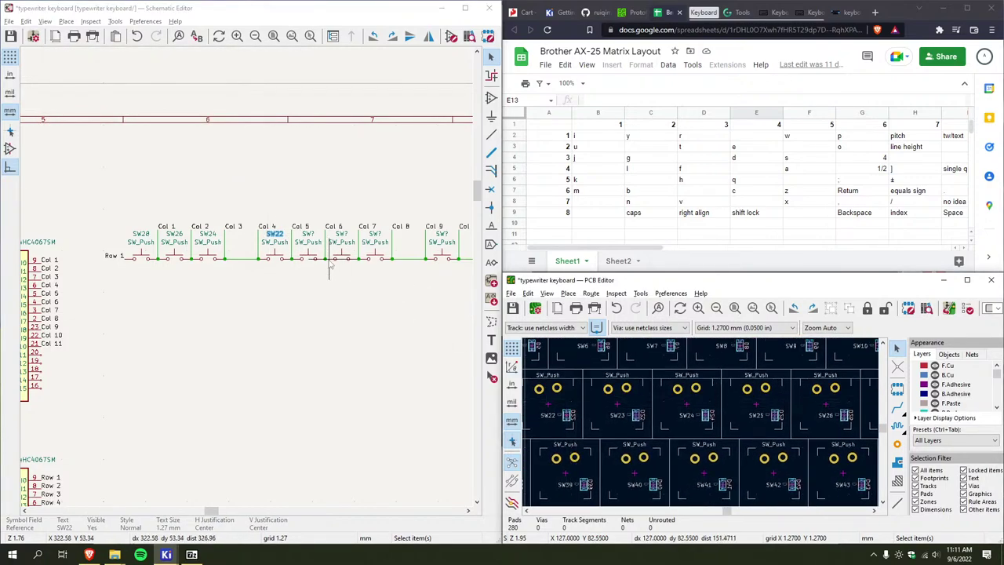
{"action": "key", "text": "F2"}
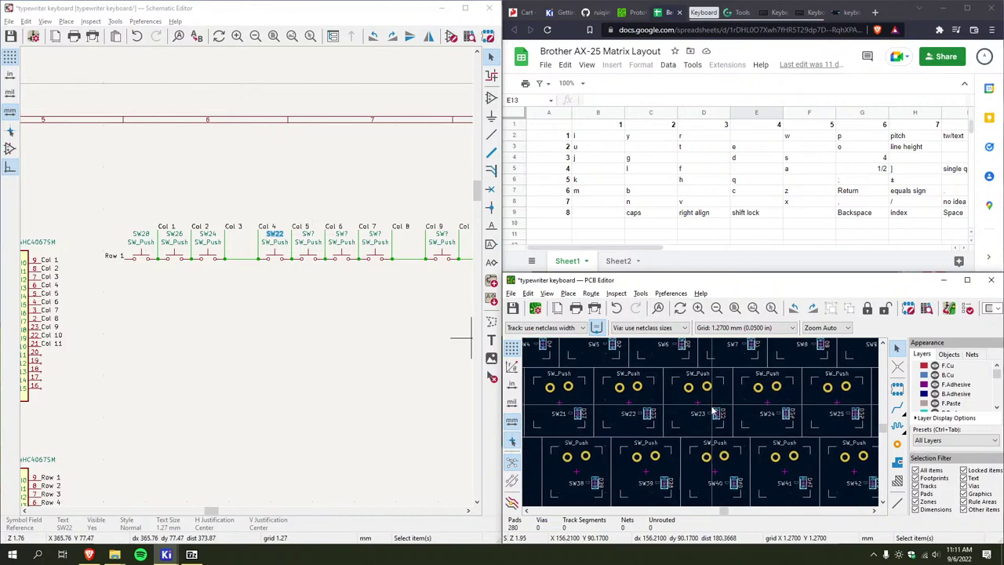
{"action": "double_click", "coordinate": [308, 234]}
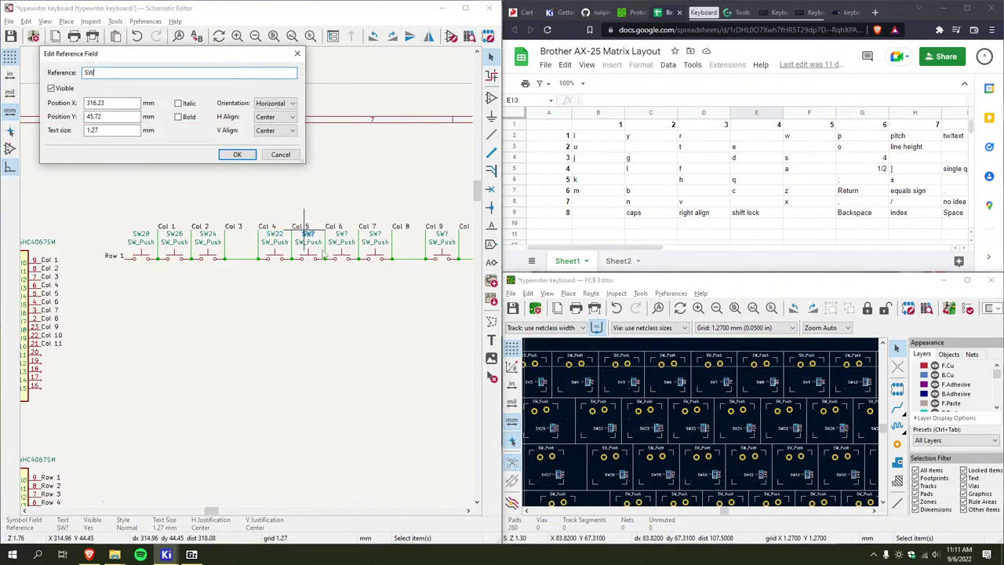
{"action": "scroll", "coordinate": [640, 385], "scroll_direction": "down", "scroll_amount": 4}
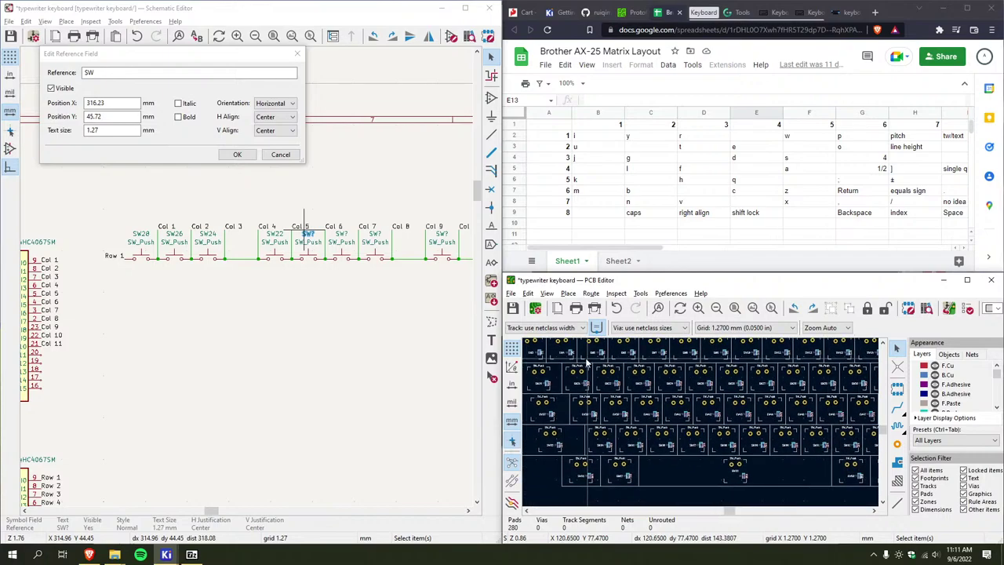
{"action": "scroll", "coordinate": [641, 385], "scroll_direction": "up", "scroll_amount": 2}
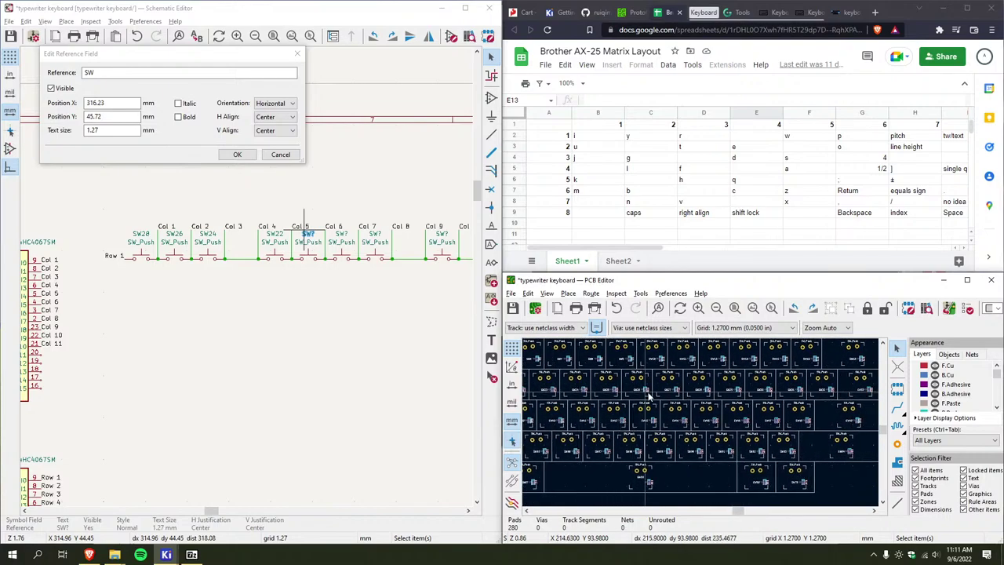
{"action": "scroll", "coordinate": [709, 391], "scroll_direction": "down", "scroll_amount": 3}
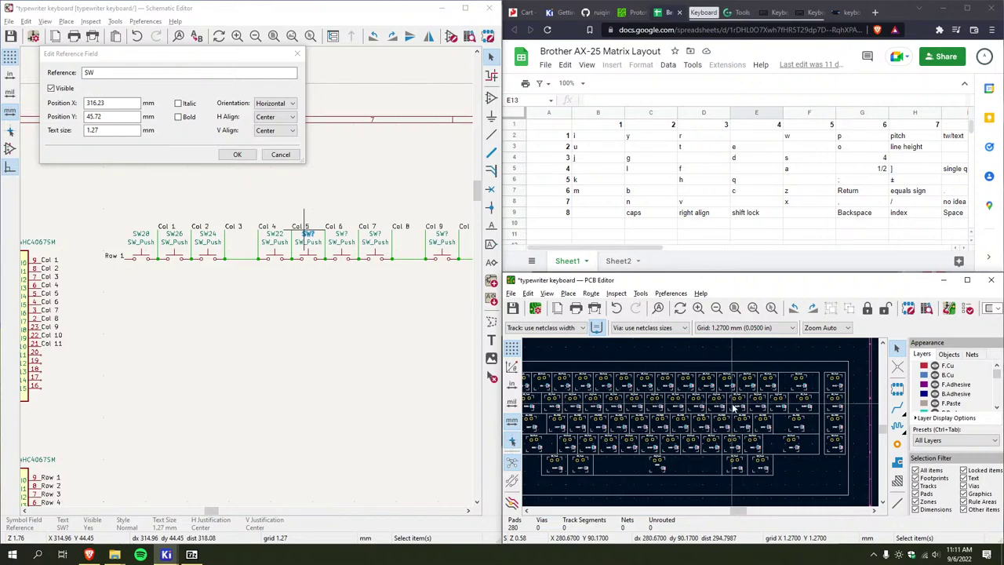
{"action": "scroll", "coordinate": [734, 408], "scroll_direction": "up", "scroll_amount": 6}
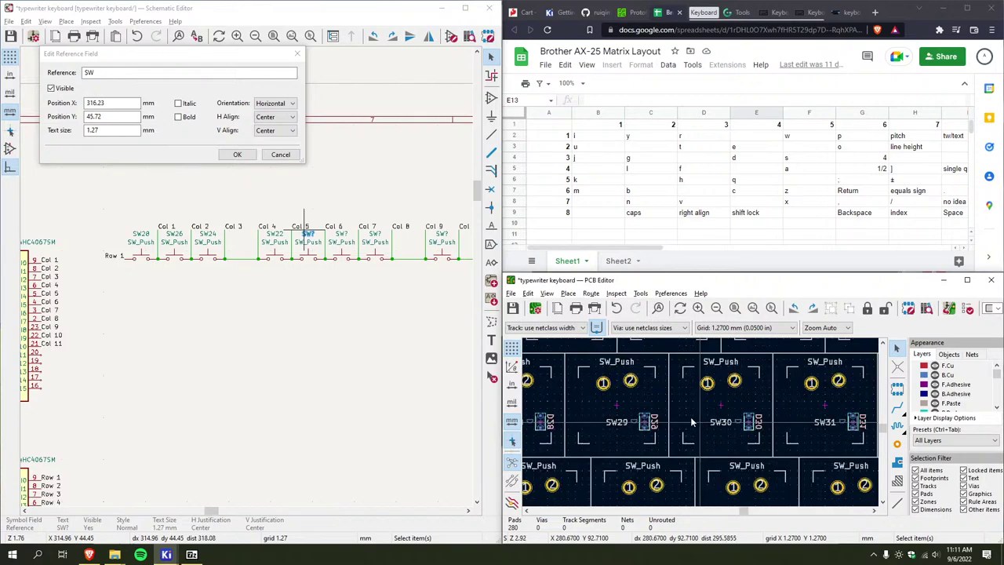
{"action": "left_click", "coordinate": [120, 73]}
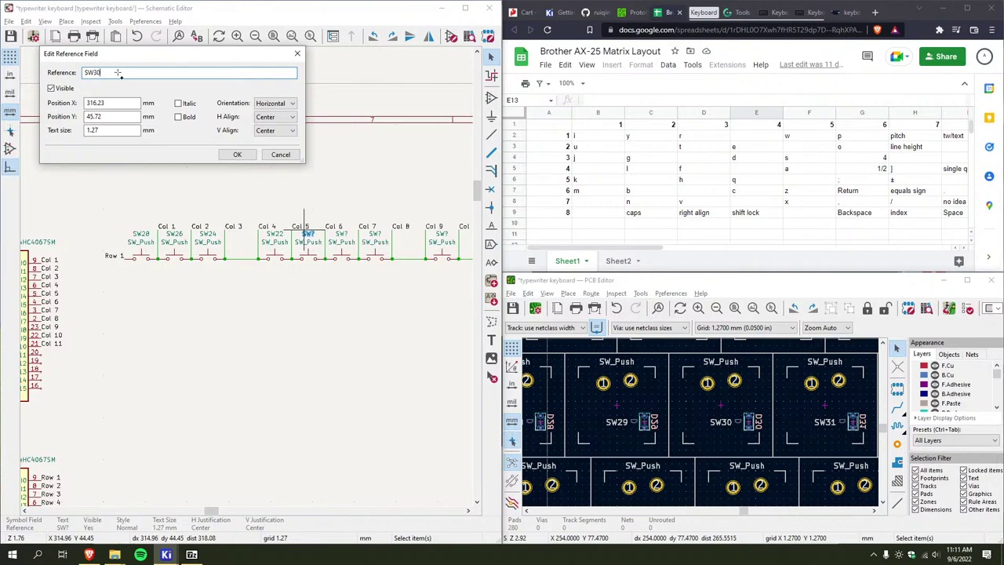
{"action": "key", "text": "Return"}
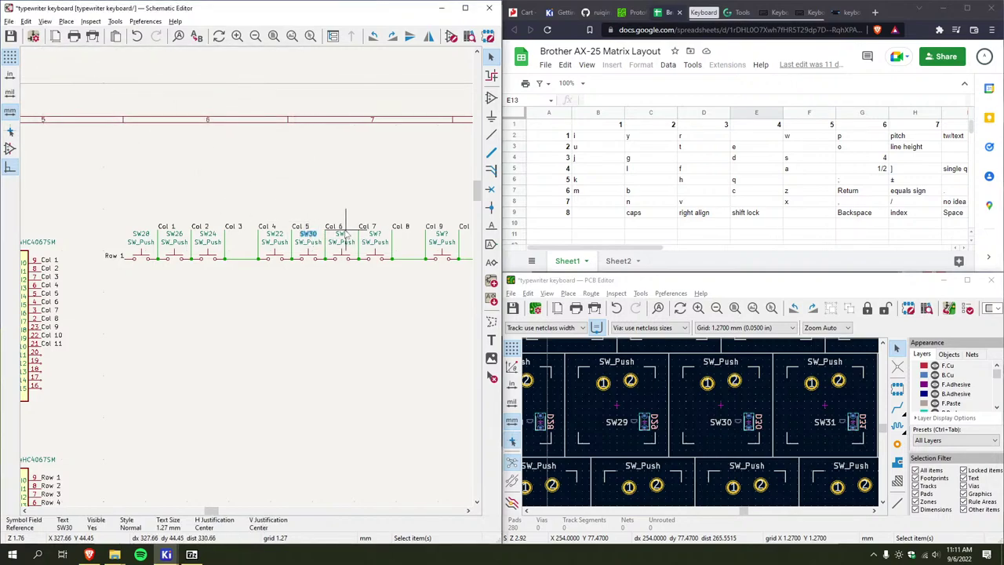
Find the pitch key's switch on the PCB layout and set the reference of the switch between Col 6 and Col 7 to SW51
{"action": "left_click", "coordinate": [342, 235]}
{"action": "scroll", "coordinate": [784, 408], "scroll_direction": "down", "scroll_amount": 3}
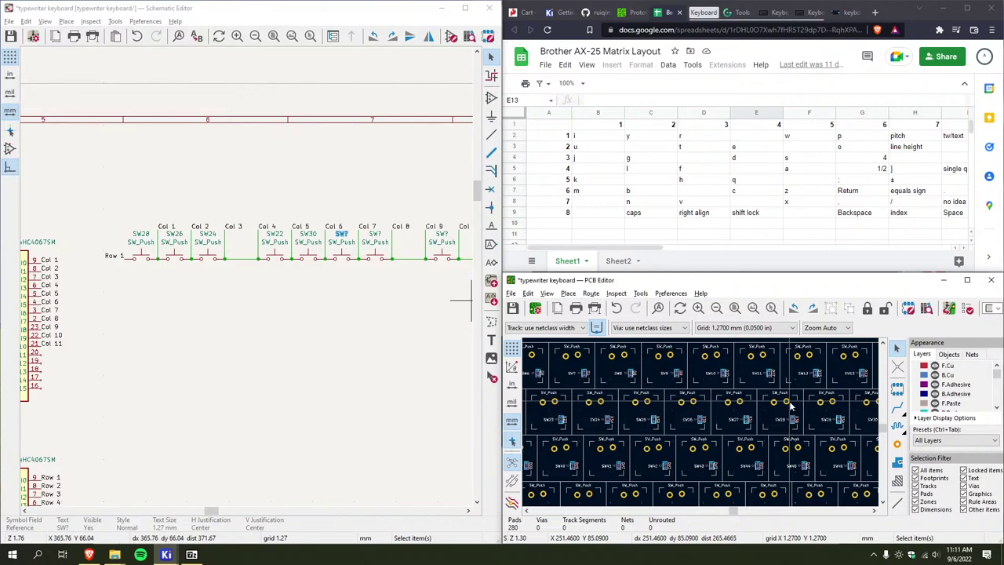
{"action": "left_click_drag", "start_coordinate": [733, 510], "coordinate": [712, 511]}
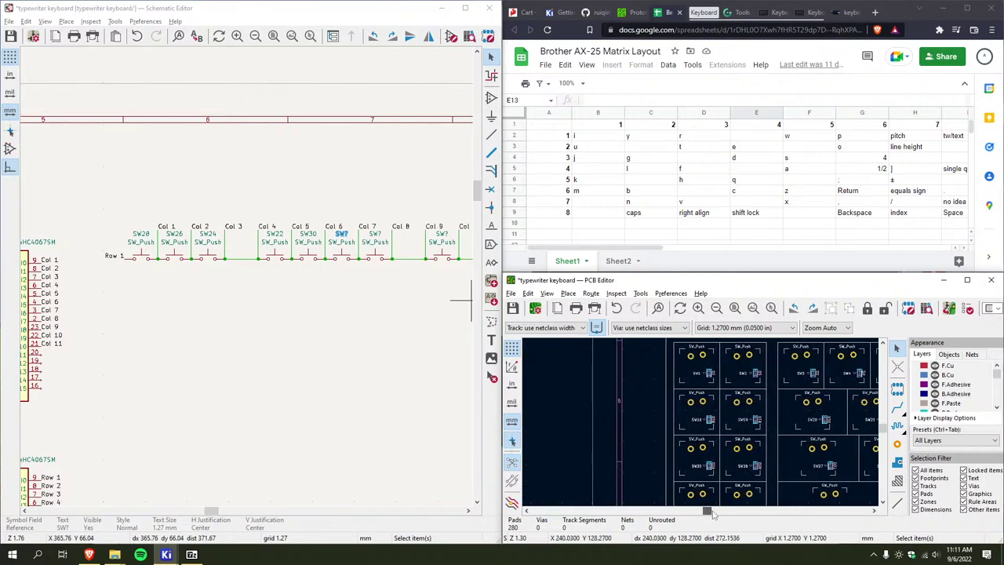
{"action": "scroll", "coordinate": [690, 443], "scroll_direction": "up", "scroll_amount": 4}
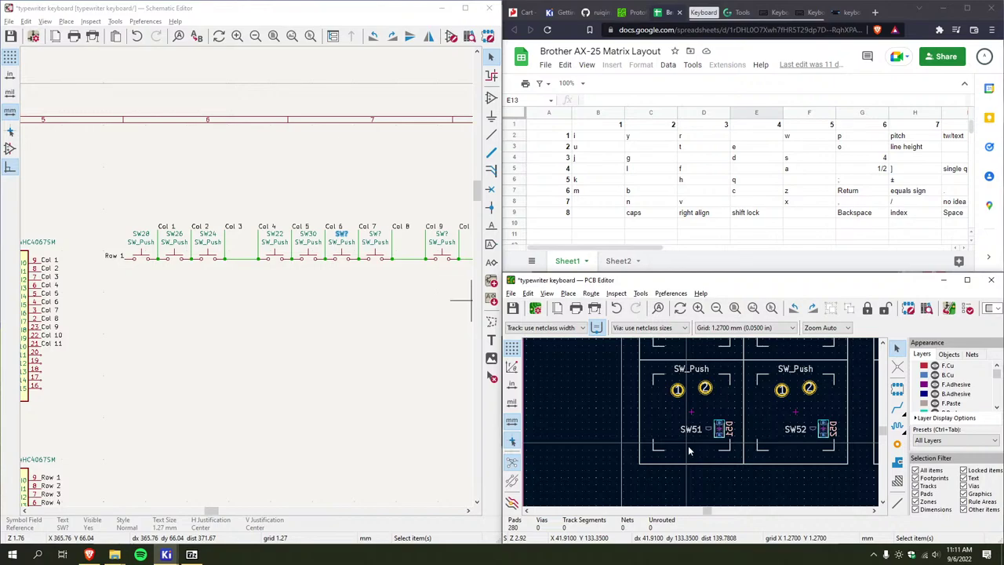
{"action": "double_click", "coordinate": [354, 244]}
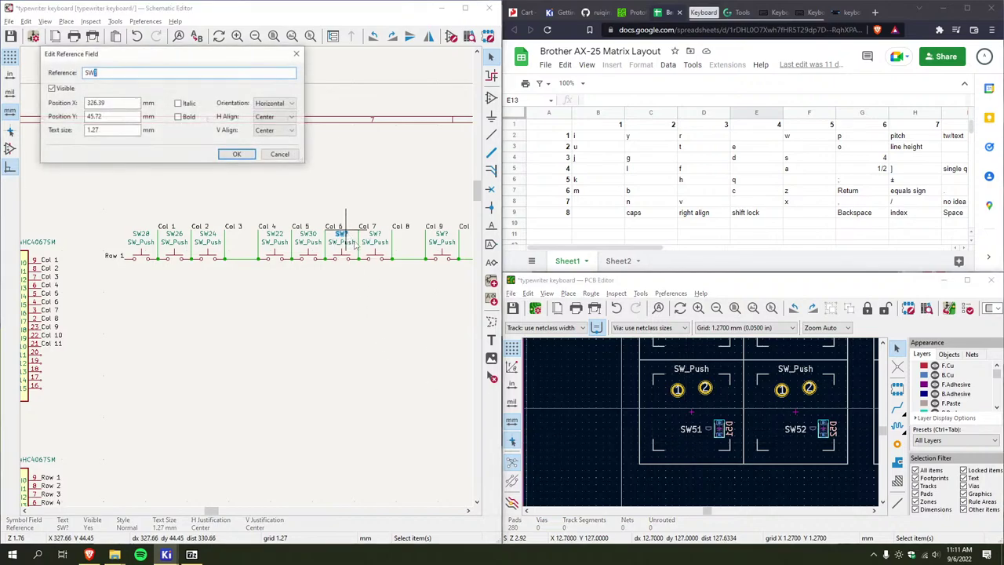
{"action": "key", "text": "Return"}
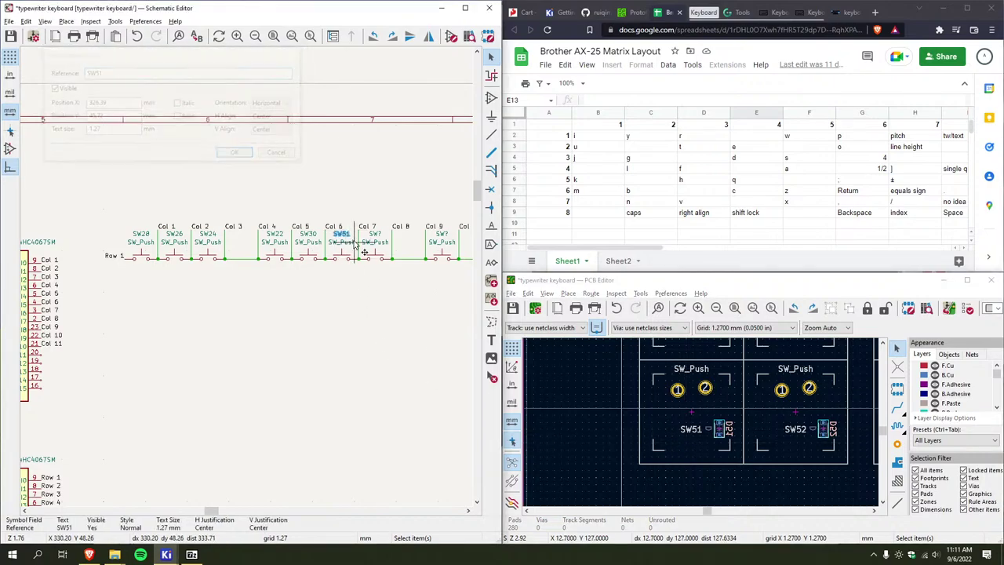
Find the tw/text key's switch on the PCB layout and set the reference of the switch between Col 7 and Col 8 to SW18
{"action": "left_click", "coordinate": [619, 389]}
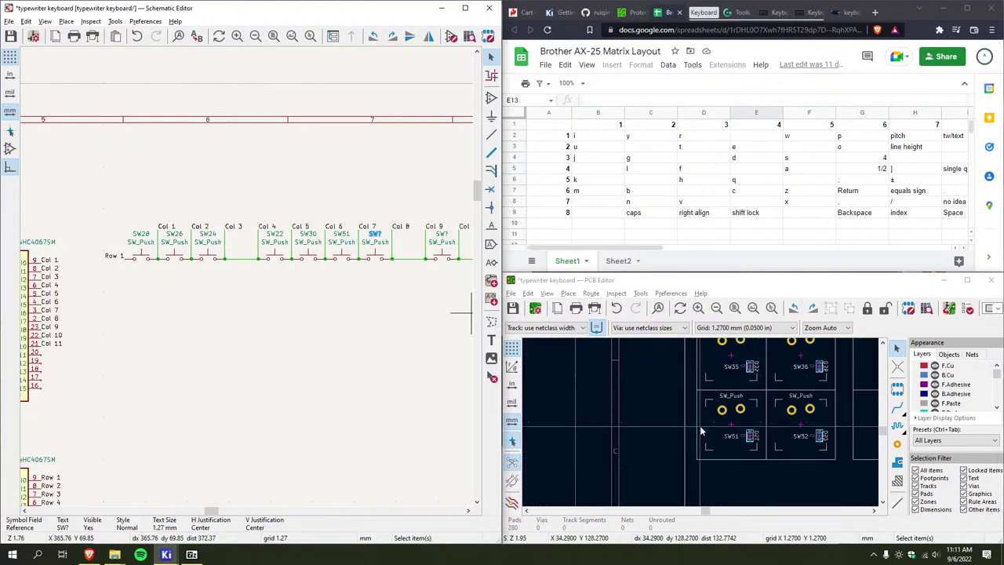
{"action": "scroll", "coordinate": [620, 388], "scroll_direction": "down", "scroll_amount": 2}
{"action": "scroll", "coordinate": [601, 410], "scroll_direction": "down", "scroll_amount": 3}
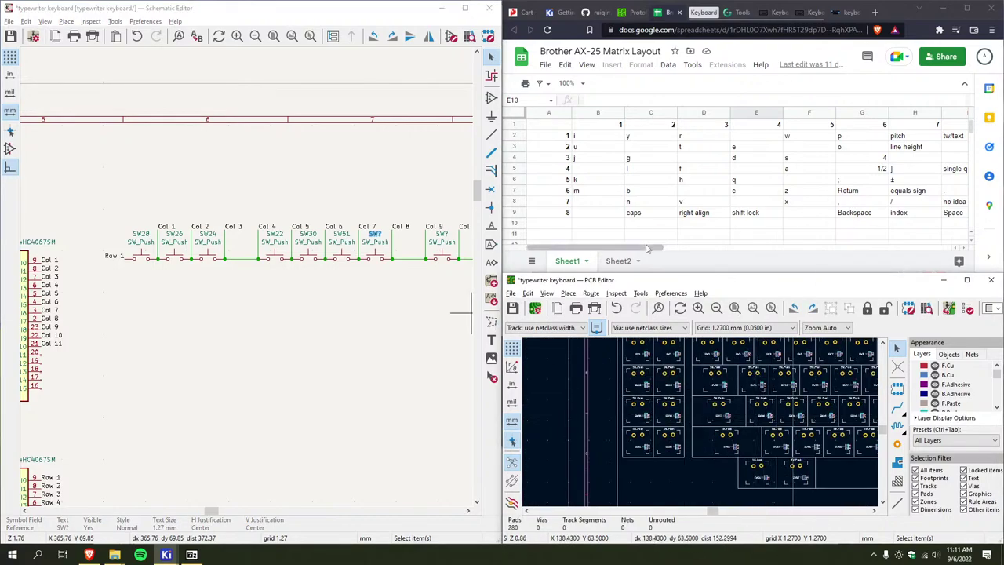
{"action": "left_click_drag", "start_coordinate": [646, 245], "coordinate": [625, 251]}
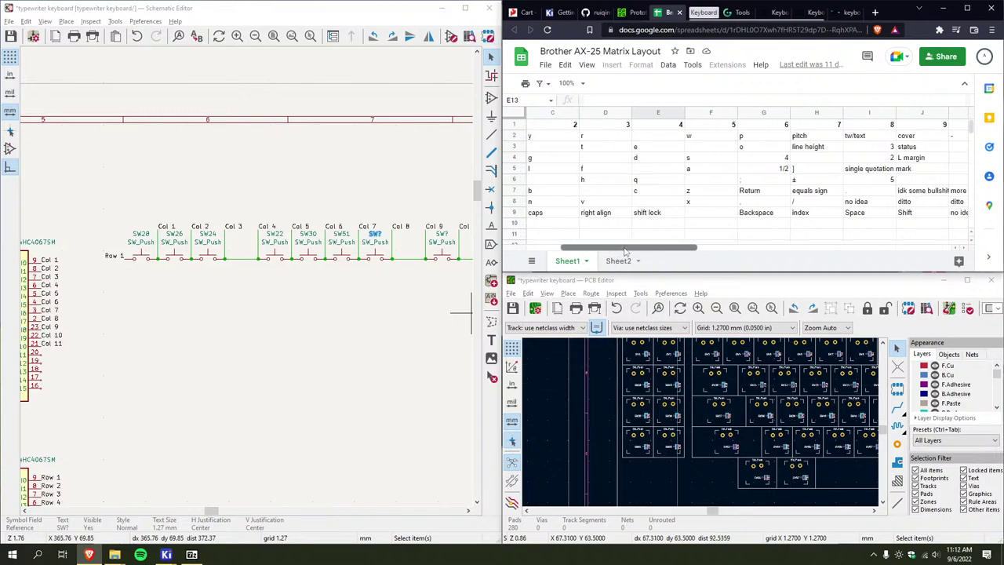
{"action": "scroll", "coordinate": [701, 426], "scroll_direction": "up", "scroll_amount": 5}
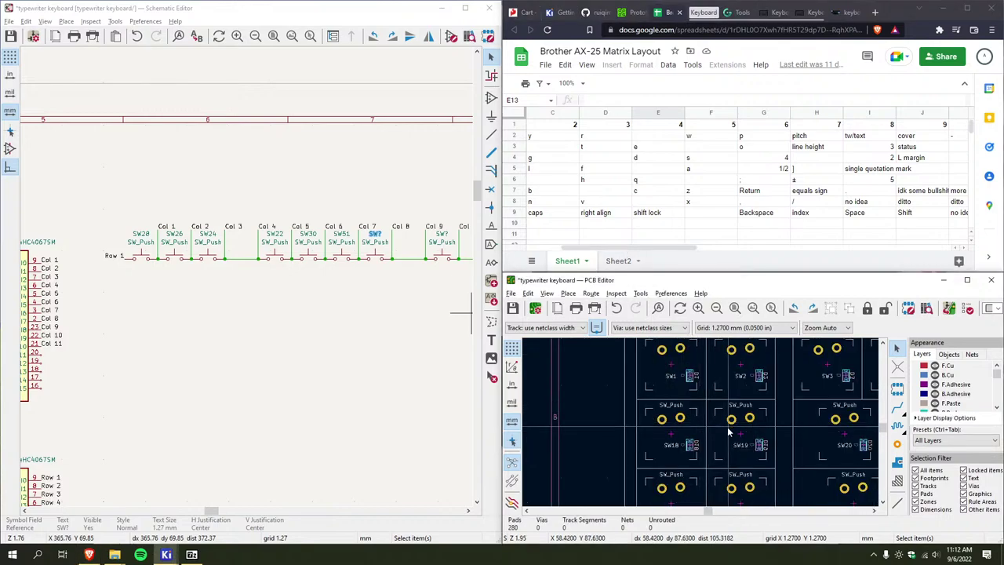
{"action": "double_click", "coordinate": [373, 233]}
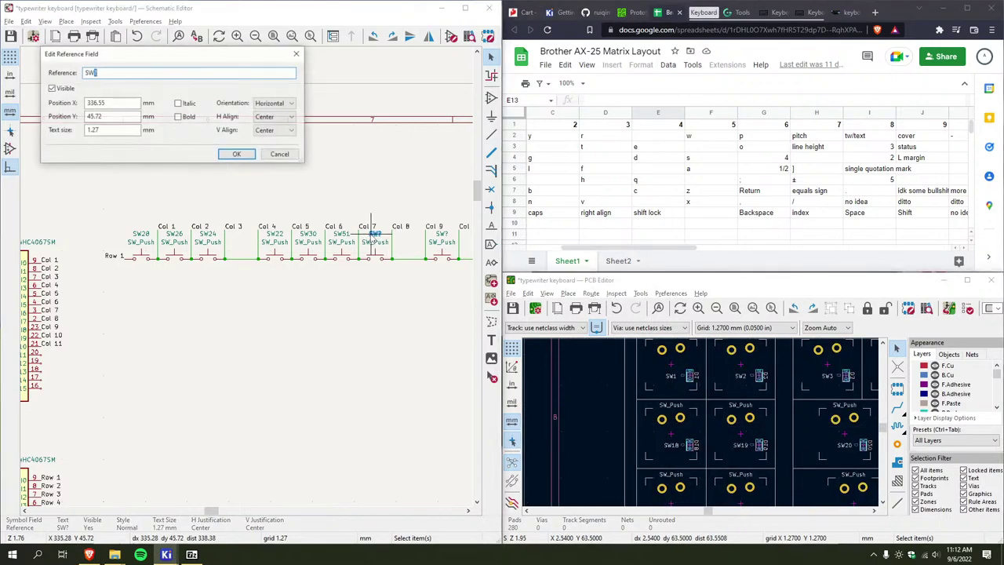
{"action": "key", "text": "Return"}
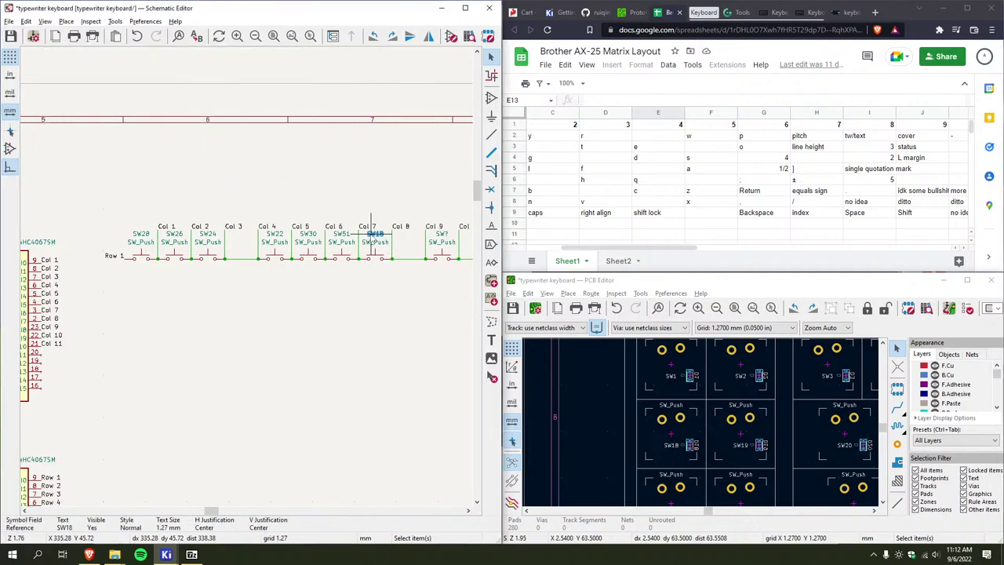
Find the minus key's switch on the PCB layout and set the reference of the switch between Col 9 and Col 10 to SW14
{"action": "middle_click_drag", "start_coordinate": [438, 271], "coordinate": [341, 279]}
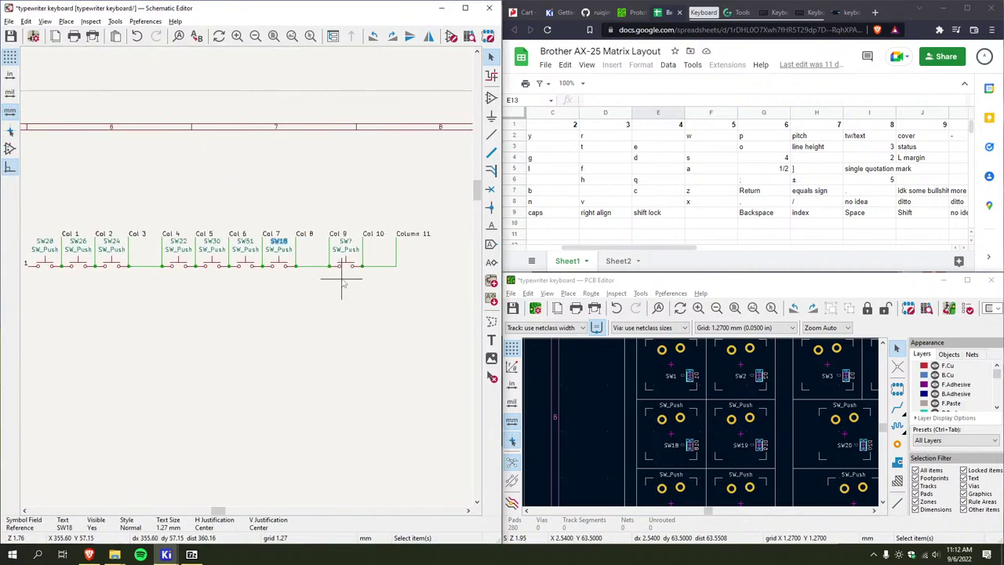
{"action": "left_click_drag", "start_coordinate": [675, 248], "coordinate": [712, 247]}
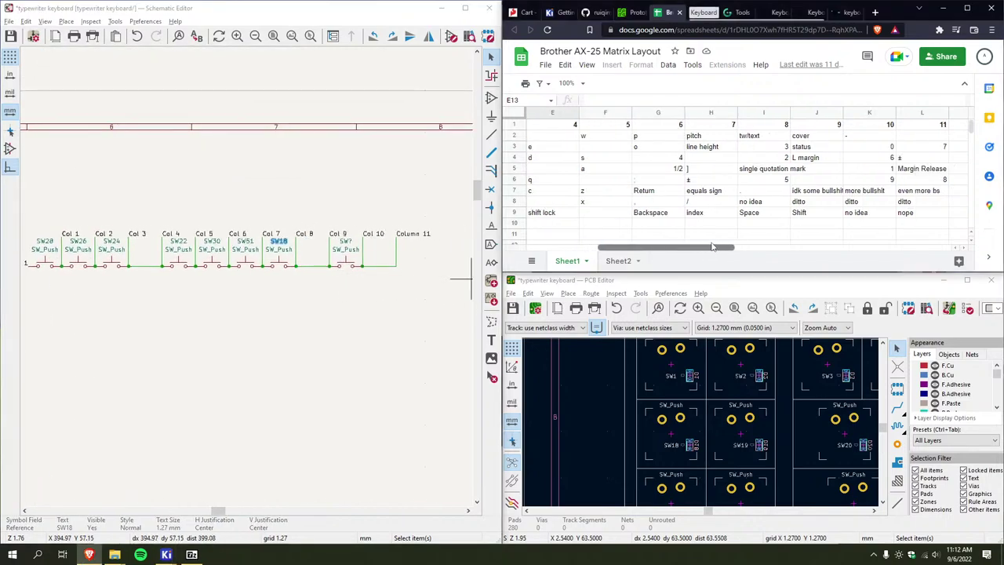
{"action": "scroll", "coordinate": [704, 427], "scroll_direction": "down", "scroll_amount": 2}
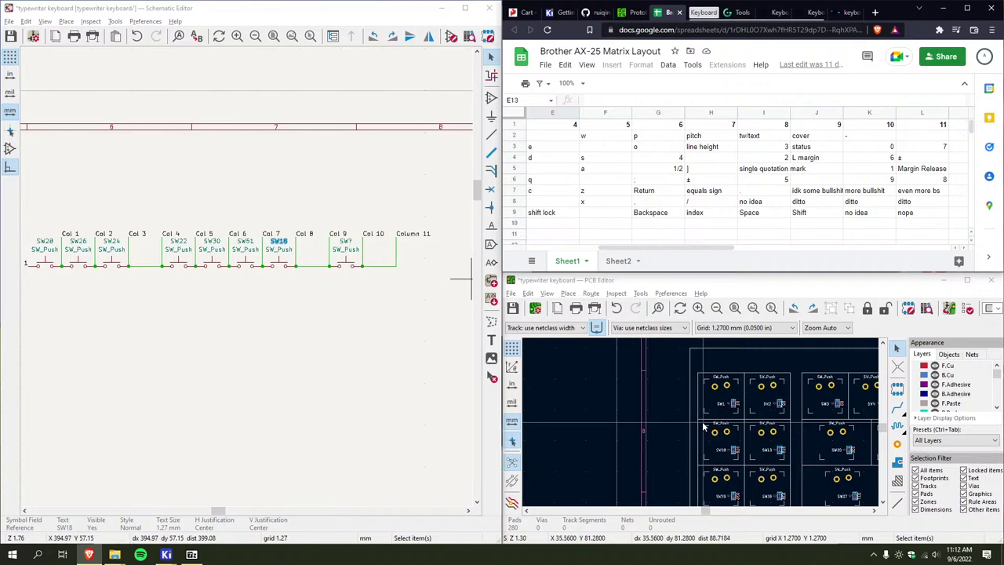
{"action": "scroll", "coordinate": [698, 422], "scroll_direction": "down", "scroll_amount": 3}
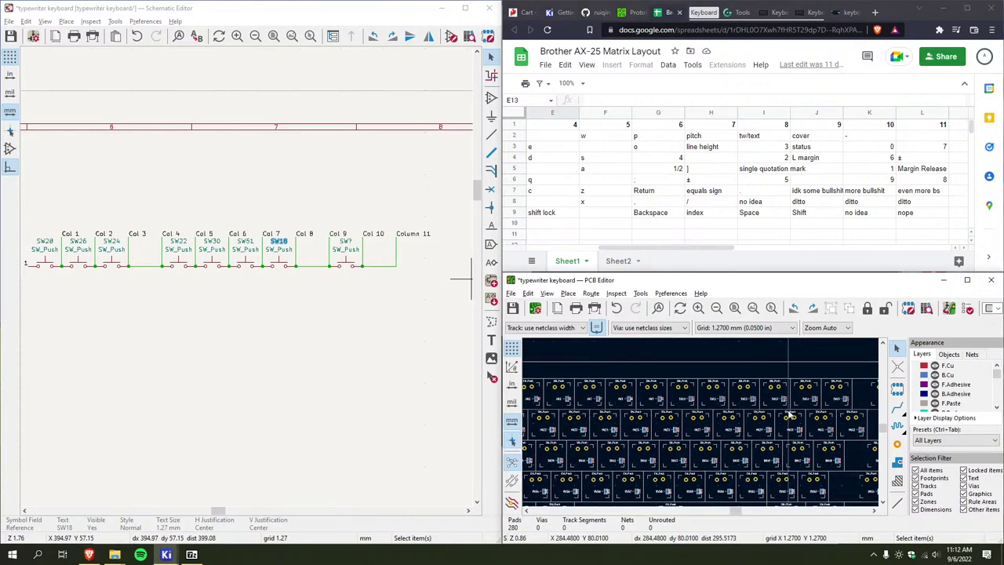
{"action": "middle_click_drag", "start_coordinate": [683, 411], "coordinate": [659, 411]}
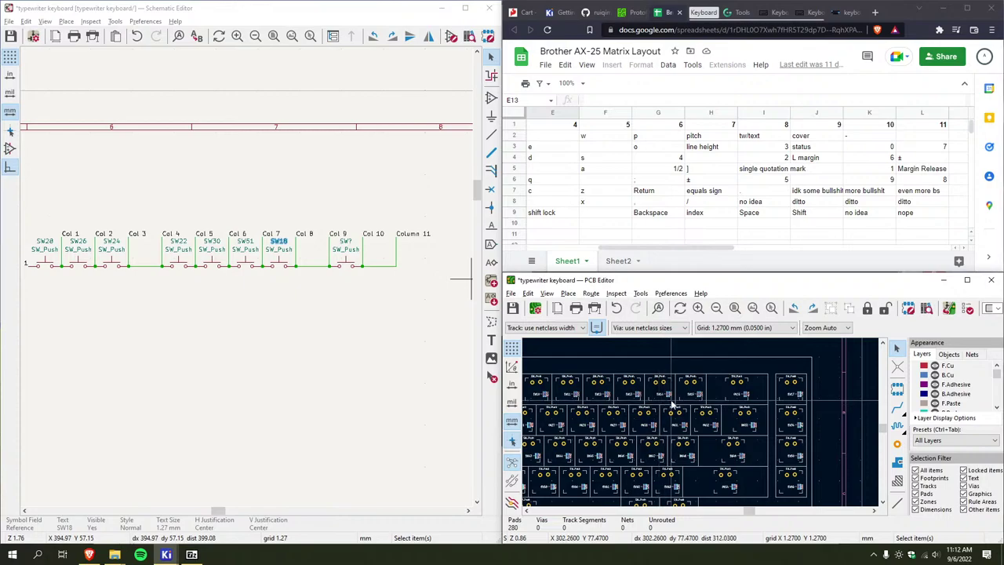
{"action": "scroll", "coordinate": [702, 422], "scroll_direction": "up", "scroll_amount": 4}
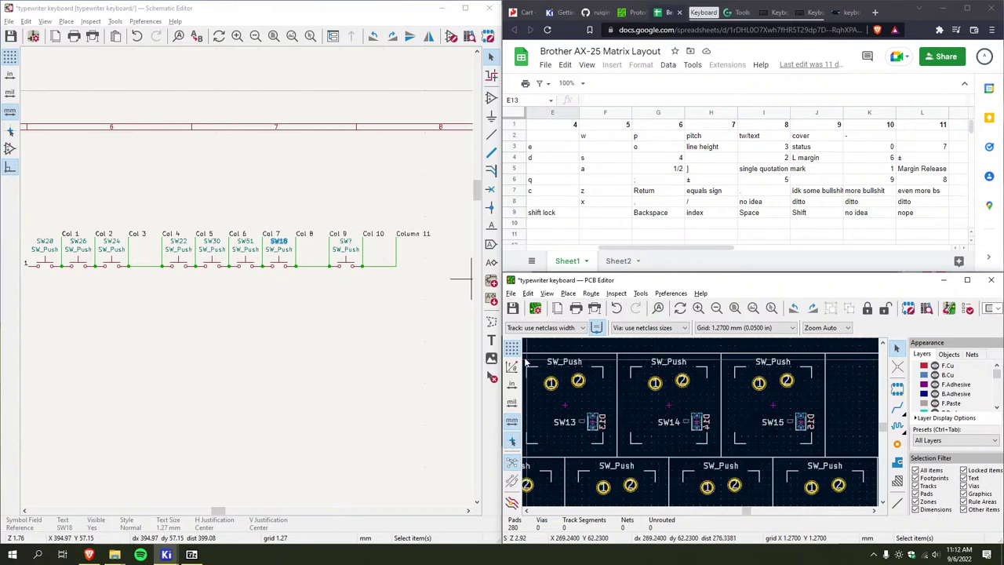
{"action": "double_click", "coordinate": [338, 235]}
{"action": "key", "text": "Return"}
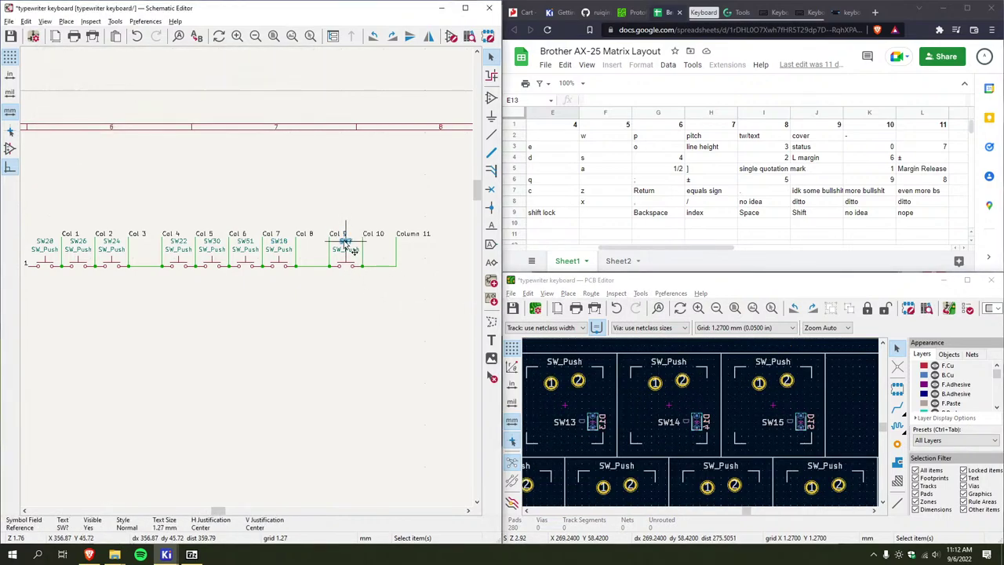
{"action": "double_click", "coordinate": [345, 243]}
{"action": "key", "text": "Return"}
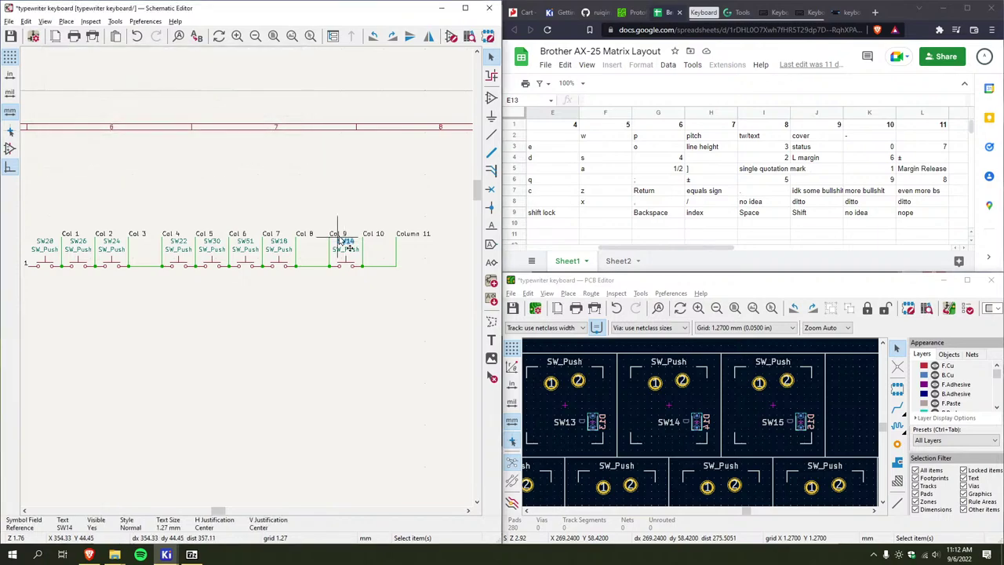
Draw a wire about 10 mm straight down from the Row 1 junction at Col 1
{"action": "scroll", "coordinate": [313, 282], "scroll_direction": "down", "scroll_amount": 2}
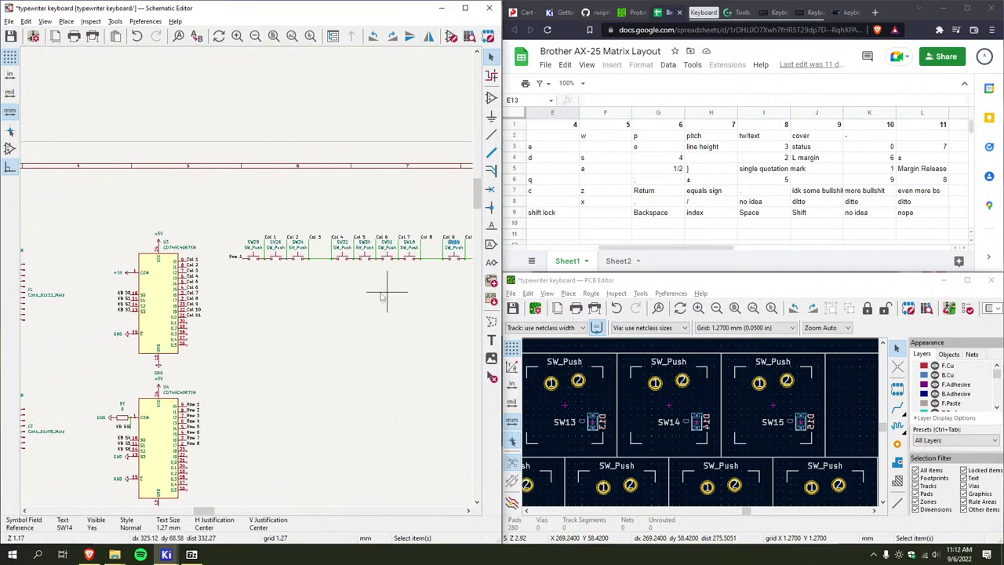
{"action": "scroll", "coordinate": [146, 276], "scroll_direction": "up", "scroll_amount": 2}
{"action": "middle_click_drag", "start_coordinate": [172, 276], "coordinate": [318, 308]}
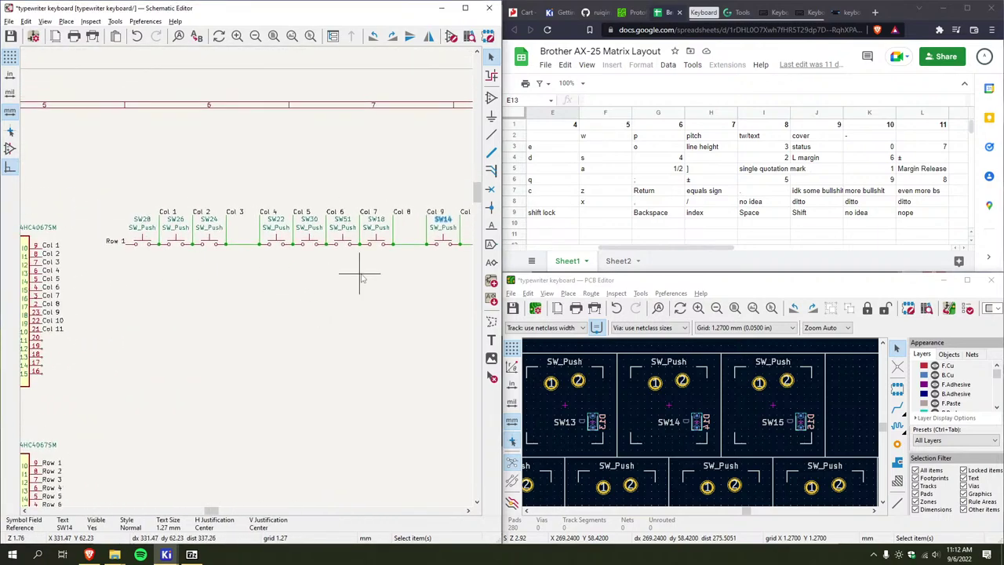
{"action": "left_click", "coordinate": [164, 270]}
{"action": "scroll", "coordinate": [160, 250], "scroll_direction": "up", "scroll_amount": 2}
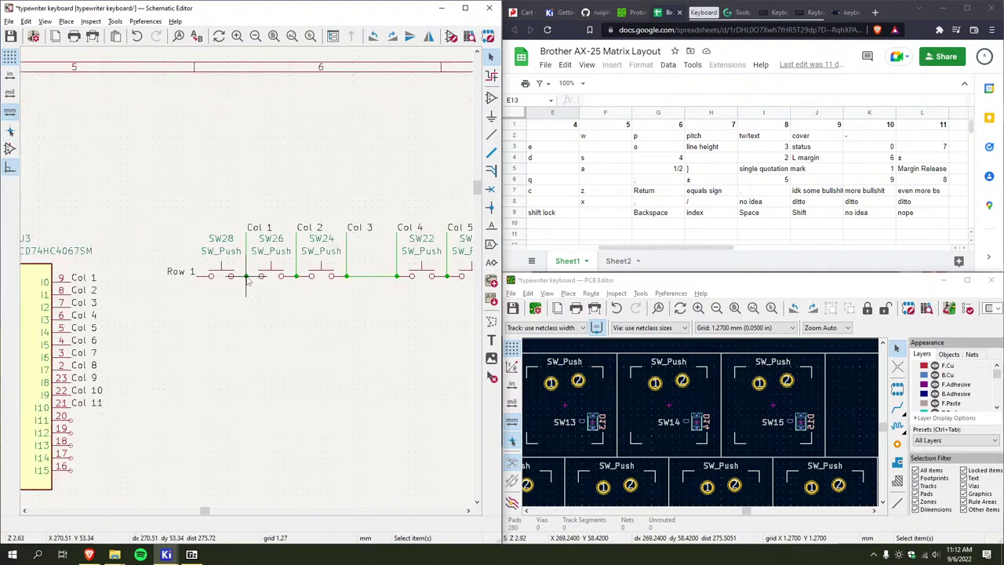
{"action": "key", "text": "w"}
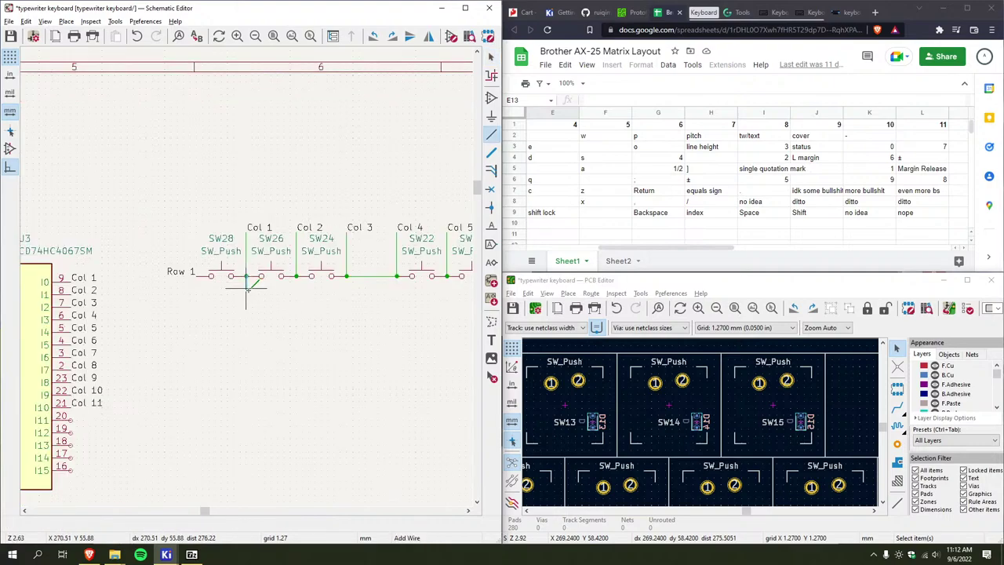
{"action": "scroll", "coordinate": [246, 287], "scroll_direction": "up", "scroll_amount": 4}
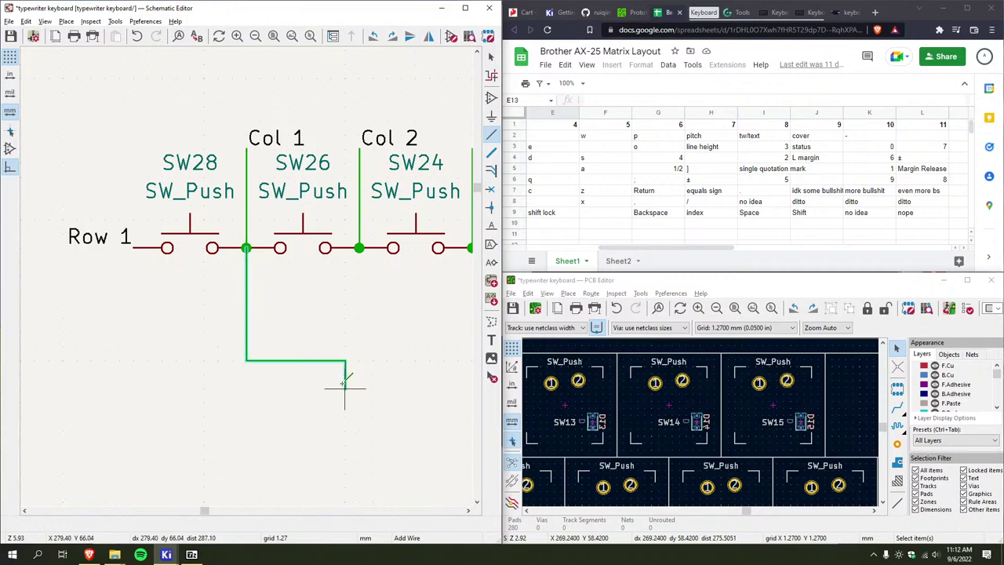
{"action": "scroll", "coordinate": [348, 381], "scroll_direction": "down", "scroll_amount": 2}
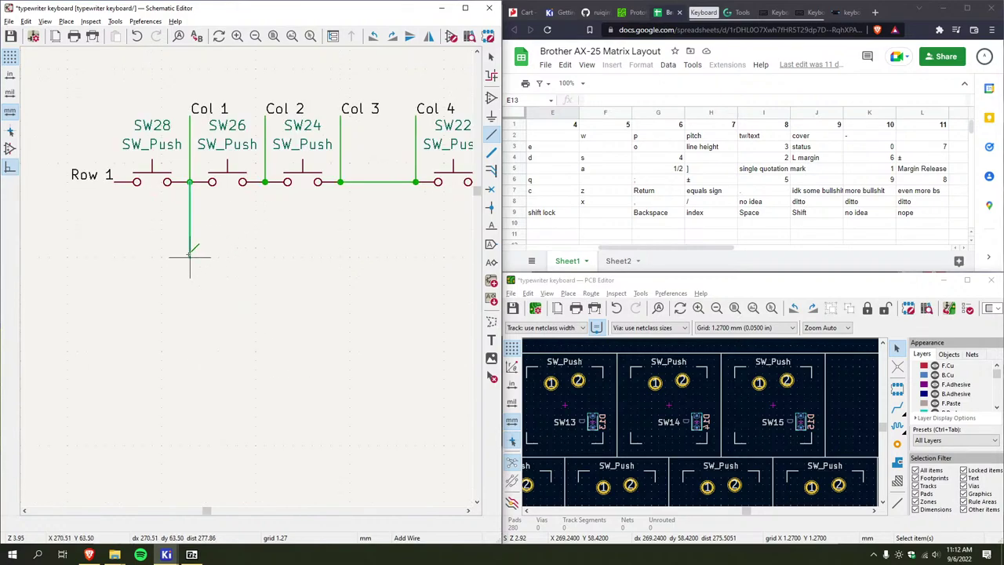
{"action": "double_click", "coordinate": [189, 255]}
{"action": "key", "text": "Escape"}
{"action": "scroll", "coordinate": [302, 273], "scroll_direction": "down", "scroll_amount": 2}
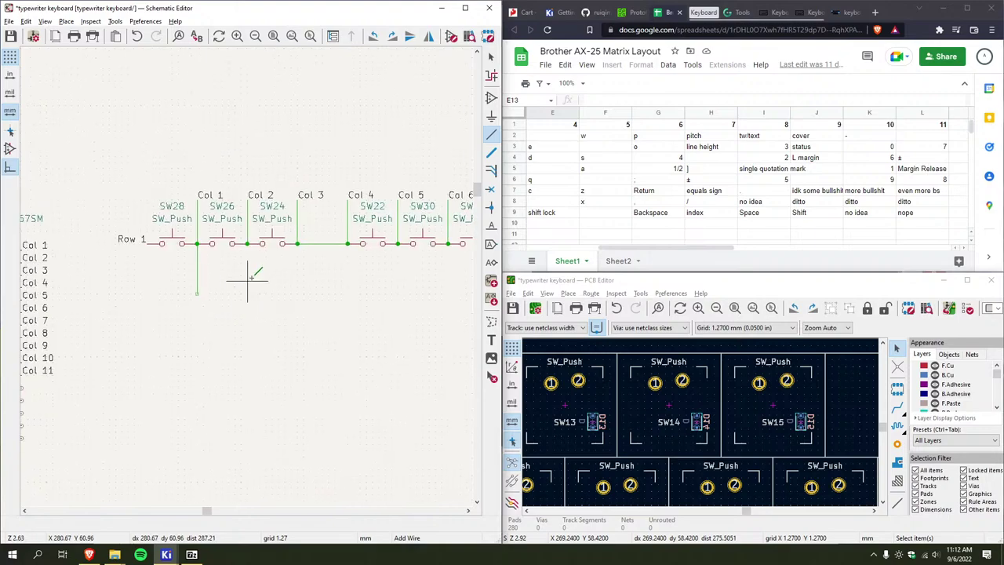
Consult row 2 of the key matrix and place a SW_Push symbol below SW28, connected to the end of the Col 1 wire
{"action": "scroll", "coordinate": [285, 265], "scroll_direction": "down", "scroll_amount": 4}
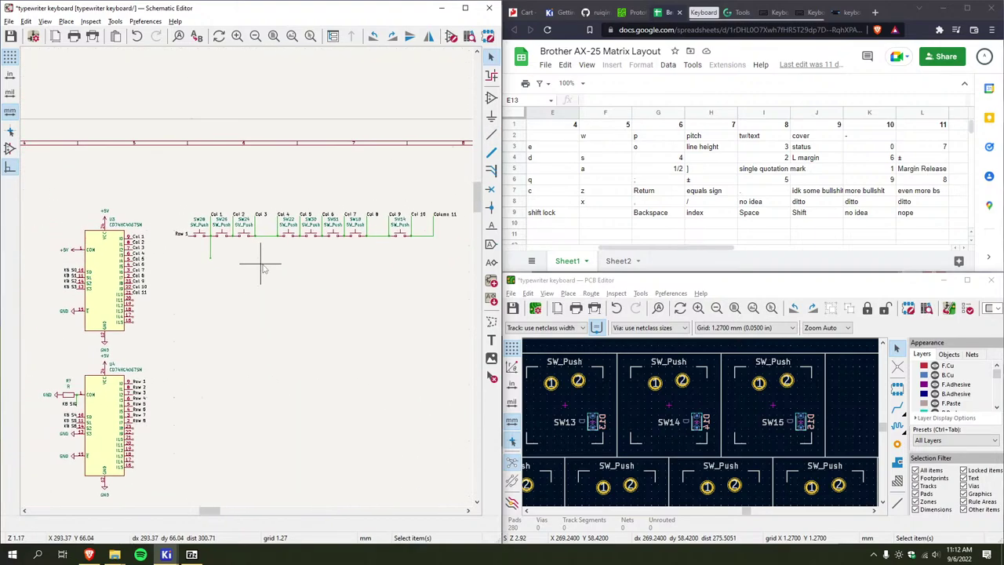
{"action": "left_click_drag", "start_coordinate": [631, 248], "coordinate": [494, 250]}
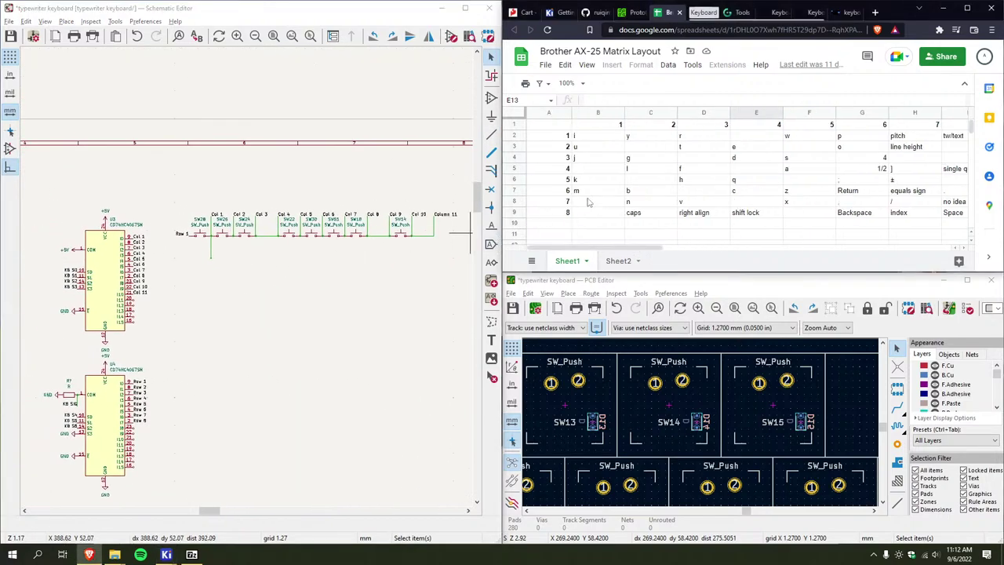
{"action": "scroll", "coordinate": [246, 276], "scroll_direction": "up", "scroll_amount": 6}
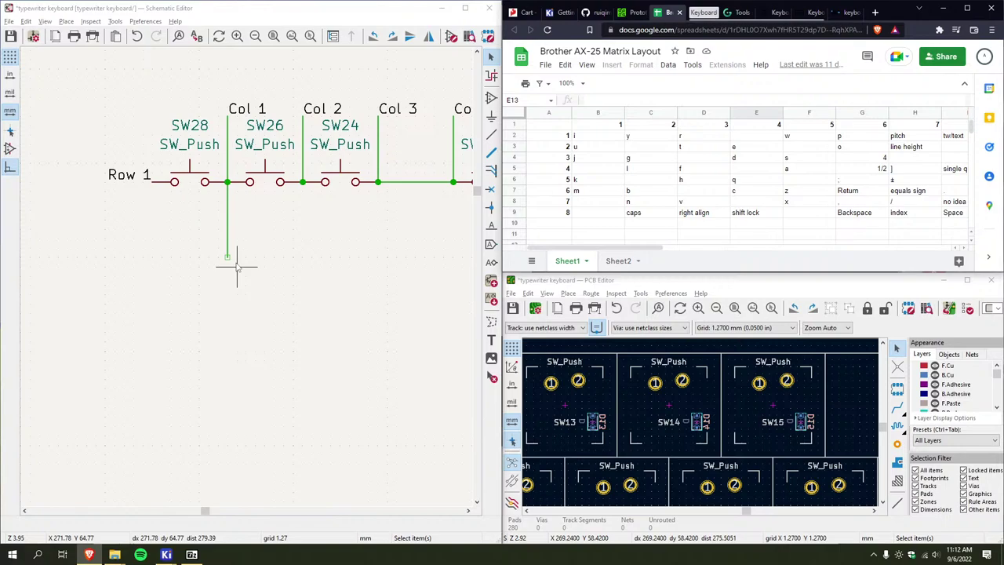
{"action": "left_click", "coordinate": [175, 248]}
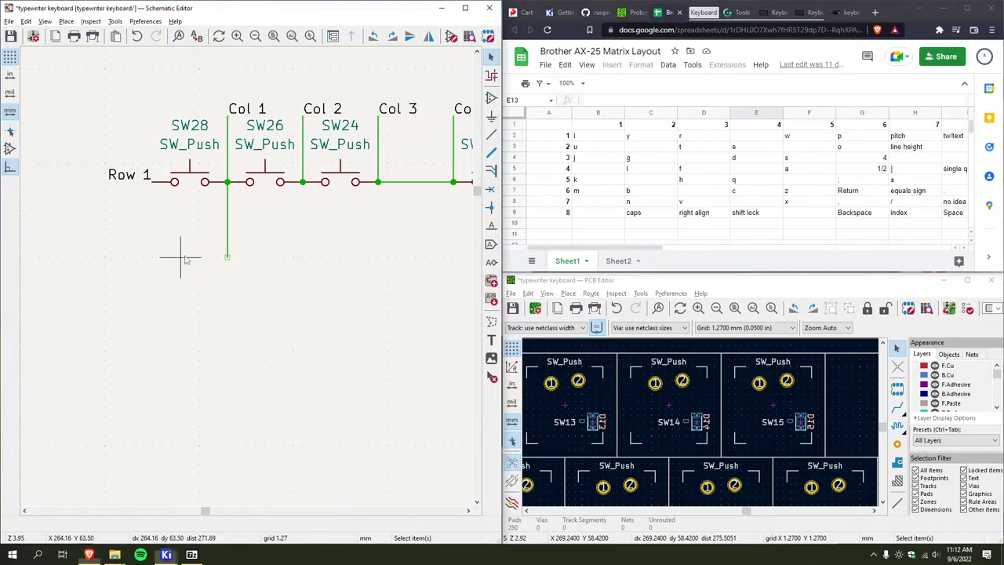
{"action": "type", "text": "as"}
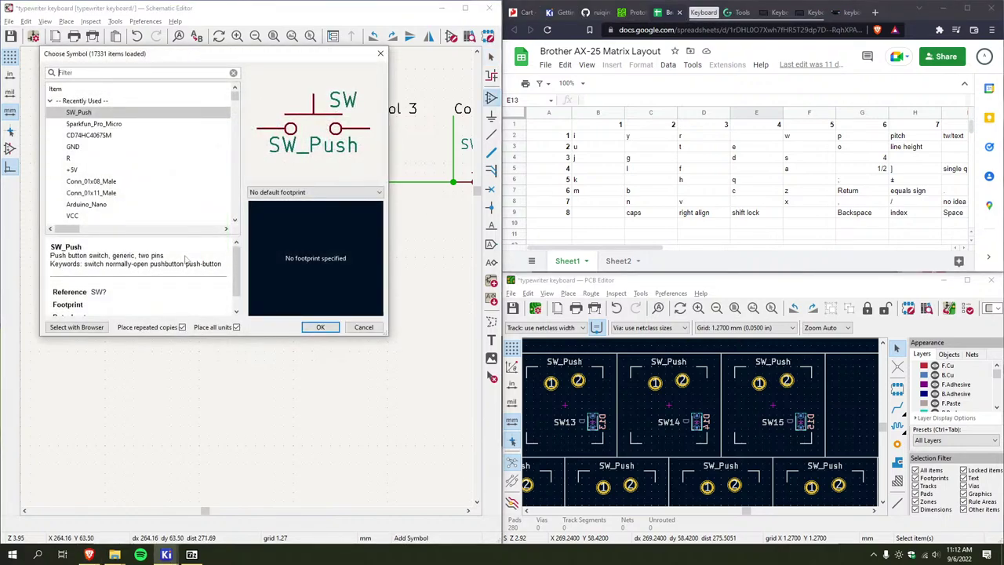
{"action": "key", "text": "BackSpace"}
{"action": "left_click", "coordinate": [318, 327]}
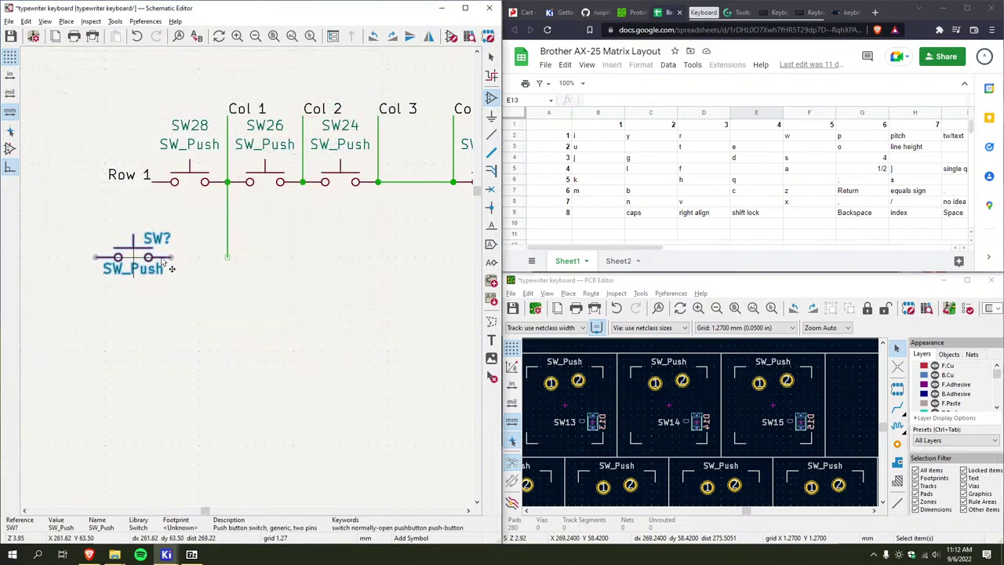
{"action": "left_click", "coordinate": [189, 268]}
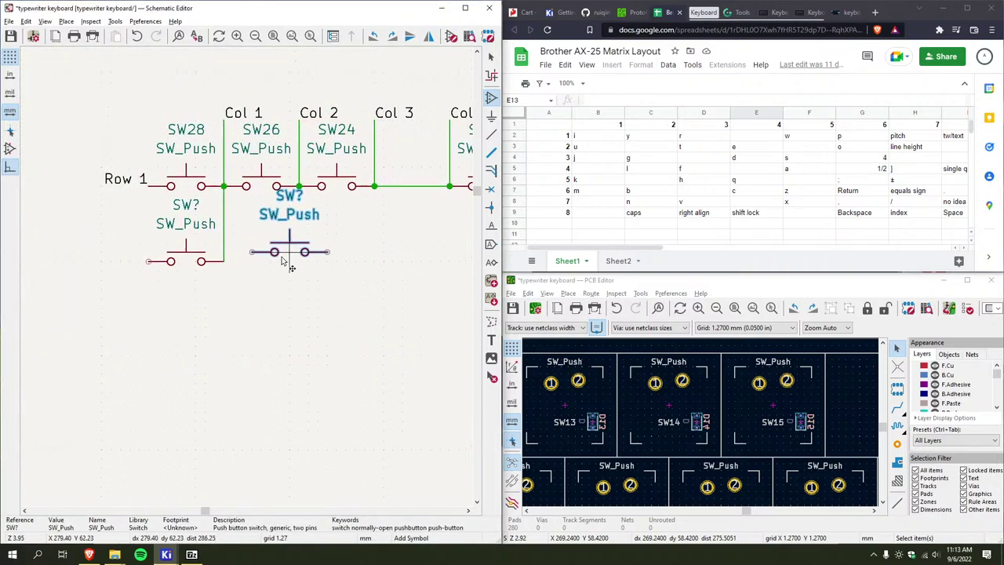
Place four more SW_Push switches in the second row, between Col 2–3, Col 3–4, Col 5–6 and Col 6–7
{"action": "middle_click_drag", "start_coordinate": [282, 269], "coordinate": [144, 282]}
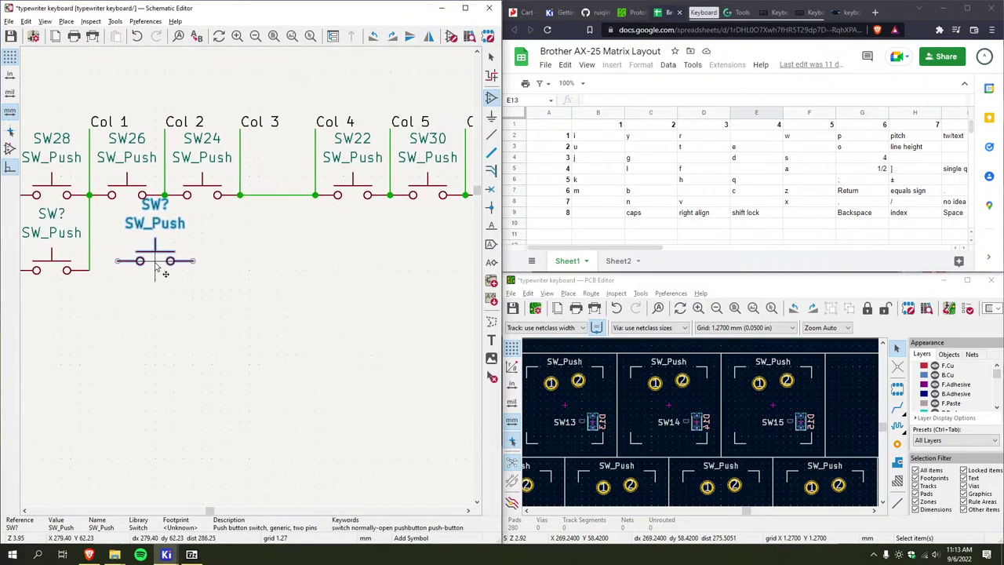
{"action": "left_click", "coordinate": [203, 274]}
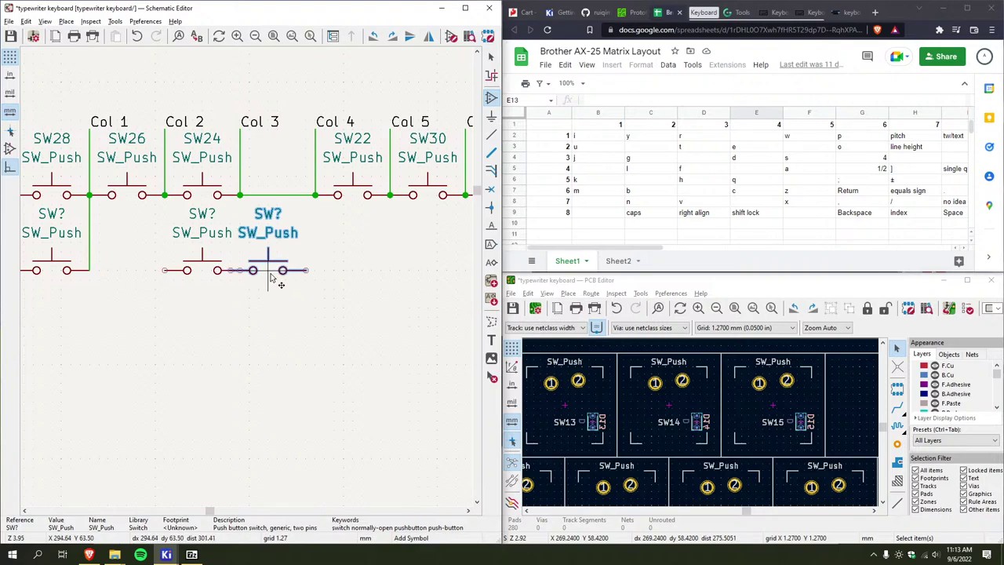
{"action": "left_click", "coordinate": [280, 278]}
{"action": "middle_click_drag", "start_coordinate": [358, 277], "coordinate": [217, 278]}
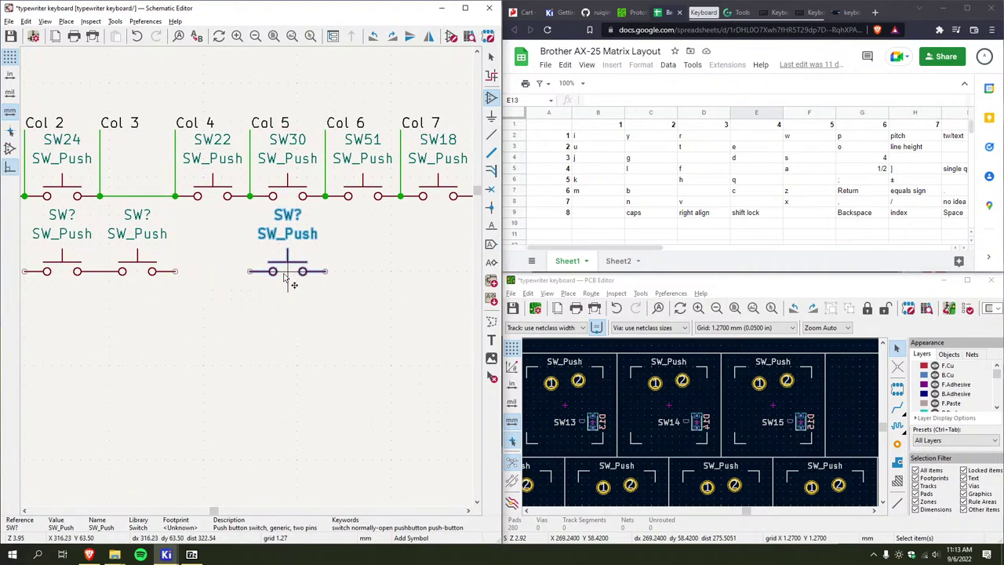
{"action": "left_click", "coordinate": [285, 276]}
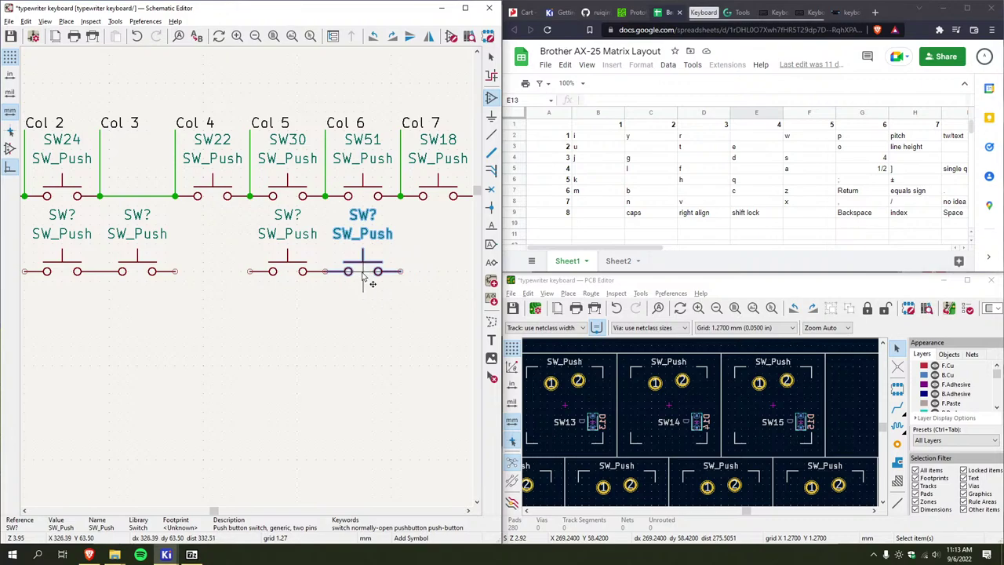
{"action": "middle_click_drag", "start_coordinate": [362, 279], "coordinate": [284, 281]}
{"action": "left_click", "coordinate": [285, 276]}
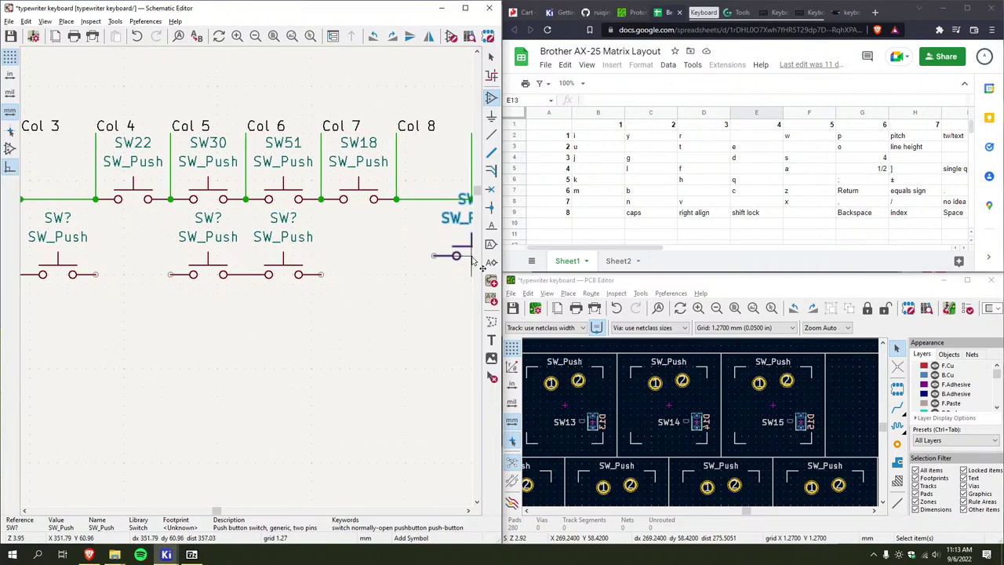
Place four more SW_Push switches in the second row, between Col 7–8, Col 8–9, Col 9–10 and Col 10–11
{"action": "left_click_drag", "start_coordinate": [561, 249], "coordinate": [575, 248]}
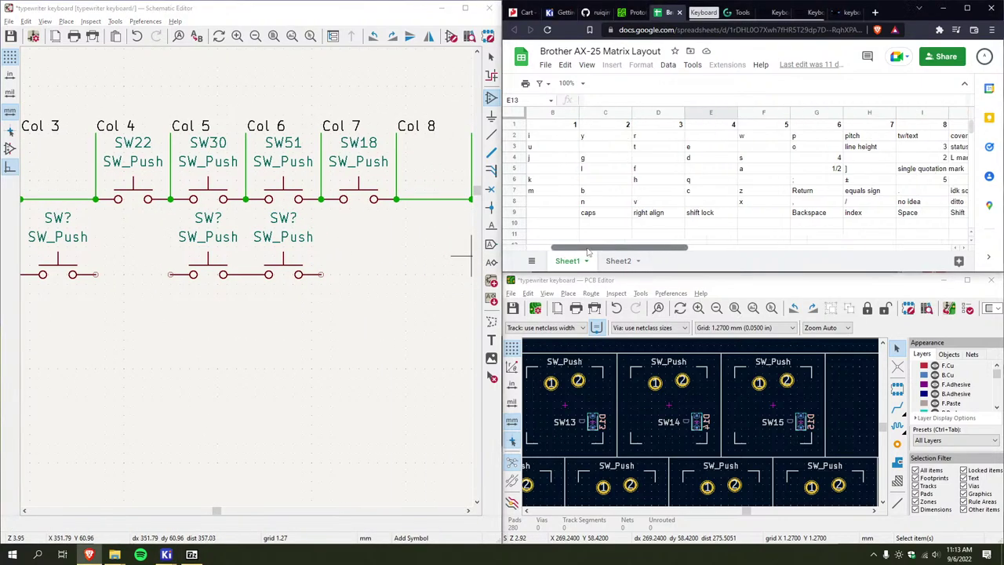
{"action": "middle_click_drag", "start_coordinate": [433, 305], "coordinate": [246, 287]}
{"action": "left_click", "coordinate": [242, 285]}
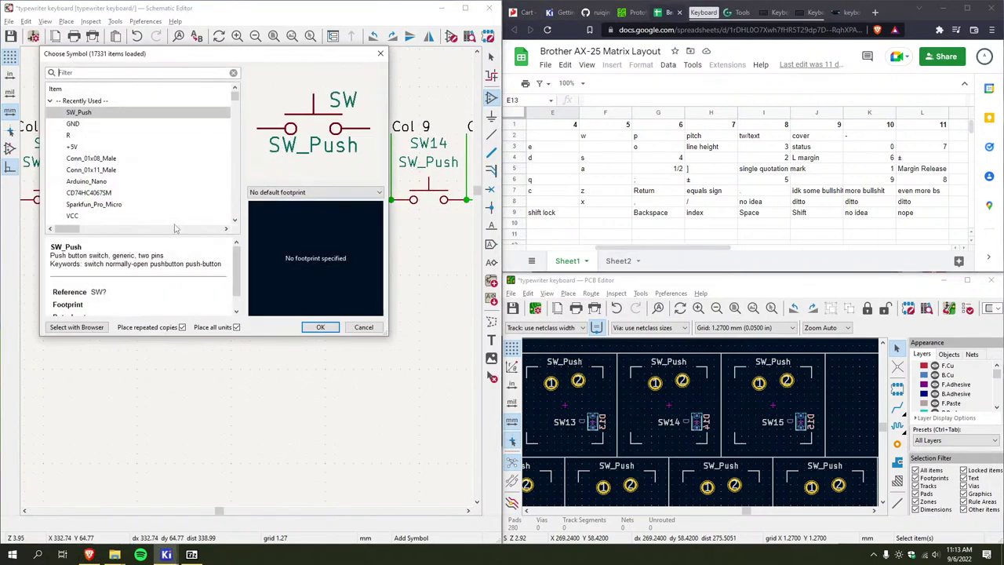
{"action": "double_click", "coordinate": [94, 116]}
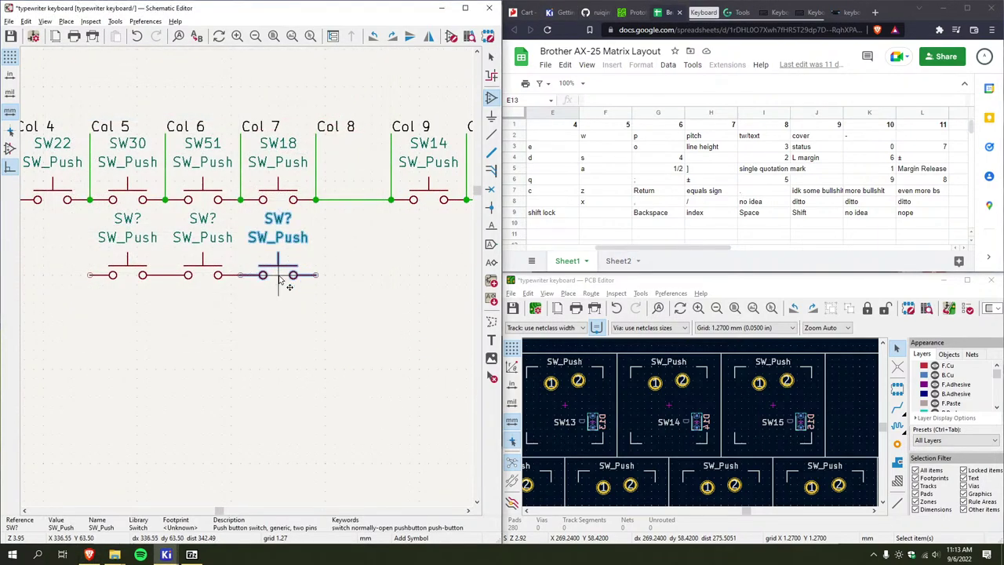
{"action": "left_click", "coordinate": [279, 280]}
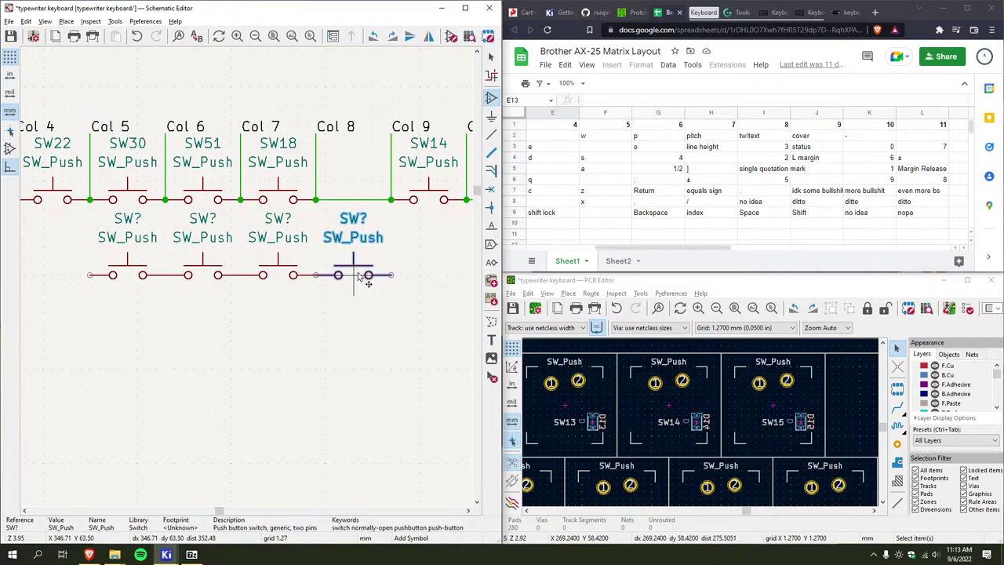
{"action": "left_click", "coordinate": [359, 275]}
{"action": "middle_click_drag", "start_coordinate": [438, 275], "coordinate": [309, 279]}
{"action": "left_click", "coordinate": [304, 279]}
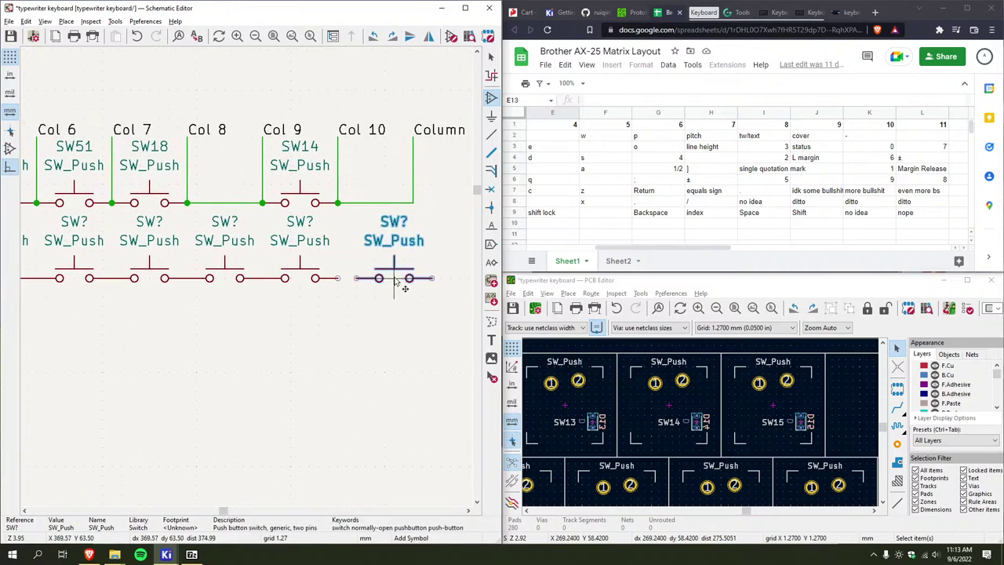
{"action": "scroll", "coordinate": [314, 275], "scroll_direction": "down", "scroll_amount": 3}
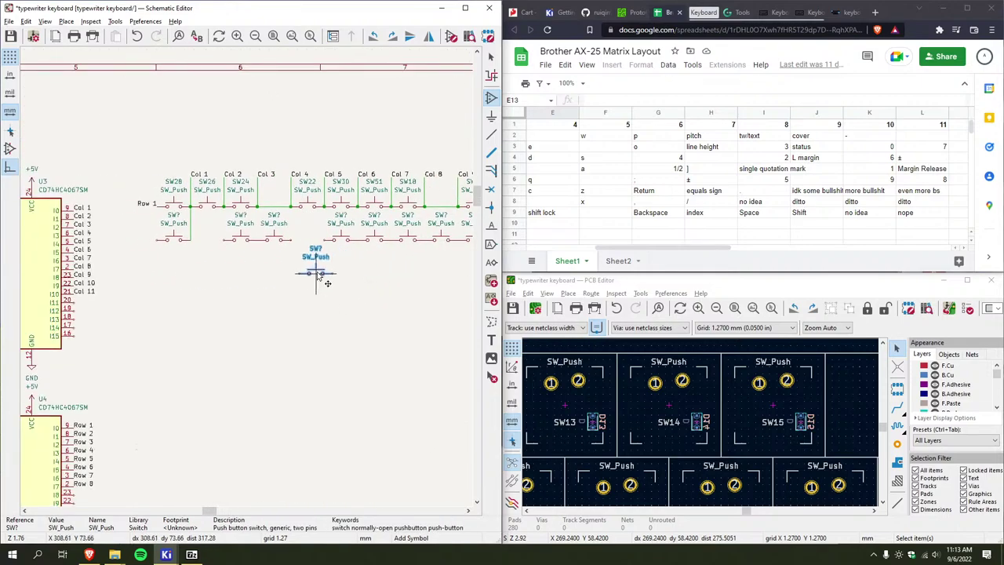
{"action": "scroll", "coordinate": [317, 274], "scroll_direction": "down", "scroll_amount": 1}
{"action": "scroll", "coordinate": [227, 250], "scroll_direction": "up", "scroll_amount": 3}
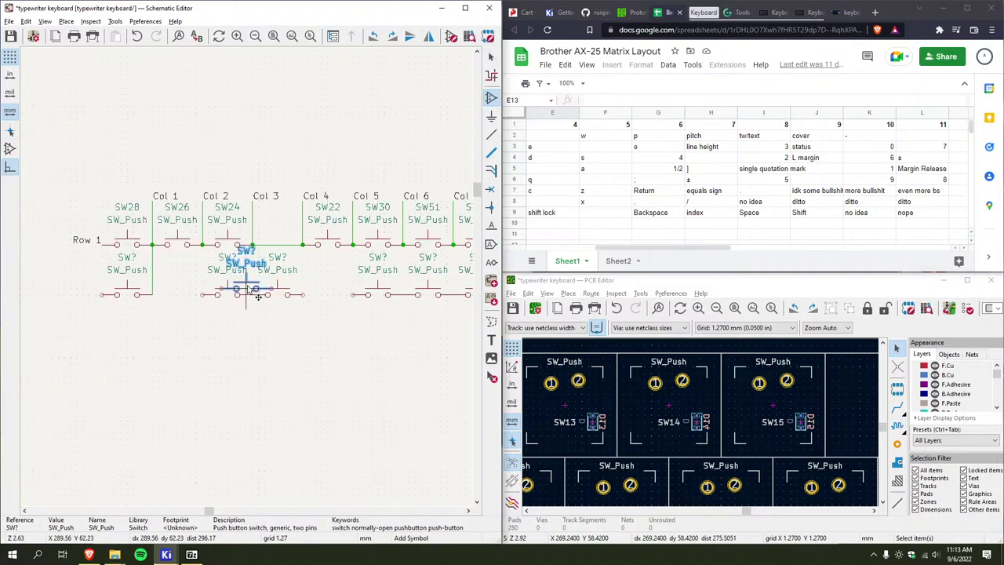
{"action": "middle_click_drag", "start_coordinate": [240, 289], "coordinate": [292, 301]}
{"action": "key", "text": "Escape"}
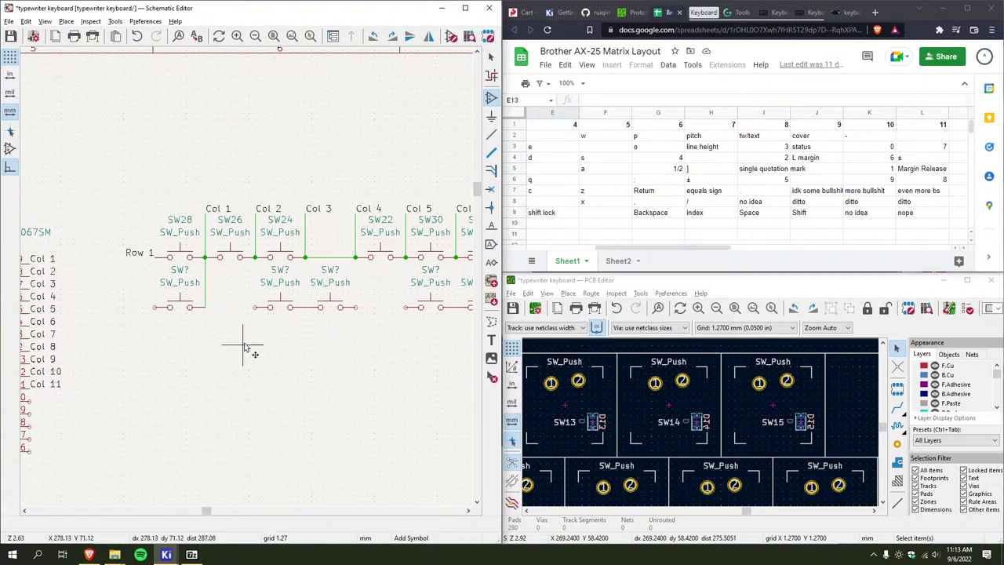
{"action": "scroll", "coordinate": [243, 308], "scroll_direction": "up", "scroll_amount": 2}
{"action": "key", "text": "Escape"}
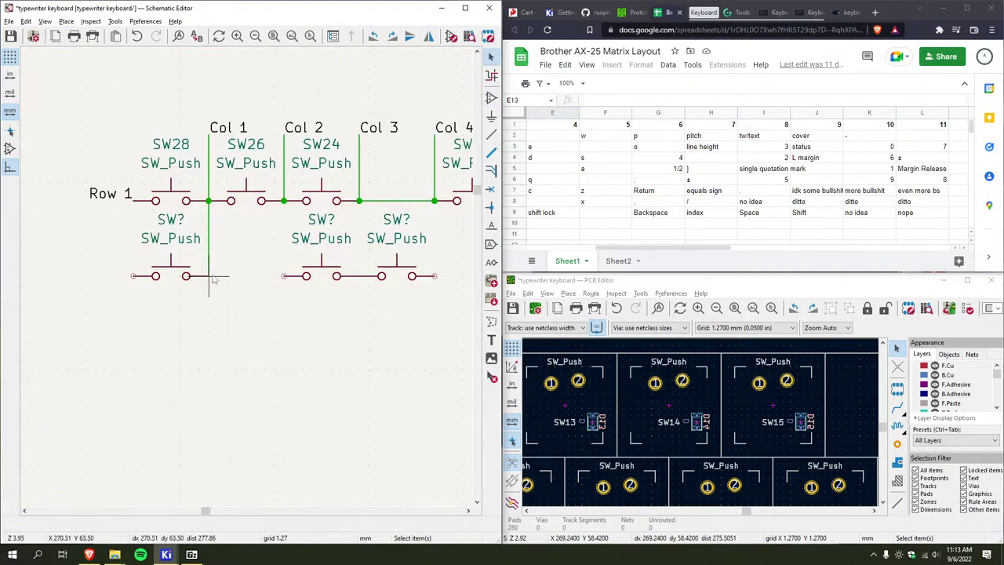
Wire the second-row gaps between Col 1–2 and Col 4–5, and extend the Col 2 to Col 5 wires down to the second row
{"action": "key", "text": "w"}
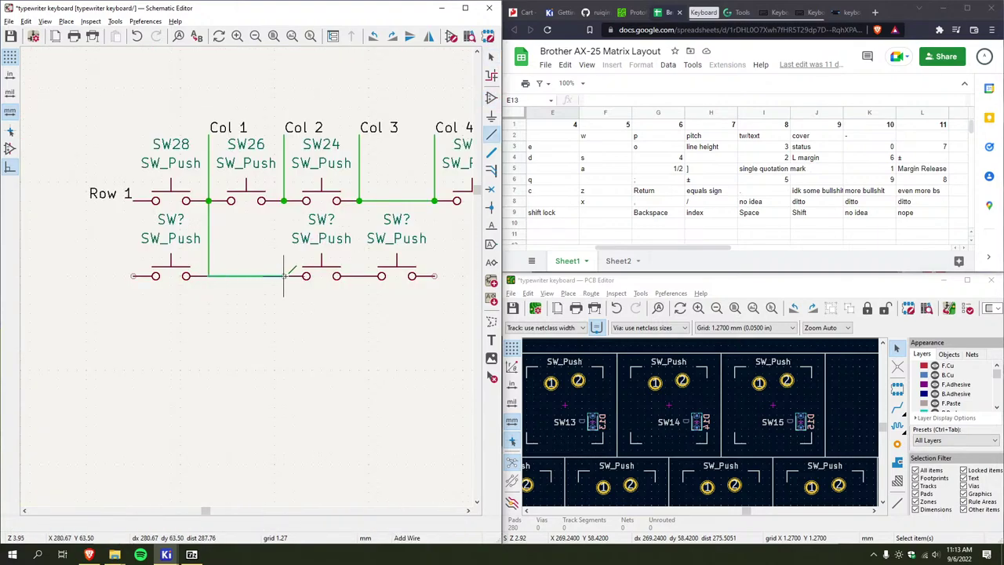
{"action": "left_click", "coordinate": [284, 200]}
{"action": "middle_click_drag", "start_coordinate": [414, 276], "coordinate": [252, 263]}
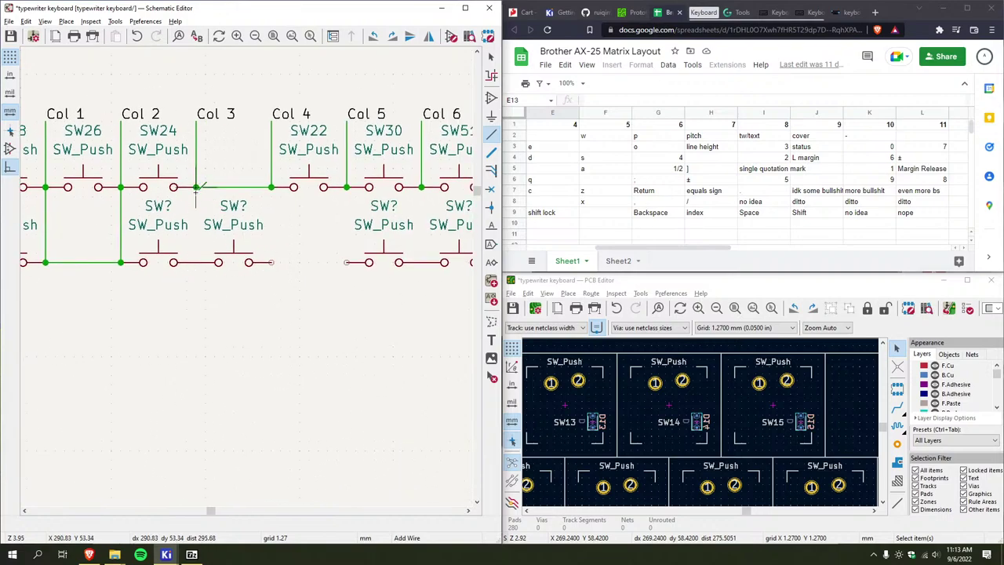
{"action": "left_click", "coordinate": [271, 262]}
{"action": "left_click", "coordinate": [345, 262]}
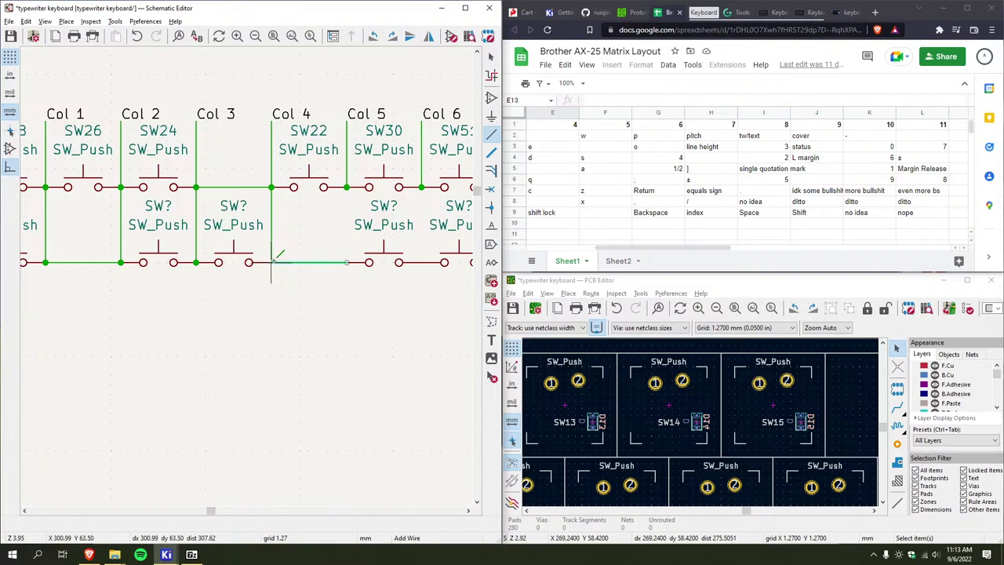
{"action": "left_click", "coordinate": [271, 262]}
{"action": "left_click", "coordinate": [345, 262]}
Extend the column wires from Col 6 through Column 11 down from Row 1 to the second-row switch pins
{"action": "scroll", "coordinate": [346, 262], "scroll_direction": "right", "scroll_amount": 5}
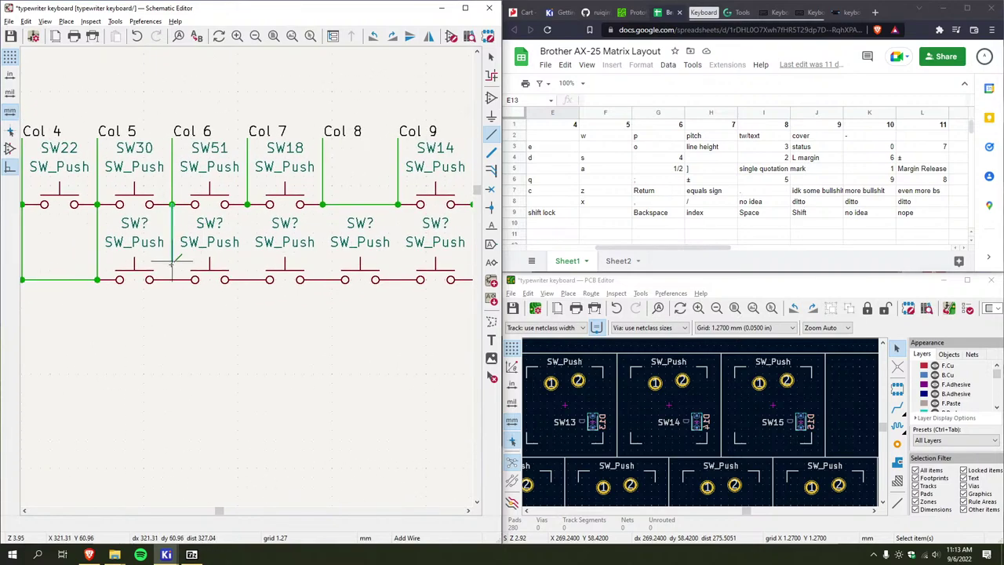
{"action": "left_click", "coordinate": [247, 279]}
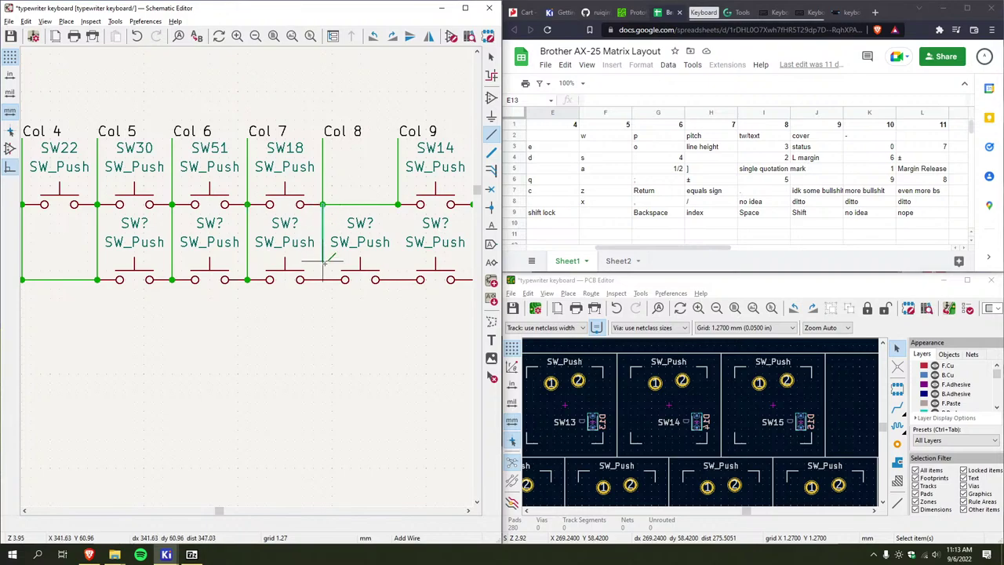
{"action": "left_click", "coordinate": [397, 279]}
{"action": "scroll", "coordinate": [337, 223], "scroll_direction": "right", "scroll_amount": 3}
{"action": "left_click", "coordinate": [329, 210]}
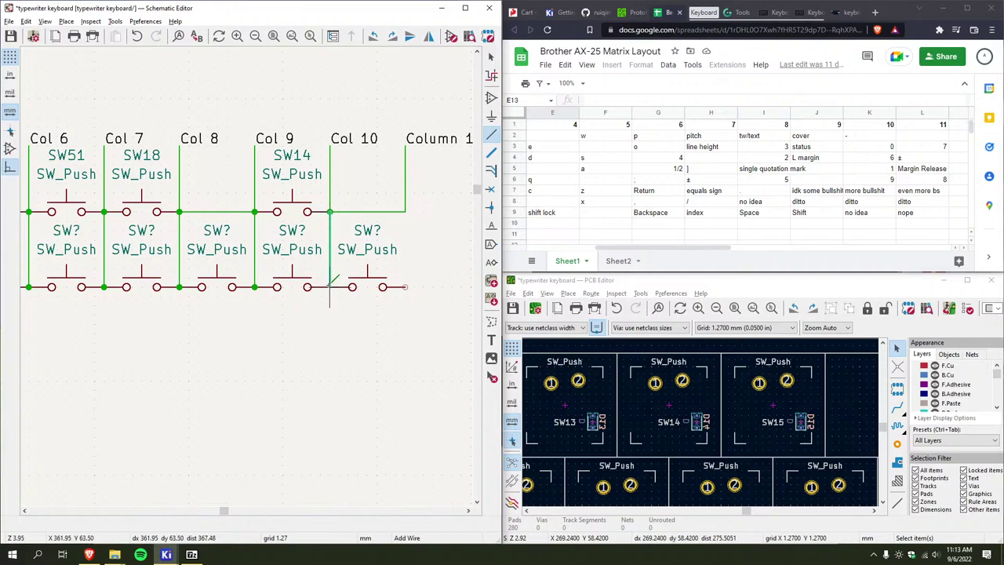
{"action": "left_click", "coordinate": [330, 287]}
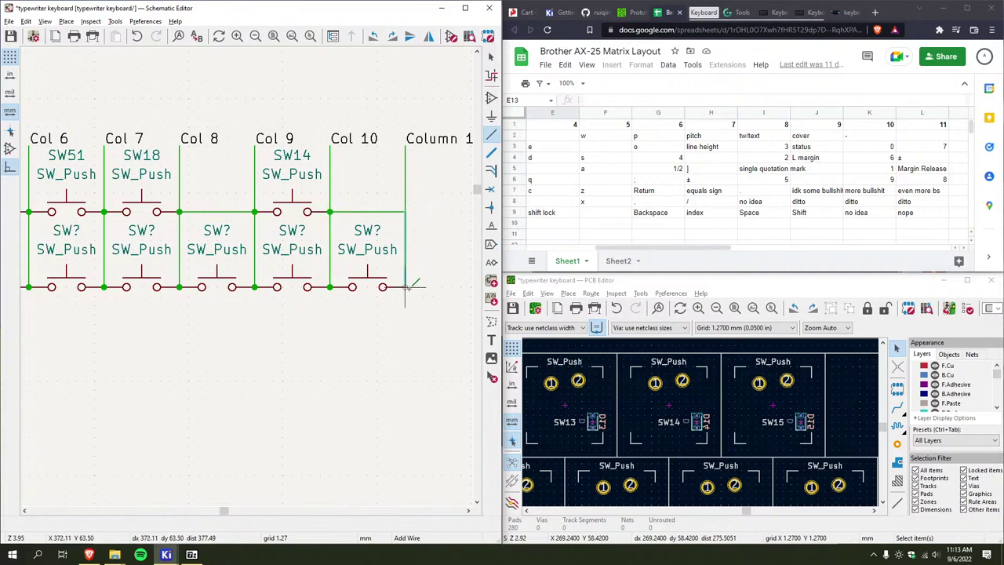
Check both schematic switch rows against the key matrix spreadsheet, going through its column headers from 11 back to 6
{"action": "scroll", "coordinate": [247, 275], "scroll_direction": "down", "scroll_amount": 3}
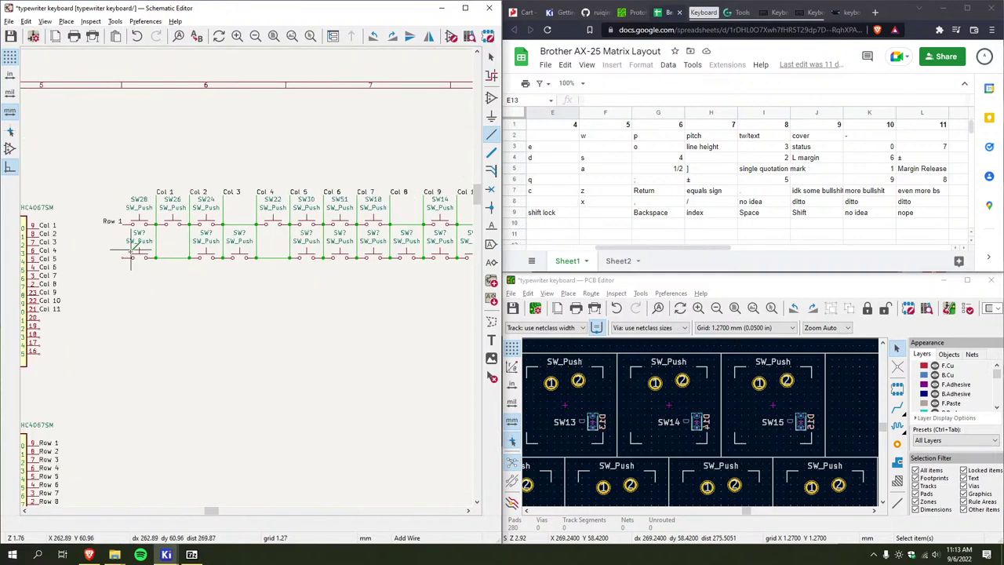
{"action": "scroll", "coordinate": [132, 251], "scroll_direction": "up", "scroll_amount": 2}
{"action": "left_click_drag", "start_coordinate": [662, 248], "coordinate": [596, 248]}
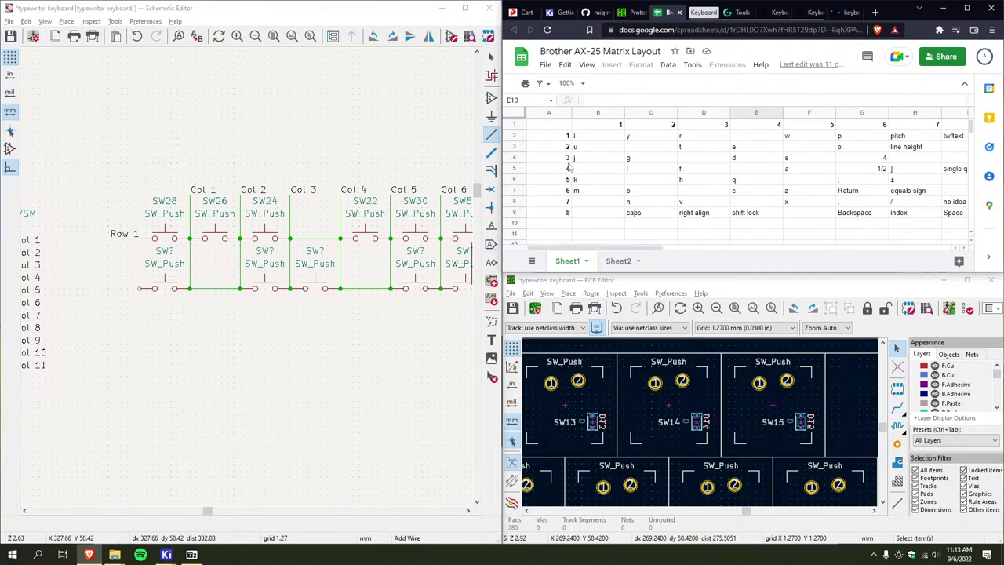
{"action": "left_click", "coordinate": [589, 149]}
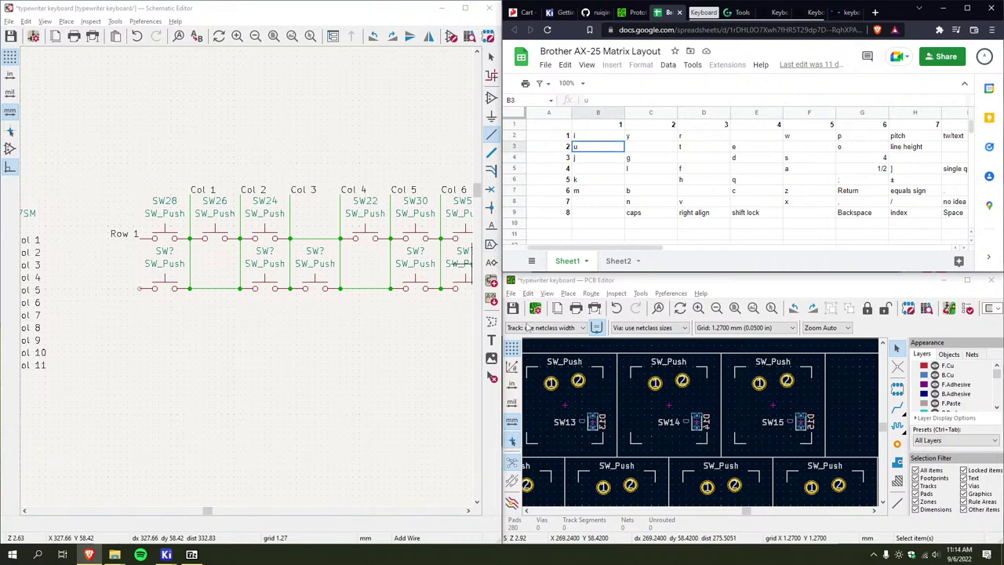
{"action": "scroll", "coordinate": [697, 416], "scroll_direction": "down", "scroll_amount": 3}
{"action": "scroll", "coordinate": [698, 415], "scroll_direction": "up", "scroll_amount": 2}
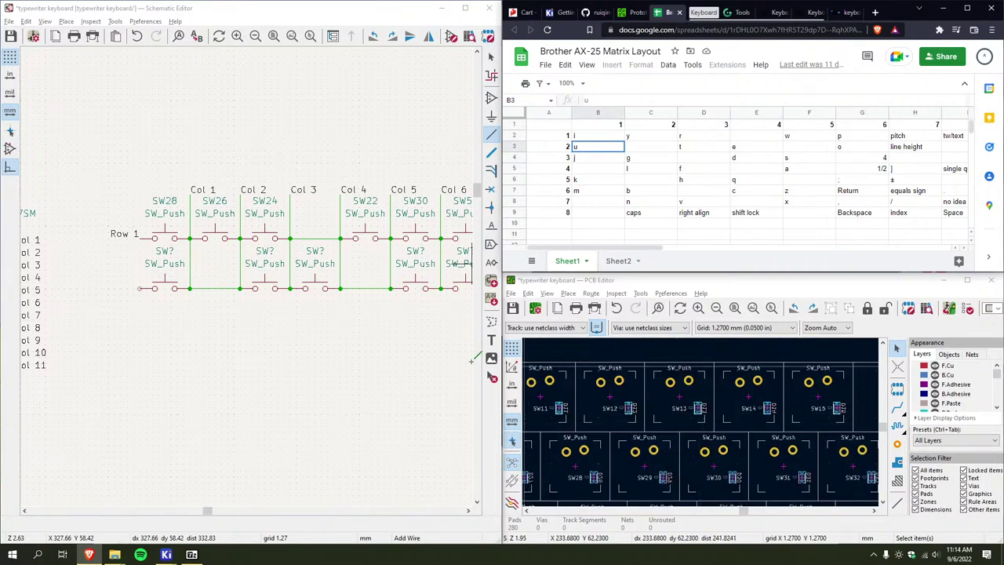
{"action": "scroll", "coordinate": [251, 274], "scroll_direction": "down", "scroll_amount": 3}
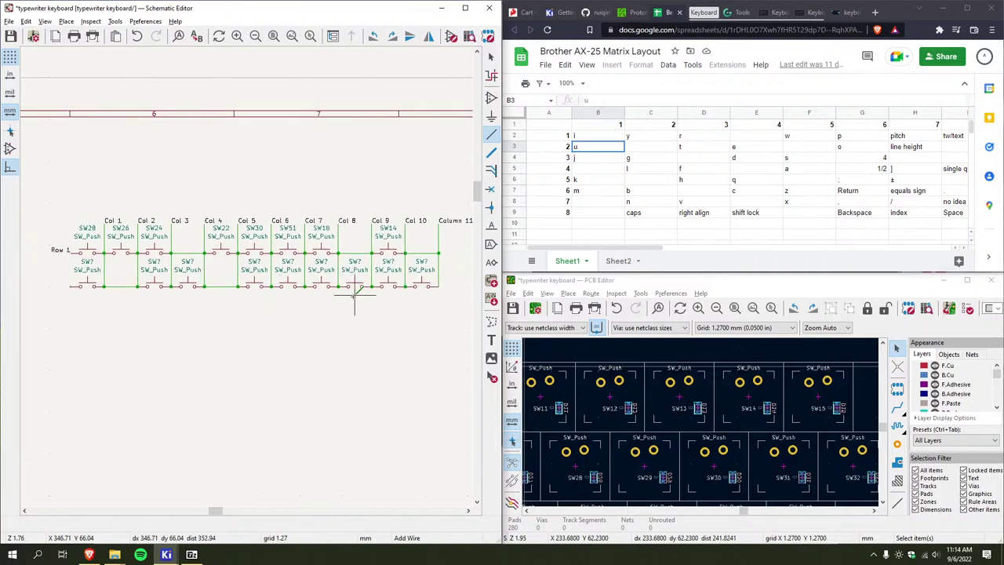
{"action": "left_click_drag", "start_coordinate": [597, 247], "coordinate": [691, 260]}
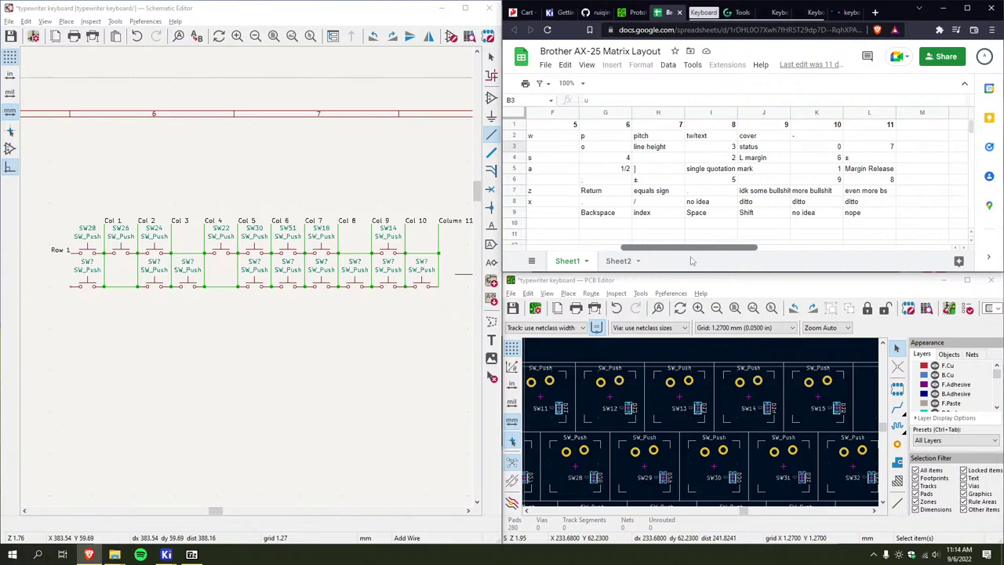
{"action": "left_click", "coordinate": [869, 123]}
{"action": "left_click", "coordinate": [828, 125]}
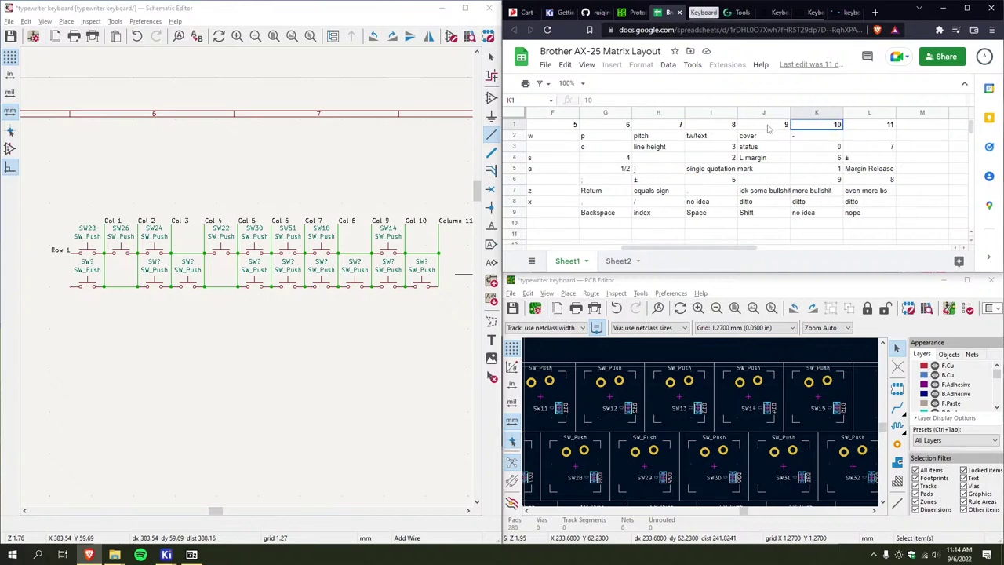
{"action": "left_click", "coordinate": [775, 126]}
{"action": "left_click", "coordinate": [715, 124]}
{"action": "left_click", "coordinate": [654, 124]}
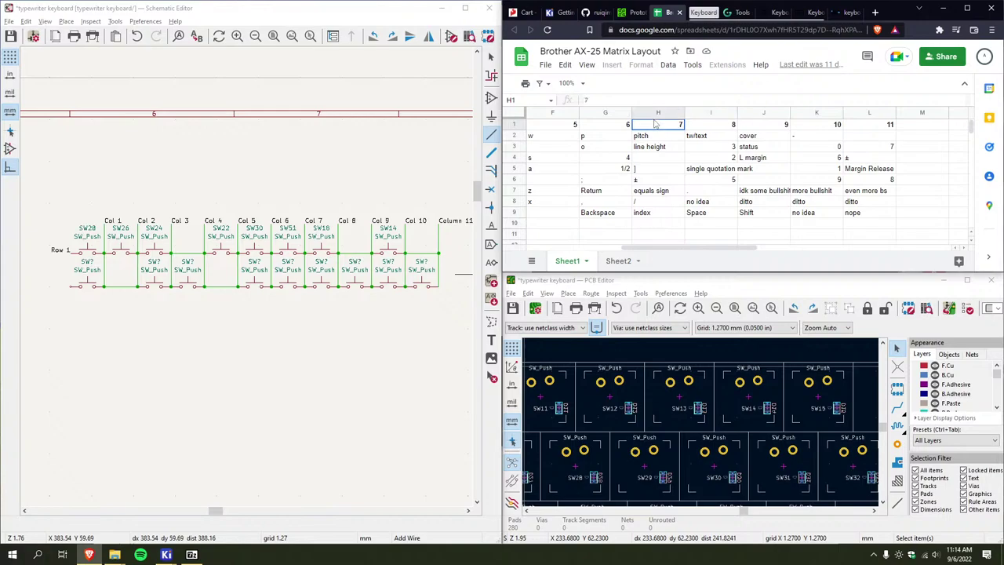
{"action": "left_click", "coordinate": [618, 125]}
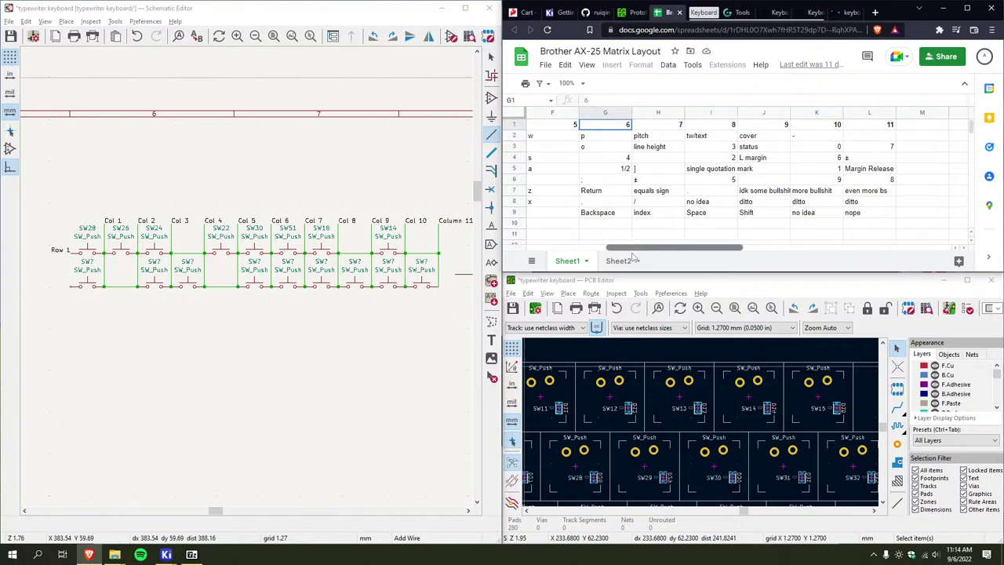
{"action": "left_click_drag", "start_coordinate": [632, 255], "coordinate": [625, 256]}
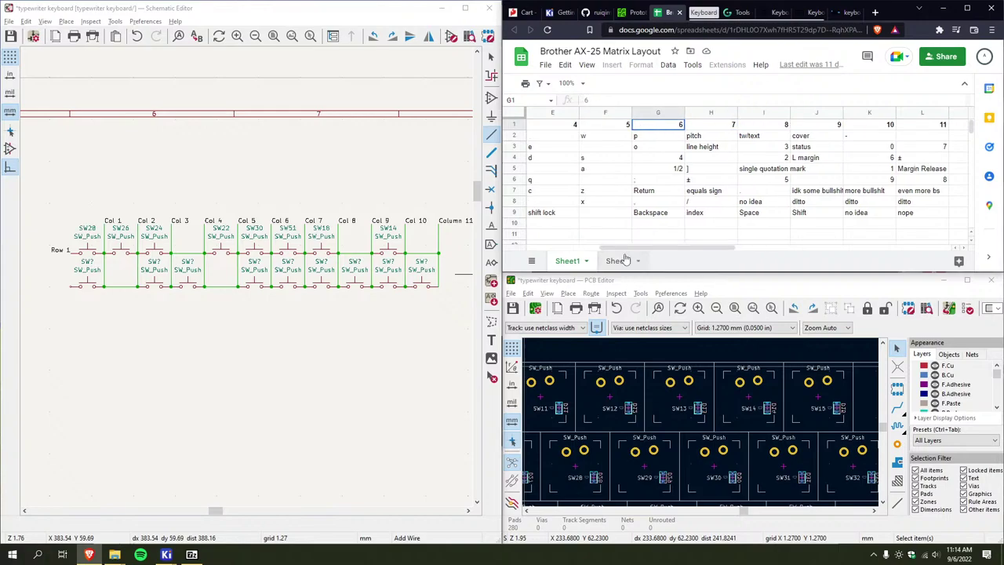
{"action": "left_click", "coordinate": [620, 260]}
{"action": "left_click", "coordinate": [568, 260]}
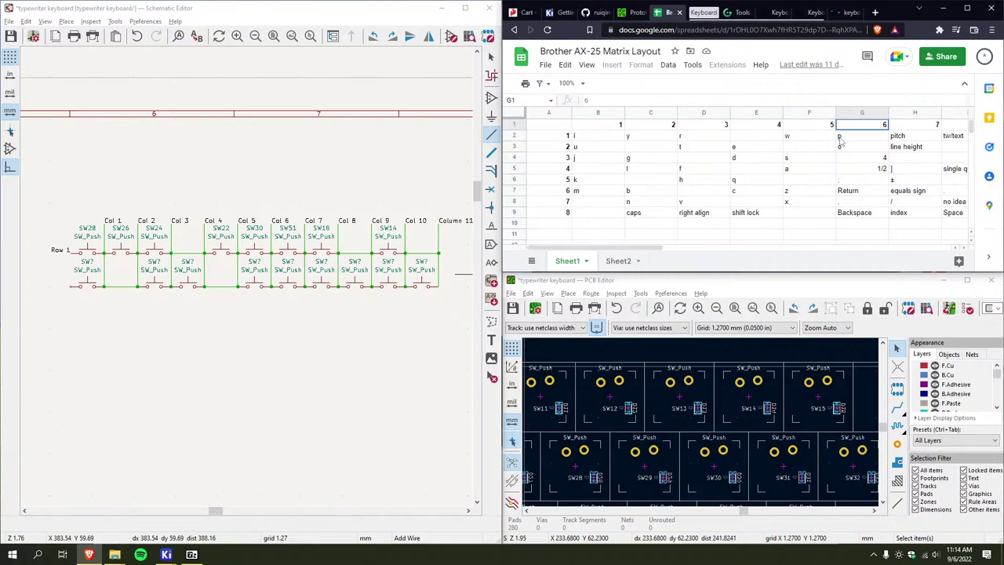
Find the u key's switch on the PCB layout and set the reference of the second-row switch below SW28 to SW27
{"action": "left_click", "coordinate": [589, 151]}
{"action": "scroll", "coordinate": [731, 423], "scroll_direction": "down", "scroll_amount": 3}
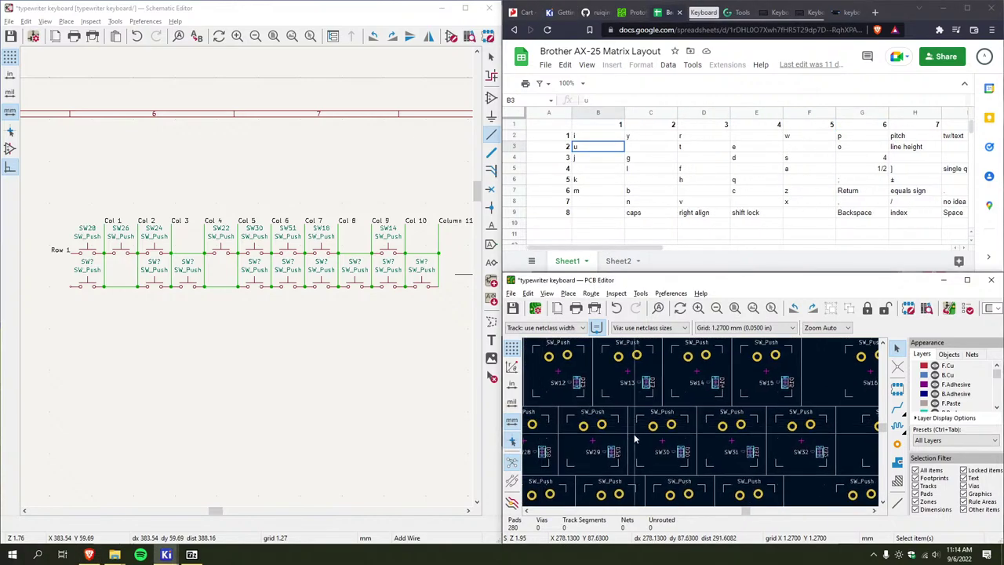
{"action": "scroll", "coordinate": [731, 422], "scroll_direction": "down", "scroll_amount": 3, "text": "shift"}
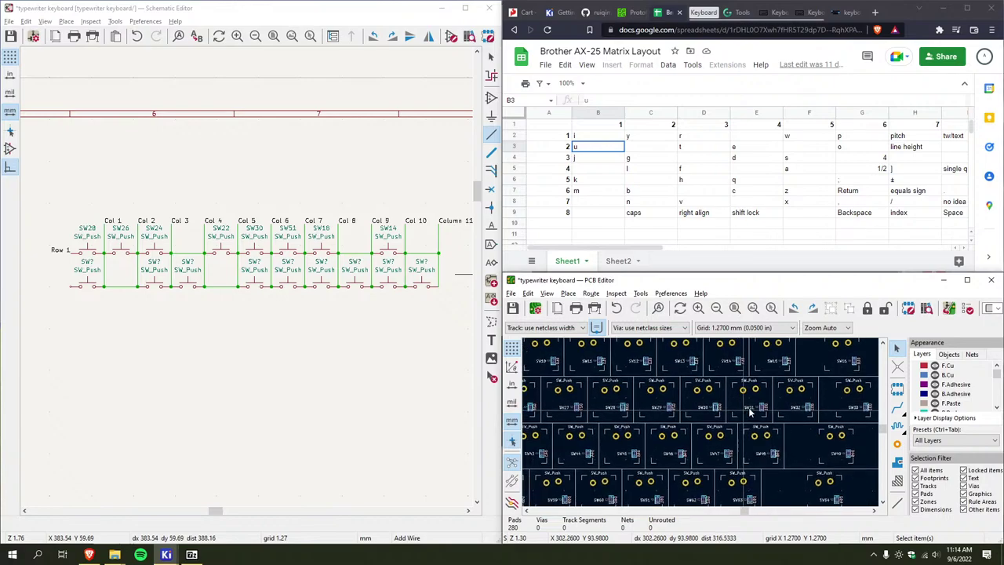
{"action": "scroll", "coordinate": [784, 417], "scroll_direction": "up", "scroll_amount": 2}
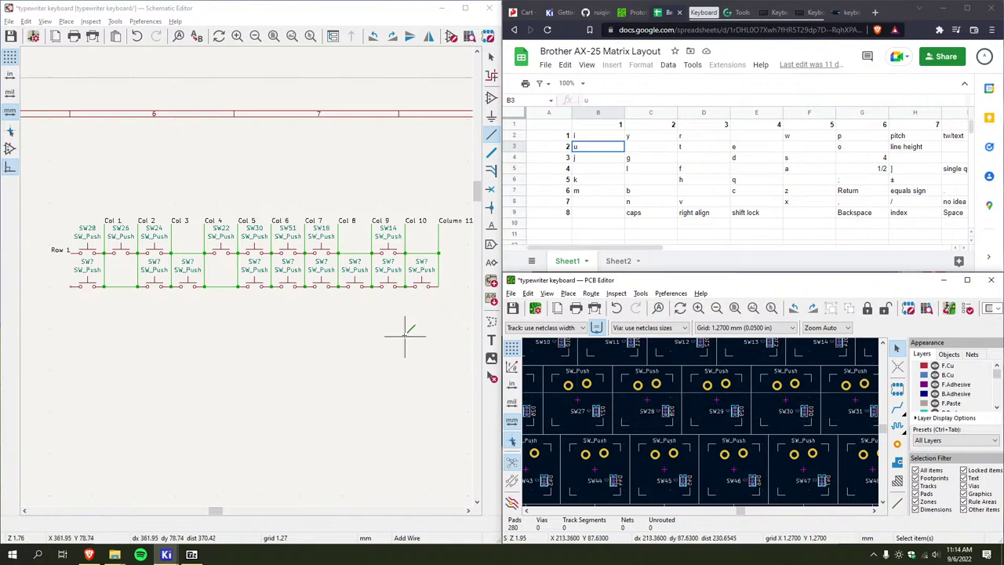
{"action": "left_click", "coordinate": [89, 263]}
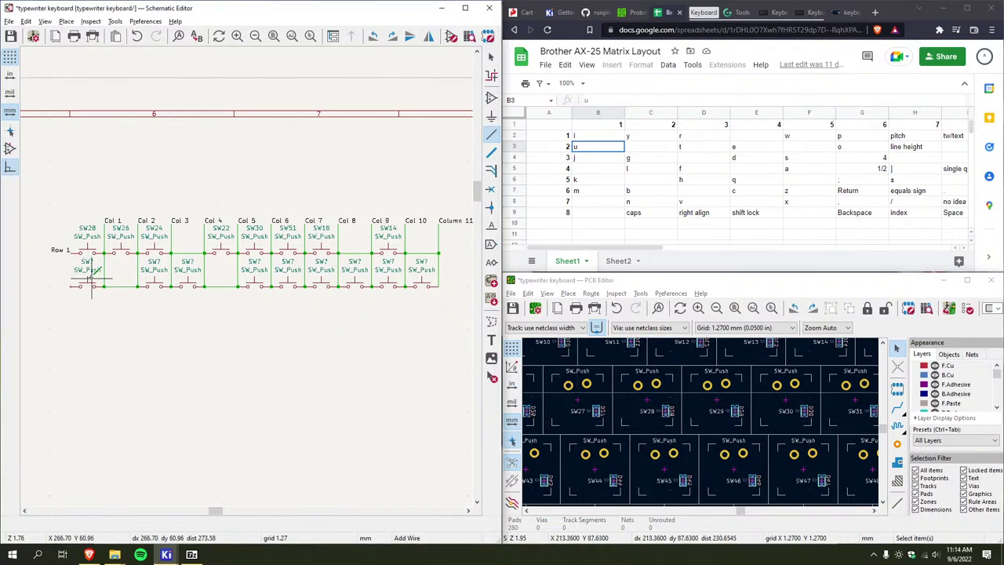
{"action": "double_click", "coordinate": [90, 258]}
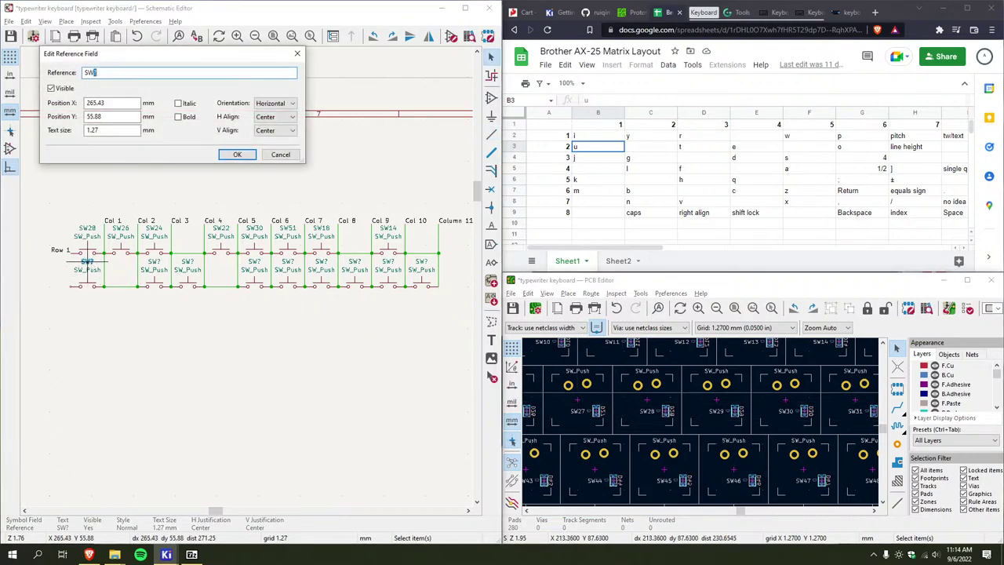
{"action": "key", "text": "Return"}
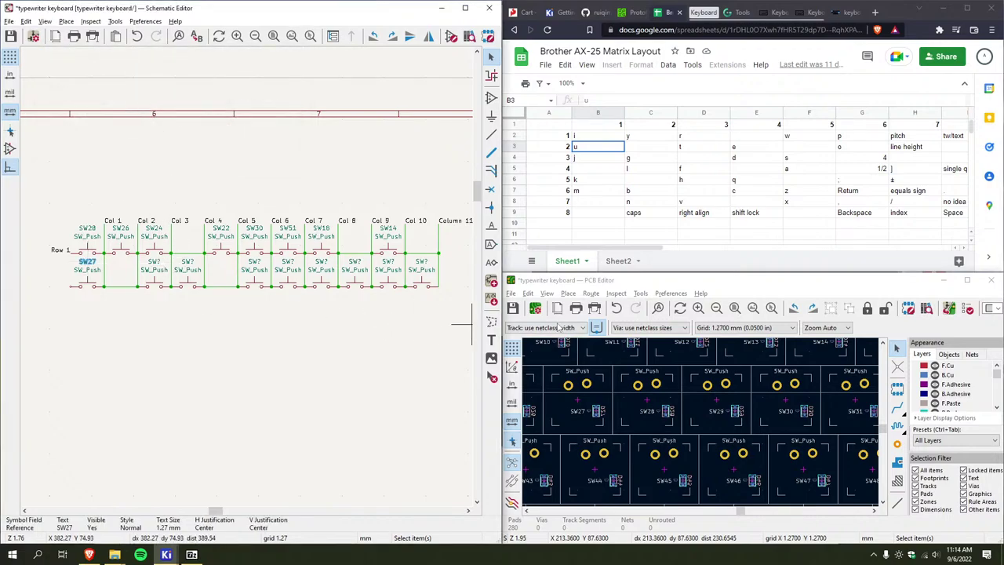
Find the t key's switch on the PCB layout and set the reference of the second-row switch below SW24 to SW25
{"action": "scroll", "coordinate": [577, 374], "scroll_direction": "down", "scroll_amount": 5}
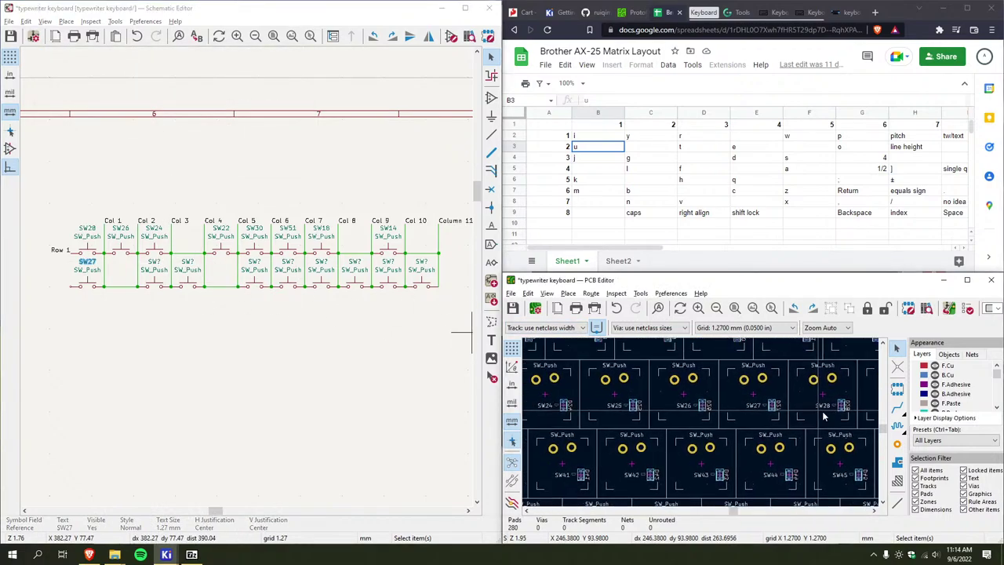
{"action": "scroll", "coordinate": [683, 428], "scroll_direction": "down", "scroll_amount": 2, "text": "shift"}
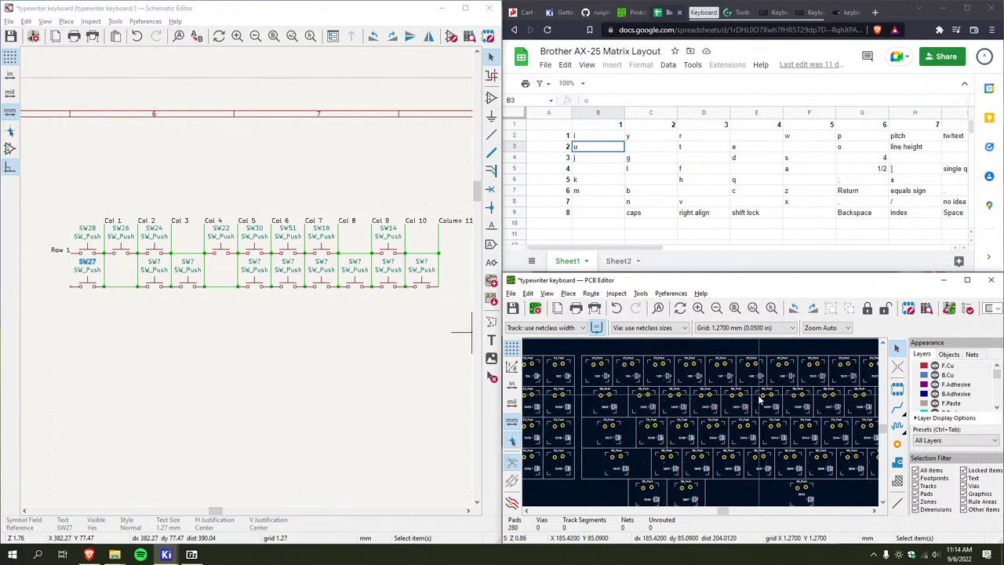
{"action": "scroll", "coordinate": [764, 412], "scroll_direction": "up", "scroll_amount": 7}
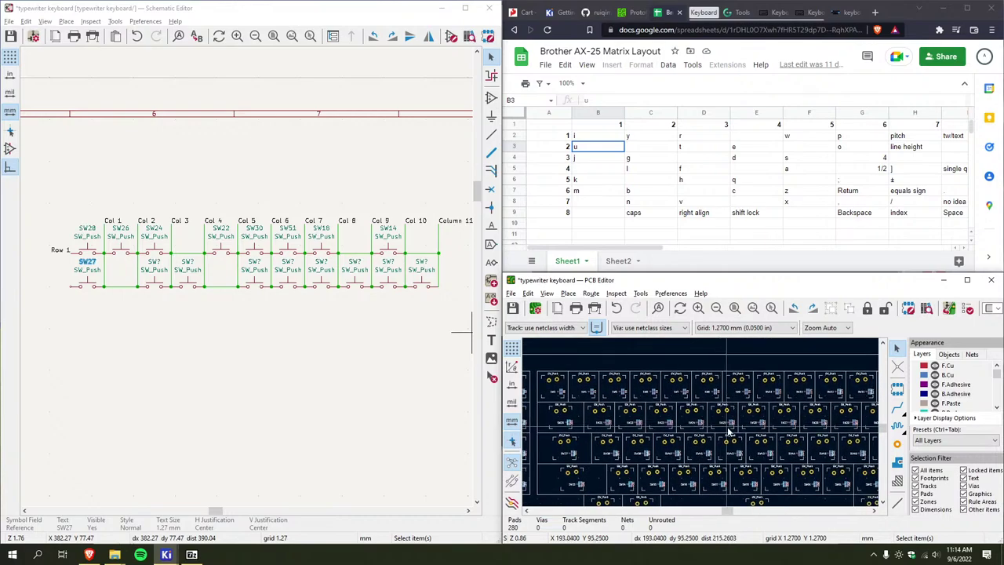
{"action": "left_click", "coordinate": [154, 261]}
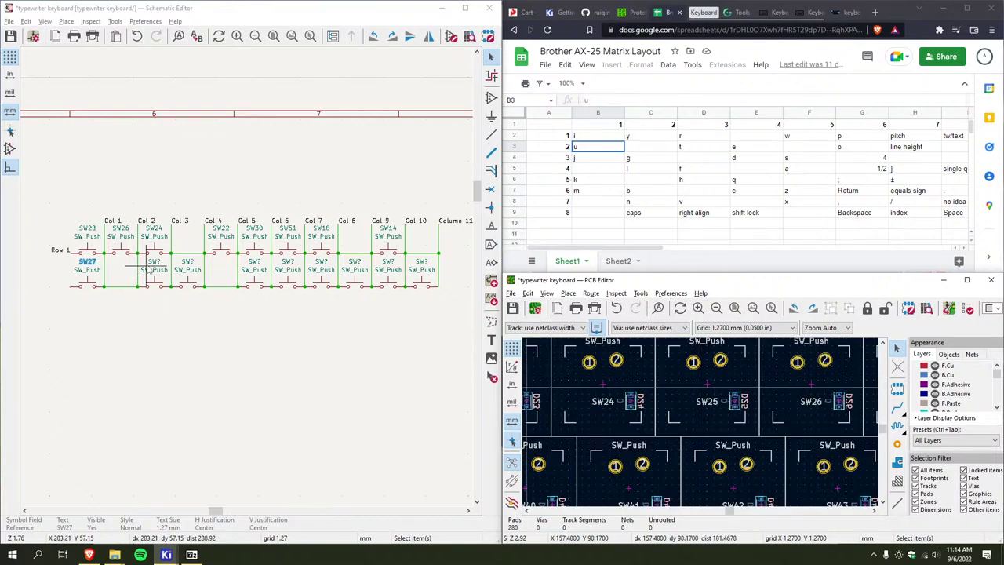
{"action": "type", "text": "u25"}
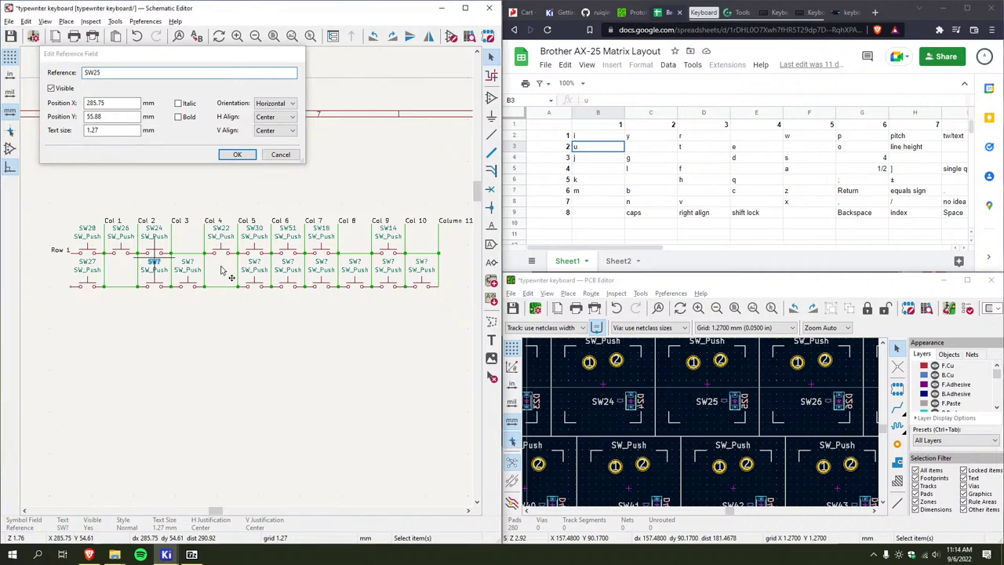
{"action": "key", "text": "Return"}
Find the e key's switch on the PCB layout and set the reference of the second-row Col 4 switch to SW23
{"action": "scroll", "coordinate": [704, 429], "scroll_direction": "down", "scroll_amount": 2}
{"action": "scroll", "coordinate": [704, 429], "scroll_direction": "down", "scroll_amount": 4}
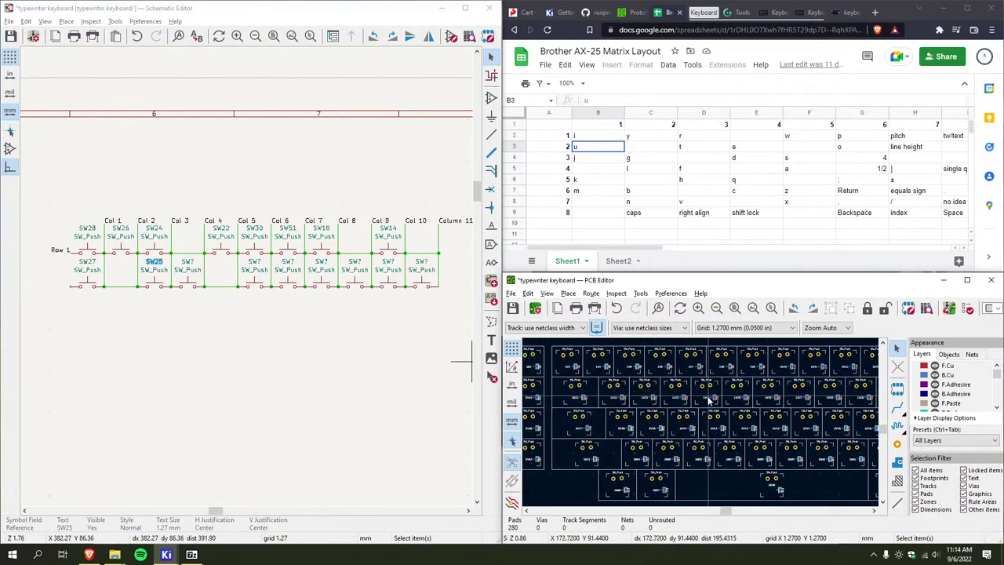
{"action": "scroll", "coordinate": [705, 412], "scroll_direction": "up", "scroll_amount": 2}
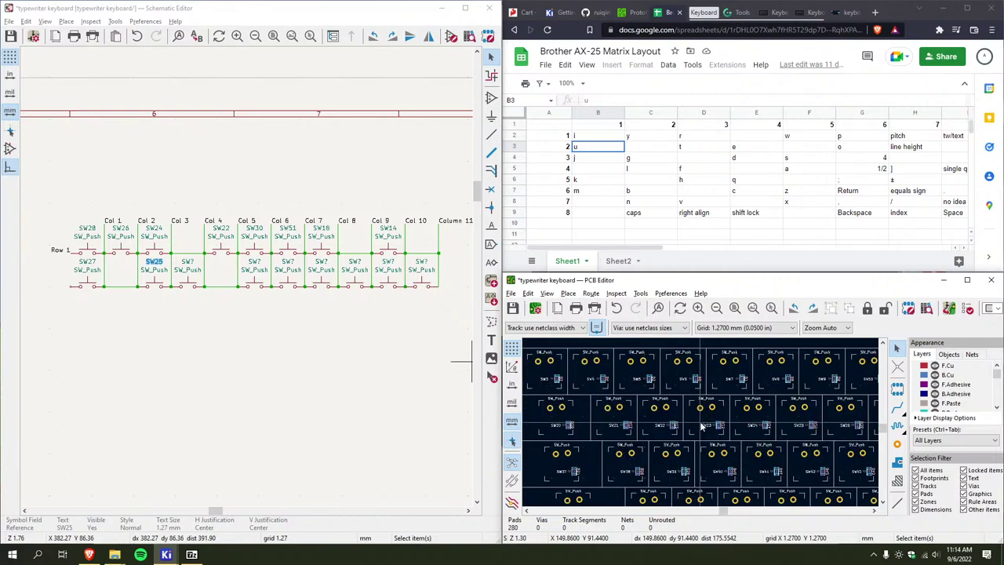
{"action": "double_click", "coordinate": [187, 261]}
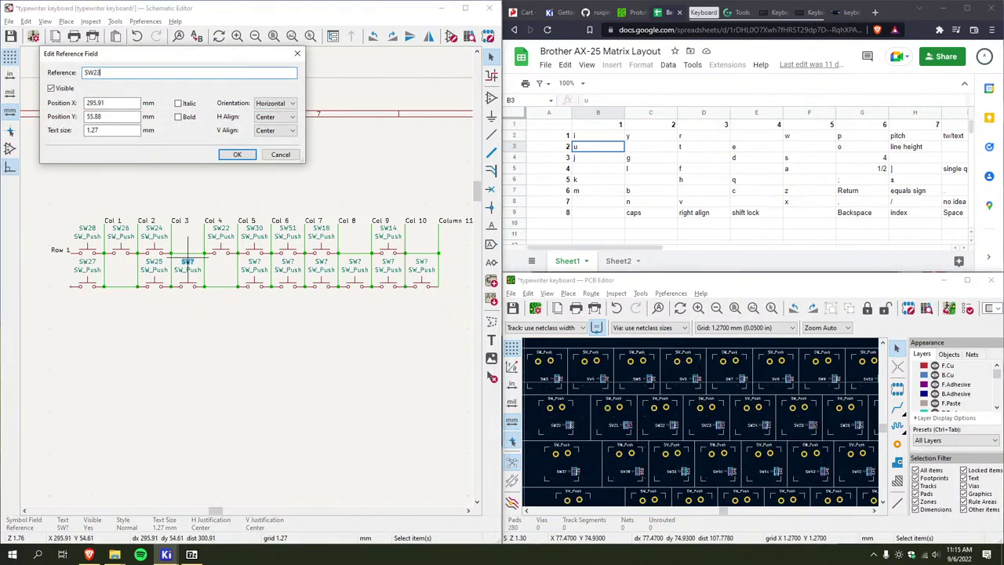
{"action": "key", "text": "Return"}
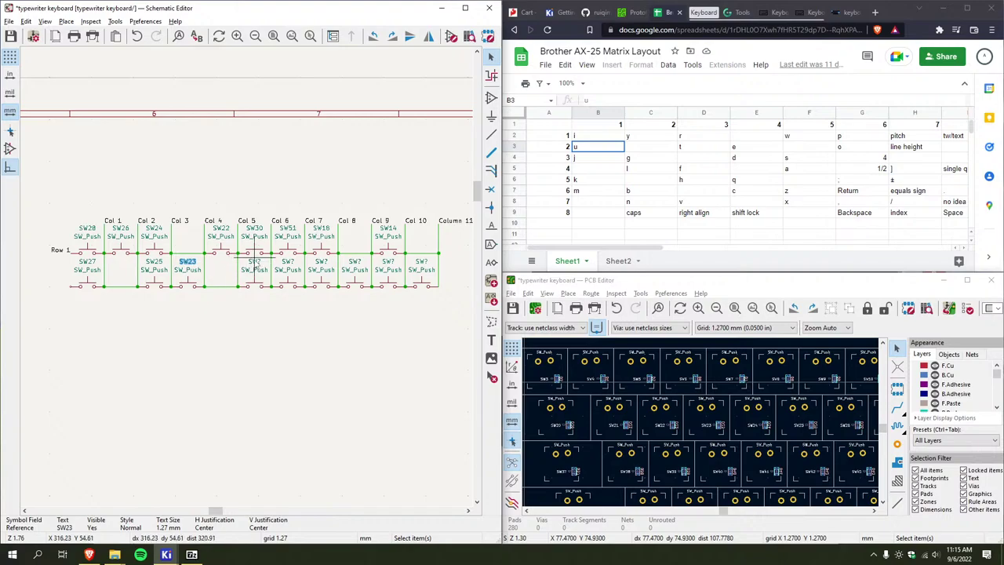
Set the reference of the second-row switch below SW30, the o key, to SW29 as on the PCB layout
{"action": "left_click", "coordinate": [255, 262]}
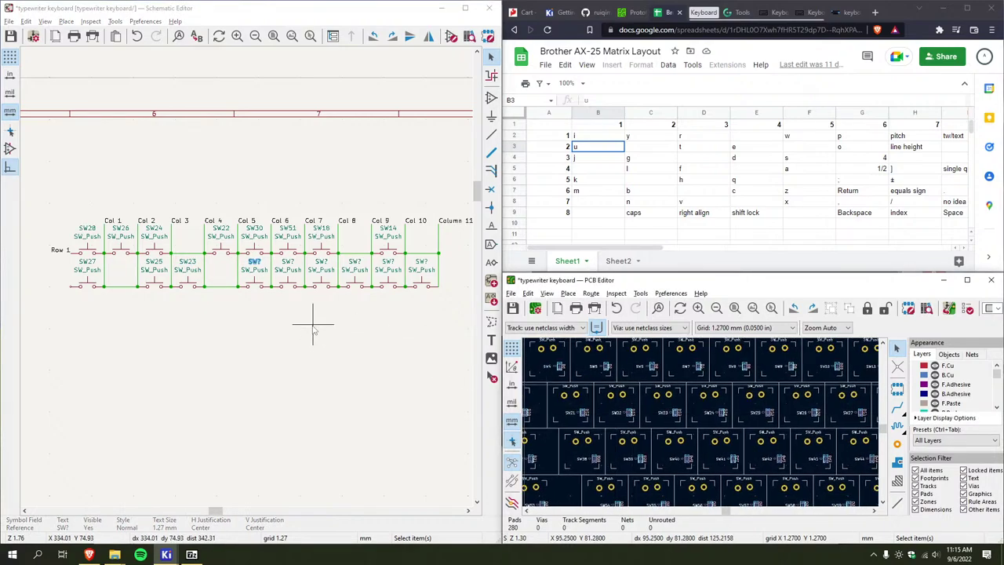
{"action": "double_click", "coordinate": [254, 264]}
{"action": "type", "text": "2"}
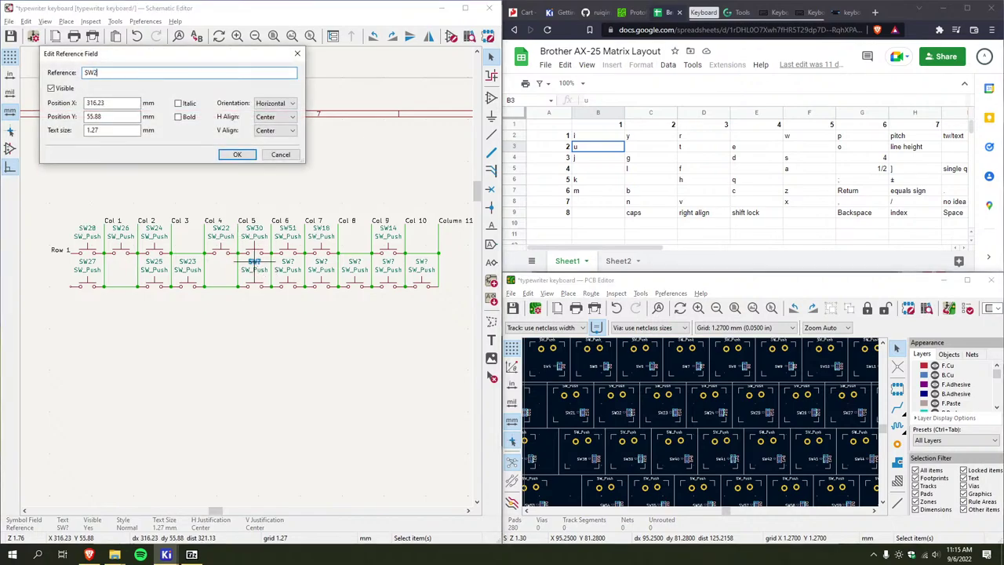
{"action": "type", "text": "9"}
{"action": "key", "text": "Return"}
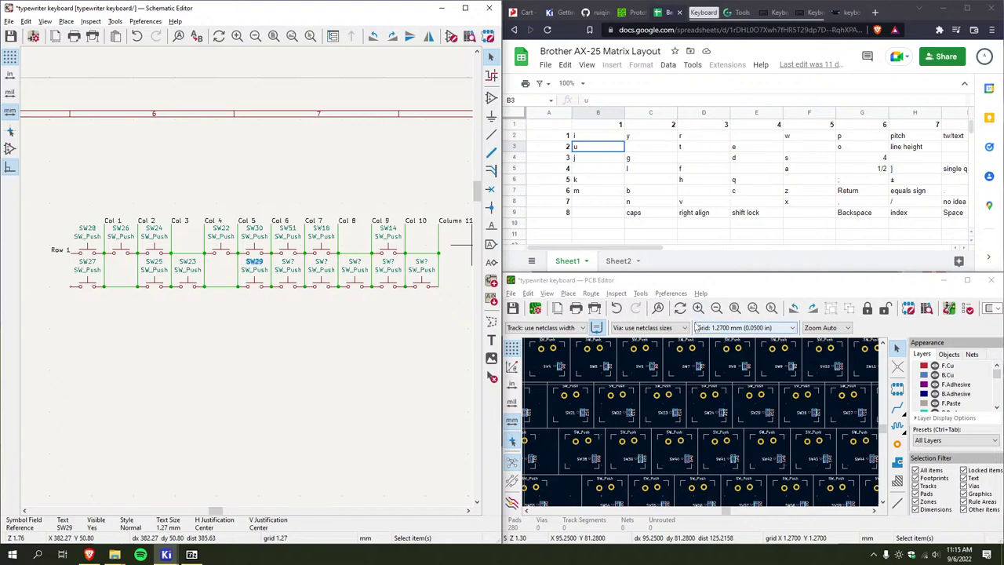
Find the line height key's switch on the PCB layout and set the reference of the second-row switch below SW51 to SW35
{"action": "left_click", "coordinate": [603, 250]}
{"action": "left_click_drag", "start_coordinate": [604, 251], "coordinate": [615, 251]}
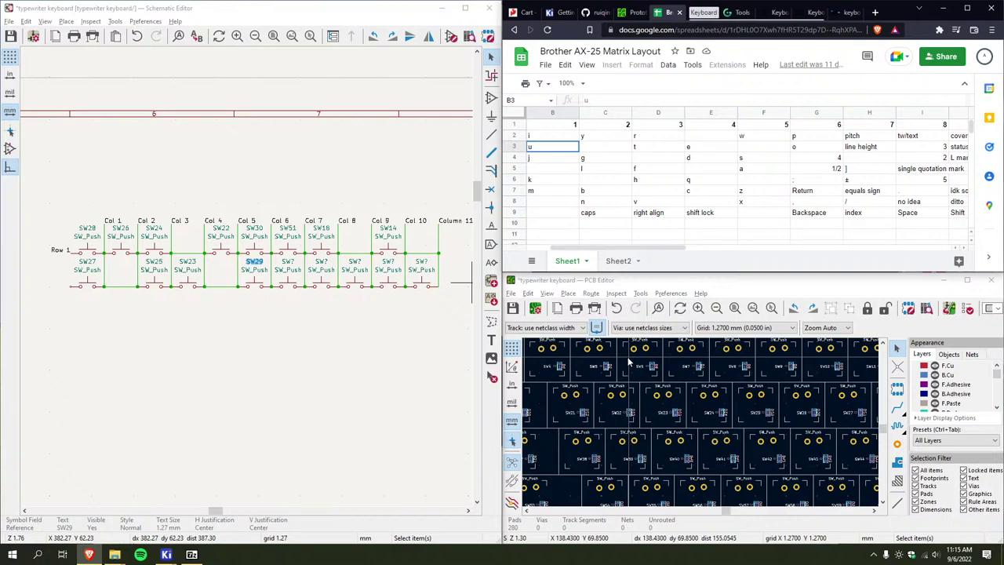
{"action": "left_click_drag", "start_coordinate": [701, 510], "coordinate": [709, 511]}
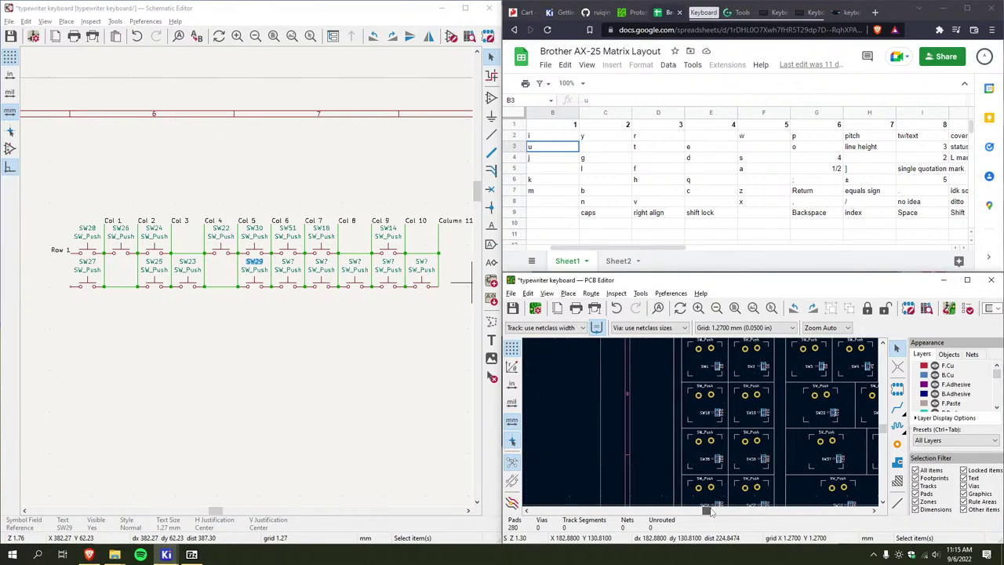
{"action": "scroll", "coordinate": [706, 459], "scroll_direction": "up", "scroll_amount": 3}
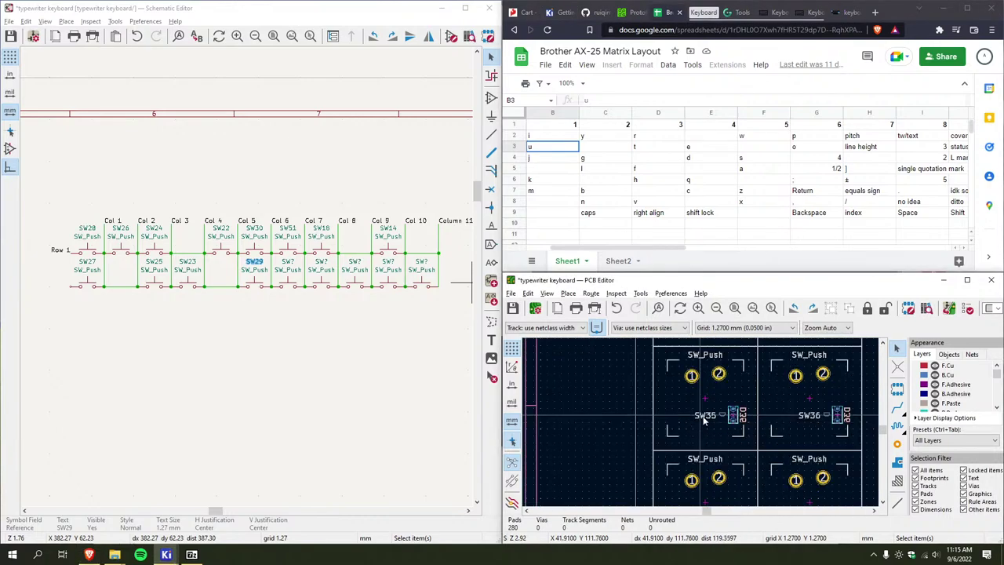
{"action": "left_click", "coordinate": [289, 262]}
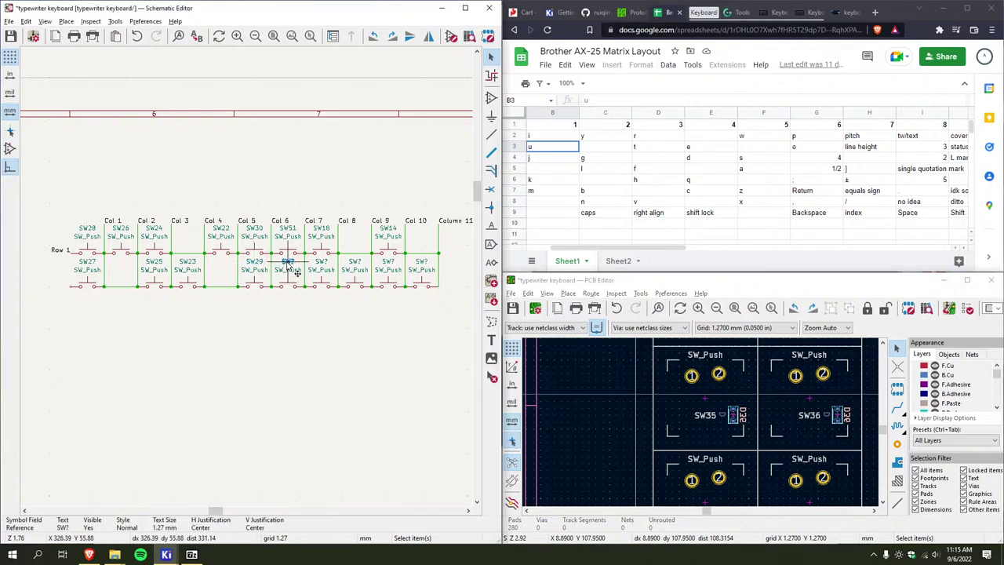
{"action": "double_click", "coordinate": [296, 271]}
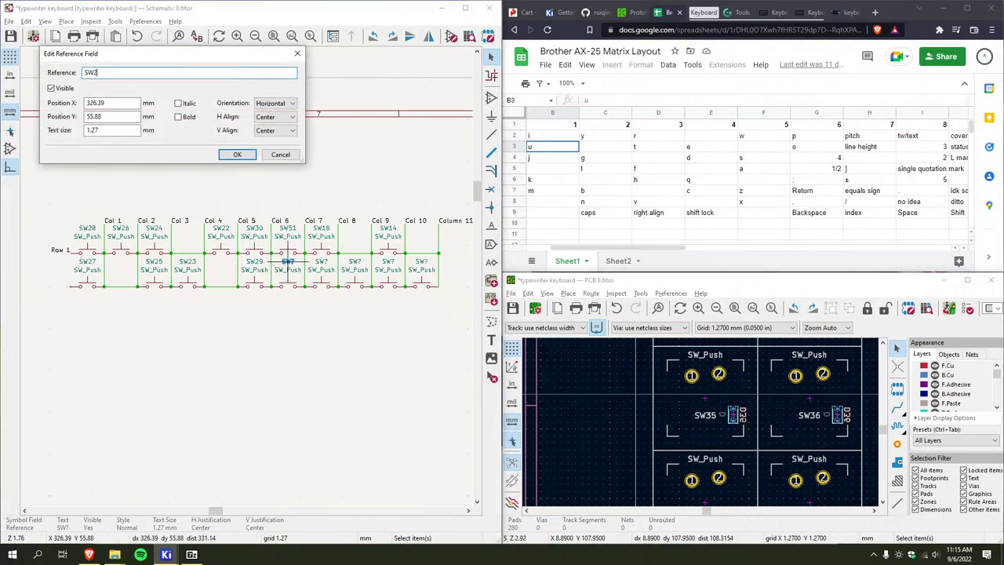
{"action": "type", "text": "35"}
{"action": "key", "text": "BackSpace"}
{"action": "type", "text": "6"}
{"action": "key", "text": "Return"}
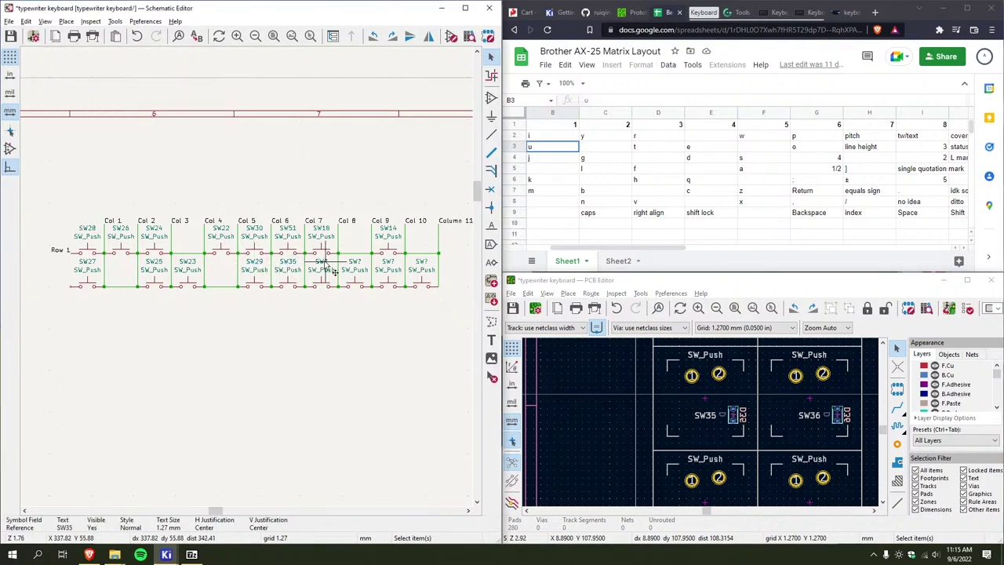
Look up the 3 key in the matrix and PCB layout and set the reference of the second-row switch below SW18 to SW6
{"action": "left_click", "coordinate": [324, 264]}
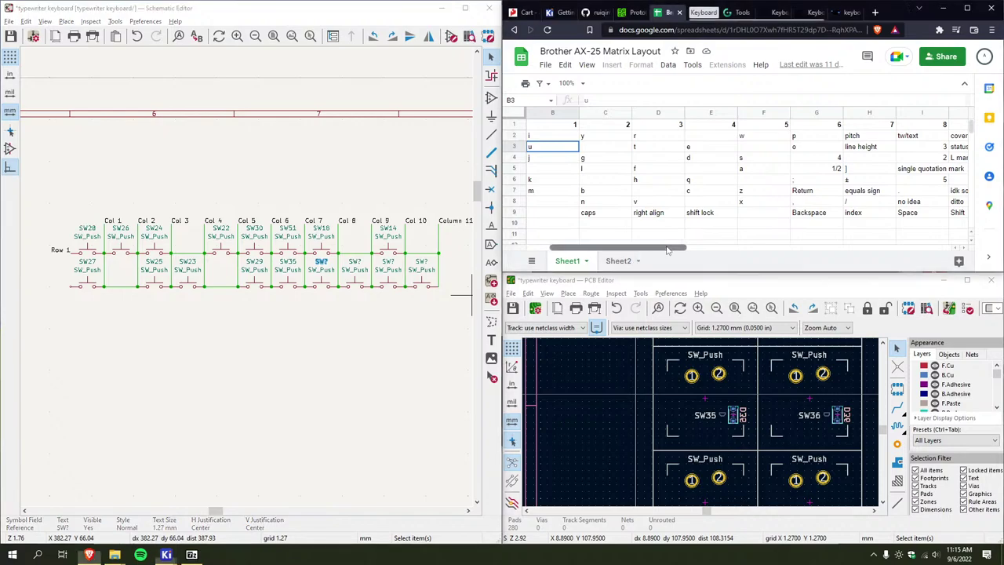
{"action": "left_click_drag", "start_coordinate": [667, 250], "coordinate": [677, 250]}
{"action": "scroll", "coordinate": [531, 487], "scroll_direction": "up", "scroll_amount": 3}
{"action": "scroll", "coordinate": [663, 416], "scroll_direction": "down", "scroll_amount": 6}
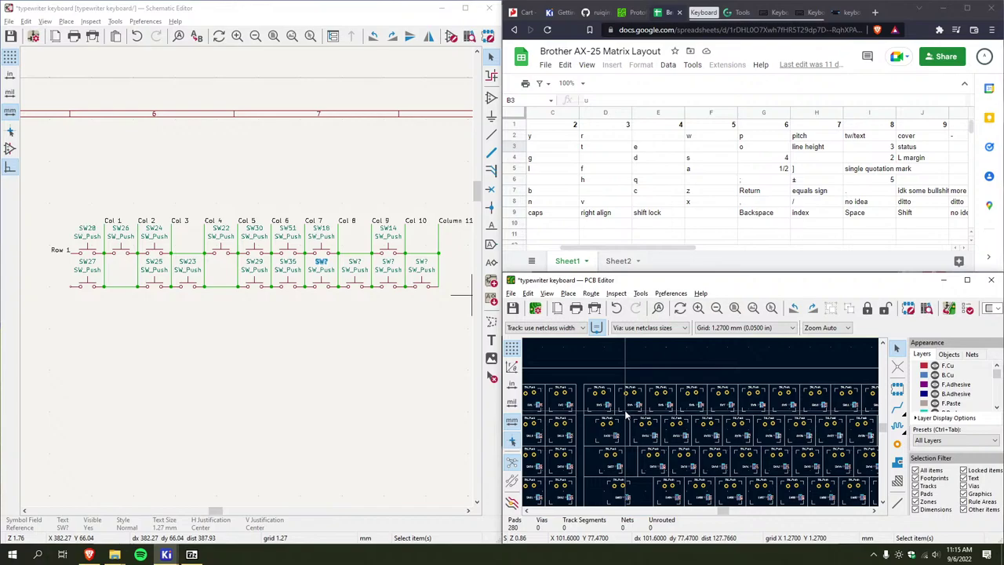
{"action": "scroll", "coordinate": [687, 405], "scroll_direction": "up", "scroll_amount": 5}
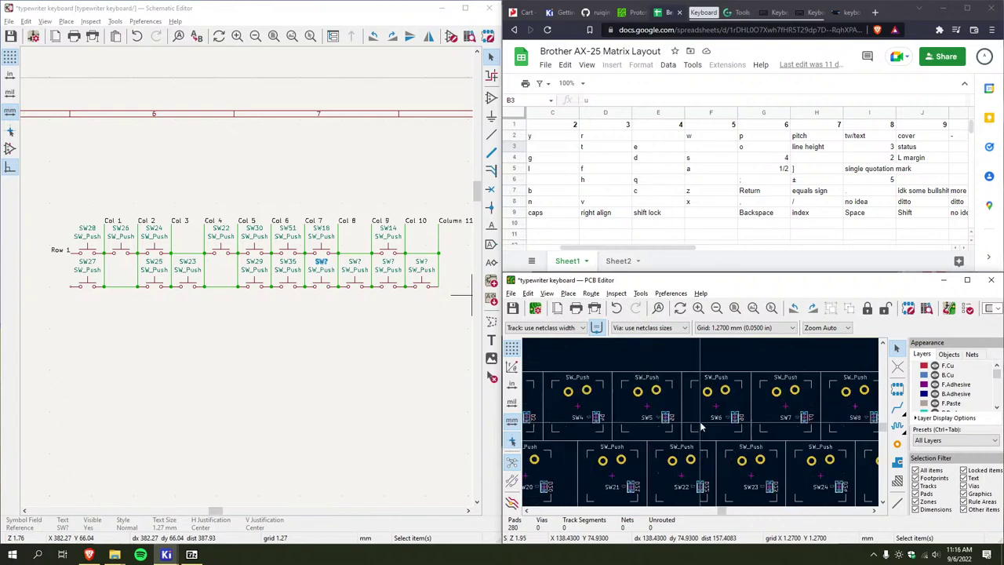
{"action": "double_click", "coordinate": [323, 262]}
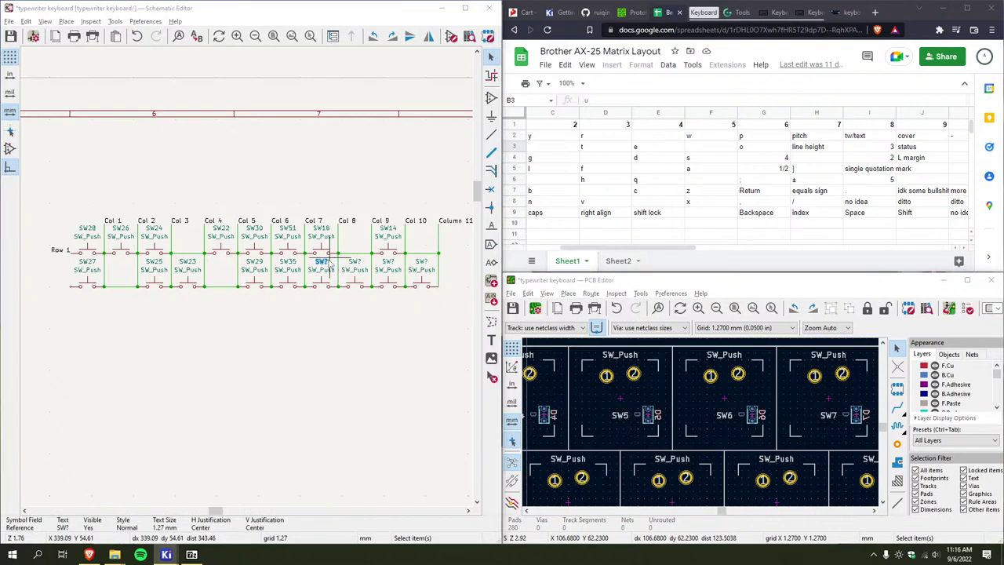
{"action": "type", "text": "6"}
{"action": "key", "text": "Return"}
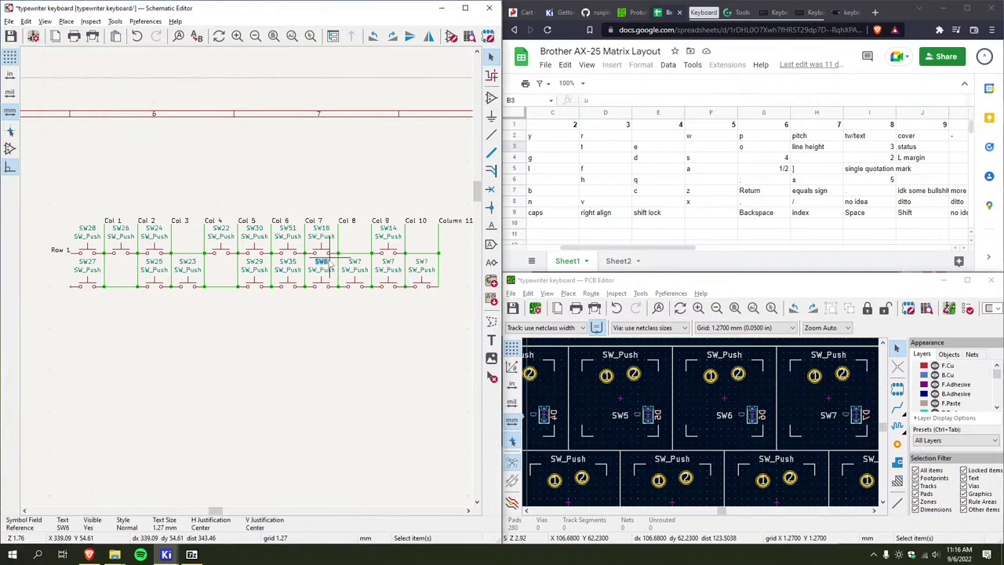
Look up the status key in the matrix and PCB layout and set the reference of the second-row Col 9 switch to SW1
{"action": "scroll", "coordinate": [246, 282], "scroll_direction": "down", "scroll_amount": 2}
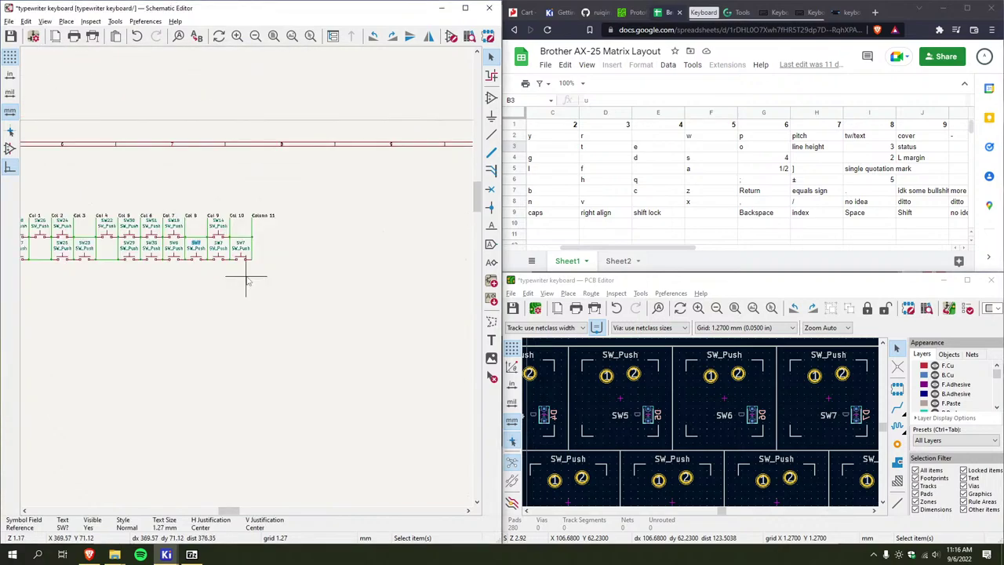
{"action": "scroll", "coordinate": [241, 277], "scroll_direction": "up", "scroll_amount": 1}
{"action": "scroll", "coordinate": [298, 287], "scroll_direction": "up", "scroll_amount": 2}
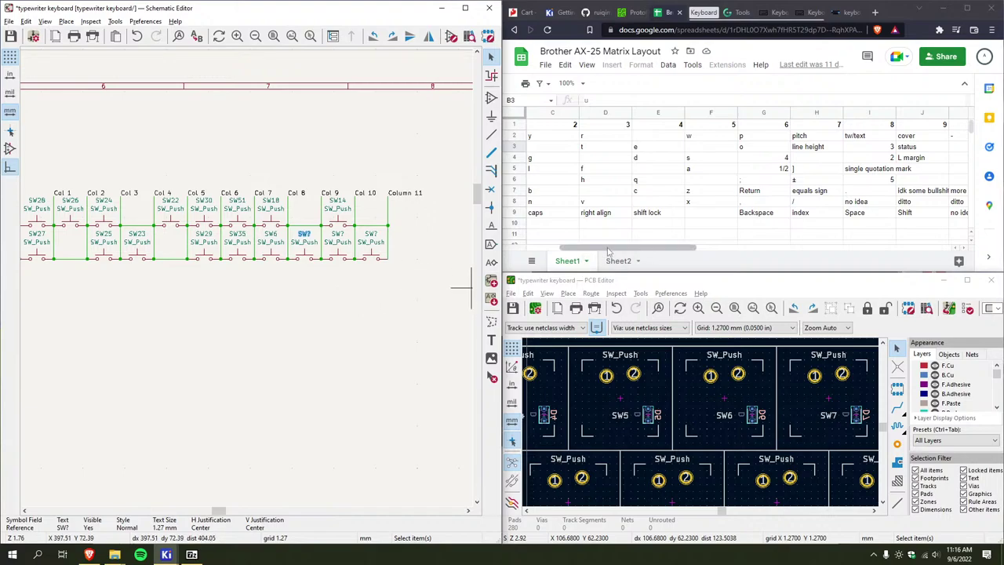
{"action": "left_click_drag", "start_coordinate": [608, 251], "coordinate": [654, 248]}
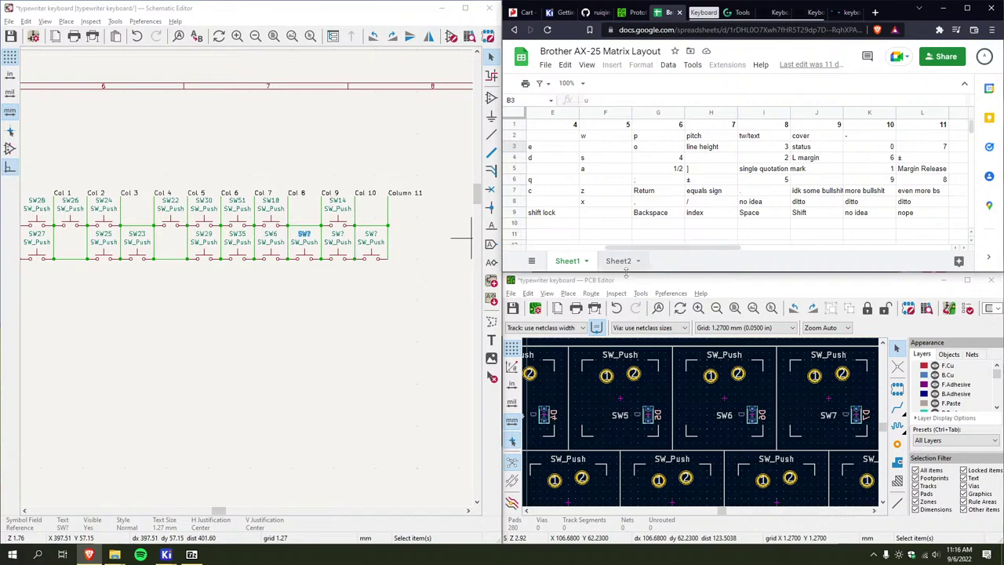
{"action": "left_click_drag", "start_coordinate": [722, 512], "coordinate": [702, 511]}
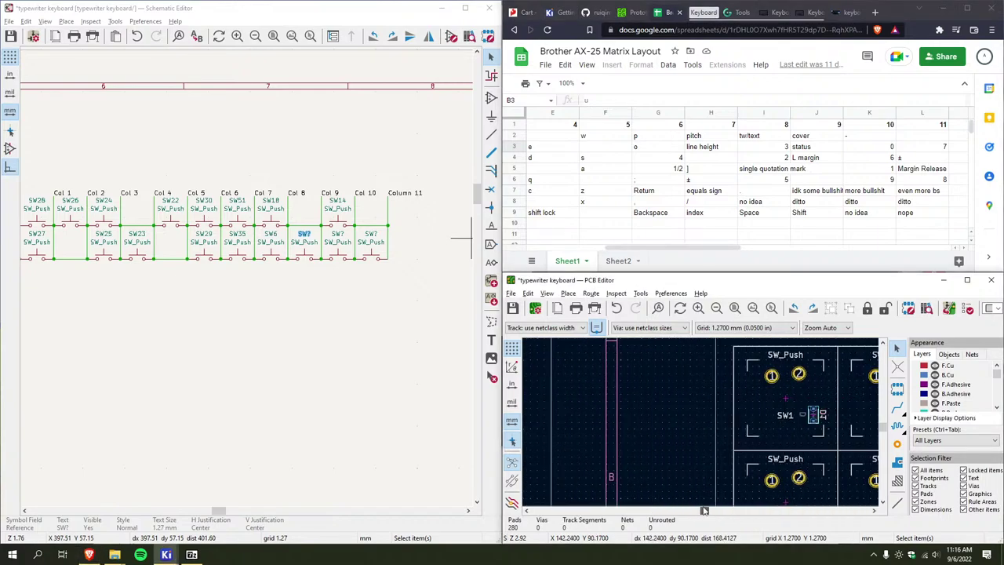
{"action": "scroll", "coordinate": [700, 424], "scroll_direction": "up", "scroll_amount": 2}
{"action": "scroll", "coordinate": [701, 424], "scroll_direction": "down", "scroll_amount": 3}
{"action": "scroll", "coordinate": [700, 424], "scroll_direction": "down", "scroll_amount": 2}
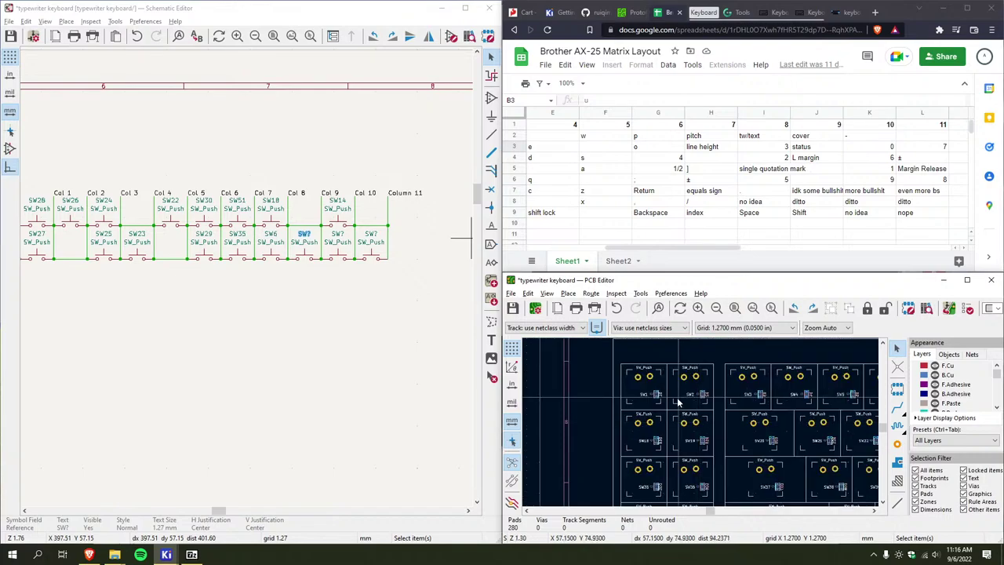
{"action": "double_click", "coordinate": [305, 235]}
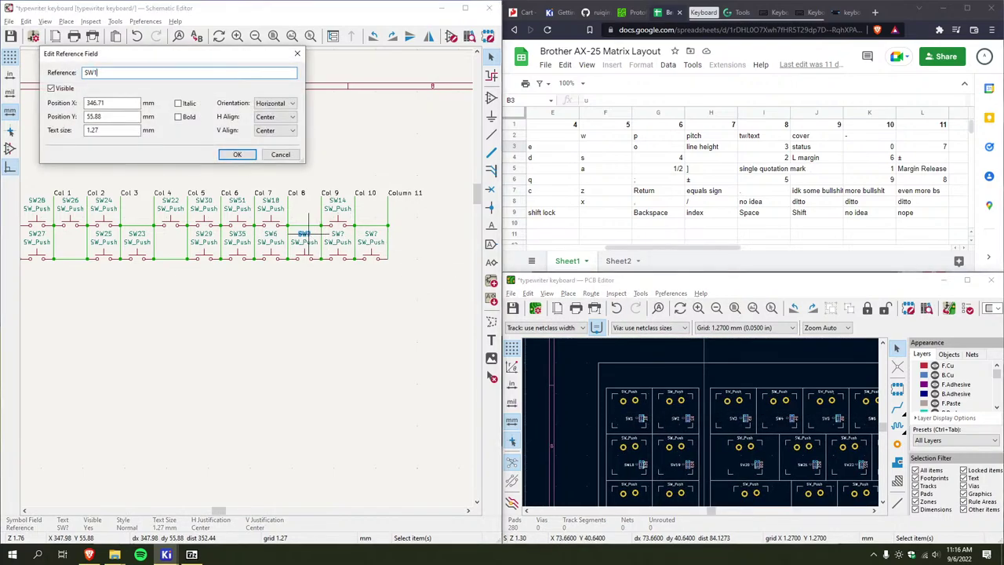
{"action": "key", "text": "Return"}
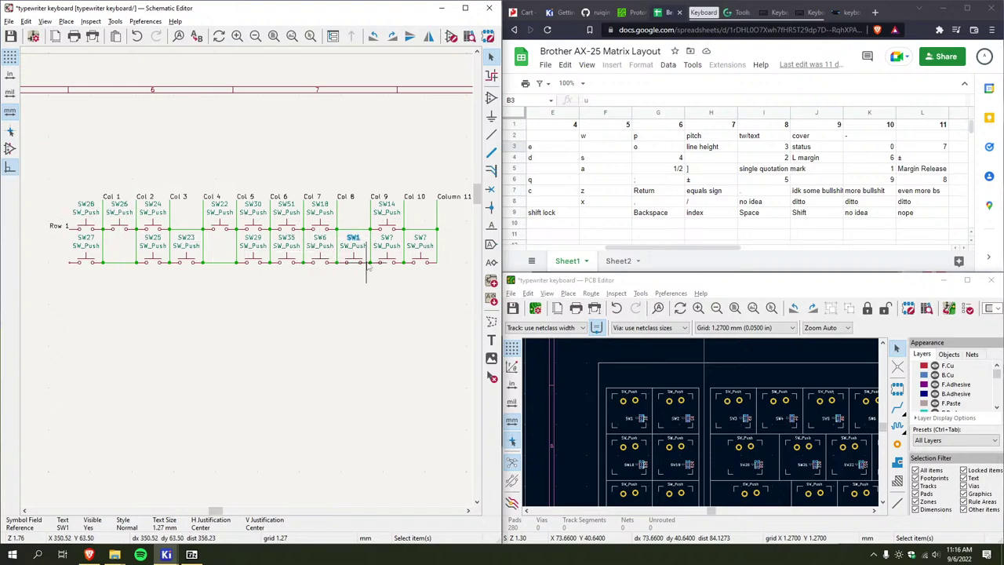
Look up the 0 key on the PCB layout and set the reference of the second-row switch below SW14 to SW13
{"action": "double_click", "coordinate": [386, 236]}
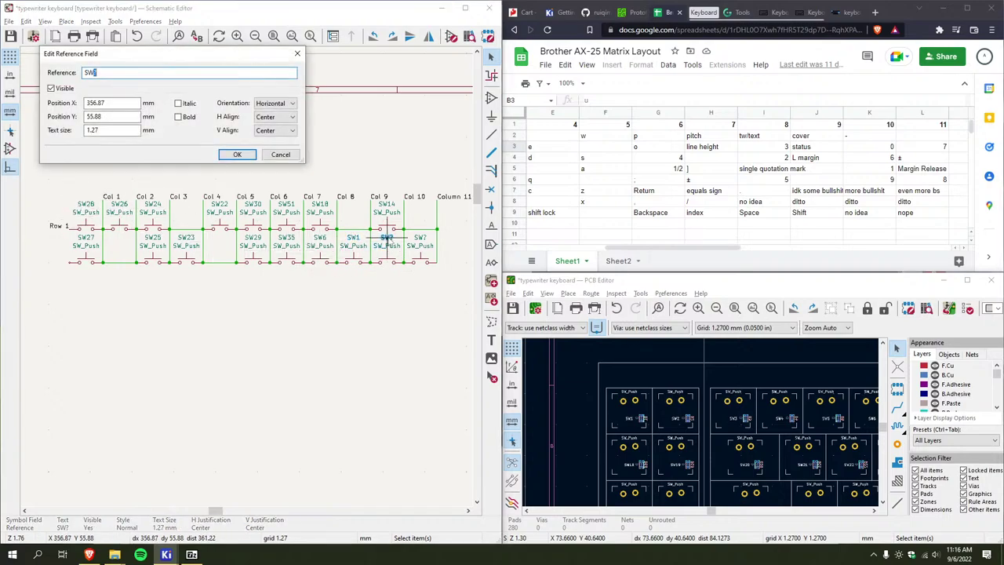
{"action": "scroll", "coordinate": [679, 410], "scroll_direction": "down", "scroll_amount": 5}
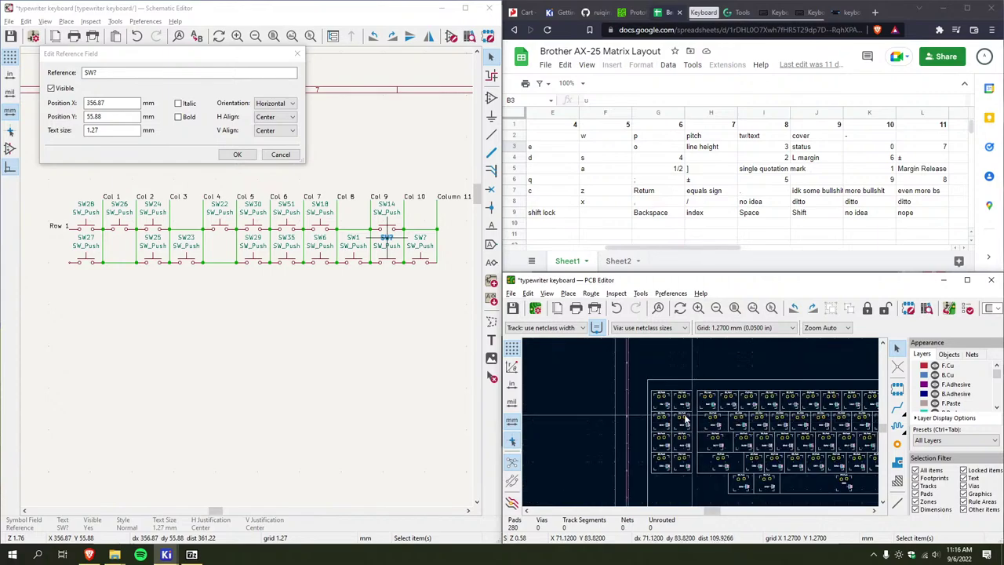
{"action": "scroll", "coordinate": [677, 409], "scroll_direction": "right", "scroll_amount": 3}
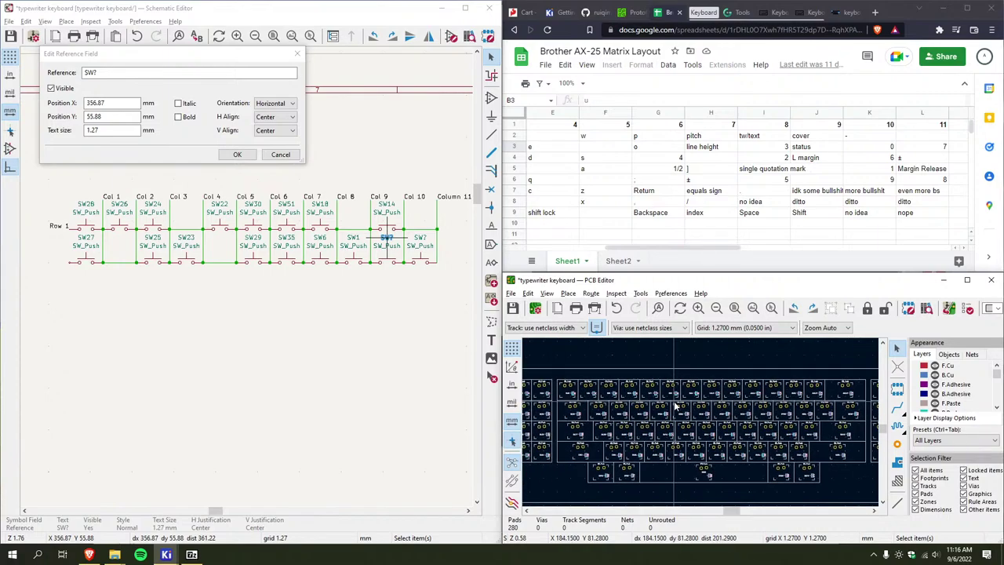
{"action": "scroll", "coordinate": [587, 396], "scroll_direction": "up", "scroll_amount": 3}
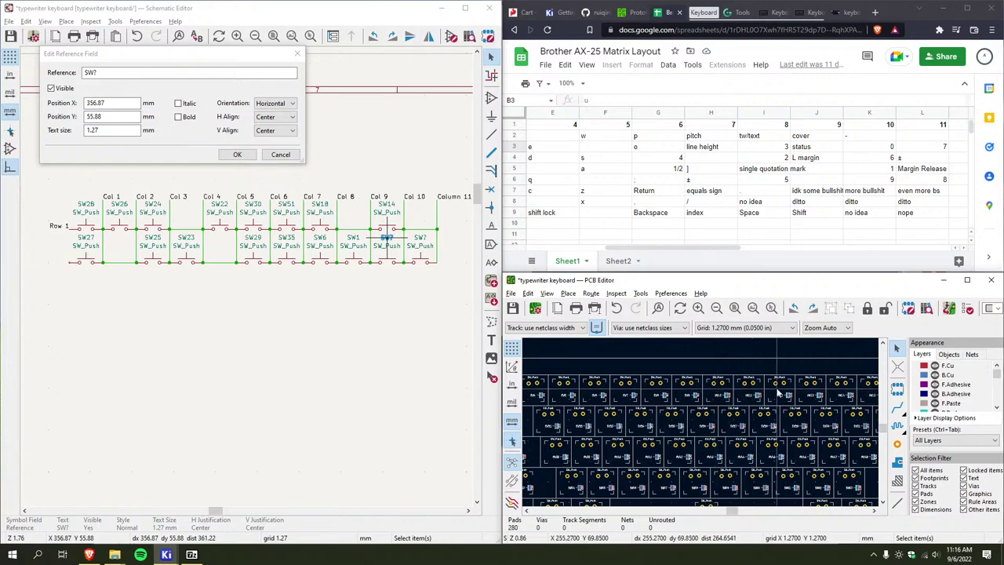
{"action": "scroll", "coordinate": [778, 392], "scroll_direction": "up", "scroll_amount": 5}
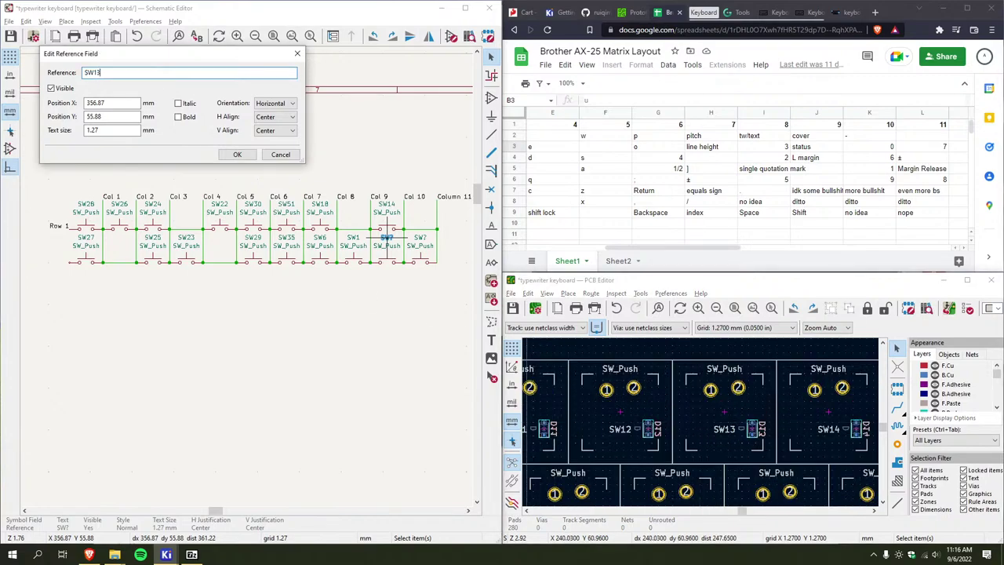
{"action": "key", "text": "Return"}
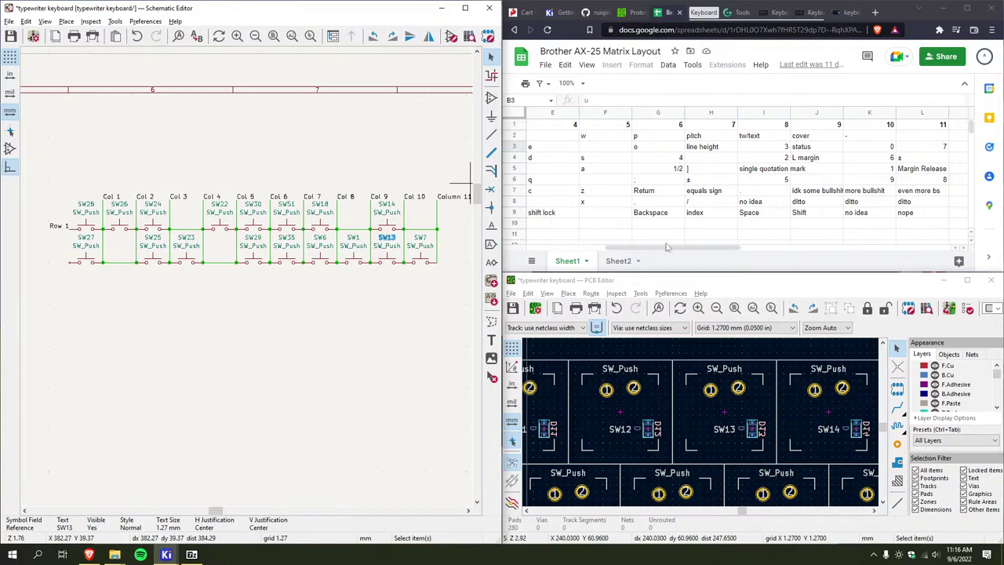
Look up the 7 key on the PCB layout and set the reference of the second-row switch between Col 10 and Column 11 to SW10
{"action": "scroll", "coordinate": [651, 423], "scroll_direction": "down", "scroll_amount": 5}
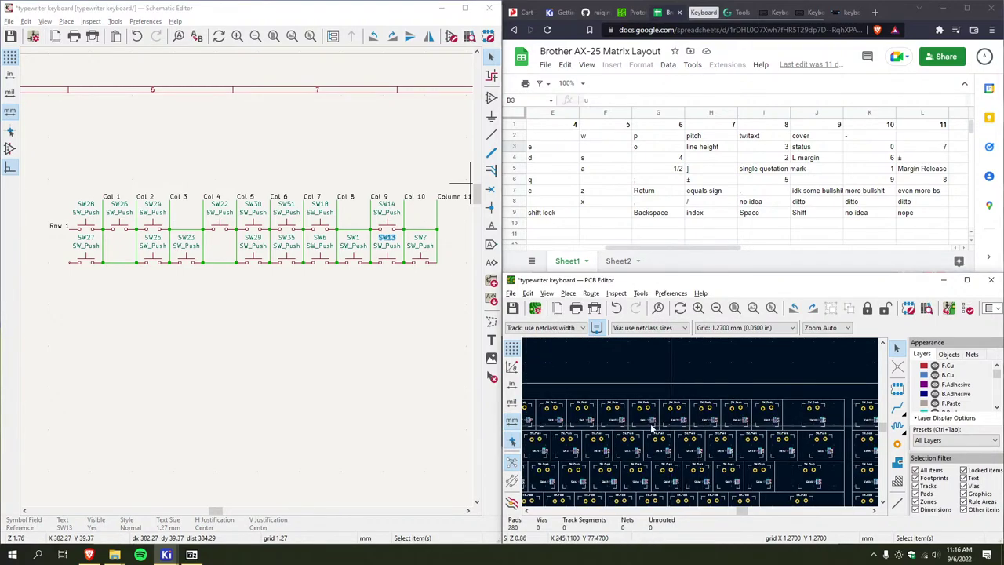
{"action": "scroll", "coordinate": [651, 423], "scroll_direction": "left", "scroll_amount": 5, "text": "ctrl"}
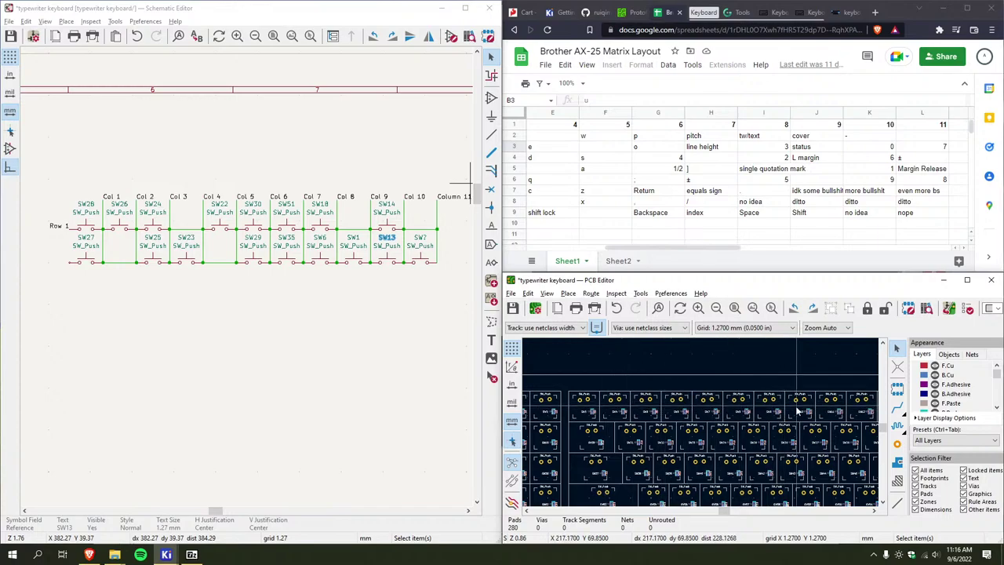
{"action": "scroll", "coordinate": [766, 408], "scroll_direction": "up", "scroll_amount": 5}
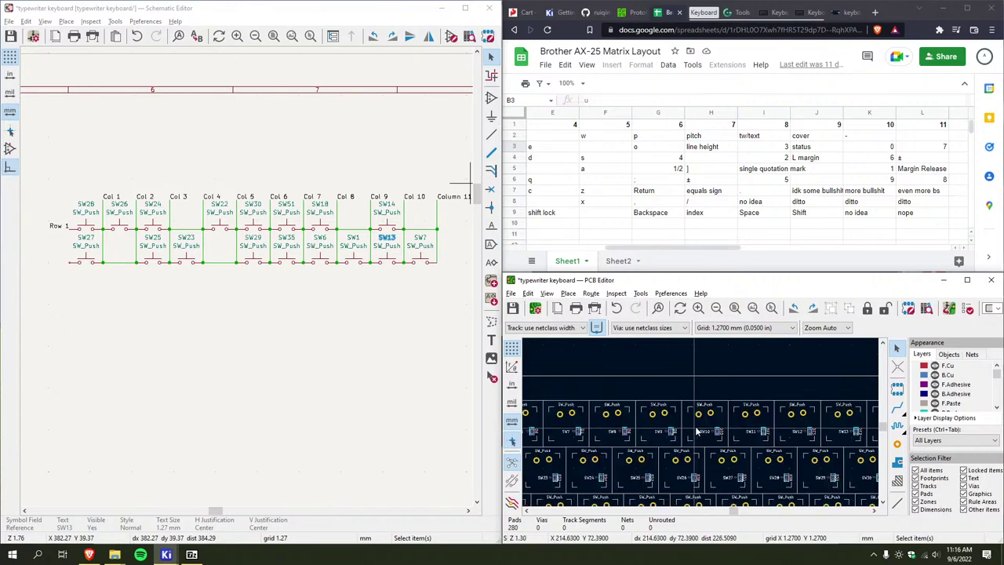
{"action": "double_click", "coordinate": [423, 237]}
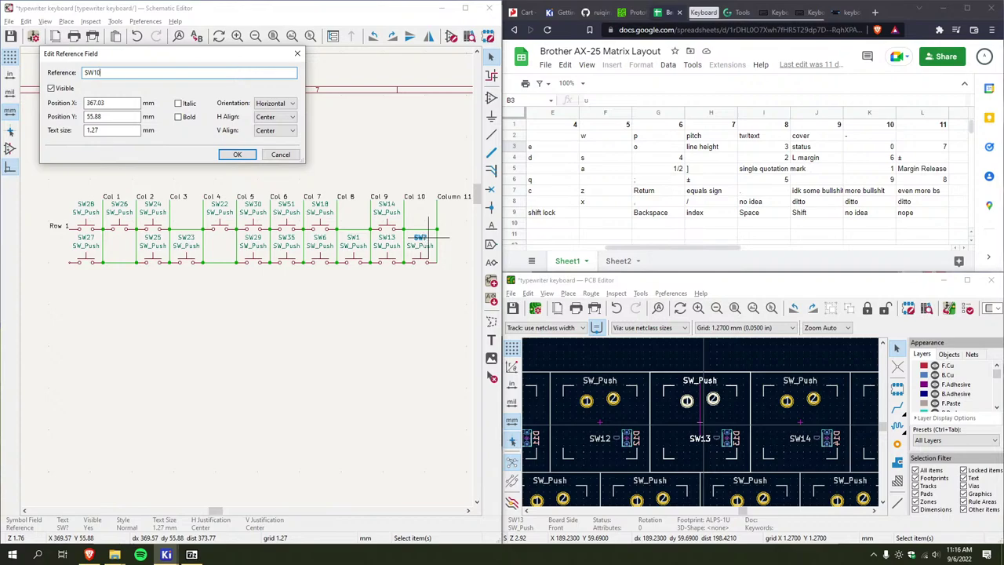
{"action": "key", "text": "Return"}
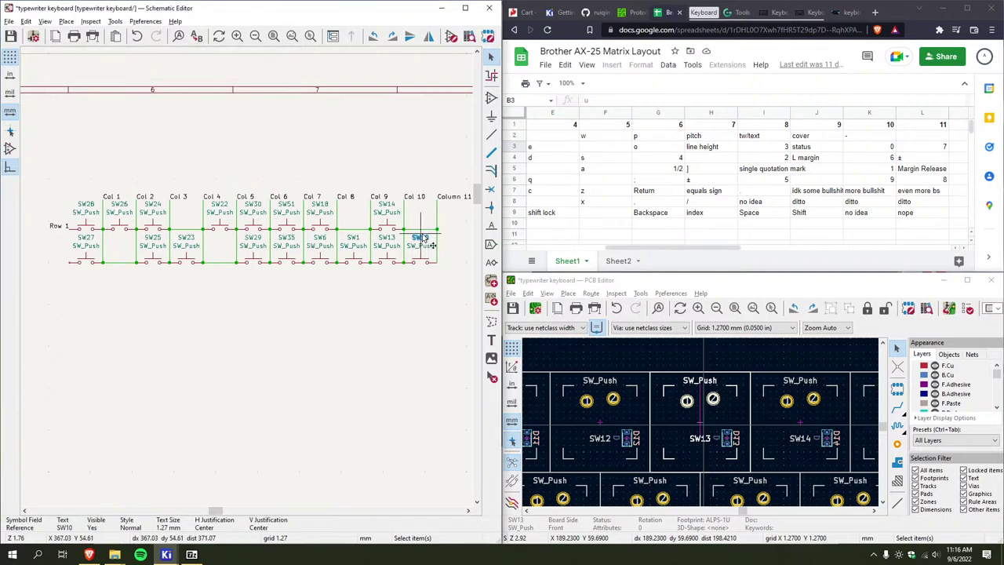
Check the numbering of the Row 1 and second-row switches by selecting them and comparing each with its highlighted footprint on the PCB
{"action": "left_click", "coordinate": [359, 238]}
{"action": "left_click", "coordinate": [386, 238]}
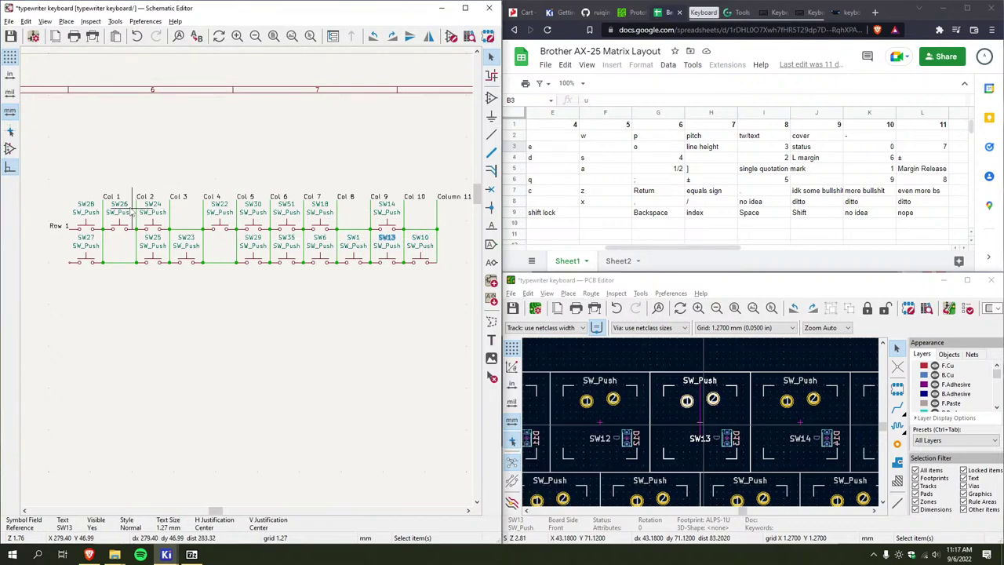
{"action": "left_click", "coordinate": [94, 211]}
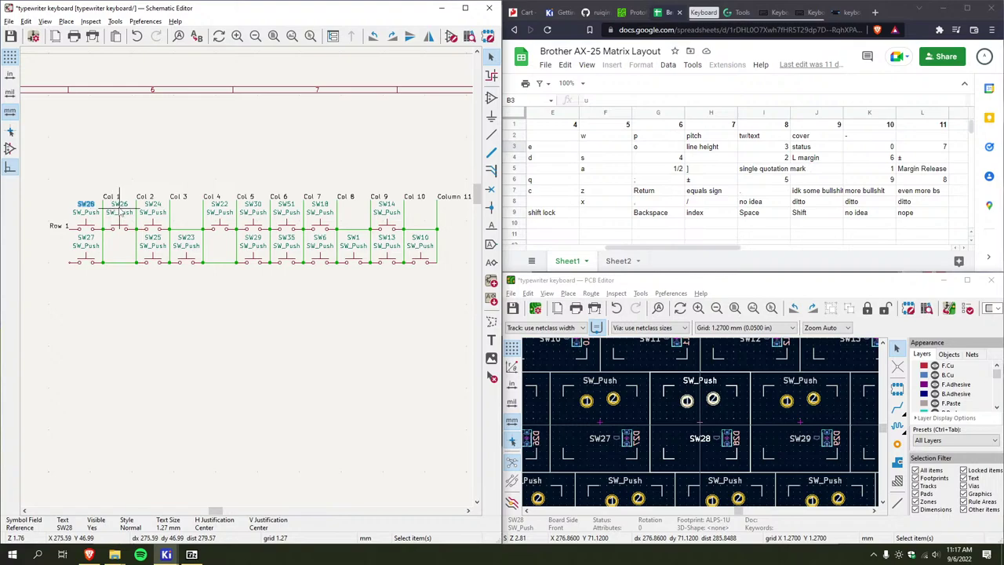
{"action": "left_click", "coordinate": [119, 208]}
{"action": "left_click", "coordinate": [153, 208]}
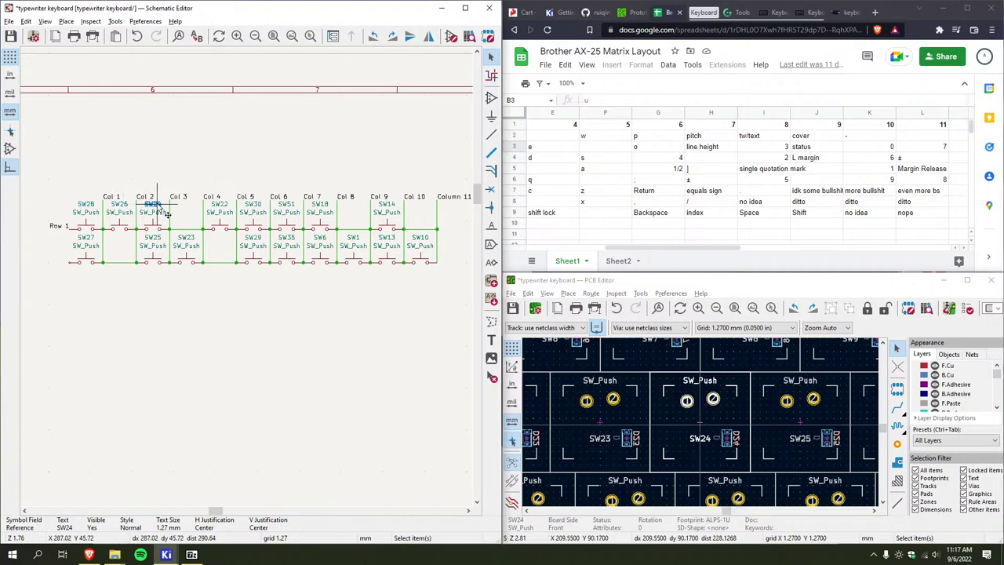
{"action": "left_click", "coordinate": [218, 207]}
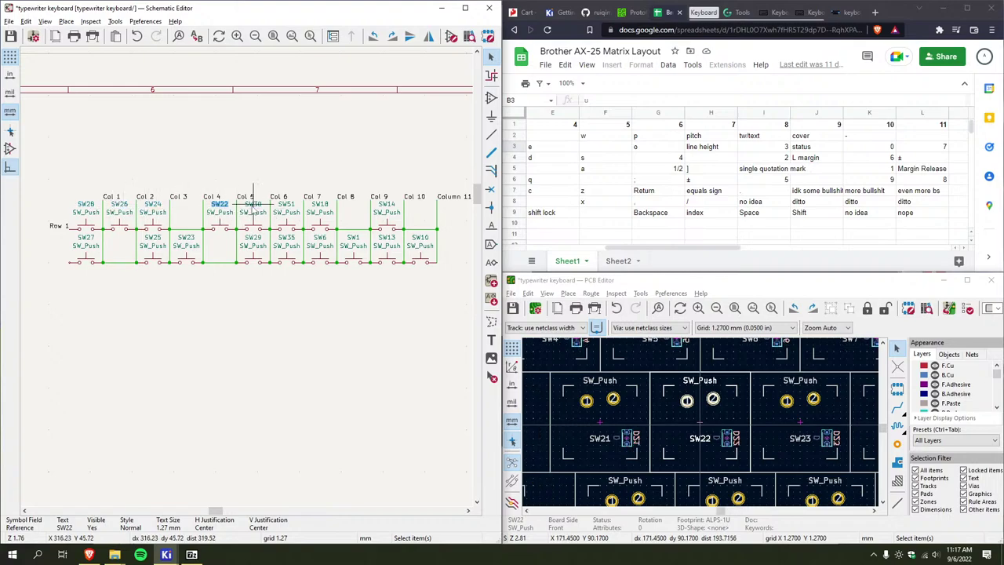
{"action": "left_click", "coordinate": [285, 209]}
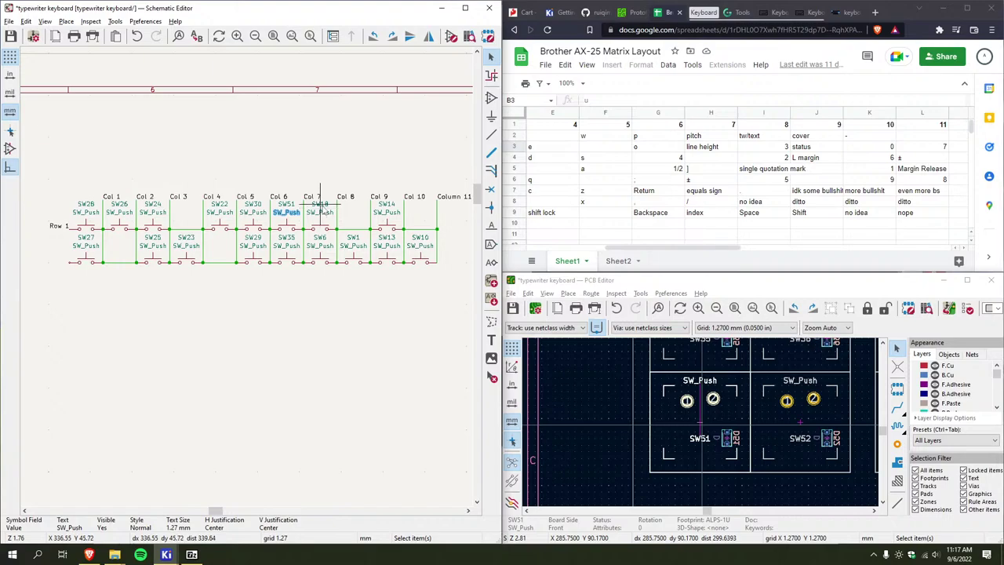
{"action": "left_click", "coordinate": [320, 243]}
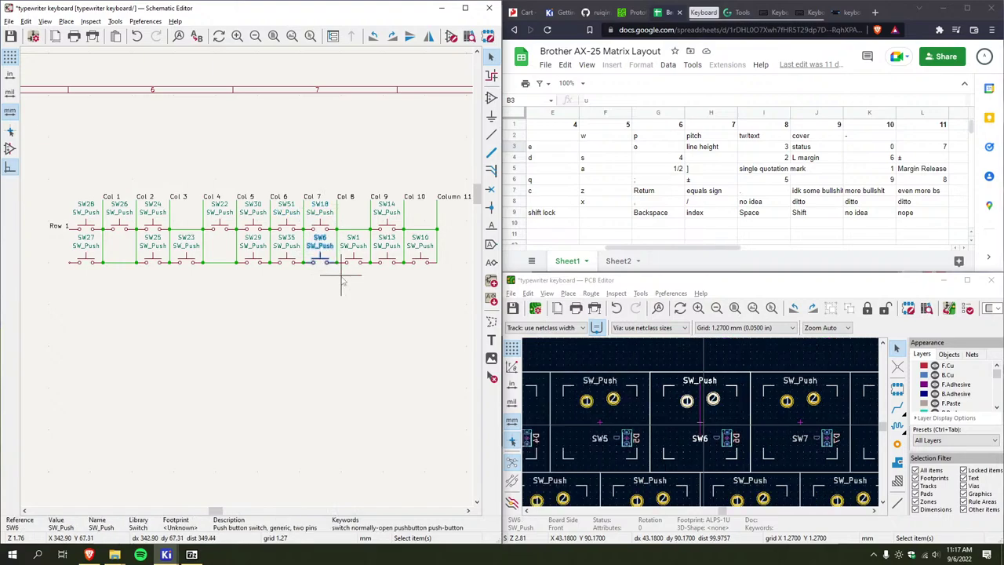
{"action": "left_click", "coordinate": [386, 244]}
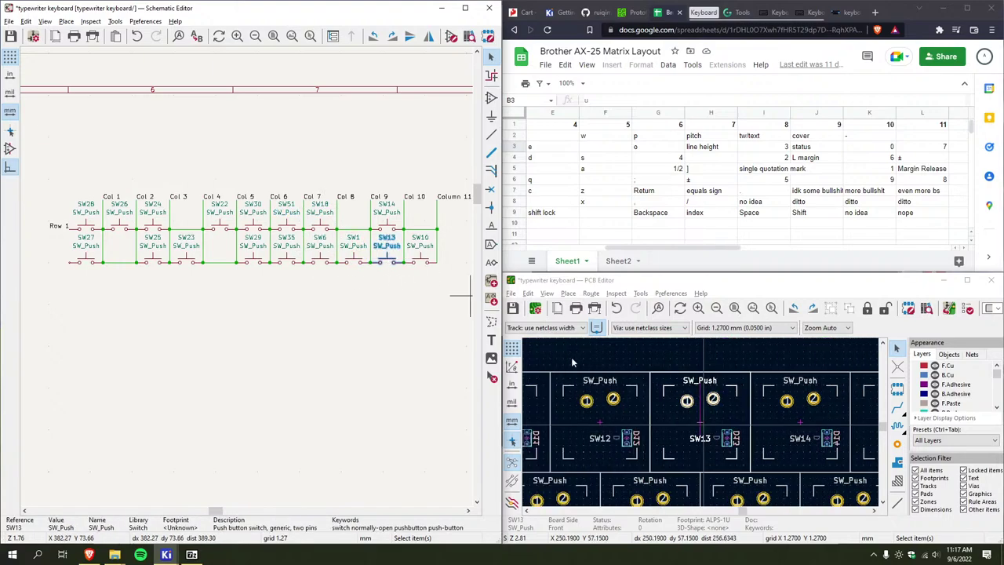
{"action": "left_click", "coordinate": [417, 262]}
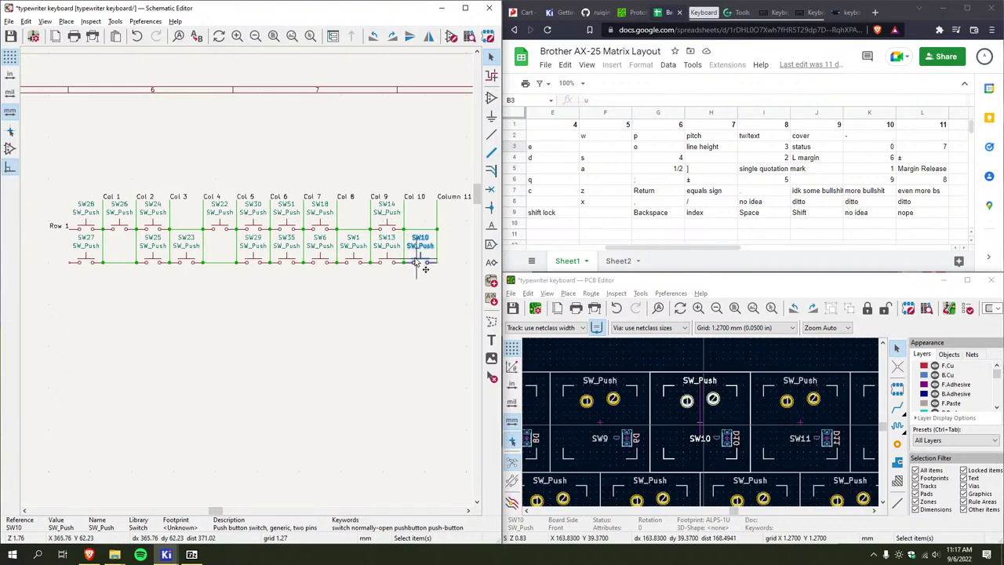
{"action": "left_click", "coordinate": [354, 265]}
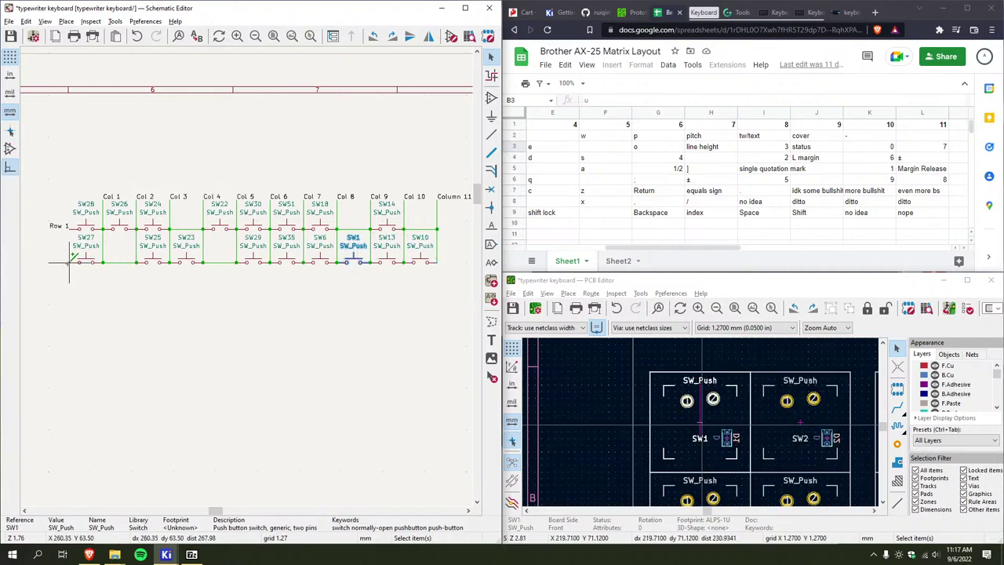
Add a label reading Row 2 at the open end of the second switch row beside SW27 and mirror it horizontally
{"action": "key", "text": "l"}
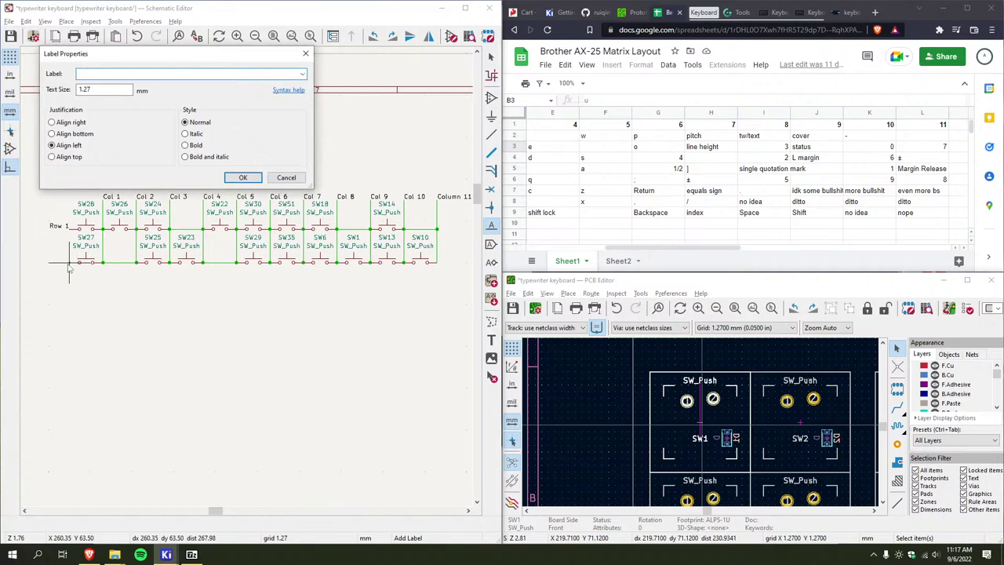
{"action": "type", "text": "Row 2"}
{"action": "key", "text": "Return"}
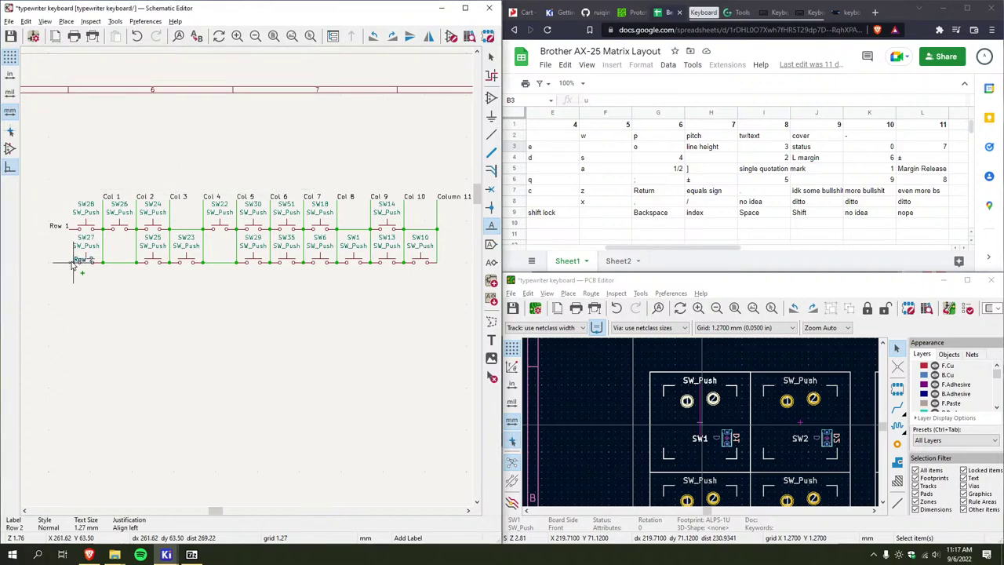
{"action": "left_click", "coordinate": [73, 265]}
{"action": "scroll", "coordinate": [72, 265], "scroll_direction": "up", "scroll_amount": 5}
{"action": "right_click", "coordinate": [258, 267]}
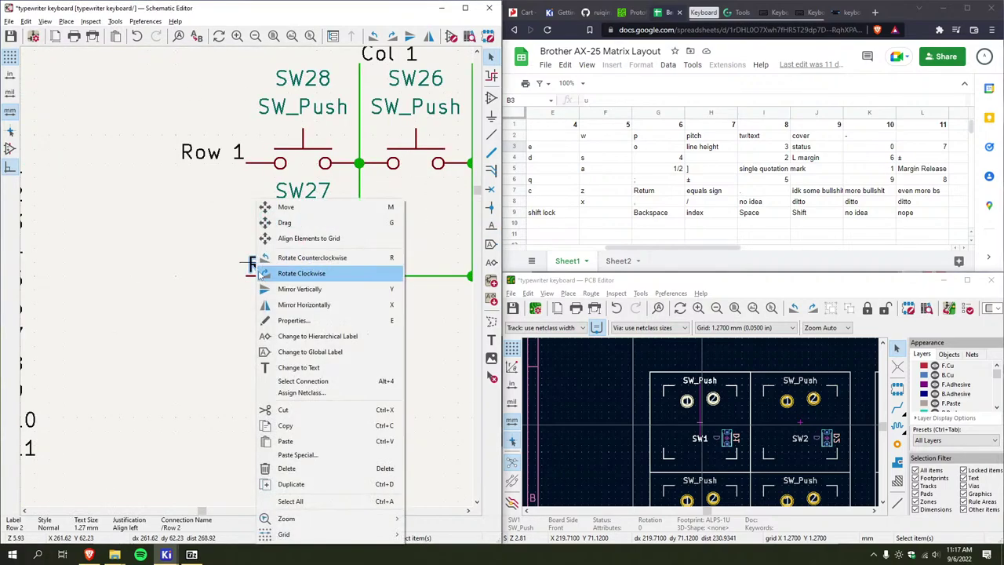
{"action": "left_click", "coordinate": [271, 304]}
Find the j key in row 3 of the matrix spreadsheet and extend the Col 1 wire down from Row 2 for a third row
{"action": "scroll", "coordinate": [231, 279], "scroll_direction": "down", "scroll_amount": 5}
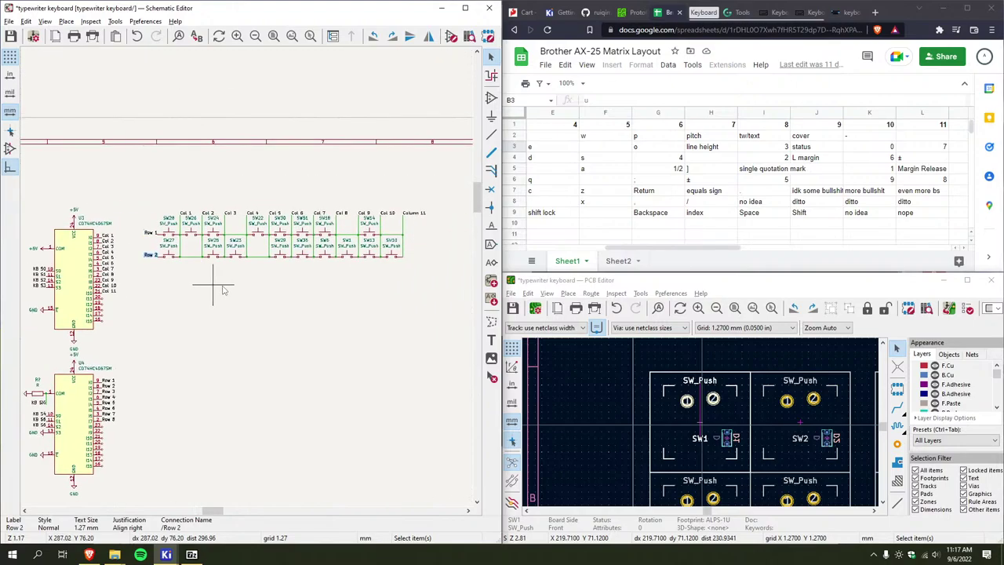
{"action": "scroll", "coordinate": [227, 286], "scroll_direction": "down", "scroll_amount": 4}
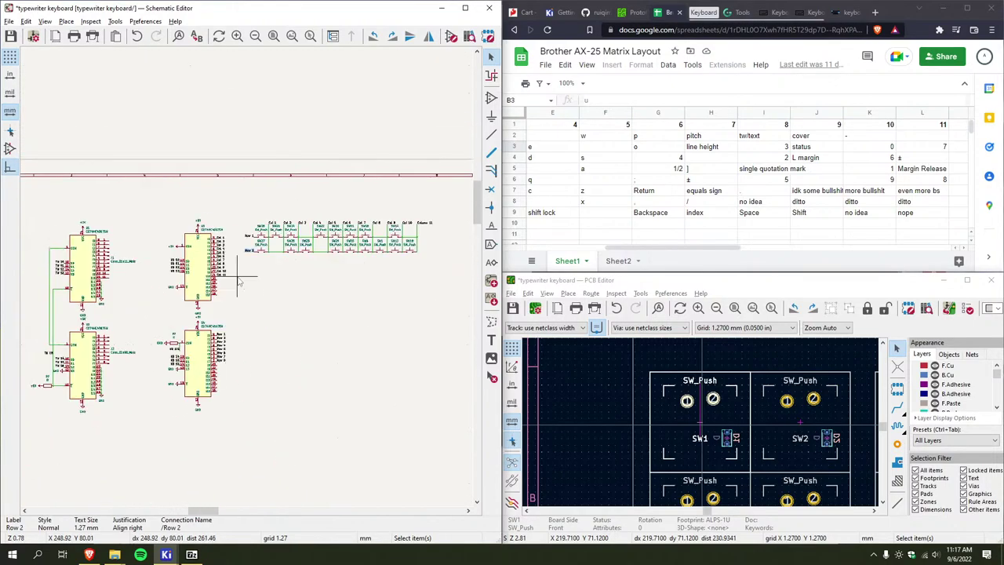
{"action": "mouse_move", "coordinate": [239, 280]}
{"action": "middle_mouse_down"}
{"action": "mouse_move", "coordinate": [369, 240]}
{"action": "mouse_move", "coordinate": [224, 282]}
{"action": "middle_mouse_up"}
{"action": "scroll", "coordinate": [244, 314], "scroll_direction": "up", "scroll_amount": 6}
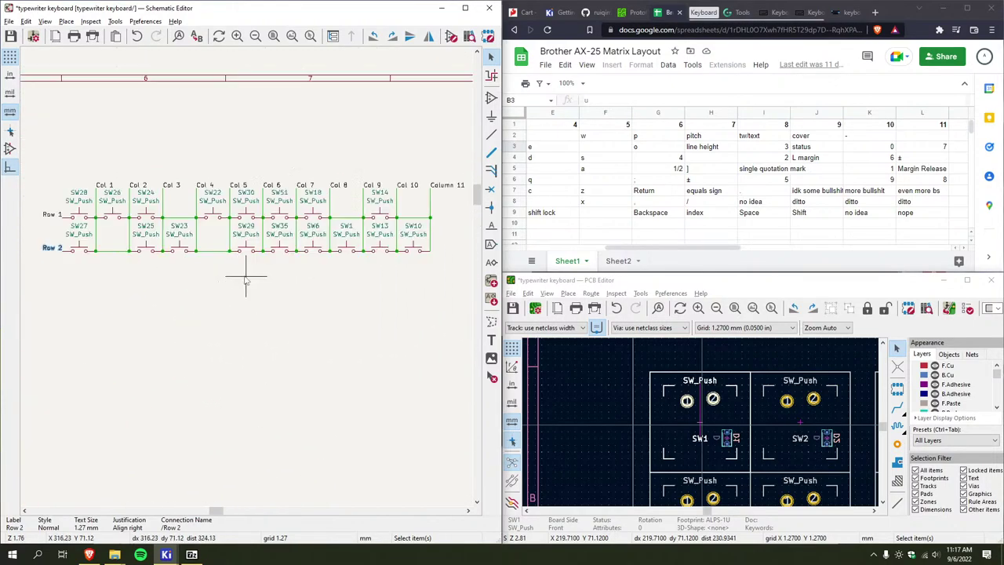
{"action": "middle_click_drag", "start_coordinate": [173, 302], "coordinate": [194, 294]}
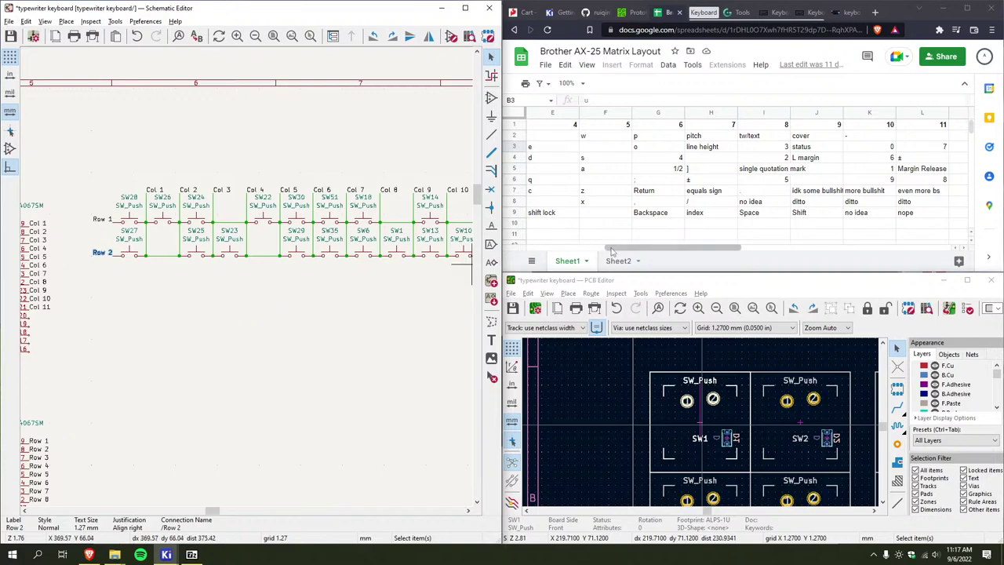
{"action": "scroll", "coordinate": [584, 219], "scroll_direction": "left", "scroll_amount": 3, "text": "shift"}
{"action": "left_click", "coordinate": [588, 162]}
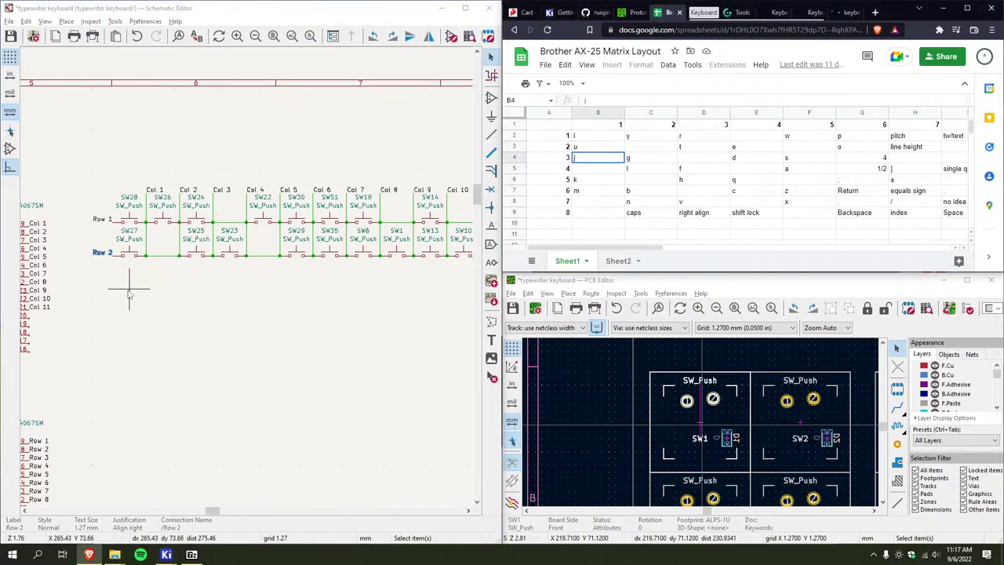
{"action": "scroll", "coordinate": [139, 281], "scroll_direction": "up", "scroll_amount": 2}
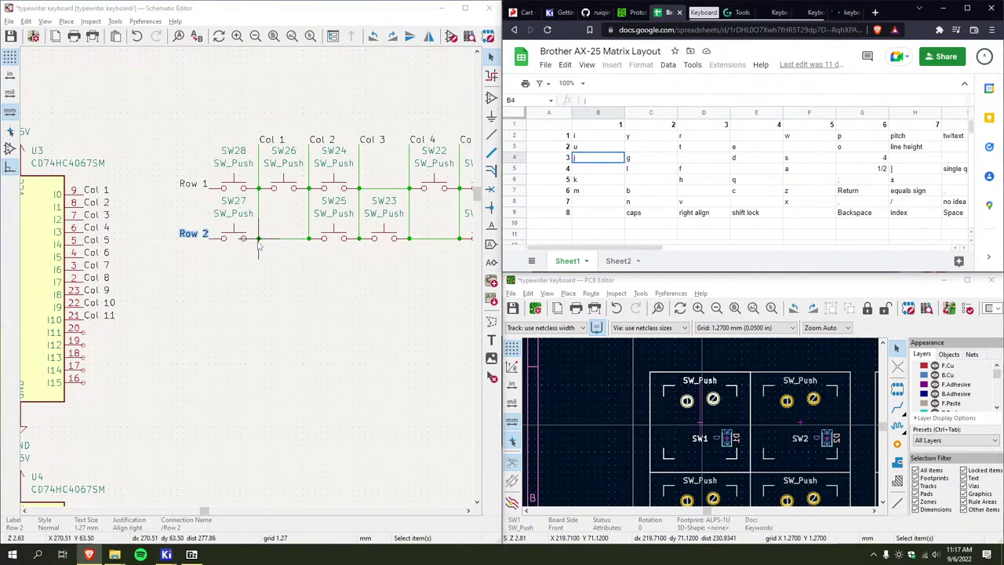
{"action": "scroll", "coordinate": [261, 251], "scroll_direction": "up", "scroll_amount": 2}
{"action": "left_click", "coordinate": [246, 276]}
{"action": "key", "text": "w"}
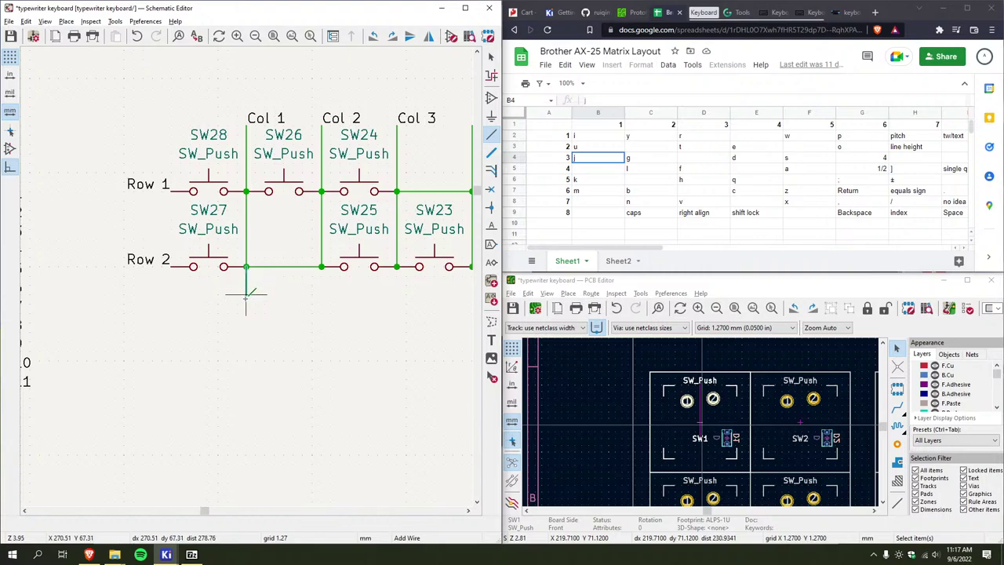
{"action": "double_click", "coordinate": [245, 341]}
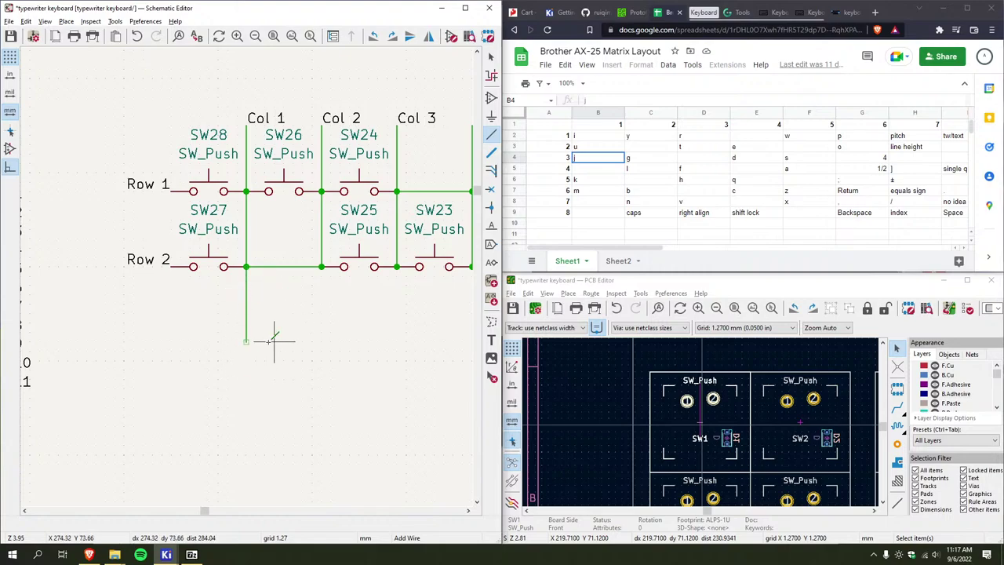
Place SW_Push switches in the third row below SW27, SW26, SW23, SW22 and SW35
{"action": "key", "text": "a"}
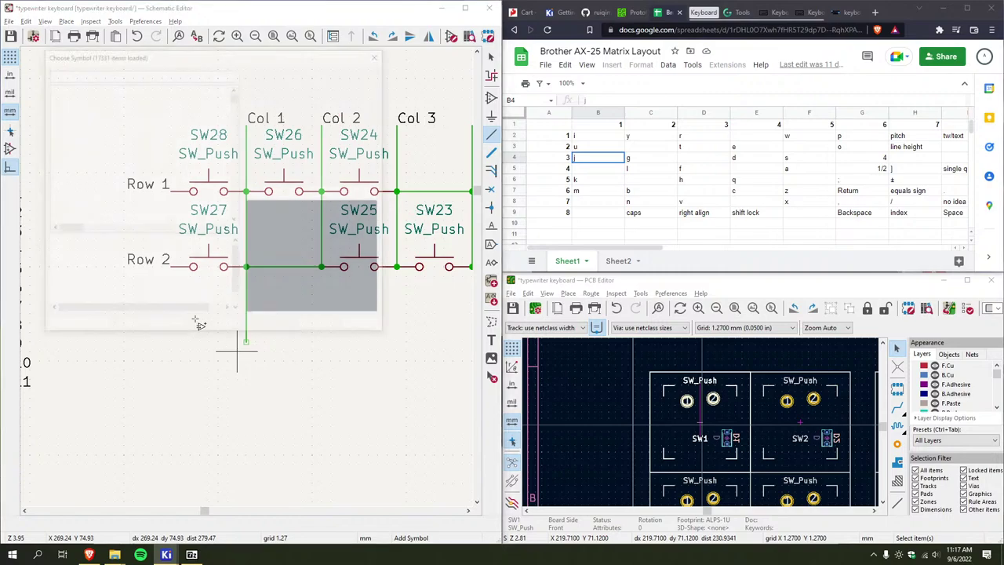
{"action": "left_click", "coordinate": [320, 327]}
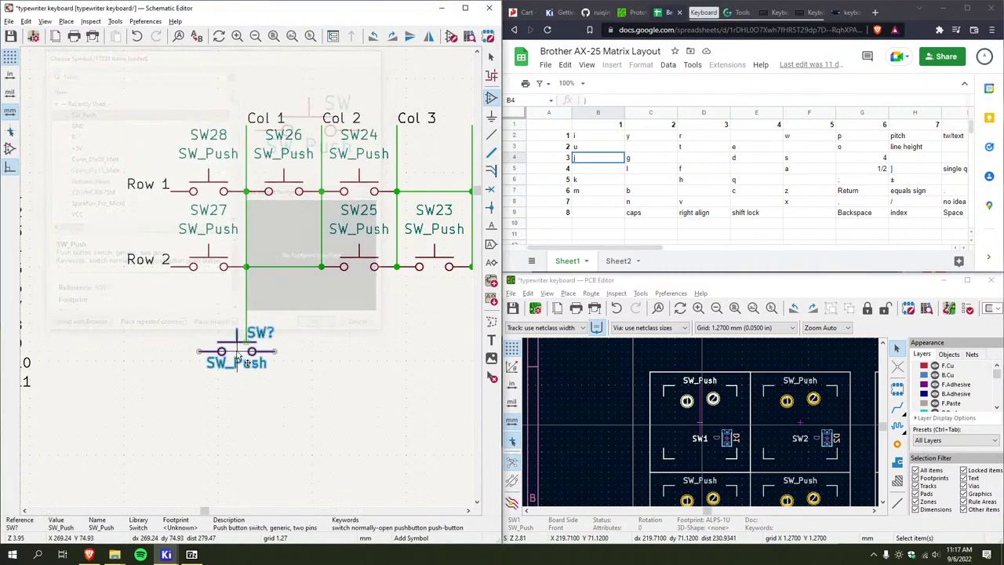
{"action": "left_click", "coordinate": [285, 345]}
{"action": "scroll", "coordinate": [292, 351], "scroll_direction": "right", "scroll_amount": 3}
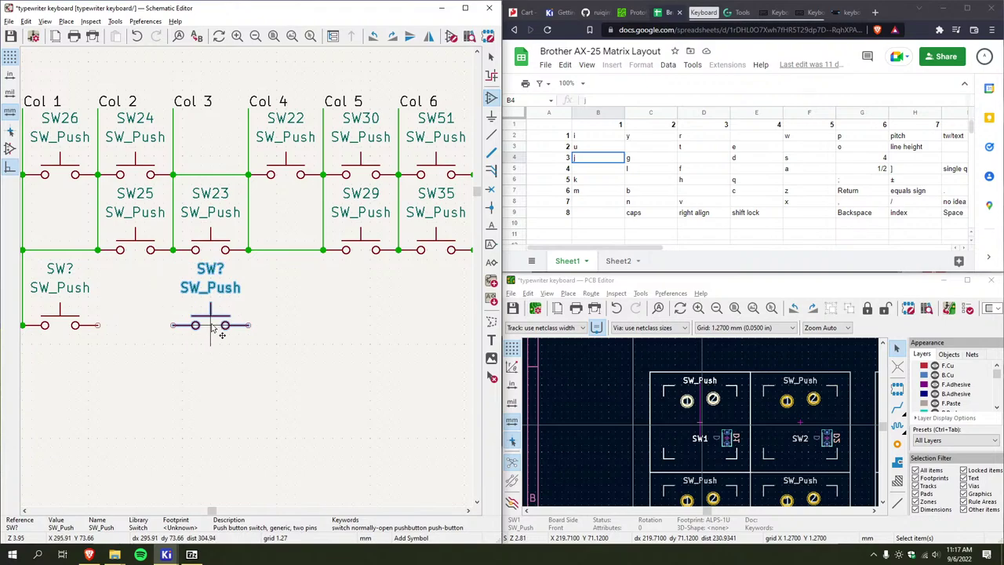
{"action": "left_click", "coordinate": [211, 327]}
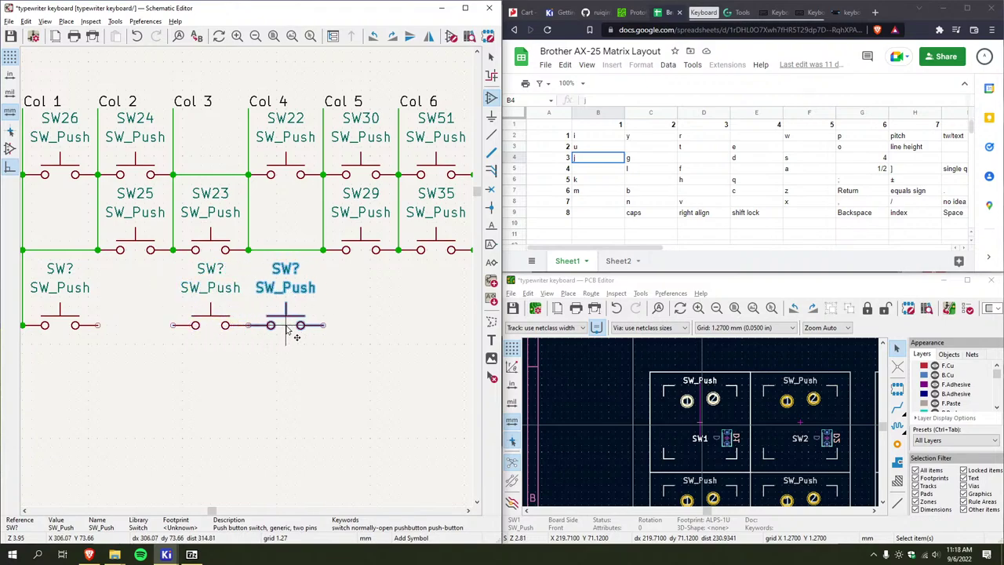
{"action": "left_click", "coordinate": [287, 331]}
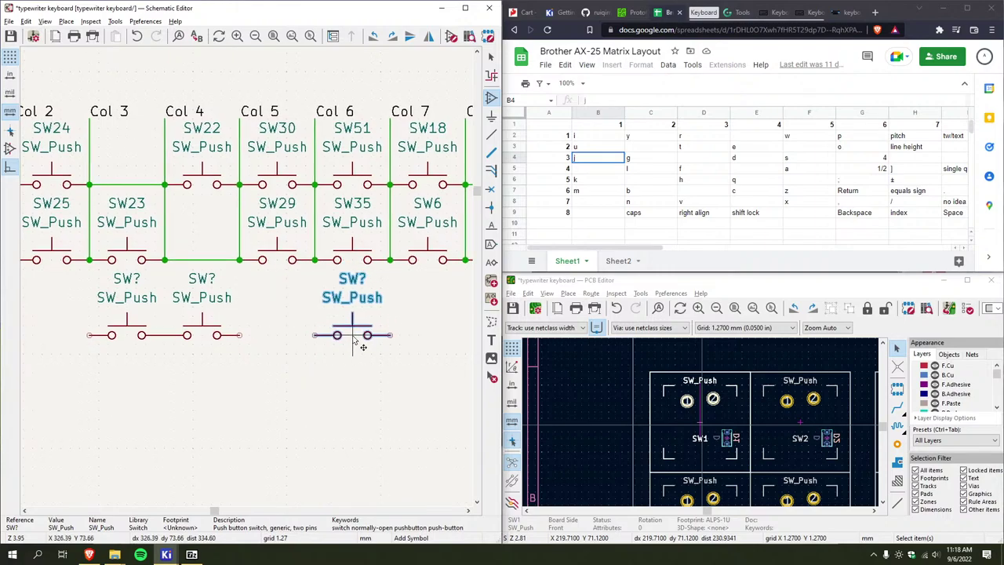
{"action": "middle_click_drag", "start_coordinate": [353, 339], "coordinate": [242, 325]}
{"action": "left_click", "coordinate": [243, 326]}
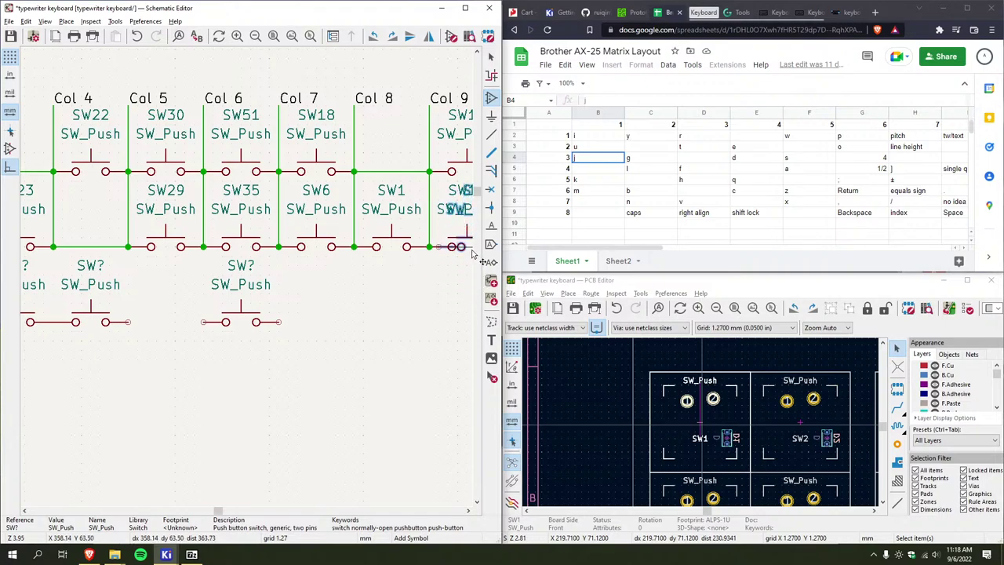
Check the higher columns of row 3 in the matrix spreadsheet and place another SW_Push switch below SW1
{"action": "left_click_drag", "start_coordinate": [575, 251], "coordinate": [653, 252]}
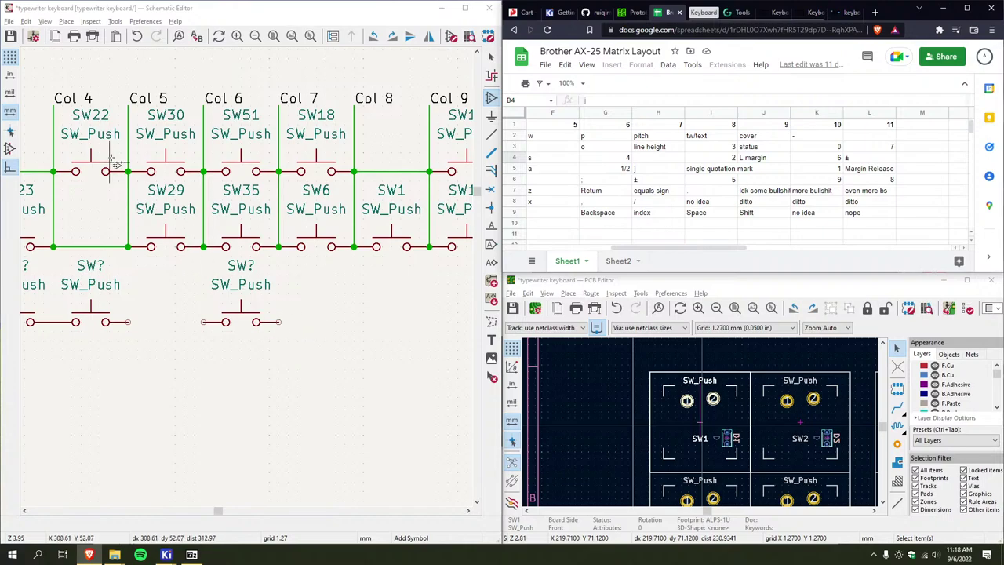
{"action": "left_click", "coordinate": [174, 312]}
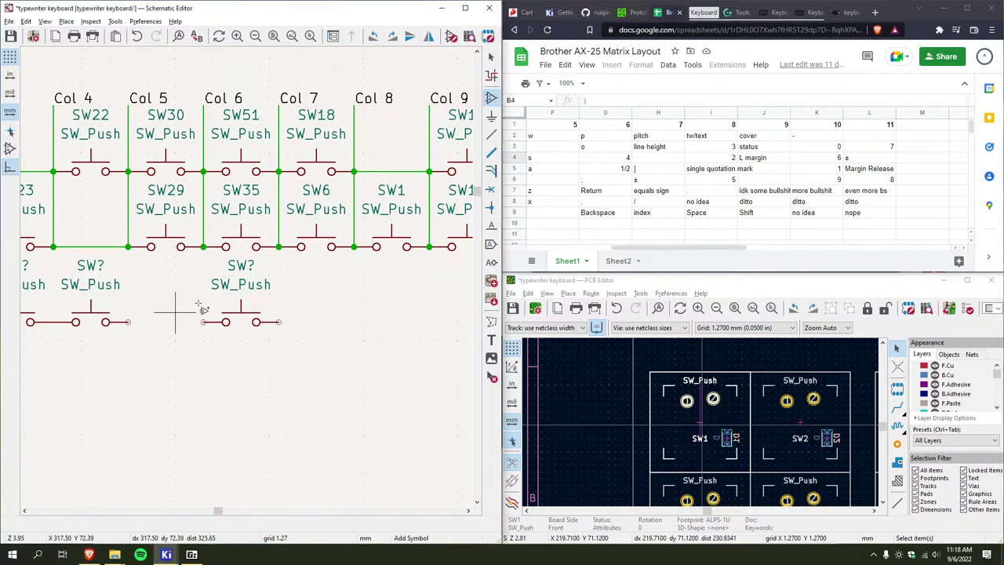
{"action": "left_click", "coordinate": [197, 303]}
{"action": "left_click", "coordinate": [320, 328]}
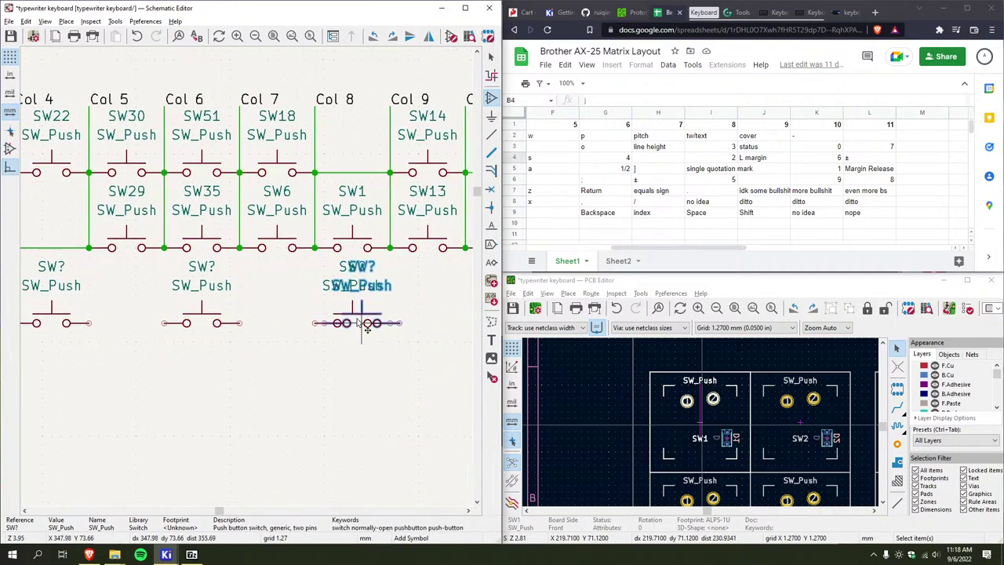
Compare the third-row switch positions with row 3 of the matrix spreadsheet from Col 1 to Column 11
{"action": "middle_click_drag", "start_coordinate": [356, 329], "coordinate": [188, 317]}
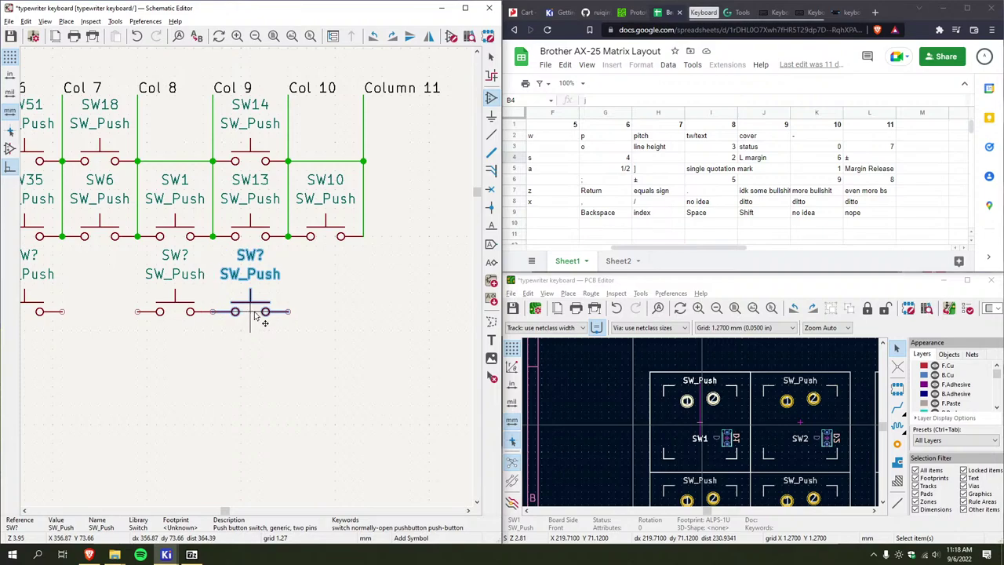
{"action": "middle_click_drag", "start_coordinate": [254, 316], "coordinate": [280, 321]}
{"action": "scroll", "coordinate": [280, 321], "scroll_direction": "down", "scroll_amount": 3}
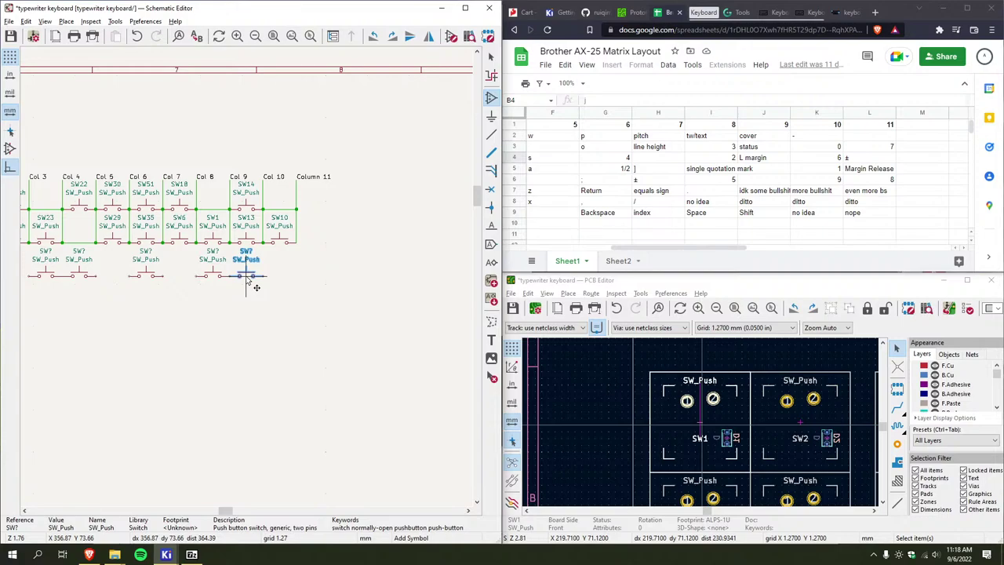
{"action": "scroll", "coordinate": [255, 287], "scroll_direction": "up", "scroll_amount": 2}
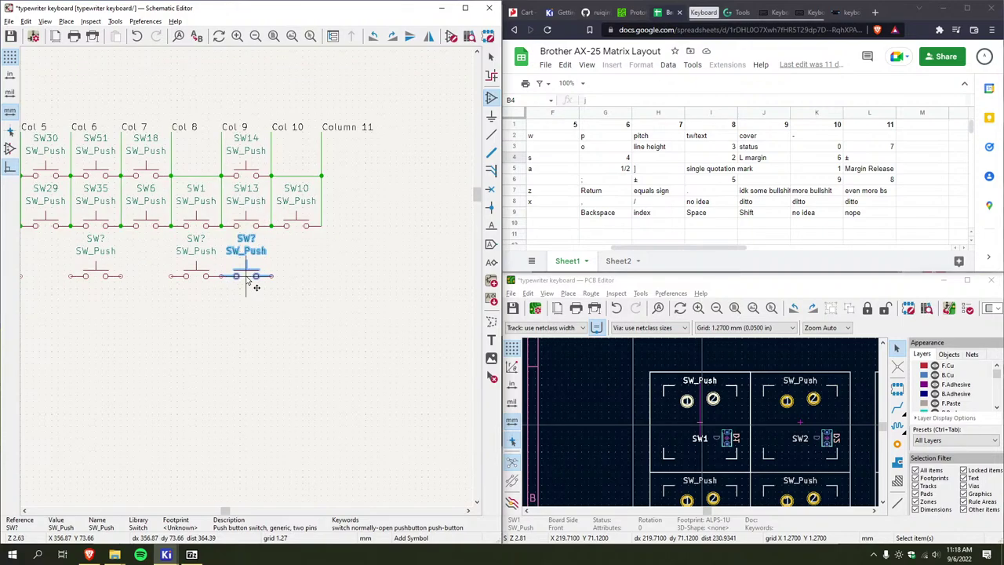
{"action": "middle_click_drag", "start_coordinate": [255, 287], "coordinate": [439, 266]}
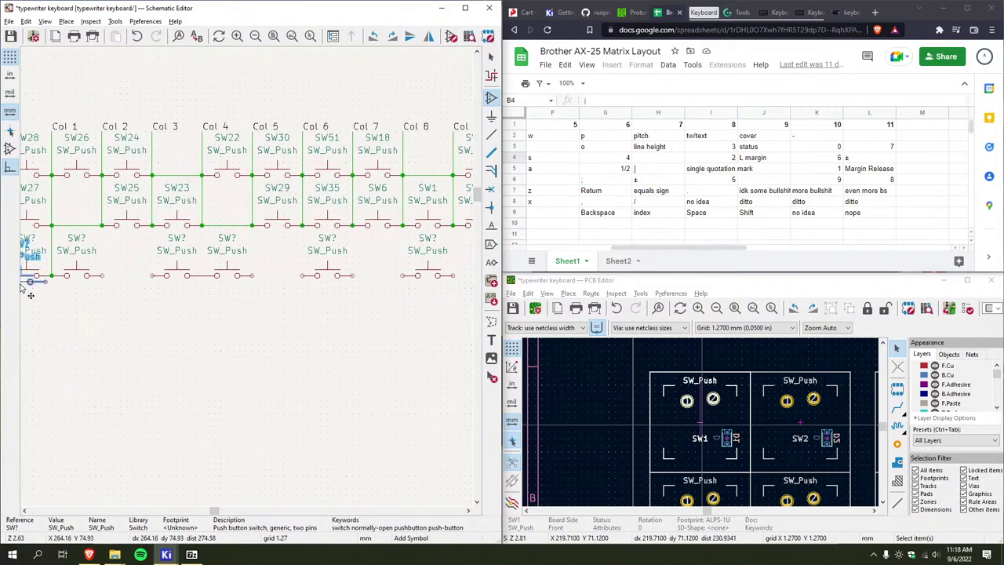
{"action": "scroll", "coordinate": [253, 273], "scroll_direction": "down", "scroll_amount": 2}
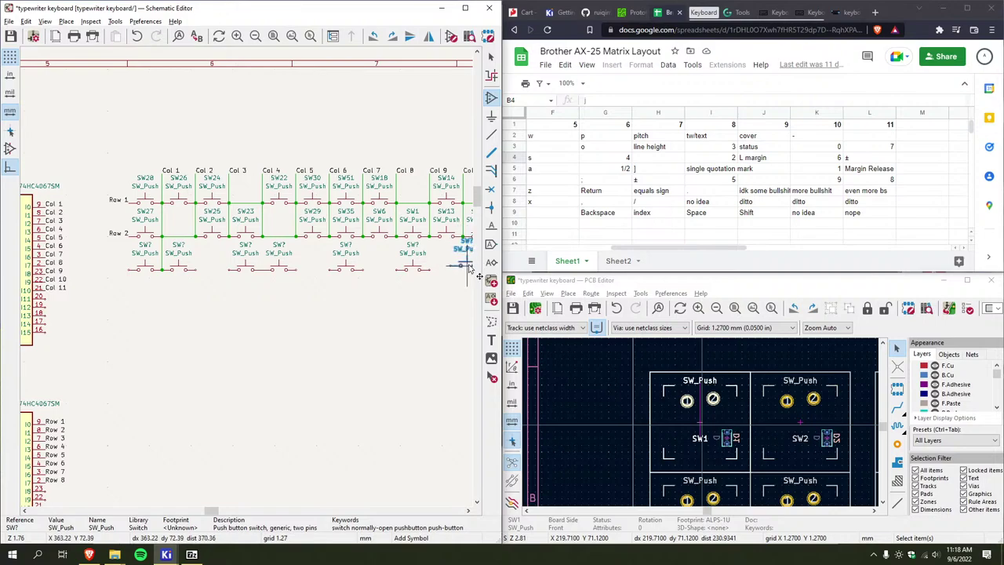
{"action": "left_click_drag", "start_coordinate": [681, 248], "coordinate": [605, 251]}
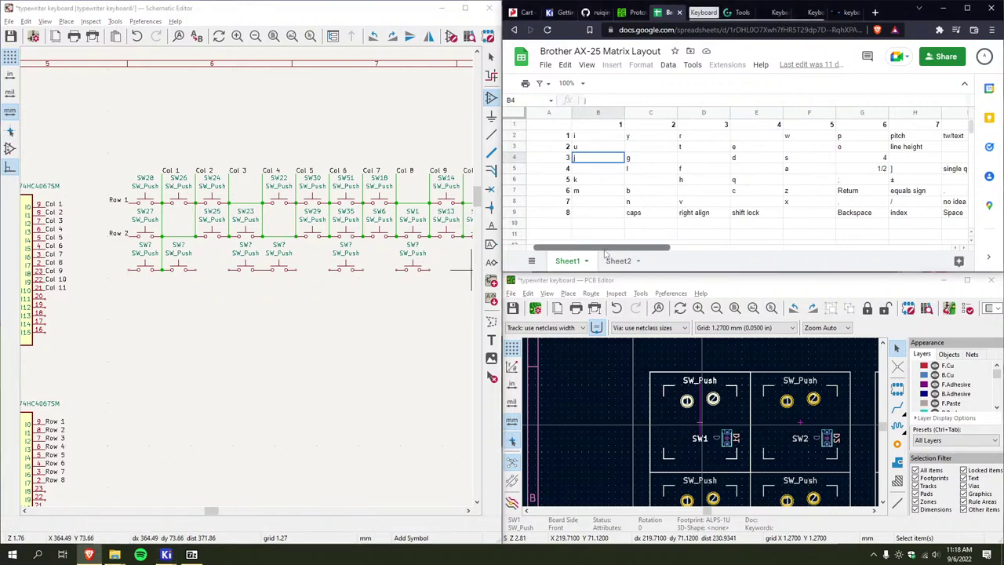
{"action": "left_click", "coordinate": [239, 273]}
{"action": "left_click_drag", "start_coordinate": [592, 251], "coordinate": [650, 258]}
{"action": "key", "text": "Escape"}
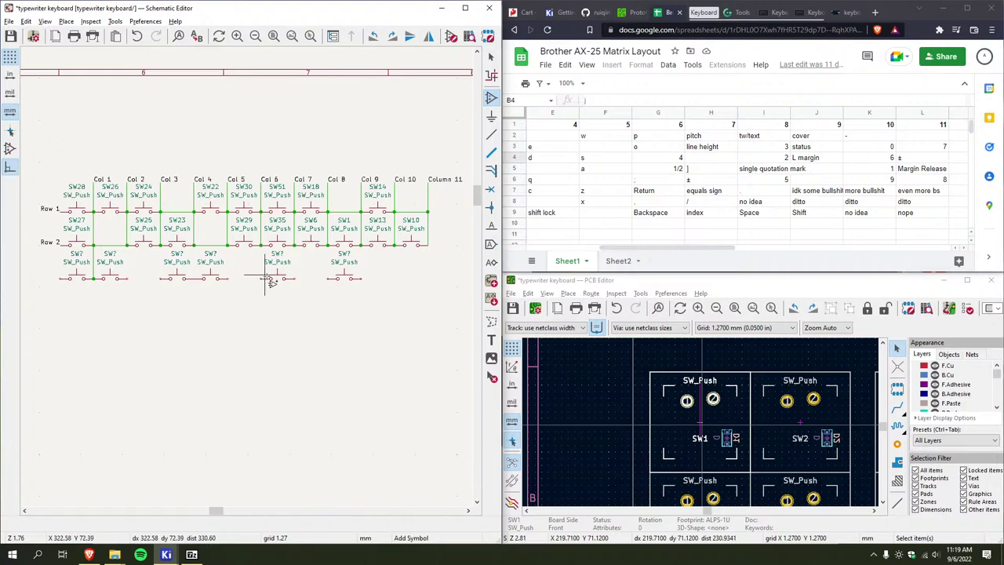
{"action": "key", "text": "Escape"}
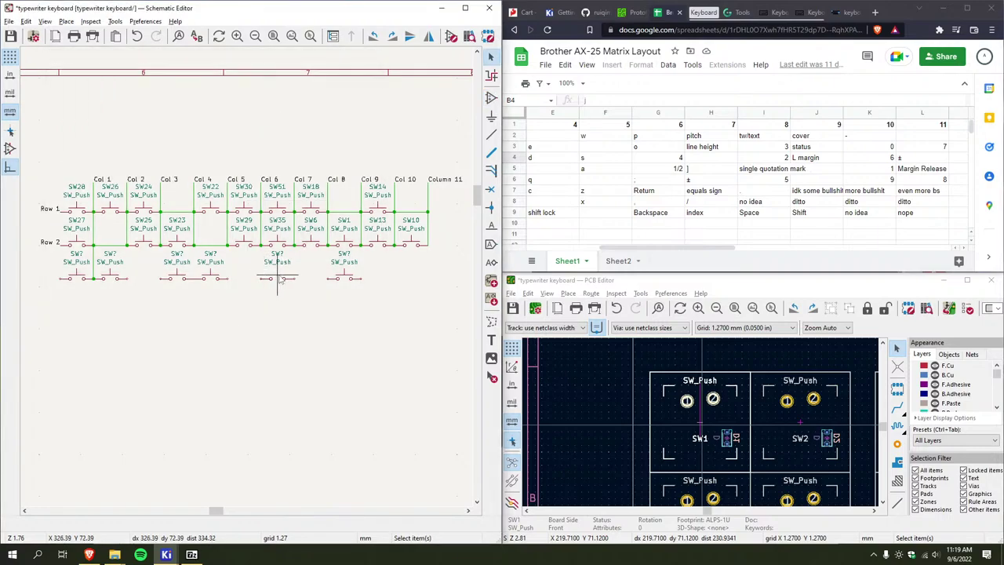
Move the third-row switch below SW35 to below SW29, and the one below SW1 to below SW6
{"action": "left_click", "coordinate": [276, 279]}
{"action": "left_click_drag", "start_coordinate": [276, 278], "coordinate": [243, 280]}
{"action": "scroll", "coordinate": [243, 320], "scroll_direction": "up", "scroll_amount": 4}
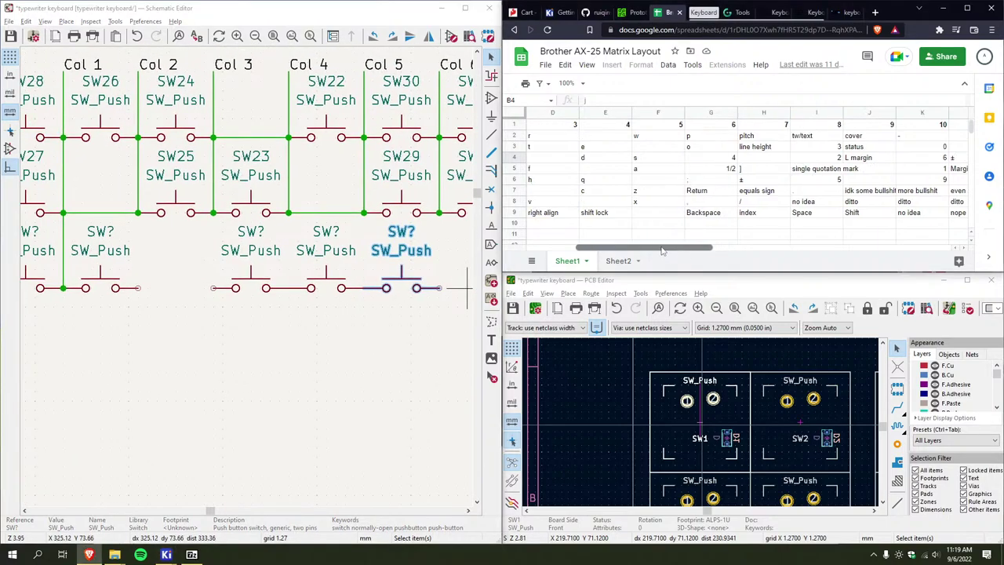
{"action": "middle_click_drag", "start_coordinate": [363, 306], "coordinate": [131, 316]}
{"action": "key", "text": "m"}
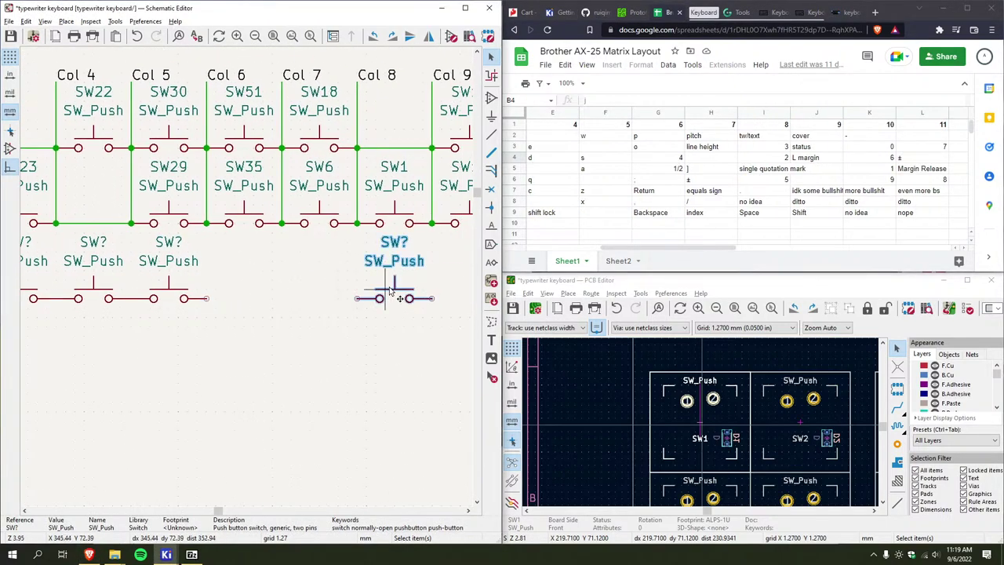
{"action": "left_click", "coordinate": [318, 299]}
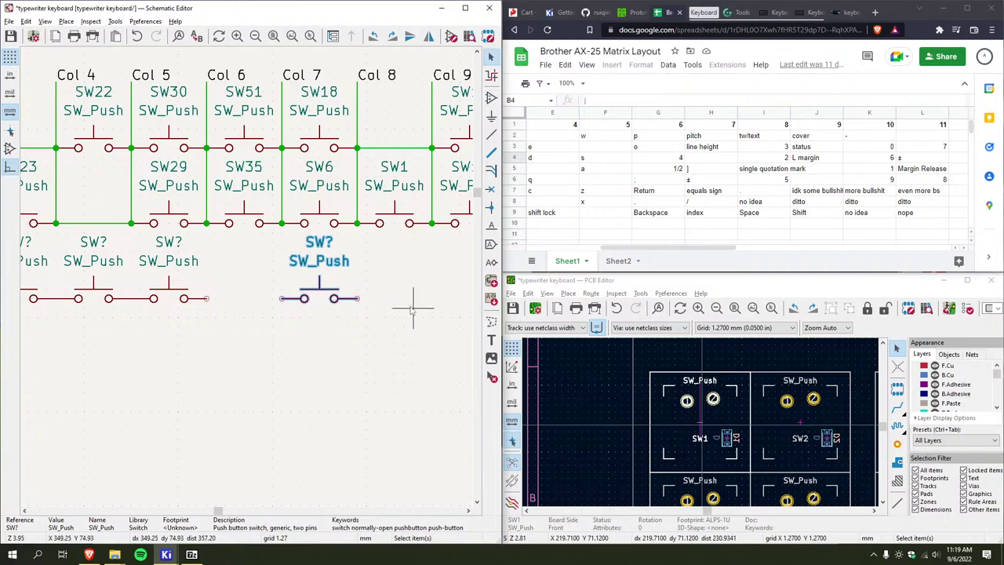
Add three more SW_Push switches to the third row, below SW1, SW13 and SW10
{"action": "middle_click_drag", "start_coordinate": [410, 303], "coordinate": [325, 298]}
{"action": "key", "text": "a"}
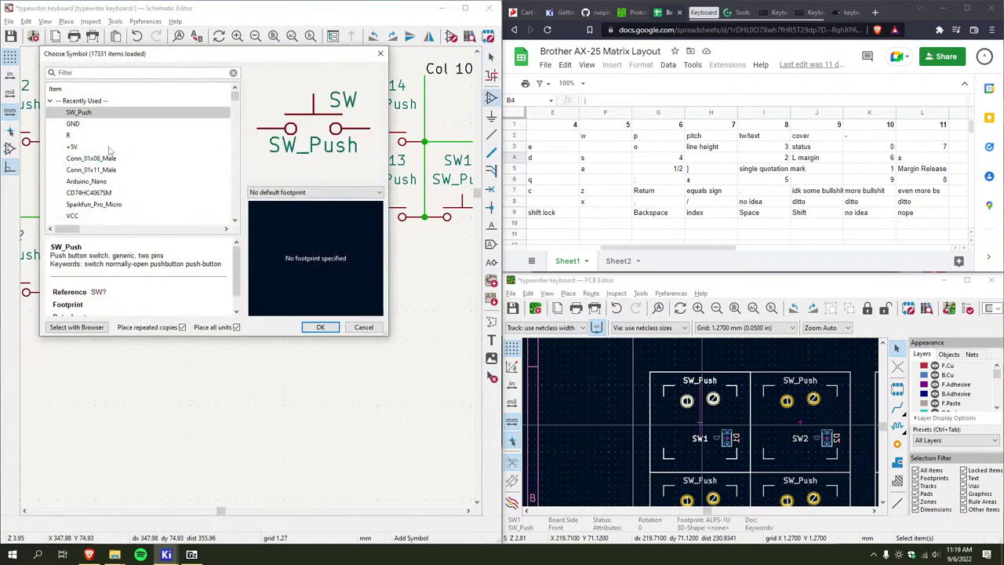
{"action": "left_click", "coordinate": [311, 329]}
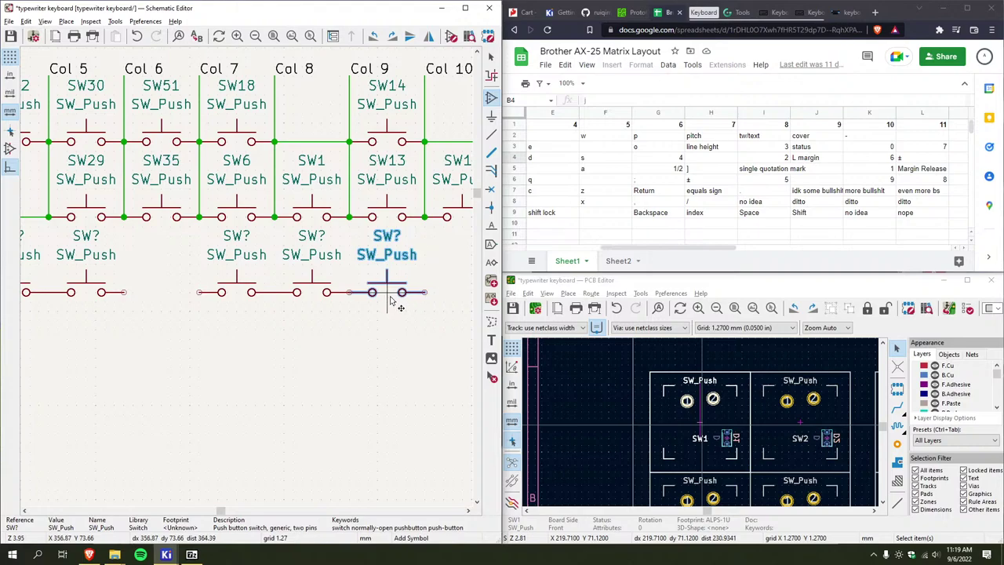
{"action": "left_click", "coordinate": [390, 299]}
{"action": "middle_click_drag", "start_coordinate": [390, 298], "coordinate": [258, 280]}
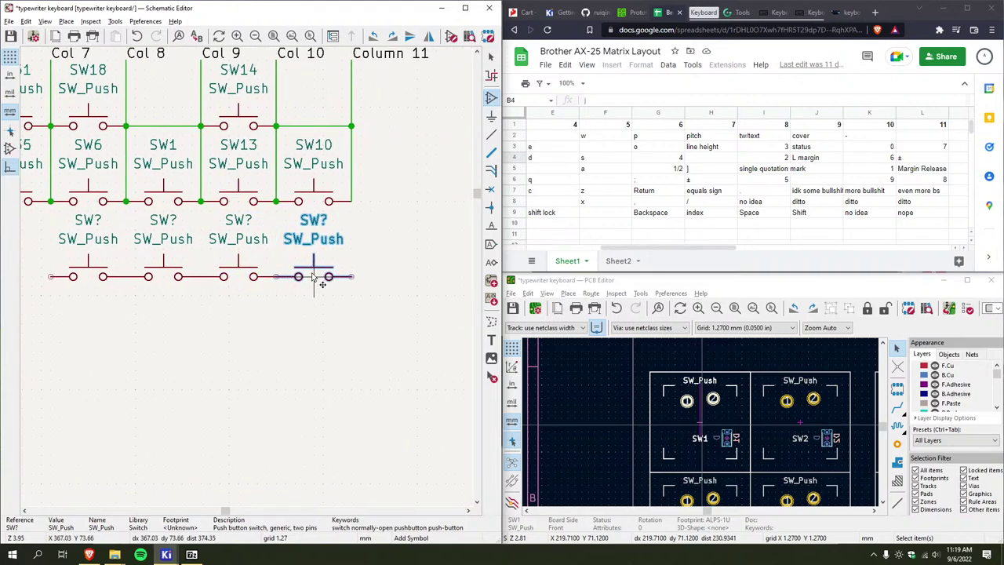
{"action": "left_click", "coordinate": [317, 276]}
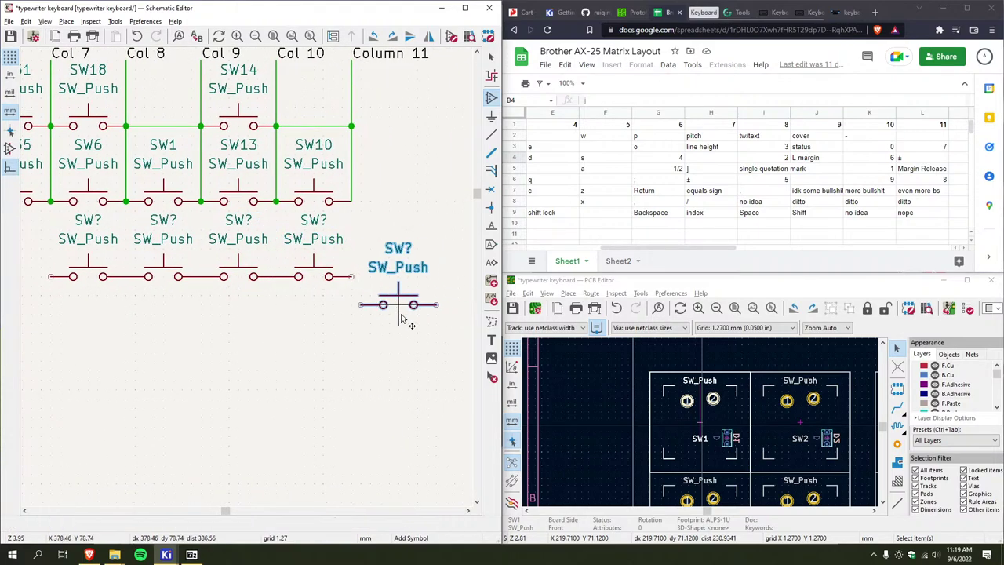
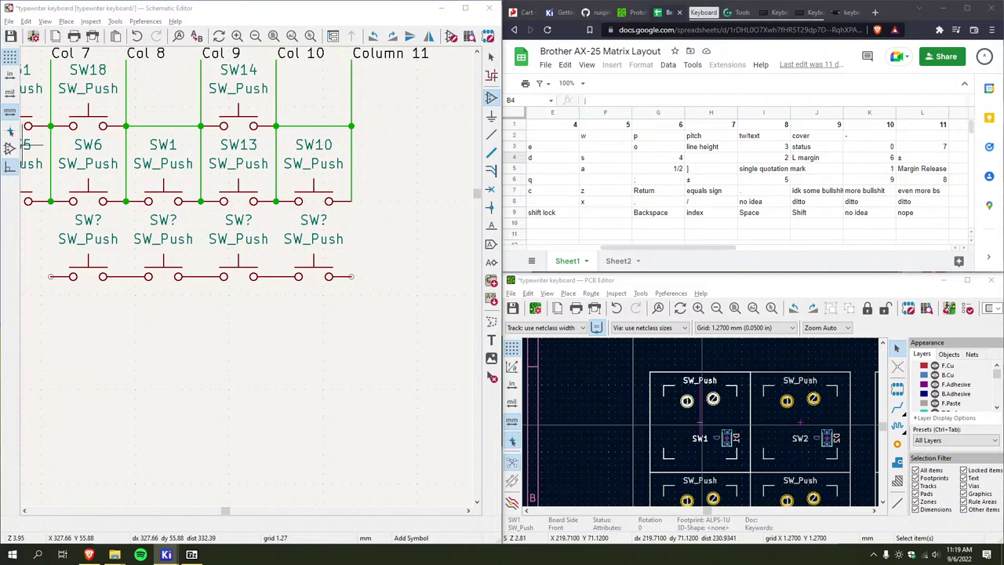
Extend the Col 2 wire down from Row 2 to the third row and wire it across to the switch at Col 3
{"action": "scroll", "coordinate": [313, 251], "scroll_direction": "down", "scroll_amount": 2}
{"action": "scroll", "coordinate": [314, 251], "scroll_direction": "left", "scroll_amount": 2, "text": "ctrl"}
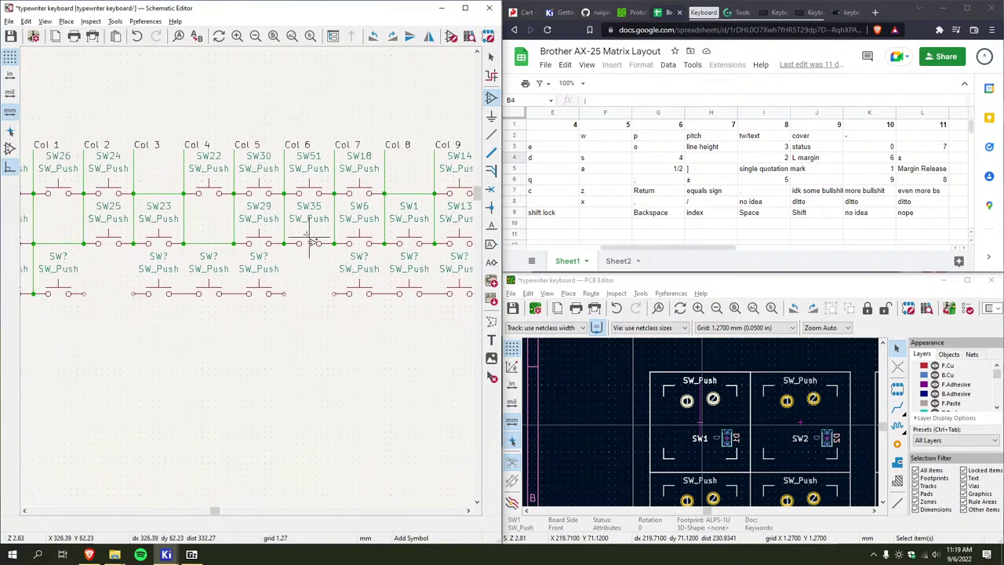
{"action": "scroll", "coordinate": [321, 267], "scroll_direction": "left", "scroll_amount": 2, "text": "ctrl"}
{"action": "scroll", "coordinate": [327, 284], "scroll_direction": "down", "scroll_amount": 3}
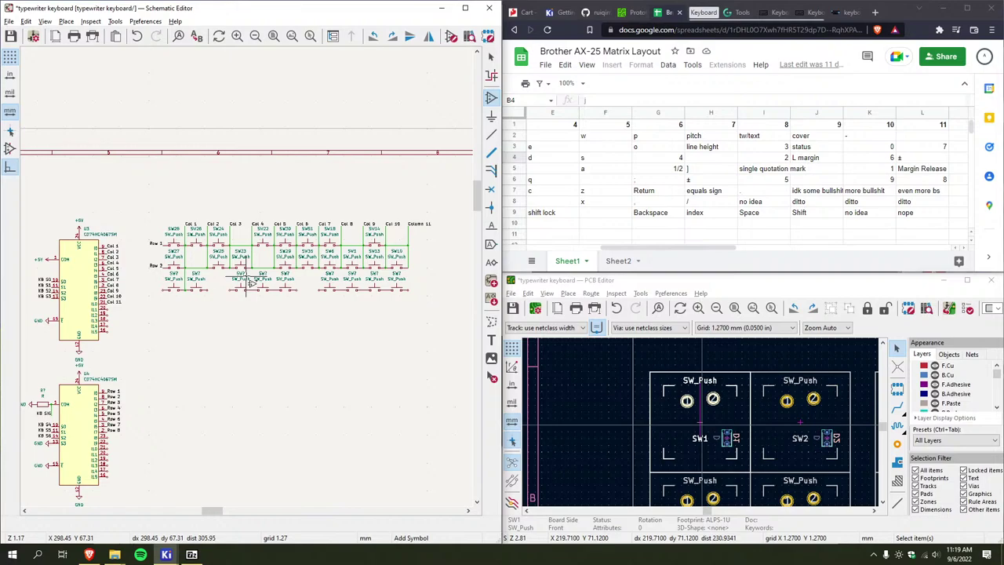
{"action": "scroll", "coordinate": [258, 296], "scroll_direction": "left", "scroll_amount": 1, "text": "ctrl"}
{"action": "scroll", "coordinate": [257, 296], "scroll_direction": "down", "scroll_amount": 1, "text": "shift"}
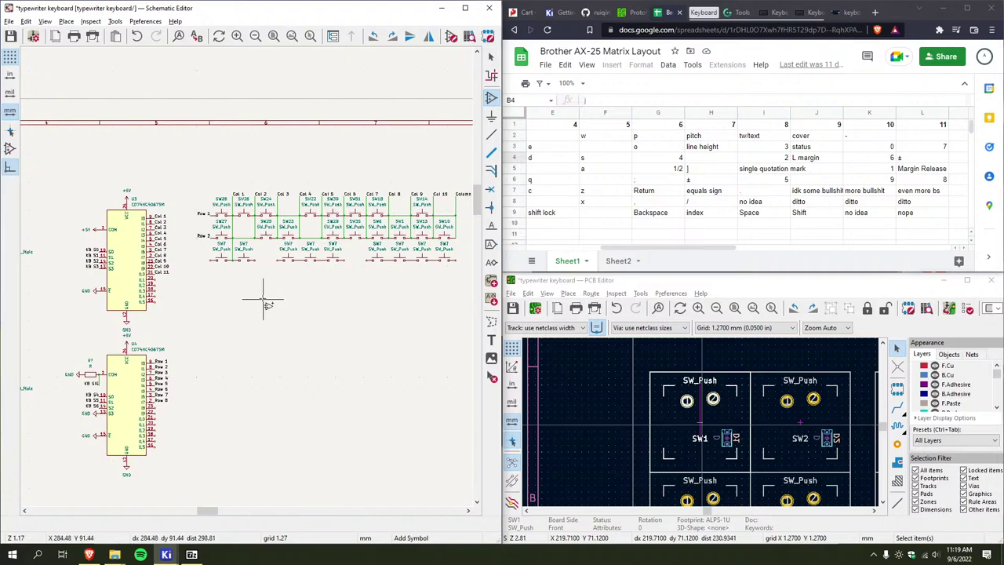
{"action": "scroll", "coordinate": [266, 304], "scroll_direction": "up", "scroll_amount": 3}
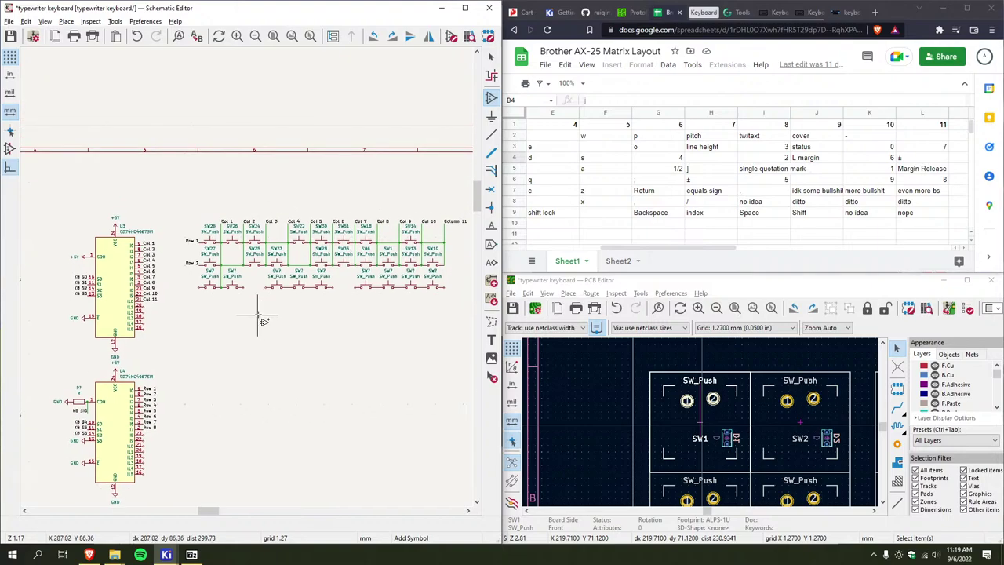
{"action": "middle_click_drag", "start_coordinate": [227, 255], "coordinate": [262, 271]}
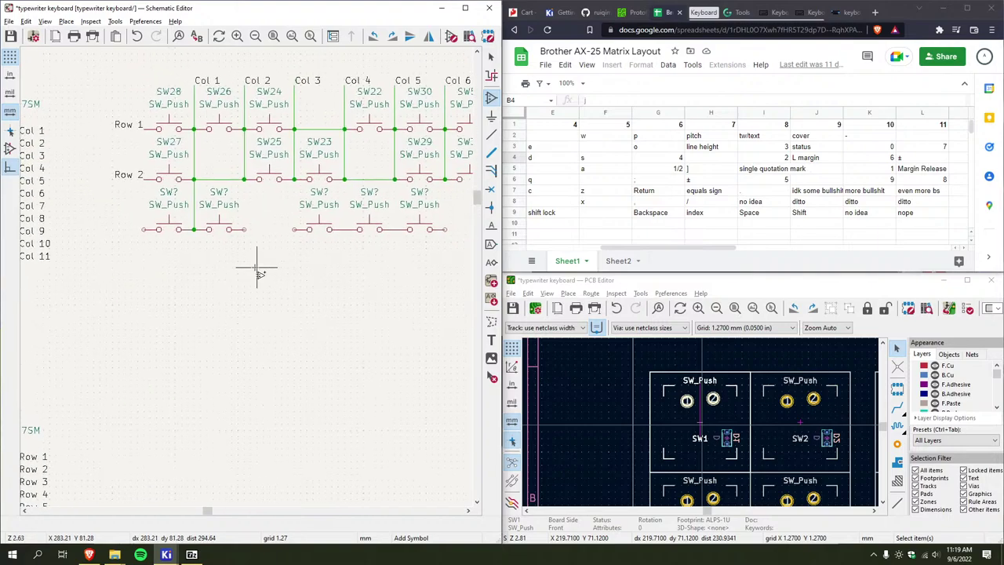
{"action": "key", "text": "w"}
{"action": "left_click", "coordinate": [244, 178]}
{"action": "left_click", "coordinate": [245, 229]}
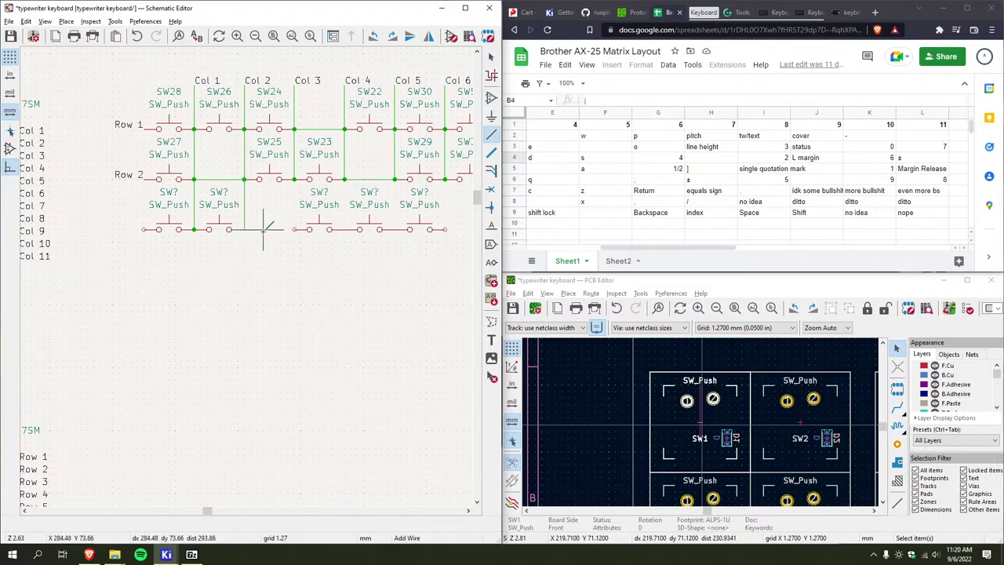
{"action": "left_click", "coordinate": [245, 229]}
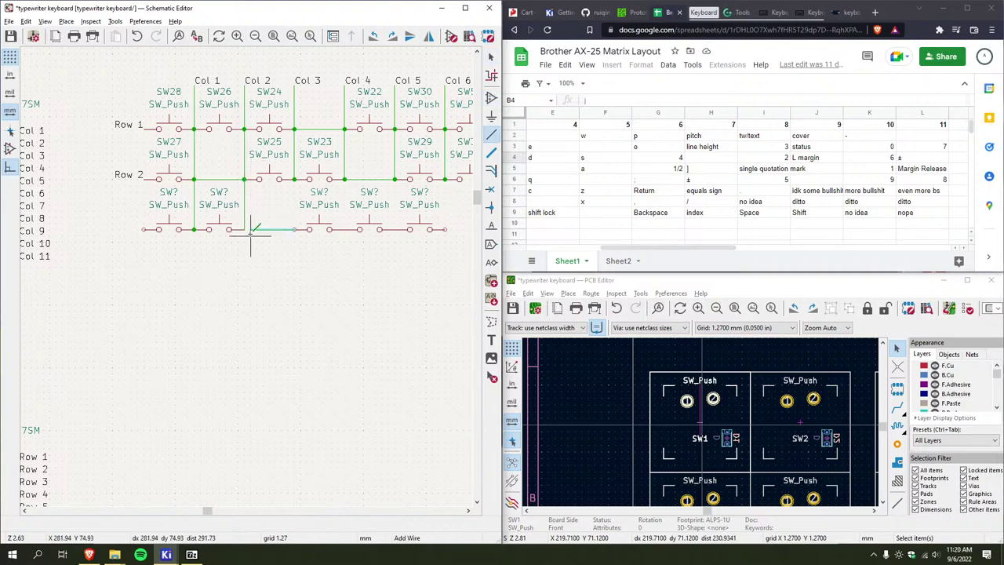
Extend the Col 3 to Col 7 wires down from Row 2 to the third row, linking Col 6 across to Col 7
{"action": "left_click", "coordinate": [294, 179]}
{"action": "middle_click_drag", "start_coordinate": [342, 179], "coordinate": [210, 195]}
{"action": "left_click", "coordinate": [211, 194]}
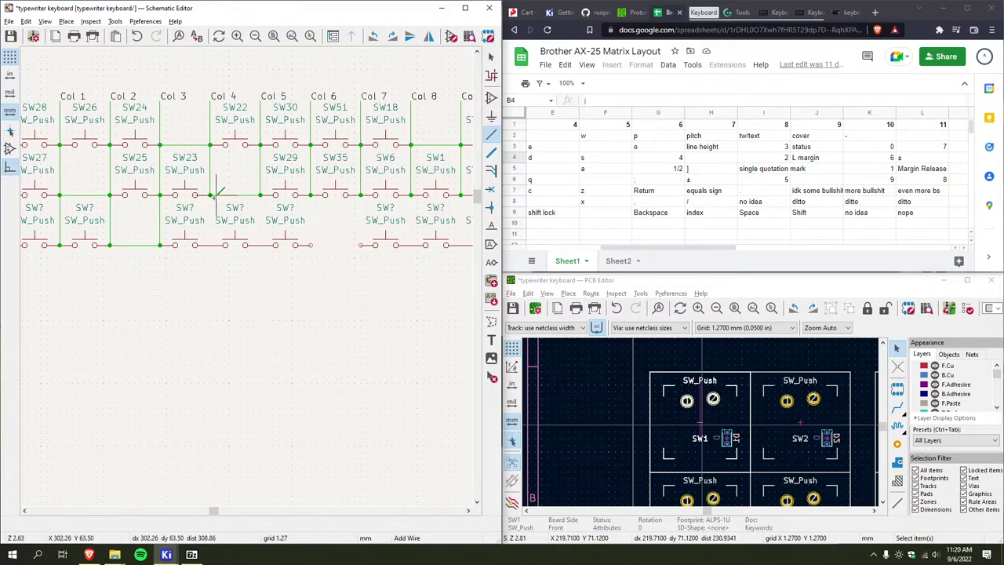
{"action": "left_click", "coordinate": [210, 244]}
{"action": "left_click", "coordinate": [261, 194]}
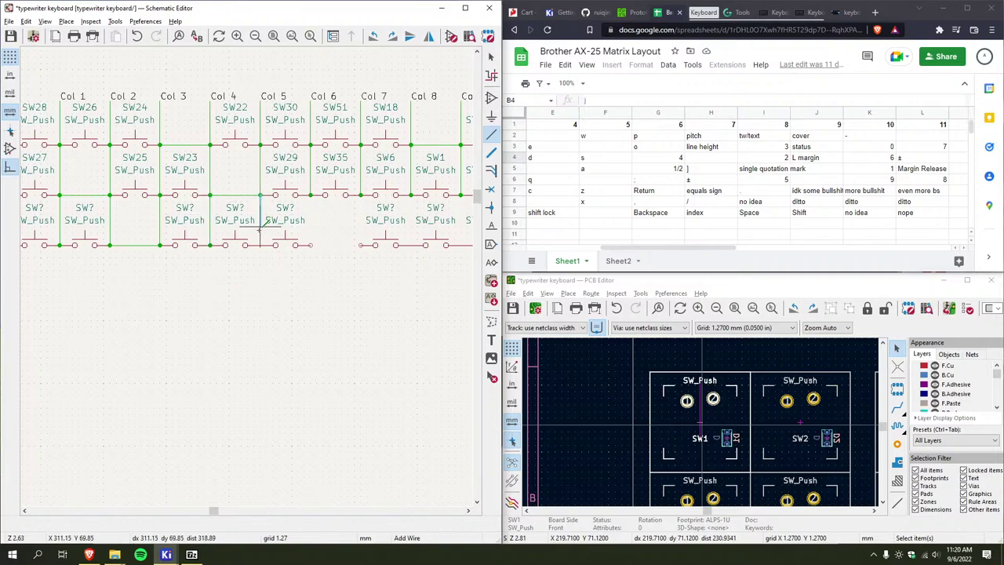
{"action": "left_click", "coordinate": [259, 245]}
{"action": "left_click", "coordinate": [311, 194]}
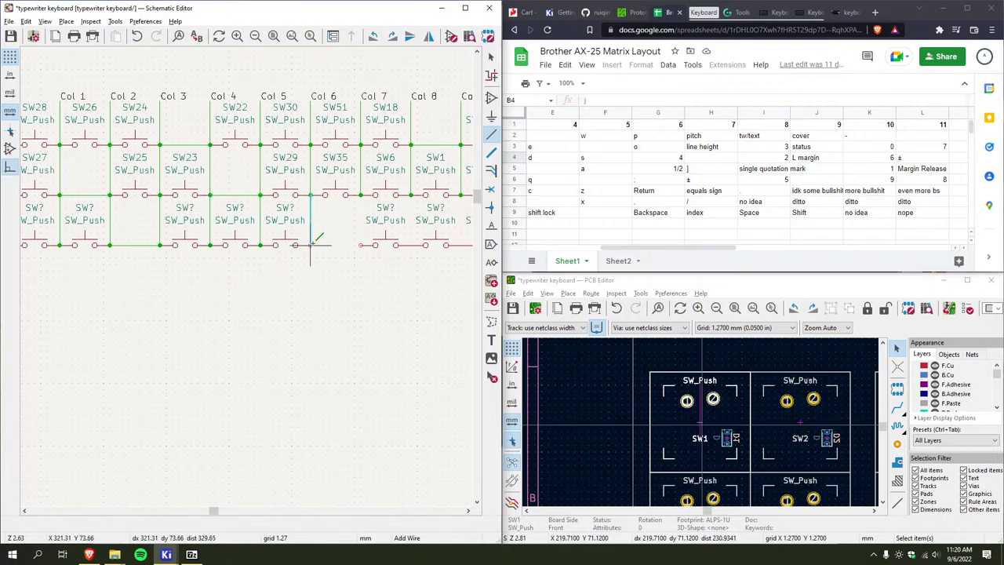
{"action": "left_click", "coordinate": [311, 244]}
{"action": "left_click", "coordinate": [360, 194]}
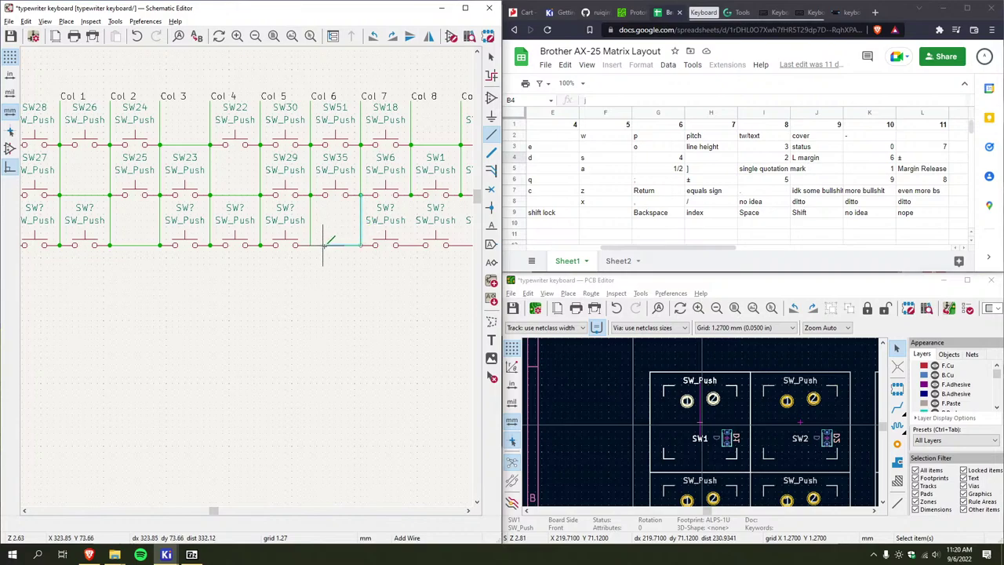
{"action": "left_click", "coordinate": [361, 244]}
Extend the Col 8, Col 9, Col 10 and Column 11 wires down from Row 2 to the third row of switches
{"action": "middle_click_drag", "start_coordinate": [369, 245], "coordinate": [215, 242]}
{"action": "left_click", "coordinate": [411, 194]}
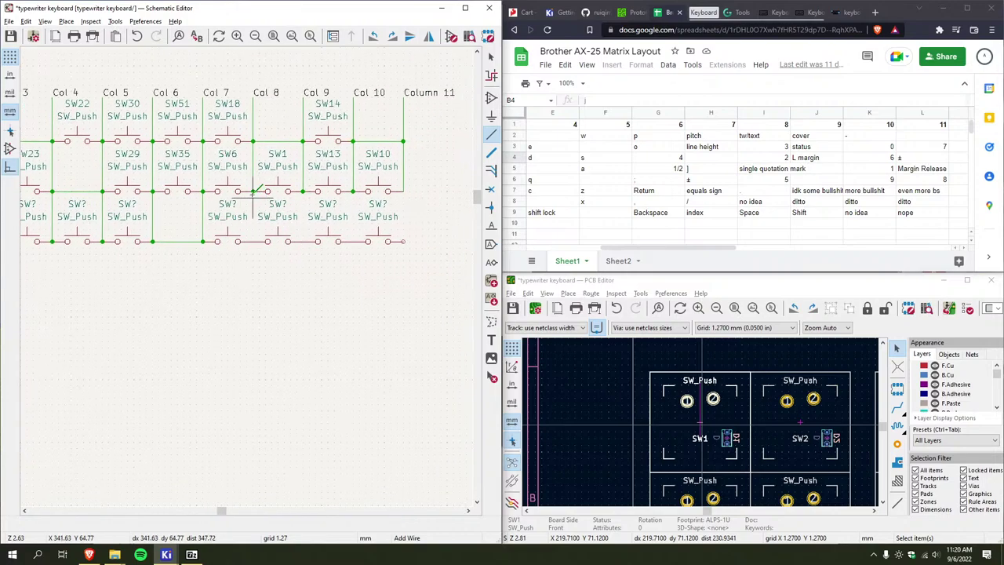
{"action": "left_click", "coordinate": [252, 241]}
{"action": "left_click", "coordinate": [303, 192]}
{"action": "left_click", "coordinate": [302, 241]}
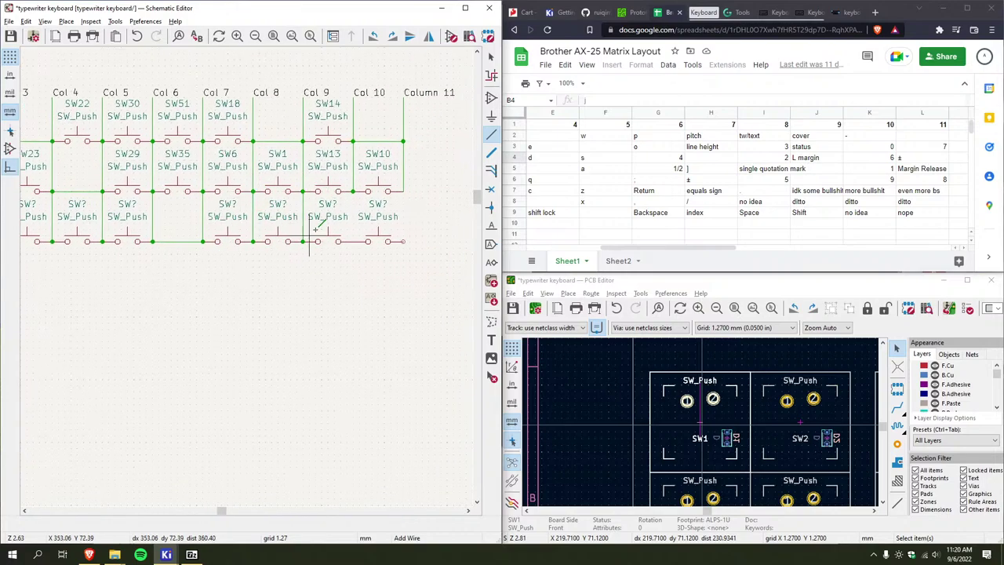
{"action": "left_click", "coordinate": [353, 192]}
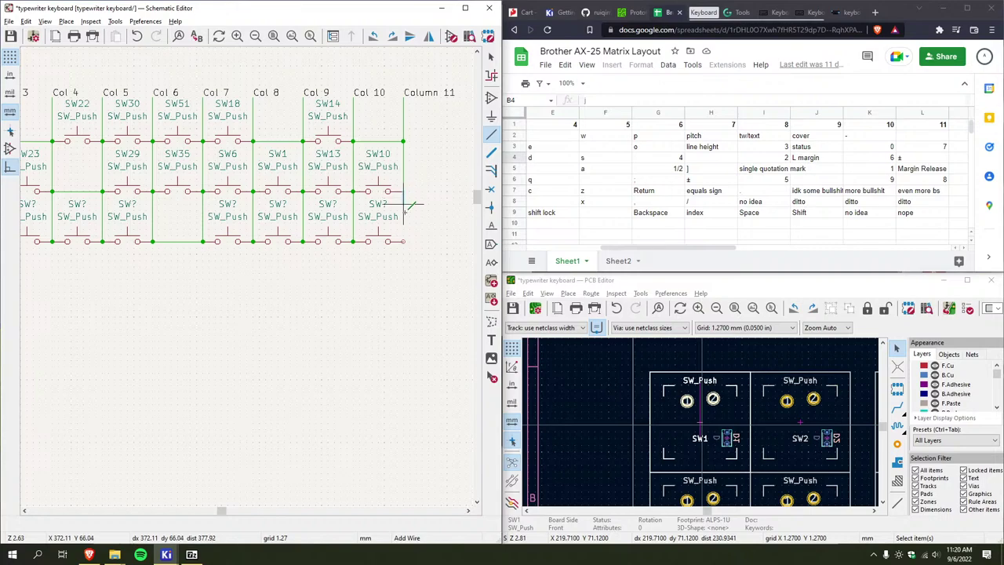
{"action": "key", "text": "Escape"}
{"action": "middle_click_drag", "start_coordinate": [165, 310], "coordinate": [385, 321]}
{"action": "middle_click_drag", "start_coordinate": [180, 267], "coordinate": [203, 287]}
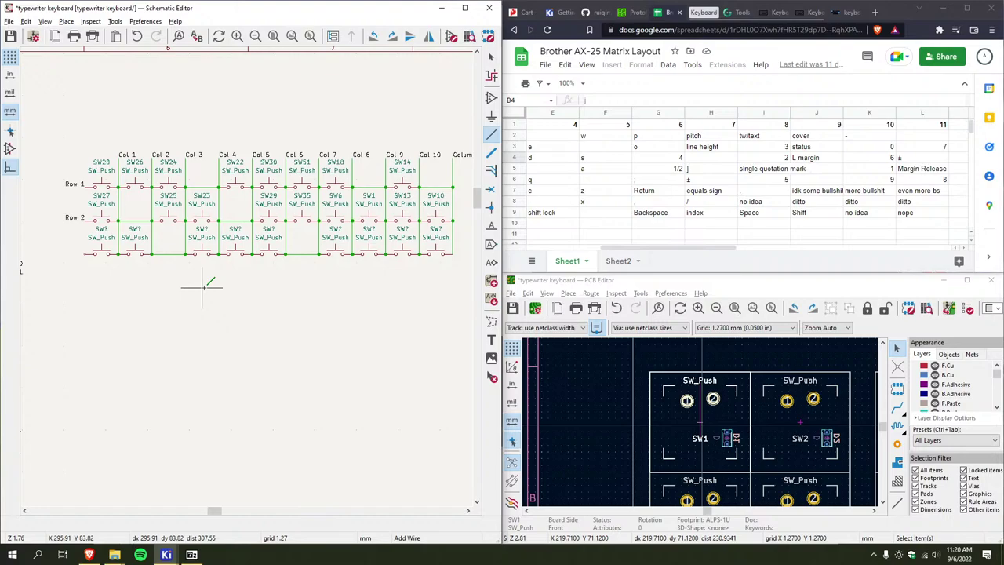
{"action": "middle_click_drag", "start_coordinate": [201, 286], "coordinate": [249, 291]}
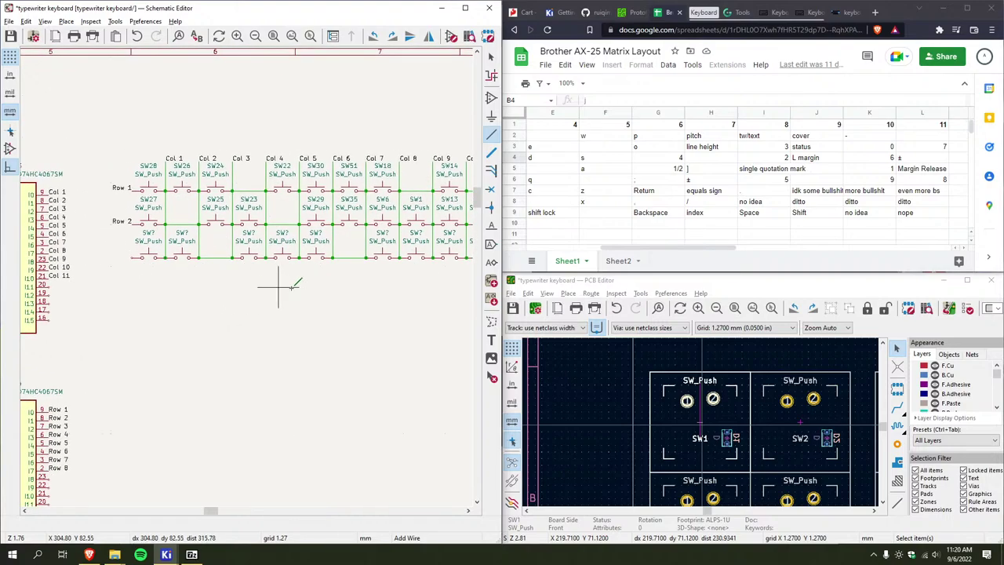
Locate the PCB switch for the row 3 key in column 1 and set the reference of the switch below SW27 to SW44
{"action": "left_click_drag", "start_coordinate": [611, 248], "coordinate": [522, 248]}
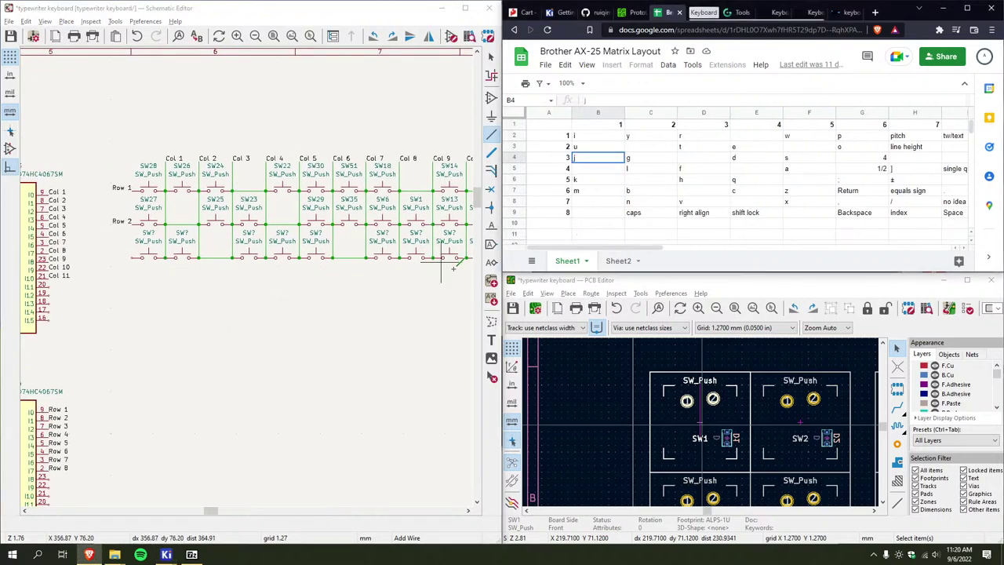
{"action": "scroll", "coordinate": [619, 382], "scroll_direction": "down", "scroll_amount": 2}
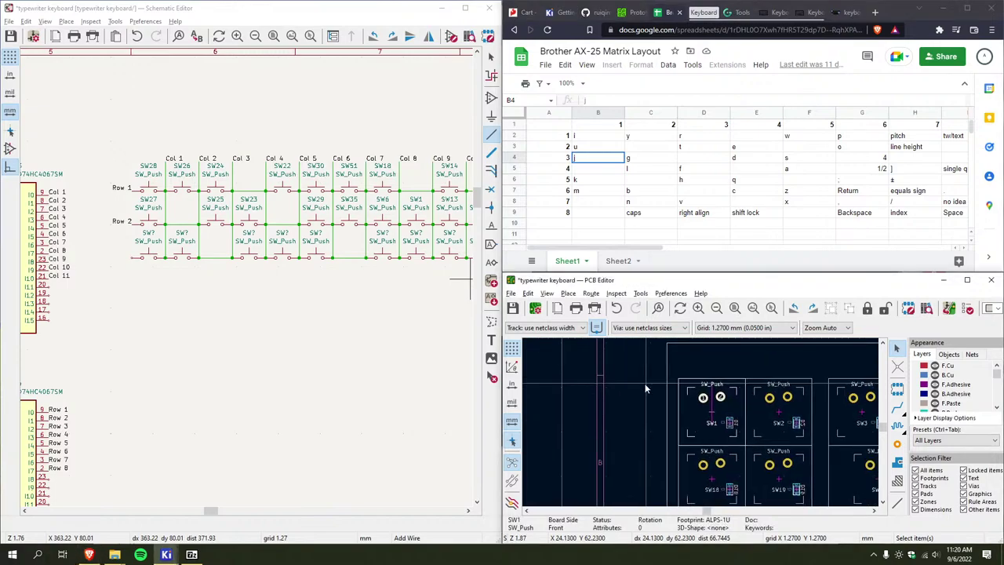
{"action": "middle_click_drag", "start_coordinate": [823, 439], "coordinate": [654, 404]}
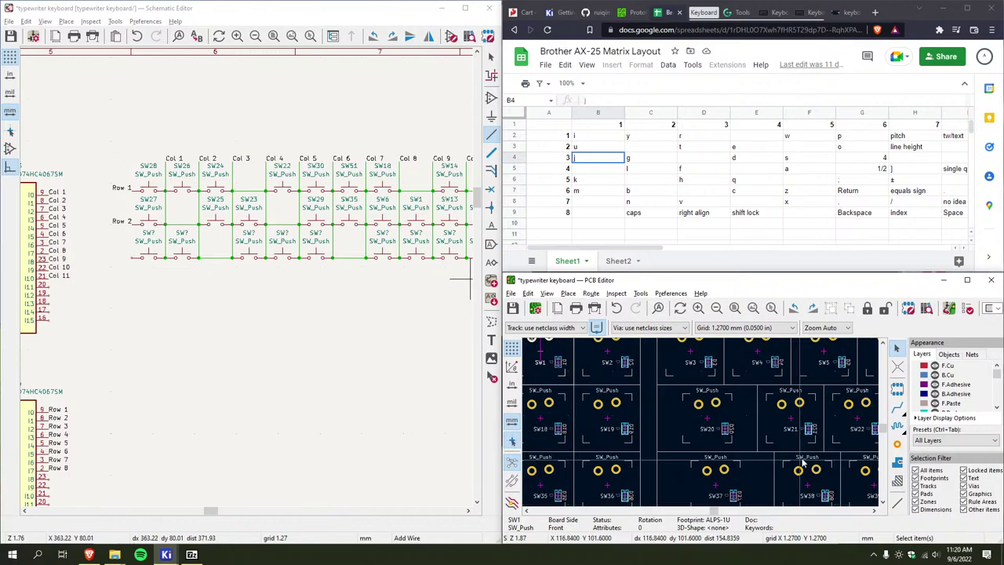
{"action": "scroll", "coordinate": [801, 465], "scroll_direction": "down", "scroll_amount": 3}
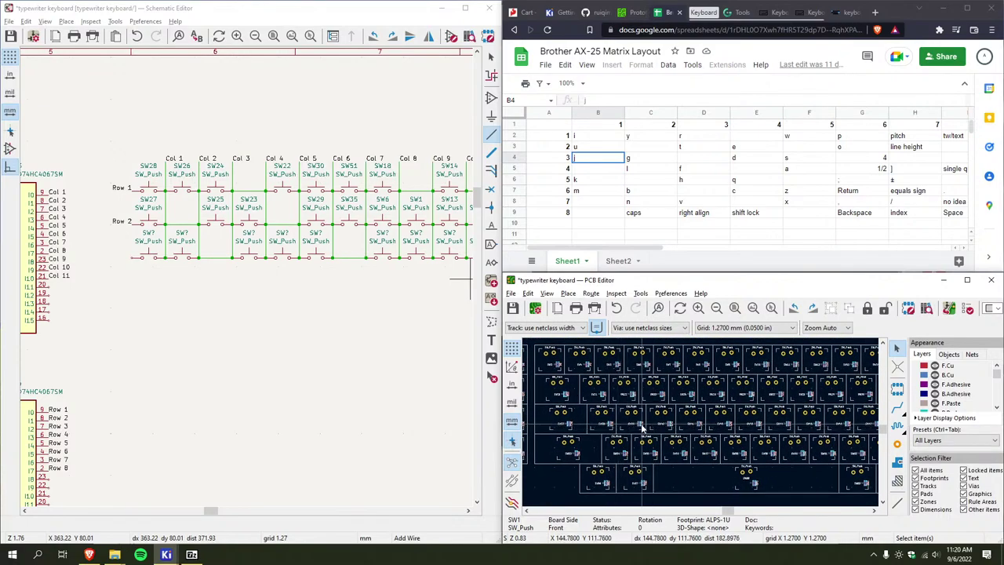
{"action": "scroll", "coordinate": [700, 426], "scroll_direction": "up", "scroll_amount": 2}
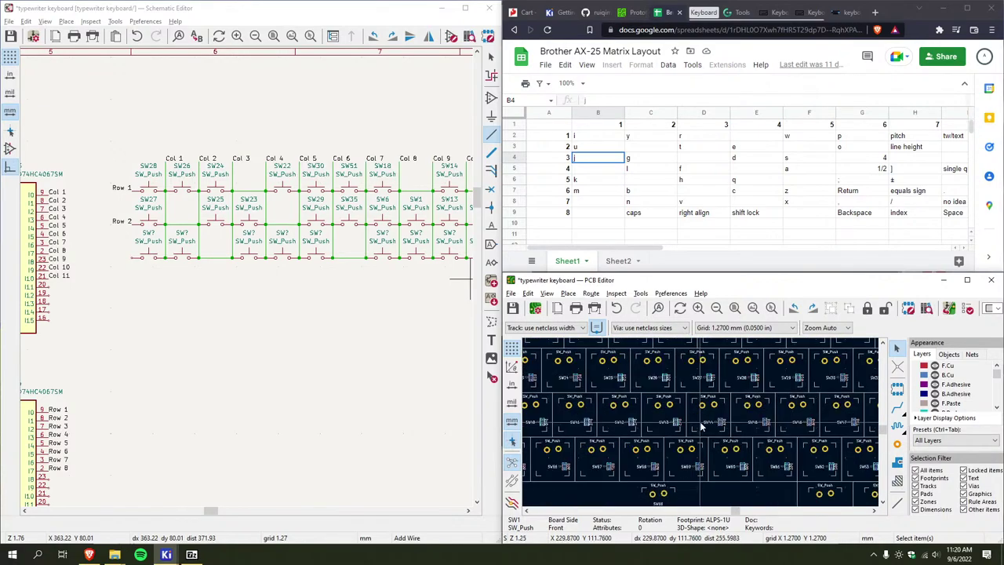
{"action": "scroll", "coordinate": [700, 426], "scroll_direction": "up", "scroll_amount": 5}
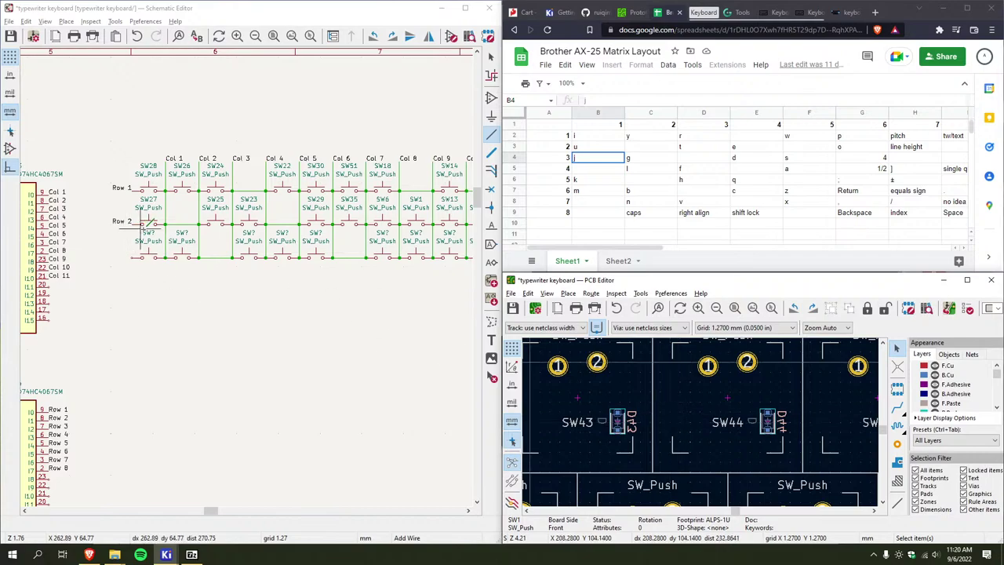
{"action": "left_click", "coordinate": [154, 231]}
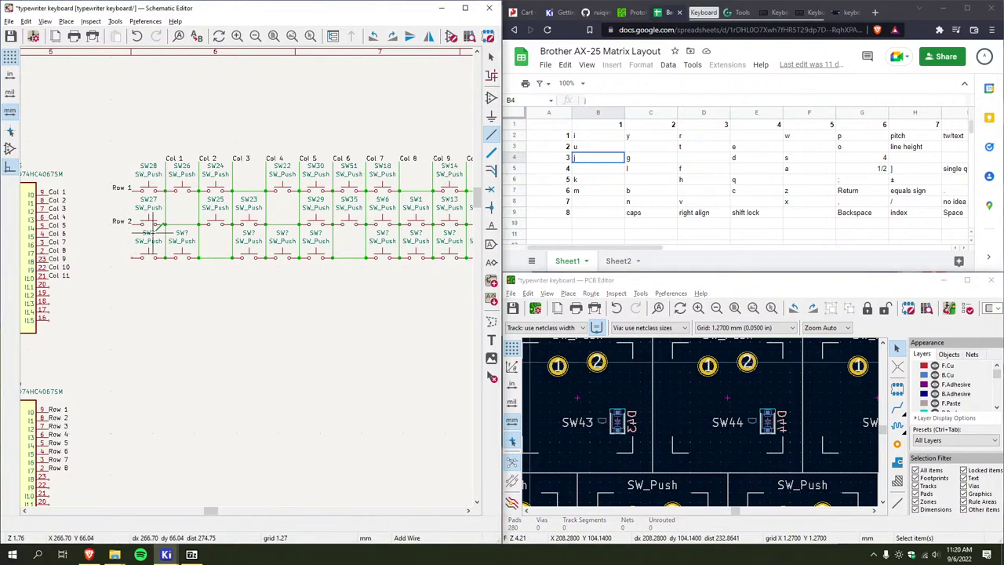
{"action": "double_click", "coordinate": [148, 233]}
{"action": "type", "text": "4"}
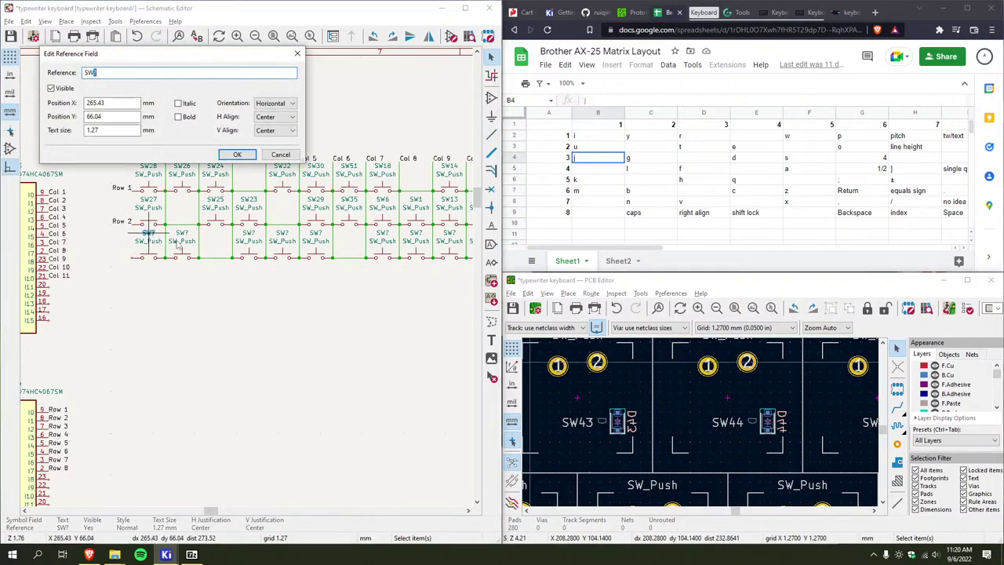
{"action": "type", "text": "4"}
{"action": "key", "text": "Return"}
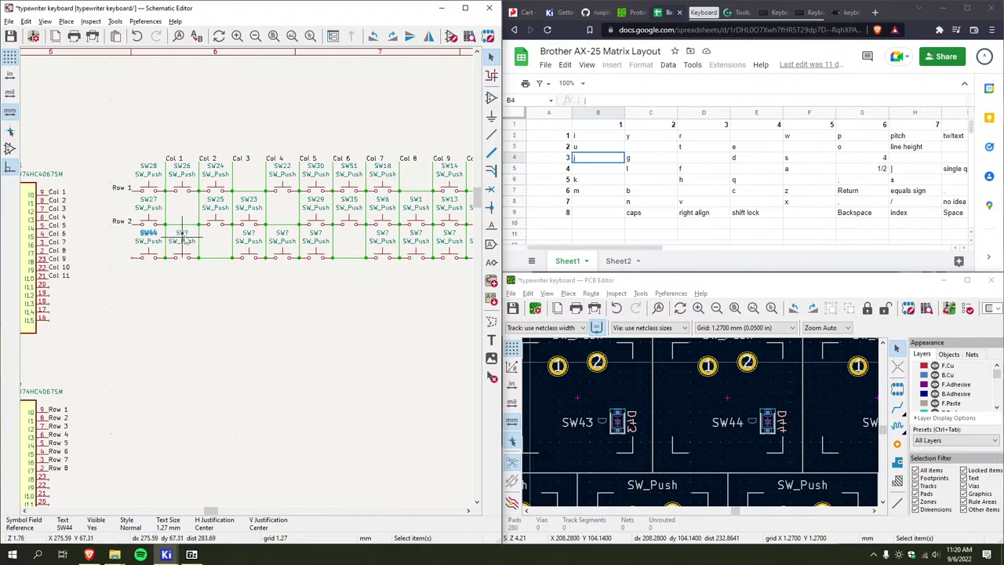
Set the reference of the third-row switch at Col 2, in the SW26 column, to SW42
{"action": "left_click", "coordinate": [182, 234]}
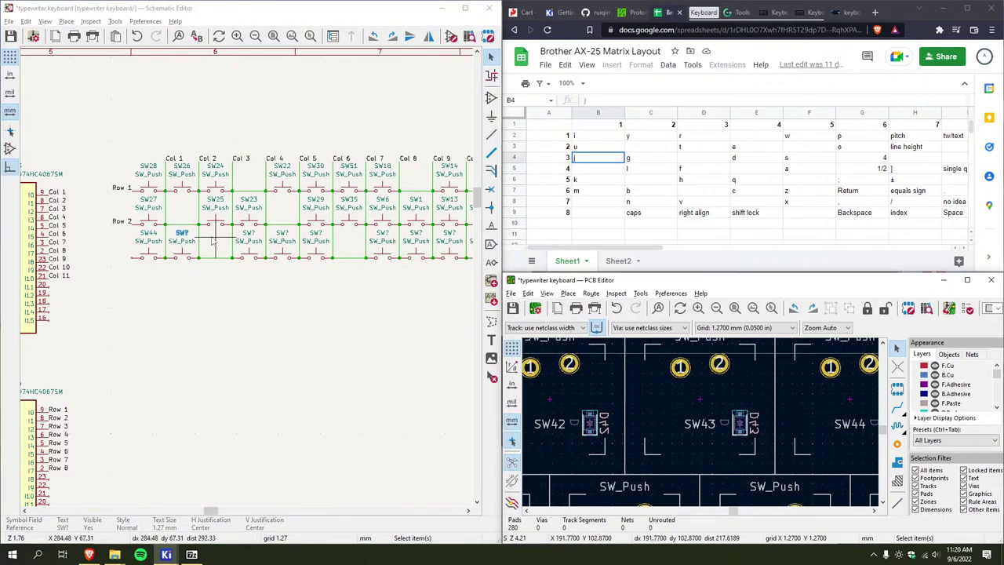
{"action": "double_click", "coordinate": [185, 235]}
{"action": "type", "text": "42"}
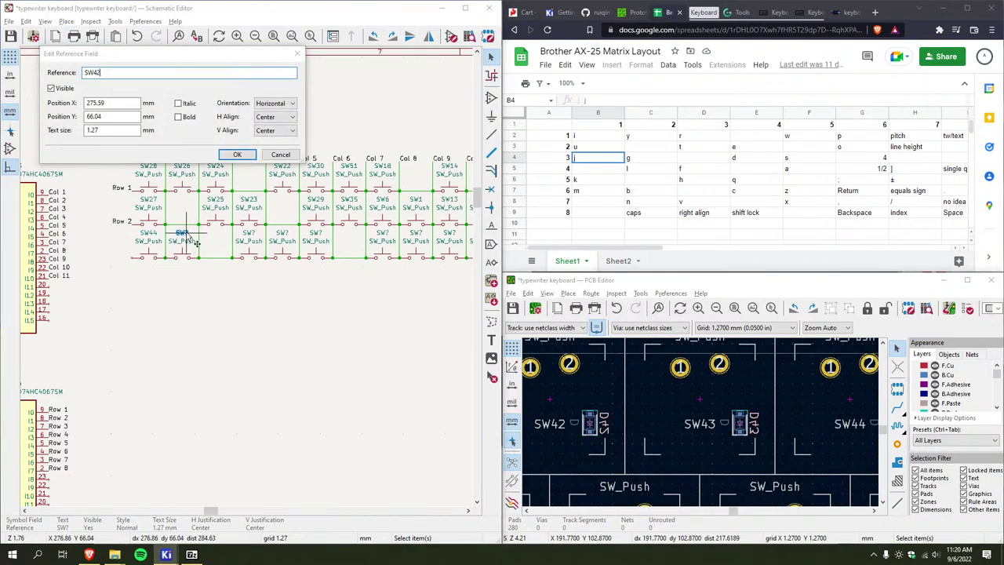
{"action": "key", "text": "Return"}
Find the matching PCB switches and set the references of the third-row switches below SW23 and SW22 to SW40 and SW39
{"action": "left_click", "coordinate": [248, 234]}
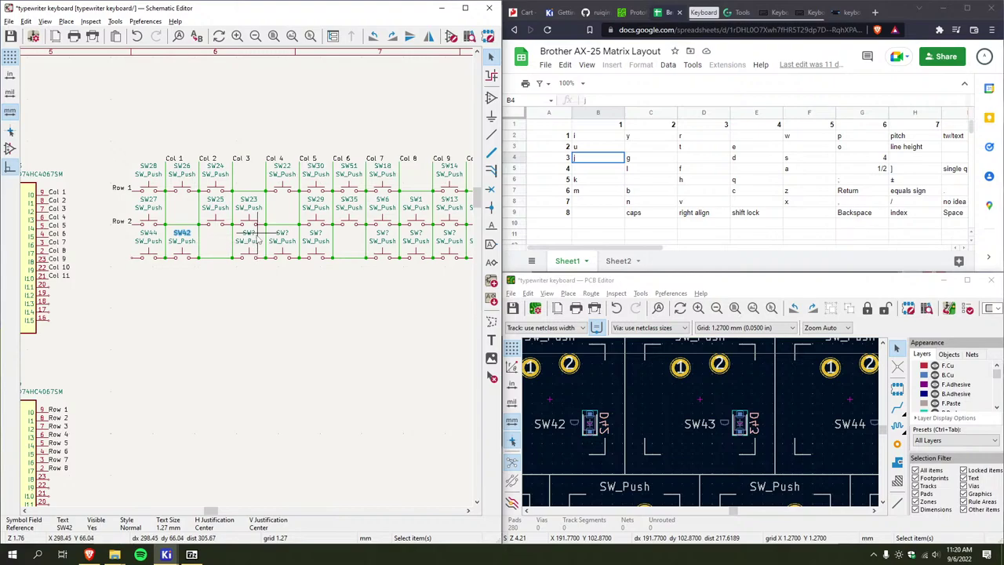
{"action": "scroll", "coordinate": [700, 426], "scroll_direction": "down", "scroll_amount": 3}
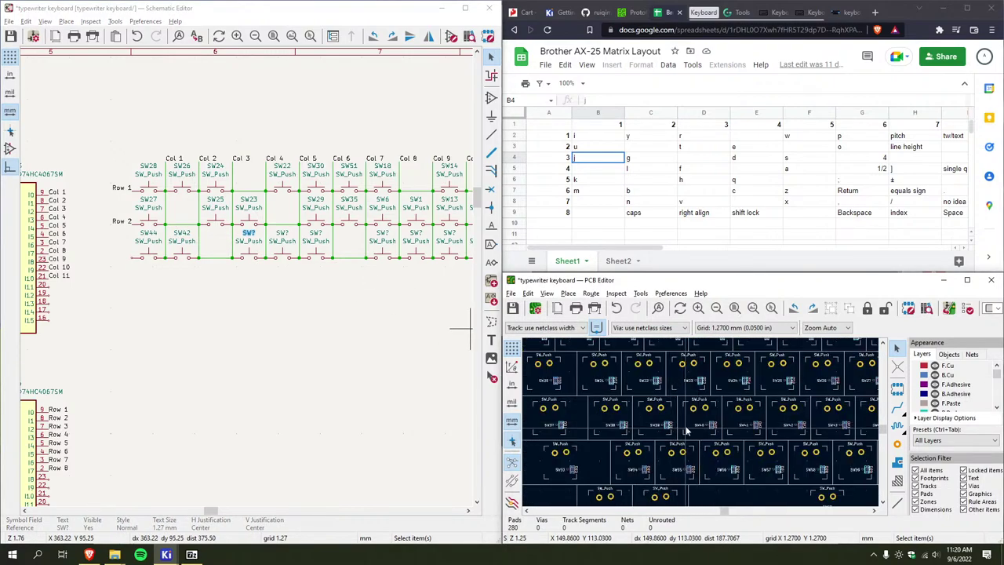
{"action": "scroll", "coordinate": [701, 426], "scroll_direction": "up", "scroll_amount": 5}
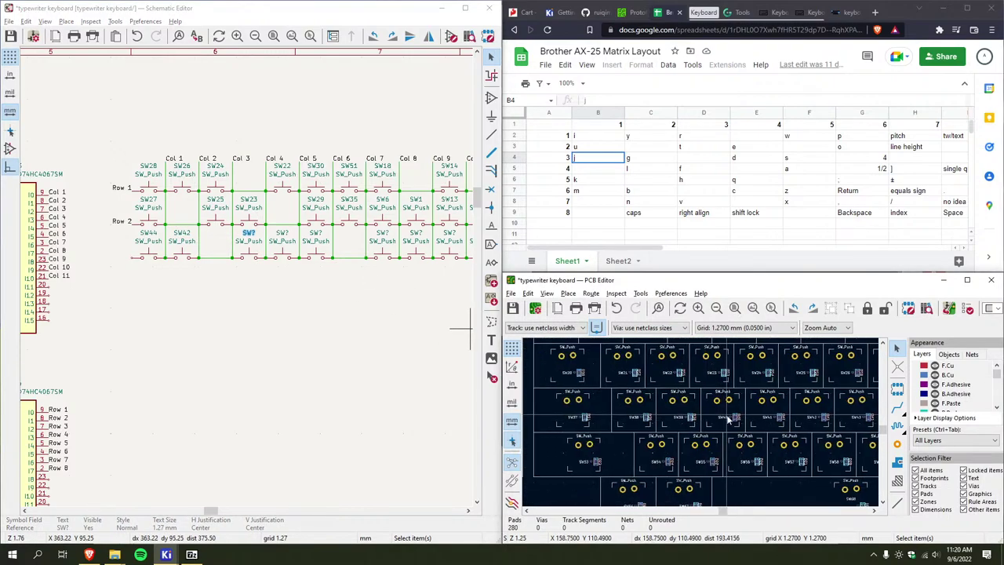
{"action": "double_click", "coordinate": [248, 234]}
{"action": "key", "text": "Return"}
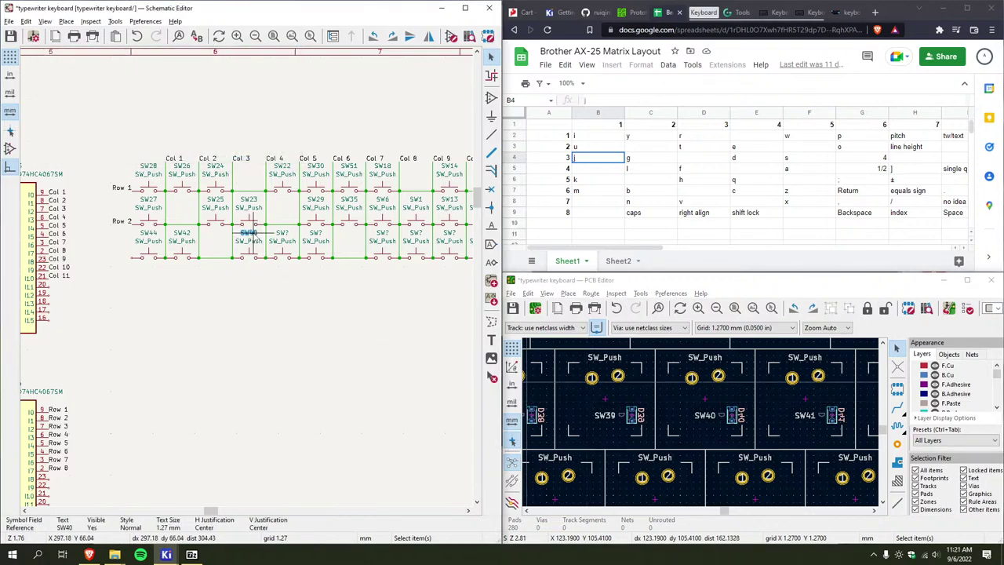
{"action": "double_click", "coordinate": [280, 232]}
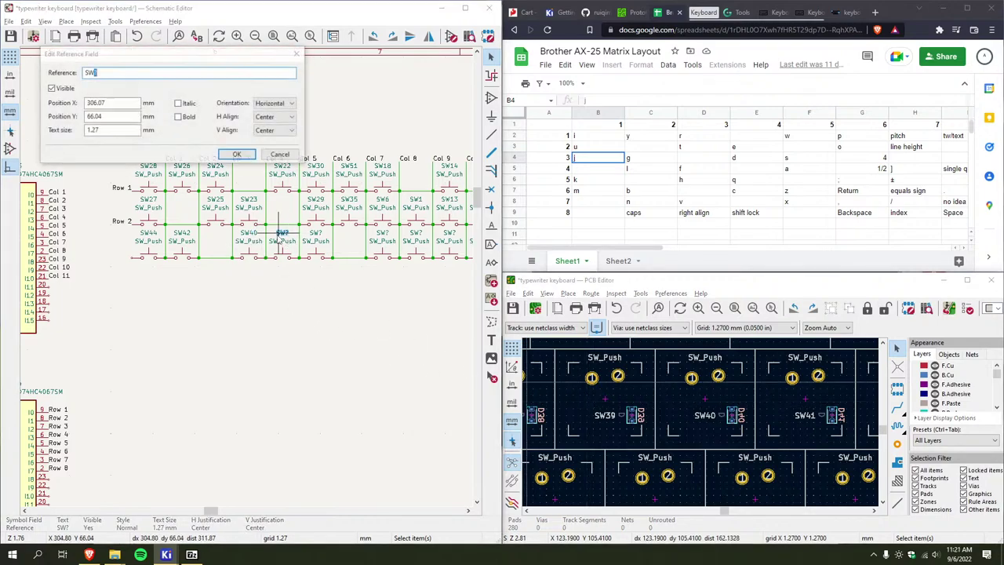
{"action": "type", "text": "SW39"}
{"action": "key", "text": "Return"}
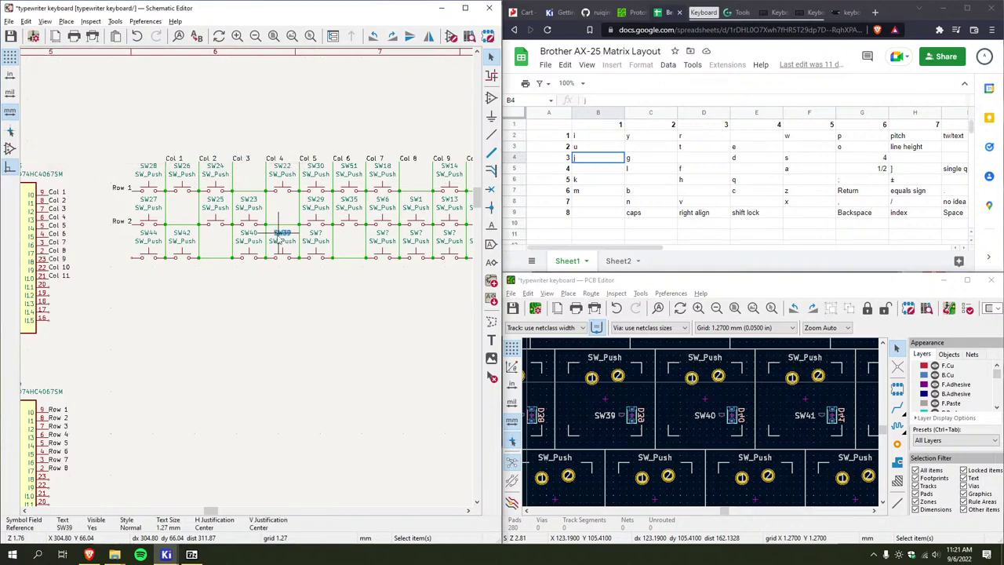
Find the PCB switch for the 4 key and set the reference of the third-row switch below SW29 to SW7
{"action": "left_click", "coordinate": [318, 236]}
{"action": "scroll", "coordinate": [650, 474], "scroll_direction": "down", "scroll_amount": 3}
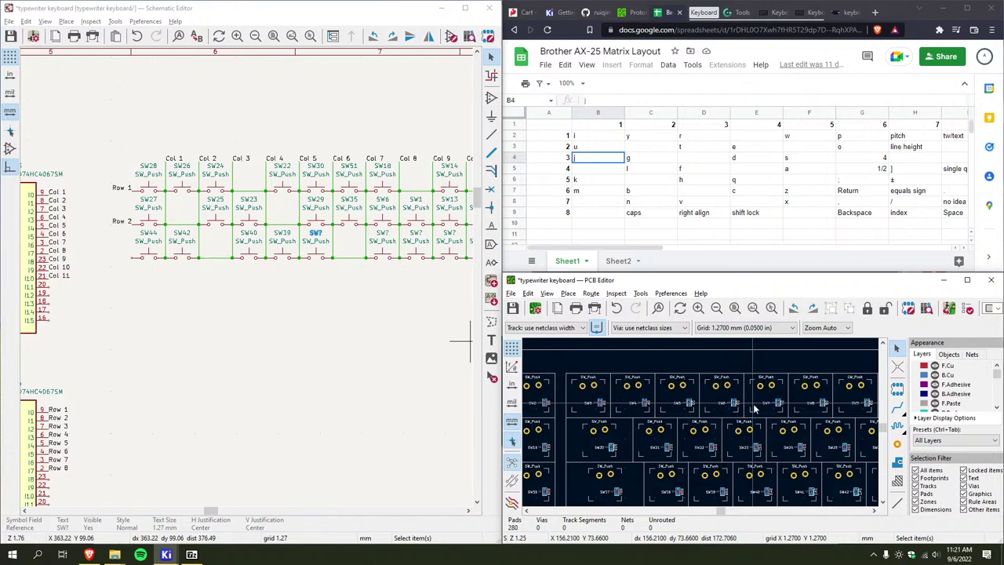
{"action": "scroll", "coordinate": [751, 408], "scroll_direction": "up", "scroll_amount": 3}
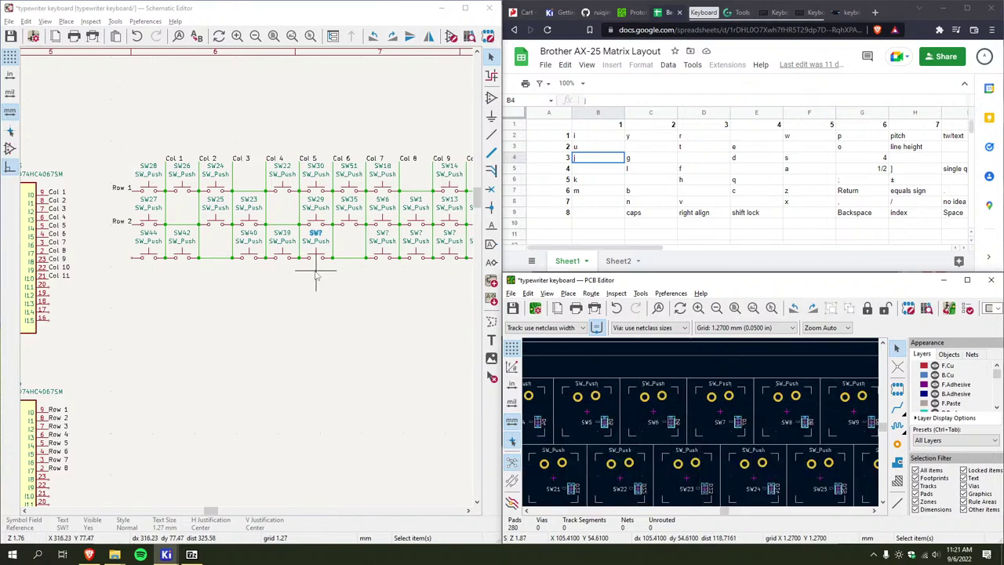
{"action": "double_click", "coordinate": [315, 233]}
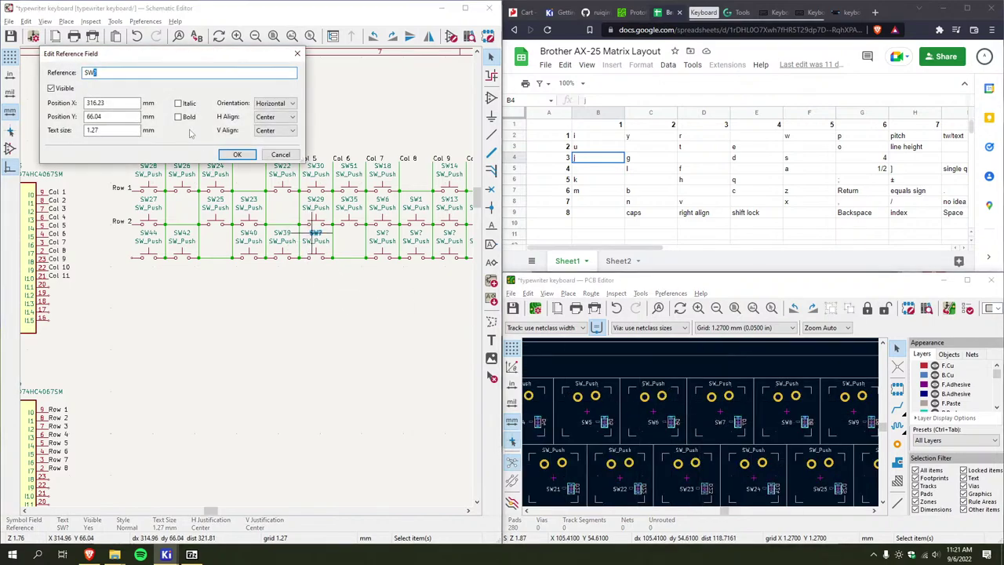
{"action": "type", "text": "7"}
{"action": "key", "text": "Return"}
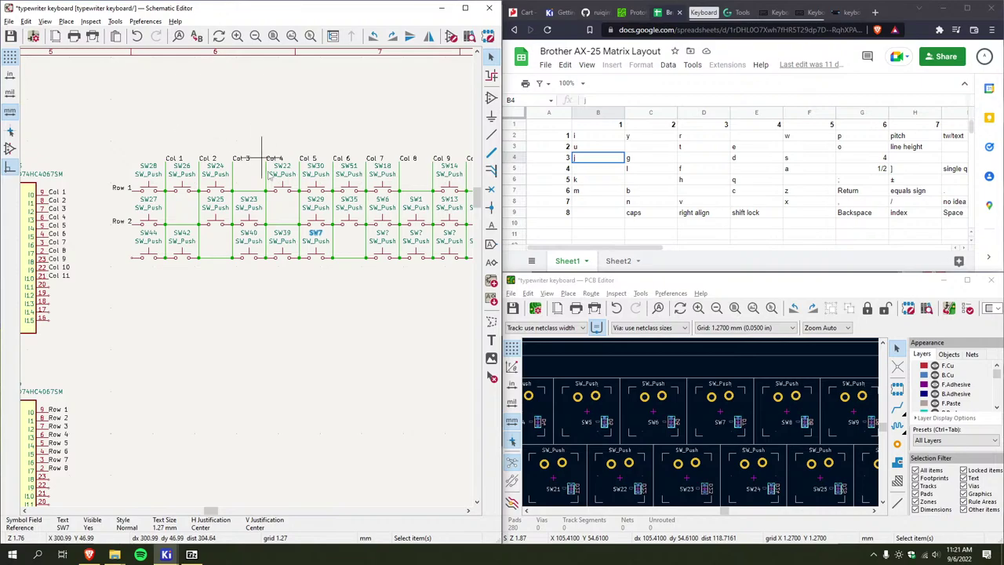
Check row 3 of the matrix spreadsheet against the PCB and set the reference of the third-row switch below SW6 to SW5
{"action": "left_click", "coordinate": [387, 238]}
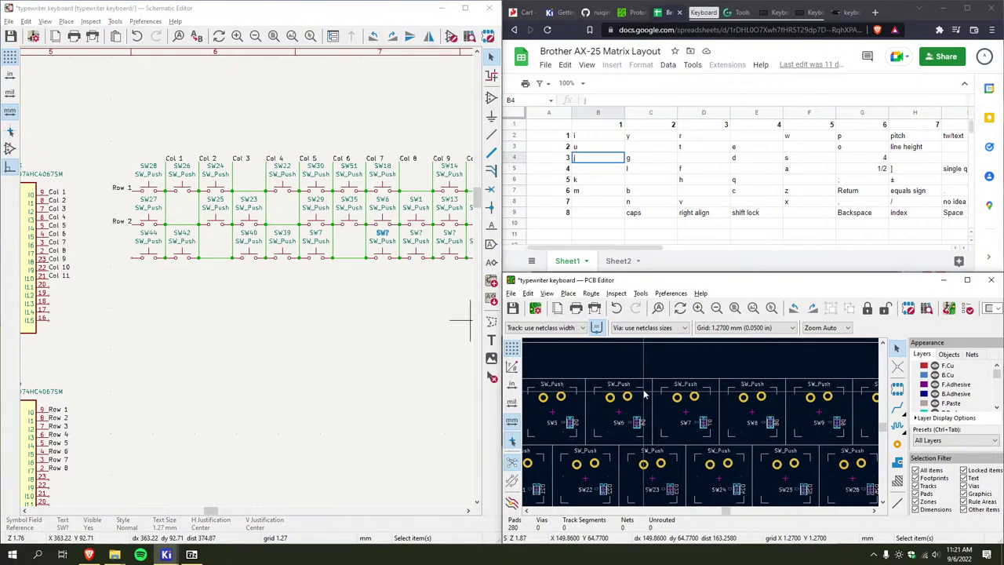
{"action": "left_click_drag", "start_coordinate": [636, 249], "coordinate": [704, 253]}
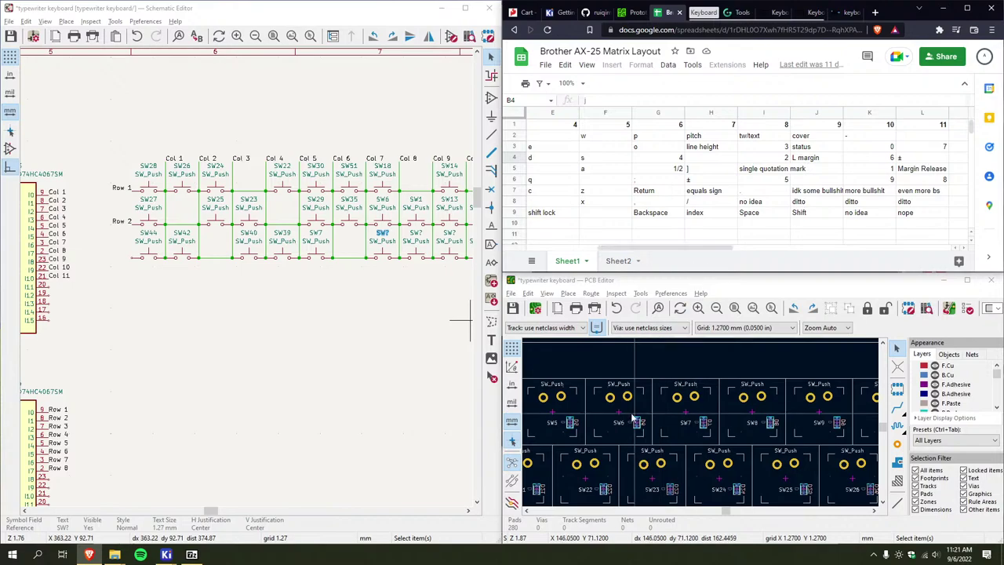
{"action": "scroll", "coordinate": [661, 422], "scroll_direction": "down", "scroll_amount": 3}
{"action": "scroll", "coordinate": [661, 422], "scroll_direction": "up", "scroll_amount": 3}
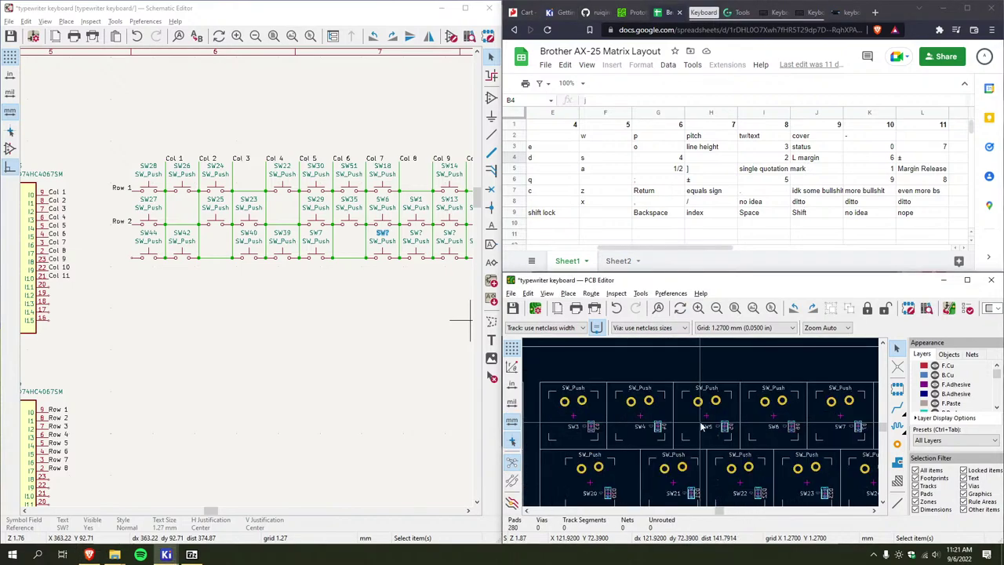
{"action": "left_click", "coordinate": [390, 242]}
{"action": "double_click", "coordinate": [390, 242]}
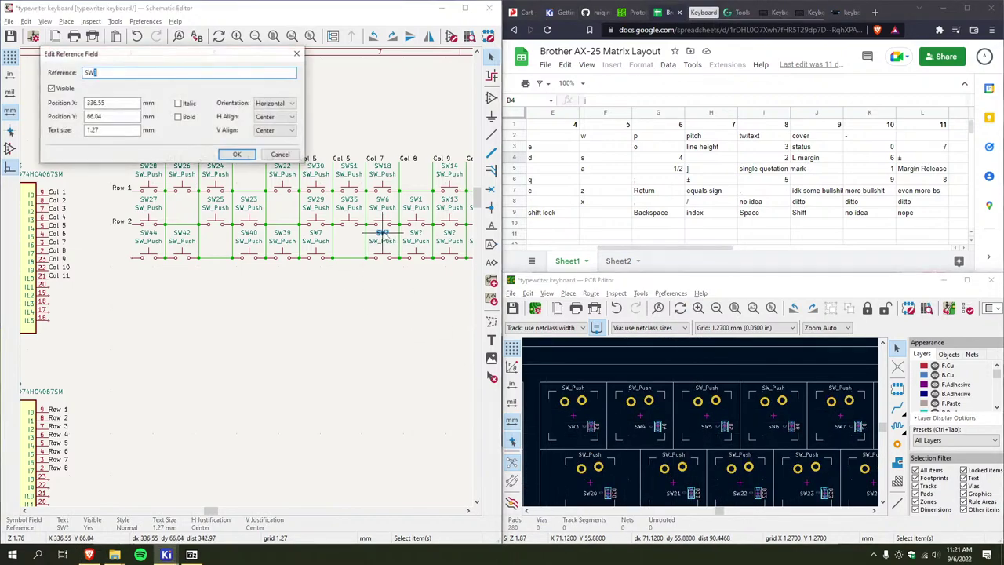
{"action": "type", "text": "5"}
{"action": "key", "text": "Return"}
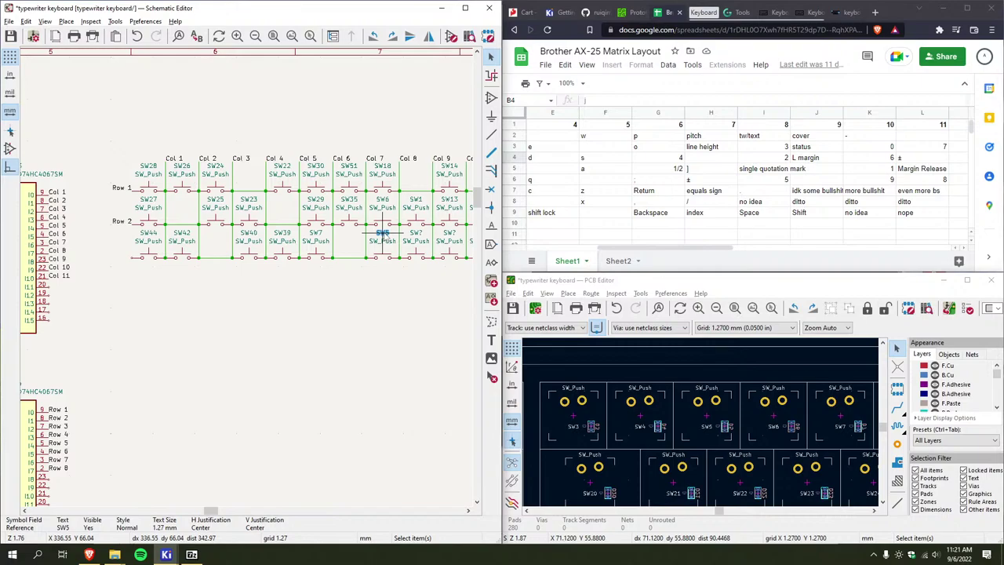
Find the matching PCB switch and set the reference of the third-row switch below SW1 to SW19
{"action": "double_click", "coordinate": [414, 234]}
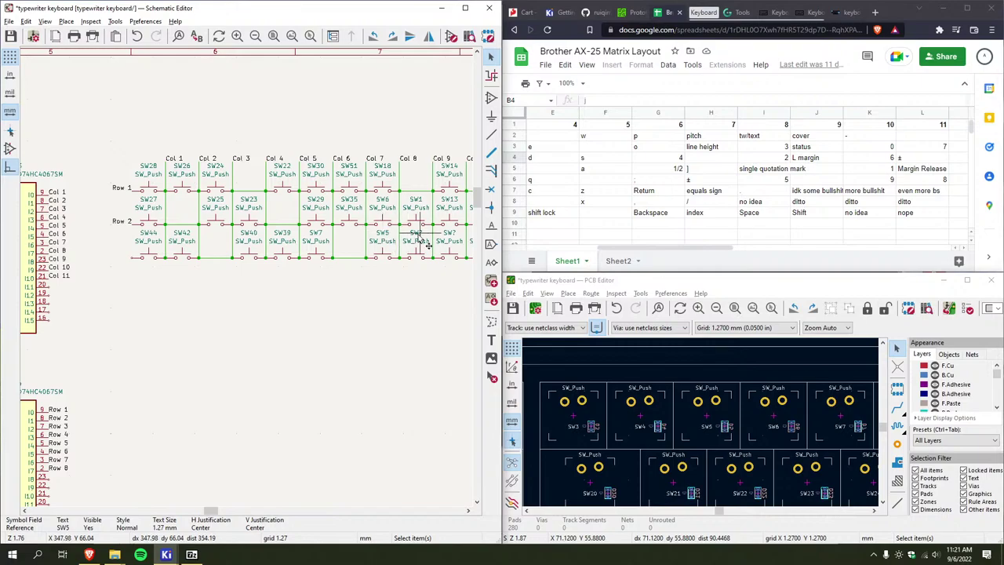
{"action": "middle_click_drag", "start_coordinate": [715, 463], "coordinate": [749, 430]}
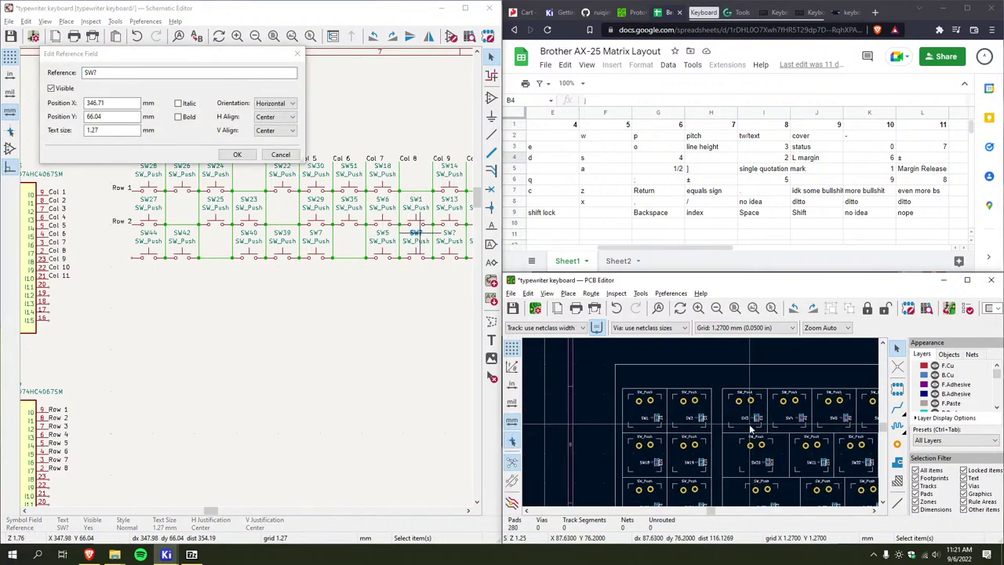
{"action": "scroll", "coordinate": [749, 430], "scroll_direction": "up", "scroll_amount": 2}
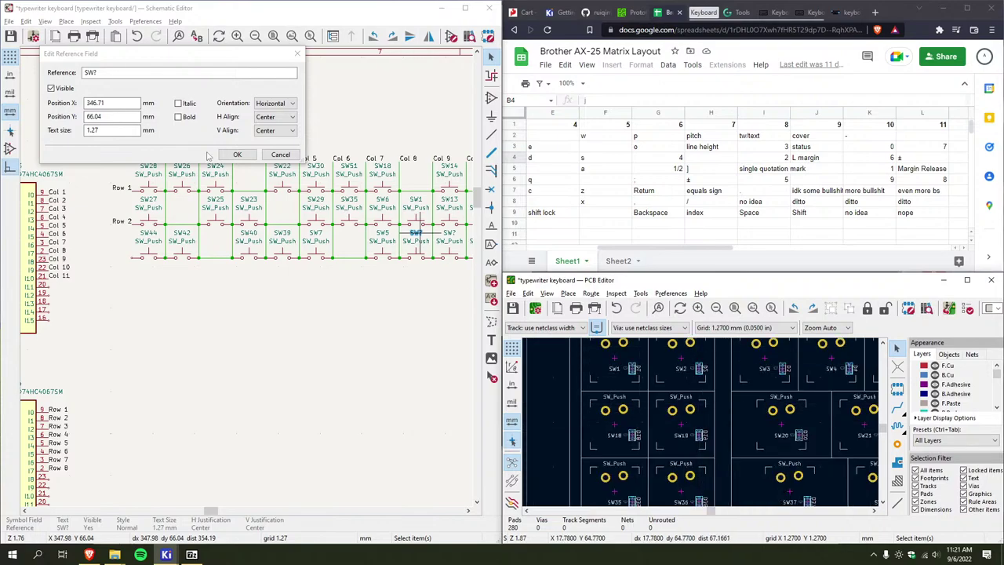
{"action": "left_click", "coordinate": [111, 72]}
{"action": "key", "text": "BackSpace"}
{"action": "type", "text": "19"}
{"action": "key", "text": "Return"}
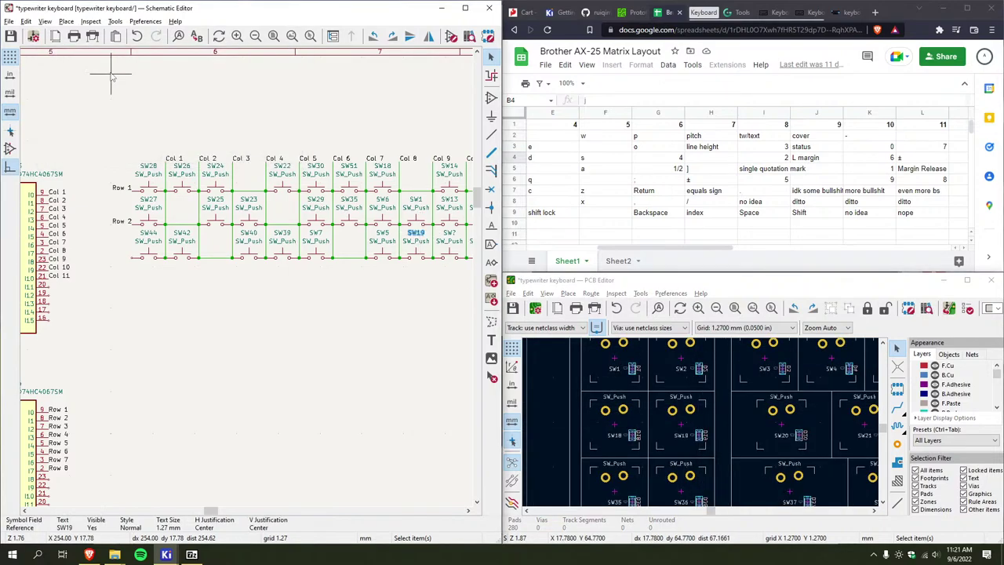
Locate the matching number key on the PCB and set the reference of the third-row switch below SW13 to SW9
{"action": "scroll", "coordinate": [362, 249], "scroll_direction": "right", "scroll_amount": 3}
{"action": "double_click", "coordinate": [362, 247]}
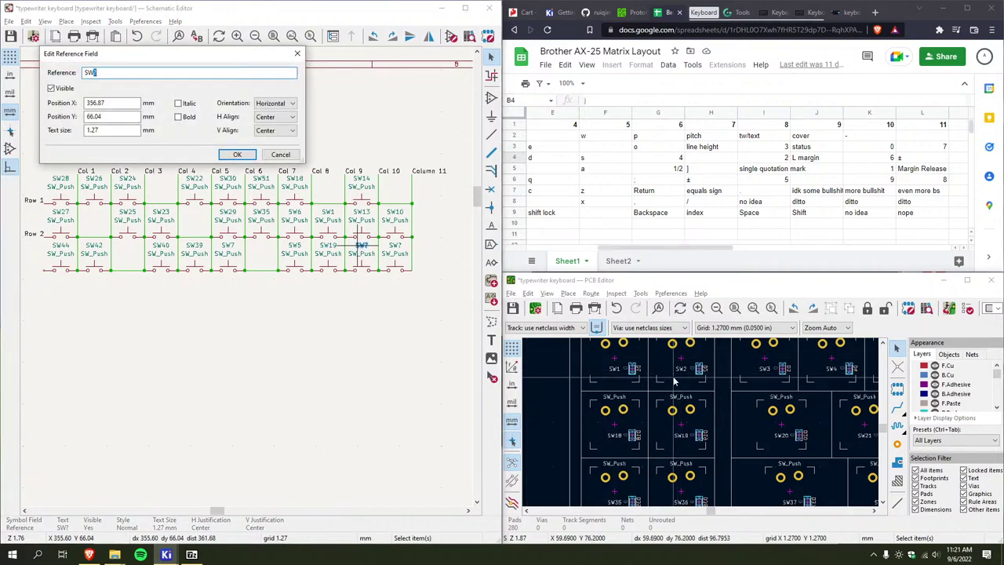
{"action": "middle_click_drag", "start_coordinate": [688, 372], "coordinate": [570, 403]}
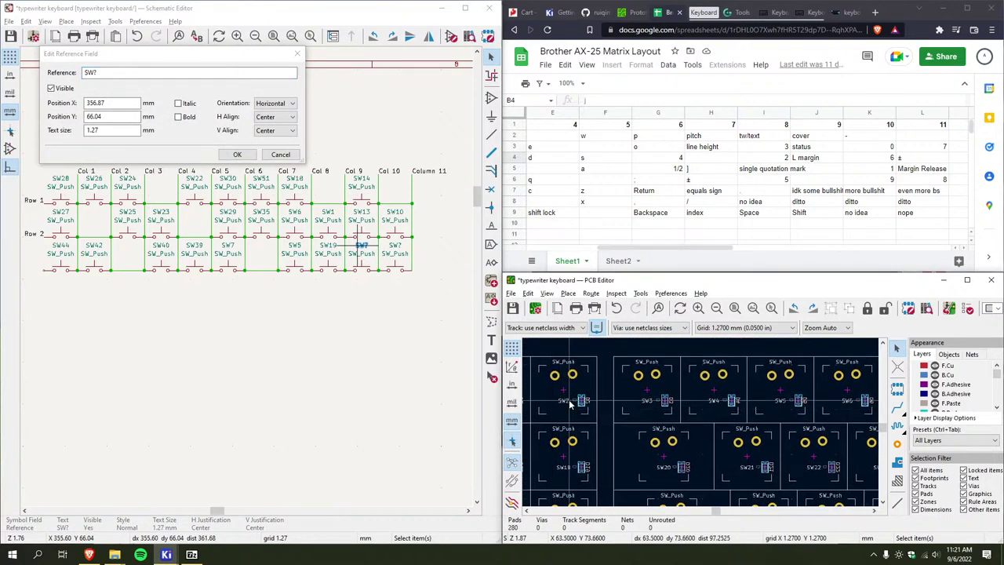
{"action": "left_click", "coordinate": [198, 71]}
{"action": "type", "text": "7"}
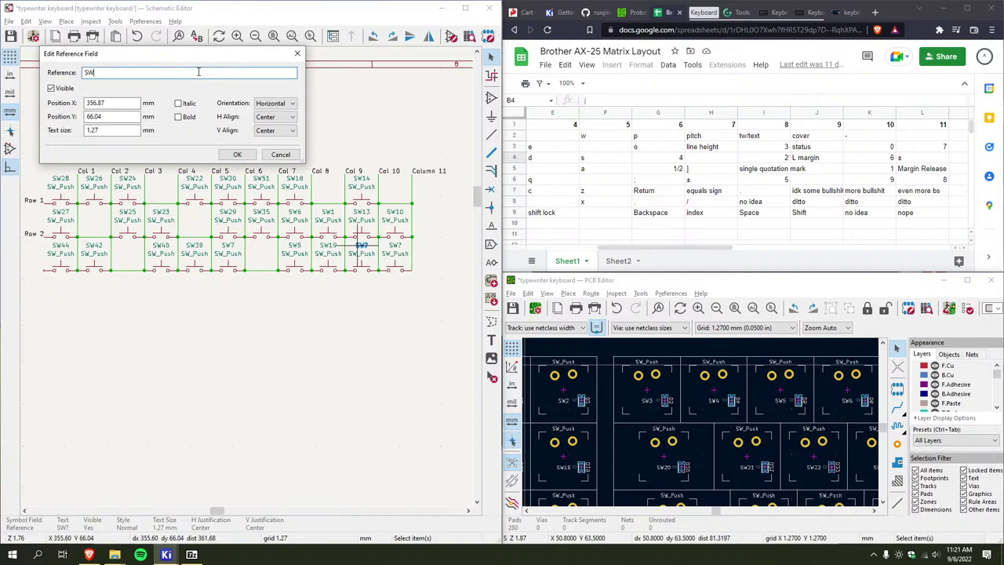
{"action": "scroll", "coordinate": [786, 402], "scroll_direction": "down", "scroll_amount": 2}
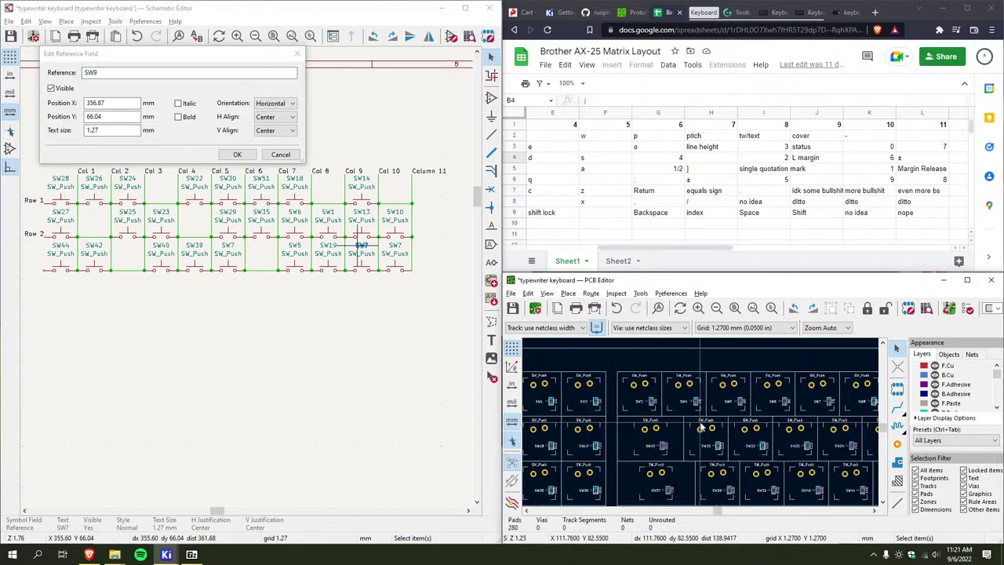
{"action": "scroll", "coordinate": [702, 428], "scroll_direction": "up", "scroll_amount": 3}
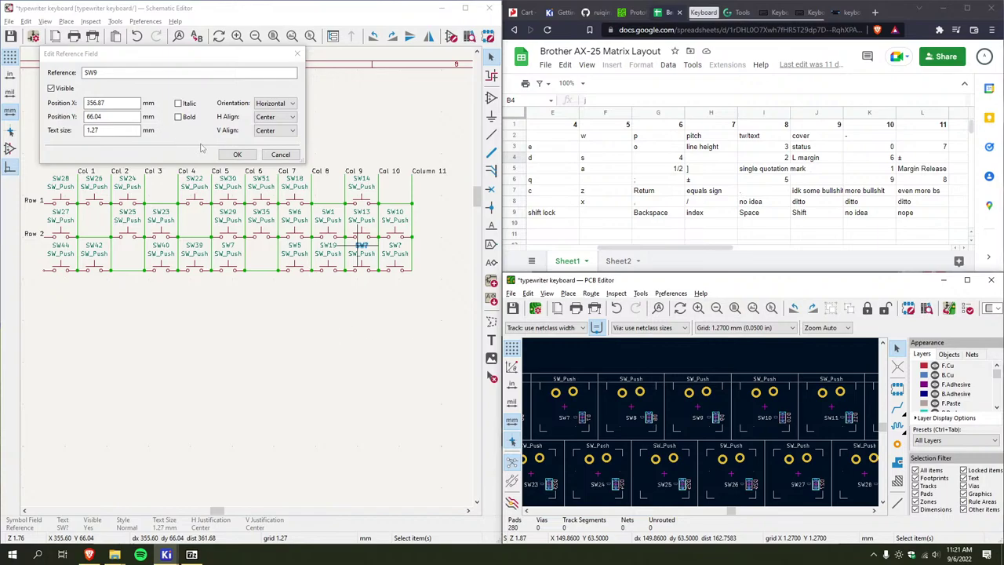
{"action": "left_click", "coordinate": [238, 155]}
Find the matching PCB switch and set the reference of the third-row switch below SW10 to SW3
{"action": "double_click", "coordinate": [396, 248]}
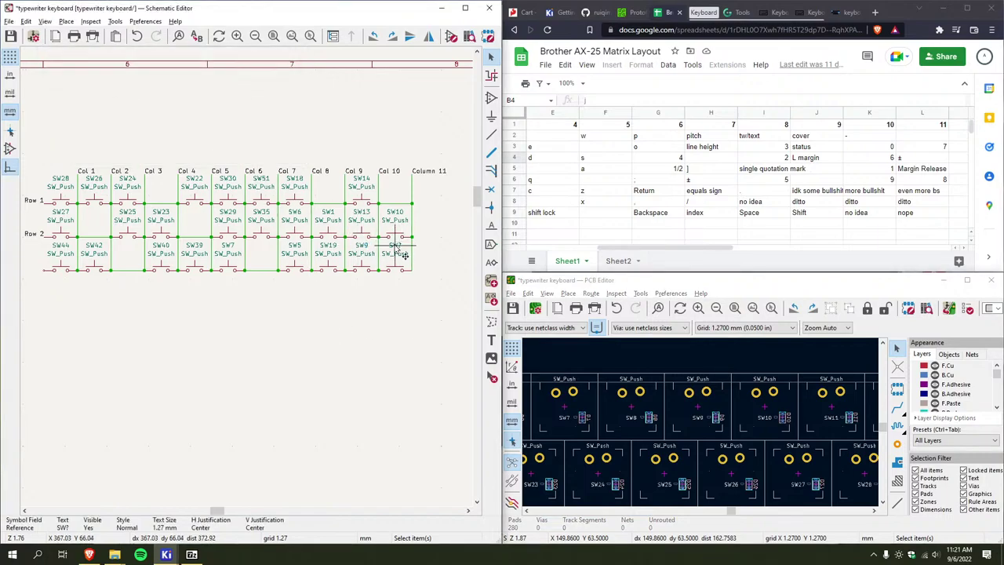
{"action": "scroll", "coordinate": [600, 404], "scroll_direction": "down", "scroll_amount": 3}
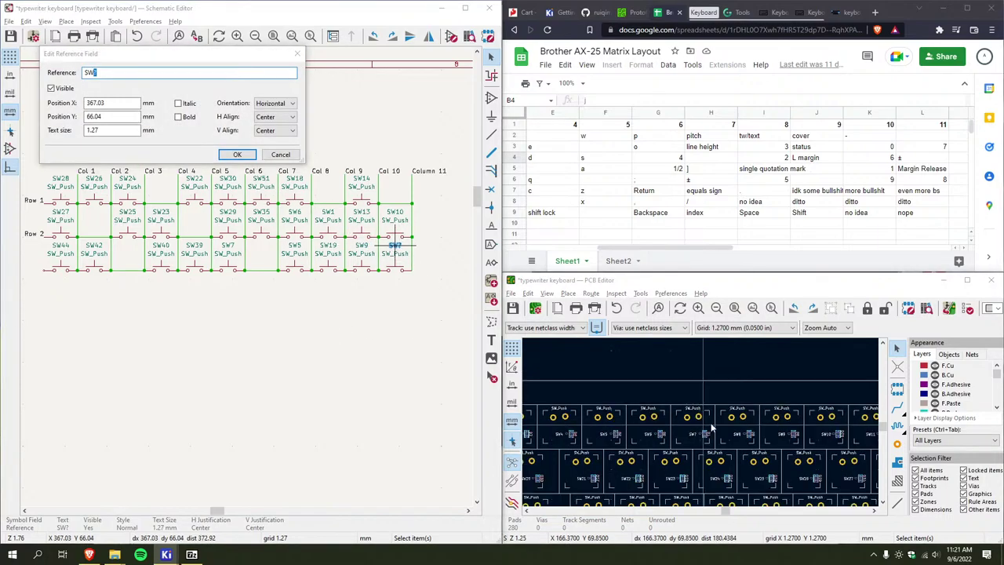
{"action": "scroll", "coordinate": [600, 404], "scroll_direction": "up", "scroll_amount": 3}
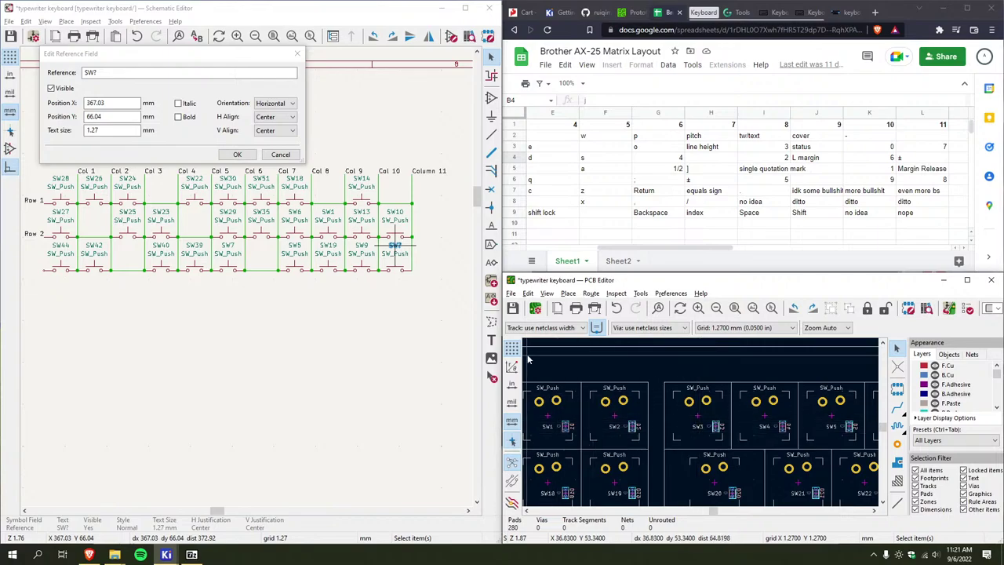
{"action": "left_click", "coordinate": [164, 81]}
{"action": "type", "text": "3"}
{"action": "key", "text": "Return"}
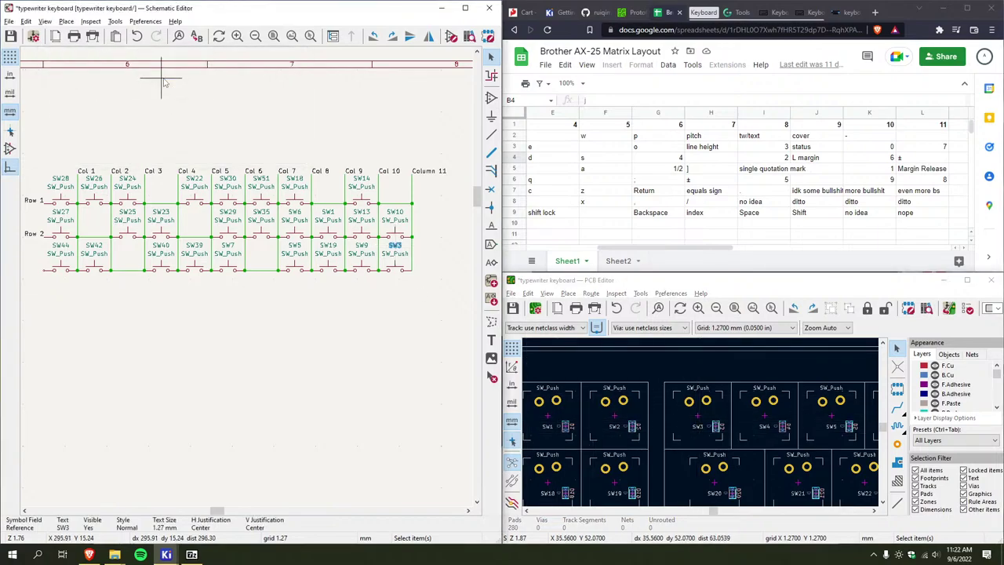
Add the net label "Row 3" at the open pin of SW44, where the third switch row begins
{"action": "scroll", "coordinate": [364, 251], "scroll_direction": "down", "scroll_amount": 2}
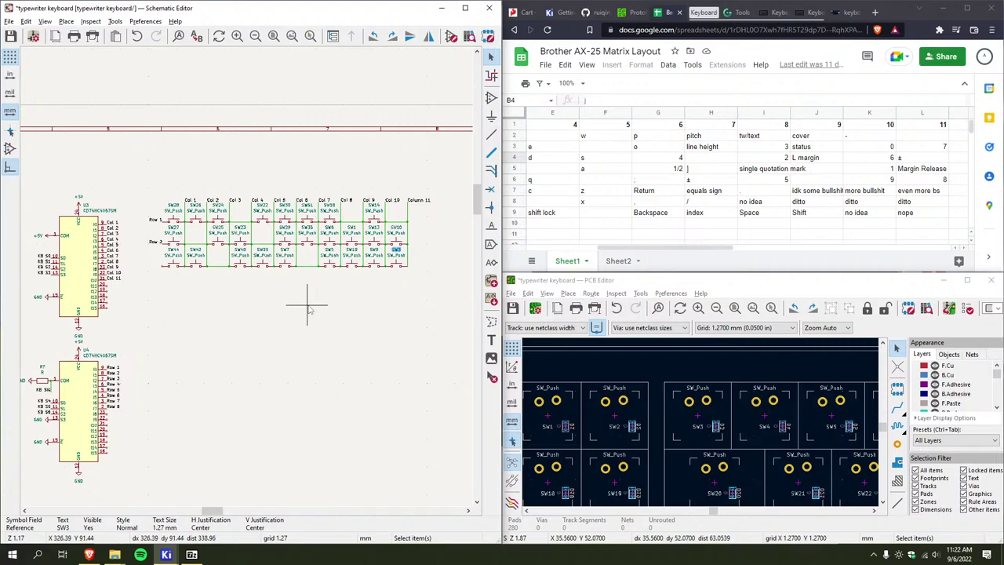
{"action": "middle_click_drag", "start_coordinate": [307, 302], "coordinate": [366, 292]}
{"action": "scroll", "coordinate": [218, 251], "scroll_direction": "up", "scroll_amount": 5}
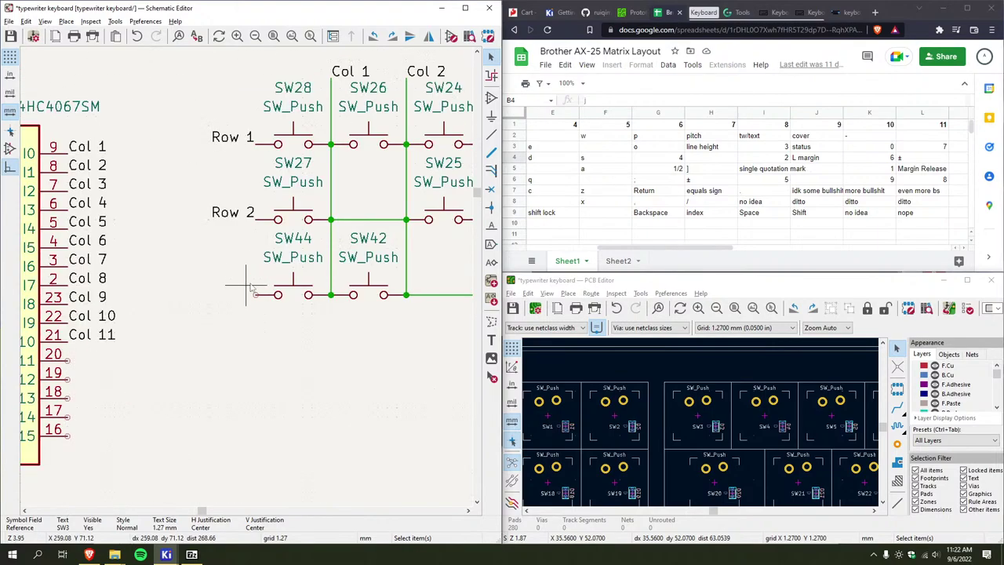
{"action": "key", "text": "l"}
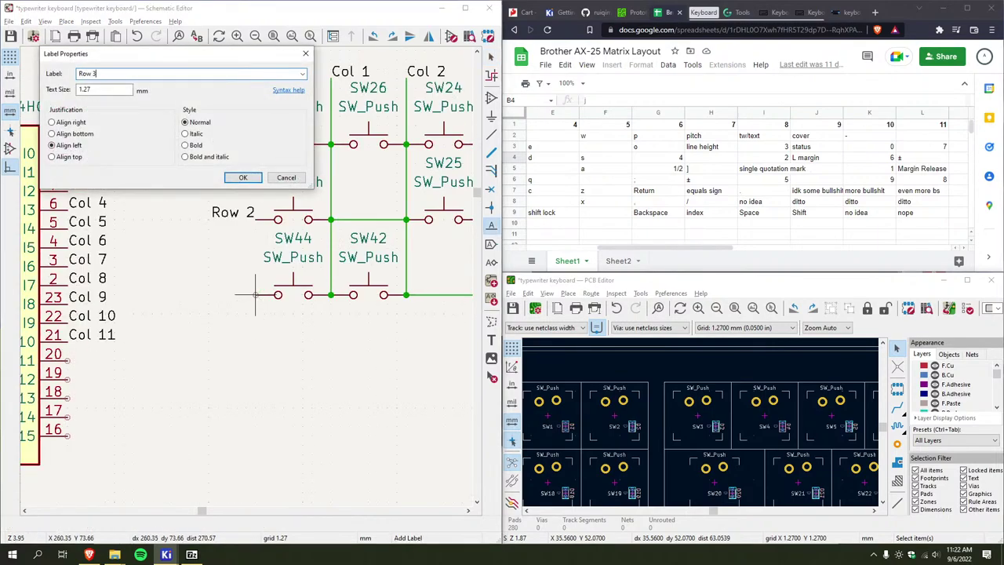
{"action": "type", "text": "Row 3"}
{"action": "key", "text": "Return"}
{"action": "left_click", "coordinate": [256, 297]}
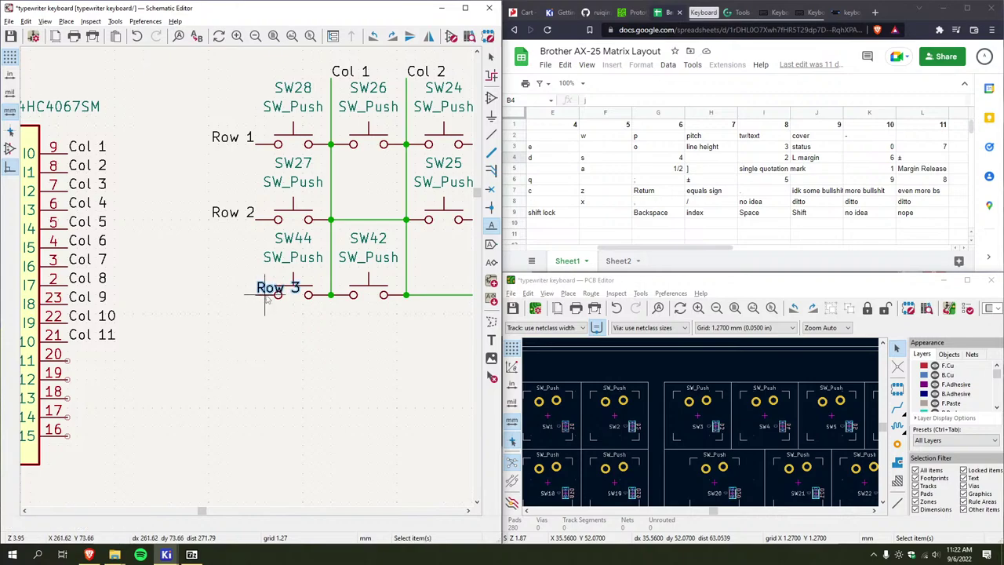
Reorient the Row 3 label so its text extends away from SW44, like the Row 1 and Row 2 labels
{"action": "right_click", "coordinate": [265, 290]}
{"action": "left_click", "coordinate": [286, 294]}
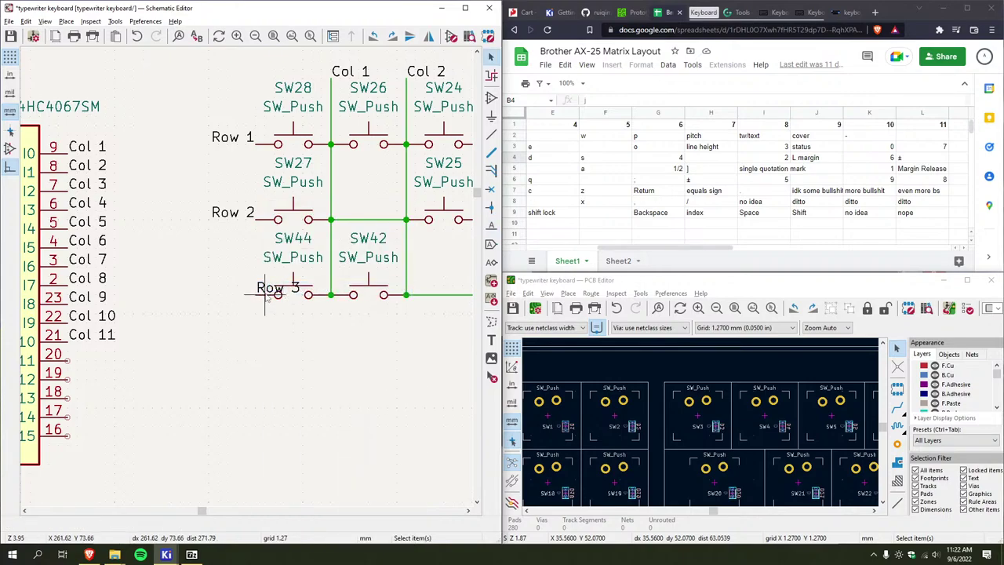
{"action": "right_click", "coordinate": [266, 290]}
{"action": "left_click", "coordinate": [290, 306]}
Check row 4 of the matrix spreadsheet and extend the Col 1 wire down from Row 3 to a fourth switch row
{"action": "scroll", "coordinate": [247, 282], "scroll_direction": "down", "scroll_amount": 5}
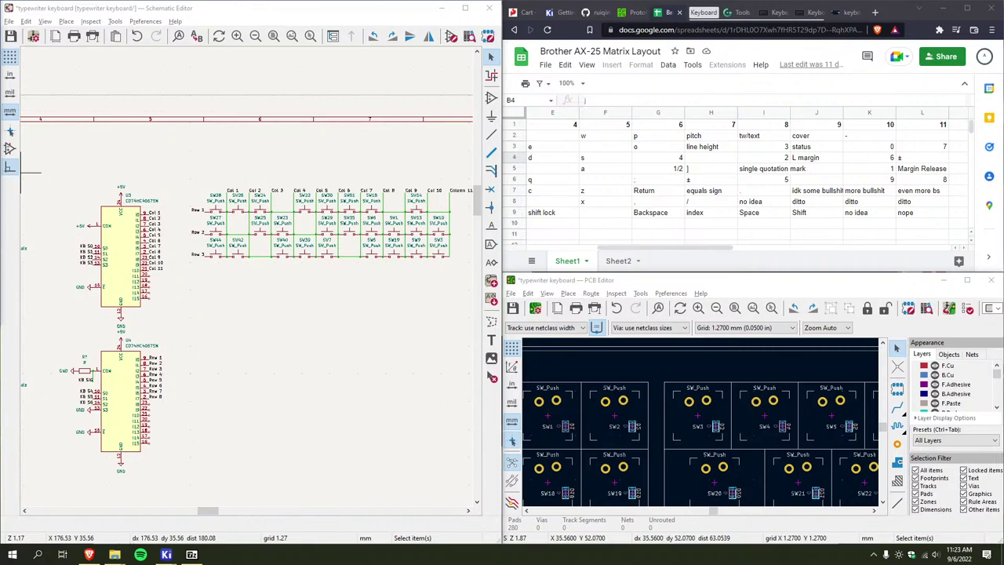
{"action": "scroll", "coordinate": [190, 307], "scroll_direction": "up", "scroll_amount": 3}
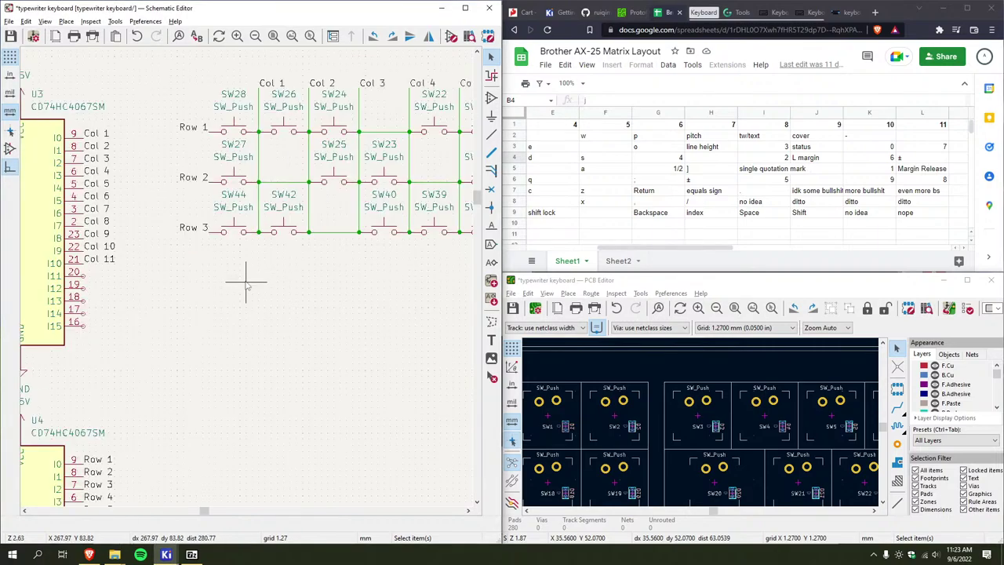
{"action": "scroll", "coordinate": [197, 287], "scroll_direction": "down", "scroll_amount": 5}
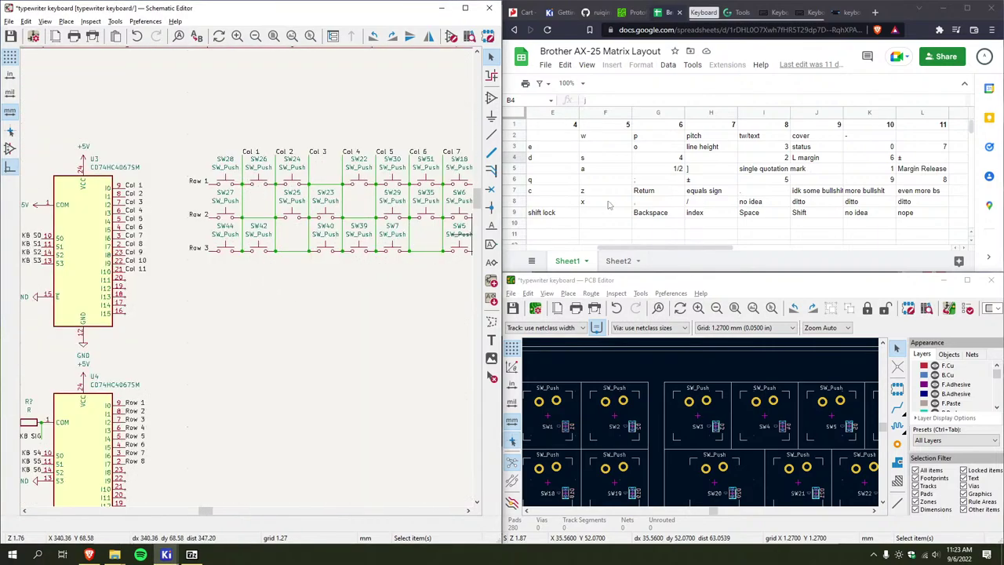
{"action": "scroll", "coordinate": [608, 204], "scroll_direction": "left", "scroll_amount": 5}
{"action": "scroll", "coordinate": [255, 265], "scroll_direction": "up", "scroll_amount": 3}
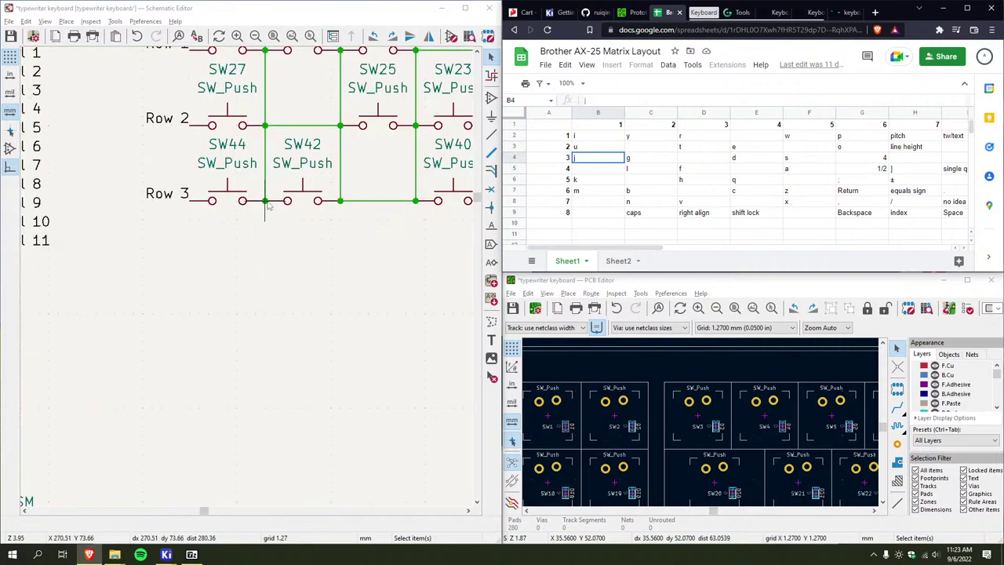
{"action": "key", "text": "w"}
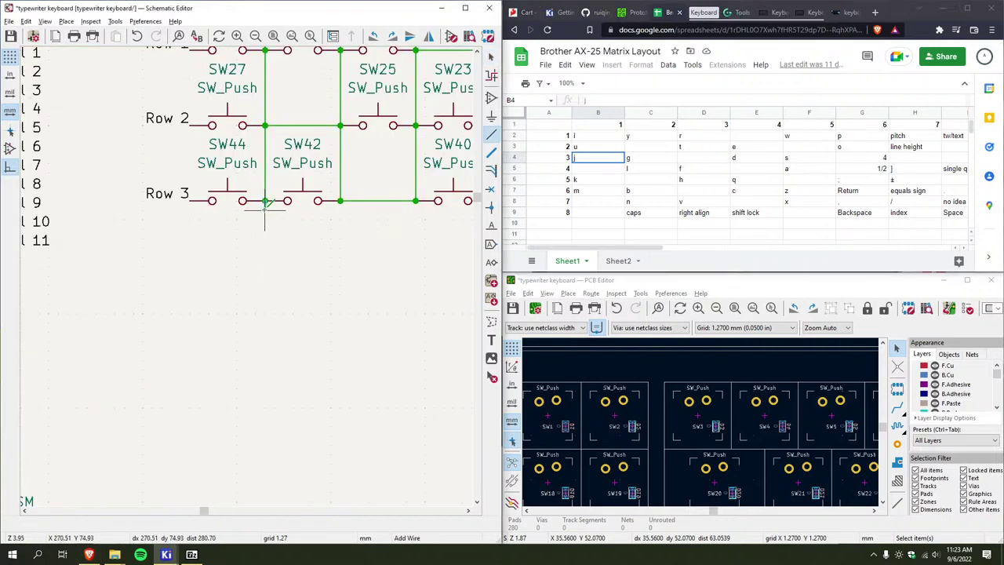
{"action": "double_click", "coordinate": [265, 276]}
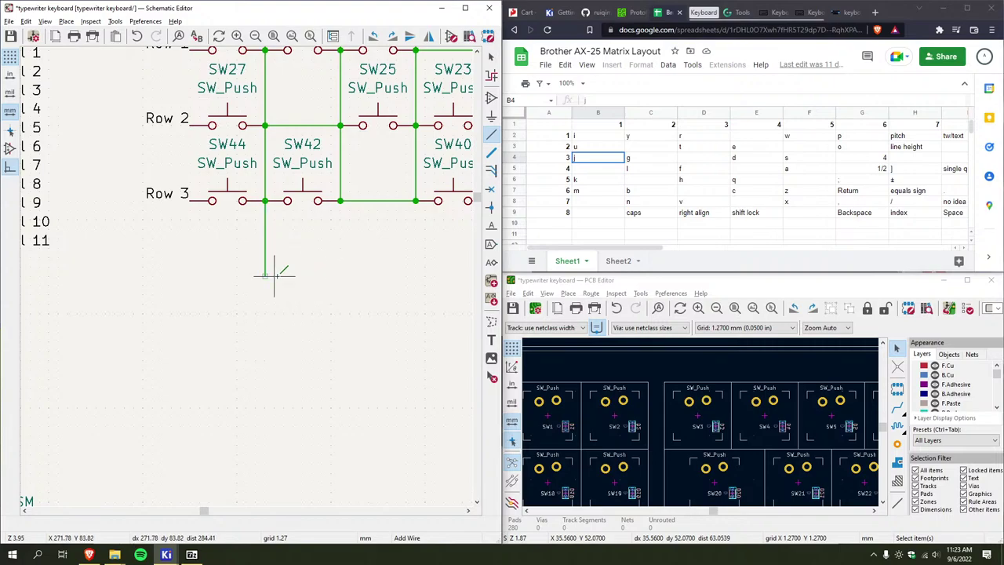
Place two adjacent SW_Push switches in the fourth row, below SW42 and SW25, starting at the Col 1 wire
{"action": "key", "text": "a"}
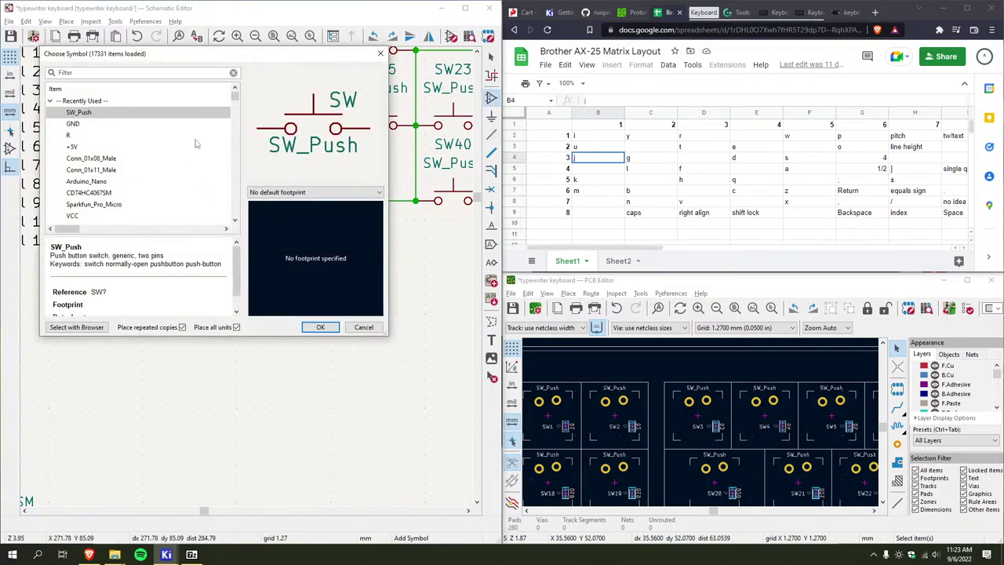
{"action": "left_click", "coordinate": [320, 327]}
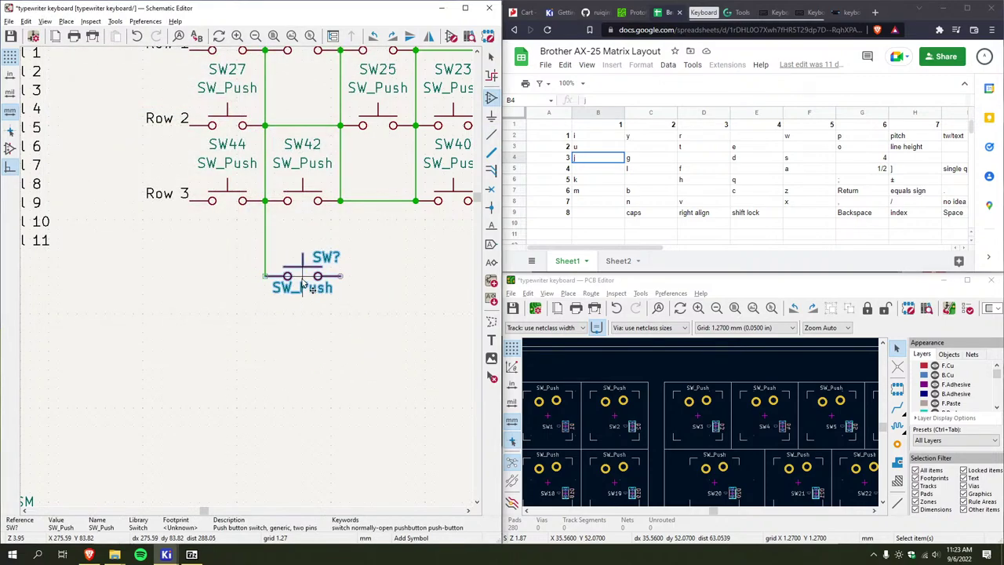
{"action": "left_click", "coordinate": [302, 284]}
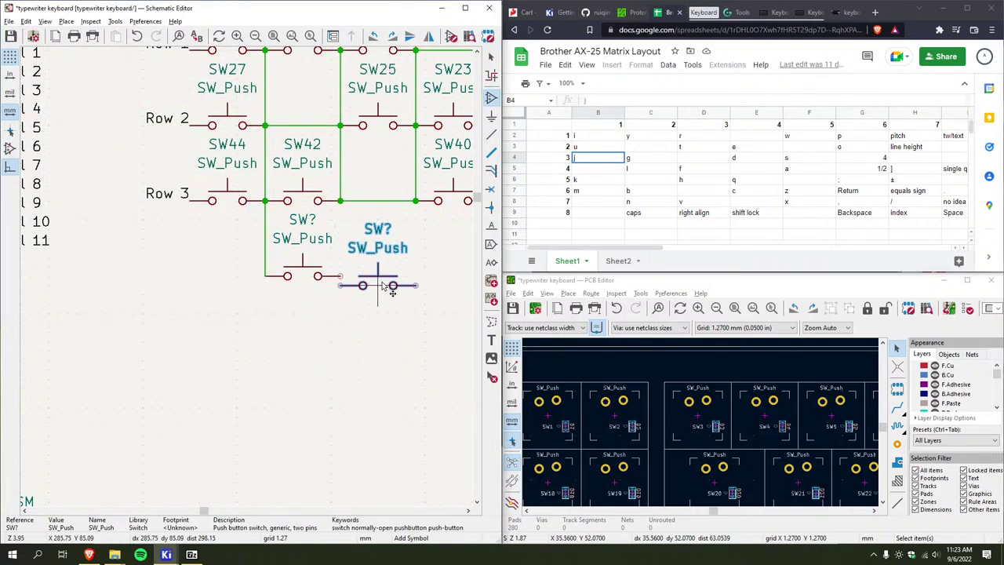
{"action": "left_click", "coordinate": [377, 282]}
{"action": "middle_click_drag", "start_coordinate": [403, 294], "coordinate": [236, 311]}
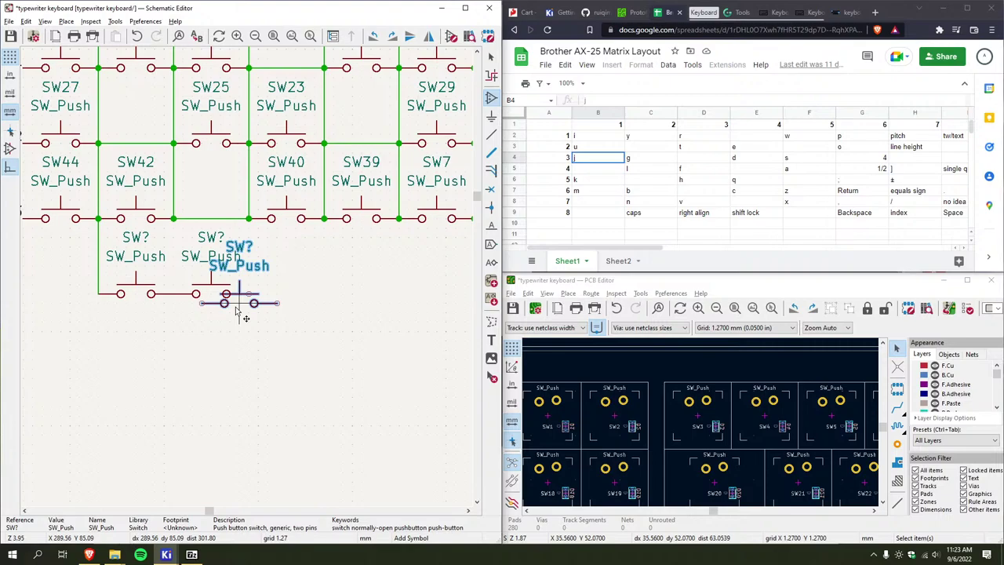
Place four more SW_Push switches in the fourth row, in the columns of SW39, SW7, SW35 and SW5
{"action": "left_click", "coordinate": [361, 295]}
{"action": "middle_click_drag", "start_coordinate": [361, 294], "coordinate": [209, 290]}
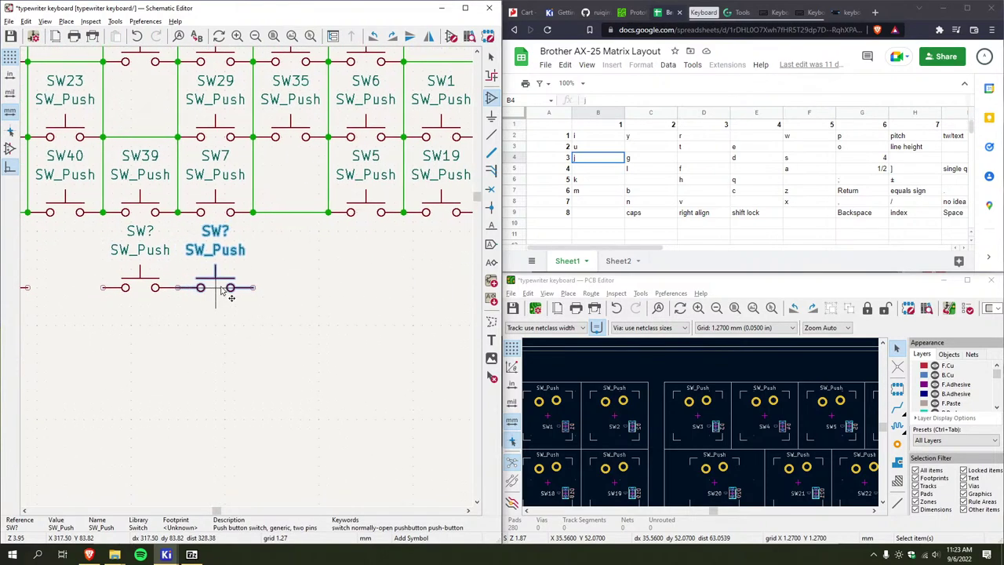
{"action": "left_click", "coordinate": [217, 289]}
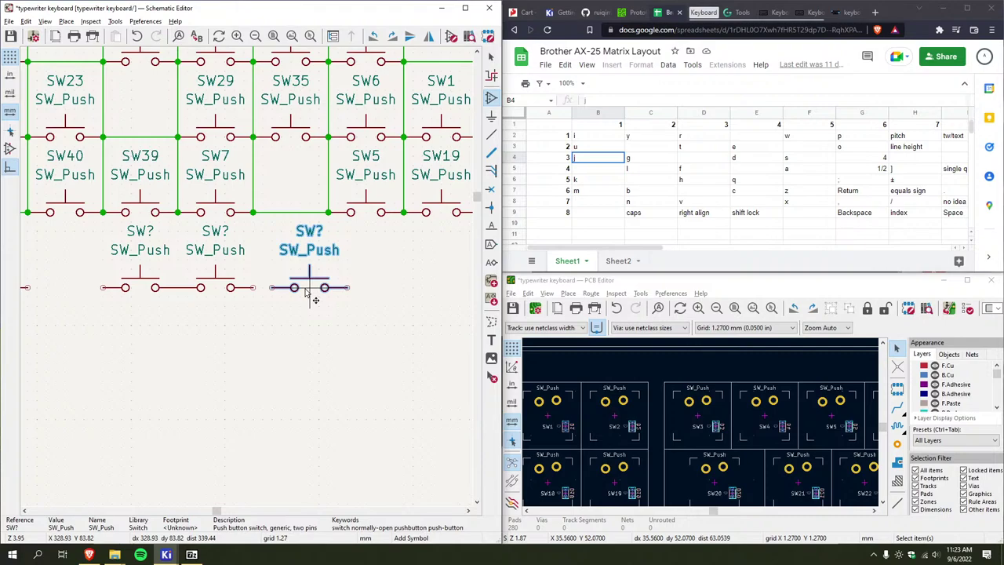
{"action": "left_click", "coordinate": [286, 297]}
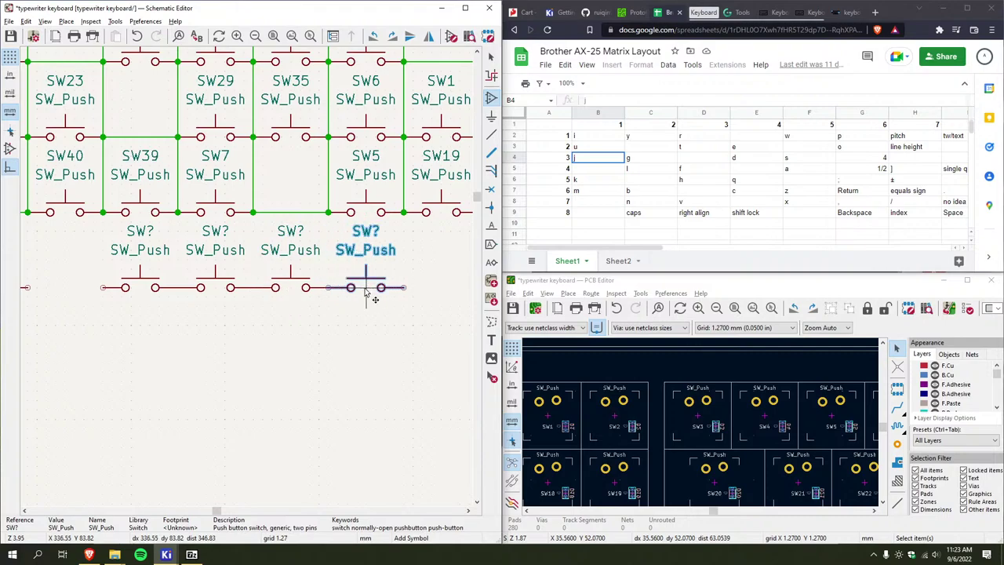
{"action": "left_click", "coordinate": [366, 291]}
Check the higher columns of spreadsheet row 4 and place SW_Push switches in the fourth row below SW9 and SW3
{"action": "left_click_drag", "start_coordinate": [608, 249], "coordinate": [663, 249]}
{"action": "middle_click_drag", "start_coordinate": [342, 298], "coordinate": [196, 304]}
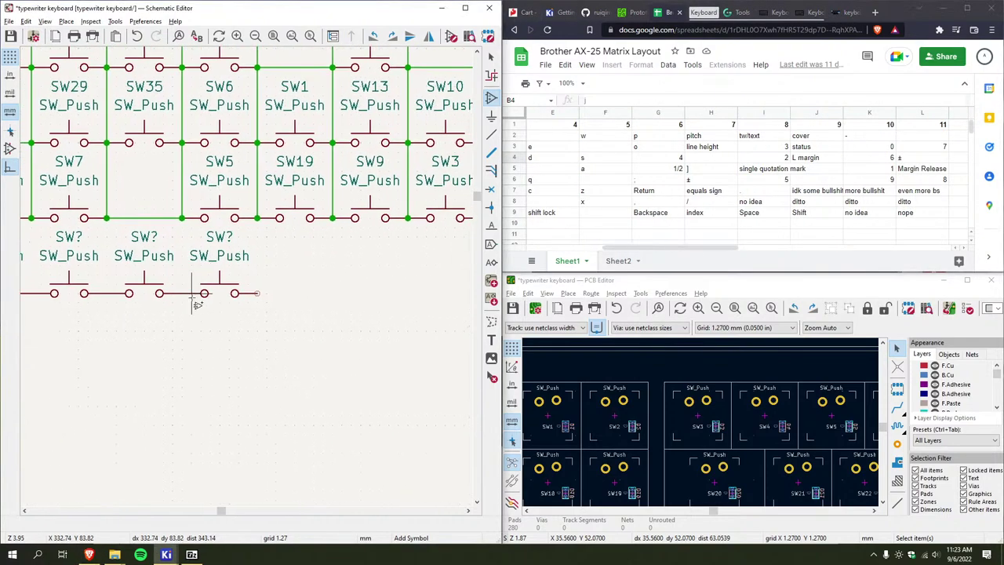
{"action": "scroll", "coordinate": [287, 285], "scroll_direction": "down", "scroll_amount": 2}
{"action": "left_click", "coordinate": [293, 278]}
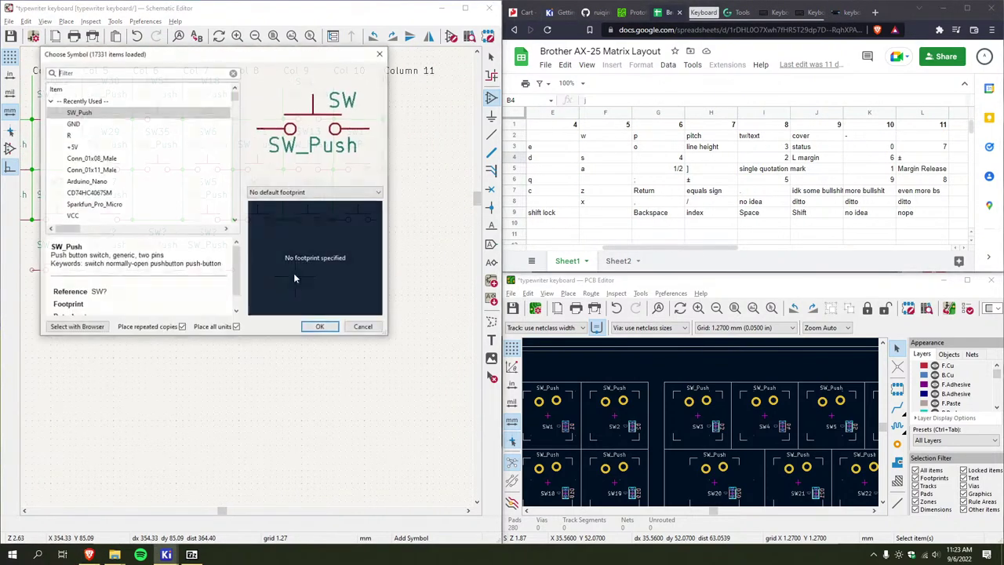
{"action": "left_click", "coordinate": [319, 327]}
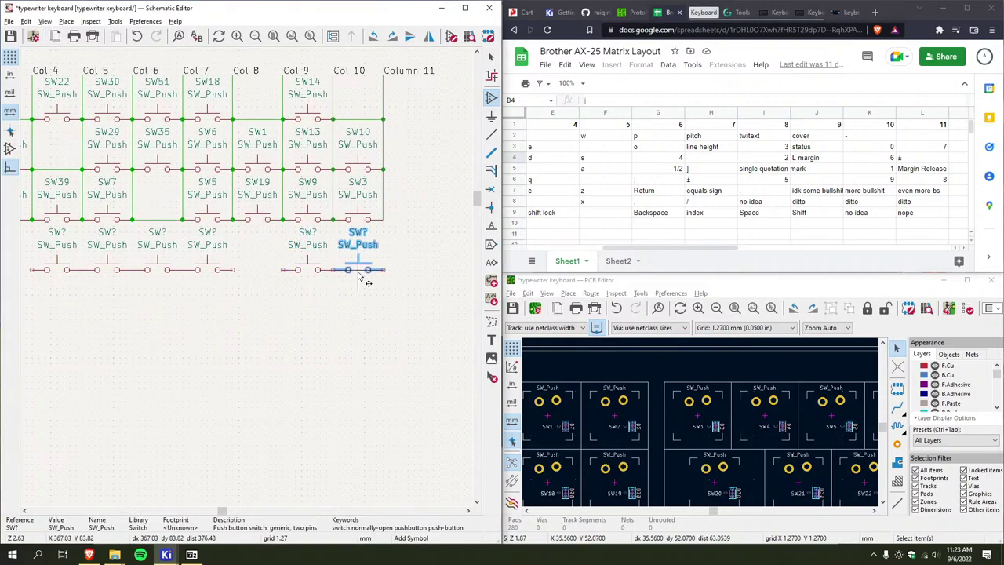
{"action": "scroll", "coordinate": [242, 275], "scroll_direction": "up", "scroll_amount": 4}
{"action": "scroll", "coordinate": [244, 281], "scroll_direction": "down", "scroll_amount": 4}
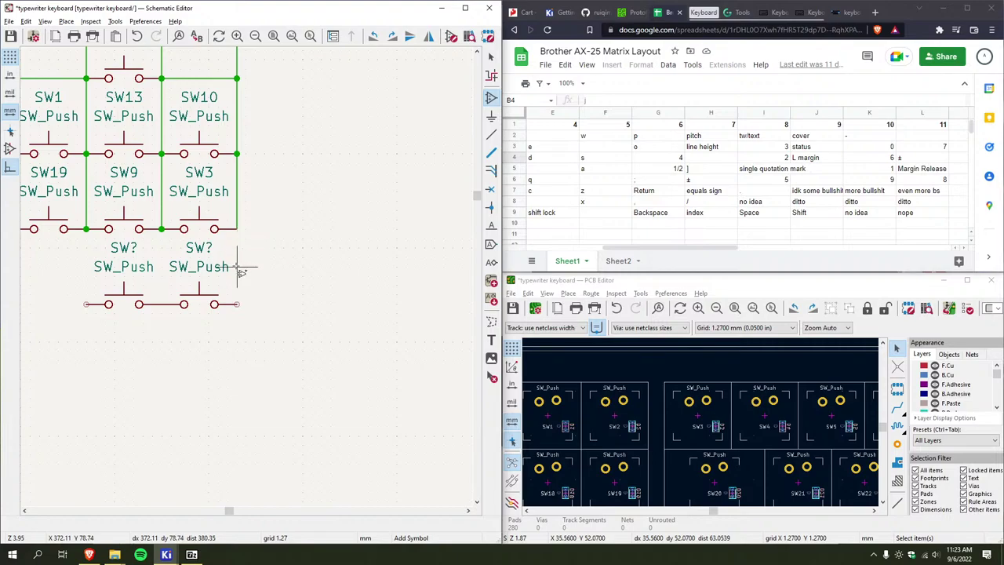
Extend the Col 2, Col 3 and Col 4 wires down to the fourth switch row and wire across the gap between Col 3 and Col 4
{"action": "scroll", "coordinate": [216, 330], "scroll_direction": "down", "scroll_amount": 3}
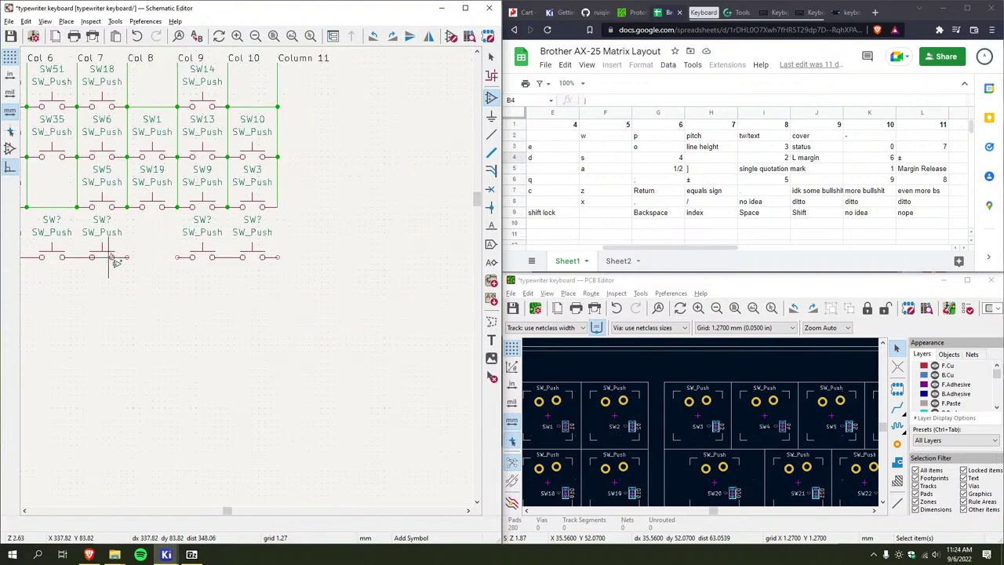
{"action": "scroll", "coordinate": [102, 262], "scroll_direction": "left", "scroll_amount": 3}
{"action": "left_click", "coordinate": [93, 268]}
{"action": "scroll", "coordinate": [118, 258], "scroll_direction": "left", "scroll_amount": 5}
{"action": "key", "text": "w"}
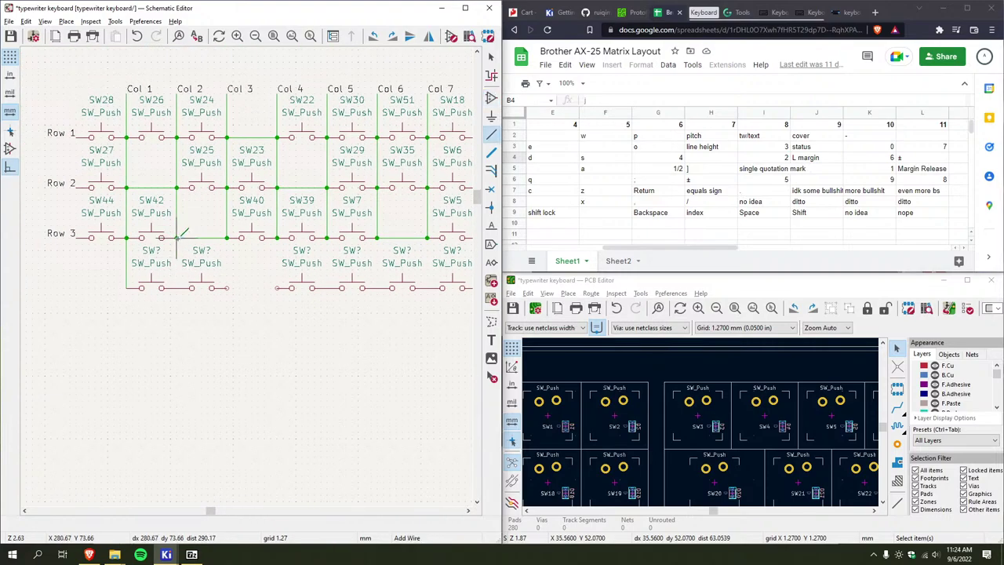
{"action": "left_click", "coordinate": [178, 237]}
{"action": "left_click", "coordinate": [177, 288]}
{"action": "left_click", "coordinate": [227, 237]}
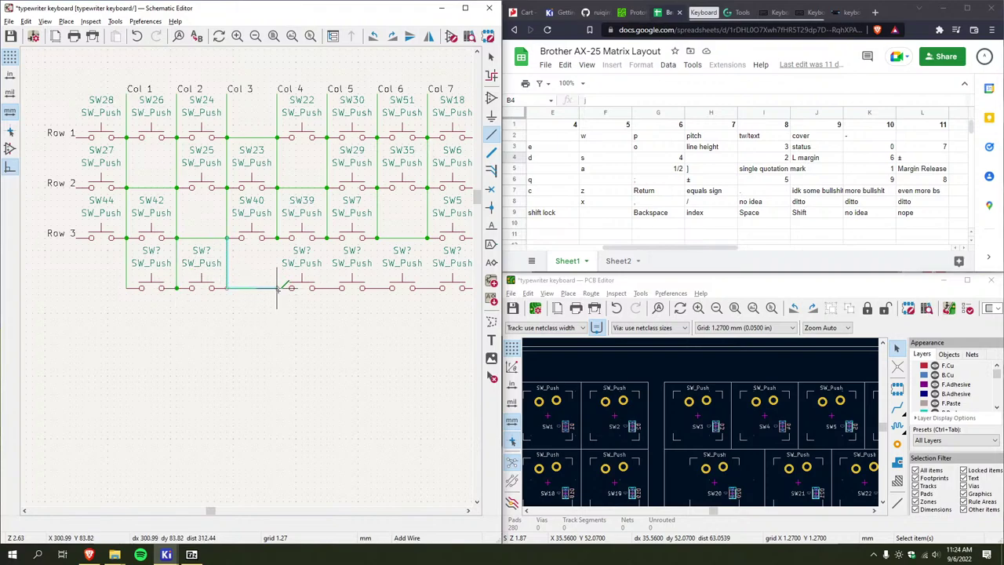
{"action": "left_click", "coordinate": [276, 288]}
{"action": "left_click", "coordinate": [276, 288]}
{"action": "middle_click_drag", "start_coordinate": [328, 288], "coordinate": [223, 288]}
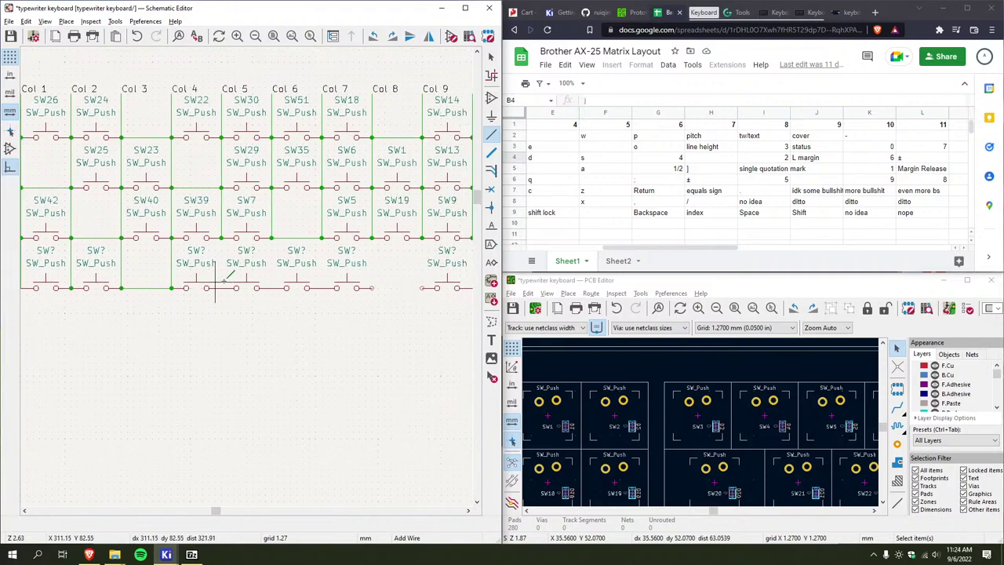
Extend the Col 5, Col 6 and Col 7 wires down from Row 3 to the fourth switch row
{"action": "left_click", "coordinate": [222, 237]}
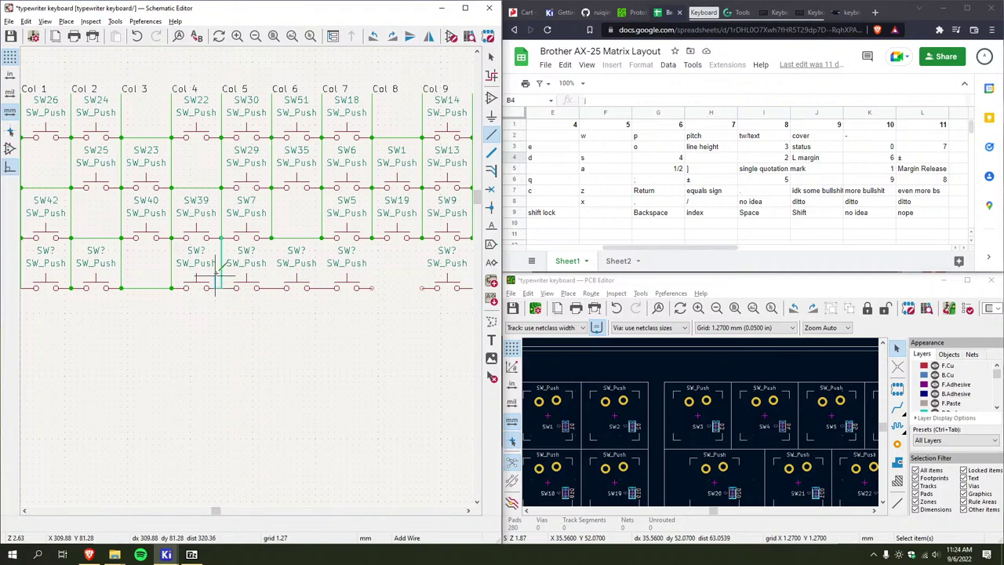
{"action": "left_click", "coordinate": [221, 287]}
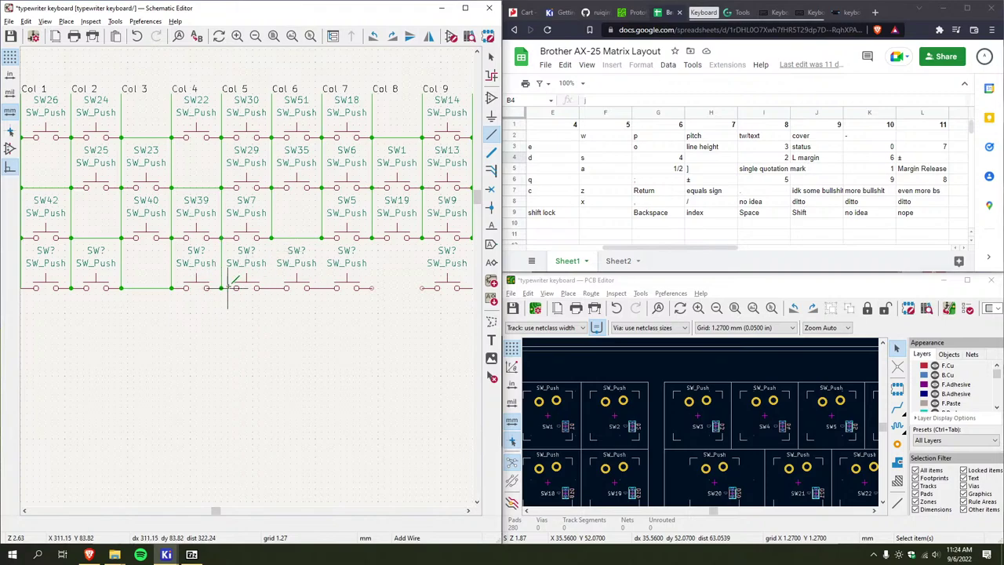
{"action": "left_click", "coordinate": [271, 287]}
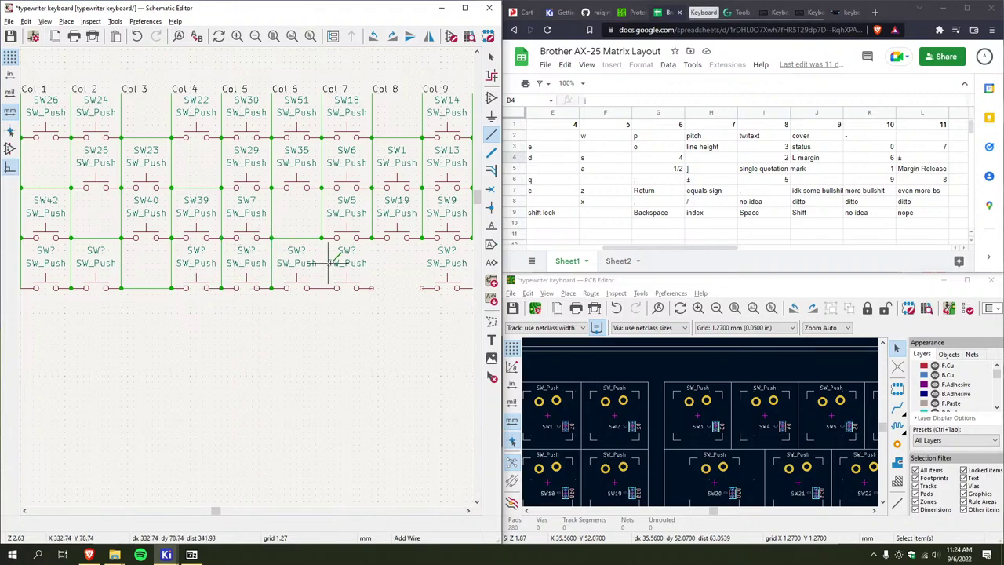
{"action": "left_click", "coordinate": [321, 237]}
{"action": "left_click", "coordinate": [321, 287]}
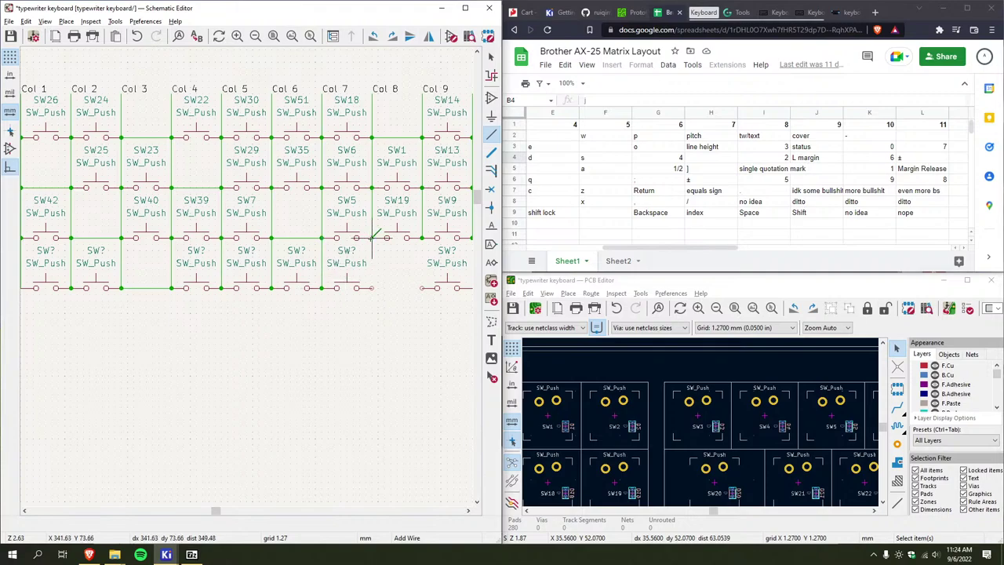
Extend the Col 8, Col 9 and Col 10 wires down to the fourth row and wire across the gap between Col 8 and Col 9
{"action": "scroll", "coordinate": [352, 267], "scroll_direction": "right", "scroll_amount": 1, "text": "ctrl"}
{"action": "scroll", "coordinate": [351, 267], "scroll_direction": "right", "scroll_amount": 2, "text": "ctrl"}
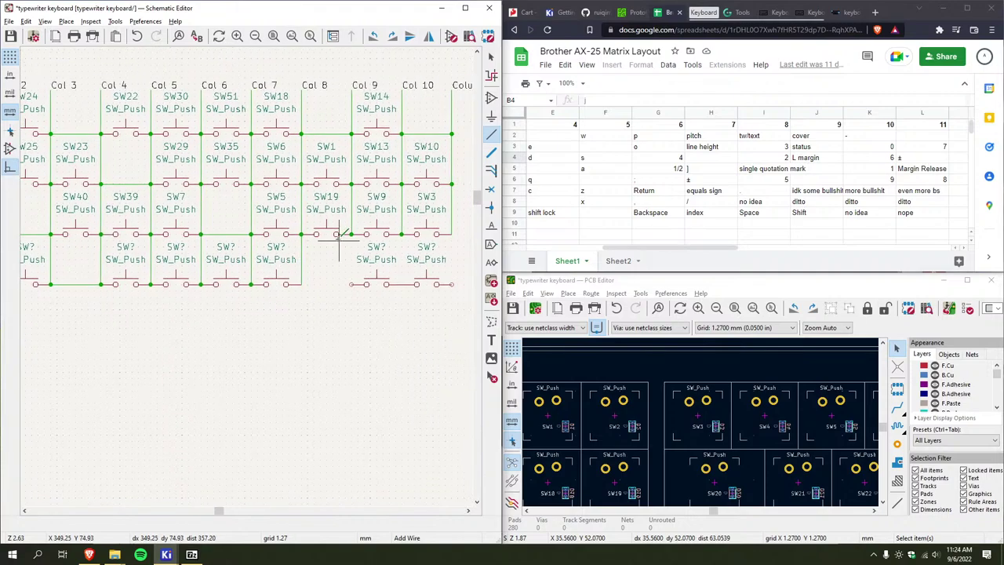
{"action": "left_click", "coordinate": [301, 284]}
{"action": "left_click", "coordinate": [351, 233]}
{"action": "scroll", "coordinate": [358, 281], "scroll_direction": "right", "scroll_amount": 2, "text": "ctrl"}
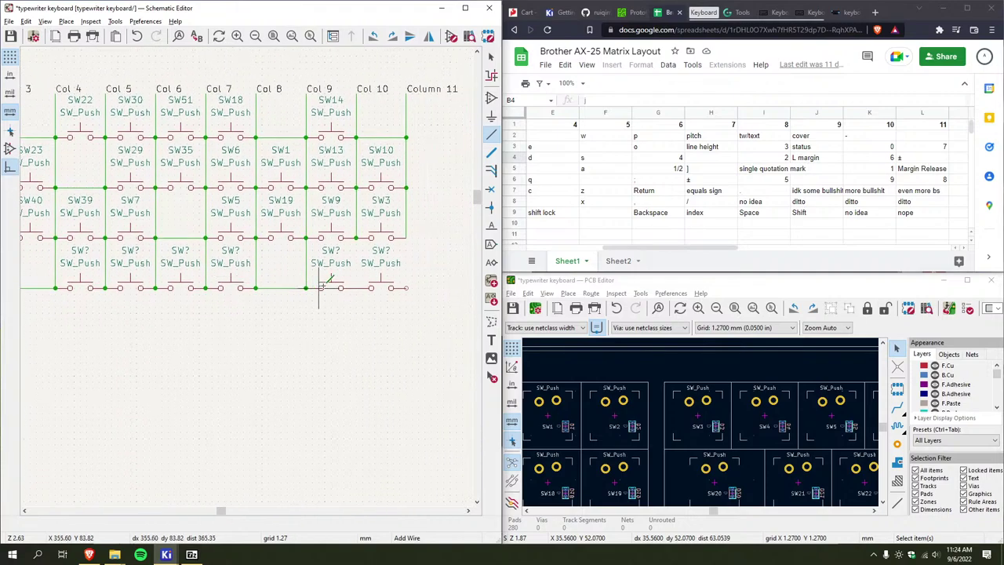
{"action": "left_click", "coordinate": [356, 237]}
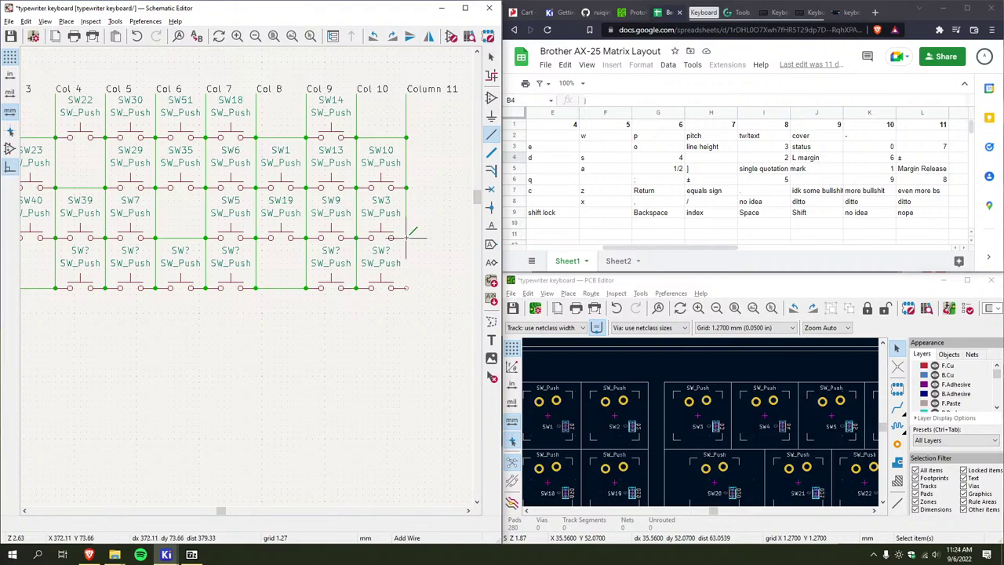
Extend the Column 11 wire down to the fourth row and add a lead-in wire to the left of Col 1 for that row
{"action": "scroll", "coordinate": [188, 268], "scroll_direction": "down", "scroll_amount": 3}
{"action": "scroll", "coordinate": [187, 267], "scroll_direction": "up", "scroll_amount": 3}
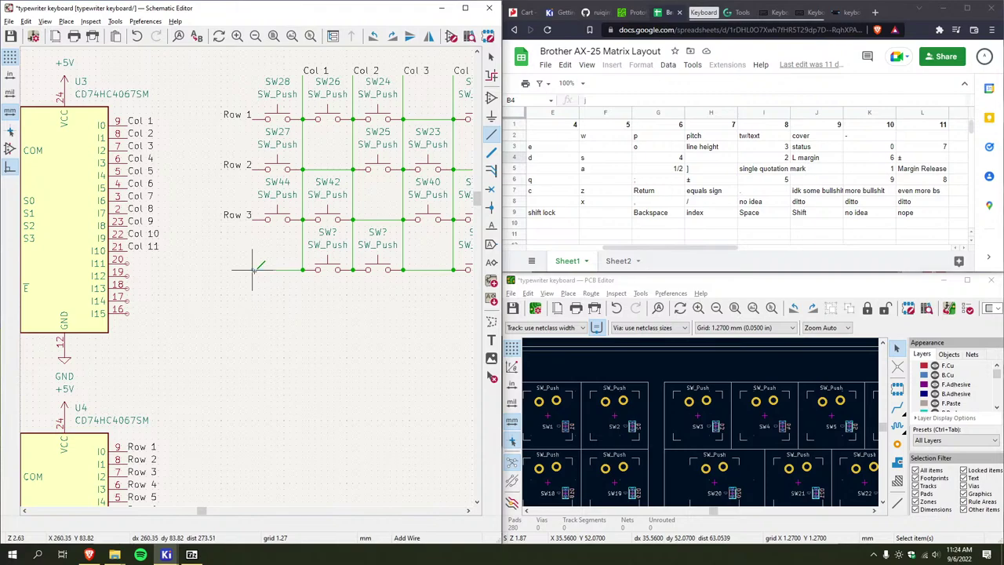
{"action": "scroll", "coordinate": [243, 259], "scroll_direction": "down", "scroll_amount": 3}
{"action": "scroll", "coordinate": [191, 240], "scroll_direction": "up", "scroll_amount": 2}
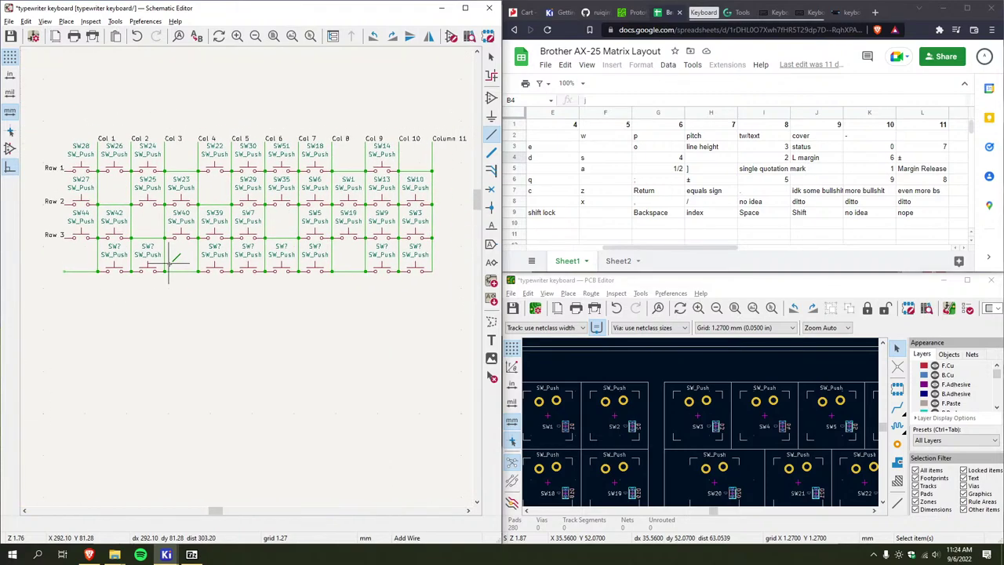
{"action": "scroll", "coordinate": [168, 268], "scroll_direction": "up", "scroll_amount": 2}
{"action": "scroll", "coordinate": [222, 283], "scroll_direction": "down", "scroll_amount": 3}
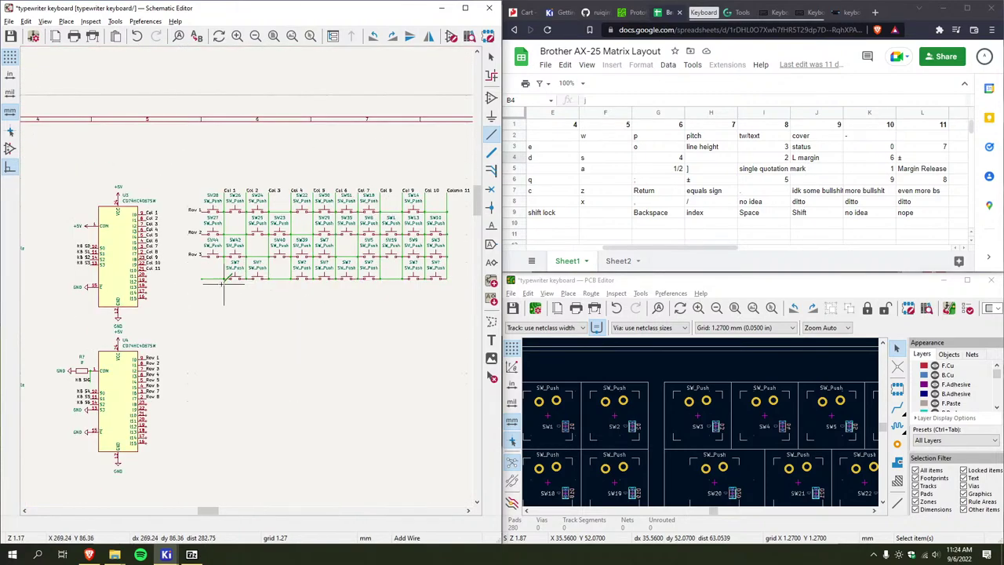
{"action": "scroll", "coordinate": [223, 288], "scroll_direction": "up", "scroll_amount": 4}
{"action": "key", "text": "Escape"}
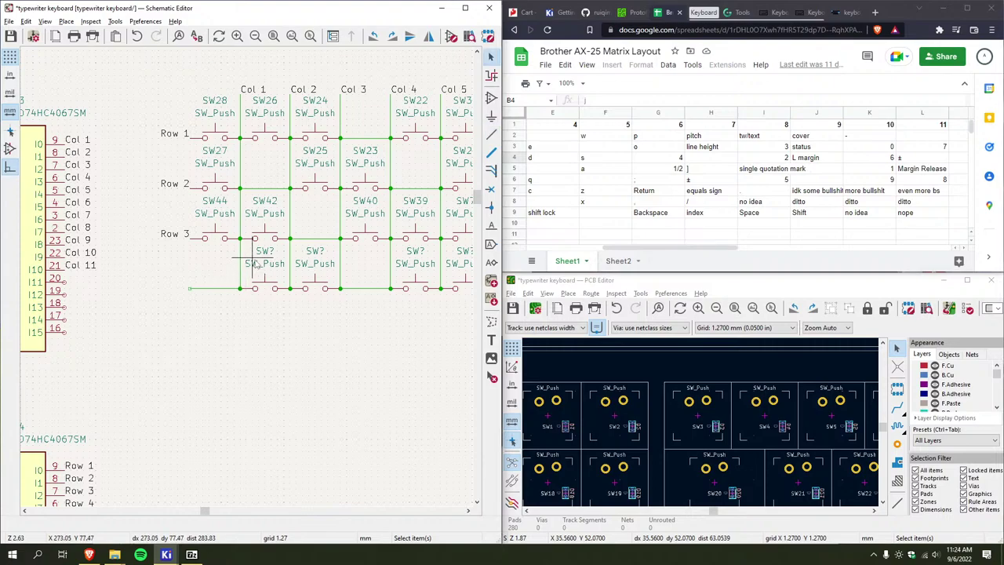
Look up the l key in spreadsheet row 4 and the PCB layout, and set the reference of the switch below SW42 to SW46
{"action": "scroll", "coordinate": [560, 236], "scroll_direction": "left", "scroll_amount": 5}
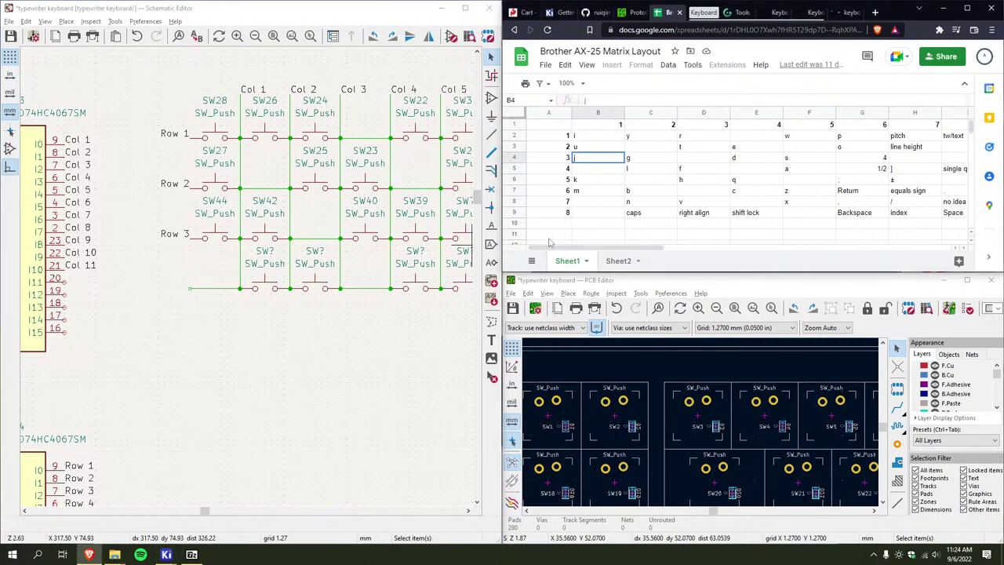
{"action": "left_click", "coordinate": [637, 172]}
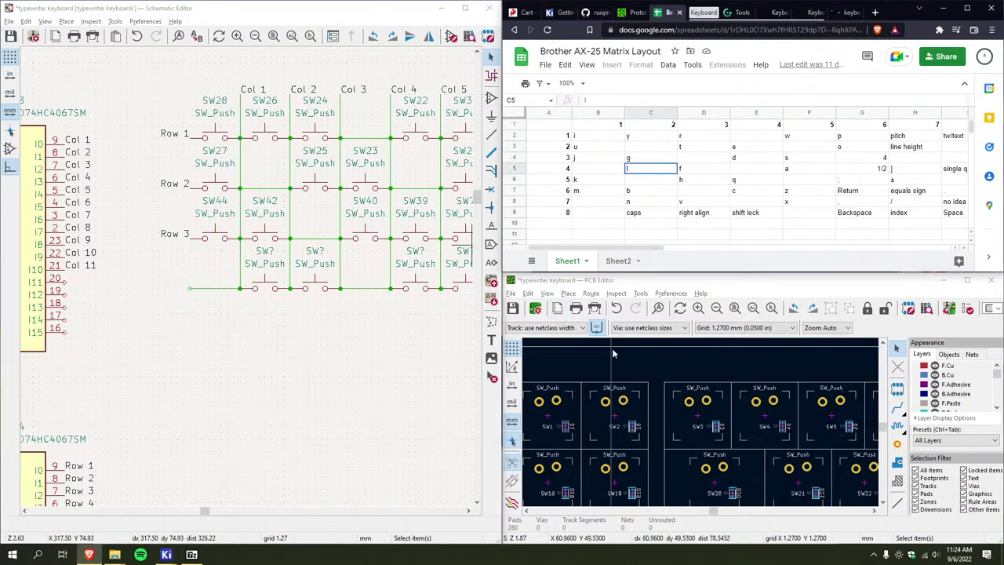
{"action": "scroll", "coordinate": [558, 357], "scroll_direction": "down", "scroll_amount": 3}
{"action": "scroll", "coordinate": [628, 380], "scroll_direction": "down", "scroll_amount": 3, "text": "shift"}
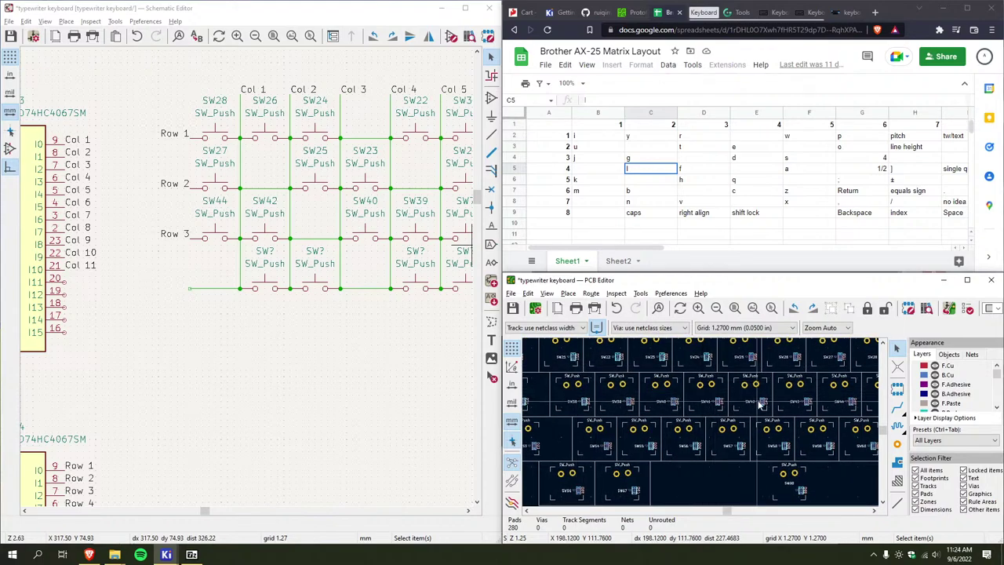
{"action": "scroll", "coordinate": [784, 404], "scroll_direction": "up", "scroll_amount": 2, "text": "shift"}
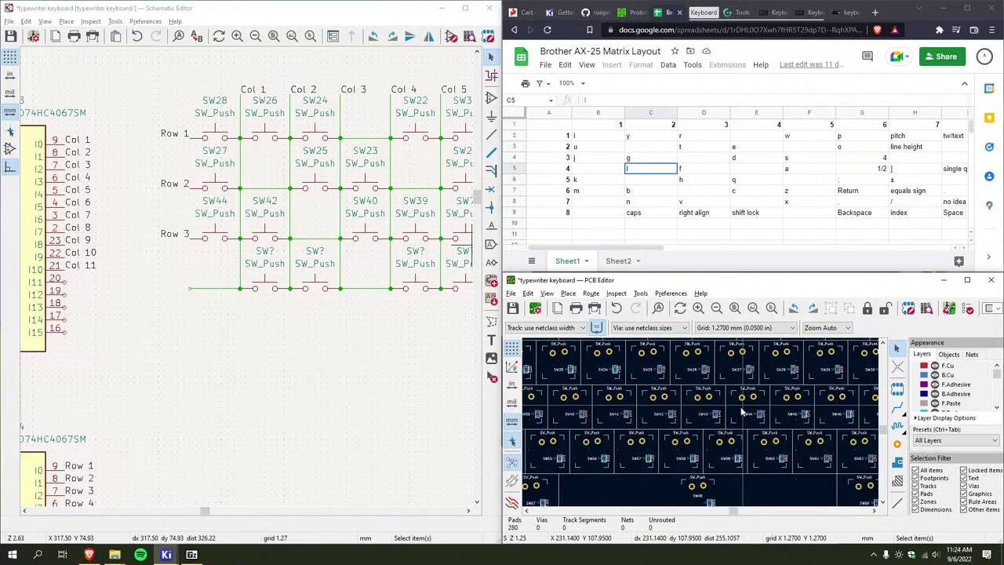
{"action": "scroll", "coordinate": [738, 408], "scroll_direction": "right", "scroll_amount": 3, "text": "ctrl"}
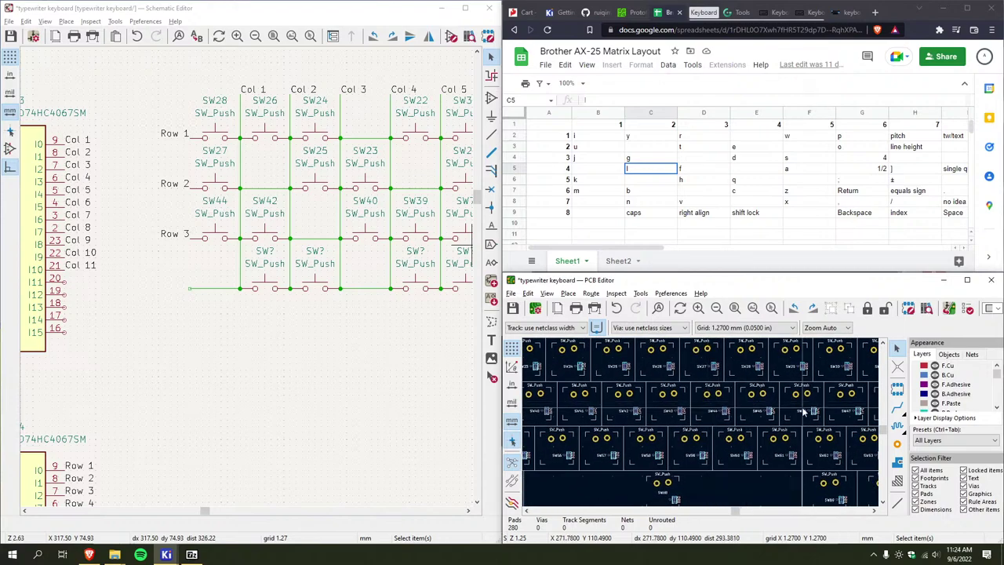
{"action": "scroll", "coordinate": [800, 409], "scroll_direction": "up", "scroll_amount": 3}
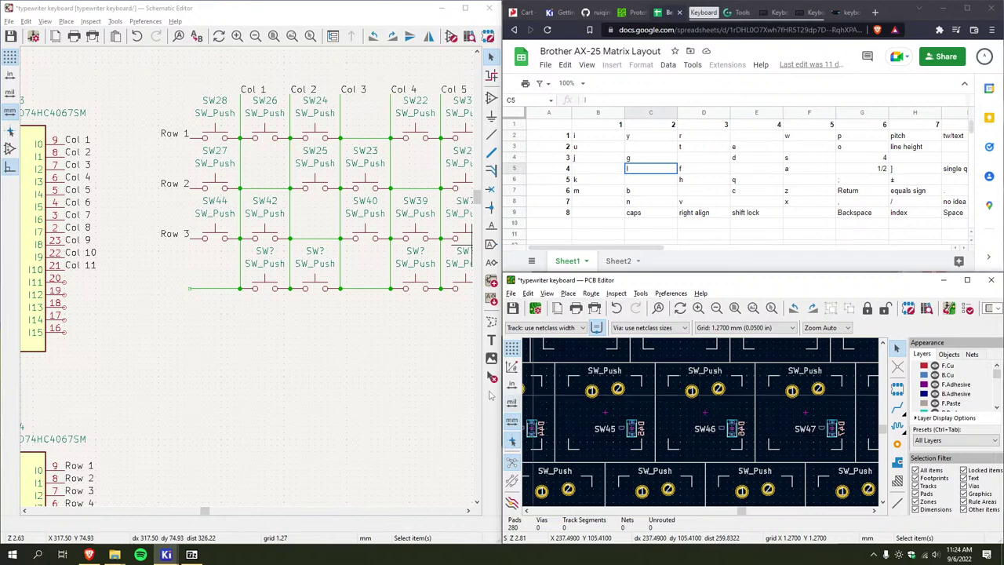
{"action": "left_click", "coordinate": [272, 257]}
{"action": "double_click", "coordinate": [272, 256]}
{"action": "type", "text": "4"}
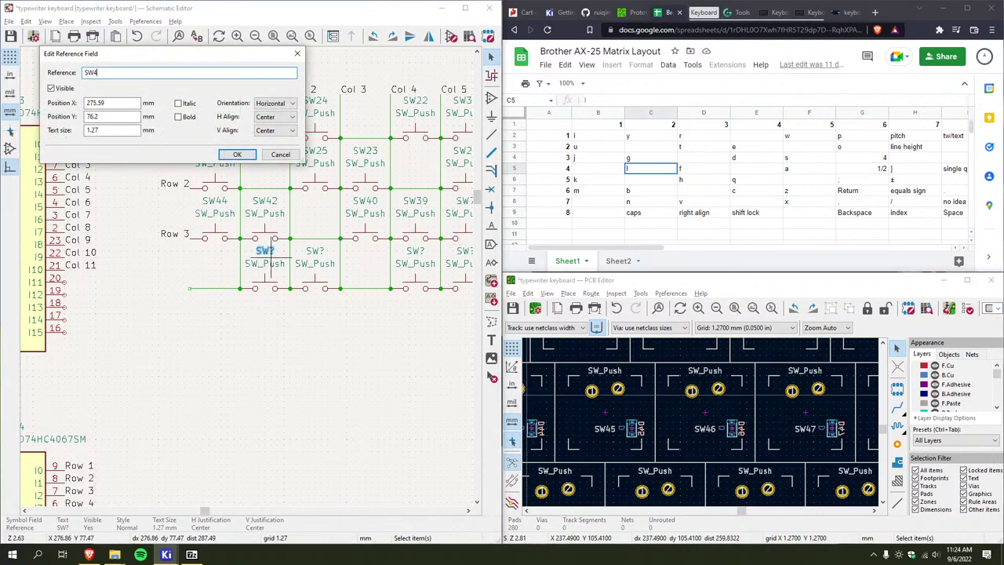
{"action": "type", "text": "6"}
{"action": "key", "text": "Return"}
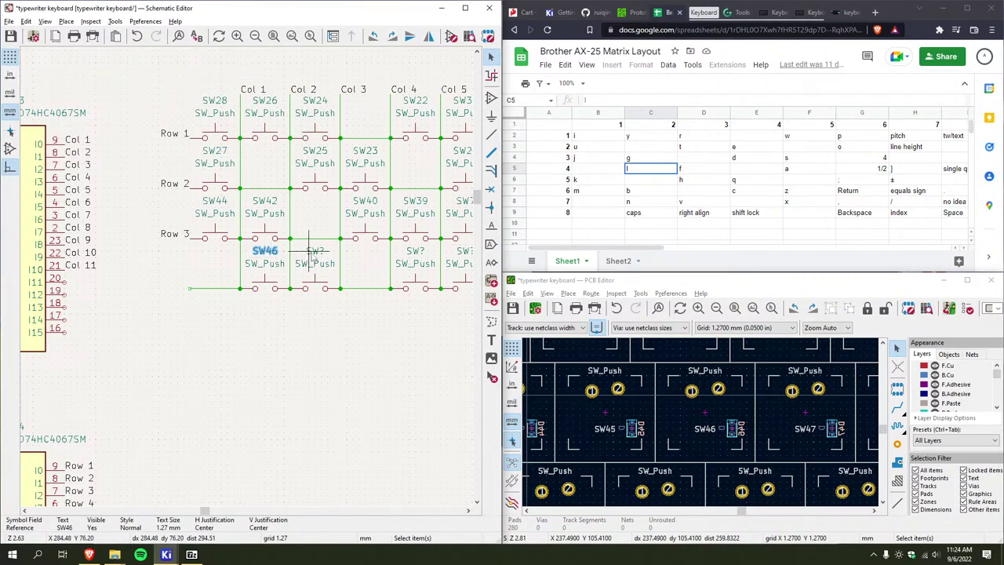
Find the f key's footprint in the PCB layout and set the reference of the fourth-row switch between Col 2 and Col 3 to SW41
{"action": "left_click", "coordinate": [315, 252]}
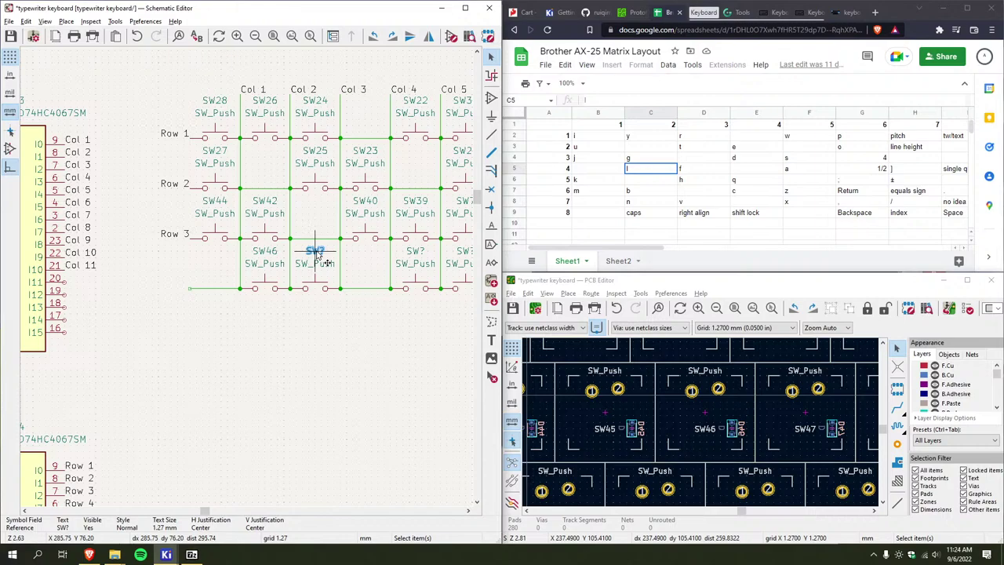
{"action": "scroll", "coordinate": [645, 401], "scroll_direction": "down", "scroll_amount": 5}
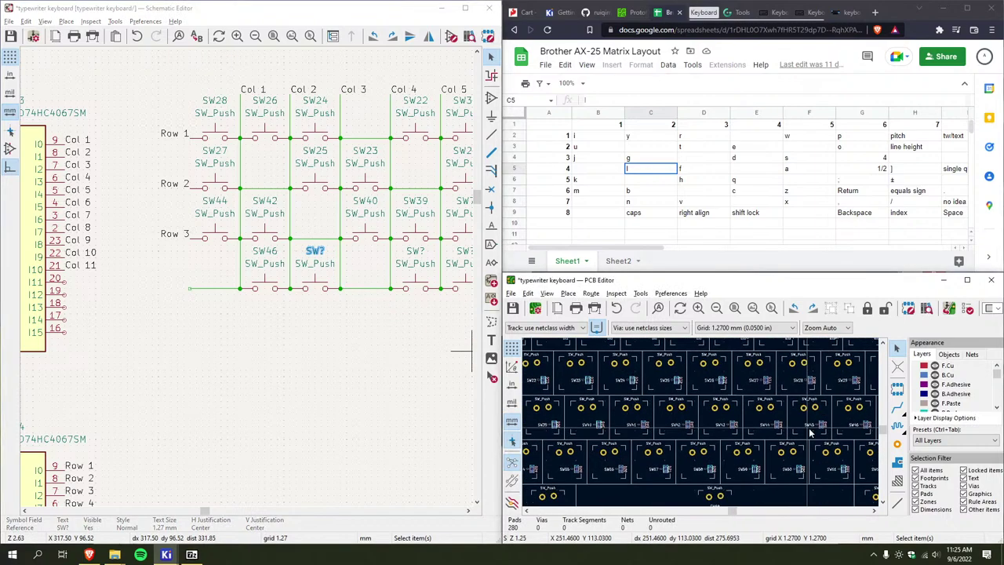
{"action": "scroll", "coordinate": [646, 401], "scroll_direction": "up", "scroll_amount": 1}
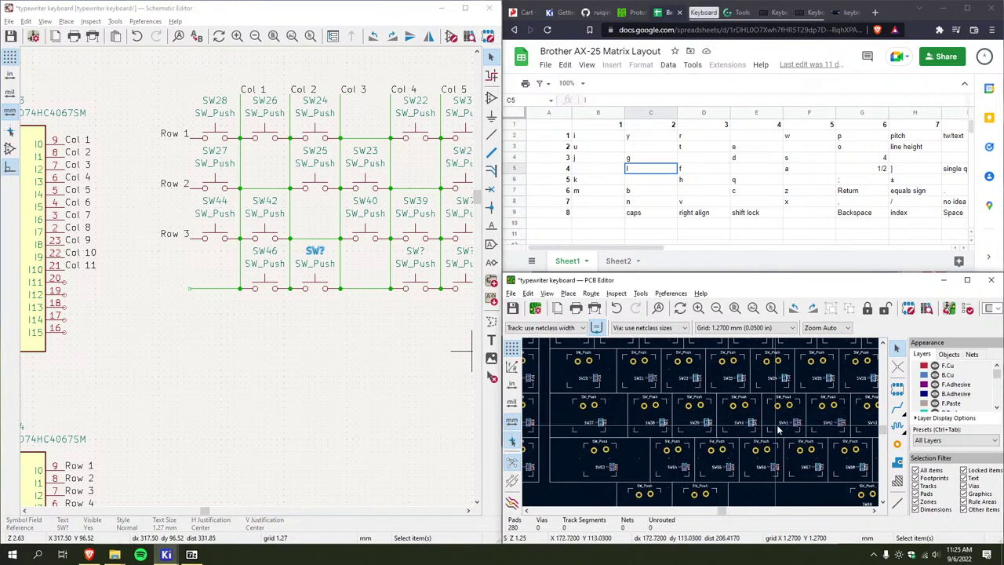
{"action": "double_click", "coordinate": [314, 251]}
{"action": "type", "text": "SW41"}
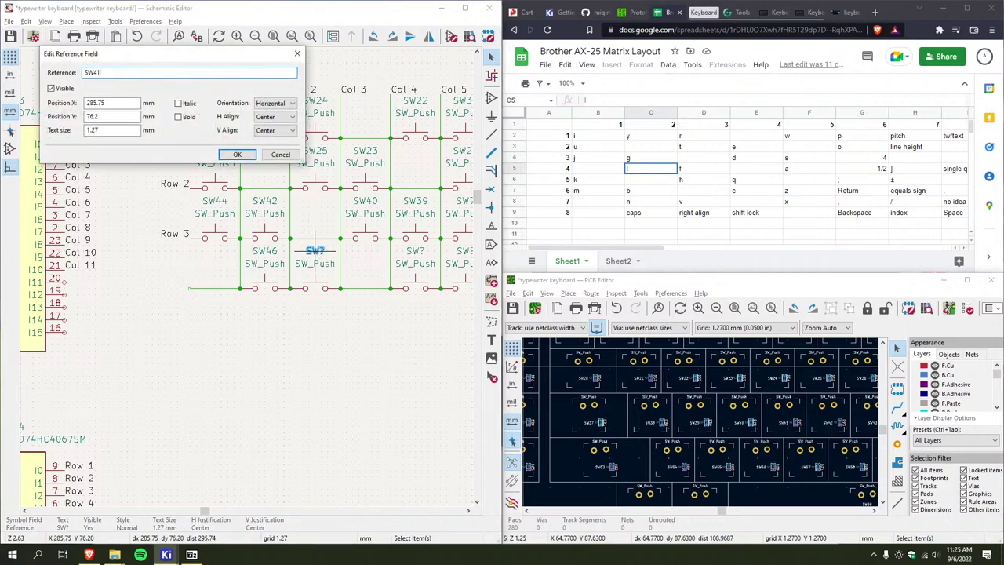
{"action": "key", "text": "Return"}
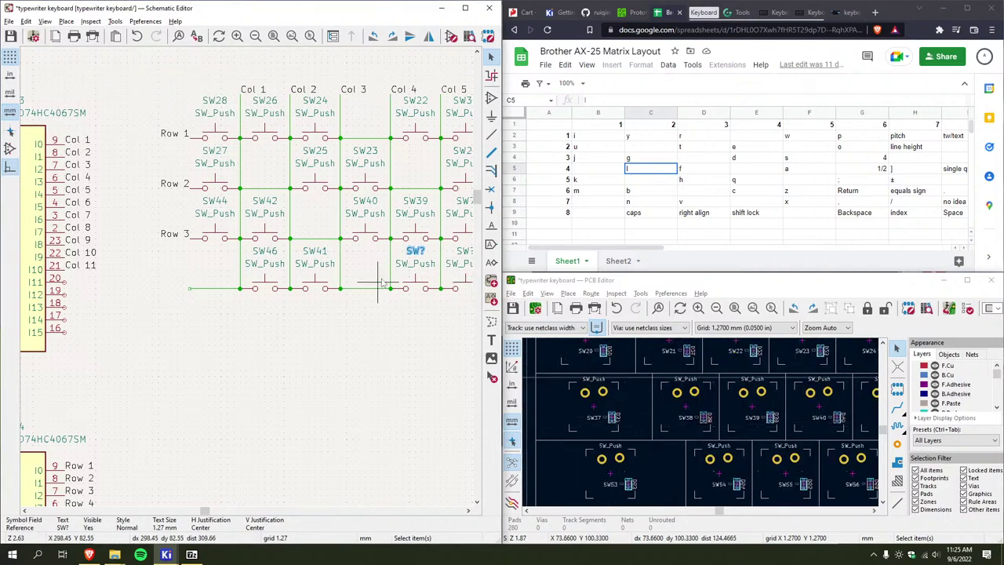
Set the reference of the fourth-row switch below SW39 to SW38
{"action": "double_click", "coordinate": [415, 252]}
{"action": "type", "text": "38"}
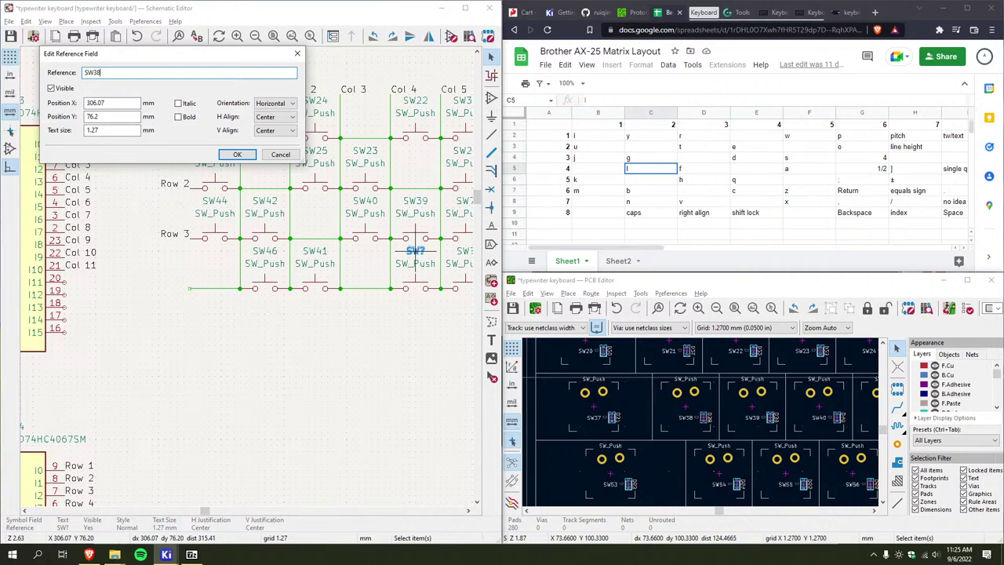
{"action": "key", "text": "Return"}
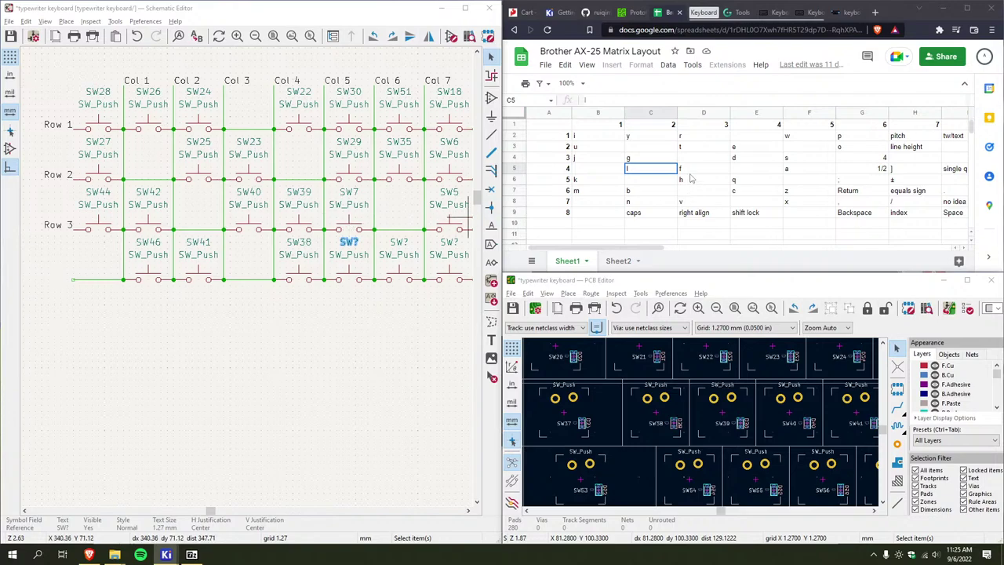
Check the 1/2 key in spreadsheet row 4 and the PCB layout, and set the reference of the switch below SW7 to SW31
{"action": "left_click", "coordinate": [858, 173]}
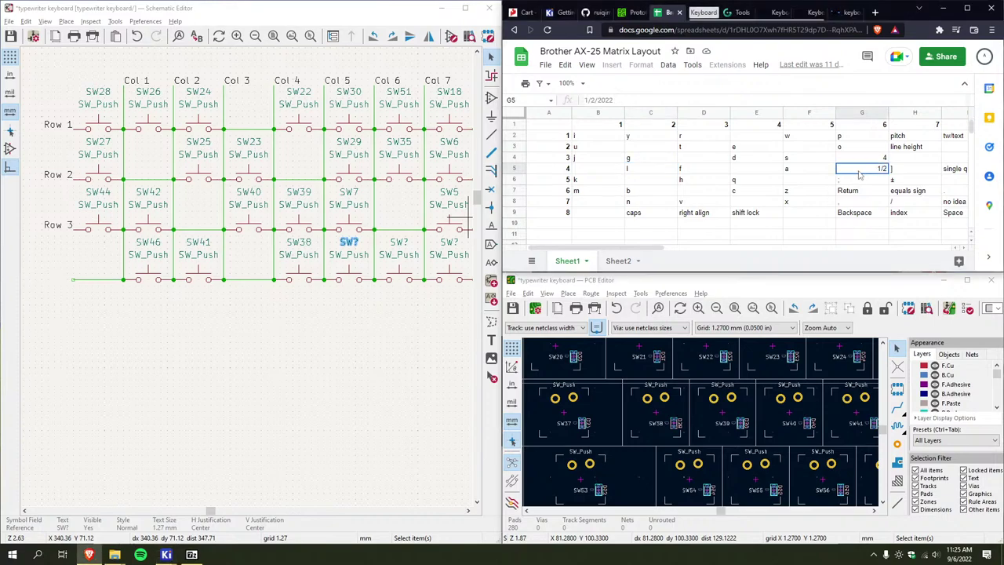
{"action": "scroll", "coordinate": [575, 412], "scroll_direction": "down", "scroll_amount": 3}
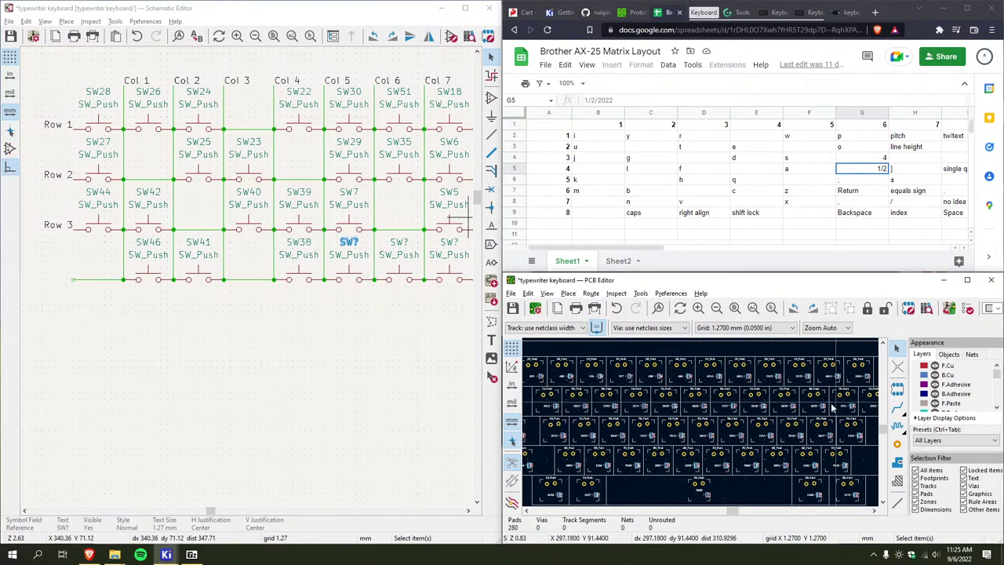
{"action": "scroll", "coordinate": [788, 406], "scroll_direction": "right", "scroll_amount": 1, "text": "ctrl"}
{"action": "scroll", "coordinate": [761, 404], "scroll_direction": "right", "scroll_amount": 2, "text": "ctrl"}
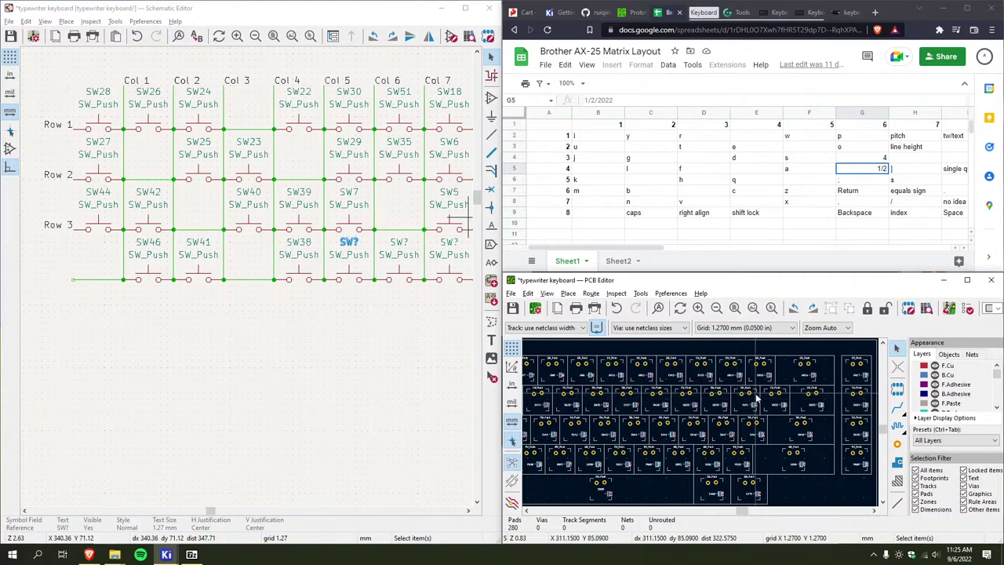
{"action": "scroll", "coordinate": [698, 427], "scroll_direction": "up", "scroll_amount": 2}
{"action": "scroll", "coordinate": [700, 427], "scroll_direction": "up", "scroll_amount": 1}
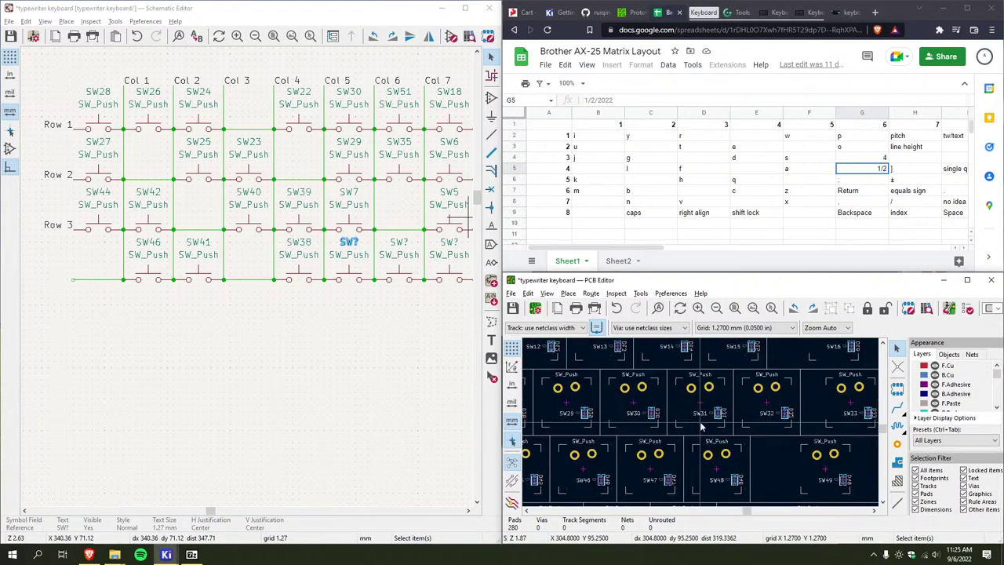
{"action": "double_click", "coordinate": [349, 242]}
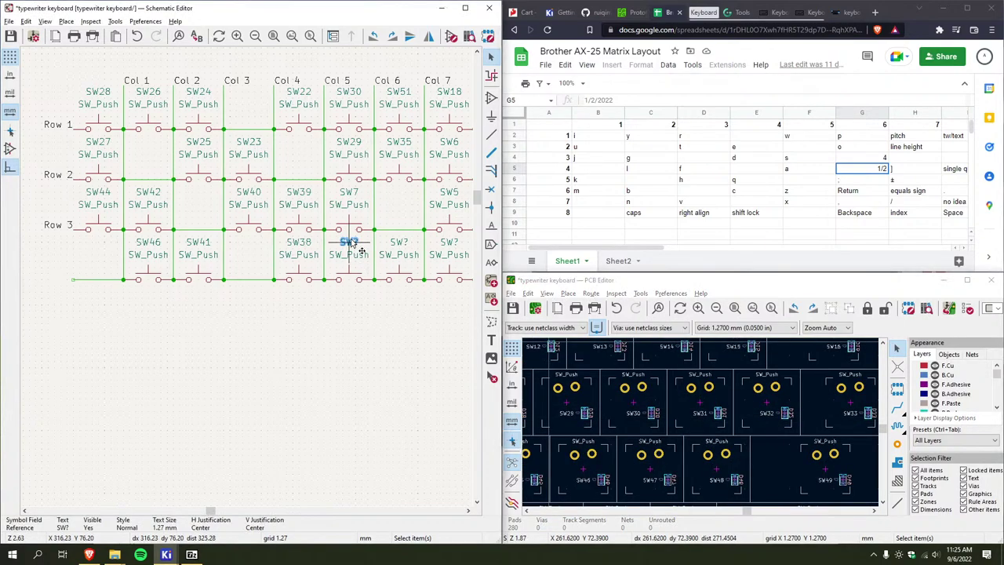
{"action": "type", "text": "31"}
{"action": "key", "text": "Return"}
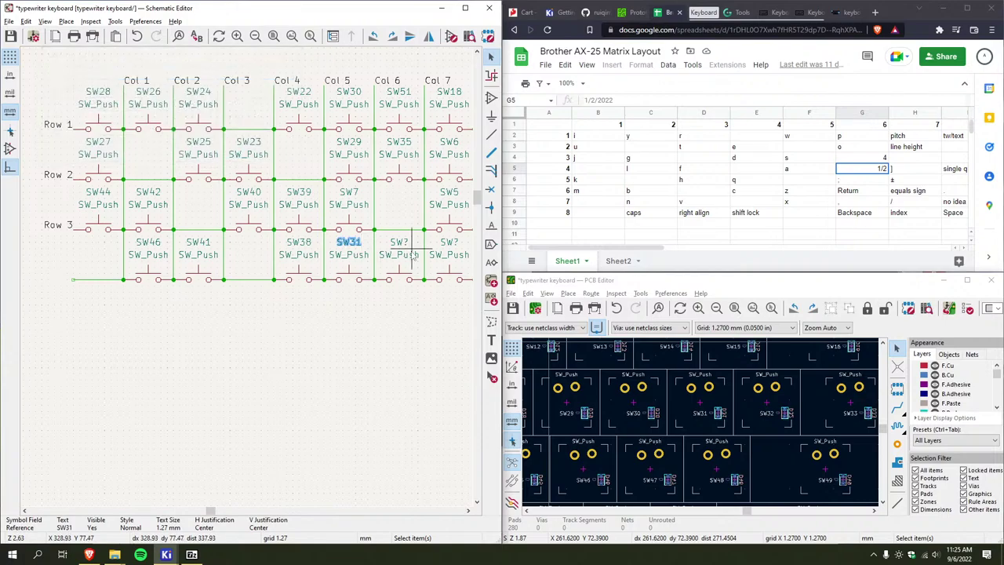
Set the reference of the fourth-row switch between Col 6 and Col 7 to SW32
{"action": "double_click", "coordinate": [407, 245]}
{"action": "type", "text": "32"}
{"action": "key", "text": "Return"}
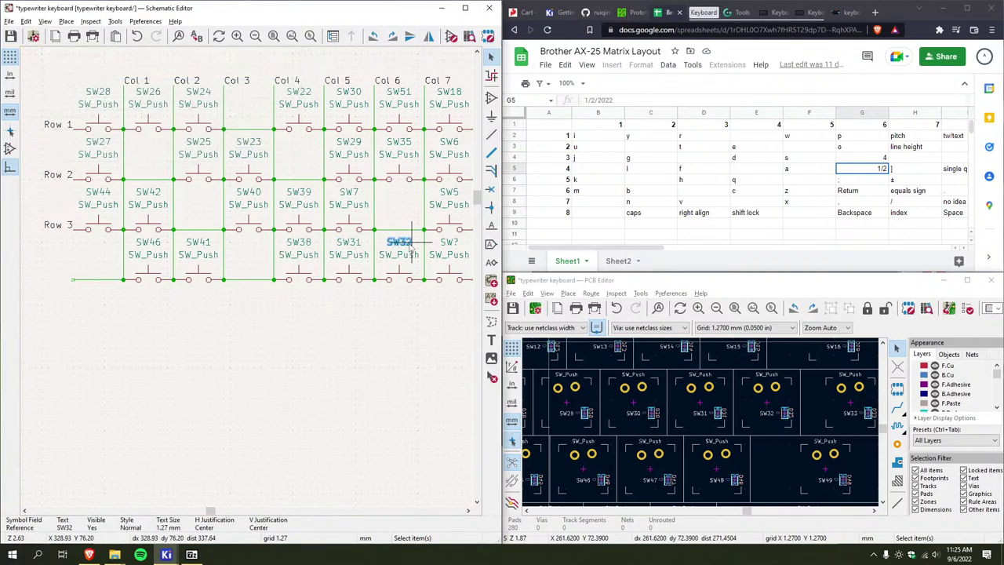
{"action": "middle_click_drag", "start_coordinate": [438, 262], "coordinate": [314, 267]}
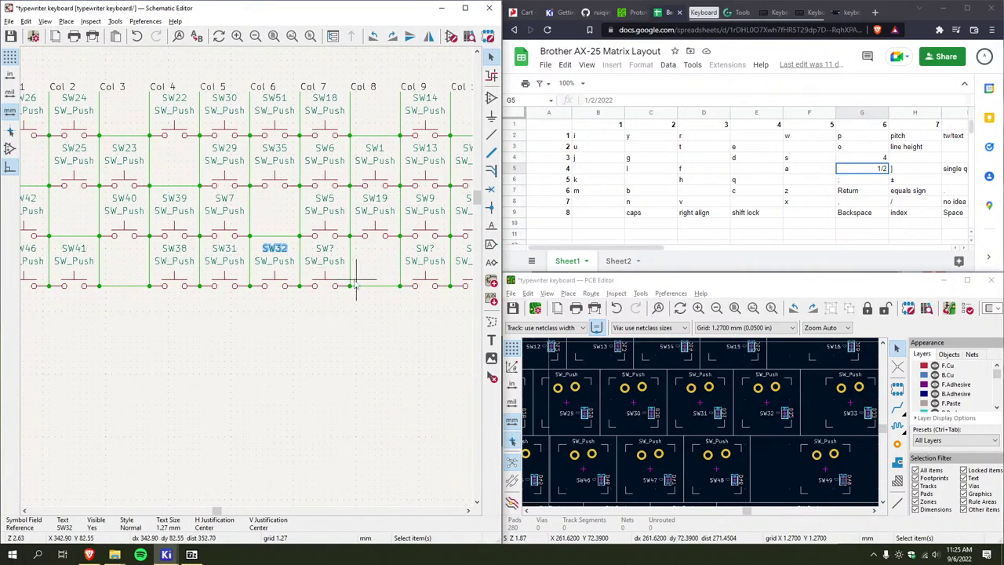
Find the matching key footprint on the PCB and number the unassigned fourth-row switch beside SW32 as SW48
{"action": "left_click", "coordinate": [325, 249]}
{"action": "scroll", "coordinate": [628, 419], "scroll_direction": "down", "scroll_amount": 2}
{"action": "left_click", "coordinate": [627, 420]}
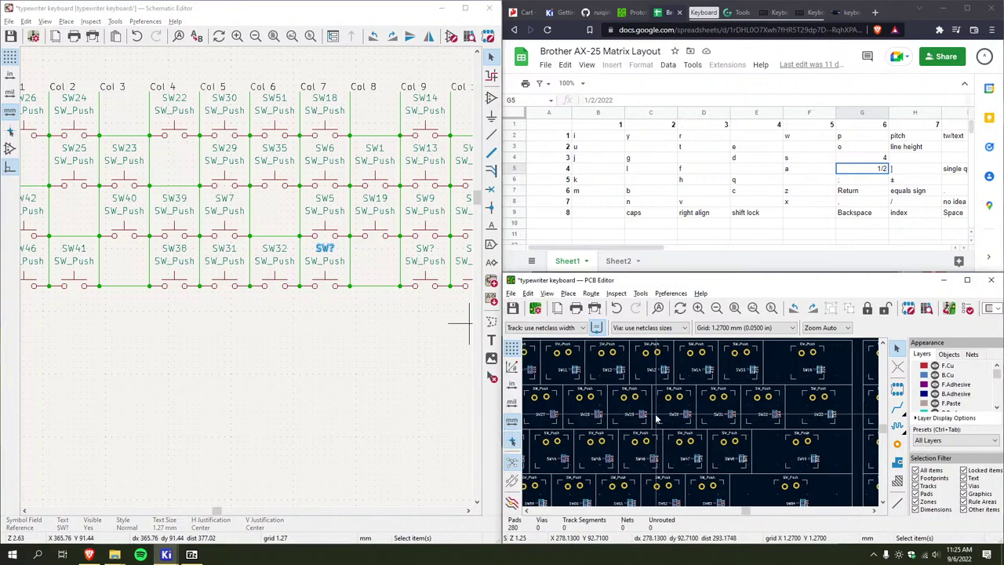
{"action": "left_click", "coordinate": [641, 256]}
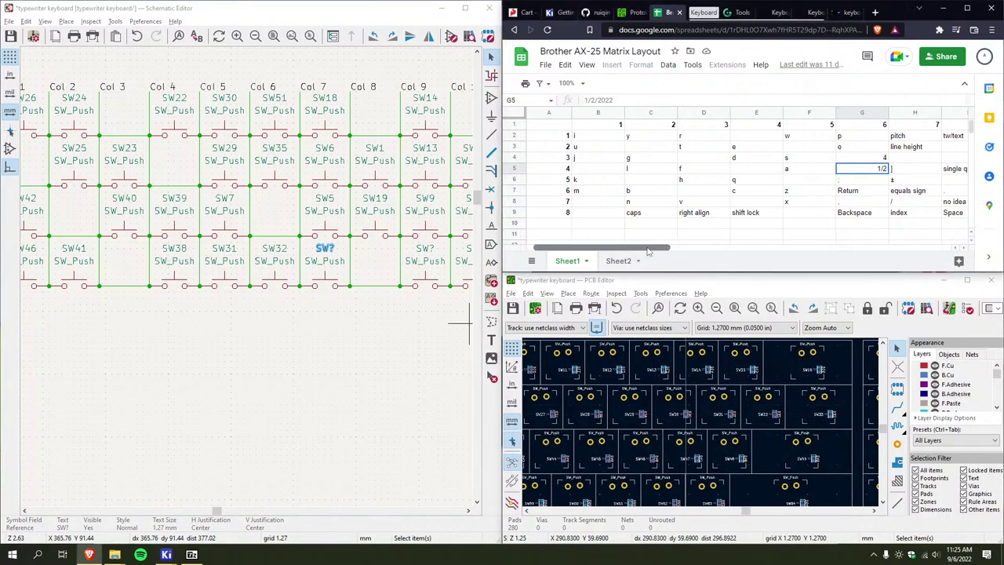
{"action": "scroll", "coordinate": [659, 250], "scroll_direction": "right", "scroll_amount": 3}
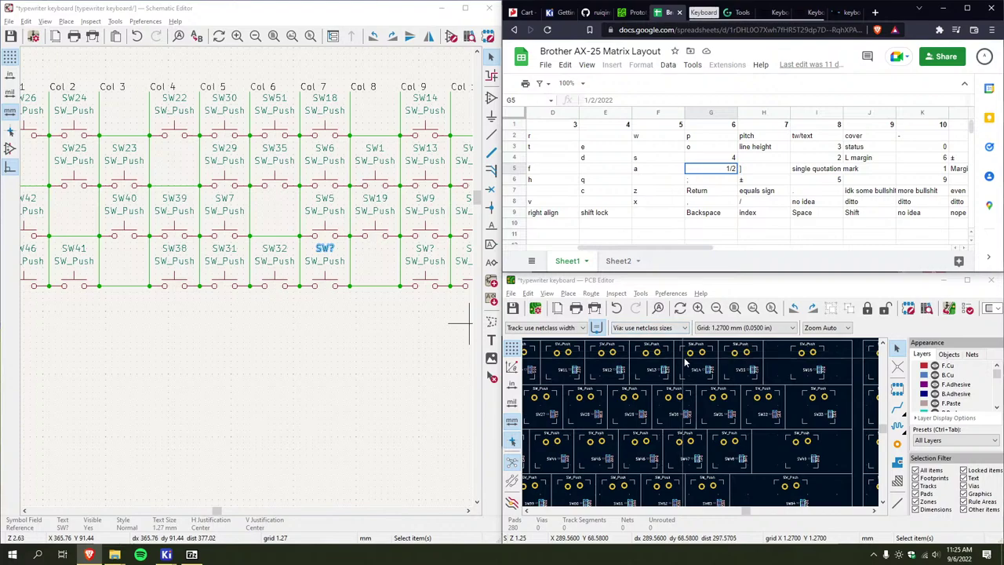
{"action": "scroll", "coordinate": [703, 427], "scroll_direction": "up", "scroll_amount": 2}
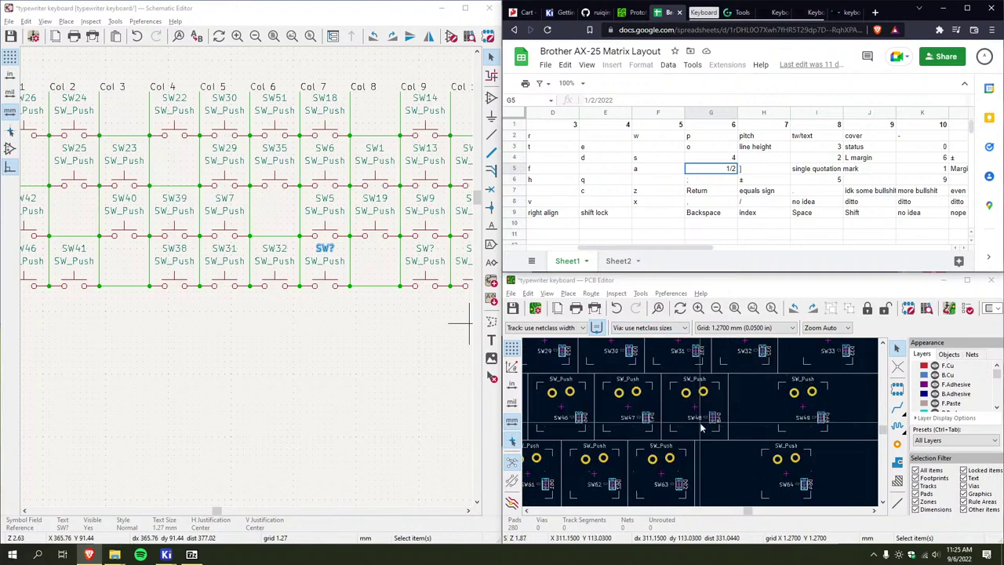
{"action": "left_click", "coordinate": [700, 425]}
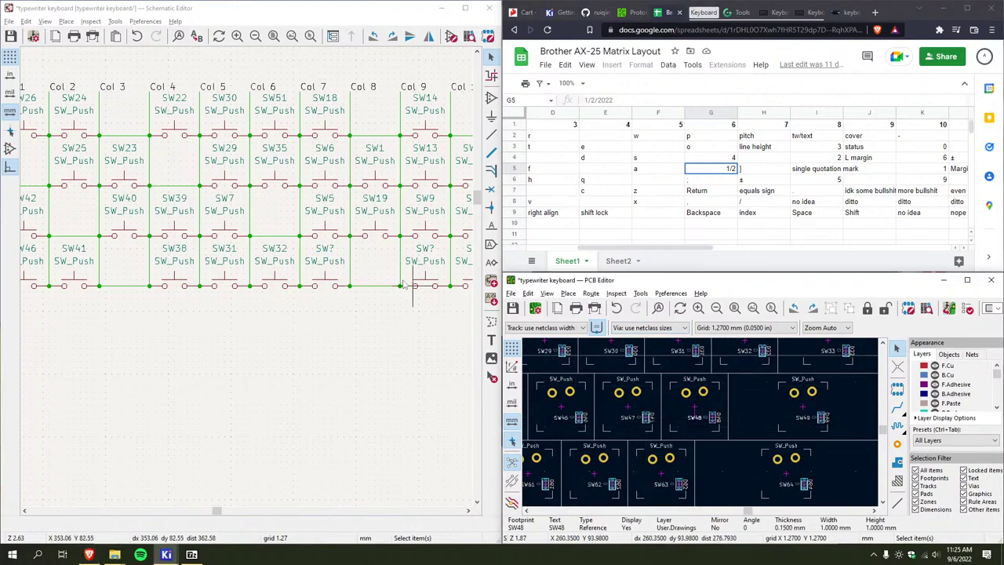
{"action": "double_click", "coordinate": [338, 259]}
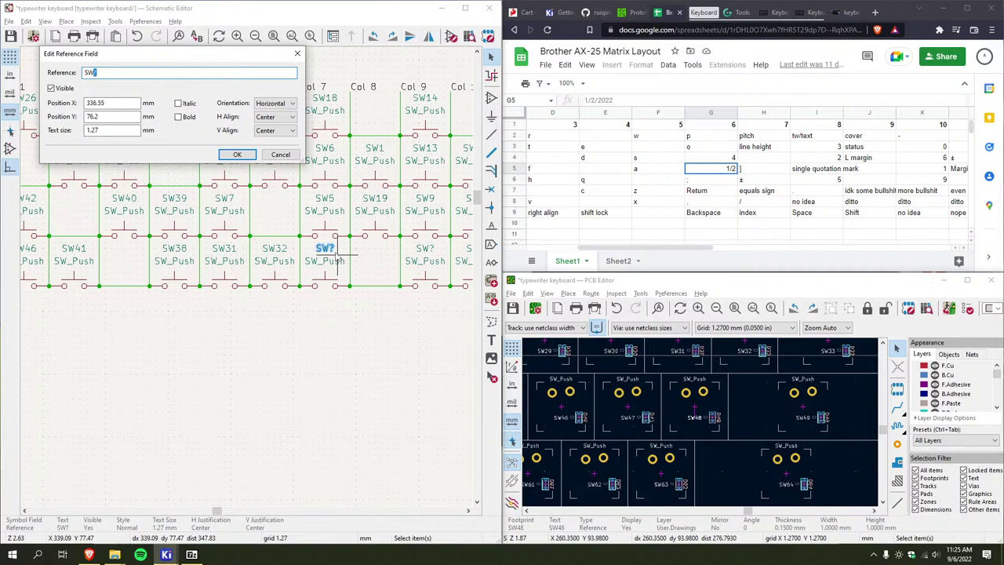
{"action": "type", "text": "48"}
{"action": "key", "text": "Return"}
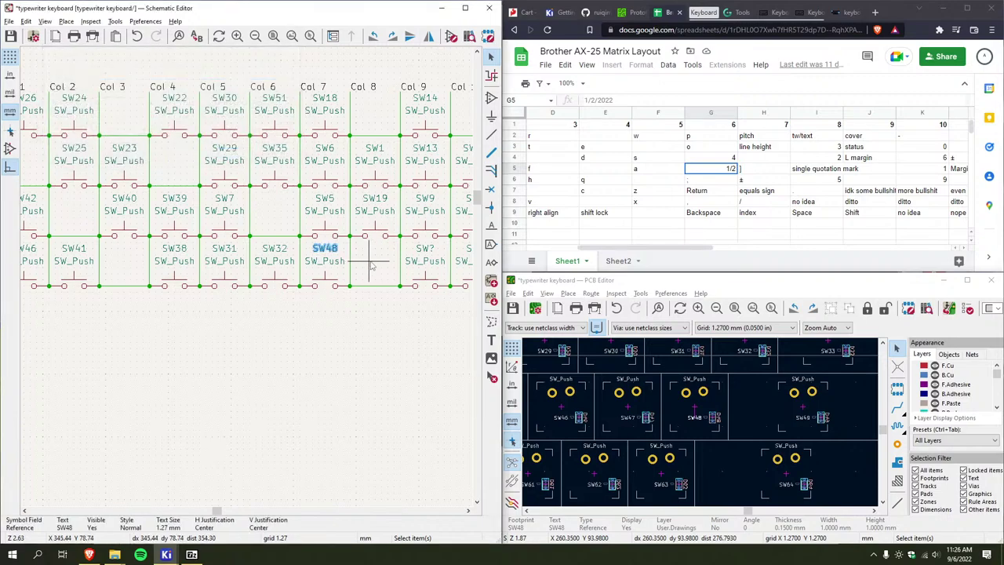
Set the reference of the unnumbered fourth-row switch below SW9 to SW4, matching its key footprint on the PCB
{"action": "double_click", "coordinate": [423, 249]}
{"action": "scroll", "coordinate": [837, 450], "scroll_direction": "down", "scroll_amount": 3}
{"action": "scroll", "coordinate": [837, 450], "scroll_direction": "up", "scroll_amount": 5}
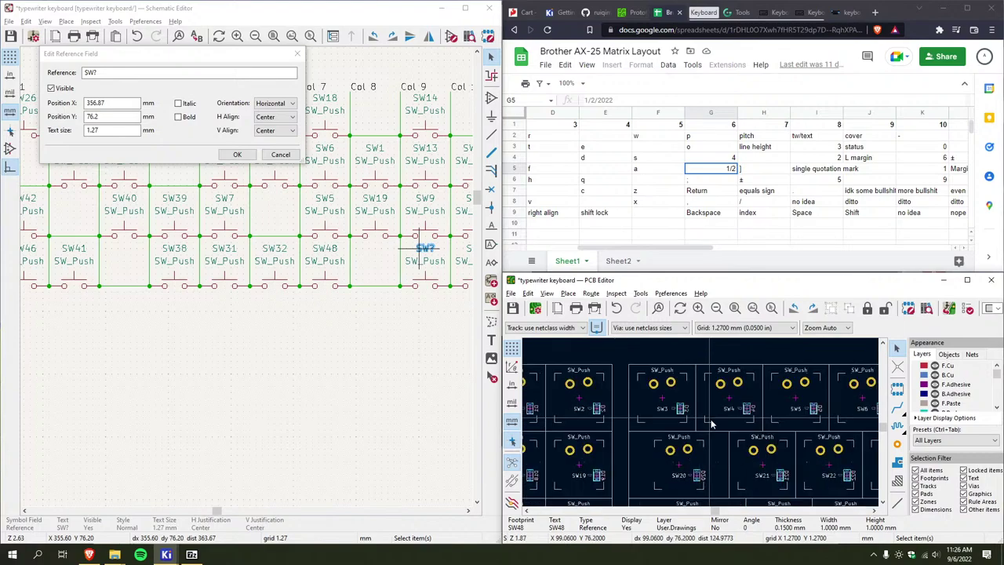
{"action": "left_click", "coordinate": [111, 71]}
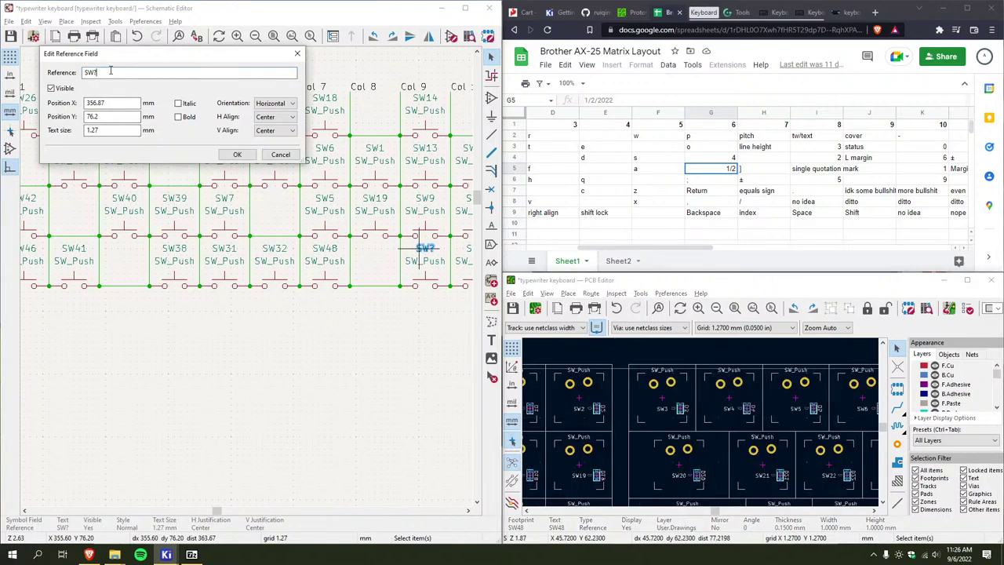
{"action": "type", "text": "4"}
{"action": "key", "text": "Return"}
Set the reference of the last fourth-row switch, below SW3, to SW2 after locating its footprint on the PCB
{"action": "middle_click_drag", "start_coordinate": [475, 253], "coordinate": [337, 266]}
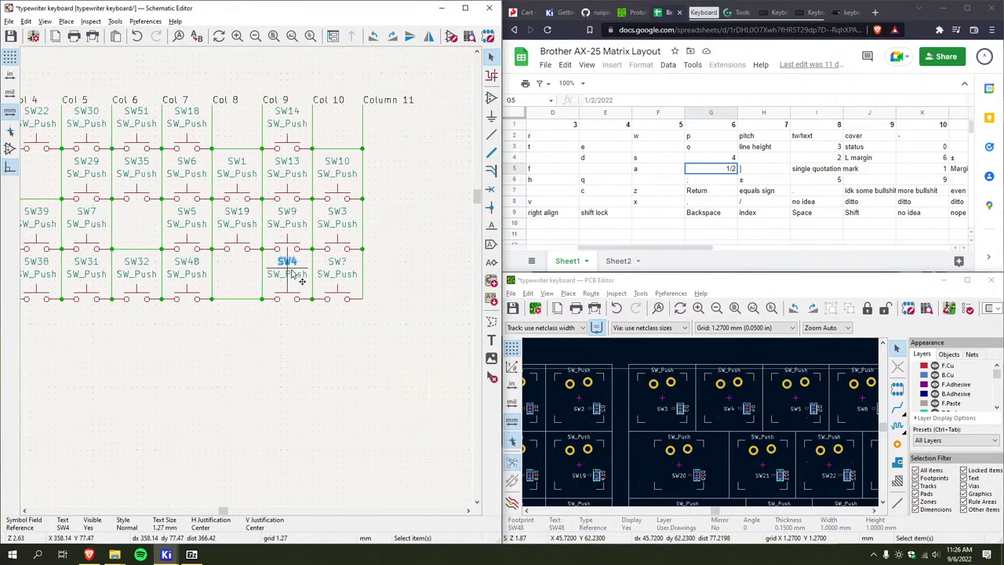
{"action": "double_click", "coordinate": [337, 264]}
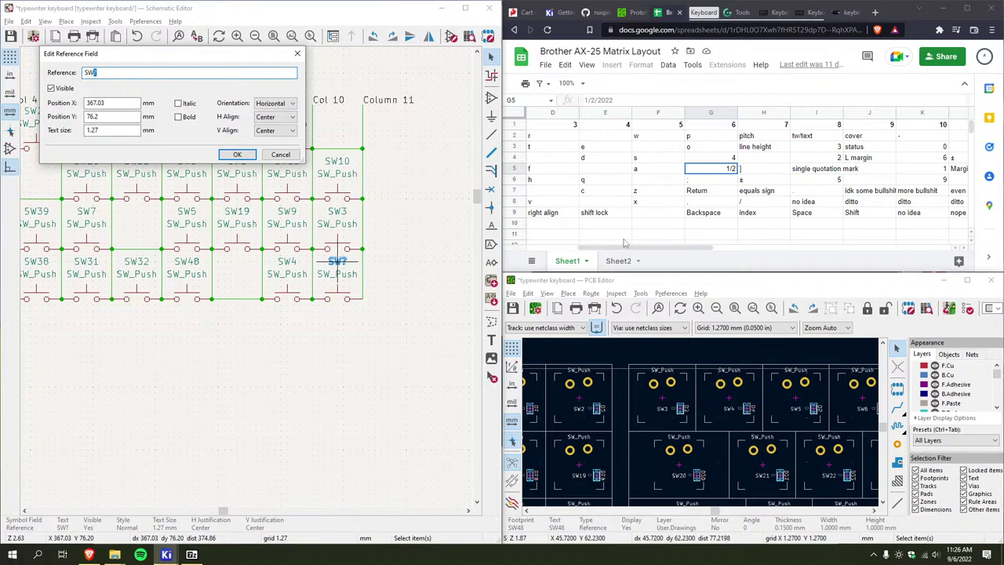
{"action": "scroll", "coordinate": [678, 437], "scroll_direction": "down", "scroll_amount": 3}
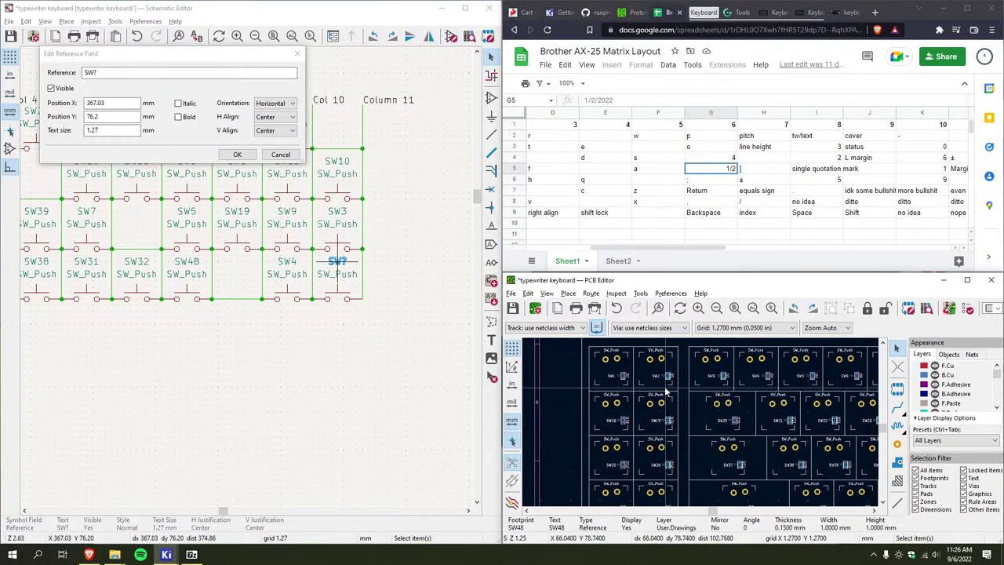
{"action": "scroll", "coordinate": [678, 437], "scroll_direction": "up", "scroll_amount": 3}
{"action": "left_click", "coordinate": [115, 72]}
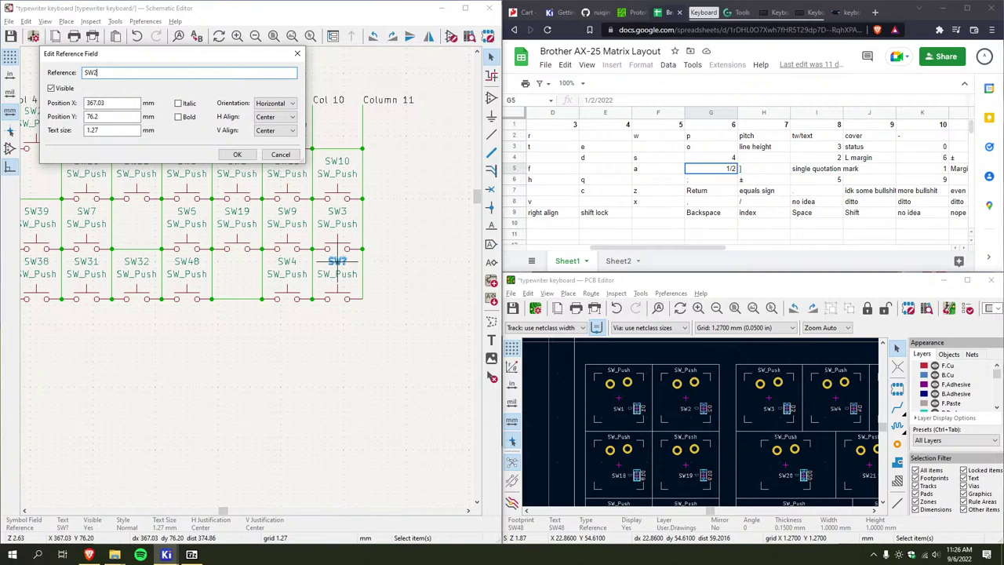
{"action": "key", "text": "Return"}
Add the net label Row 4 at the start of the fourth switch row's wire
{"action": "scroll", "coordinate": [239, 271], "scroll_direction": "down", "scroll_amount": 4}
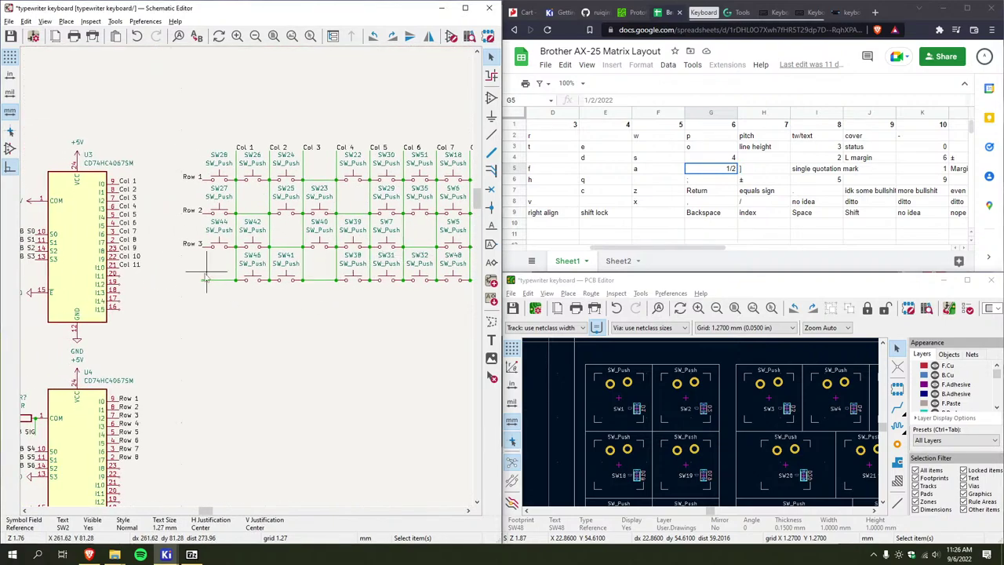
{"action": "key", "text": "w"}
{"action": "key", "text": "l"}
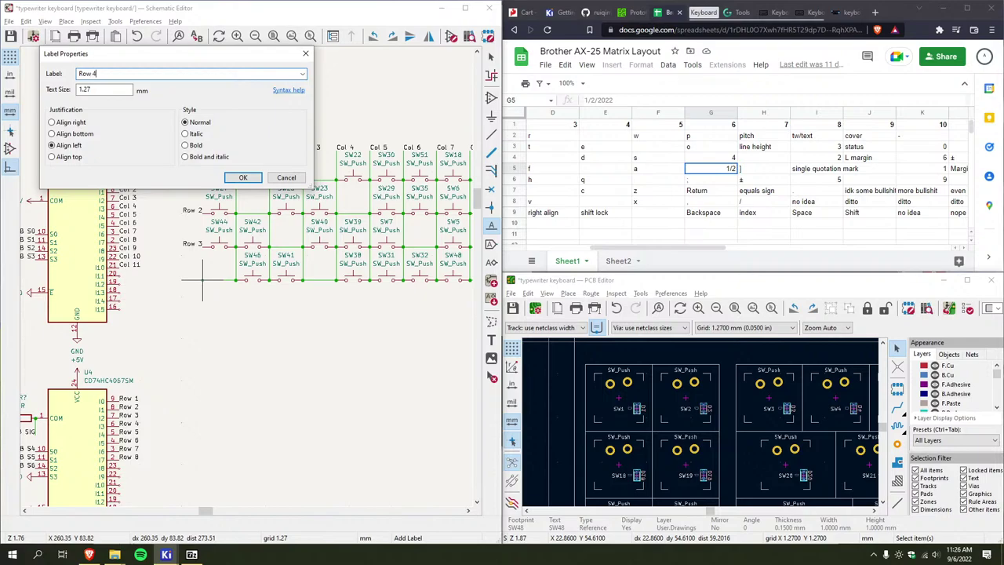
{"action": "left_click", "coordinate": [232, 179]}
{"action": "left_click", "coordinate": [203, 277]}
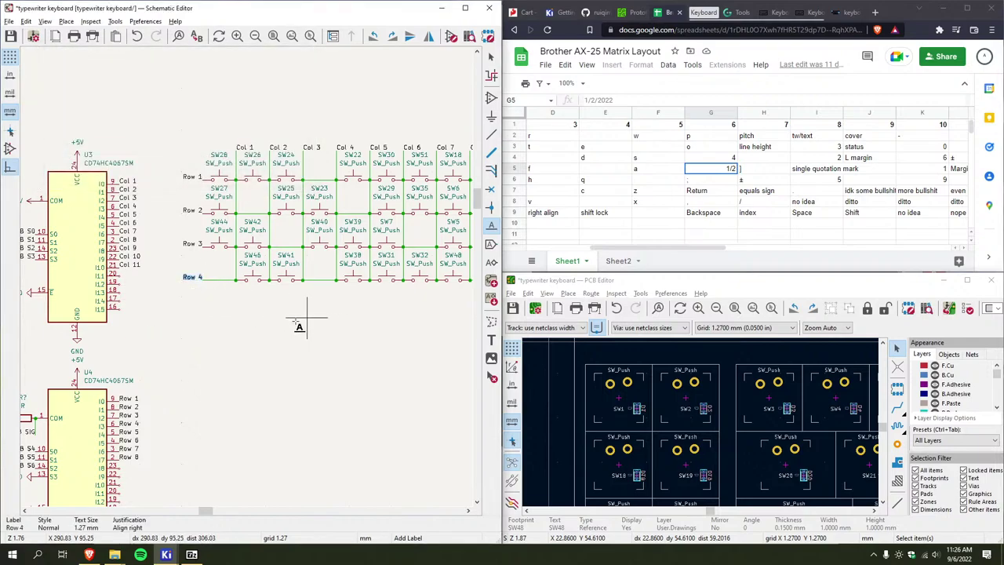
Review the keyboard matrix spreadsheet across all columns, checking the uncertain key assignments in rows 6 to 8
{"action": "scroll", "coordinate": [299, 326], "scroll_direction": "down", "scroll_amount": 2}
{"action": "scroll", "coordinate": [314, 251], "scroll_direction": "up", "scroll_amount": 1}
{"action": "scroll", "coordinate": [338, 284], "scroll_direction": "down", "scroll_amount": 1}
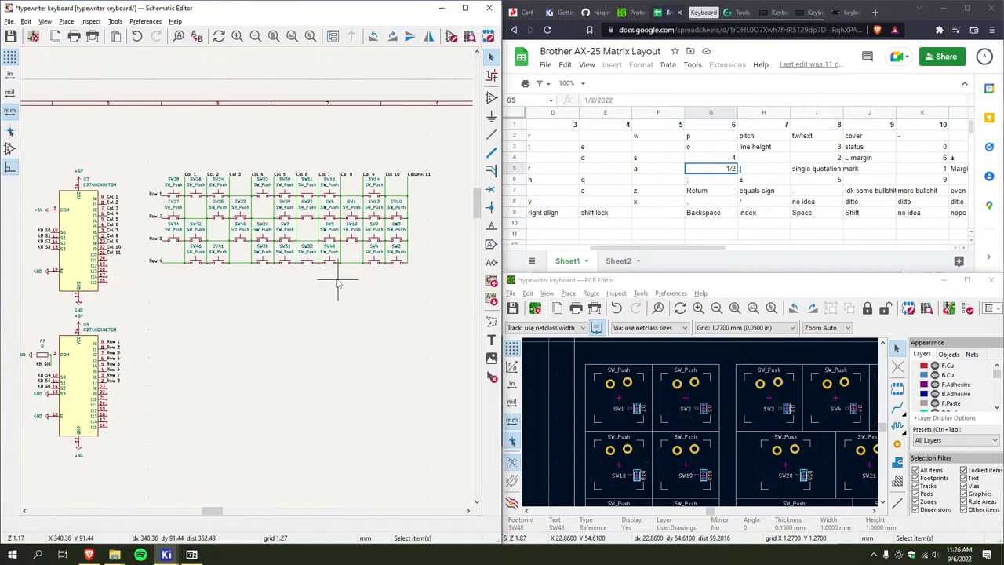
{"action": "left_click_drag", "start_coordinate": [630, 246], "coordinate": [582, 245]}
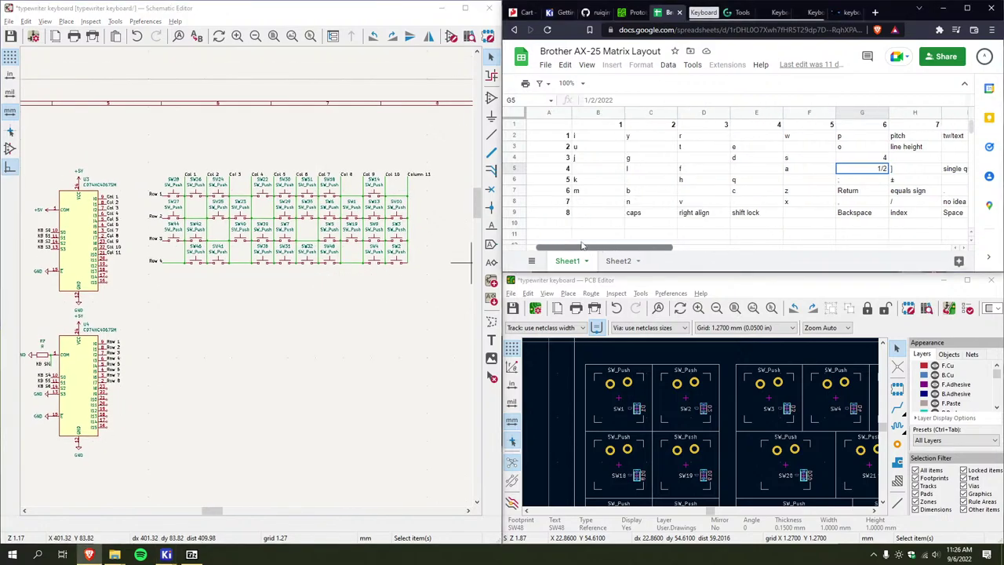
{"action": "left_click_drag", "start_coordinate": [582, 246], "coordinate": [641, 246]}
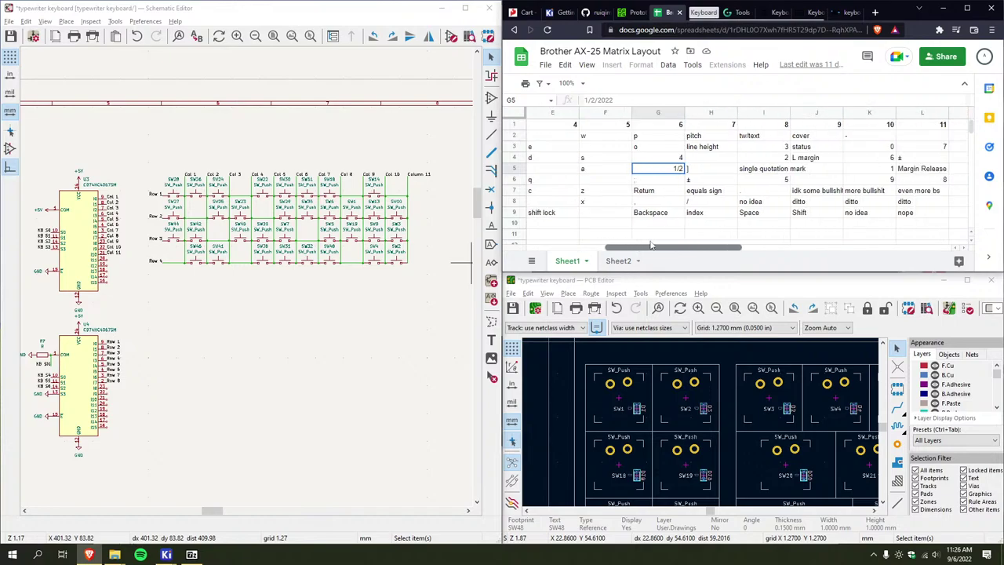
{"action": "left_click_drag", "start_coordinate": [647, 245], "coordinate": [672, 244]}
{"action": "left_click", "coordinate": [665, 194]}
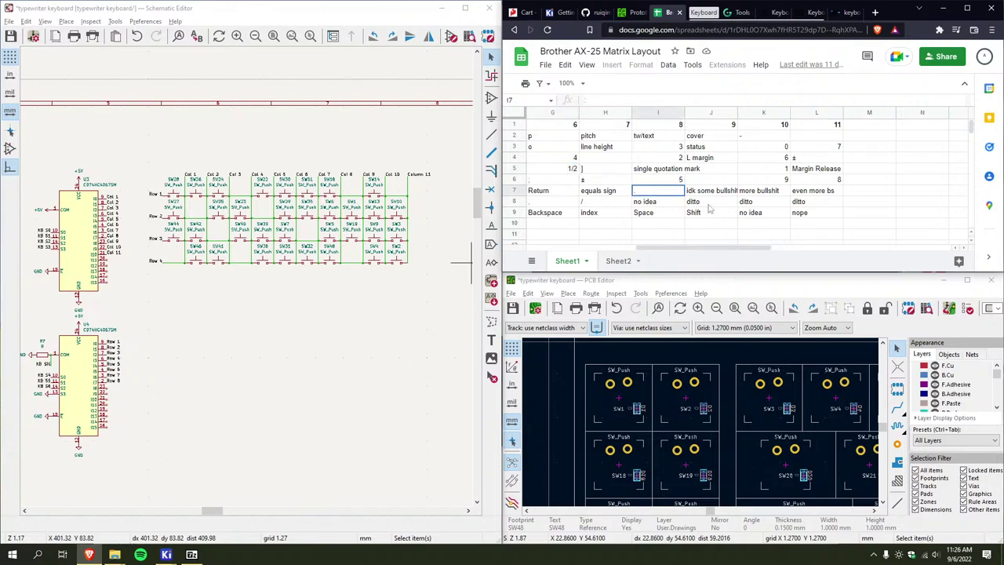
{"action": "left_click", "coordinate": [816, 212], "text": "shift"}
{"action": "left_click", "coordinate": [815, 212]}
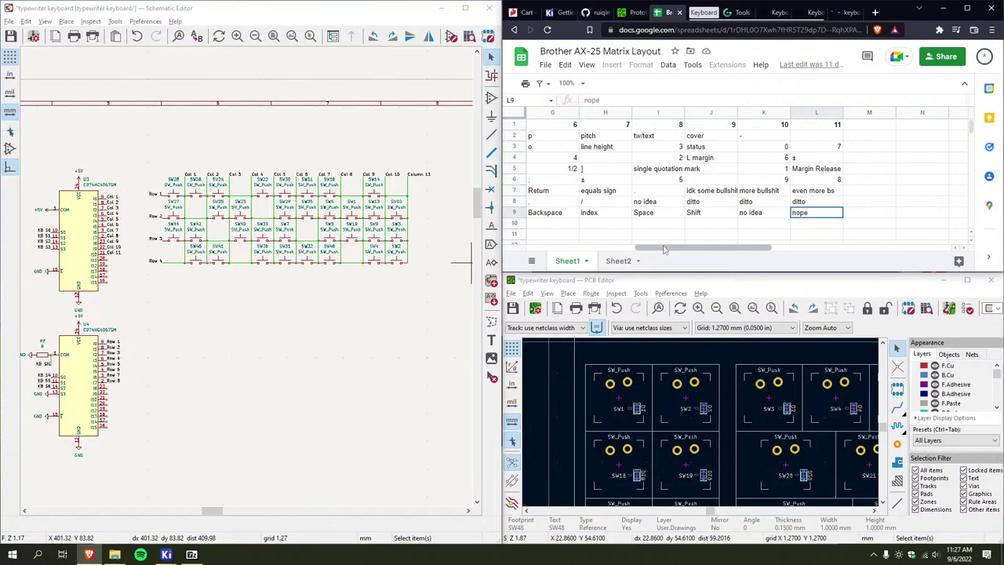
{"action": "scroll", "coordinate": [215, 349], "scroll_direction": "up", "scroll_amount": 1}
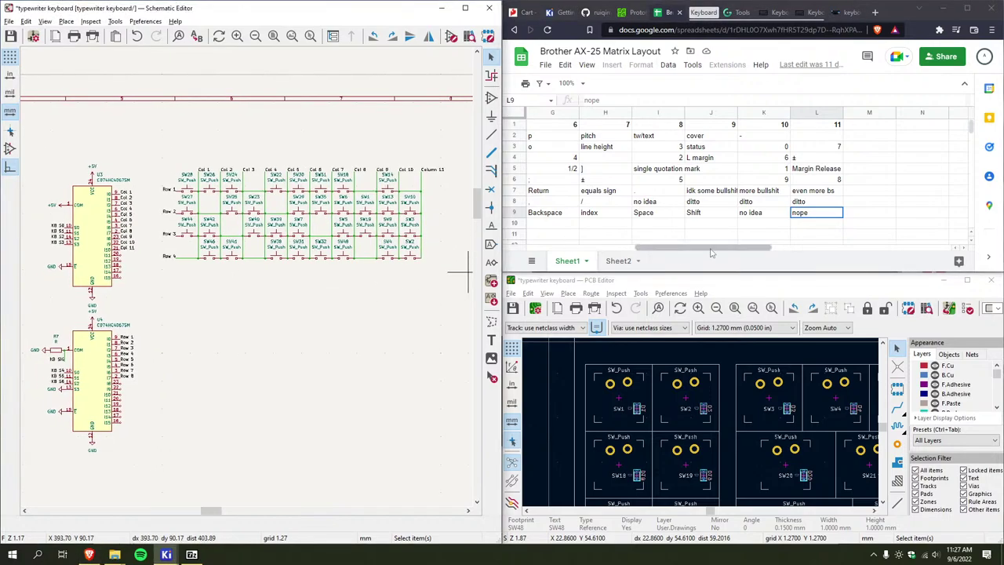
{"action": "left_click_drag", "start_coordinate": [711, 248], "coordinate": [601, 248]}
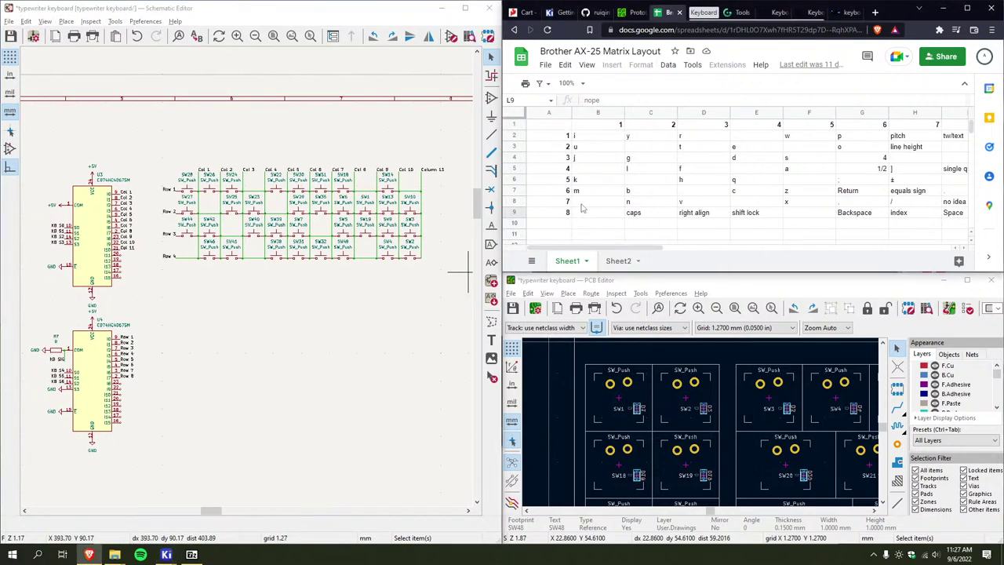
Look up the k key in matrix row 5 and extend the Col 1 wire about 10 mm below Row 4
{"action": "left_click", "coordinate": [594, 180]}
{"action": "scroll", "coordinate": [204, 274], "scroll_direction": "up", "scroll_amount": 2}
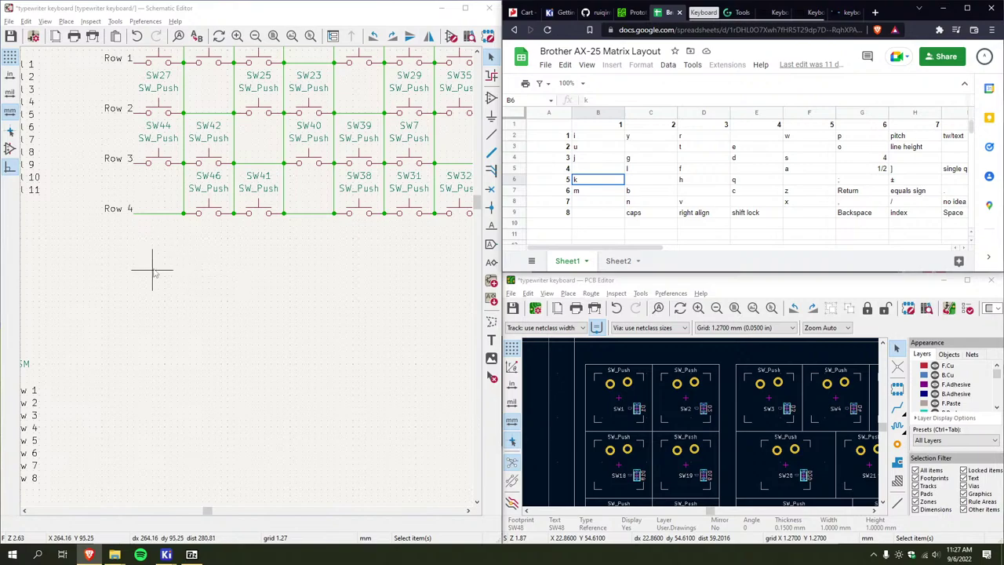
{"action": "left_click", "coordinate": [190, 243]}
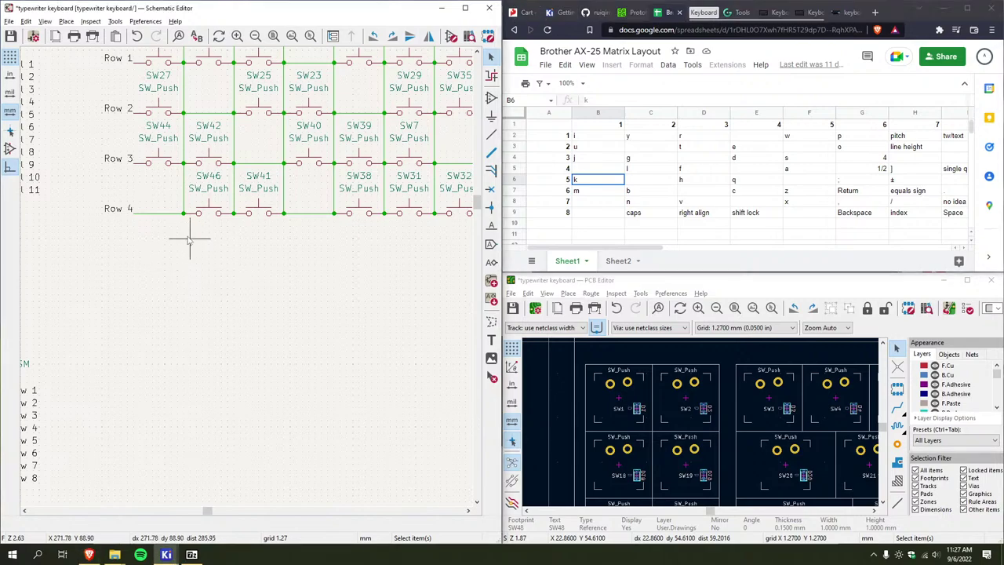
{"action": "key", "text": "w"}
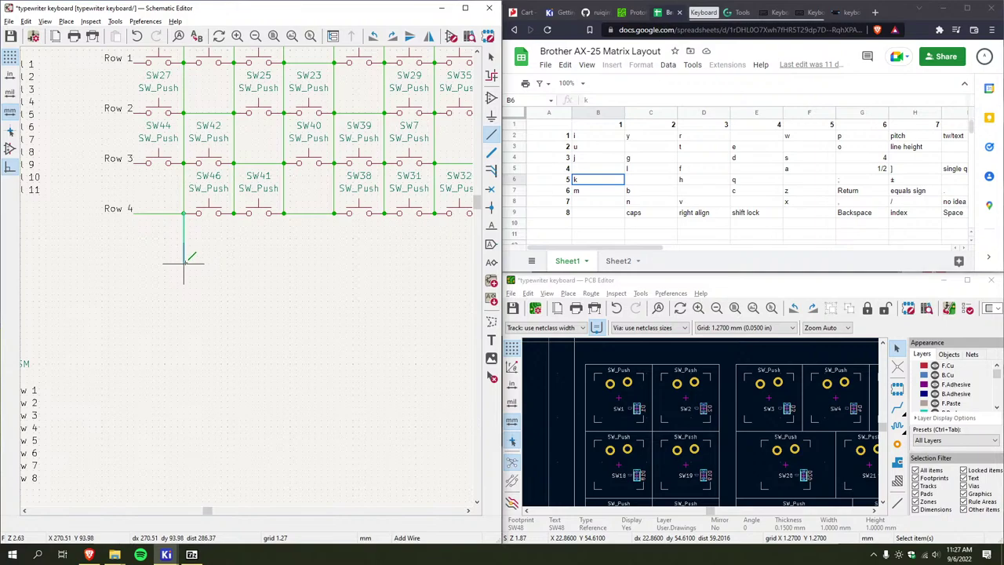
{"action": "scroll", "coordinate": [183, 261], "scroll_direction": "up", "scroll_amount": 3}
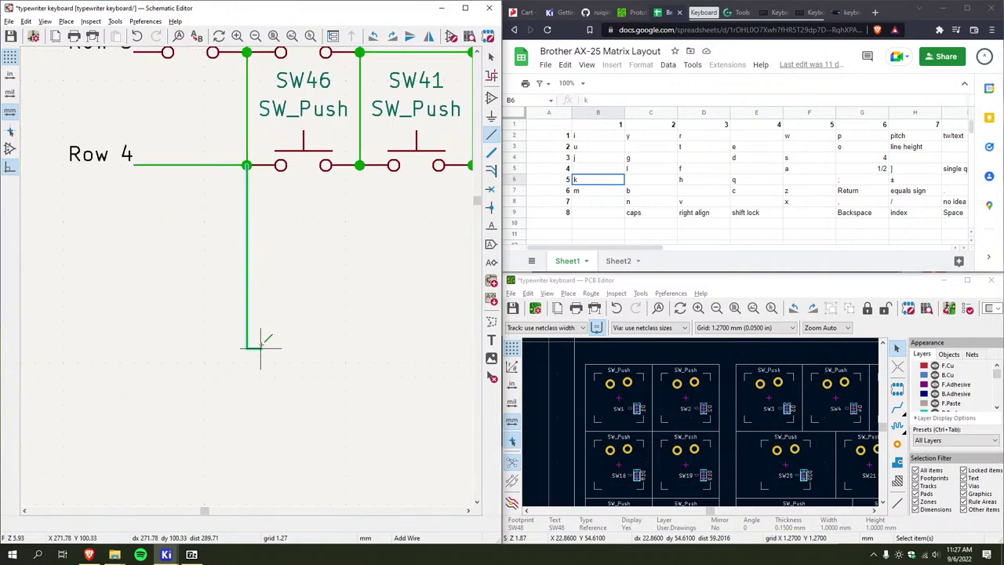
{"action": "key", "text": "Escape"}
Place SW_Push switches for the fifth row, one ending on the extended Col 1 wire and one below SW41
{"action": "scroll", "coordinate": [176, 292], "scroll_direction": "down", "scroll_amount": 3}
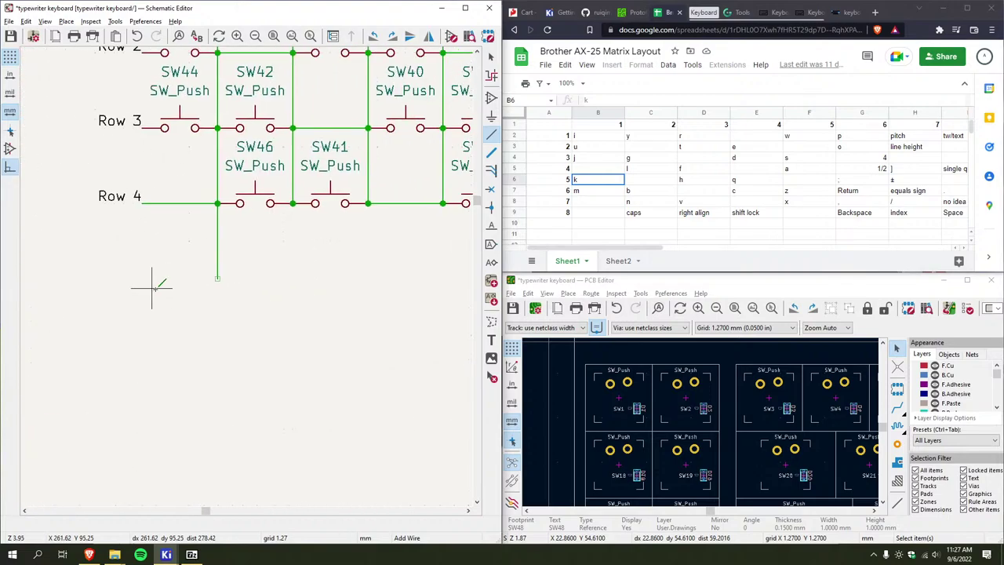
{"action": "key", "text": "a"}
{"action": "key", "text": "Return"}
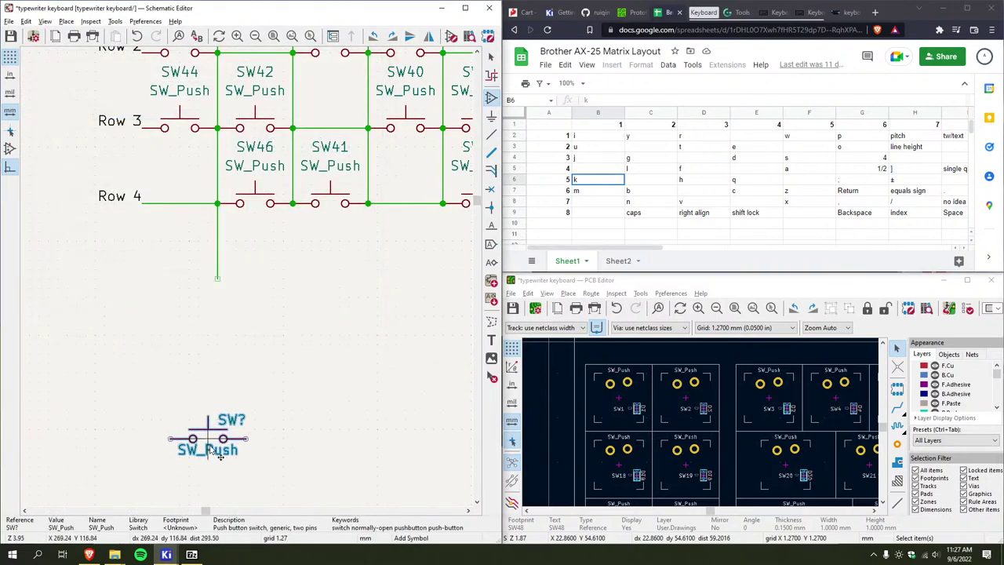
{"action": "left_click", "coordinate": [180, 283]}
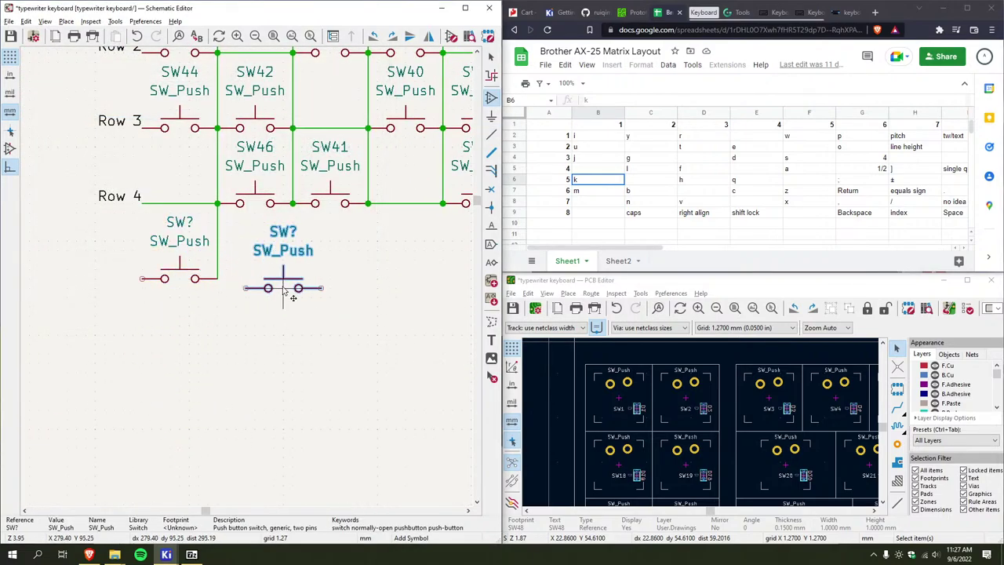
{"action": "left_click", "coordinate": [330, 283]}
Place three more SW_Push switches in the fifth row: beside the one below SW41, below SW31 and below SW32
{"action": "middle_click_drag", "start_coordinate": [420, 289], "coordinate": [195, 295]}
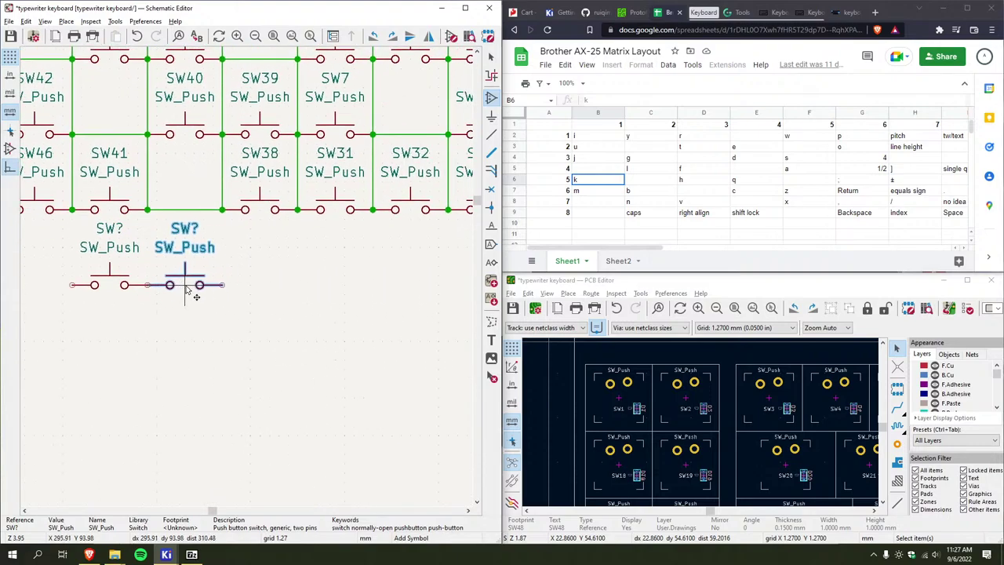
{"action": "left_click", "coordinate": [186, 291]}
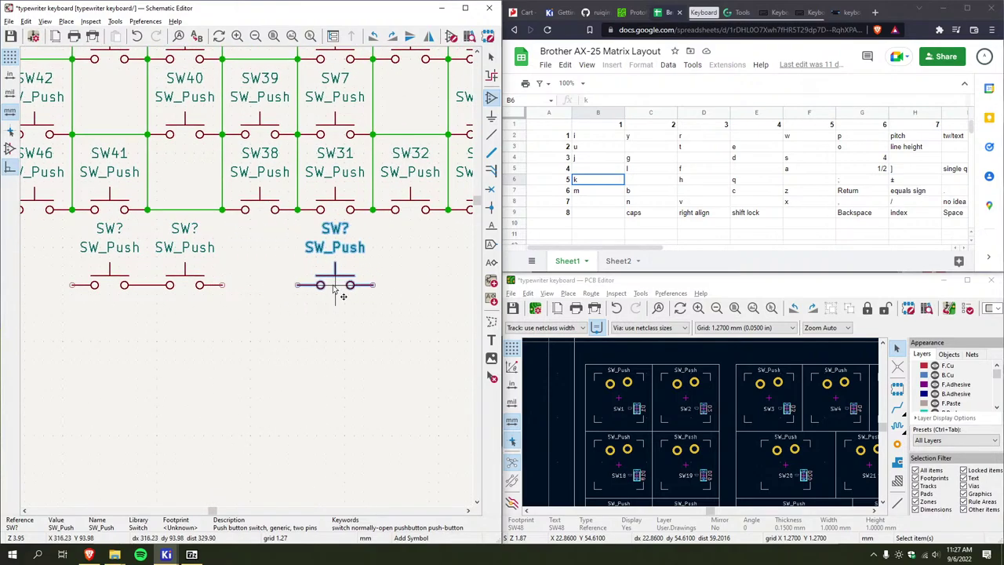
{"action": "left_click", "coordinate": [337, 292]}
{"action": "middle_click_drag", "start_coordinate": [404, 297], "coordinate": [283, 306]}
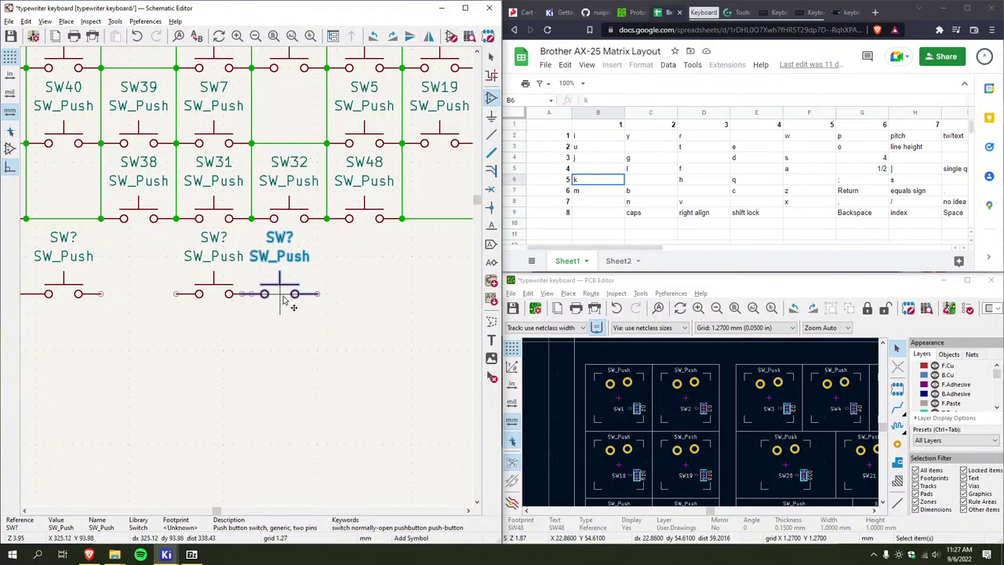
{"action": "left_click", "coordinate": [294, 296]}
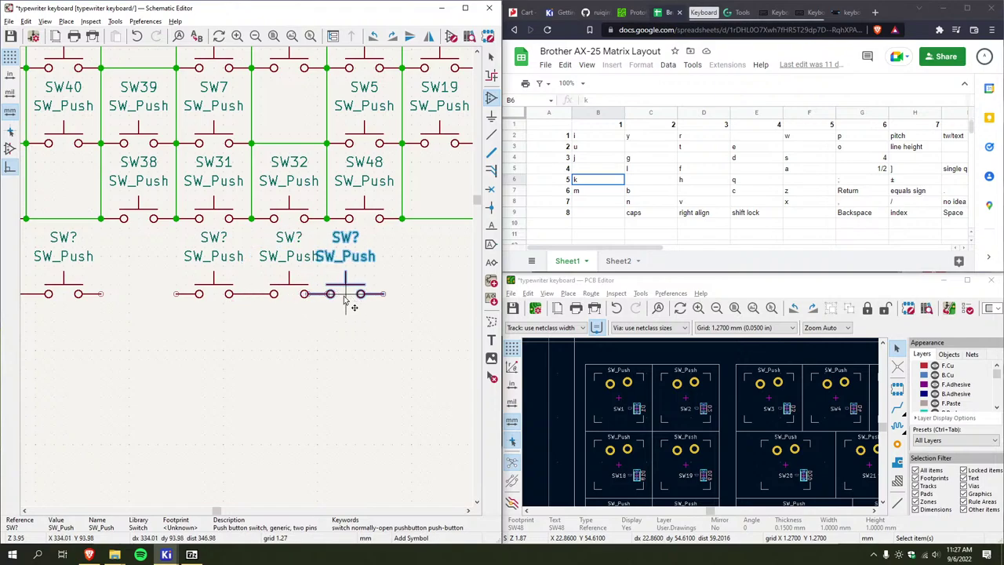
{"action": "middle_click_drag", "start_coordinate": [338, 304], "coordinate": [301, 311]}
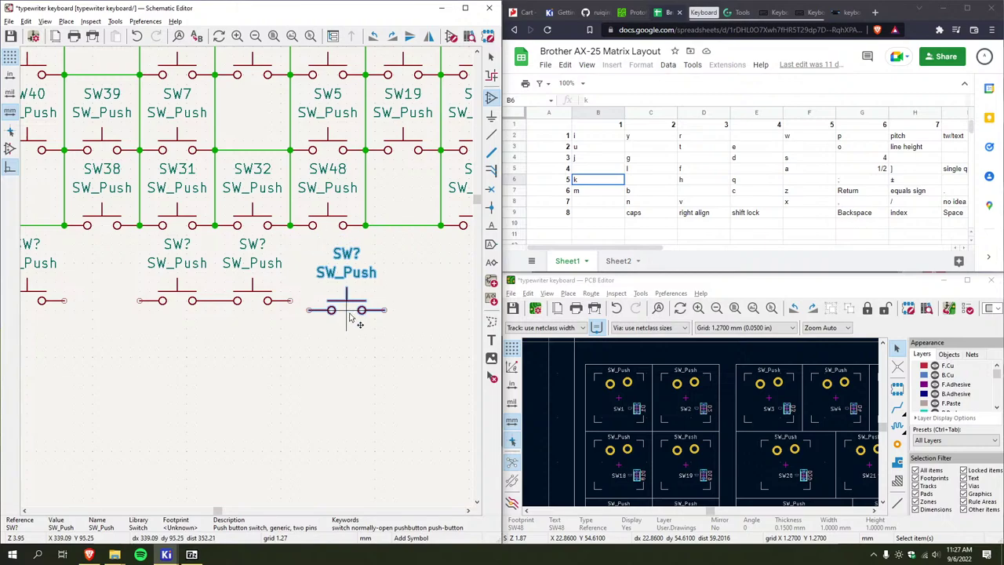
{"action": "key", "text": "Escape"}
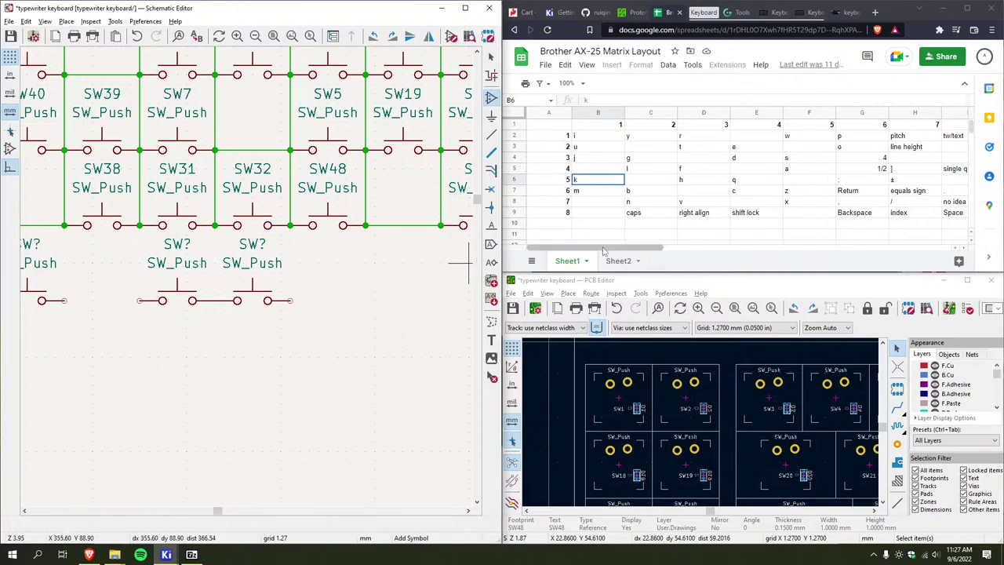
Check row 5 of the spreadsheet through column 11 and place SW_Push switches below SW48, SW4 and SW2
{"action": "left_click_drag", "start_coordinate": [606, 248], "coordinate": [695, 249]}
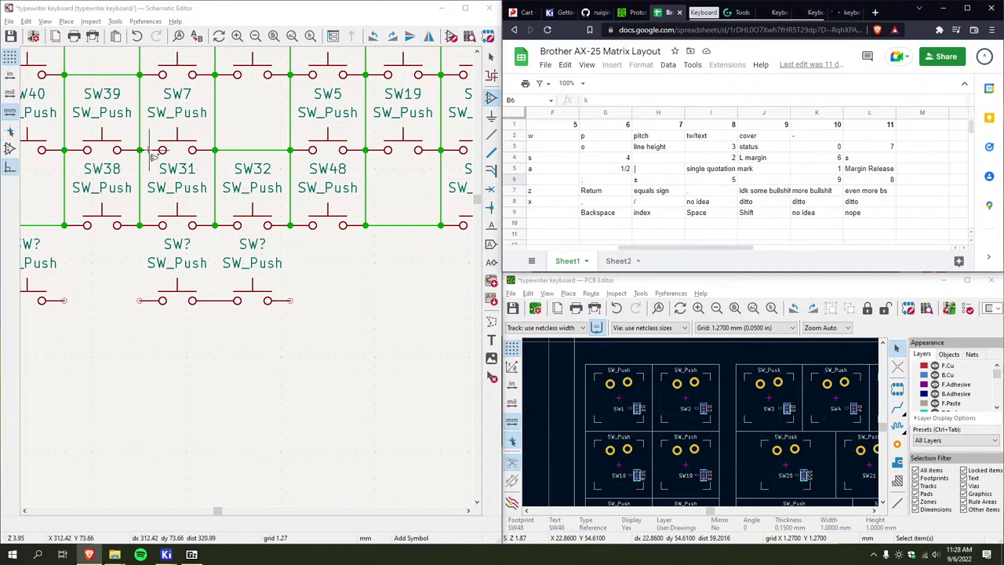
{"action": "left_click", "coordinate": [305, 285]}
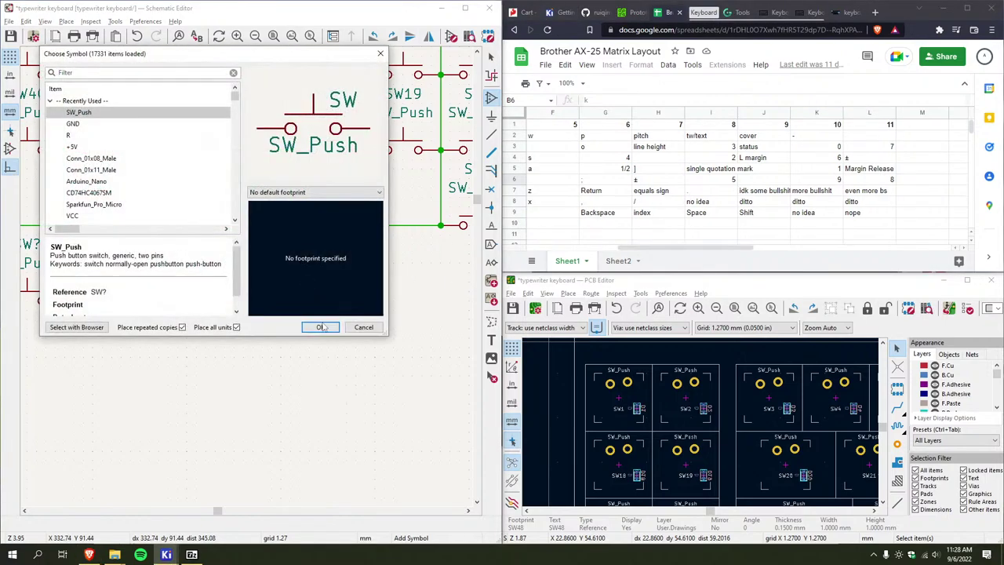
{"action": "left_click", "coordinate": [317, 324]}
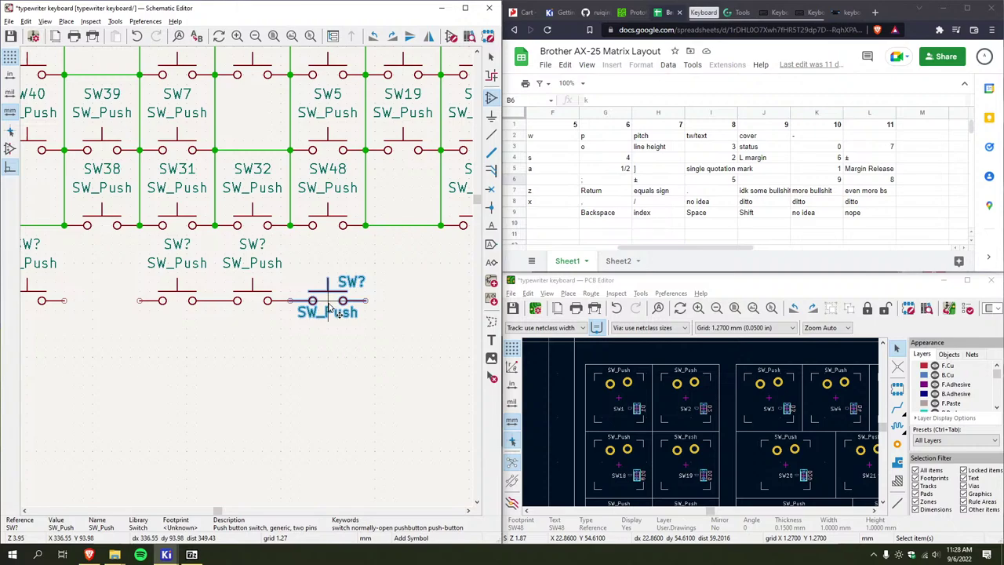
{"action": "left_click", "coordinate": [330, 305]}
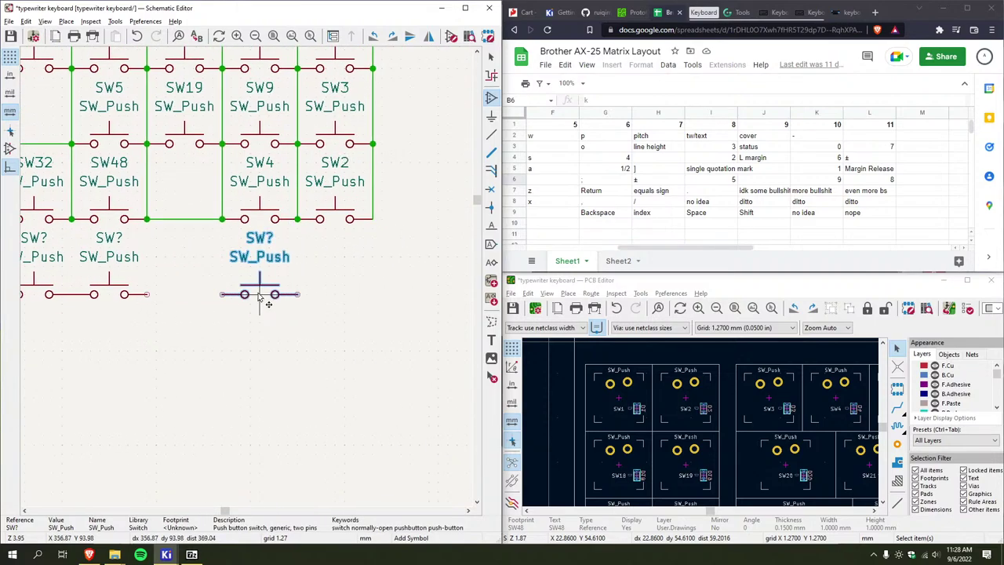
{"action": "left_click", "coordinate": [333, 296]}
{"action": "scroll", "coordinate": [179, 289], "scroll_direction": "down", "scroll_amount": 3}
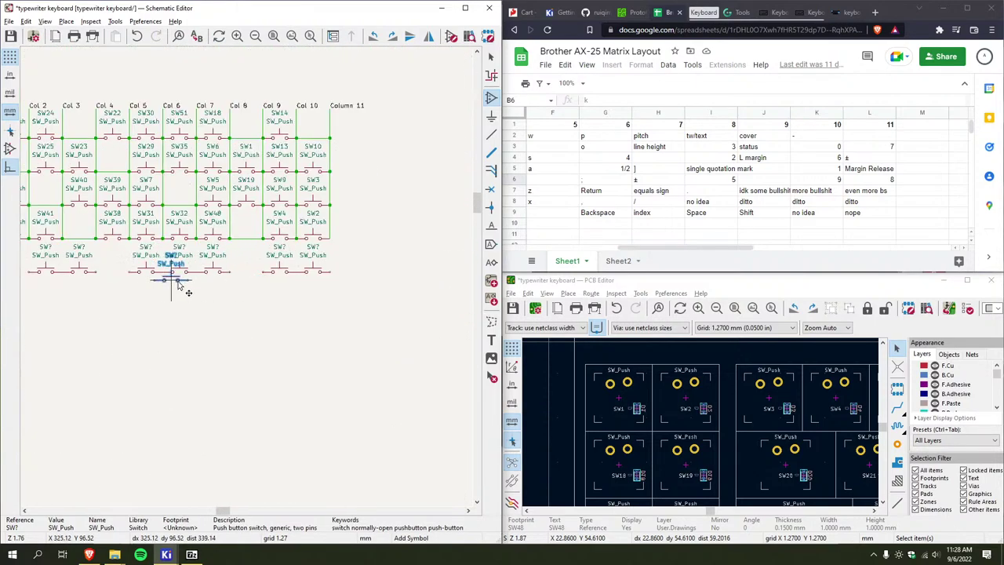
{"action": "scroll", "coordinate": [179, 288], "scroll_direction": "down", "scroll_amount": 2}
{"action": "scroll", "coordinate": [101, 270], "scroll_direction": "up", "scroll_amount": 5}
{"action": "scroll", "coordinate": [225, 276], "scroll_direction": "down", "scroll_amount": 3}
{"action": "key", "text": "Escape"}
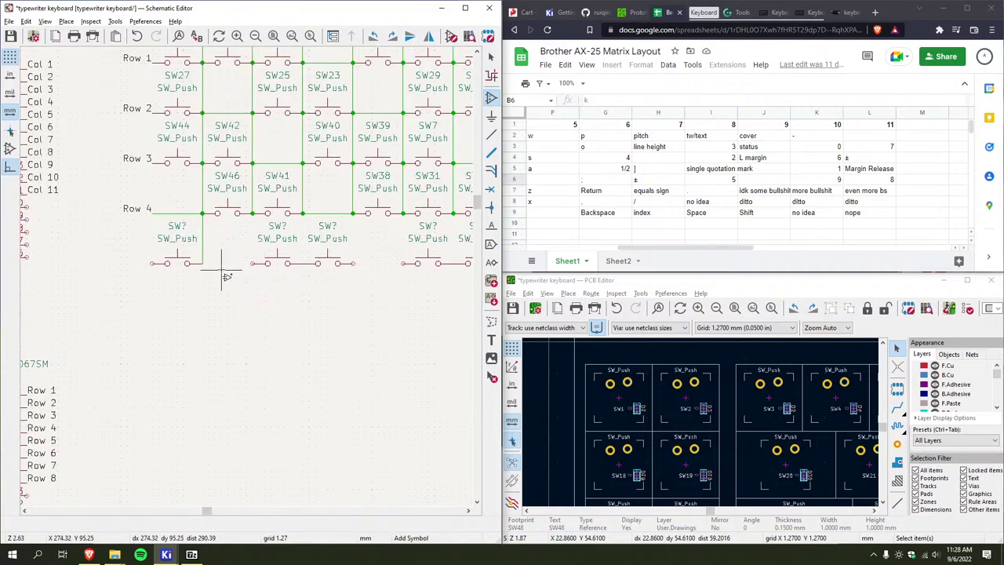
Wire across the fifth row's gaps at Col 2, Col 5 and Col 9 and extend the remaining column wires down to the row
{"action": "key", "text": "w"}
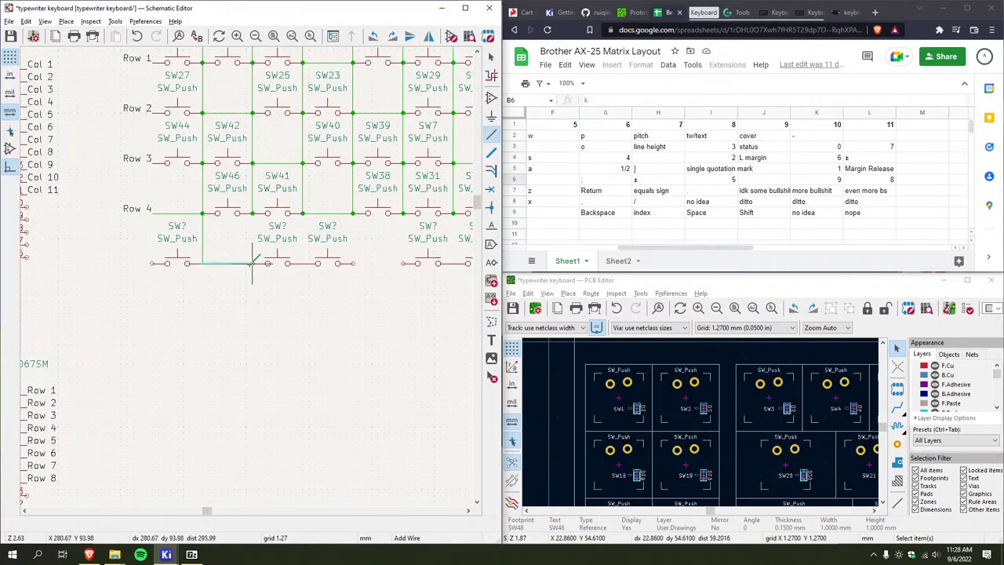
{"action": "left_click", "coordinate": [303, 263]}
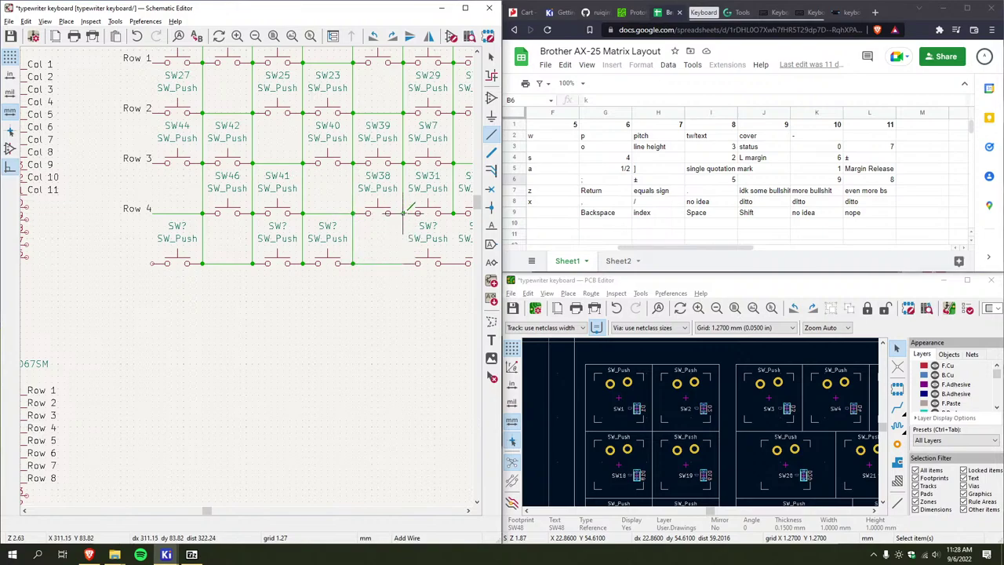
{"action": "middle_click_drag", "start_coordinate": [403, 262], "coordinate": [276, 255]}
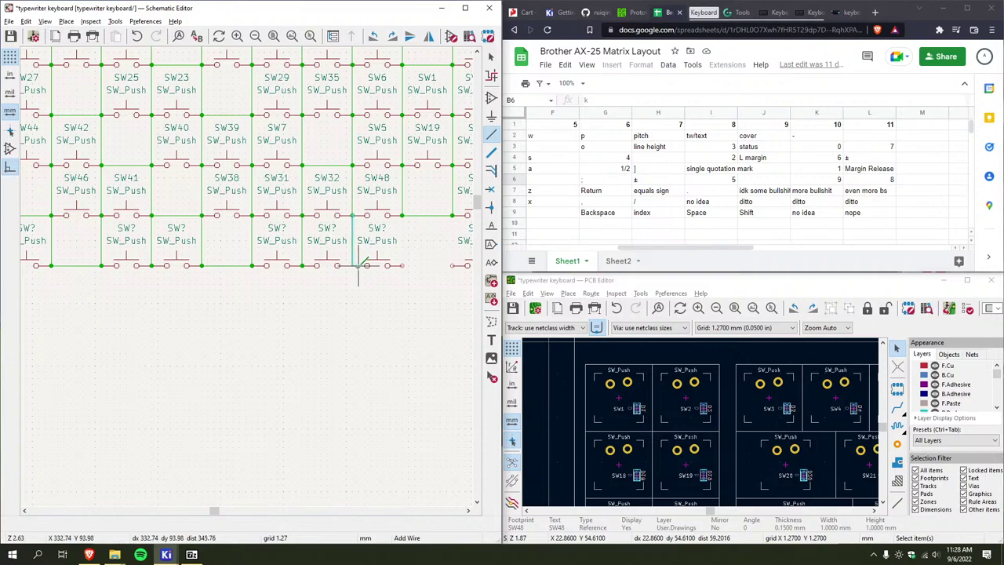
{"action": "left_click", "coordinate": [401, 215]}
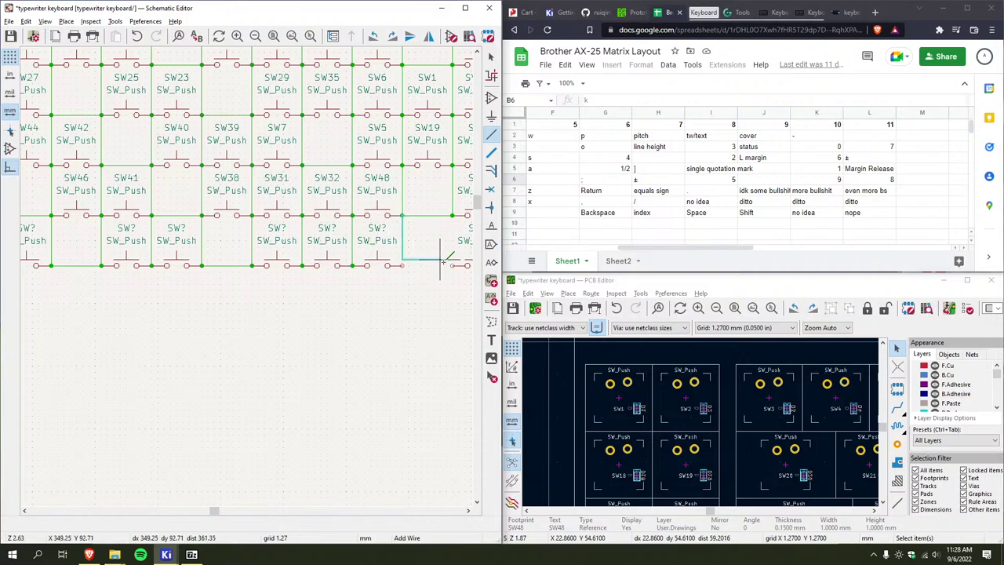
{"action": "key", "text": "Escape"}
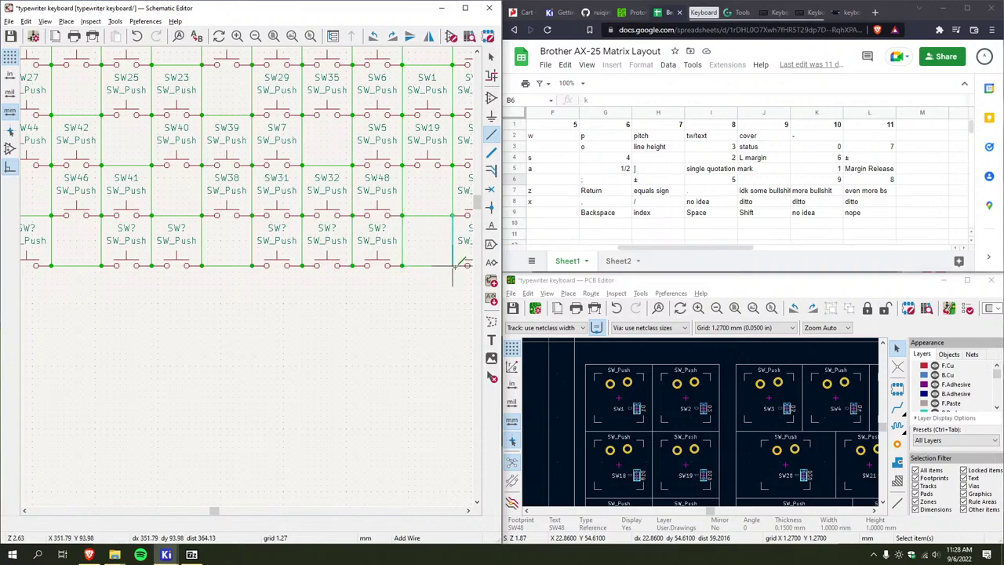
{"action": "middle_click_drag", "start_coordinate": [340, 263], "coordinate": [204, 282]}
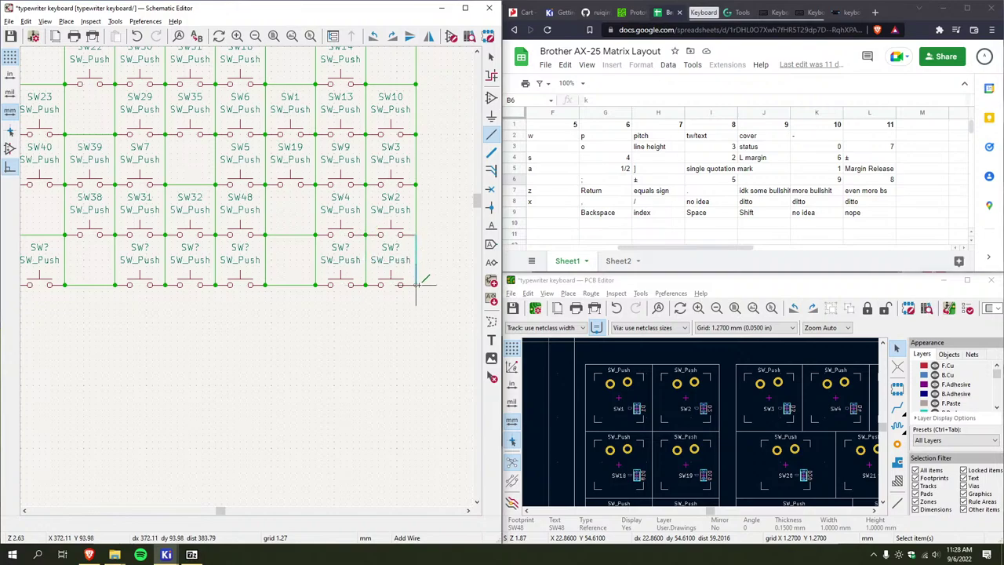
{"action": "scroll", "coordinate": [226, 284], "scroll_direction": "down", "scroll_amount": 3}
{"action": "scroll", "coordinate": [240, 279], "scroll_direction": "up", "scroll_amount": 1}
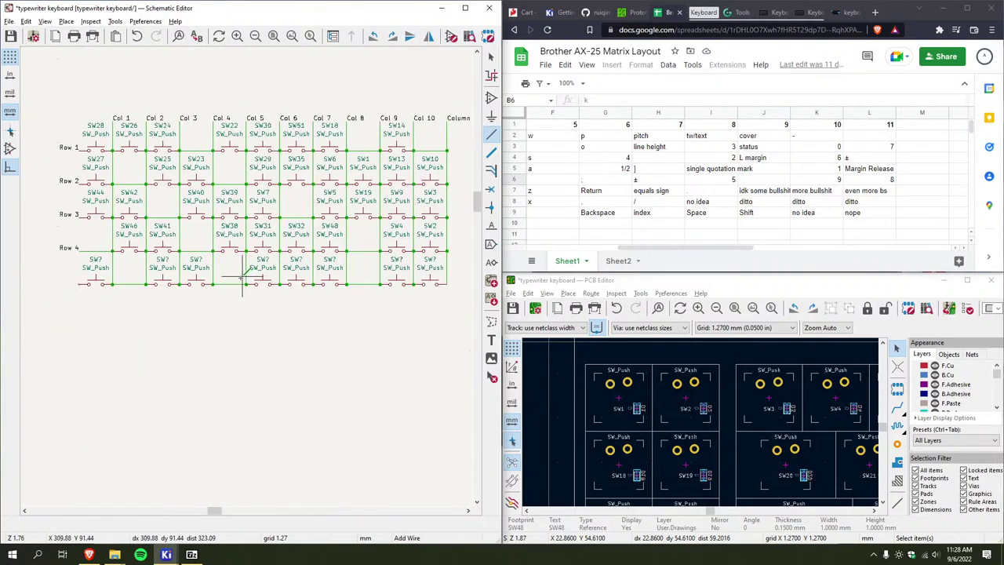
Add the net label Row 5 at the start of the fifth switch row
{"action": "middle_click_drag", "start_coordinate": [243, 279], "coordinate": [347, 272]}
{"action": "scroll", "coordinate": [180, 276], "scroll_direction": "up", "scroll_amount": 3}
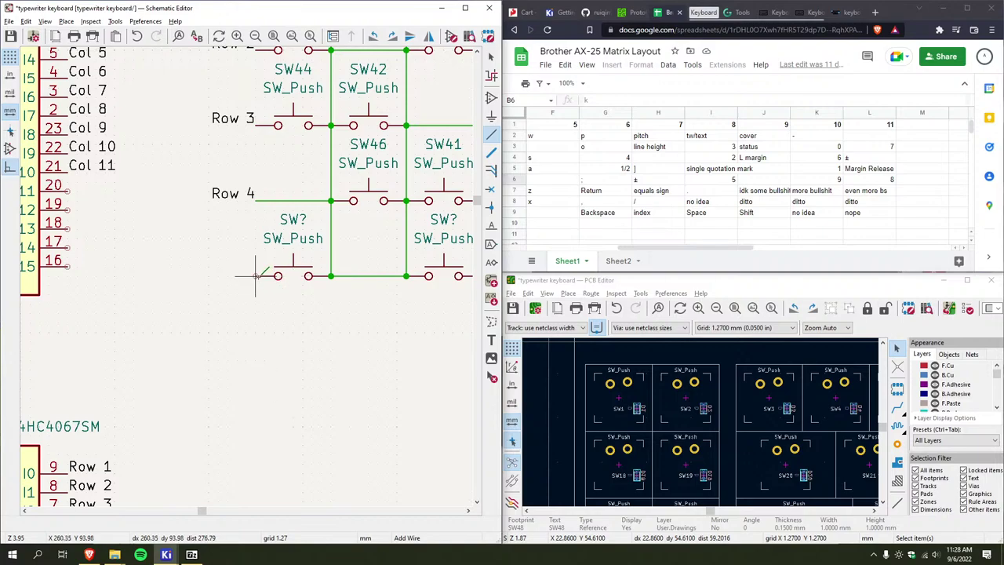
{"action": "left_click", "coordinate": [255, 277]}
{"action": "type", "text": "Row "}
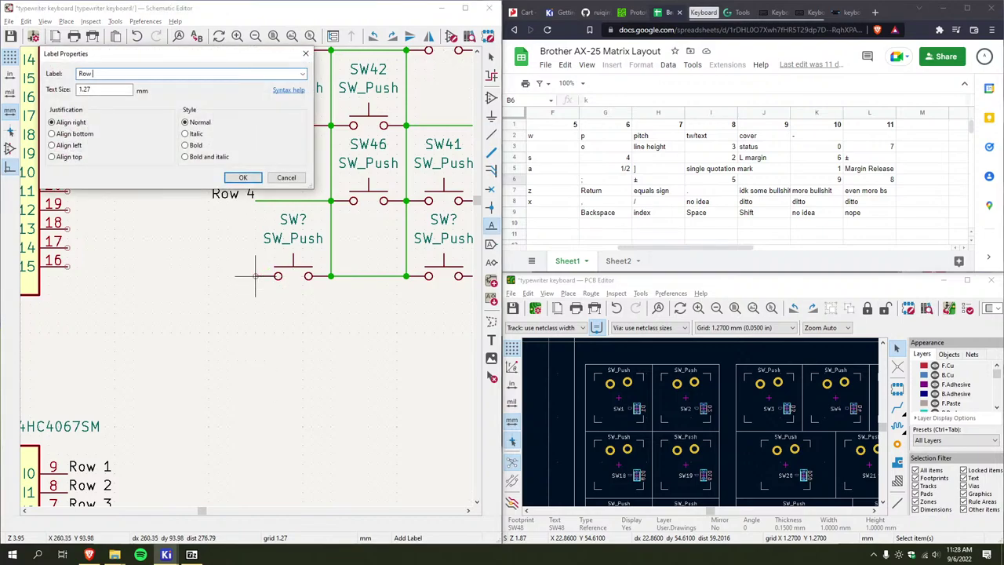
{"action": "type", "text": "5"}
{"action": "key", "text": "Return"}
{"action": "left_click", "coordinate": [254, 278]}
{"action": "scroll", "coordinate": [254, 277], "scroll_direction": "down", "scroll_amount": 5}
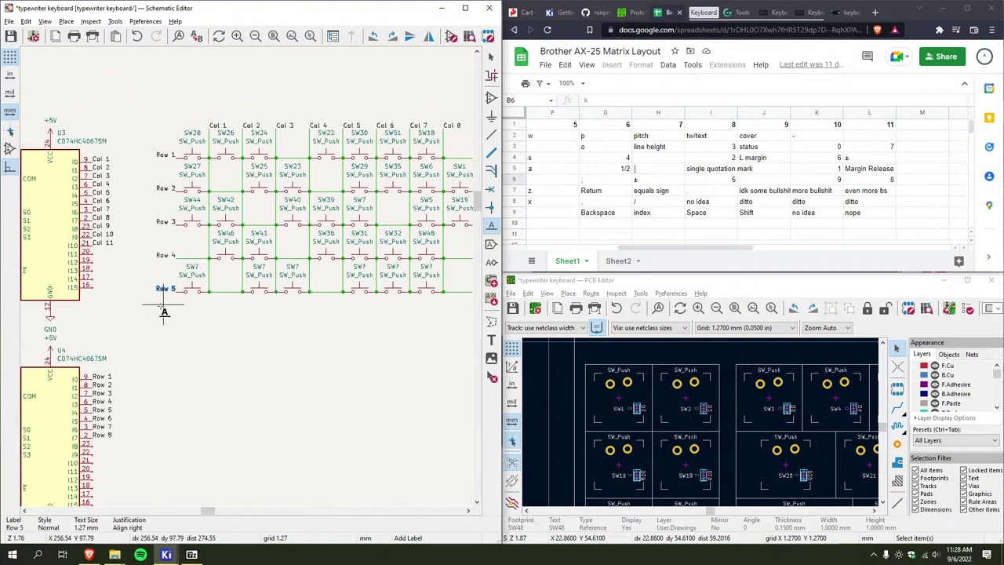
{"action": "scroll", "coordinate": [164, 312], "scroll_direction": "down", "scroll_amount": 2}
{"action": "scroll", "coordinate": [325, 303], "scroll_direction": "up", "scroll_amount": 1}
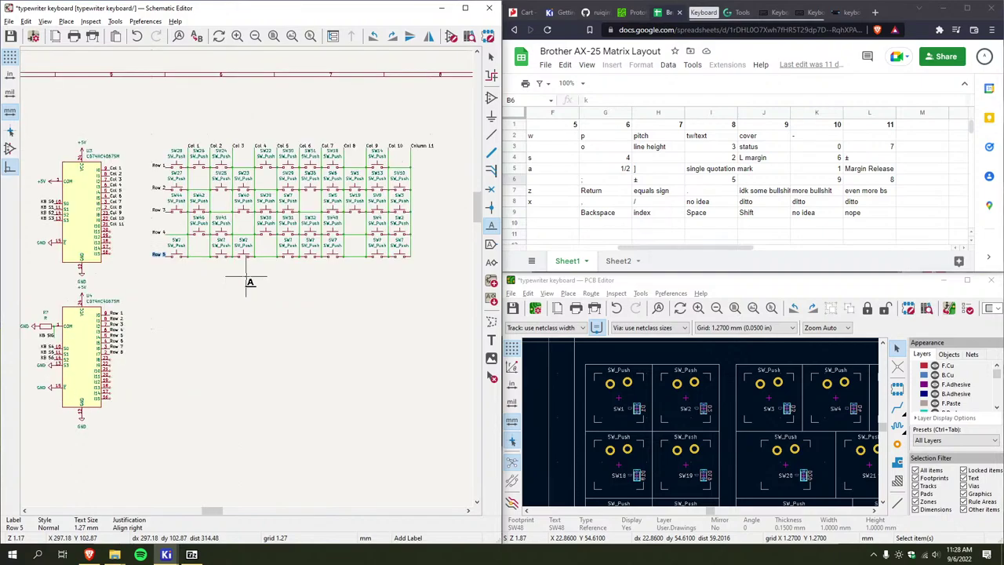
{"action": "key", "text": "Escape"}
Find the k key's switch on the PCB and set the reference of the first Row 5 switch to SW45
{"action": "left_click_drag", "start_coordinate": [685, 248], "coordinate": [594, 248]}
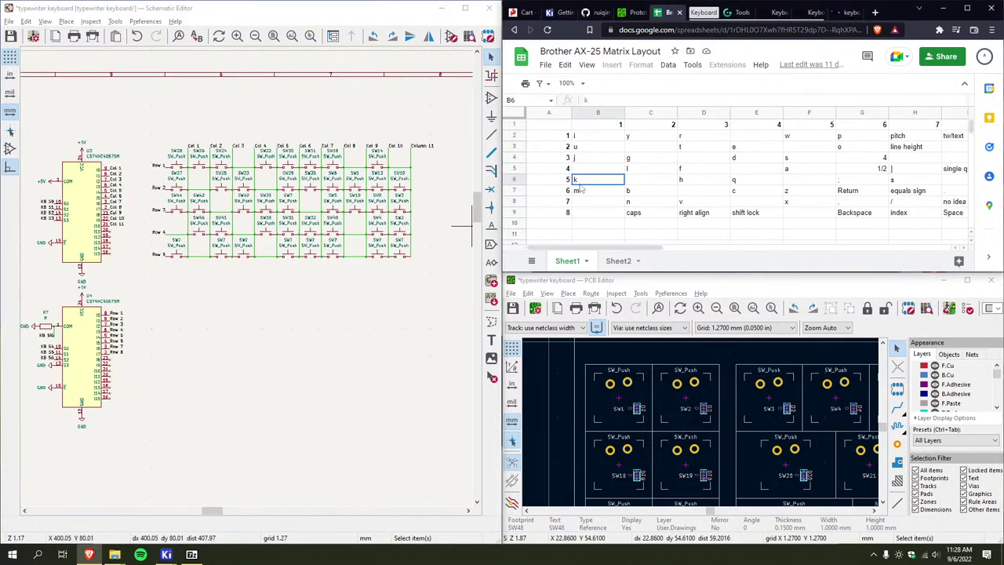
{"action": "scroll", "coordinate": [179, 248], "scroll_direction": "up", "scroll_amount": 3}
{"action": "key", "text": "u"}
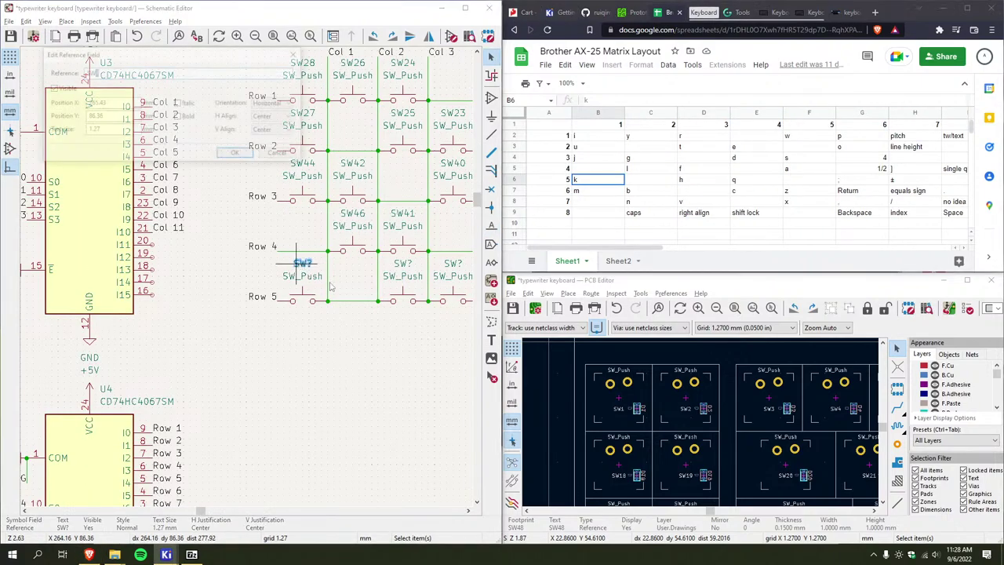
{"action": "scroll", "coordinate": [705, 426], "scroll_direction": "down", "scroll_amount": 3}
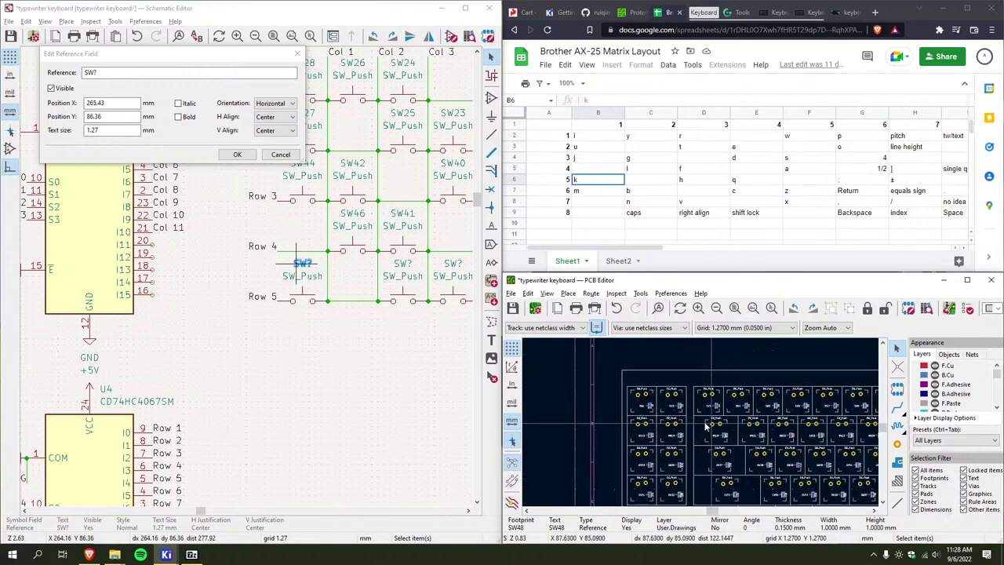
{"action": "middle_click_drag", "start_coordinate": [704, 425], "coordinate": [602, 380]}
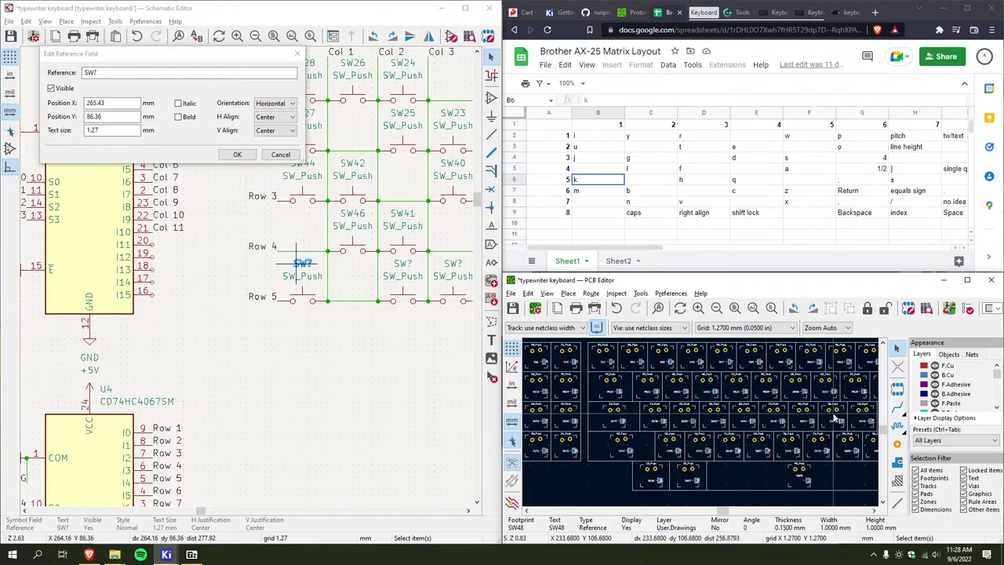
{"action": "scroll", "coordinate": [769, 421], "scroll_direction": "right", "scroll_amount": 3, "text": "ctrl"}
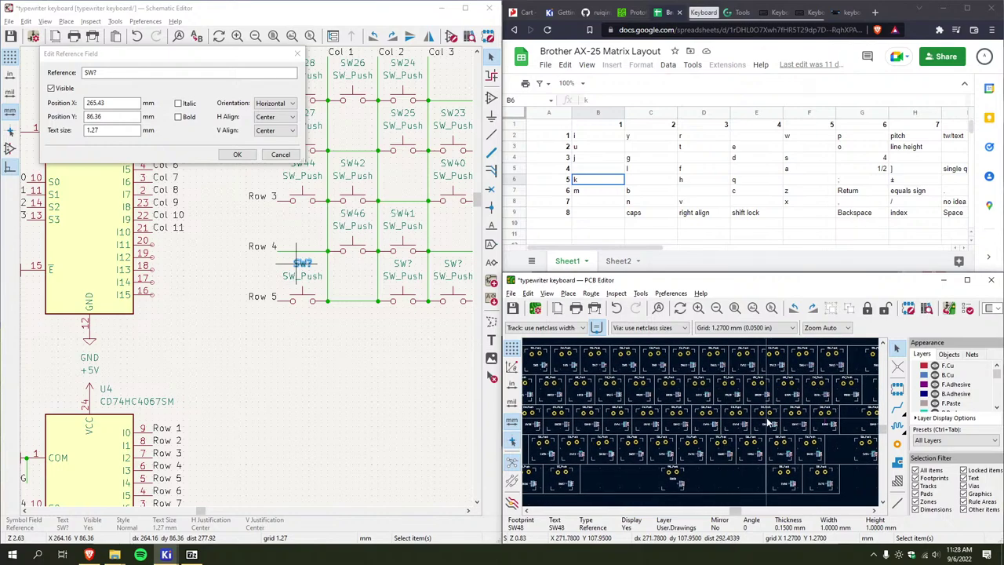
{"action": "scroll", "coordinate": [701, 425], "scroll_direction": "up", "scroll_amount": 5}
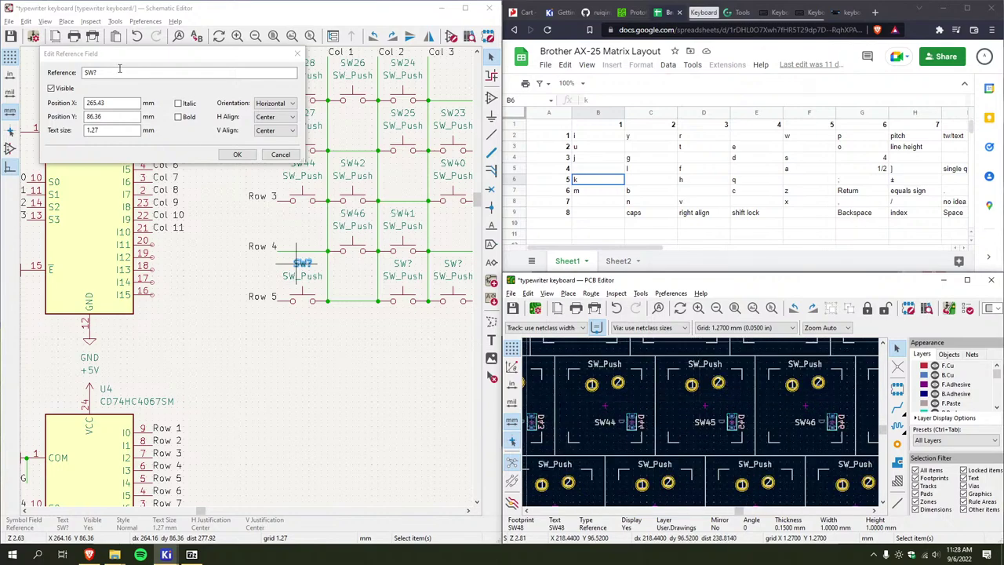
{"action": "left_click", "coordinate": [119, 69]}
{"action": "type", "text": "45"}
{"action": "key", "text": "Return"}
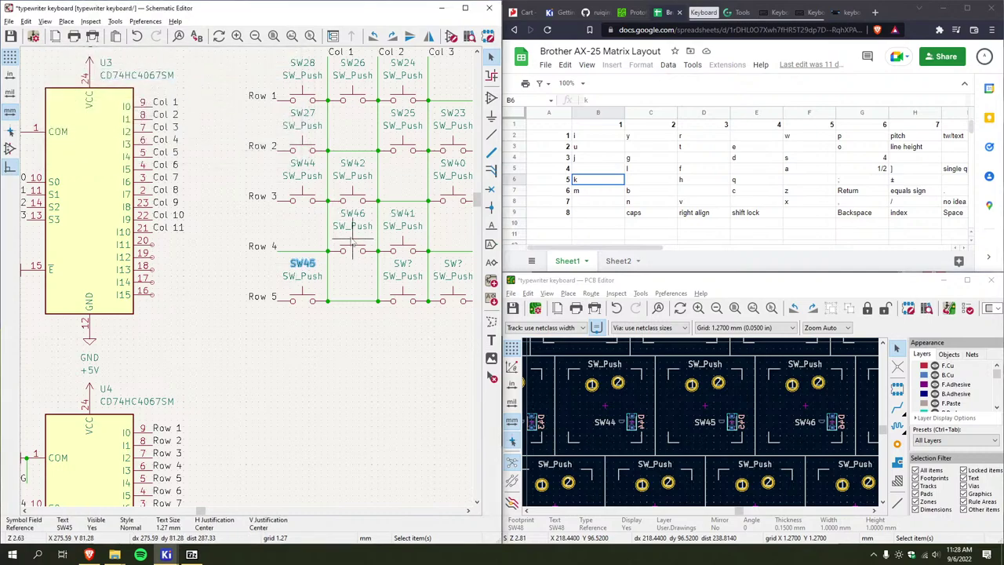
Find the h key's switch on the PCB and set the reference of the Row 5 switch below SW41 to SW43
{"action": "middle_click_drag", "start_coordinate": [396, 259], "coordinate": [323, 267]}
{"action": "double_click", "coordinate": [330, 269]}
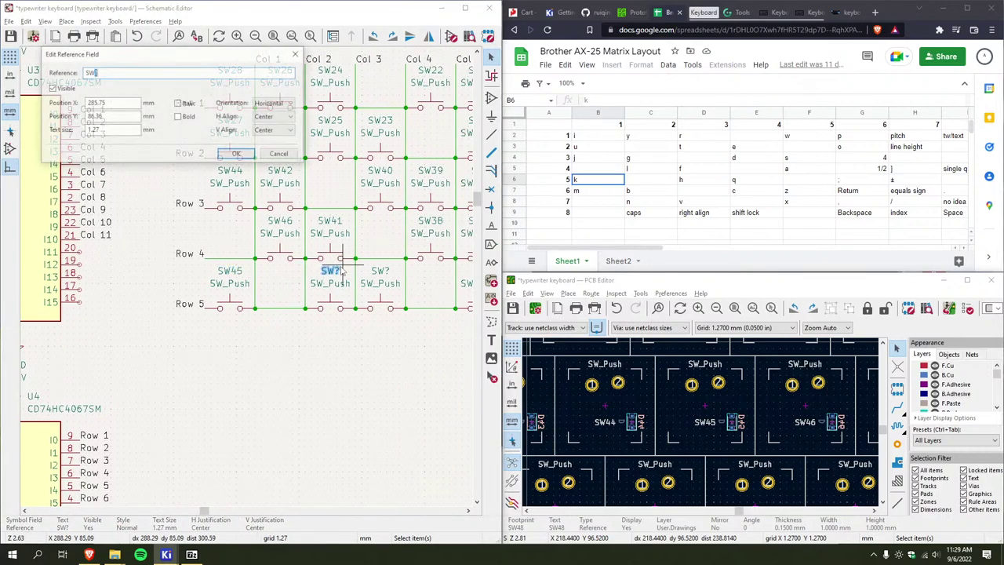
{"action": "scroll", "coordinate": [701, 425], "scroll_direction": "down", "scroll_amount": 4}
{"action": "scroll", "coordinate": [701, 425], "scroll_direction": "down", "scroll_amount": 5}
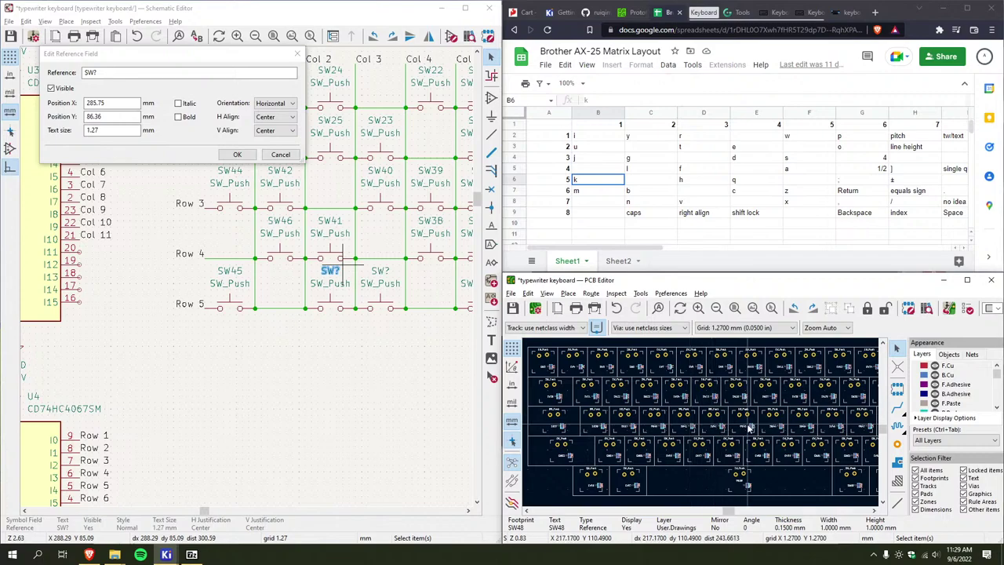
{"action": "scroll", "coordinate": [690, 431], "scroll_direction": "up", "scroll_amount": 6}
{"action": "left_click", "coordinate": [149, 83]}
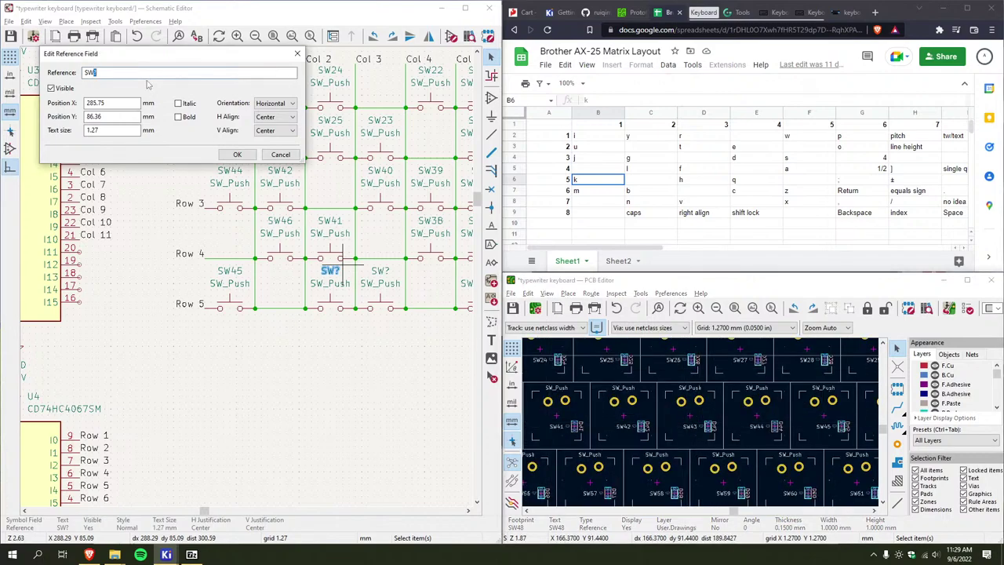
{"action": "key", "text": "Return"}
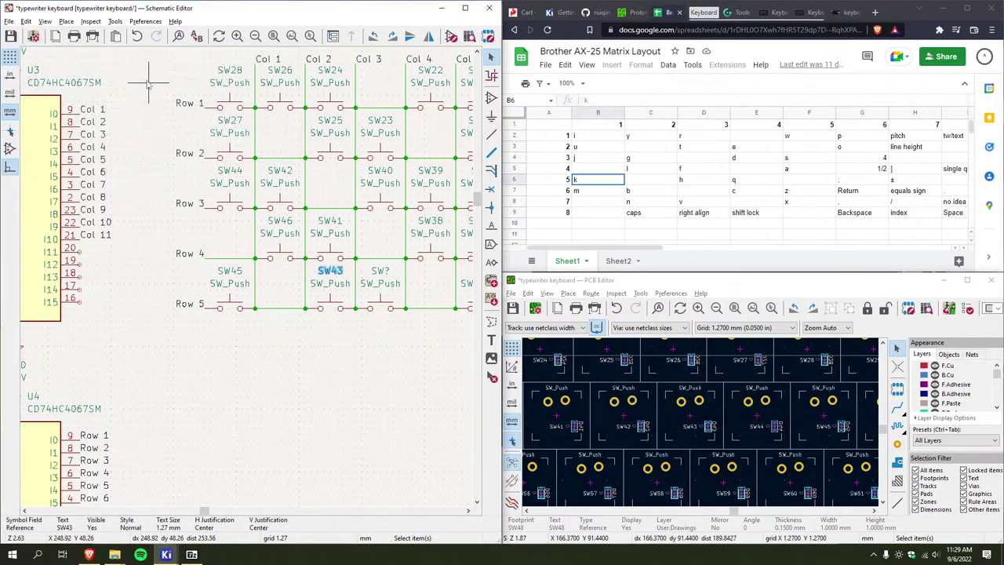
Find the q key's switch on the PCB and set the reference of the Row 5 switch next to SW43 to SW21
{"action": "double_click", "coordinate": [380, 269]}
{"action": "scroll", "coordinate": [708, 394], "scroll_direction": "down", "scroll_amount": 3}
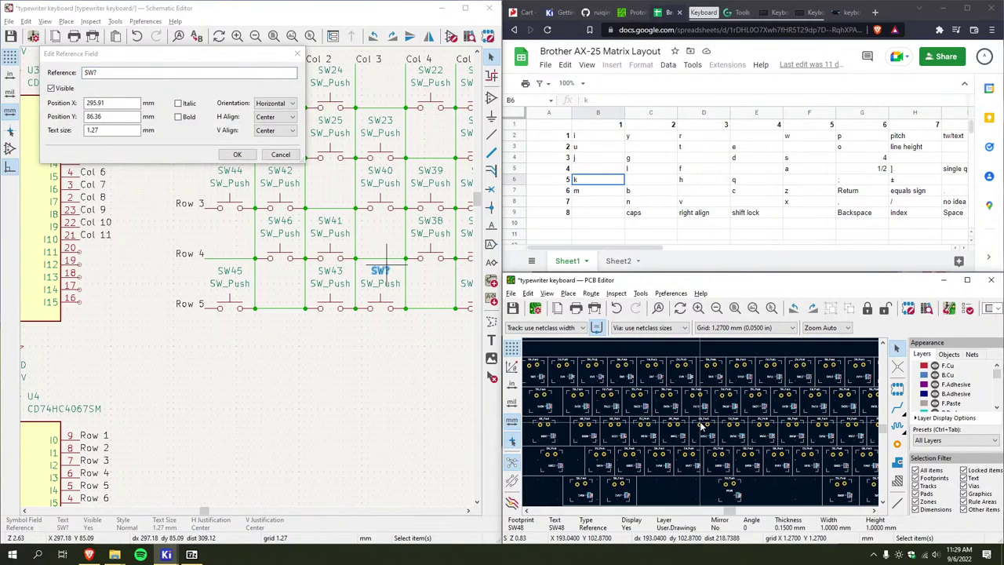
{"action": "scroll", "coordinate": [706, 427], "scroll_direction": "up", "scroll_amount": 3}
{"action": "scroll", "coordinate": [706, 427], "scroll_direction": "down", "scroll_amount": 2}
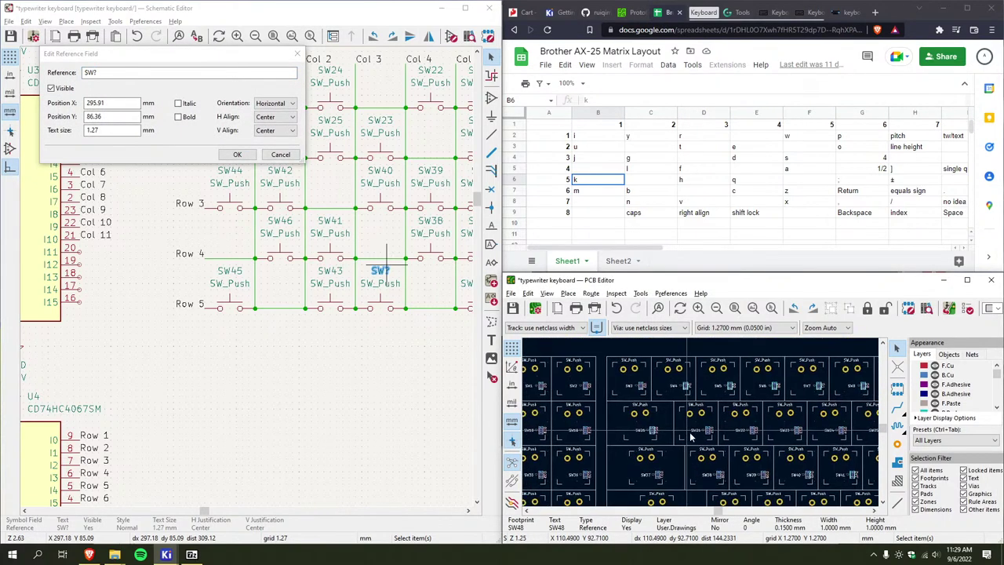
{"action": "scroll", "coordinate": [708, 418], "scroll_direction": "up", "scroll_amount": 2}
{"action": "left_click", "coordinate": [136, 99]}
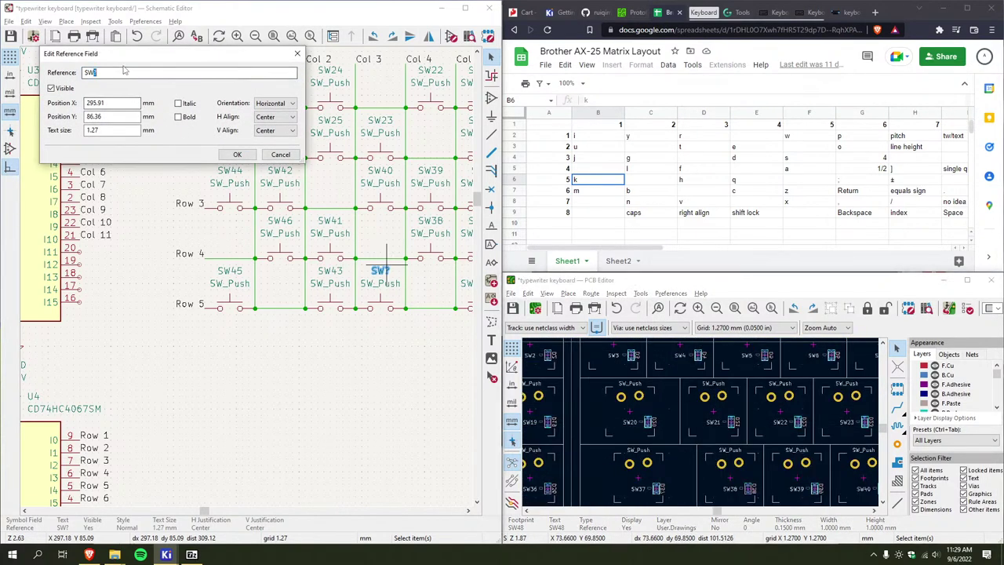
{"action": "type", "text": "SW21"}
{"action": "key", "text": "Return"}
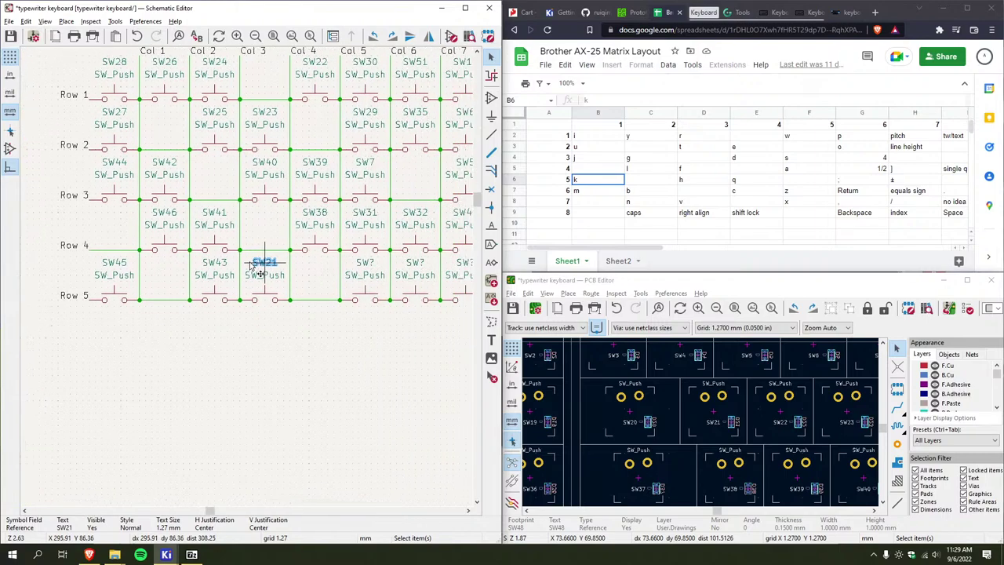
Find the semicolon key's switch on the PCB and set the reference of the Row 5 switch below SW31 to SW47
{"action": "scroll", "coordinate": [276, 235], "scroll_direction": "right", "scroll_amount": 5, "text": "ctrl"}
{"action": "key", "text": "Escape"}
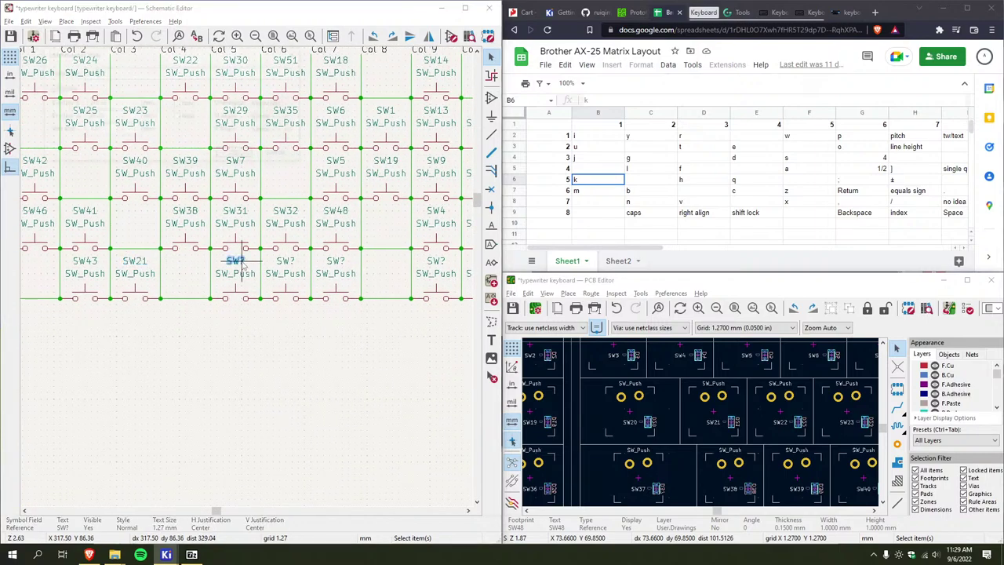
{"action": "double_click", "coordinate": [235, 262]}
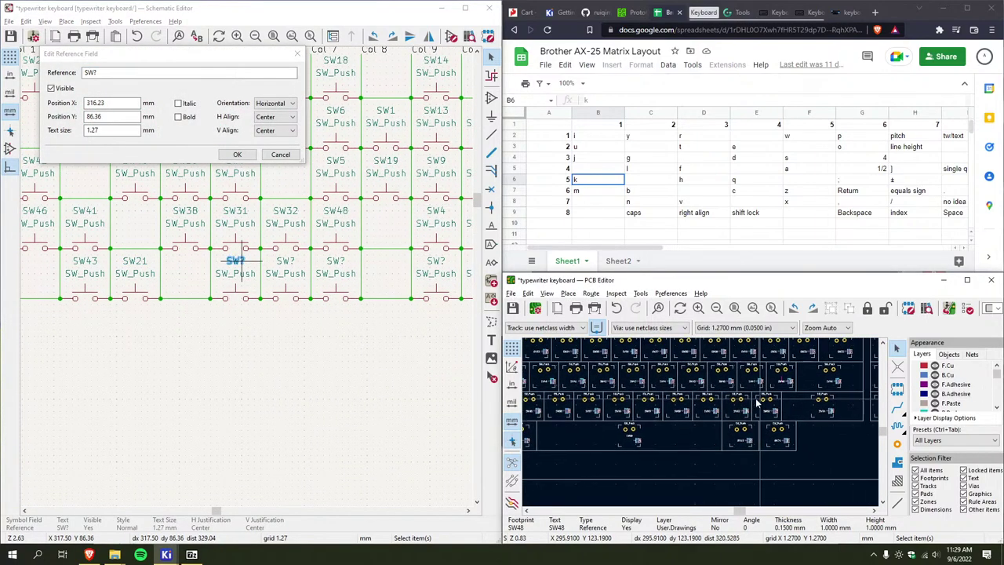
{"action": "scroll", "coordinate": [709, 427], "scroll_direction": "up", "scroll_amount": 5}
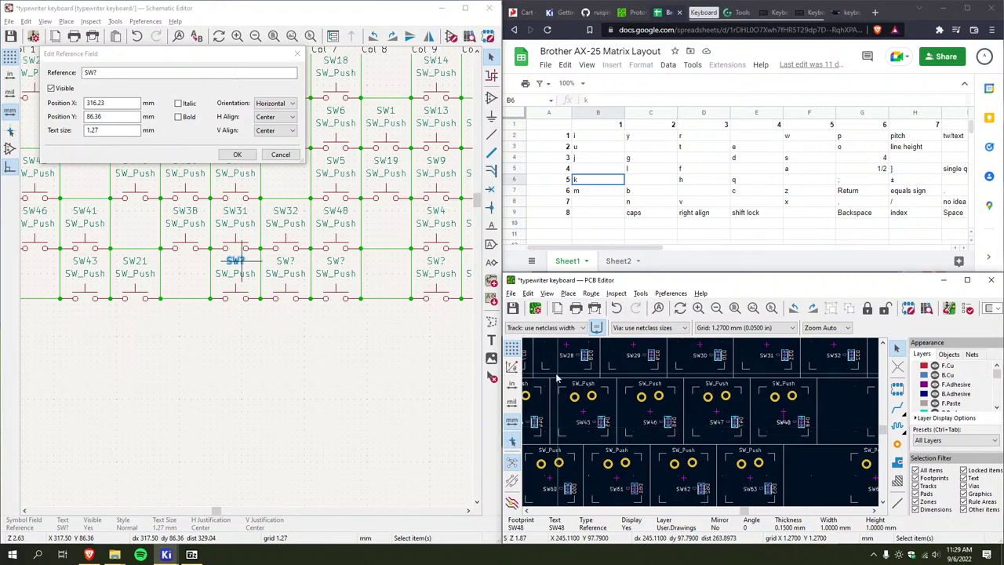
{"action": "left_click", "coordinate": [160, 68]}
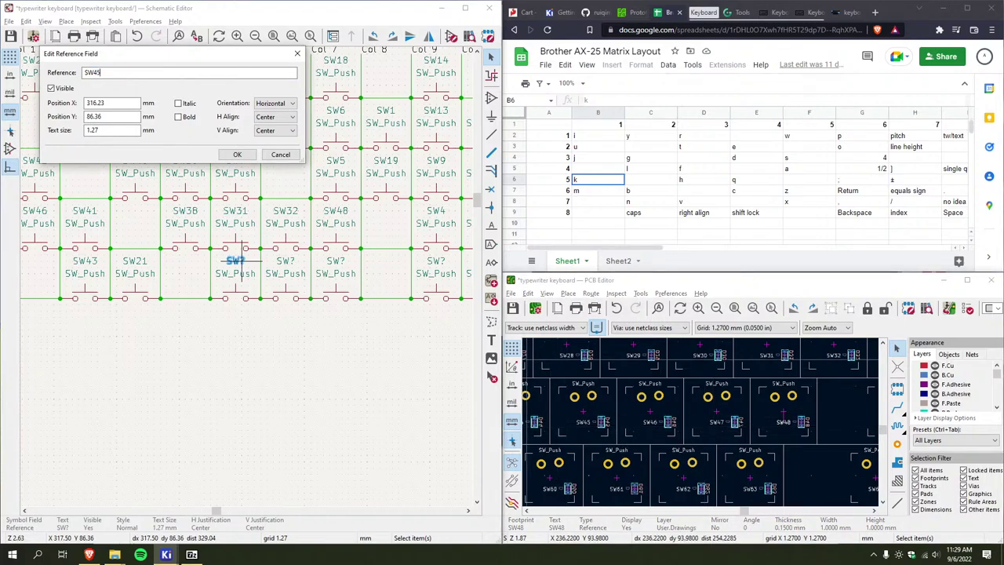
{"action": "type", "text": "47"}
{"action": "key", "text": "Return"}
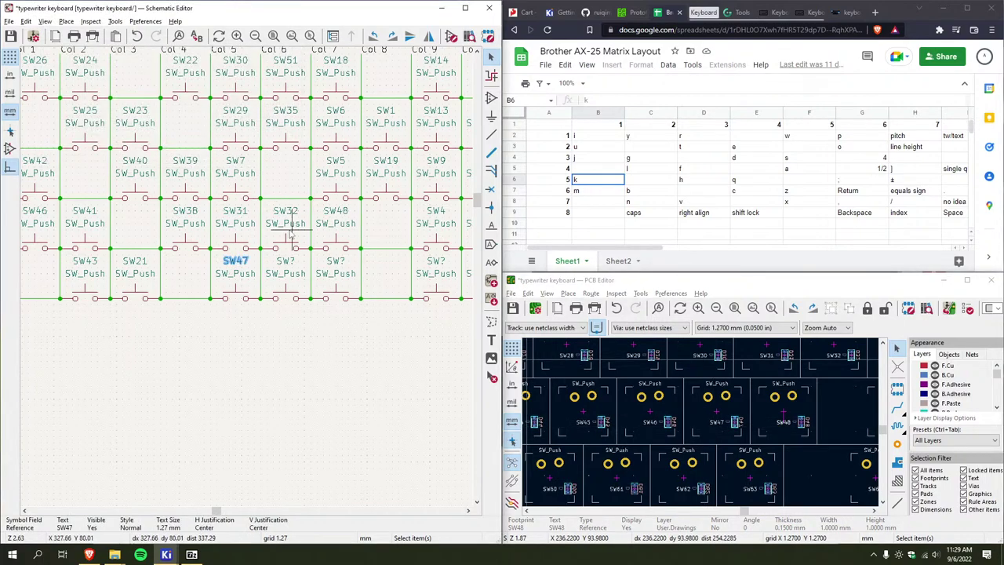
{"action": "left_click", "coordinate": [251, 271]}
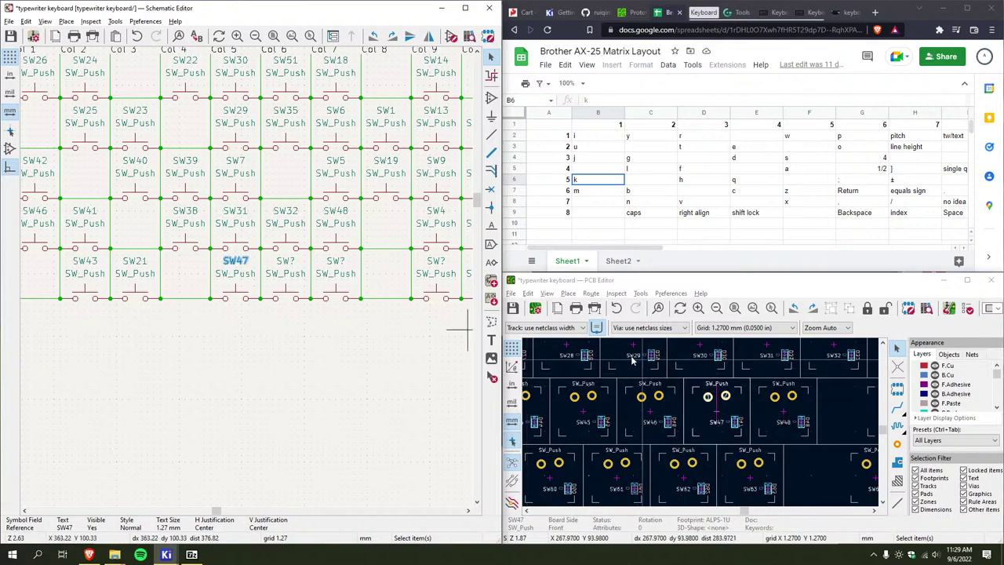
Select the unnumbered Row 5 switch reference below SW32 and look over the PCB for its ± key
{"action": "left_click", "coordinate": [283, 266]}
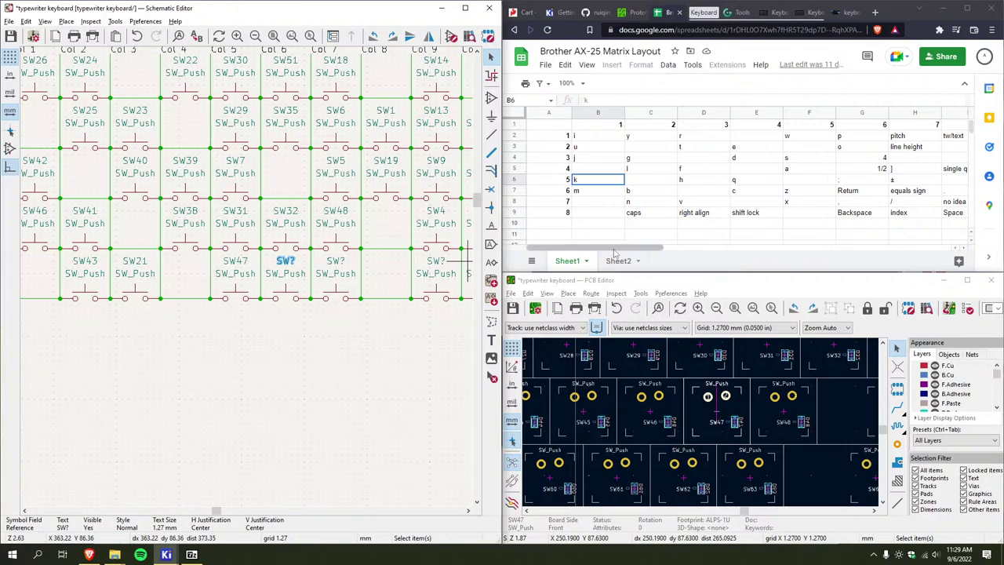
{"action": "scroll", "coordinate": [702, 431], "scroll_direction": "down", "scroll_amount": 2}
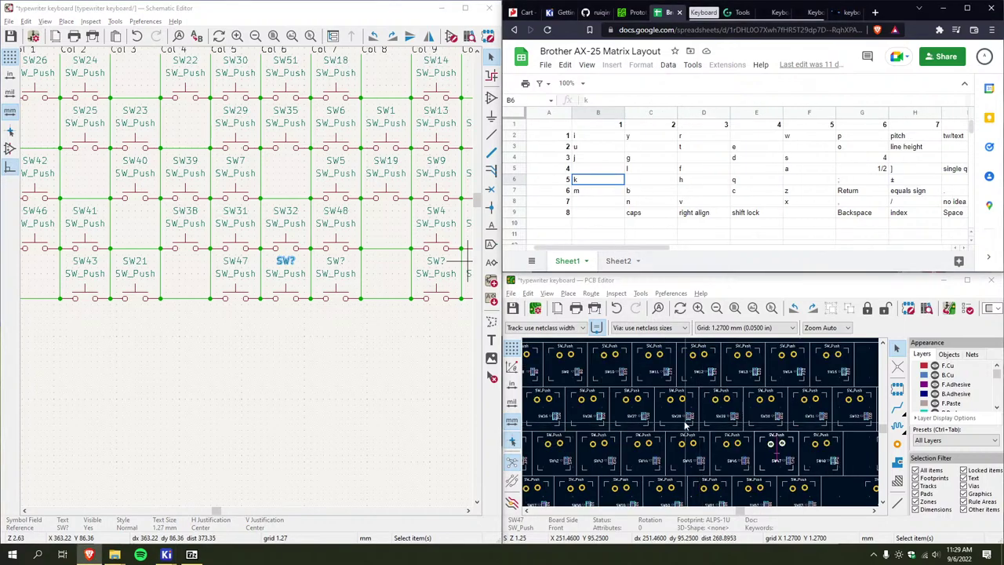
{"action": "scroll", "coordinate": [685, 424], "scroll_direction": "down", "scroll_amount": 4}
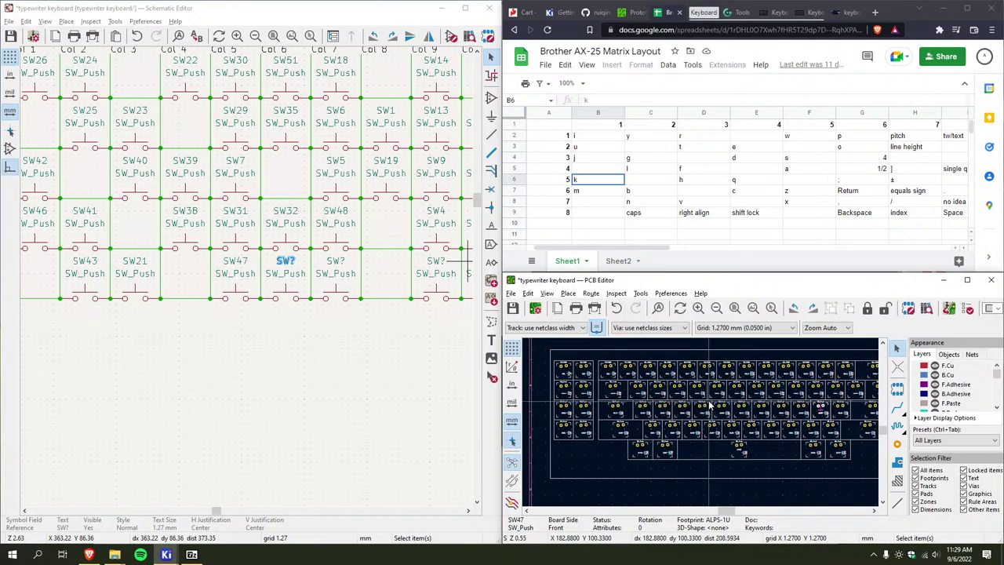
Switch to the browser and open serial-typewriter.ino from github.com/artillect/serial-typewriter in a new tab
{"action": "left_click", "coordinate": [874, 13]}
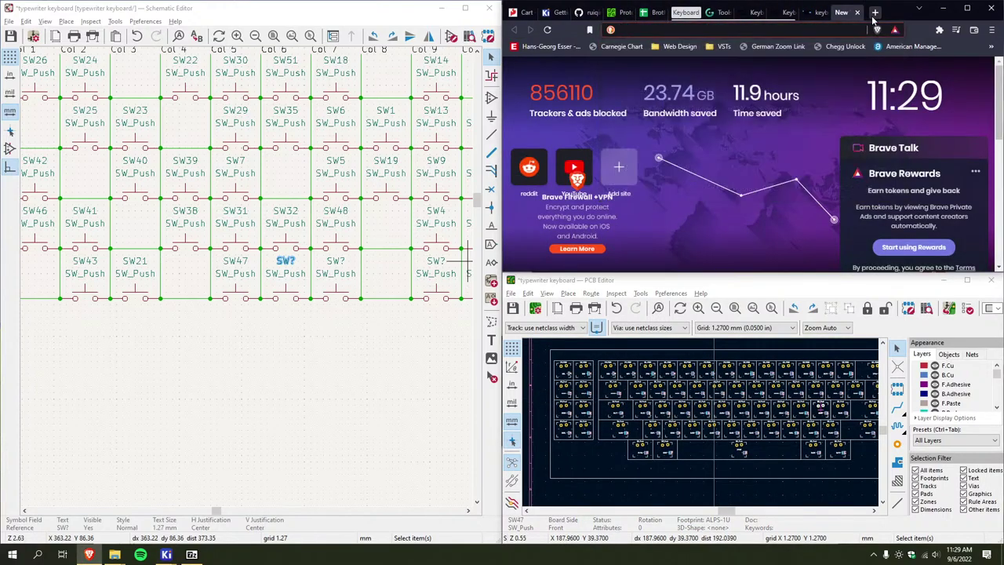
{"action": "type", "text": "github.com/artillect/serial-typewriter"}
{"action": "key", "text": "Return"}
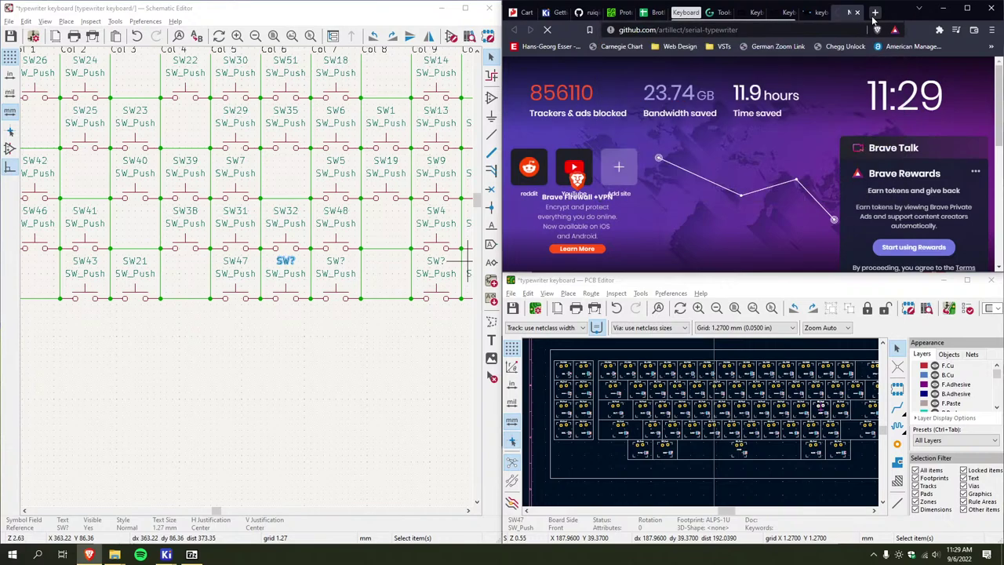
{"action": "scroll", "coordinate": [642, 163], "scroll_direction": "down", "scroll_amount": 3}
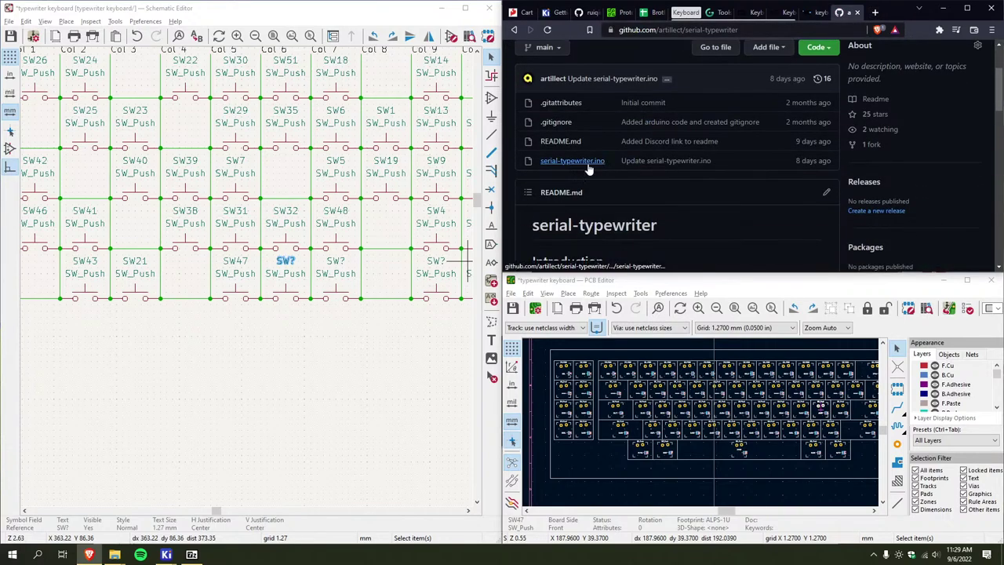
{"action": "left_click", "coordinate": [614, 174]}
Examine the character keycode table in the main branch's serial-typewriter.ino
{"action": "scroll", "coordinate": [627, 185], "scroll_direction": "down", "scroll_amount": 10}
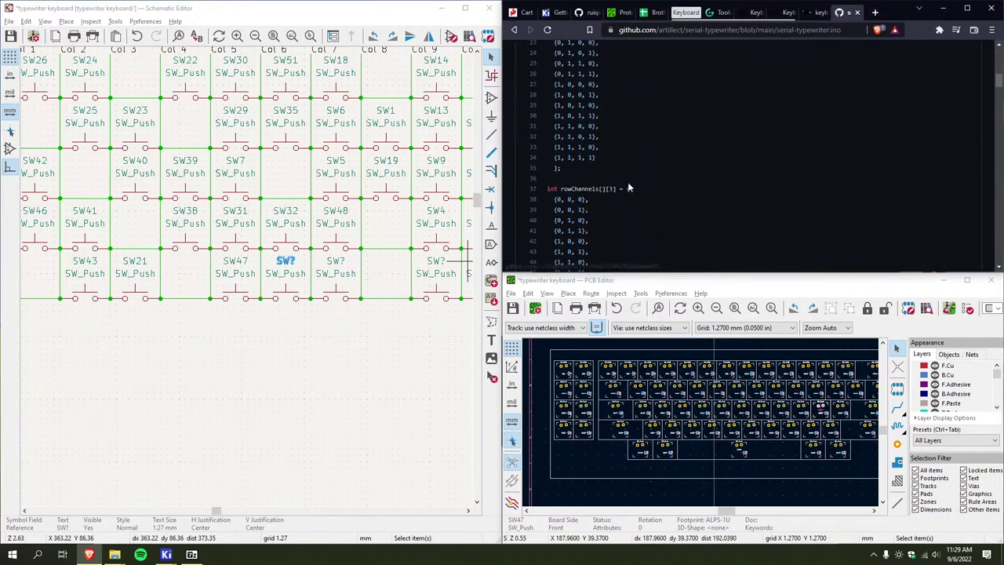
{"action": "scroll", "coordinate": [627, 186], "scroll_direction": "down", "scroll_amount": 9}
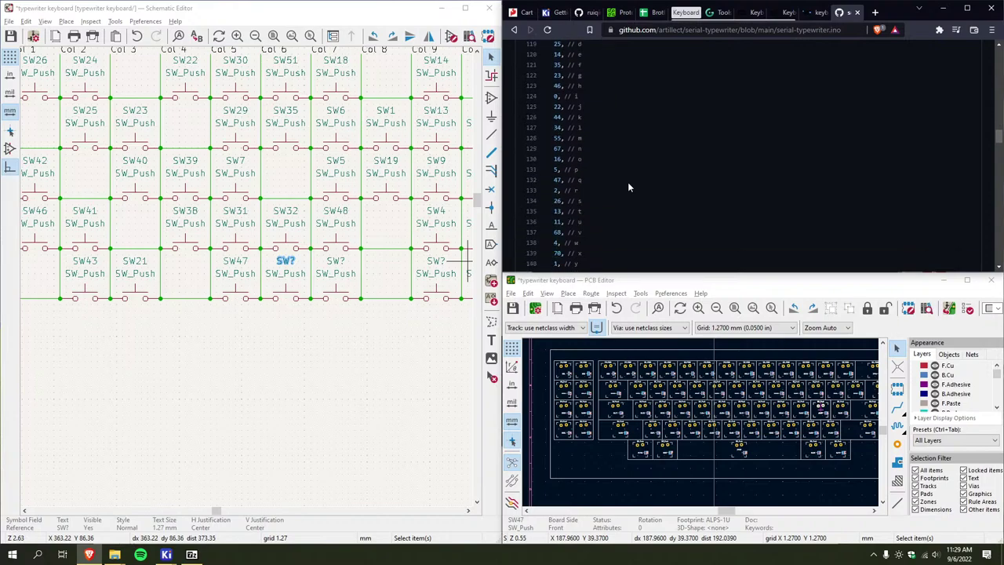
{"action": "scroll", "coordinate": [627, 187], "scroll_direction": "up", "scroll_amount": 11}
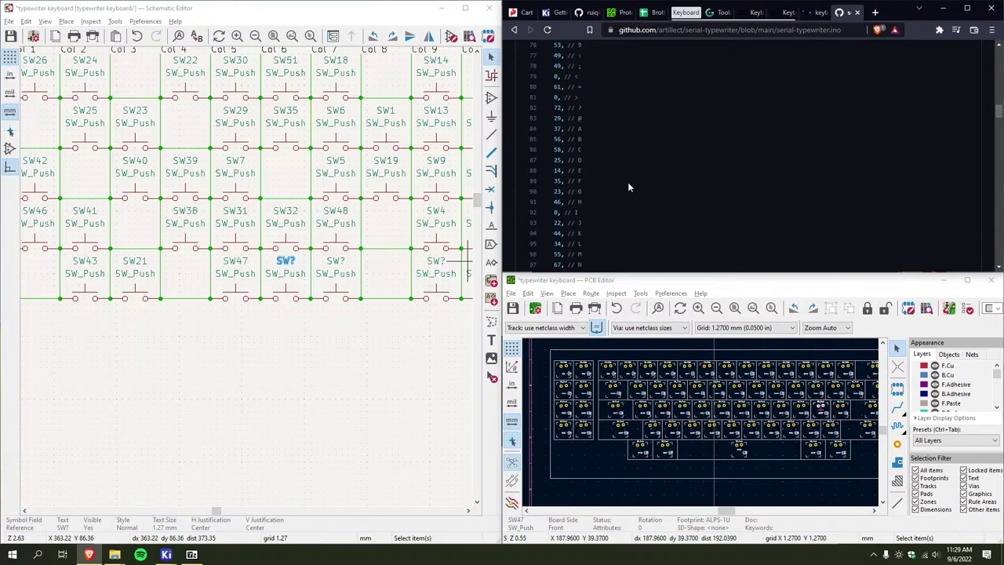
{"action": "scroll", "coordinate": [627, 187], "scroll_direction": "down", "scroll_amount": 5}
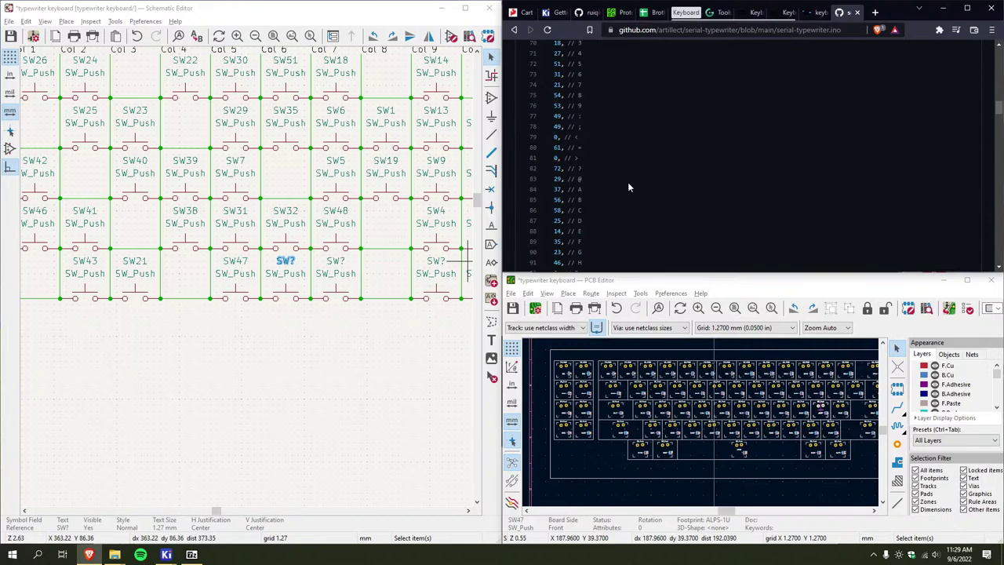
{"action": "scroll", "coordinate": [628, 182], "scroll_direction": "down", "scroll_amount": 7}
{"action": "scroll", "coordinate": [602, 181], "scroll_direction": "down", "scroll_amount": 5}
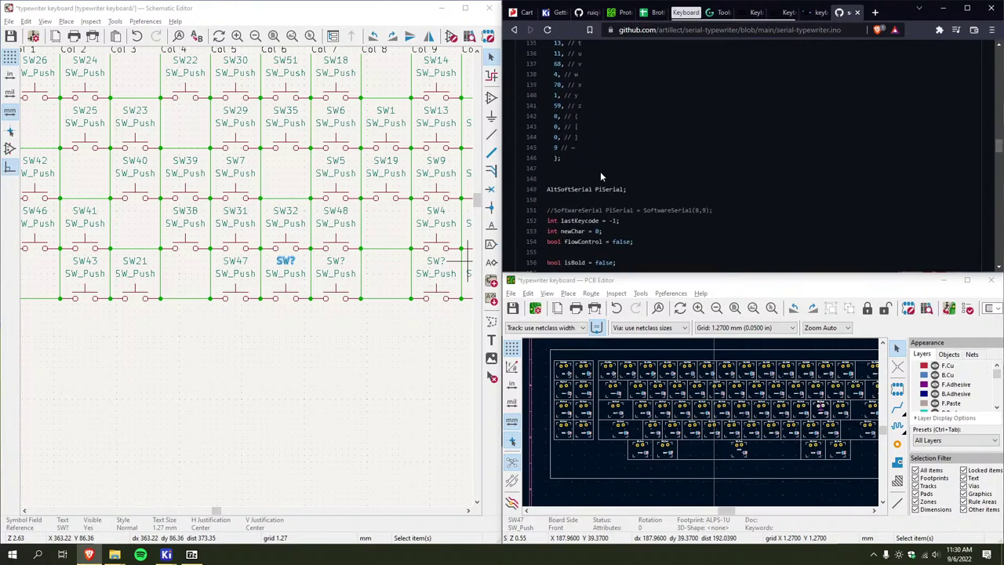
Switch the repository to the keyboard branch and open its version of serial-typewriter.ino
{"action": "left_click", "coordinate": [513, 29]}
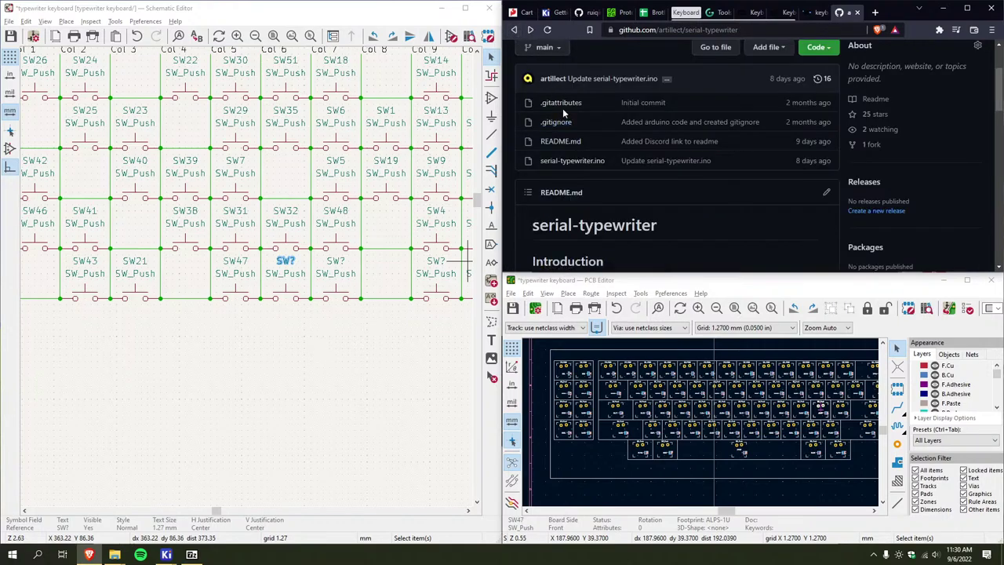
{"action": "left_click", "coordinate": [541, 153]}
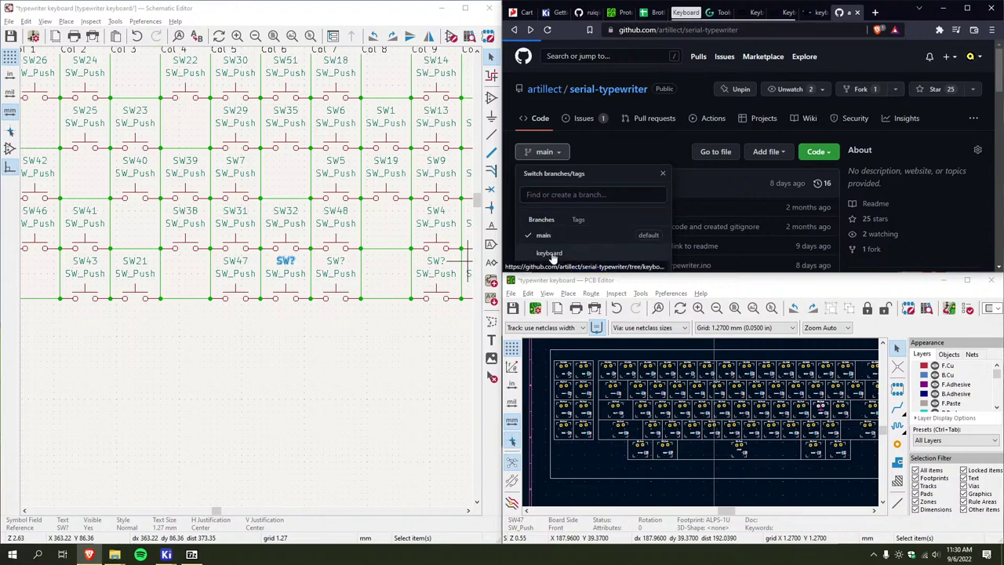
{"action": "left_click", "coordinate": [557, 229]}
{"action": "scroll", "coordinate": [559, 204], "scroll_direction": "down", "scroll_amount": 5}
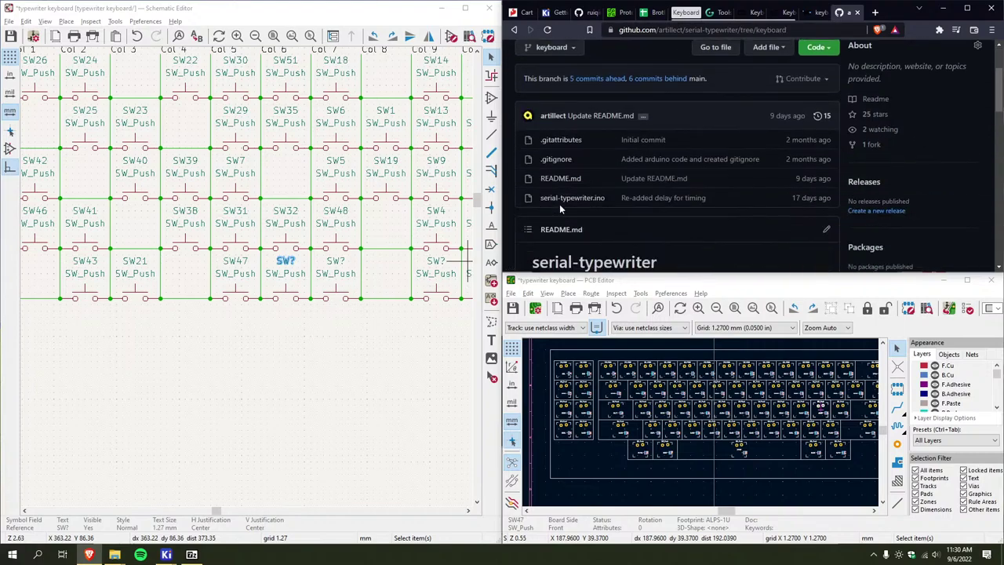
{"action": "scroll", "coordinate": [564, 160], "scroll_direction": "down", "scroll_amount": 3}
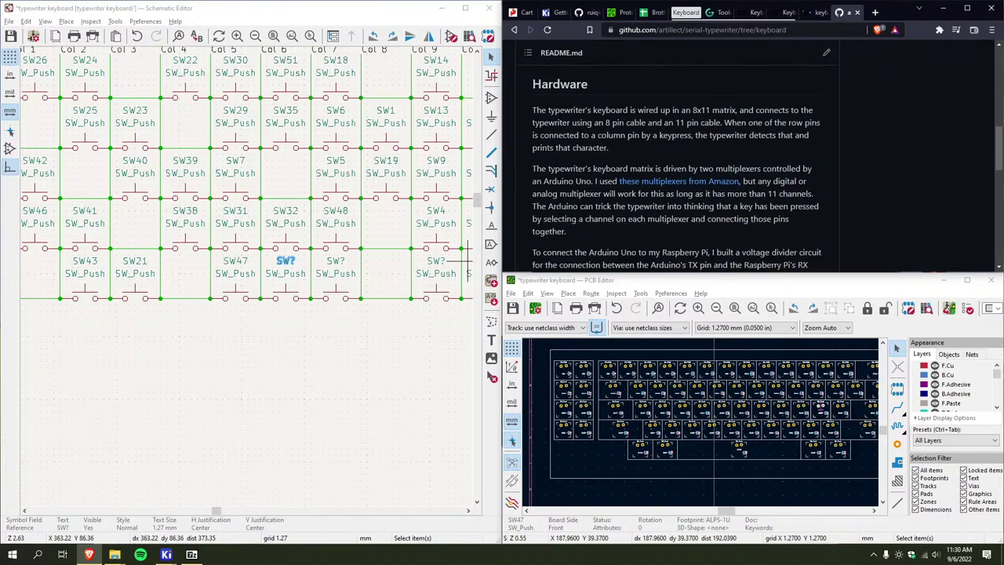
{"action": "scroll", "coordinate": [564, 160], "scroll_direction": "up", "scroll_amount": 5}
{"action": "left_click", "coordinate": [570, 146]}
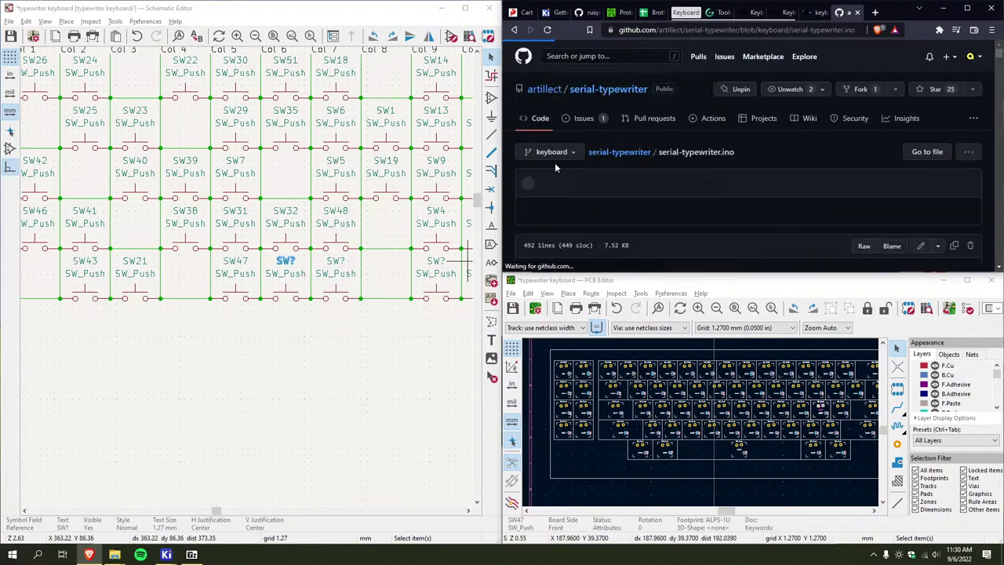
Examine the keyboard branch's key map for the plus or minus entries and close the GitHub tab
{"action": "scroll", "coordinate": [553, 174], "scroll_direction": "down", "scroll_amount": 2}
{"action": "scroll", "coordinate": [553, 174], "scroll_direction": "down", "scroll_amount": 15}
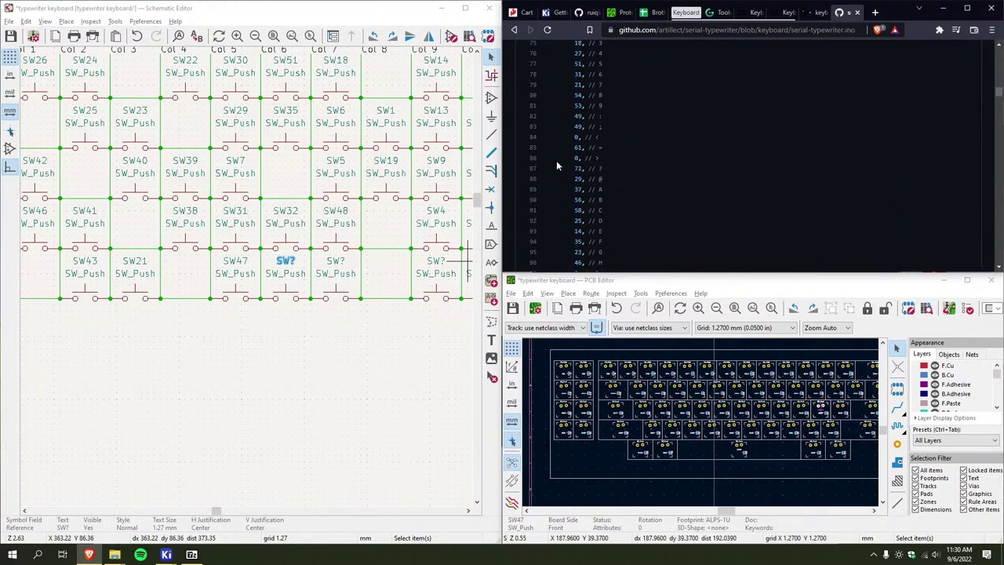
{"action": "scroll", "coordinate": [705, 157], "scroll_direction": "down", "scroll_amount": 11}
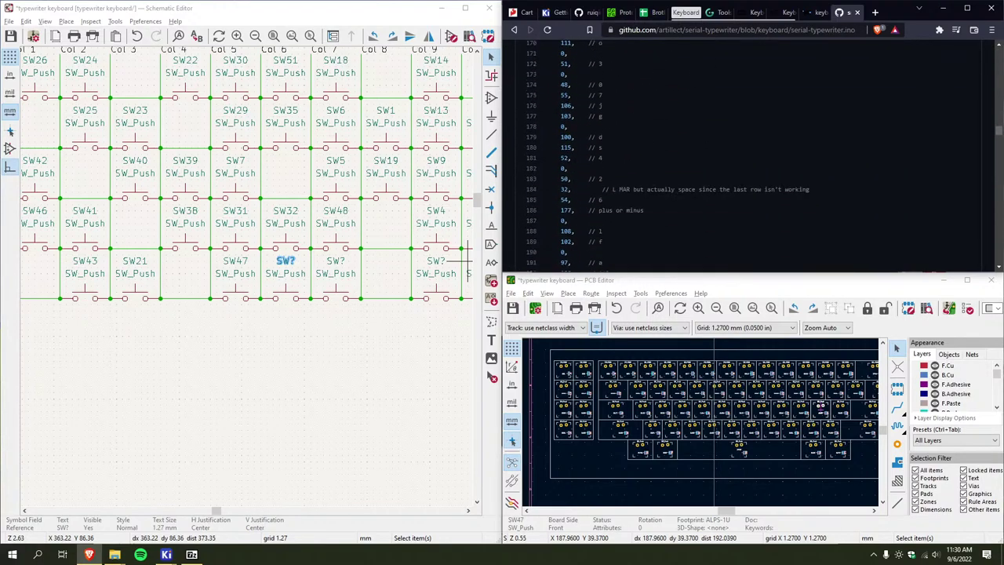
{"action": "scroll", "coordinate": [706, 157], "scroll_direction": "down", "scroll_amount": 7}
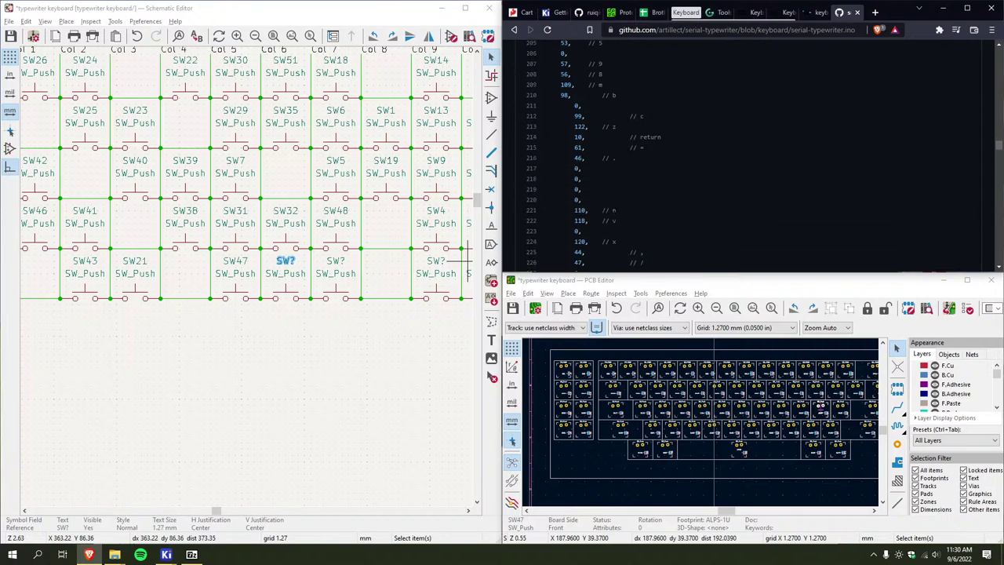
{"action": "scroll", "coordinate": [753, 149], "scroll_direction": "up", "scroll_amount": 4}
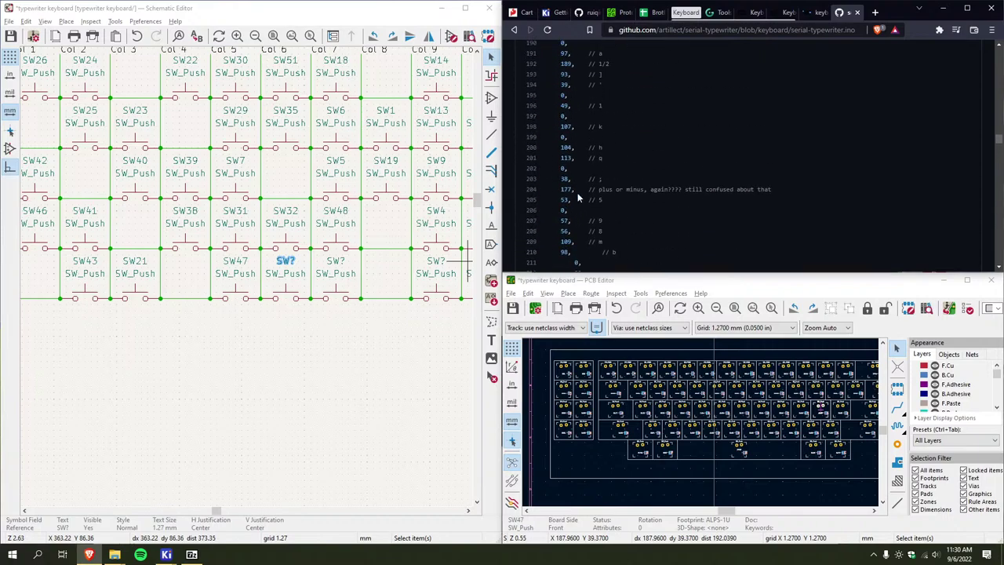
{"action": "scroll", "coordinate": [577, 196], "scroll_direction": "up", "scroll_amount": 1}
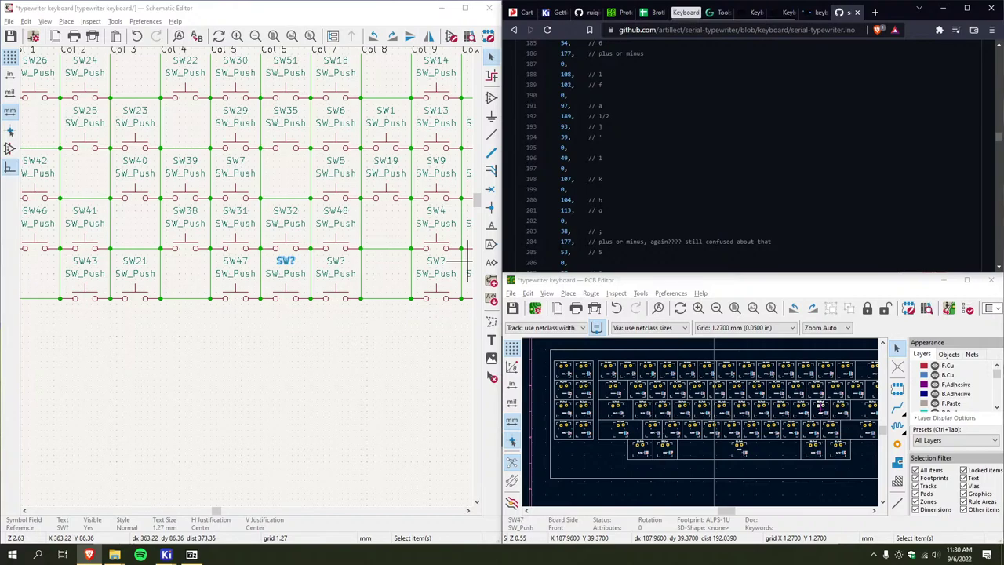
{"action": "left_click_drag", "start_coordinate": [557, 241], "coordinate": [777, 245]}
{"action": "left_click", "coordinate": [773, 241]}
{"action": "scroll", "coordinate": [772, 242], "scroll_direction": "up", "scroll_amount": 3}
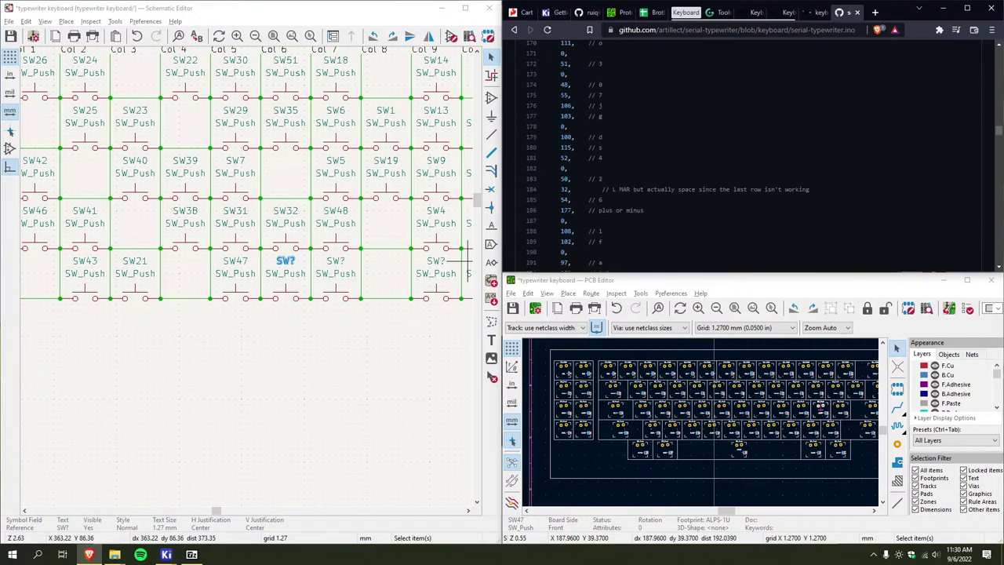
{"action": "scroll", "coordinate": [753, 157], "scroll_direction": "down", "scroll_amount": 6}
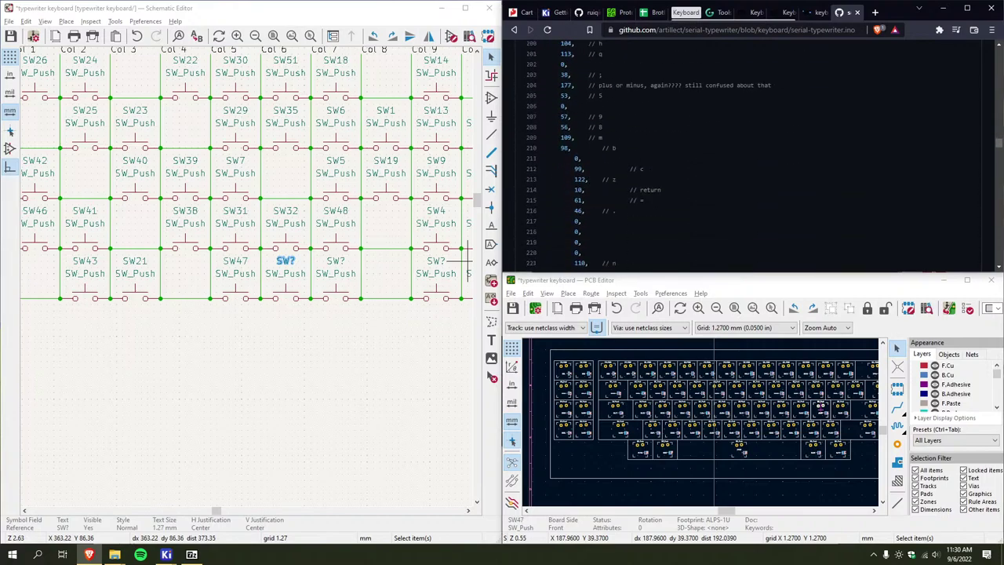
{"action": "scroll", "coordinate": [752, 157], "scroll_direction": "down", "scroll_amount": 9}
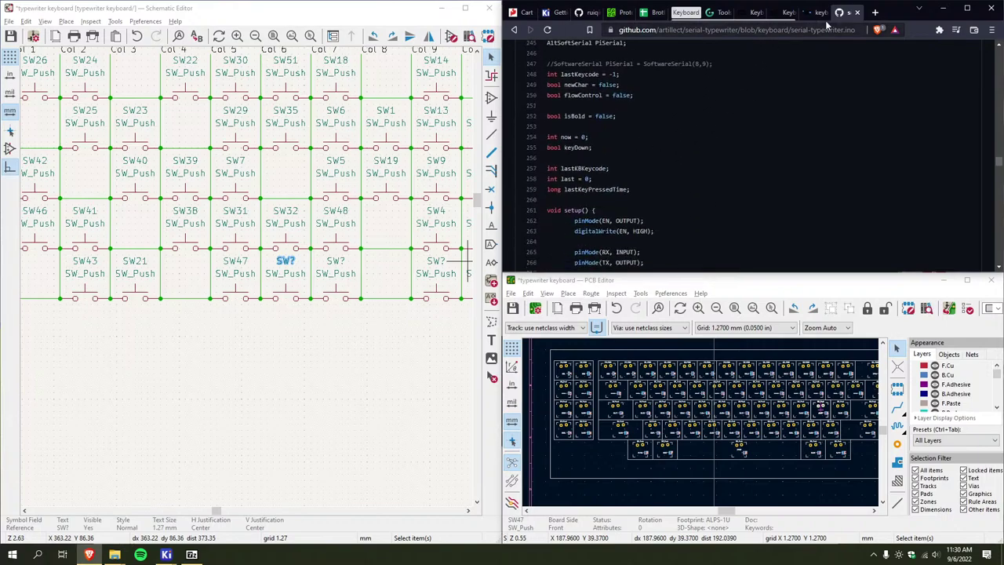
{"action": "middle_click", "coordinate": [844, 14]}
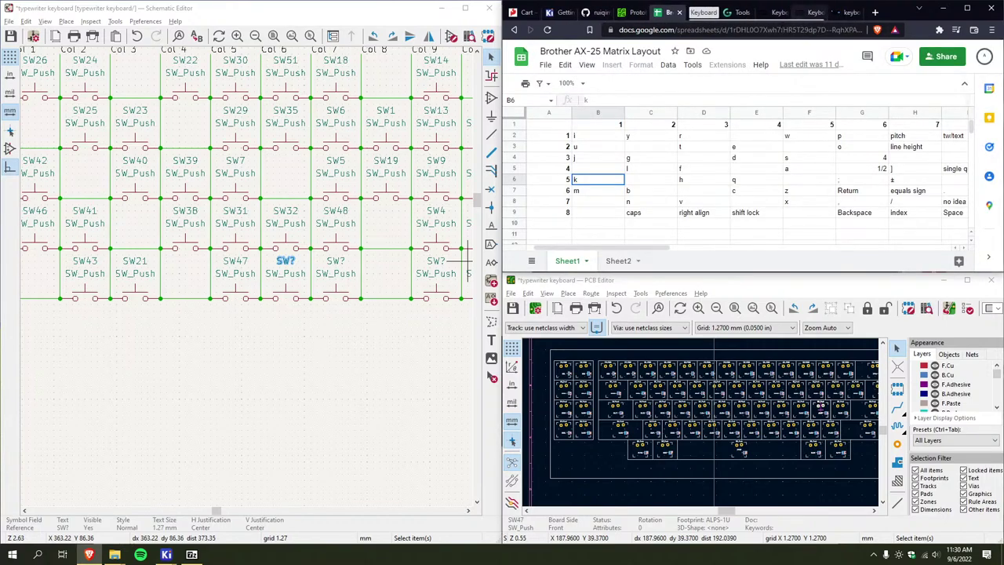
Delete the unneeded Row 5 switch below SW32 and bridge the gap with a wire, per the spreadsheet's row 5
{"action": "left_click_drag", "start_coordinate": [648, 249], "coordinate": [672, 250]}
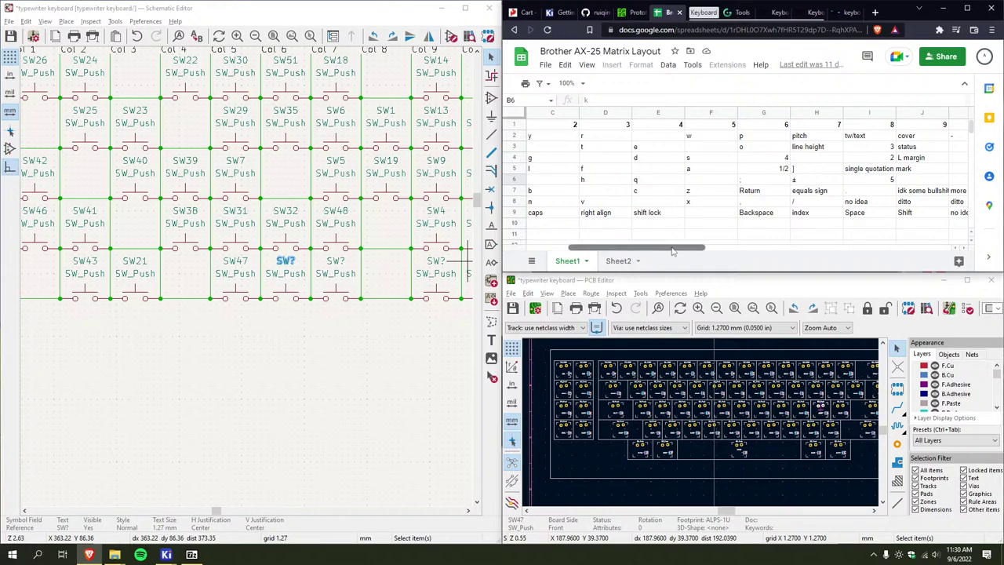
{"action": "left_click", "coordinate": [293, 274]}
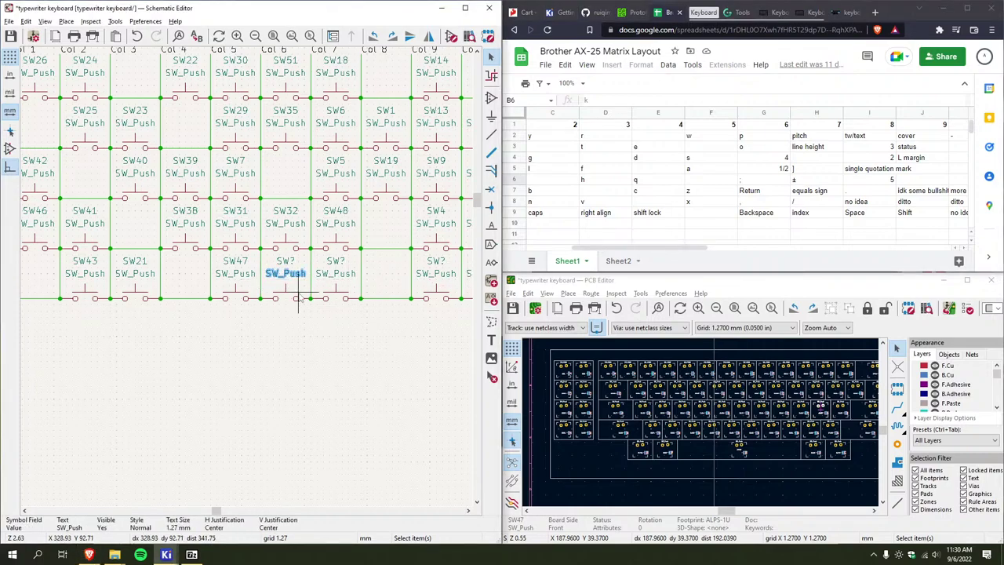
{"action": "left_click", "coordinate": [303, 297]}
{"action": "key", "text": "Delete"}
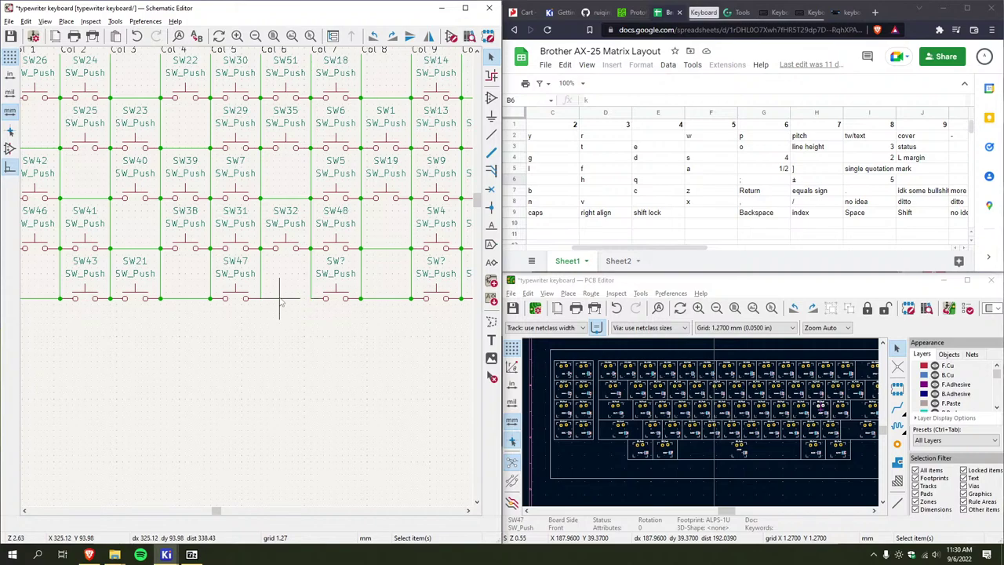
{"action": "key", "text": "w"}
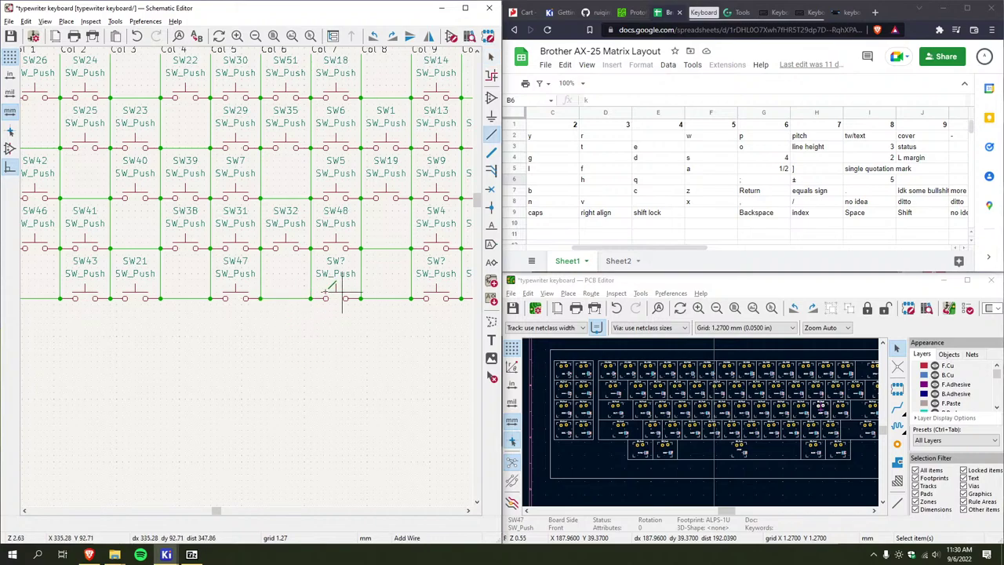
{"action": "middle_click_drag", "start_coordinate": [335, 311], "coordinate": [279, 324]}
{"action": "key", "text": "Escape"}
Locate the key for 5 on the PCB and set the reference of the Row 5 switch below SW48 to SW8
{"action": "left_click", "coordinate": [279, 274]}
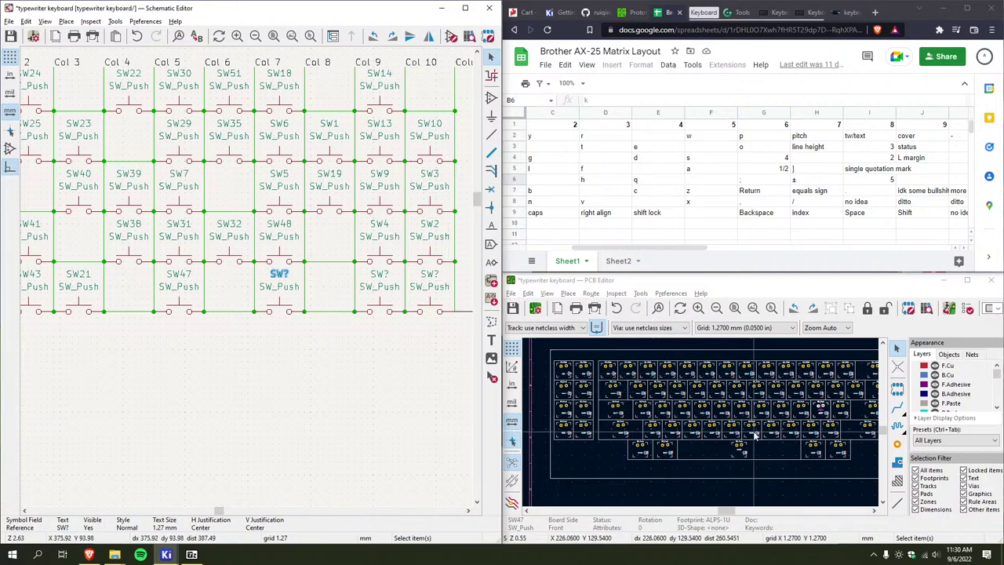
{"action": "scroll", "coordinate": [761, 401], "scroll_direction": "up", "scroll_amount": 1}
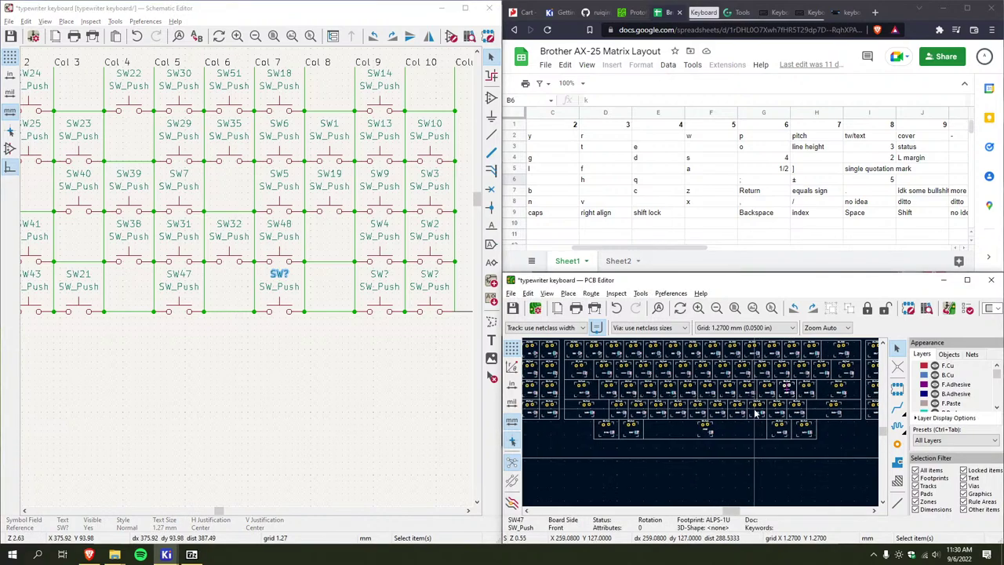
{"action": "scroll", "coordinate": [701, 423], "scroll_direction": "up", "scroll_amount": 2}
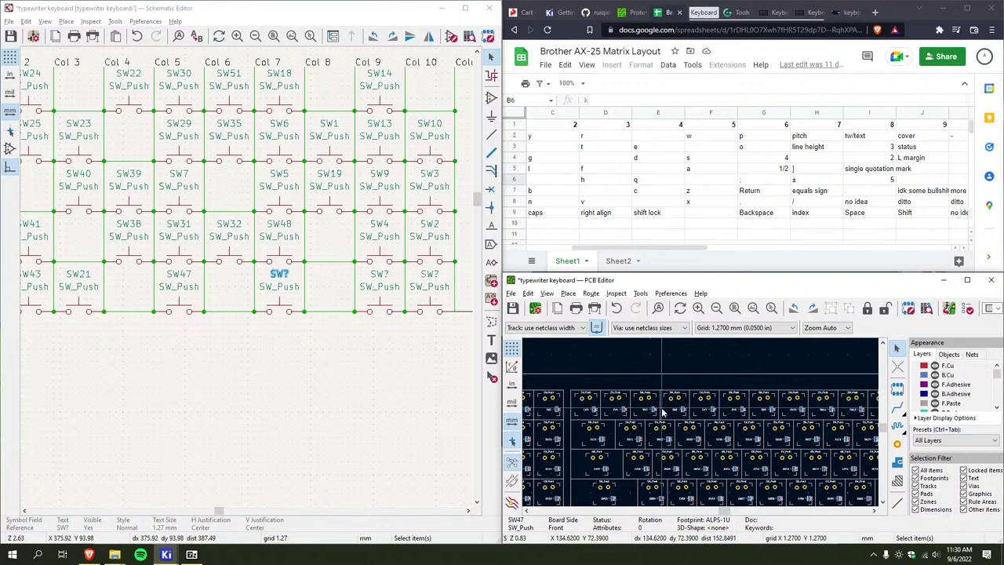
{"action": "scroll", "coordinate": [721, 416], "scroll_direction": "up", "scroll_amount": 3}
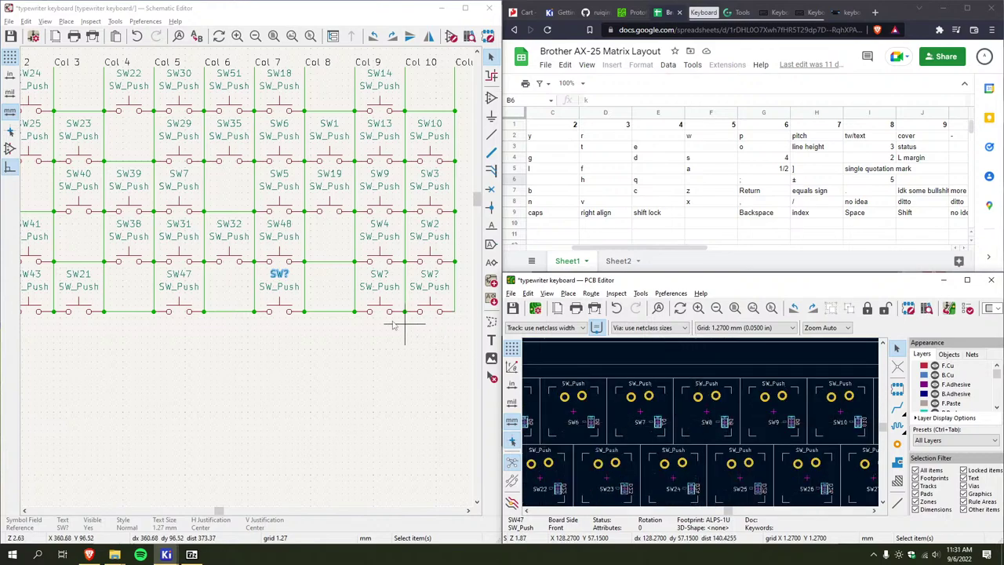
{"action": "left_click", "coordinate": [288, 279]}
{"action": "double_click", "coordinate": [288, 279]}
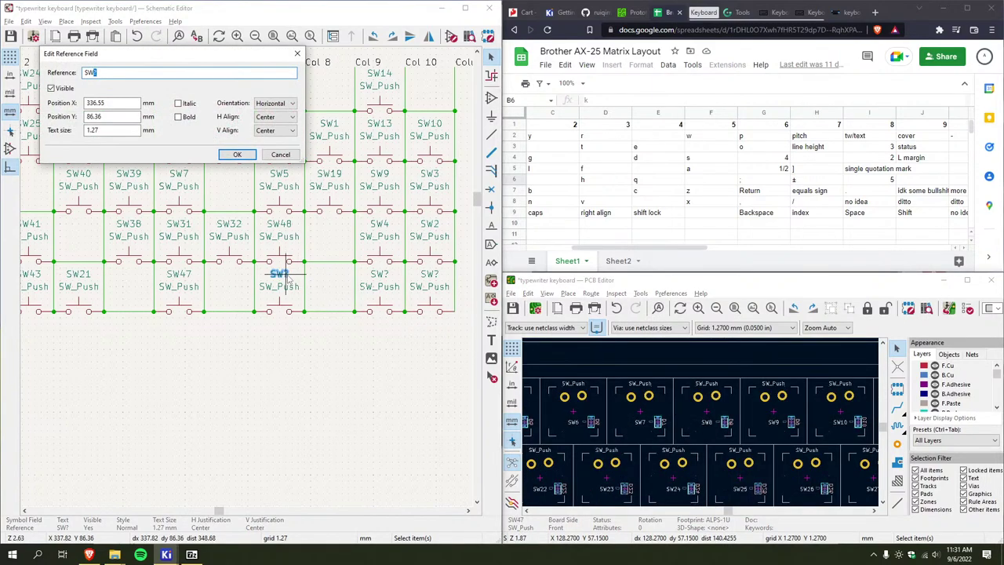
{"action": "type", "text": "8"}
{"action": "key", "text": "Return"}
Set the reference of the Row 5 switch below SW4 to SW11 after checking the spreadsheet and PCB
{"action": "left_click", "coordinate": [379, 276]}
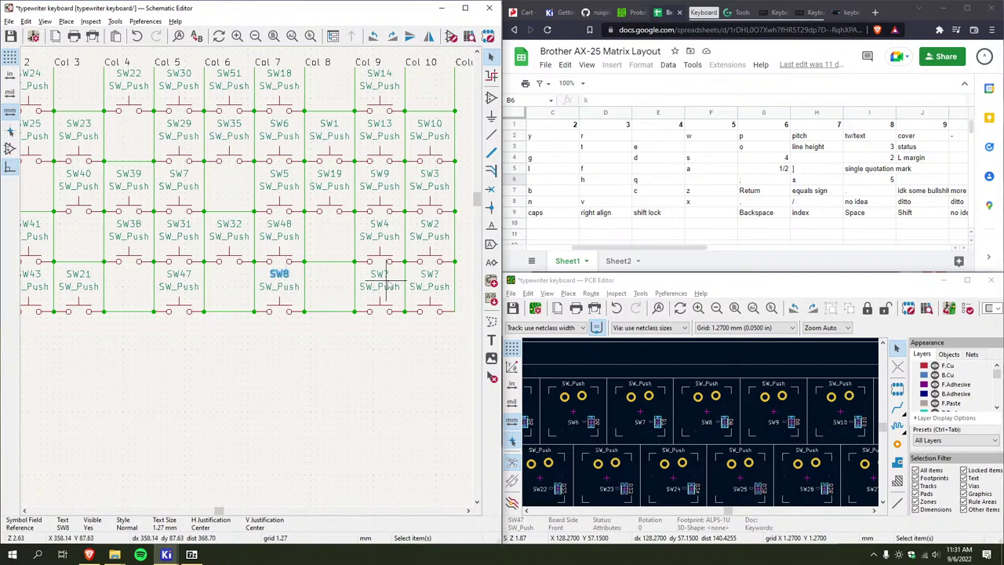
{"action": "left_click_drag", "start_coordinate": [628, 247], "coordinate": [667, 248]}
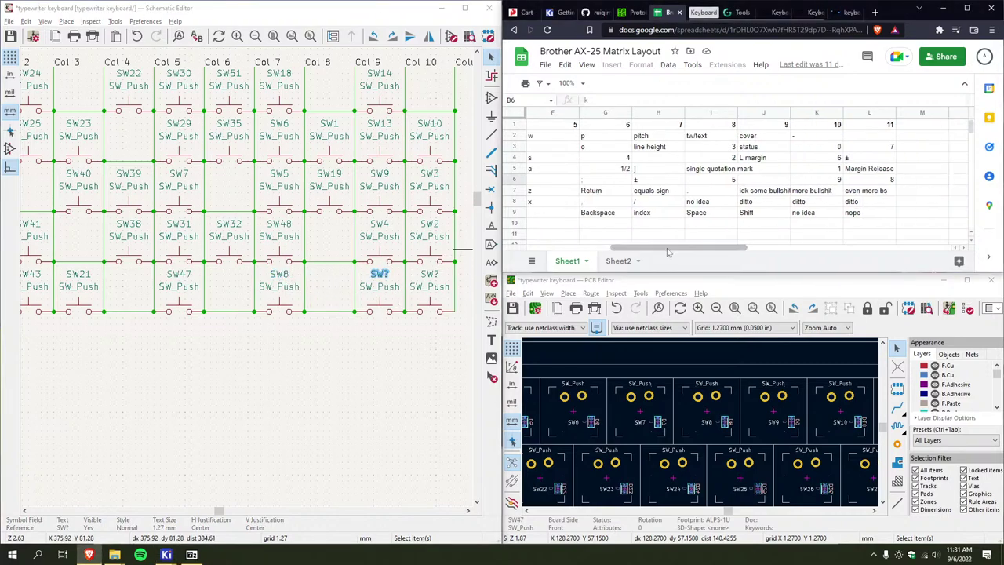
{"action": "scroll", "coordinate": [703, 427], "scroll_direction": "down", "scroll_amount": 3}
{"action": "scroll", "coordinate": [701, 427], "scroll_direction": "down", "scroll_amount": 3}
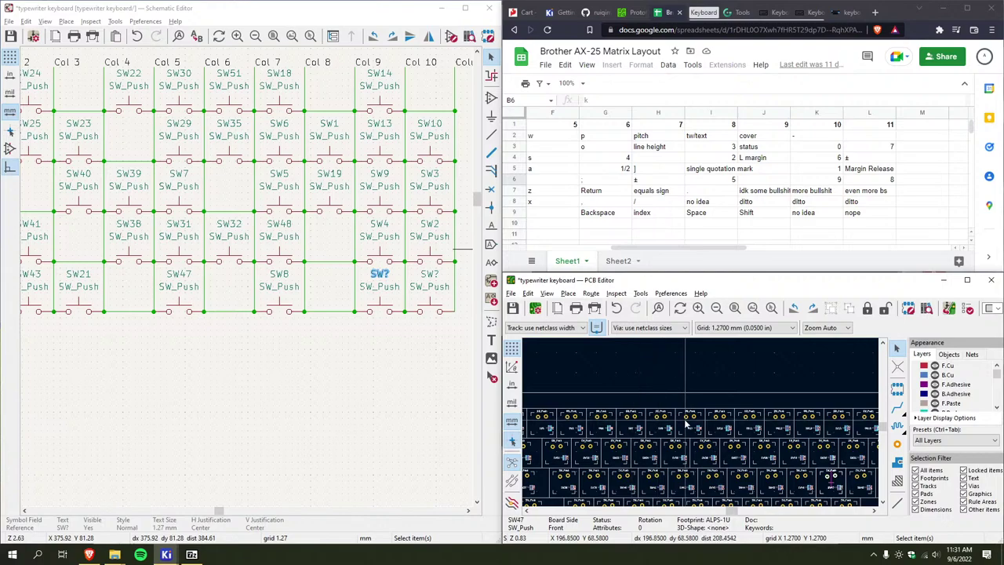
{"action": "scroll", "coordinate": [702, 428], "scroll_direction": "up", "scroll_amount": 5}
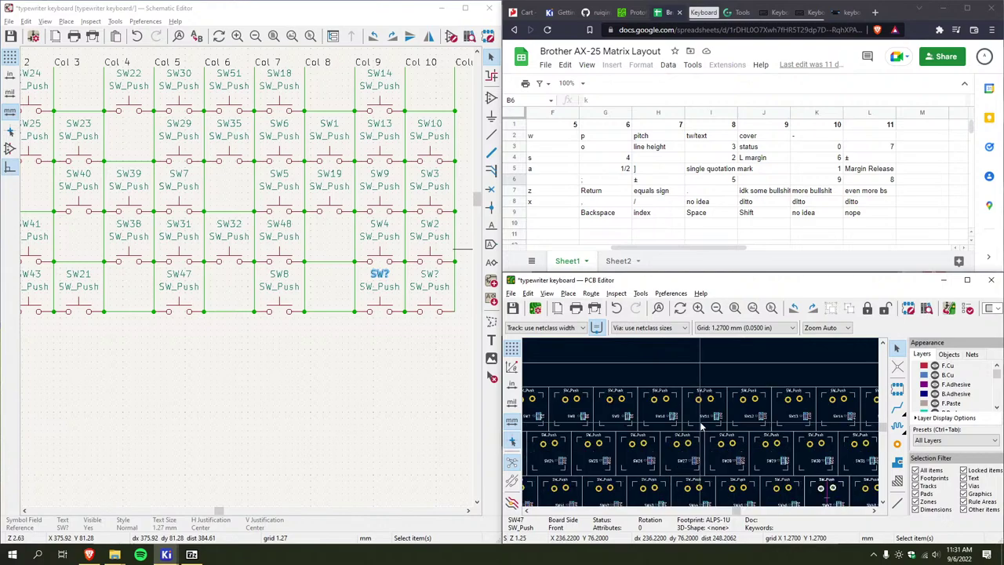
{"action": "left_click", "coordinate": [378, 275]}
{"action": "double_click", "coordinate": [378, 274]}
{"action": "type", "text": "SW11"}
{"action": "key", "text": "Return"}
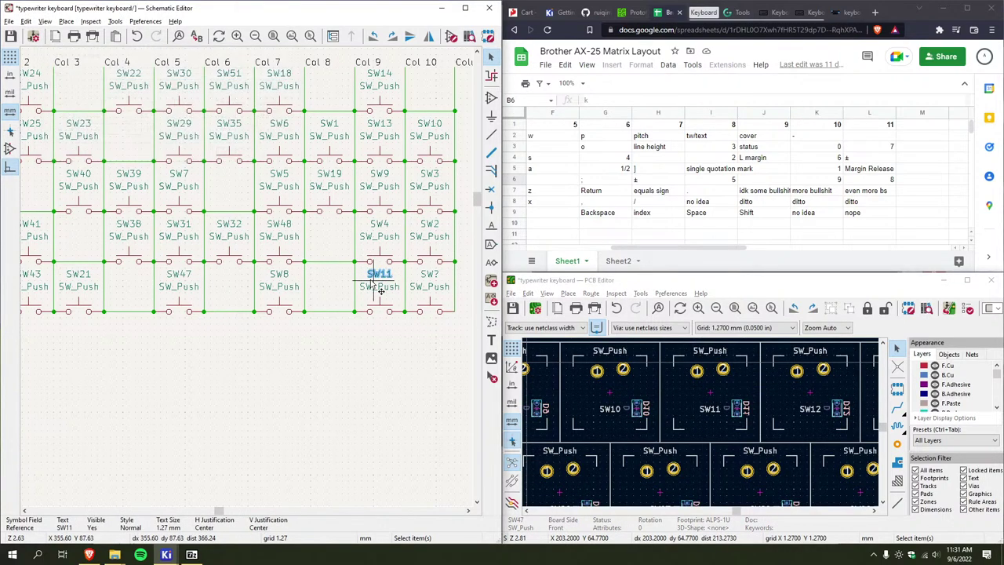
{"action": "left_click", "coordinate": [427, 275]}
{"action": "double_click", "coordinate": [427, 274]}
{"action": "key", "text": "Escape"}
Set the reference of the Row 5 switch below SW4 to SW12 and the one below SW2 to SW11
{"action": "left_click", "coordinate": [380, 274]}
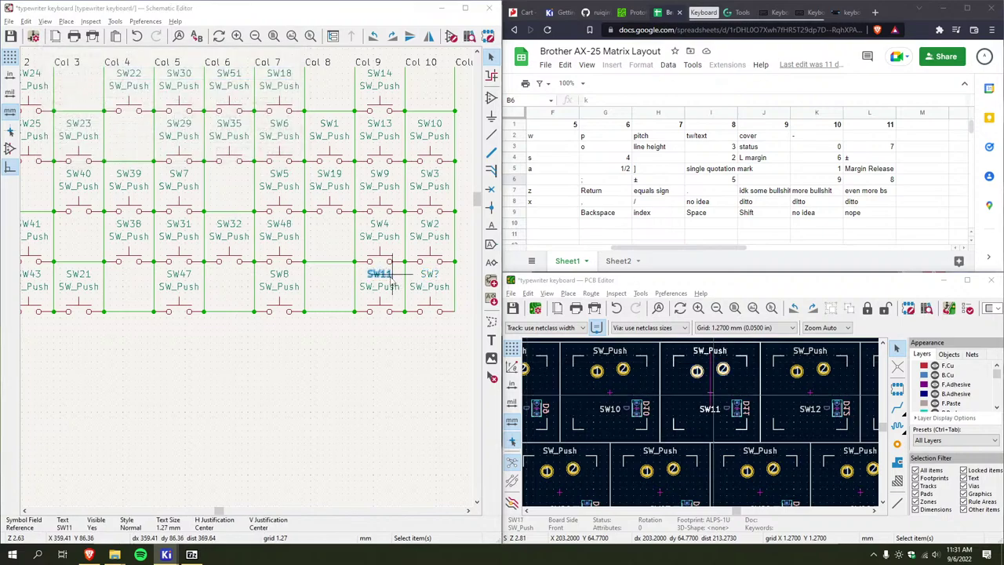
{"action": "double_click", "coordinate": [380, 275]}
{"action": "type", "text": "12"}
{"action": "key", "text": "Return"}
{"action": "left_click", "coordinate": [429, 274]}
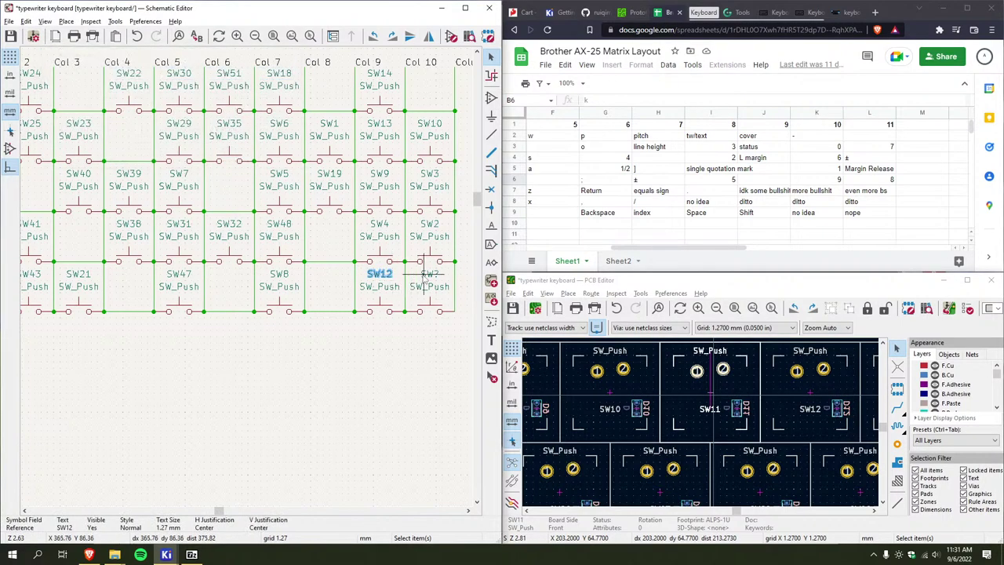
{"action": "double_click", "coordinate": [430, 274]}
{"action": "type", "text": "11"}
{"action": "key", "text": "Return"}
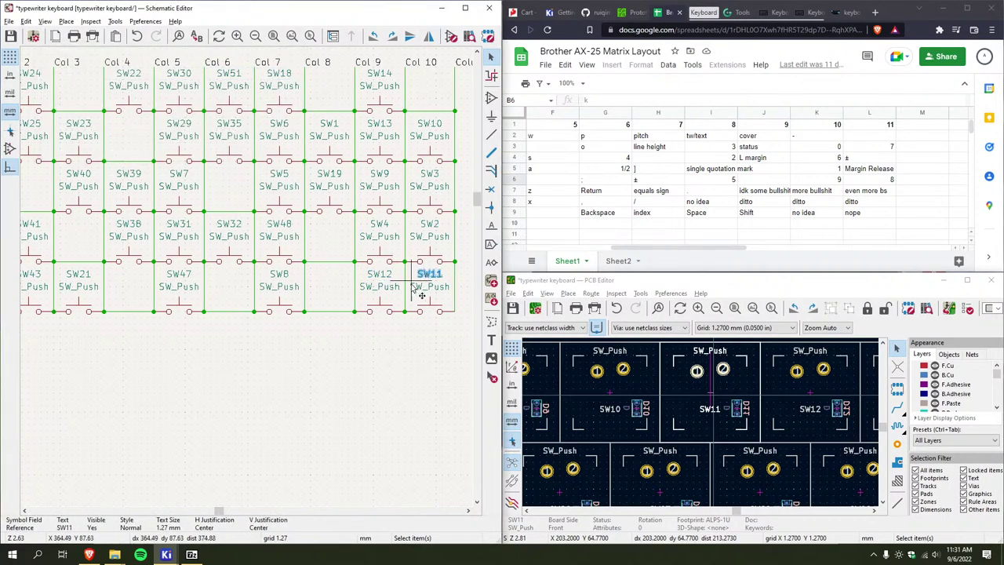
Check the spreadsheet's row 6 and extend the Col 1 wire down by one row from its Row 5 junction
{"action": "scroll", "coordinate": [241, 273], "scroll_direction": "down", "scroll_amount": 5}
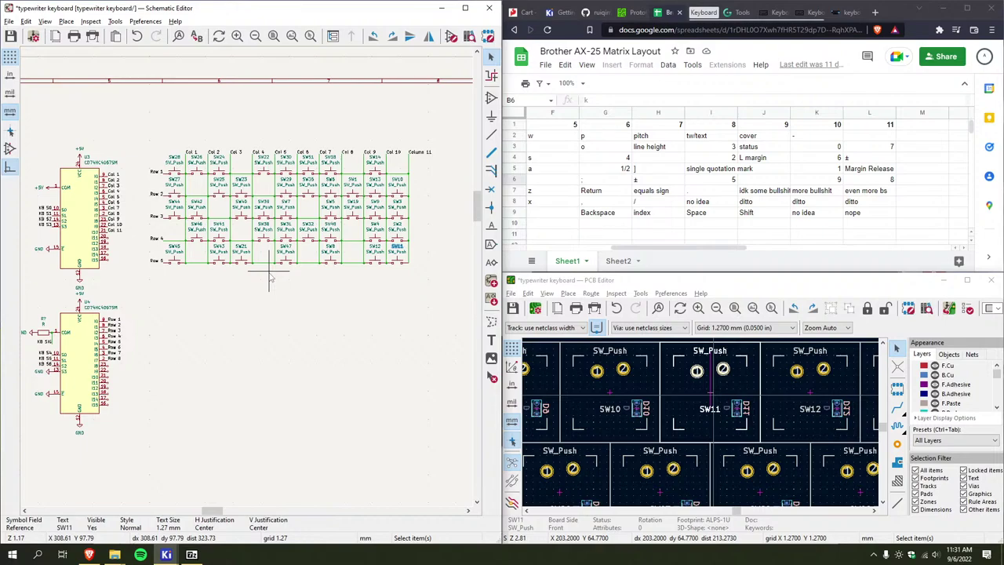
{"action": "scroll", "coordinate": [226, 276], "scroll_direction": "up", "scroll_amount": 2}
{"action": "middle_click_drag", "start_coordinate": [202, 285], "coordinate": [233, 267]}
{"action": "left_click_drag", "start_coordinate": [615, 249], "coordinate": [530, 249]}
{"action": "scroll", "coordinate": [259, 266], "scroll_direction": "down", "scroll_amount": 3}
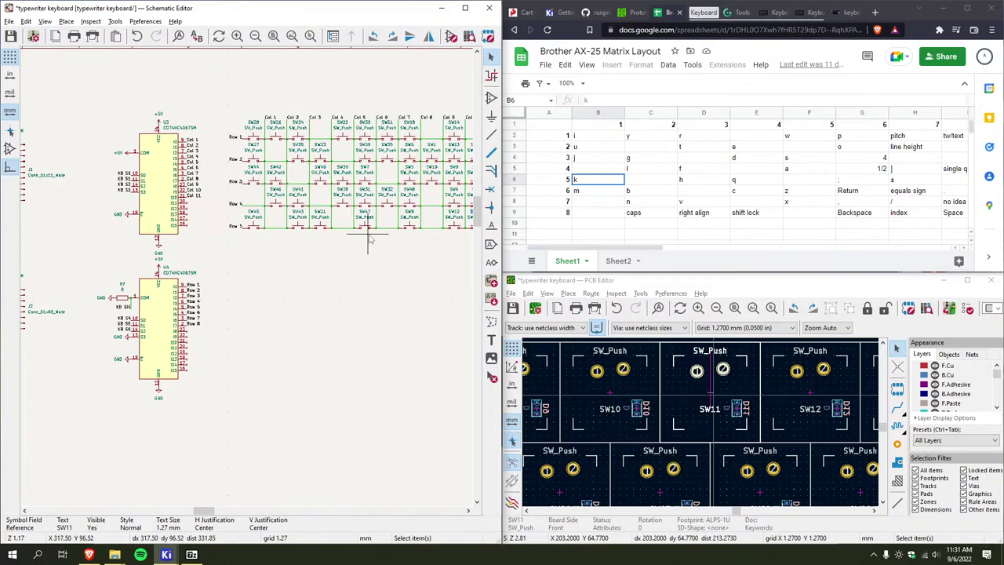
{"action": "scroll", "coordinate": [242, 249], "scroll_direction": "up", "scroll_amount": 6}
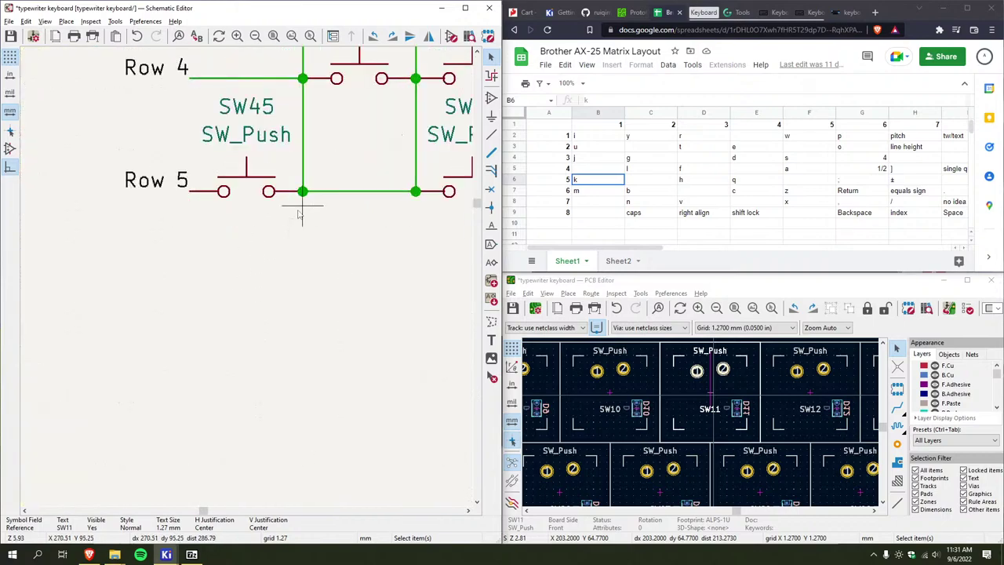
{"action": "key", "text": "w"}
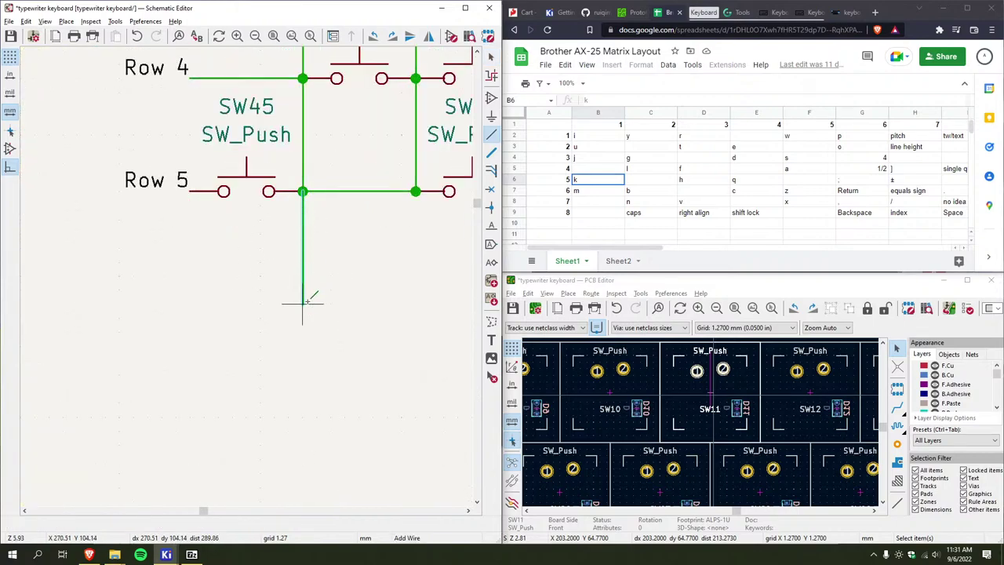
{"action": "scroll", "coordinate": [302, 302], "scroll_direction": "down", "scroll_amount": 2}
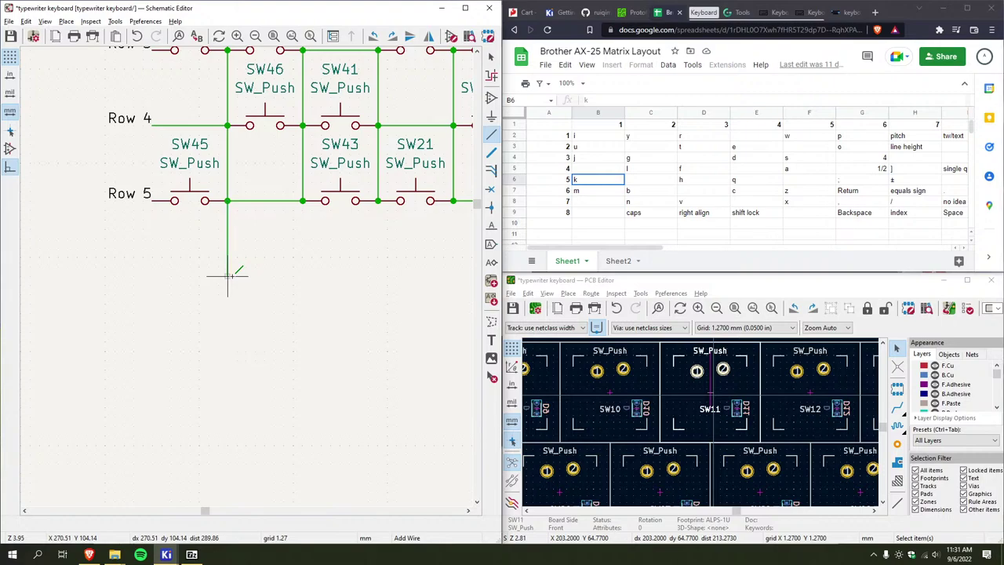
Place seven SW_Push switches along the new sixth row for columns 1, 2 and 4 to 7, following the spreadsheet's keys through "equals sign"
{"action": "key", "text": "a"}
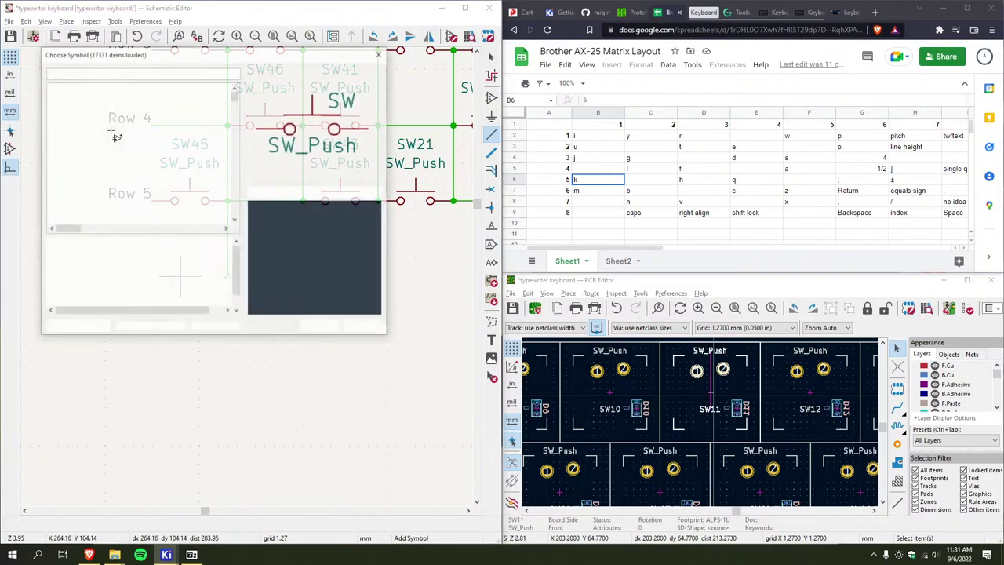
{"action": "key", "text": "Return"}
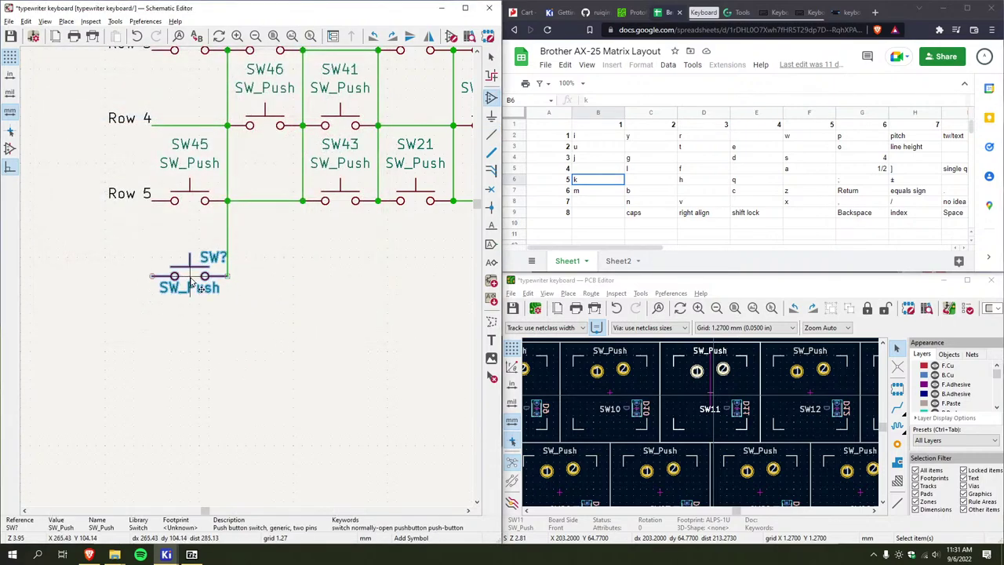
{"action": "left_click", "coordinate": [189, 282]}
{"action": "left_click", "coordinate": [265, 283]}
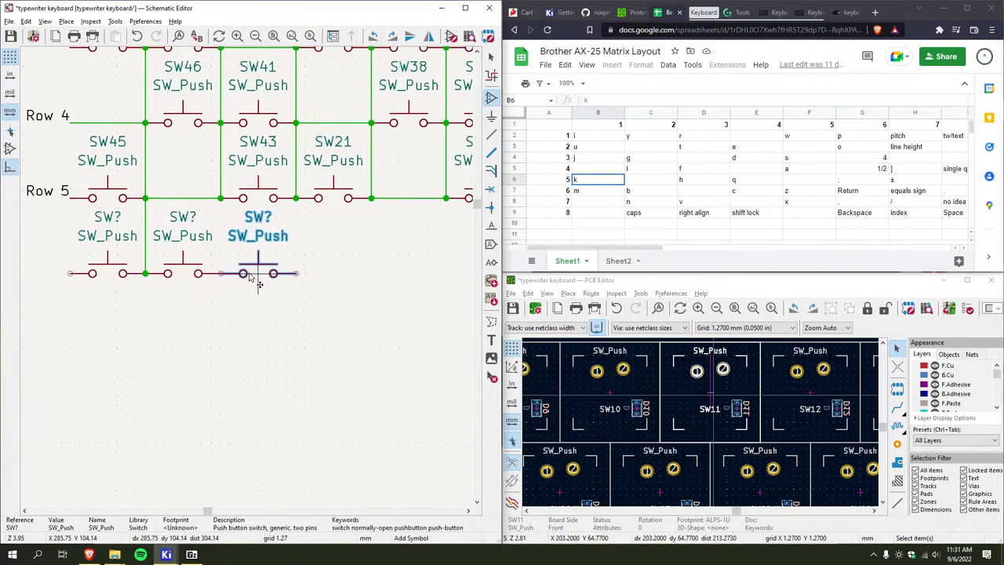
{"action": "left_click", "coordinate": [317, 276]}
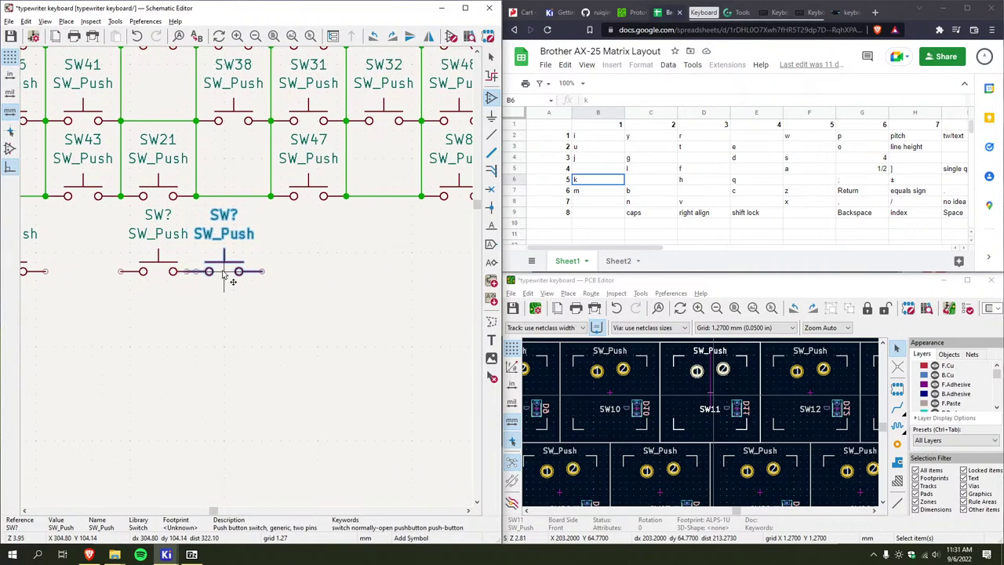
{"action": "left_click", "coordinate": [235, 274]}
{"action": "left_click", "coordinate": [311, 274]}
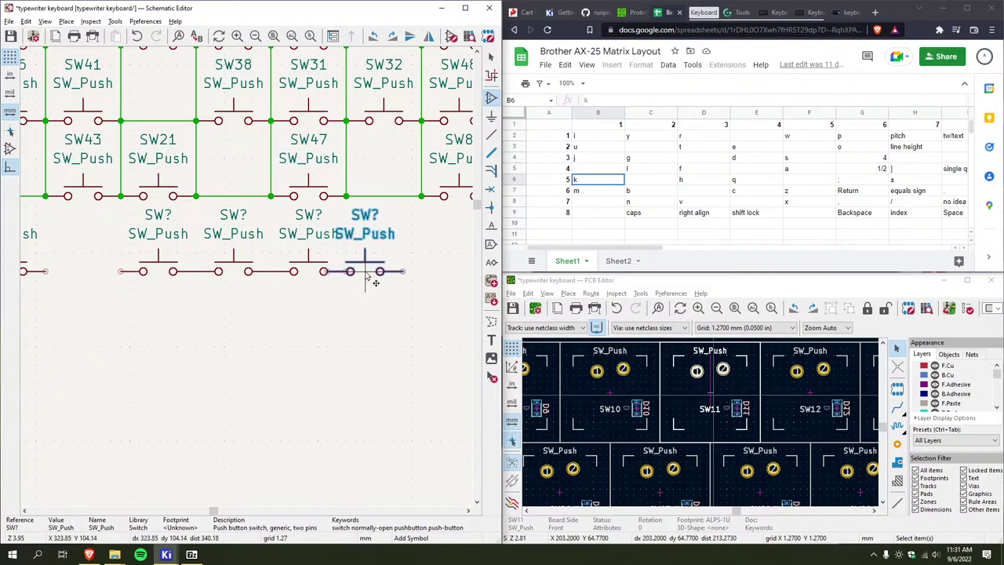
{"action": "left_click", "coordinate": [337, 289]}
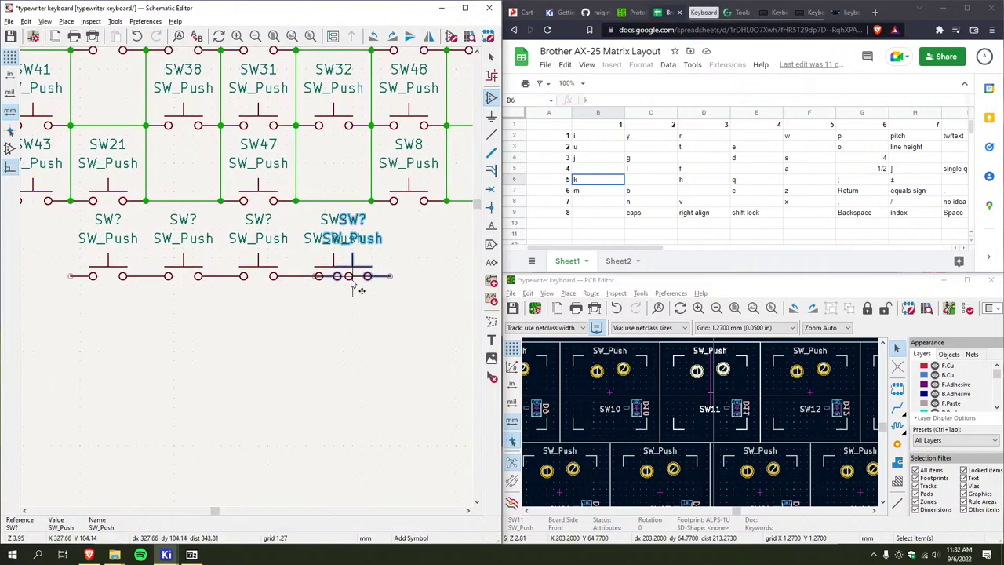
{"action": "left_click", "coordinate": [421, 283]}
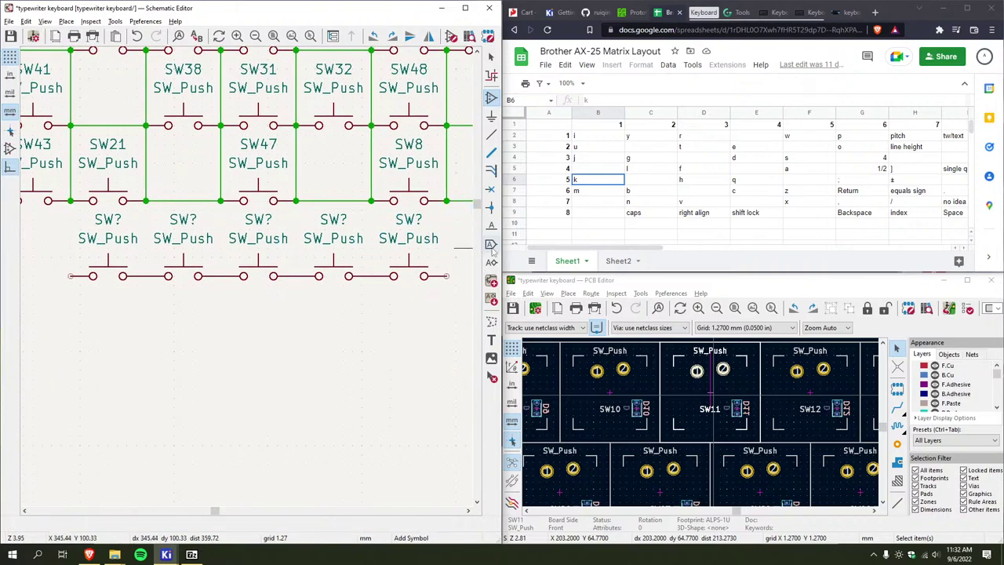
Compare the remaining columns of the spreadsheet's row 6, up to column 11, with the schematic's sixth row
{"action": "left_click_drag", "start_coordinate": [580, 248], "coordinate": [647, 259]}
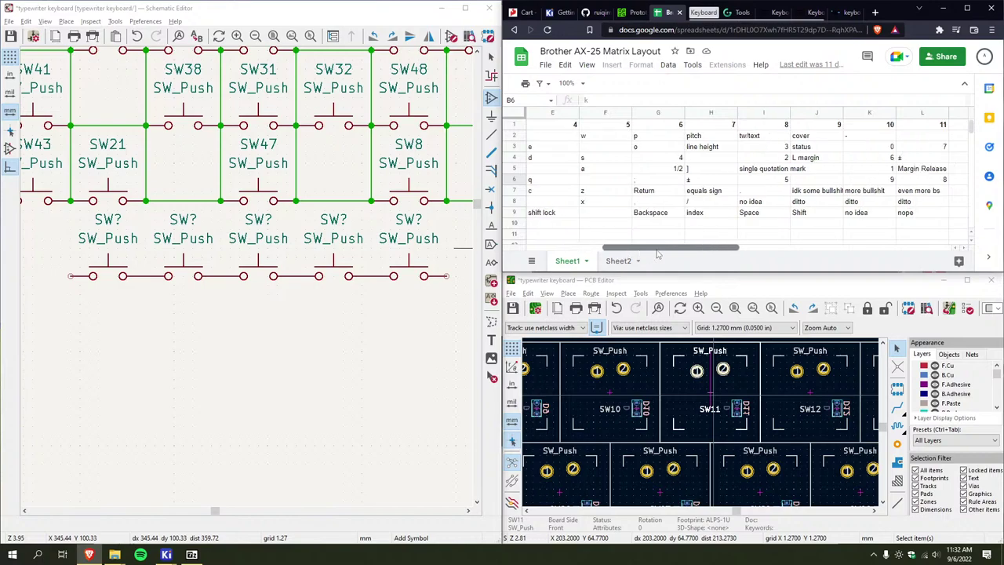
{"action": "scroll", "coordinate": [346, 278], "scroll_direction": "down", "scroll_amount": 3}
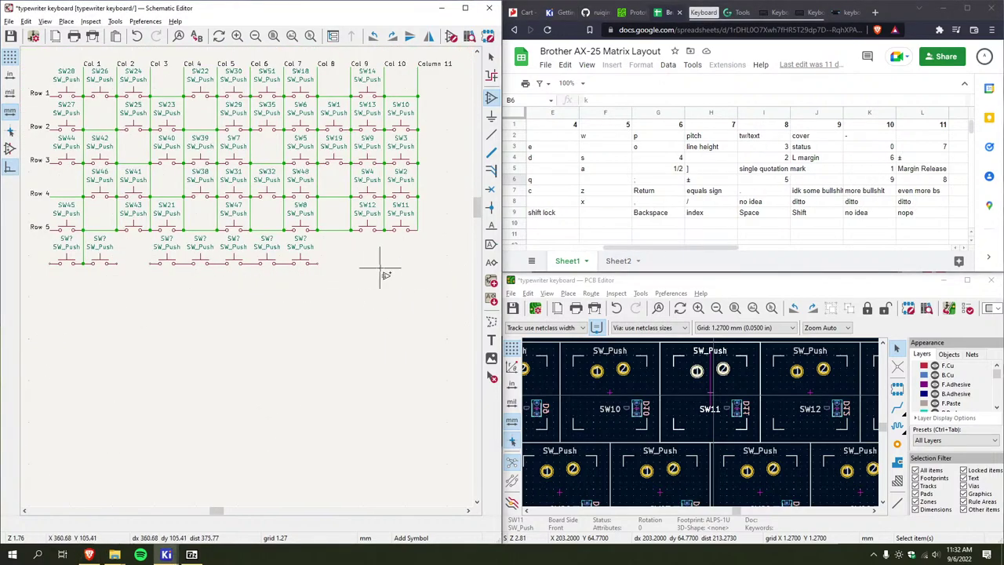
{"action": "middle_click_drag", "start_coordinate": [371, 274], "coordinate": [384, 292]}
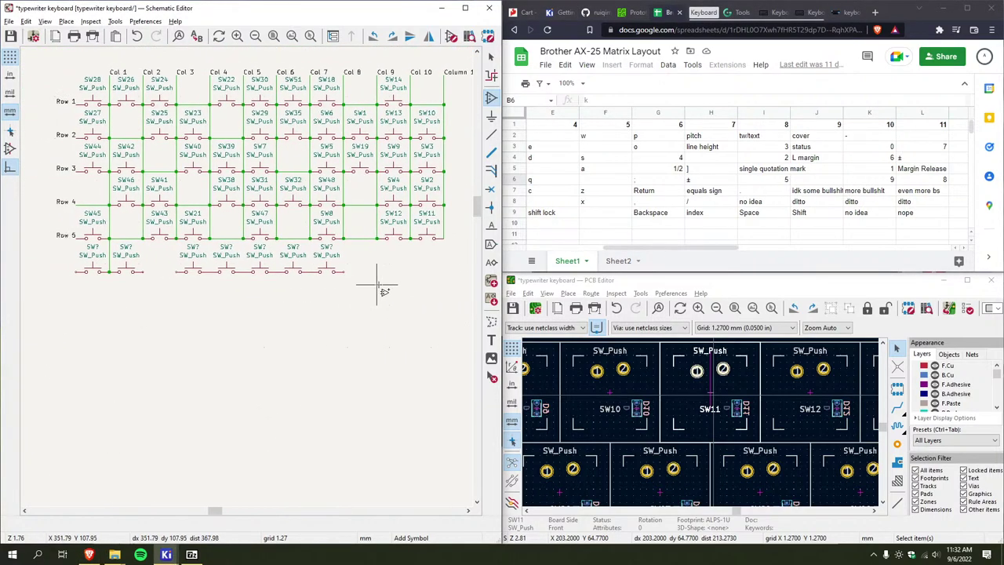
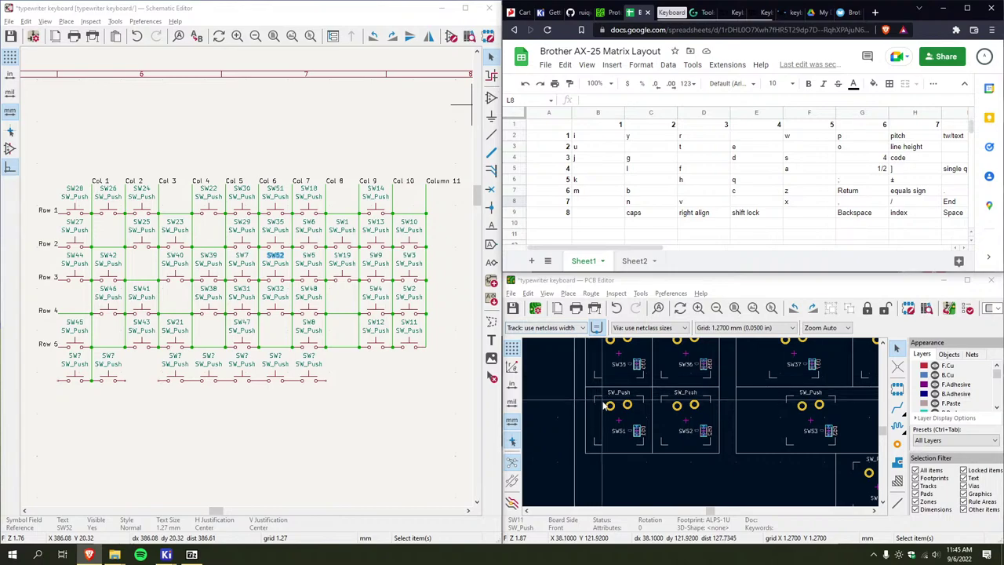
{"action": "middle_click_drag", "start_coordinate": [443, 432], "coordinate": [352, 392]}
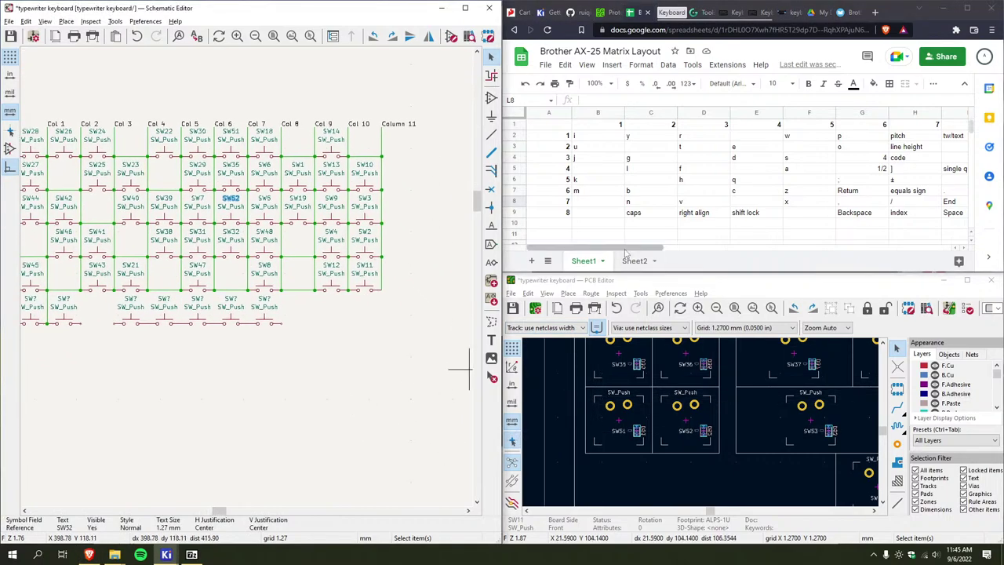
{"action": "left_click_drag", "start_coordinate": [613, 250], "coordinate": [700, 251]}
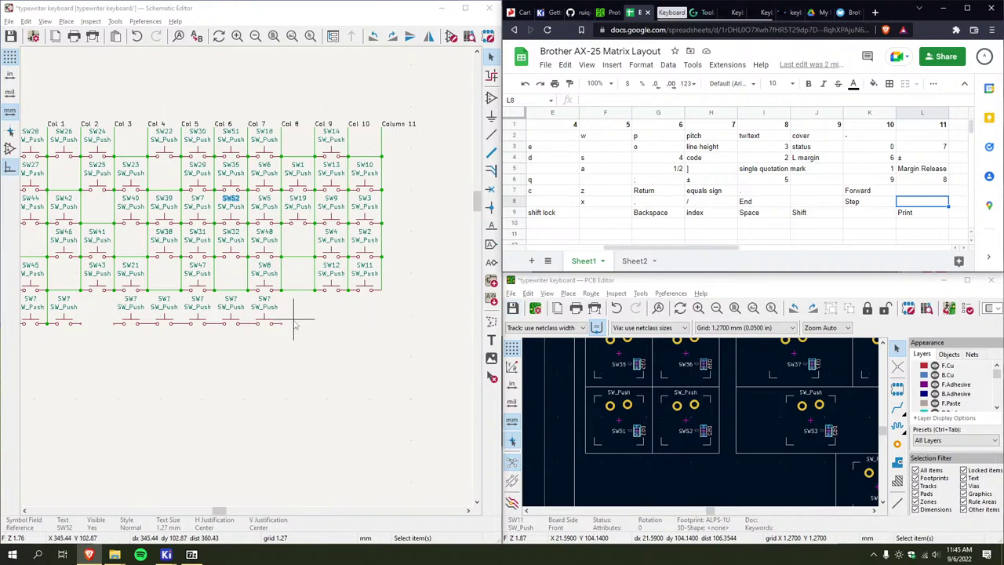
Place a SW_Push switch in the sixth row below SW12 for the spreadsheet's column 10 "Forward" key
{"action": "middle_click_drag", "start_coordinate": [290, 326], "coordinate": [314, 308]}
{"action": "scroll", "coordinate": [339, 314], "scroll_direction": "up", "scroll_amount": 1}
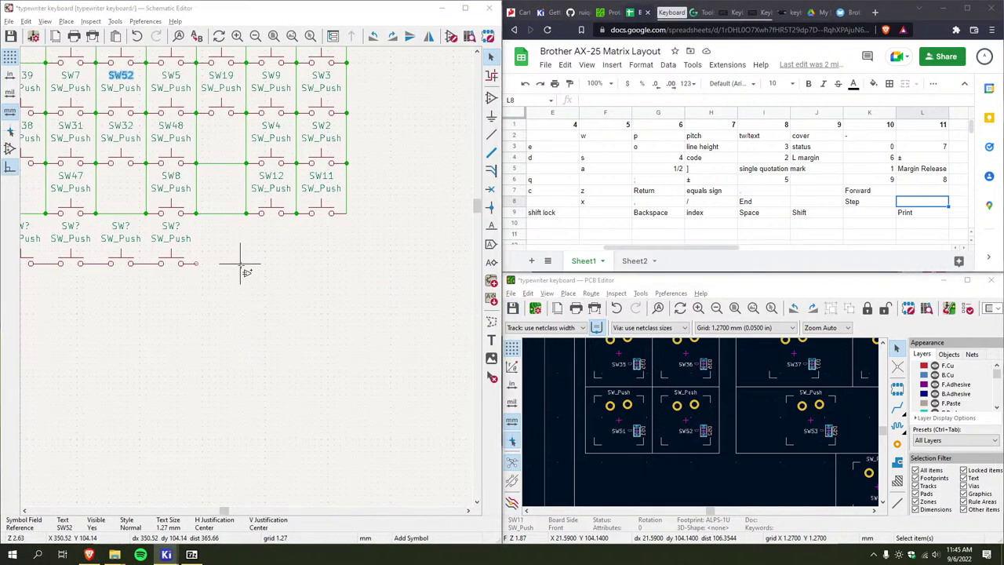
{"action": "key", "text": "a"}
{"action": "double_click", "coordinate": [126, 113]}
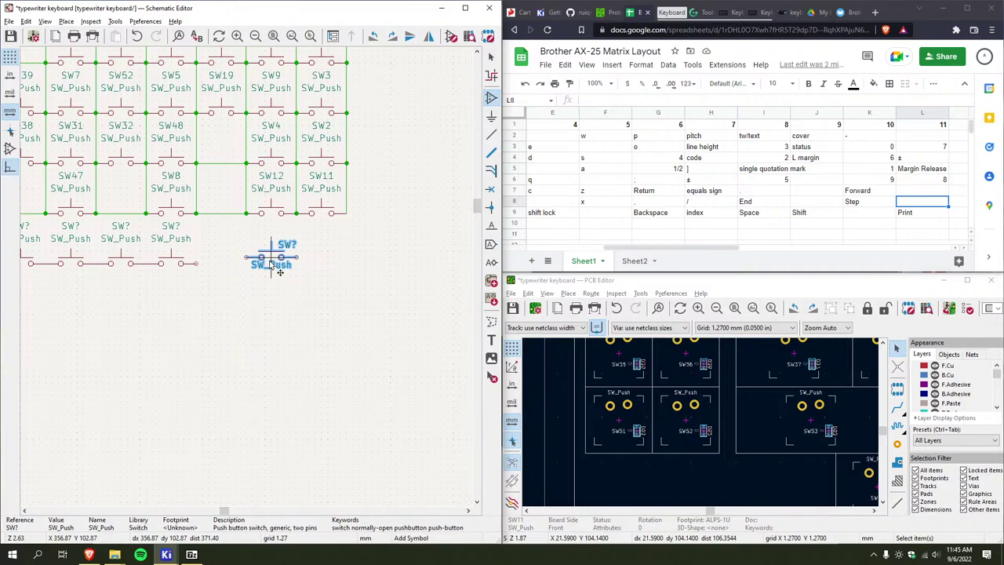
{"action": "middle_click_drag", "start_coordinate": [280, 302], "coordinate": [403, 297]}
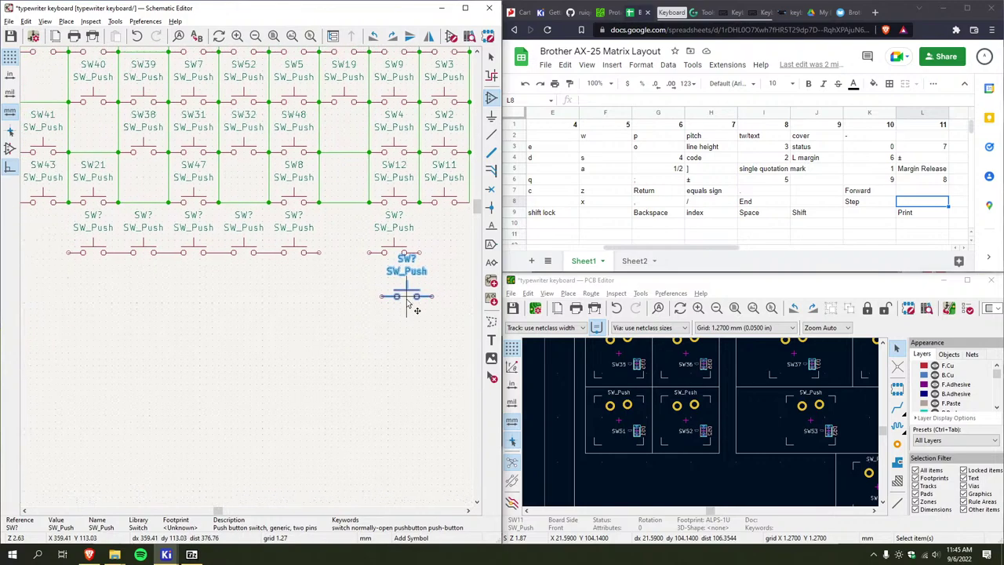
{"action": "middle_click_drag", "start_coordinate": [287, 307], "coordinate": [387, 308]}
{"action": "scroll", "coordinate": [398, 315], "scroll_direction": "down", "scroll_amount": 2}
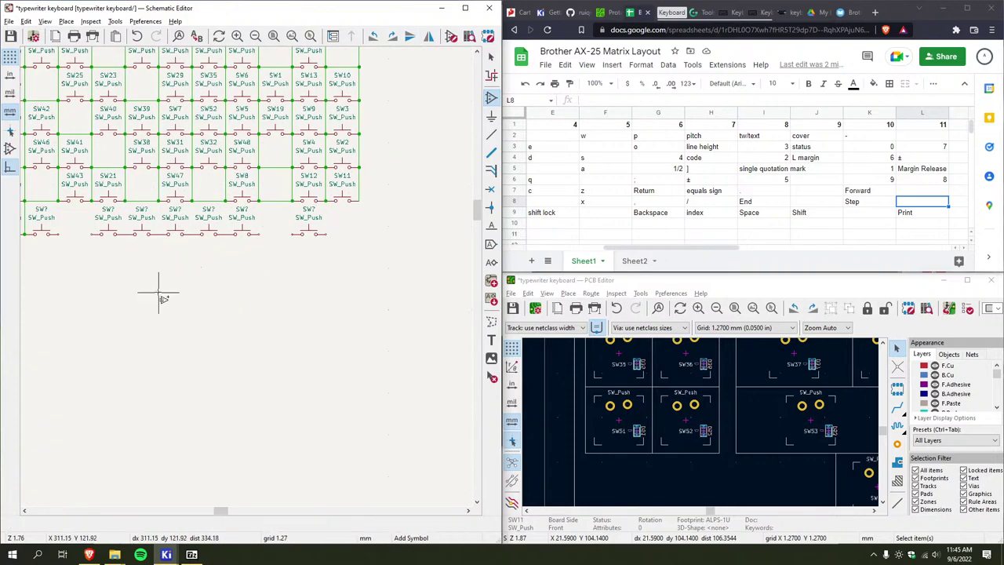
Extend the Col 2 to Col 9 wires down to the sixth row and bridge its switchless gaps at columns 3 and 9
{"action": "middle_click_drag", "start_coordinate": [112, 280], "coordinate": [193, 248]}
{"action": "scroll", "coordinate": [235, 275], "scroll_direction": "up", "scroll_amount": 2}
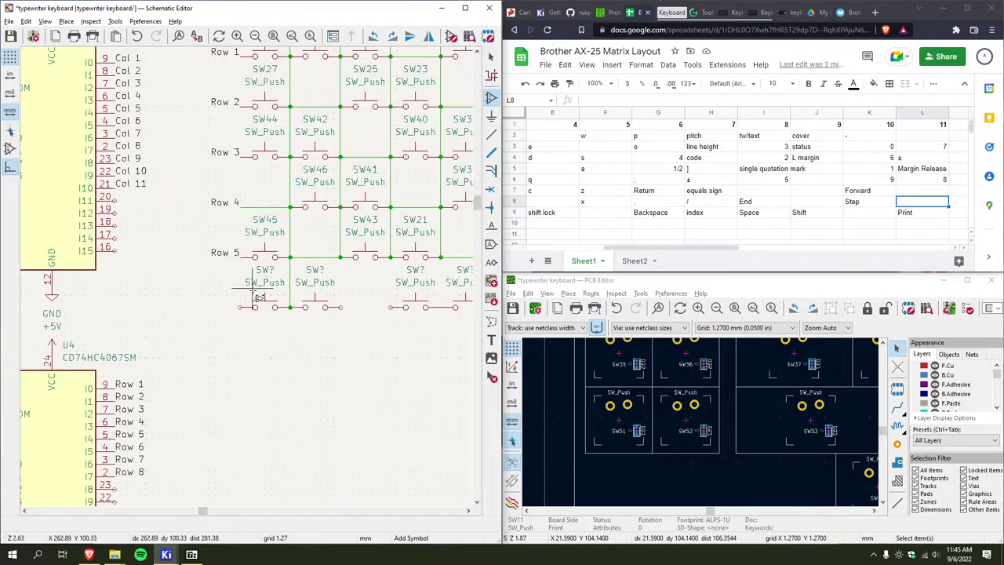
{"action": "middle_click_drag", "start_coordinate": [276, 304], "coordinate": [193, 304]}
{"action": "left_click", "coordinate": [193, 304]}
{"action": "key", "text": "w"}
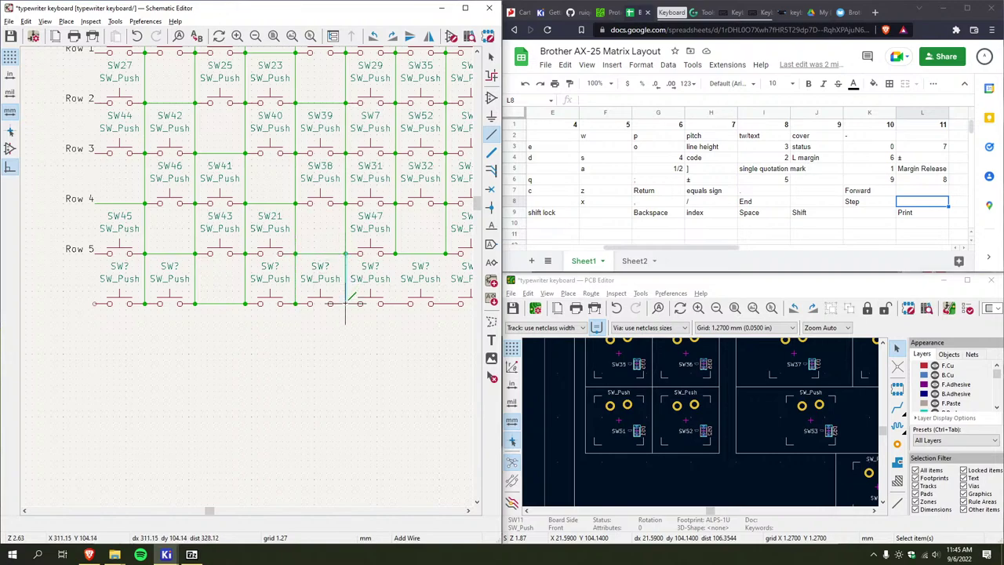
{"action": "middle_click_drag", "start_coordinate": [345, 310], "coordinate": [219, 307]}
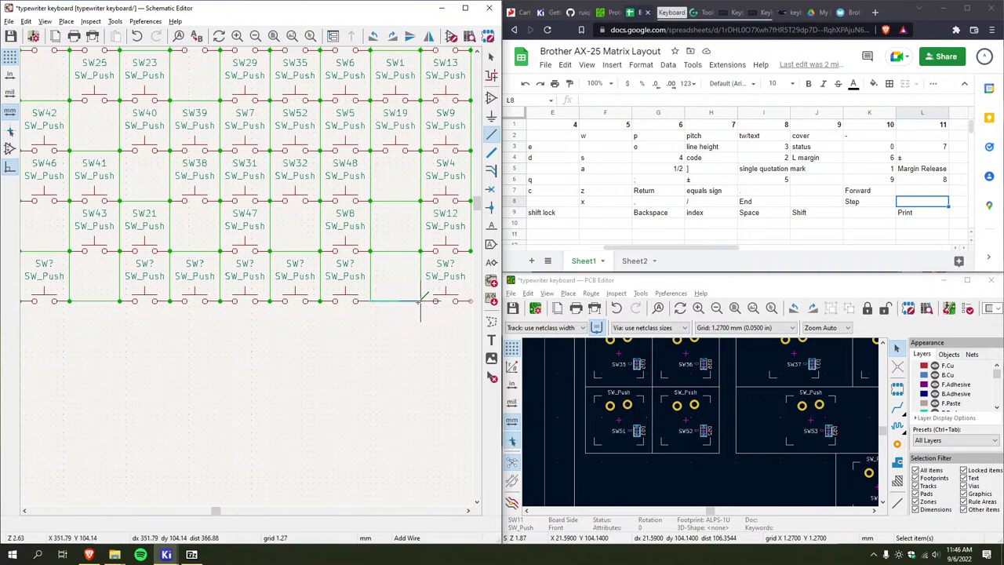
Wire Col 11 down to the sixth row and across to its last switch, and extend the Col 10 wire to that same row
{"action": "scroll", "coordinate": [314, 297], "scroll_direction": "right", "scroll_amount": 2}
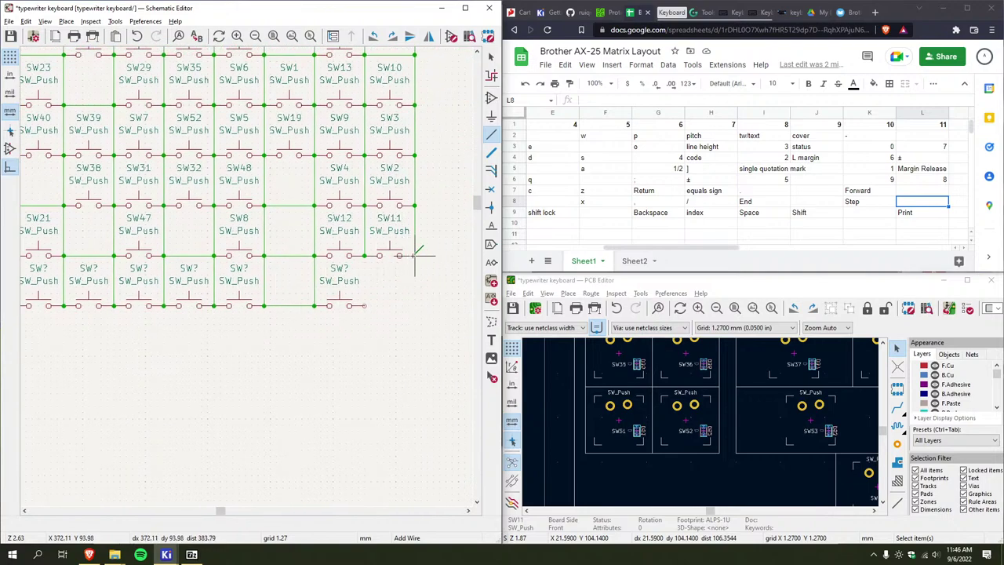
{"action": "left_click", "coordinate": [364, 306]}
{"action": "left_click", "coordinate": [364, 256]}
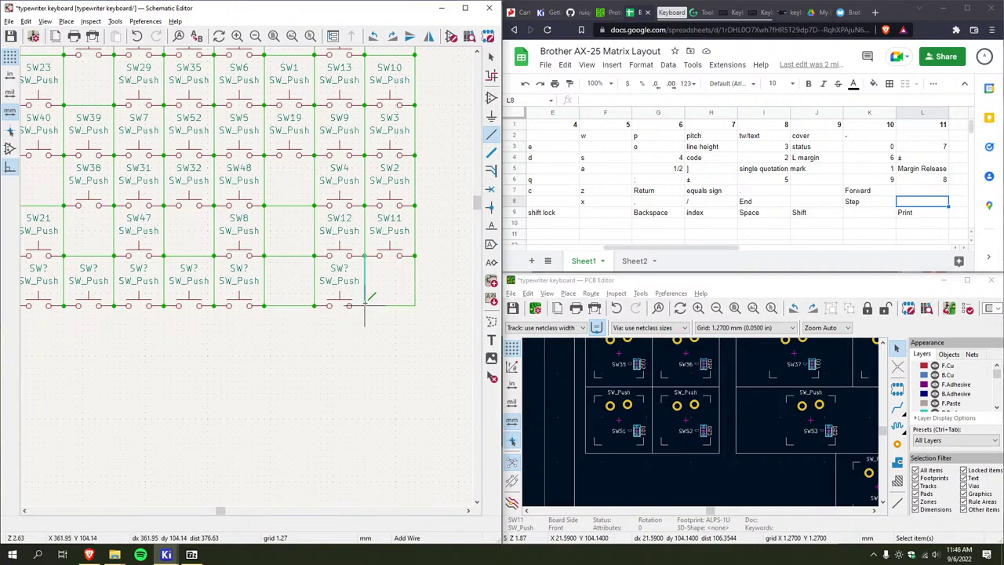
{"action": "scroll", "coordinate": [306, 306], "scroll_direction": "down", "scroll_amount": 3}
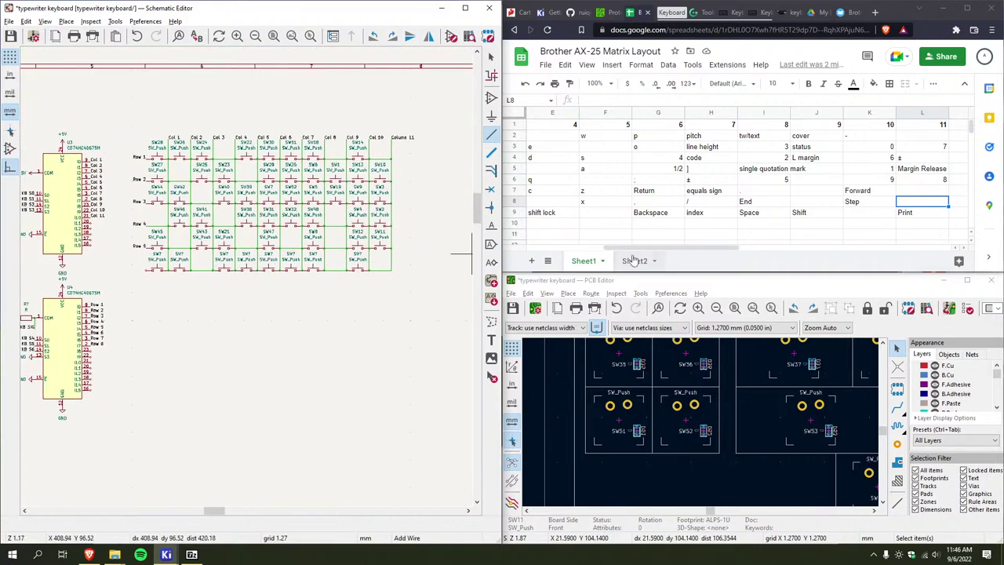
{"action": "middle_click_drag", "start_coordinate": [274, 289], "coordinate": [296, 298]}
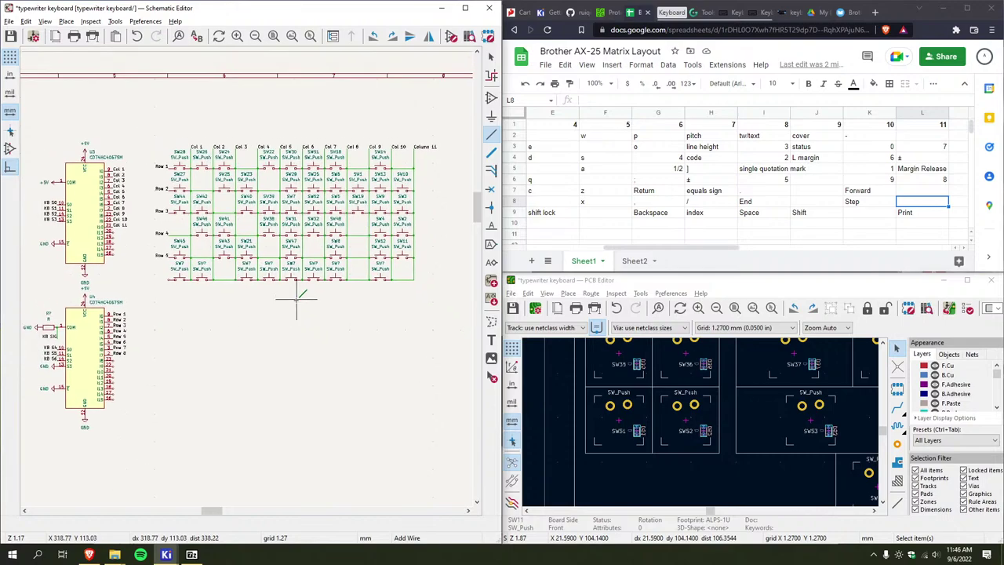
{"action": "scroll", "coordinate": [296, 298], "scroll_direction": "up", "scroll_amount": 1}
{"action": "scroll", "coordinate": [290, 297], "scroll_direction": "up", "scroll_amount": 3}
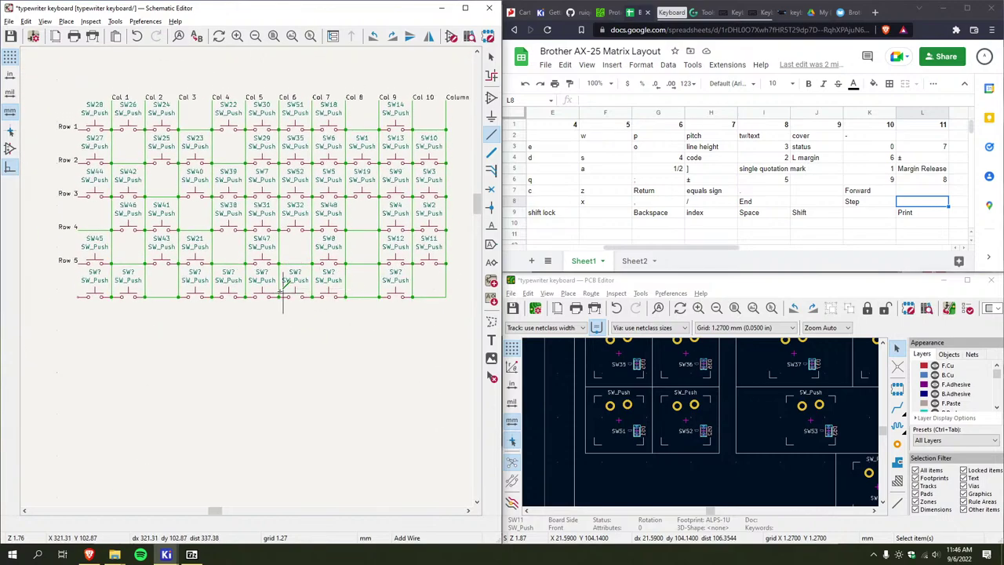
{"action": "key", "text": "Escape"}
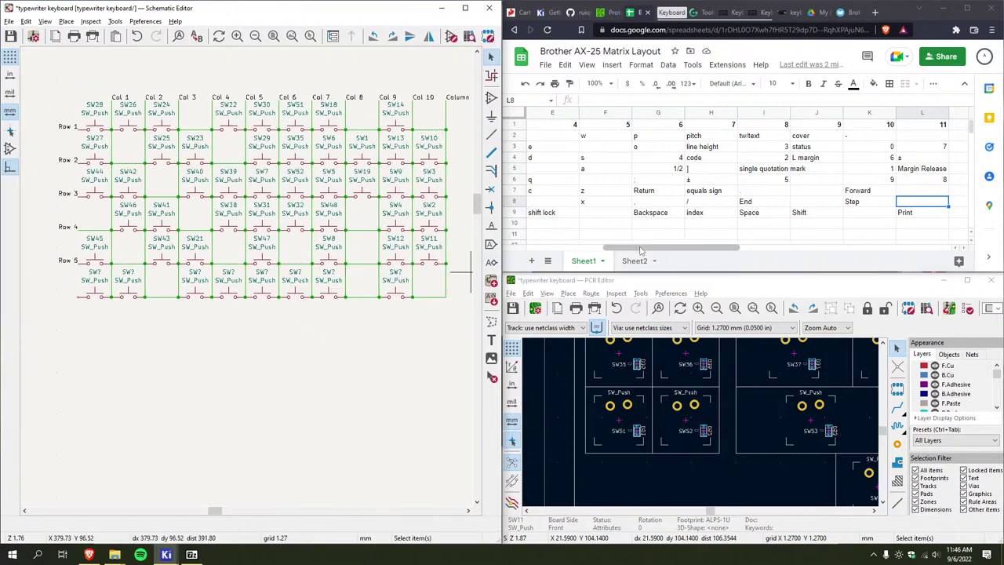
Look up the "m" and "b" keys on the PCB and set the first two sixth-row switch references to SW60 and SW58
{"action": "left_click_drag", "start_coordinate": [639, 250], "coordinate": [535, 250]}
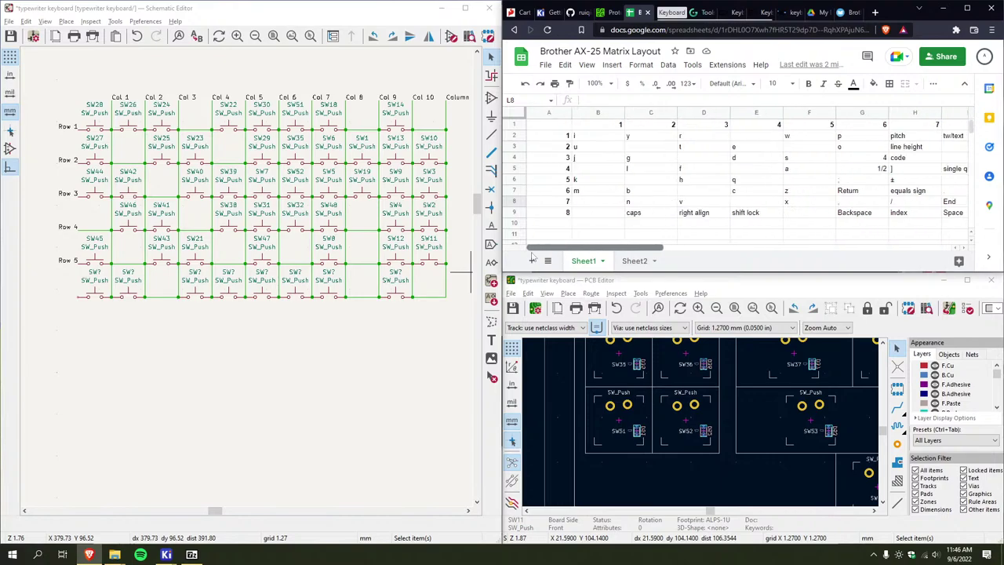
{"action": "left_click", "coordinate": [584, 191]}
{"action": "middle_click_drag", "start_coordinate": [718, 381], "coordinate": [605, 381]}
{"action": "scroll", "coordinate": [606, 381], "scroll_direction": "down", "scroll_amount": 2}
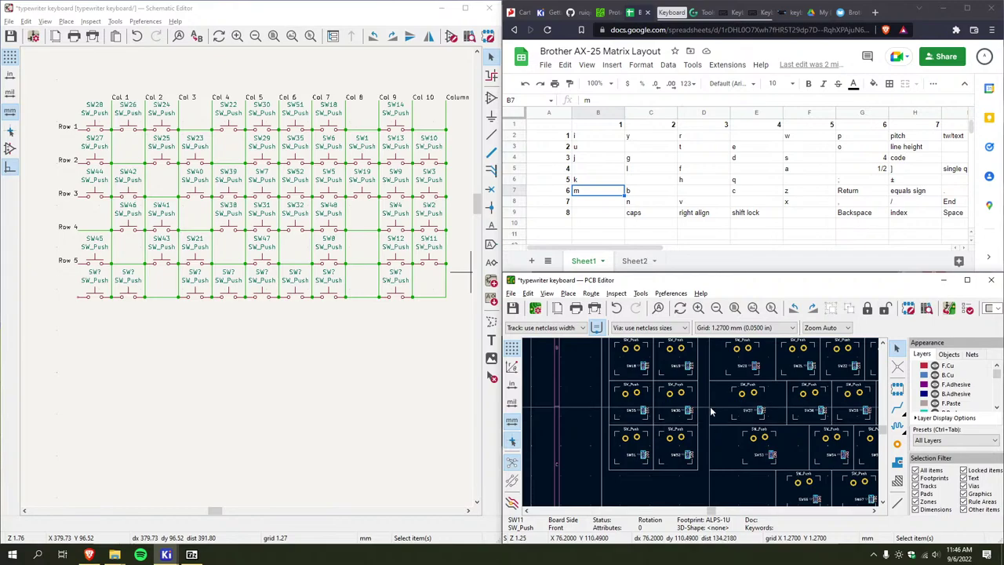
{"action": "scroll", "coordinate": [636, 416], "scroll_direction": "down", "scroll_amount": 2}
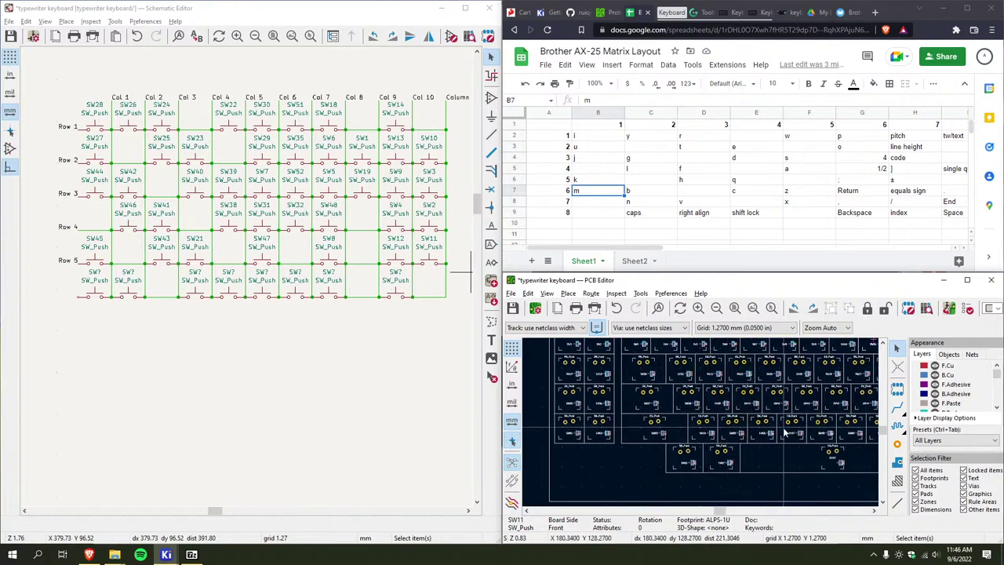
{"action": "scroll", "coordinate": [772, 433], "scroll_direction": "right", "scroll_amount": 3, "text": "ctrl"}
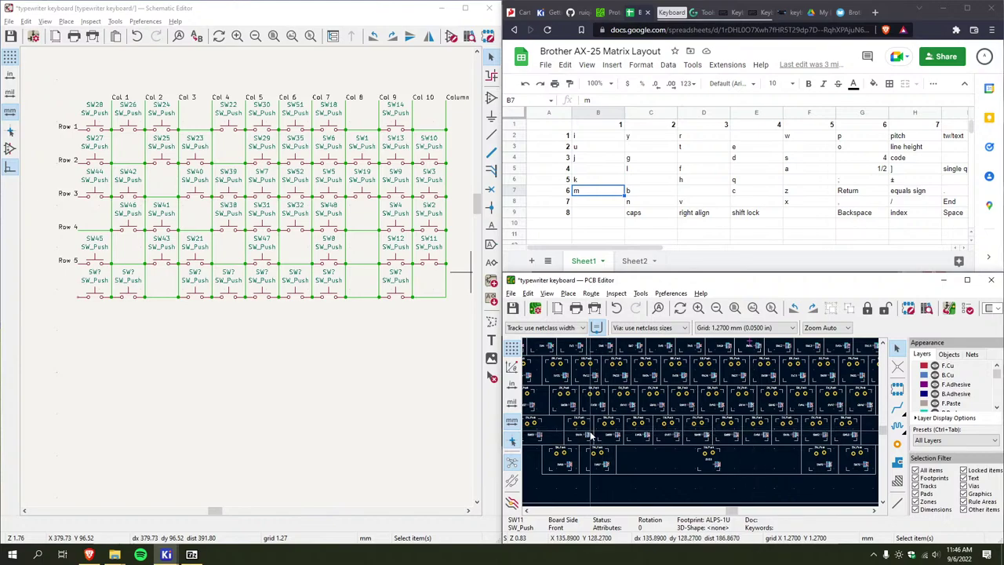
{"action": "scroll", "coordinate": [592, 439], "scroll_direction": "left", "scroll_amount": 2, "text": "ctrl"}
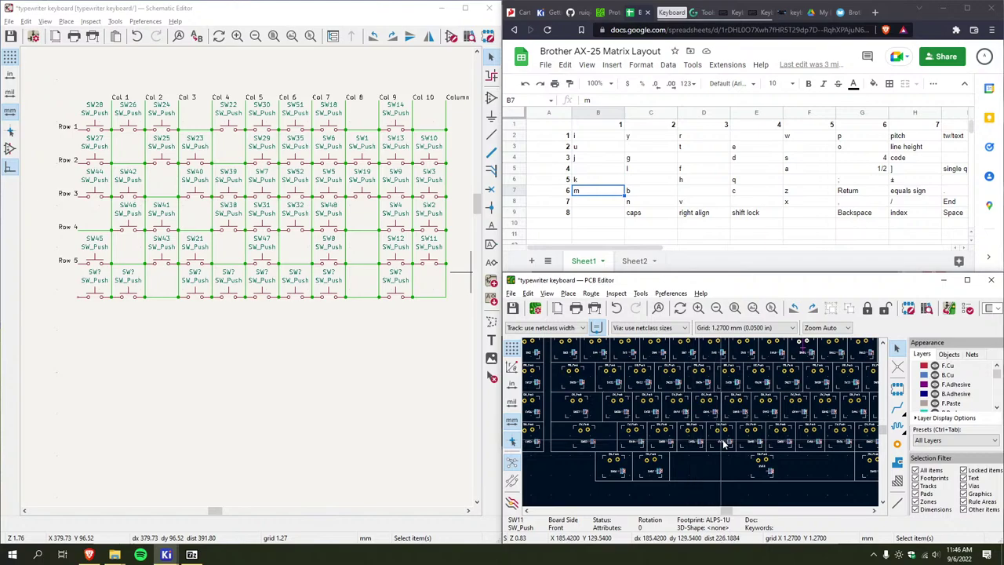
{"action": "scroll", "coordinate": [817, 444], "scroll_direction": "up", "scroll_amount": 5}
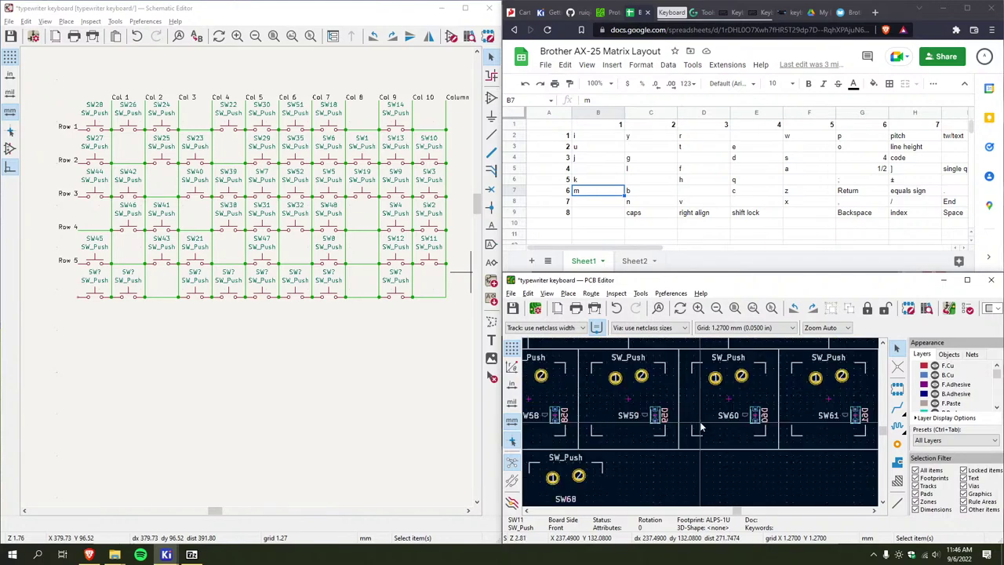
{"action": "double_click", "coordinate": [94, 271]}
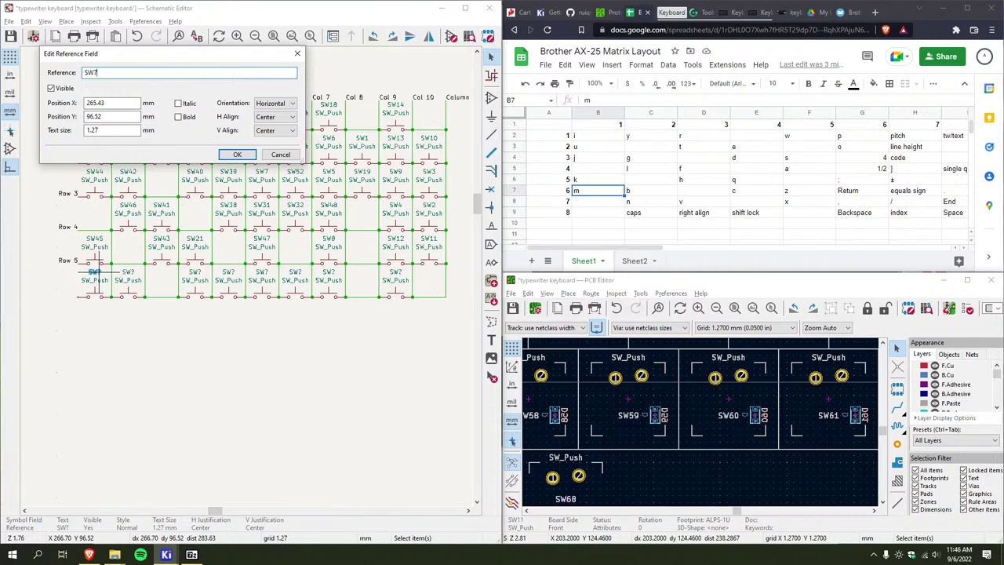
{"action": "key", "text": "Return"}
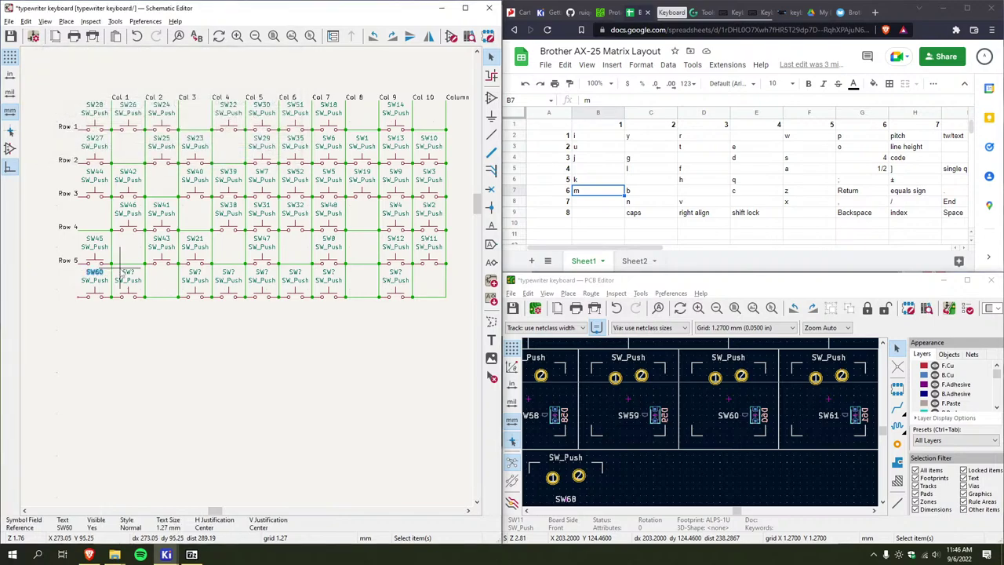
{"action": "double_click", "coordinate": [129, 273]}
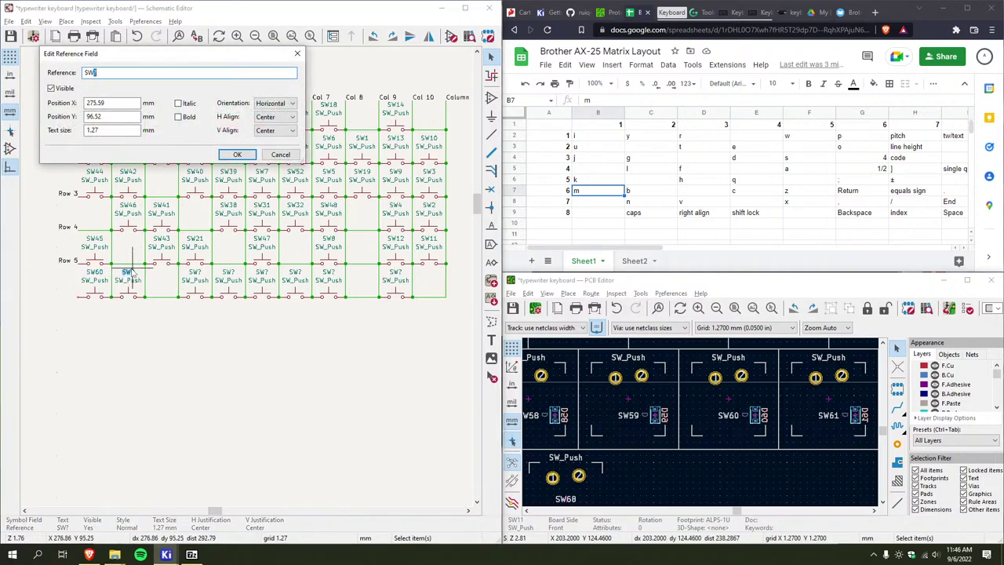
{"action": "key", "text": "Return"}
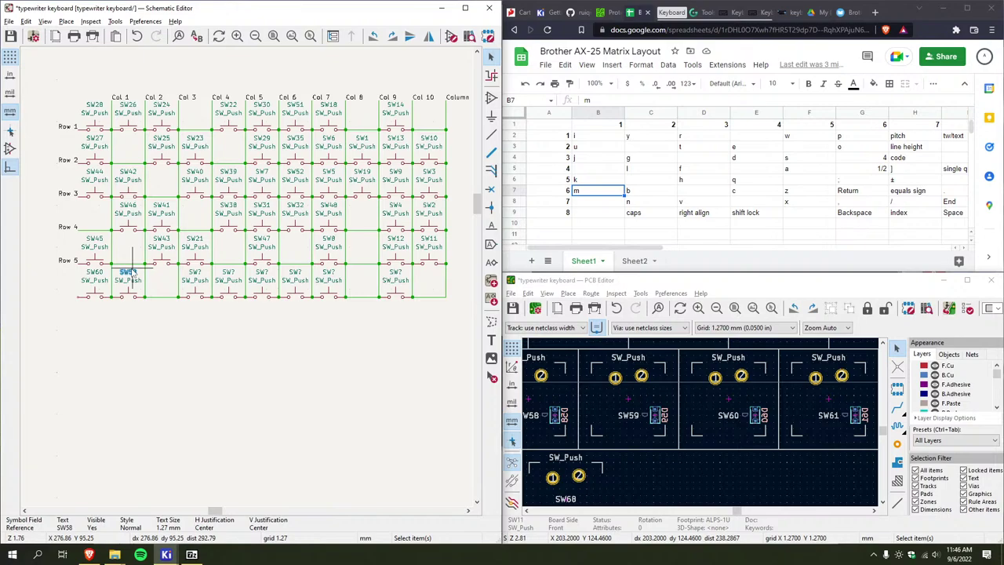
Find the "c" key's footprint on the PCB and set the reference of the sixth-row switch below SW21 to SW56
{"action": "scroll", "coordinate": [701, 426], "scroll_direction": "down", "scroll_amount": 5}
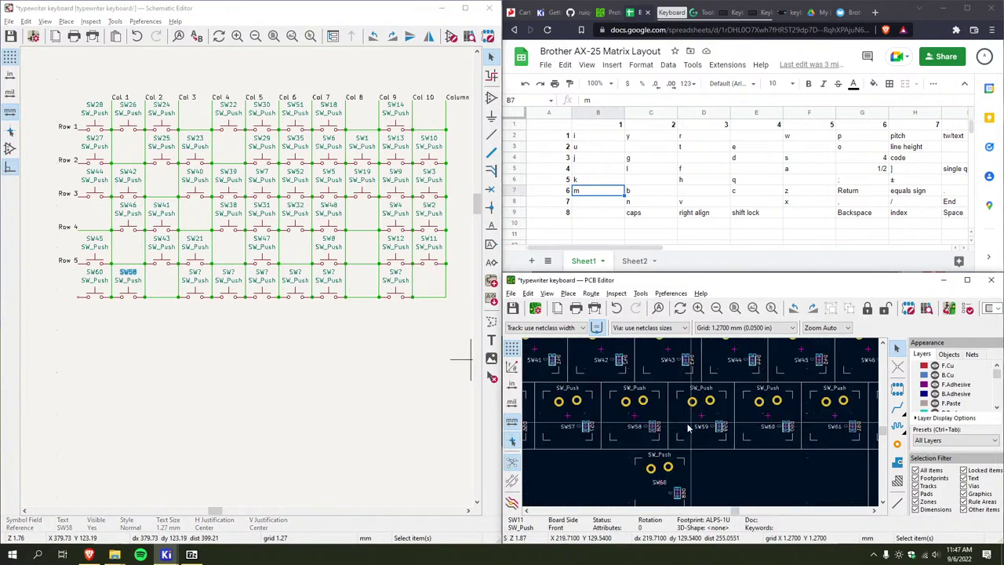
{"action": "scroll", "coordinate": [700, 426], "scroll_direction": "up", "scroll_amount": 5}
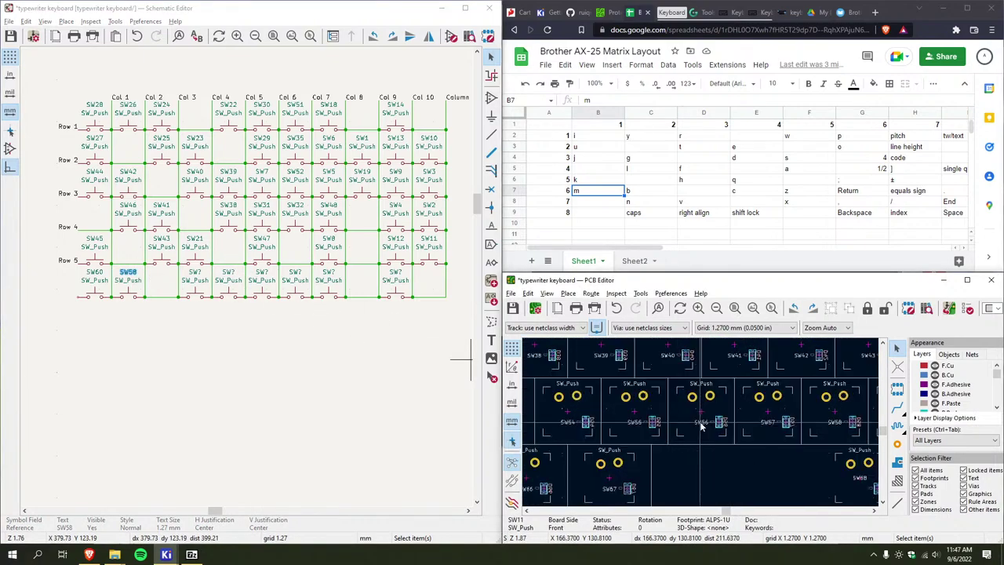
{"action": "double_click", "coordinate": [195, 272]}
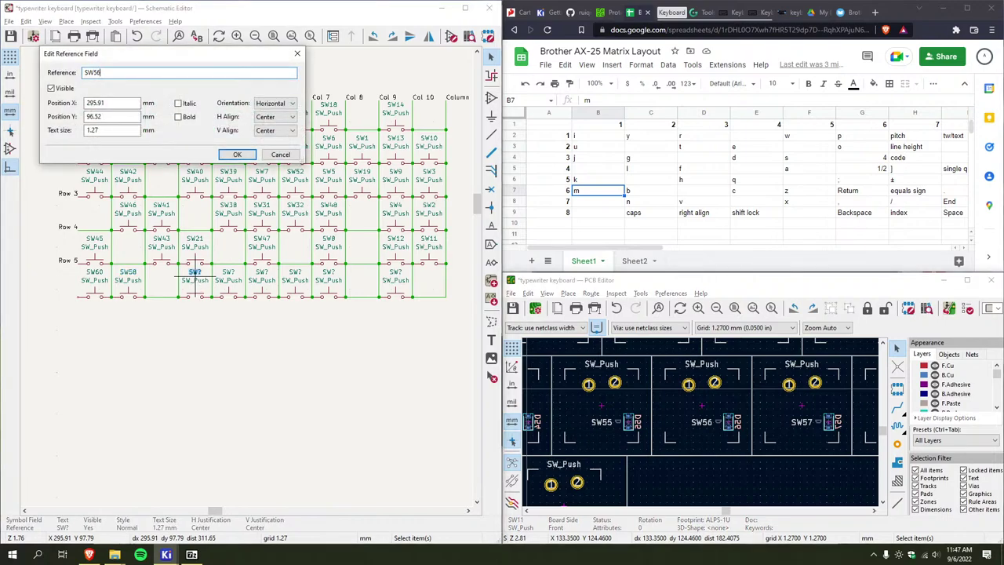
{"action": "type", "text": "56"}
{"action": "key", "text": "Return"}
Find the "z" key's footprint on the PCB and set the reference of the switch beside SW56 to SW54
{"action": "scroll", "coordinate": [684, 425], "scroll_direction": "down", "scroll_amount": 2}
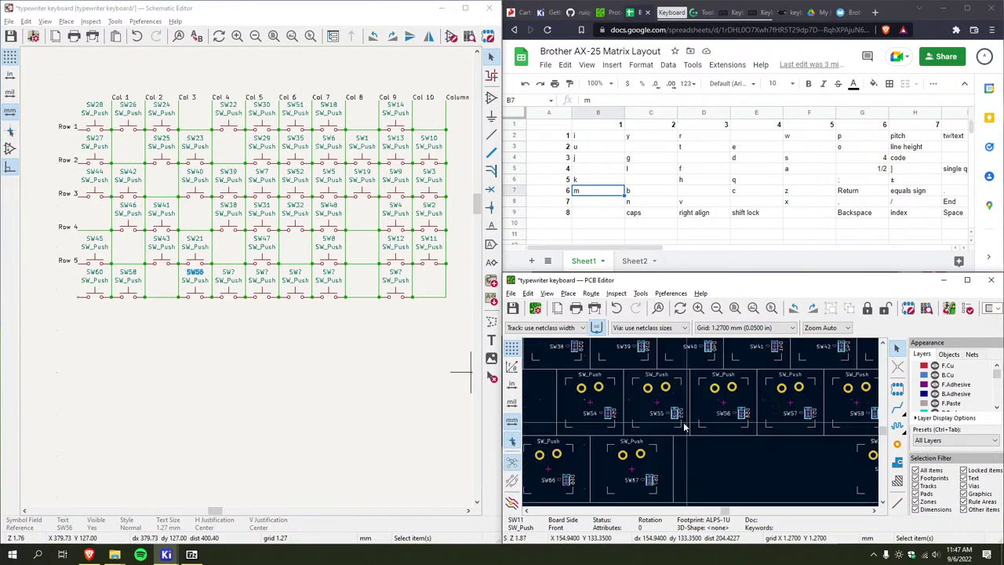
{"action": "scroll", "coordinate": [685, 426], "scroll_direction": "down", "scroll_amount": 2}
{"action": "double_click", "coordinate": [228, 272]}
{"action": "type", "text": "5"}
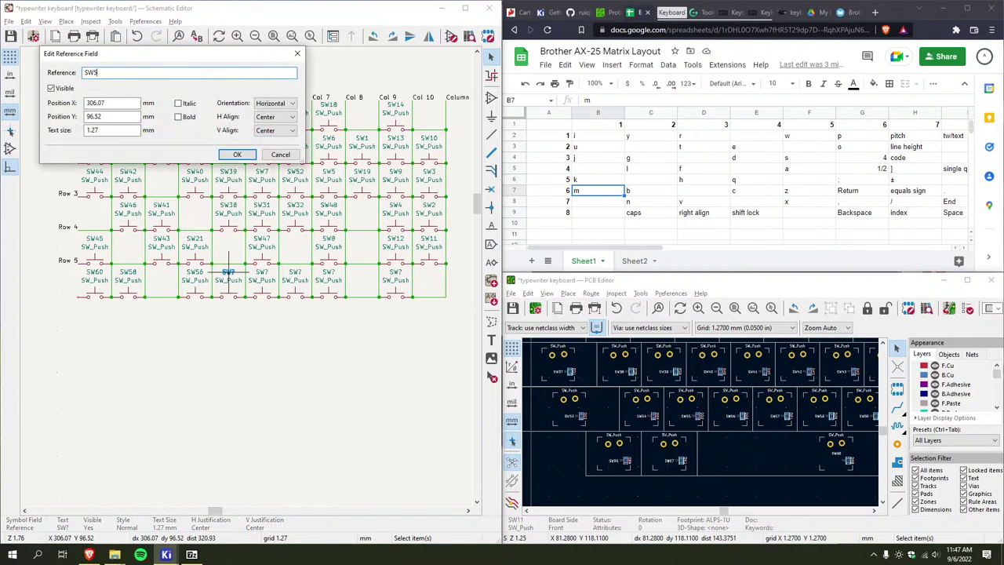
{"action": "type", "text": "4"}
{"action": "key", "text": "Return"}
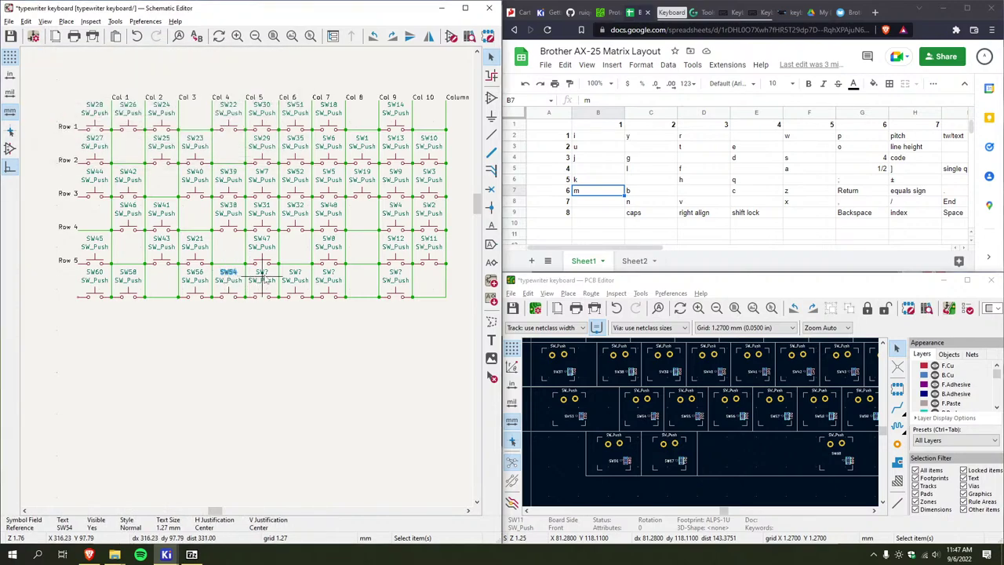
Find the "Return" key's footprint on the PCB and set the reference of the sixth-row switch below SW47 to SW49
{"action": "double_click", "coordinate": [265, 276]}
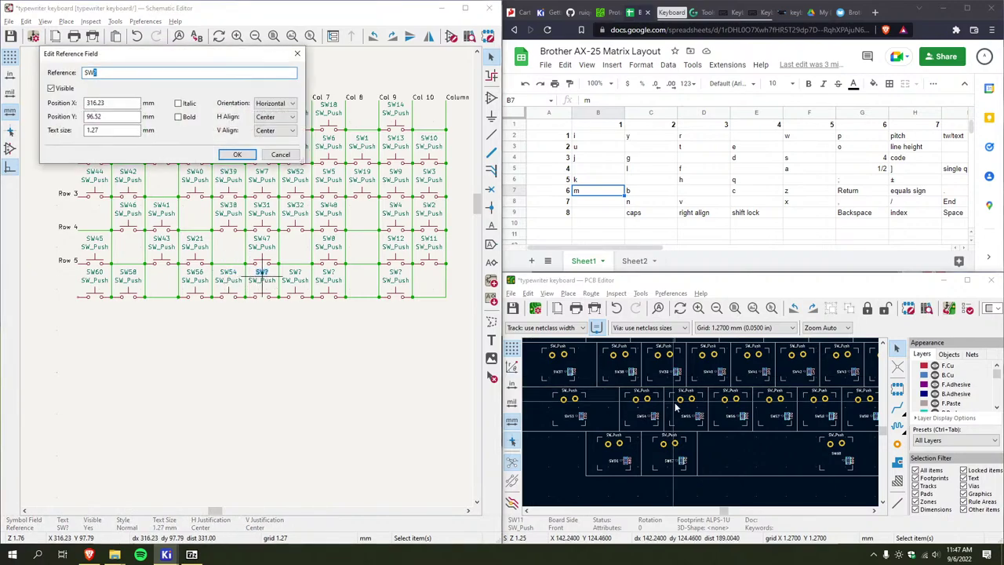
{"action": "scroll", "coordinate": [616, 435], "scroll_direction": "down", "scroll_amount": 2}
{"action": "scroll", "coordinate": [614, 434], "scroll_direction": "up", "scroll_amount": 5}
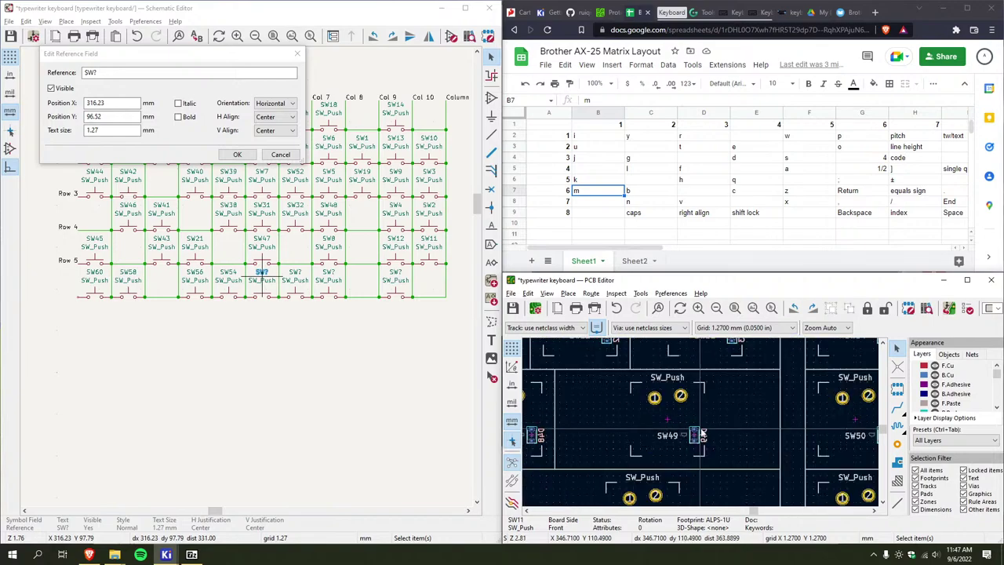
{"action": "left_click", "coordinate": [116, 73]}
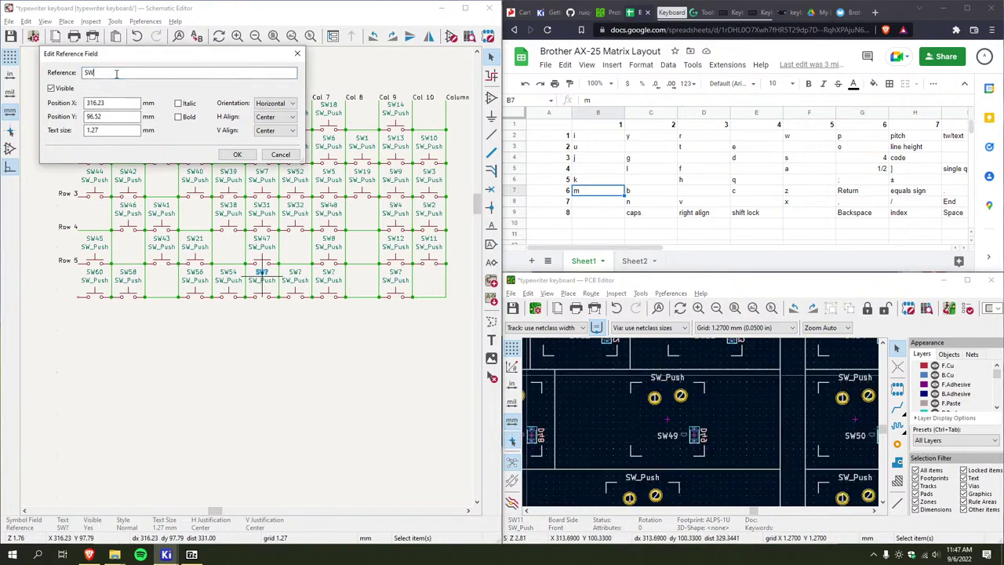
{"action": "type", "text": "49"}
{"action": "key", "text": "Return"}
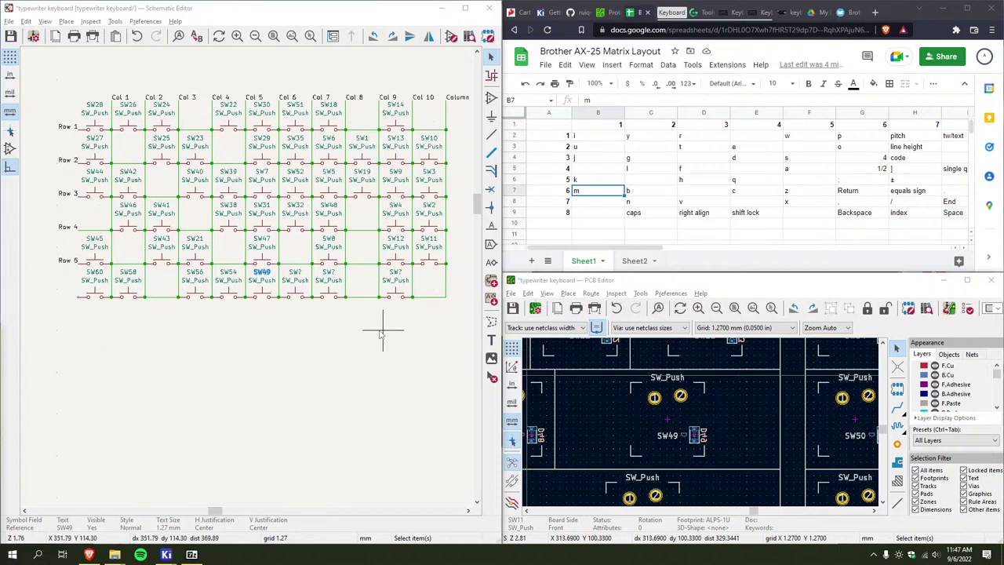
{"action": "mouse_move", "coordinate": [385, 336]}
{"action": "middle_mouse_down"}
{"action": "mouse_move", "coordinate": [354, 348]}
{"action": "mouse_move", "coordinate": [387, 329]}
{"action": "middle_mouse_up"}
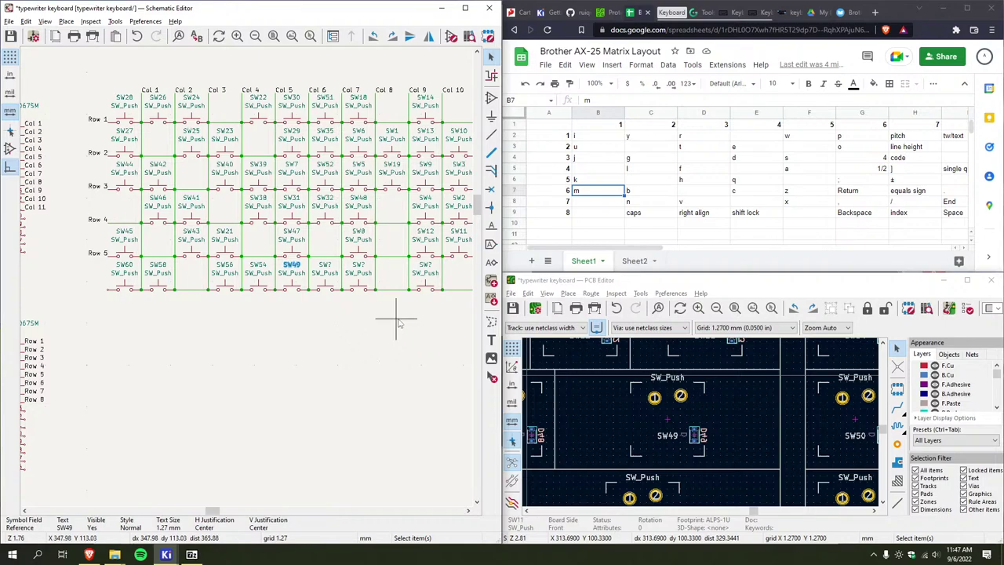
{"action": "middle_click_drag", "start_coordinate": [287, 336], "coordinate": [167, 303]}
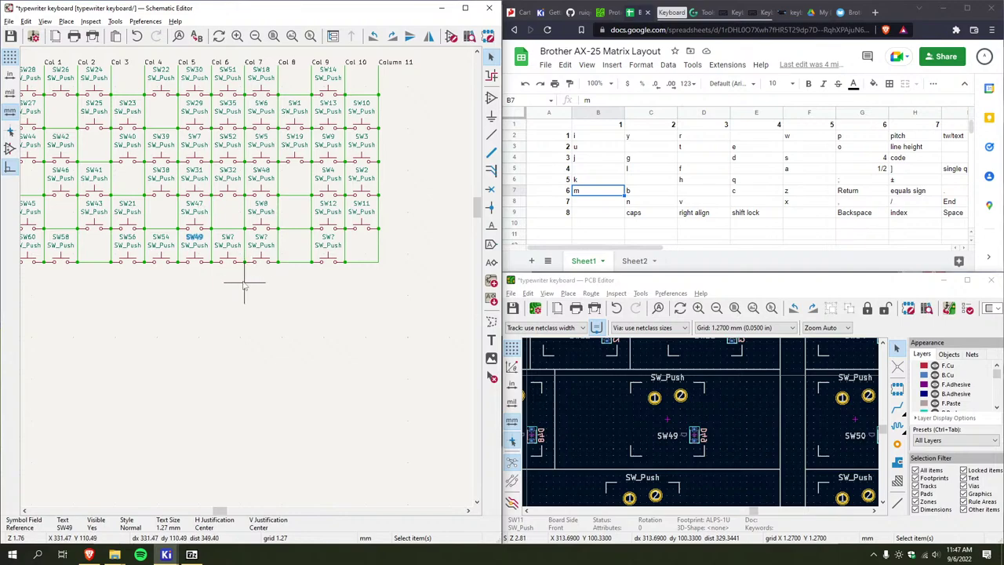
Find the "equals sign" key's footprint on the PCB and set the reference of the sixth-row switch beside SW49 to SW15
{"action": "left_click", "coordinate": [545, 347]}
{"action": "left_click_drag", "start_coordinate": [651, 249], "coordinate": [715, 249]}
{"action": "scroll", "coordinate": [695, 428], "scroll_direction": "down", "scroll_amount": 5}
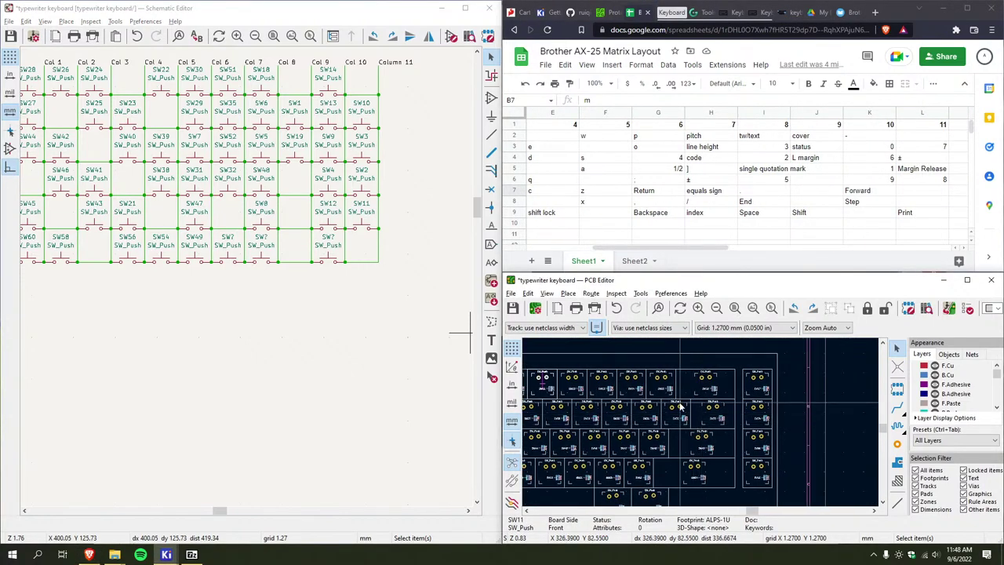
{"action": "scroll", "coordinate": [694, 427], "scroll_direction": "up", "scroll_amount": 3}
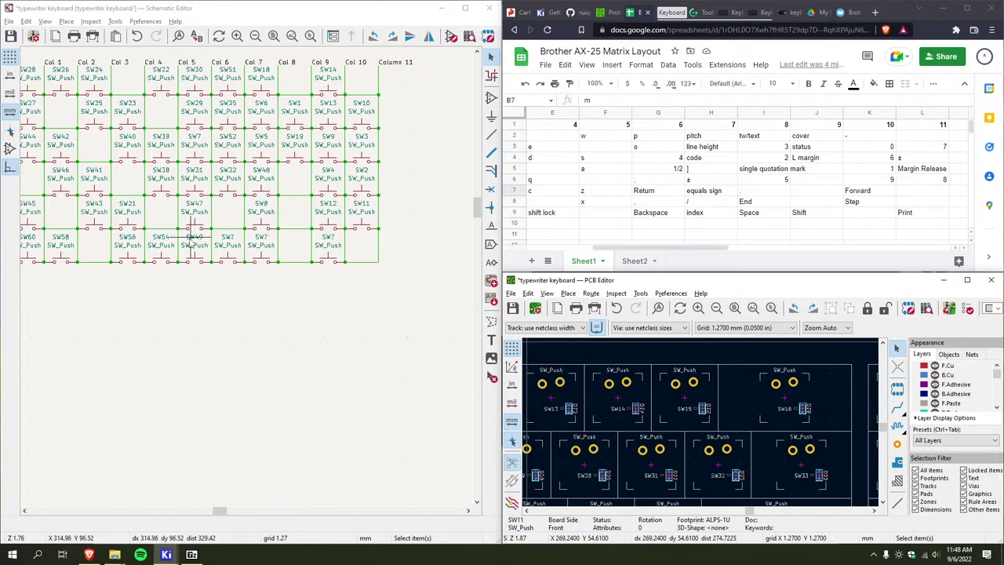
{"action": "left_click", "coordinate": [228, 239]}
{"action": "double_click", "coordinate": [229, 240]}
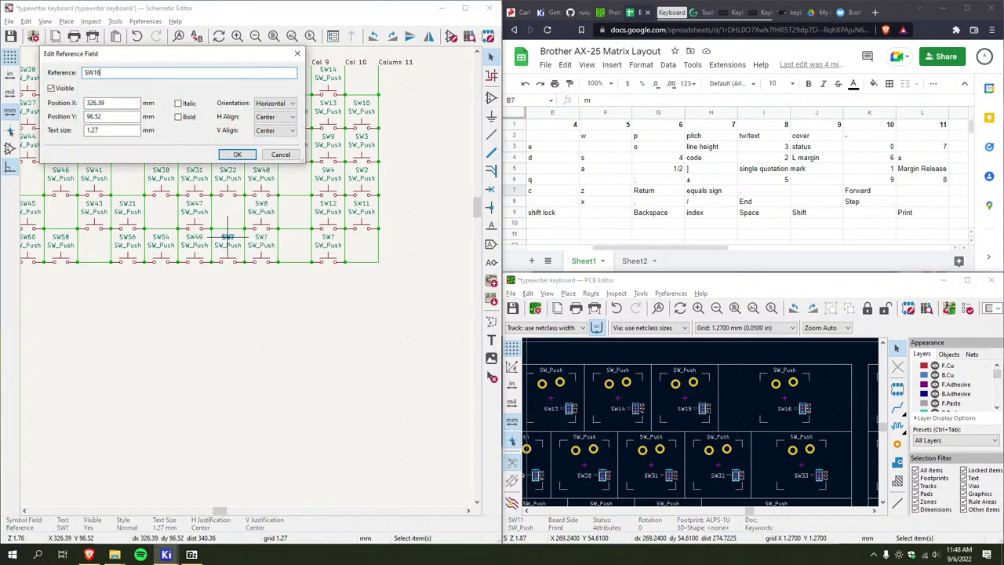
{"action": "type", "text": "15"}
{"action": "key", "text": "Return"}
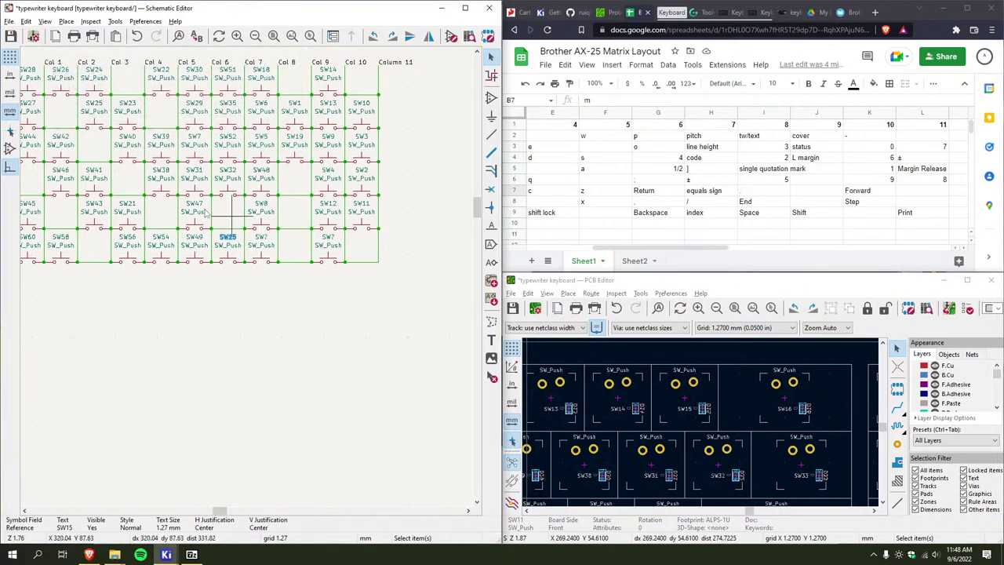
Locate the matching bottom-letter-row footprint on the PCB and set the reference of the sixth-row switch below SW8 to SW62
{"action": "scroll", "coordinate": [182, 235], "scroll_direction": "down", "scroll_amount": 3}
{"action": "scroll", "coordinate": [182, 235], "scroll_direction": "up", "scroll_amount": 3}
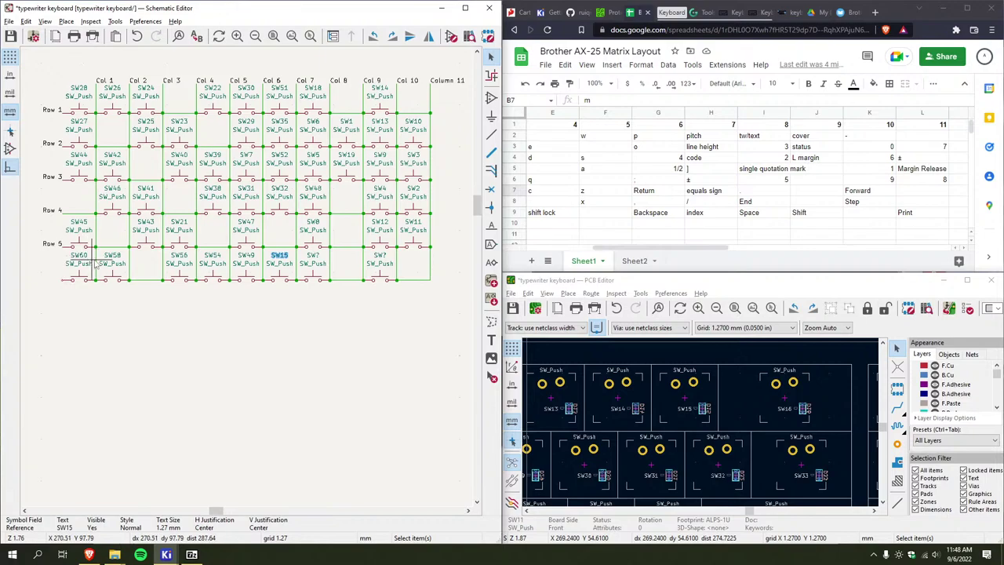
{"action": "scroll", "coordinate": [286, 261], "scroll_direction": "up", "scroll_amount": 2}
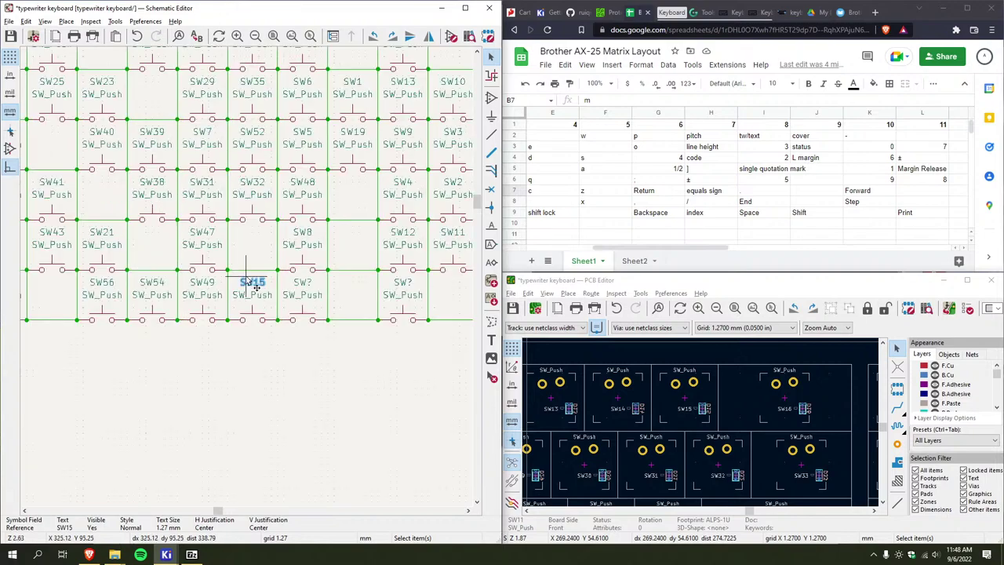
{"action": "left_click", "coordinate": [305, 285]}
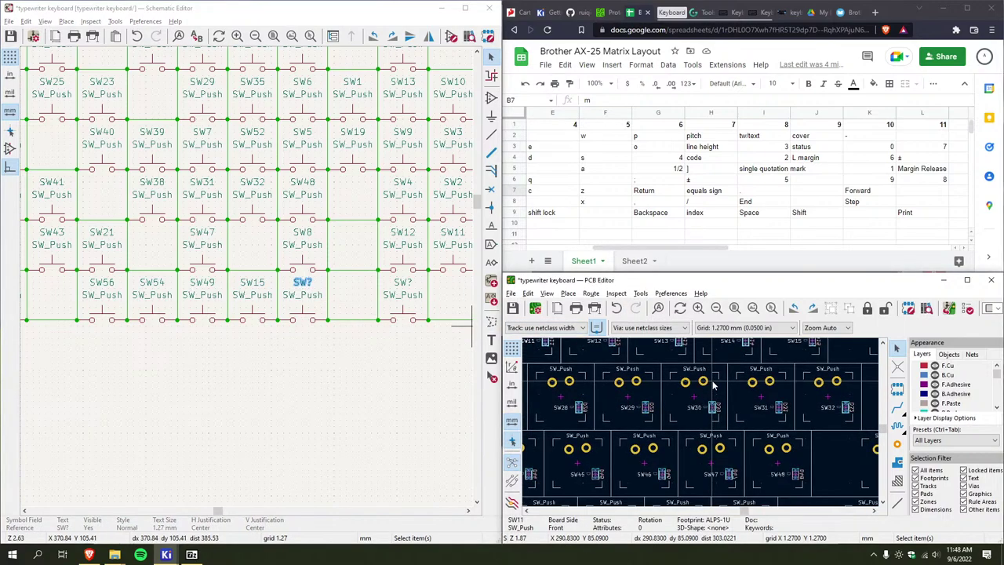
{"action": "scroll", "coordinate": [712, 368], "scroll_direction": "down", "scroll_amount": 3}
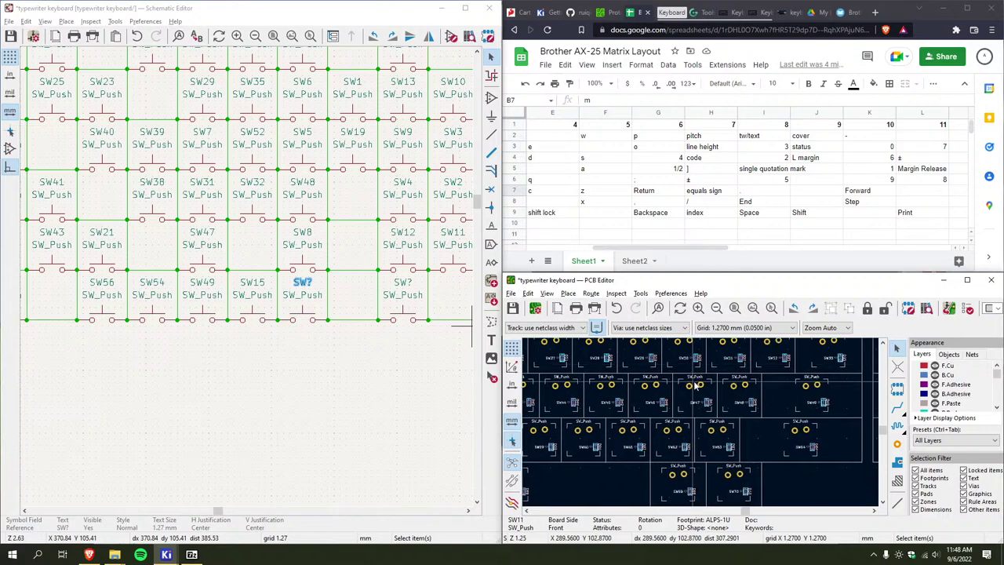
{"action": "scroll", "coordinate": [694, 384], "scroll_direction": "down", "scroll_amount": 2}
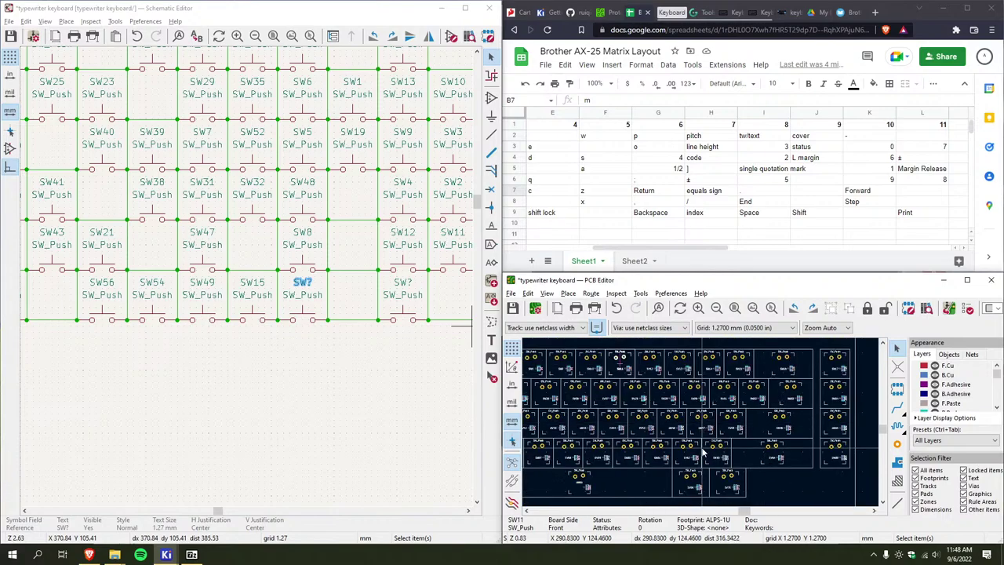
{"action": "scroll", "coordinate": [837, 421], "scroll_direction": "down", "scroll_amount": 1}
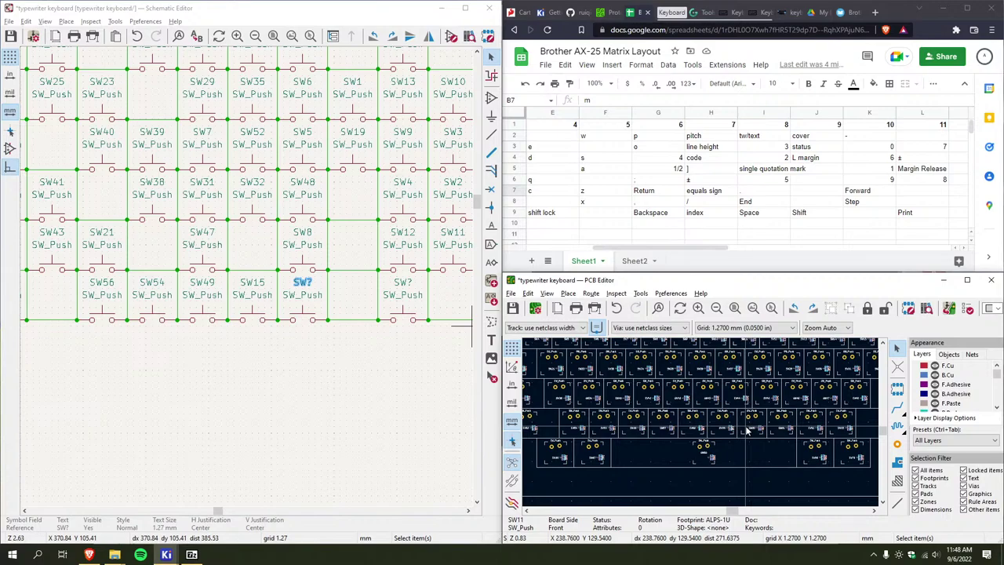
{"action": "left_click", "coordinate": [784, 428]}
{"action": "left_click", "coordinate": [809, 426]}
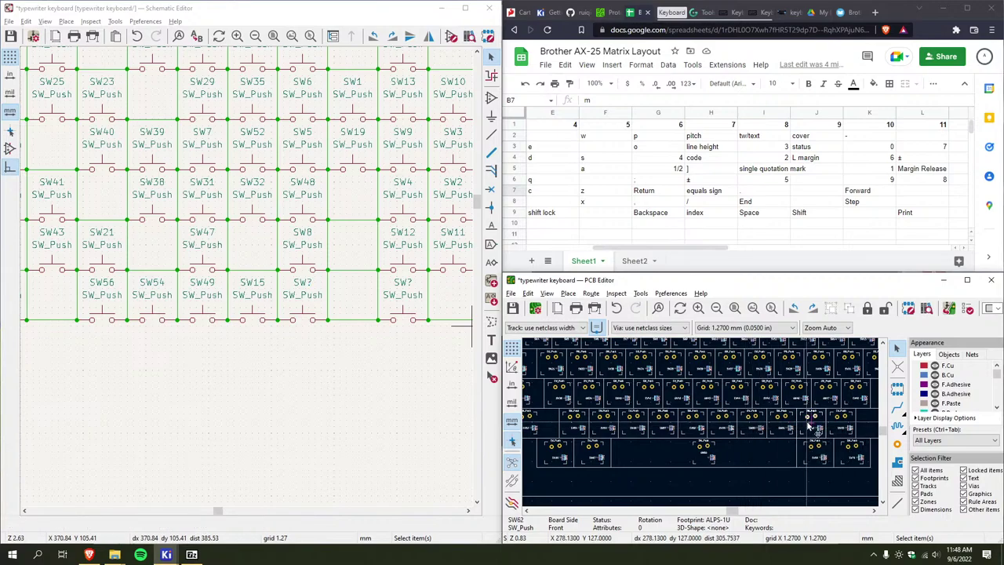
{"action": "scroll", "coordinate": [810, 425], "scroll_direction": "up", "scroll_amount": 5}
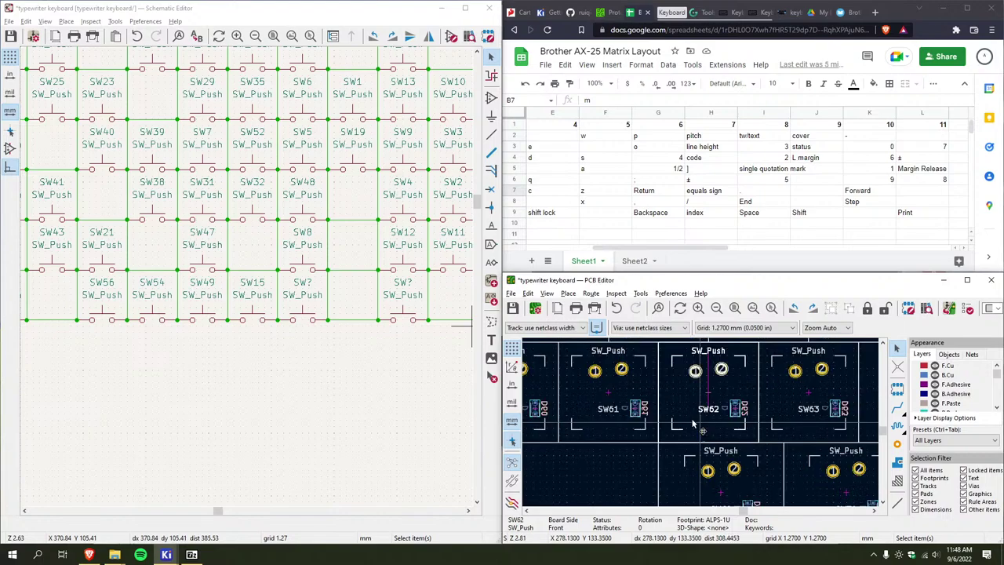
{"action": "double_click", "coordinate": [305, 282]}
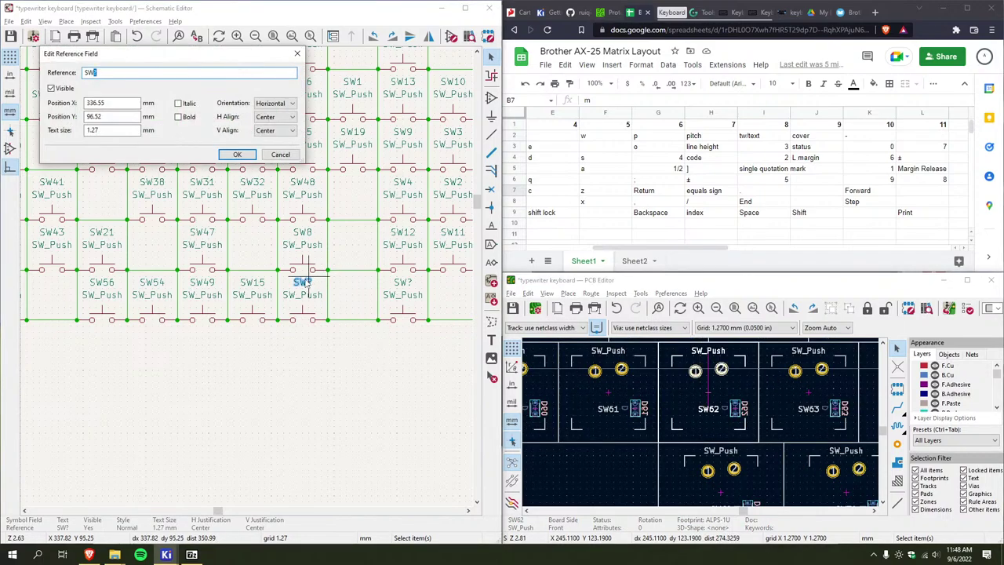
{"action": "type", "text": "62"}
{"action": "key", "text": "Return"}
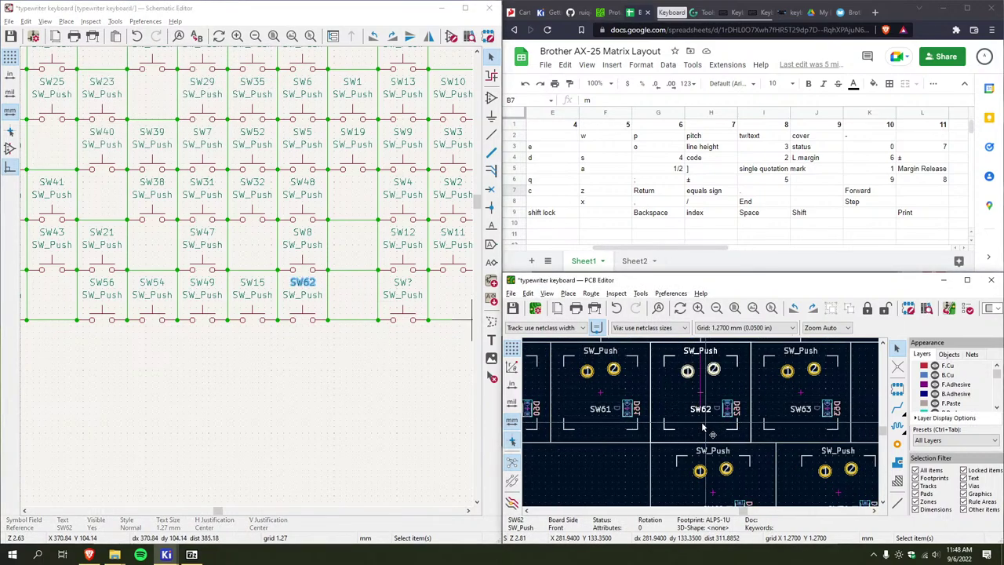
Find the "Forward" key's footprint on the PCB and set the reference of the sixth-row switch below SW12 to SW34
{"action": "scroll", "coordinate": [602, 421], "scroll_direction": "down", "scroll_amount": 3}
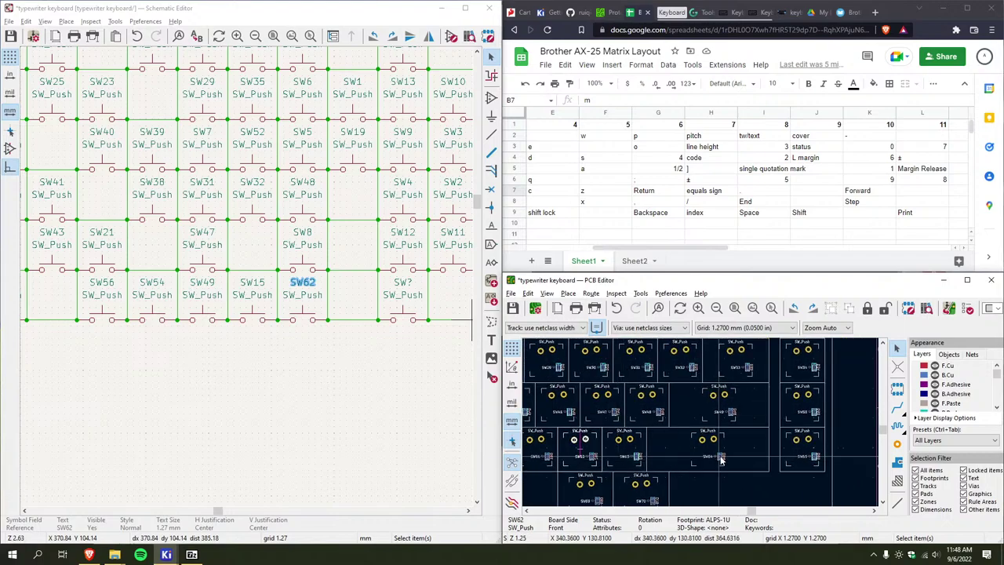
{"action": "scroll", "coordinate": [741, 382], "scroll_direction": "up", "scroll_amount": 3}
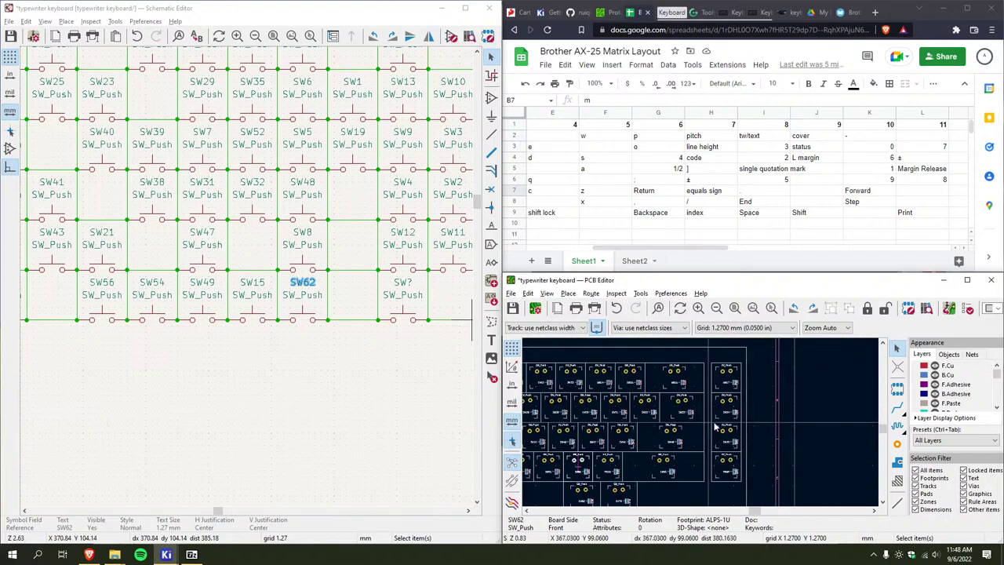
{"action": "double_click", "coordinate": [399, 287]}
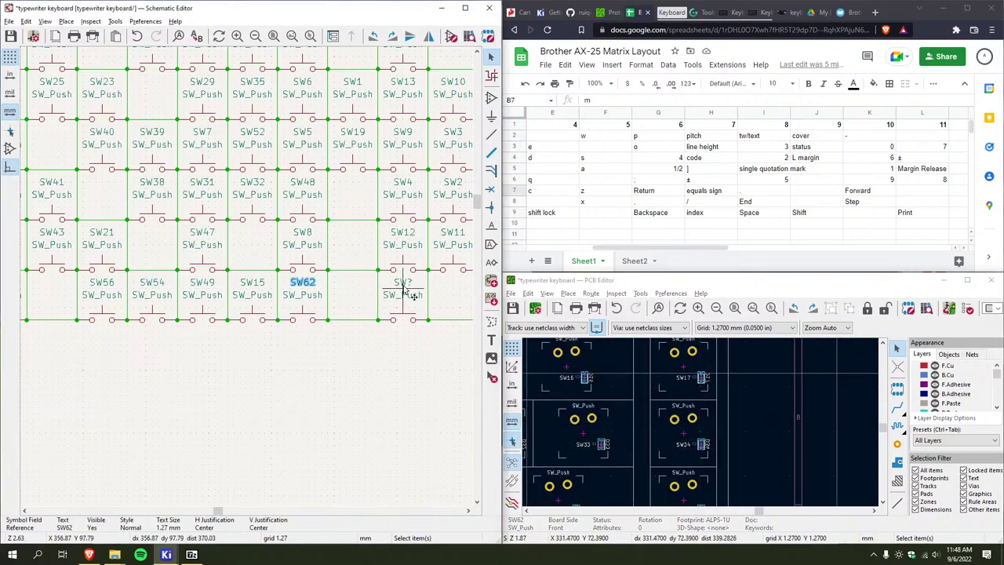
{"action": "type", "text": "34"}
{"action": "key", "text": "Return"}
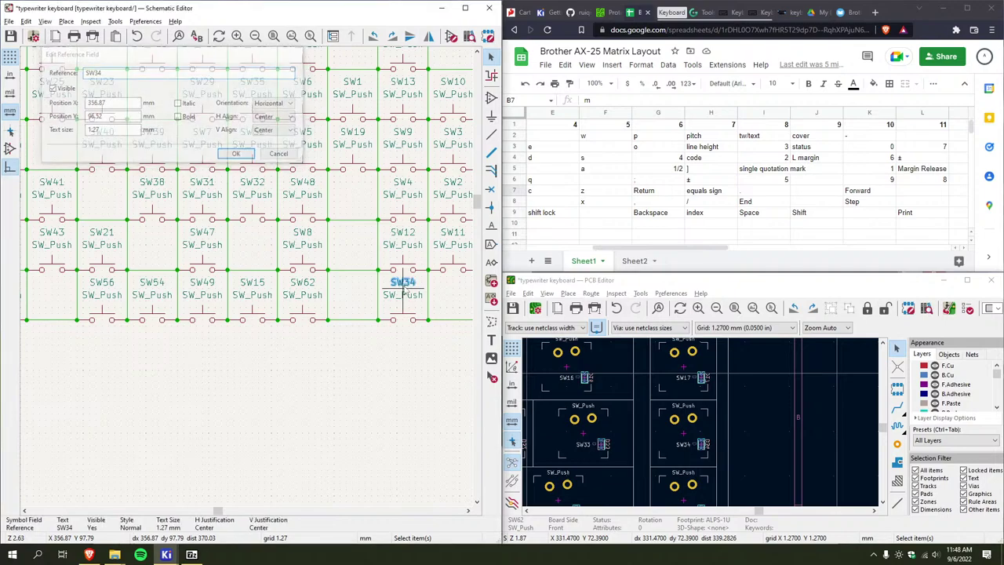
Add a net label "Row 6" at the open end of the sixth row, beside SW60
{"action": "scroll", "coordinate": [221, 284], "scroll_direction": "down", "scroll_amount": 5}
{"action": "scroll", "coordinate": [340, 306], "scroll_direction": "up", "scroll_amount": 3}
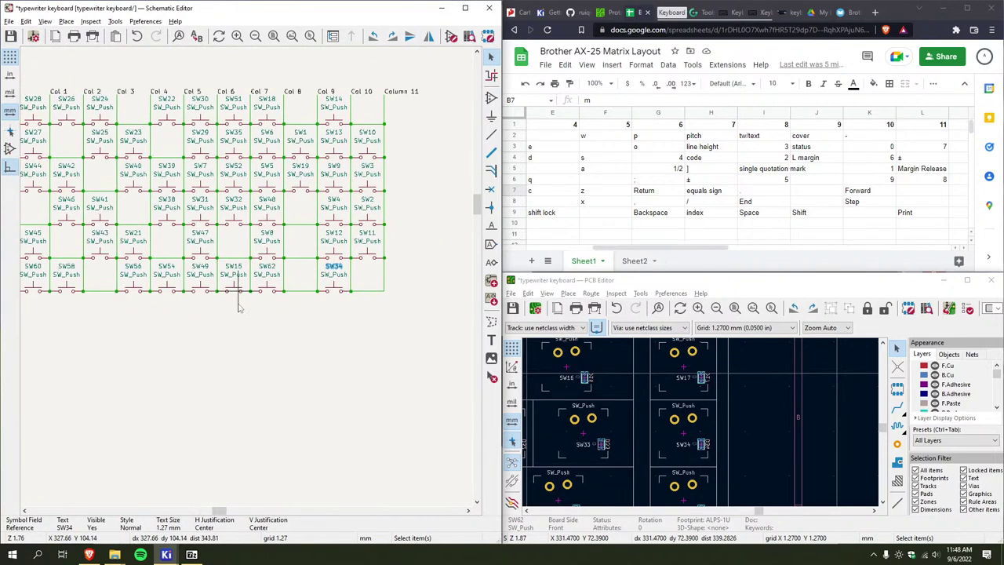
{"action": "scroll", "coordinate": [236, 286], "scroll_direction": "down", "scroll_amount": 1}
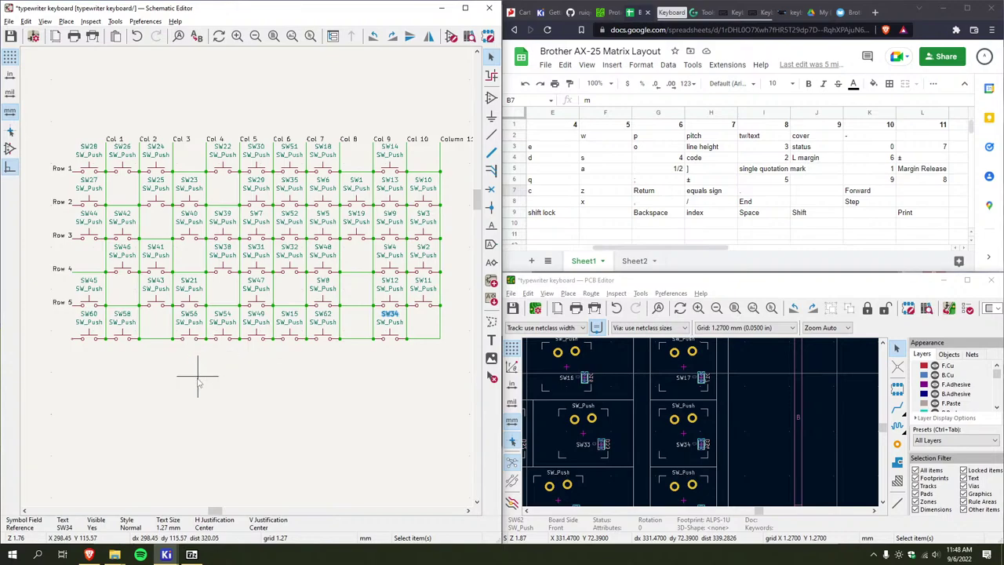
{"action": "middle_click_drag", "start_coordinate": [177, 392], "coordinate": [145, 375]}
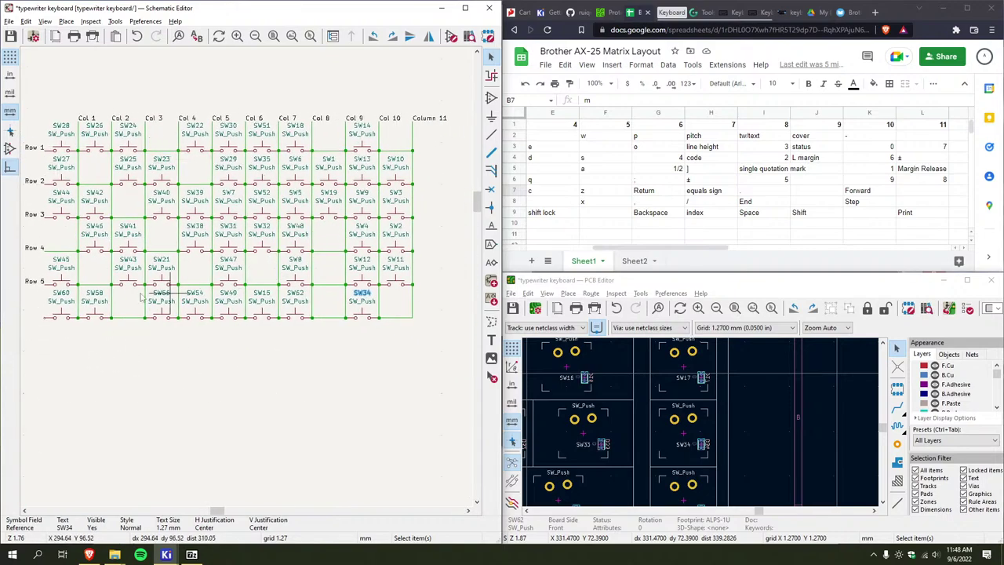
{"action": "middle_click_drag", "start_coordinate": [154, 298], "coordinate": [206, 276]}
{"action": "scroll", "coordinate": [205, 276], "scroll_direction": "up", "scroll_amount": 2}
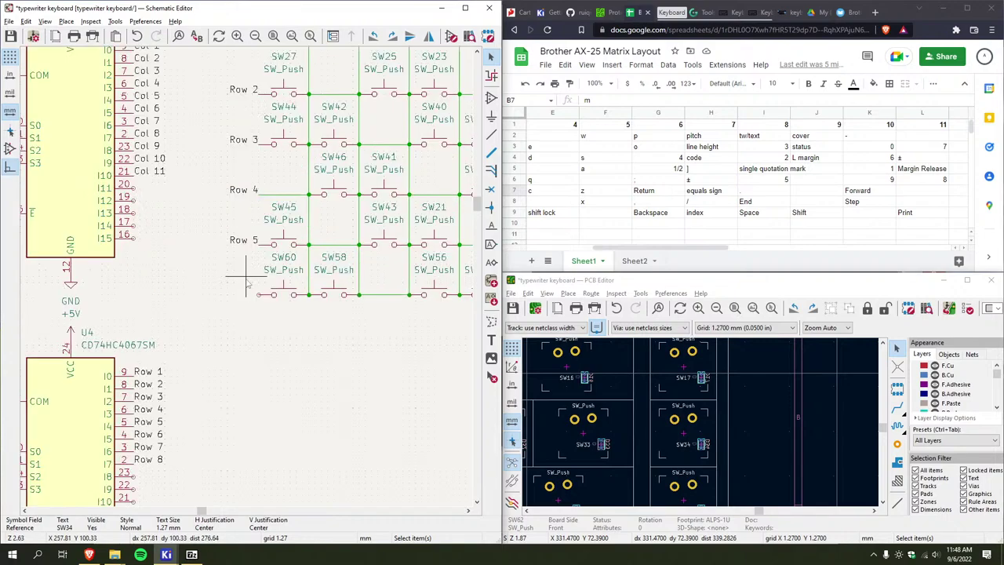
{"action": "key", "text": "l"}
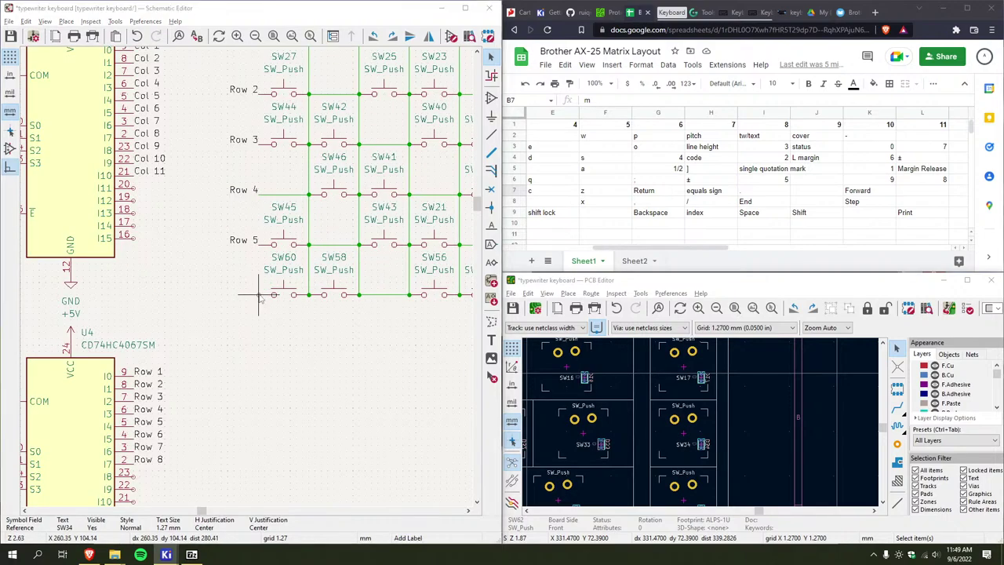
{"action": "type", "text": "Row 6"}
{"action": "key", "text": "Return"}
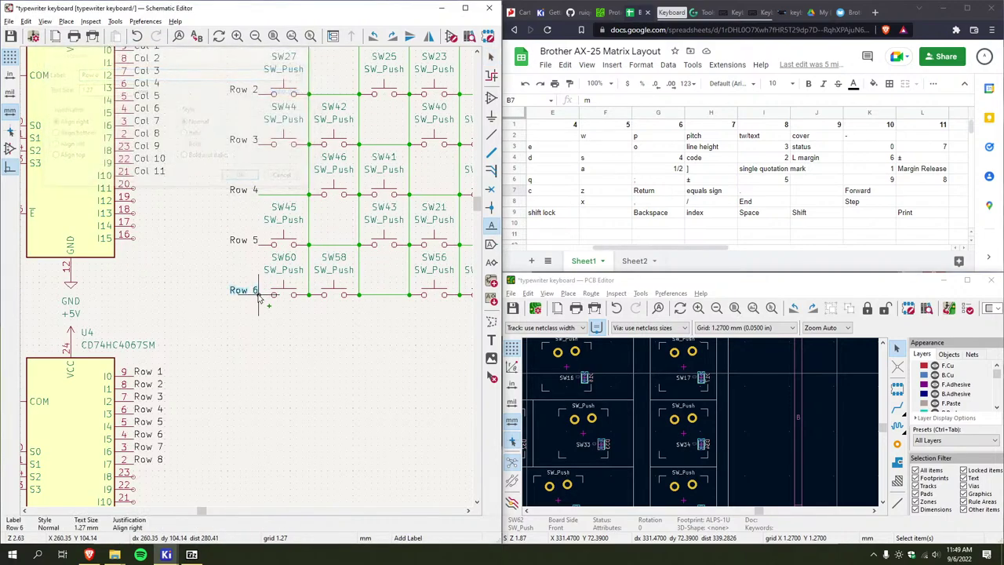
{"action": "left_click", "coordinate": [258, 296]}
{"action": "scroll", "coordinate": [332, 337], "scroll_direction": "down", "scroll_amount": 3}
{"action": "scroll", "coordinate": [266, 275], "scroll_direction": "right", "scroll_amount": 2, "text": "ctrl"}
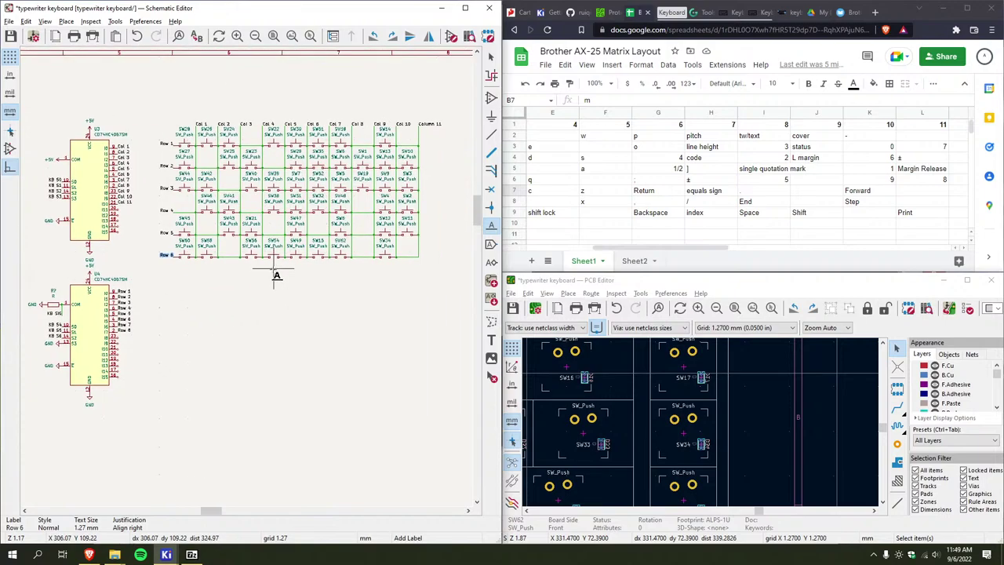
{"action": "scroll", "coordinate": [253, 291], "scroll_direction": "left", "scroll_amount": 2, "text": "ctrl"}
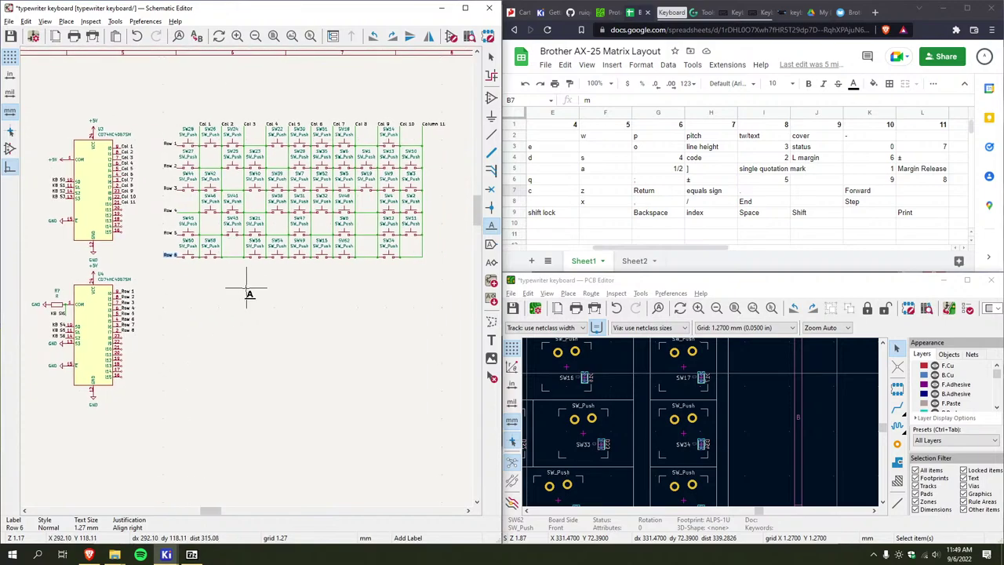
Add two SW_Push symbols to a seventh row, one below SW58 and one beside it under the empty sixth-row position
{"action": "left_click_drag", "start_coordinate": [640, 248], "coordinate": [574, 248]}
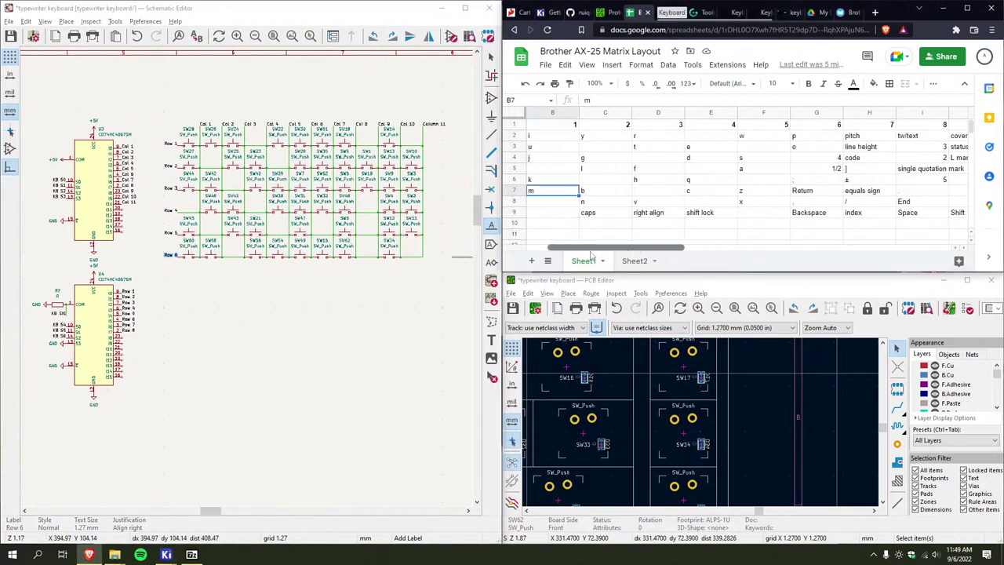
{"action": "scroll", "coordinate": [250, 281], "scroll_direction": "up", "scroll_amount": 3}
{"action": "scroll", "coordinate": [236, 274], "scroll_direction": "right", "scroll_amount": 1, "text": "ctrl"}
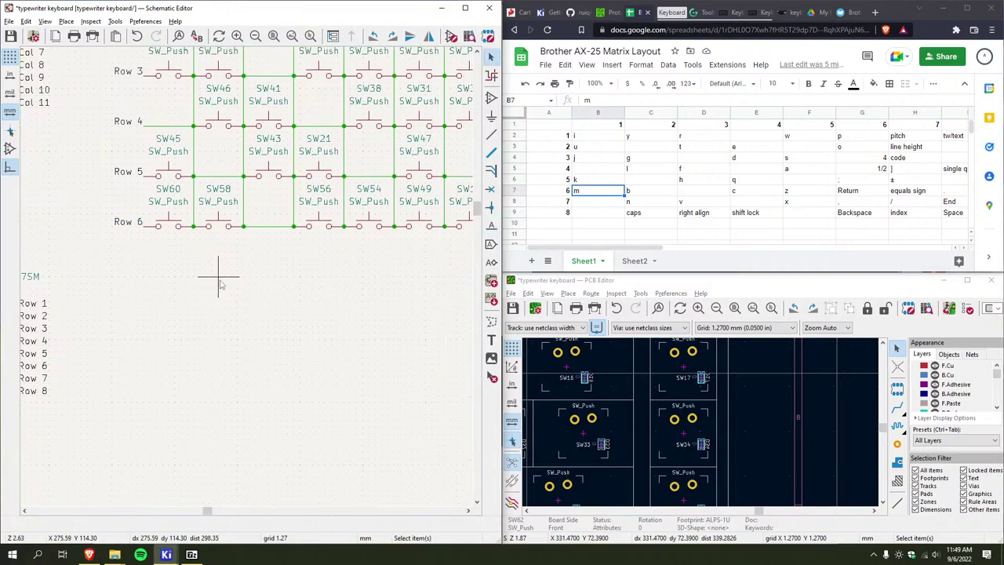
{"action": "key", "text": "a"}
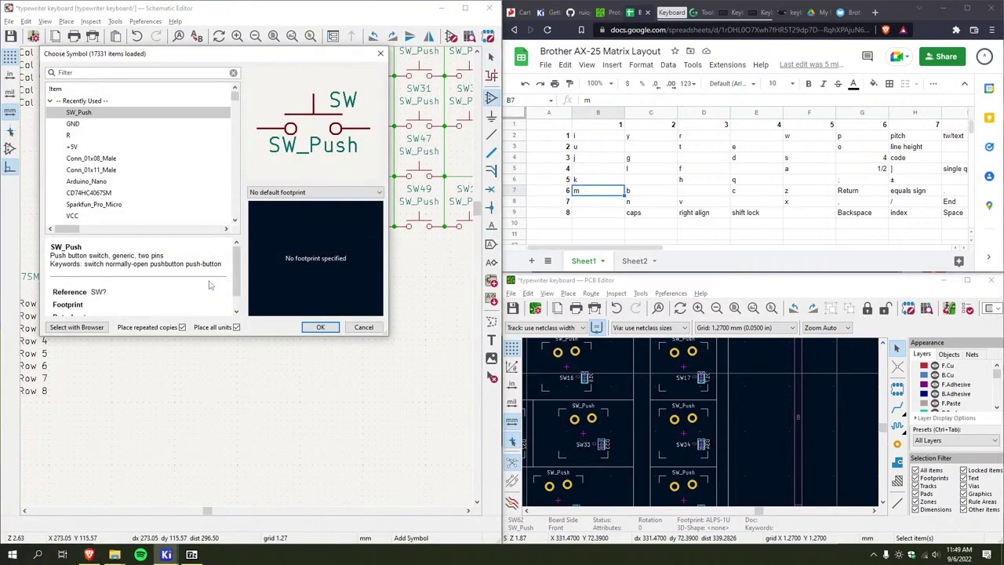
{"action": "left_click", "coordinate": [165, 116]}
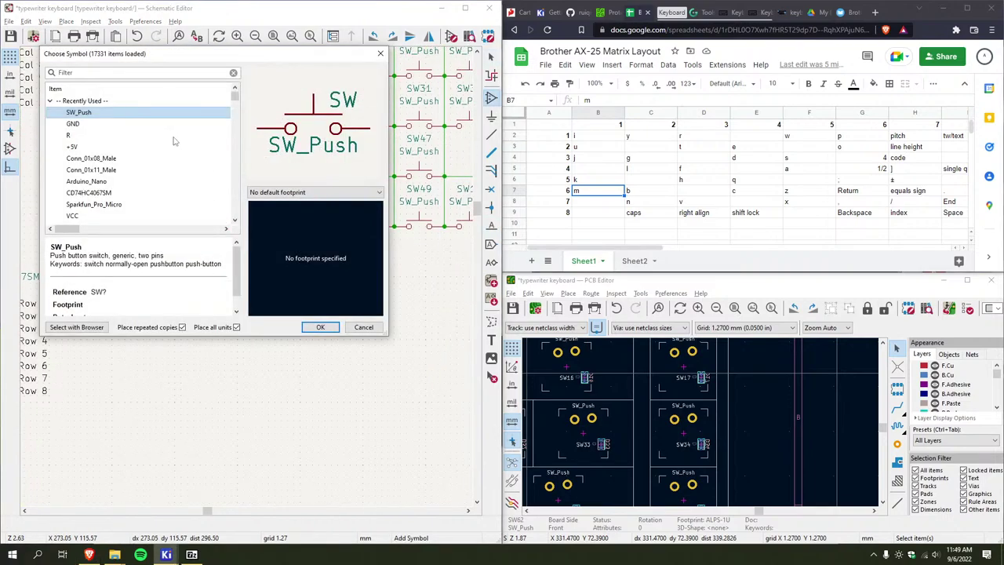
{"action": "left_click", "coordinate": [320, 327]}
{"action": "scroll", "coordinate": [224, 266], "scroll_direction": "up", "scroll_amount": 3}
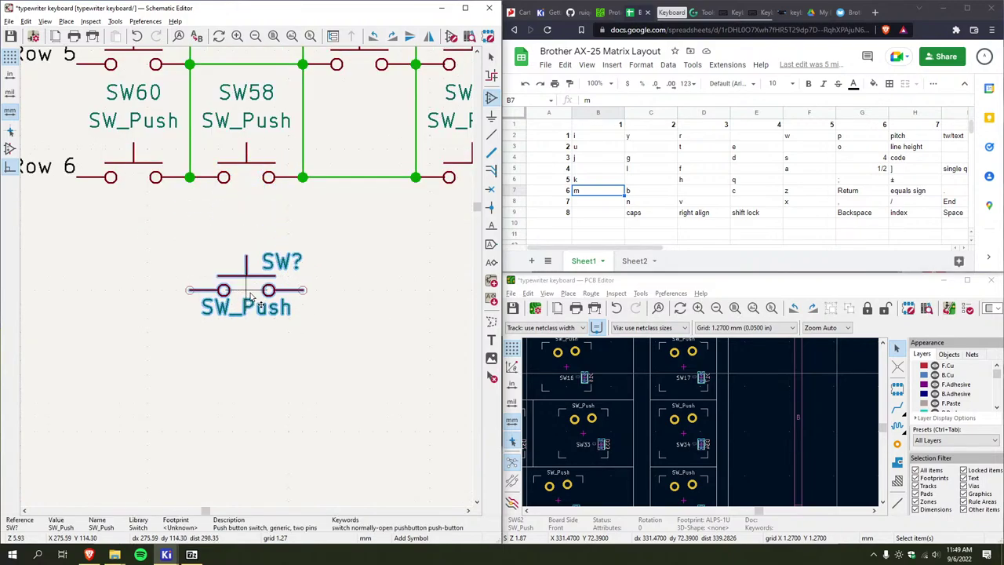
{"action": "left_click", "coordinate": [245, 294]}
{"action": "middle_click_drag", "start_coordinate": [343, 308], "coordinate": [196, 314]}
{"action": "scroll", "coordinate": [197, 313], "scroll_direction": "down", "scroll_amount": 3}
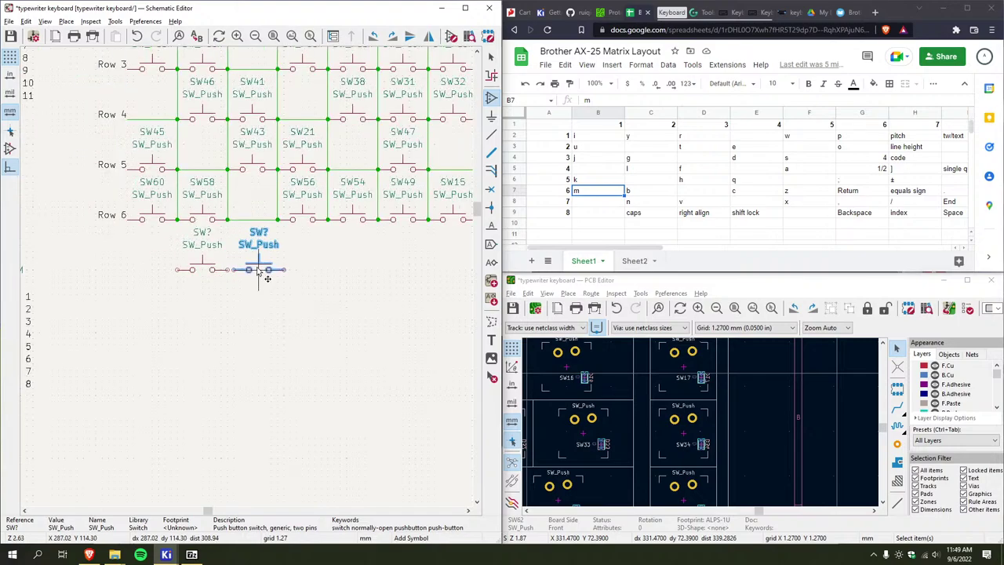
{"action": "left_click", "coordinate": [253, 270]}
{"action": "middle_click_drag", "start_coordinate": [253, 270], "coordinate": [153, 282]}
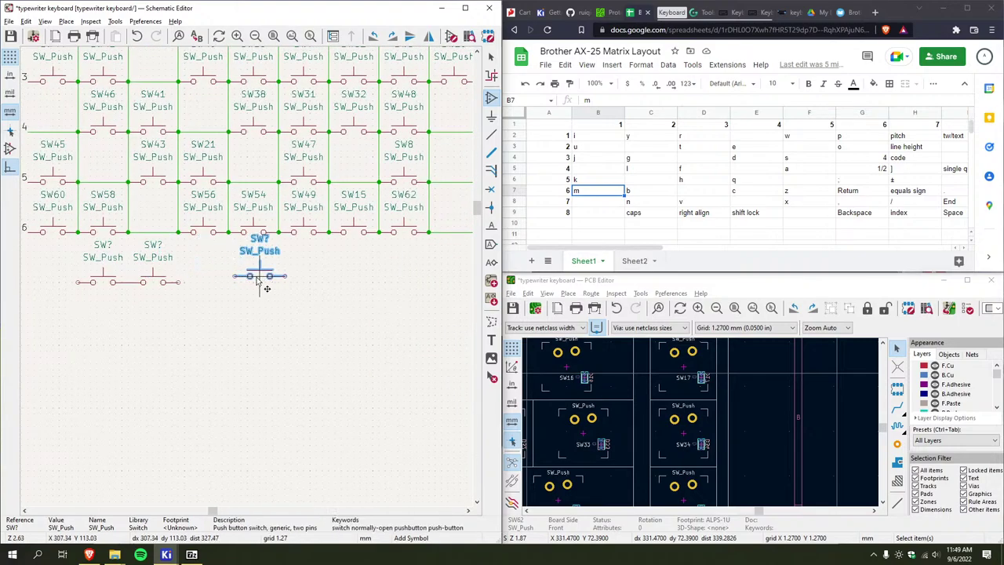
Place four more SW_Push symbols in the seventh row, directly below SW54, SW49, SW15 and SW62
{"action": "left_click", "coordinate": [254, 282]}
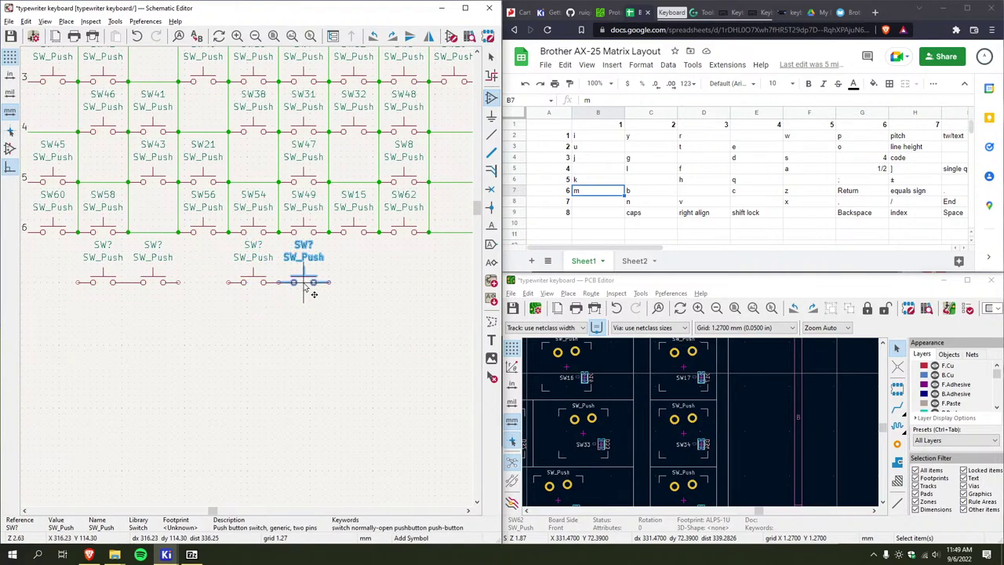
{"action": "left_click", "coordinate": [352, 284]}
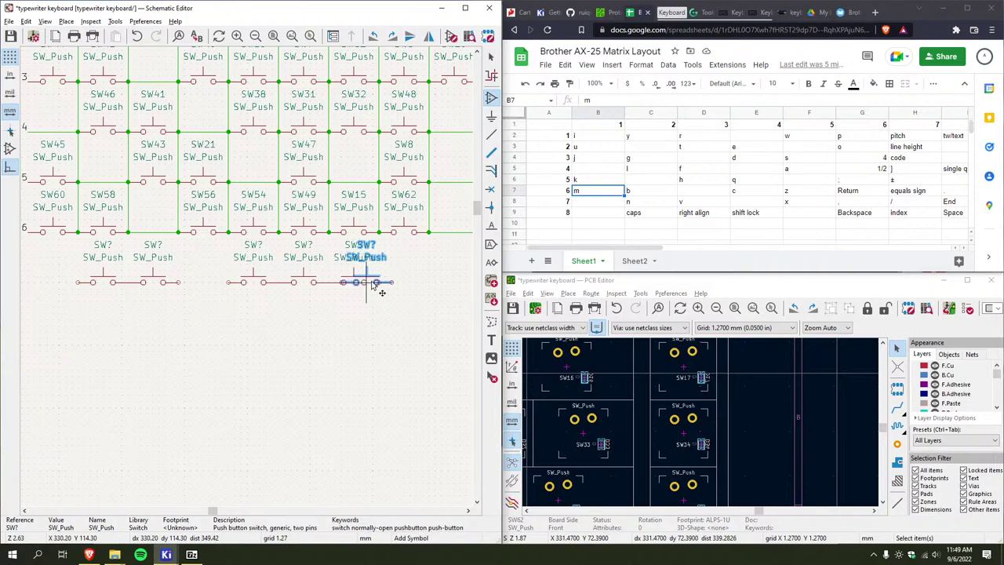
{"action": "key", "text": "Escape"}
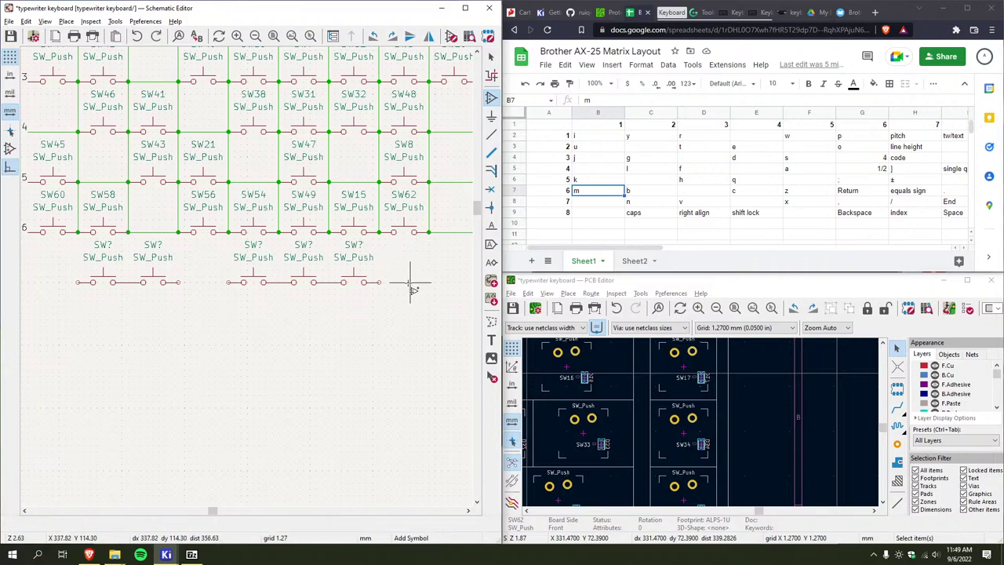
{"action": "left_click", "coordinate": [405, 288]}
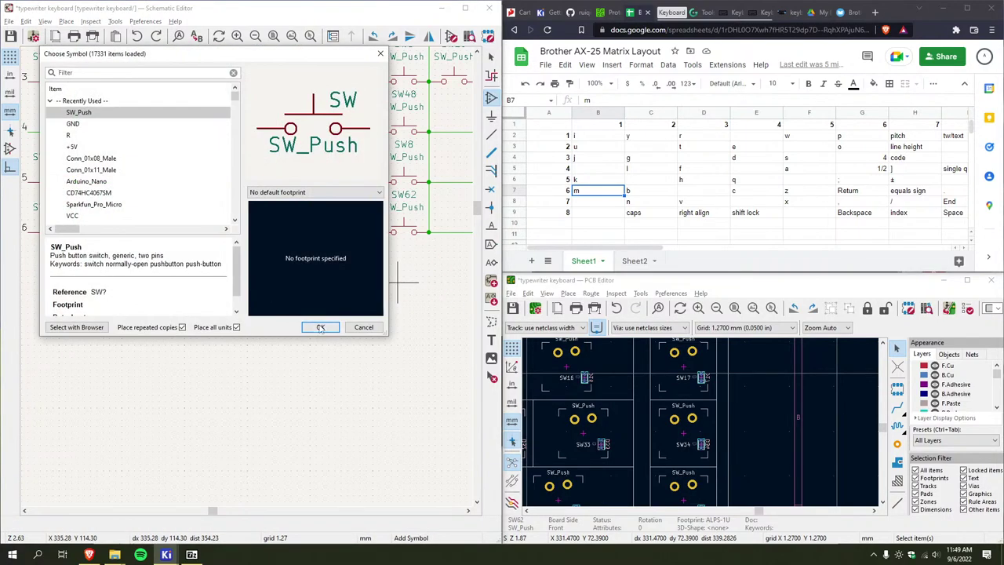
{"action": "left_click", "coordinate": [320, 328]}
{"action": "left_click", "coordinate": [404, 282]}
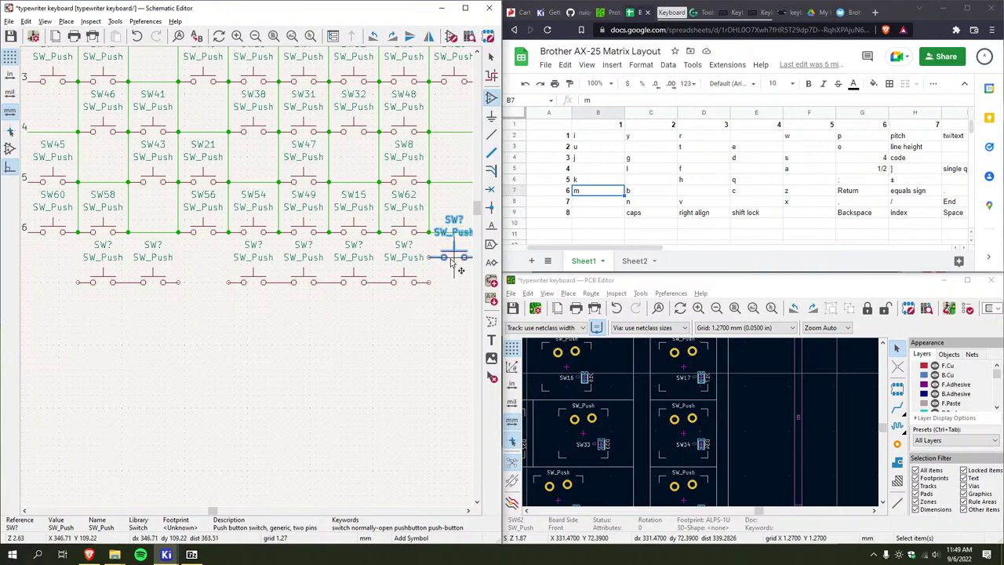
{"action": "key", "text": "Escape"}
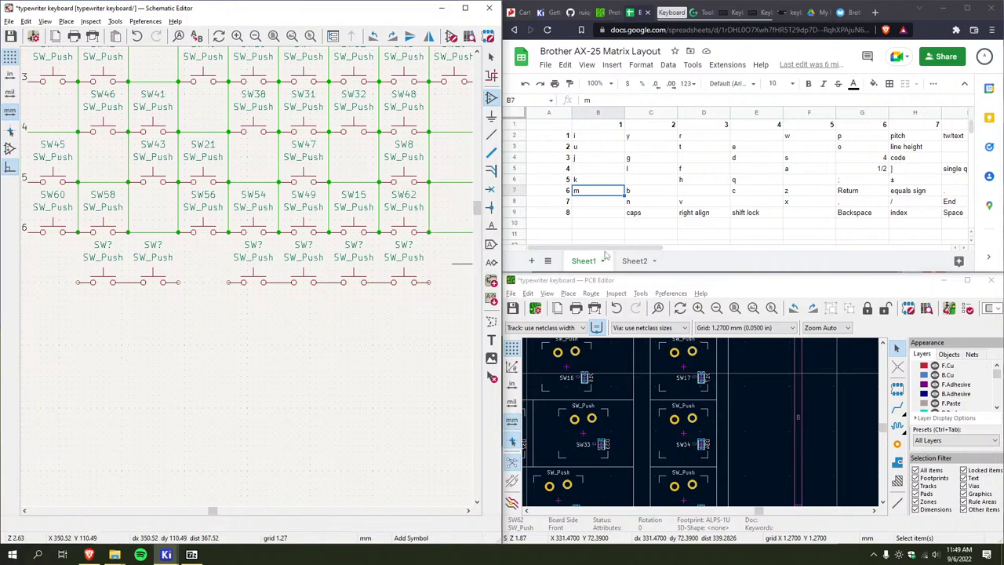
Check the seventh-row keys at the far end of the spreadsheet and place a SW_Push symbol below SW34
{"action": "left_click_drag", "start_coordinate": [606, 256], "coordinate": [697, 256]}
{"action": "middle_click_drag", "start_coordinate": [390, 272], "coordinate": [221, 312]}
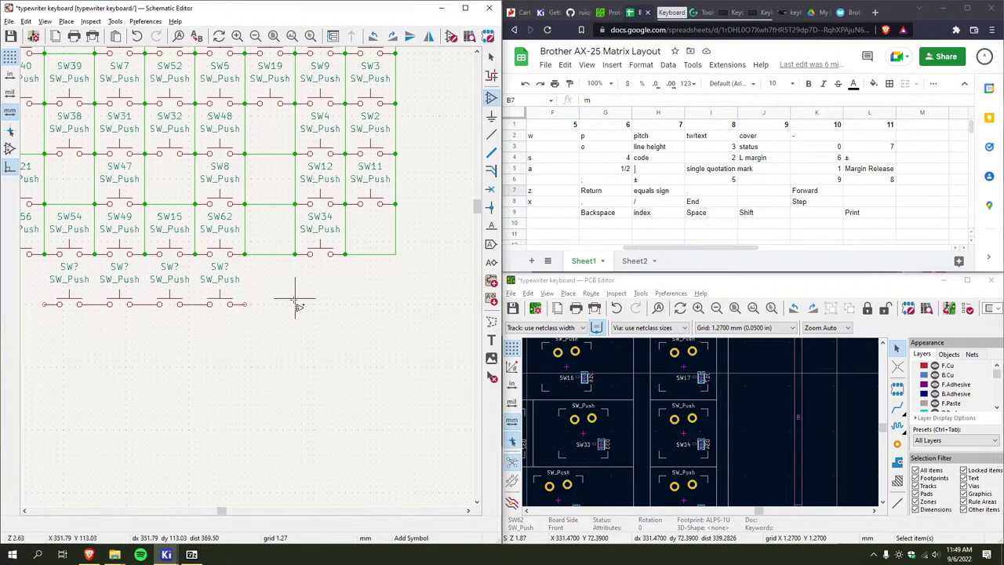
{"action": "left_click", "coordinate": [272, 309]}
{"action": "left_click", "coordinate": [318, 326]}
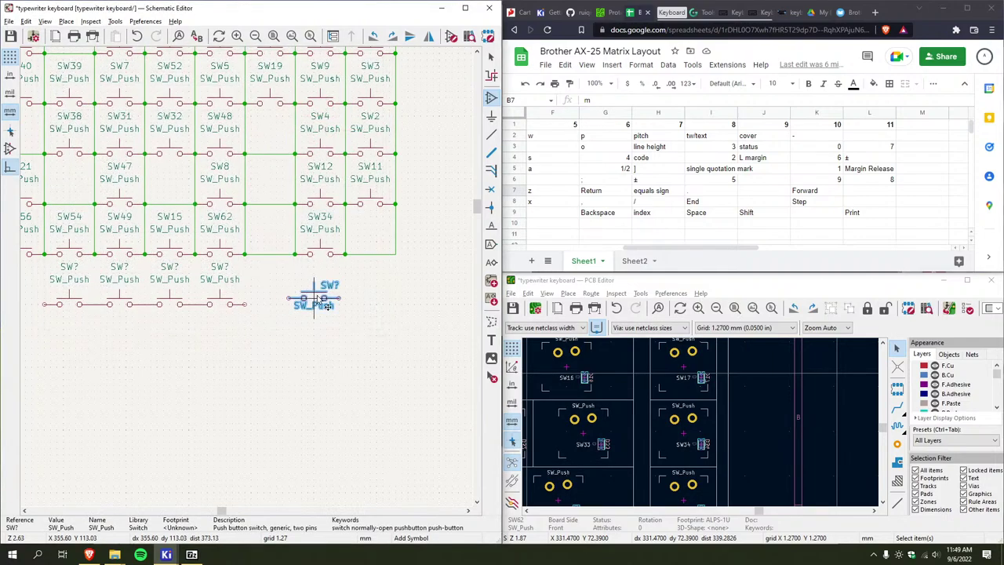
{"action": "left_click", "coordinate": [320, 304]}
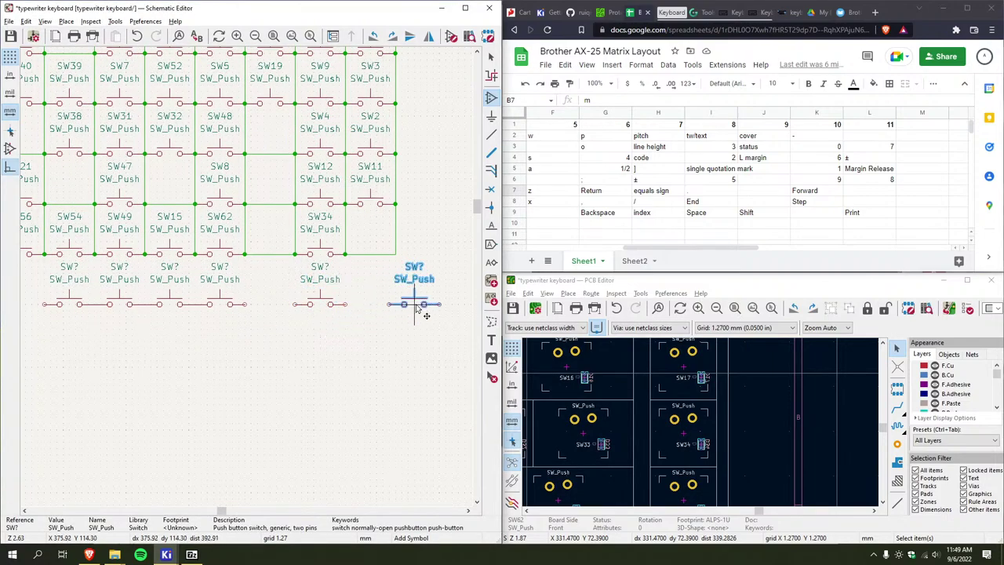
Extend the Column 11, Col 10, Col 9 and Col 8 wires down to the seventh row, bridging its empty positions
{"action": "key", "text": "w"}
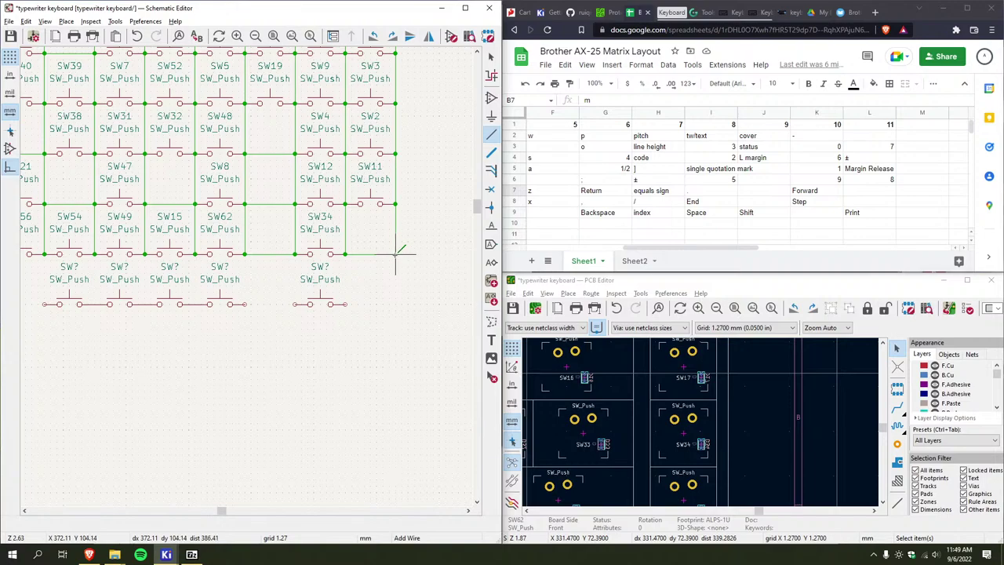
{"action": "left_click", "coordinate": [345, 304]}
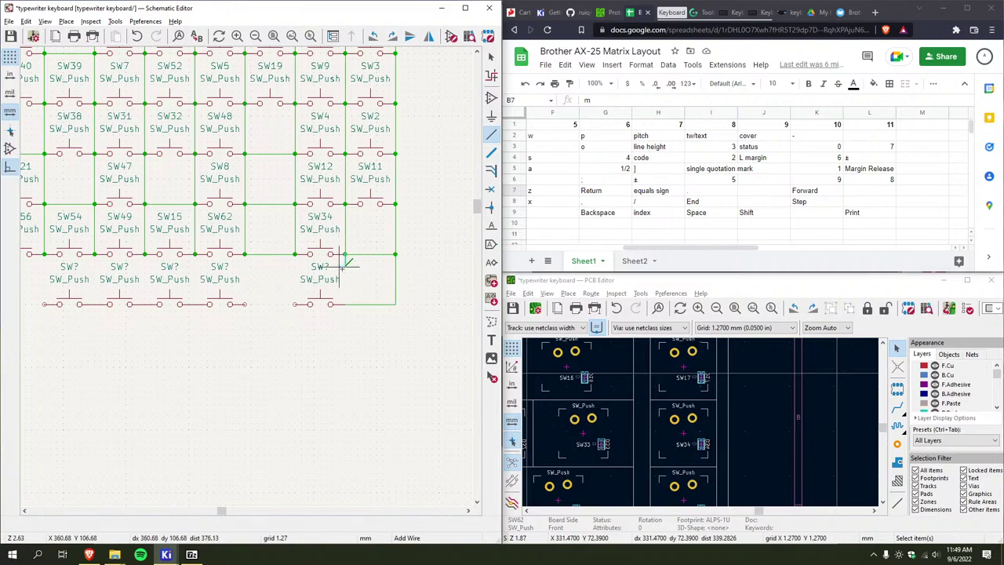
{"action": "left_click", "coordinate": [295, 253]}
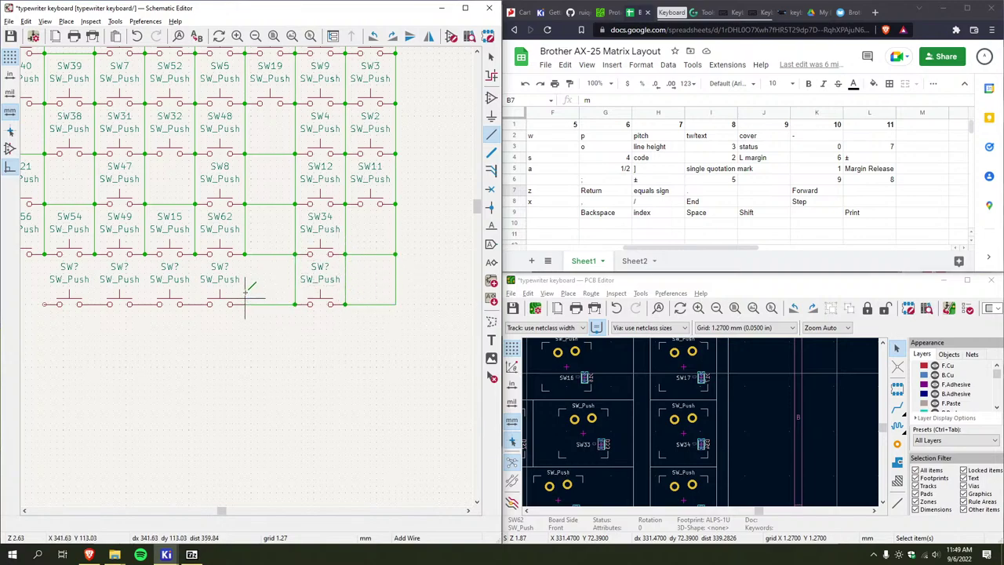
{"action": "left_click", "coordinate": [243, 254]}
{"action": "left_click", "coordinate": [244, 304]}
Extend the Col 7 through Col 1 wires to the seventh row, bridge the gap below SW56, and end the row wire below SW60
{"action": "scroll", "coordinate": [275, 278], "scroll_direction": "left", "scroll_amount": 3, "text": "ctrl"}
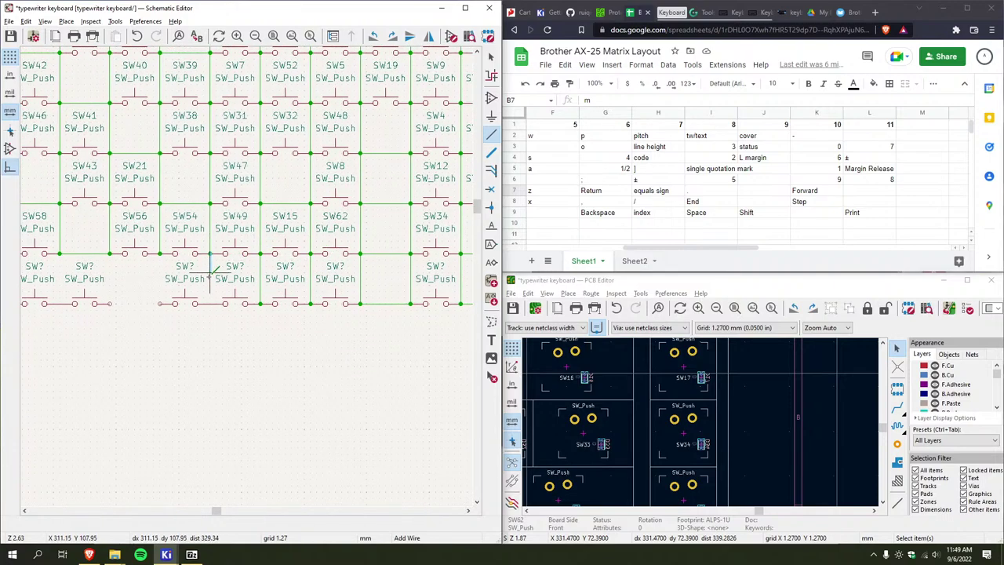
{"action": "left_click", "coordinate": [210, 304]}
{"action": "left_click", "coordinate": [154, 303]}
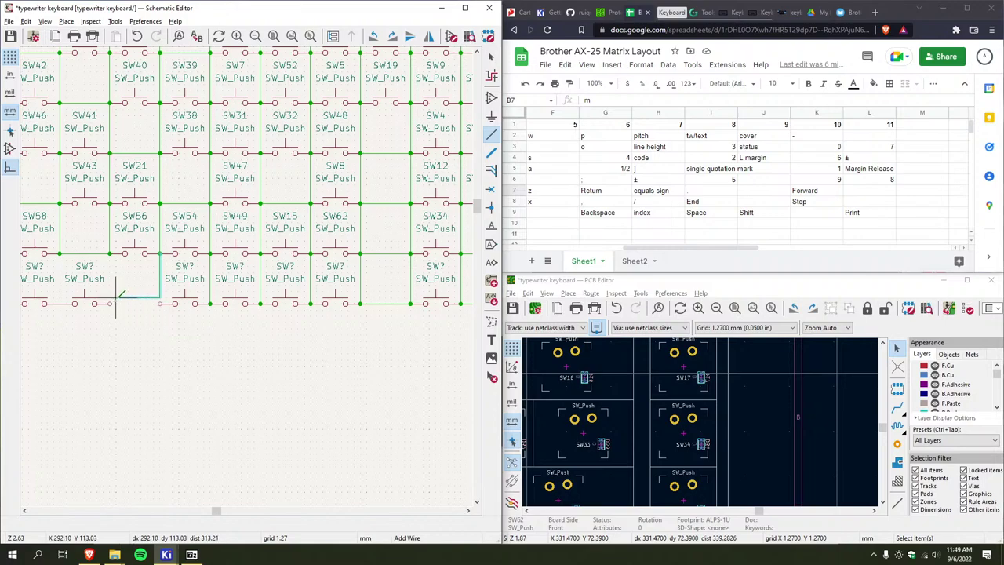
{"action": "left_click", "coordinate": [110, 304]}
{"action": "scroll", "coordinate": [312, 306], "scroll_direction": "left", "scroll_amount": 5, "text": "ctrl"}
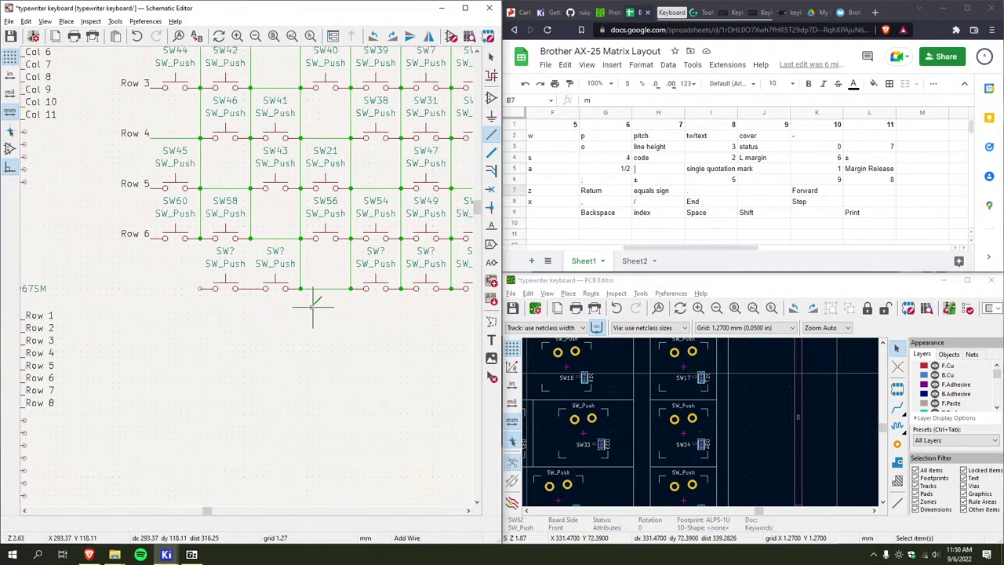
{"action": "left_click", "coordinate": [251, 287]}
{"action": "left_click", "coordinate": [201, 237]}
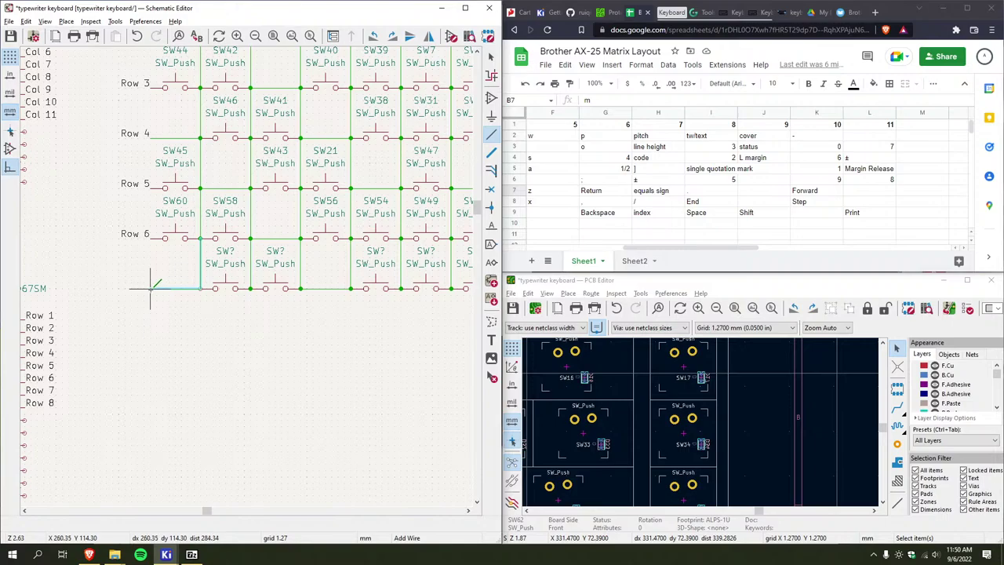
{"action": "scroll", "coordinate": [205, 325], "scroll_direction": "right", "scroll_amount": 1, "text": "ctrl"}
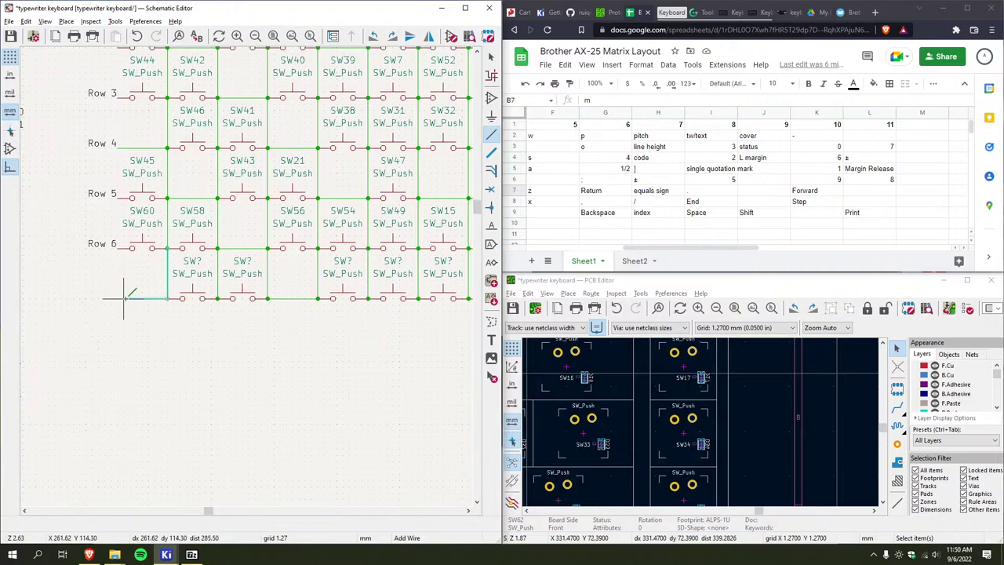
{"action": "key", "text": "Escape"}
Find the "n" key's footprint on the PCB and set the reference of the seventh-row switch below SW58 to SW59
{"action": "scroll", "coordinate": [230, 302], "scroll_direction": "down", "scroll_amount": 3}
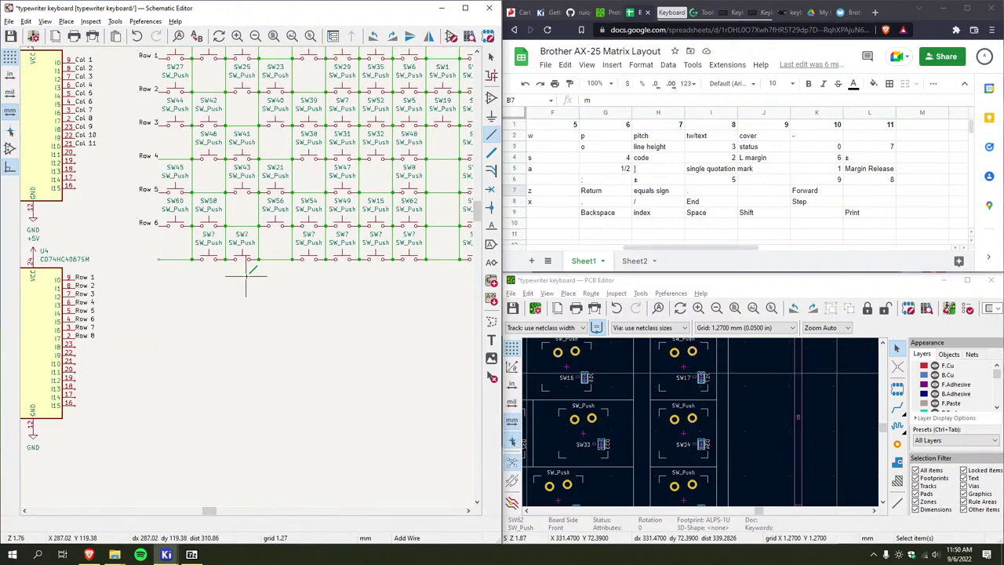
{"action": "scroll", "coordinate": [261, 282], "scroll_direction": "up", "scroll_amount": 1}
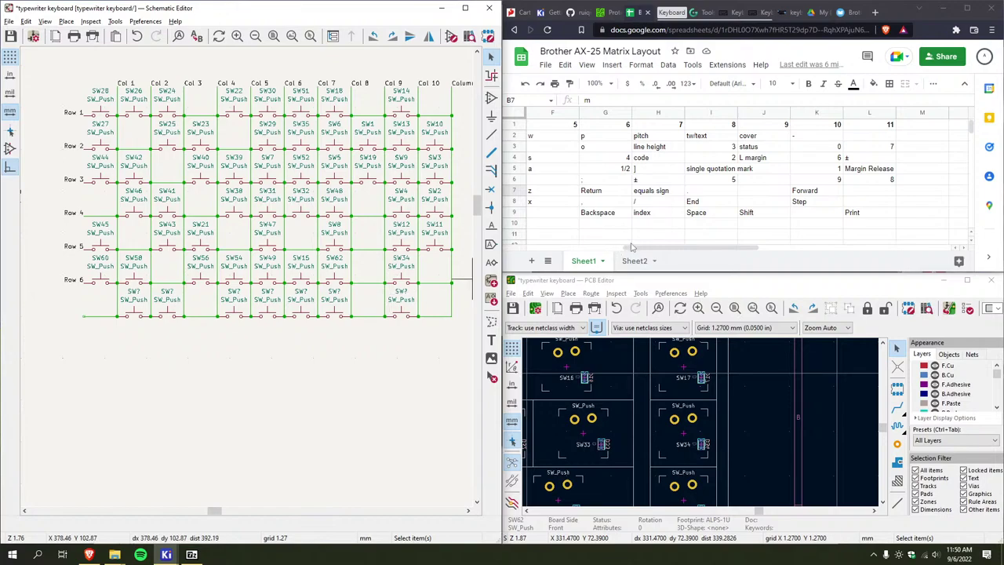
{"action": "left_click_drag", "start_coordinate": [630, 246], "coordinate": [492, 244]}
{"action": "scroll", "coordinate": [131, 329], "scroll_direction": "up", "scroll_amount": 2}
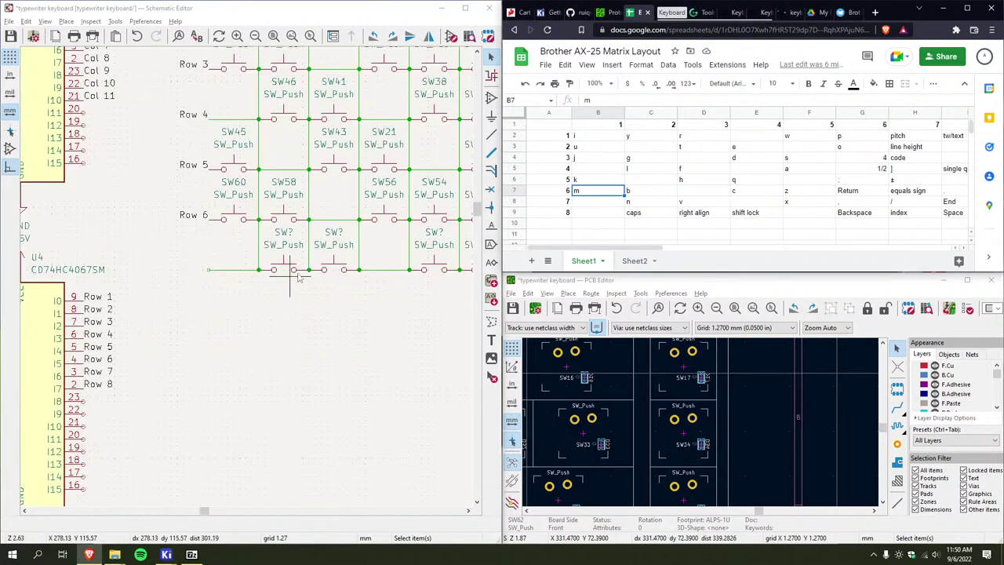
{"action": "scroll", "coordinate": [672, 434], "scroll_direction": "down", "scroll_amount": 3}
{"action": "scroll", "coordinate": [672, 433], "scroll_direction": "up", "scroll_amount": 2}
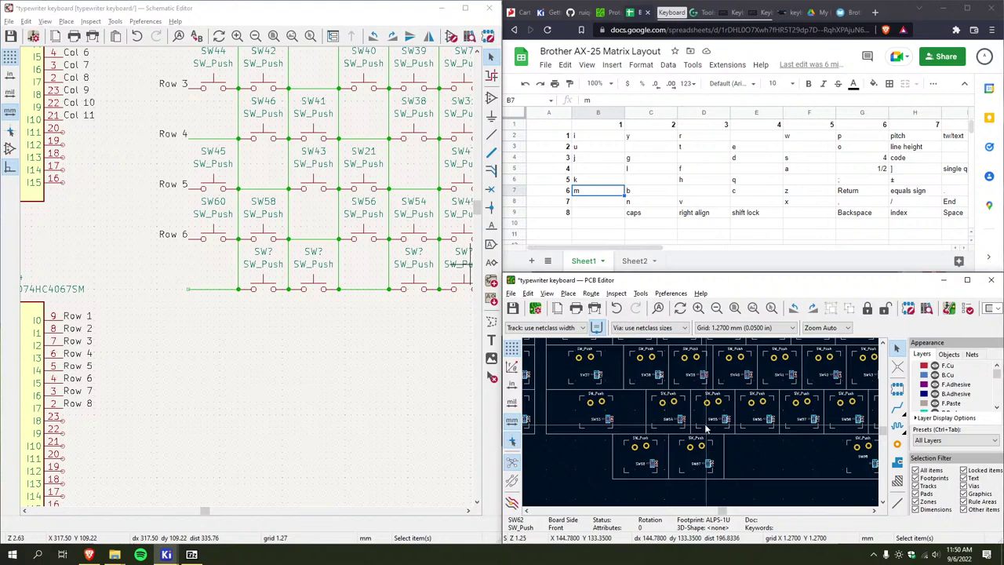
{"action": "scroll", "coordinate": [779, 423], "scroll_direction": "right", "scroll_amount": 3, "text": "ctrl"}
{"action": "scroll", "coordinate": [778, 423], "scroll_direction": "up", "scroll_amount": 2}
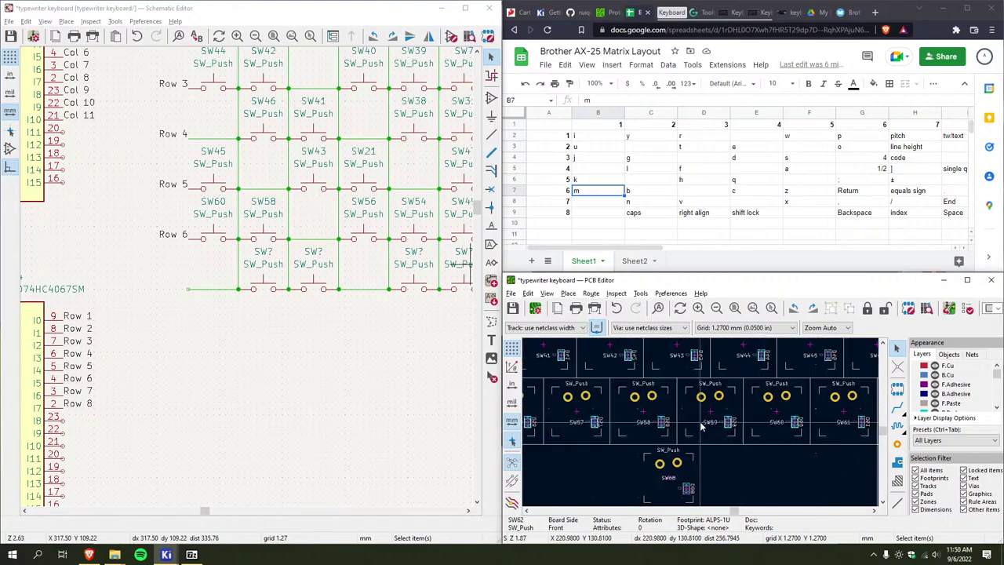
{"action": "left_click", "coordinate": [262, 254]}
{"action": "type", "text": "e5"}
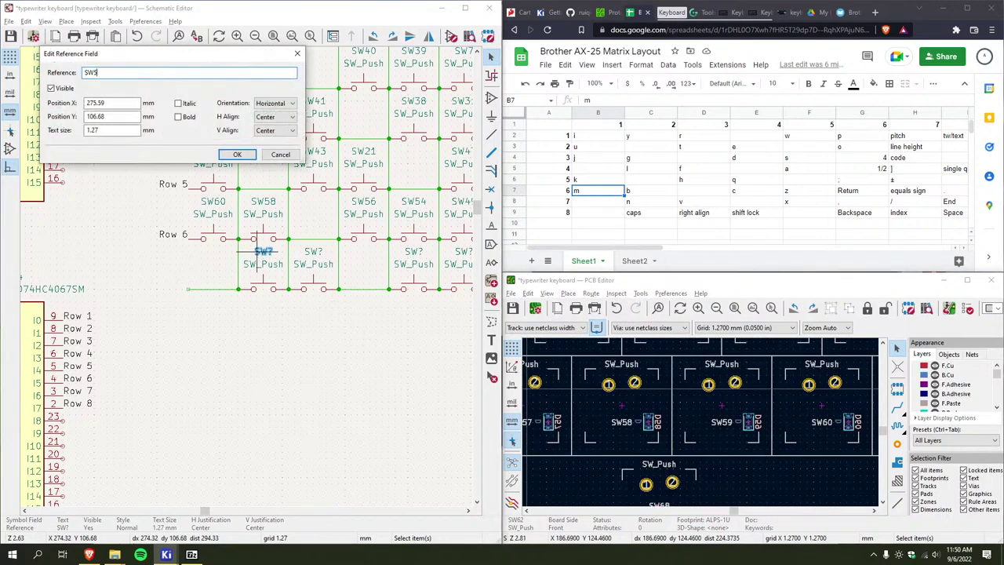
{"action": "key", "text": "Return"}
Find the "v" key's footprint on the PCB and set the reference of the seventh-row switch beside SW59 to SW57
{"action": "scroll", "coordinate": [741, 421], "scroll_direction": "down", "scroll_amount": 1}
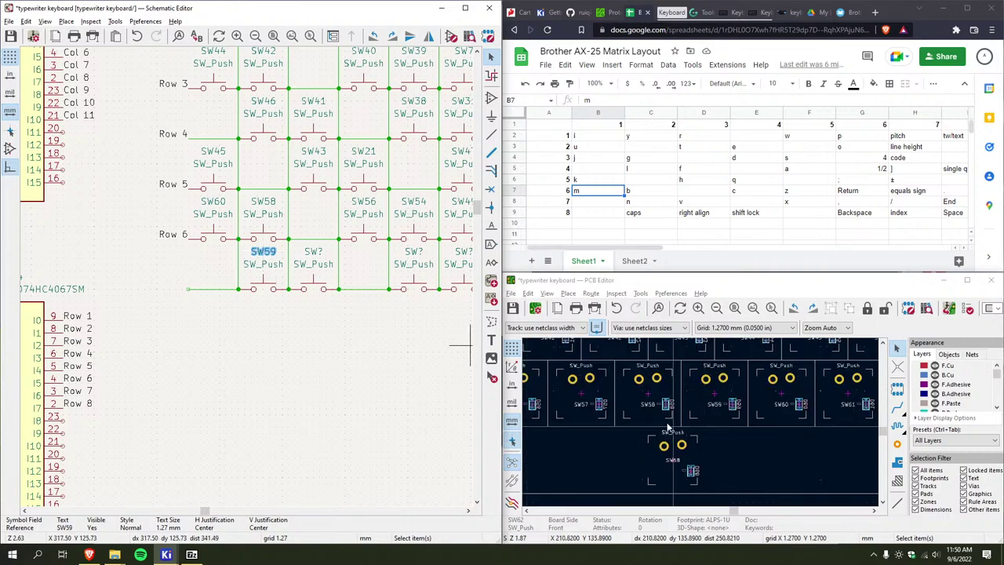
{"action": "scroll", "coordinate": [739, 421], "scroll_direction": "down", "scroll_amount": 1}
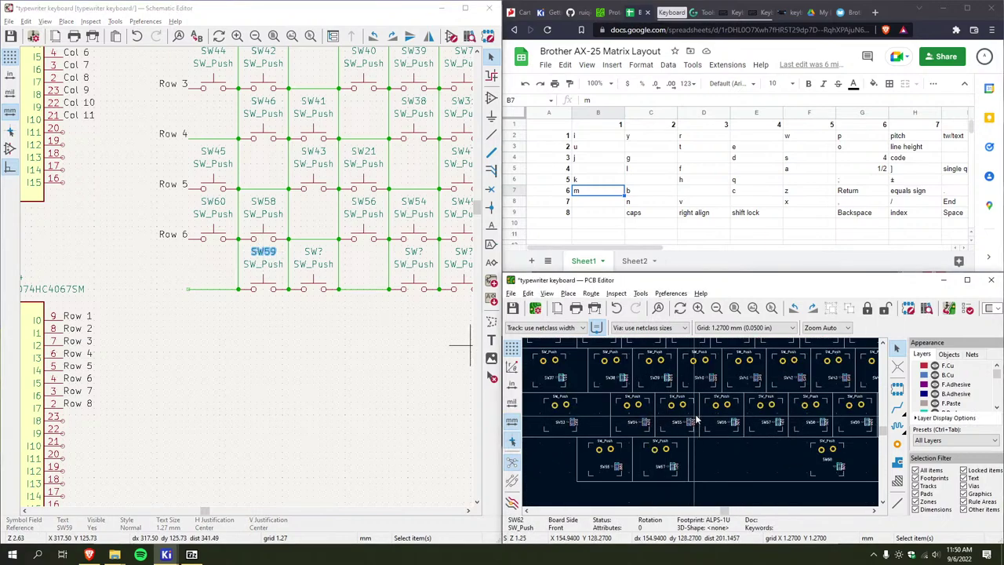
{"action": "scroll", "coordinate": [708, 421], "scroll_direction": "up", "scroll_amount": 1}
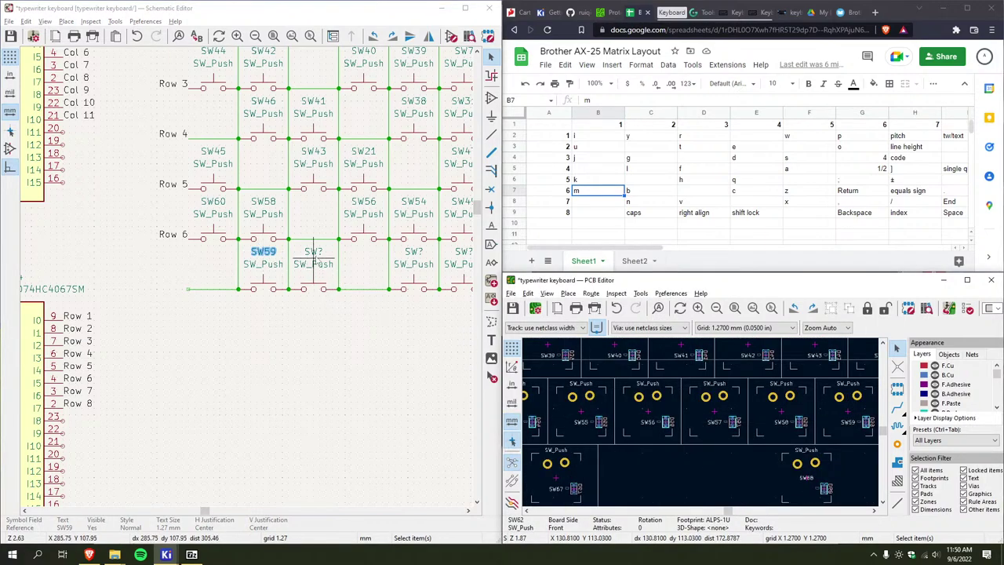
{"action": "double_click", "coordinate": [313, 253]}
{"action": "type", "text": "5"}
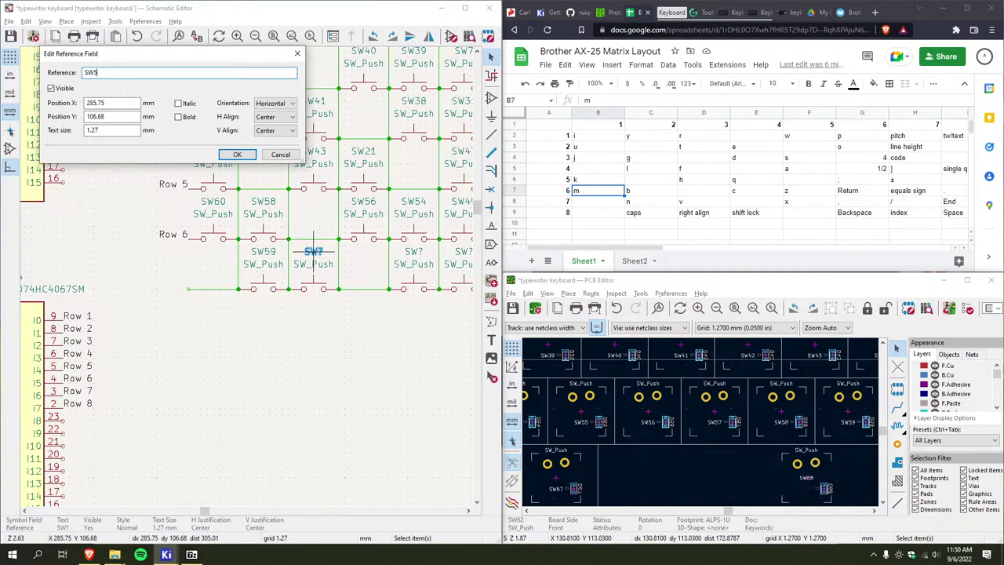
{"action": "type", "text": "7"}
{"action": "key", "text": "Return"}
Find the "x" key's footprint on the PCB and set the reference of the seventh-row switch below SW54 to SW55
{"action": "middle_click_drag", "start_coordinate": [351, 296], "coordinate": [186, 319]}
{"action": "left_click", "coordinate": [261, 277]}
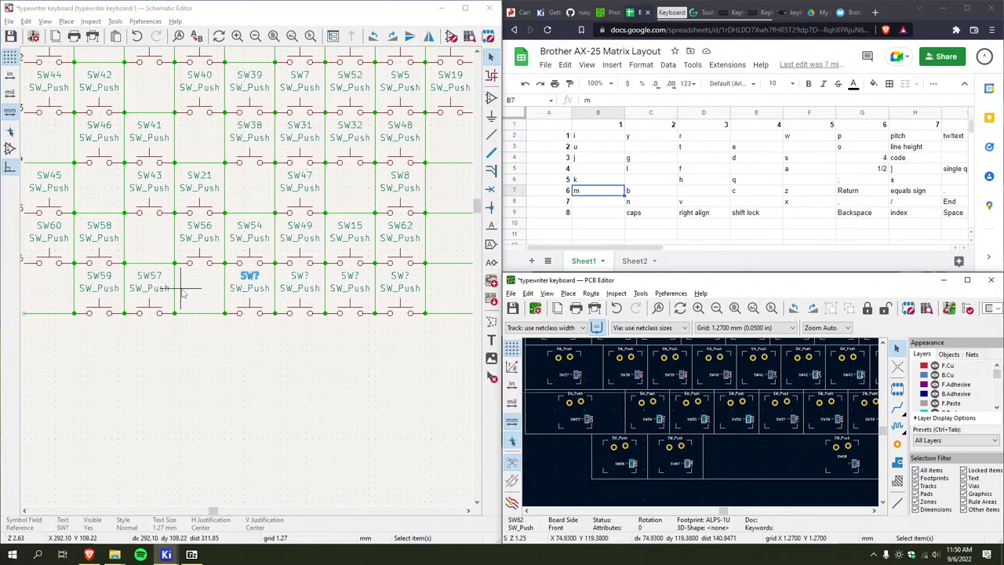
{"action": "double_click", "coordinate": [247, 277]}
{"action": "type", "text": "54"}
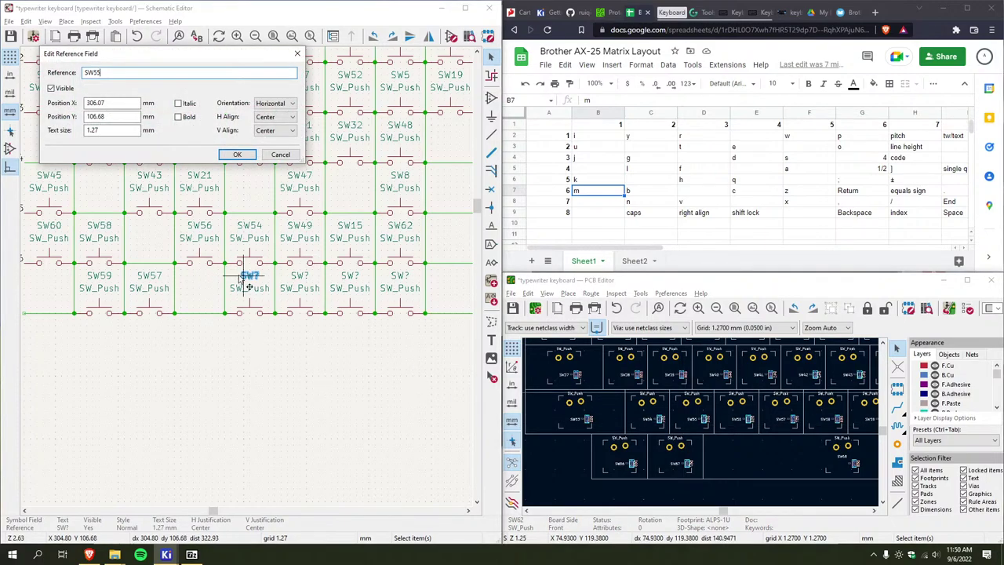
{"action": "key", "text": "Return"}
Find the "." key's footprint on the PCB and set the reference of the seventh-row switch below SW49 to SW61
{"action": "double_click", "coordinate": [313, 273]}
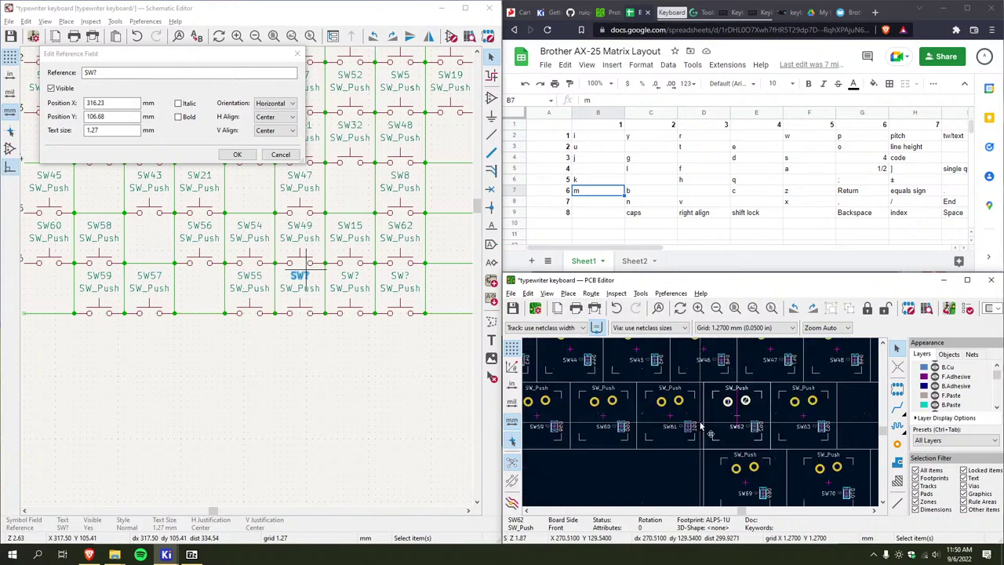
{"action": "left_click", "coordinate": [174, 73]}
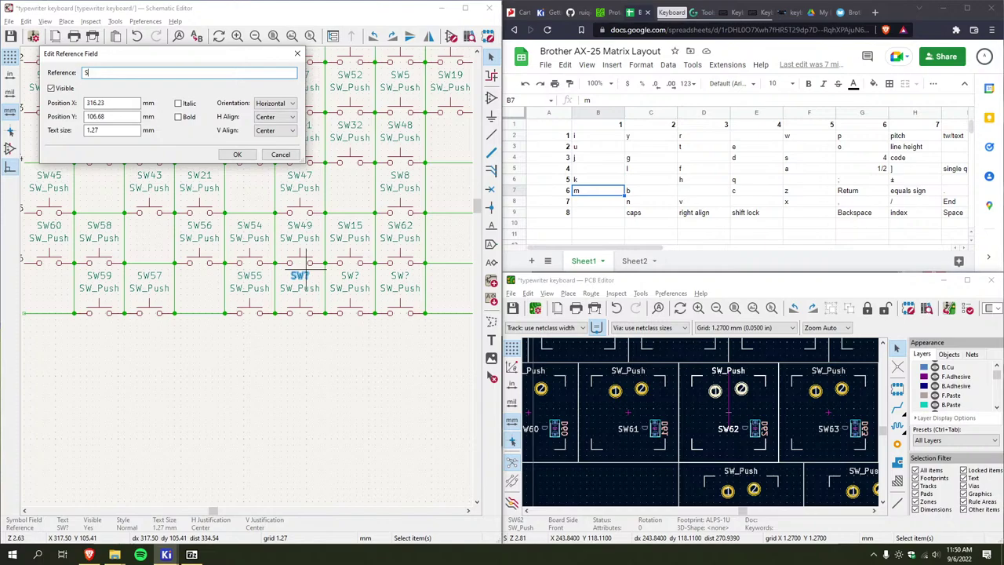
{"action": "type", "text": "61"}
{"action": "key", "text": "Return"}
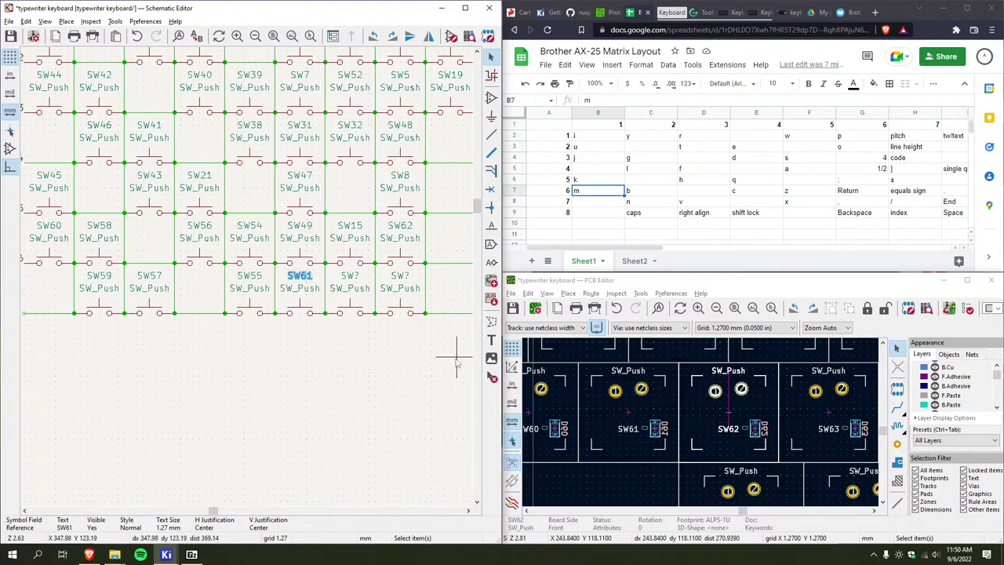
Look up the next row 7 key and its PCB footprint, and set the reference of the switch below SW15 to SW63
{"action": "left_click", "coordinate": [352, 276]}
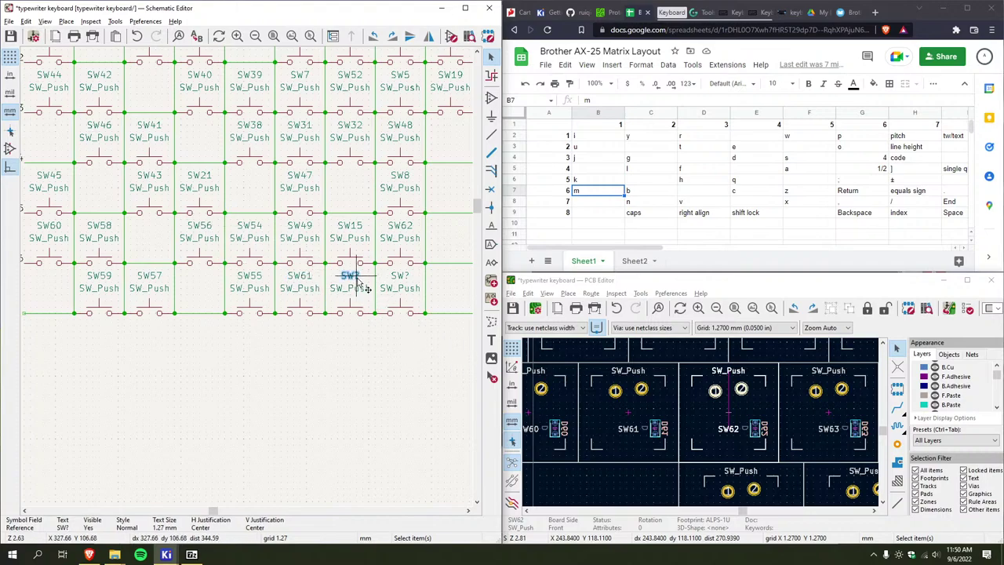
{"action": "left_click_drag", "start_coordinate": [659, 249], "coordinate": [726, 250]}
{"action": "scroll", "coordinate": [700, 398], "scroll_direction": "down", "scroll_amount": 2}
{"action": "scroll", "coordinate": [700, 399], "scroll_direction": "down", "scroll_amount": 1}
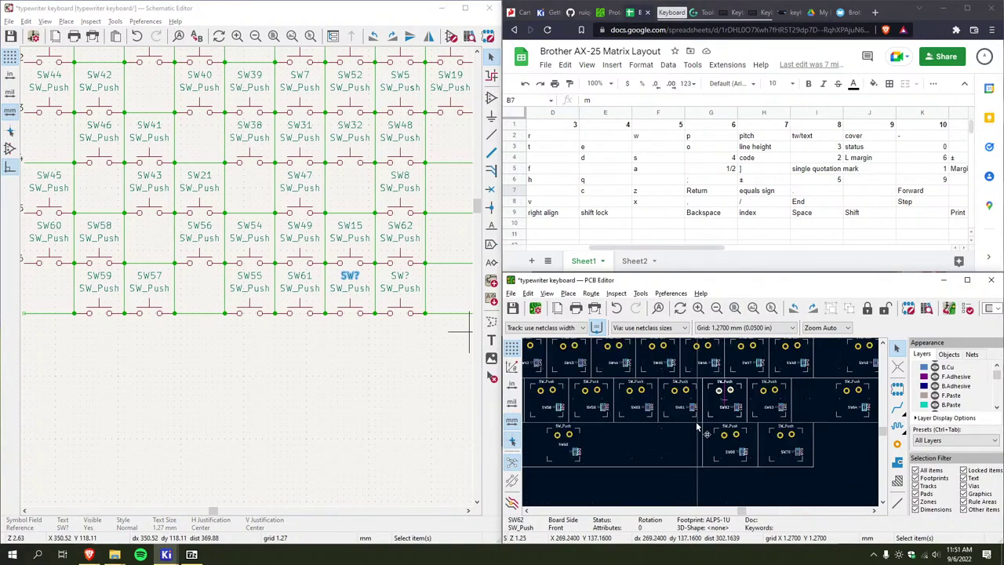
{"action": "scroll", "coordinate": [698, 408], "scroll_direction": "up", "scroll_amount": 3}
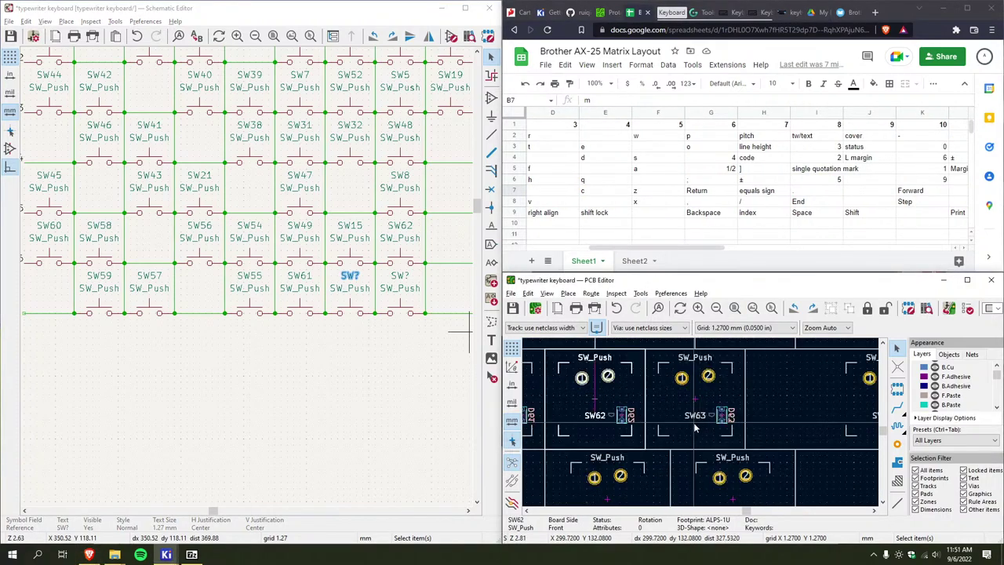
{"action": "left_click", "coordinate": [350, 275]}
{"action": "double_click", "coordinate": [350, 274]}
{"action": "type", "text": "6"}
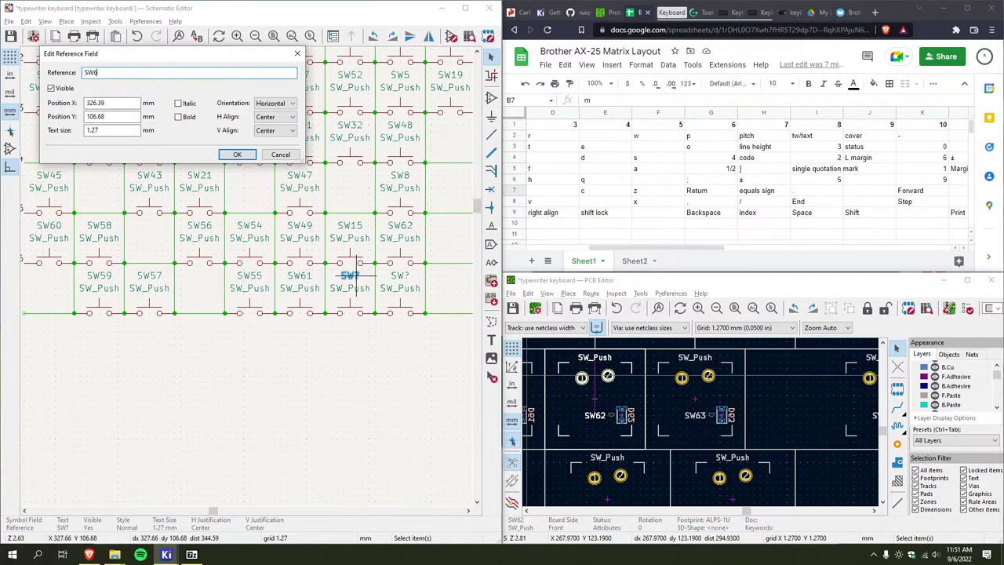
{"action": "type", "text": "3"}
{"action": "key", "text": "Return"}
{"action": "key", "text": "F4"}
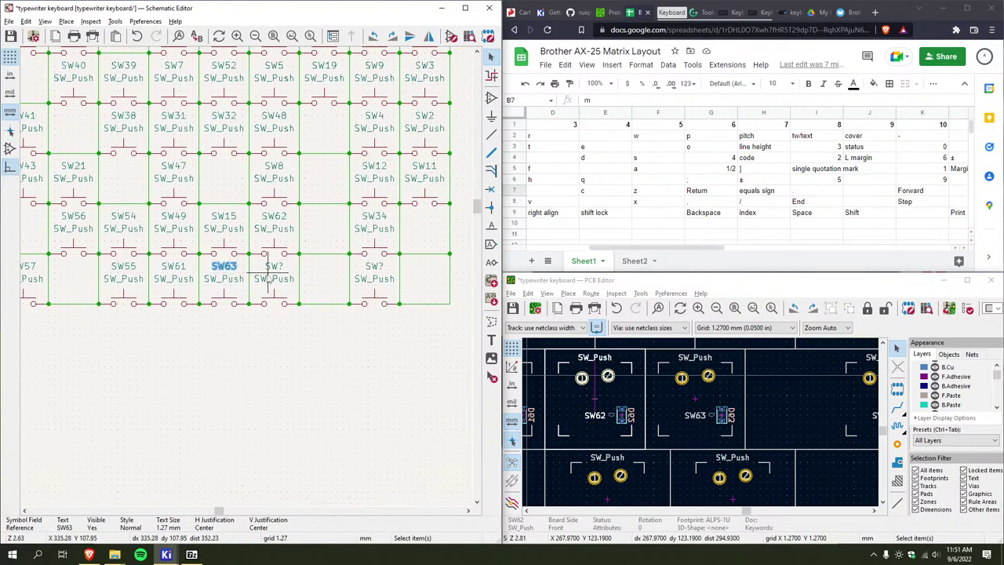
Find the "End" key's footprint on the PCB and set the reference of the seventh-row switch below SW62 to SW50
{"action": "left_click", "coordinate": [273, 266]}
{"action": "double_click", "coordinate": [274, 267]}
{"action": "scroll", "coordinate": [605, 441], "scroll_direction": "up", "scroll_amount": 5}
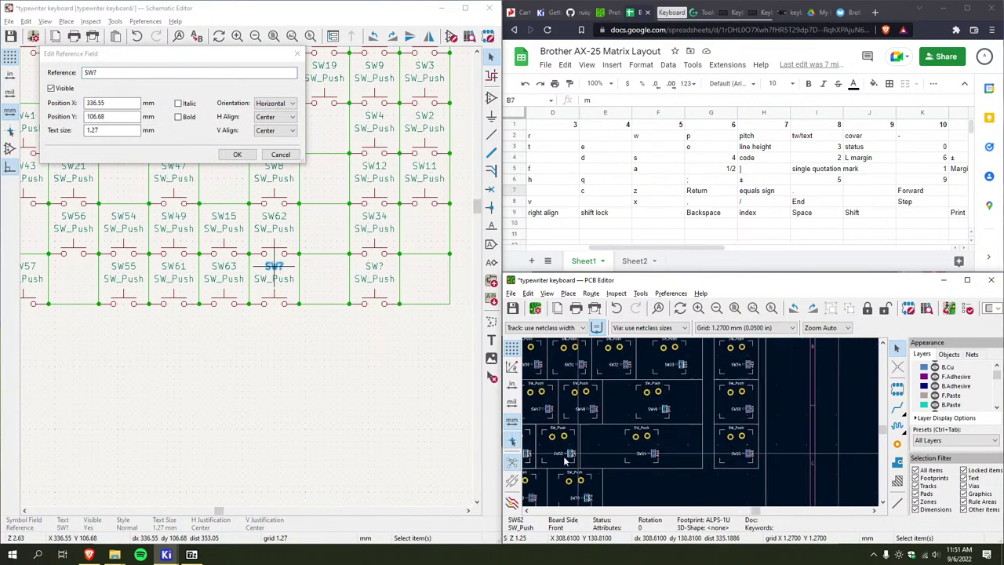
{"action": "left_click", "coordinate": [157, 72]}
{"action": "type", "text": "50"}
{"action": "key", "text": "Return"}
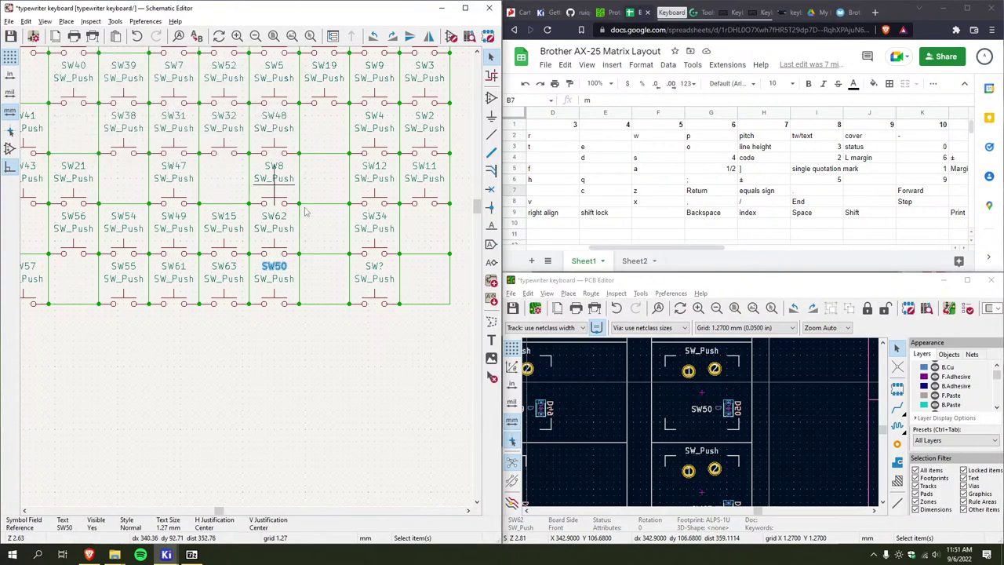
Find the "Step" key's footprint on the PCB and set the reference of the seventh-row switch below SW34 to SW17
{"action": "left_click", "coordinate": [383, 270]}
{"action": "key", "text": "e"}
{"action": "scroll", "coordinate": [665, 357], "scroll_direction": "down", "scroll_amount": 2}
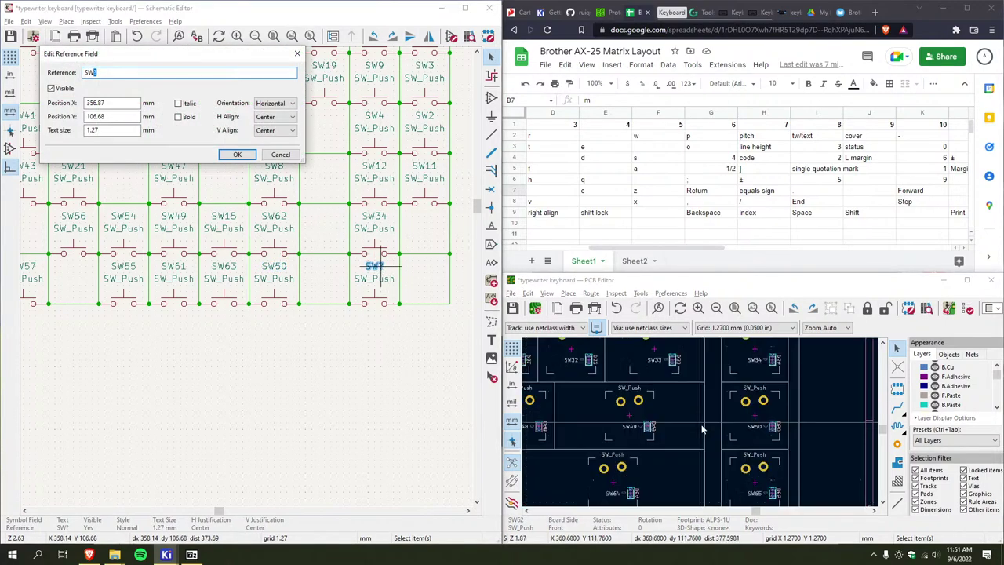
{"action": "scroll", "coordinate": [659, 228], "scroll_direction": "right", "scroll_amount": 1}
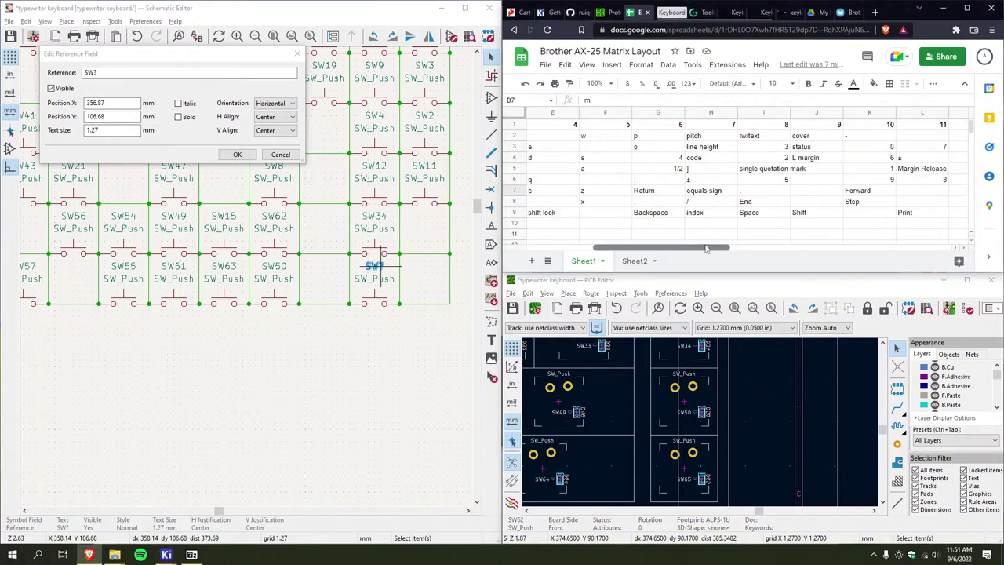
{"action": "scroll", "coordinate": [620, 392], "scroll_direction": "down", "scroll_amount": 3}
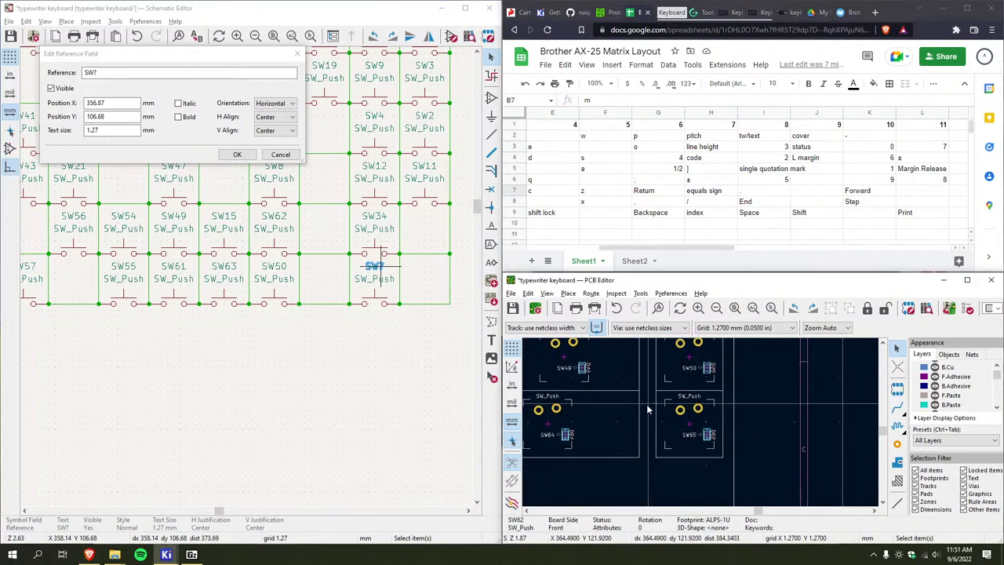
{"action": "scroll", "coordinate": [656, 432], "scroll_direction": "up", "scroll_amount": 3}
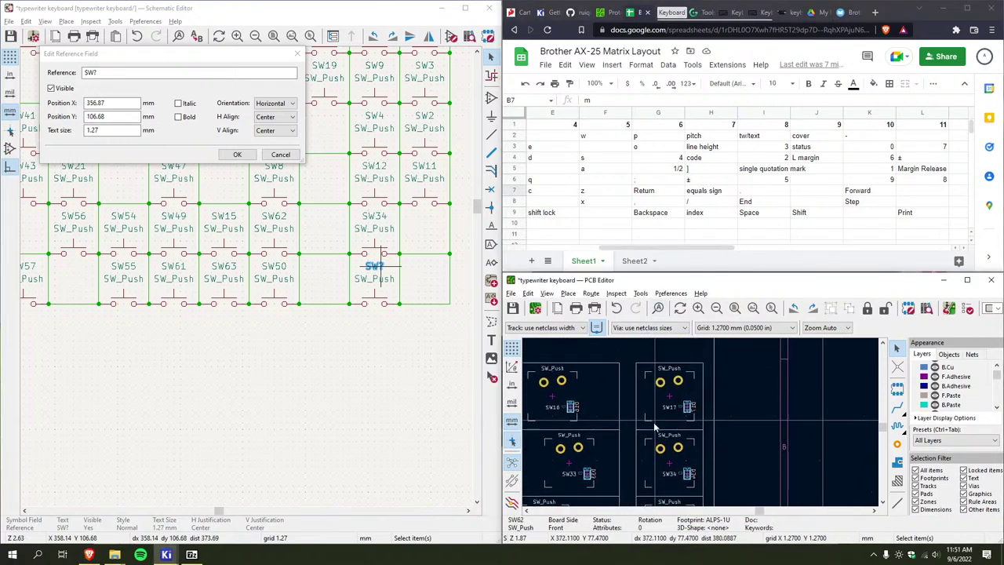
{"action": "left_click", "coordinate": [110, 73]}
{"action": "key", "text": "BackSpace"}
{"action": "type", "text": "7"}
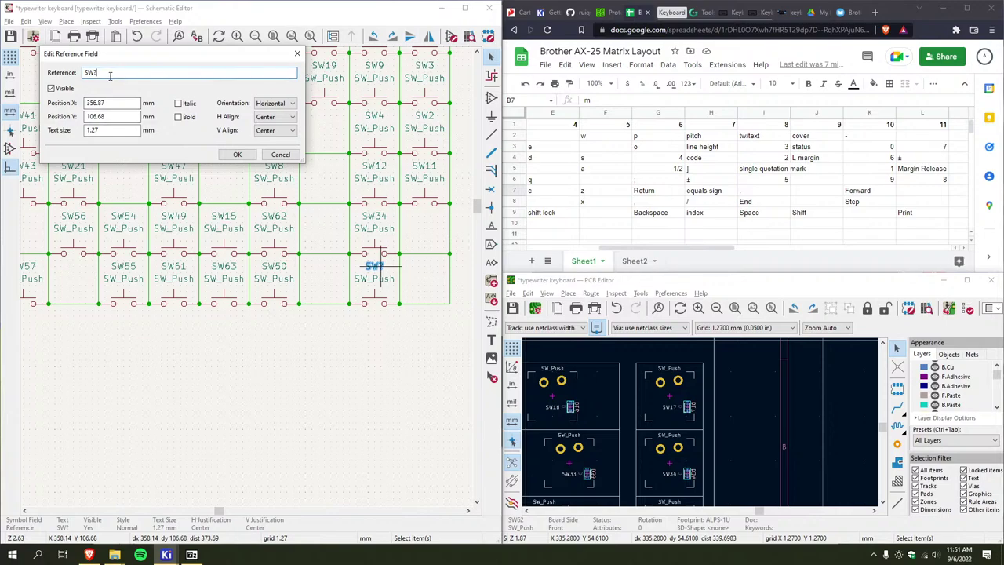
{"action": "key", "text": "Return"}
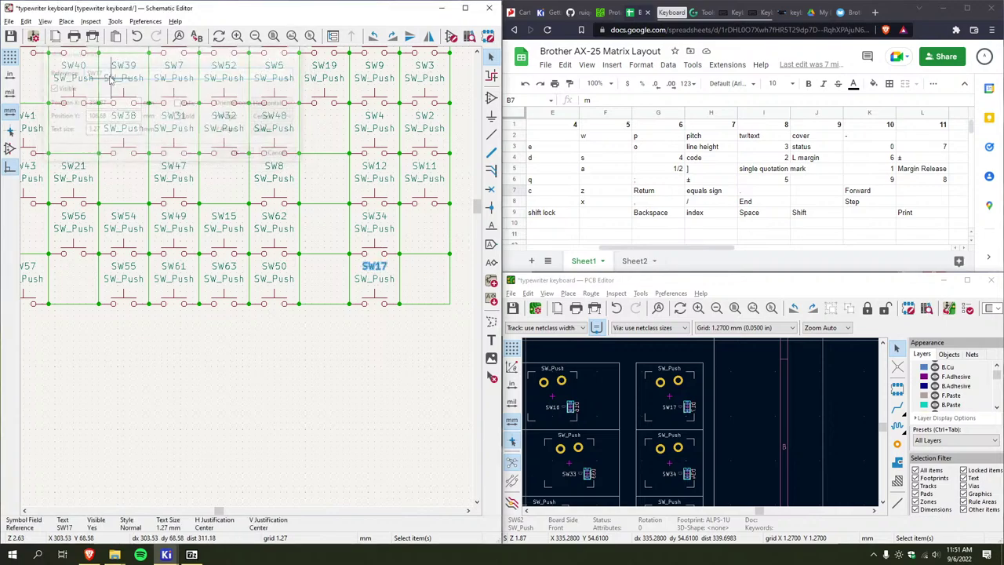
Add the net label "Row 7" at the open end of the seventh row's wire
{"action": "scroll", "coordinate": [239, 296], "scroll_direction": "down", "scroll_amount": 3}
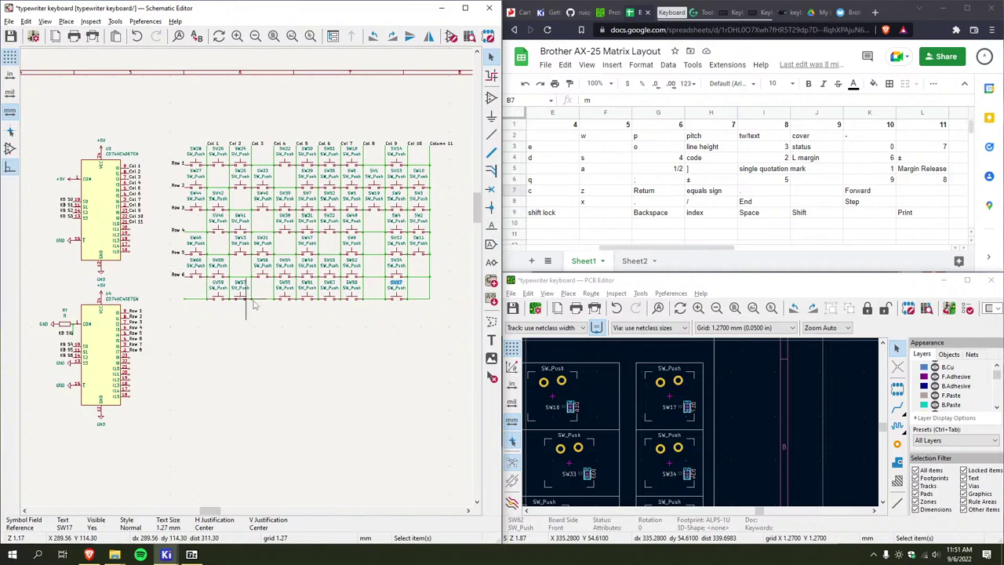
{"action": "scroll", "coordinate": [177, 302], "scroll_direction": "up", "scroll_amount": 4}
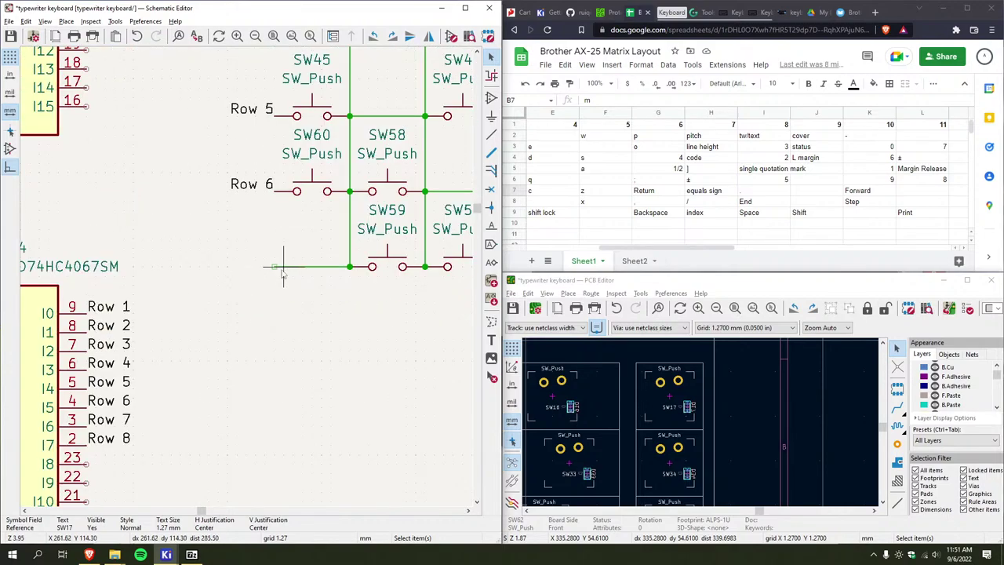
{"action": "left_click", "coordinate": [274, 267]}
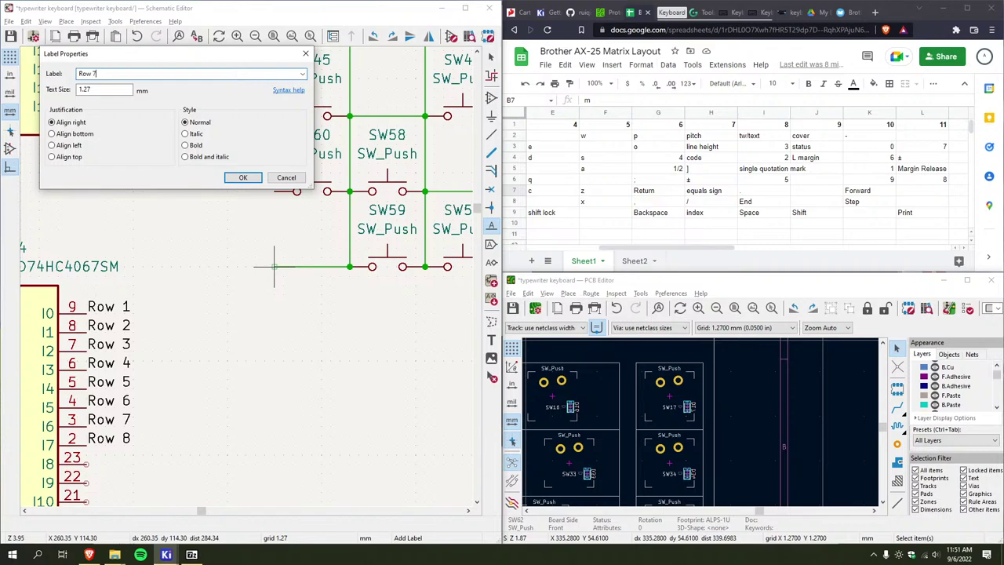
{"action": "key", "text": "Return"}
{"action": "left_click", "coordinate": [274, 267]}
{"action": "scroll", "coordinate": [275, 271], "scroll_direction": "down", "scroll_amount": 4}
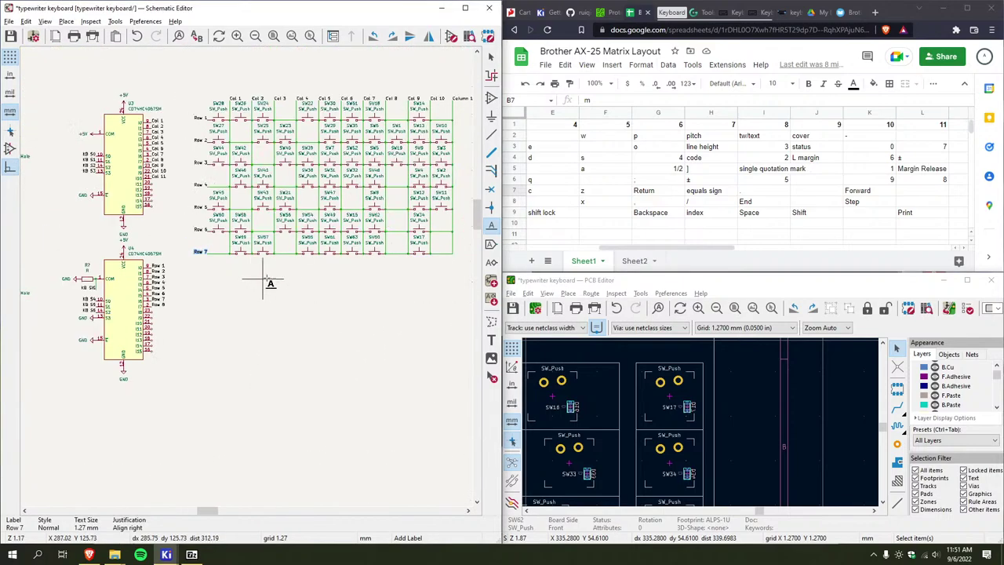
Examine the seven wired rows of the matrix and the spreadsheet's row 8 key assignments
{"action": "scroll", "coordinate": [235, 305], "scroll_direction": "up", "scroll_amount": 2}
{"action": "scroll", "coordinate": [249, 281], "scroll_direction": "down", "scroll_amount": 3}
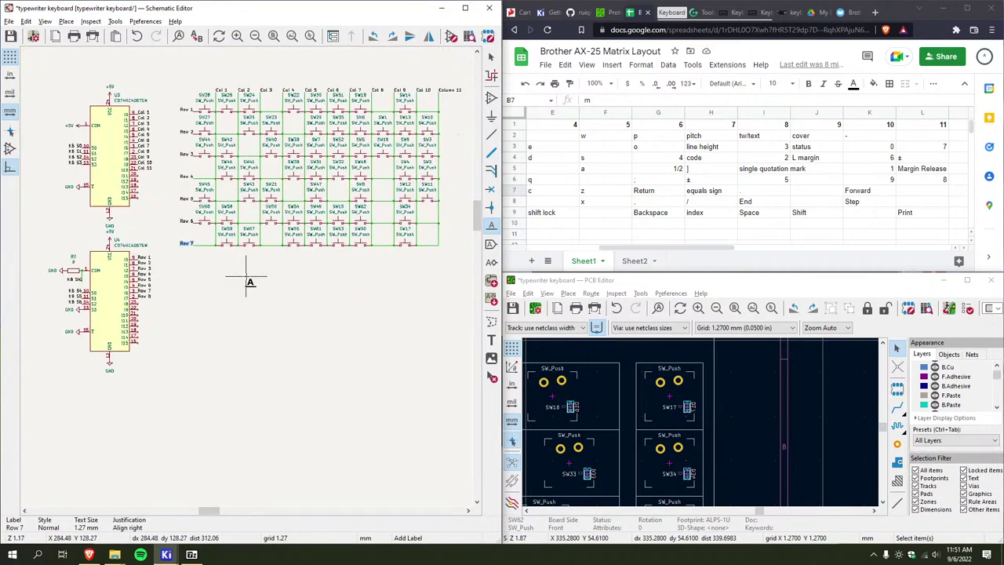
{"action": "left_click_drag", "start_coordinate": [639, 249], "coordinate": [569, 249]}
{"action": "scroll", "coordinate": [224, 283], "scroll_direction": "up", "scroll_amount": 3}
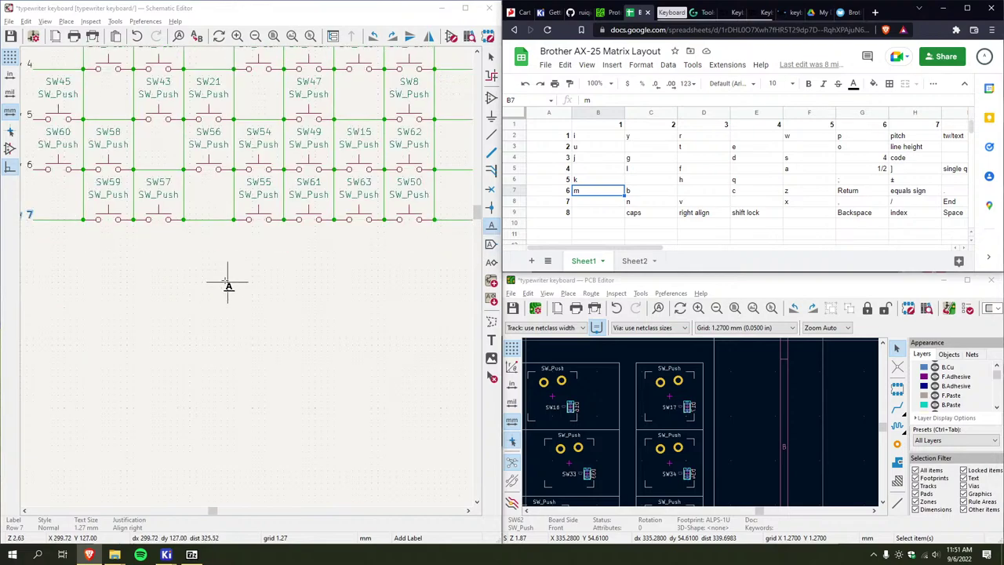
{"action": "scroll", "coordinate": [185, 314], "scroll_direction": "down", "scroll_amount": 3}
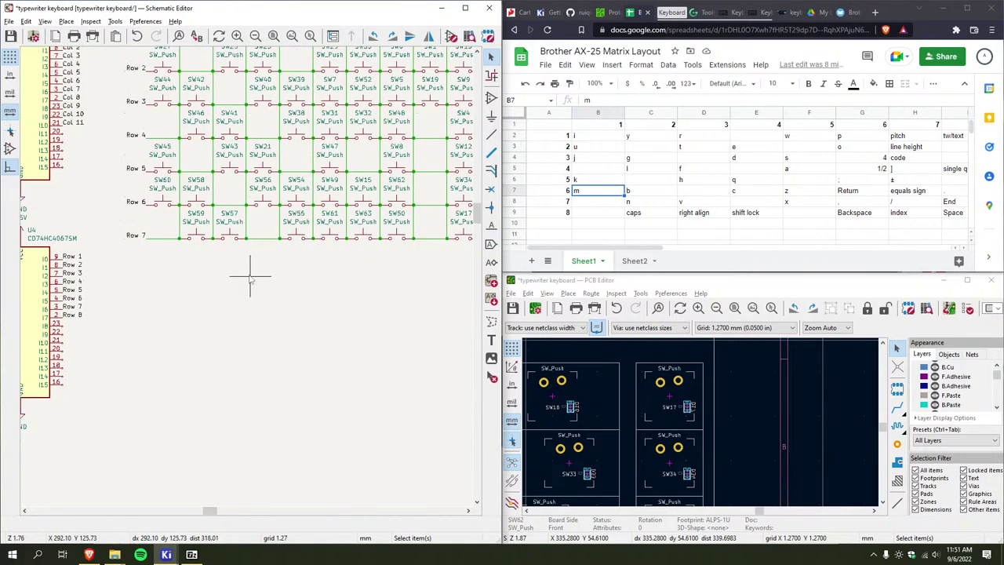
{"action": "scroll", "coordinate": [235, 278], "scroll_direction": "up", "scroll_amount": 1}
{"action": "middle_click_drag", "start_coordinate": [213, 289], "coordinate": [164, 296]}
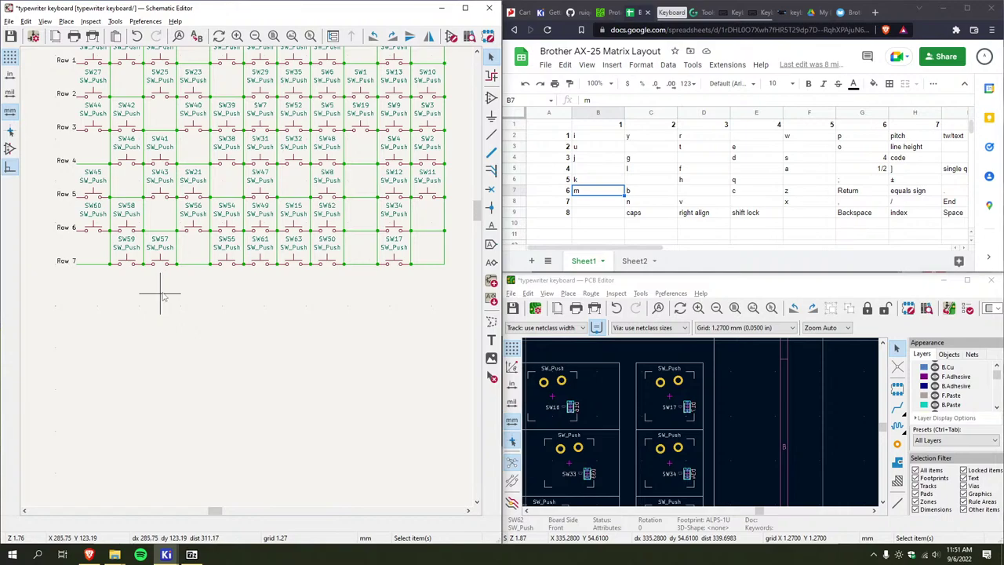
{"action": "scroll", "coordinate": [160, 296], "scroll_direction": "down", "scroll_amount": 2}
{"action": "middle_click_drag", "start_coordinate": [248, 282], "coordinate": [219, 290]}
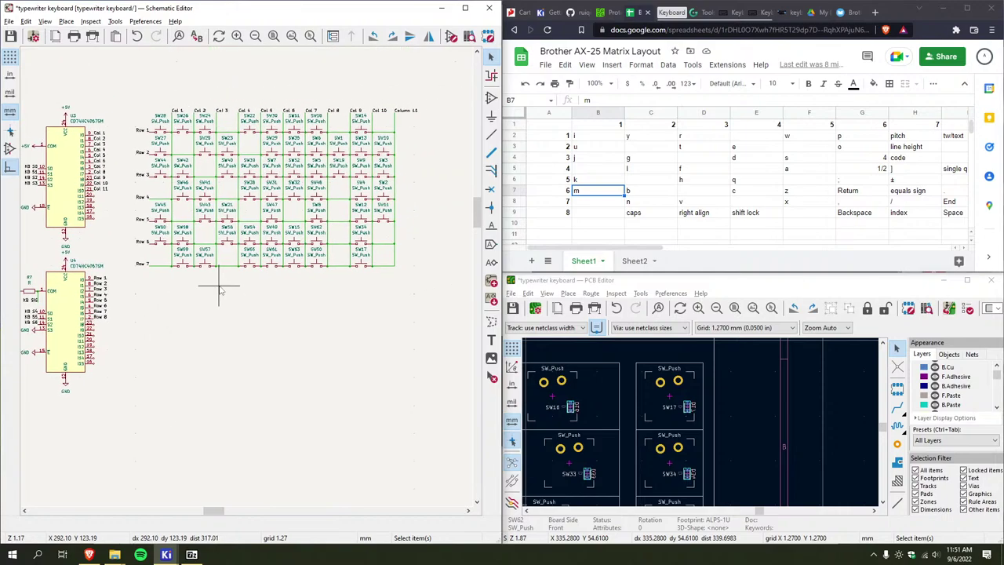
{"action": "left_click", "coordinate": [604, 251]}
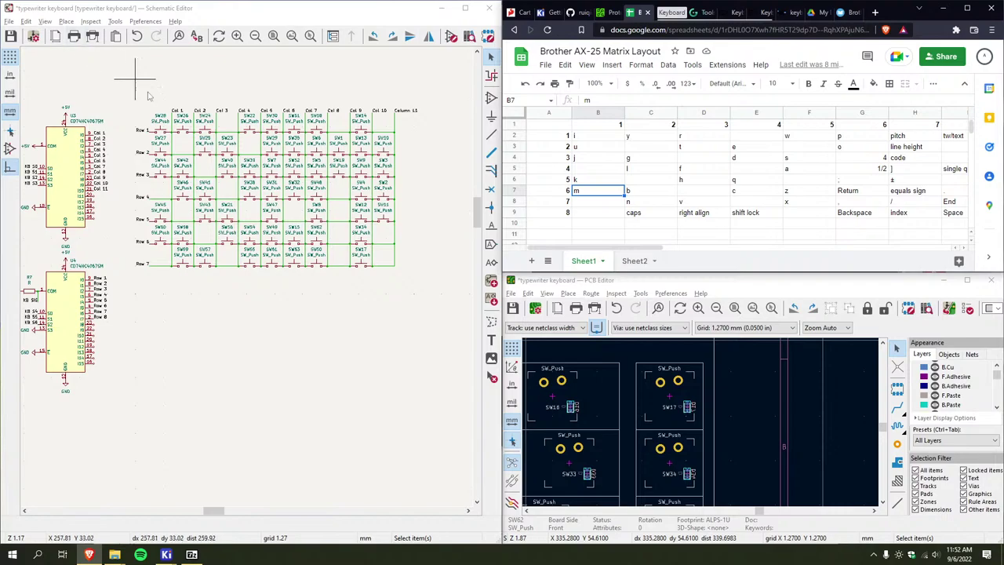
{"action": "scroll", "coordinate": [141, 83], "scroll_direction": "up", "scroll_amount": 3}
{"action": "scroll", "coordinate": [246, 280], "scroll_direction": "up", "scroll_amount": 3}
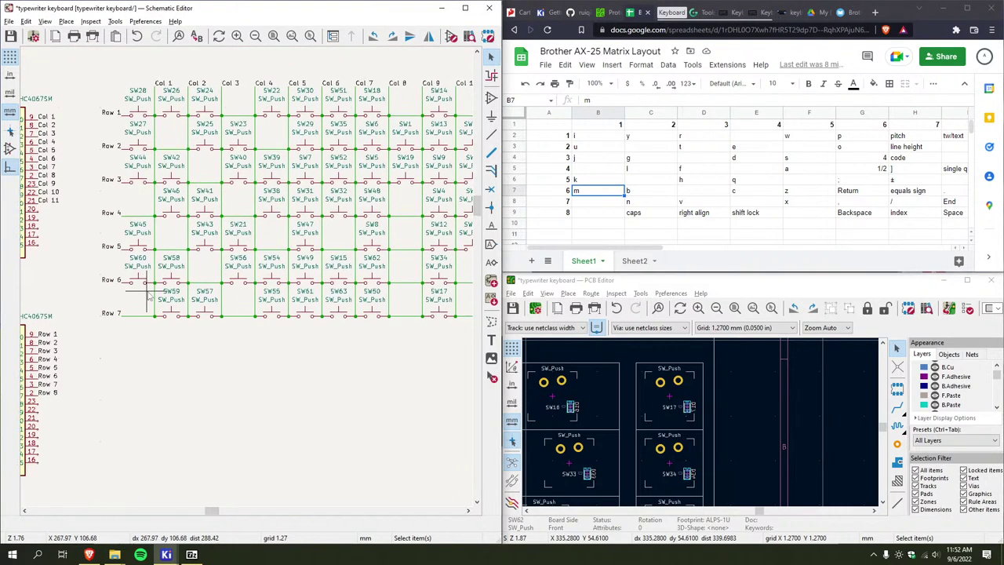
{"action": "middle_click_drag", "start_coordinate": [245, 287], "coordinate": [278, 281]}
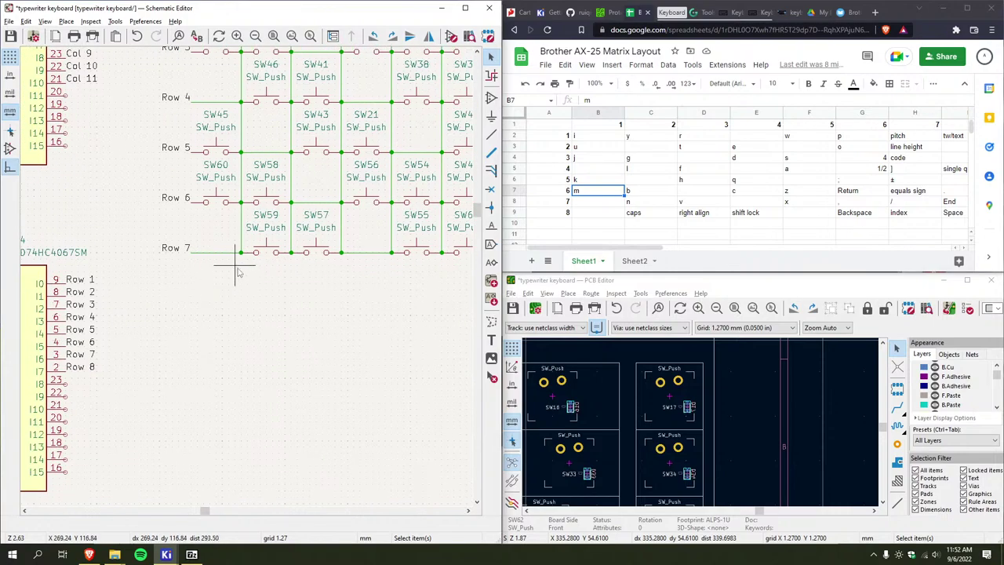
Place three SW_Push switches side by side as an eighth row, starting below SW59 and ending one column past SW57
{"action": "left_click", "coordinate": [153, 286]}
{"action": "key", "text": "a"}
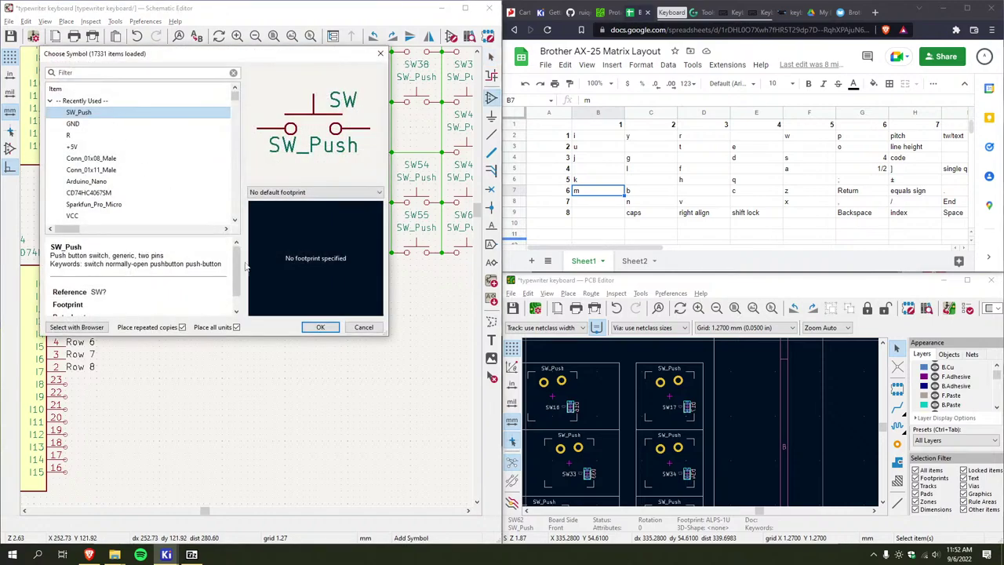
{"action": "double_click", "coordinate": [112, 115]}
{"action": "scroll", "coordinate": [166, 296], "scroll_direction": "right", "scroll_amount": 2}
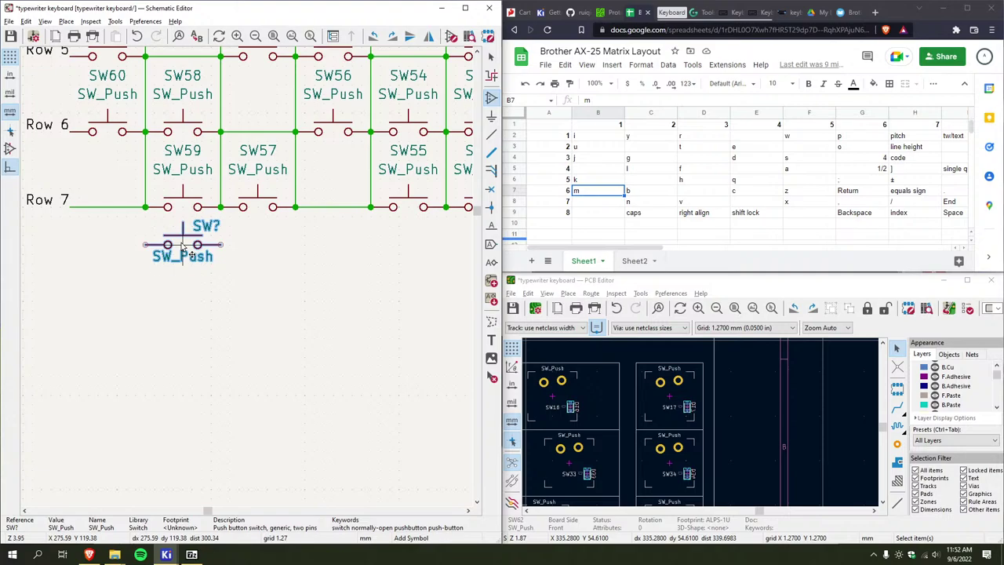
{"action": "left_click", "coordinate": [182, 283]}
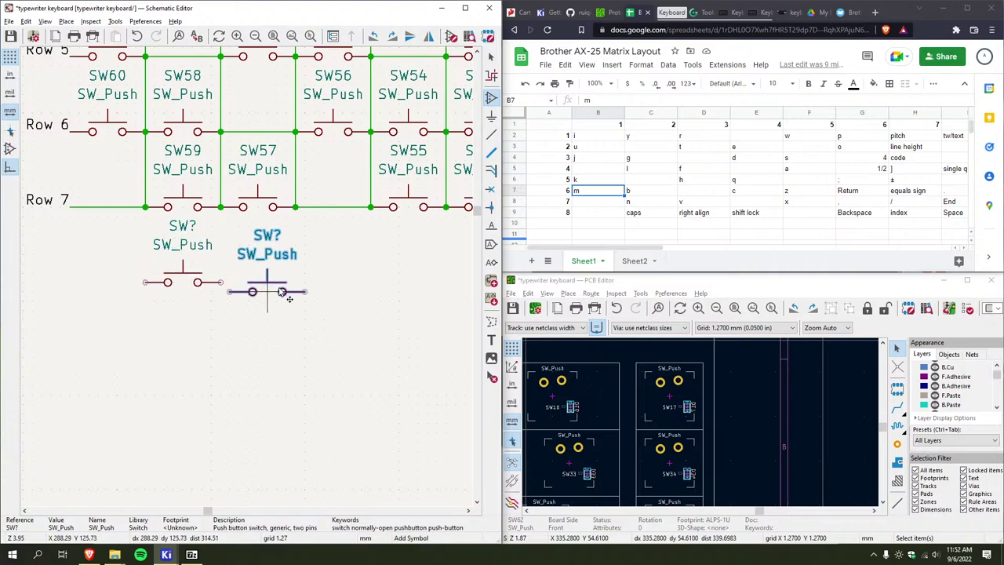
{"action": "left_click", "coordinate": [258, 283]}
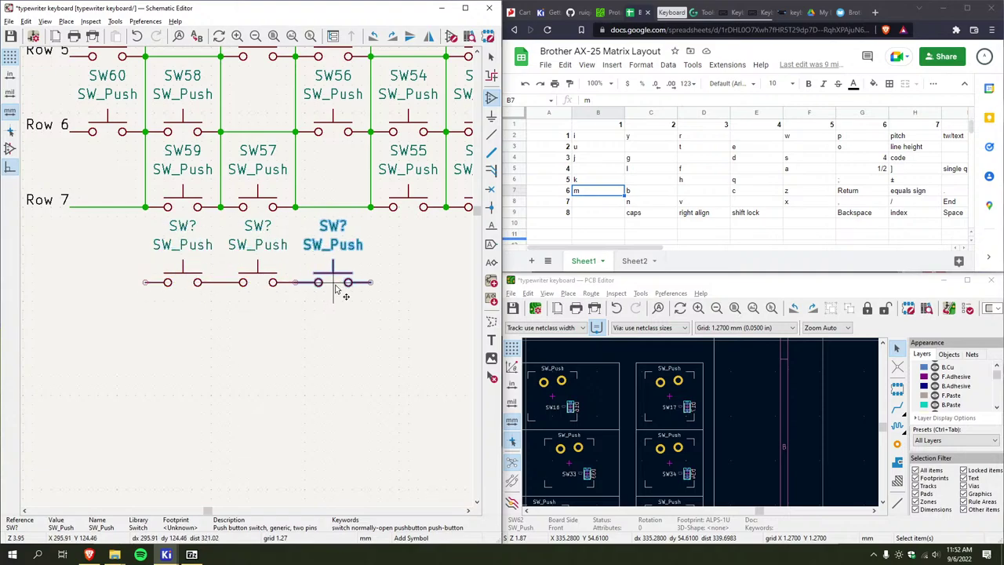
{"action": "left_click", "coordinate": [335, 291]}
Place three more SW_Push switches in the eighth row directly below SW61, SW63 and SW50
{"action": "scroll", "coordinate": [235, 286], "scroll_direction": "right", "scroll_amount": 5}
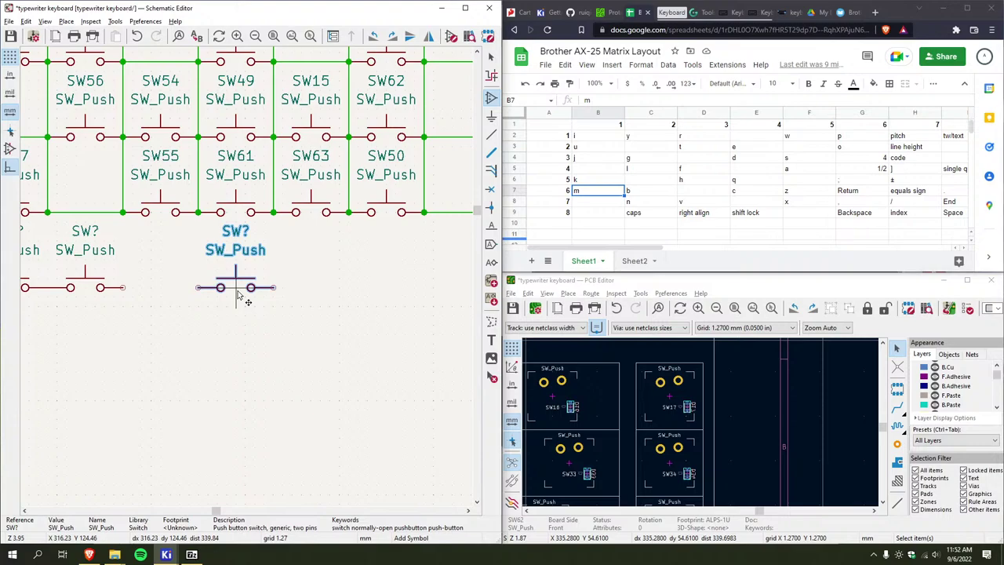
{"action": "left_click", "coordinate": [239, 294]}
{"action": "left_click", "coordinate": [314, 289]}
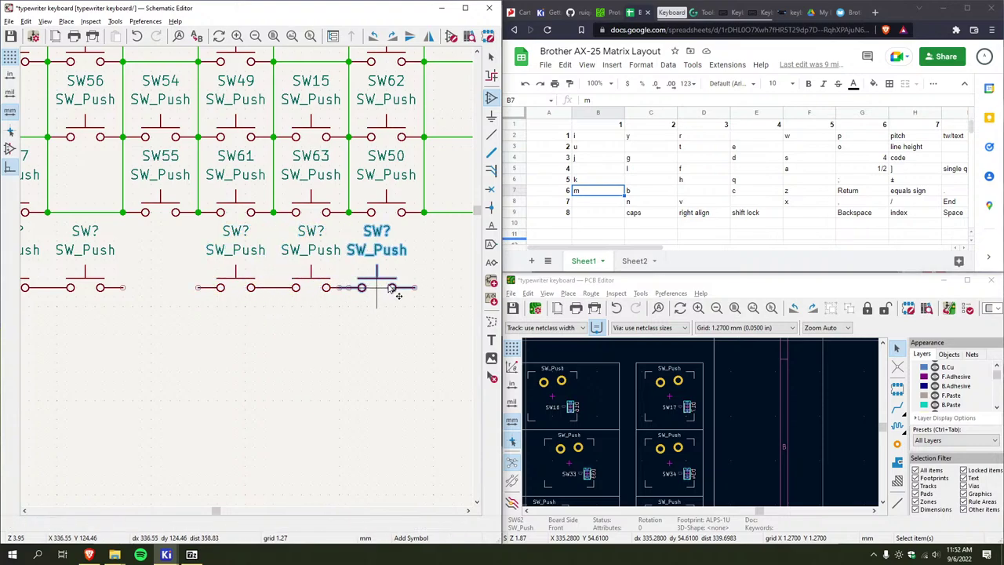
{"action": "left_click", "coordinate": [390, 289]}
{"action": "middle_click_drag", "start_coordinate": [396, 288], "coordinate": [222, 285]}
{"action": "key", "text": "Escape"}
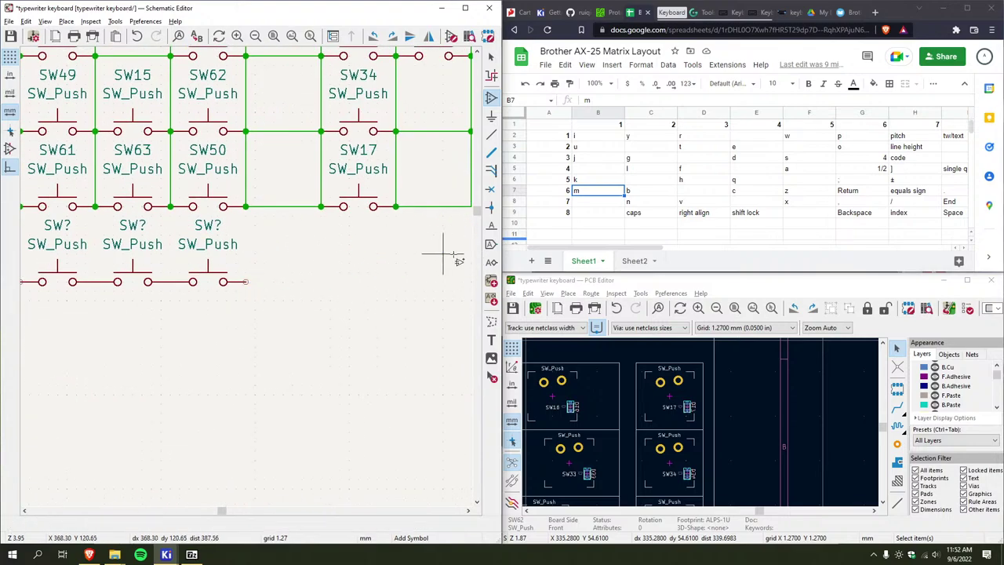
Check row 8's remaining keys in the spreadsheet and place SW_Push switches in the eighth row for Shift and Print
{"action": "left_click_drag", "start_coordinate": [602, 248], "coordinate": [694, 249]}
{"action": "middle_click_drag", "start_coordinate": [332, 264], "coordinate": [264, 284]}
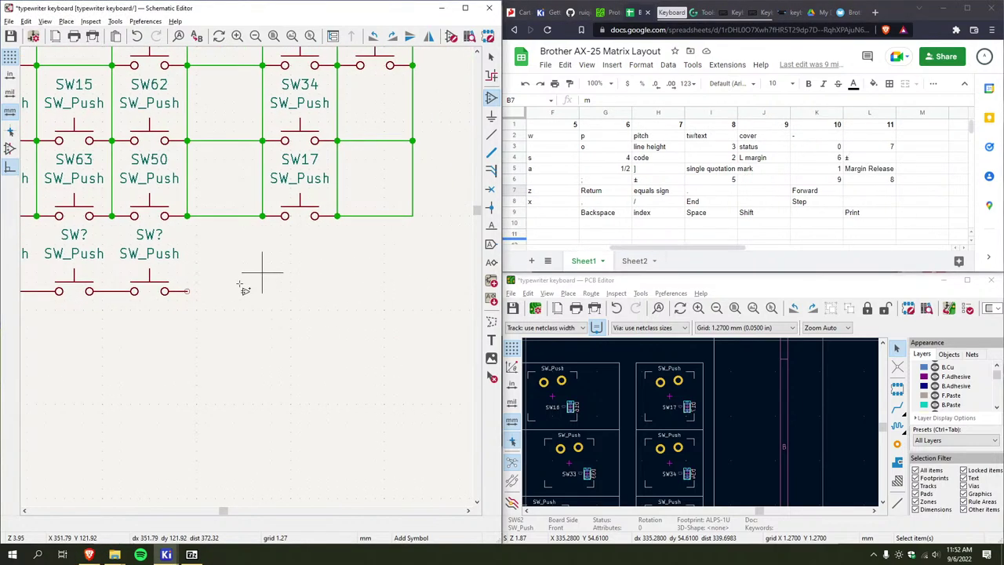
{"action": "left_click", "coordinate": [239, 284]}
{"action": "key", "text": "Return"}
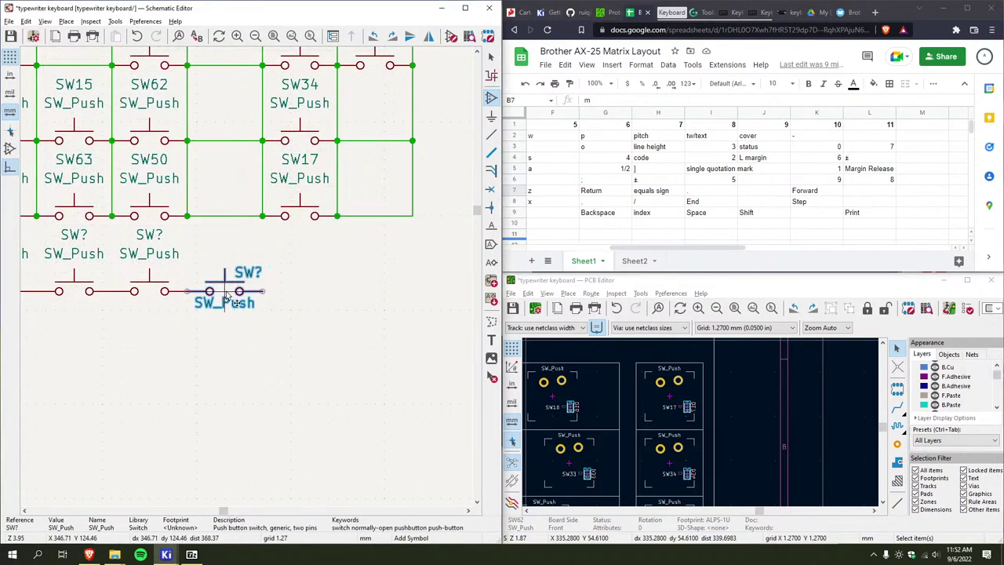
{"action": "left_click", "coordinate": [383, 294]}
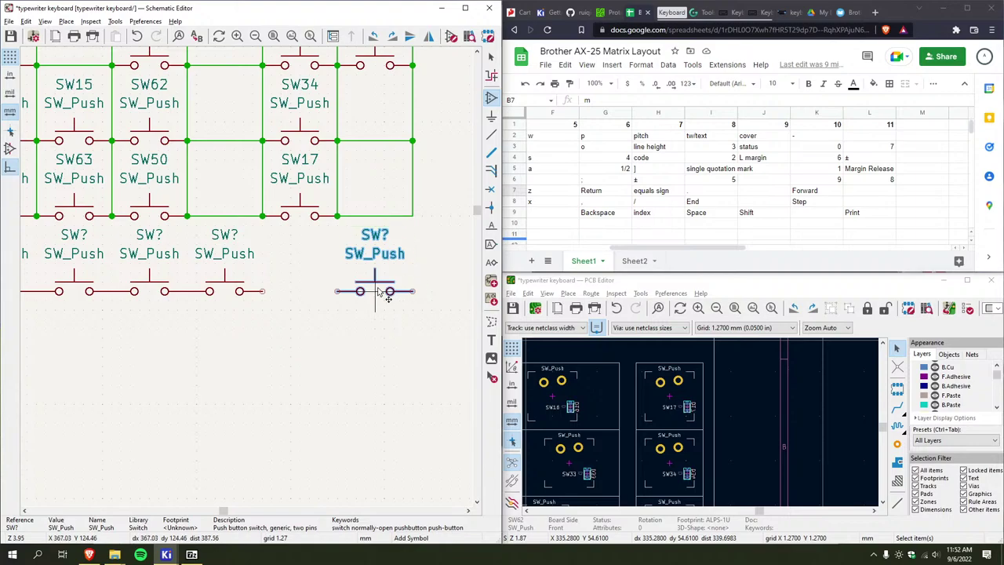
{"action": "key", "text": "Escape"}
Wire the last two column lines down to the eighth row and bridge the row's gap below SW17
{"action": "key", "text": "w"}
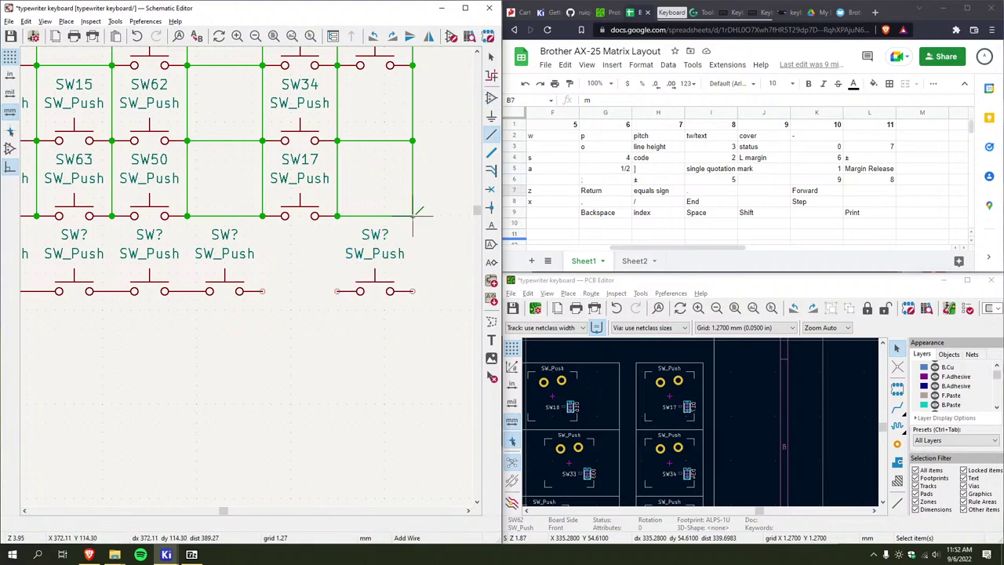
{"action": "left_click", "coordinate": [413, 216]}
{"action": "left_click", "coordinate": [413, 291]}
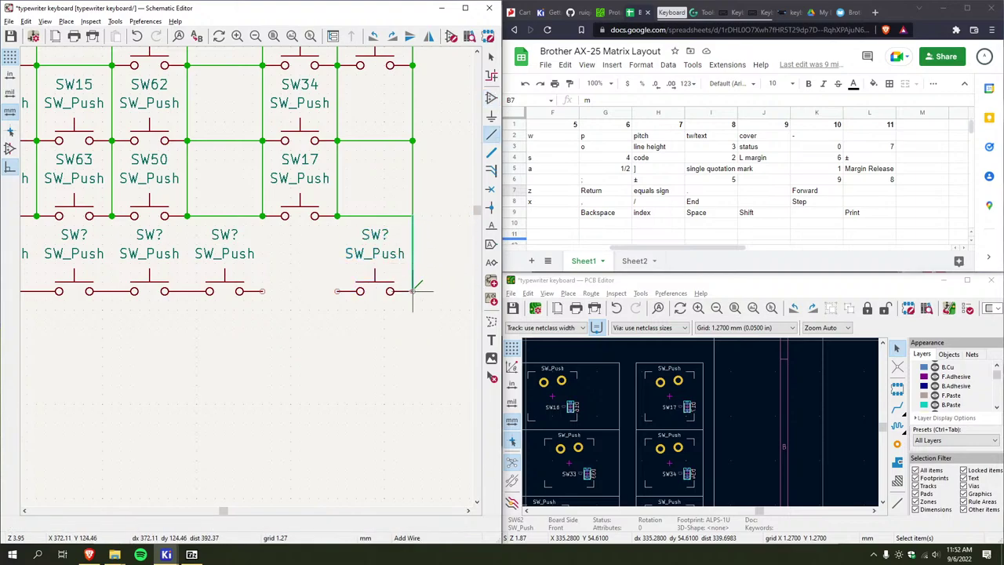
{"action": "left_click", "coordinate": [337, 216]}
{"action": "left_click", "coordinate": [262, 291]}
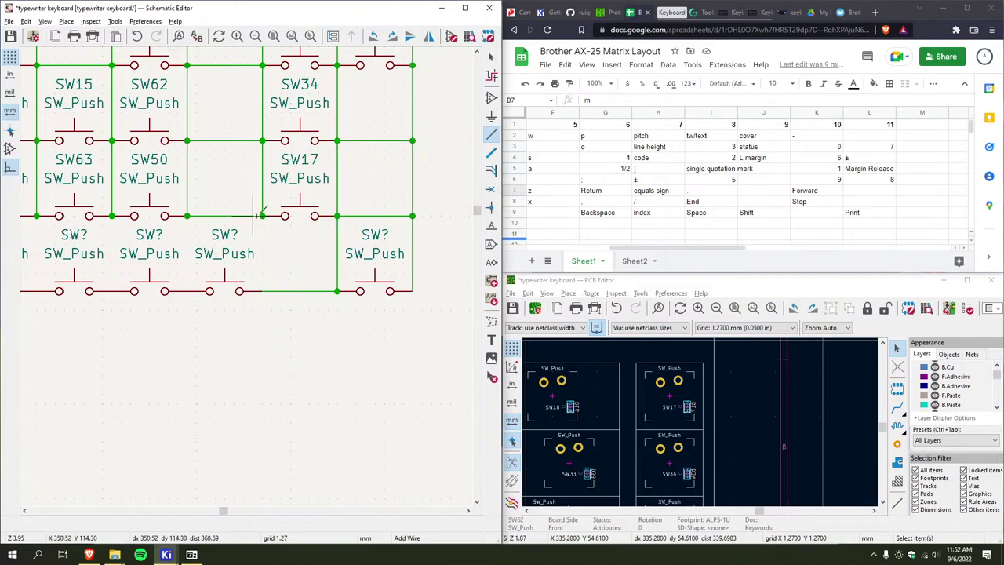
Extend the column wires just before SW17, just after SW50 and between SW63 and SW50 down to the eighth row
{"action": "left_click", "coordinate": [261, 215]}
{"action": "left_click", "coordinate": [262, 291]}
{"action": "left_click", "coordinate": [186, 216]}
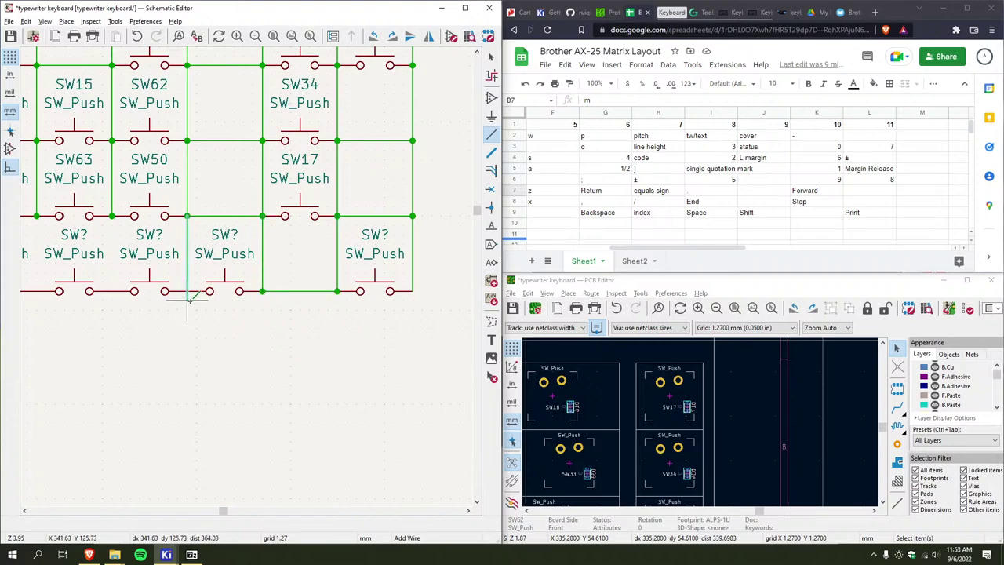
{"action": "left_click", "coordinate": [187, 291]}
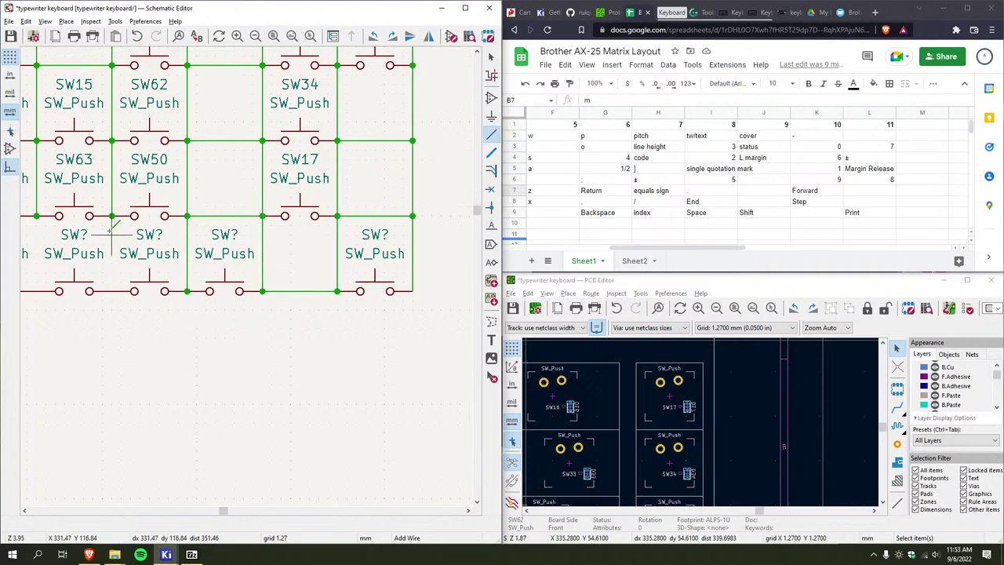
{"action": "left_click", "coordinate": [112, 291]}
Extend the column wires on both sides of SW61 down to the eighth row and bridge the row's gap below SW55
{"action": "scroll", "coordinate": [111, 290], "scroll_direction": "left", "scroll_amount": 5, "text": "ctrl"}
{"action": "left_click", "coordinate": [296, 216]}
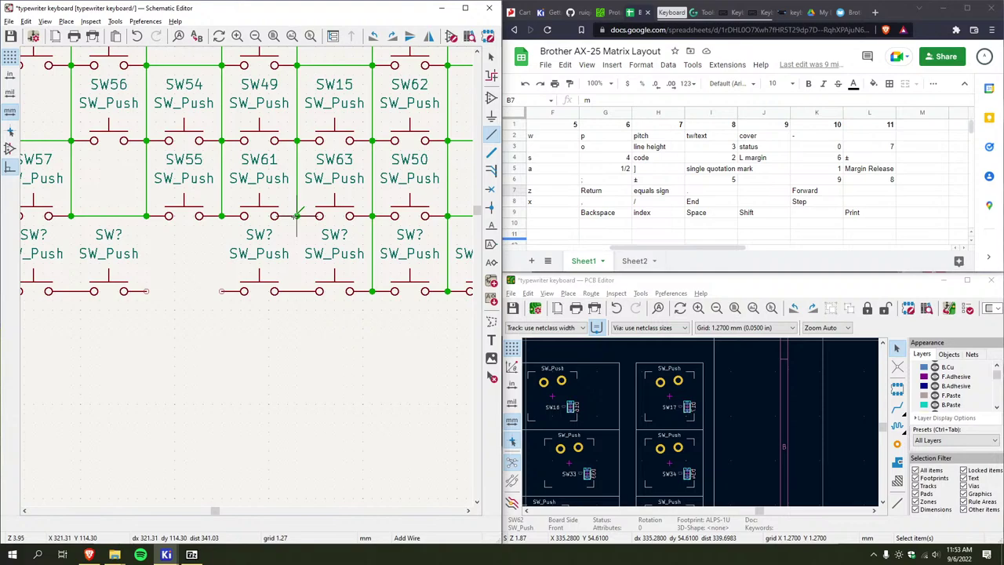
{"action": "left_click", "coordinate": [297, 291]}
{"action": "left_click", "coordinate": [221, 216]}
{"action": "left_click", "coordinate": [221, 291]}
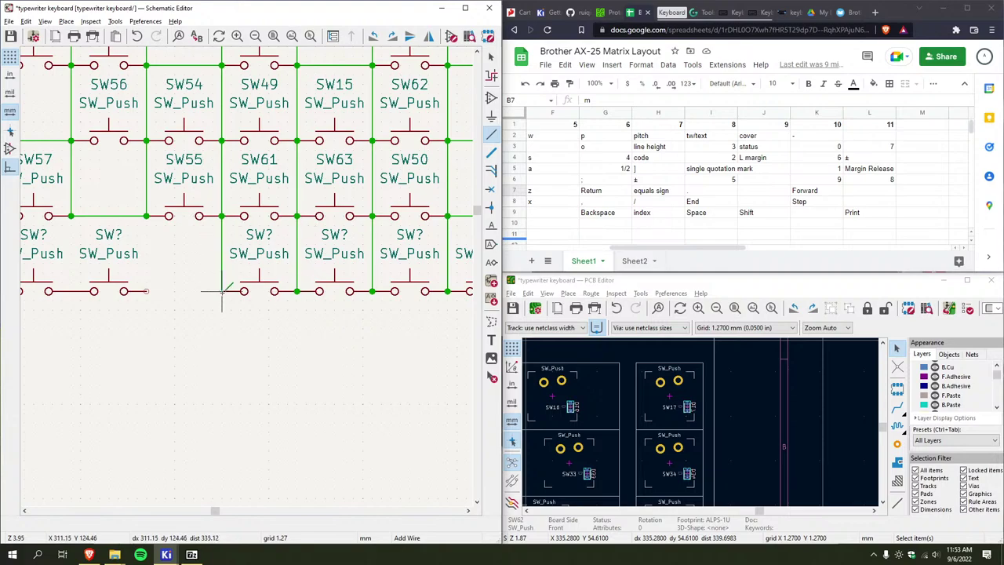
{"action": "left_click", "coordinate": [145, 291]}
{"action": "left_click", "coordinate": [221, 290]}
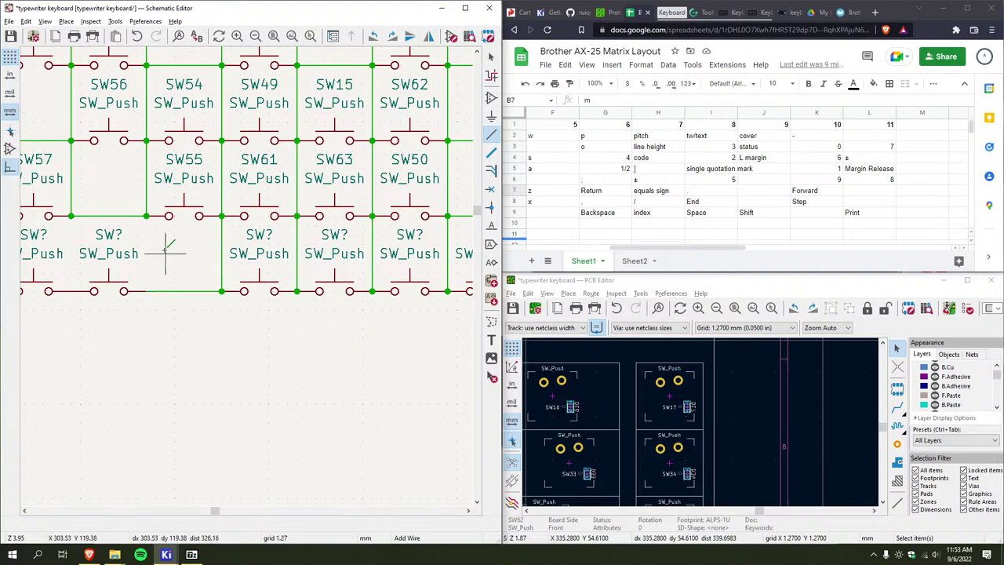
Extend the column wires just before SW55, just after SW57 and between SW59 and SW57 down to the eighth row
{"action": "left_click", "coordinate": [146, 215]}
{"action": "left_click", "coordinate": [146, 291]}
{"action": "scroll", "coordinate": [149, 286], "scroll_direction": "left", "scroll_amount": 2, "text": "ctrl"}
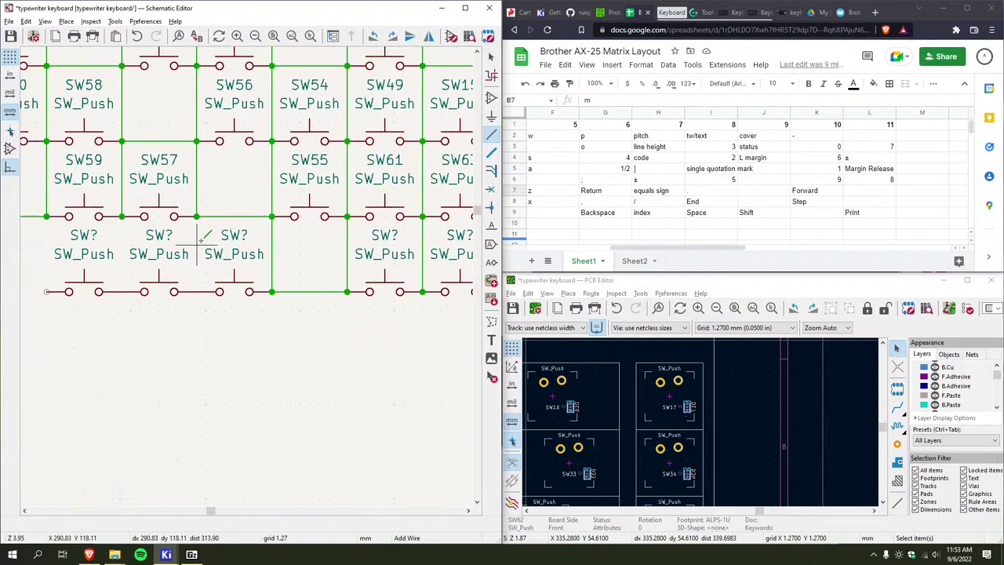
{"action": "left_click", "coordinate": [196, 216]}
{"action": "left_click", "coordinate": [197, 291]}
{"action": "left_click", "coordinate": [121, 215]}
{"action": "left_click", "coordinate": [122, 291]}
Wire the first column line down to the eighth row and out to an open end aligned with Row 7's wire
{"action": "scroll", "coordinate": [106, 269], "scroll_direction": "left", "scroll_amount": 2, "text": "ctrl"}
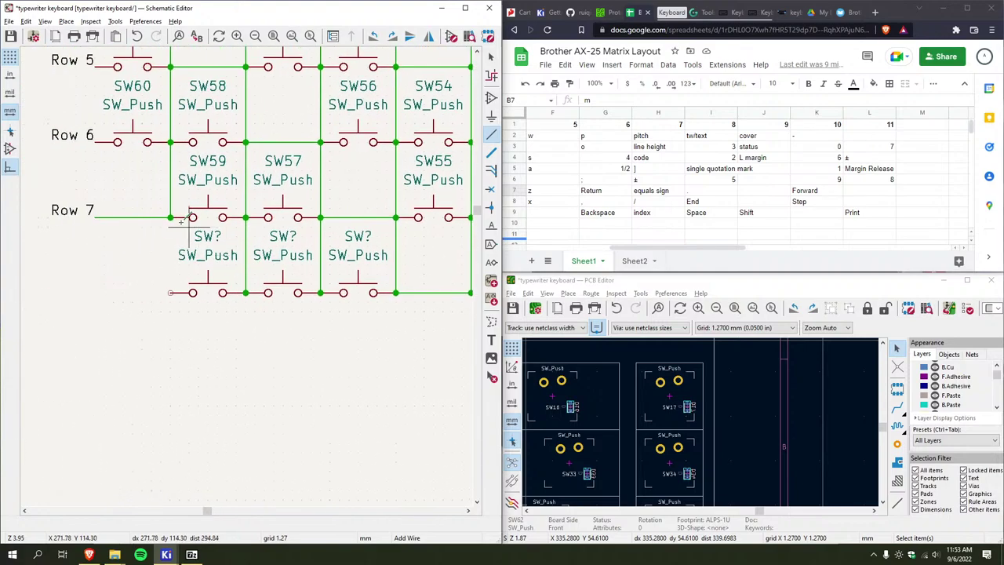
{"action": "left_click", "coordinate": [170, 217]}
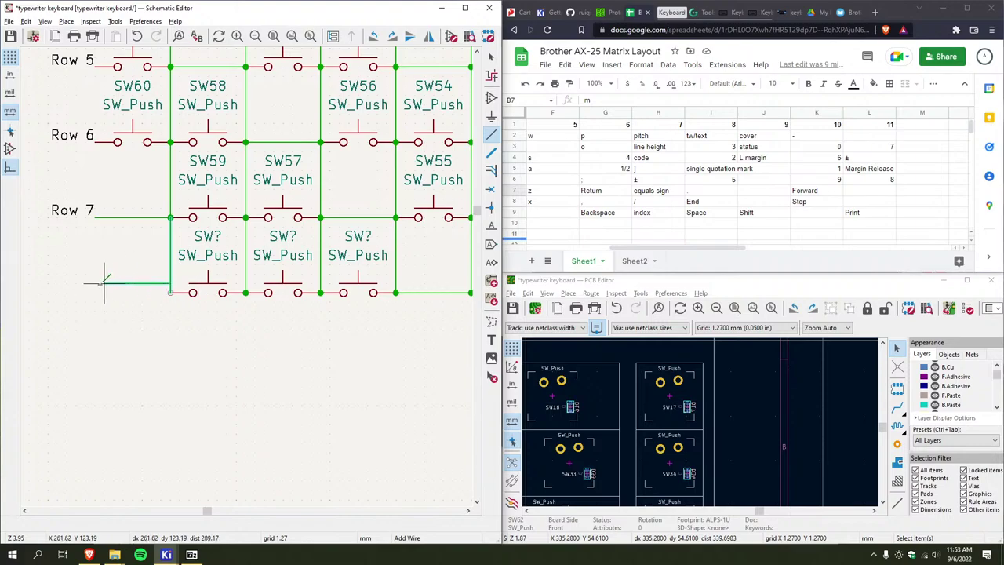
{"action": "double_click", "coordinate": [96, 293]}
{"action": "scroll", "coordinate": [96, 292], "scroll_direction": "down", "scroll_amount": 5}
{"action": "key", "text": "Escape"}
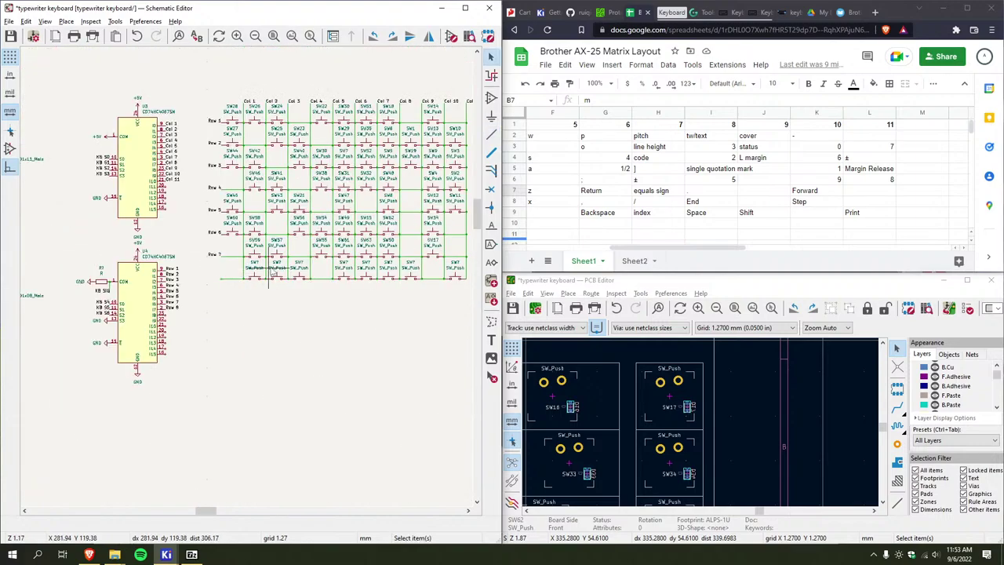
Add the net label "Row 8" at the open end of the eighth row's wire
{"action": "scroll", "coordinate": [250, 287], "scroll_direction": "right", "scroll_amount": 2, "text": "ctrl"}
{"action": "scroll", "coordinate": [267, 306], "scroll_direction": "up", "scroll_amount": 1, "text": "shift"}
{"action": "scroll", "coordinate": [269, 308], "scroll_direction": "up", "scroll_amount": 3}
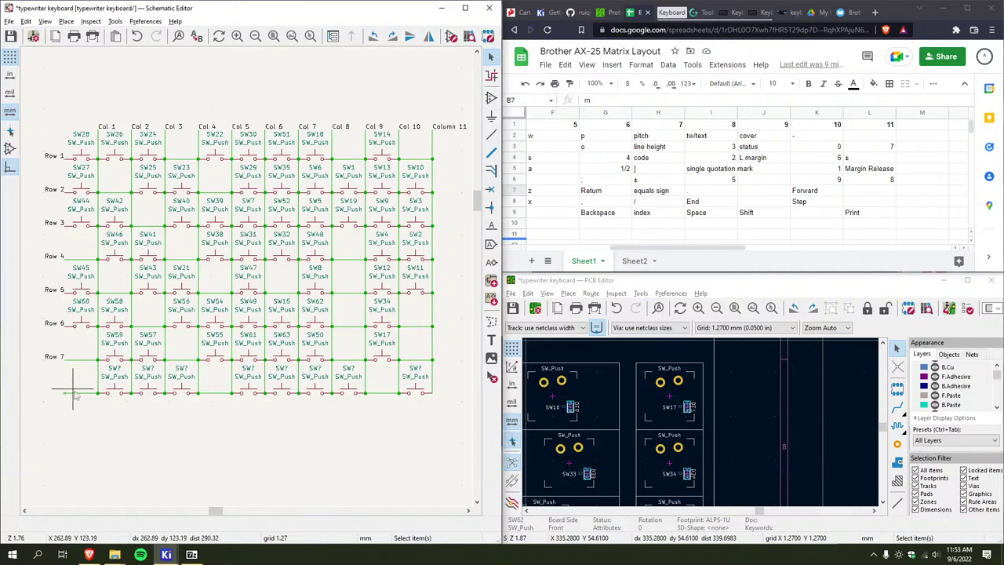
{"action": "scroll", "coordinate": [74, 396], "scroll_direction": "up", "scroll_amount": 3}
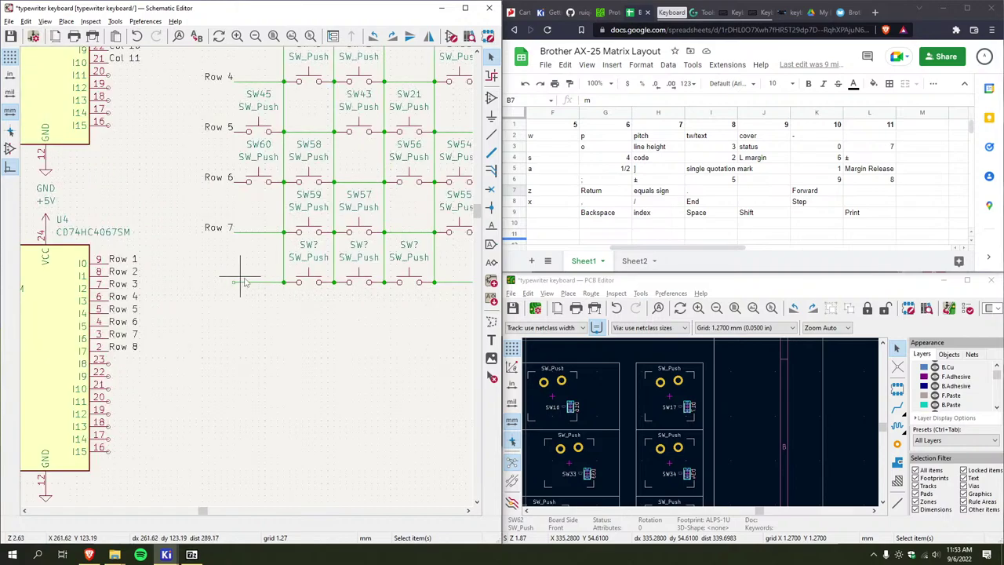
{"action": "key", "text": "l"}
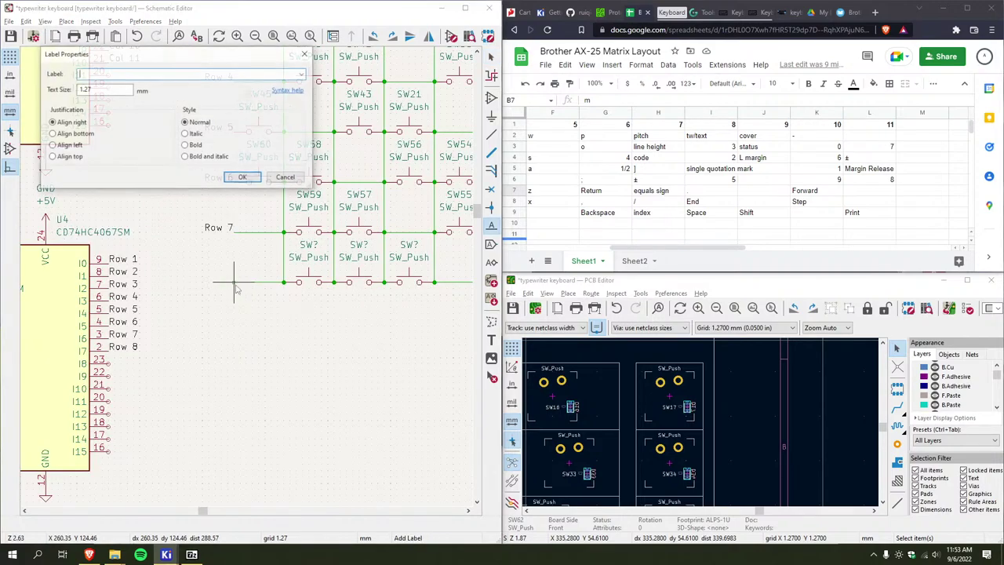
{"action": "key", "text": "Return"}
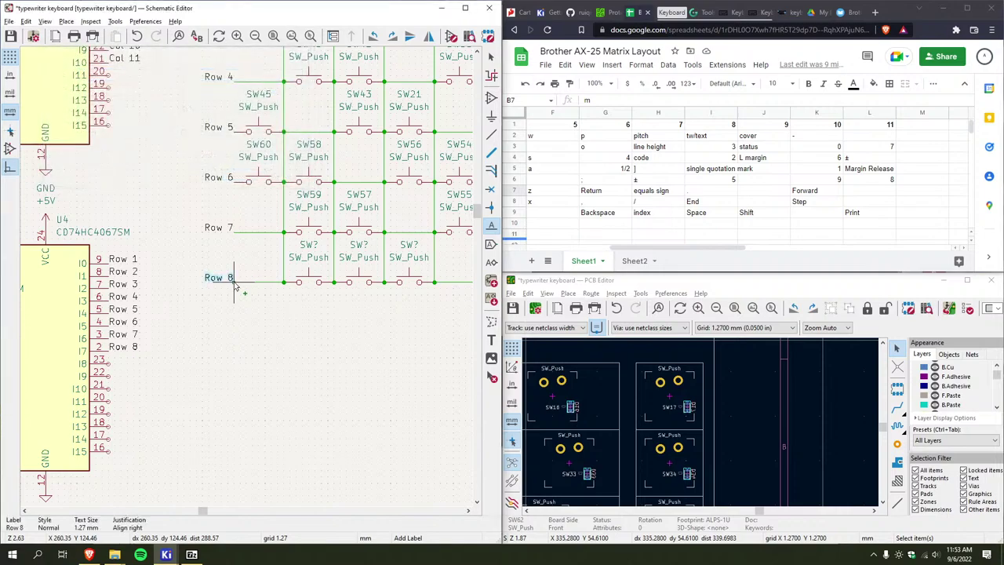
{"action": "left_click", "coordinate": [233, 280]}
{"action": "key", "text": "Escape"}
Find the "caps" key's footprint on the PCB and set the reference of the eighth-row switch below SW59 to SW65
{"action": "scroll", "coordinate": [322, 323], "scroll_direction": "down", "scroll_amount": 3}
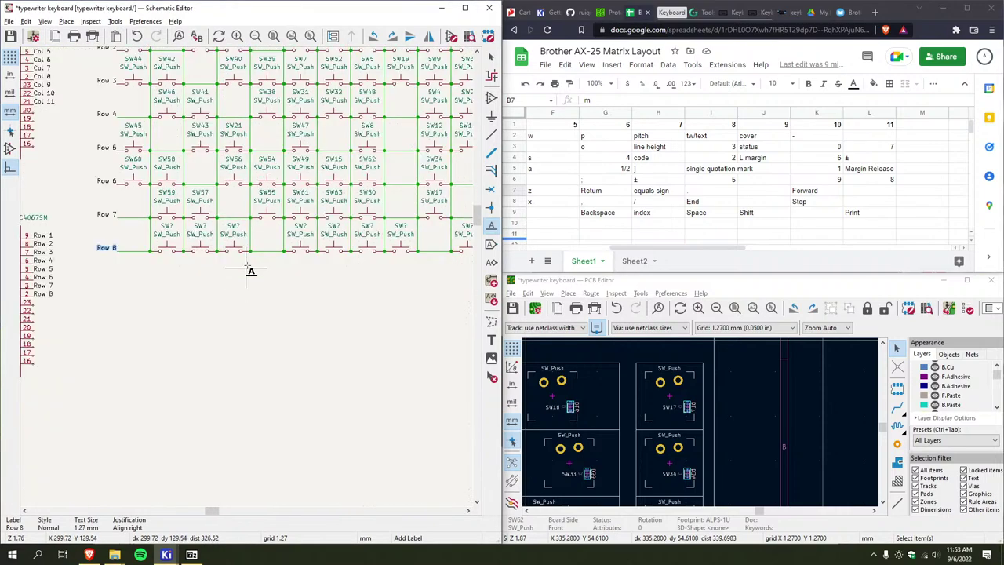
{"action": "scroll", "coordinate": [269, 276], "scroll_direction": "up", "scroll_amount": 3}
{"action": "left_click", "coordinate": [267, 276]}
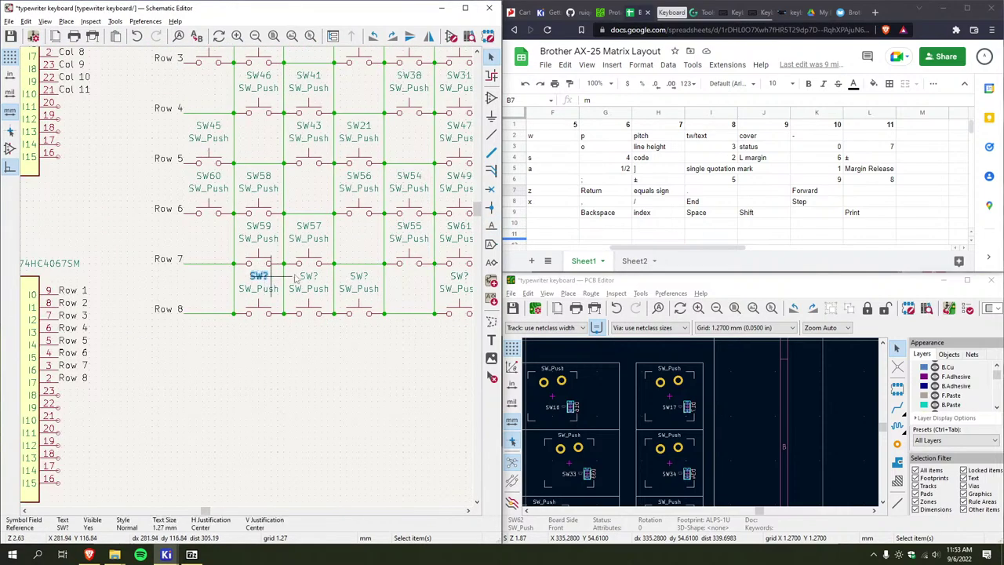
{"action": "left_click_drag", "start_coordinate": [674, 247], "coordinate": [511, 251]}
{"action": "scroll", "coordinate": [604, 376], "scroll_direction": "down", "scroll_amount": 5}
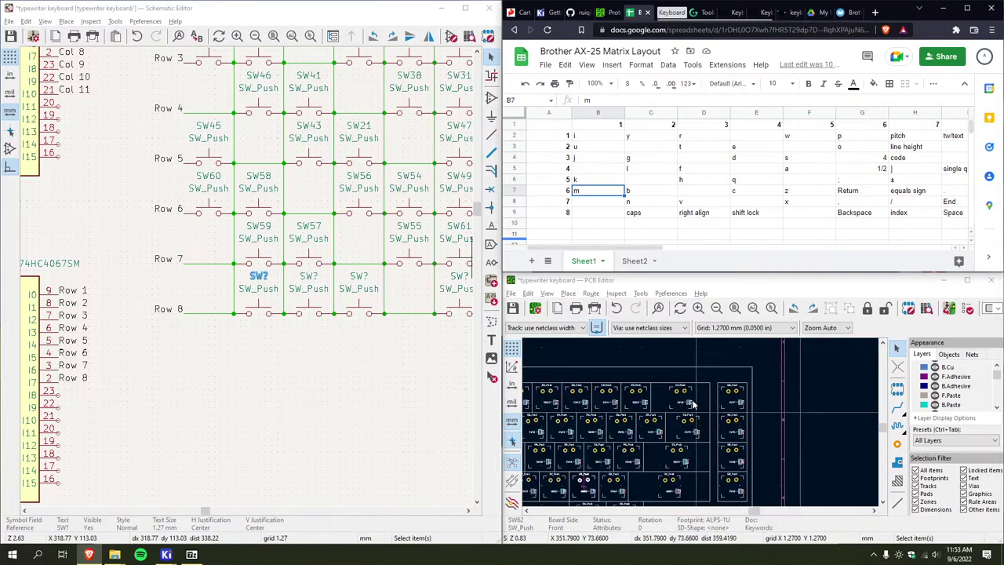
{"action": "left_click", "coordinate": [626, 413]}
{"action": "scroll", "coordinate": [626, 413], "scroll_direction": "up", "scroll_amount": 5}
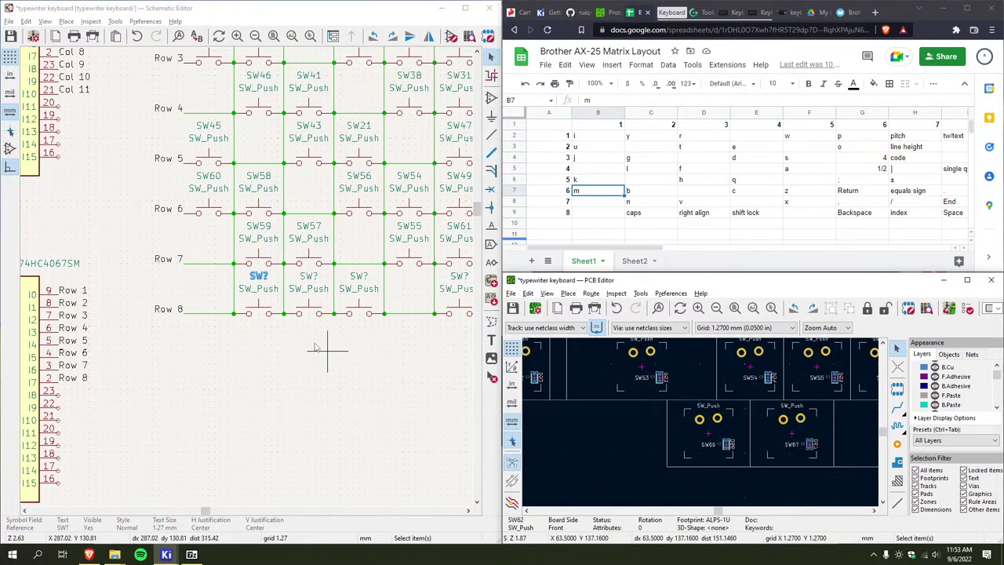
{"action": "left_click", "coordinate": [265, 280]}
{"action": "double_click", "coordinate": [265, 280]}
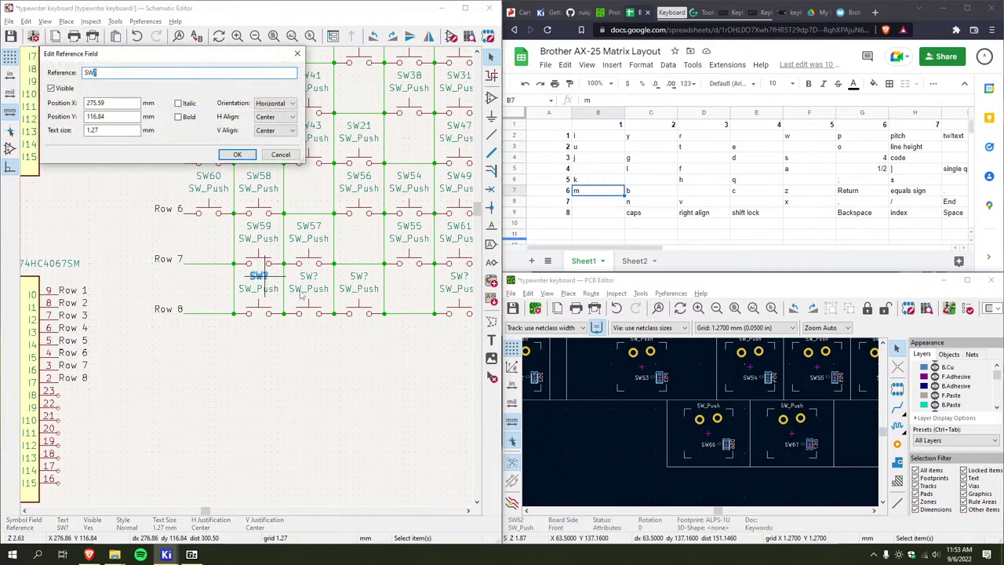
{"action": "type", "text": "65"}
{"action": "key", "text": "Return"}
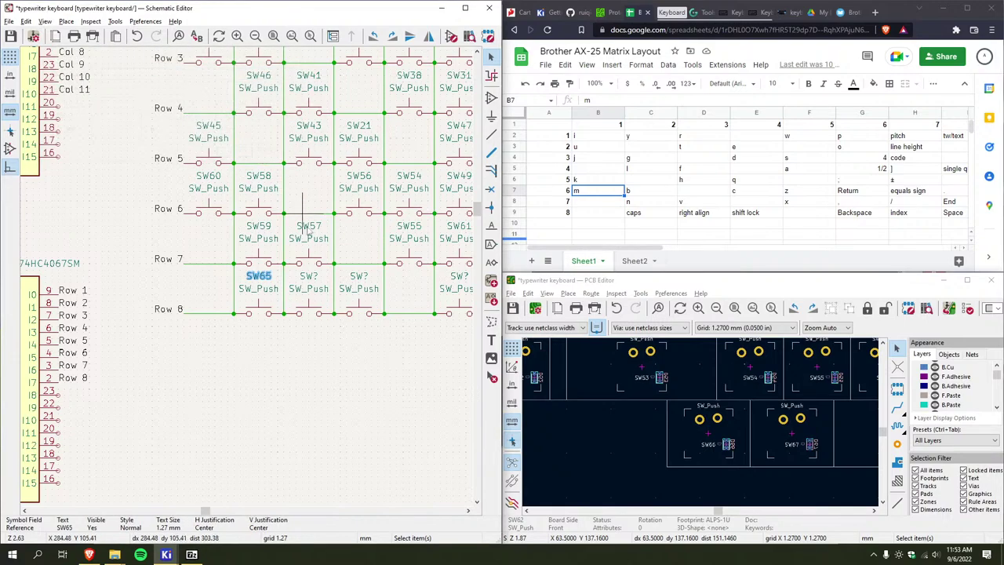
Open the reference of the eighth-row switch below SW57 and look up its key, "right align", in the matrix sheet
{"action": "left_click", "coordinate": [311, 275]}
{"action": "double_click", "coordinate": [312, 275]}
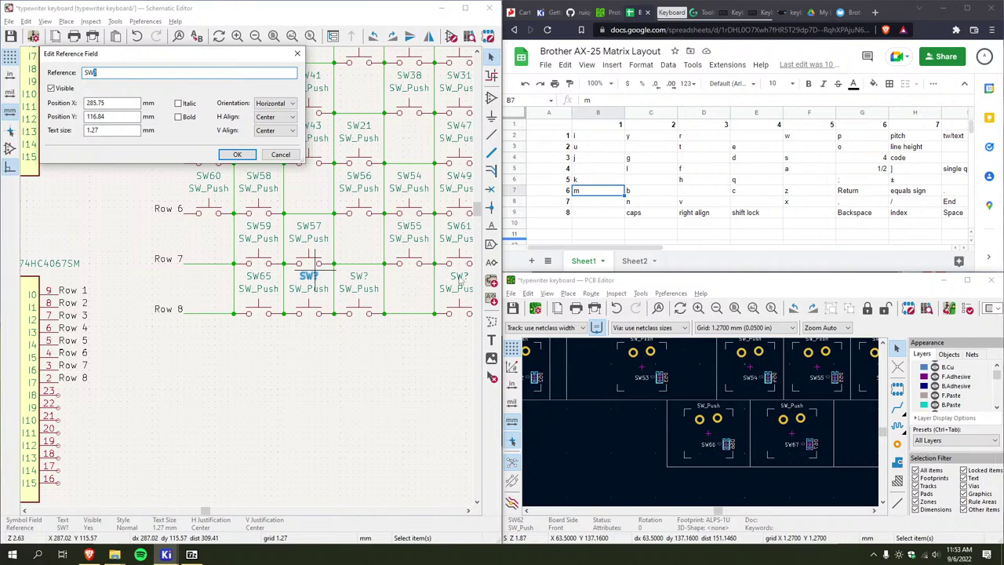
{"action": "left_click", "coordinate": [713, 213]}
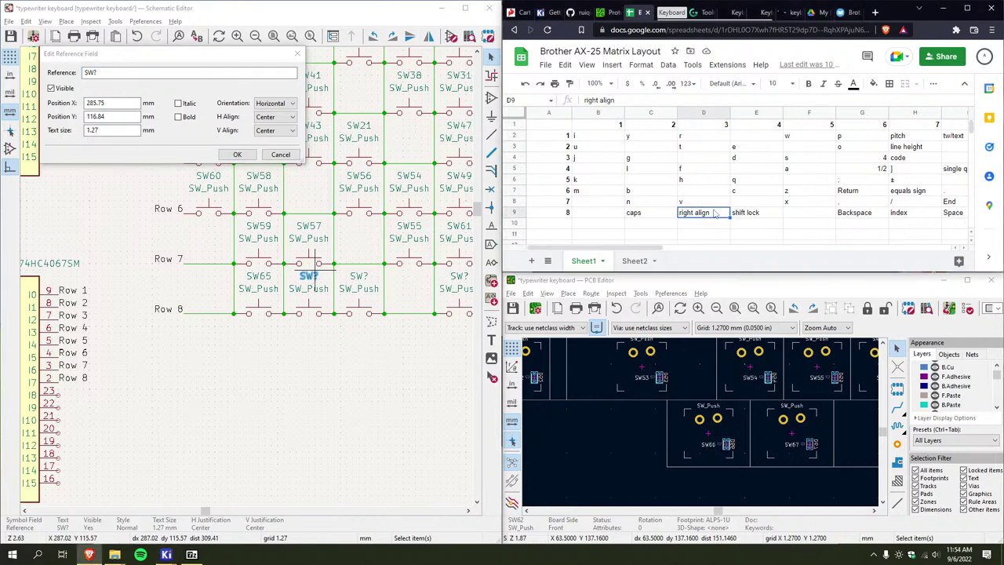
{"action": "mouse_move", "coordinate": [639, 253]}
{"action": "left_mouse_down"}
{"action": "mouse_move", "coordinate": [713, 261]}
{"action": "mouse_move", "coordinate": [649, 260]}
{"action": "left_mouse_up"}
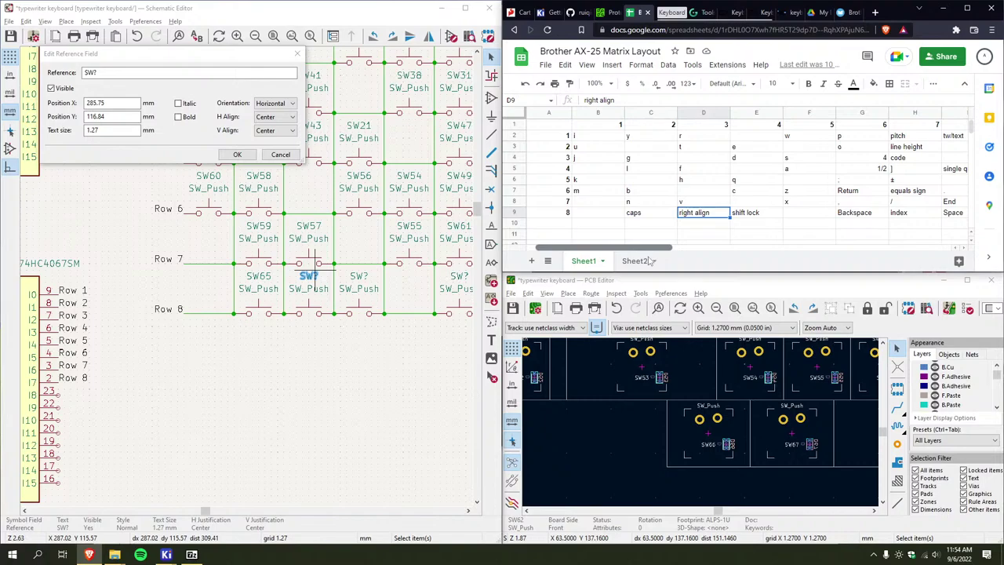
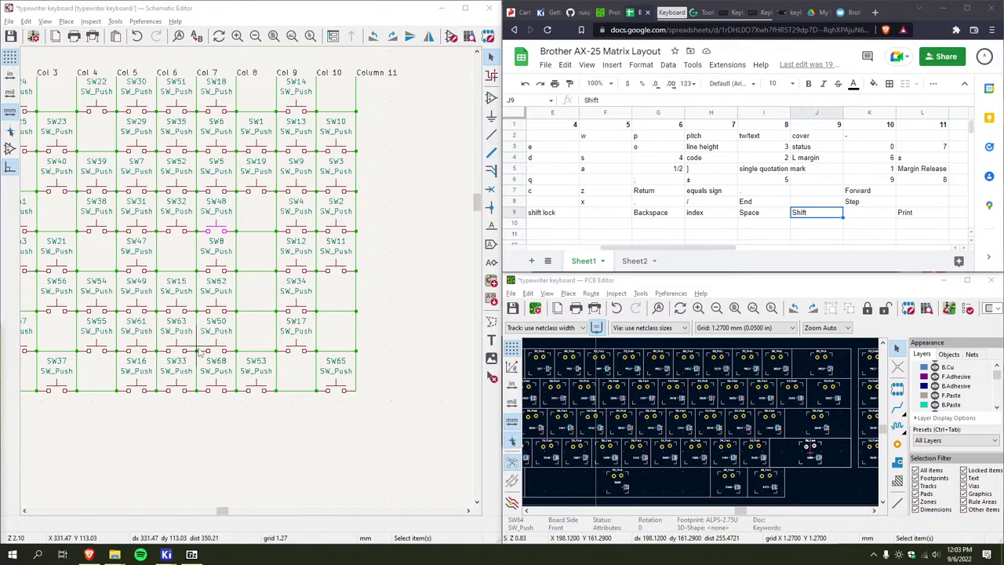
Delete the horizontal switch SW53 from Row 8, just after SW68
{"action": "middle_click_drag", "start_coordinate": [67, 227], "coordinate": [200, 232]}
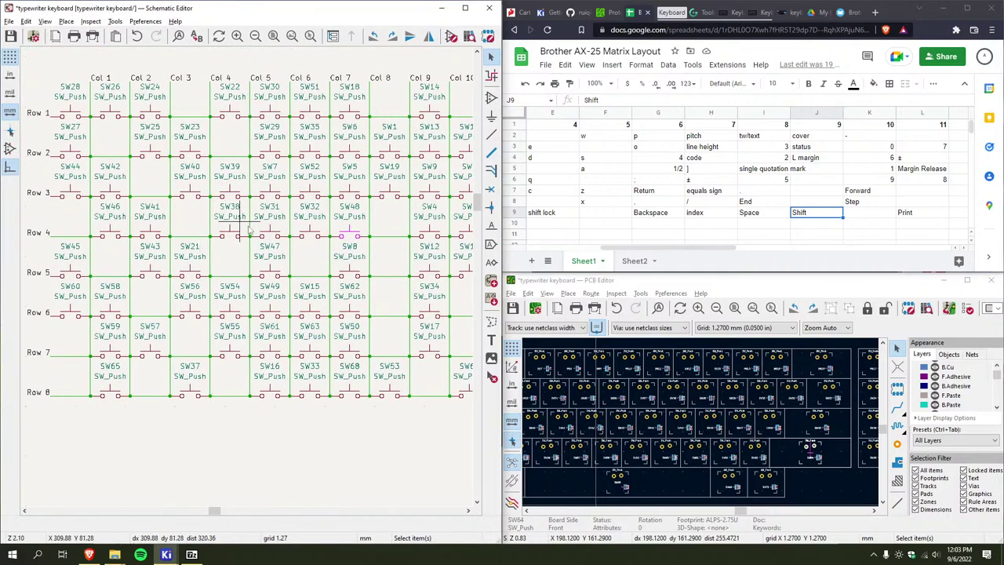
{"action": "middle_click_drag", "start_coordinate": [373, 411], "coordinate": [307, 403]}
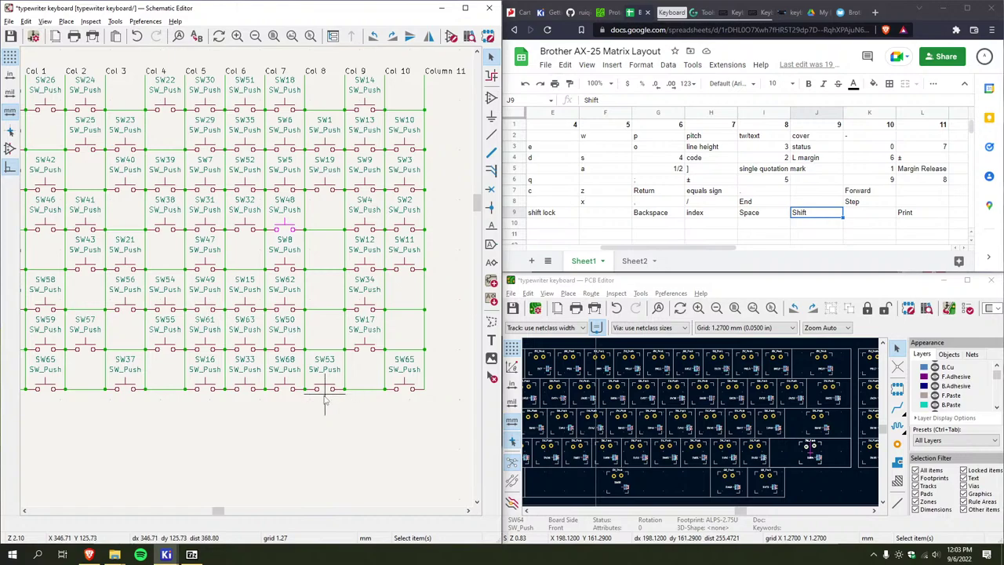
{"action": "left_click", "coordinate": [332, 395]}
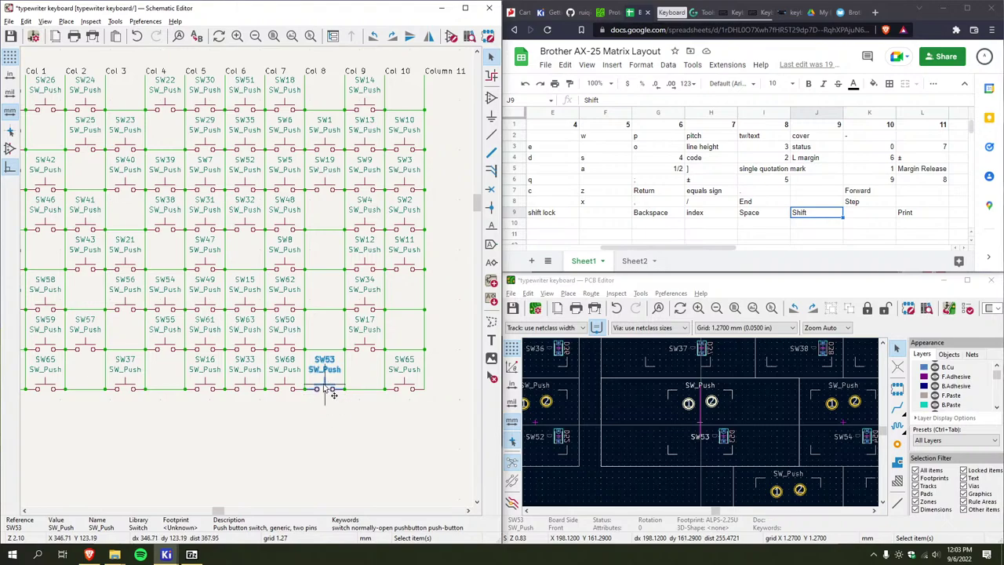
{"action": "left_click_drag", "start_coordinate": [324, 398], "coordinate": [326, 409]}
{"action": "key", "text": "ctrl+z"}
{"action": "key", "text": "Delete"}
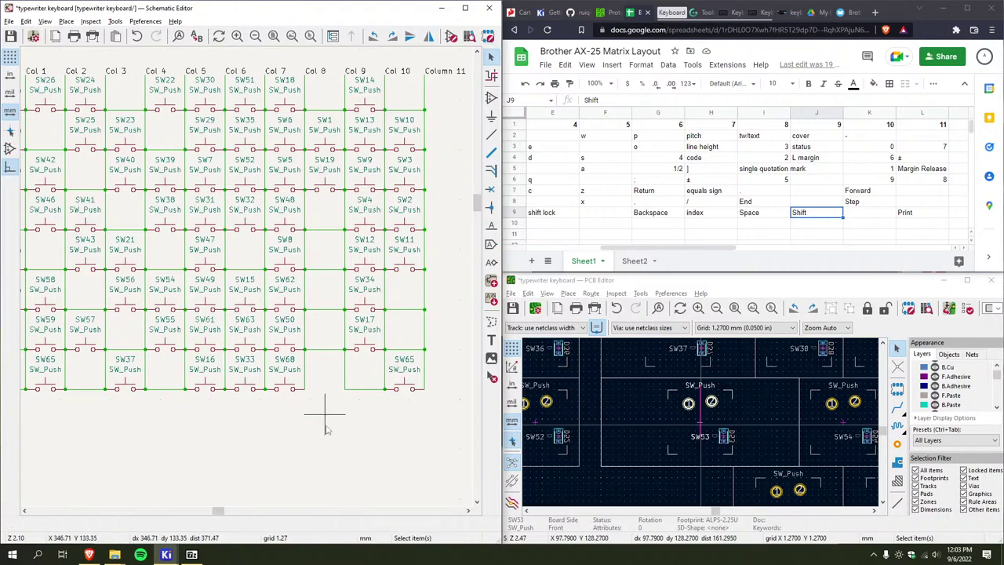
Place a vertical SW_Push switch hanging from the end of the Row 8 wire after SW68 and set its reference to SW53
{"action": "key", "text": "ctrl+v"}
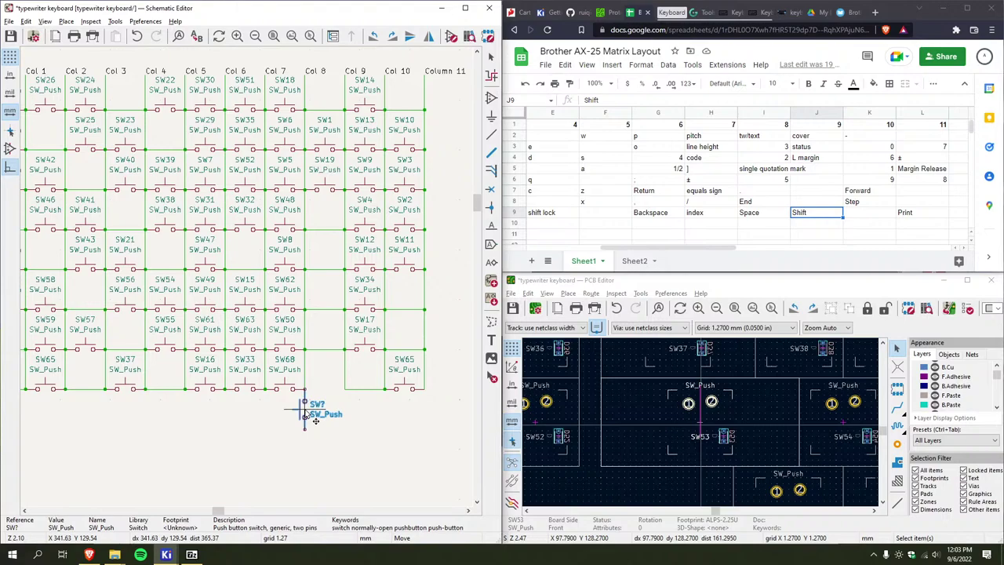
{"action": "left_click", "coordinate": [314, 420]}
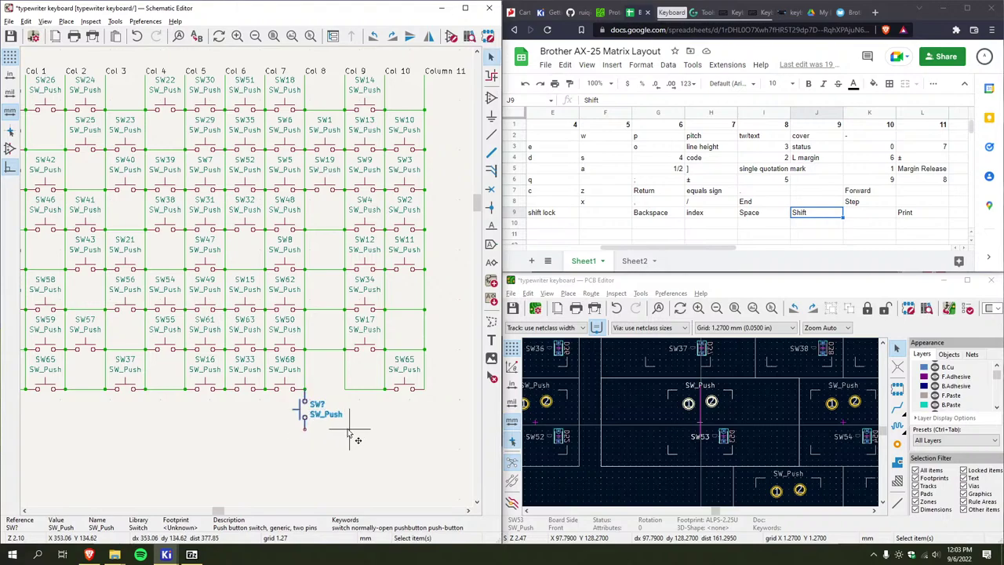
{"action": "key", "text": "a"}
{"action": "left_click", "coordinate": [321, 407]}
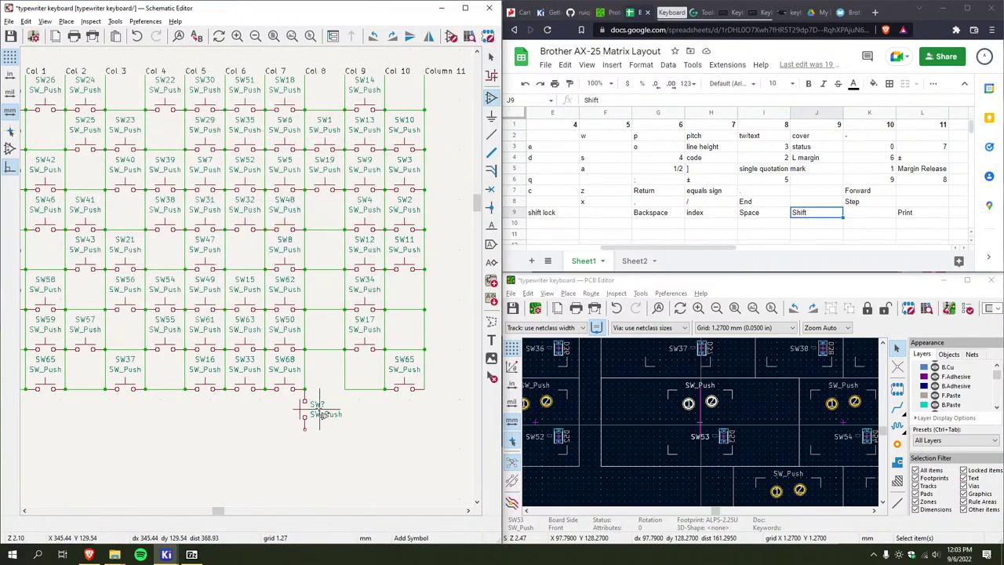
{"action": "left_click", "coordinate": [321, 414]}
{"action": "key", "text": "Escape"}
{"action": "double_click", "coordinate": [317, 405]}
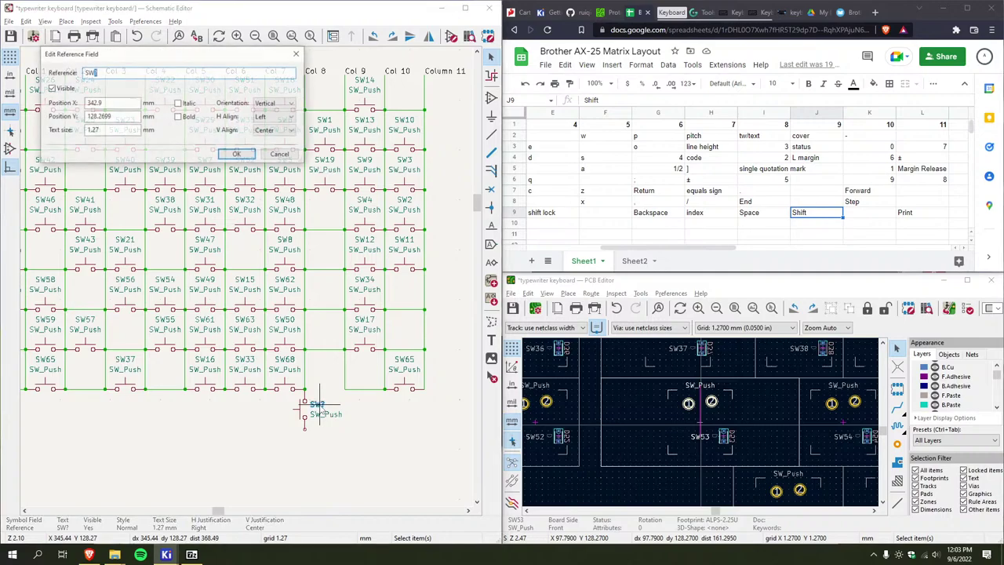
{"action": "type", "text": "SW53"}
{"action": "key", "text": "Return"}
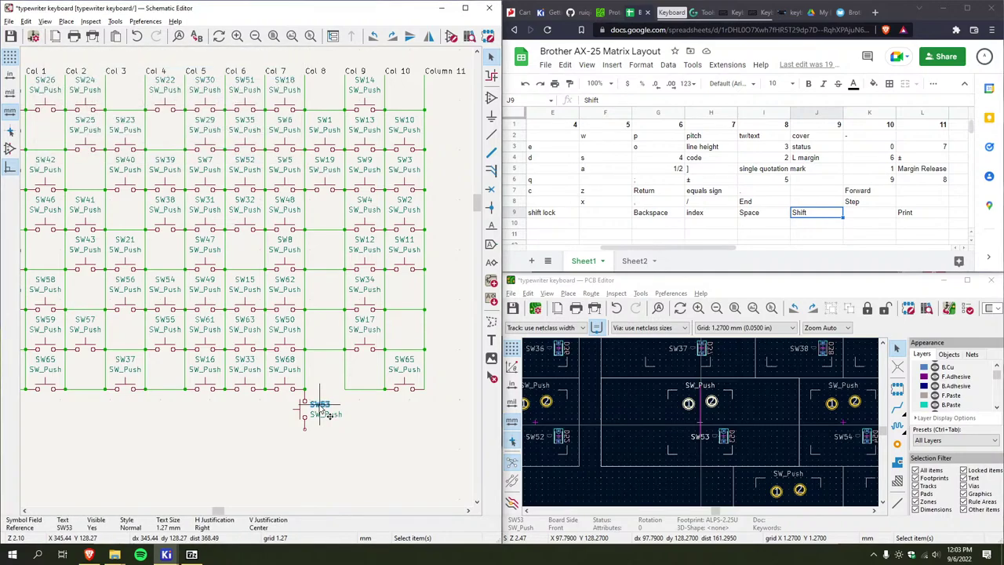
Draw a wire about 10 mm long from SW53's lower pin and place a second vertical SW_Push switch from its end up to the next column line
{"action": "key", "text": "w"}
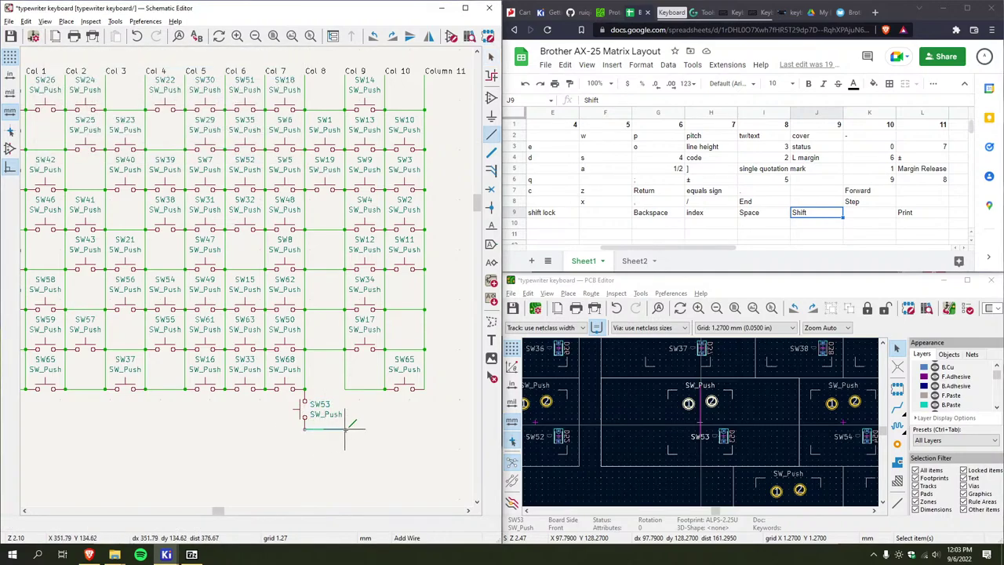
{"action": "double_click", "coordinate": [350, 428]}
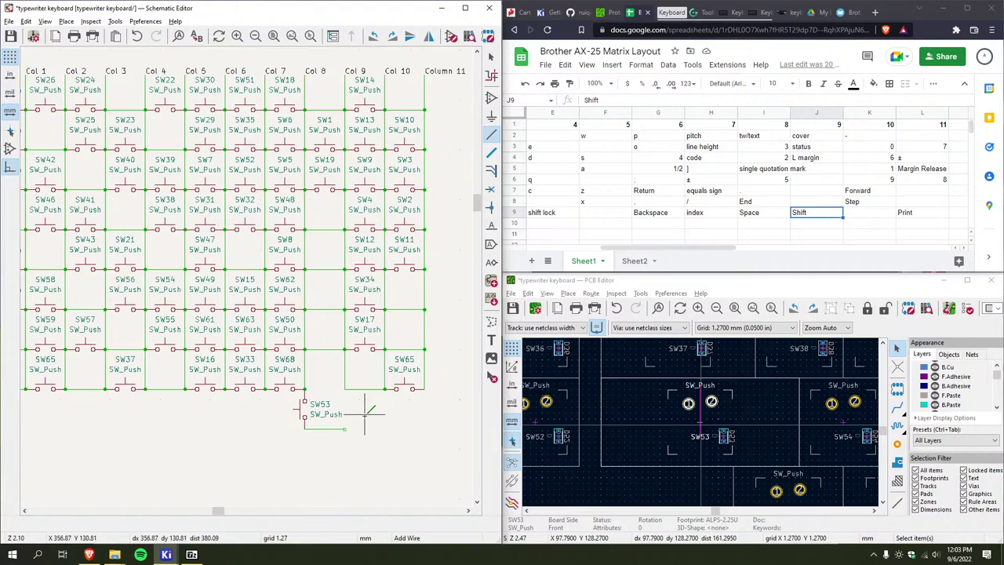
{"action": "key", "text": "a"}
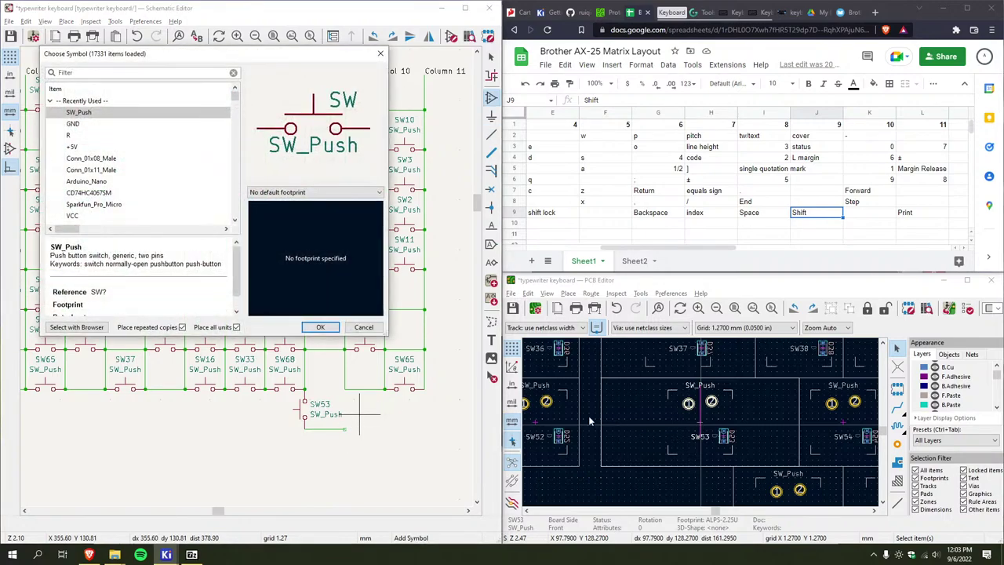
{"action": "double_click", "coordinate": [188, 118]}
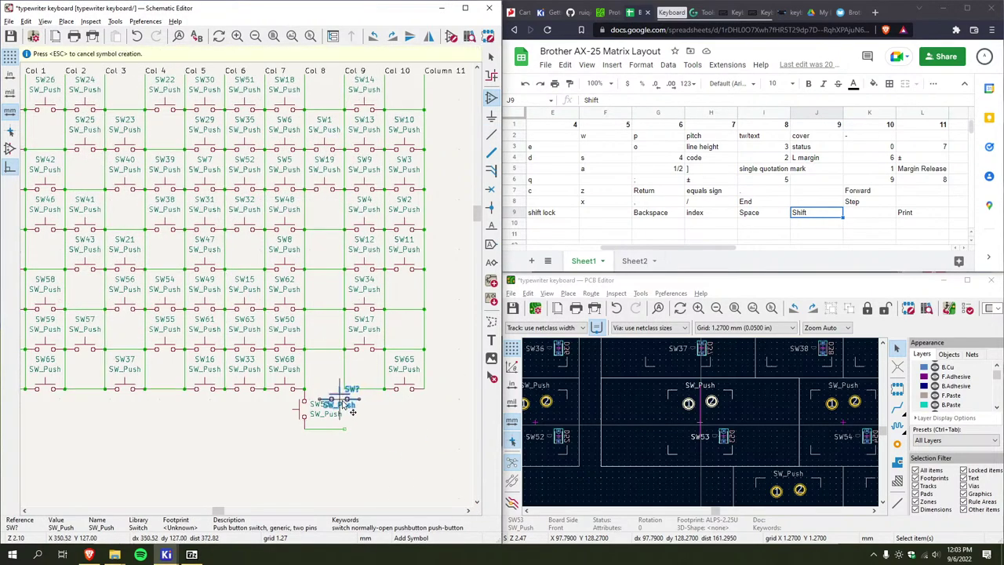
{"action": "key", "text": "r"}
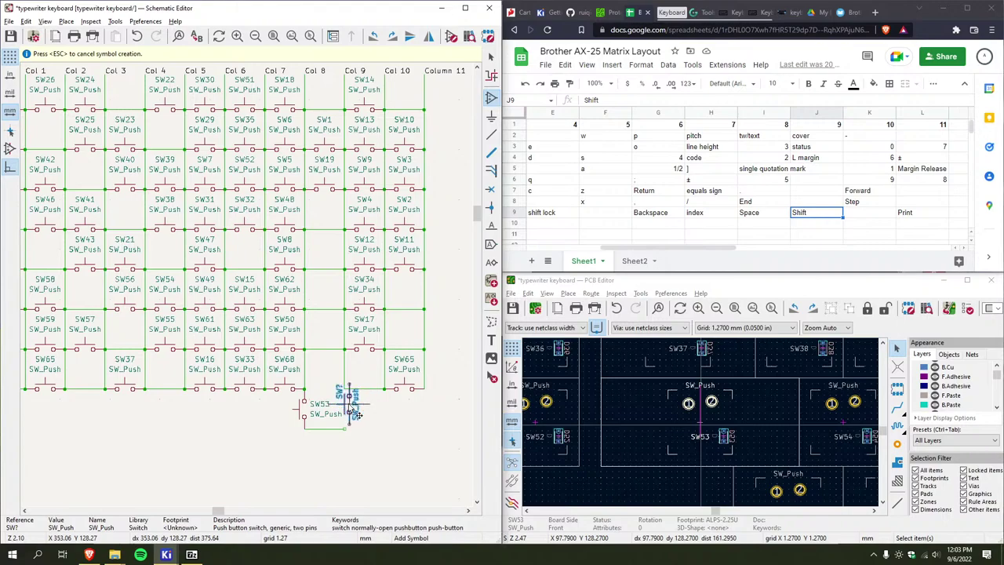
{"action": "key", "text": "r"}
{"action": "key", "text": "r"}
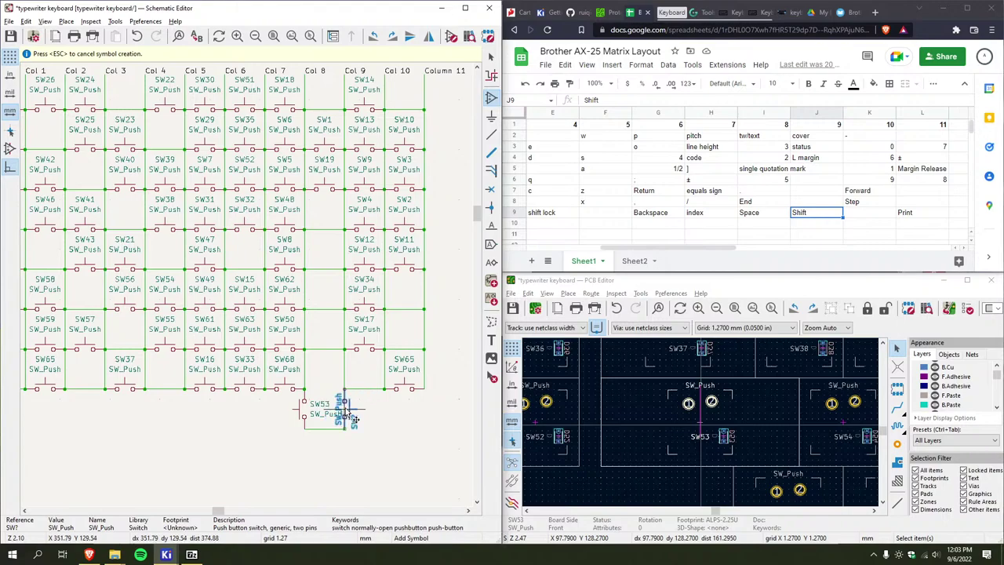
{"action": "key", "text": "r"}
{"action": "key", "text": "r"}
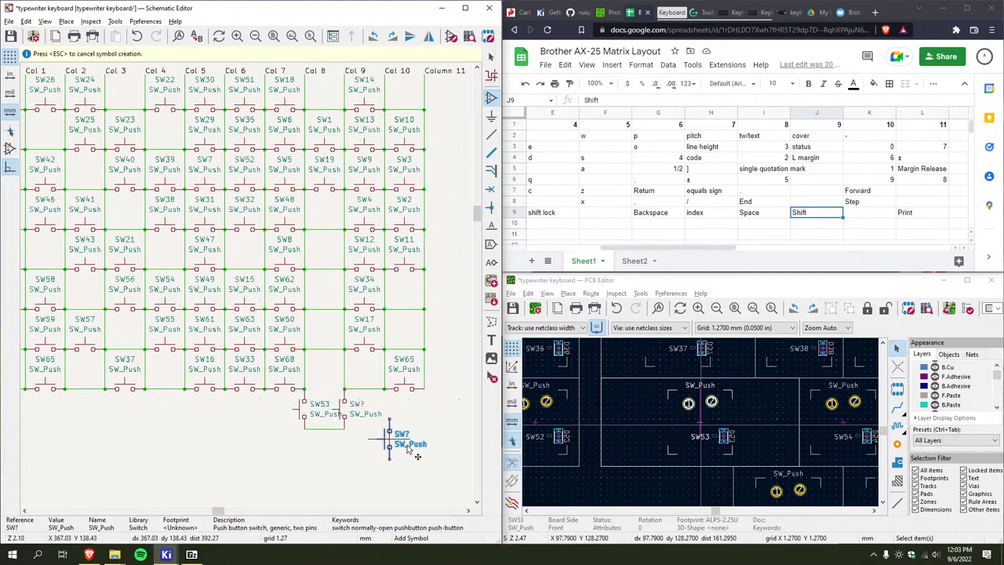
{"action": "left_click", "coordinate": [350, 417]}
Find the Shift key's footprint on the PCB and set the second vertical switch's reference to SW64
{"action": "scroll", "coordinate": [710, 427], "scroll_direction": "down", "scroll_amount": 5}
{"action": "scroll", "coordinate": [709, 428], "scroll_direction": "up", "scroll_amount": 5}
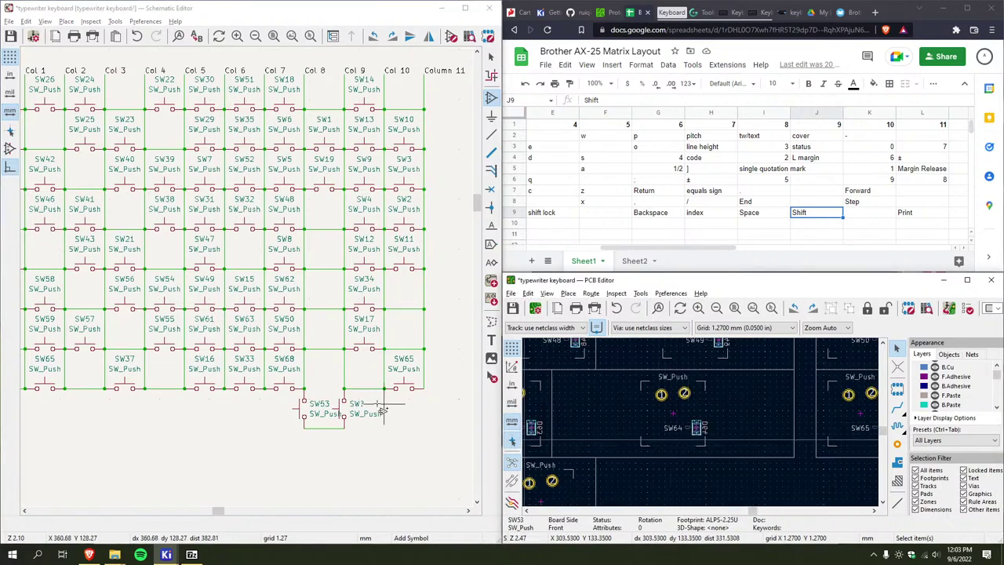
{"action": "left_click", "coordinate": [354, 406]}
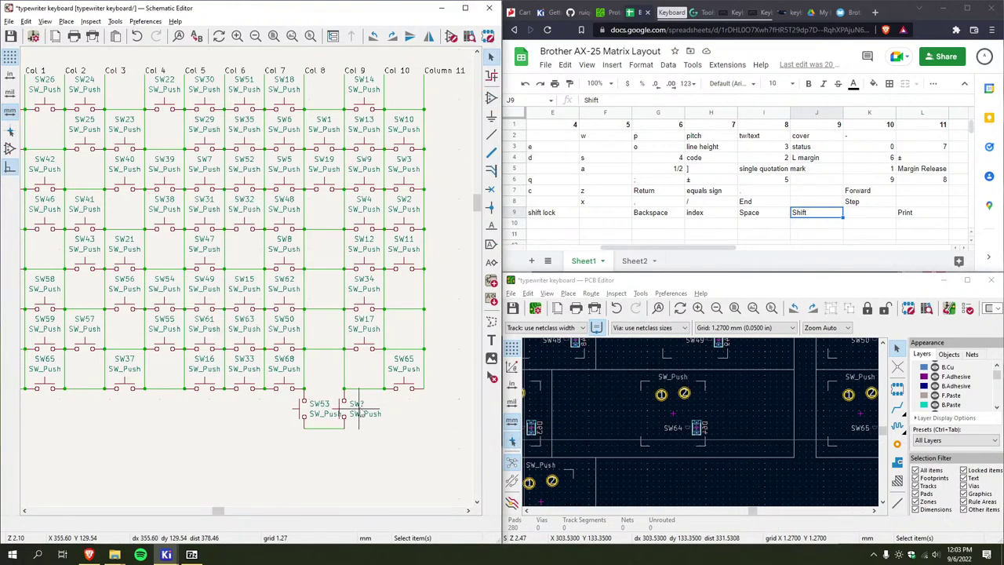
{"action": "double_click", "coordinate": [355, 405]}
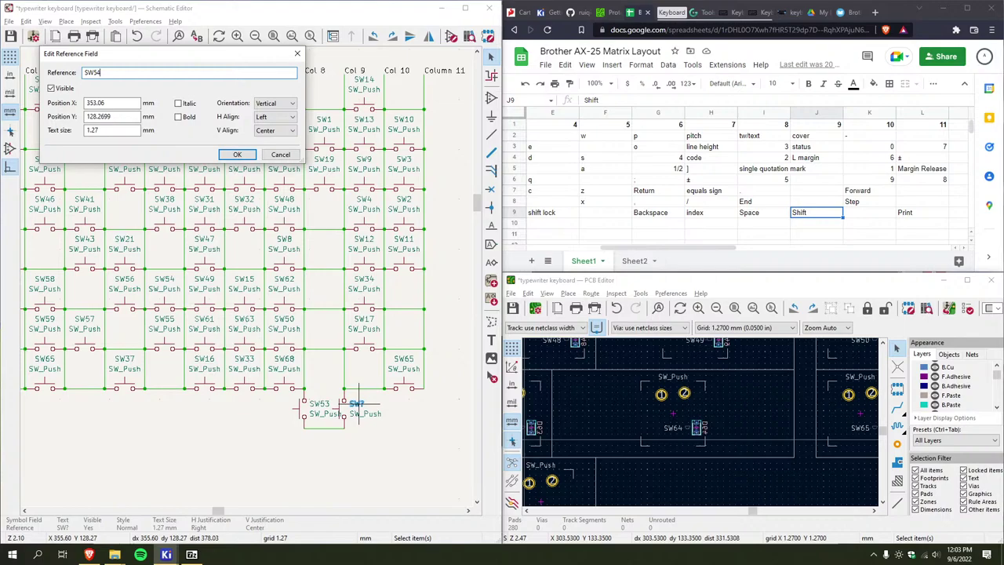
{"action": "type", "text": "SW64"}
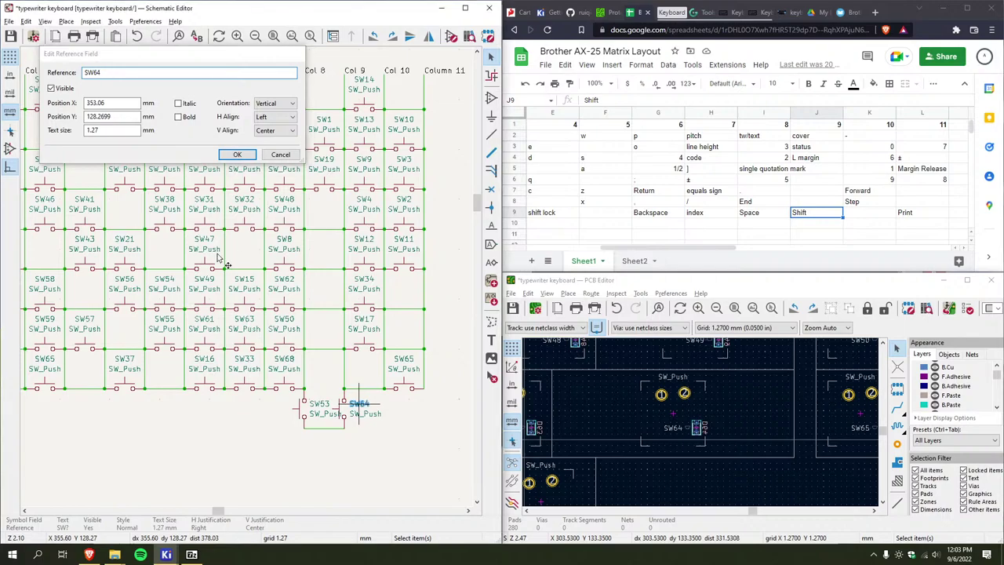
{"action": "key", "text": "Return"}
Examine the bottom-row key footprints on the PCB and compare them with the Row 8 keys in the matrix sheet
{"action": "scroll", "coordinate": [235, 302], "scroll_direction": "down", "scroll_amount": 3}
{"action": "scroll", "coordinate": [227, 302], "scroll_direction": "up", "scroll_amount": 1}
{"action": "middle_click_drag", "start_coordinate": [240, 303], "coordinate": [339, 339]}
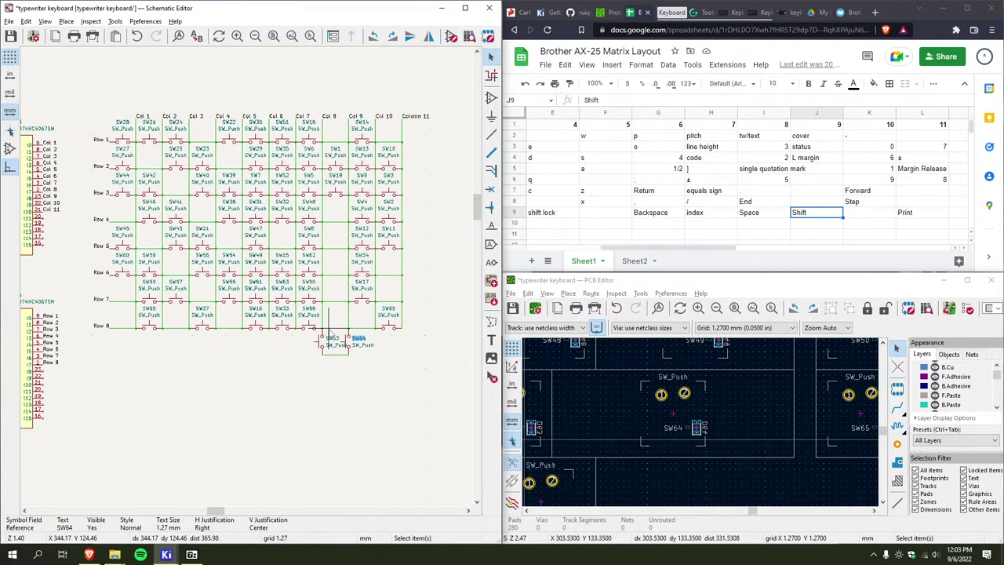
{"action": "scroll", "coordinate": [700, 427], "scroll_direction": "down", "scroll_amount": 3}
{"action": "middle_click_drag", "start_coordinate": [568, 458], "coordinate": [687, 428]}
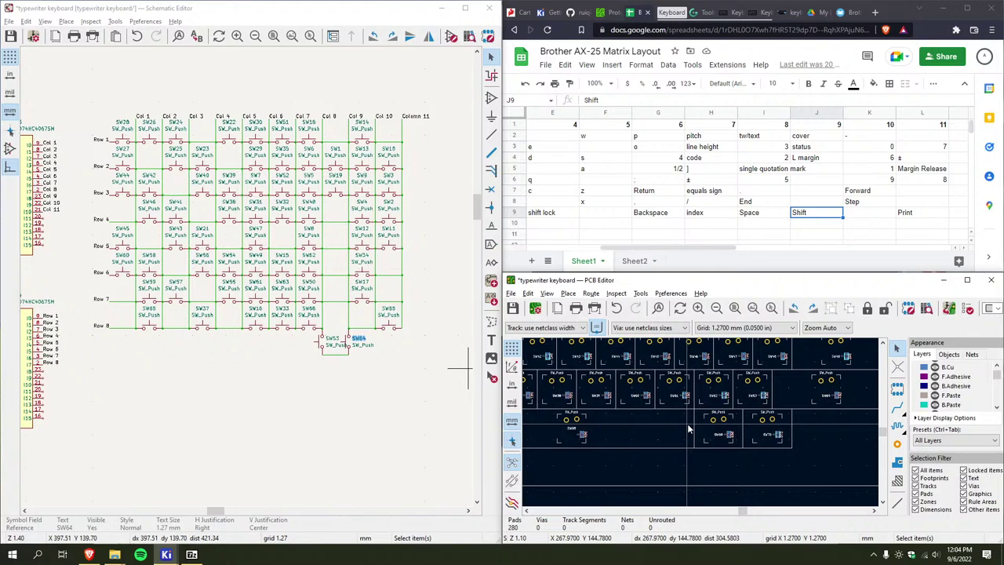
{"action": "scroll", "coordinate": [687, 424], "scroll_direction": "down", "scroll_amount": 2}
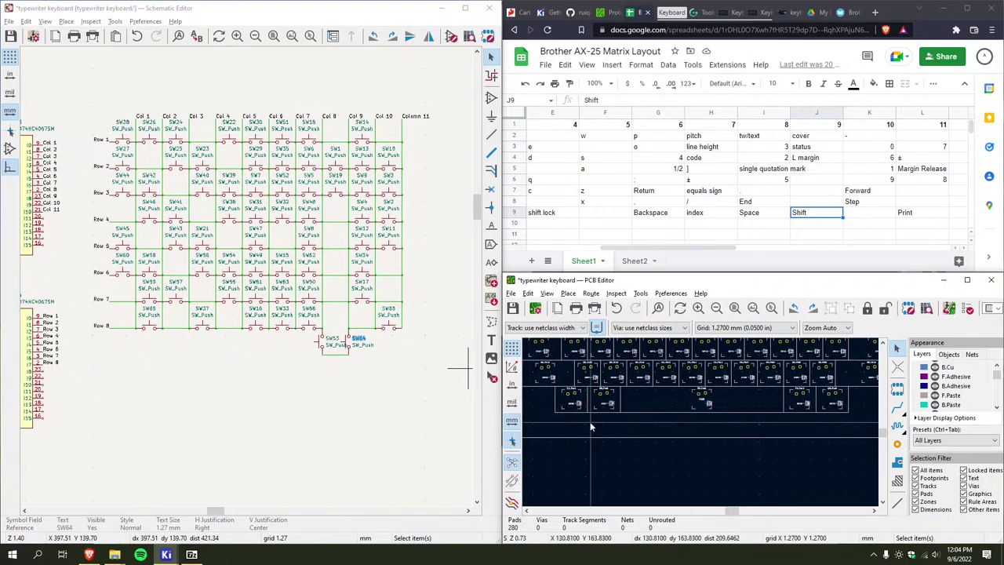
{"action": "left_click", "coordinate": [575, 401]}
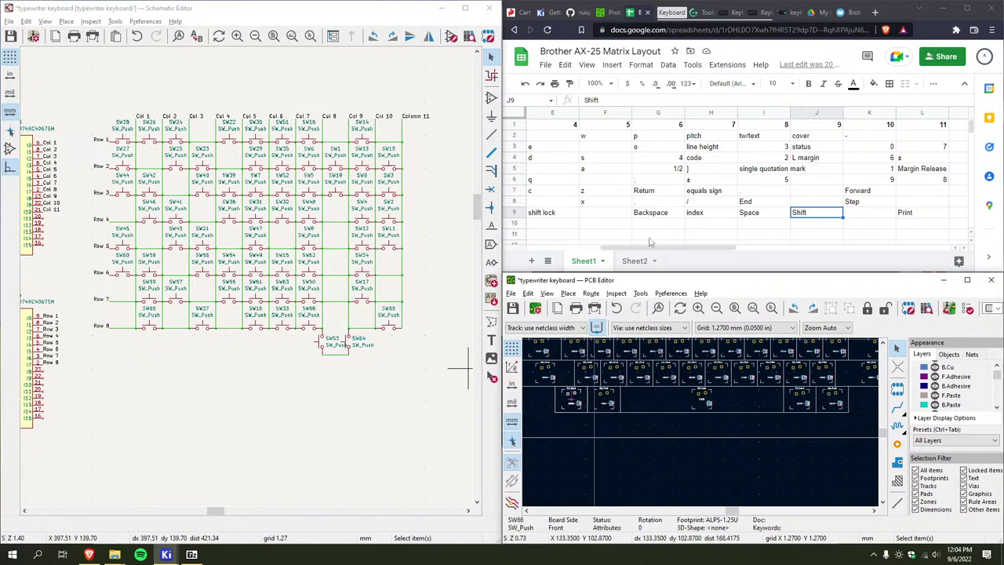
{"action": "left_click_drag", "start_coordinate": [648, 249], "coordinate": [583, 249]}
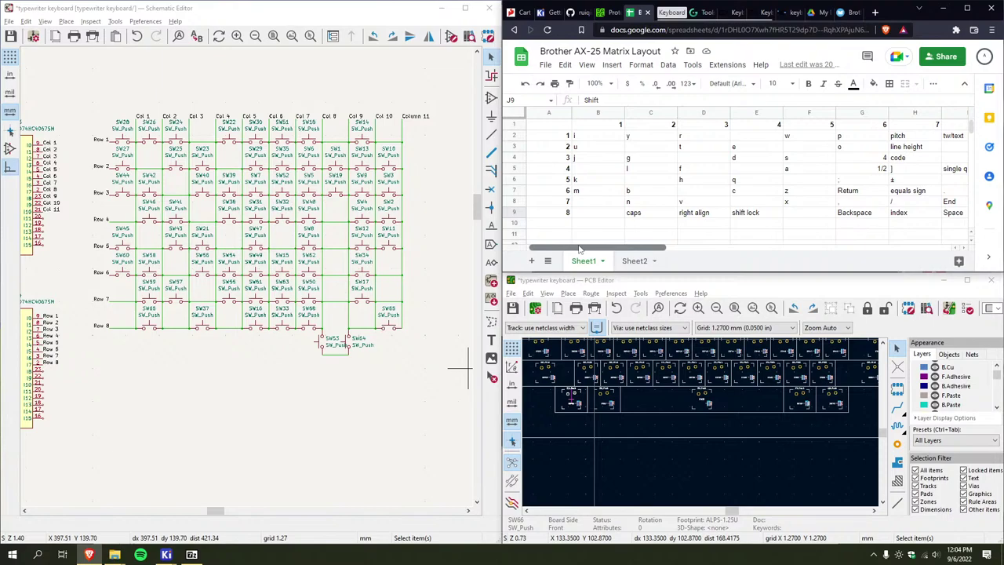
{"action": "scroll", "coordinate": [702, 427], "scroll_direction": "up", "scroll_amount": 5}
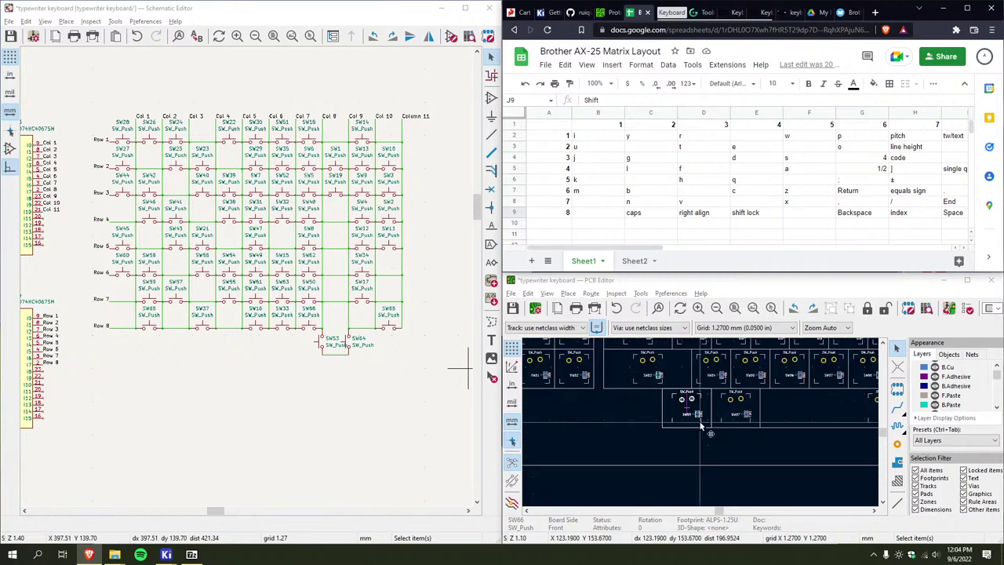
{"action": "scroll", "coordinate": [681, 423], "scroll_direction": "down", "scroll_amount": 5}
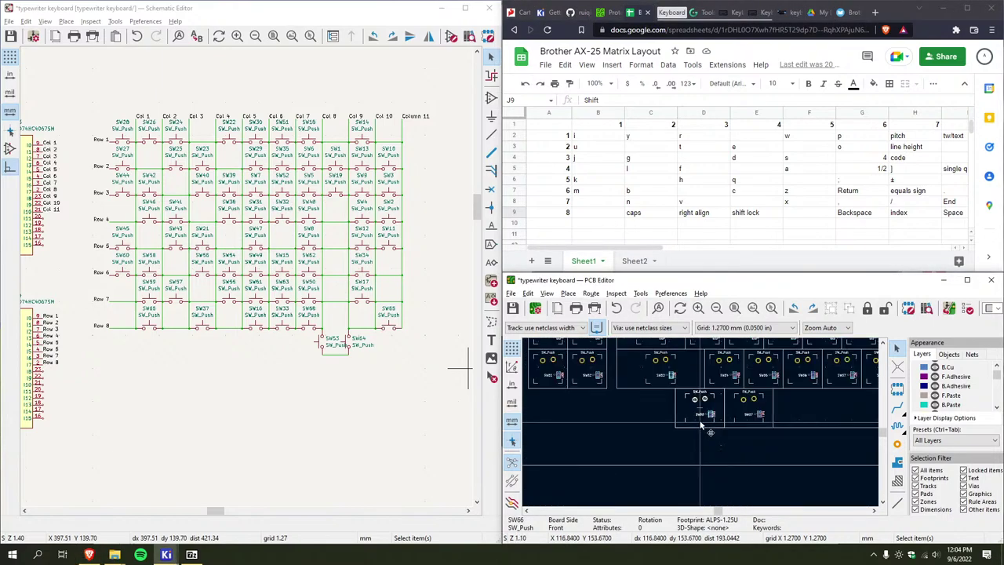
{"action": "middle_click_drag", "start_coordinate": [573, 416], "coordinate": [633, 441]}
{"action": "scroll", "coordinate": [682, 408], "scroll_direction": "up", "scroll_amount": 3}
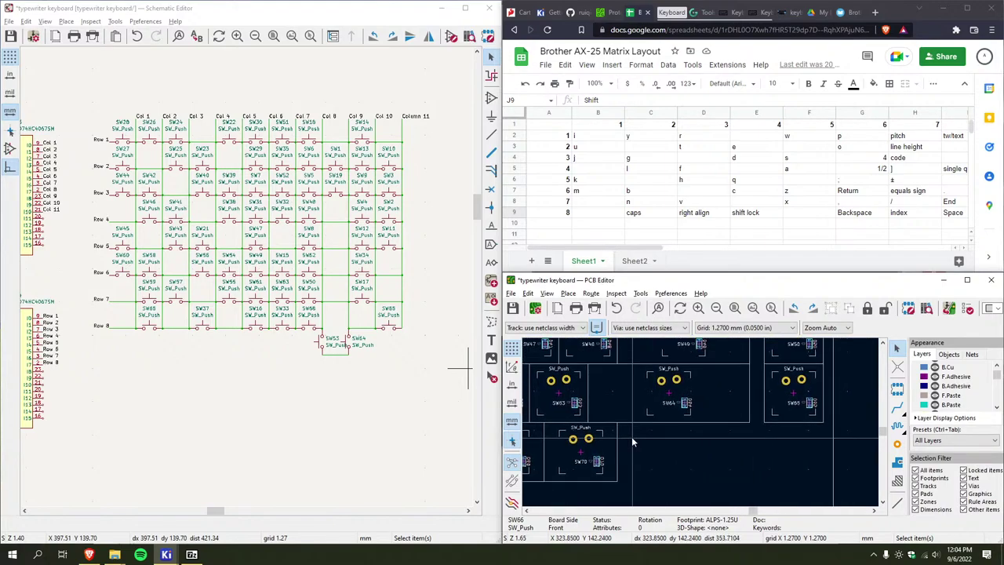
Set the reference of Row 8's first switch, below SW59, to SW66
{"action": "double_click", "coordinate": [154, 313]}
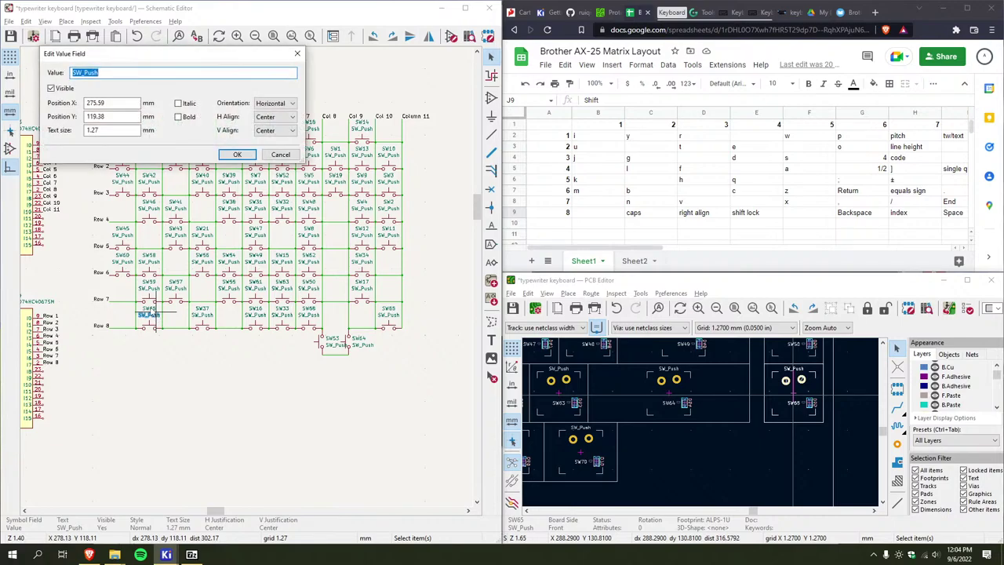
{"action": "key", "text": "Escape"}
{"action": "type", "text": "u"}
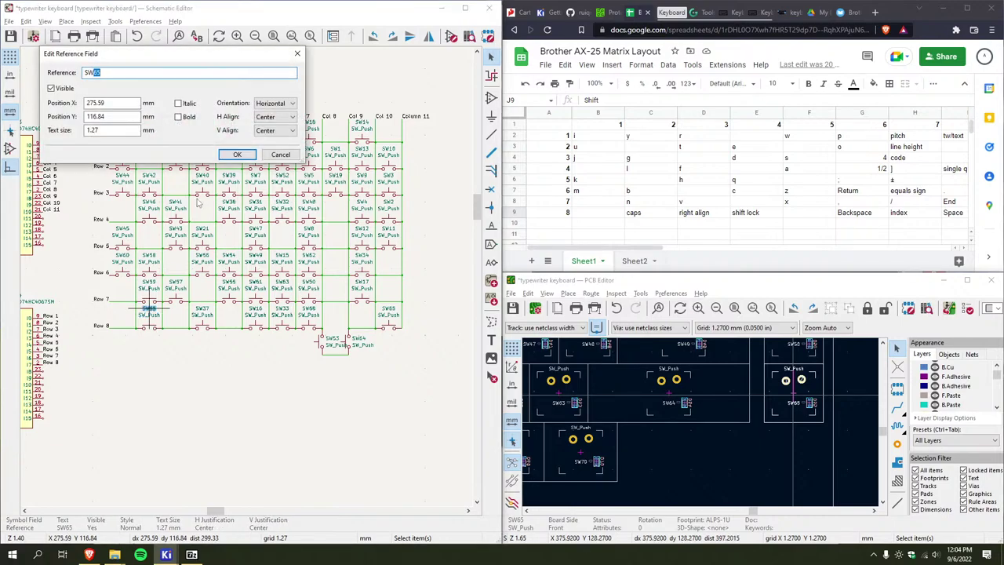
{"action": "type", "text": "66"}
{"action": "key", "text": "Return"}
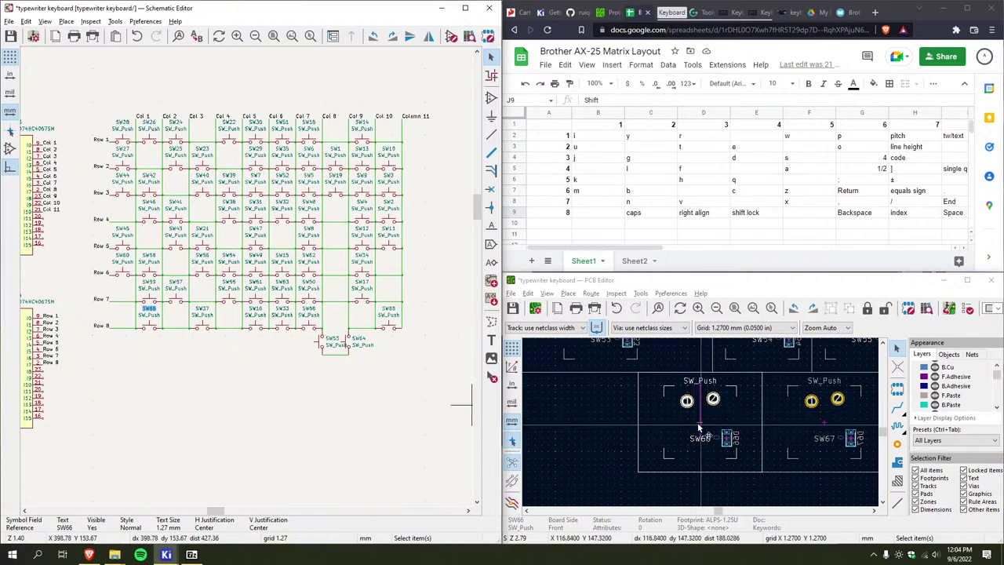
Check the switch references of the bottom-row key footprints on the PCB, from the one beside SW66 to the row's last two keys
{"action": "scroll", "coordinate": [681, 423], "scroll_direction": "down", "scroll_amount": 2}
{"action": "left_click", "coordinate": [657, 415]}
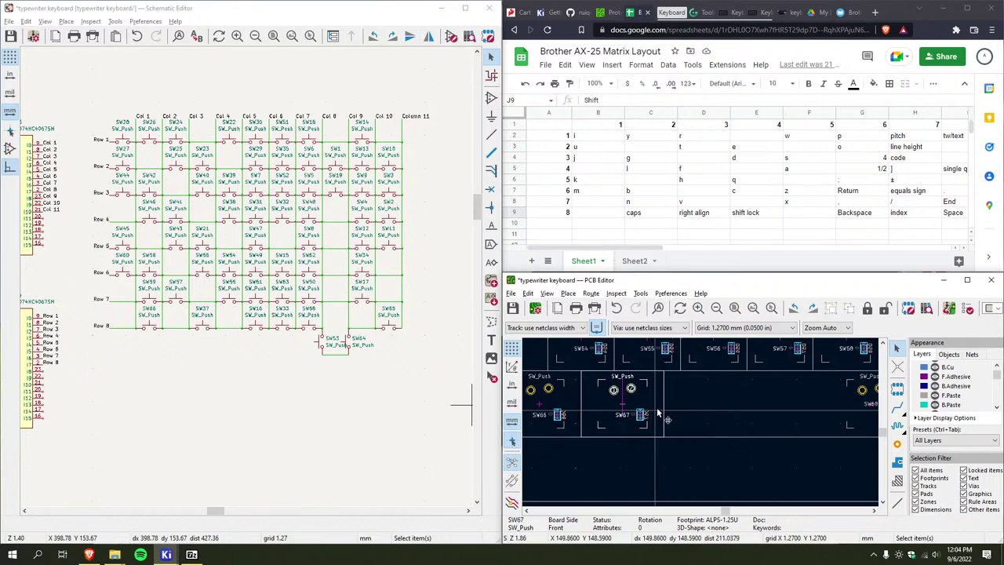
{"action": "scroll", "coordinate": [666, 422], "scroll_direction": "down", "scroll_amount": 3}
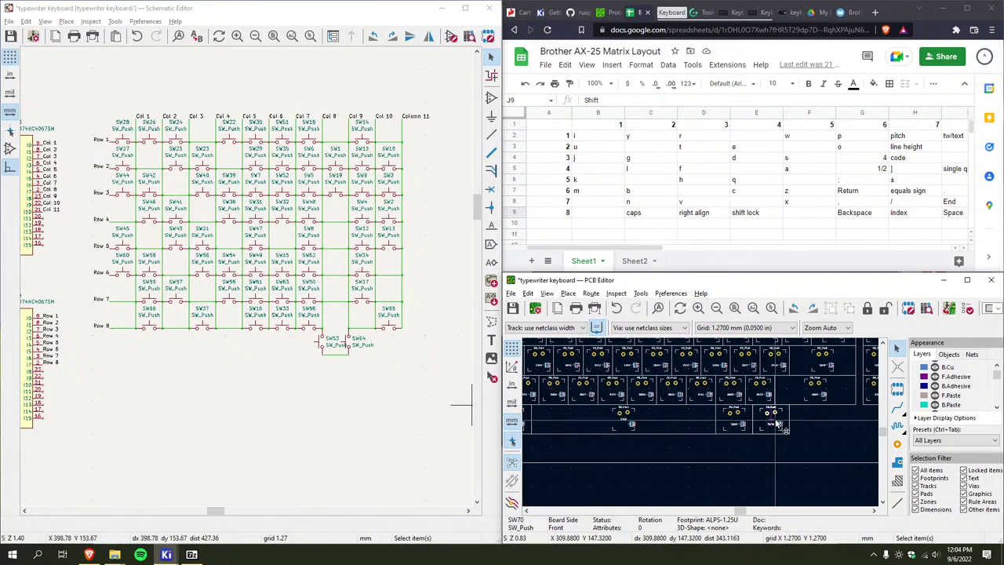
{"action": "scroll", "coordinate": [737, 424], "scroll_direction": "left", "scroll_amount": 1, "text": "ctrl"}
{"action": "left_click", "coordinate": [584, 428]}
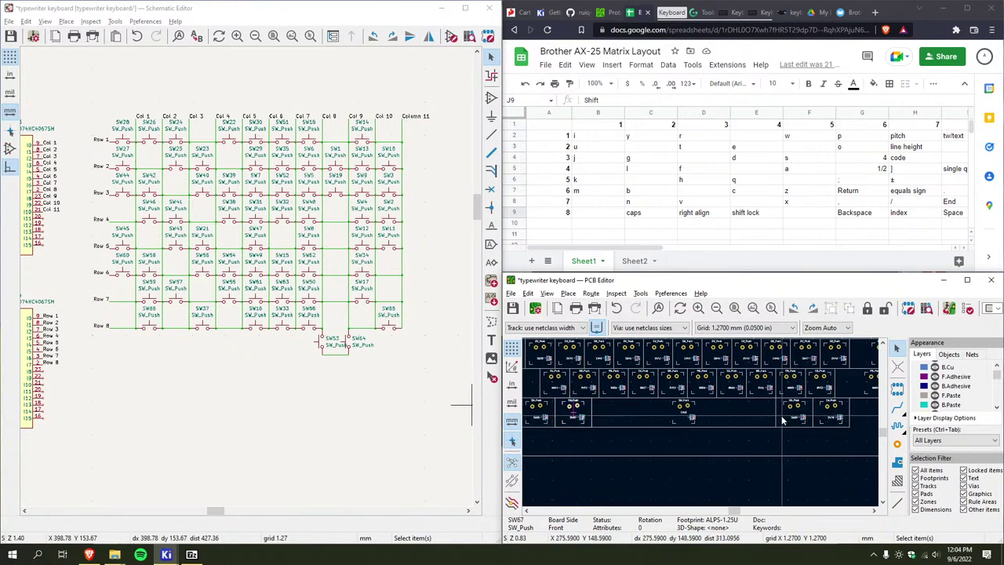
{"action": "left_click", "coordinate": [794, 409]}
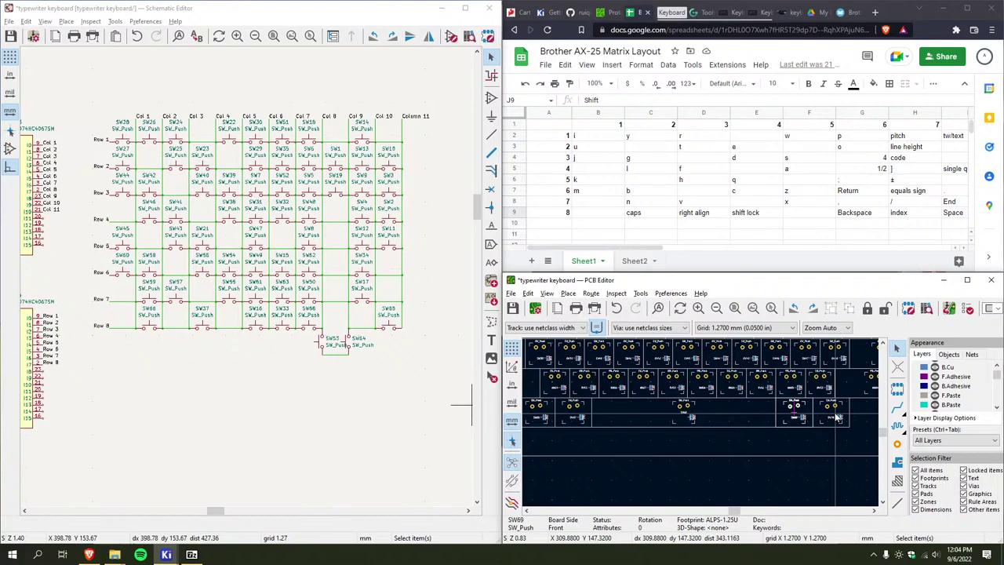
{"action": "left_click", "coordinate": [804, 418]}
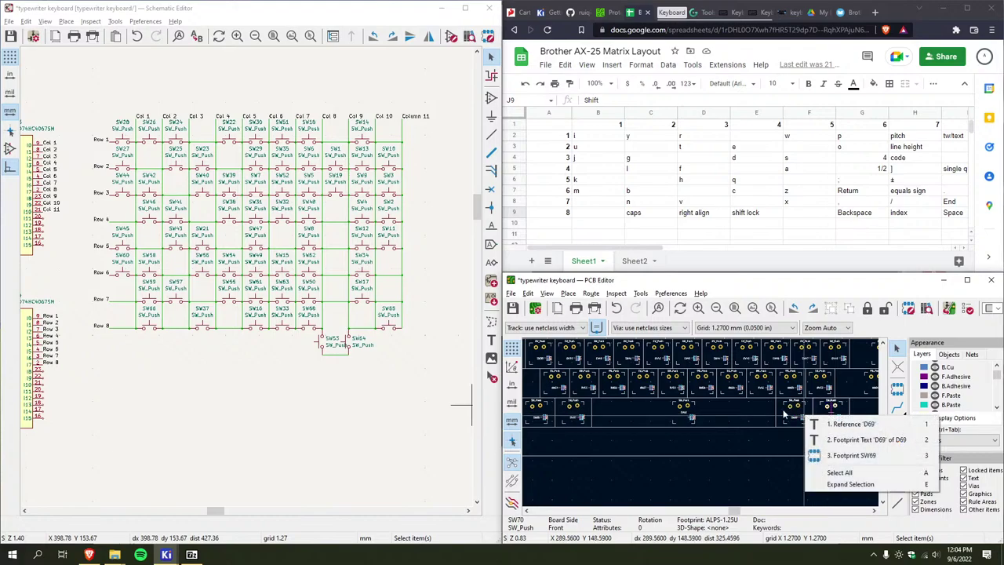
{"action": "left_click", "coordinate": [783, 414]}
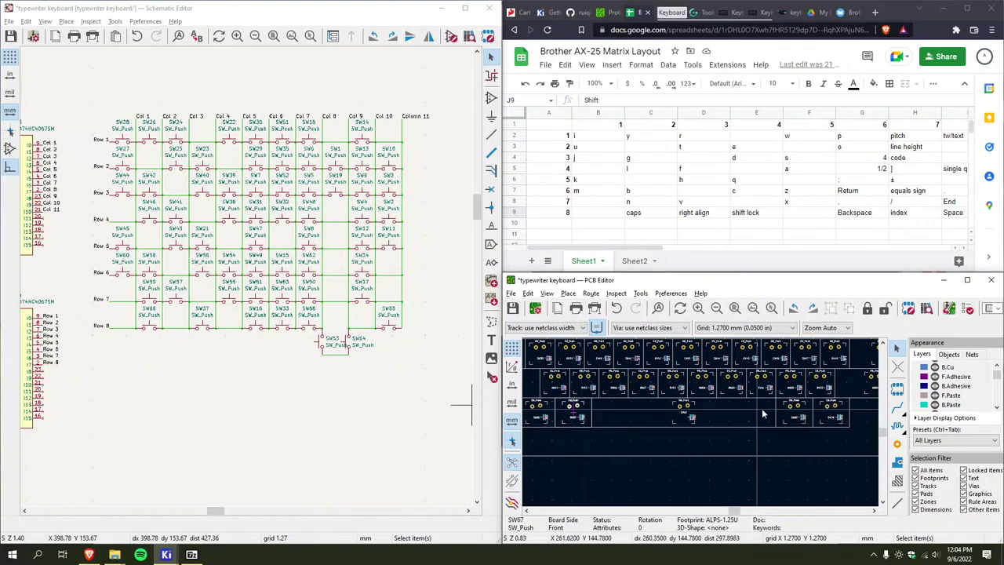
{"action": "left_click", "coordinate": [795, 420]}
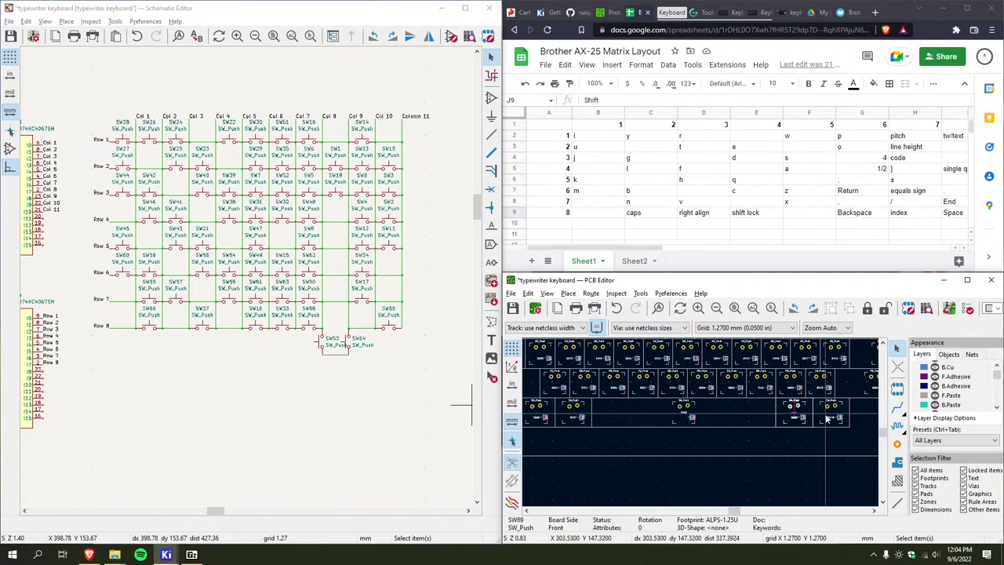
{"action": "left_click", "coordinate": [825, 418]}
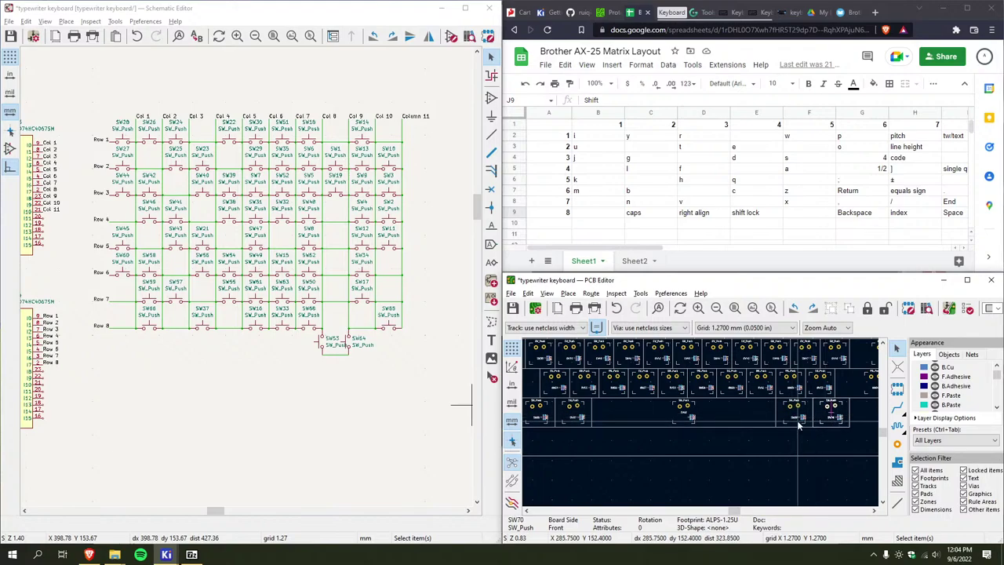
{"action": "scroll", "coordinate": [697, 451], "scroll_direction": "up", "scroll_amount": 2}
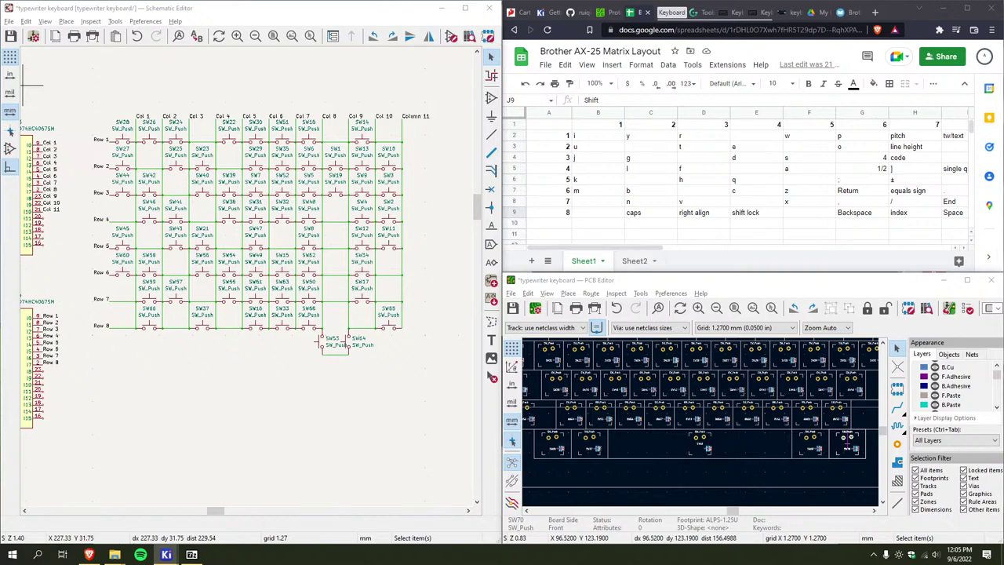
{"action": "middle_click_drag", "start_coordinate": [183, 316], "coordinate": [194, 302]}
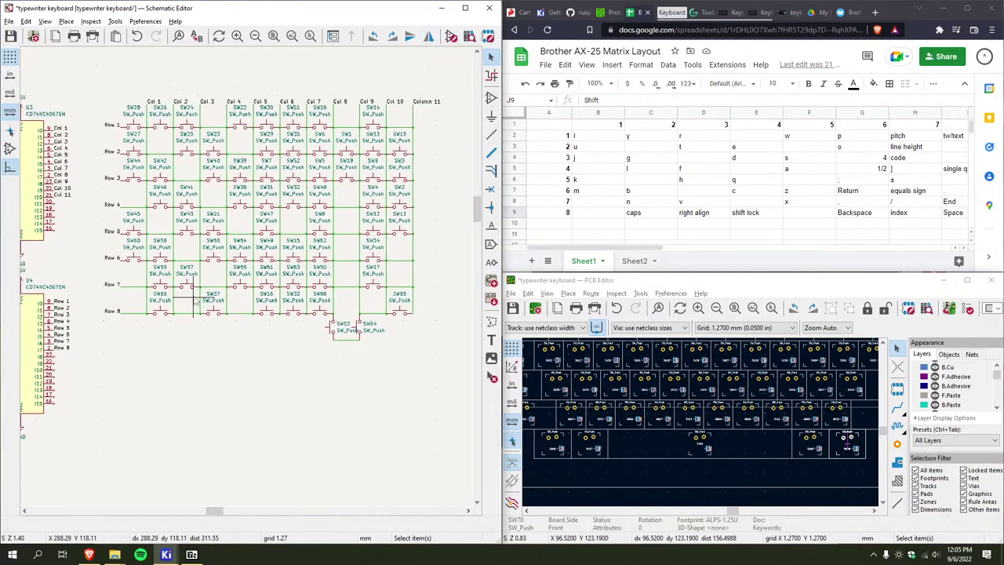